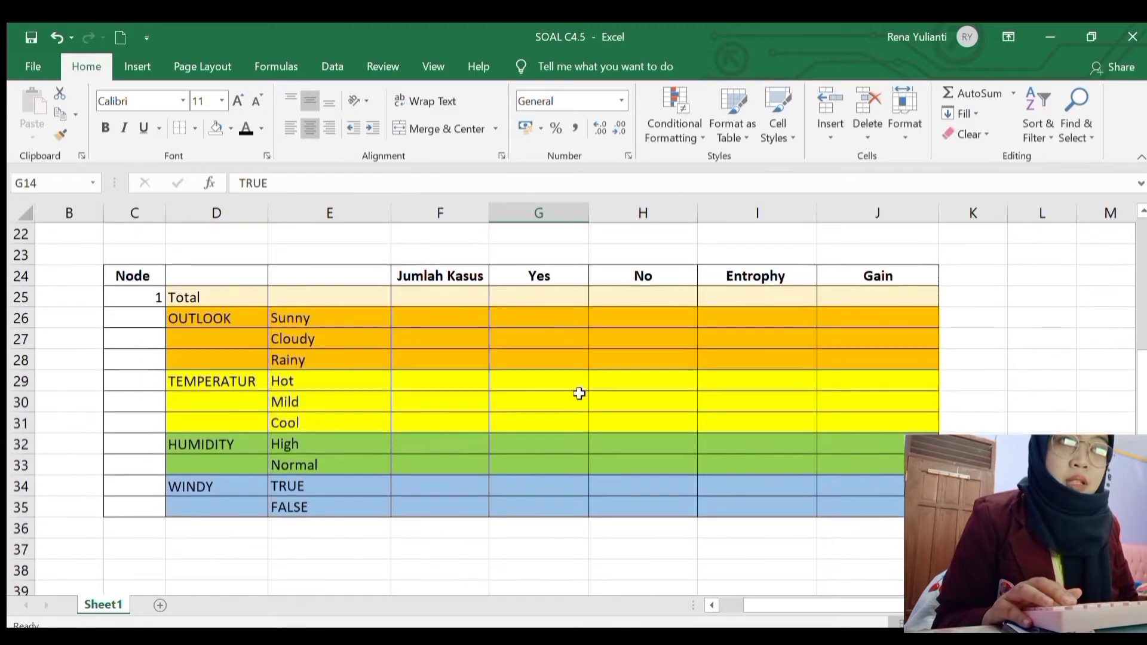
Step: Review the Entropy and Gain formula pictures beside the data, and the layout of the Node table below it
scroll(578, 393, "up", 6)
left_click(939, 304)
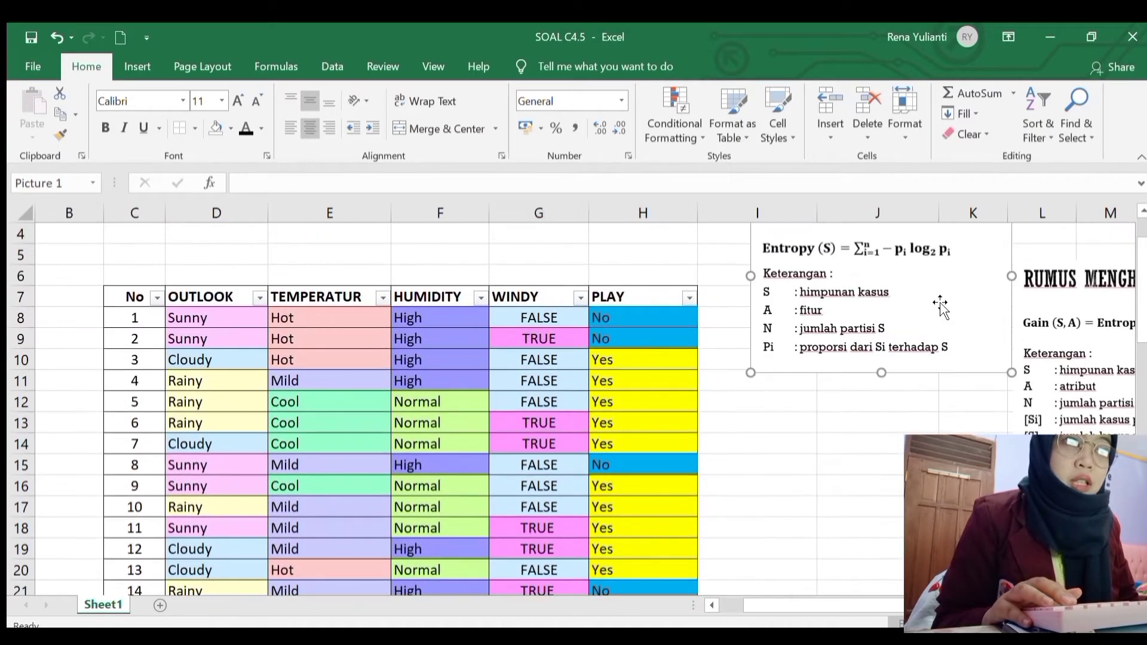
left_click(1072, 340)
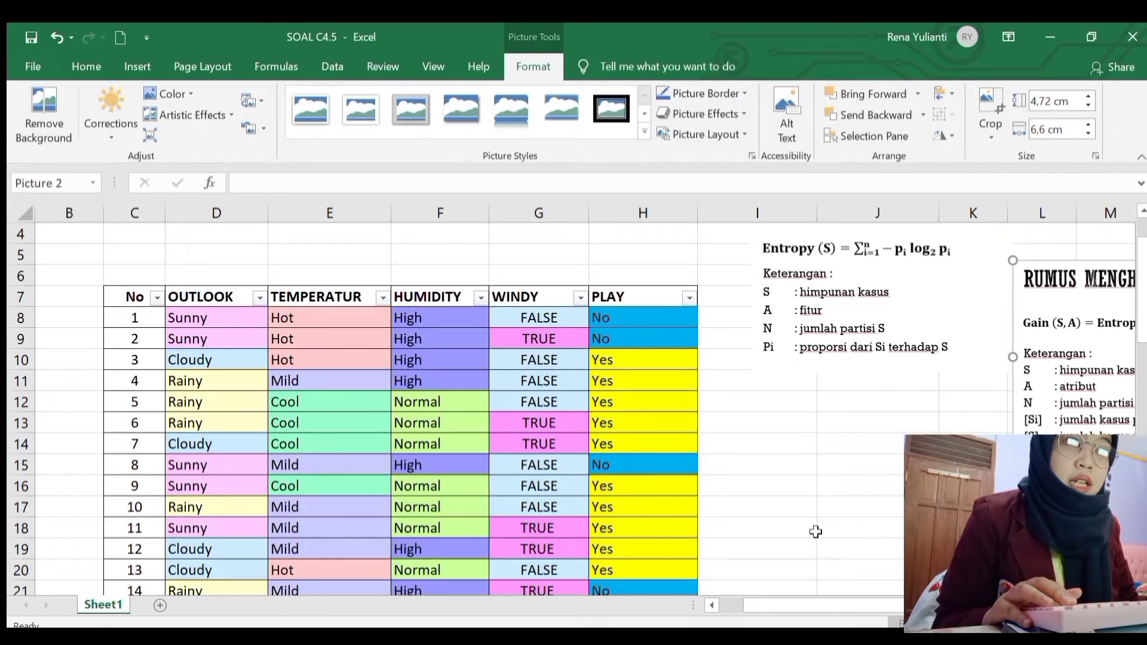
scroll(543, 377, "down", 5)
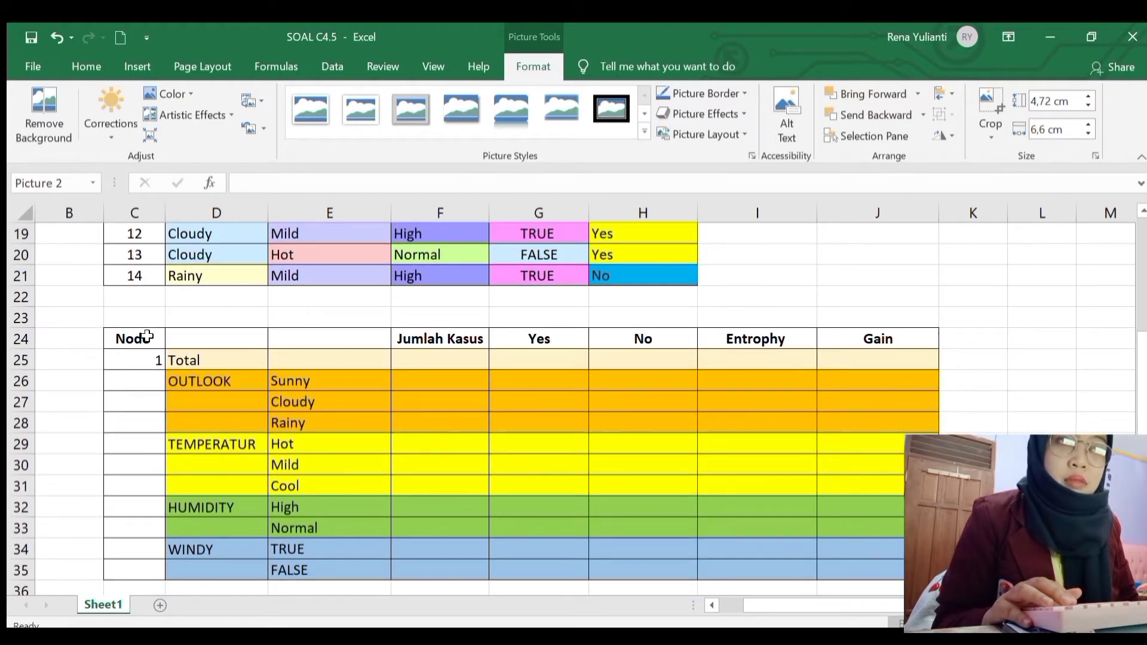
left_click(146, 337)
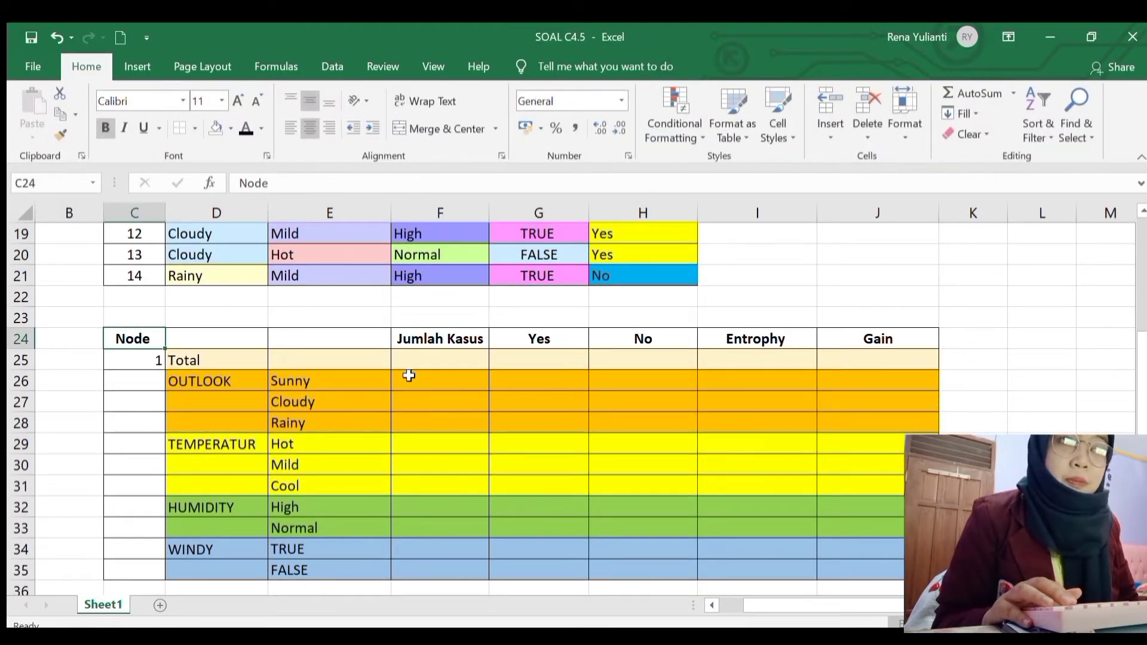
left_click(272, 354)
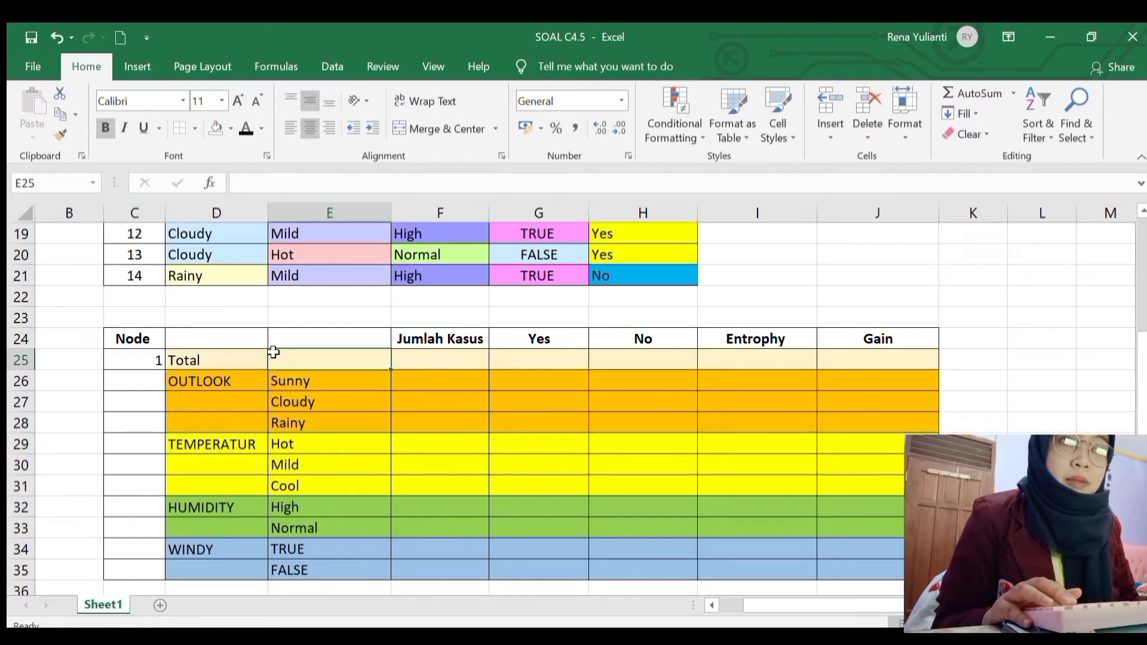
Step: Check the last case number in the data table and enter 14 as Jumlah Kasus in the Total row
left_click(424, 358)
type("1")
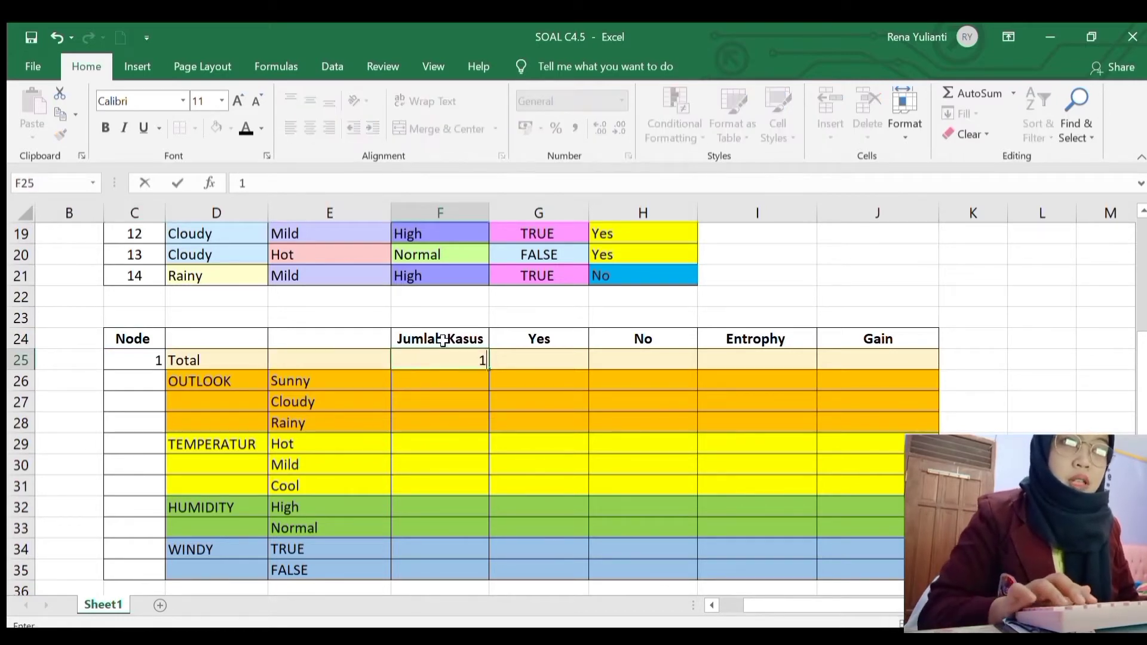
scroll(445, 338, "up", 3)
left_click(136, 465)
scroll(179, 466, "down", 4)
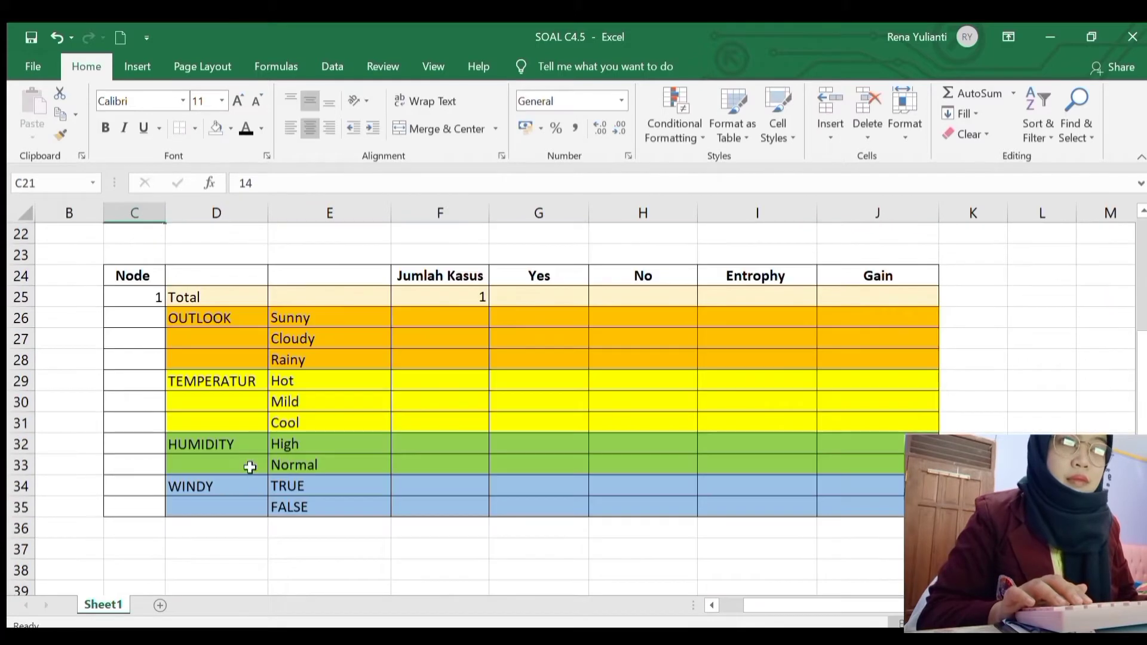
left_click(432, 289)
type("13")
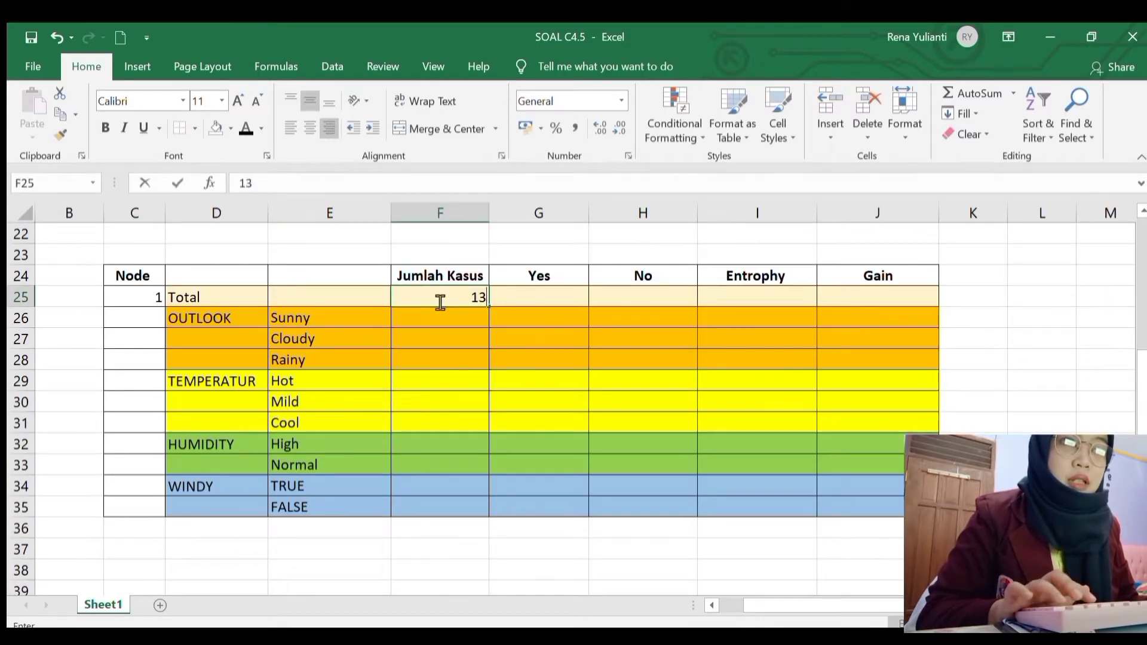
key("BackSpace")
type("4")
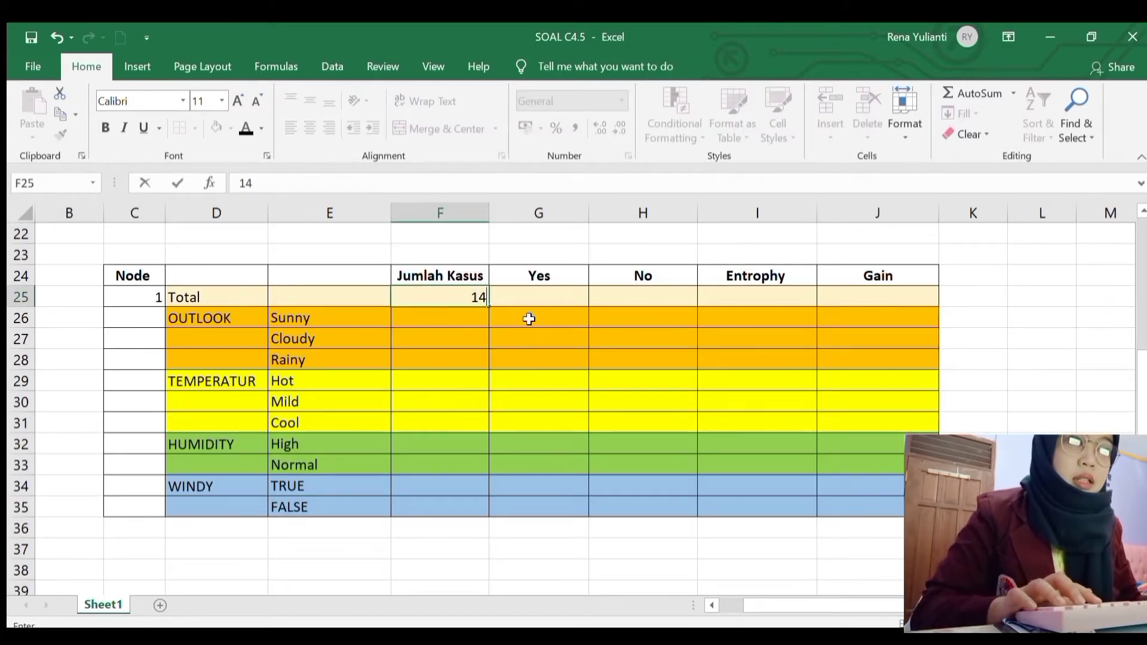
key("Tab")
Step: Check the PLAY column and complete the Total row with 10 for Yes and 4 for No
scroll(589, 294, "up", 5)
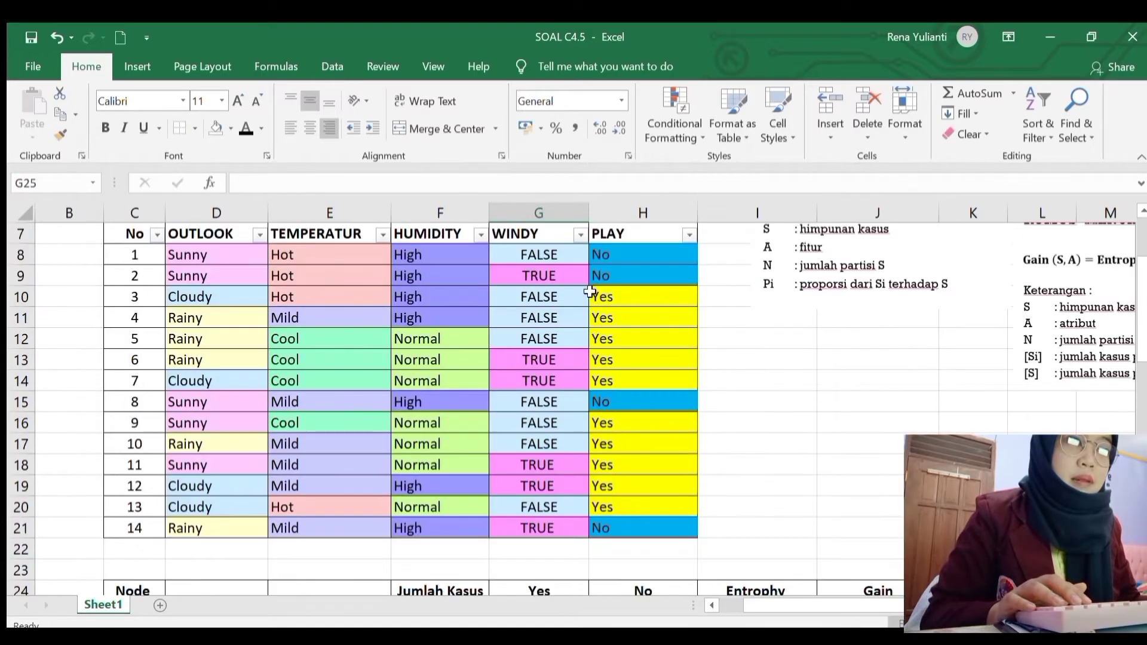
scroll(589, 292, "down", 4)
type("1")
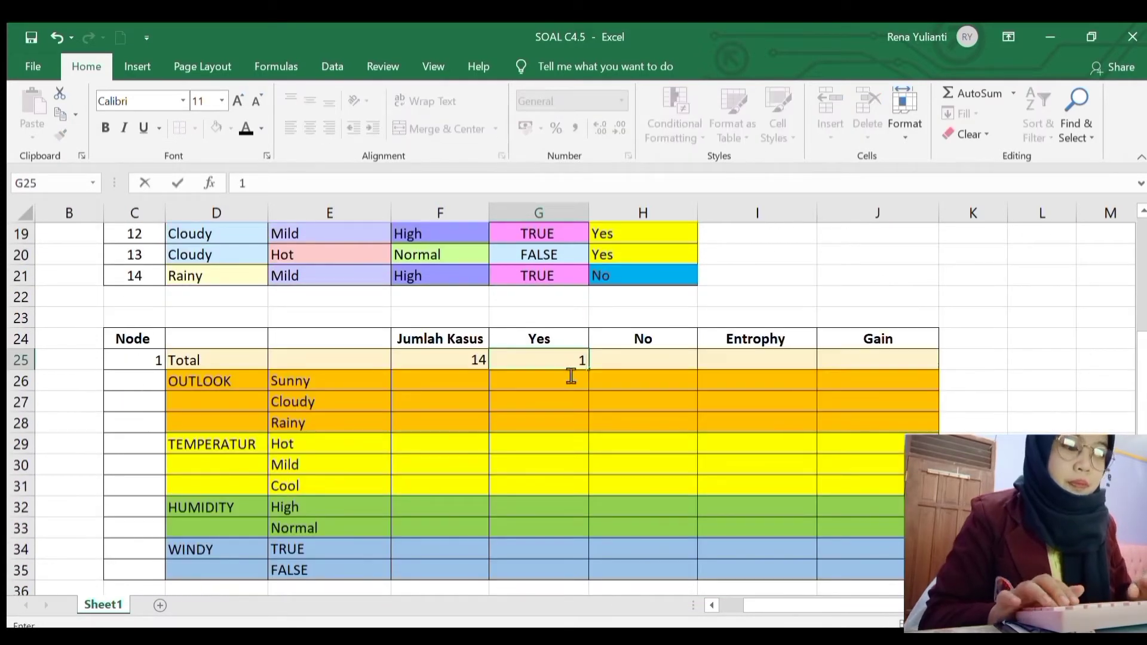
type("0")
key("Tab")
type("1")
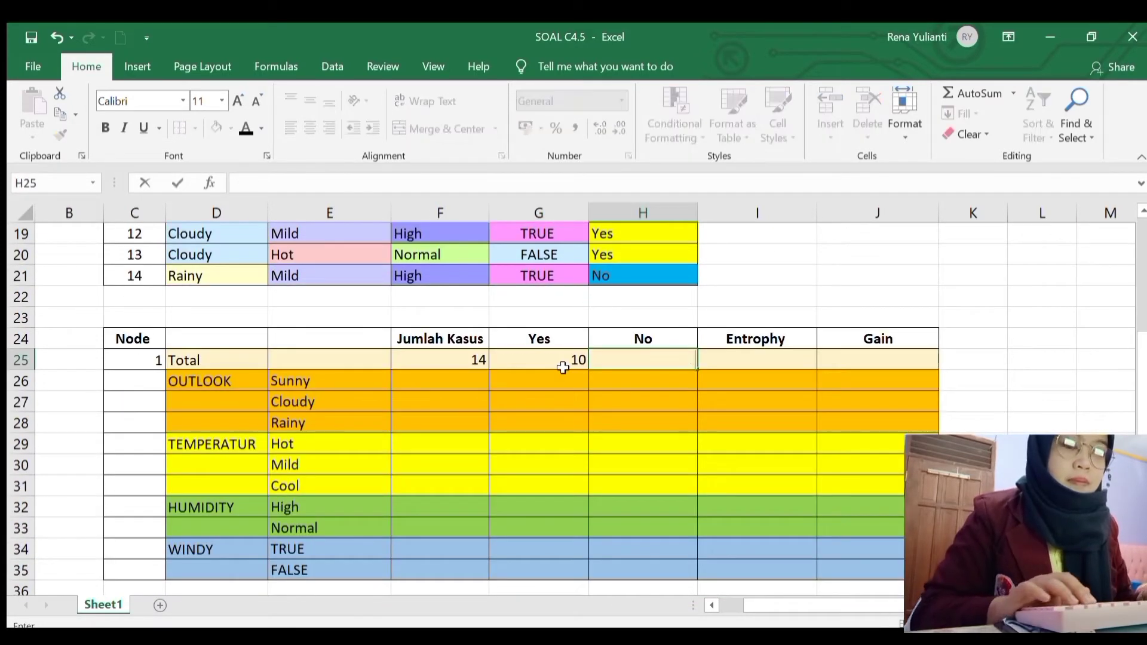
type("4")
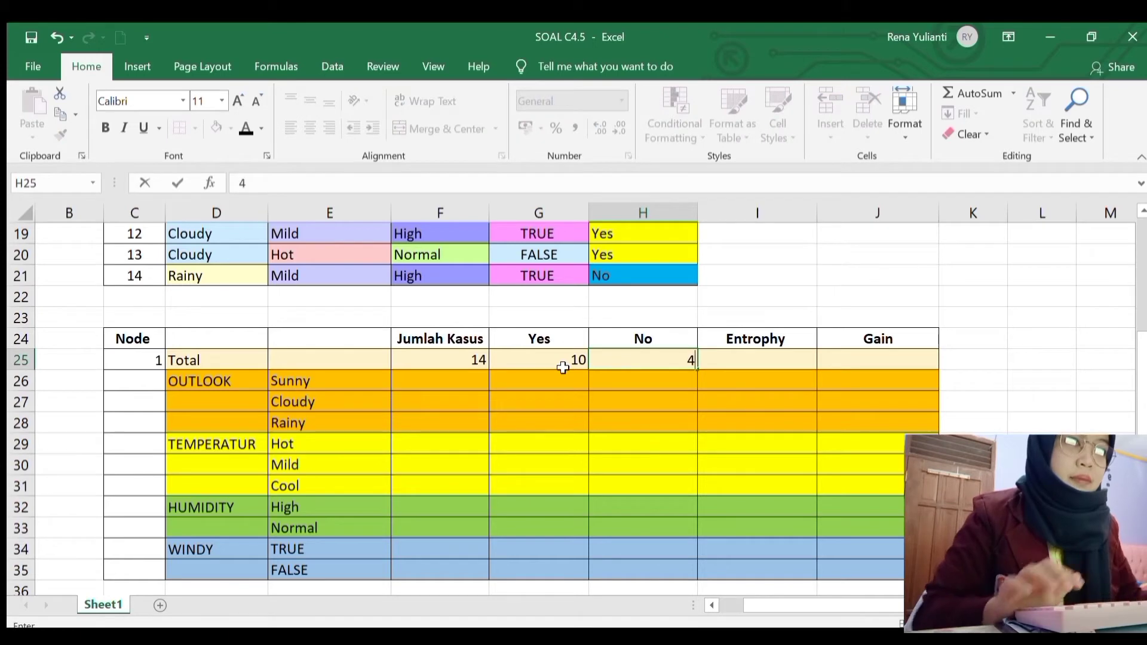
Step: Filter OUTLOOK to Sunny and fill the Sunny row with Jumlah Kasus 5, Yes 2 and No 3
left_click(440, 383)
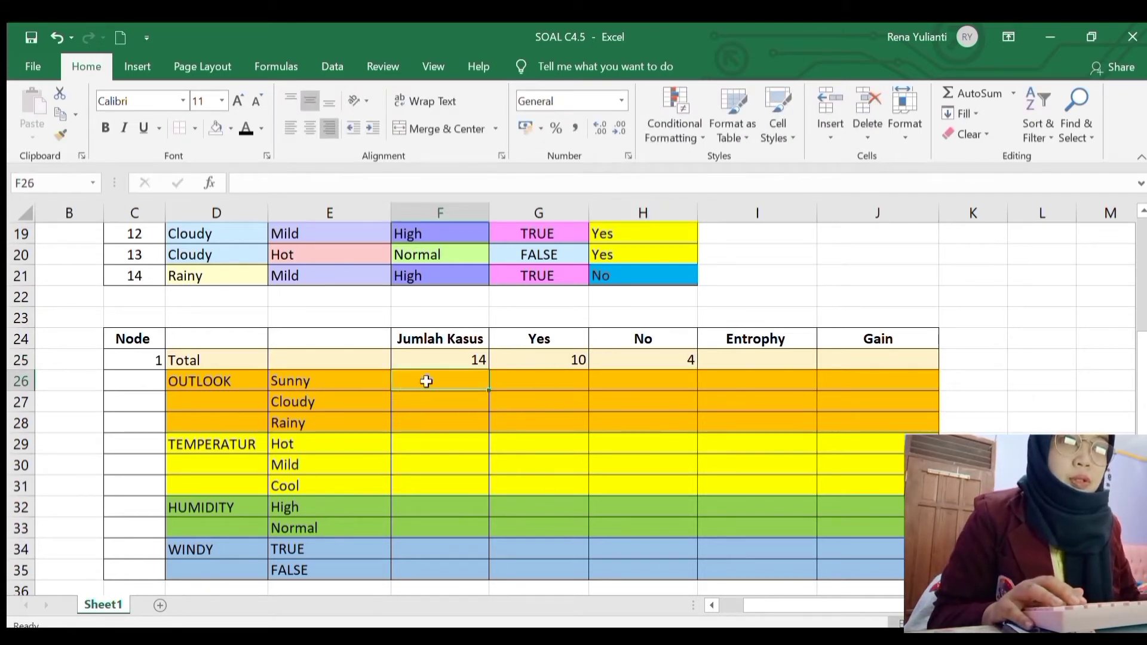
left_click(291, 374)
scroll(370, 300, "up", 5)
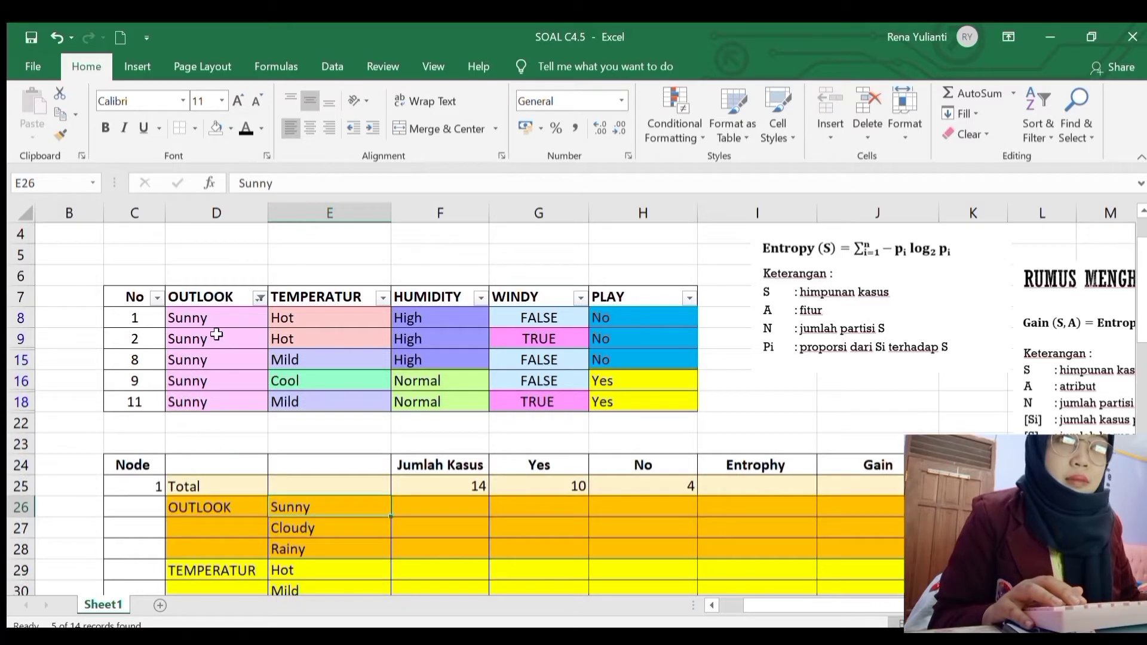
left_click_drag(217, 317, 222, 399)
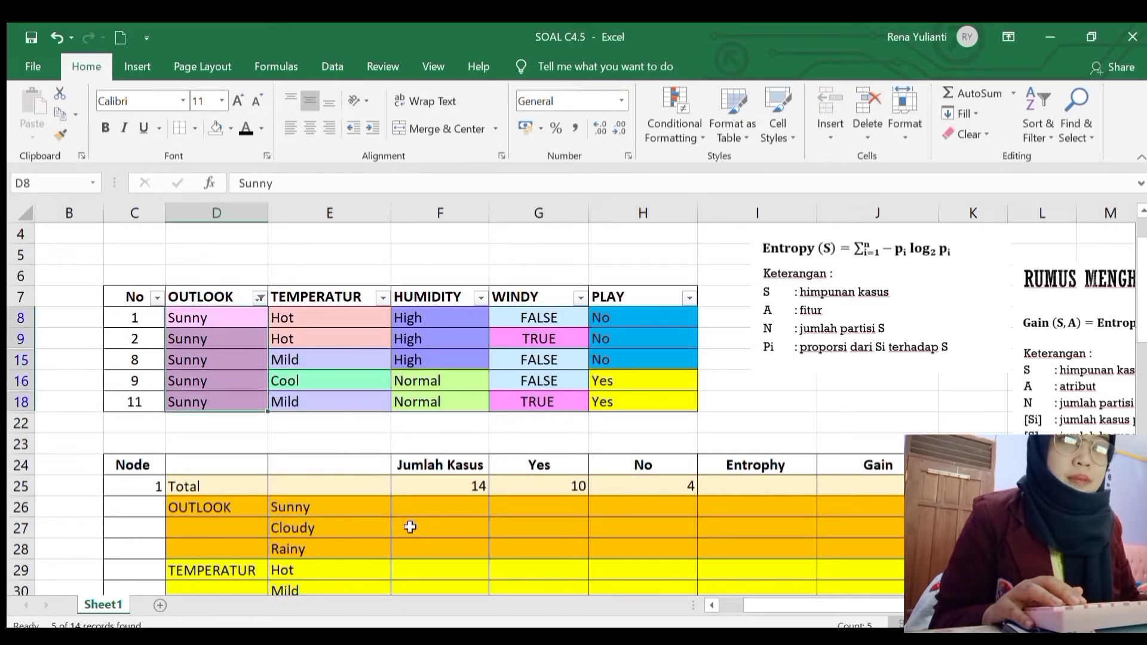
left_click(412, 507)
type("5")
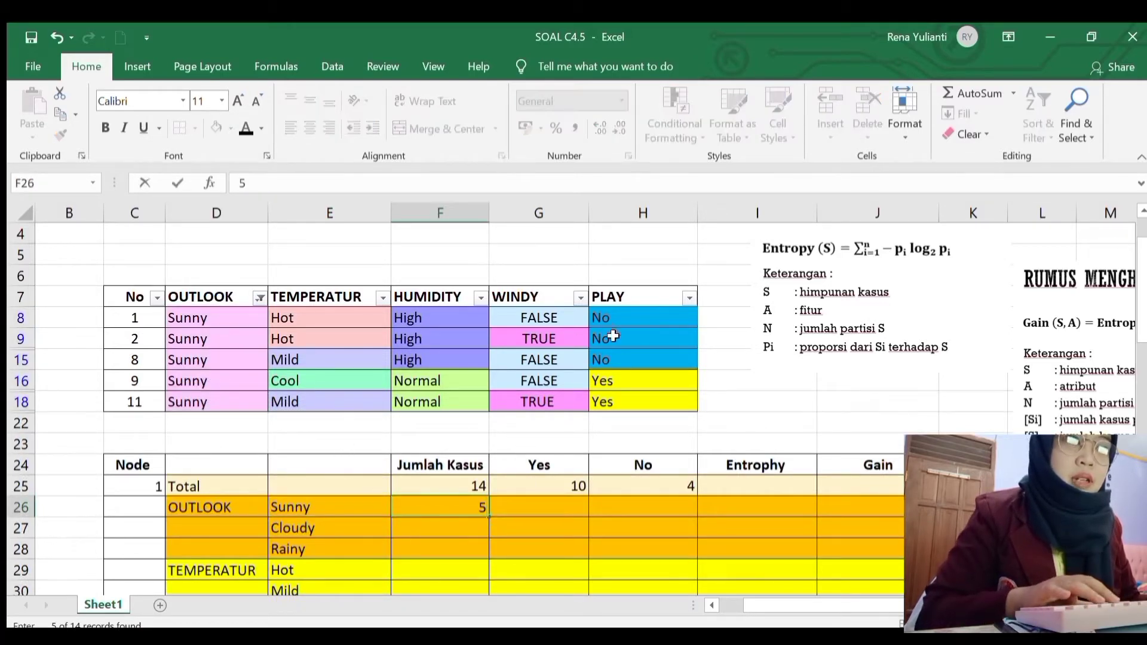
left_click(551, 507)
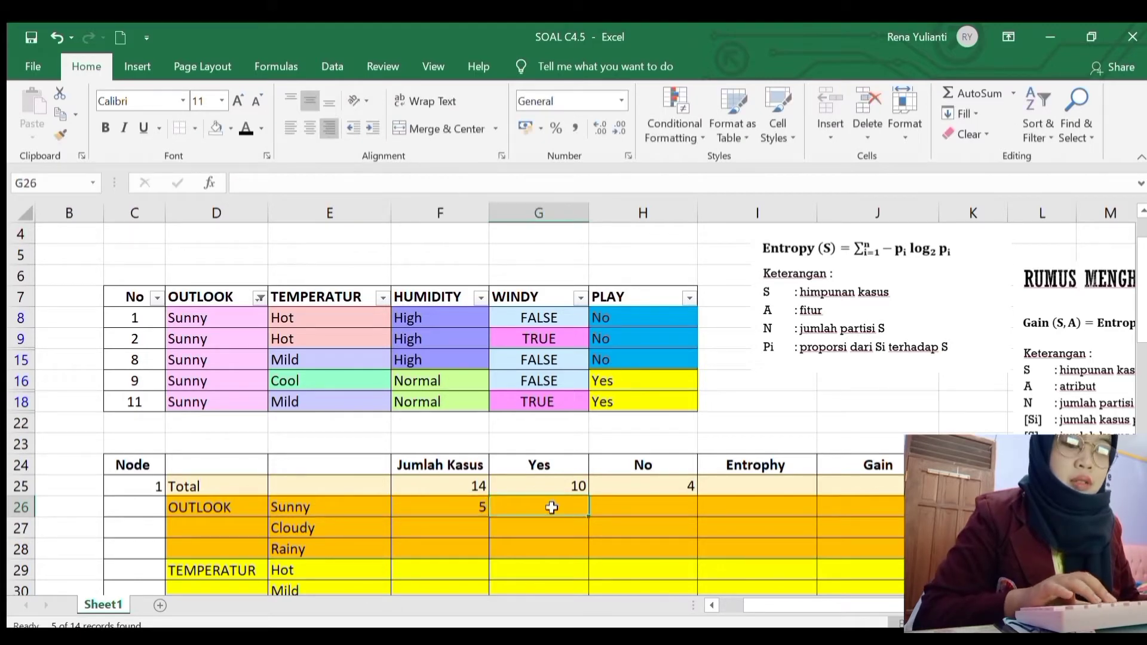
type("2")
left_click(594, 507)
type("3")
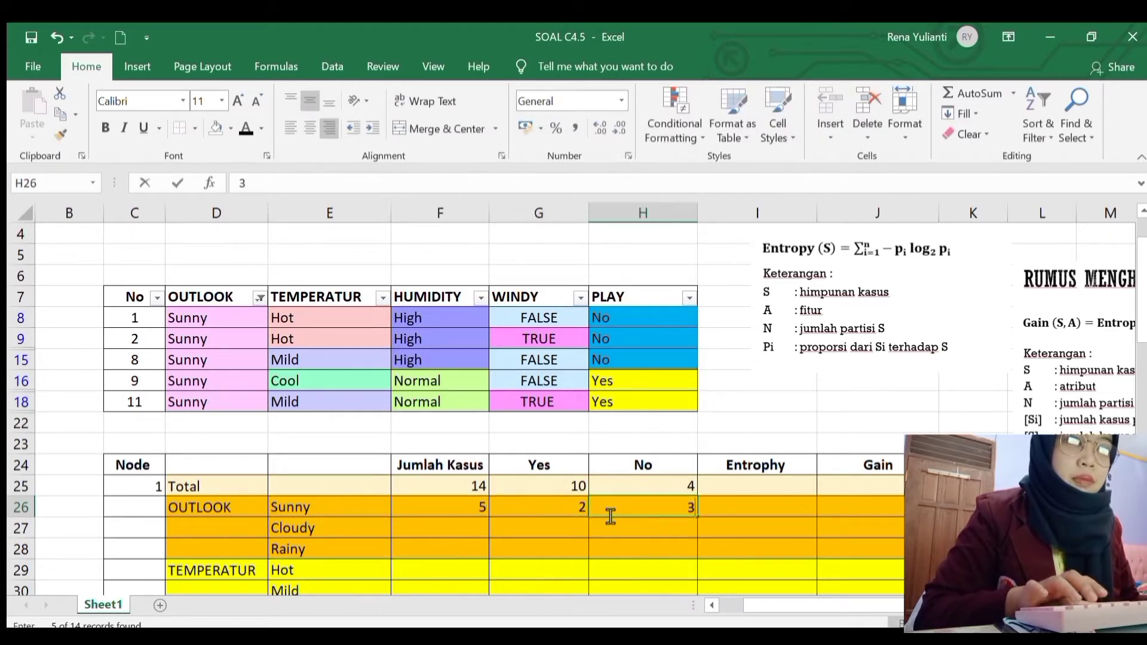
Step: Filter OUTLOOK to Cloudy and fill the Cloudy row with Jumlah Kasus 4, Yes 4 and No 0
left_click(460, 530)
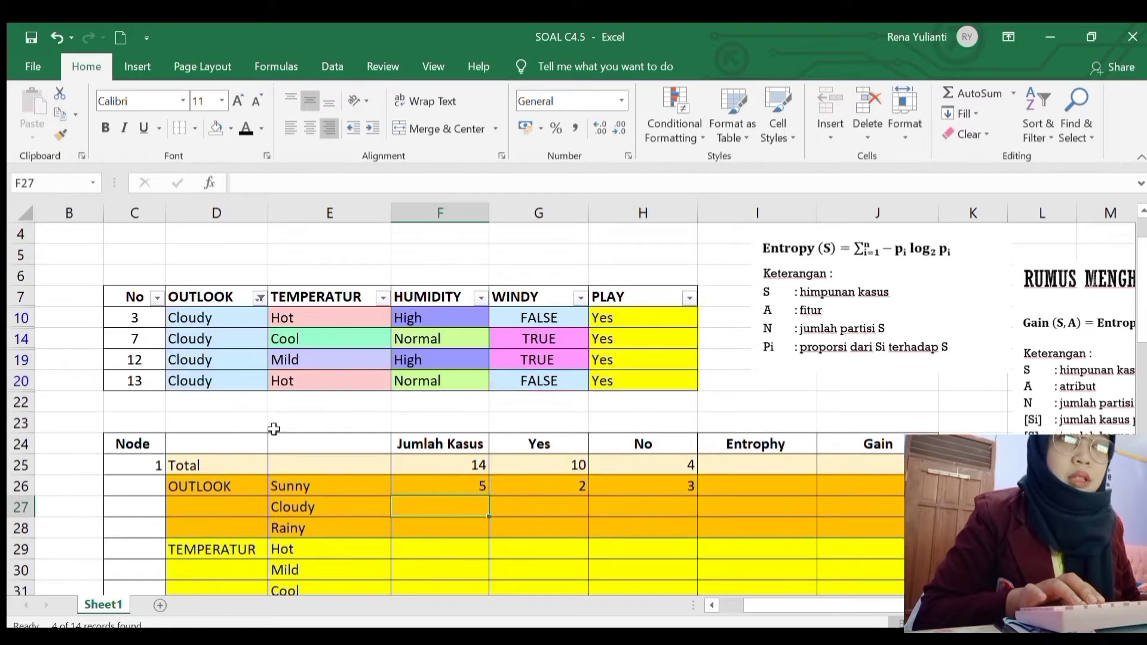
type("4")
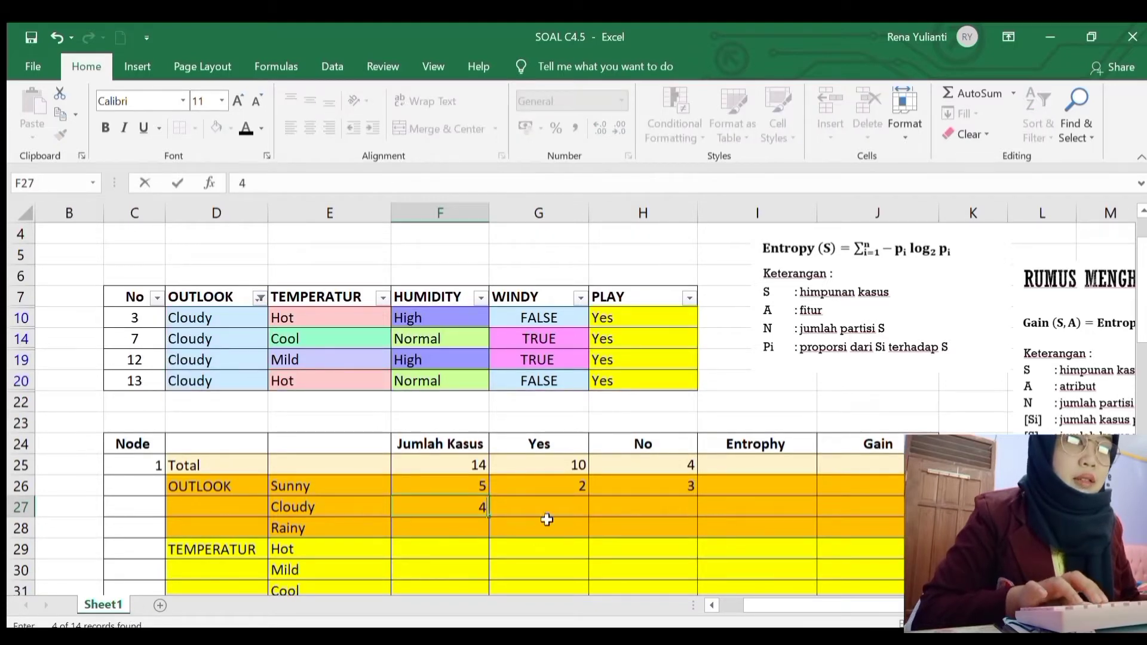
left_click(550, 505)
type("3")
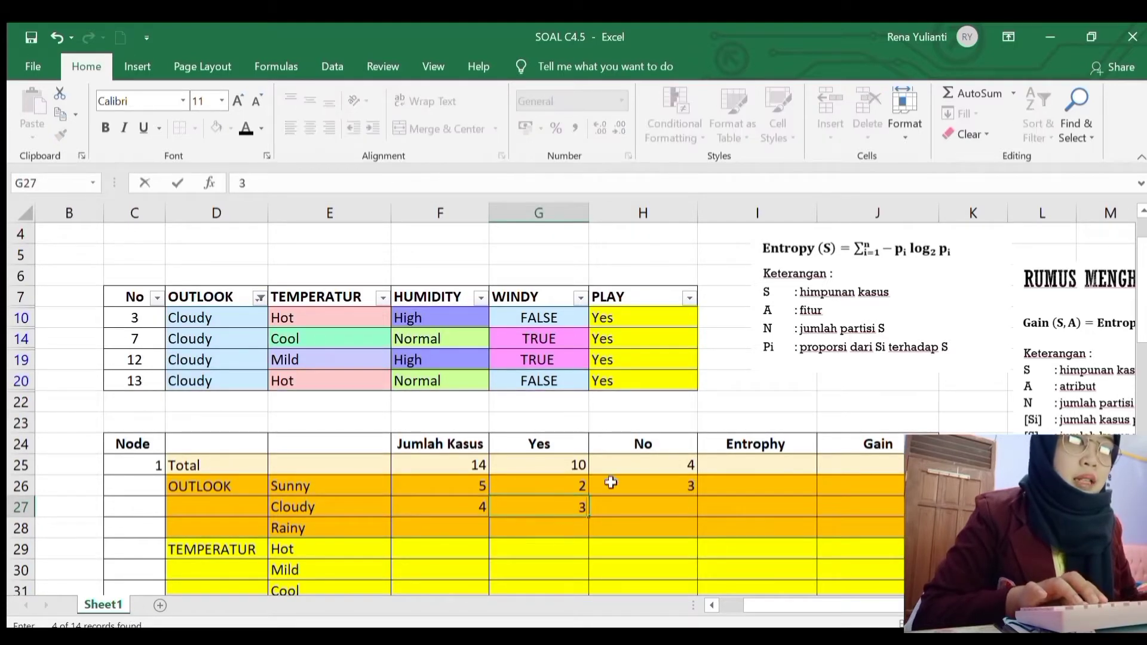
left_click(656, 511)
type("0")
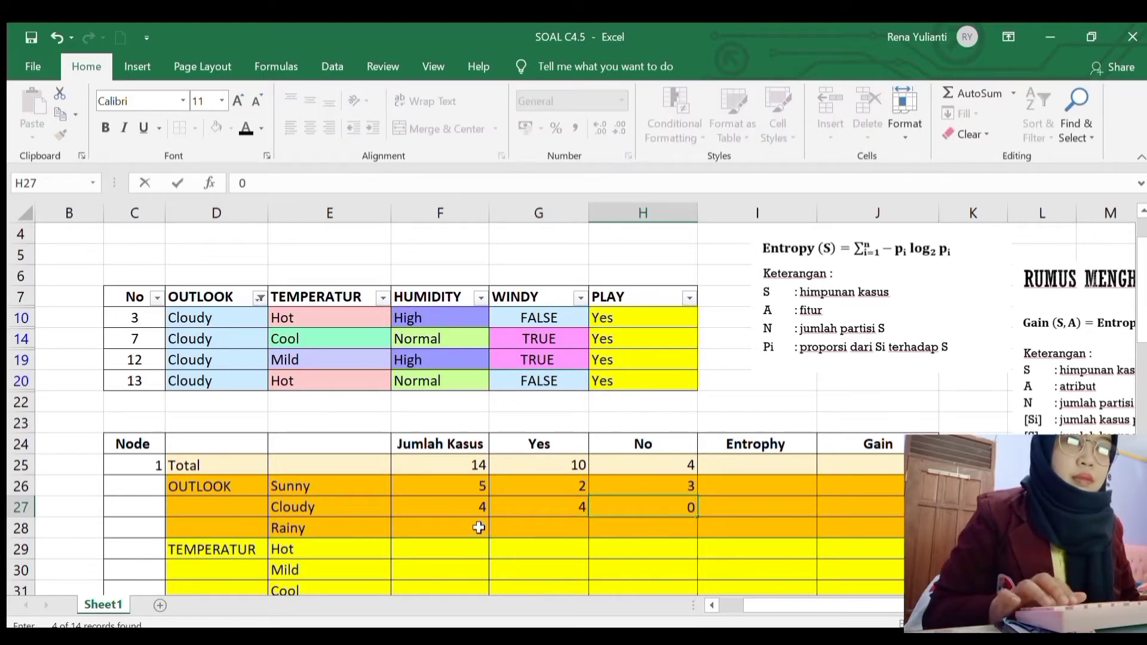
Step: Filter OUTLOOK to Rainy and fill the Rainy row with Jumlah Kasus 5, Yes 4 and No 1
left_click(478, 527)
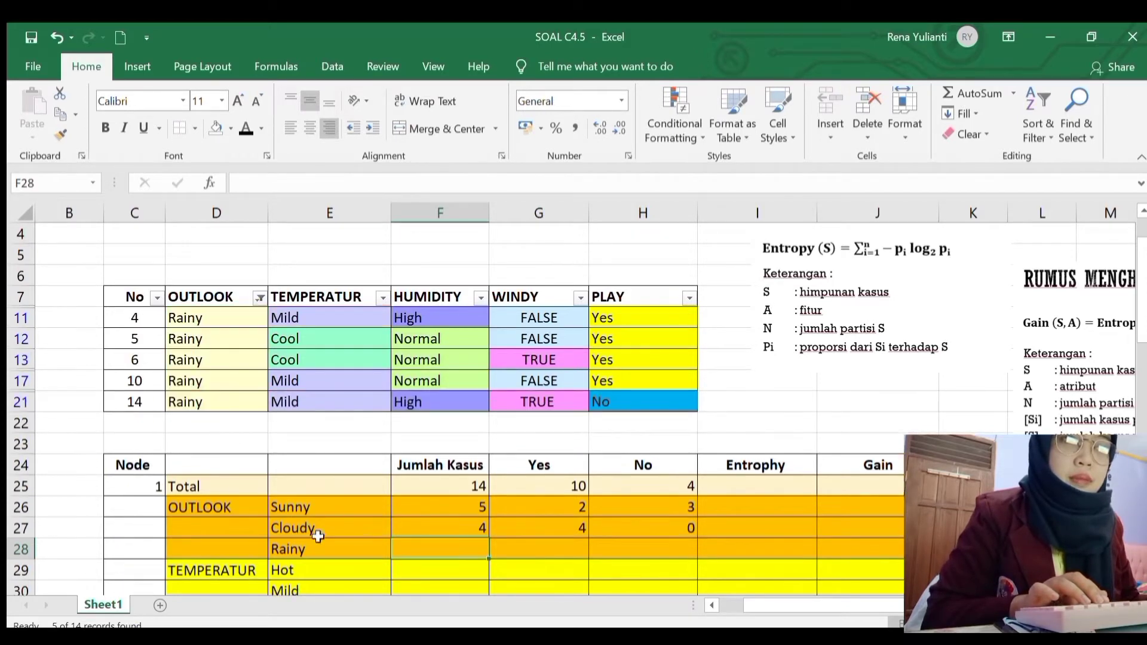
left_click_drag(221, 318, 223, 401)
left_click(405, 559)
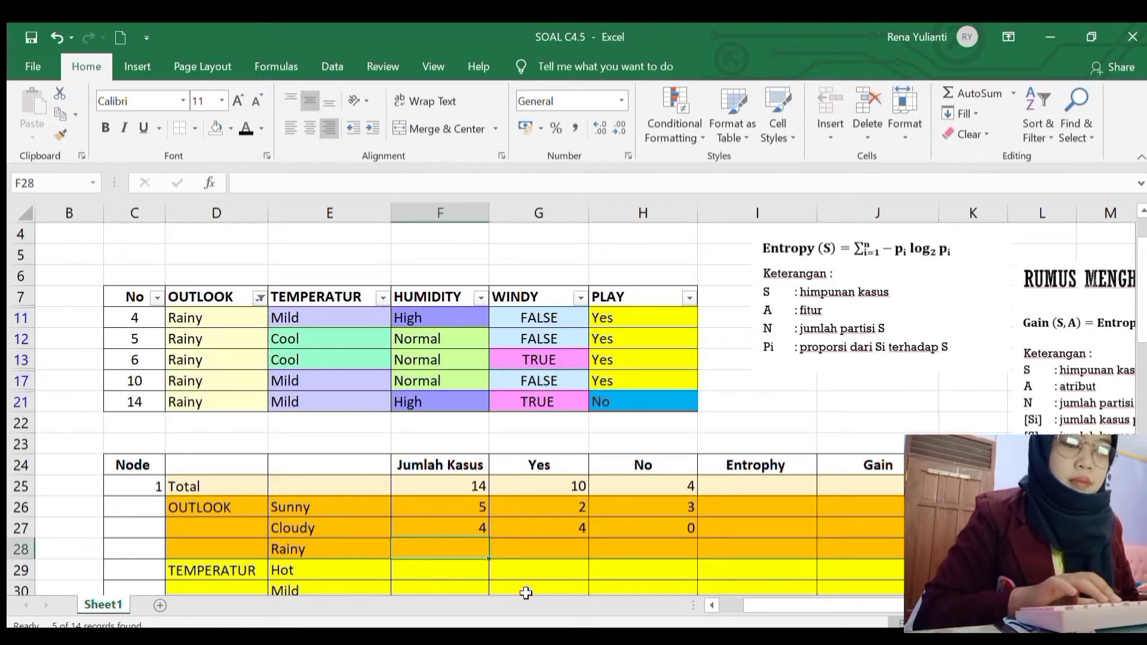
type("5")
left_click(541, 547)
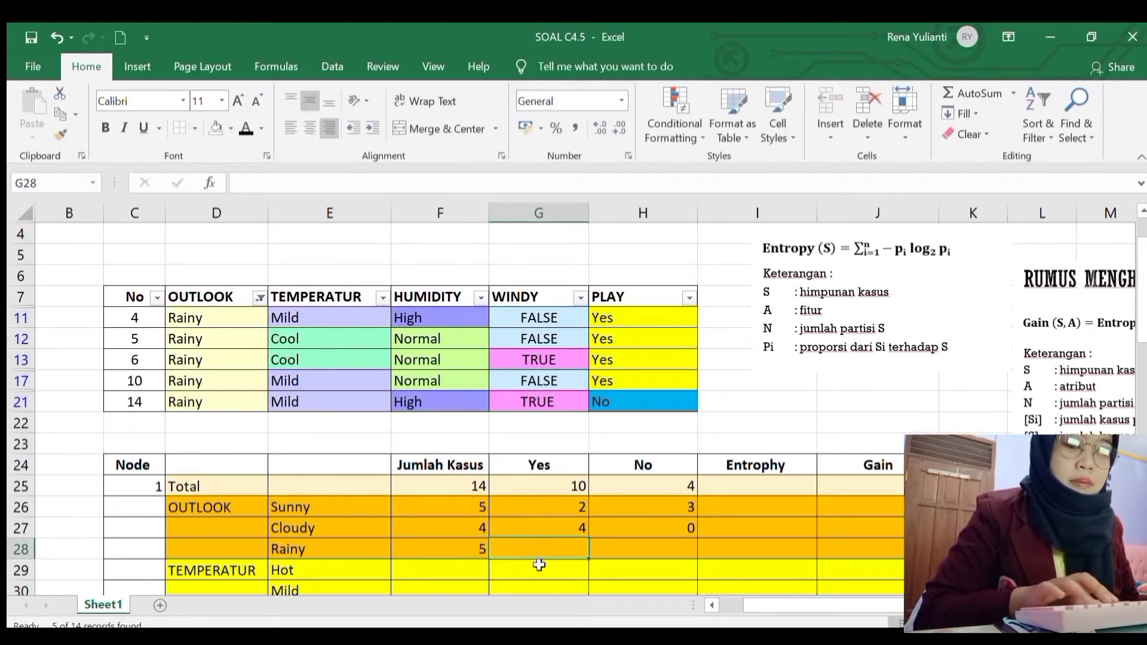
type("4")
left_click(669, 549)
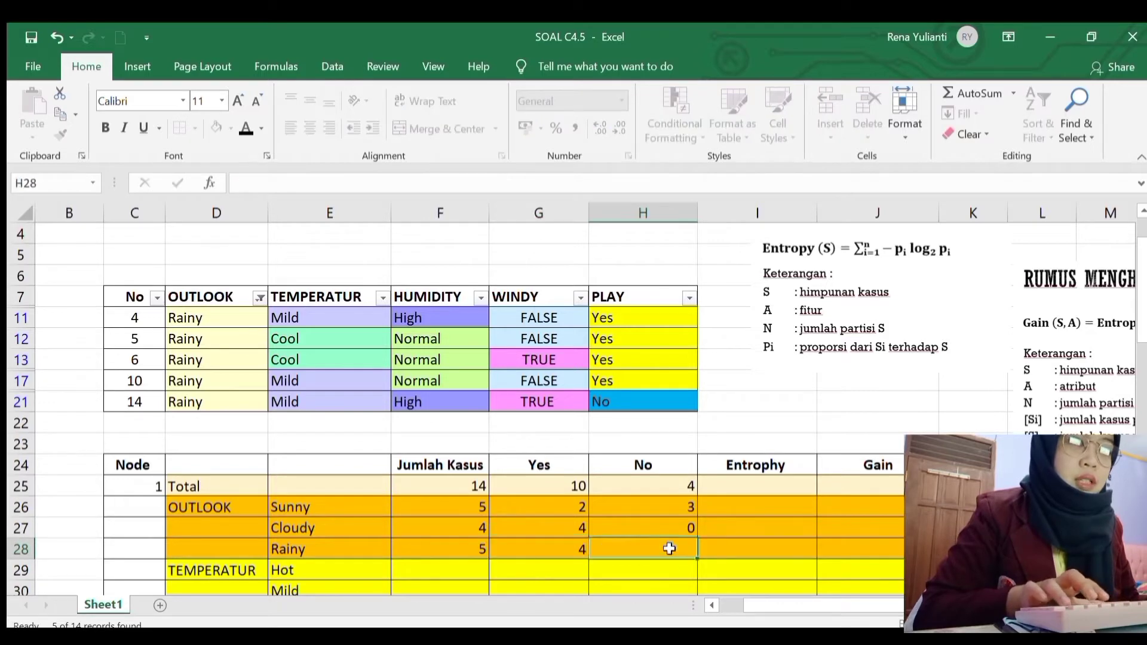
type("1")
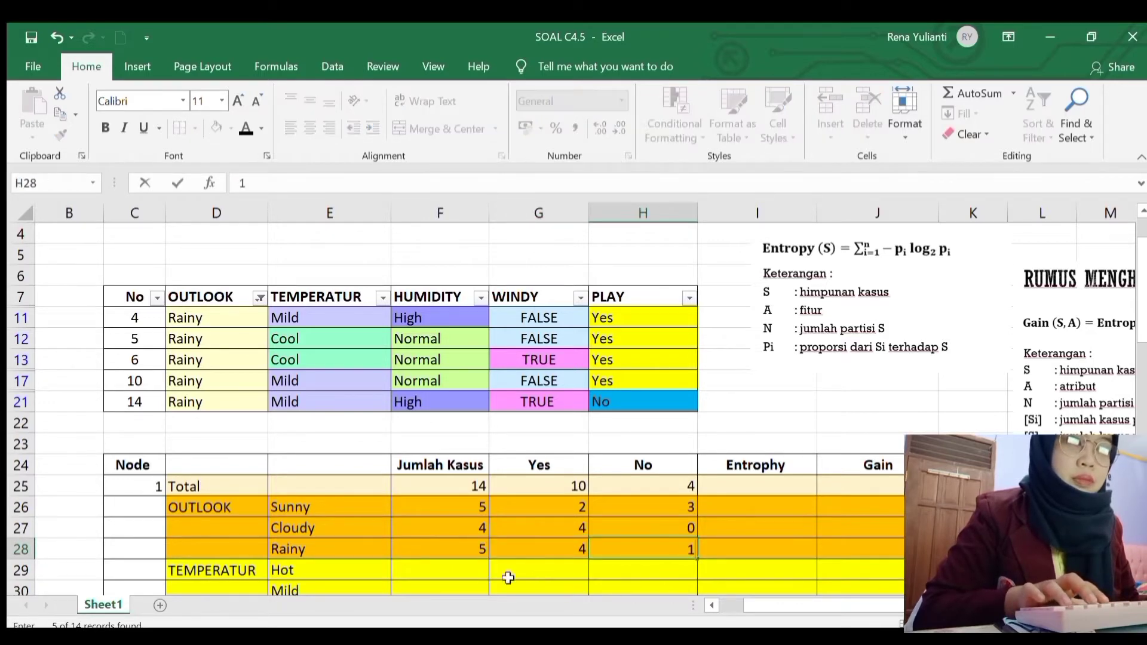
Step: Clear the OUTLOOK filter, filter TEMPERATUR to Hot and fill the Hot row with Jumlah Kasus 4, Yes 2 and No 2
left_click(440, 561)
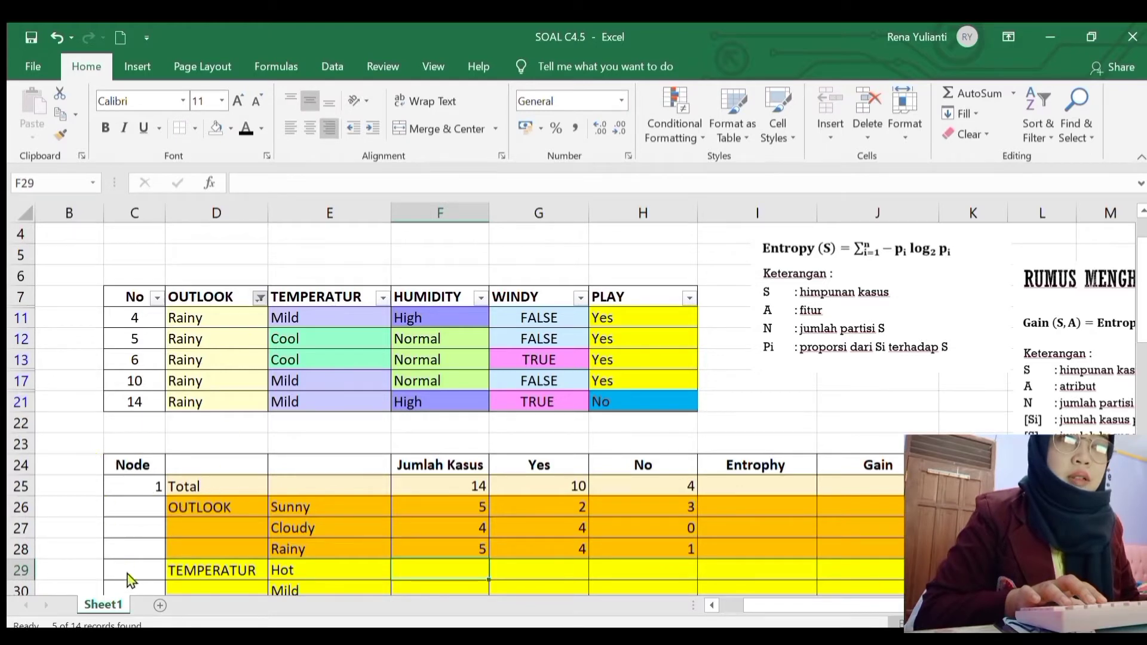
left_click(380, 304)
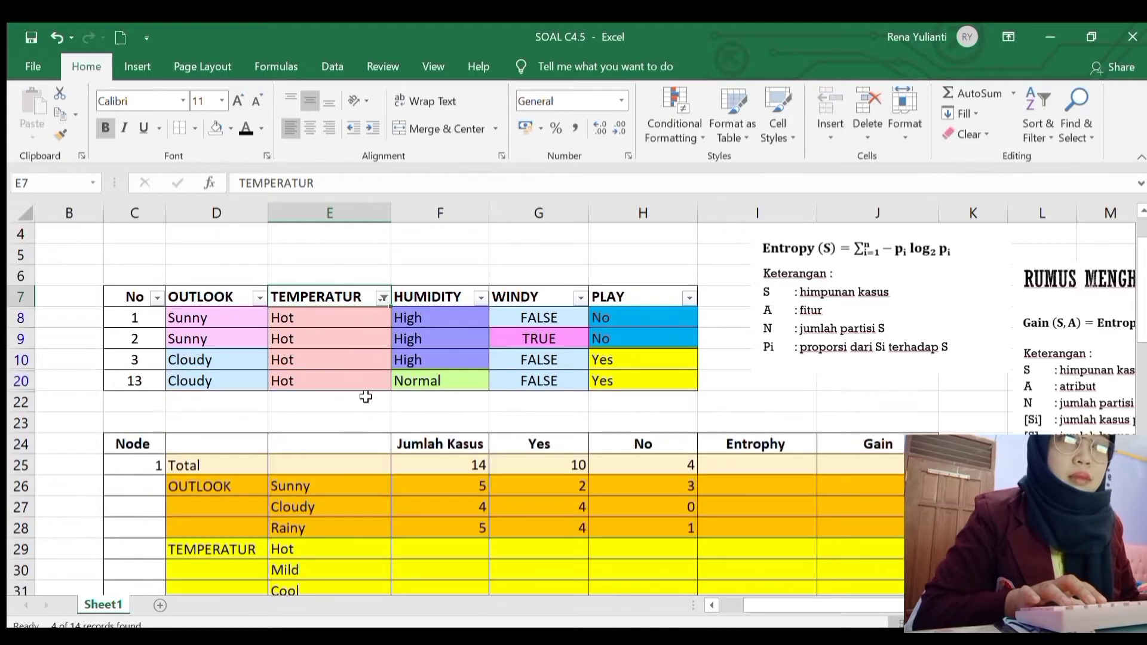
left_click(421, 556)
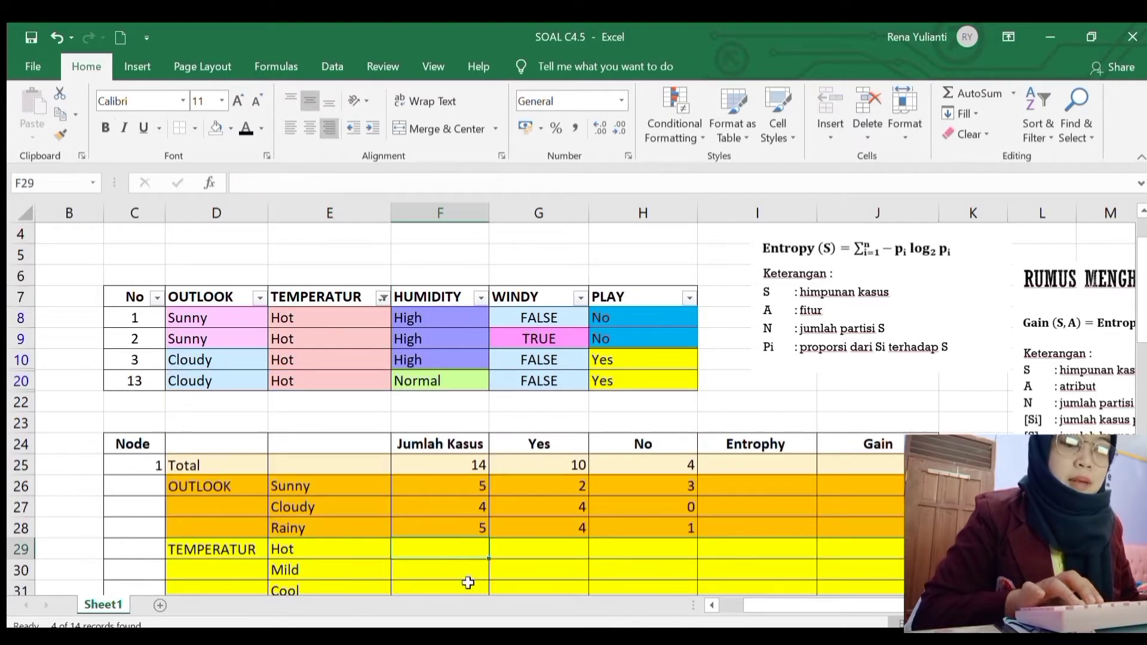
type("4")
left_click(536, 545)
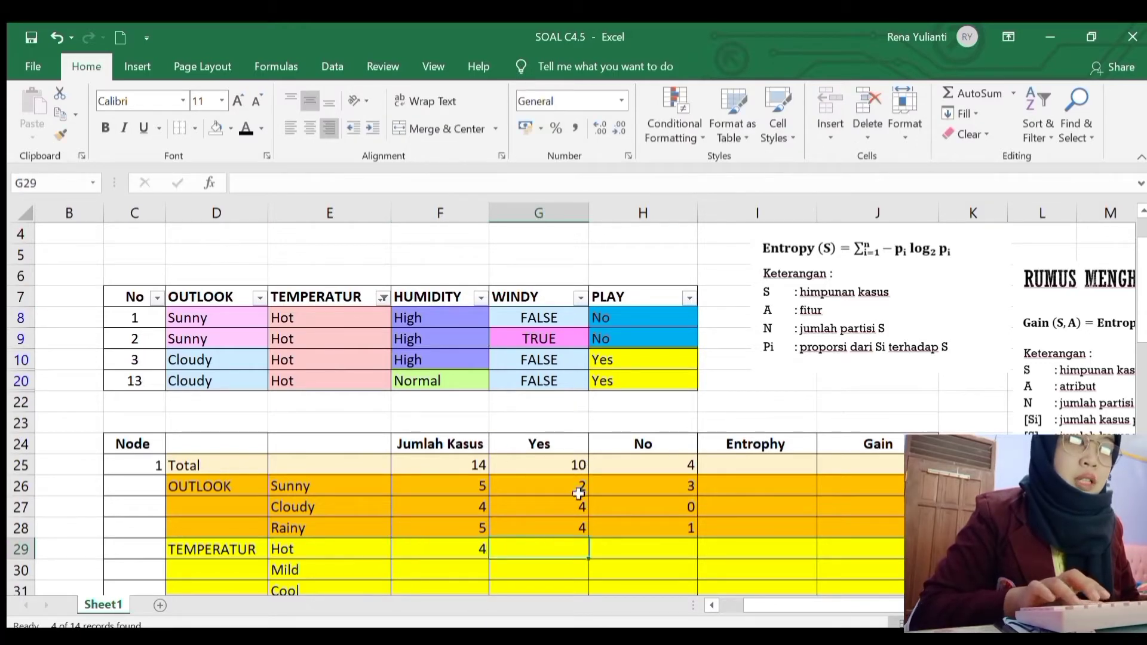
type("2")
left_click(637, 549)
type("2")
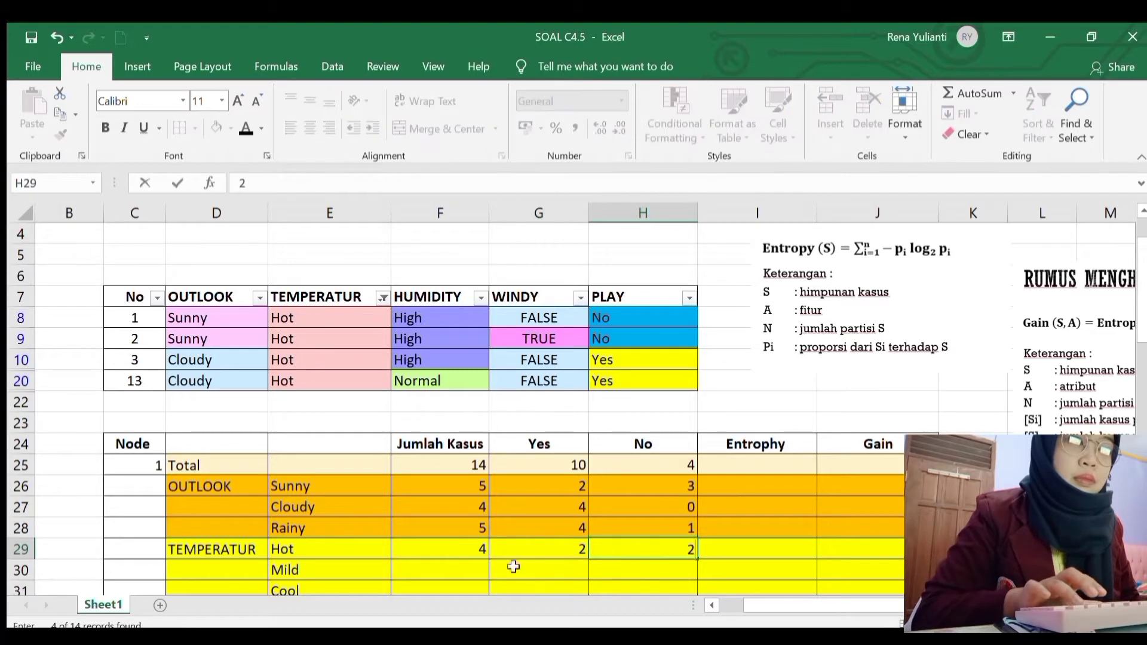
Step: Filter TEMPERATUR to Mild and fill the Mild row with Jumlah Kasus 6, Yes 4 and No 2
left_click(464, 564)
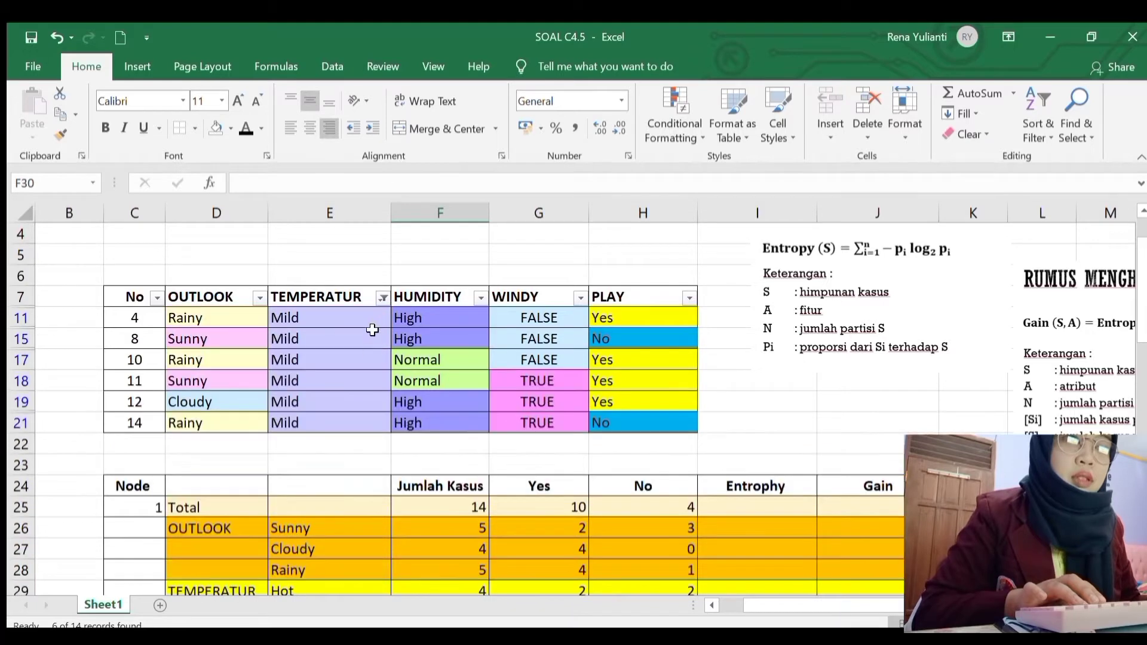
left_click_drag(341, 313, 341, 424)
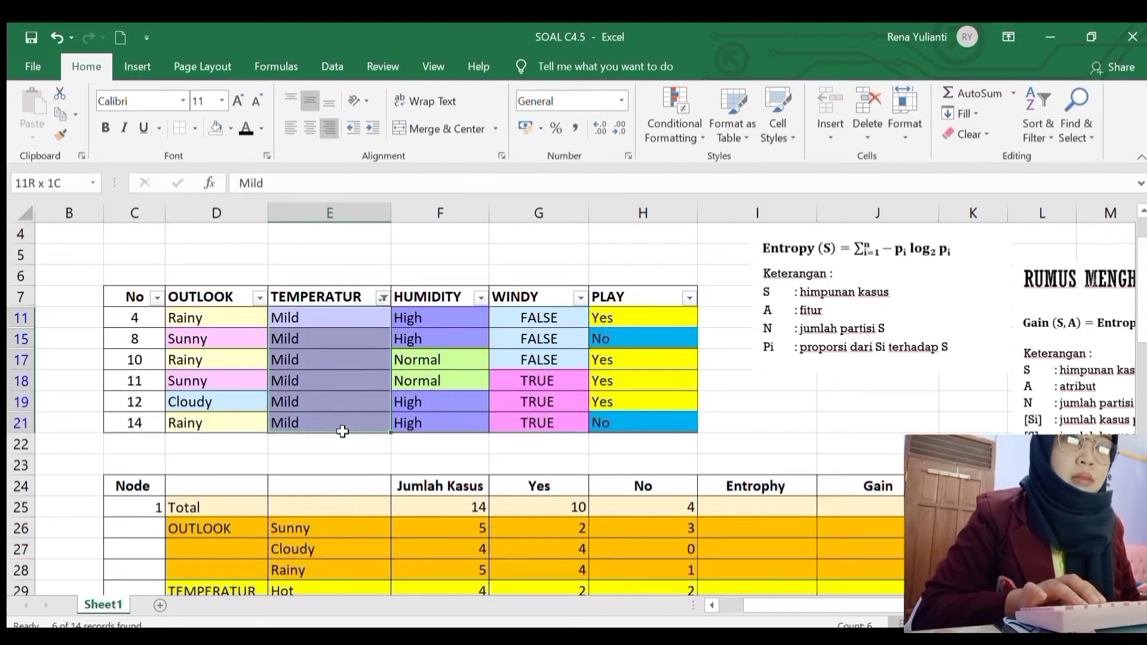
scroll(426, 514, "down", 1)
scroll(427, 514, "down", 1)
left_click(434, 548)
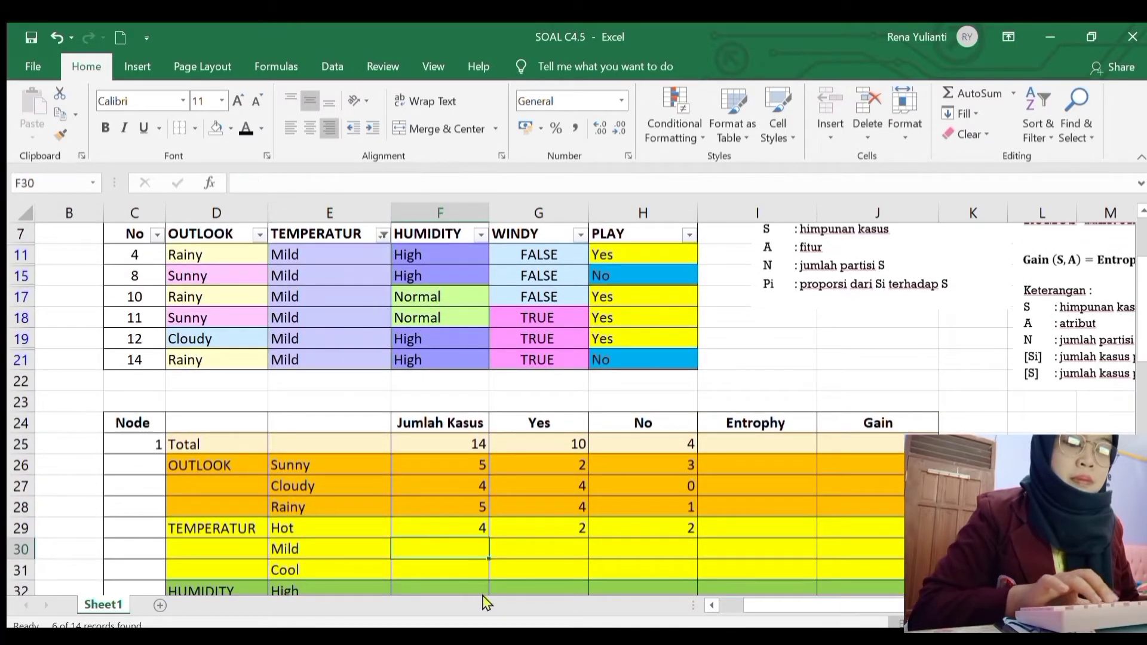
type("6")
left_click_drag(622, 250, 623, 280)
left_click(546, 547)
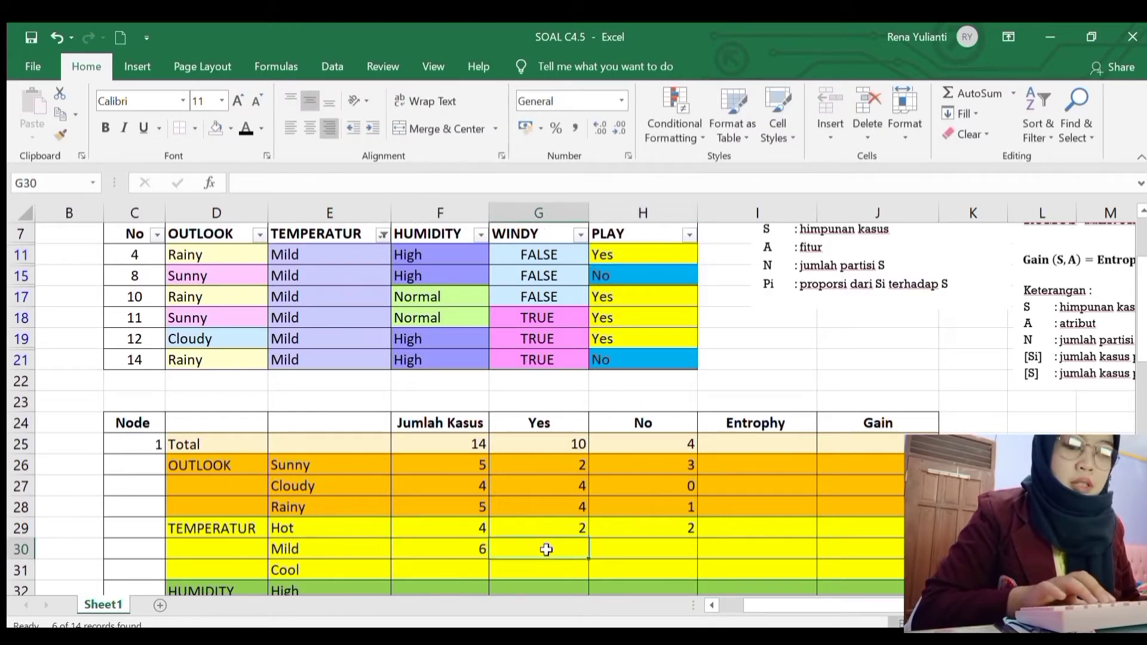
type("4")
left_click(640, 555)
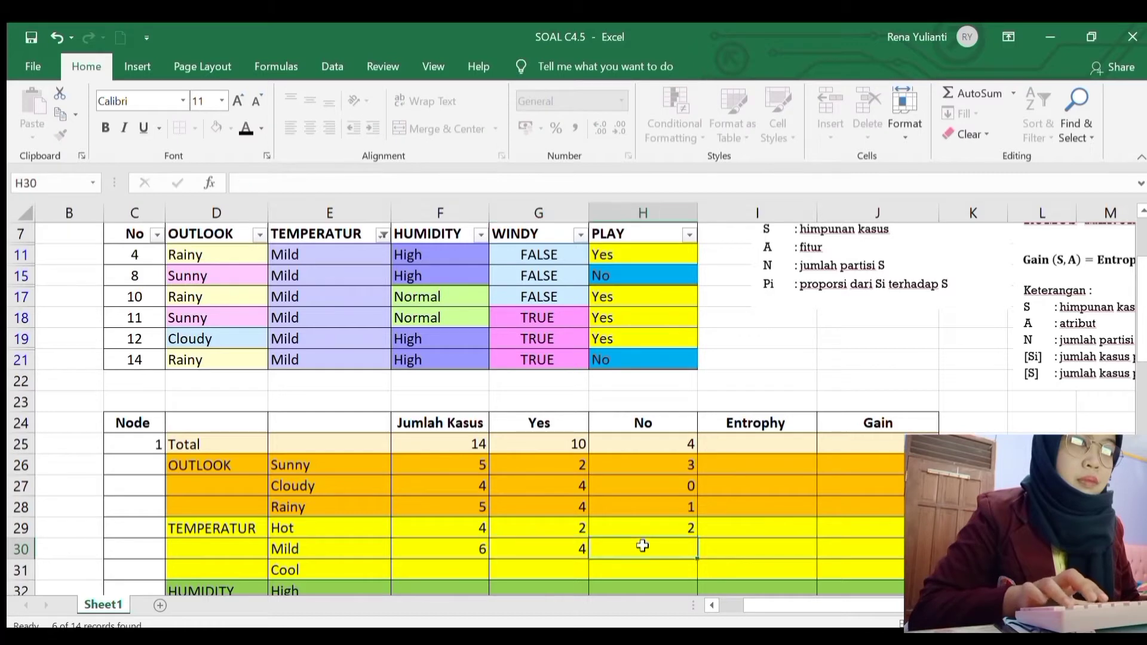
type("12")
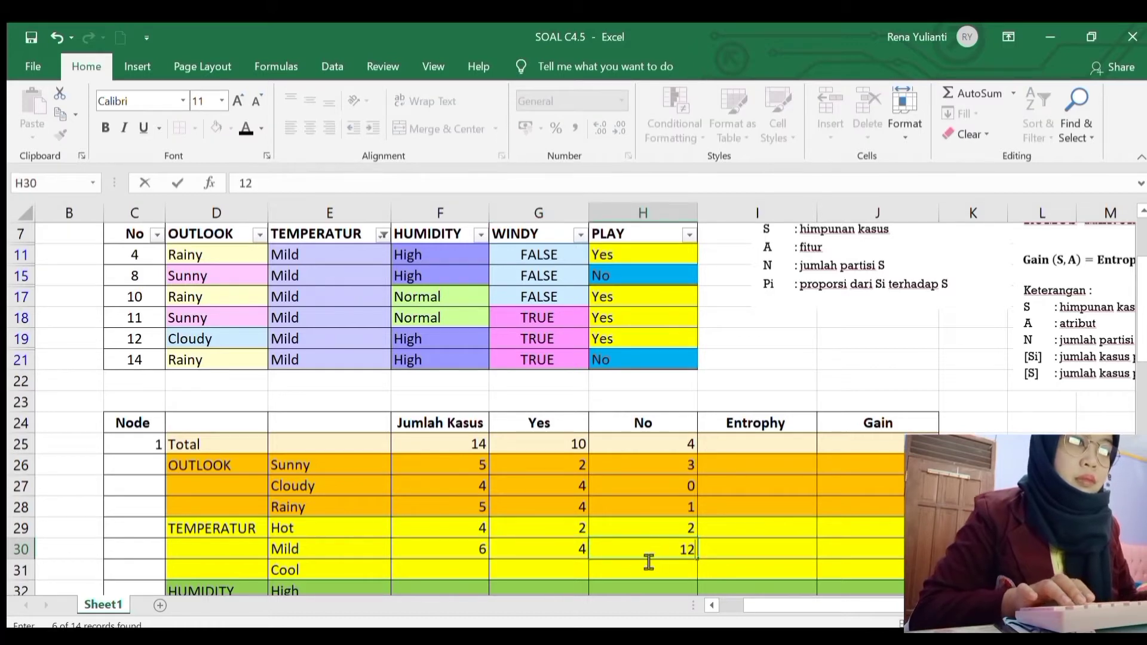
key("BackSpace")
key("BackSpace")
type("2")
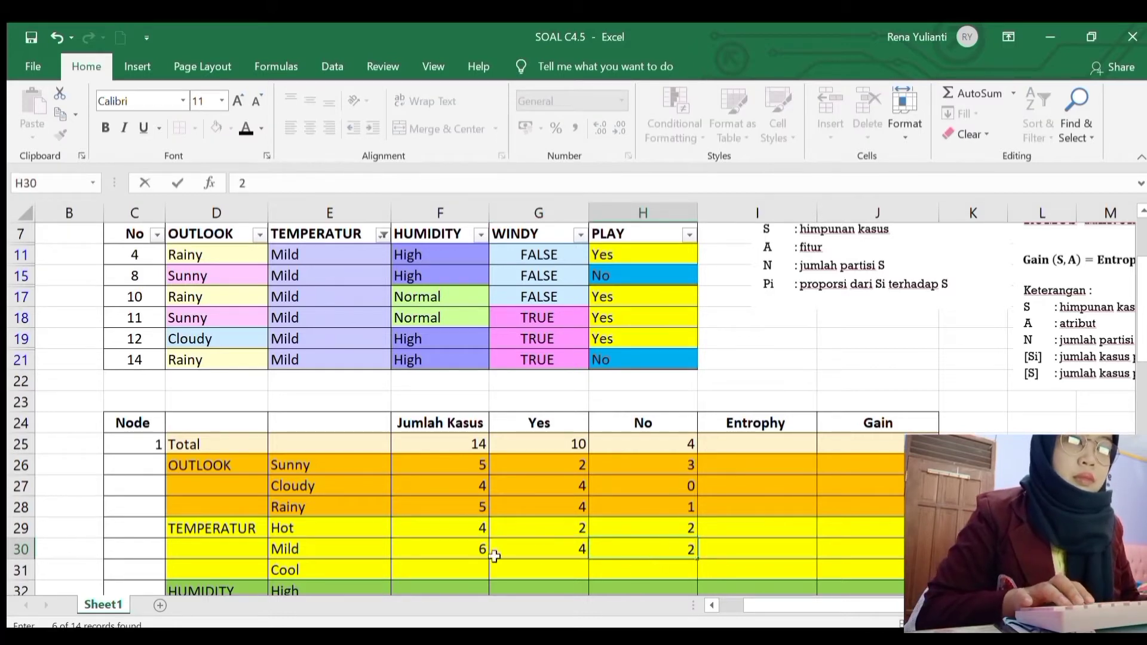
Step: Filter TEMPERATUR to Cool and fill the Cool row with Jumlah Kasus 4, Yes 4 and No 0
left_click(457, 582)
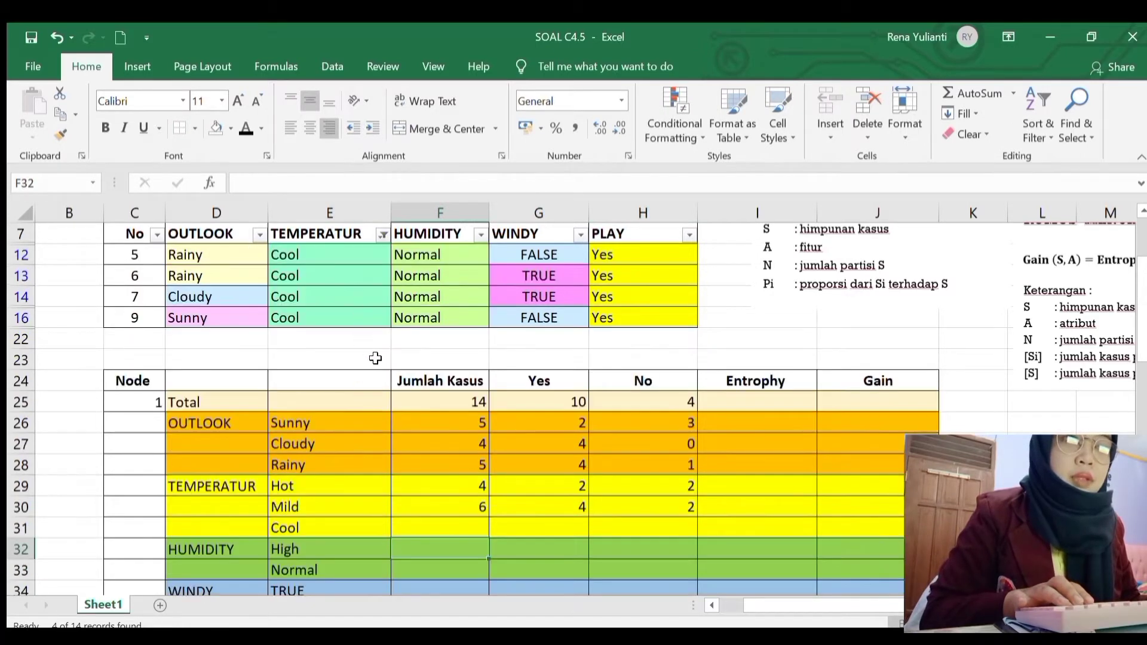
left_click(442, 528)
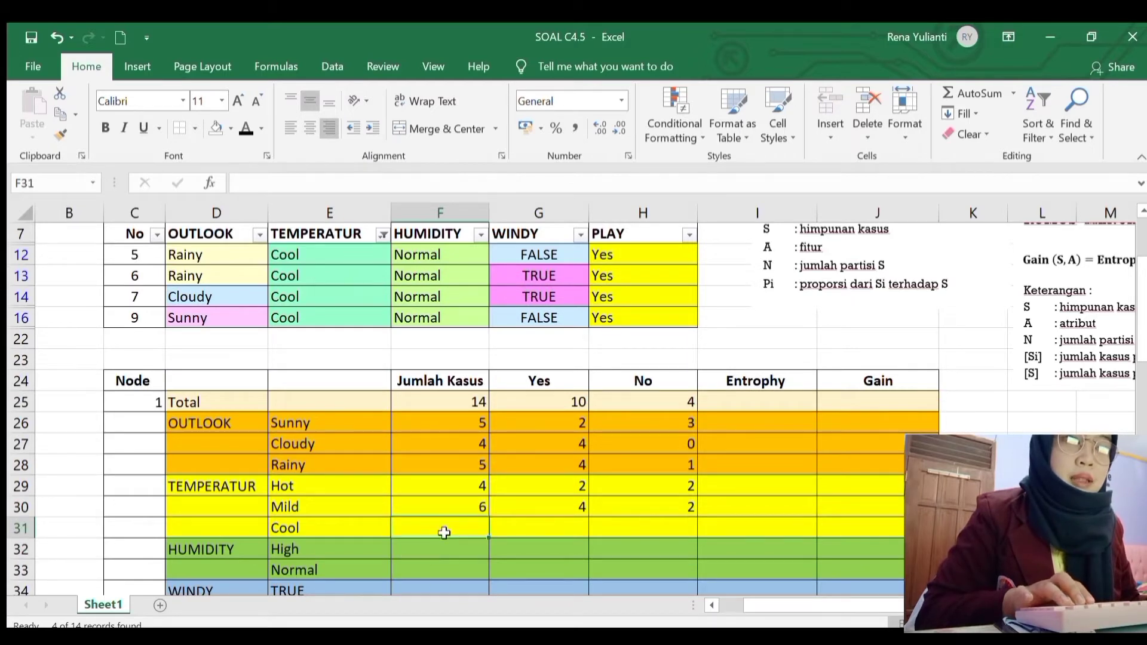
type("4")
left_click(538, 530)
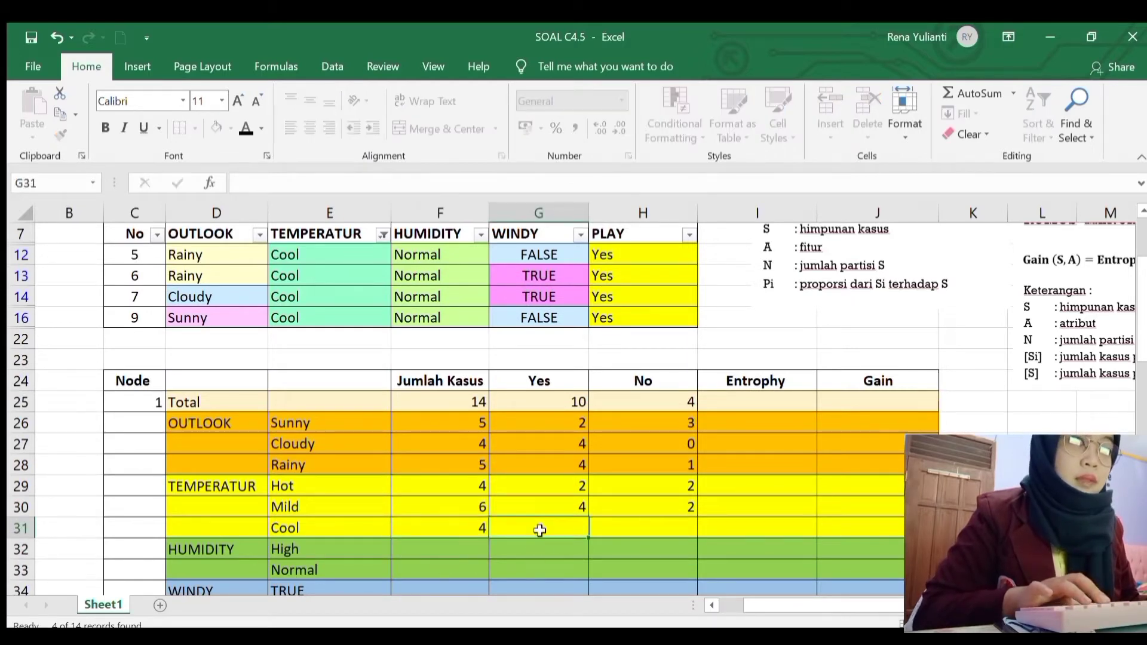
type("4")
left_click(679, 529)
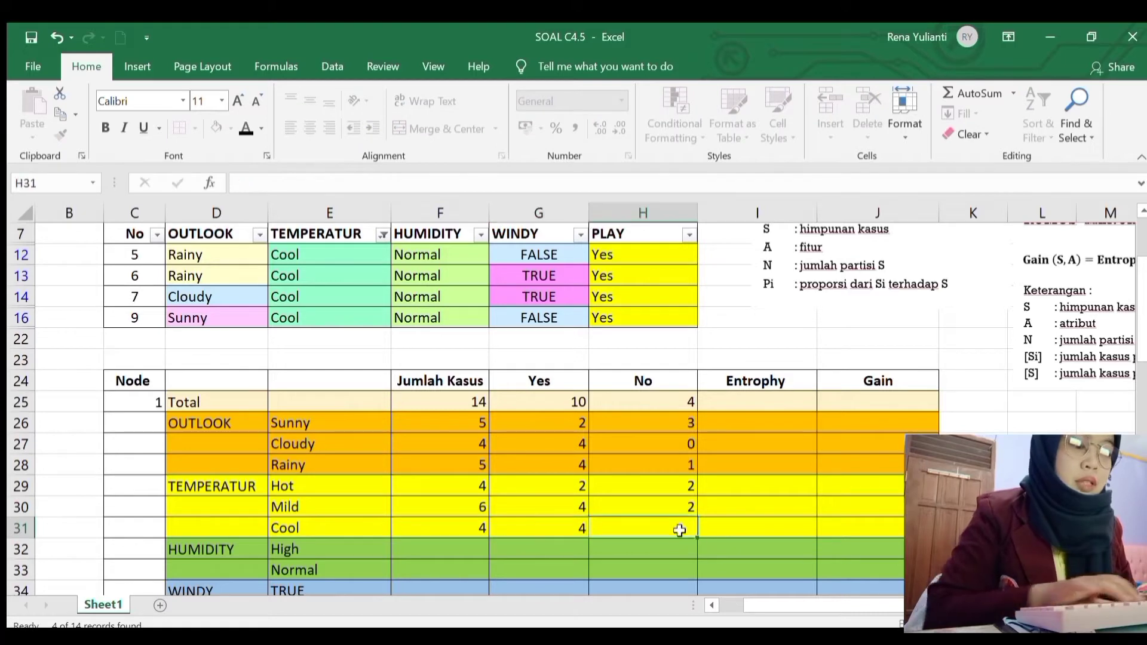
type("0")
left_click(453, 547)
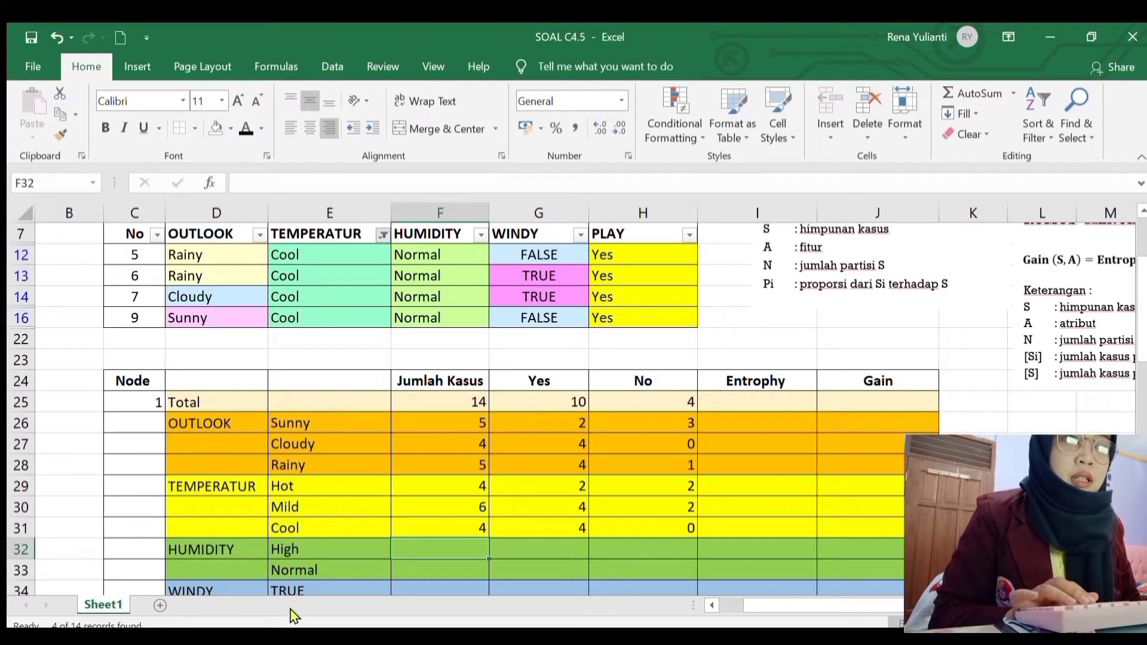
Step: Clear the TEMPERATUR filter, filter HUMIDITY to High and enter Jumlah Kasus 7 in the High row
key("ctrl+z")
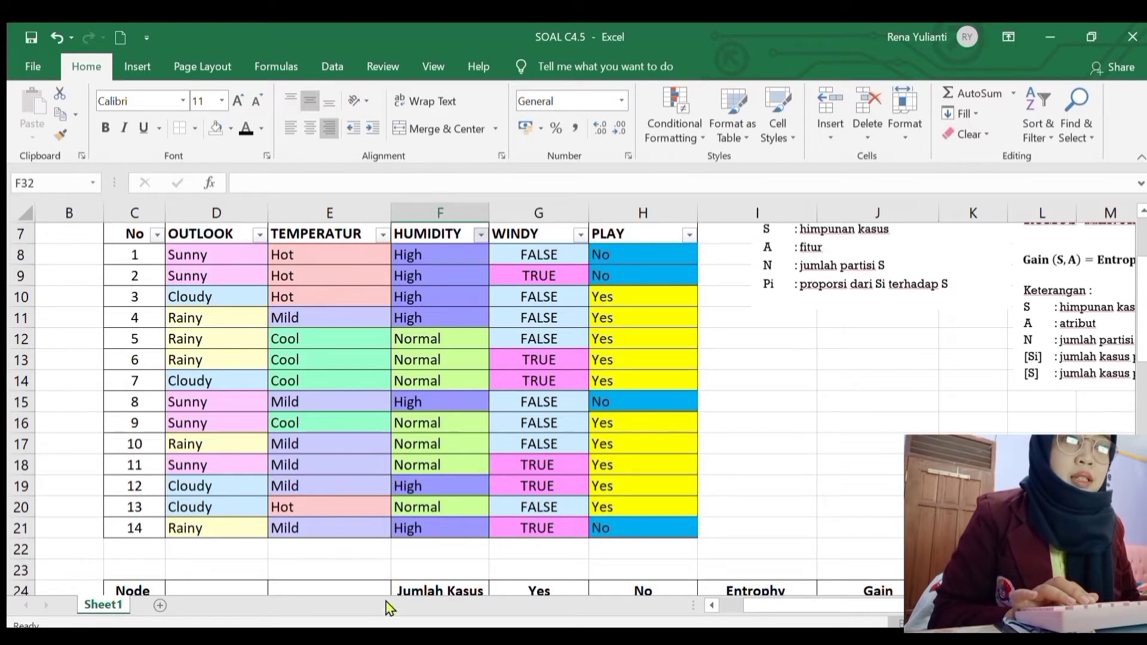
key("ctrl+y")
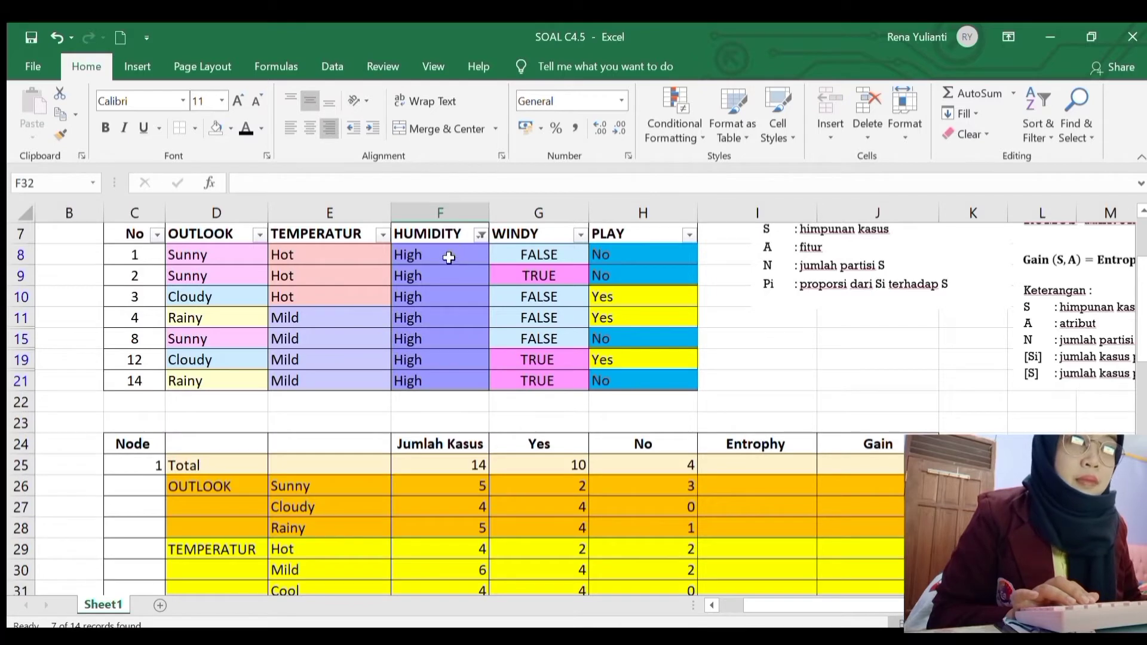
left_click_drag(449, 258, 442, 382)
scroll(472, 555, "down", 2)
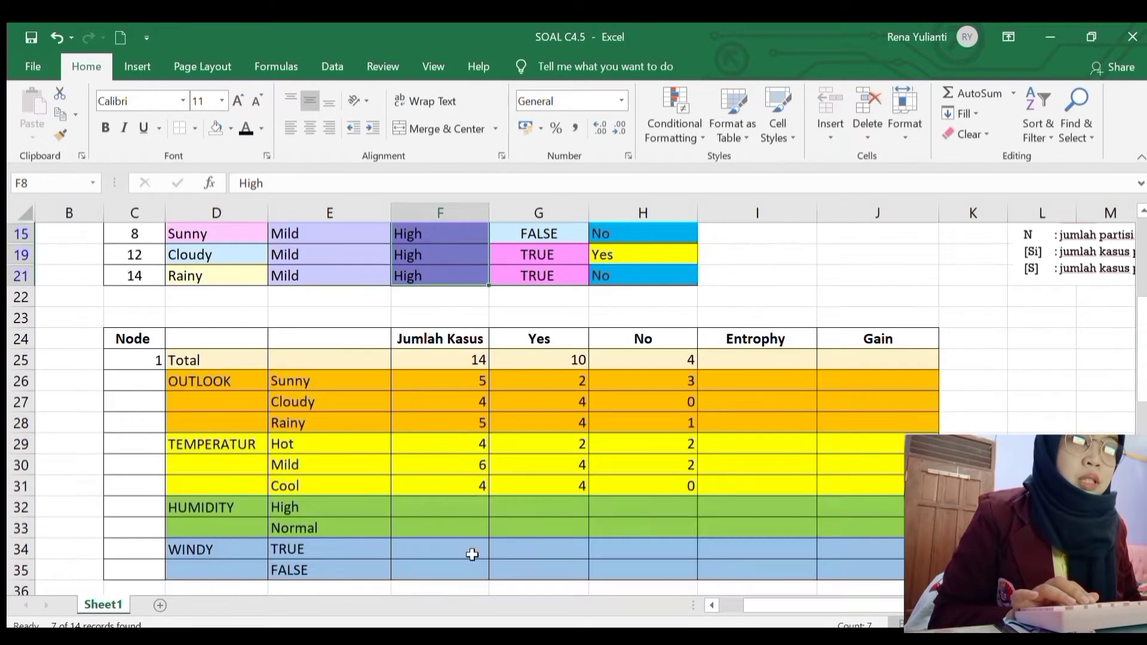
left_click(466, 501)
type("7")
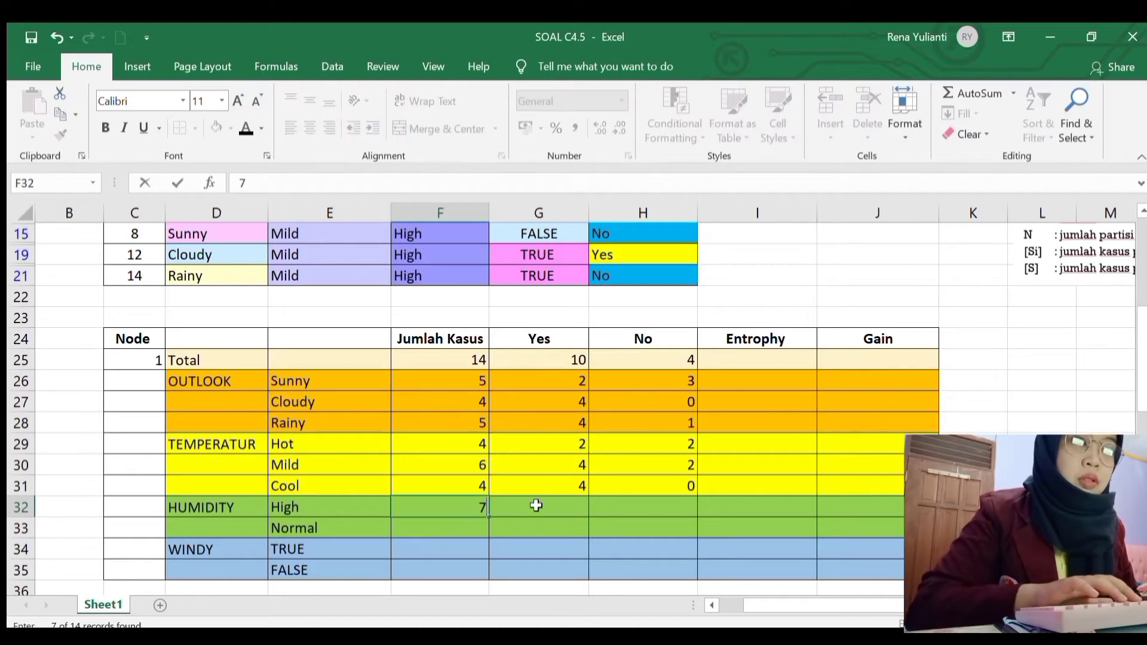
left_click(536, 505)
Step: Count the PLAY results of the High humidity cases and enter Yes 3 and No 4 in the High row
scroll(709, 442, "up", 3)
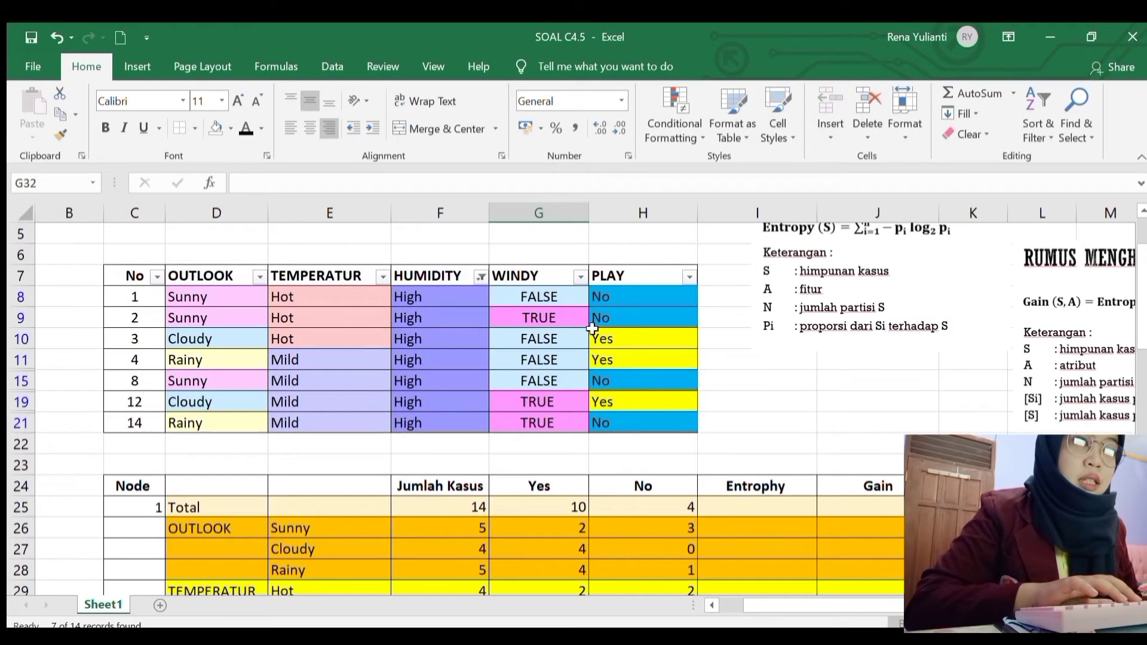
left_click(600, 339)
left_click(608, 359, "ctrl")
left_click(617, 401, "ctrl")
scroll(632, 473, "down", 2)
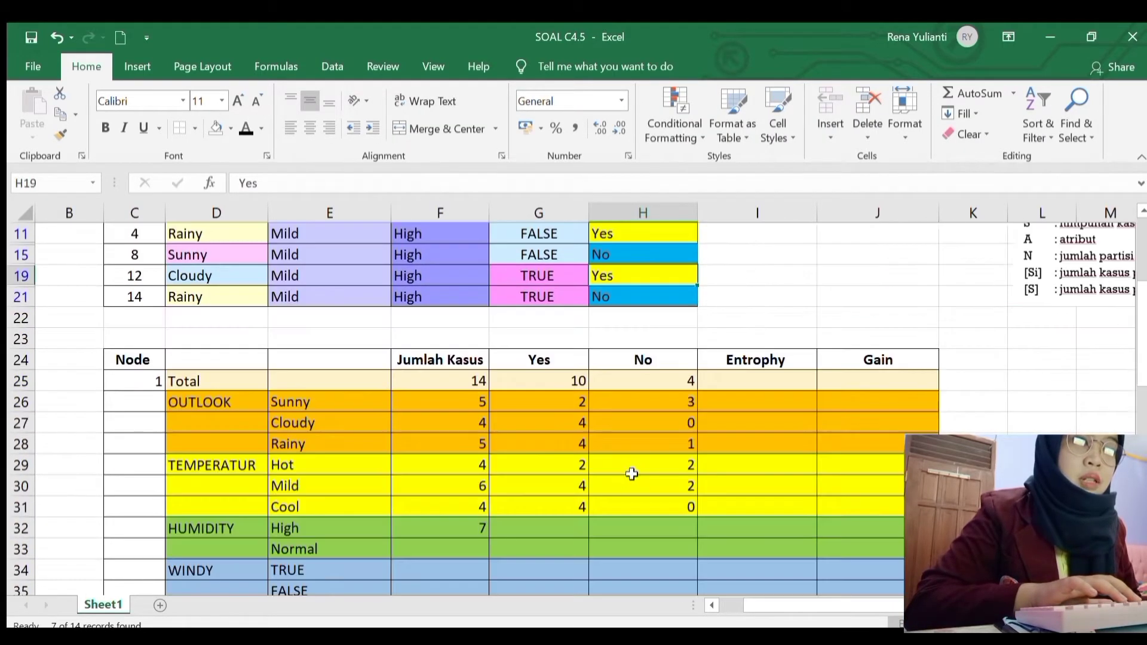
left_click(566, 514)
left_click(569, 518)
type("3")
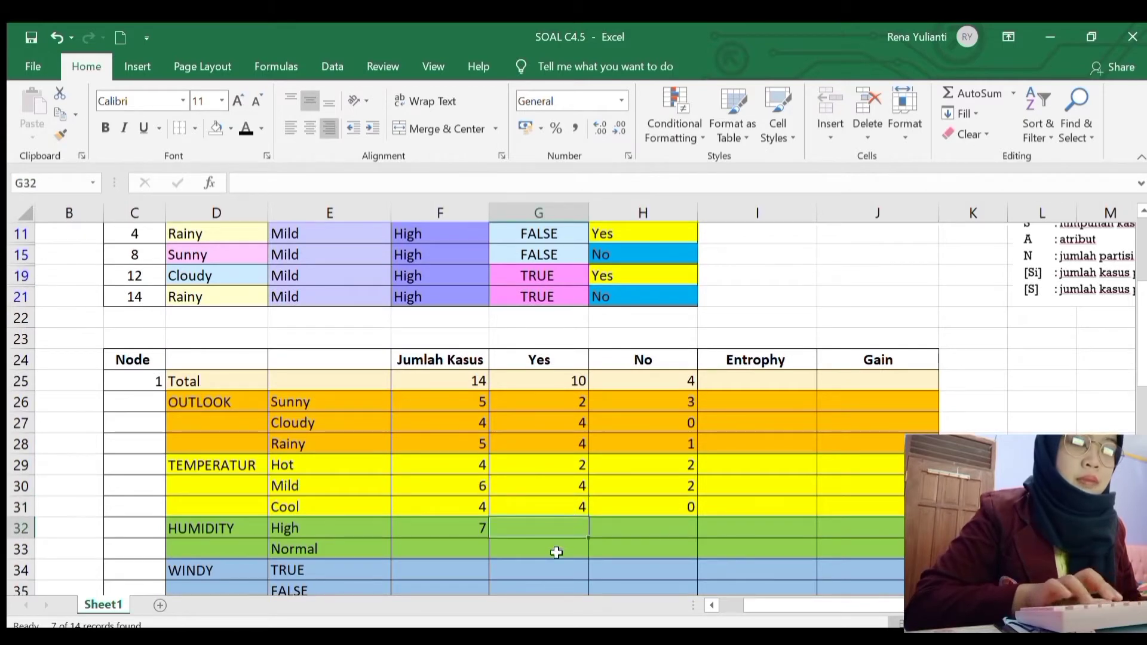
left_click(621, 527)
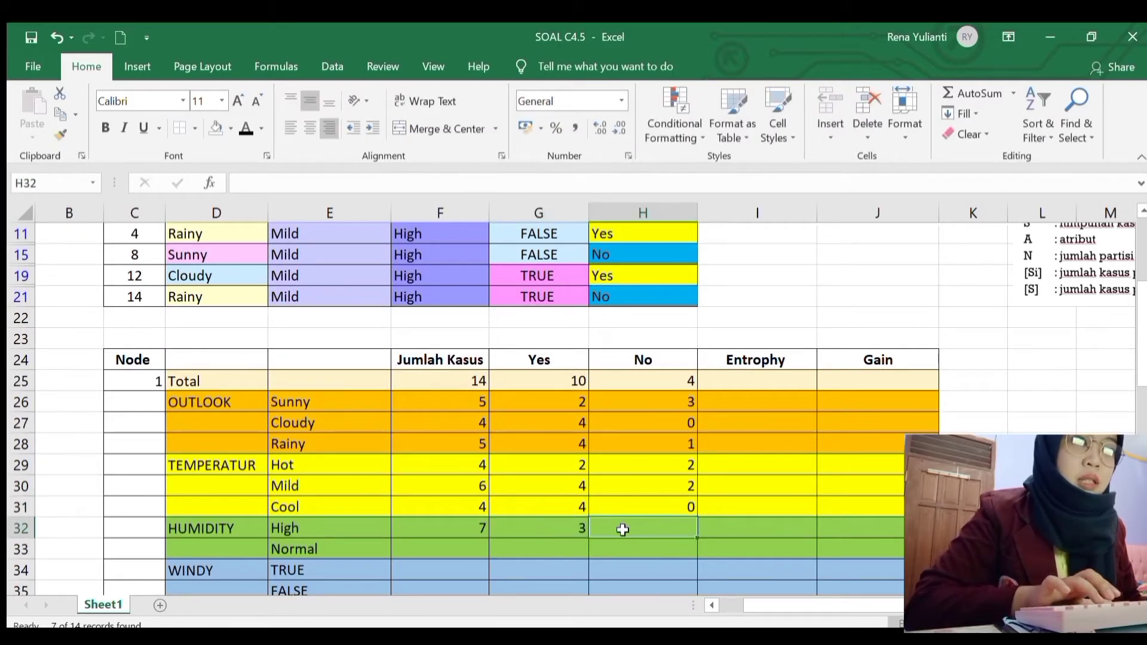
type("4")
Step: Filter HUMIDITY to Normal and fill the Normal row with Jumlah Kasus 7, Yes 7 and No 0
scroll(610, 464, "up", 3)
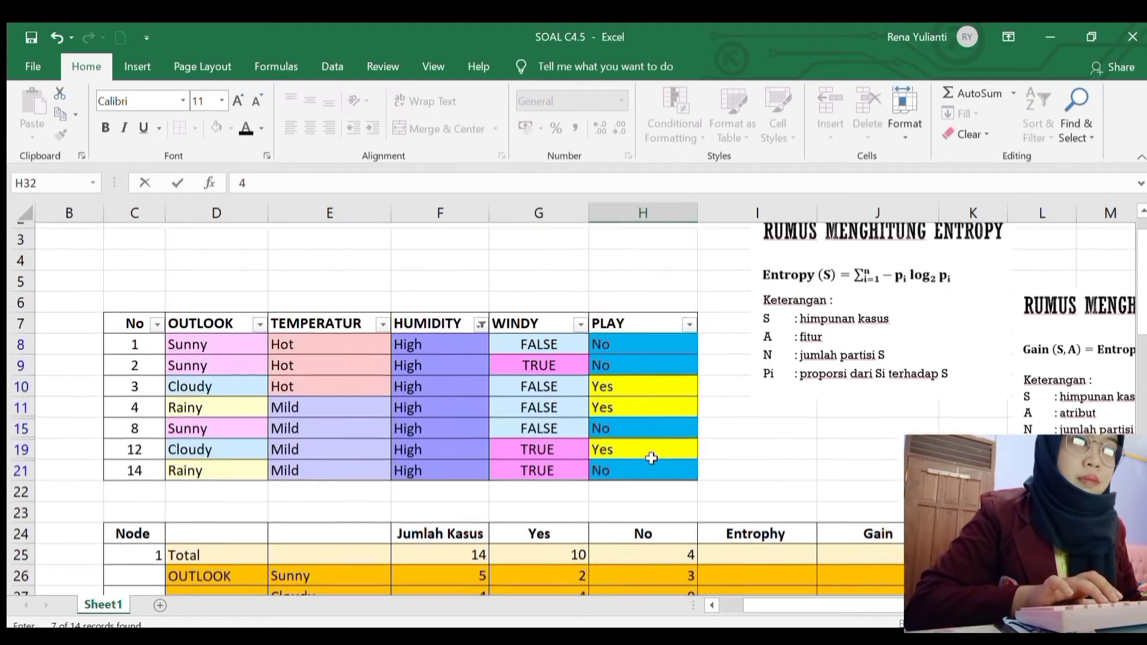
scroll(653, 456, "down", 2)
scroll(552, 285, "up", 2)
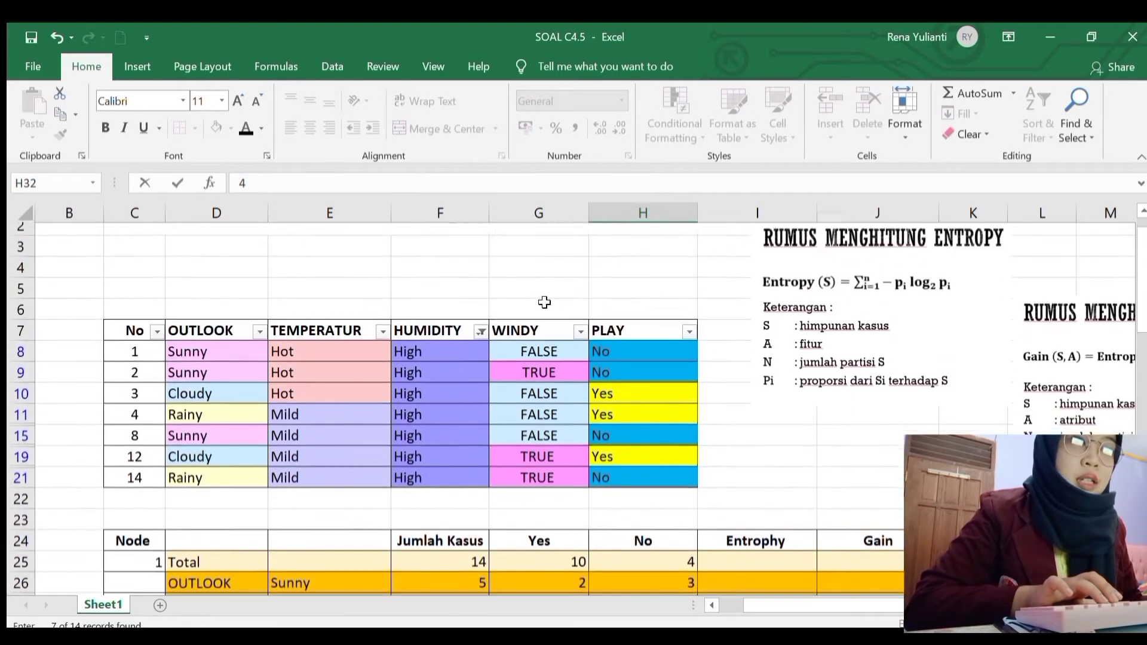
left_click(481, 340)
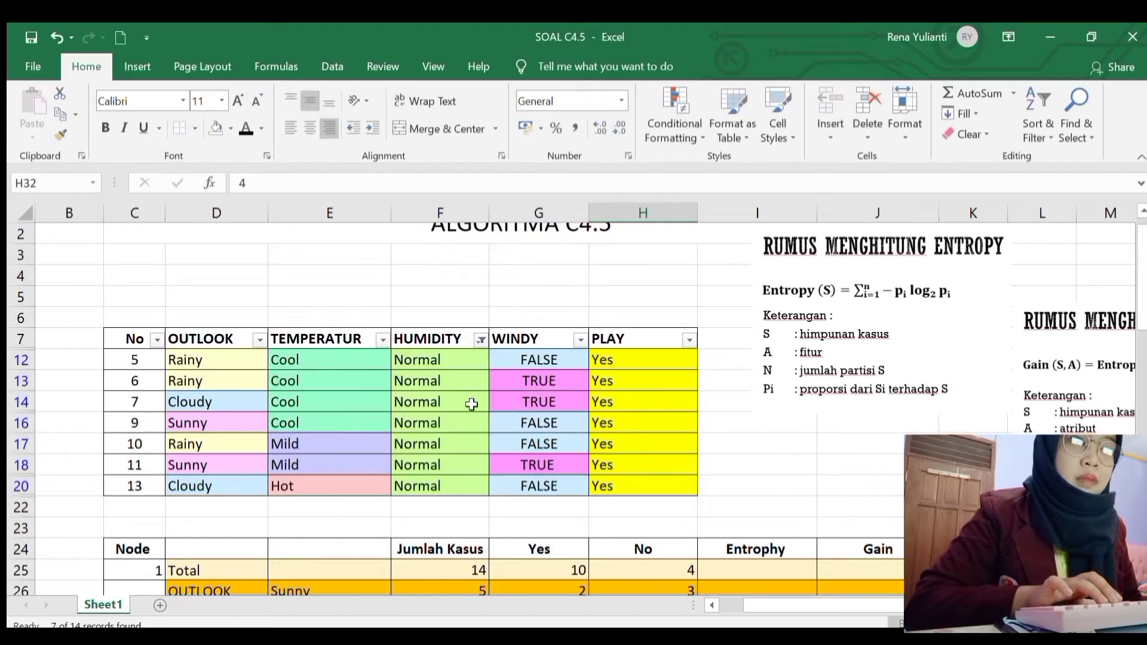
scroll(598, 478, "down", 4)
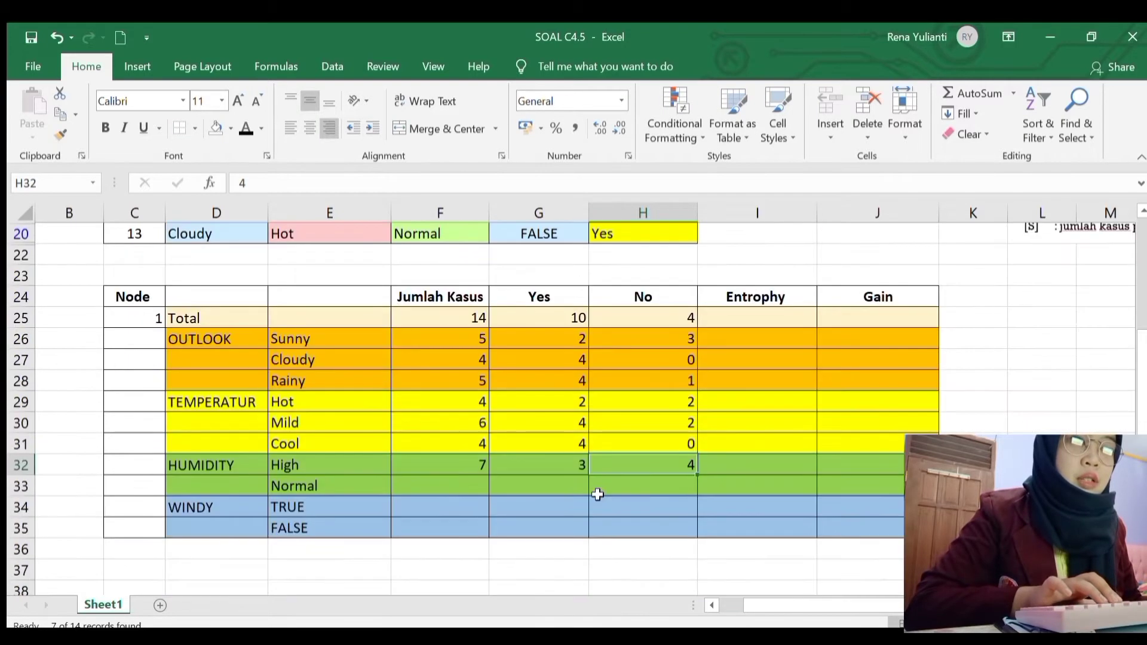
left_click(475, 491)
type("7")
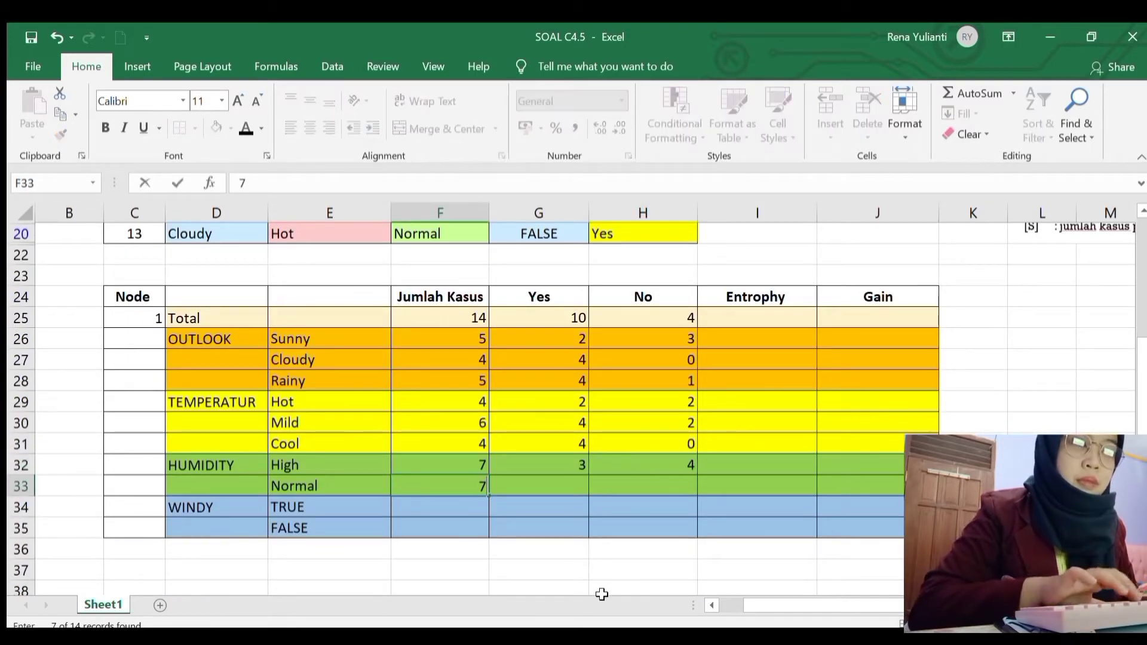
left_click(556, 489)
type("7")
left_click(608, 486)
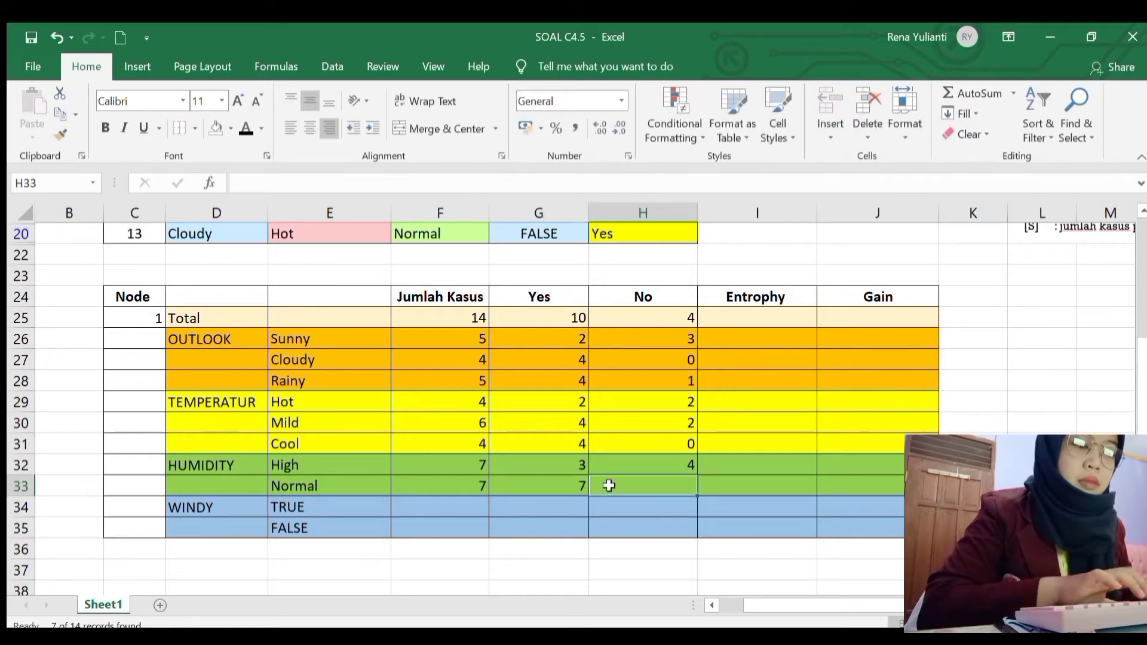
type("0")
left_click(447, 507)
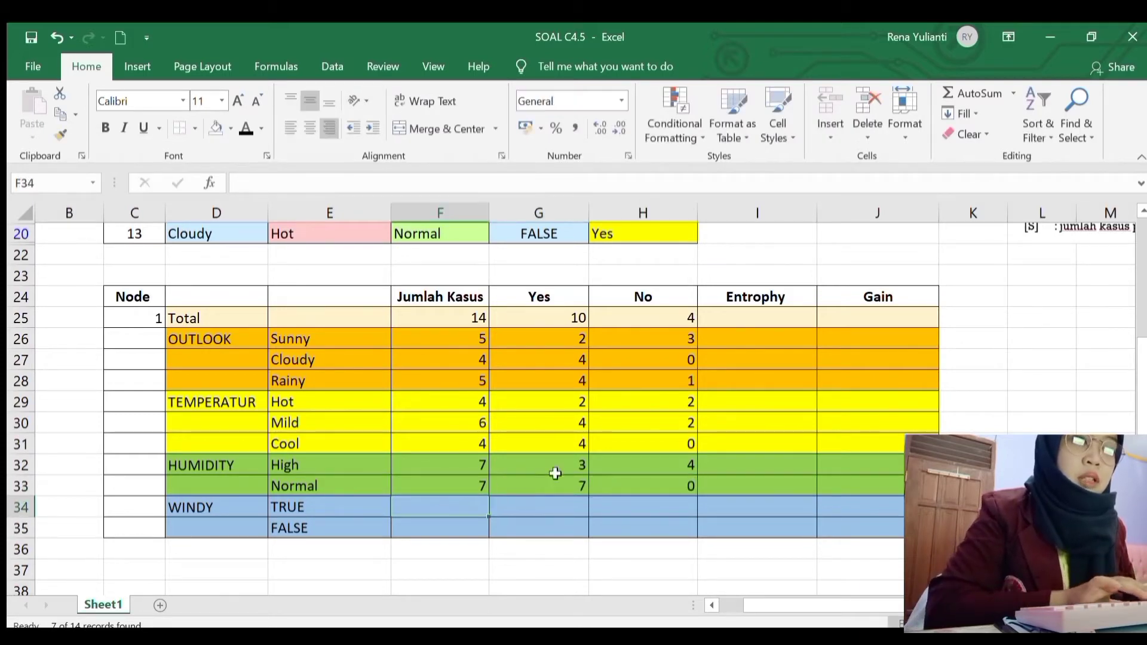
Step: Clear the HUMIDITY filter, filter WINDY to TRUE and fill the TRUE row with Jumlah Kasus 6, Yes 4 and No 2
scroll(567, 448, "up", 4)
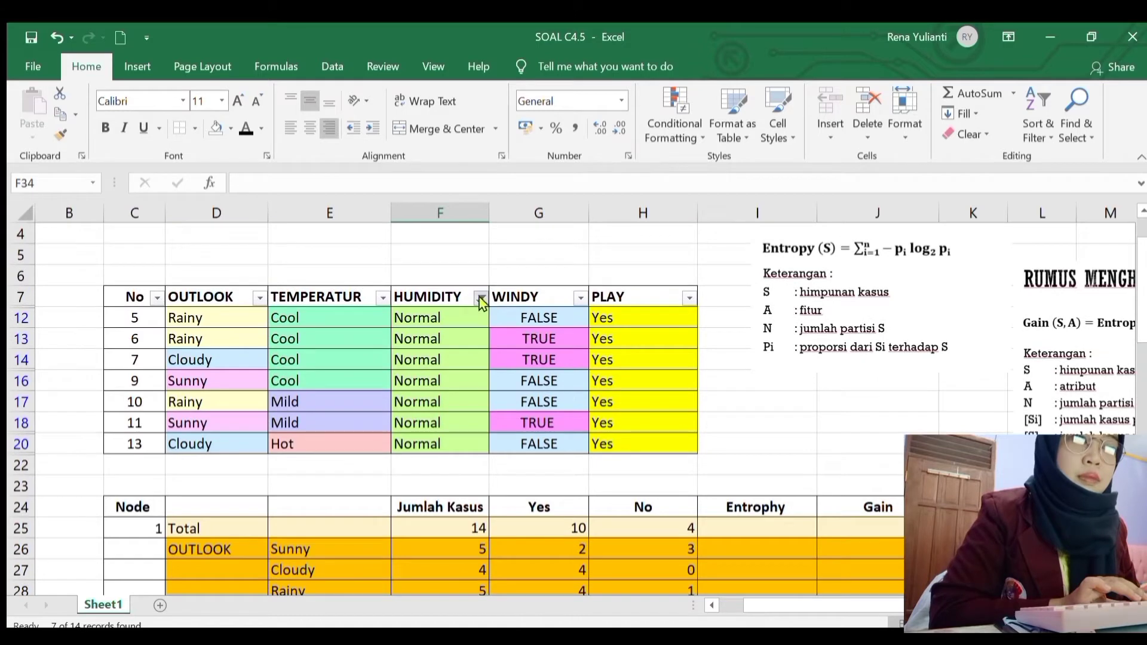
left_click(364, 605)
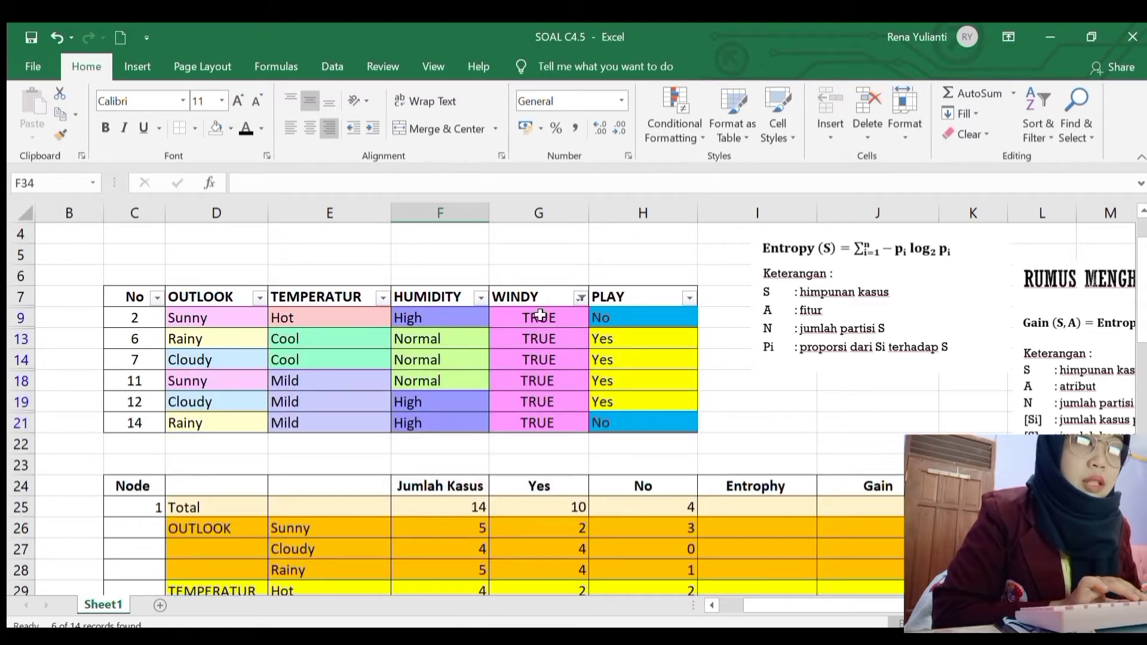
left_click_drag(538, 317, 545, 423)
scroll(473, 556, "down", 3)
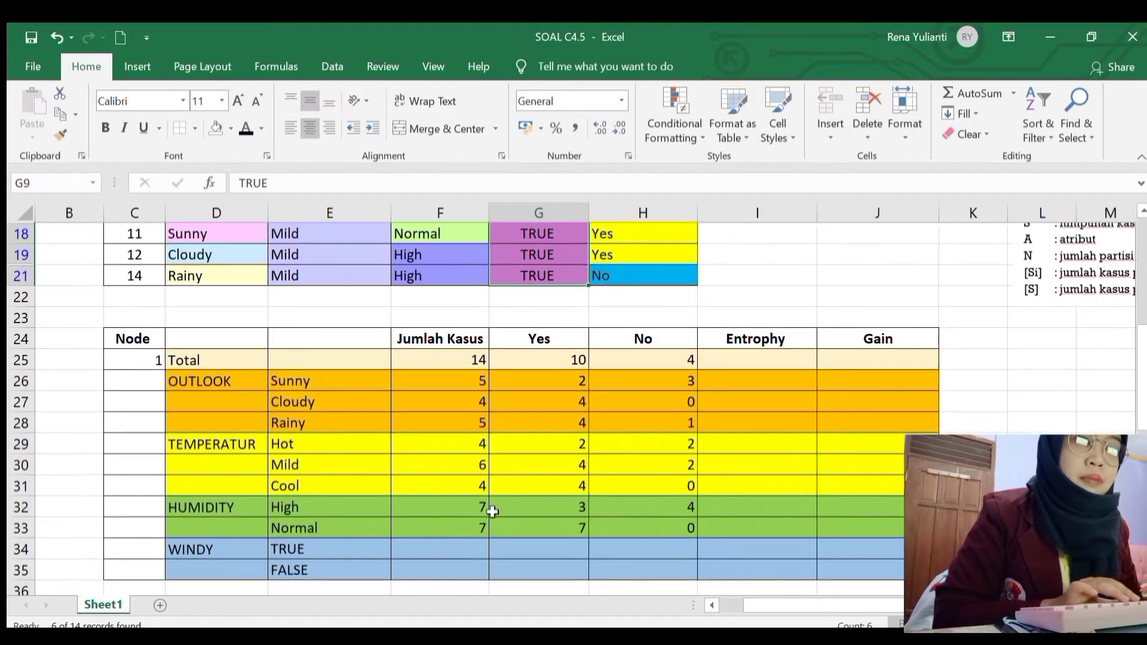
left_click(472, 555)
type("6")
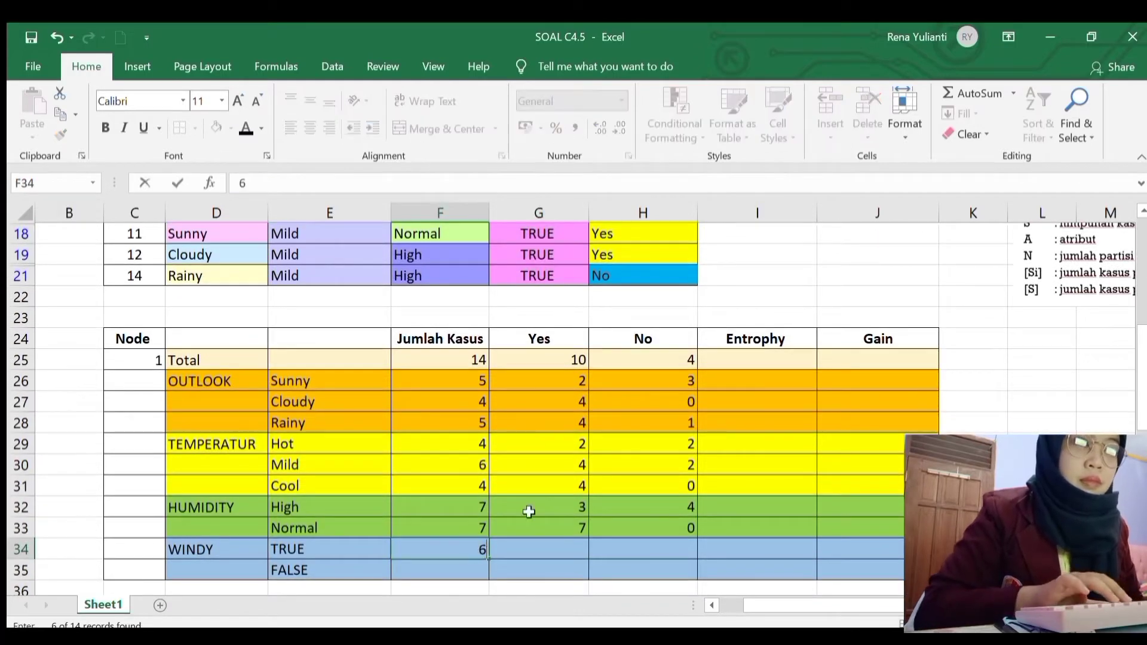
scroll(651, 405, "up", 2)
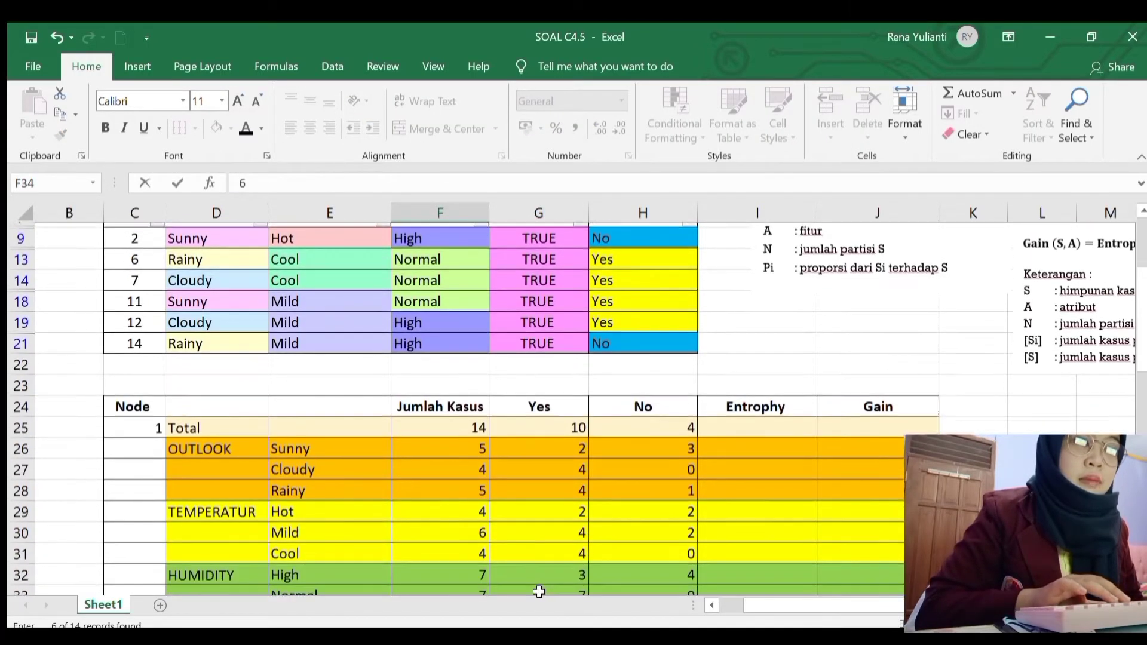
scroll(539, 591, "down", 3)
left_click(545, 544)
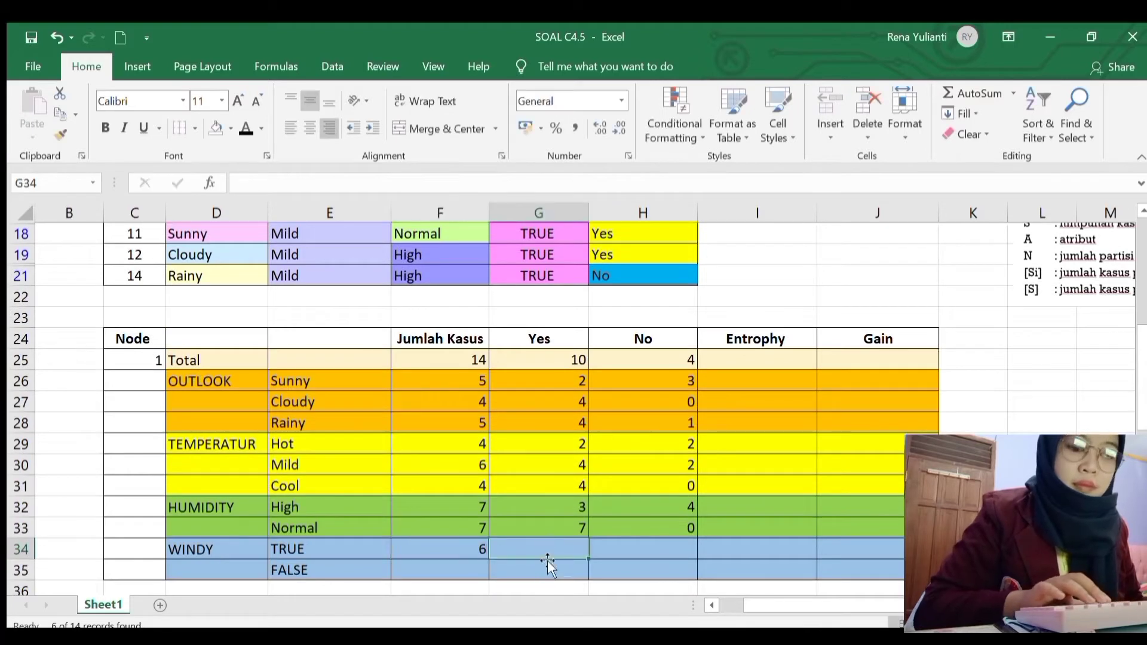
type("4")
key("Tab")
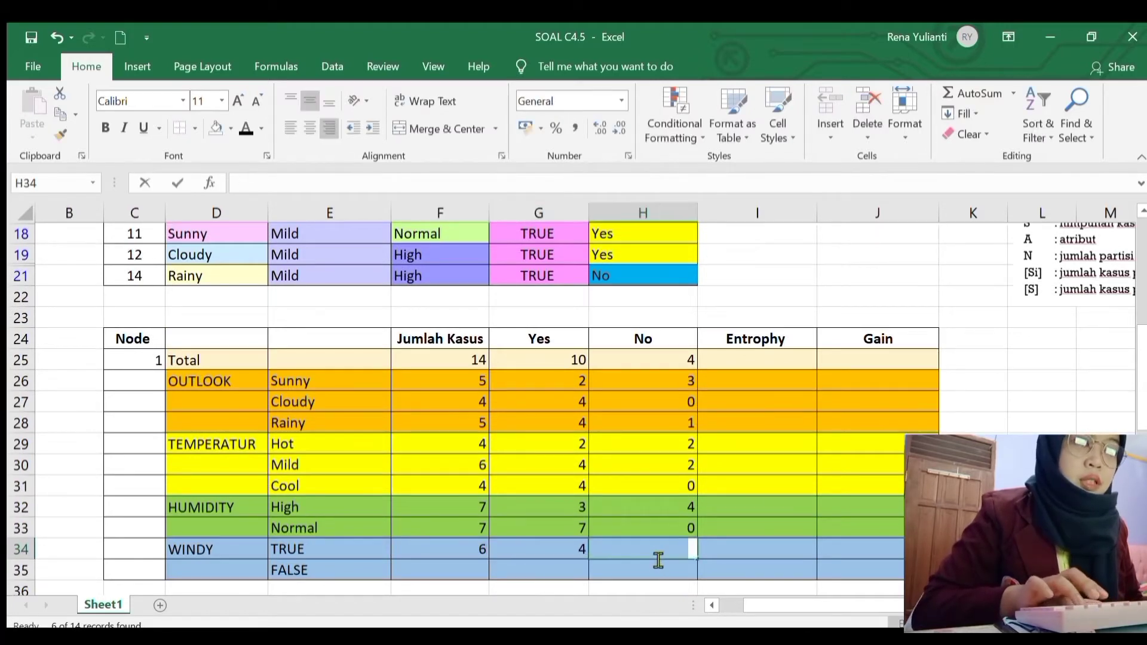
type("2")
scroll(651, 530, "up", 2)
key("ctrl+Return")
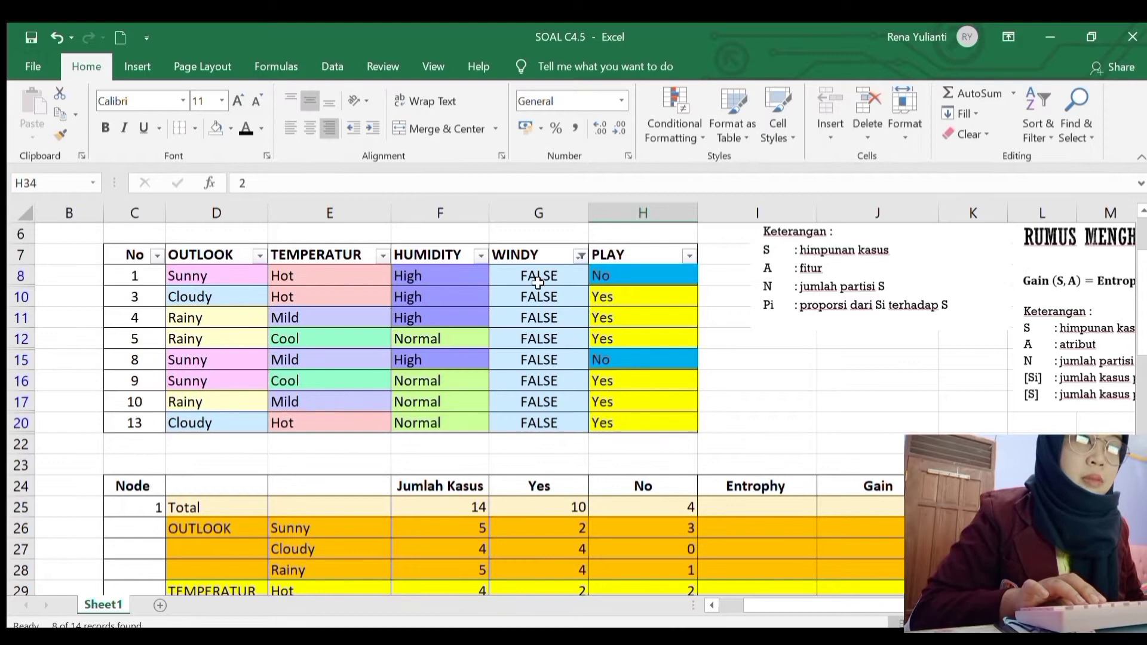
Step: Count the filtered WINDY FALSE cases and their PLAY results, and fill the FALSE row with Jumlah Kasus 8, Yes 6 and No 2
left_click_drag(537, 277, 540, 423)
left_click(623, 358)
left_click(621, 283)
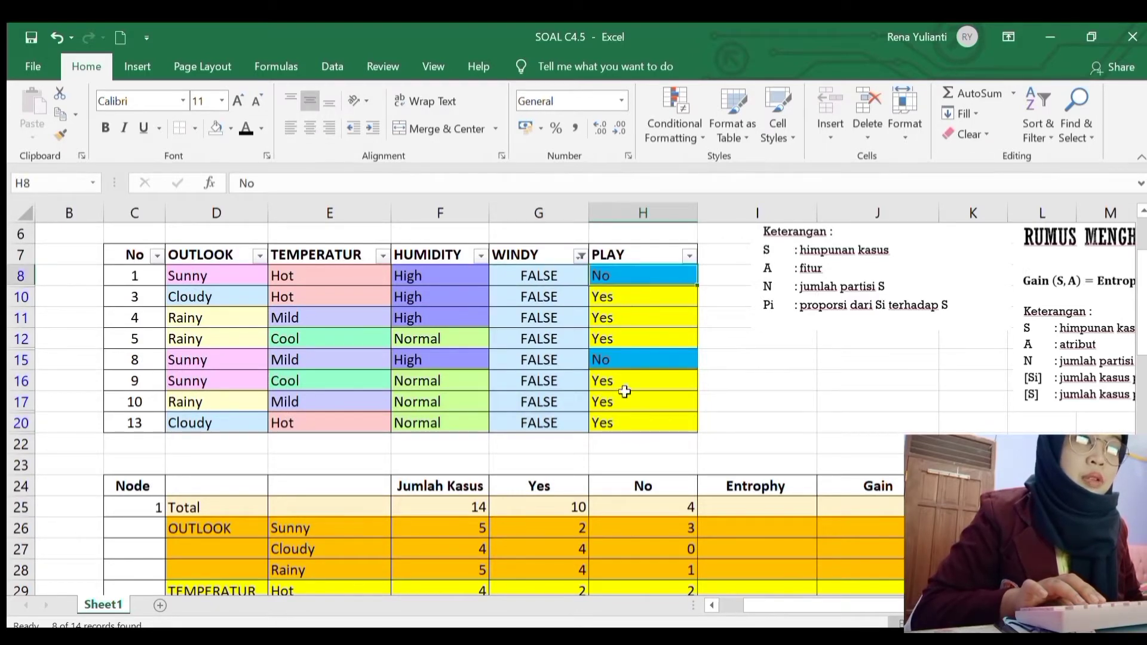
scroll(623, 412, "down", 2)
scroll(465, 565, "down", 1)
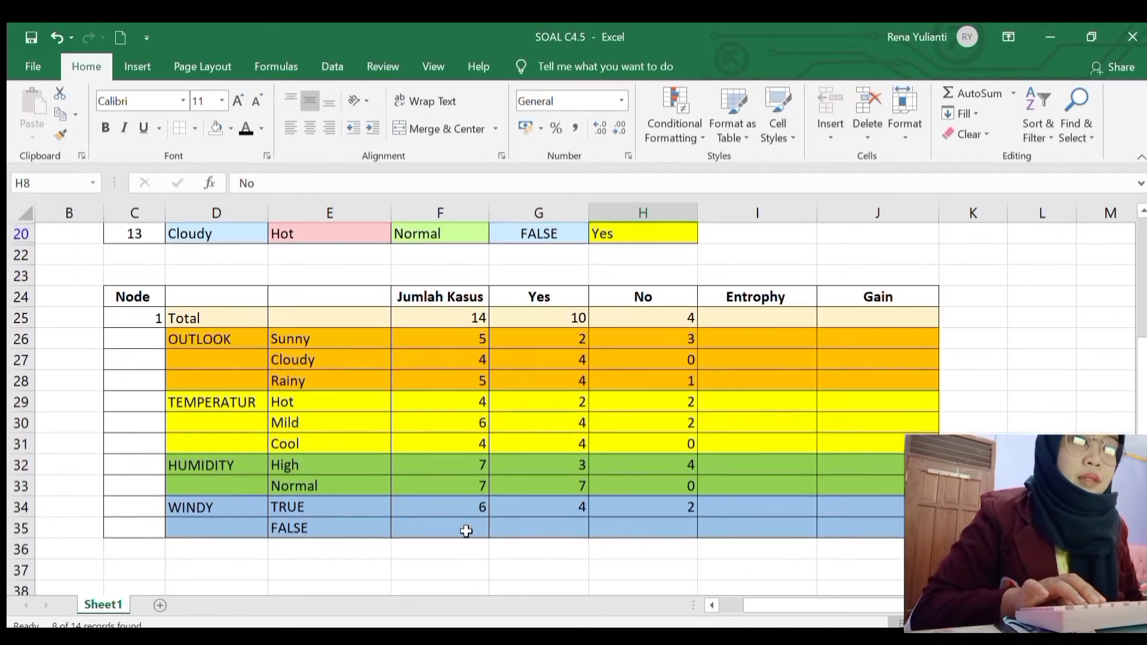
left_click(475, 524)
type("8")
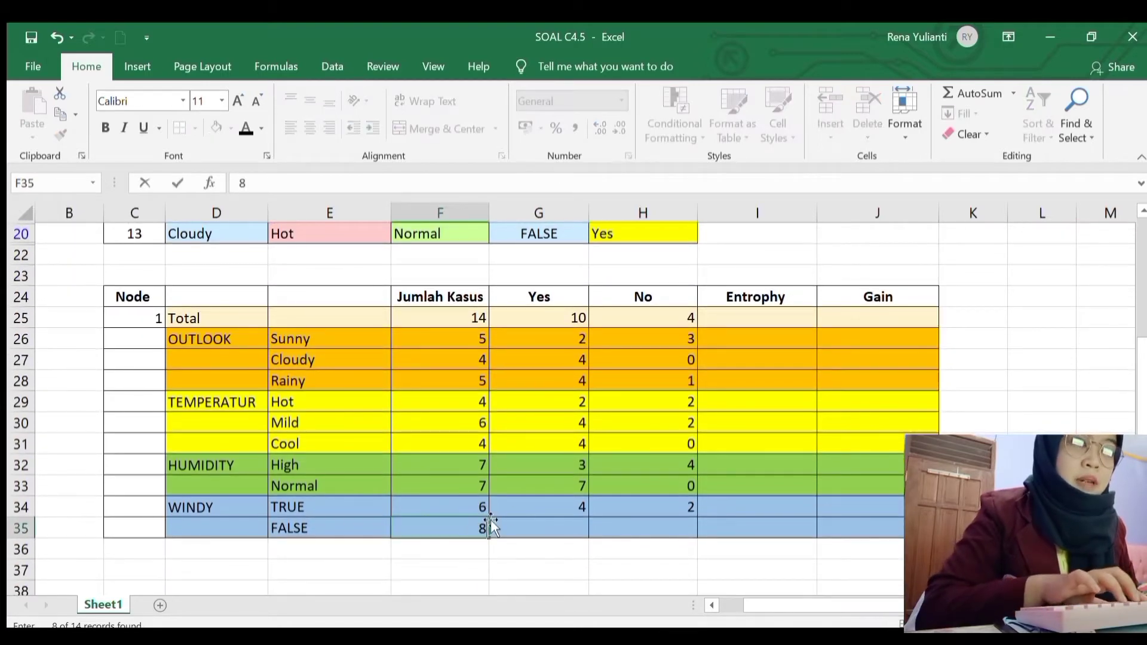
left_click(536, 525)
type("6")
left_click(621, 529)
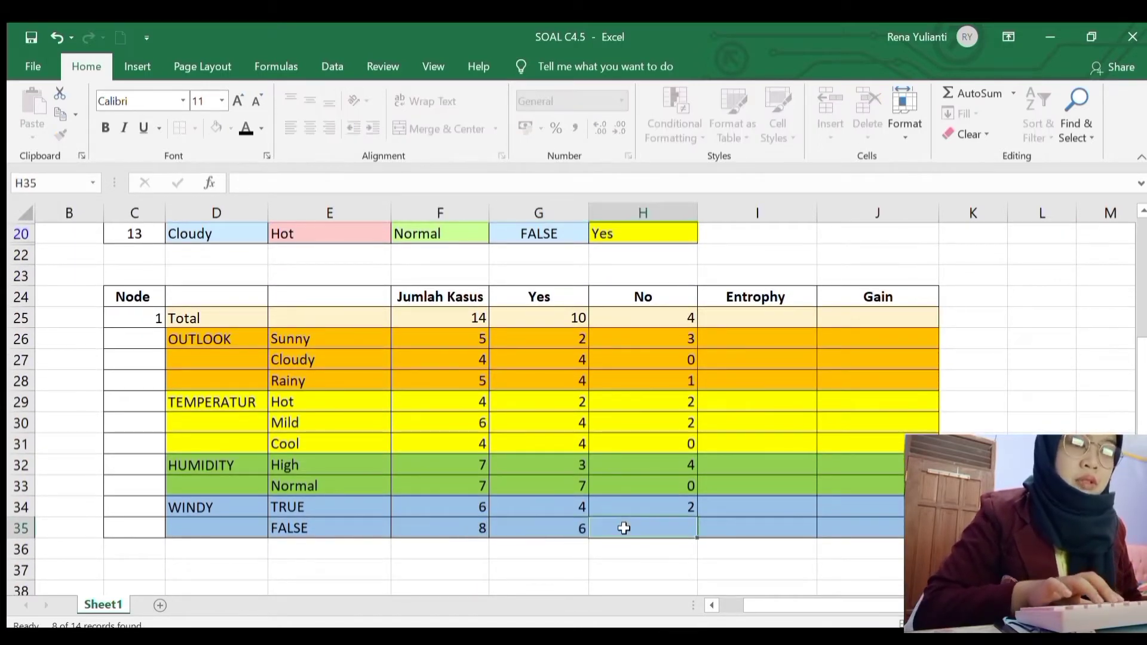
type("2")
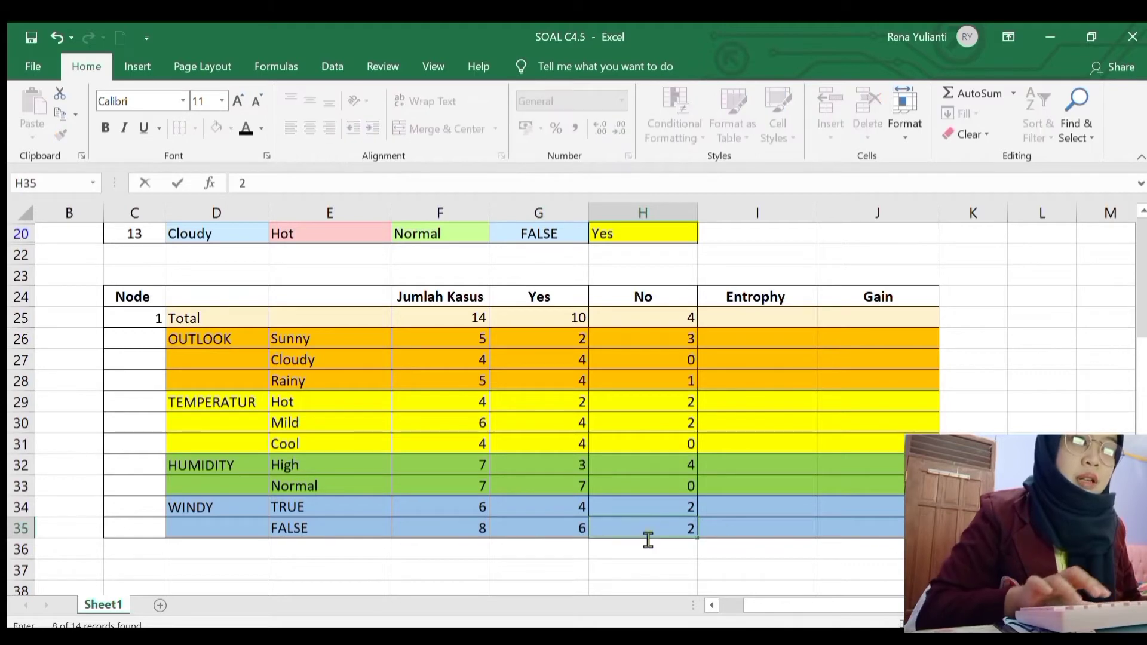
left_click(779, 314)
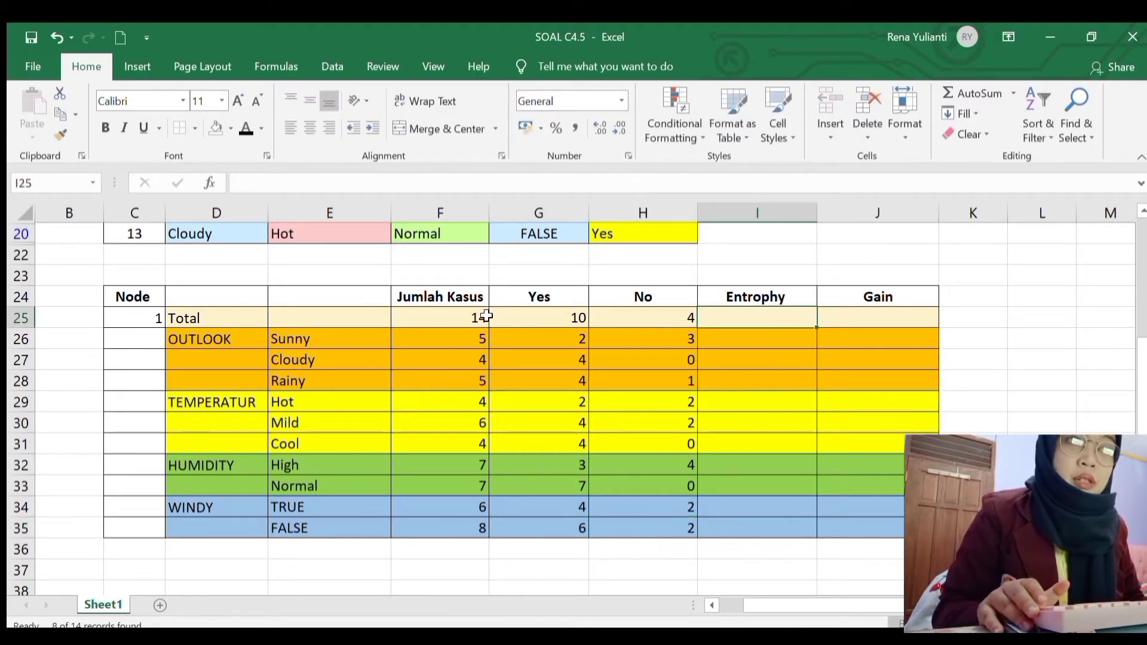
Step: Begin the Total row's Entrophy formula in I25 with =( and consult the entropy formula reference above the table
left_click_drag(481, 316, 722, 488)
left_click(782, 312)
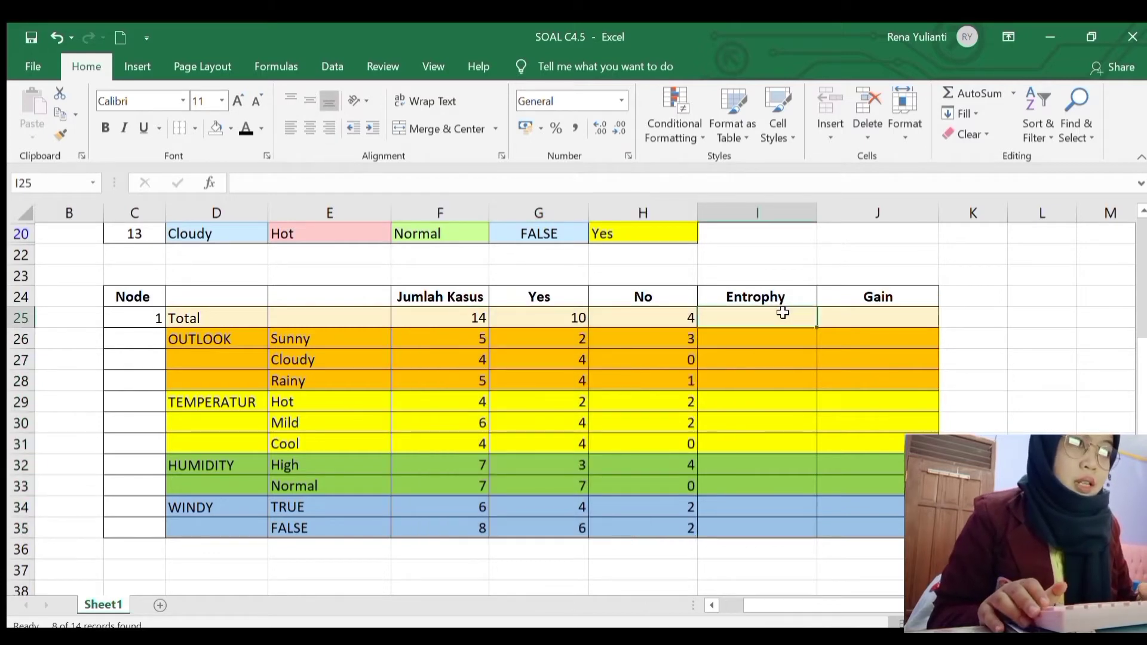
type("=")
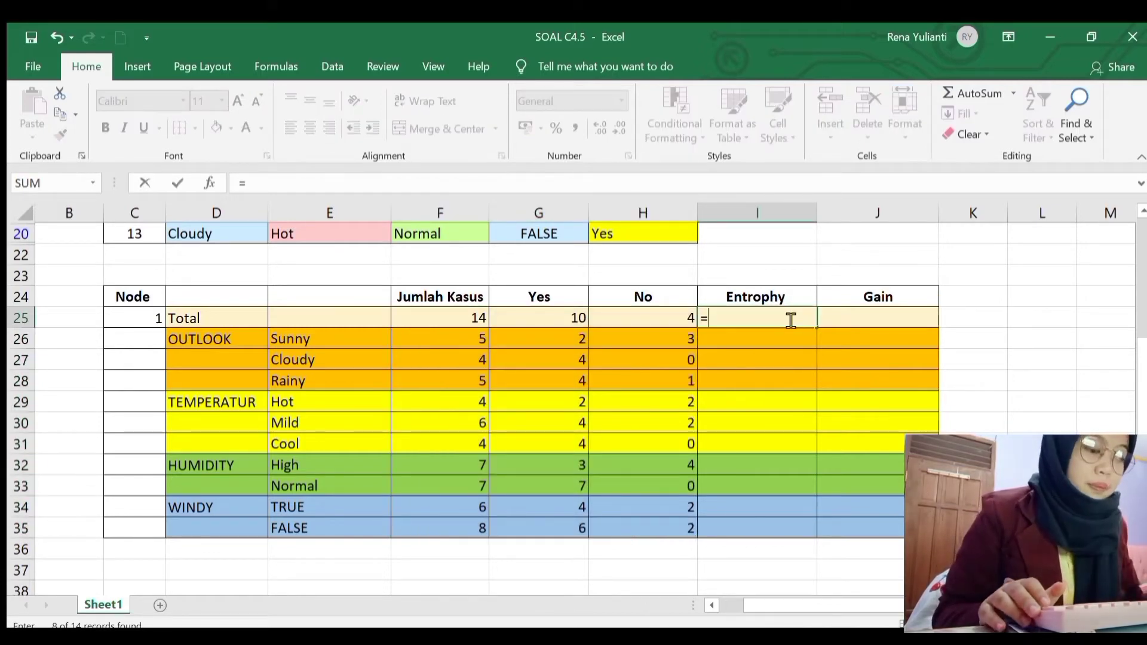
type("(")
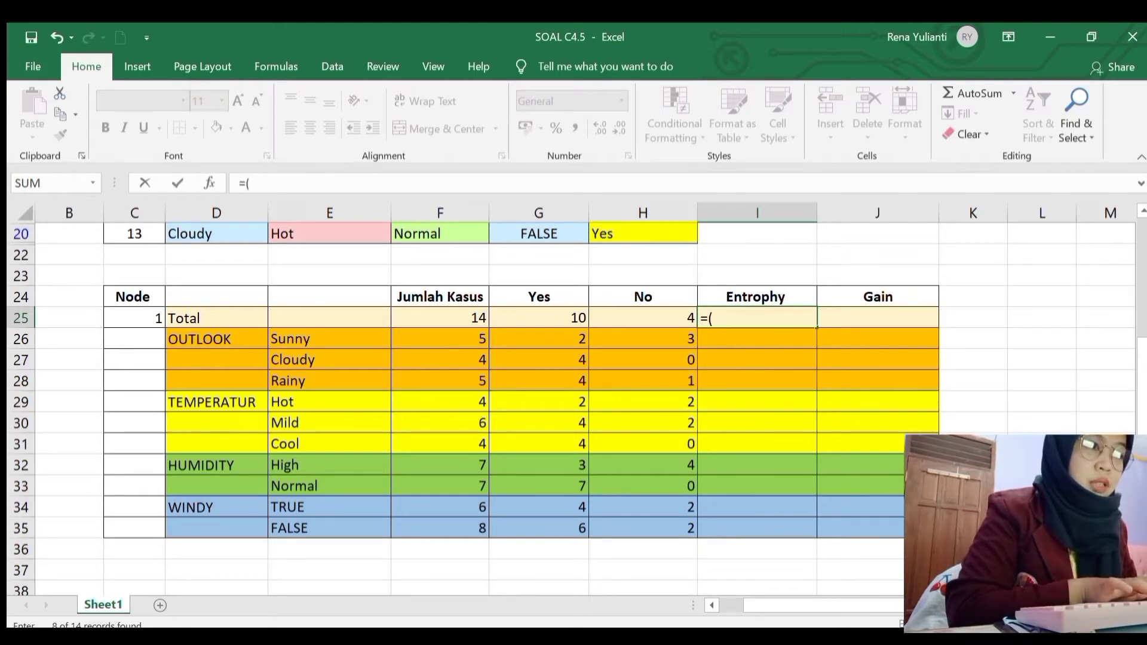
scroll(1142, 394, "right", 2)
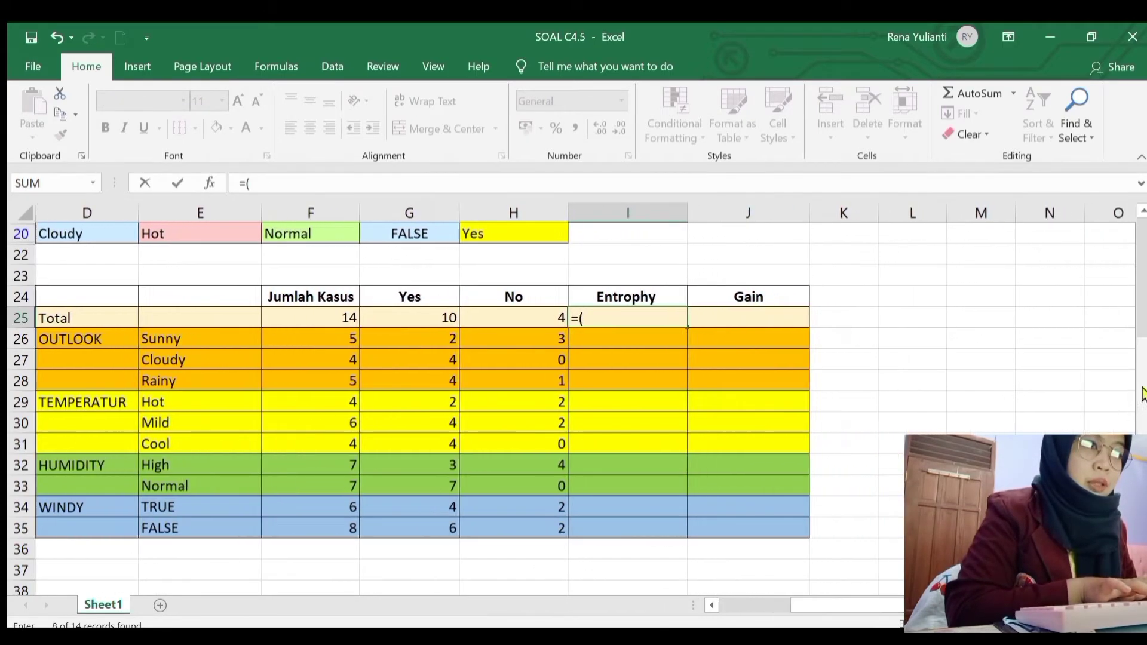
scroll(1142, 394, "up", 6)
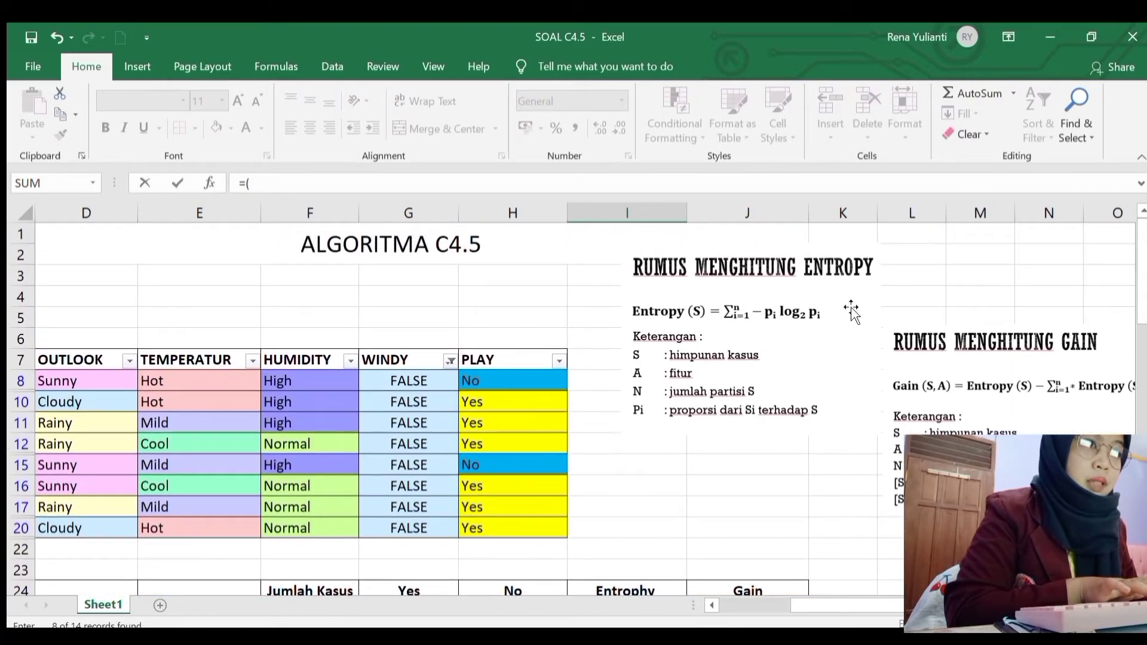
key("F2")
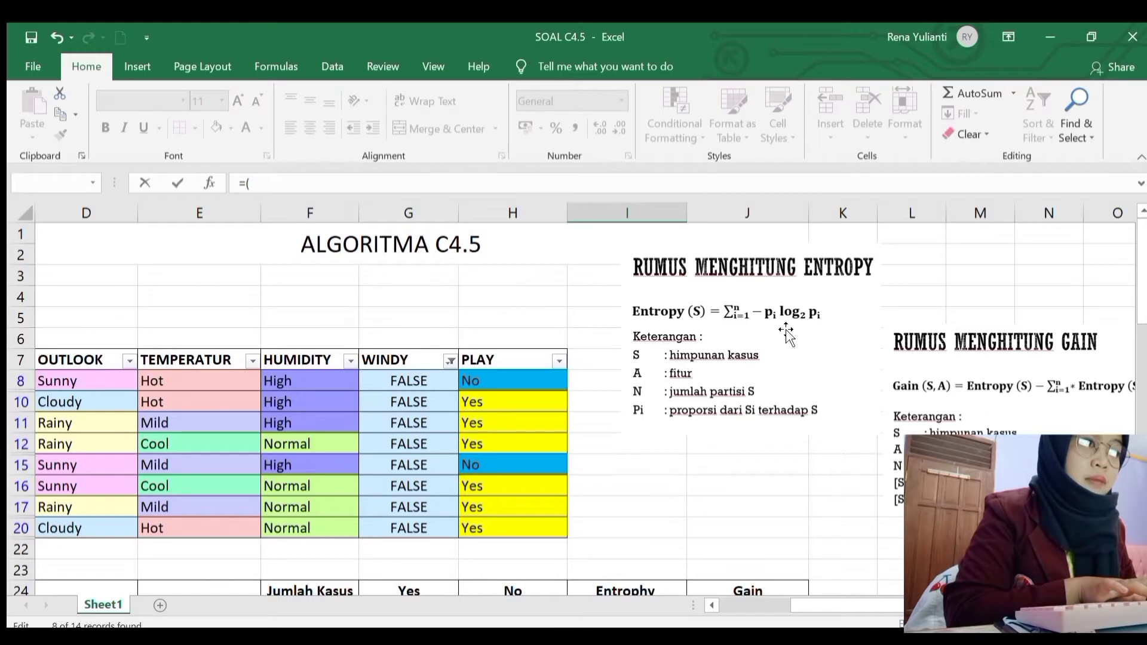
scroll(1144, 316, "down", 1)
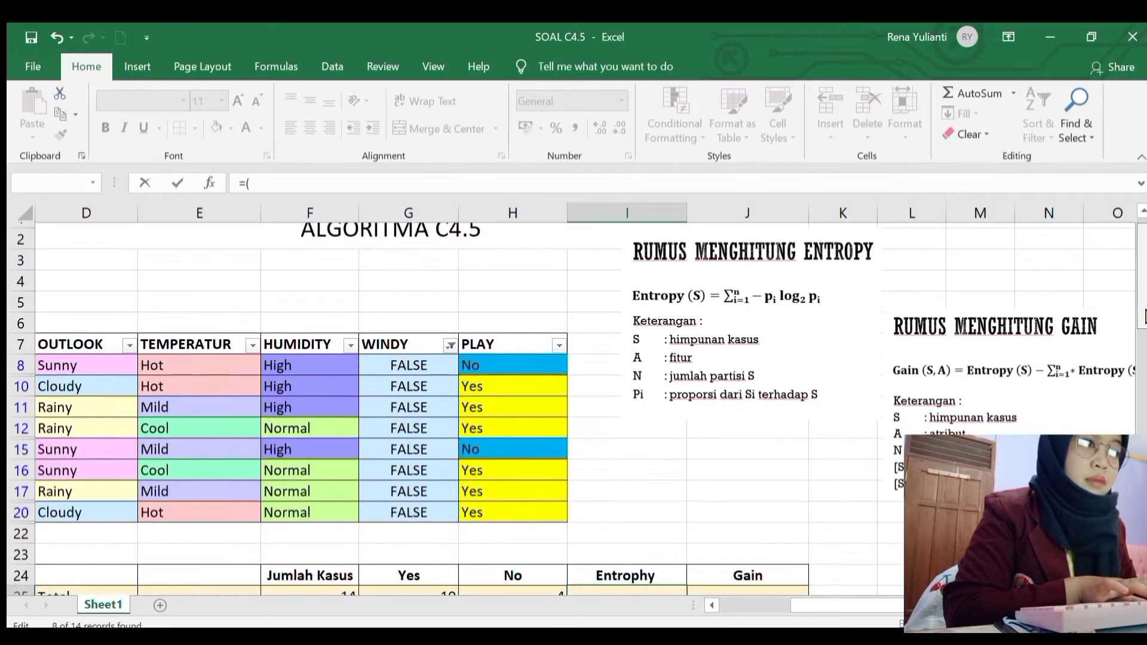
scroll(1144, 317, "down", 4)
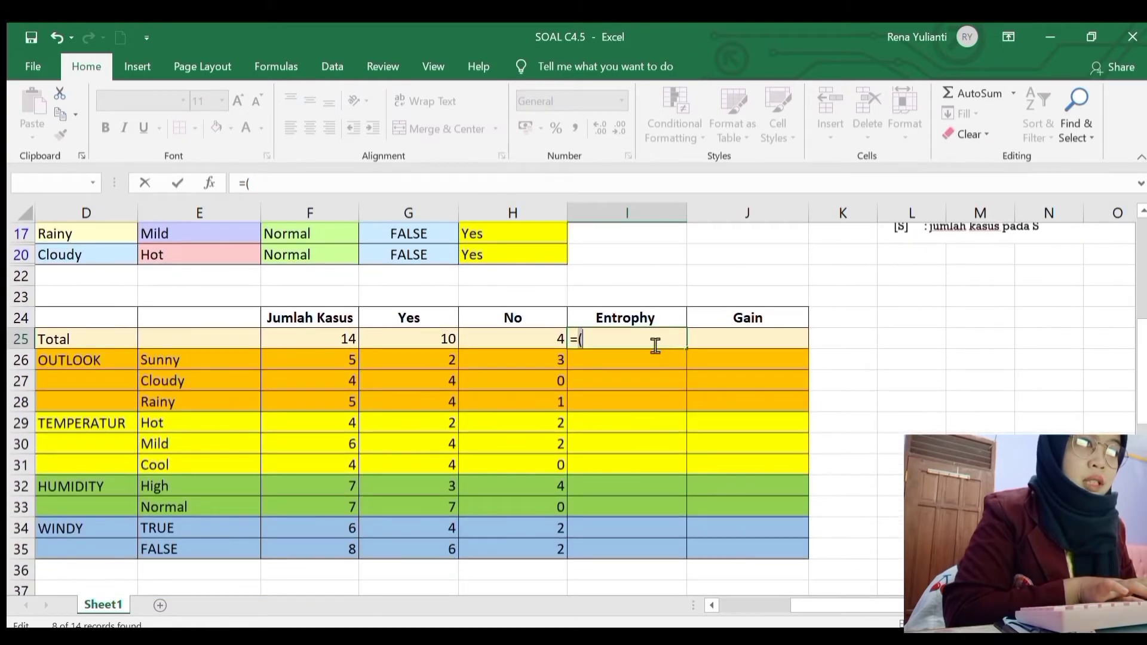
Step: Add the Yes term -(G25/F25)*IMLOG2(G25/F25) to the Total row's Entrophy formula
type("-")
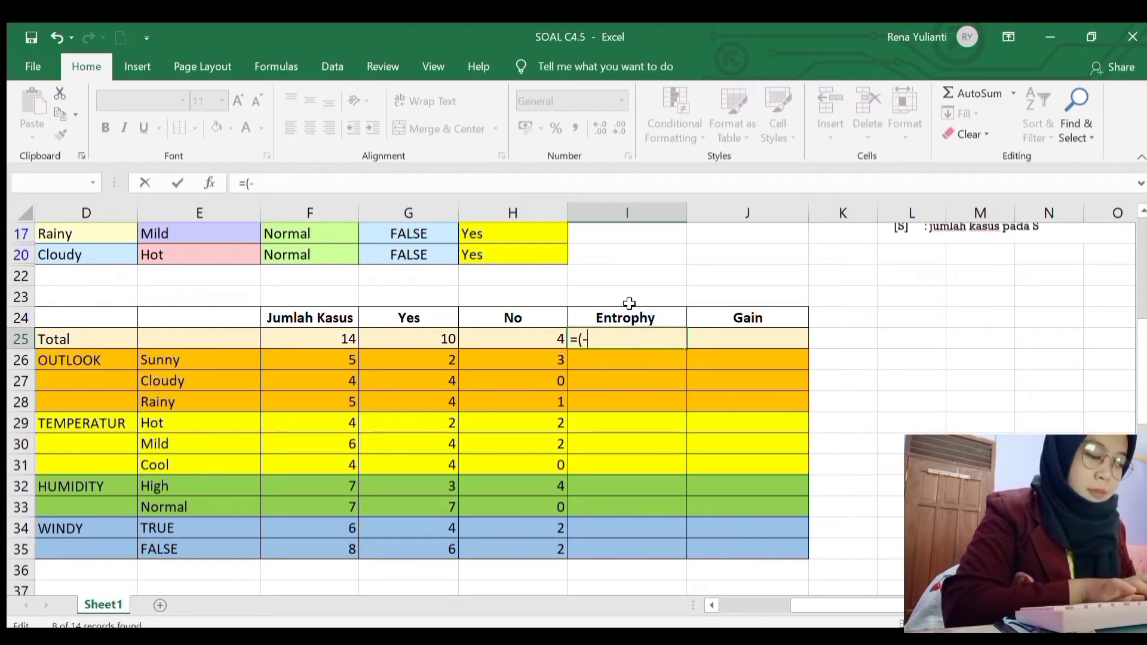
type("(")
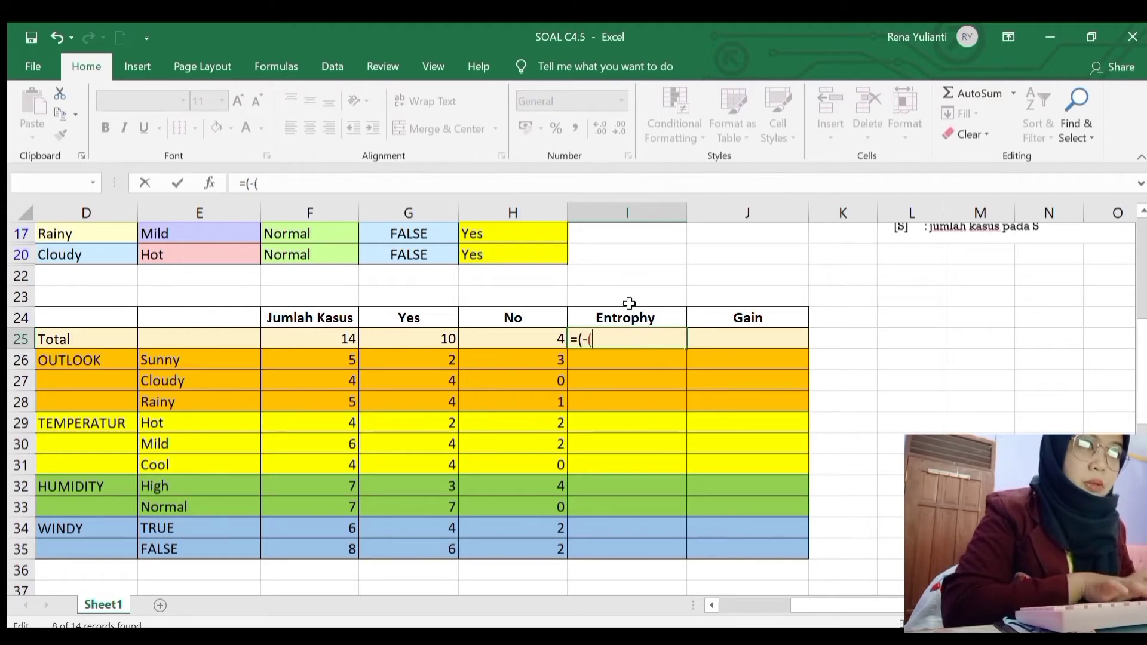
left_click(451, 337)
type("/")
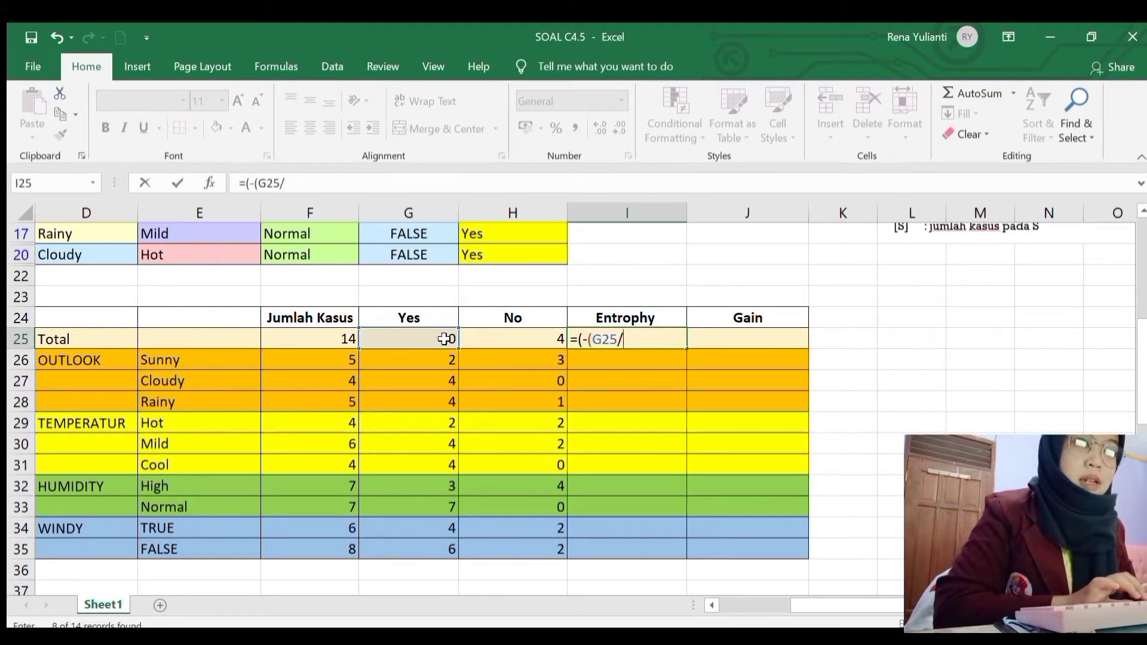
left_click(341, 340)
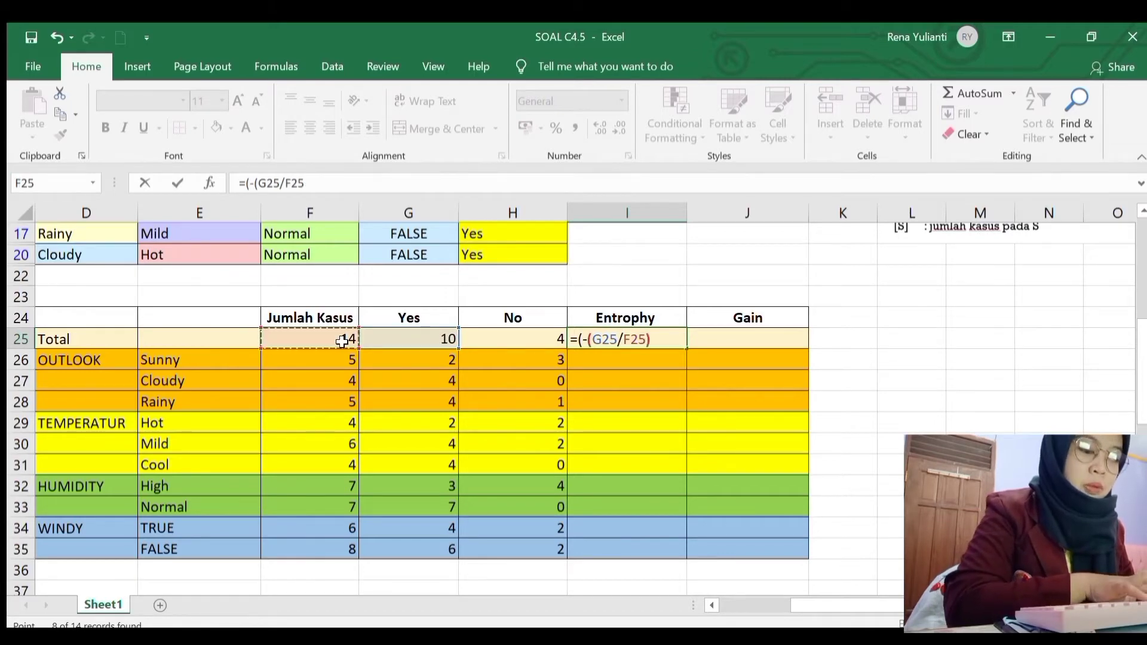
type(")*")
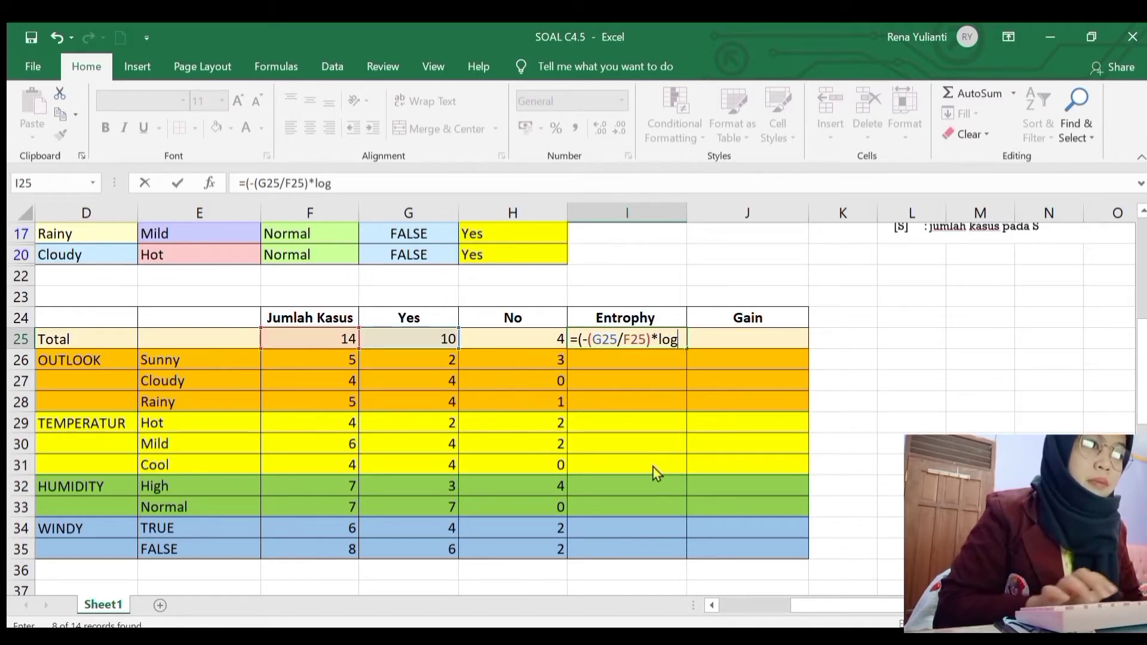
type("log")
key("Tab")
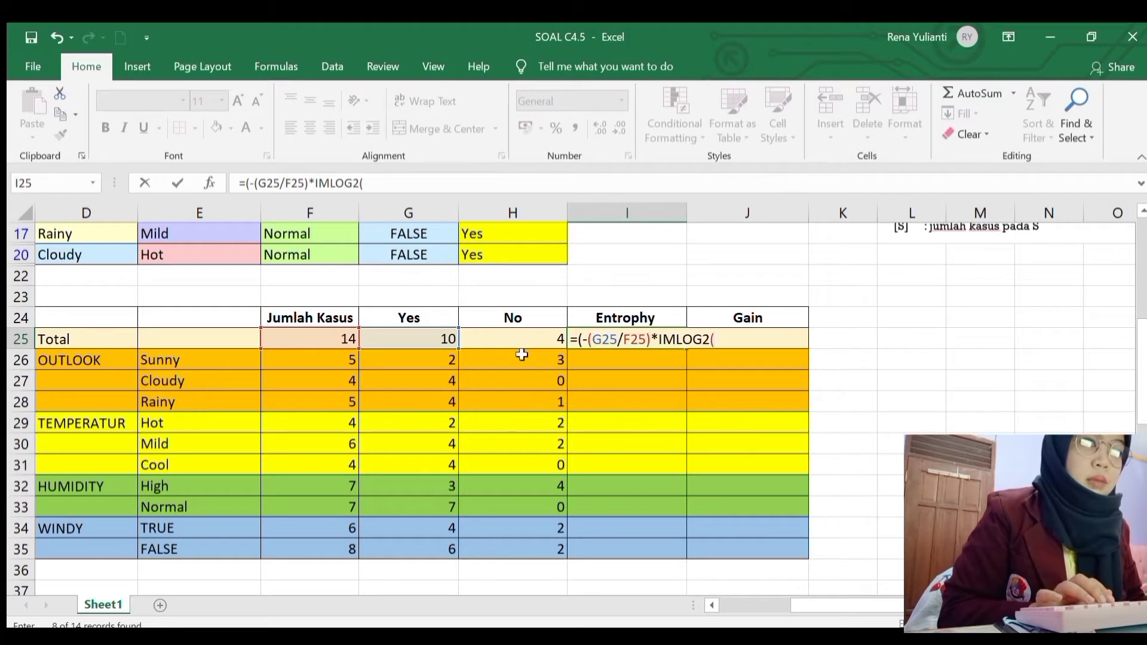
left_click(455, 339)
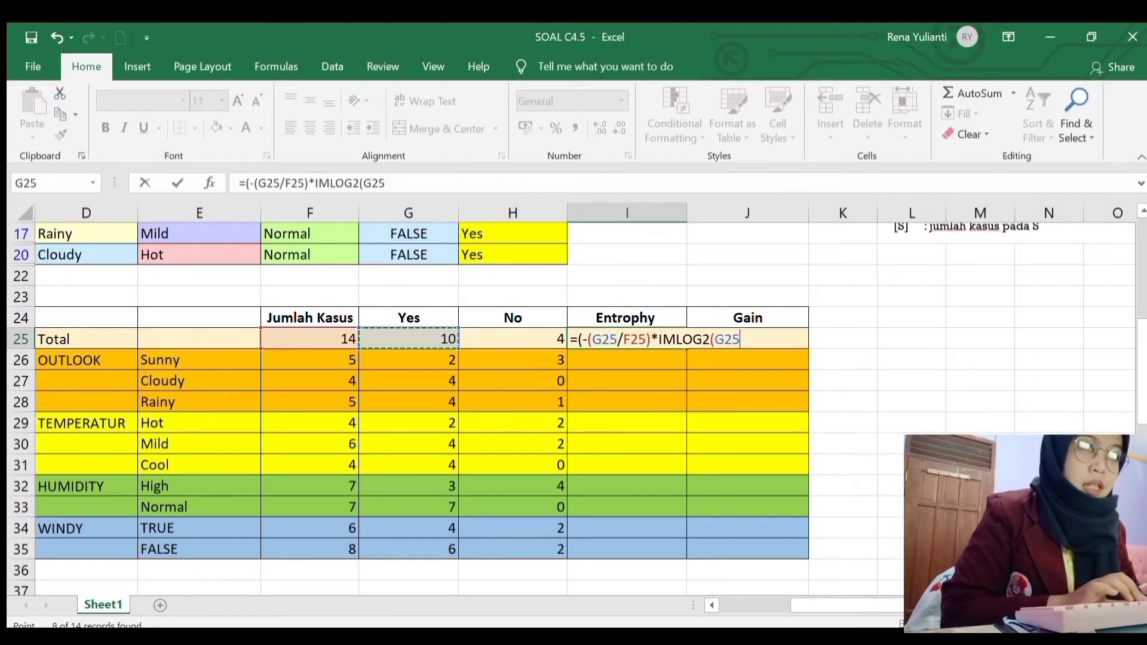
type("/")
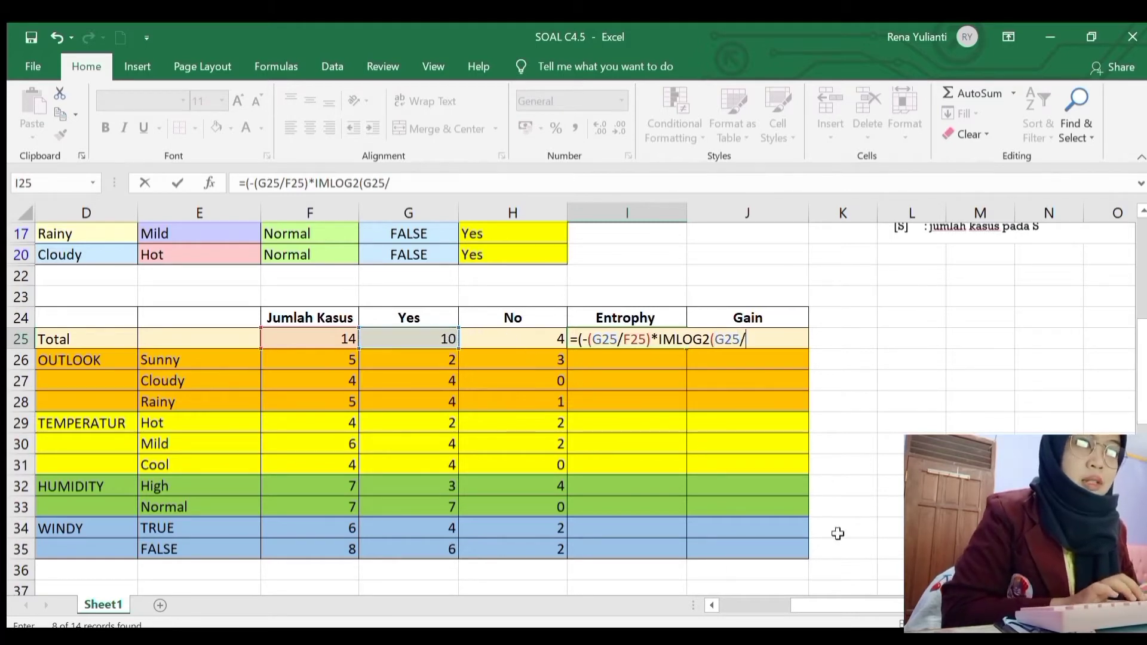
left_click(344, 335)
type(")")
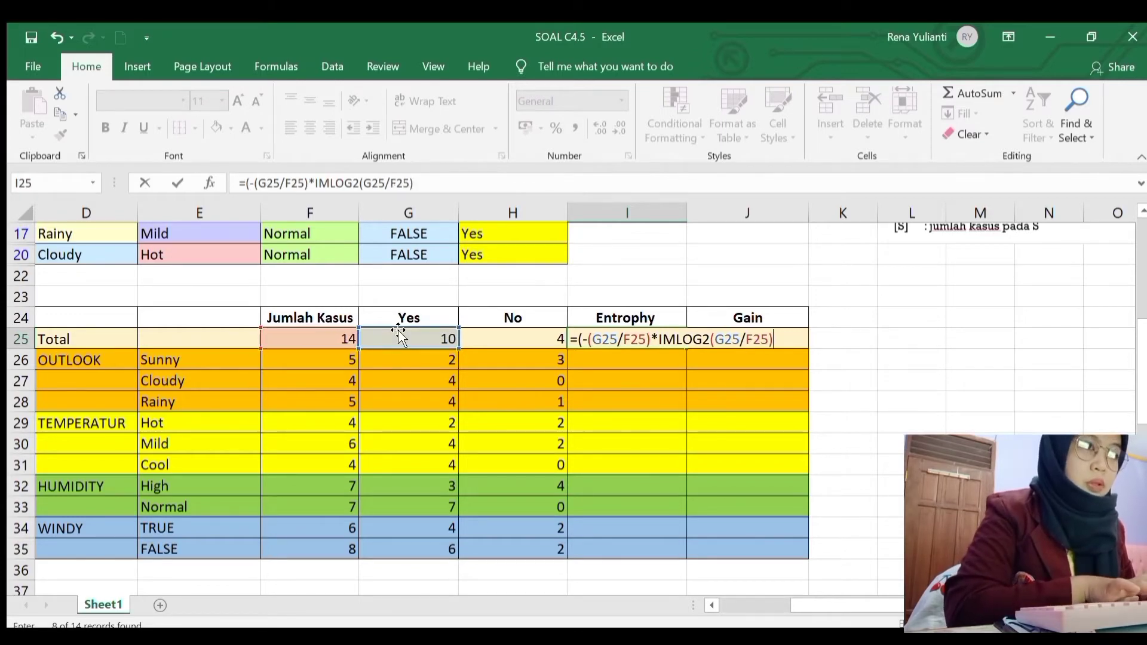
Step: Add the No term +(-(H25/F25)*IMLOG2(H25/F25)) to the Total row's Entrophy formula, complete it and check the stored formula
type("+")
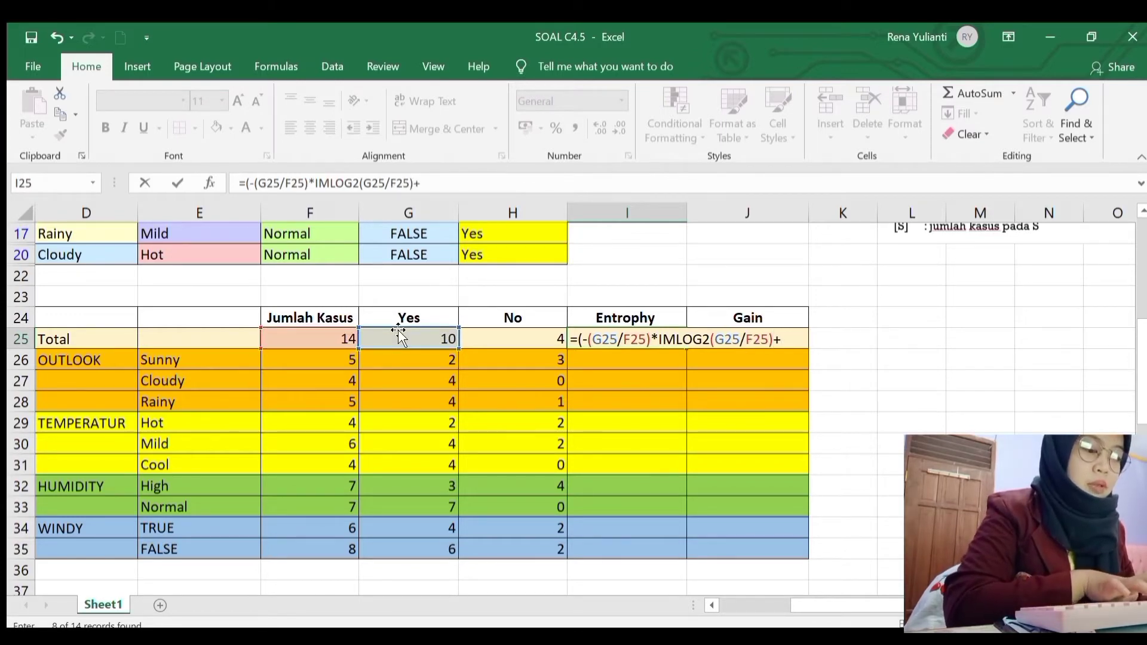
type("(-(")
left_click(485, 340)
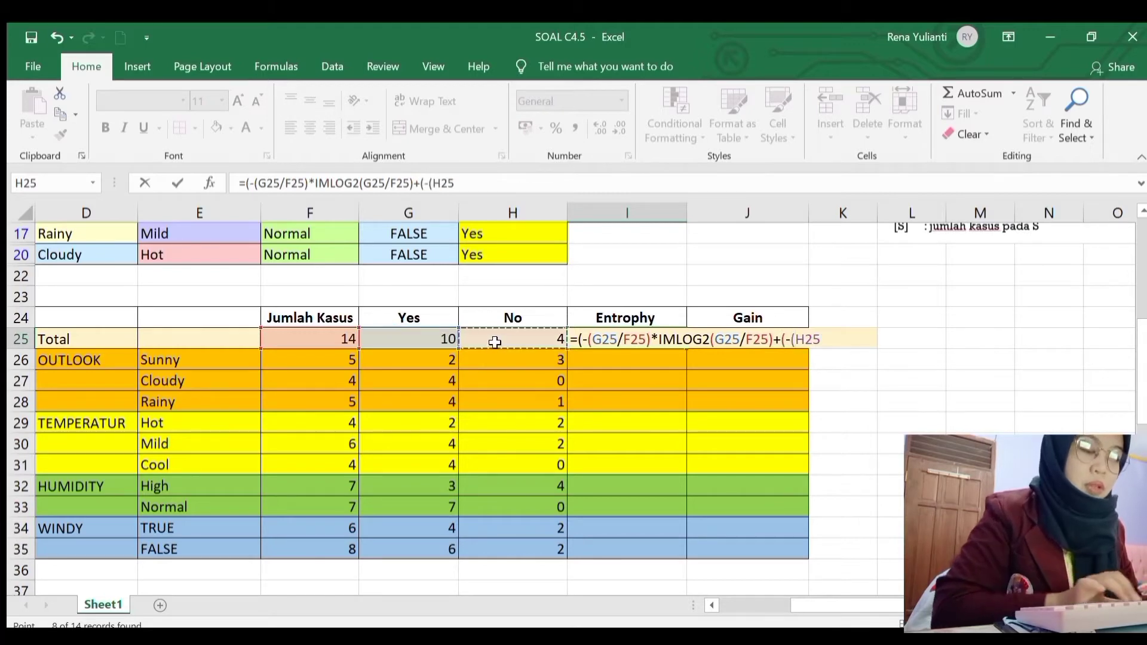
type("/")
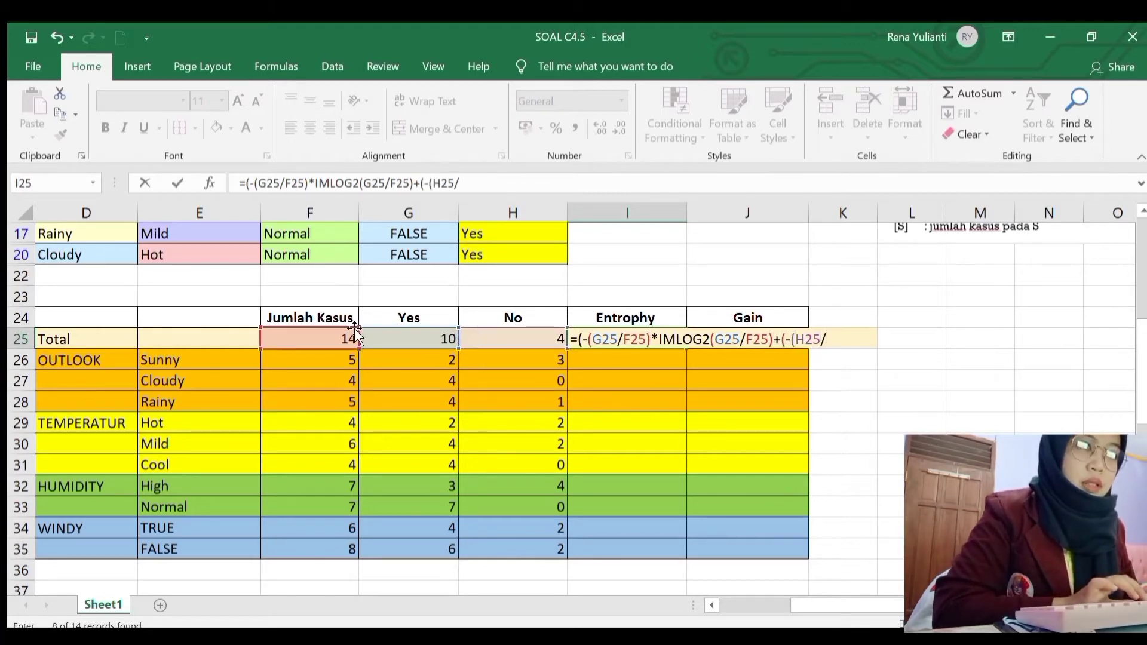
left_click(346, 335)
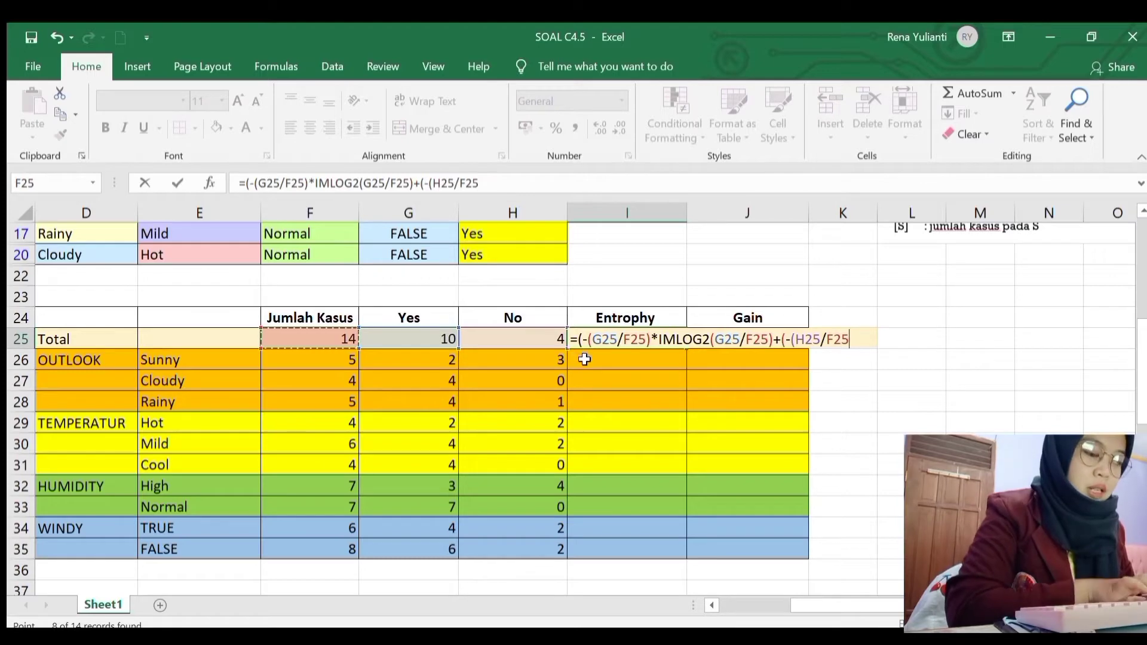
type(")*log")
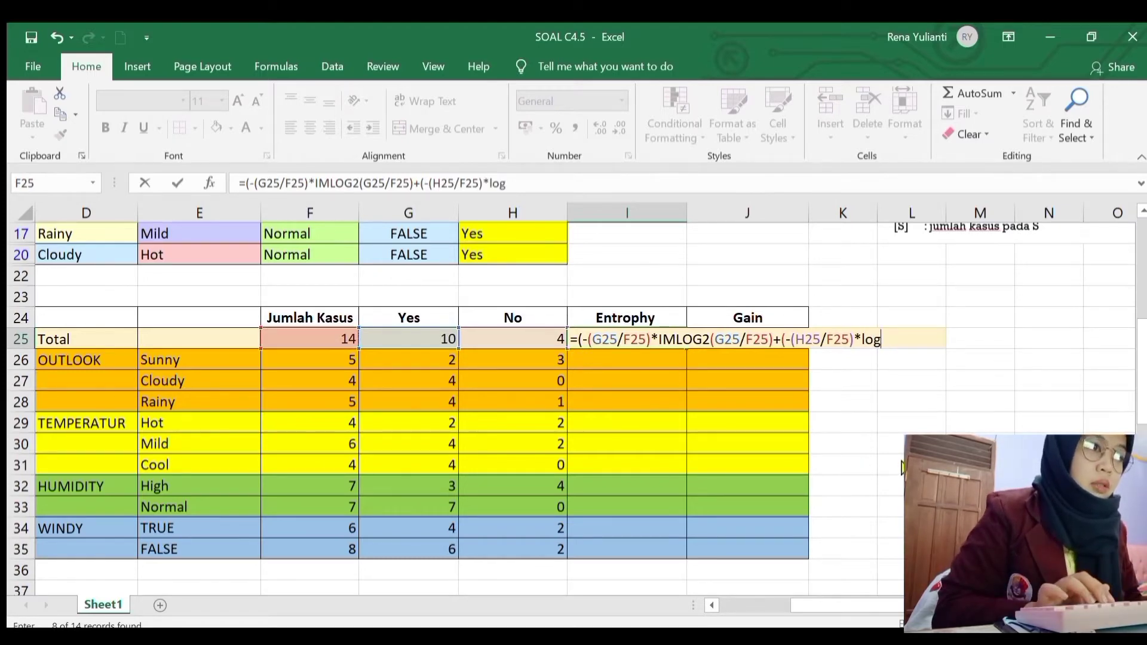
key("Tab")
left_click(530, 338)
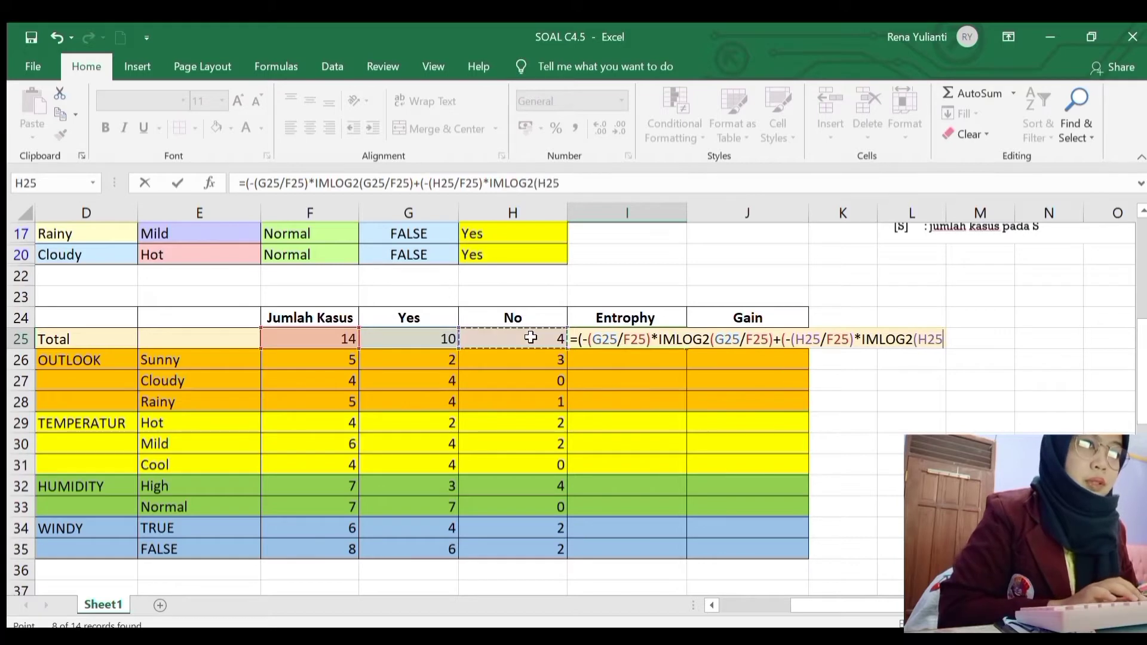
type("/")
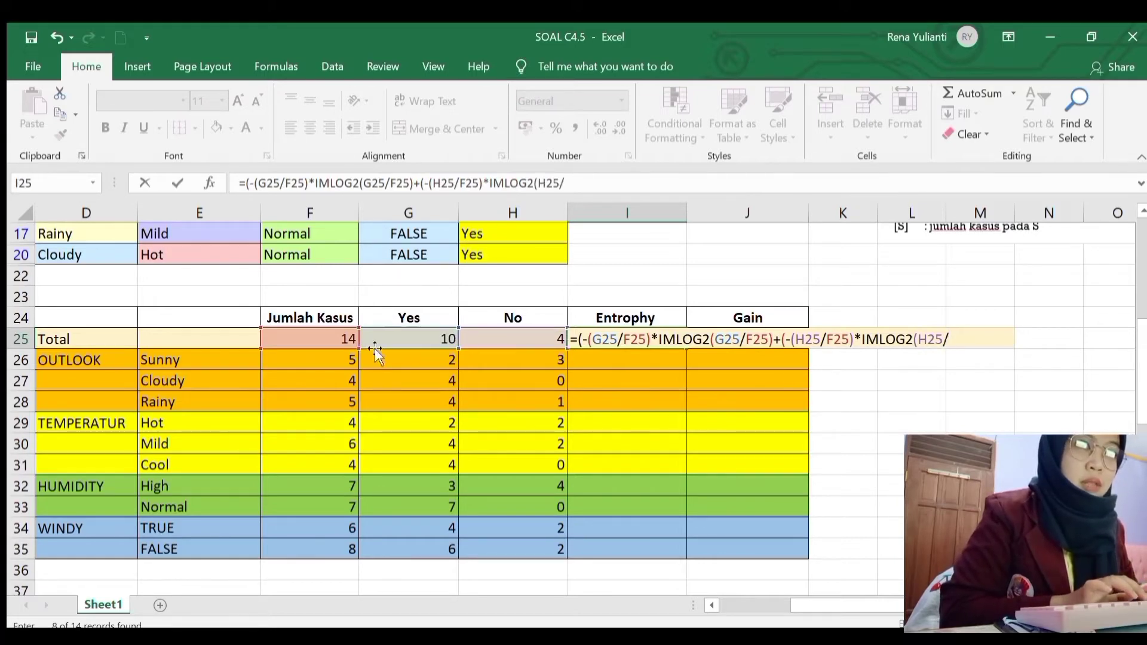
left_click(316, 336)
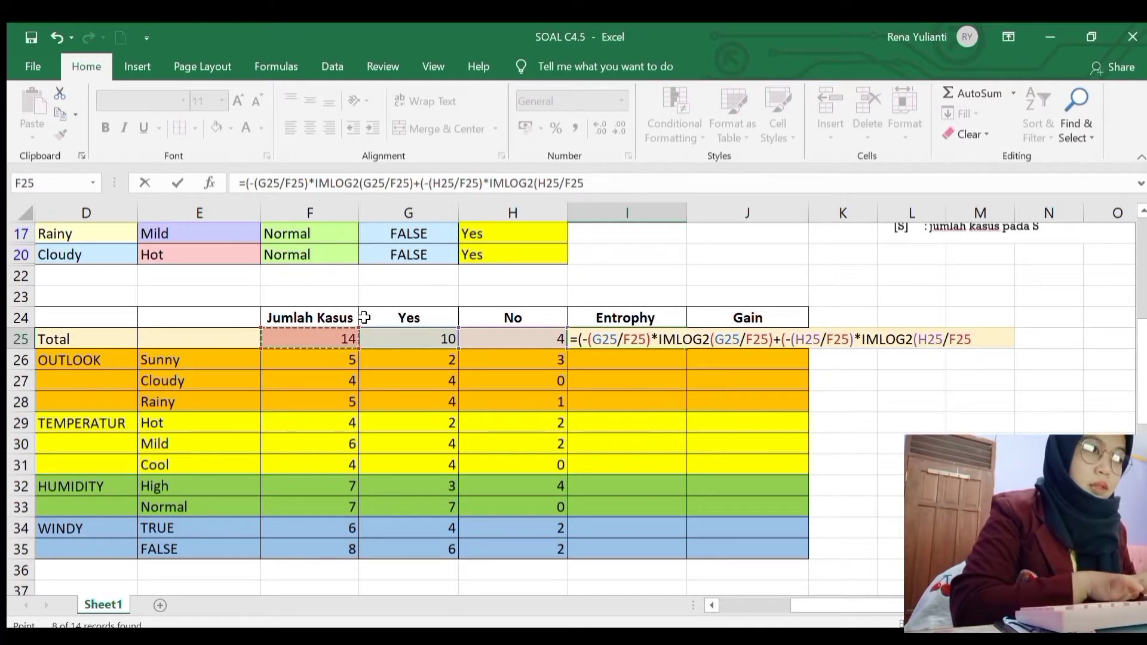
type("))")
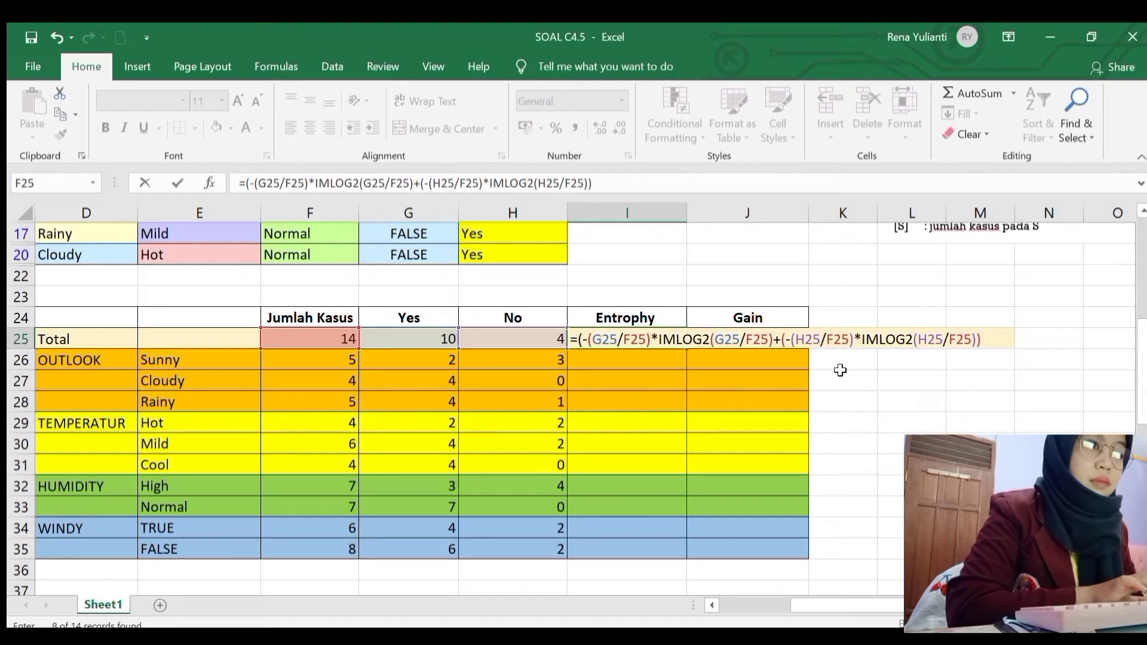
key("Return")
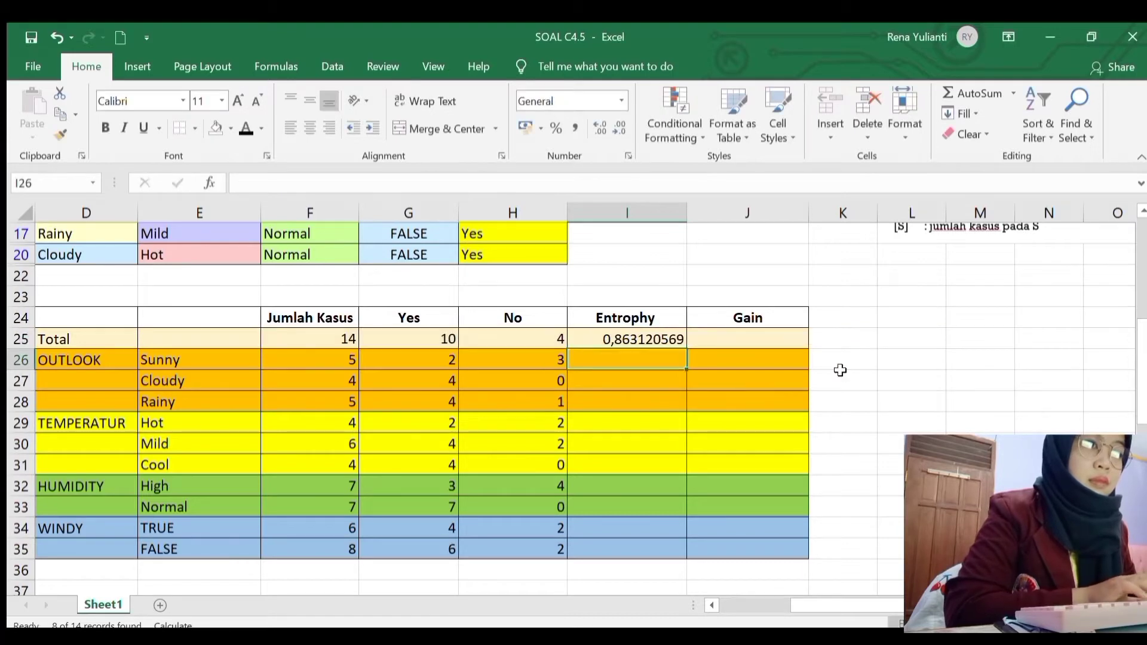
left_click(626, 340)
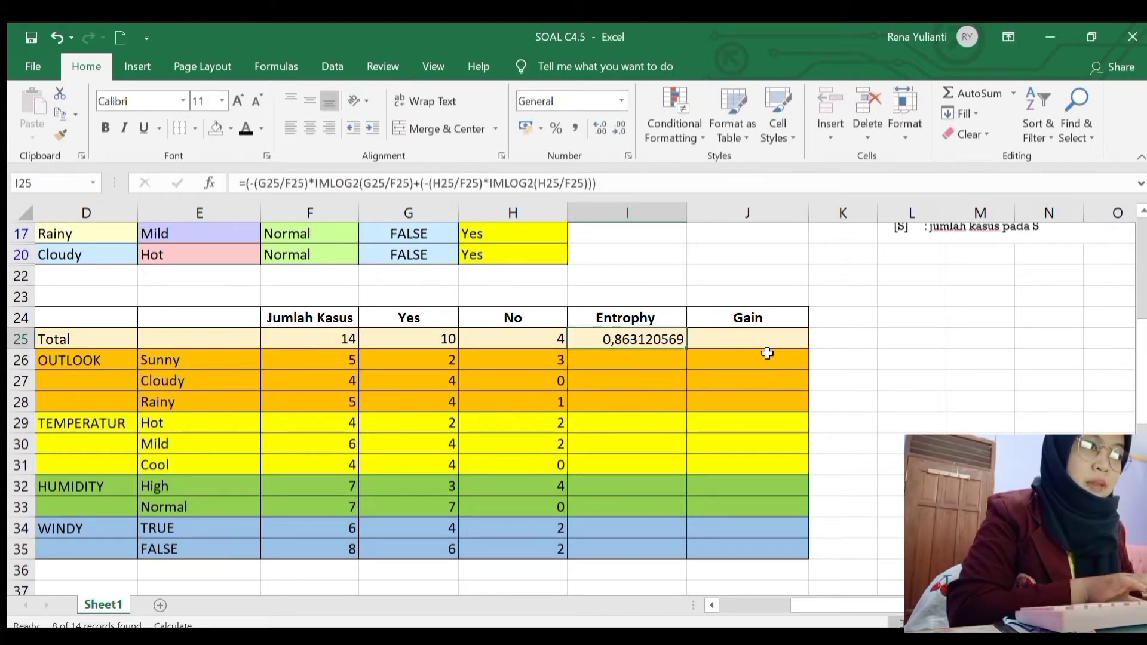
left_click(612, 364)
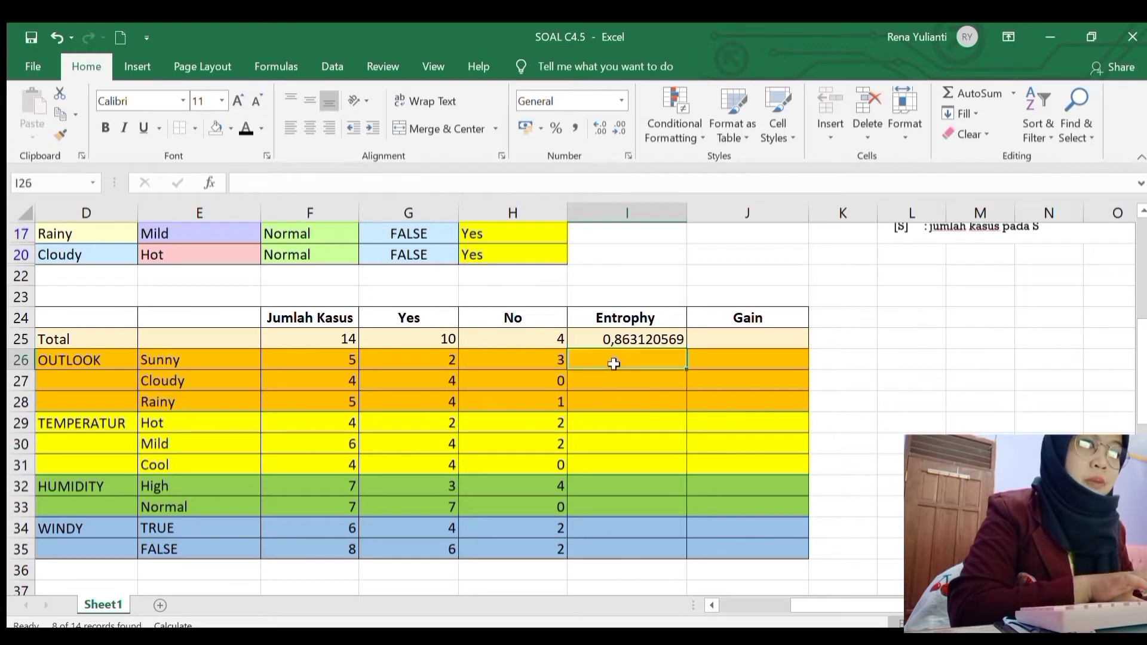
Step: Begin a formula with = in the OUTLOOK Sunny row's Entrophy cell I26
type("=")
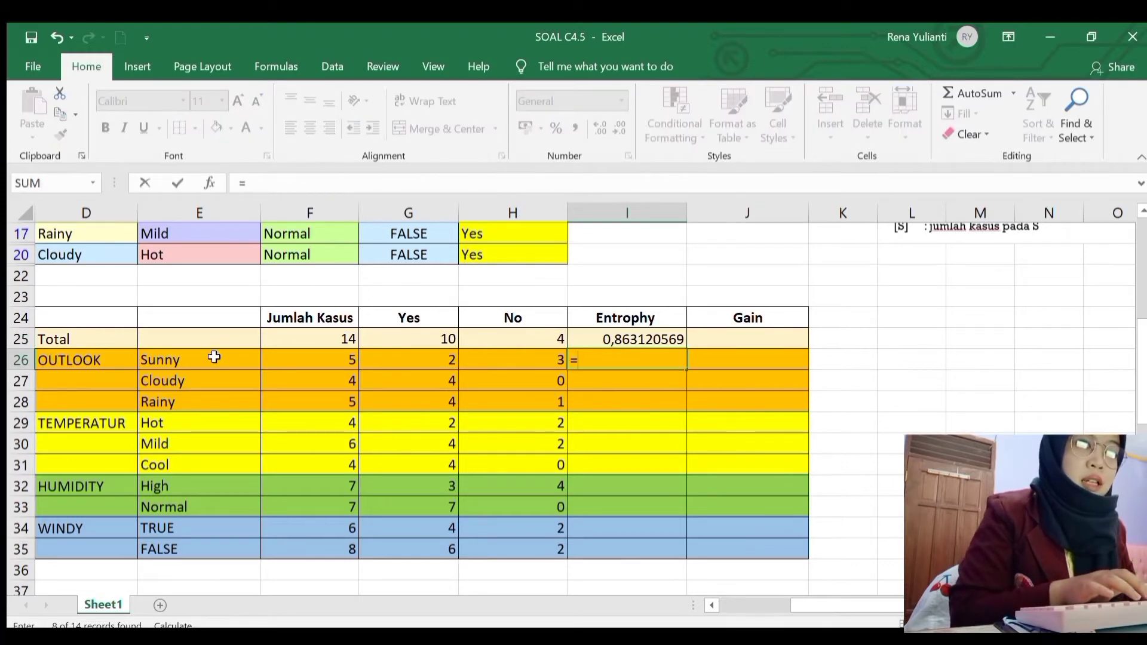
left_click_drag(214, 357, 225, 545)
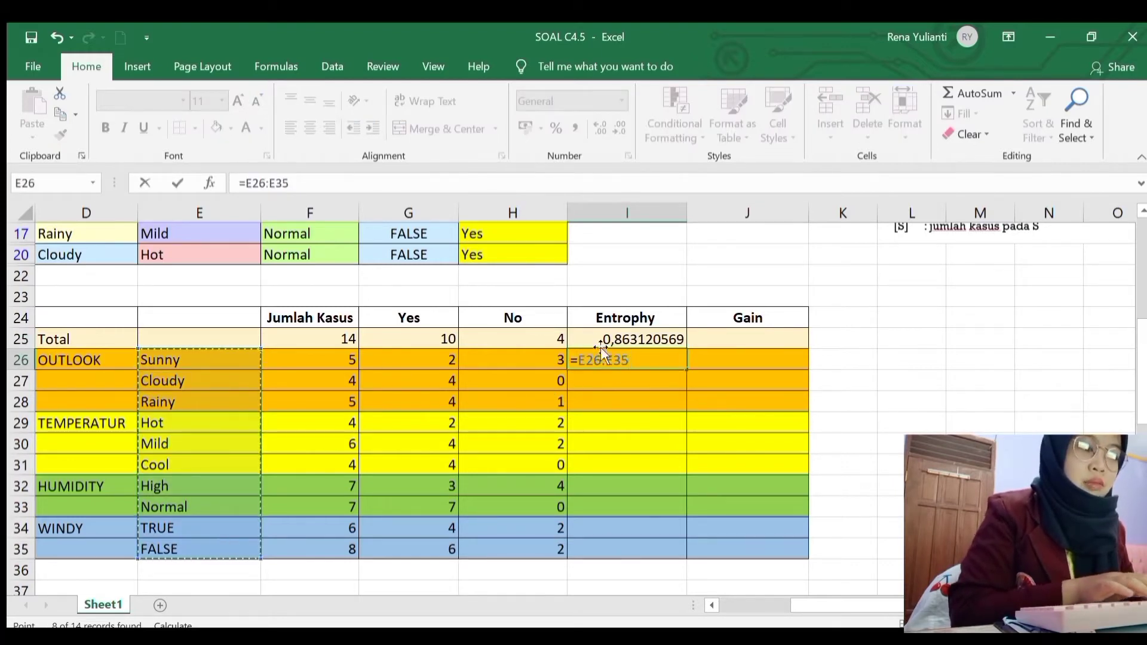
key("BackSpace")
key("BackSpace")
key("BackSpace")
key("BackSpace")
key("BackSpace")
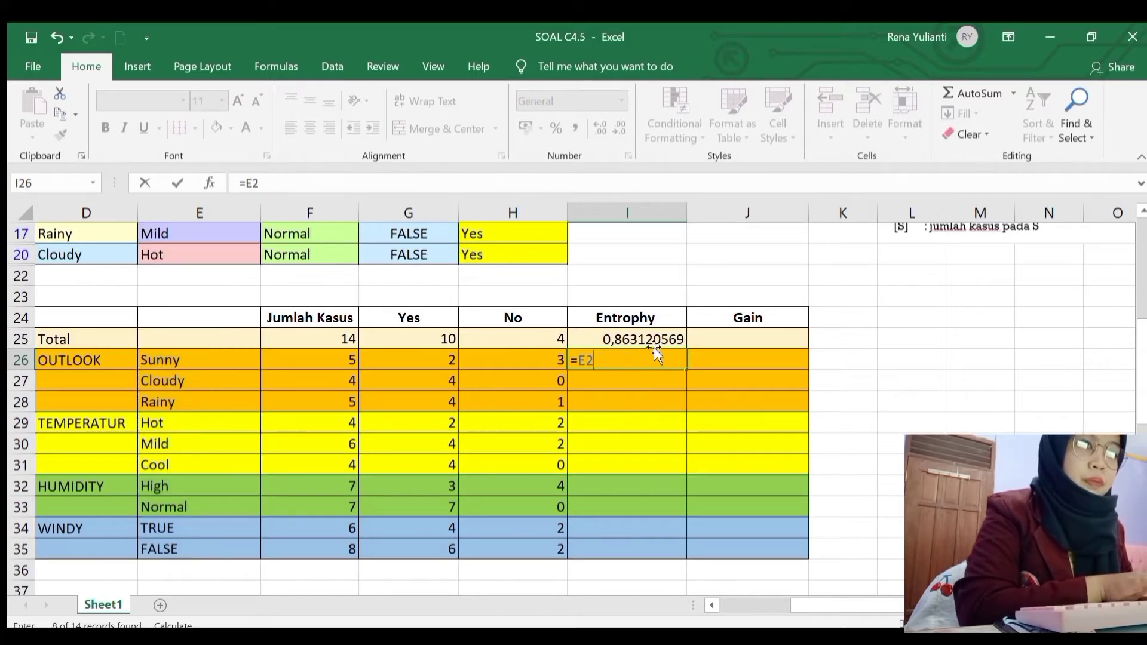
key("BackSpace")
key("BackSpace")
Step: Enter the Yes ratio as (-(G26/F25:F26) after the equals sign in the Sunny row's Entrophy formula
type("(")
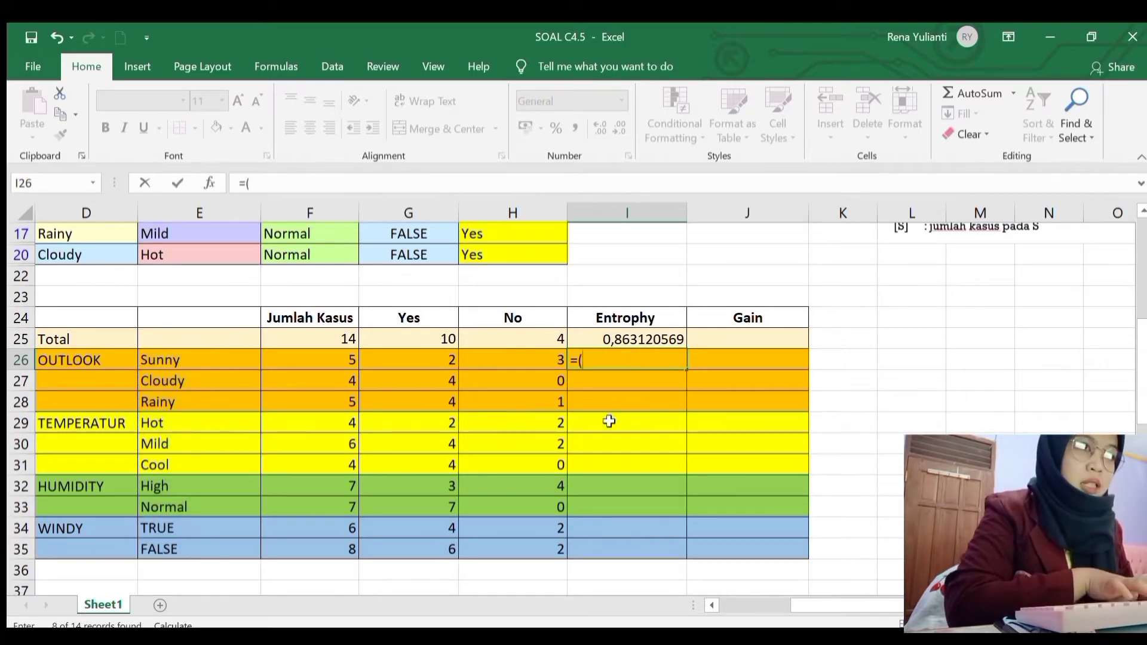
type("-(")
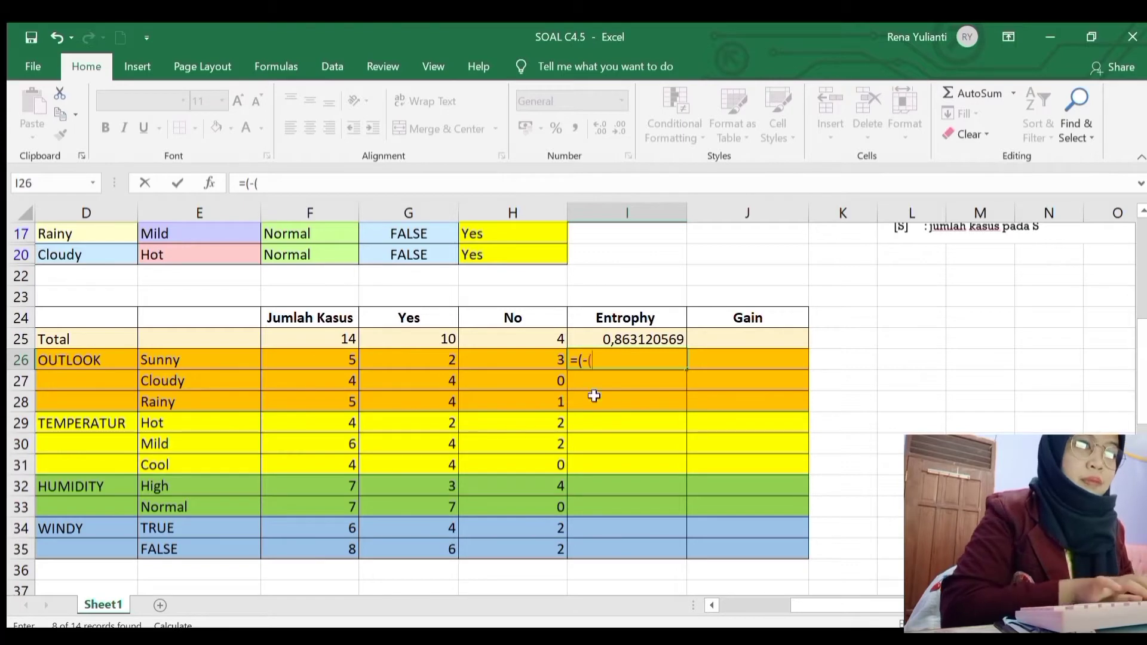
left_click(444, 356)
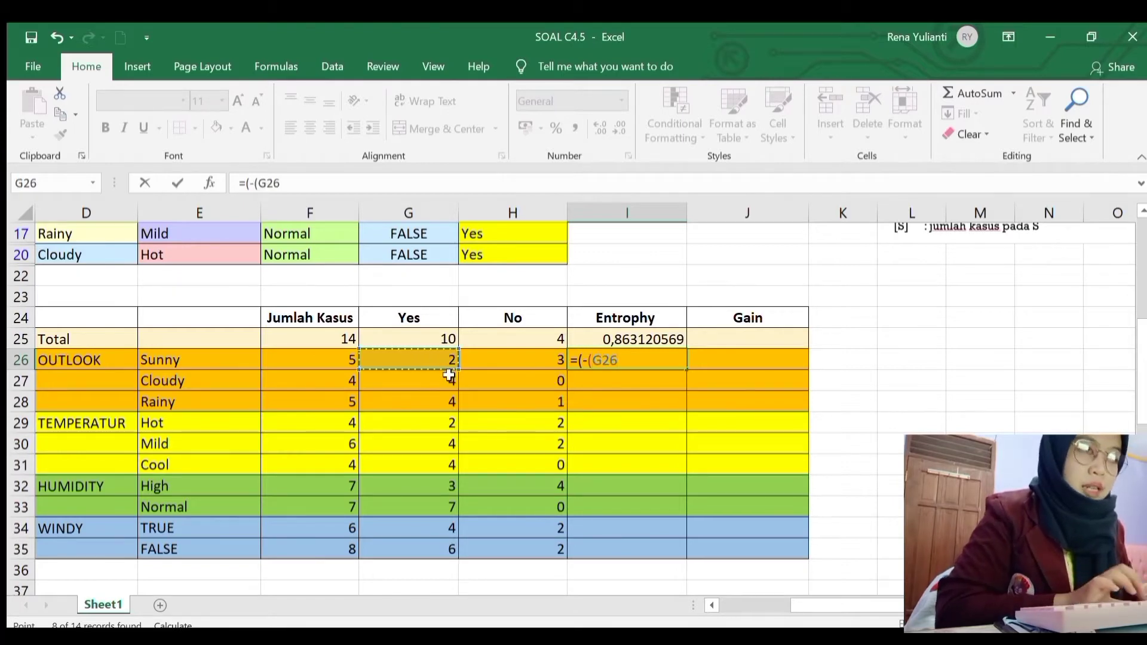
type("/")
left_click(330, 366)
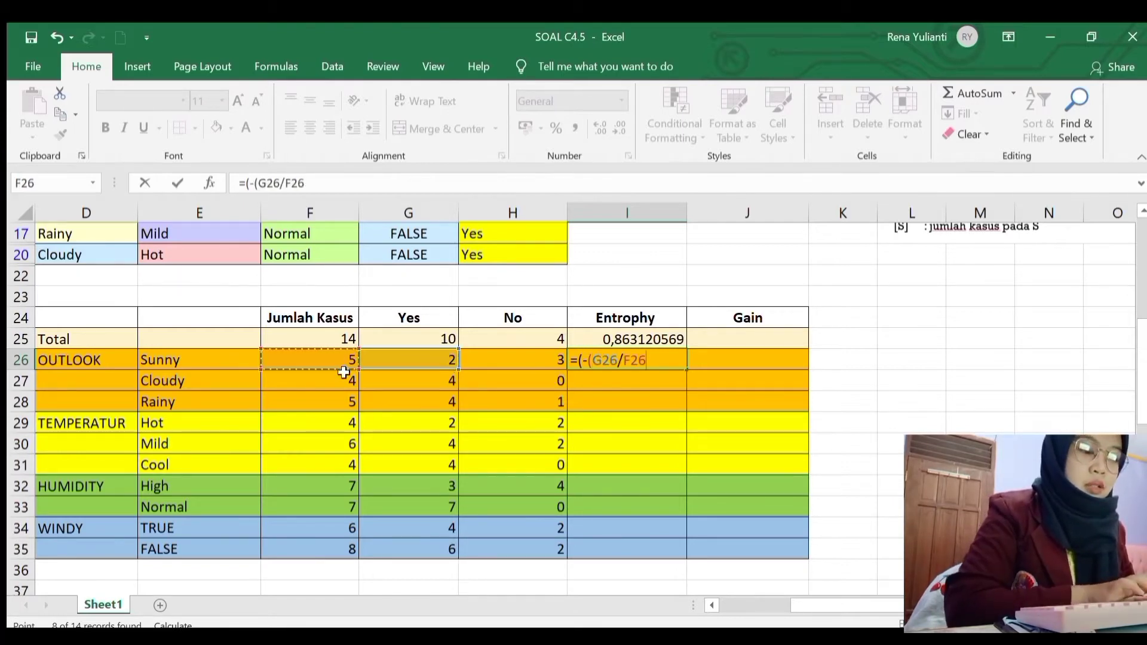
key("shift+Up")
type(")")
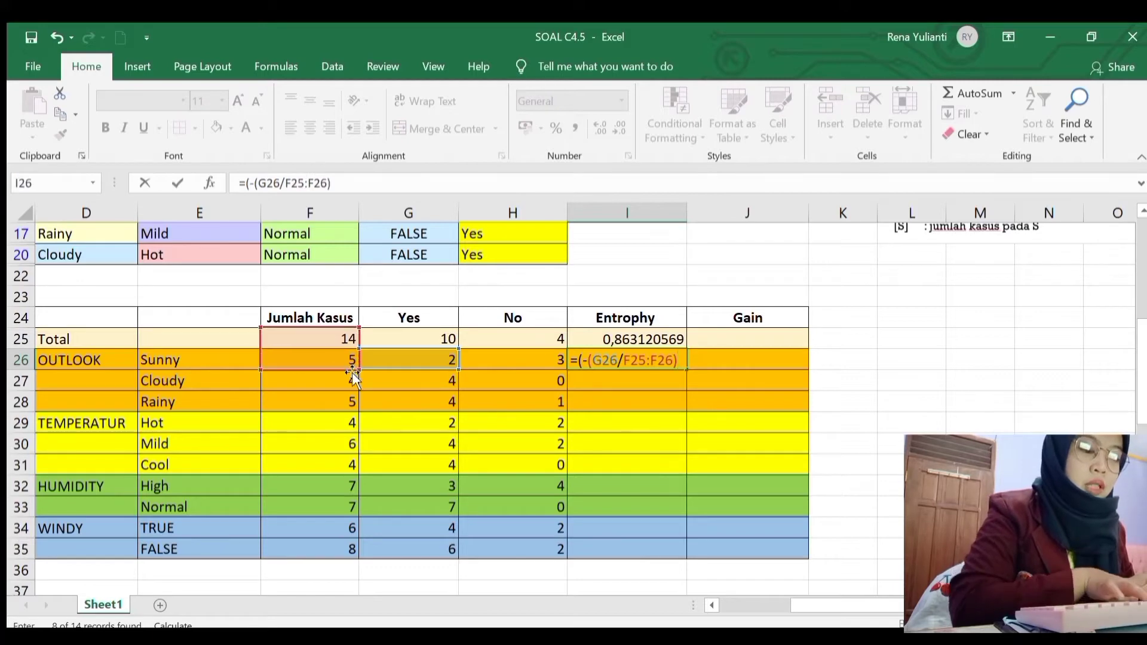
Step: Multiply the Yes ratio in I26 by the IMLOG2 function, starting its argument with G26
type("*log")
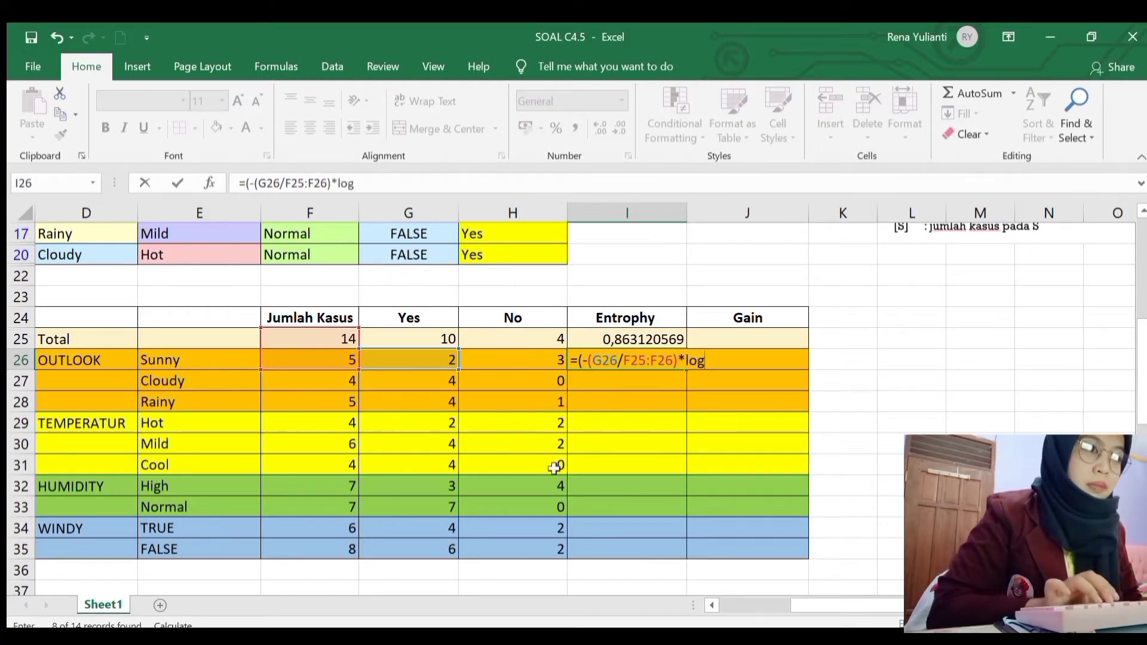
key("Down")
key("Down")
key("Tab")
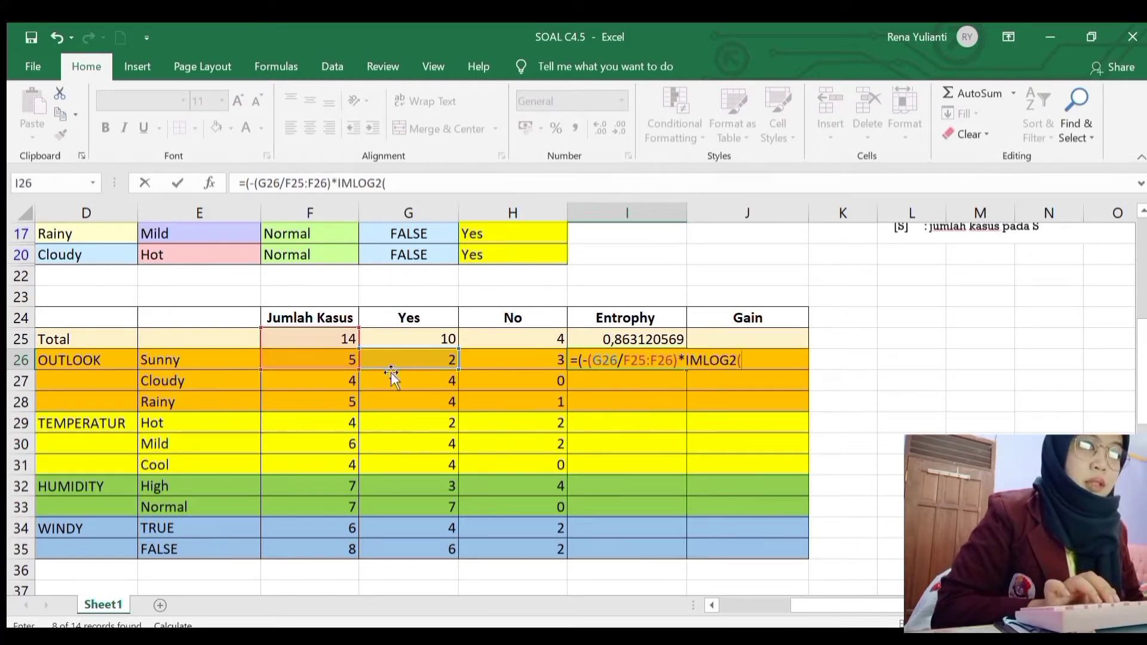
left_click(415, 362)
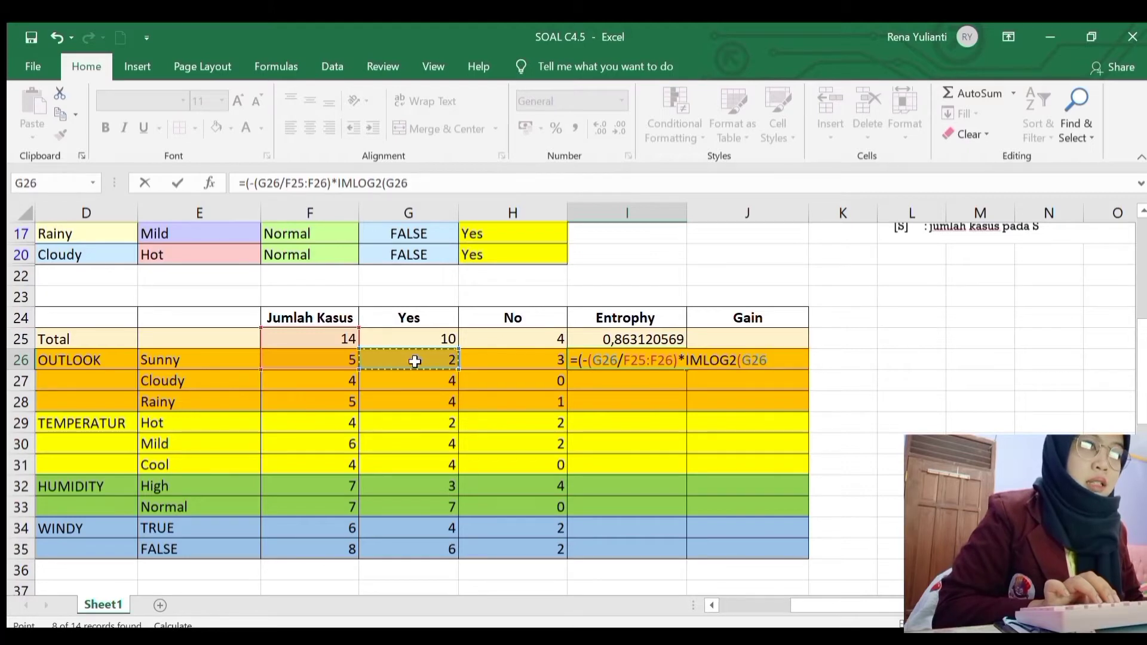
Step: Correct the divisor of the Yes ratio in the I26 formula to F26
left_click(676, 367)
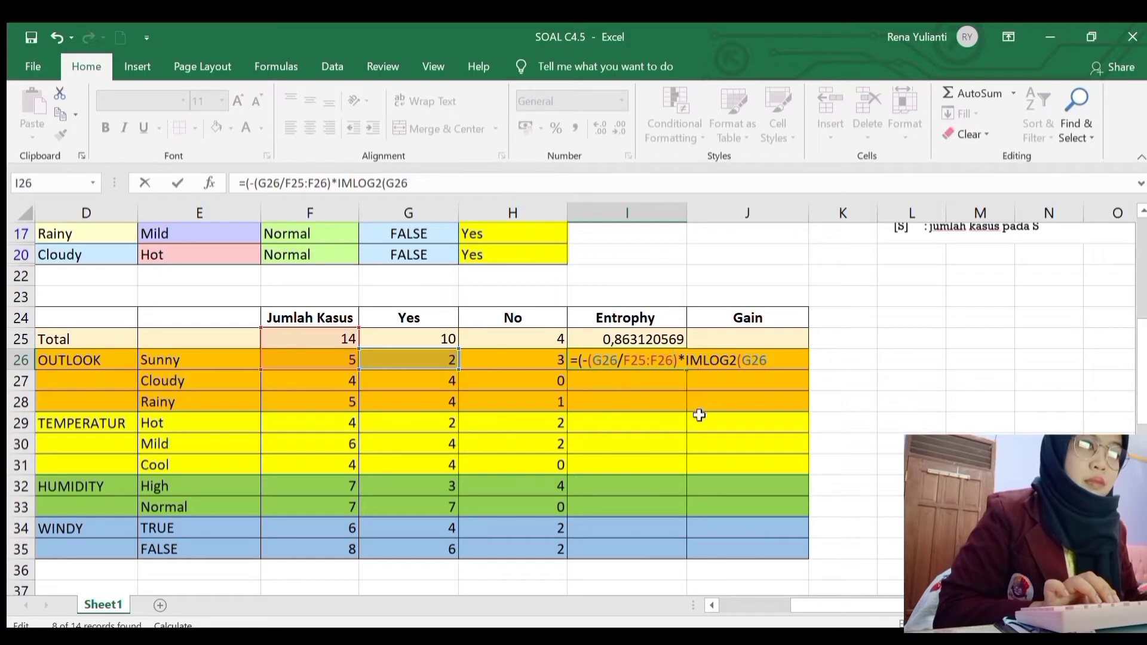
key("BackSpace")
key("BackSpace")
key("BackSpace")
key("BackSpace")
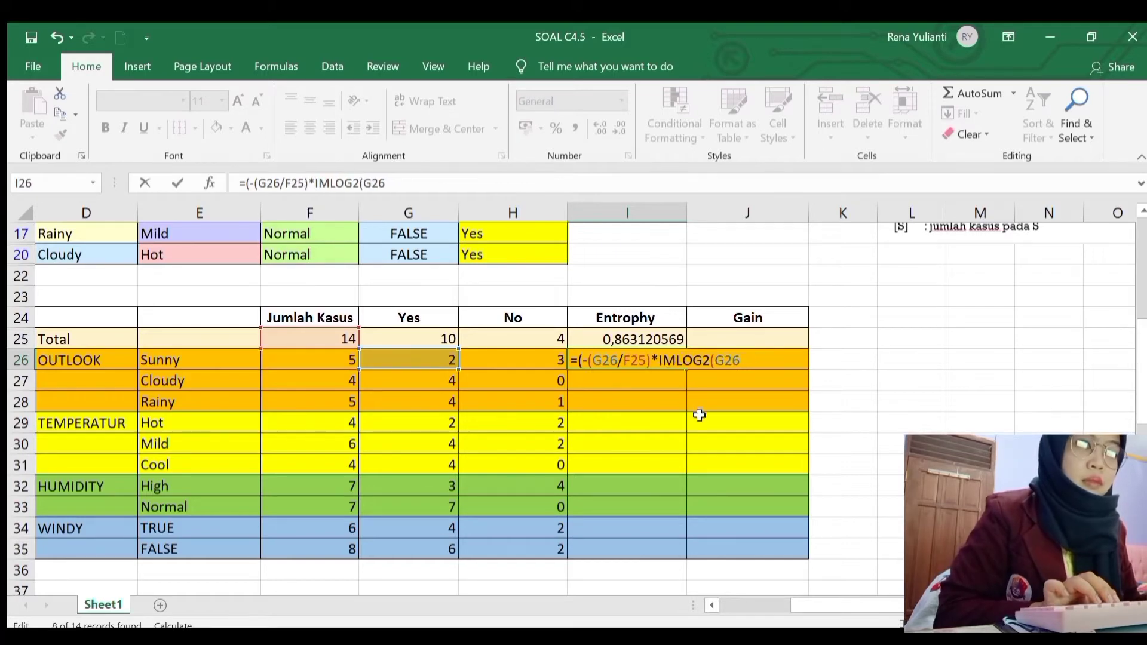
key("BackSpace")
key("BackSpace")
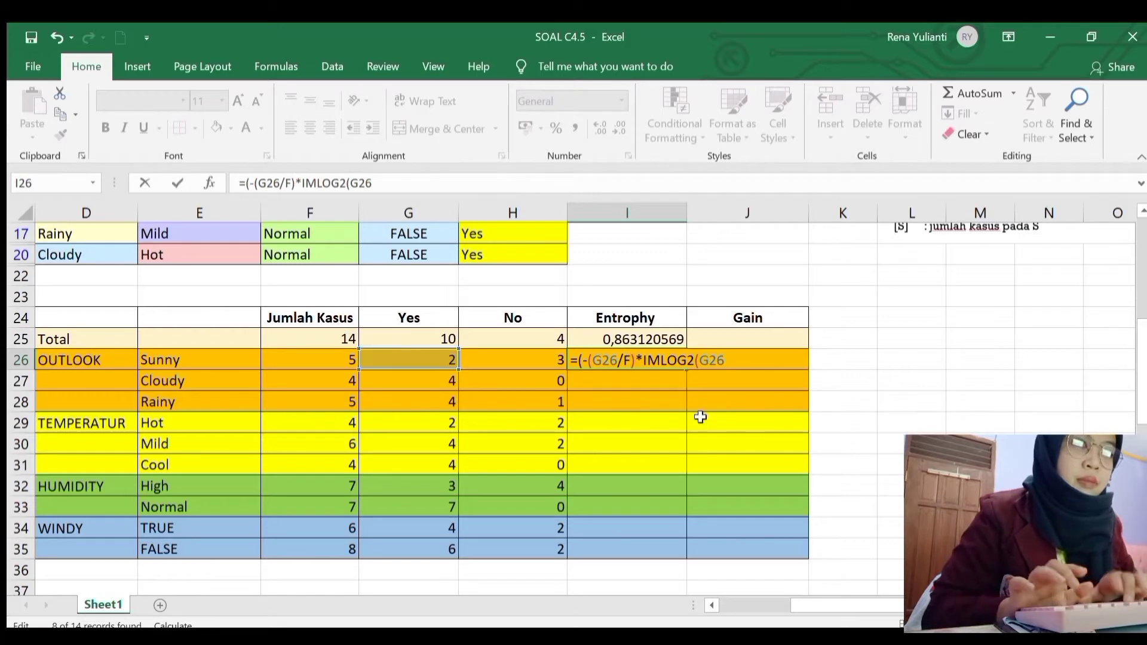
type("26")
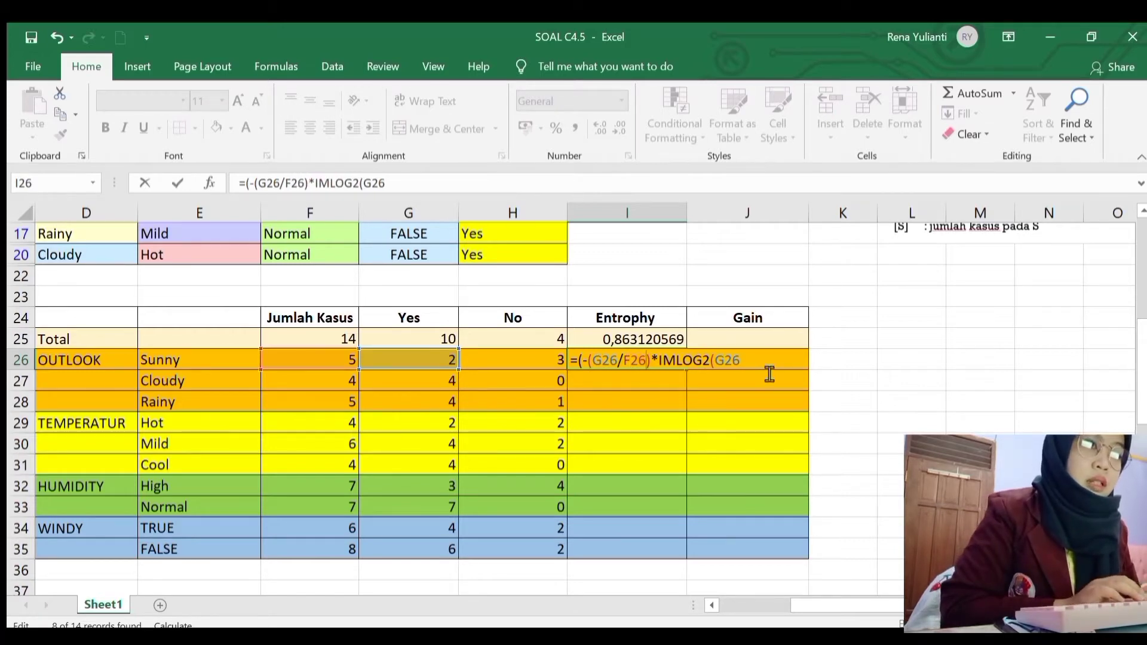
Step: Complete the Yes term's IMLOG2 argument with /F26) and open the No term with +(-( in I26
type("/")
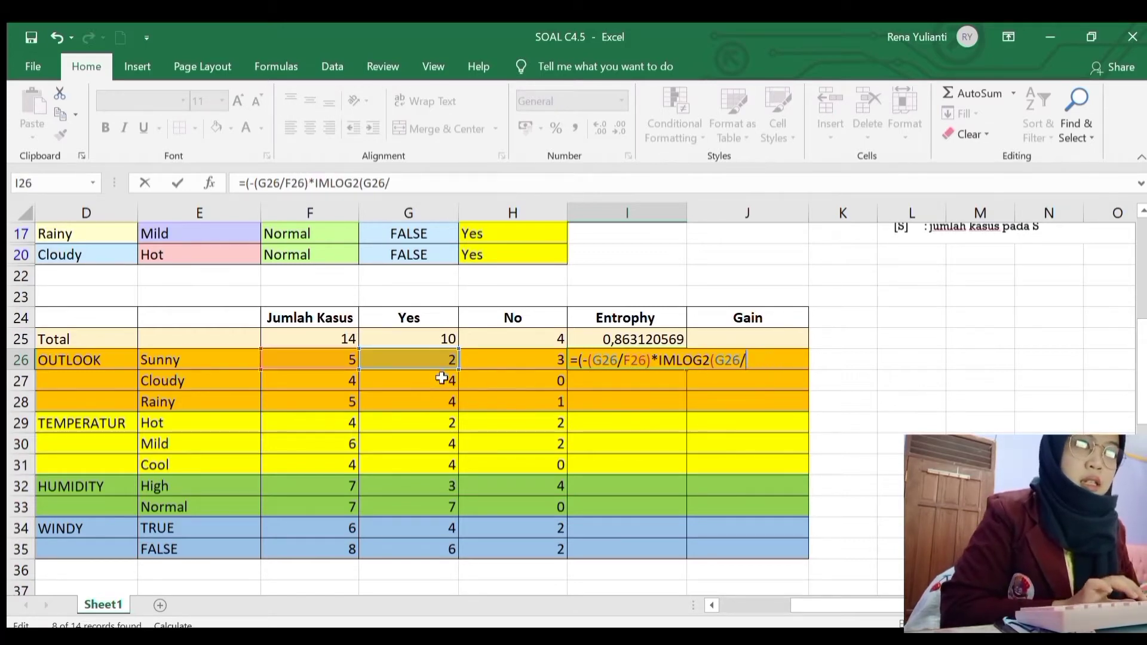
left_click(326, 363)
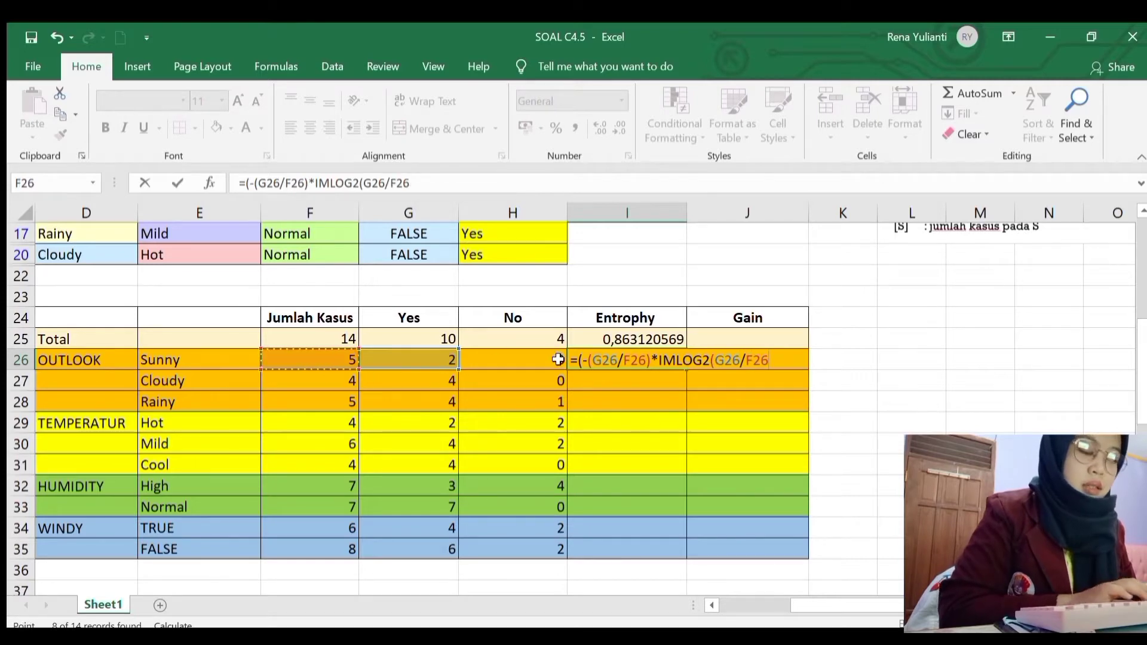
type(")+(-(")
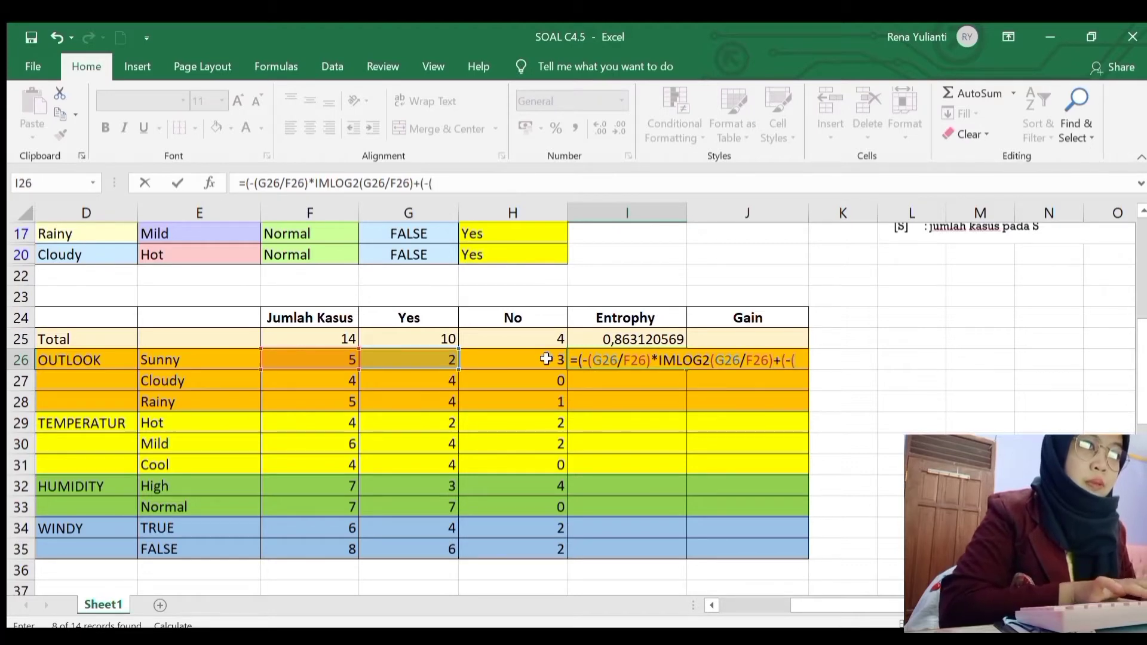
Step: Enter the No ratio H26/F26) in the I26 formula and multiply it by the IMLOG2 function
left_click(545, 359)
type("/")
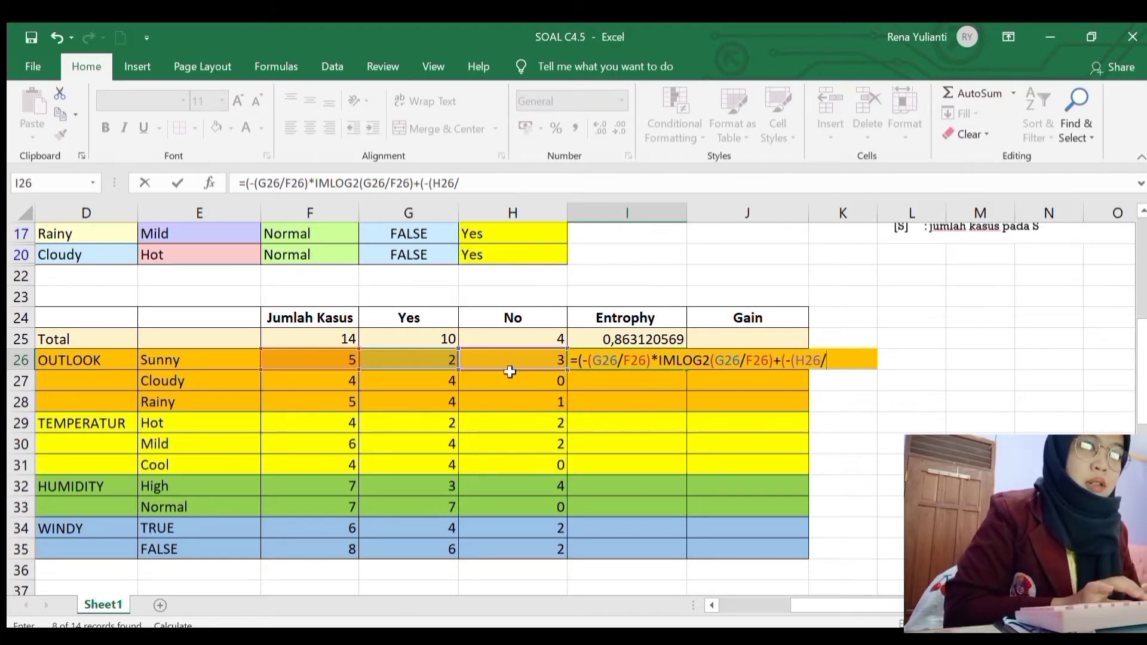
left_click(339, 368)
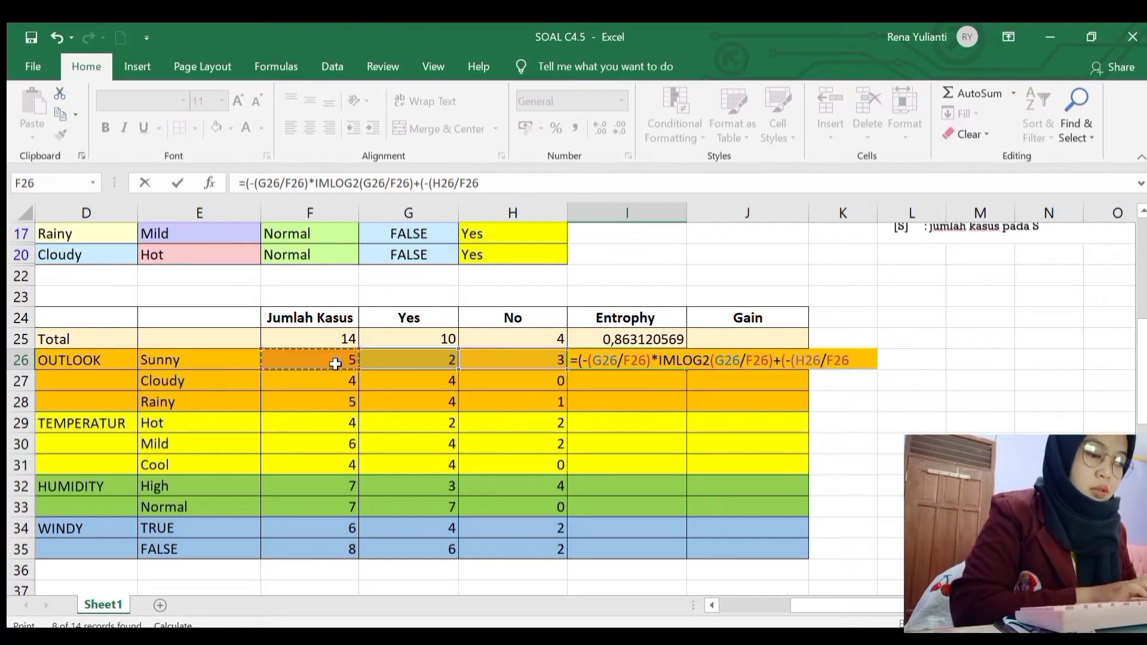
type(")*I")
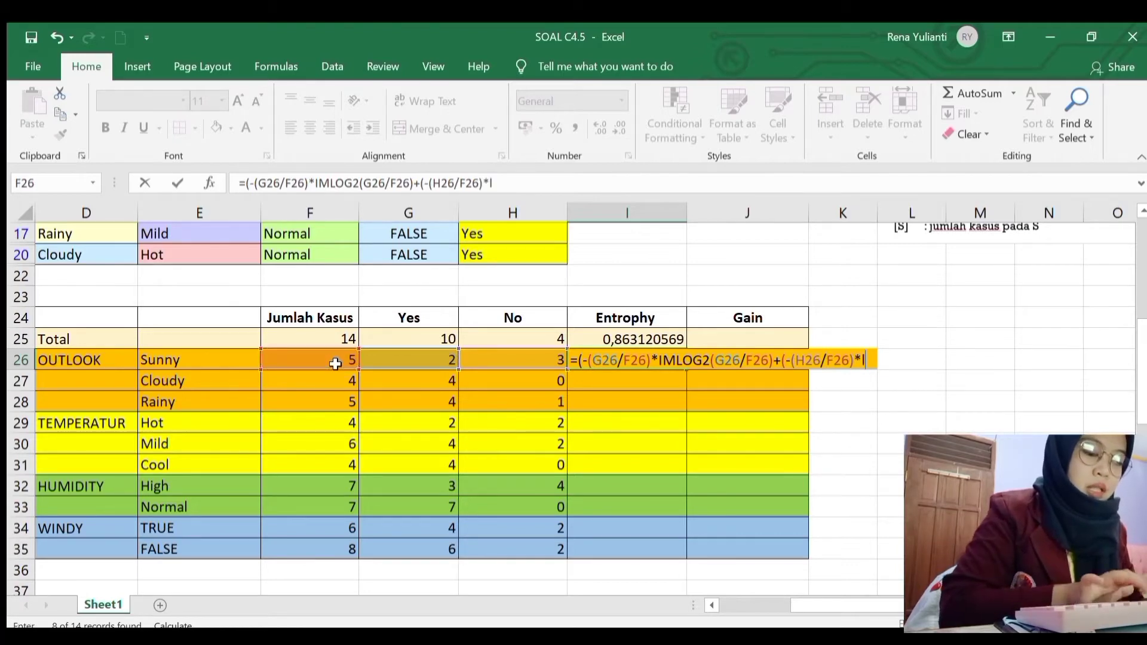
type("*log")
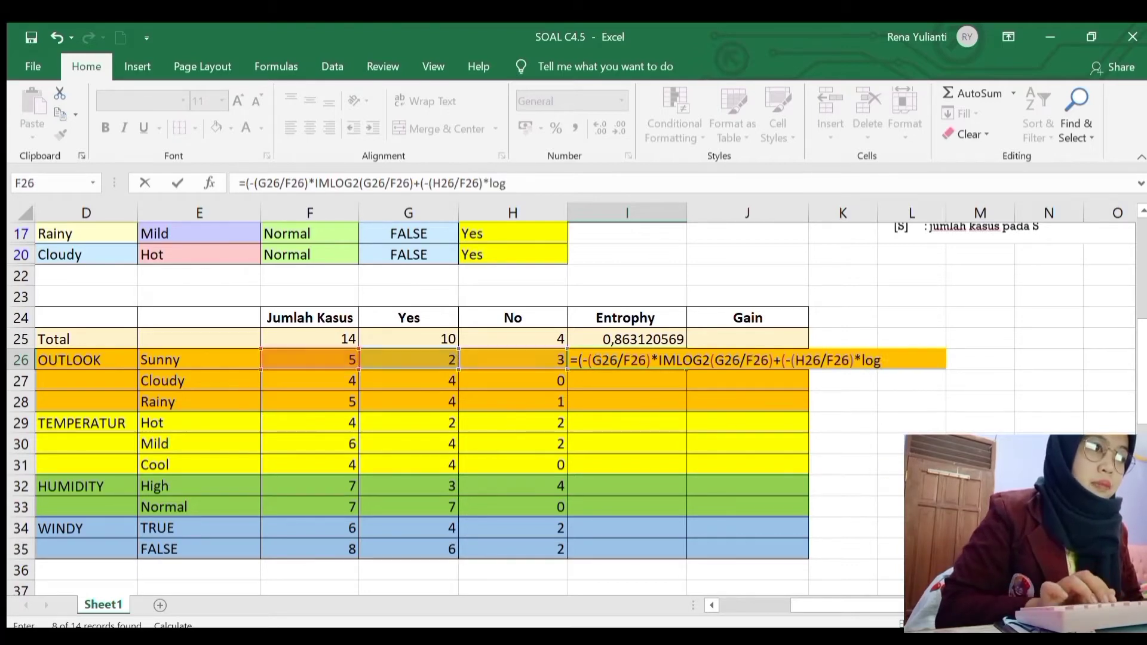
key("BackSpace")
key("BackSpace")
key("BackSpace")
type("IMLOG2(")
Step: Fill the No term's IMLOG2 argument with H26/F26, close it with )) and complete the Sunny row's Entrophy formula
left_click(525, 361)
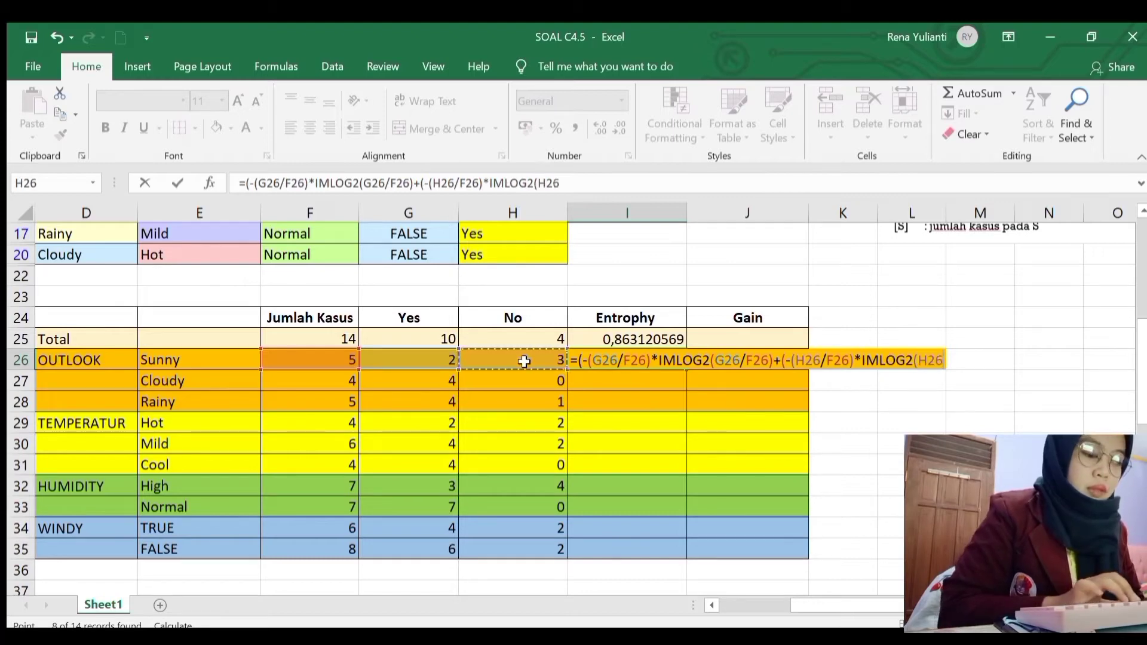
type("/")
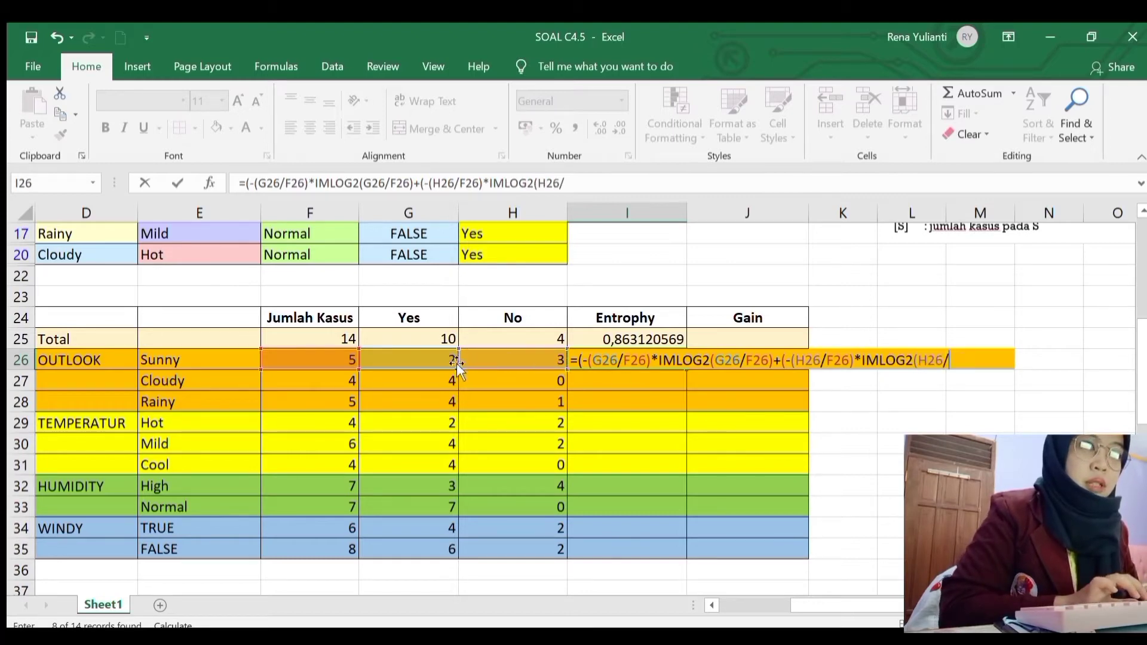
left_click(345, 360)
type("))")
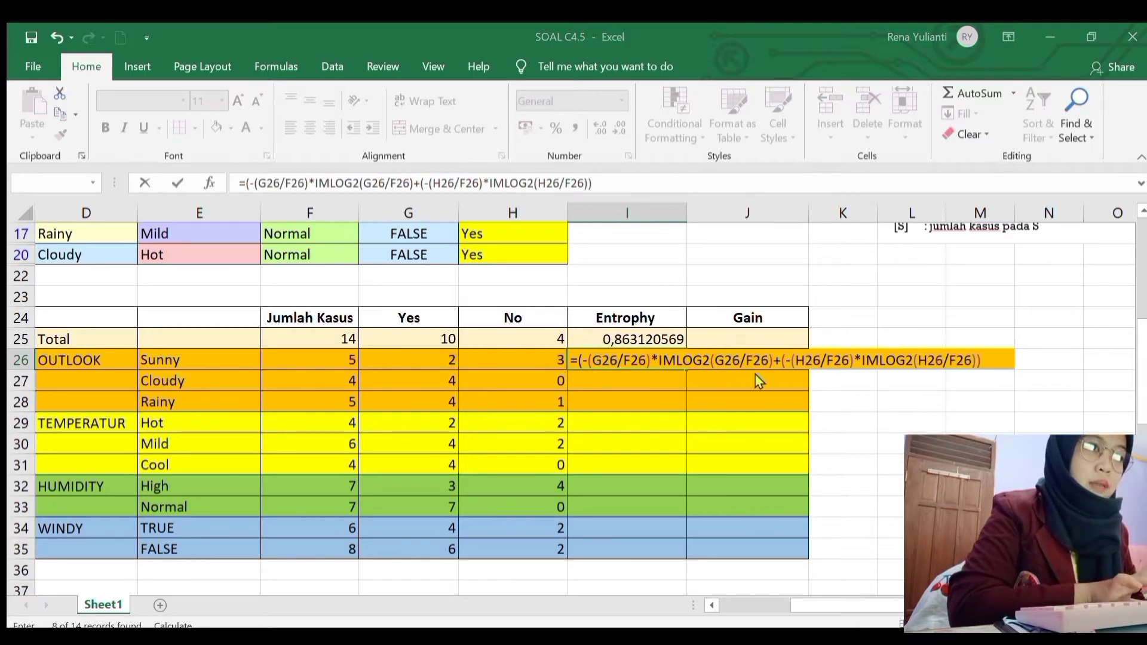
key("Return")
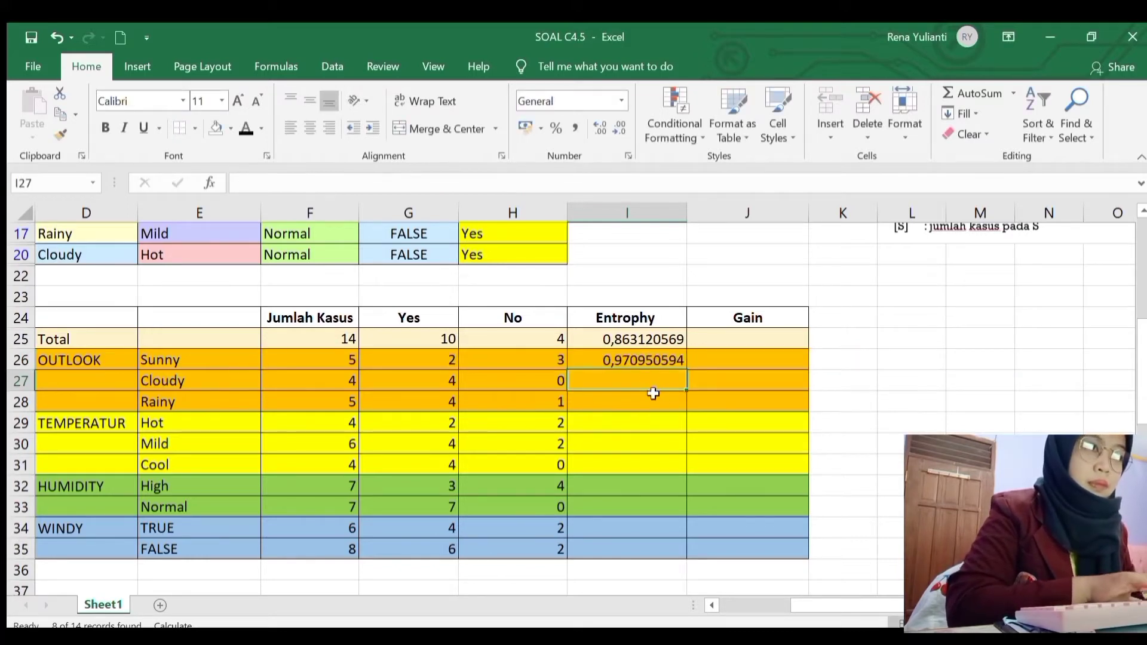
Step: Begin the Cloudy row's Entrophy formula in I27 with the Yes ratio =(-(G27/F27)
type("=(")
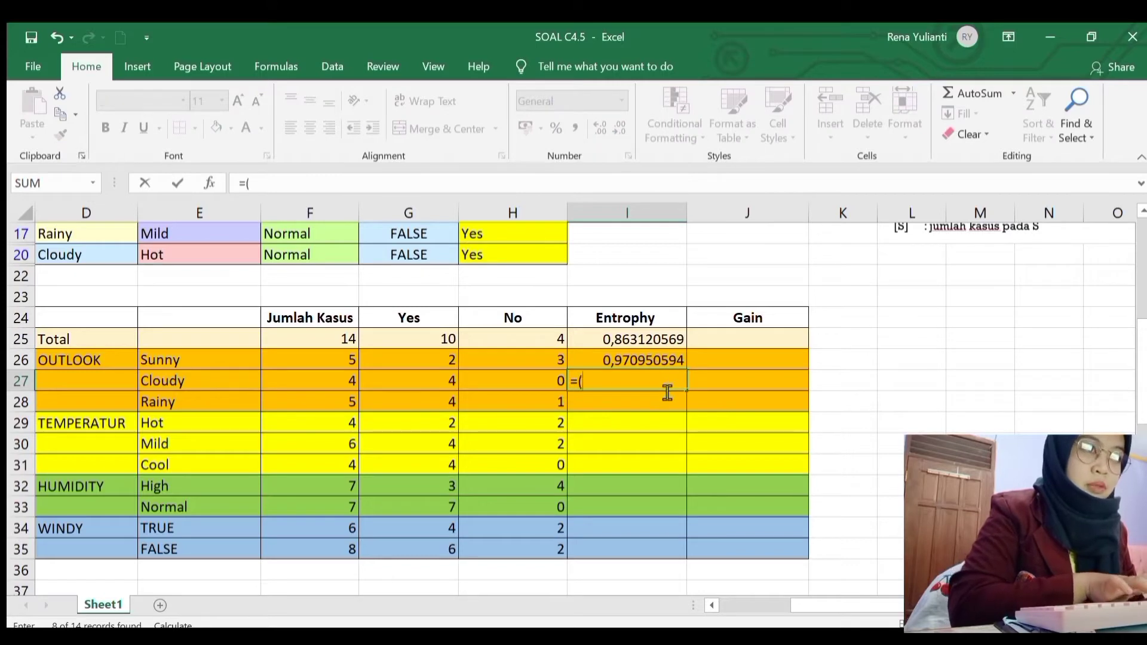
type("-(")
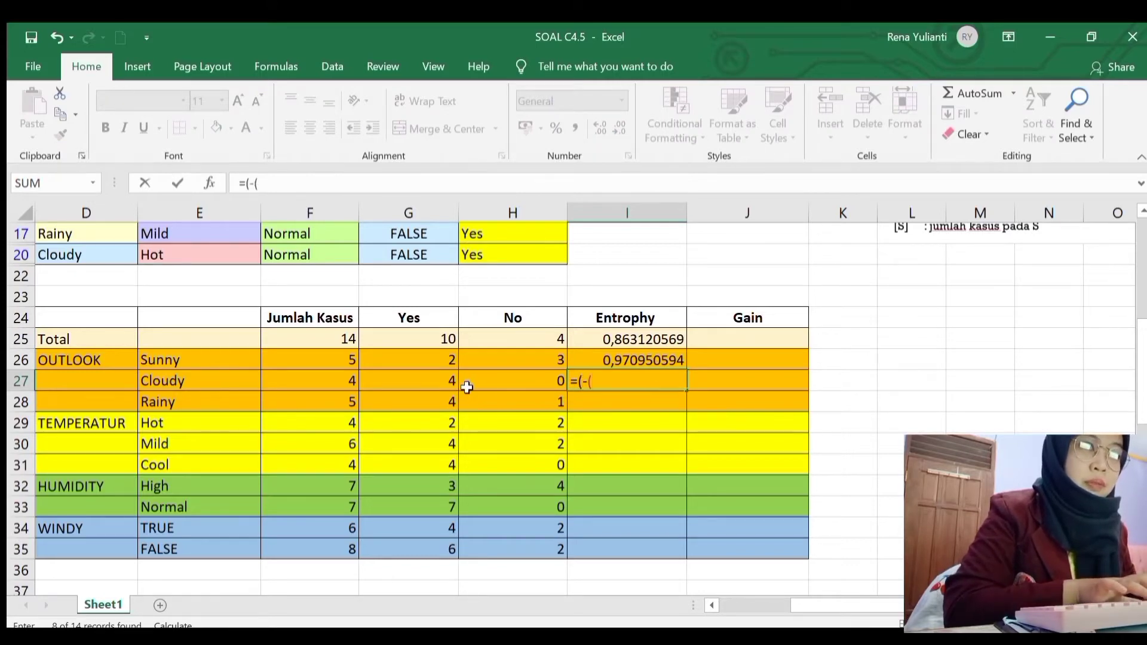
left_click(442, 390)
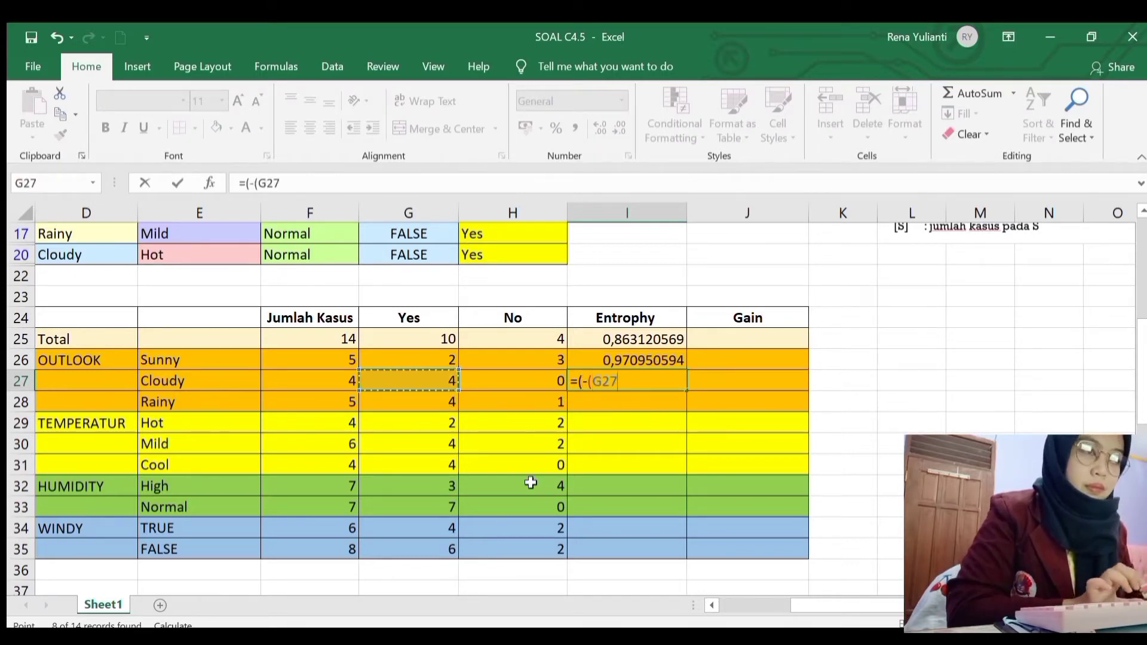
type("/")
left_click(336, 380)
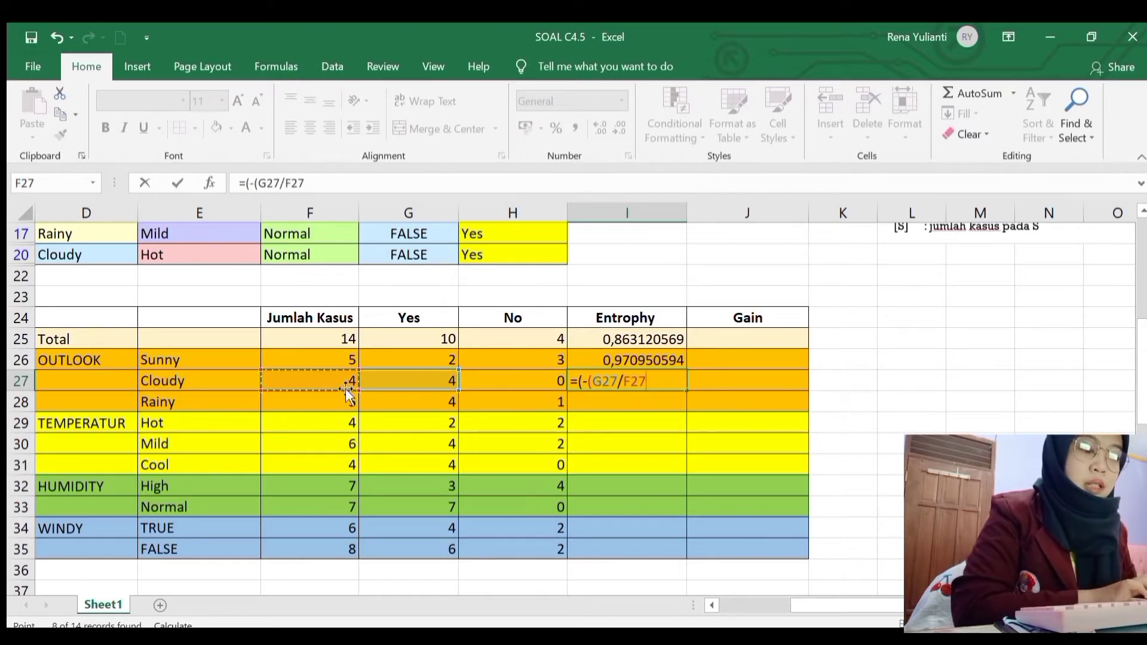
type("()")
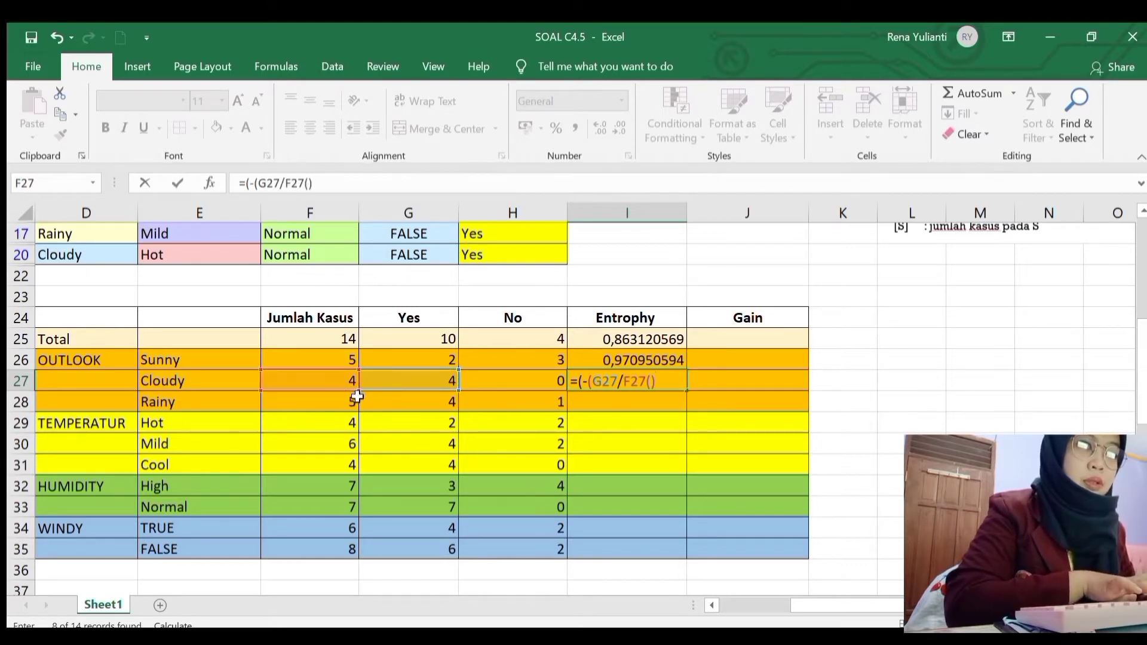
key("BackSpace")
key("BackSpace")
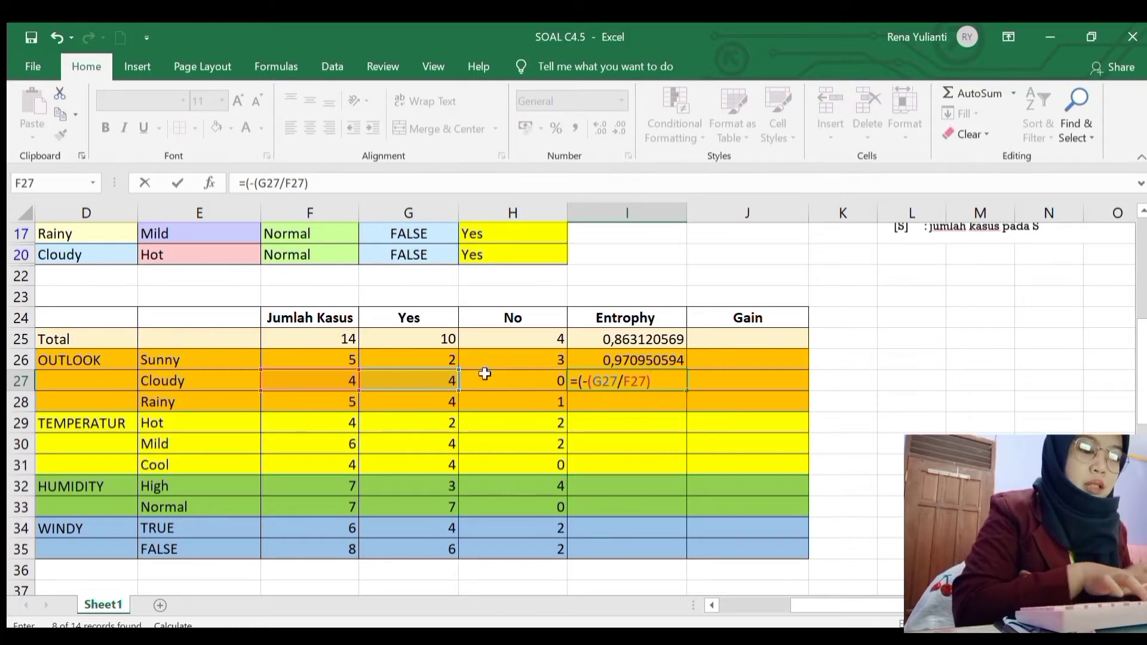
Step: Multiply the Yes ratio in the Cloudy row's I27 formula by IMLOG2(G27/F27)
type("*log")
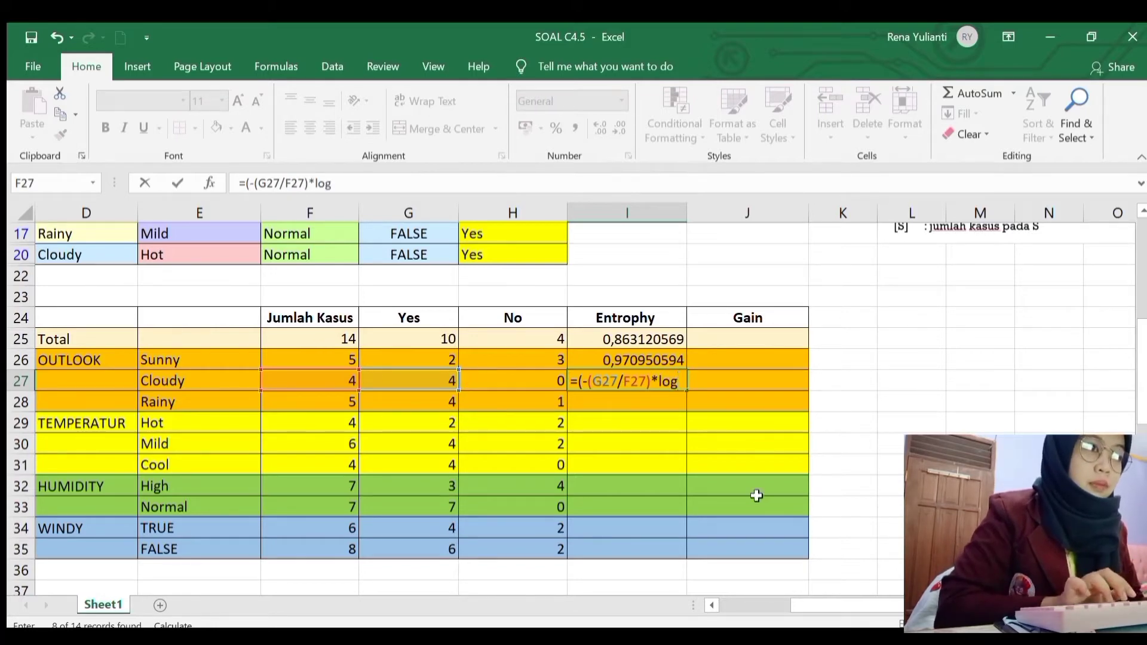
type("2")
key("Tab")
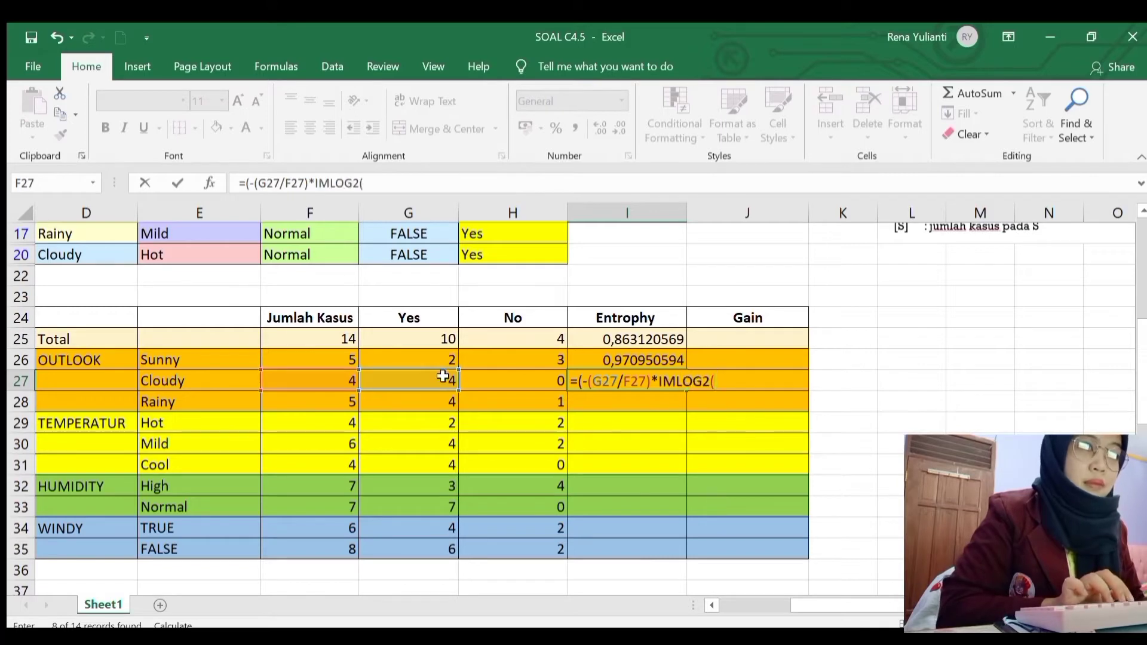
left_click(422, 380)
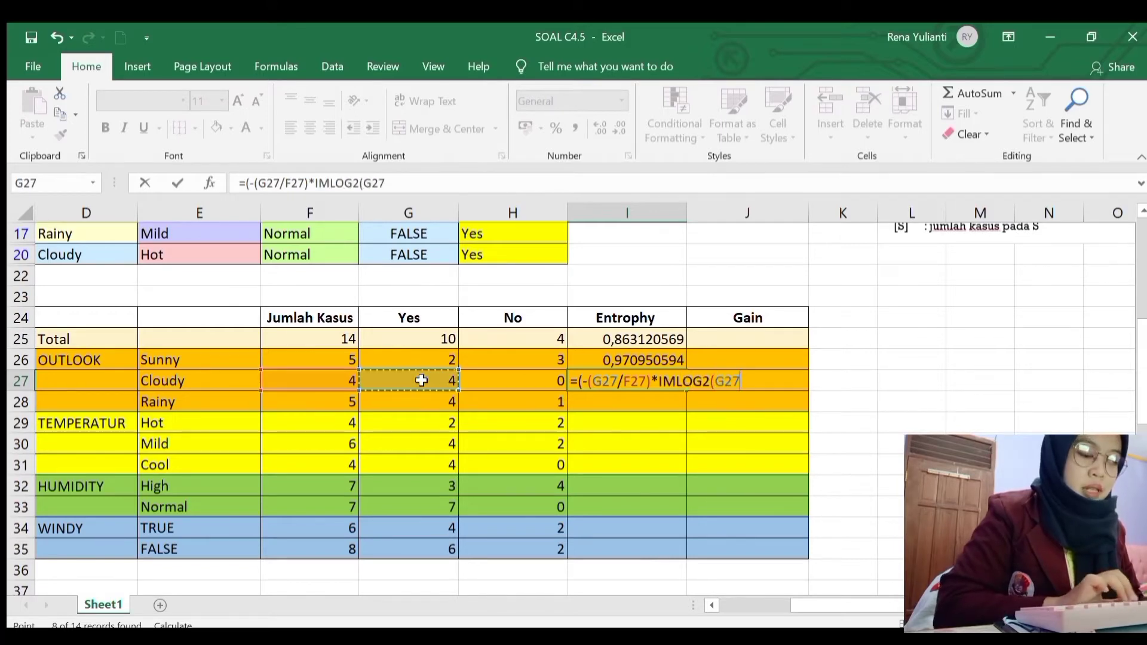
type("/")
left_click(333, 382)
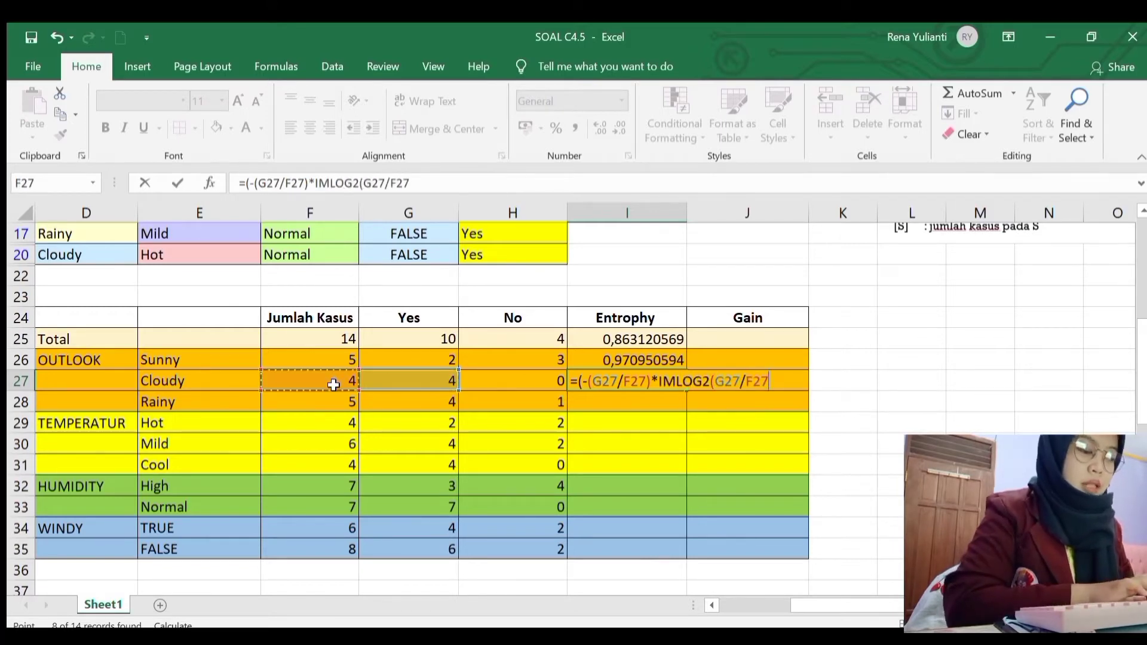
type(")")
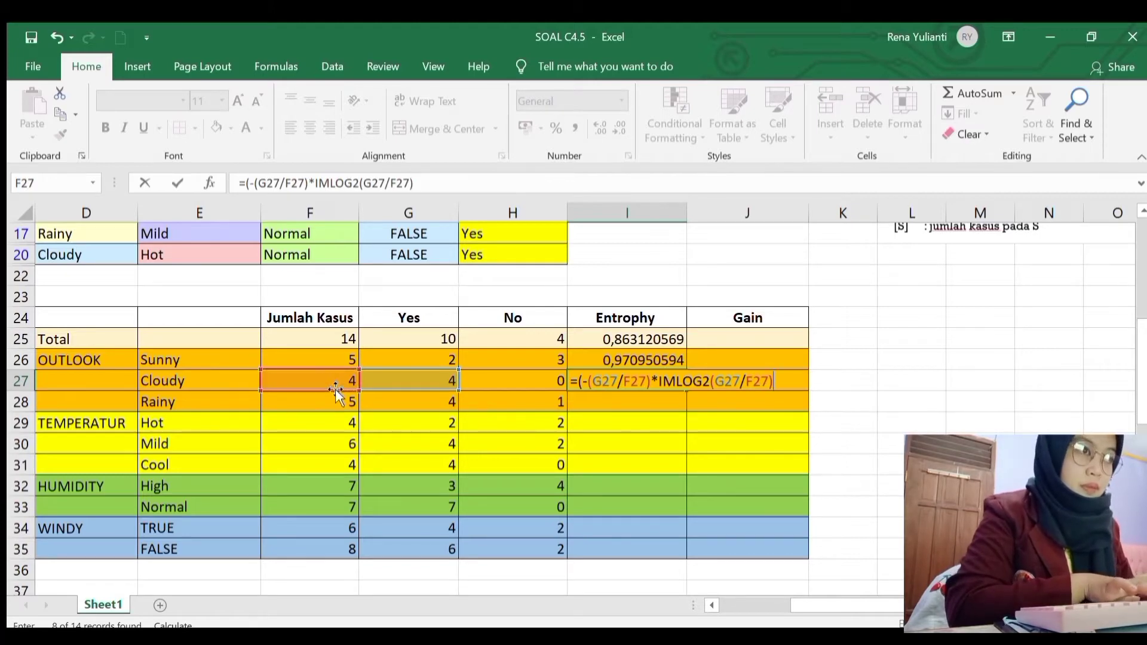
type("+")
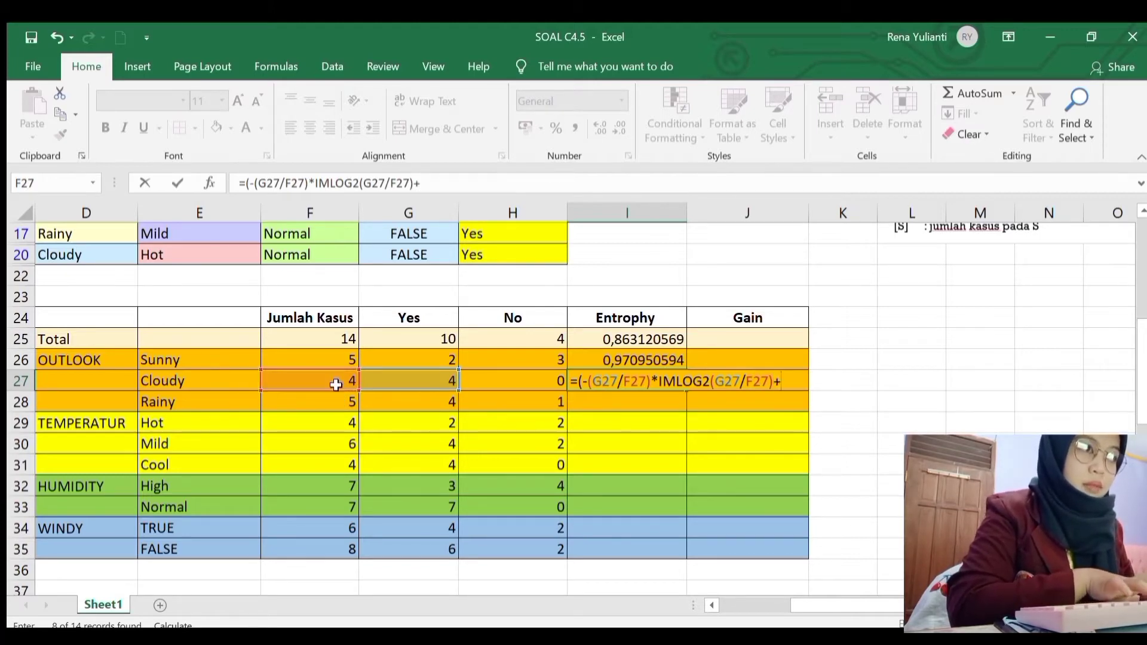
type("(_(")
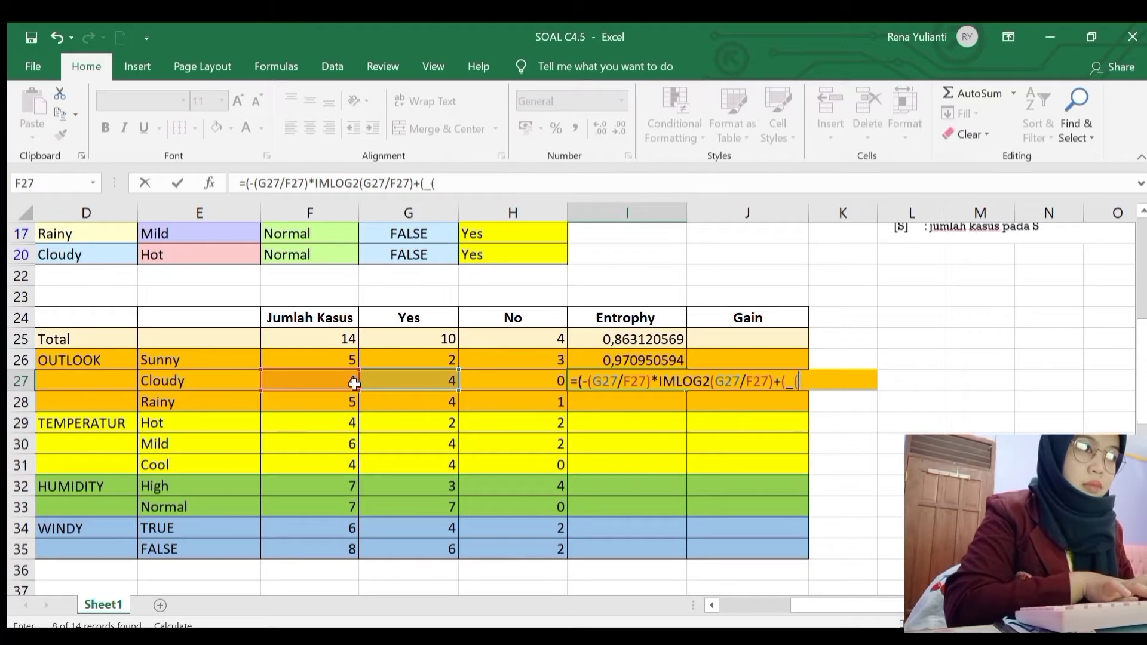
type("9(")
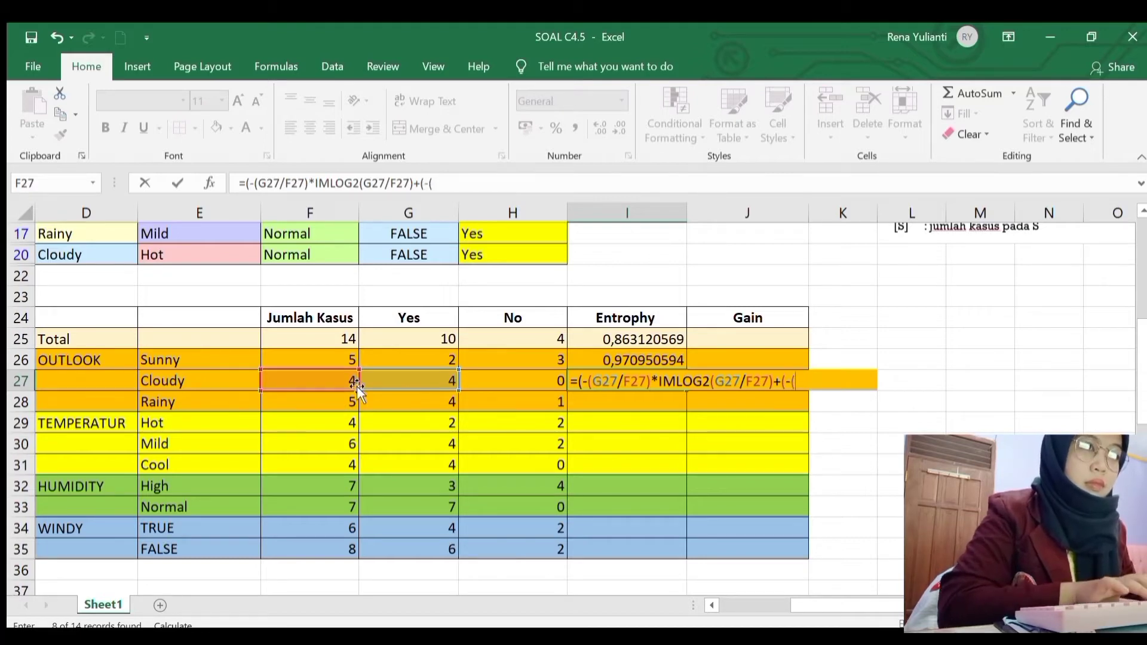
left_click(485, 383)
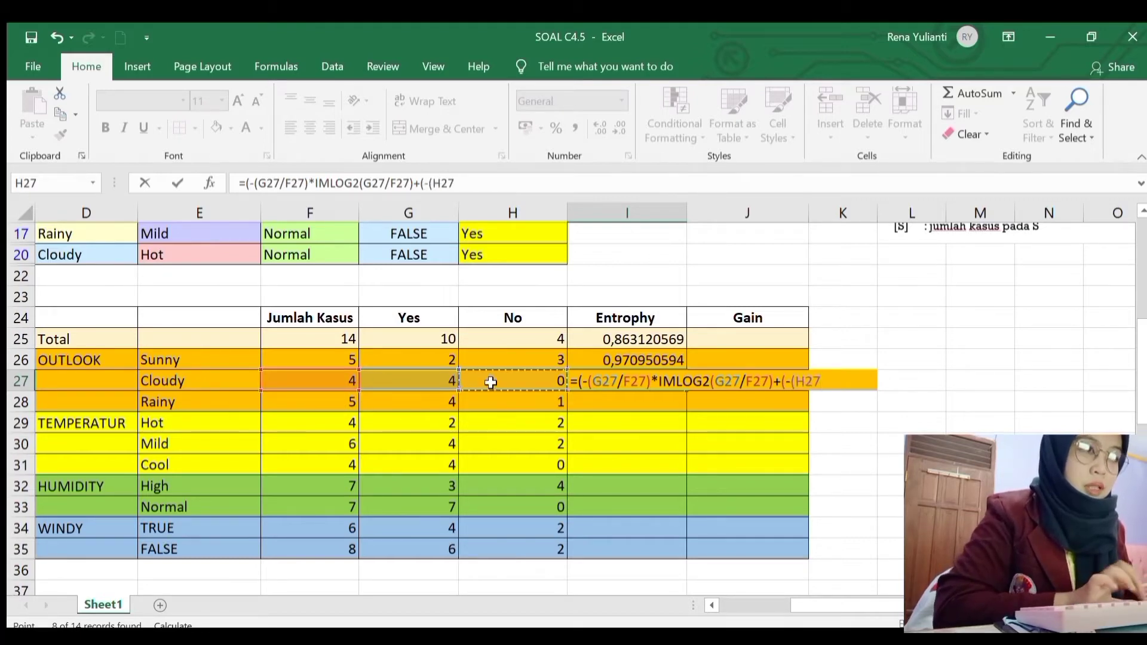
type("/")
left_click(328, 377)
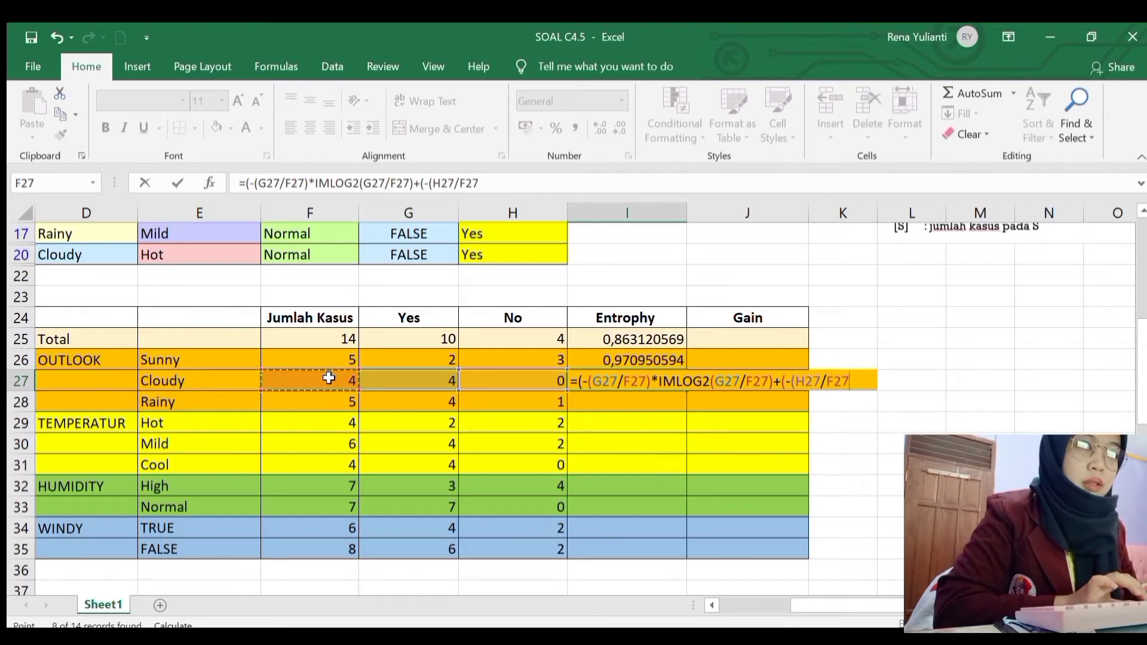
type(")")
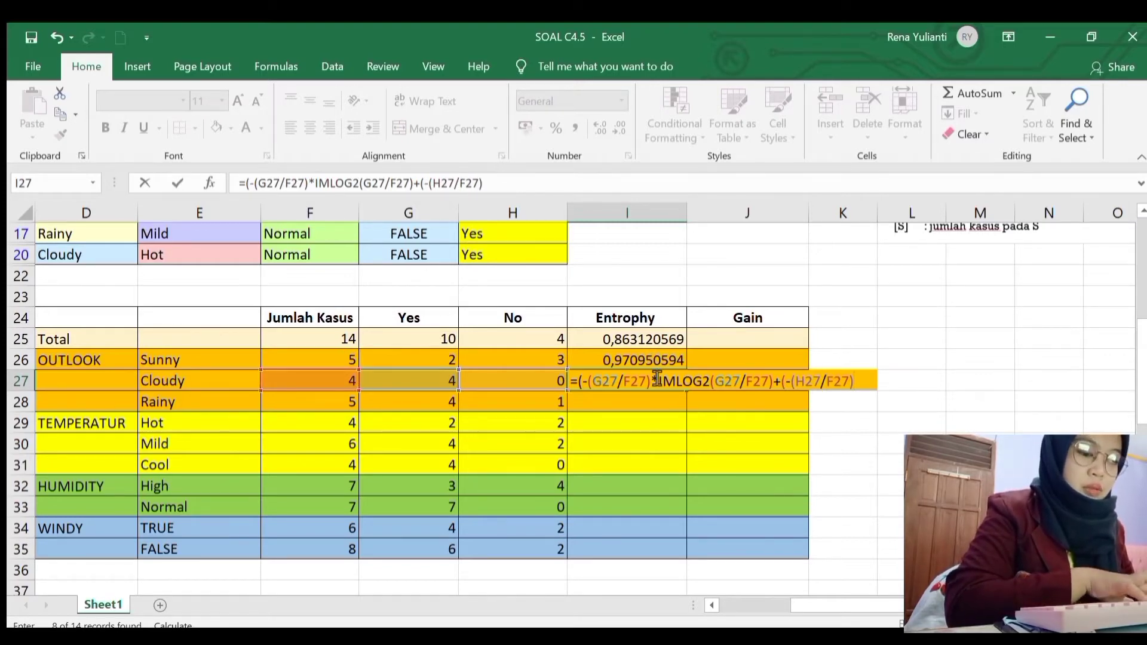
type("*log")
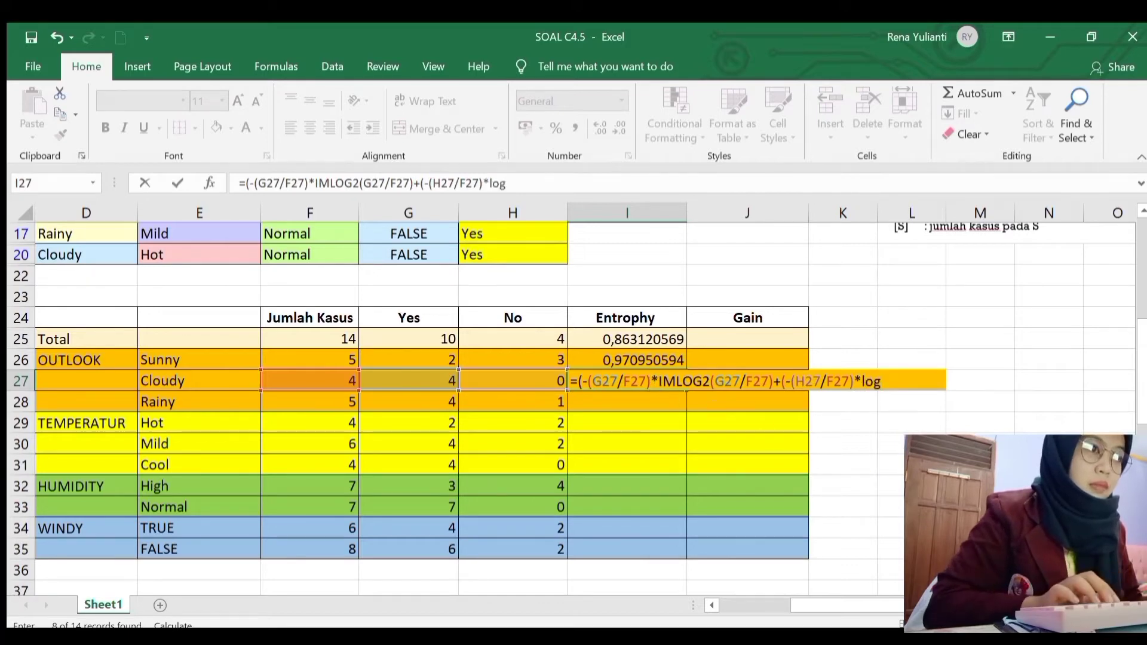
key("Tab")
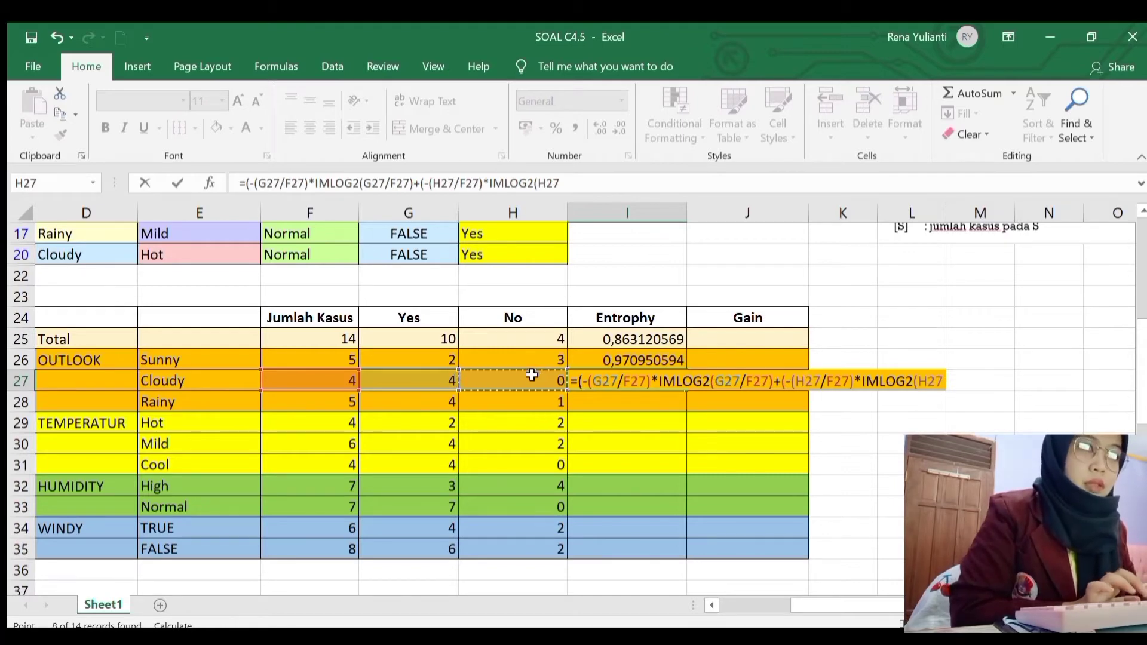
type("/")
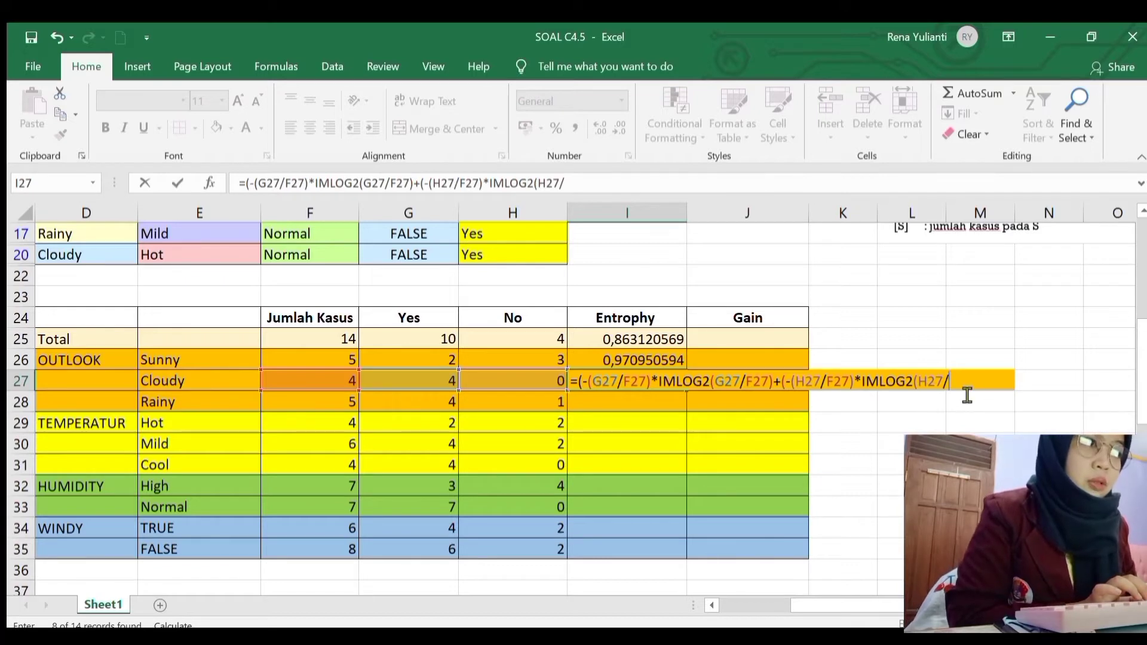
key("BackSpace")
key("BackSpace")
key("BackSpace")
key("BackSpace")
key("BackSpace")
key("BackSpace")
key("BackSpace")
key("BackSpace")
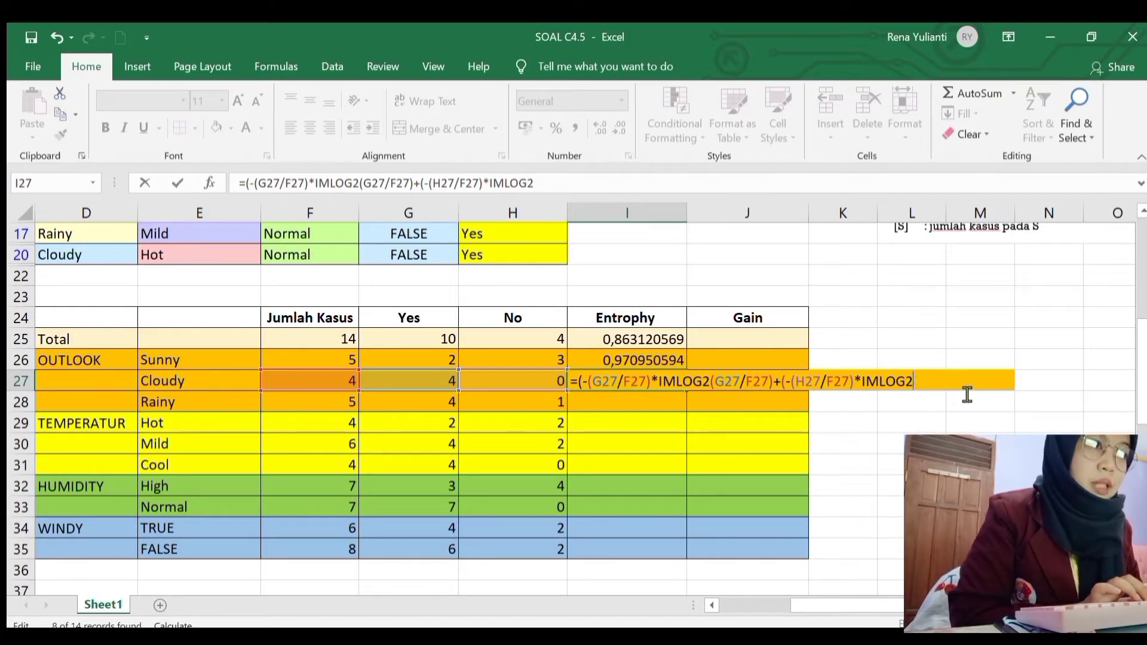
key("BackSpace")
key("BackSpace")
key("BackSpace")
key("BackSpace")
key("BackSpace")
key("BackSpace")
key("BackSpace")
key("BackSpace")
key("BackSpace")
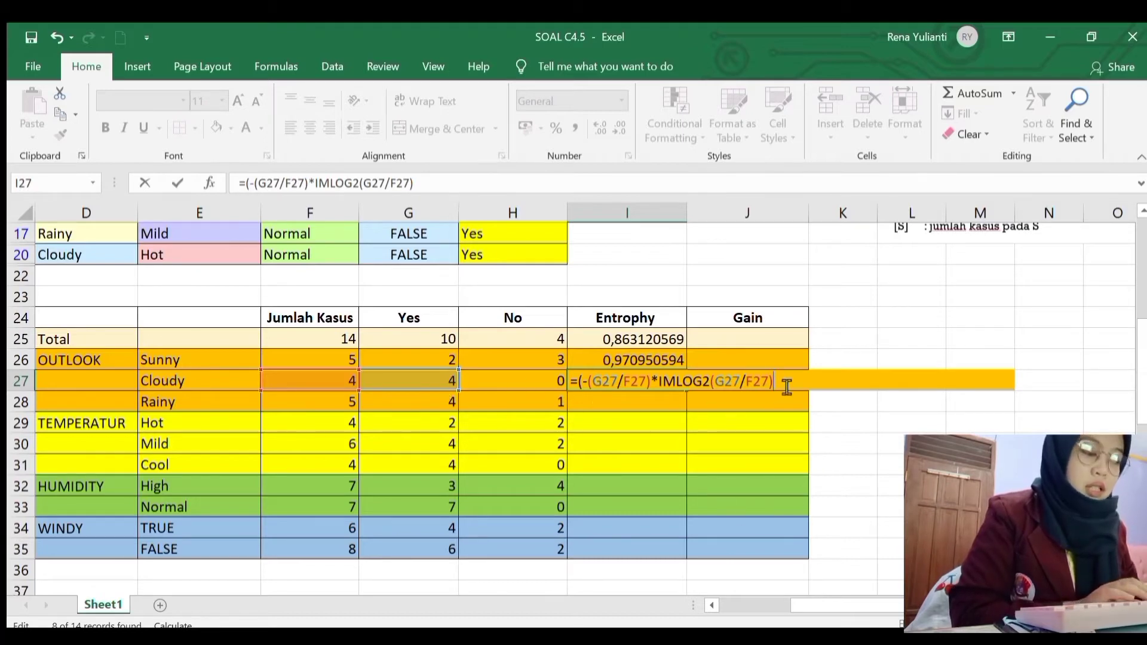
Step: Close the Cloudy row's Entrophy formula as =(-(G27/F27)*IMLOG2(G27/F27)) and enter it in I27
type(")")
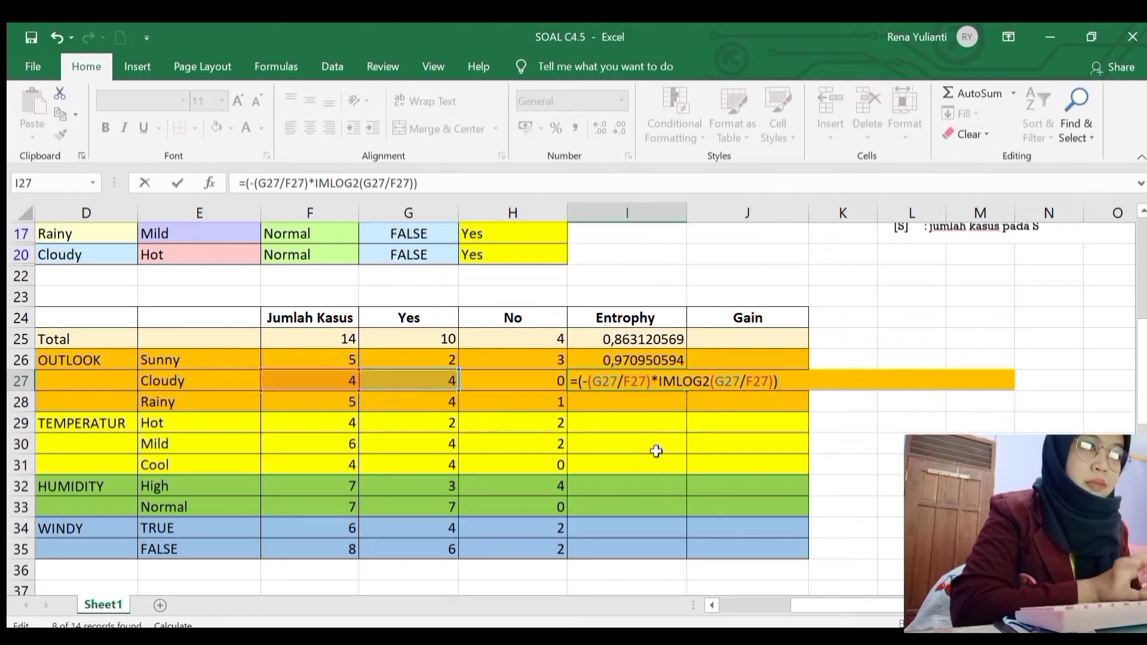
key("Return")
Step: Begin the Rainy row's Entrophy formula in I28 with the Yes ratio and a multiplication sign, =(-(G28/F28)*
type("=")
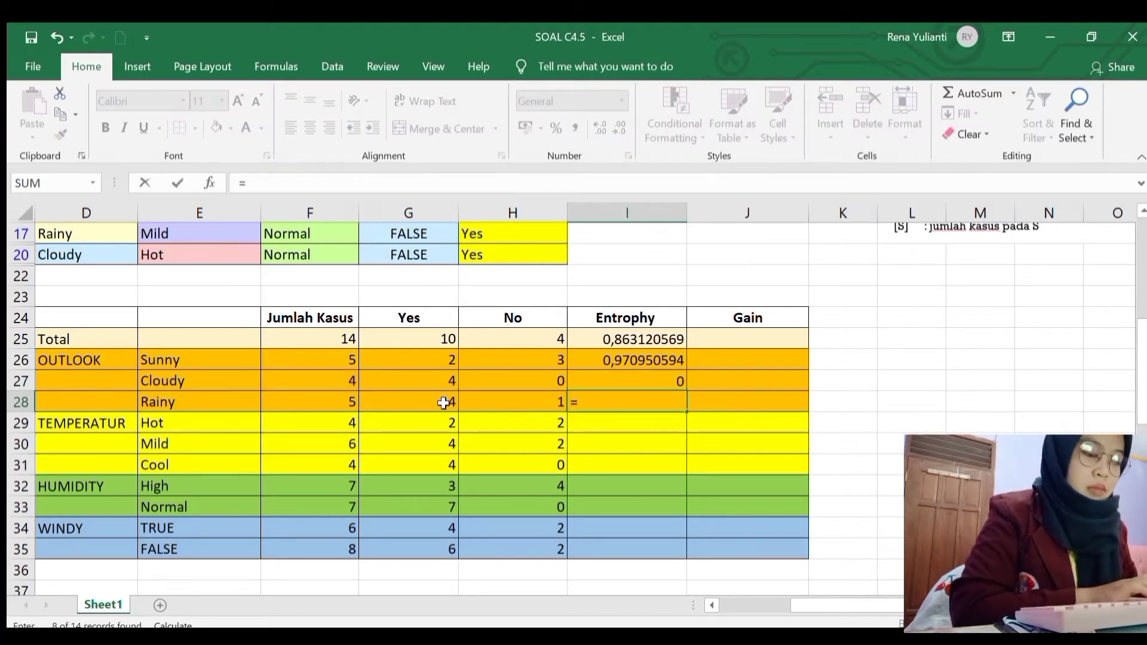
type("(-(")
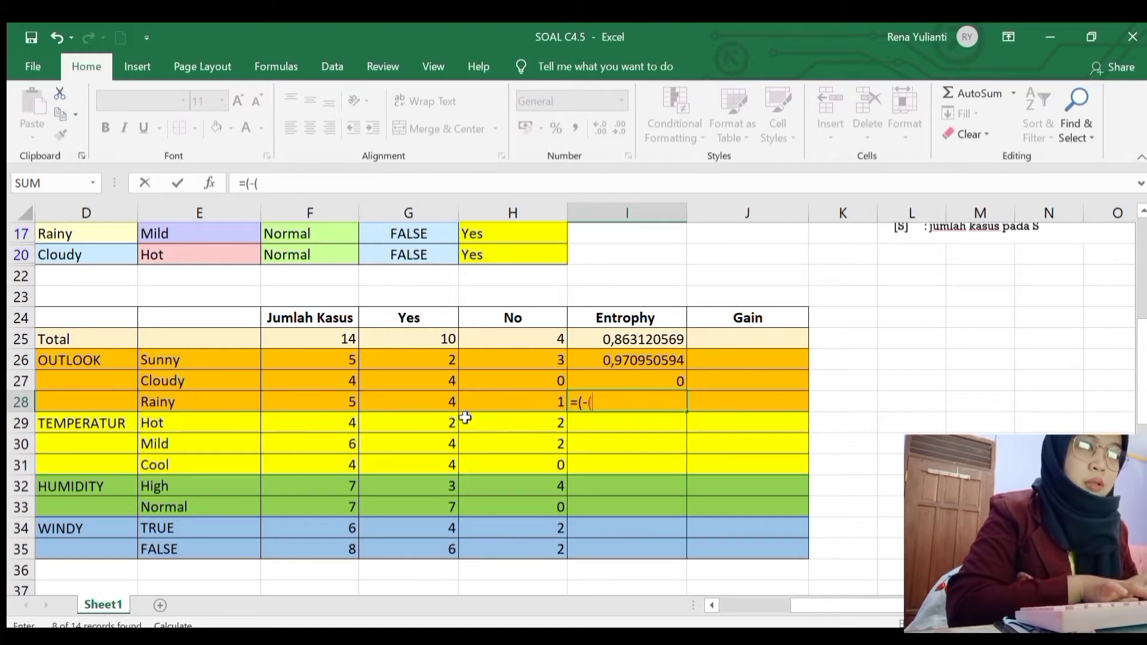
left_click(432, 402)
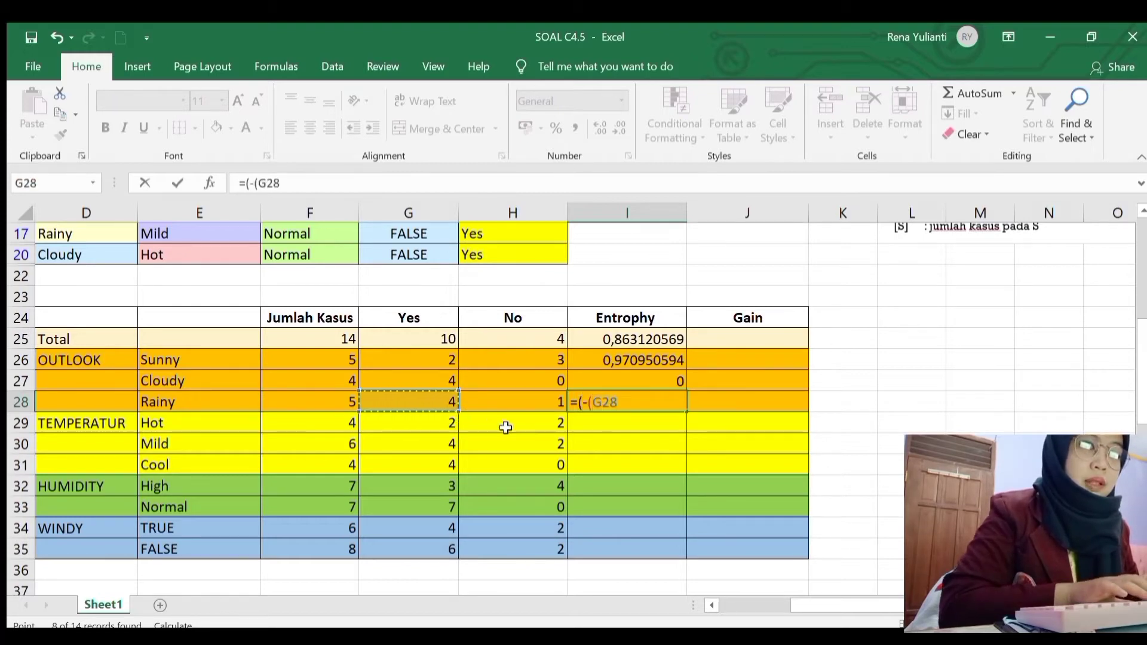
type("/")
left_click(336, 407)
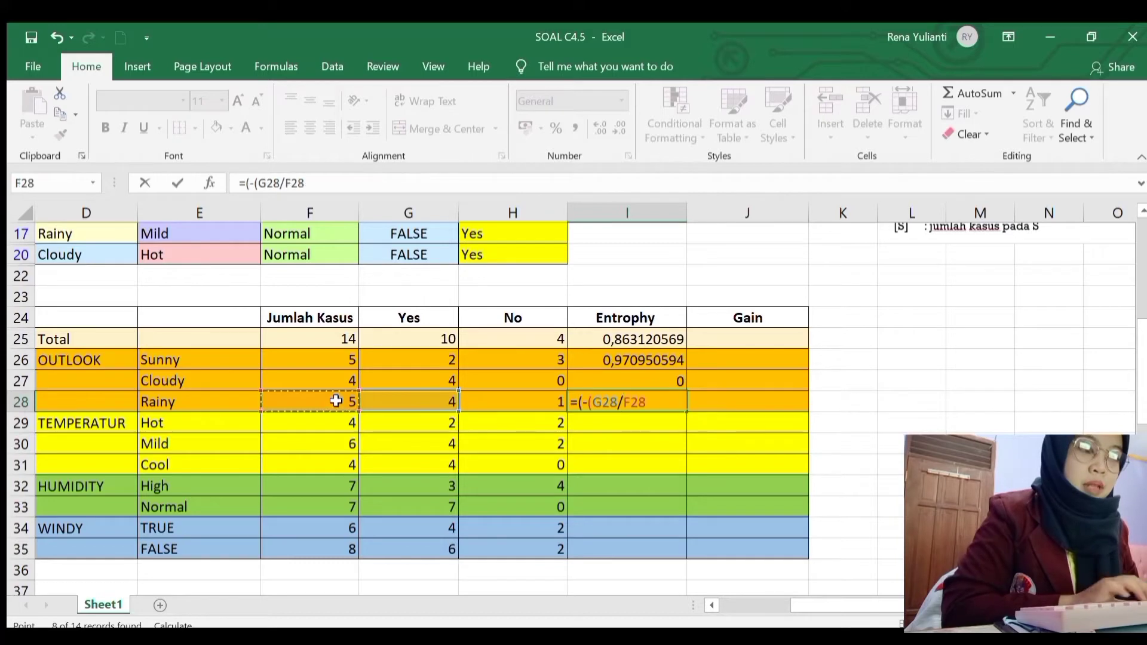
type(")*")
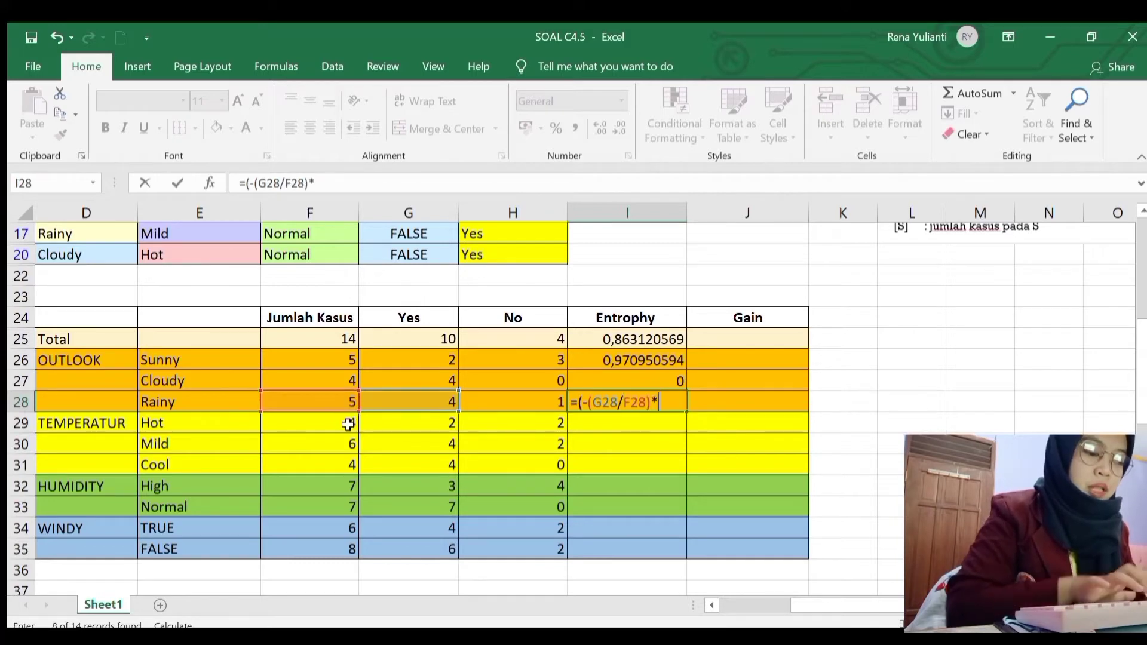
Step: Add the IMLOG2 function with the argument G28/F28 to complete the Yes term in I28
type("log")
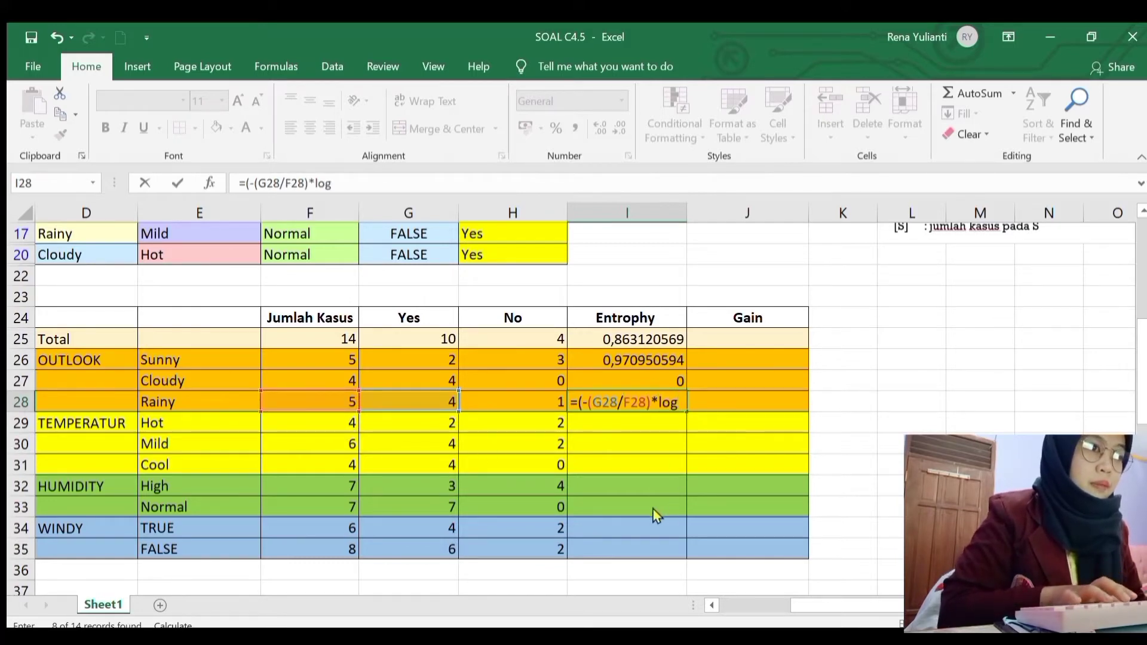
double_click(699, 526)
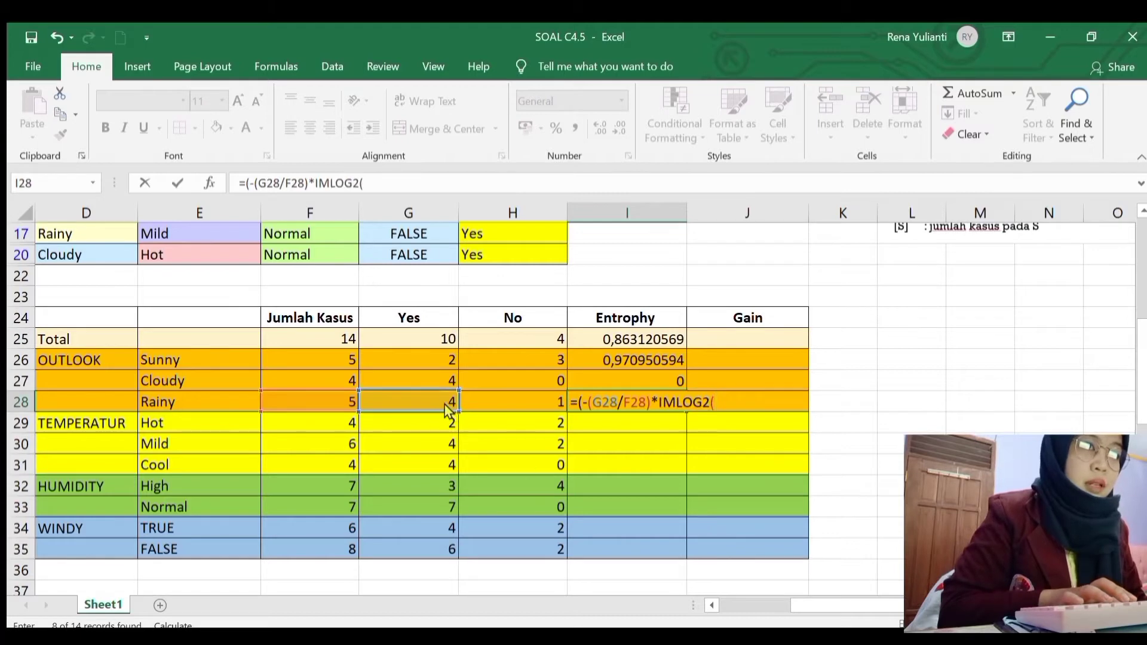
left_click(441, 401)
type("/")
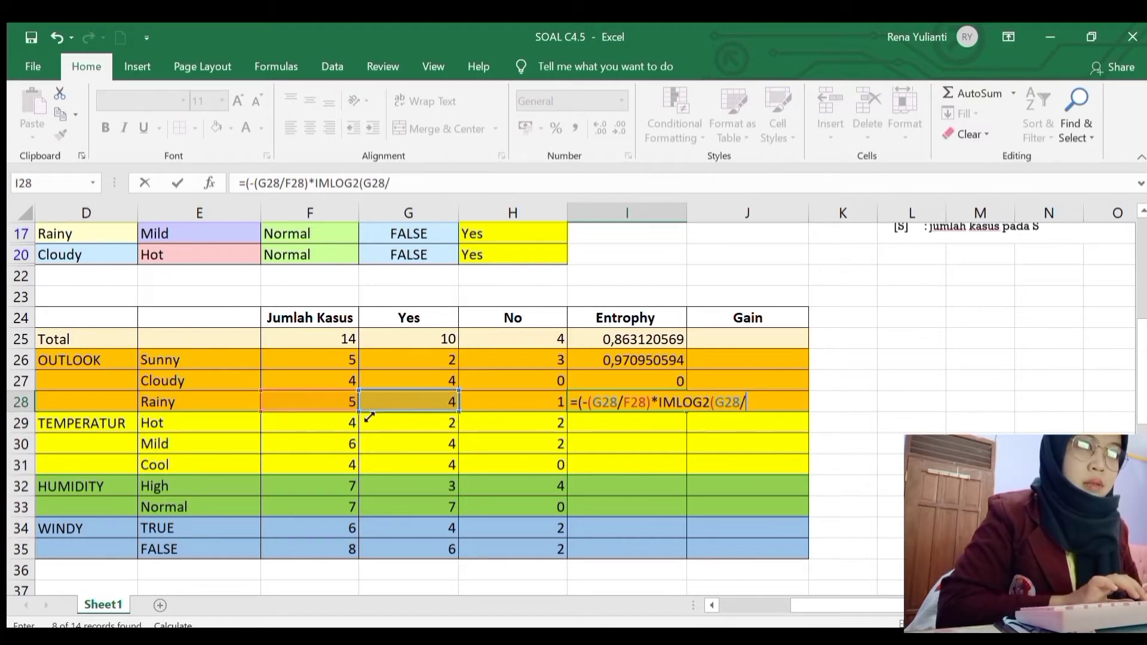
left_click(350, 401)
type(")")
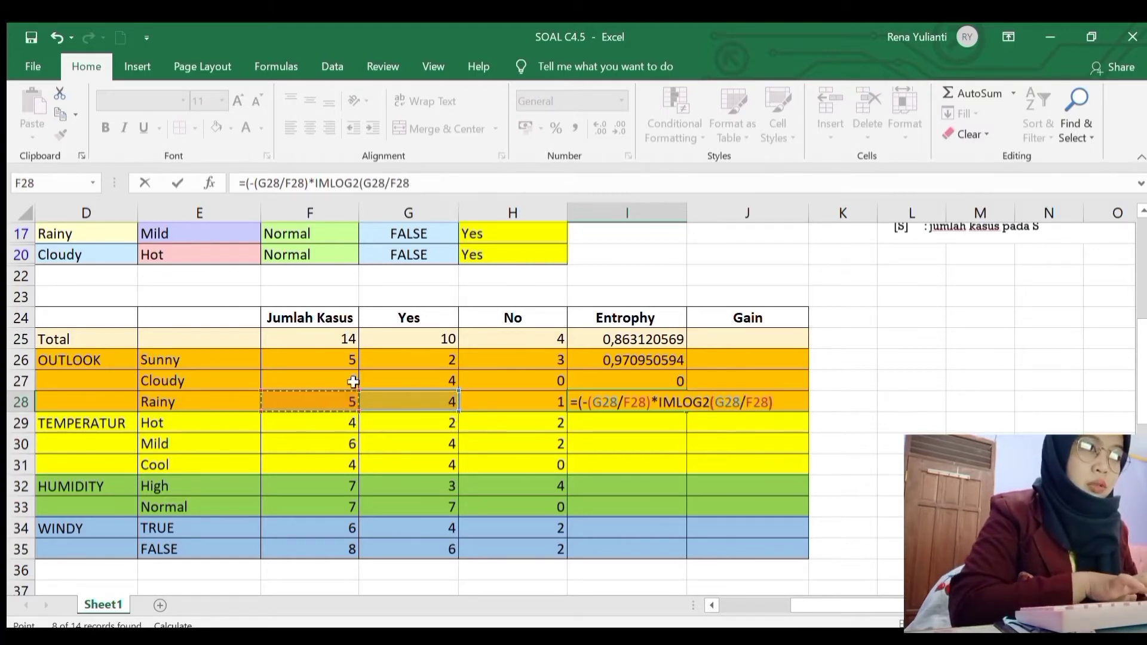
Step: Add the No term's negated ratio +(-(H28/F28) to the Rainy row's Entrophy formula
type("+(")
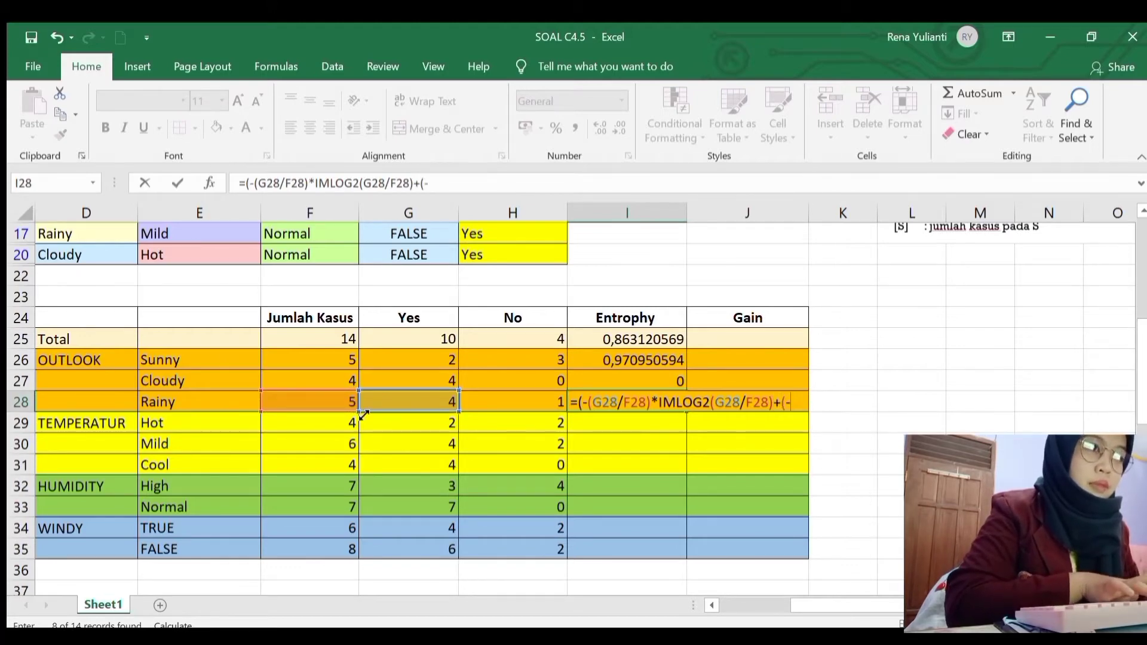
type("-(")
left_click(497, 402)
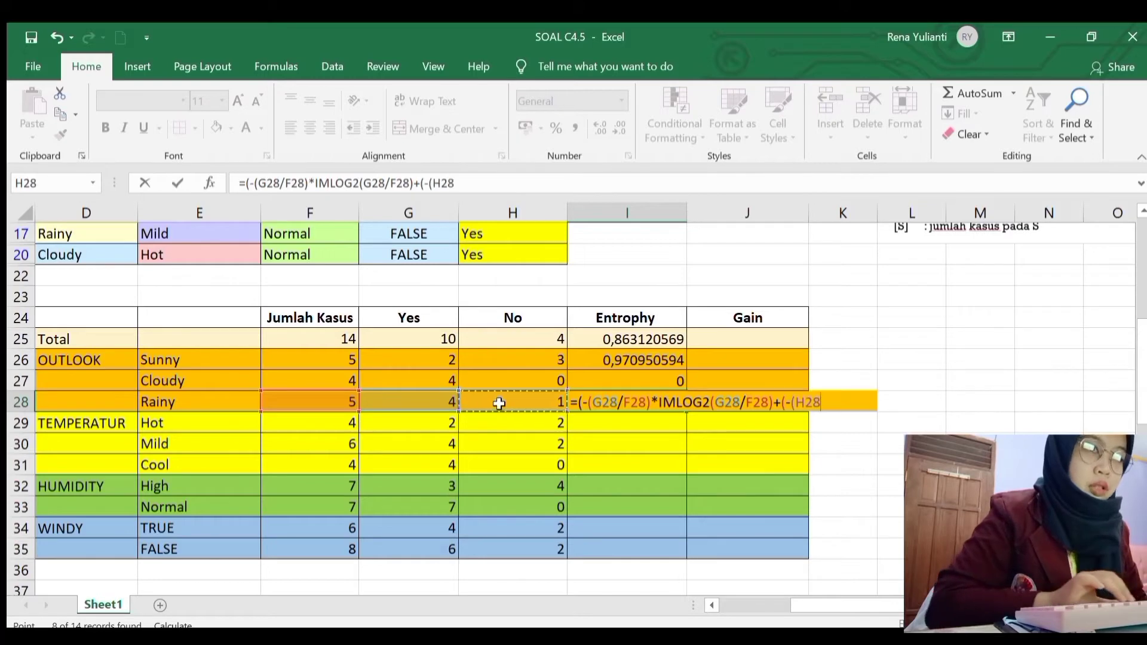
type("/")
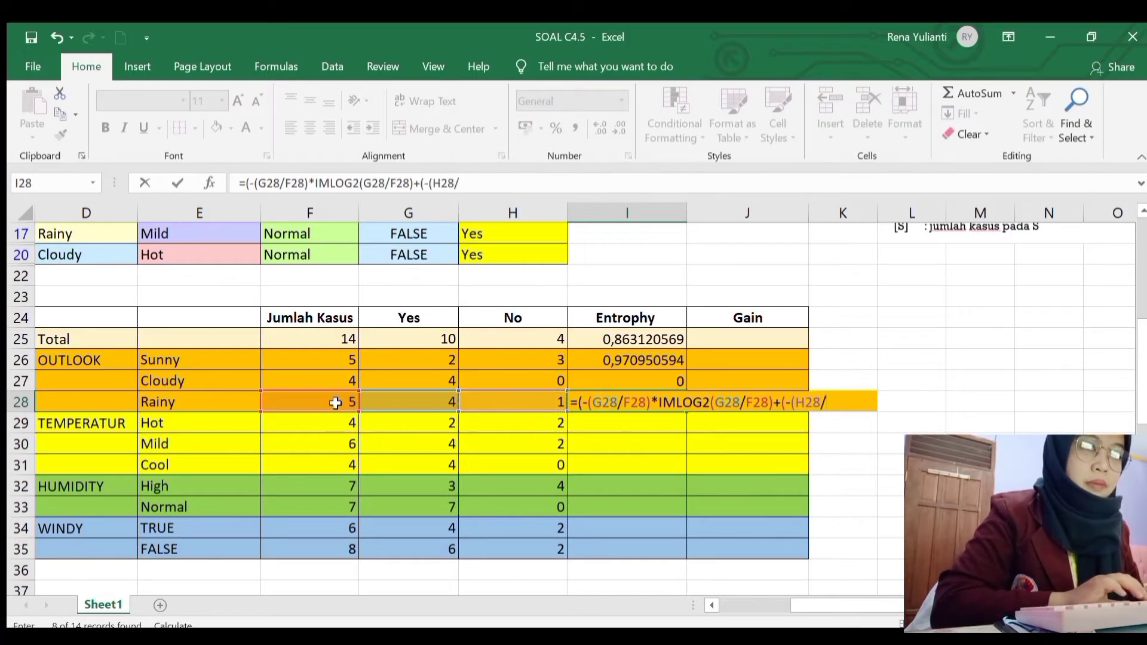
left_click(338, 397)
type(")")
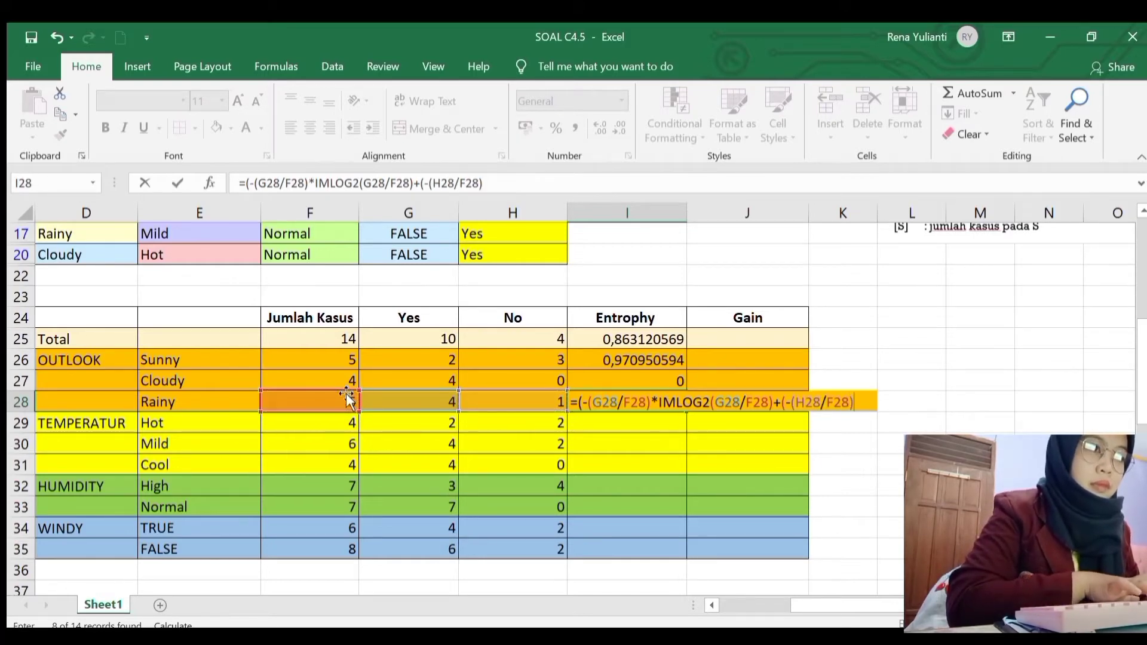
Step: Multiply the No ratio in I28 by IMLOG2 of H28/F28 and close the Rainy formula with ))
type("*l")
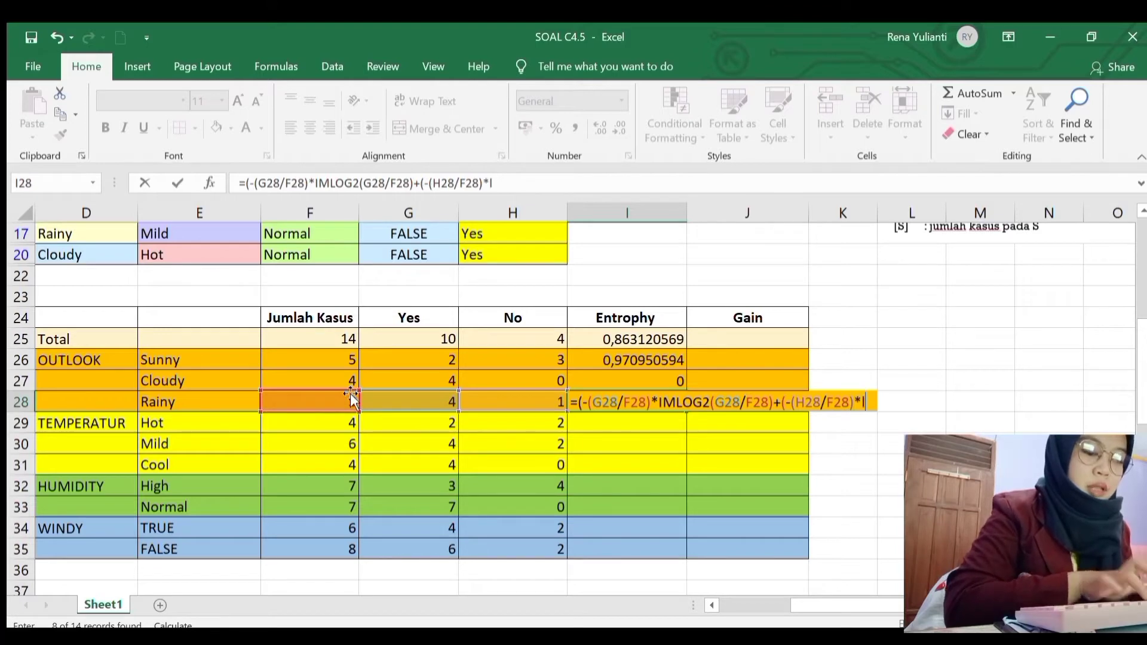
type("og")
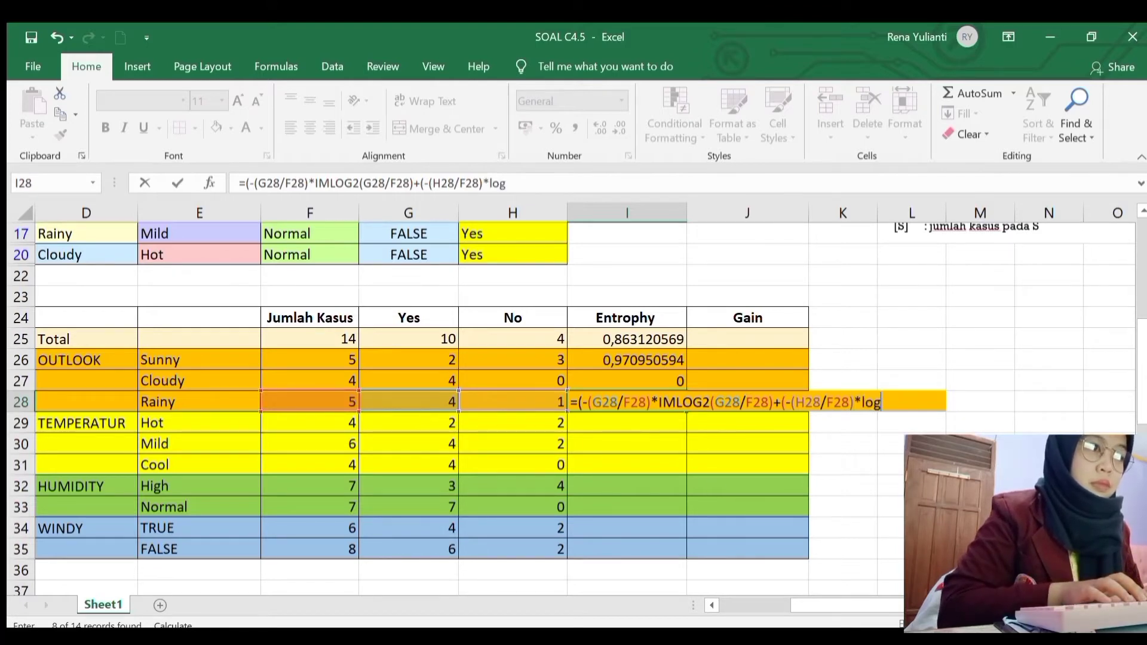
key("Tab")
left_click(547, 395)
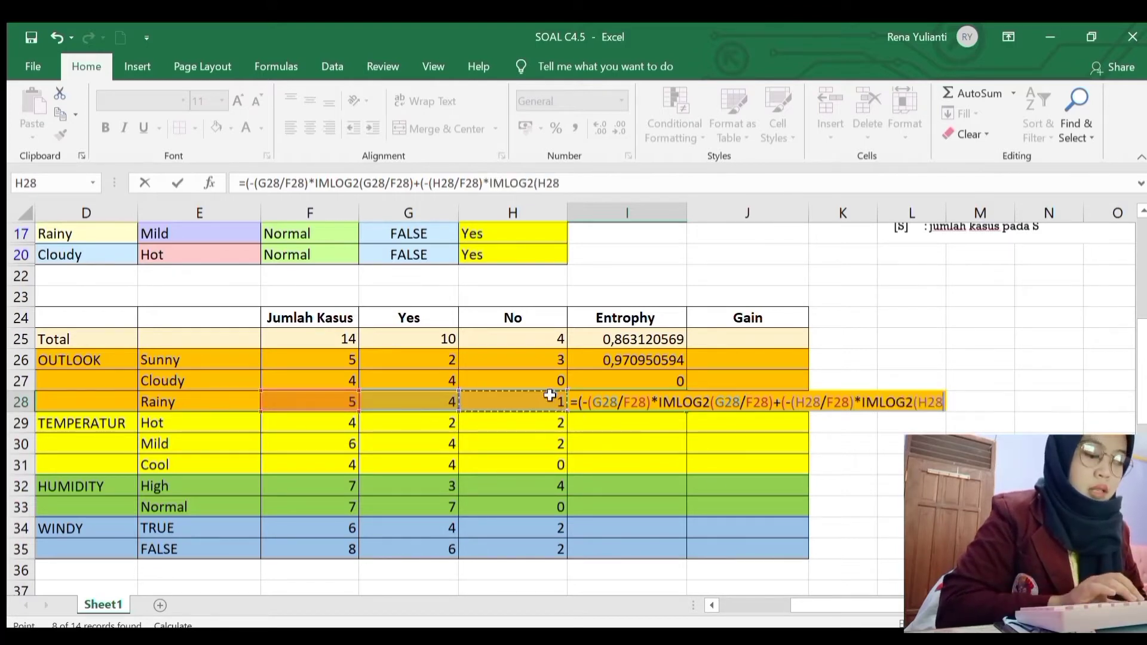
type("/")
left_click(331, 400)
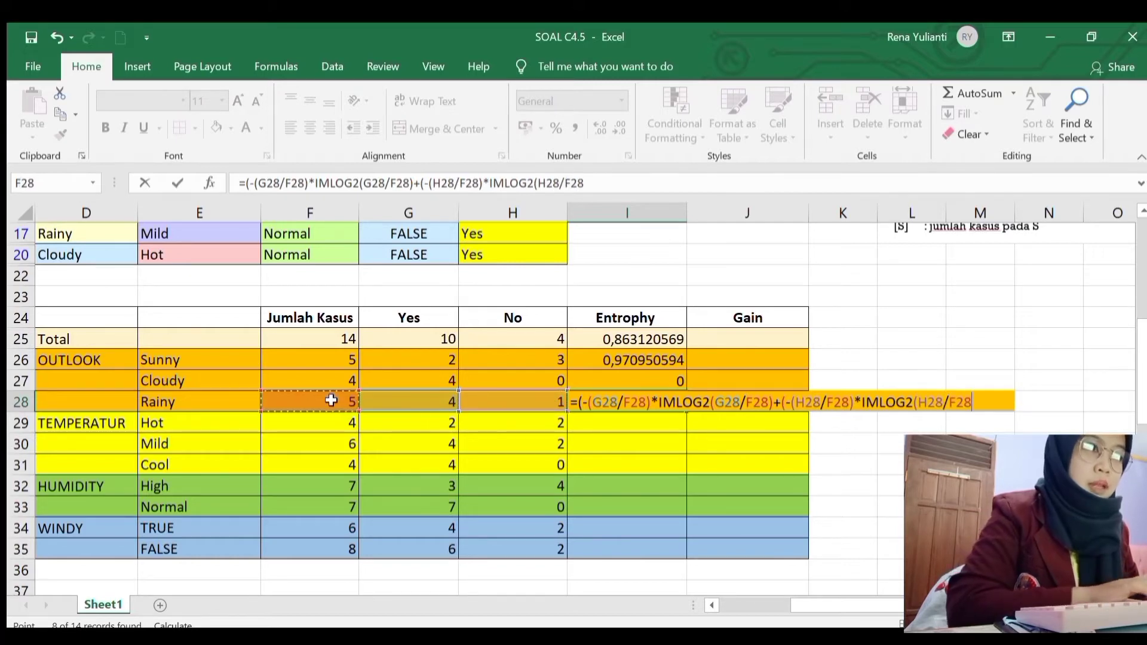
type("))")
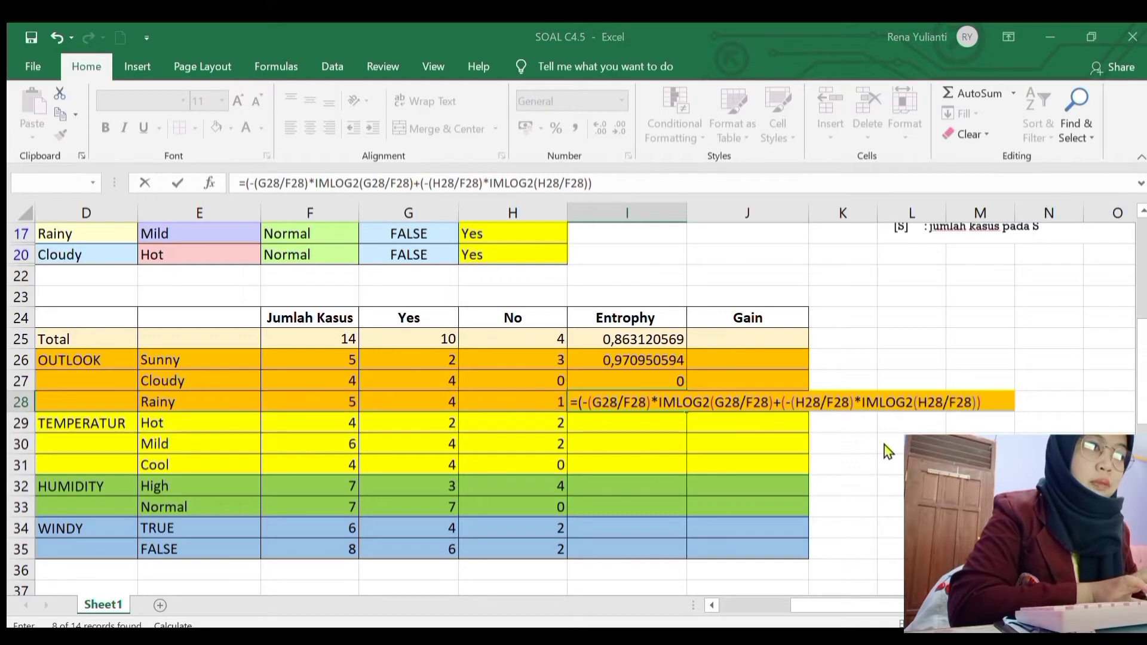
Step: Commit the Rainy formula and begin the Hot row's Entrophy formula in I29 with the negated Yes ratio, =(-(G29/F29
key("Return")
type("=")
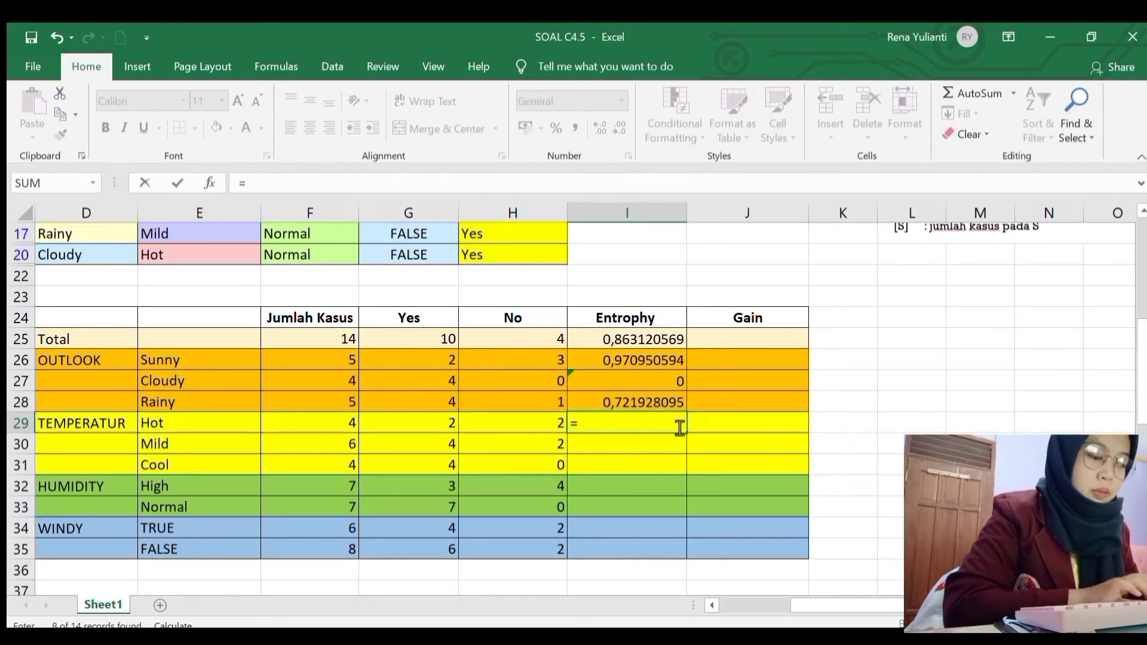
type("(-(")
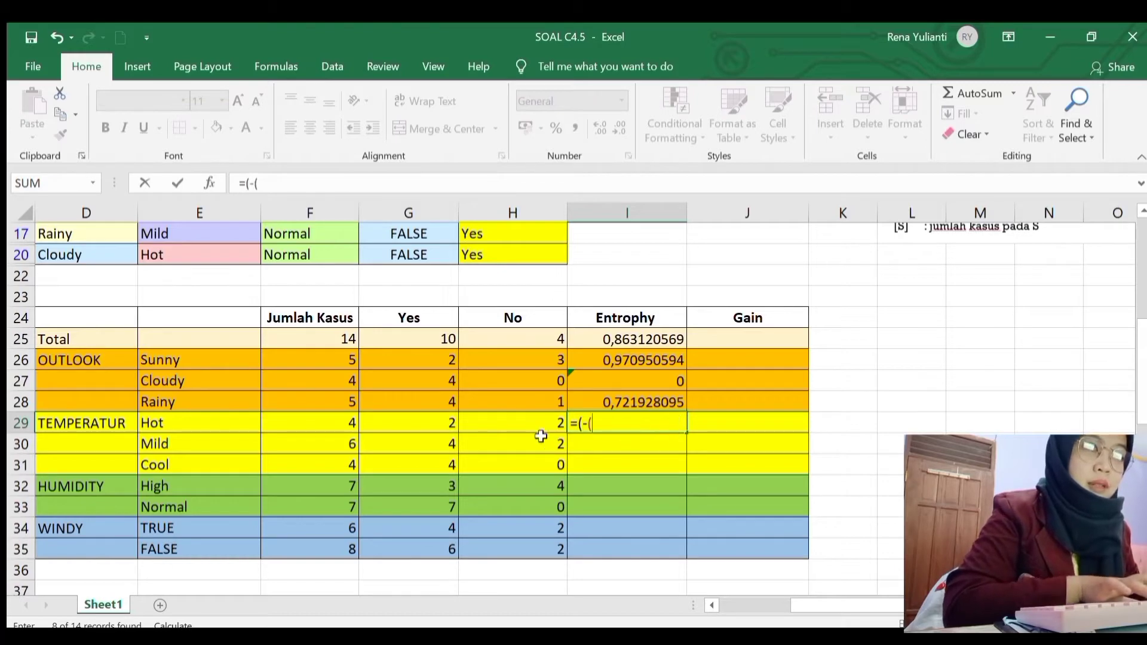
left_click(454, 422)
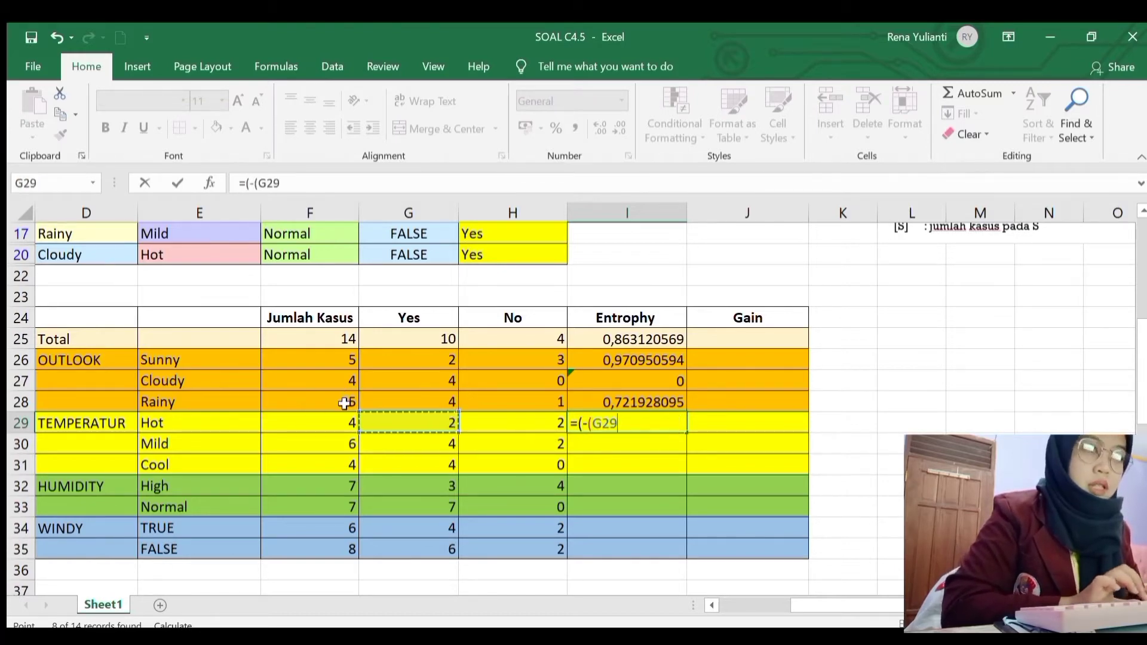
type("/")
left_click(308, 424)
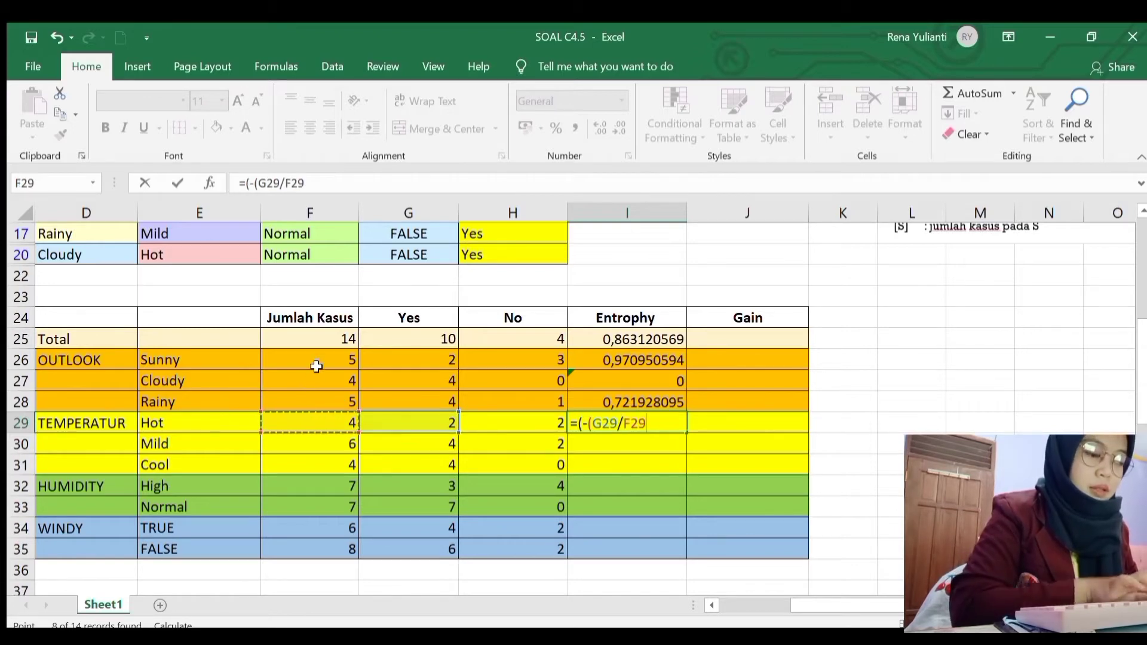
Step: Close the Yes ratio in I29 and multiply it by the IMLOG2 function of G29/F29
type(")*liog")
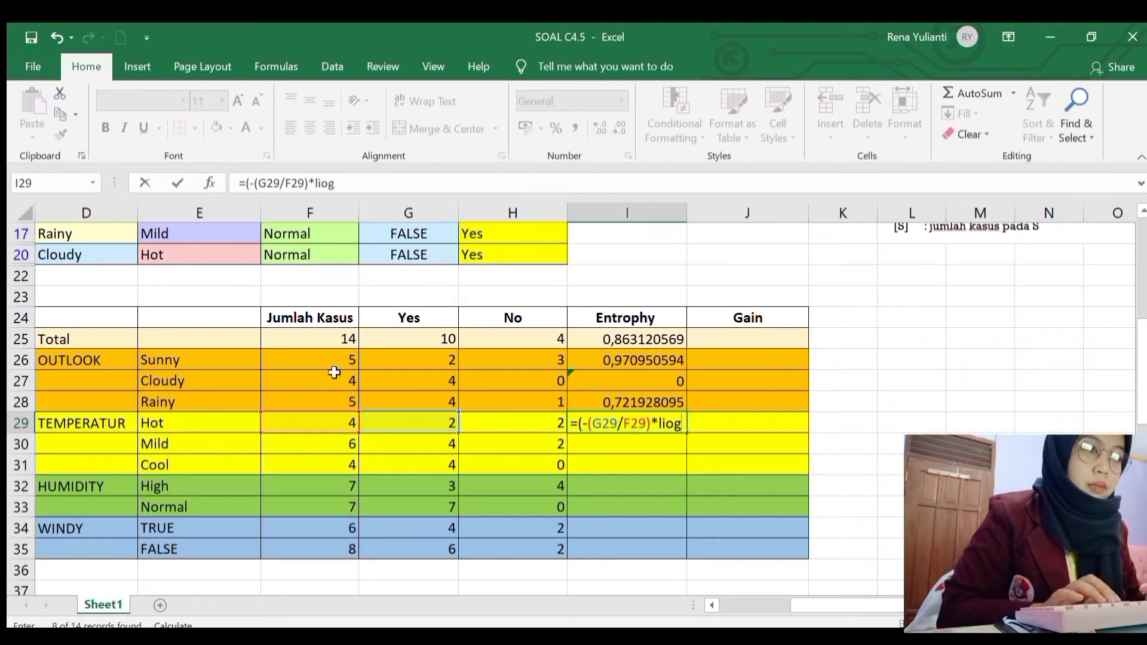
key("BackSpace")
key("BackSpace")
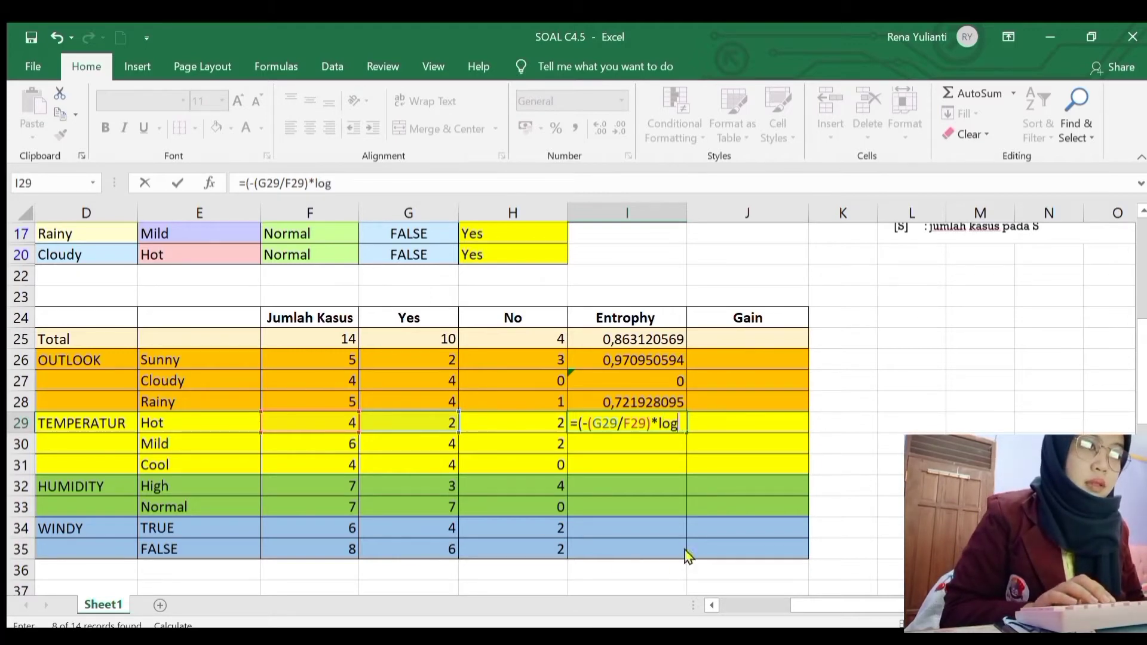
key("Tab")
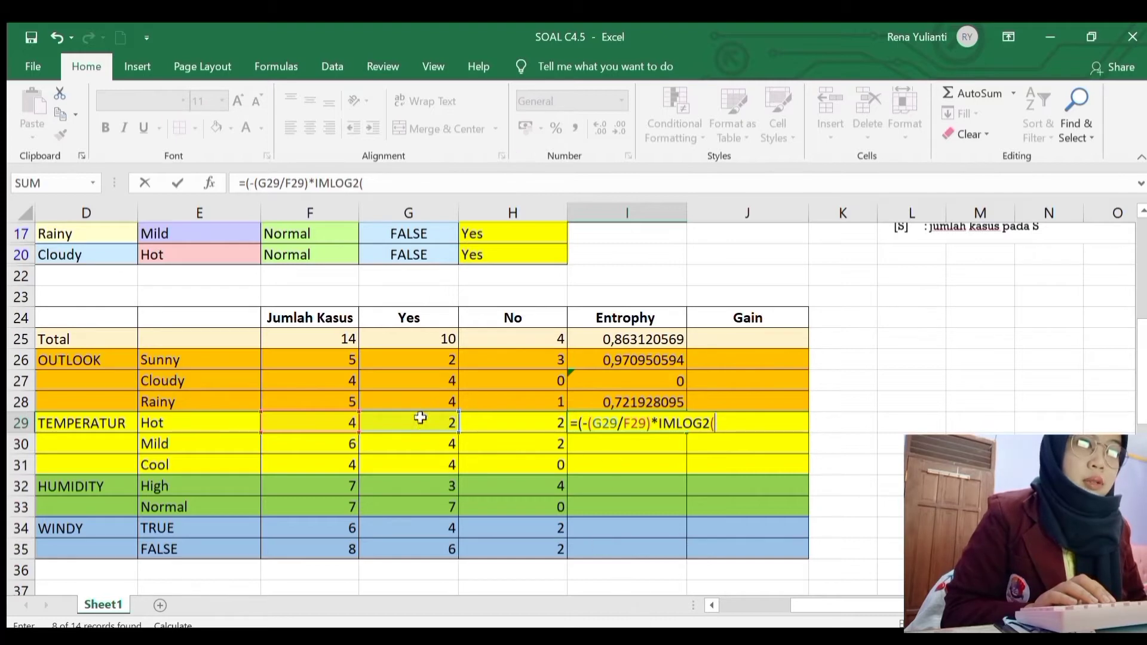
left_click(426, 425)
type("/")
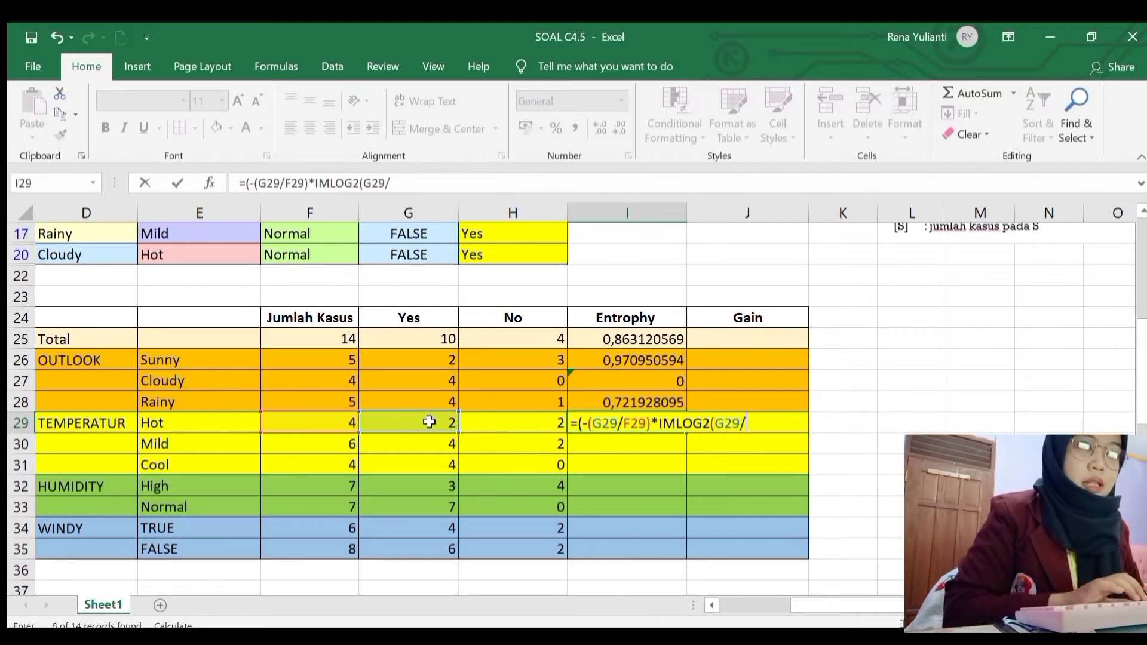
left_click(343, 421)
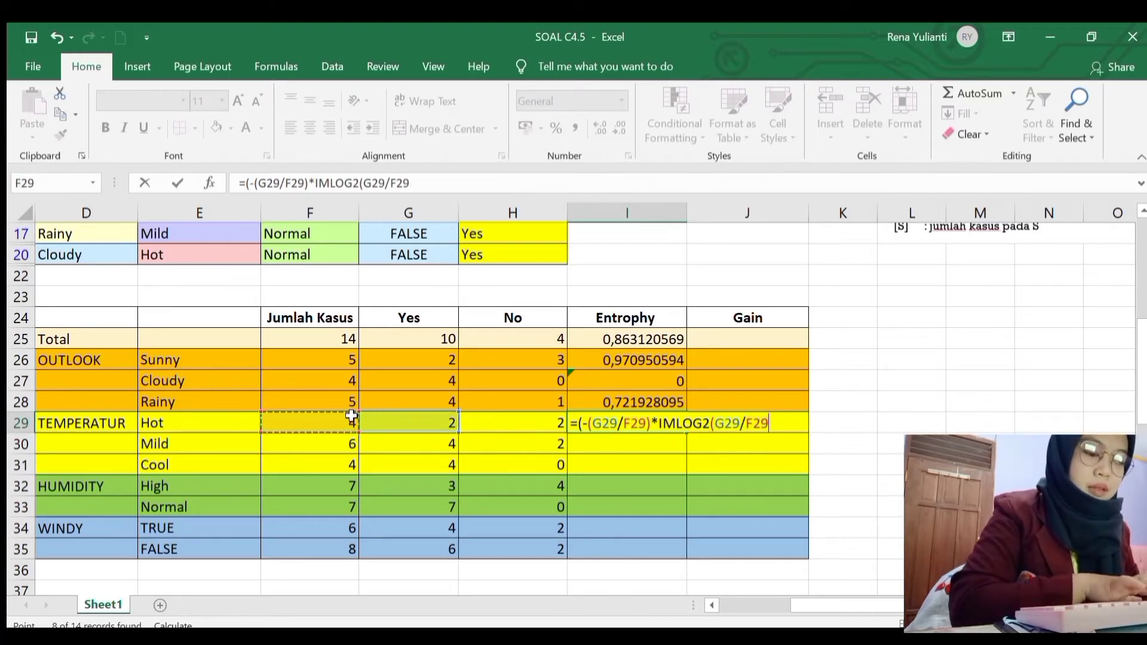
Step: Close the Yes term's IMLOG2 argument and add the Hot row's negated No ratio, +(-(H29/F29)
type(")+(")
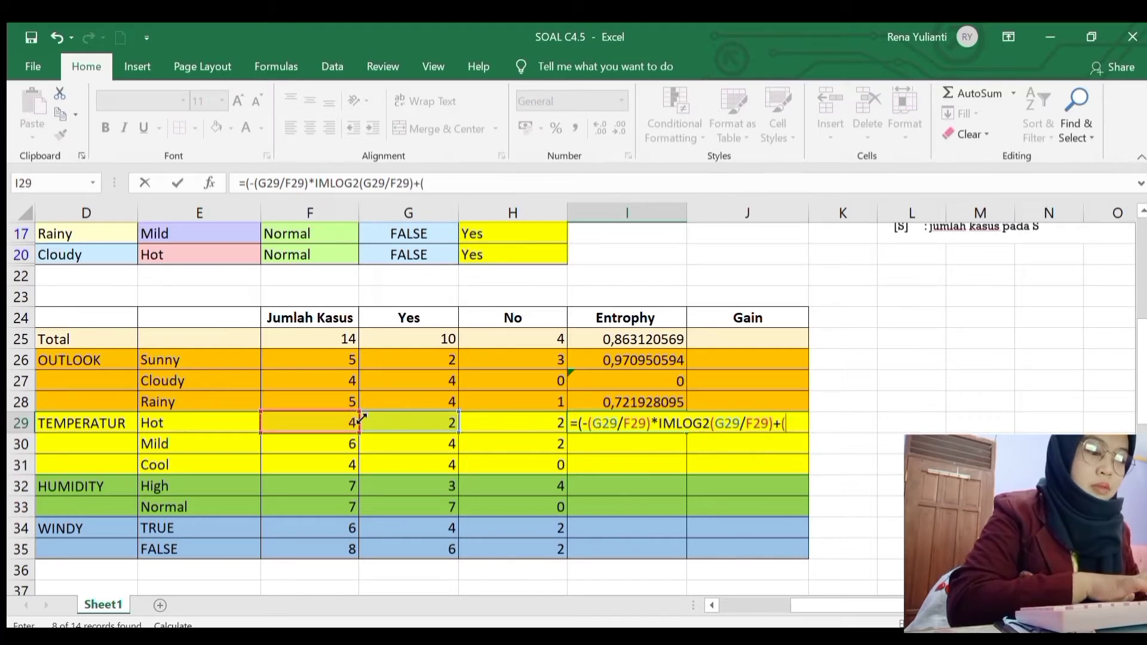
type("-(")
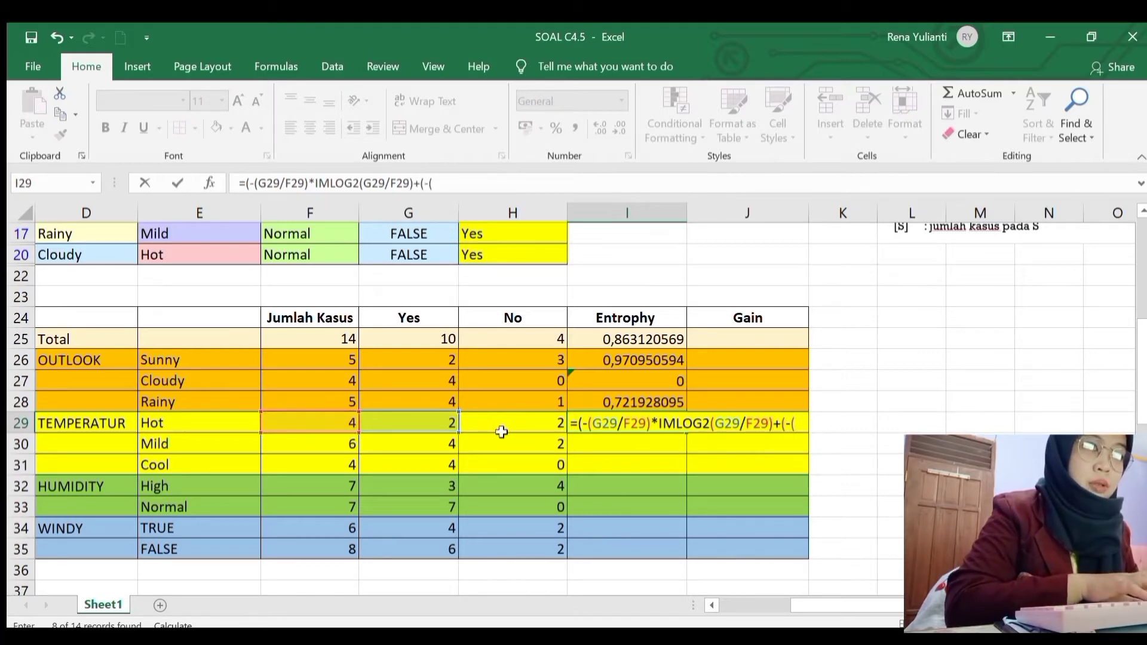
left_click(512, 423)
type("/")
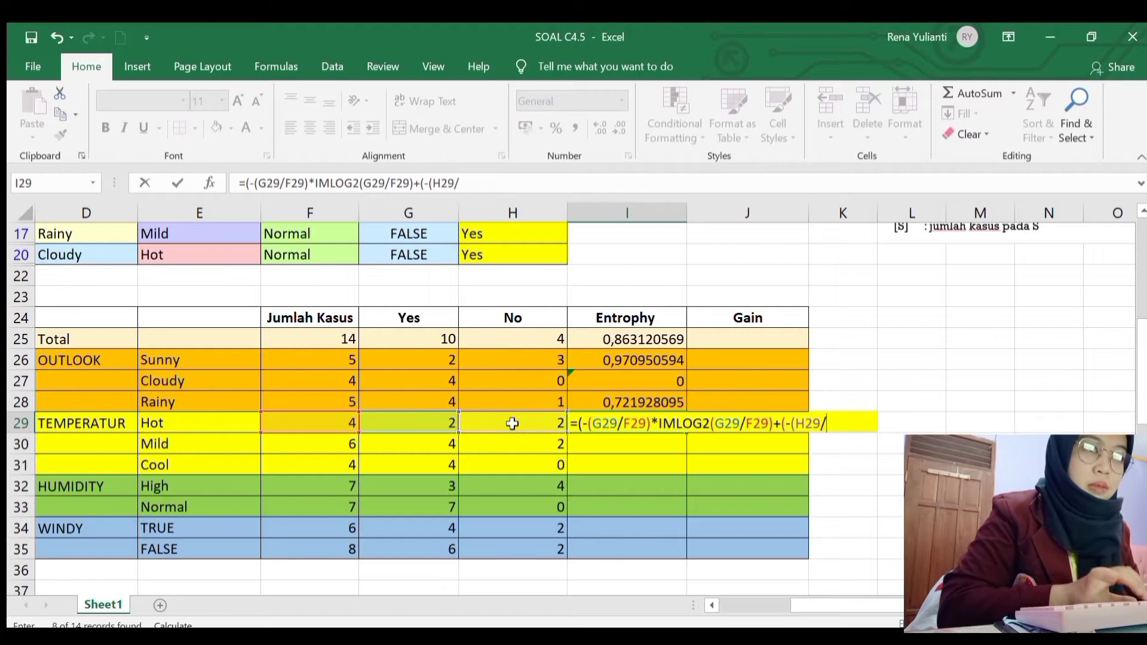
left_click(345, 418)
type(")")
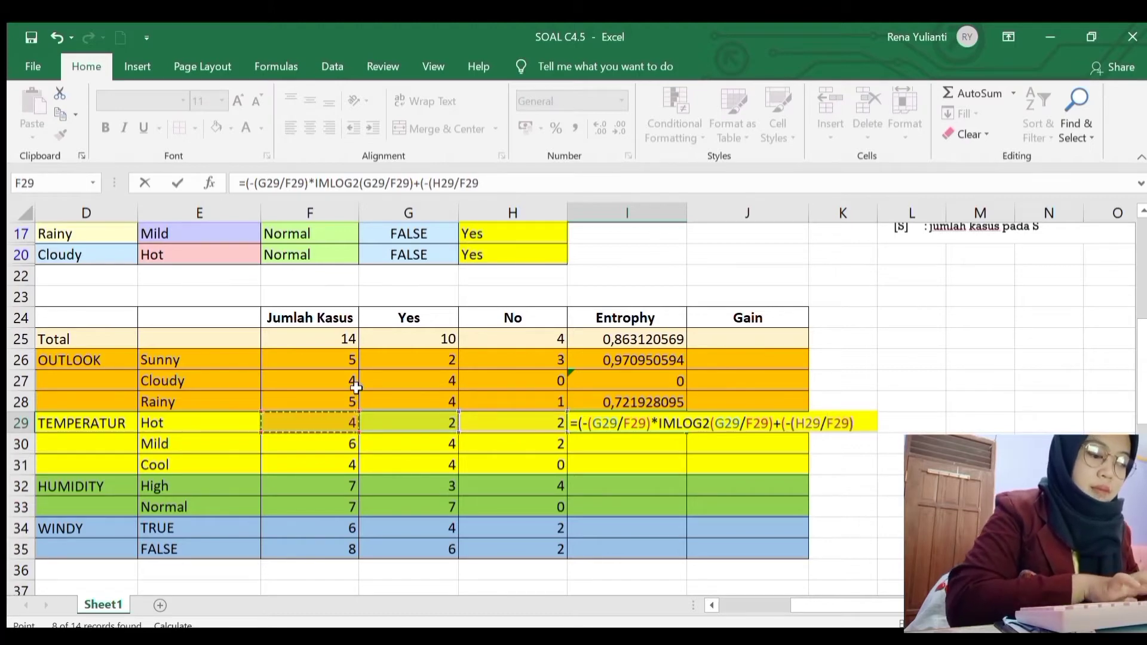
Step: Multiply the No ratio in I29 by IMLOG2 of H29/F29, close with )) and commit the Hot formula
type("*lo")
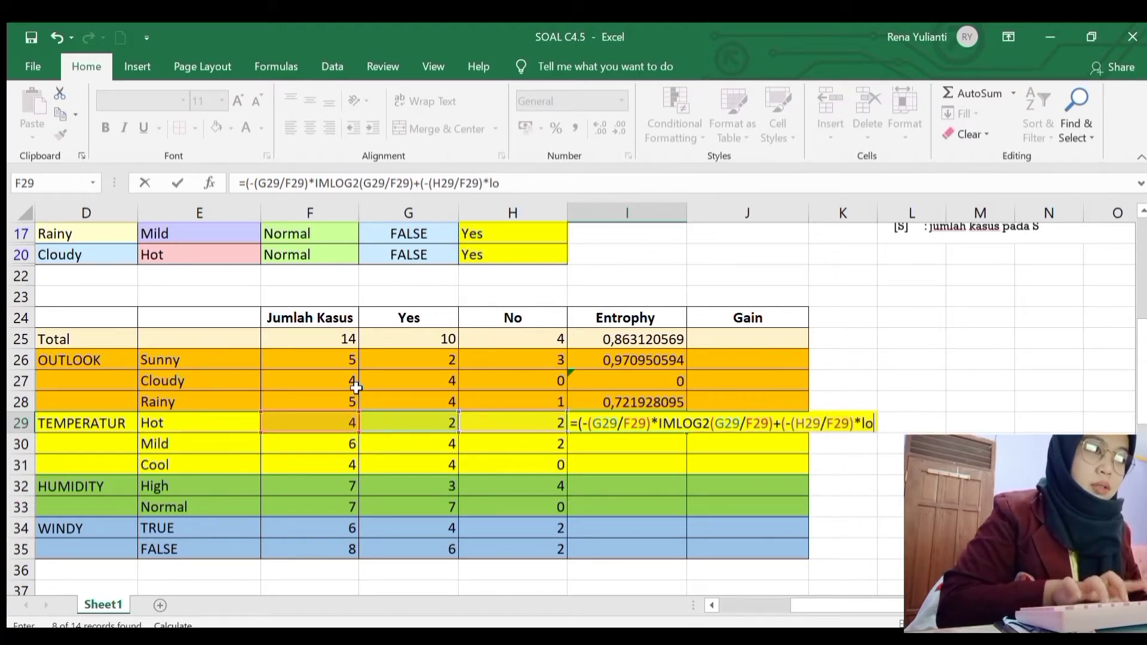
type("g")
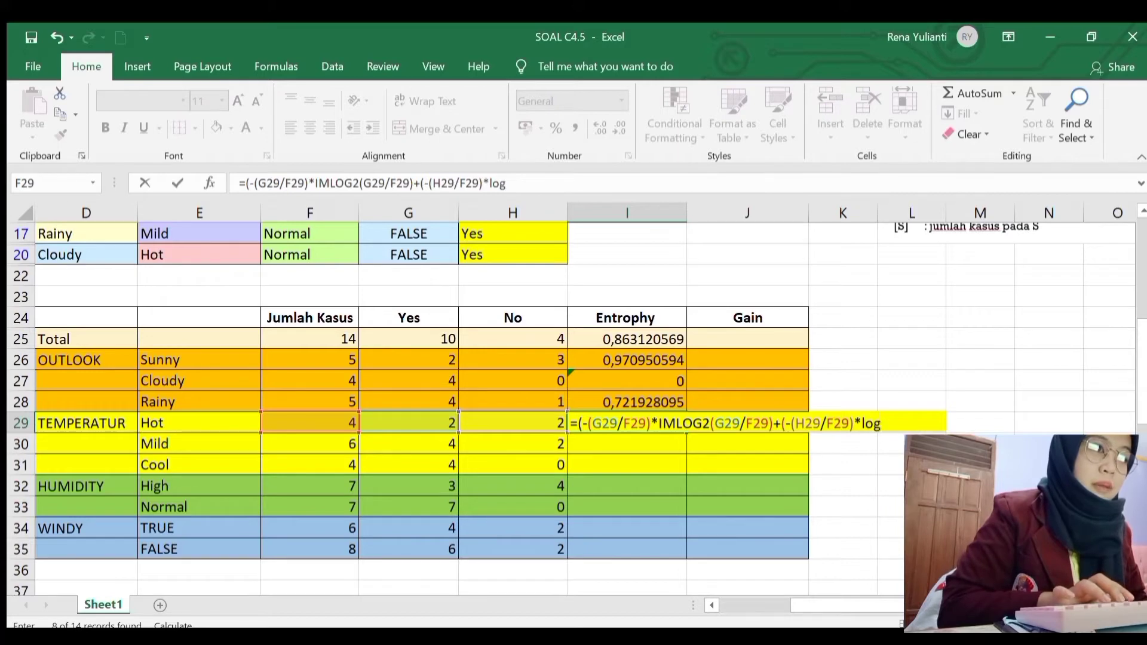
key("Tab")
left_click(537, 422)
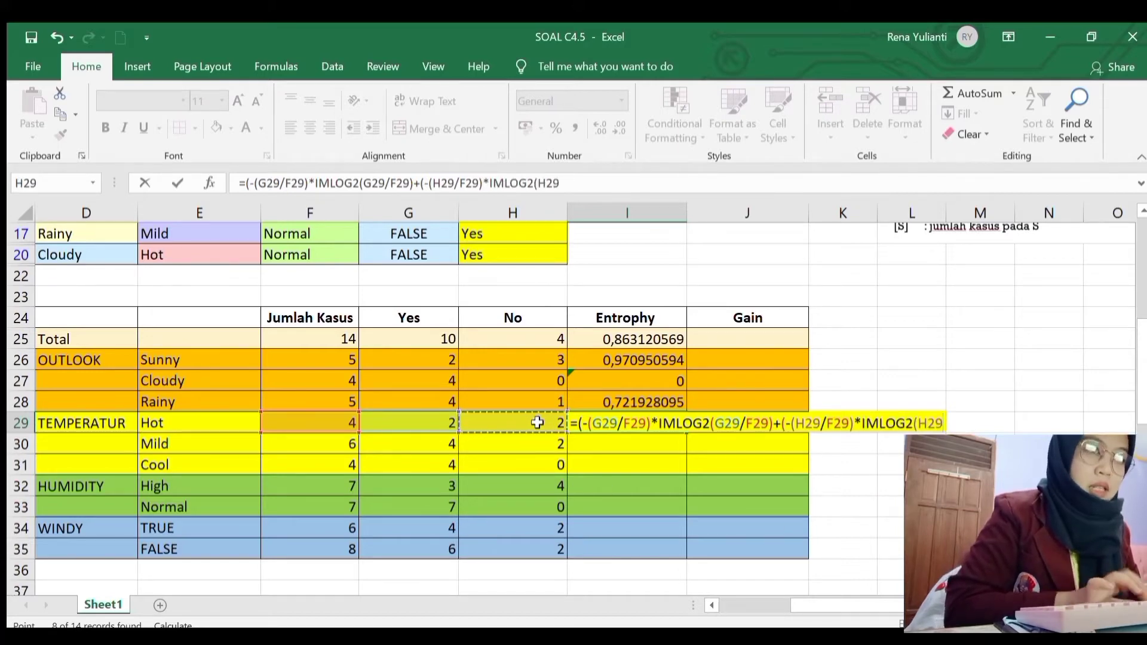
type("/")
left_click(340, 425)
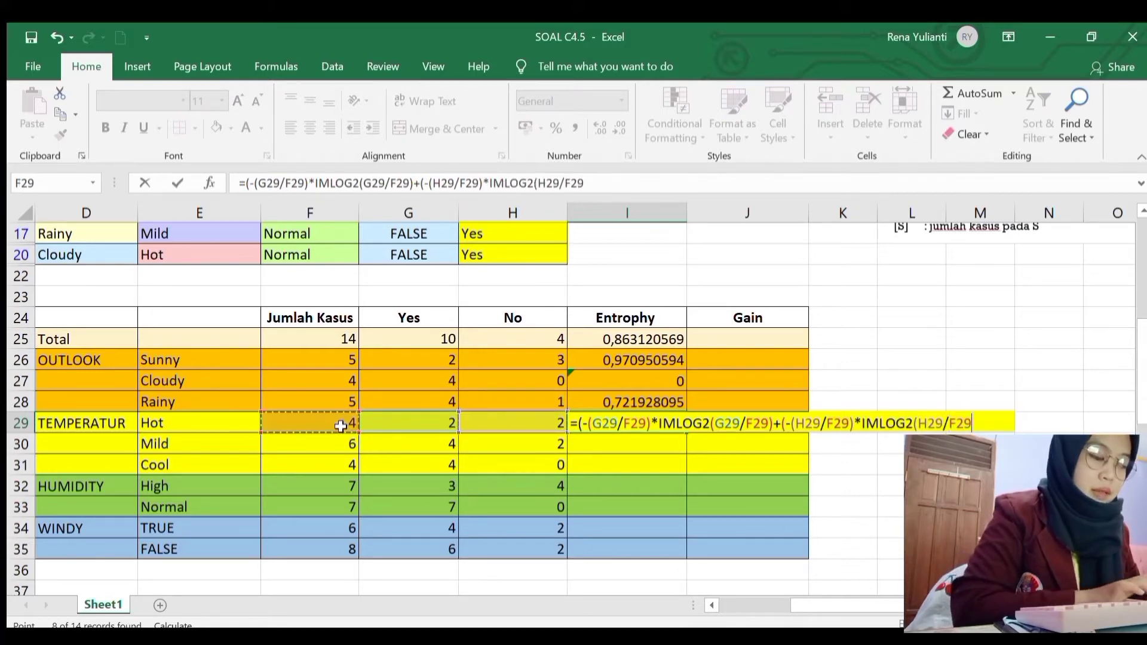
type("))")
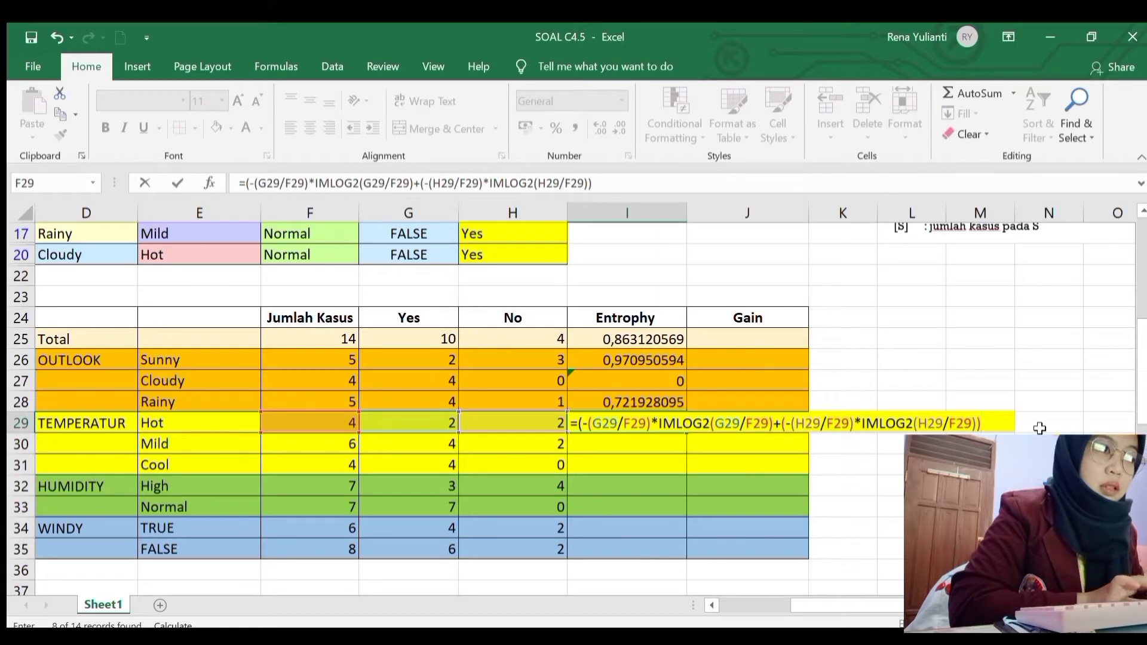
key("Return")
Step: Begin the Mild row's Entrophy formula in I30 with the negated Yes ratio, =(-(G30/F30)
type("=")
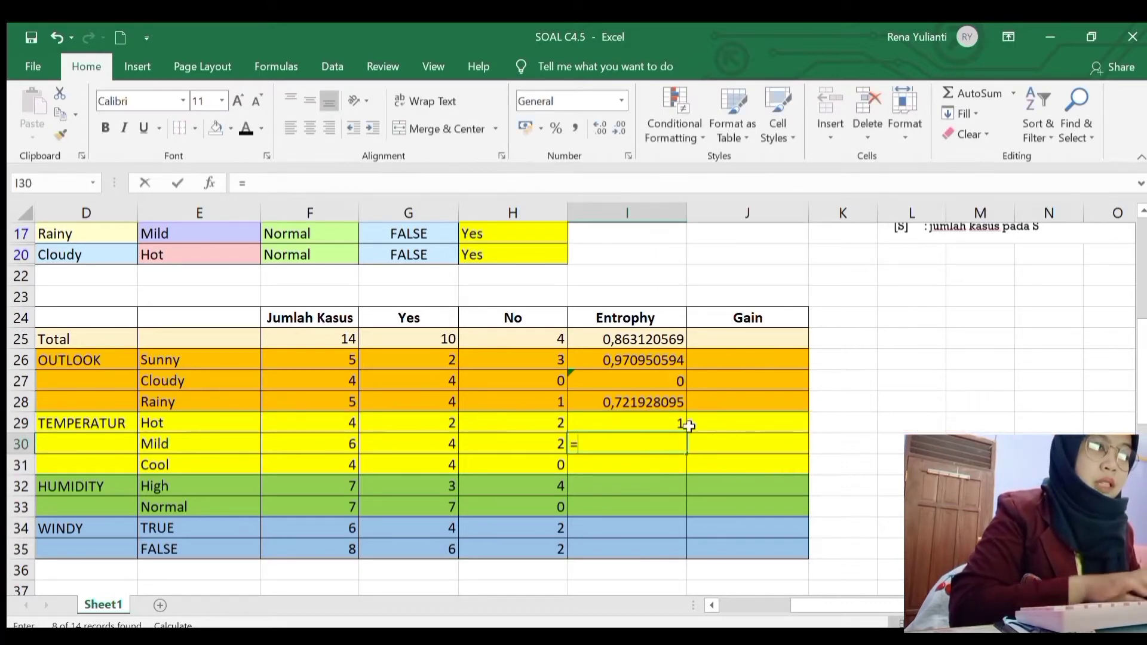
left_click(448, 445)
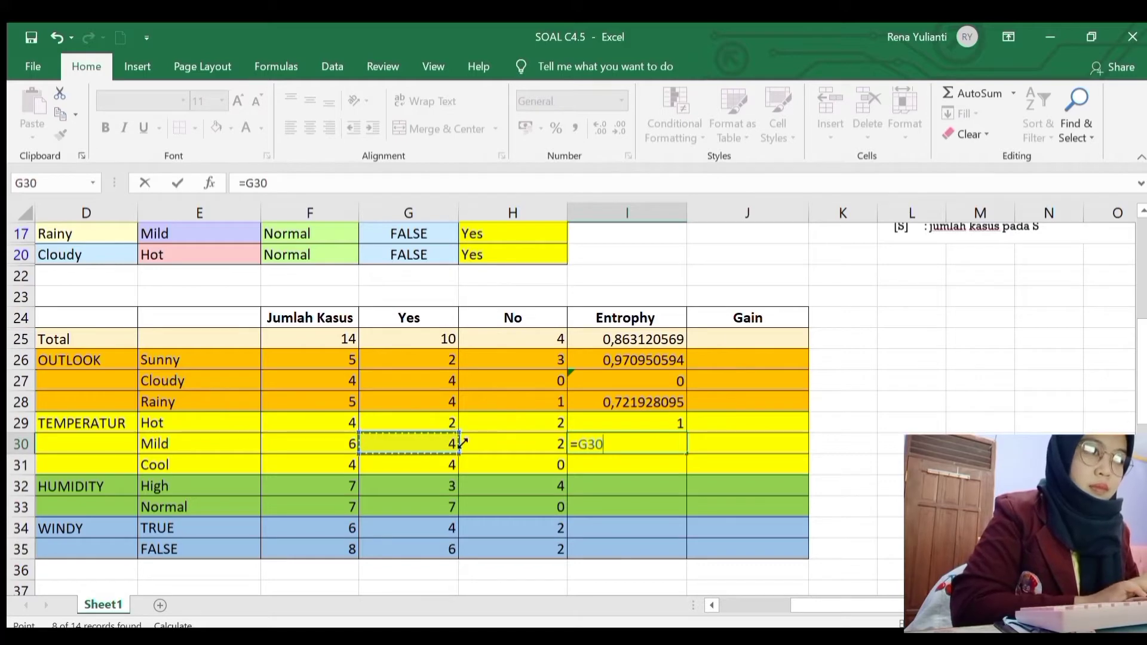
key("BackSpace")
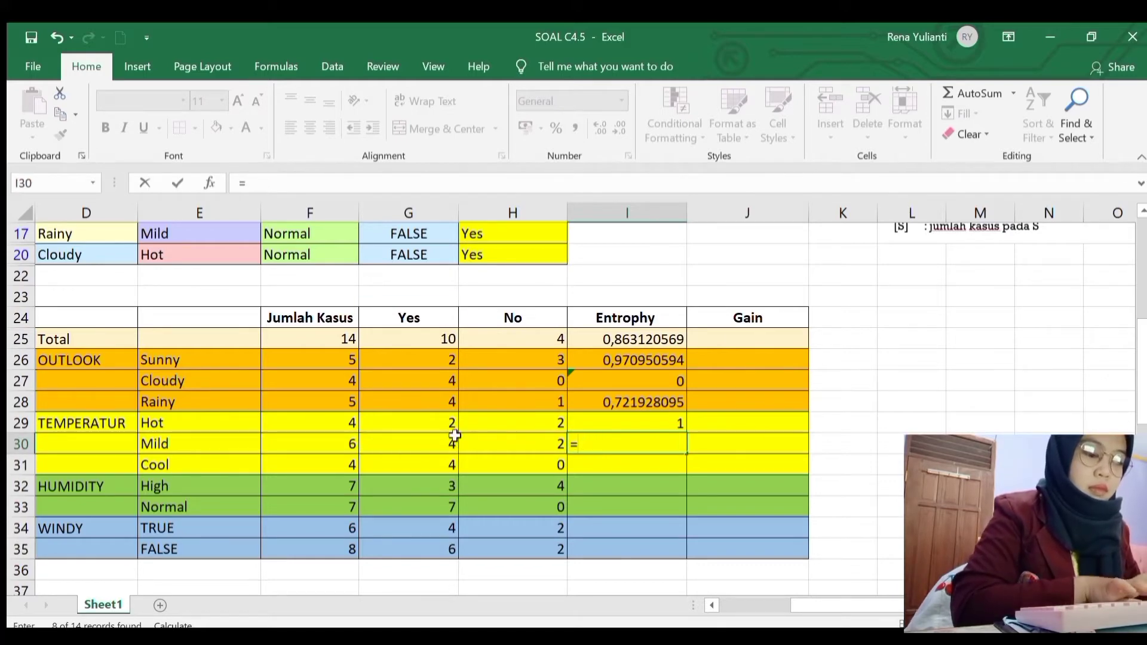
type("(-(")
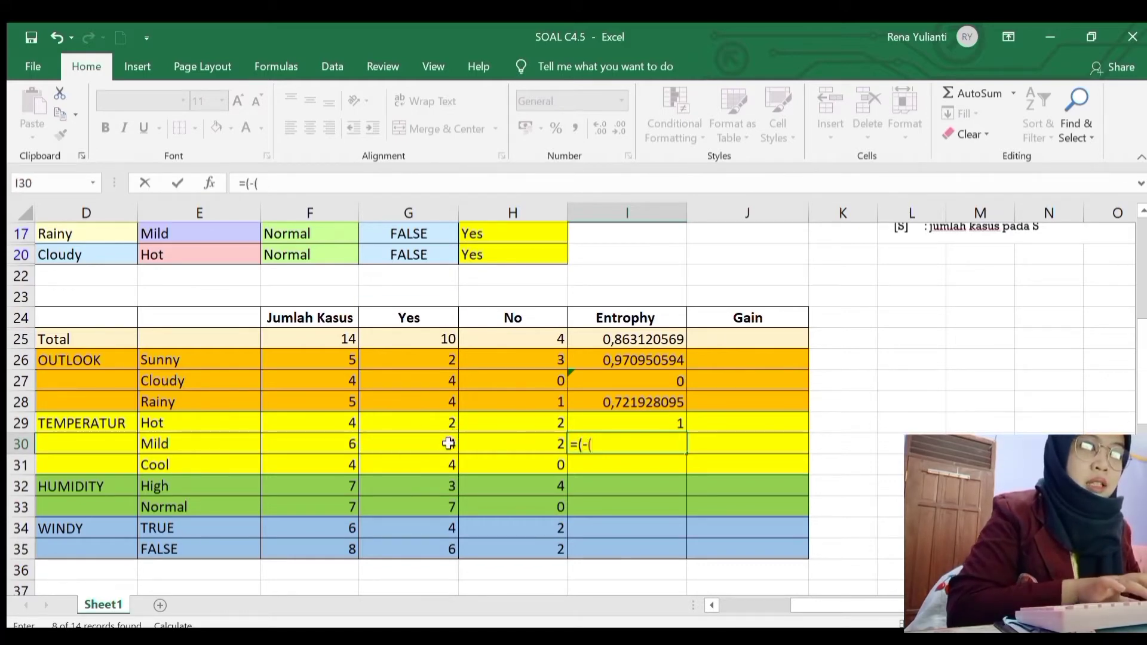
left_click(447, 444)
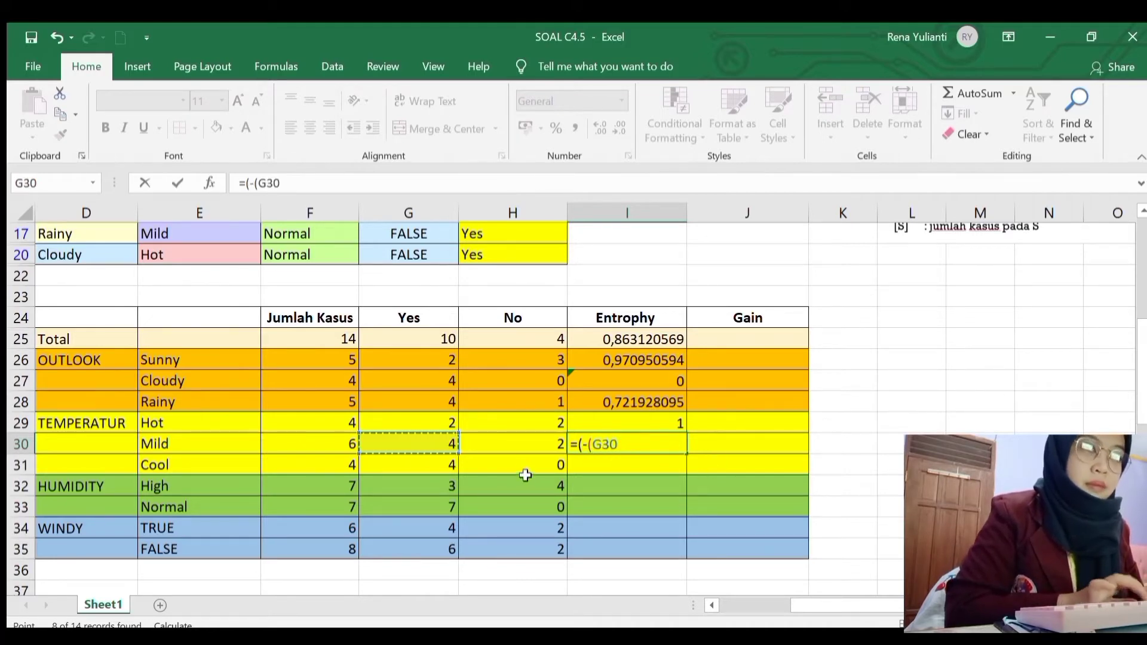
type("/")
left_click(333, 447)
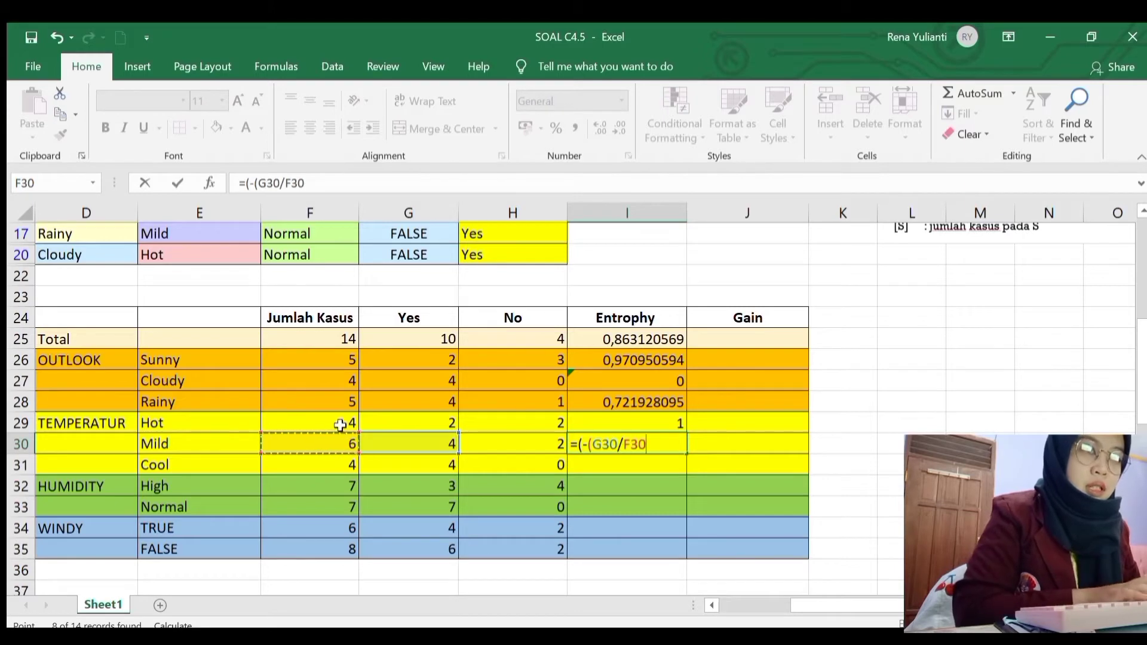
type(")")
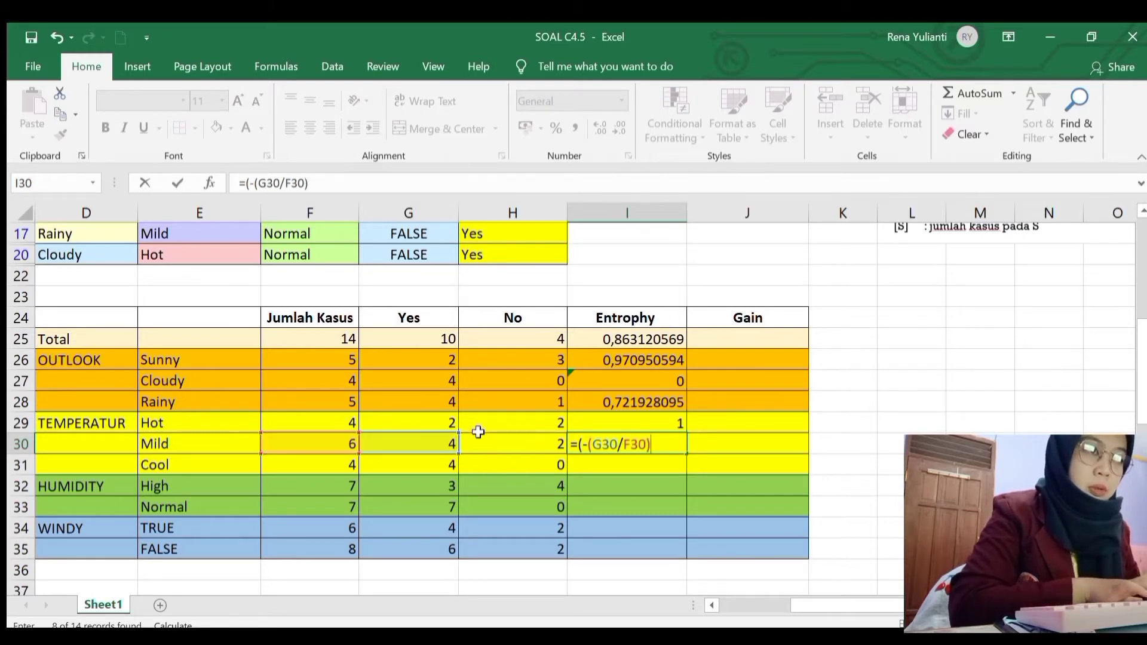
Step: Multiply the Yes ratio in I30 by the IMLOG2 function with the argument G30/F30
type("*log")
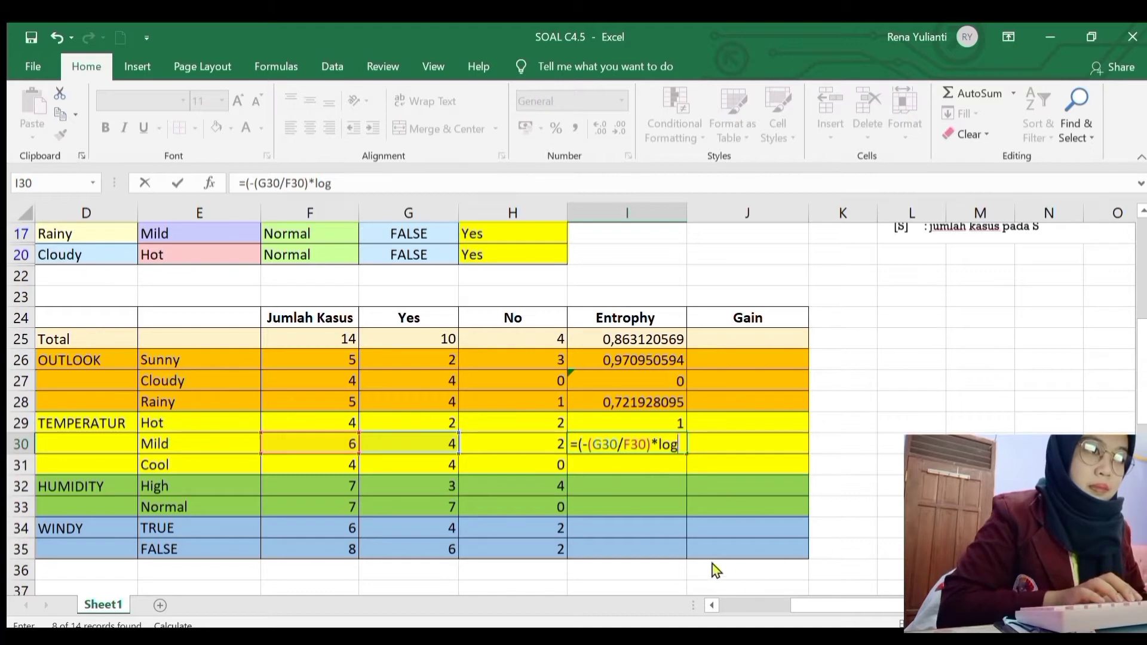
type("2")
key("Tab")
left_click(520, 448)
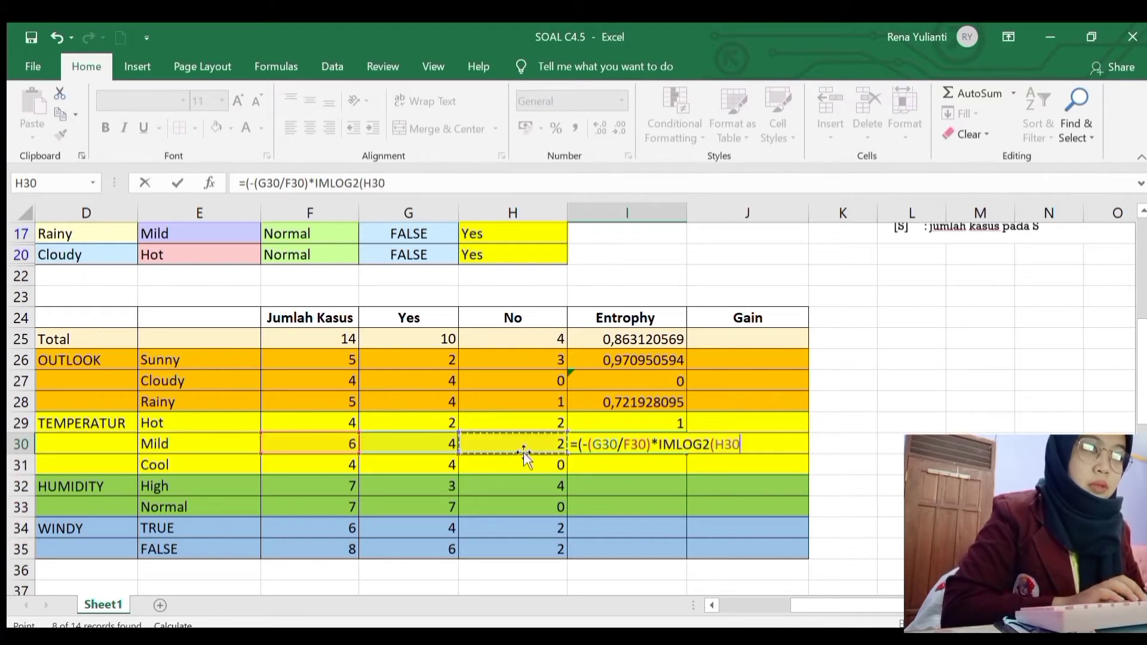
left_click(425, 442)
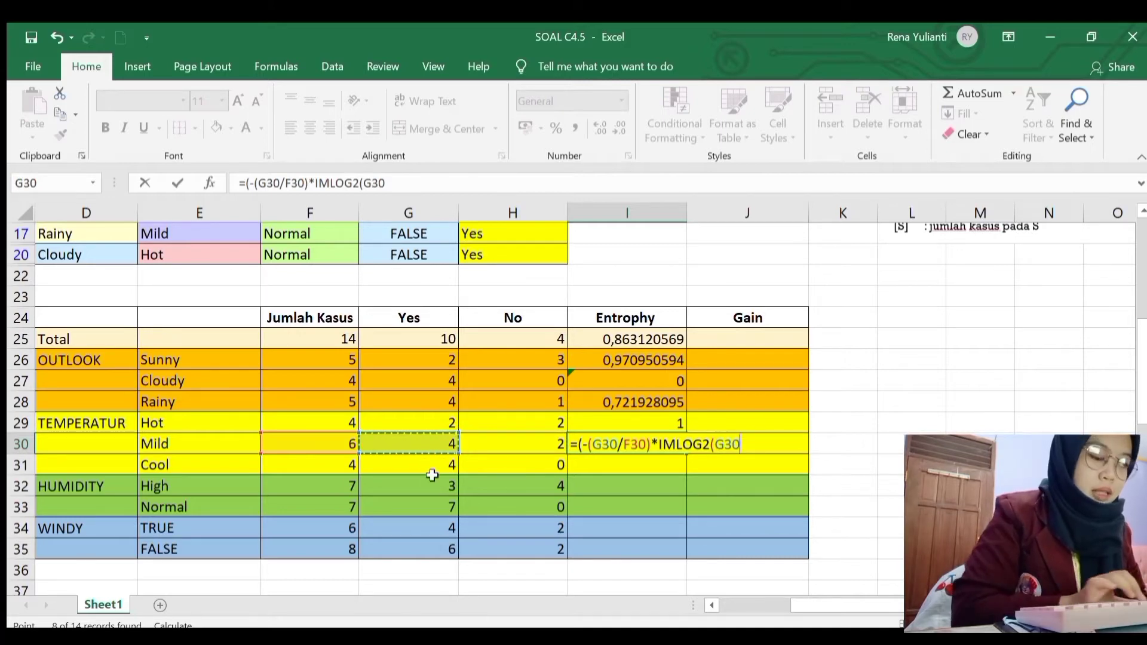
type("/")
left_click(330, 443)
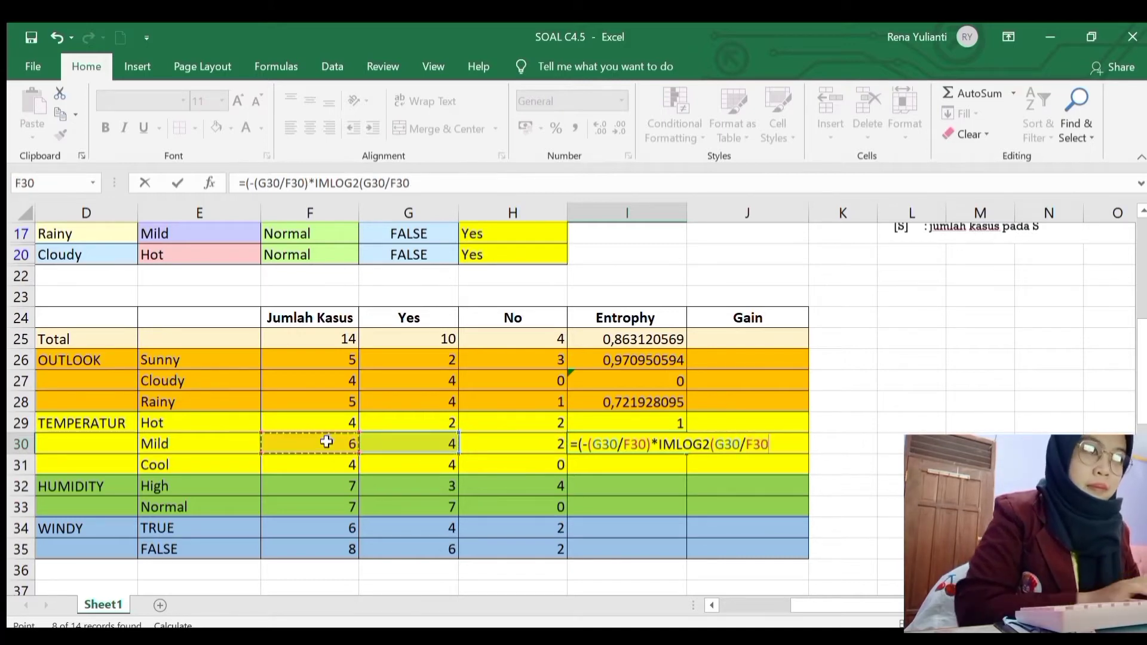
type(")")
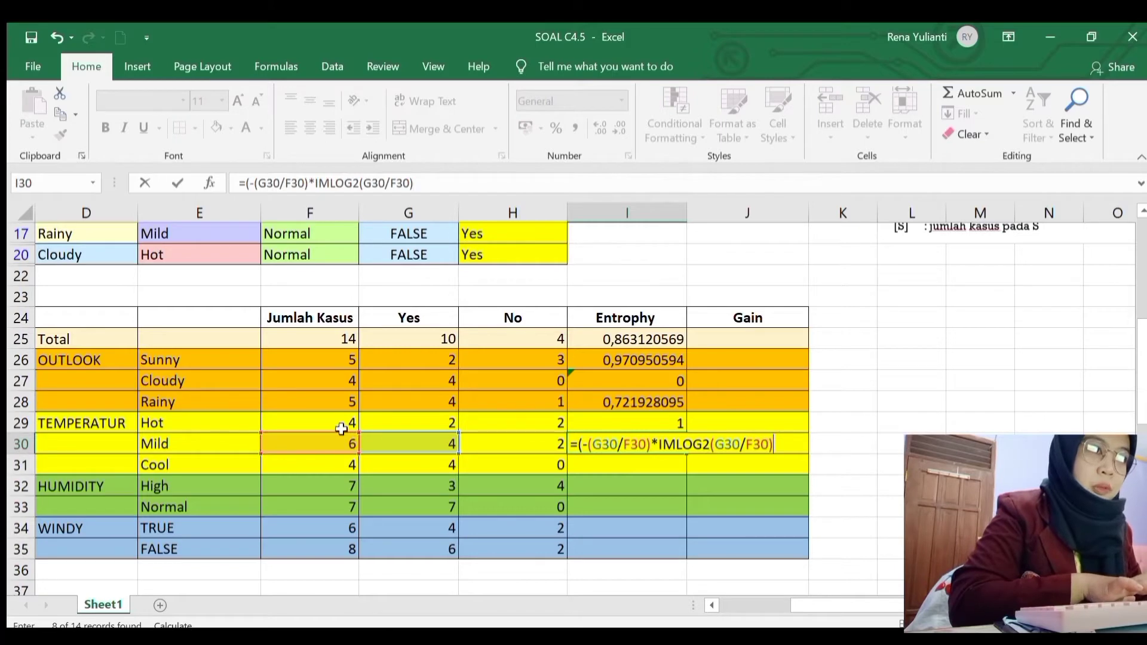
Step: Add the No term's negated ratio +(-(H30/F30) and a multiplication sign to the Mild row's Entrophy formula
type("+(-")
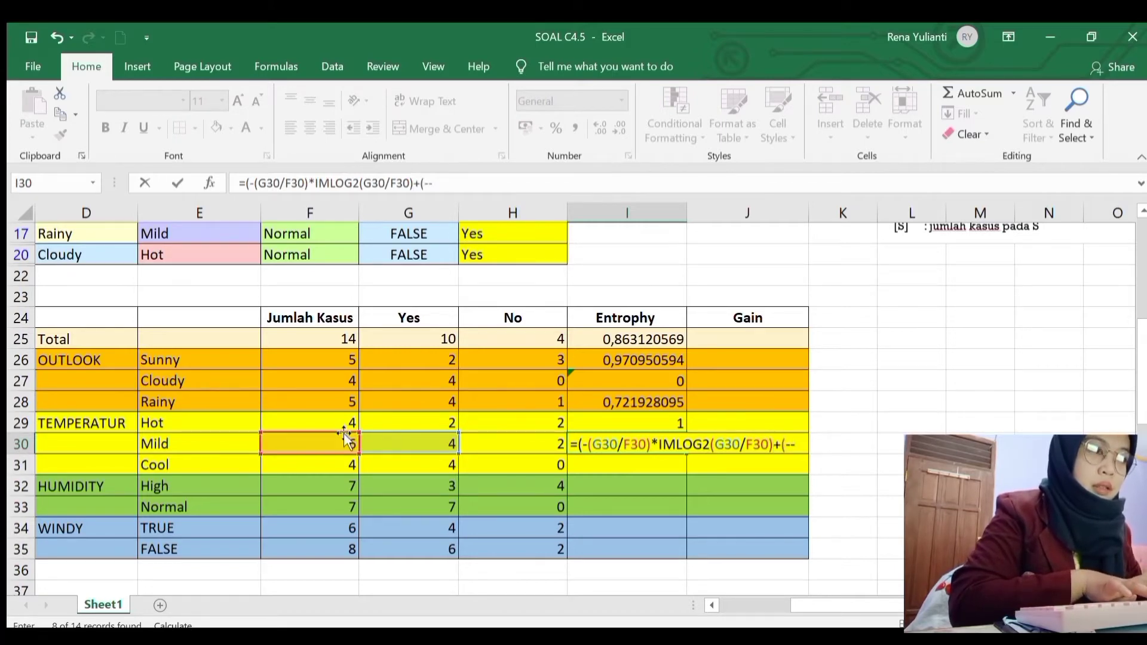
type("(")
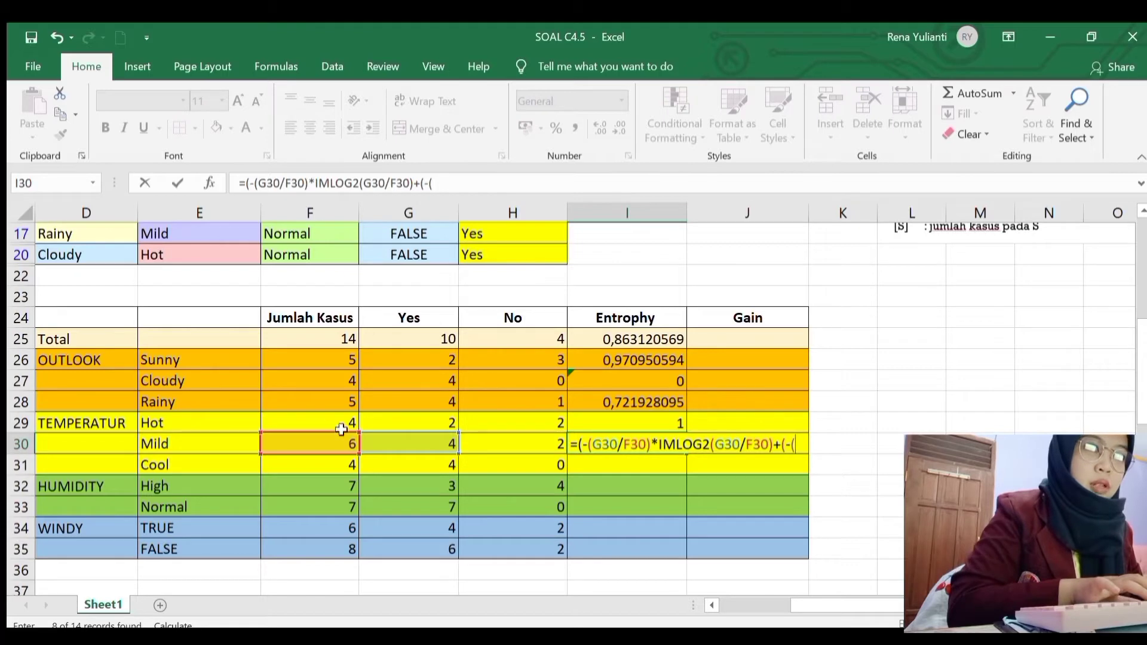
left_click(492, 445)
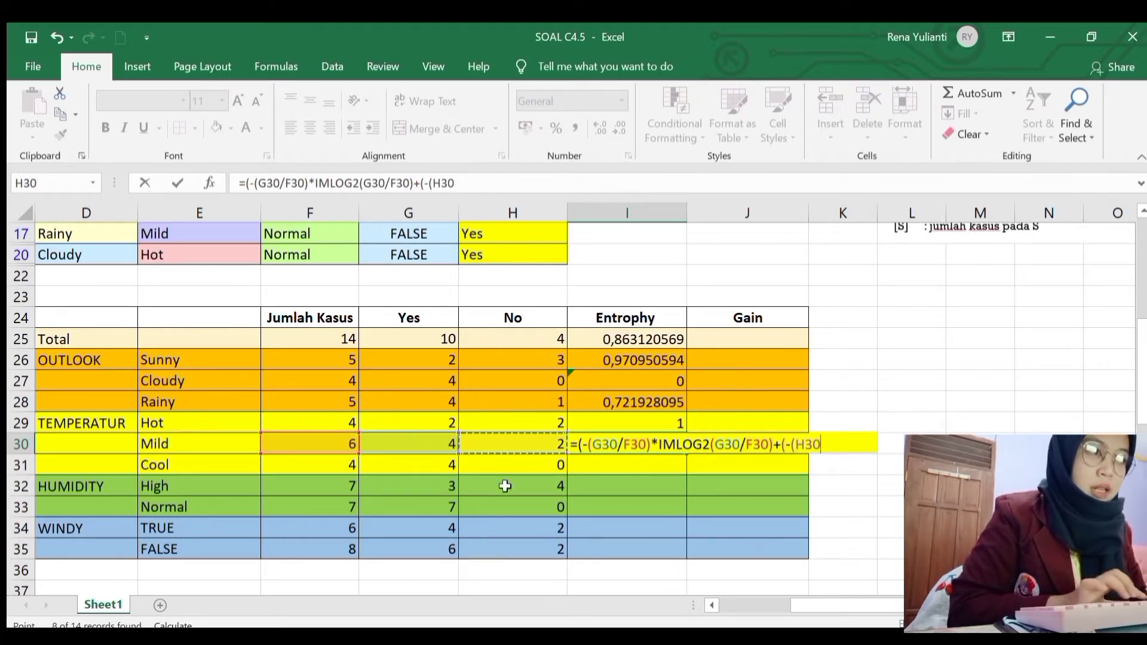
type("/")
left_click(335, 445)
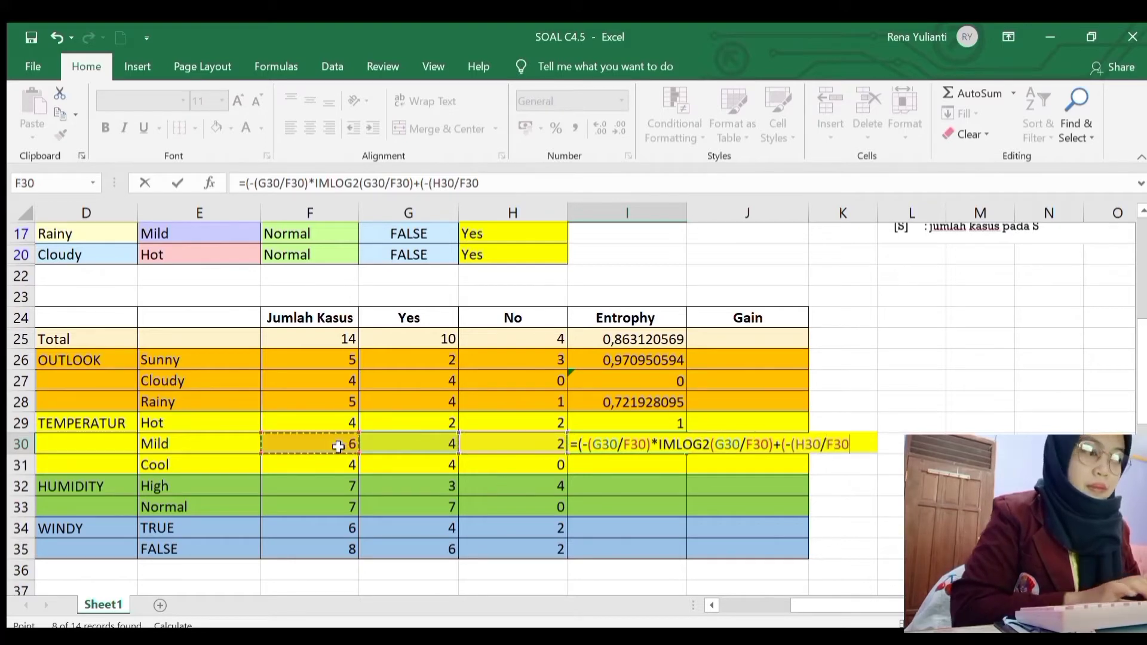
type(")*")
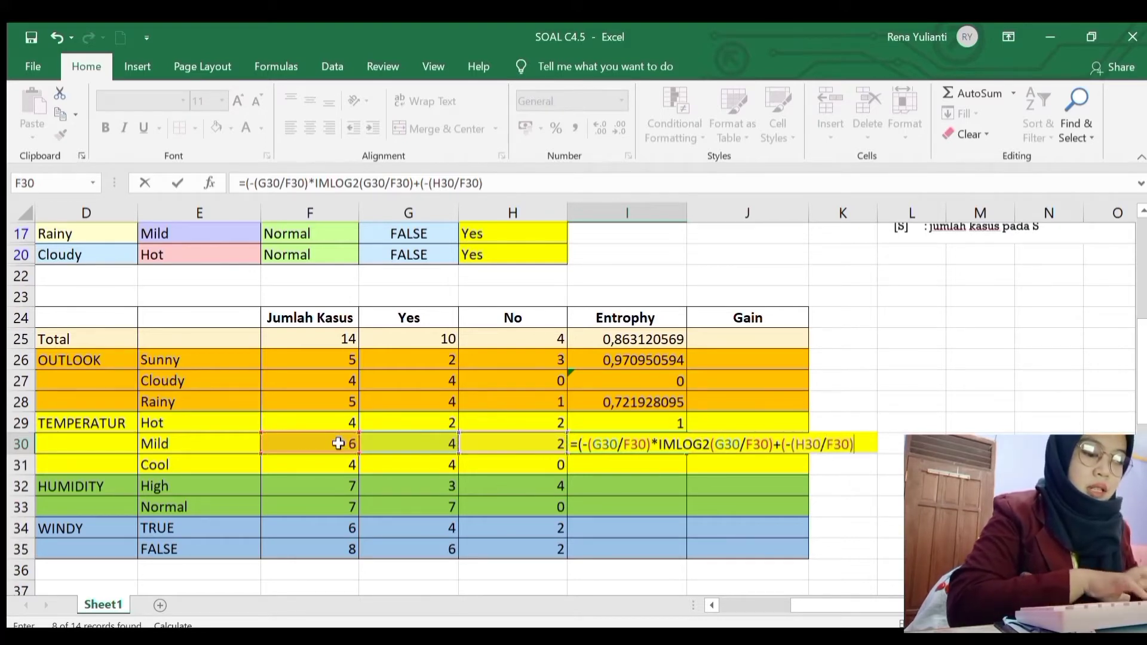
Step: Multiply the No ratio in I30 by IMLOG2 of H30/F30, close the brackets with )) and commit the Mild formula
type("log")
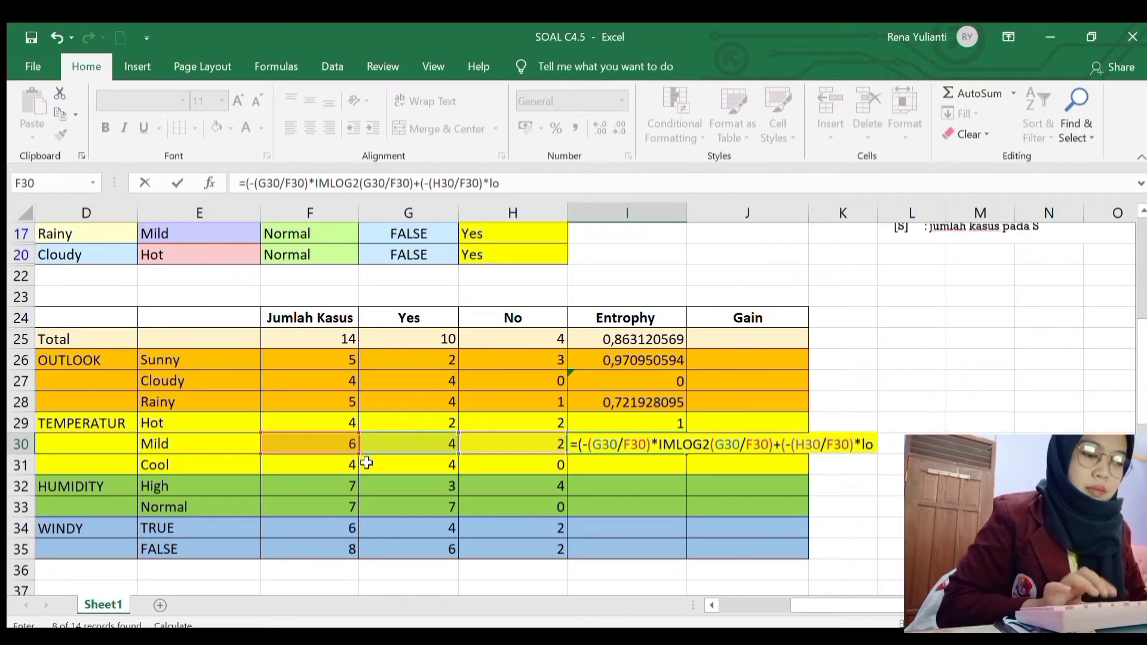
key("BackSpace")
key("BackSpace")
key("BackSpace")
type("IMLOG2(")
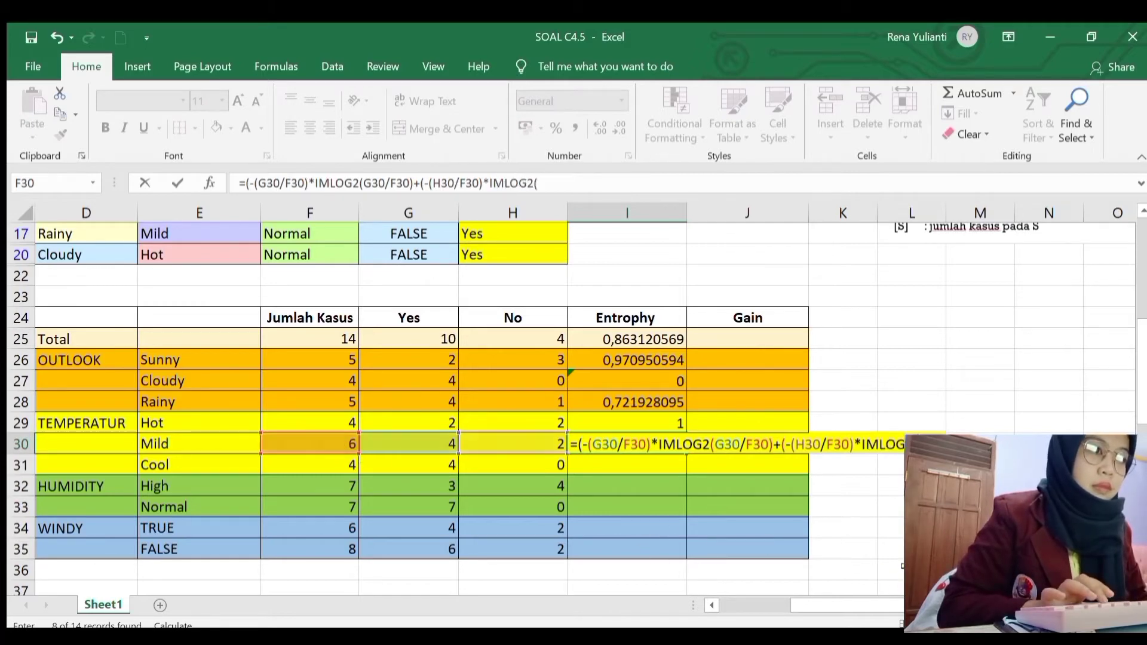
left_click(546, 447)
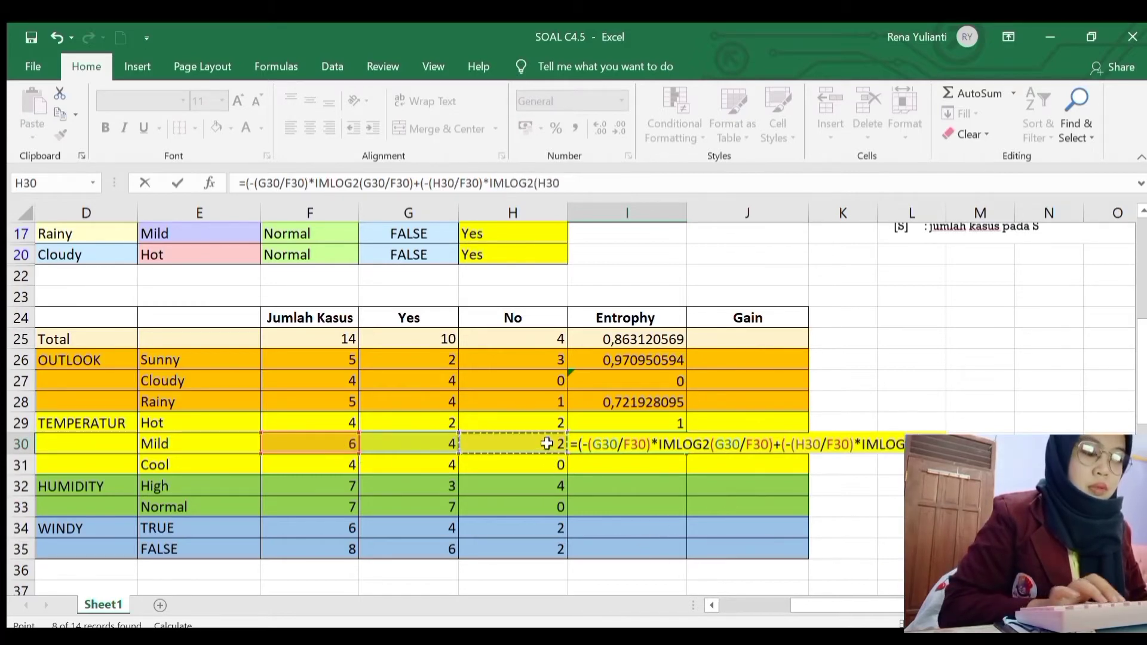
type("/")
left_click(348, 442)
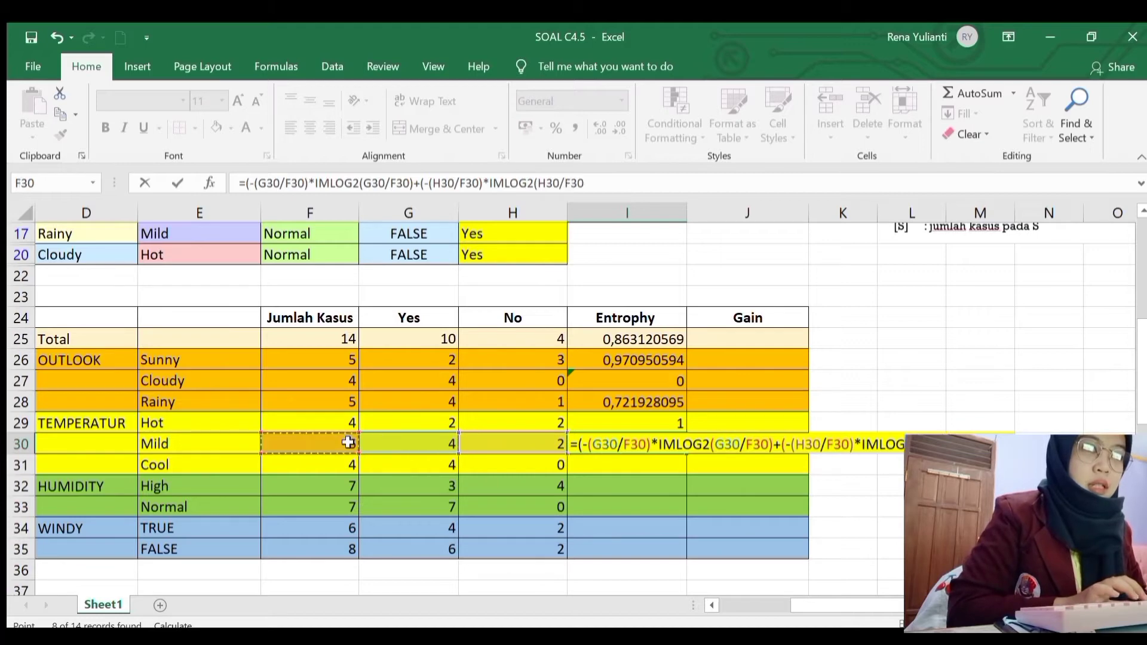
type(")")
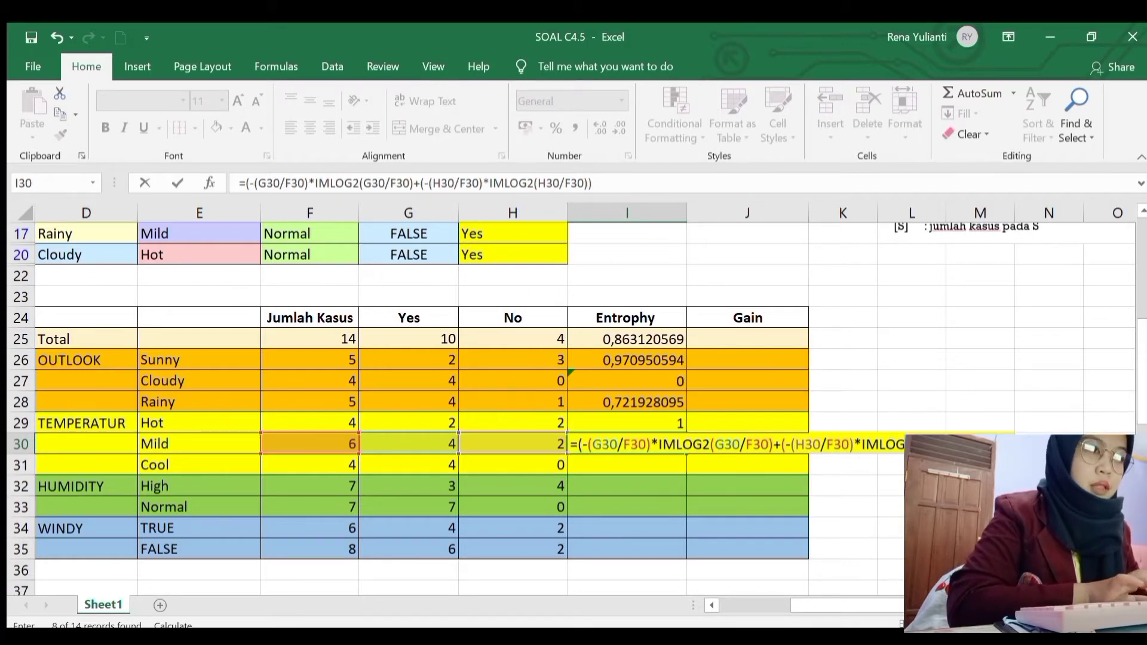
key("Return")
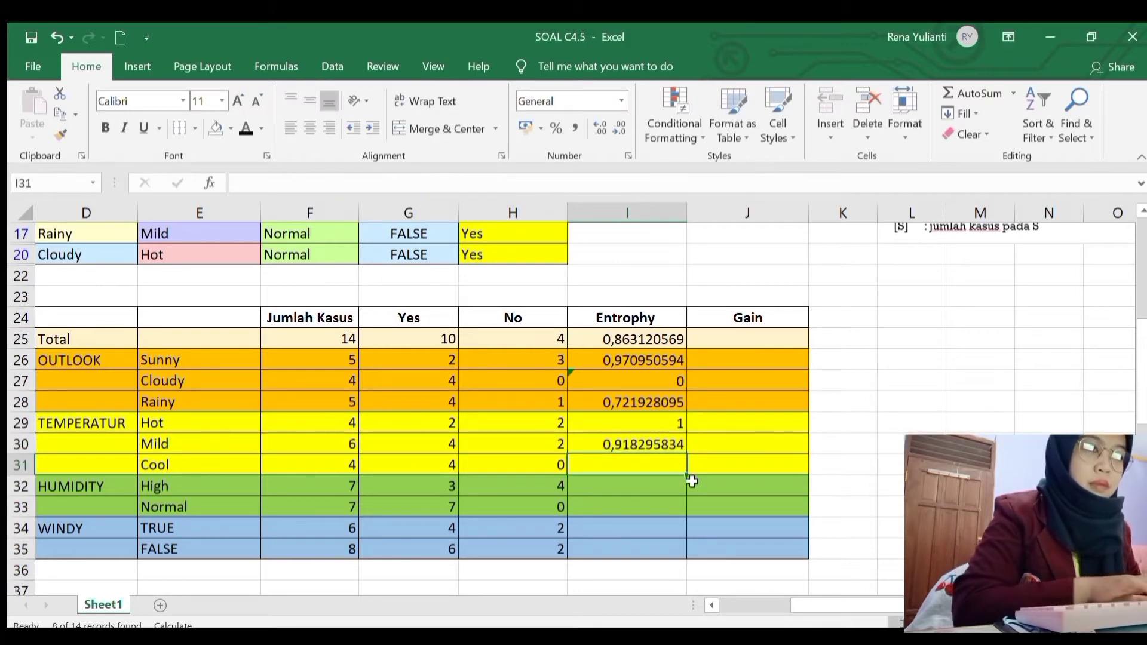
Step: Begin the Cool row's Entrophy formula in I31 with the negated Yes ratio and a multiplication sign, =(-(G31/F31)*
type("=(")
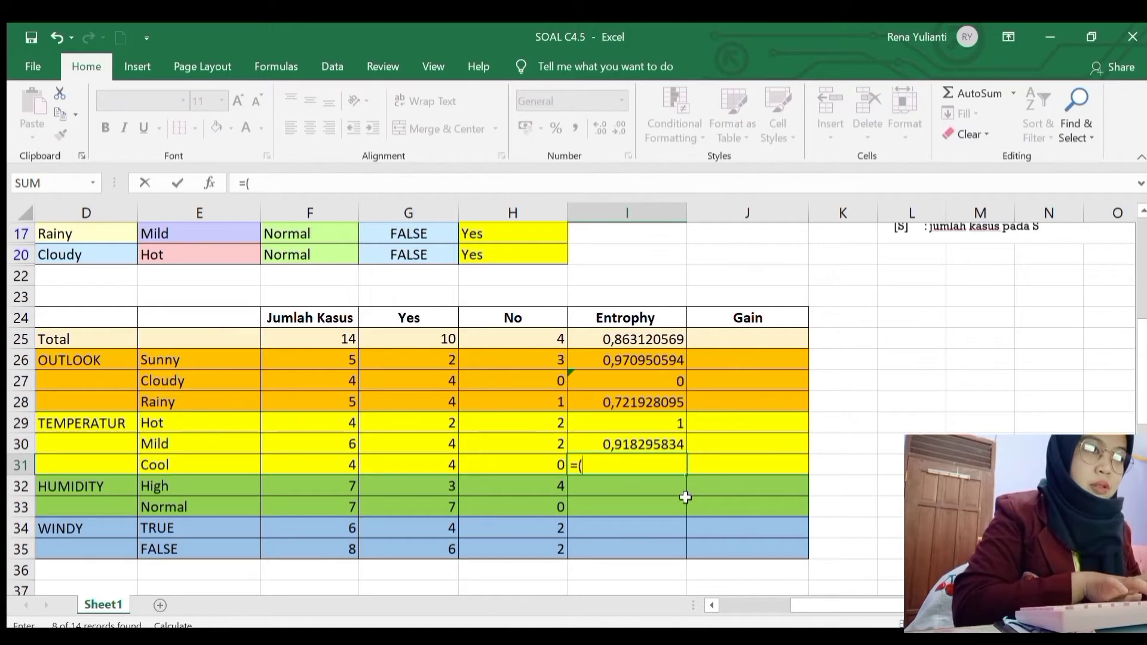
type("-(")
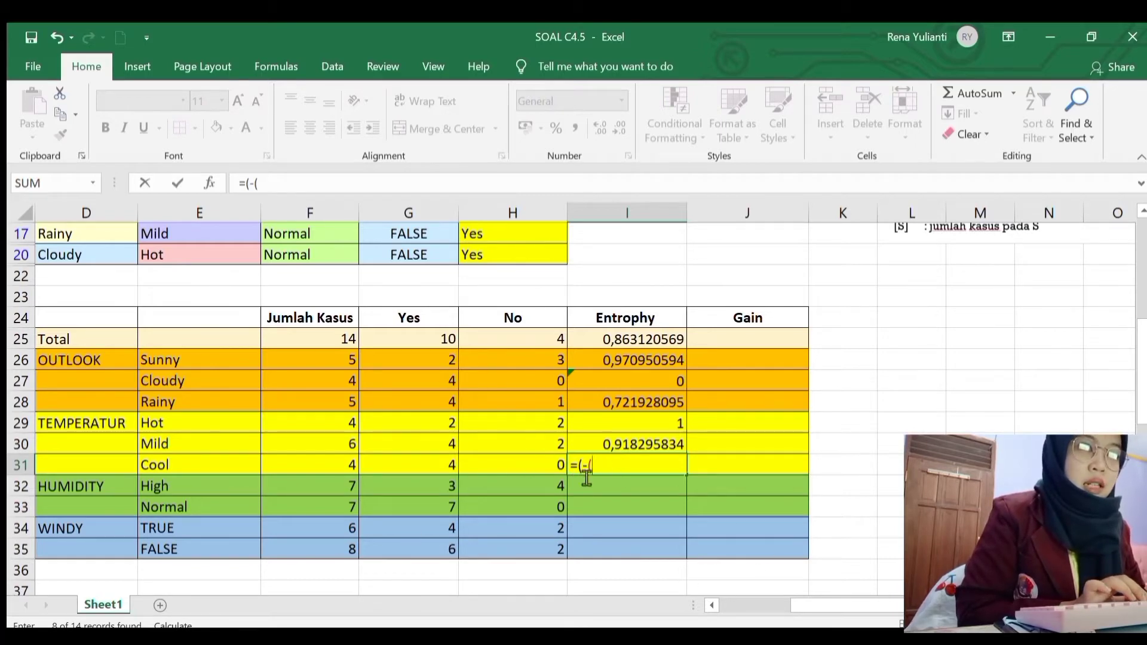
left_click(434, 466)
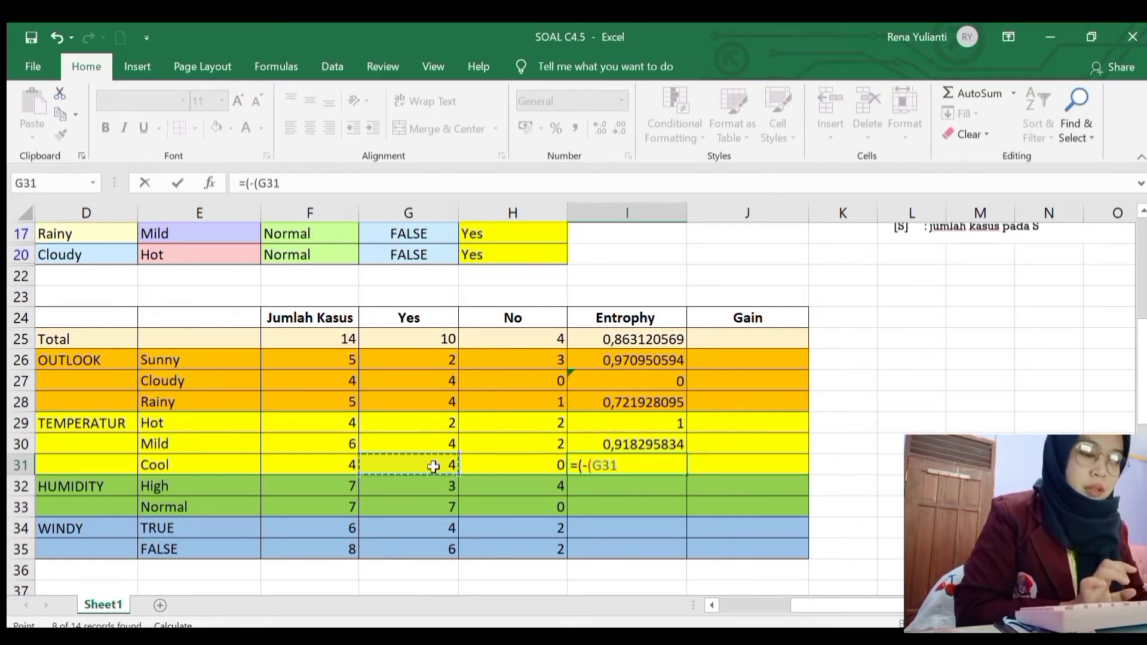
type("/")
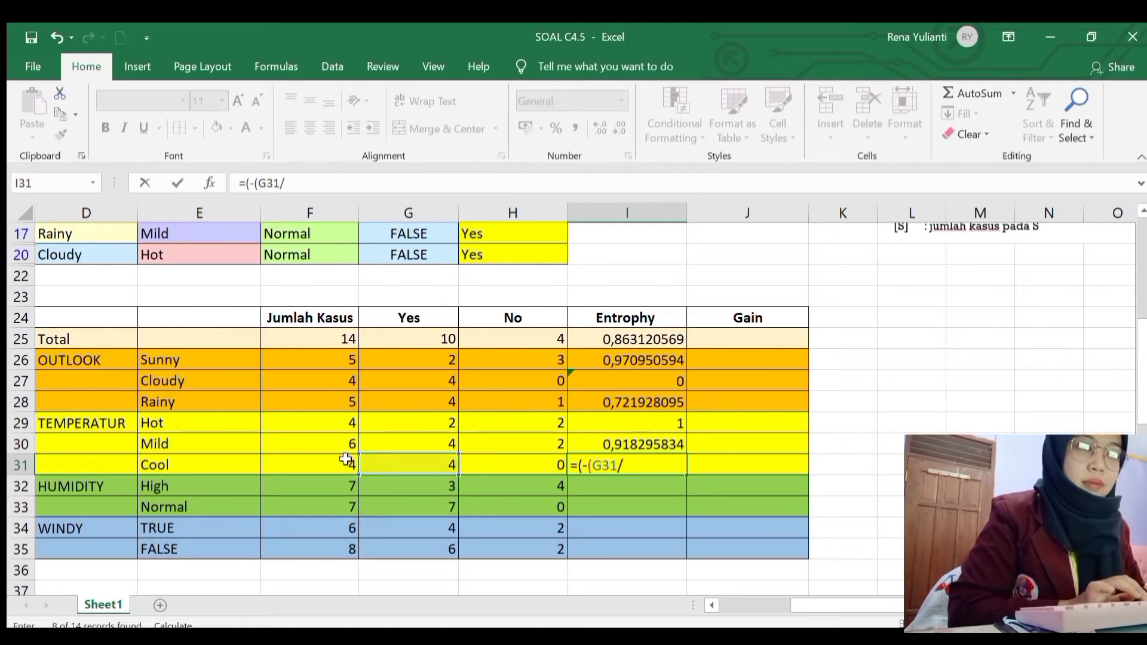
left_click(342, 460)
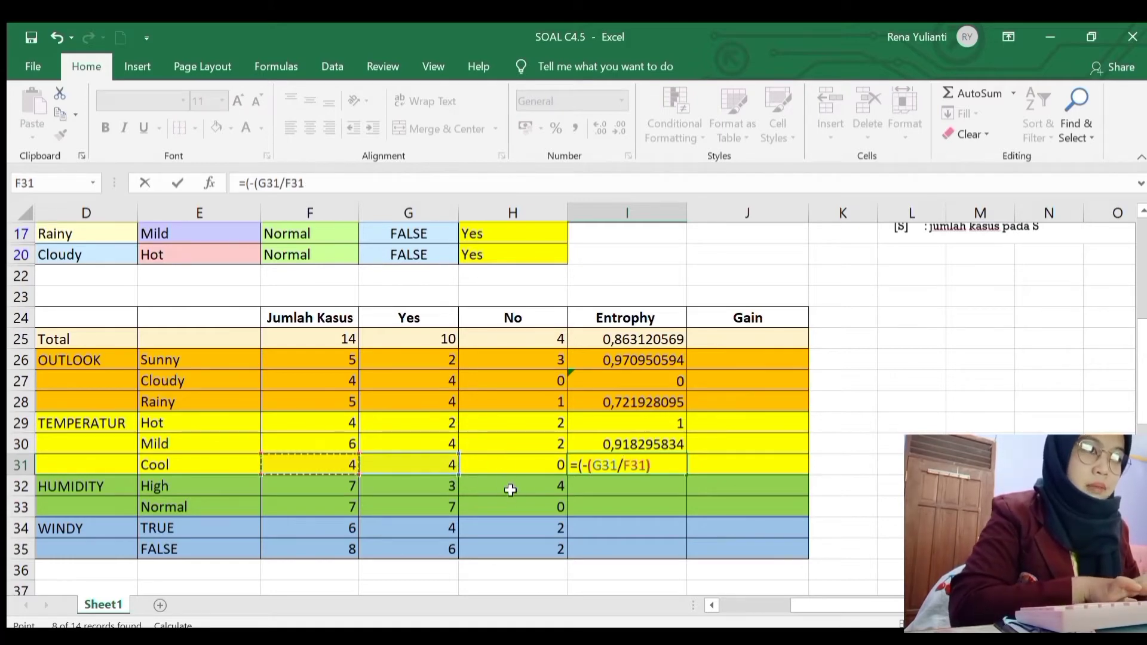
type(")*")
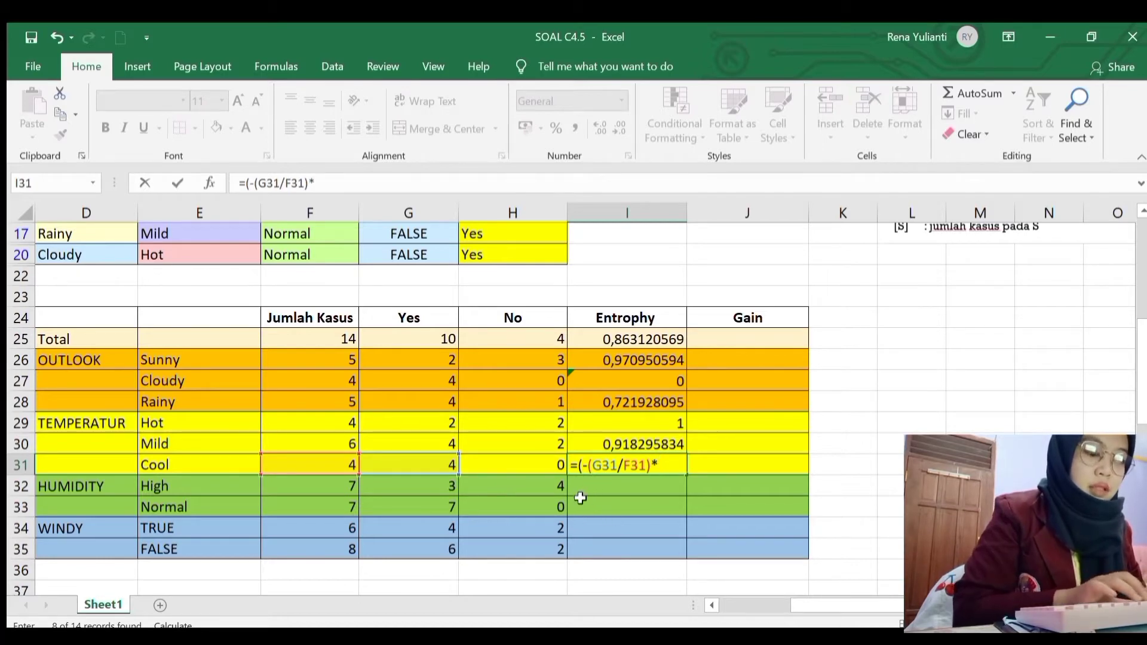
Step: Multiply the Yes ratio in I31 by IMLOG2 of G31/F31, close with )) and commit the Cool formula without a No term
type("log")
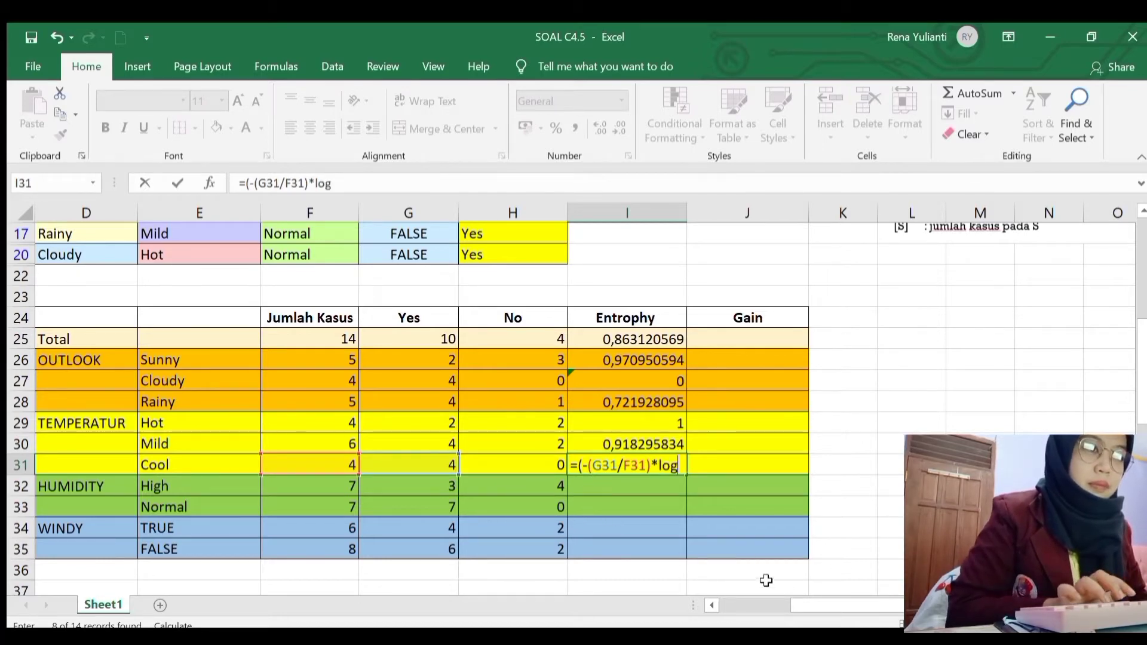
double_click(700, 589)
left_click(438, 464)
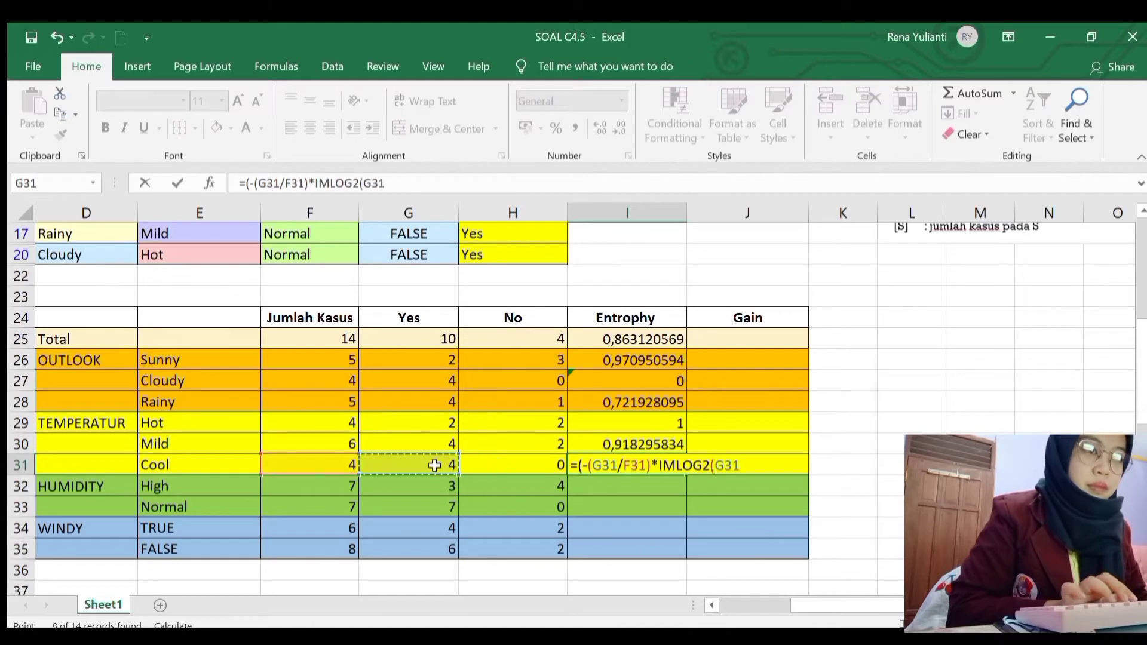
type("/")
left_click(346, 458)
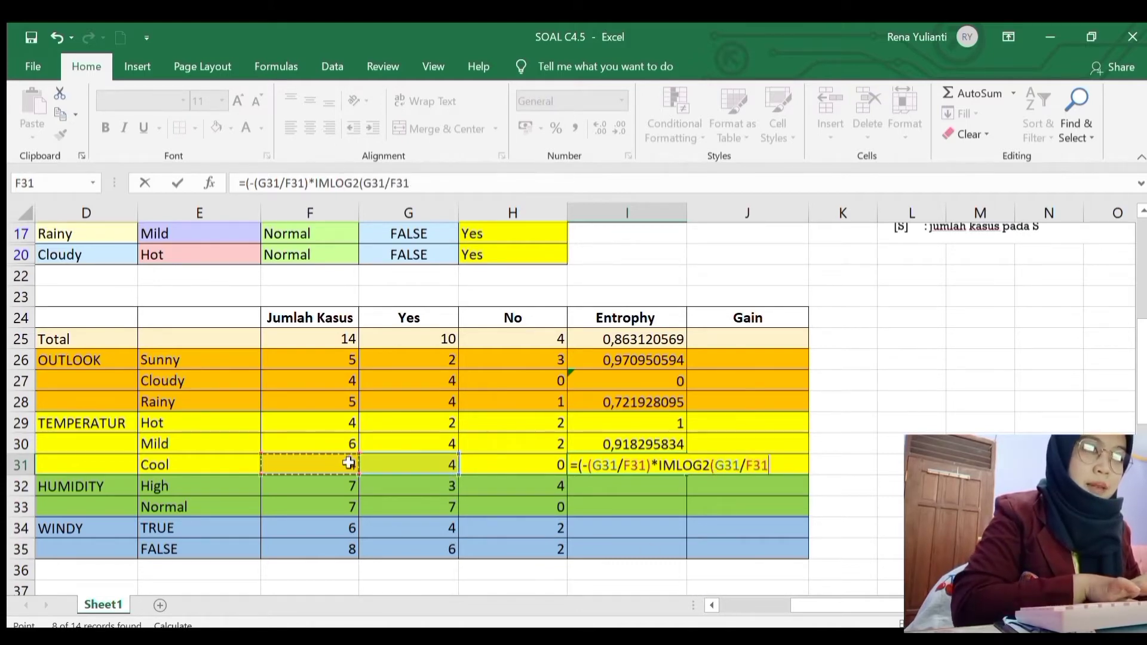
type(")")
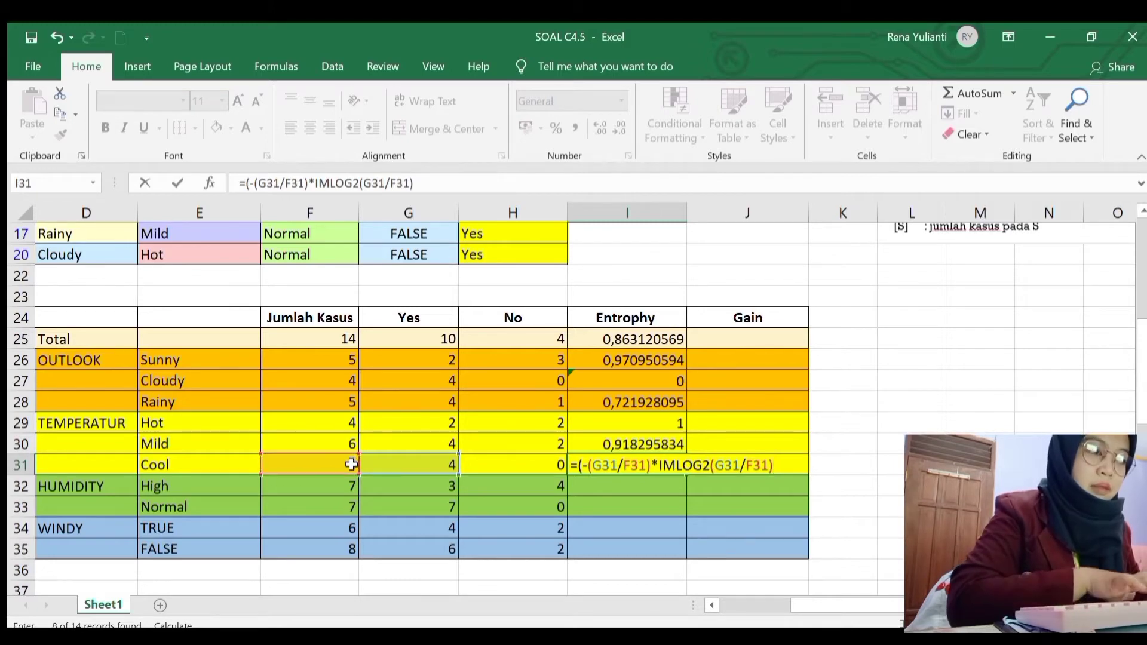
type(")")
key("Return")
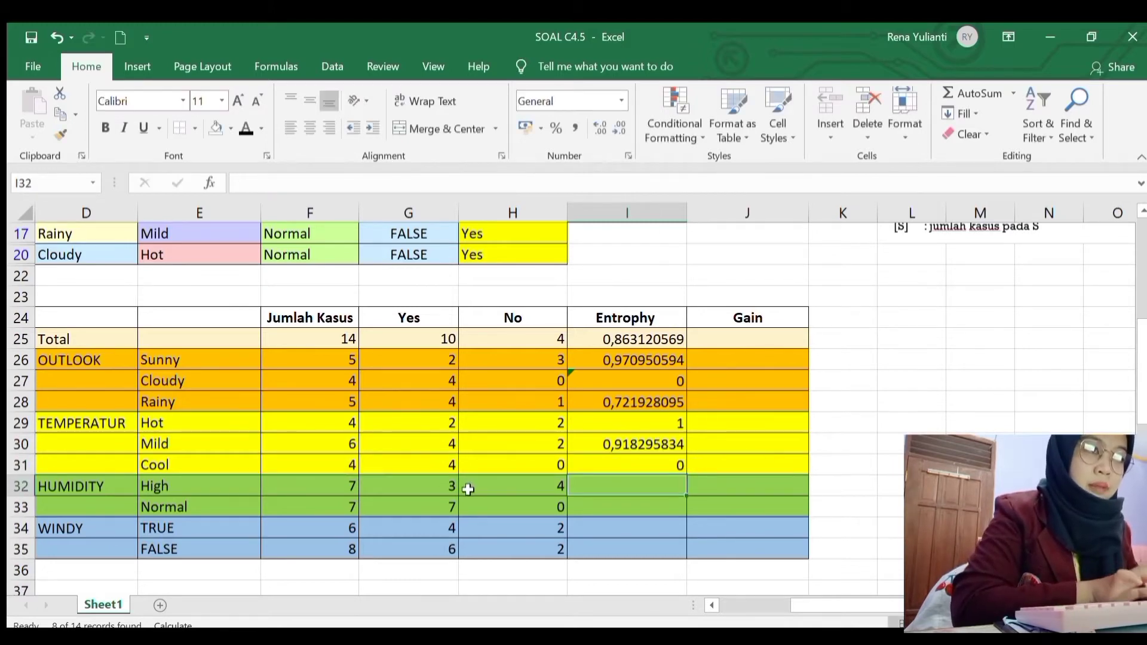
Step: Begin the High row's Entrophy formula in I32 with the negated Yes ratio and the start of a log function, =(-(G32/F32)*log
type("=")
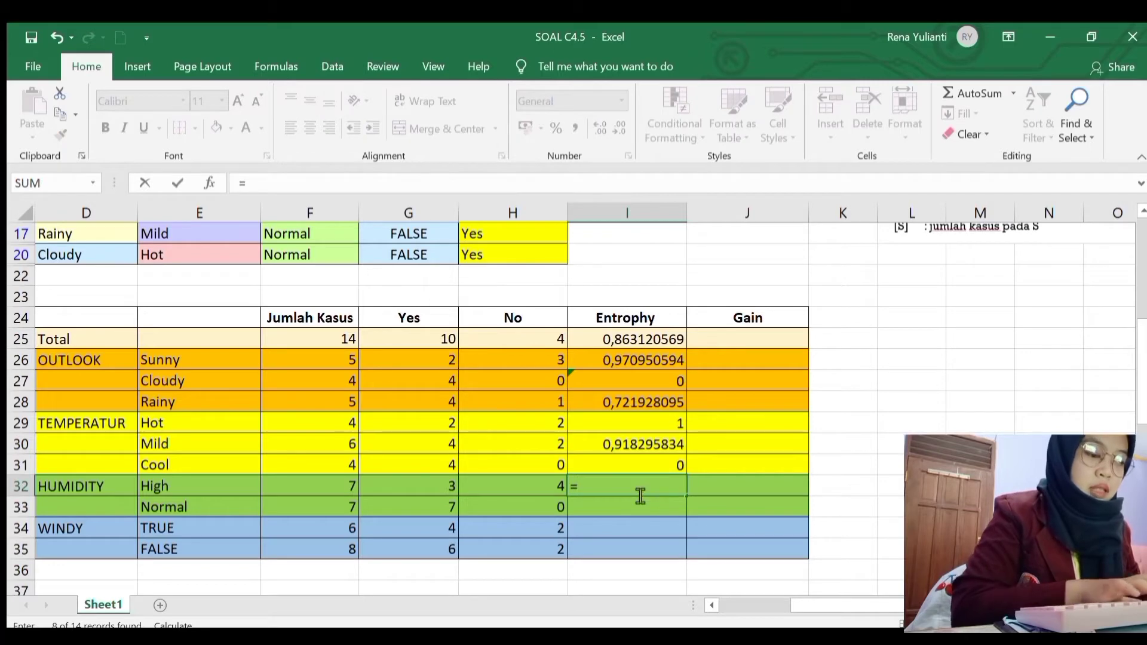
type("(-(")
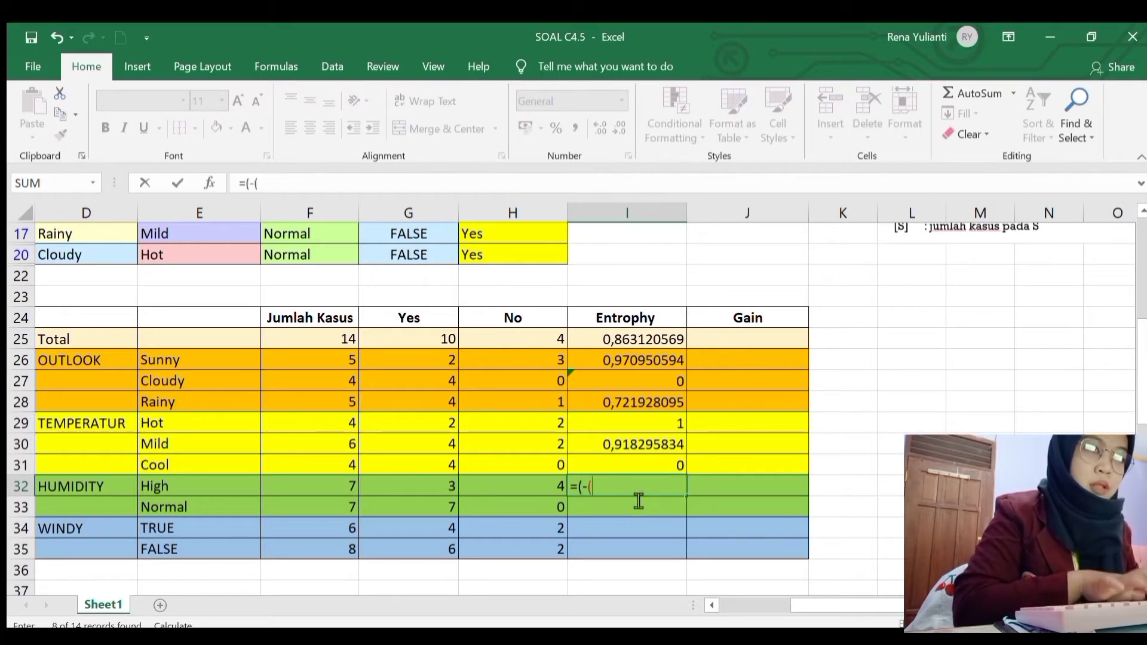
left_click(443, 482)
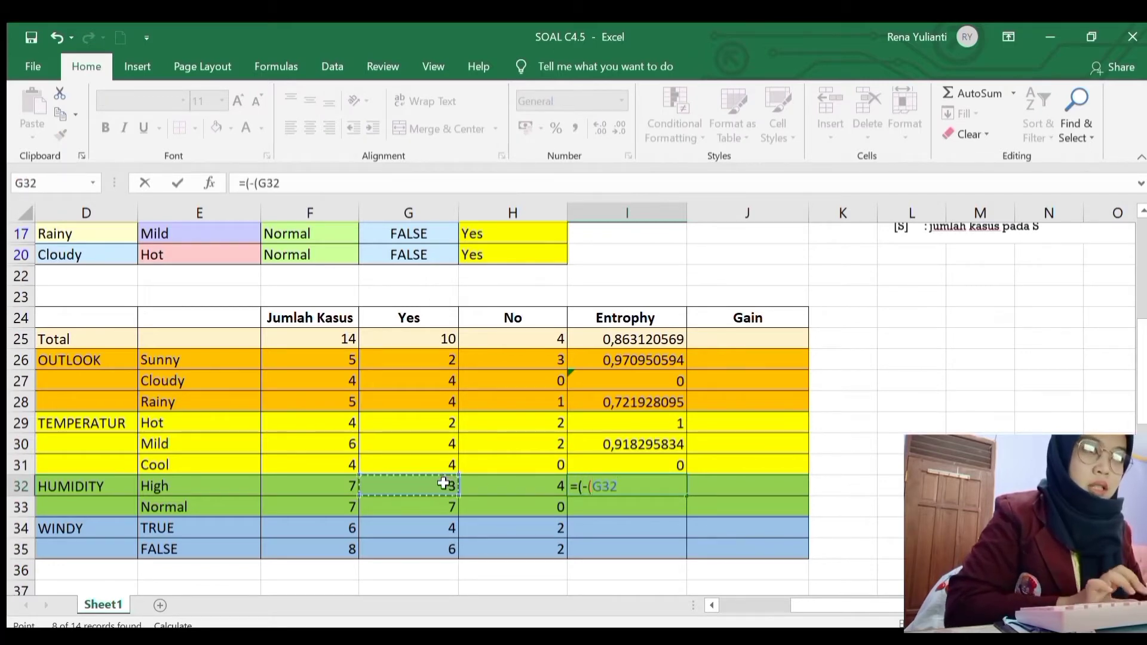
type("/")
left_click(346, 484)
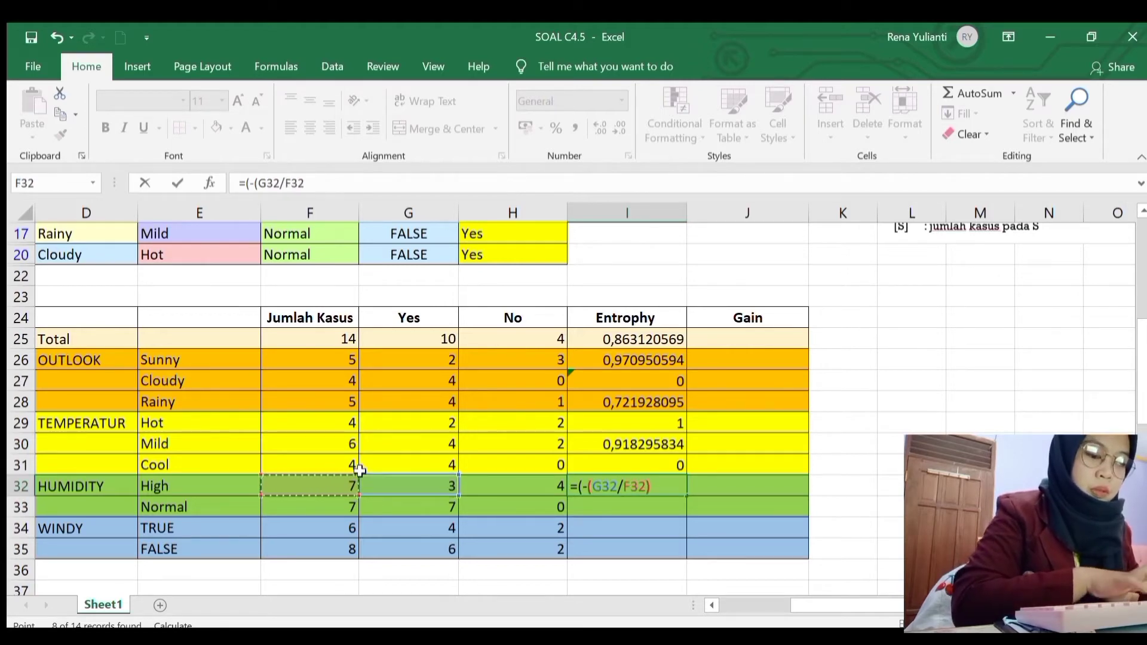
type(")*log")
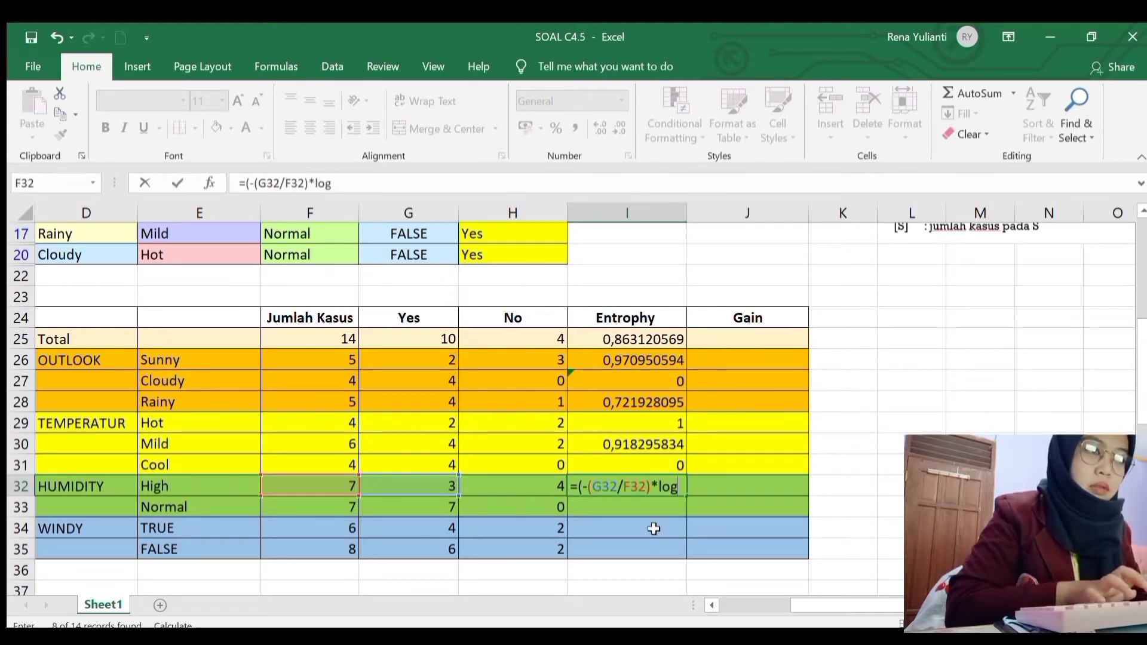
double_click(721, 587)
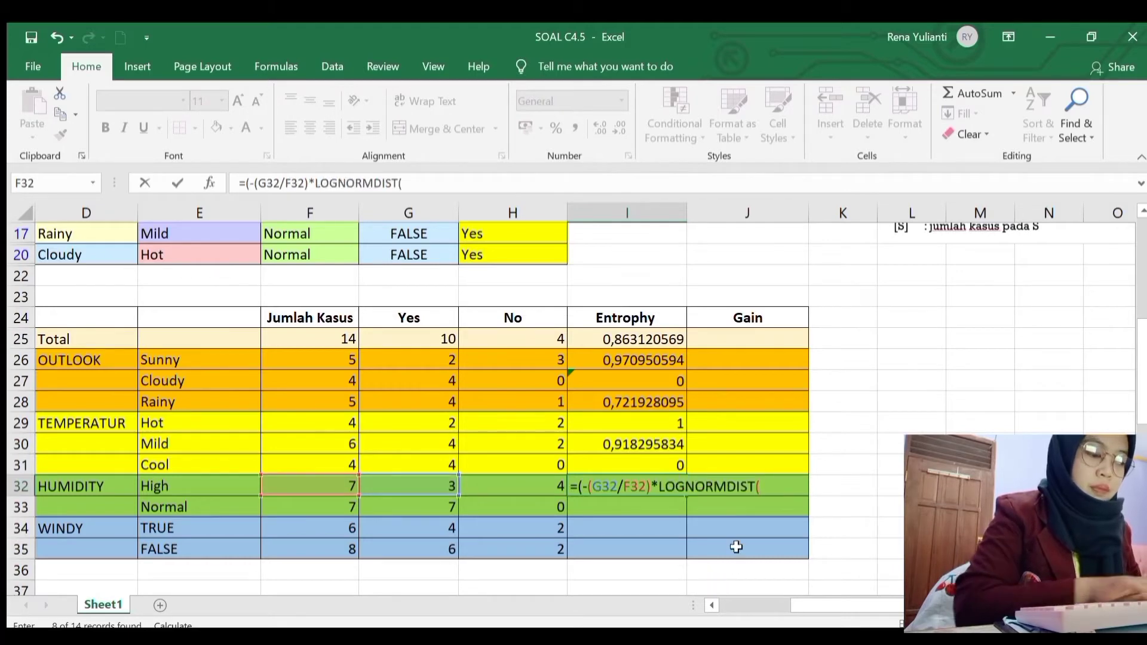
key("BackSpace")
key("BackSpace")
key("BackSpace")
key("BackSpace")
key("BackSpace")
key("BackSpace")
key("BackSpace")
key("BackSpace")
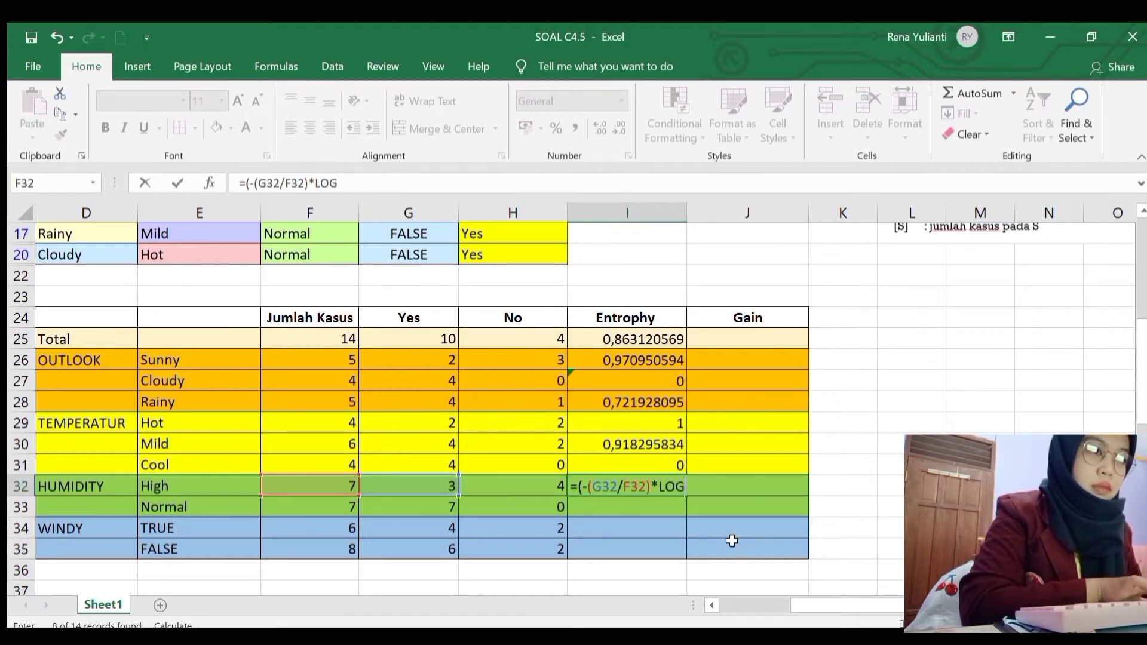
Step: Complete the log function in I32 as IMLOG2 with the argument G32/F32
type("2")
key("Tab")
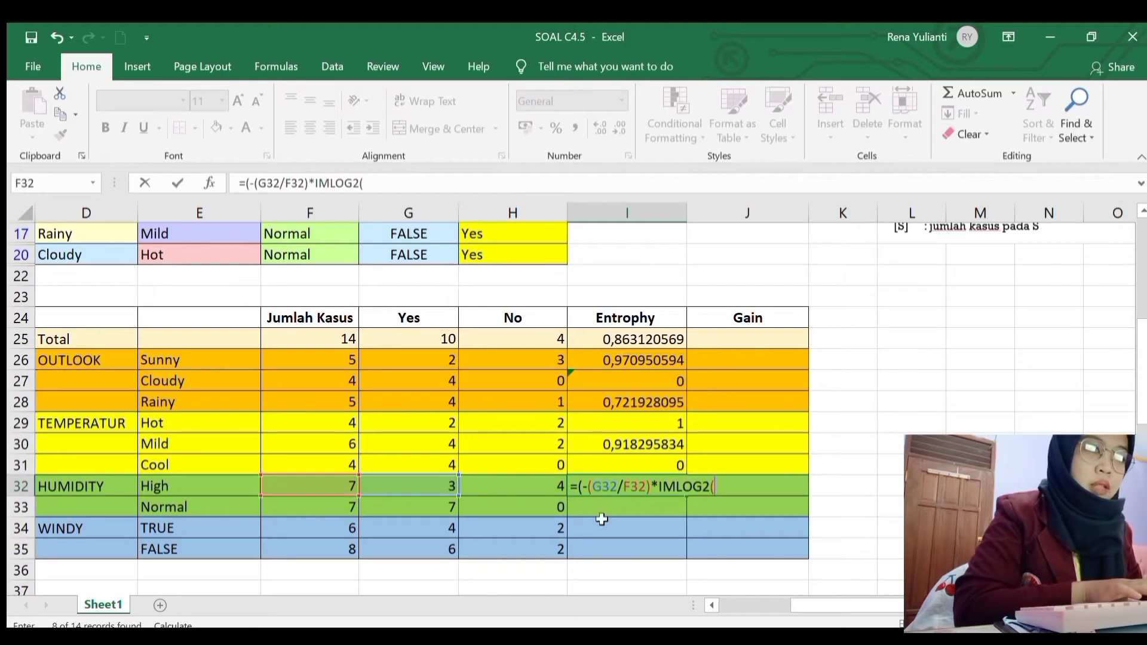
left_click(443, 485)
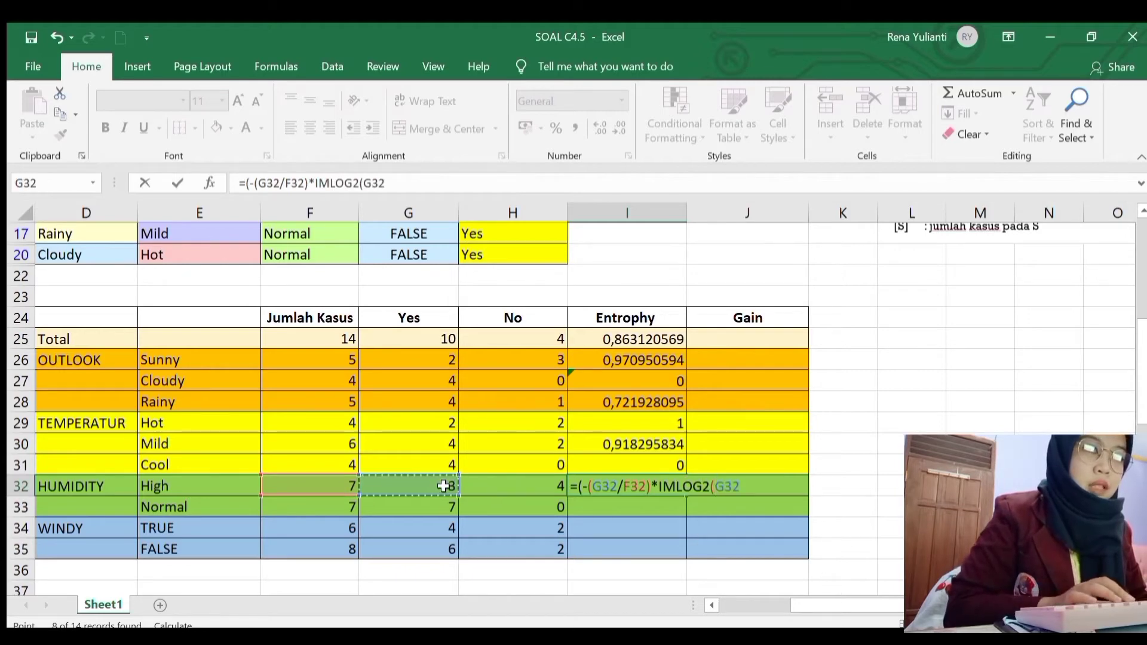
type("/")
left_click(350, 488)
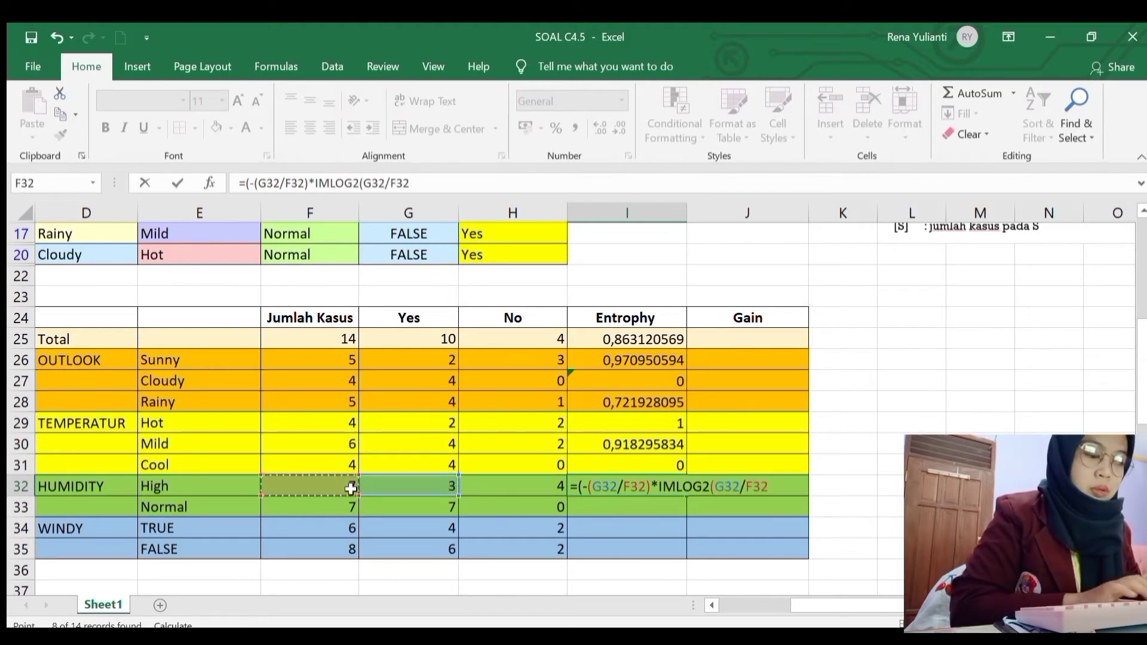
Step: Close the Yes term in I32 and add the No term's negated ratio, +(-(H32/F32
type(")+(-")
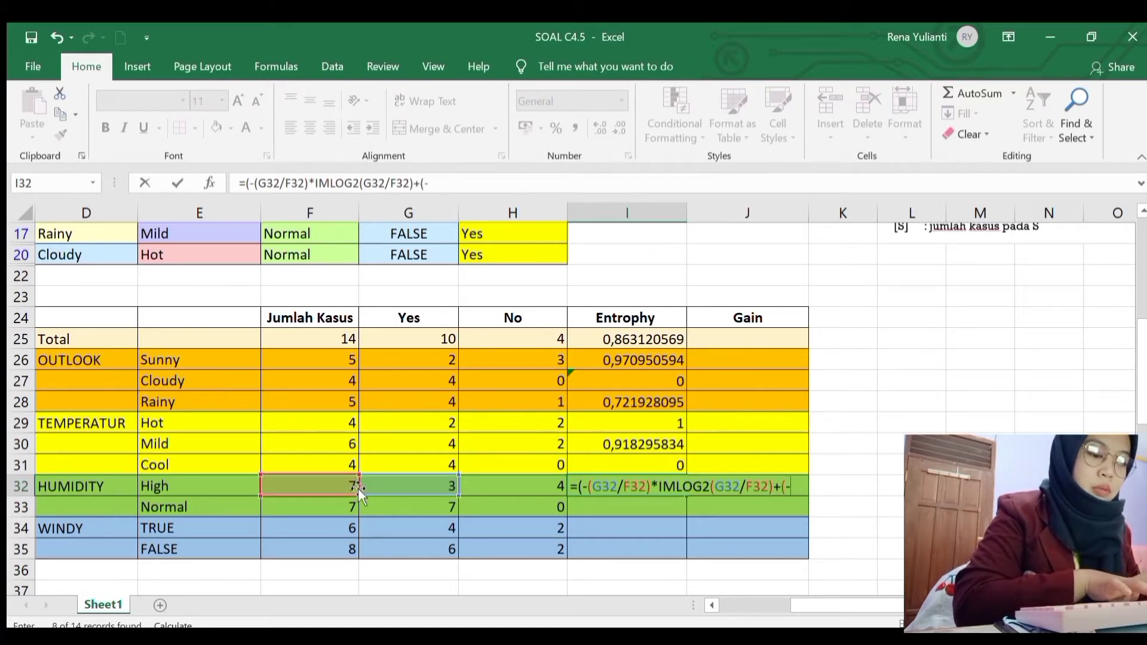
type("(")
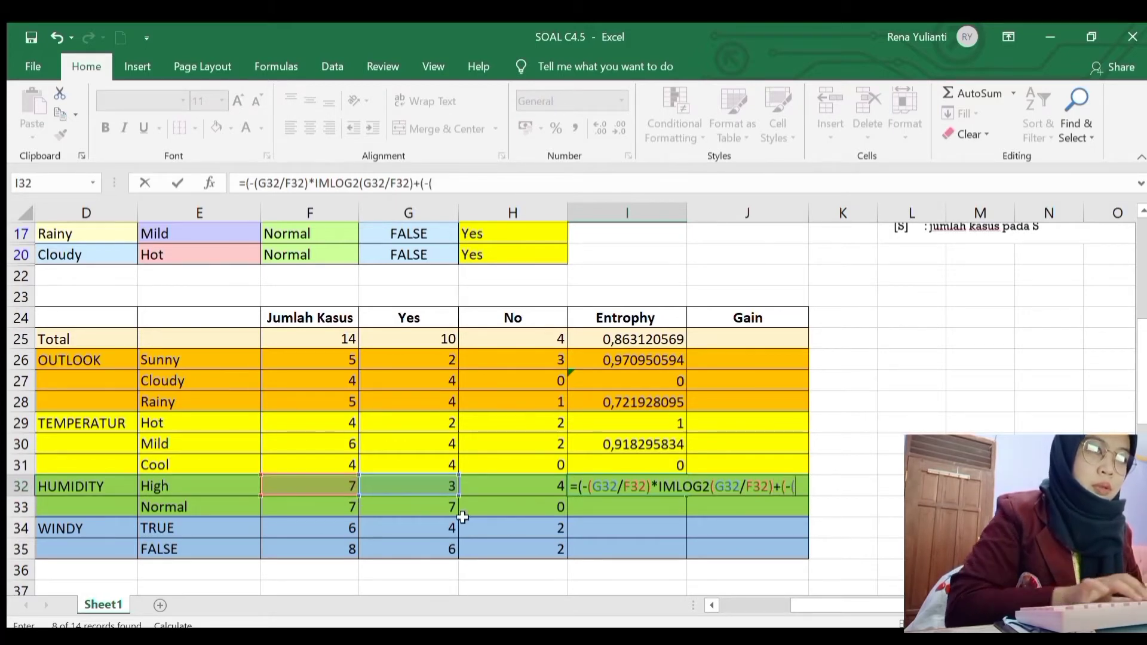
left_click(479, 482)
type("/")
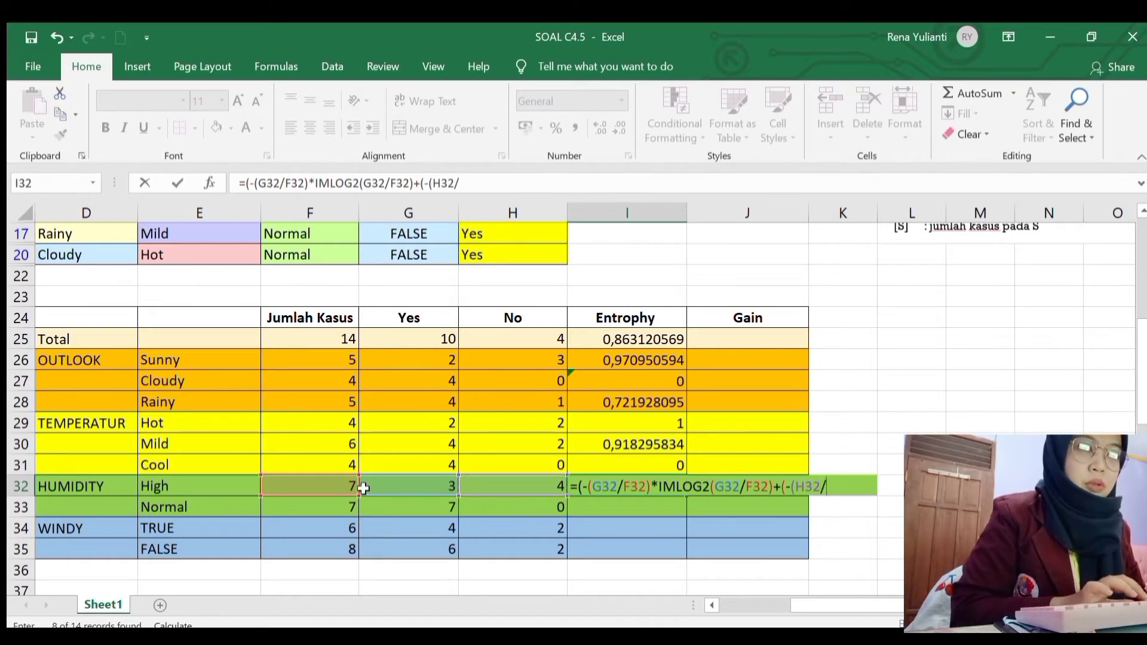
left_click(335, 483)
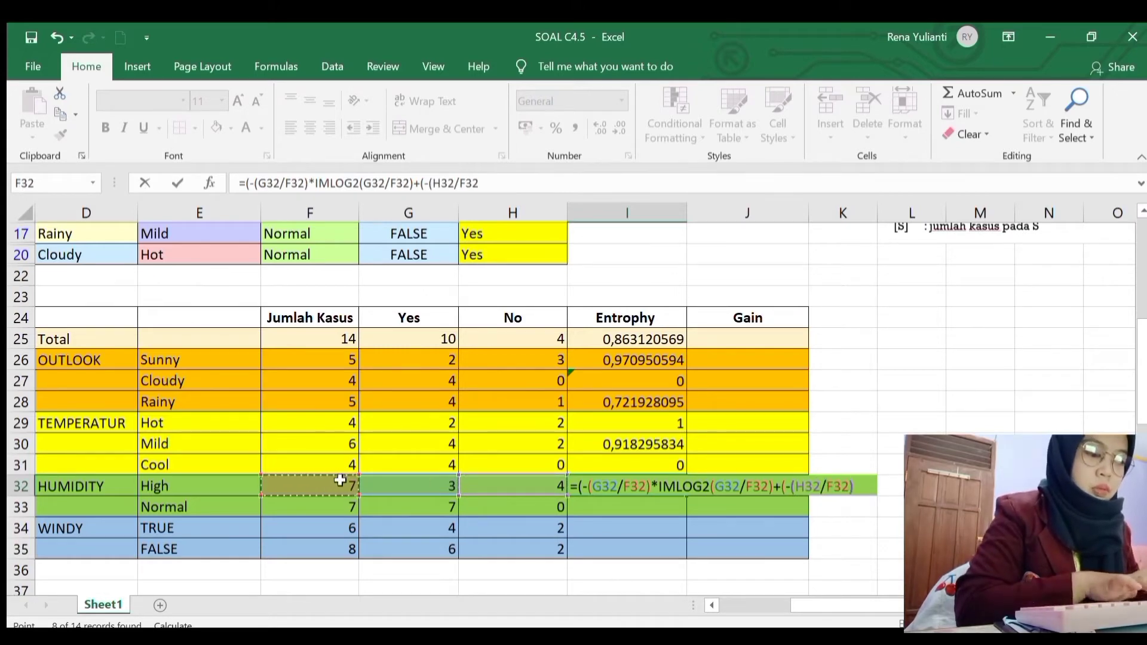
Step: Multiply the No ratio in I32 by IMLOG2 of H32/F32, close with )) and commit the High row's Entrophy formula
type(")*lo")
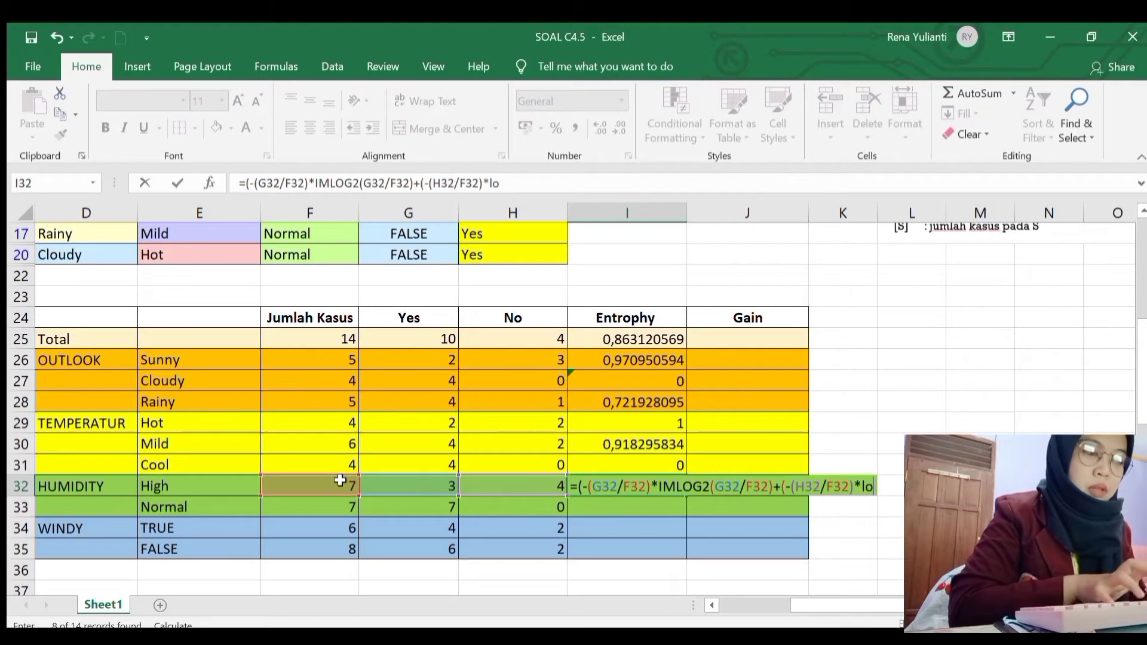
type("g")
key("Tab")
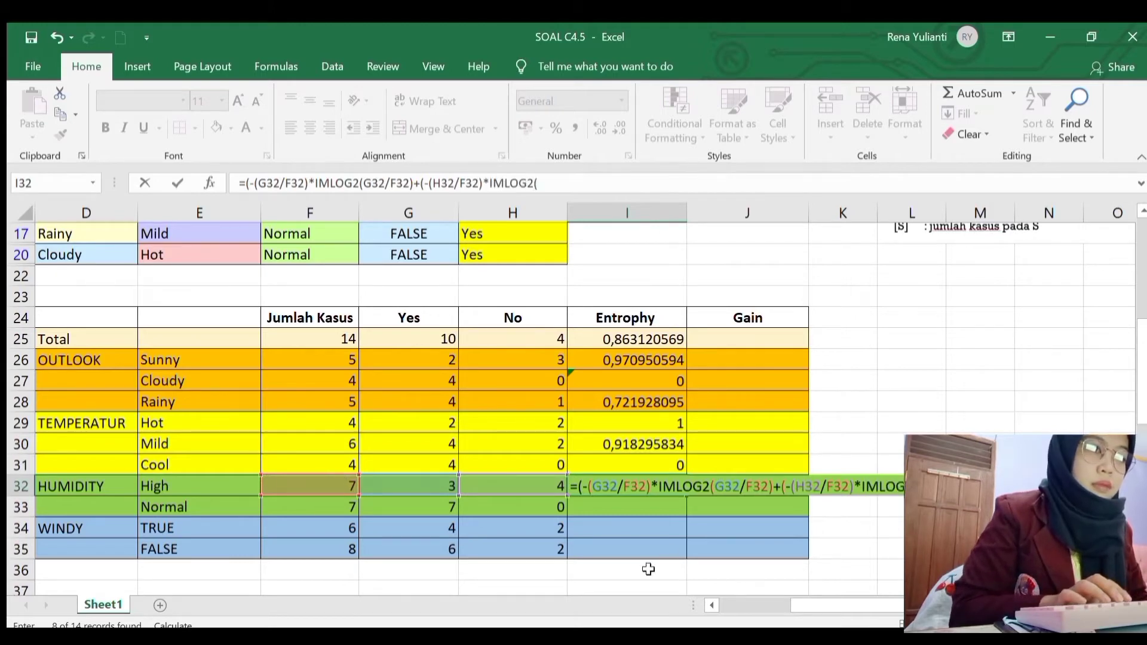
left_click(517, 483)
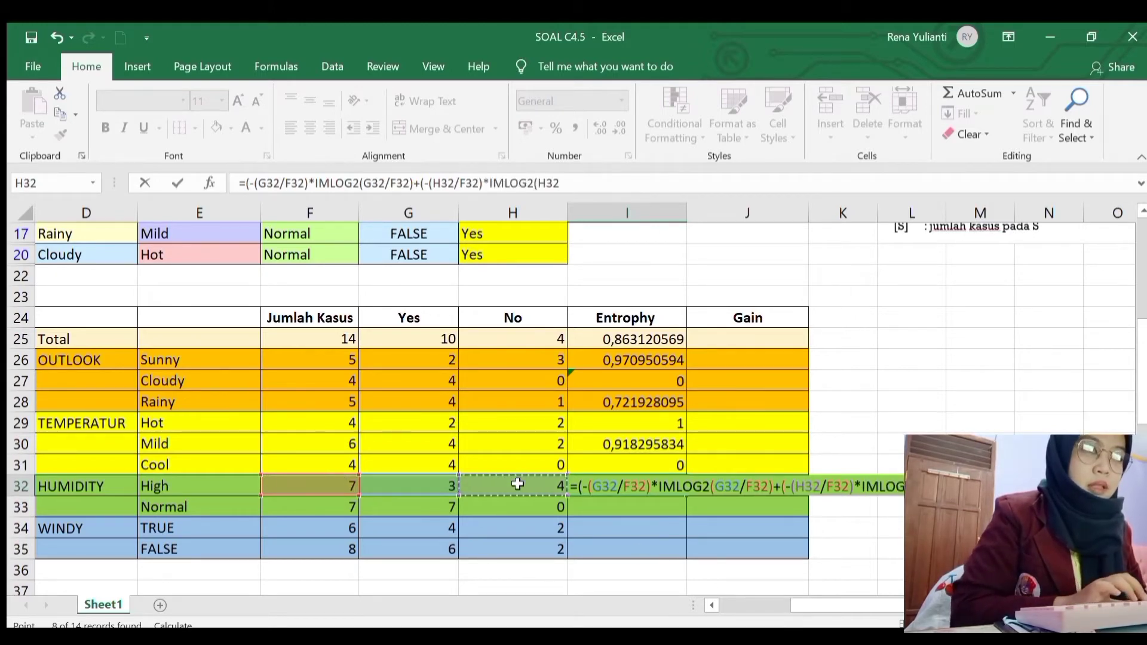
type("/")
left_click(328, 484)
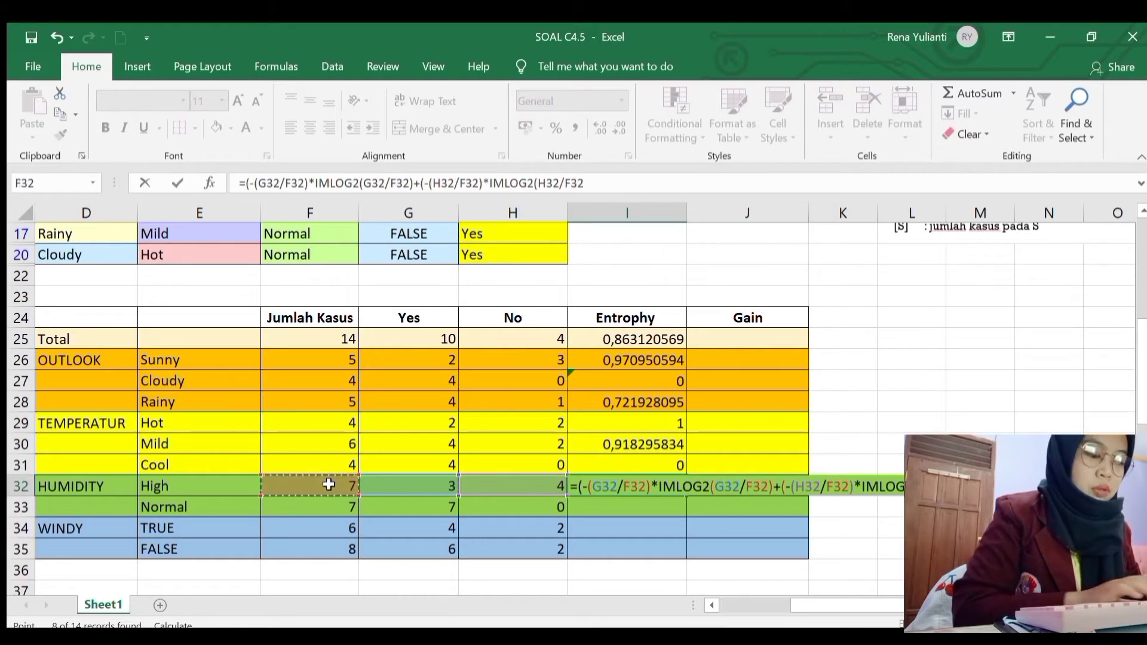
type("))")
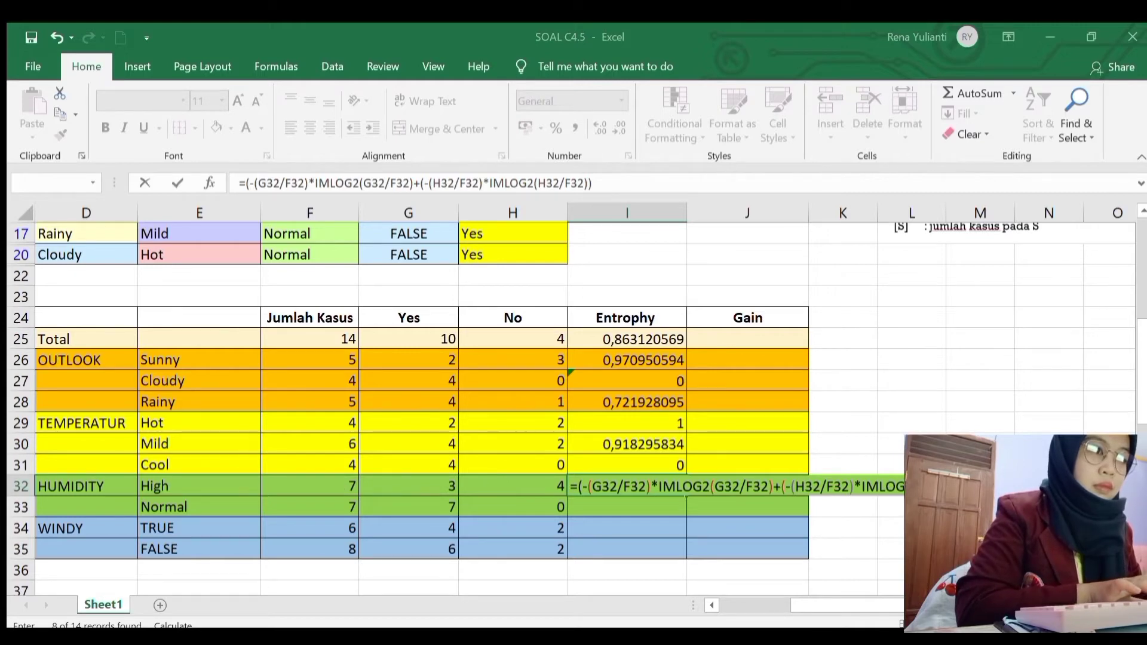
key("Return")
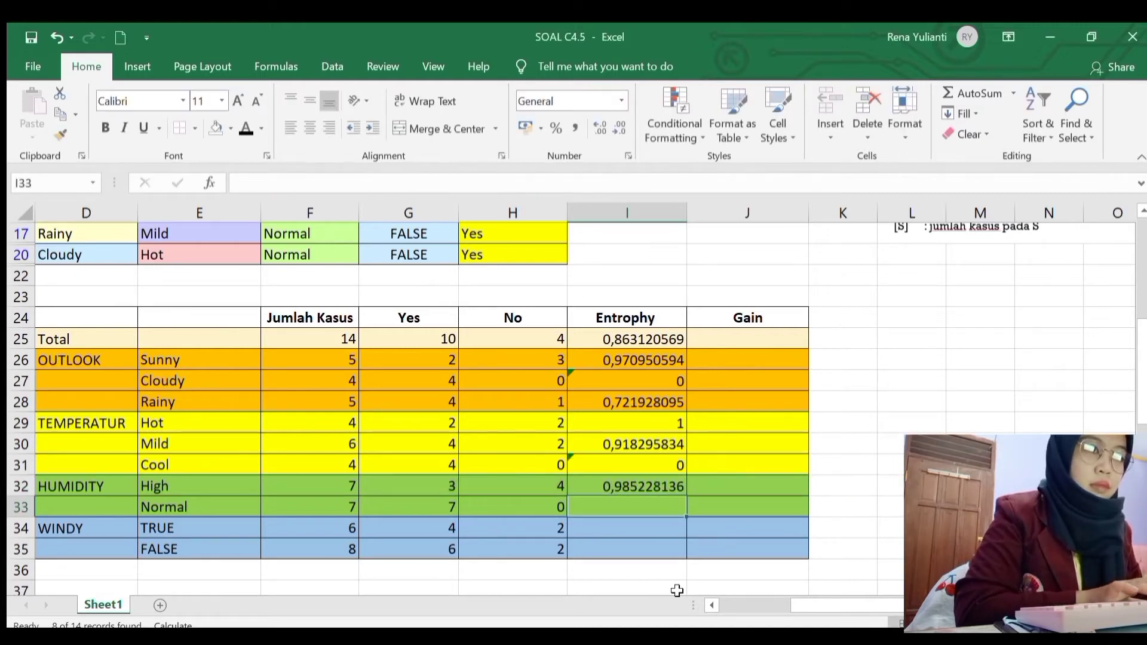
Step: Begin the Normal row's Entrophy formula in I33 with the negated Yes ratio, =(-(G33/F33)
type("=")
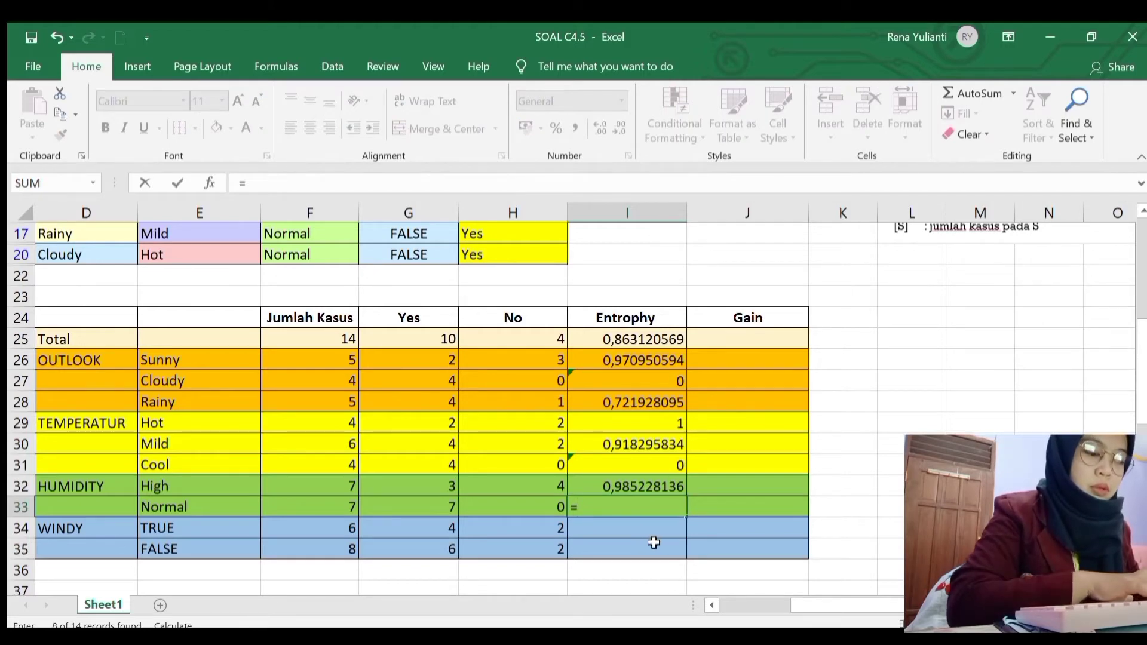
type("(-(")
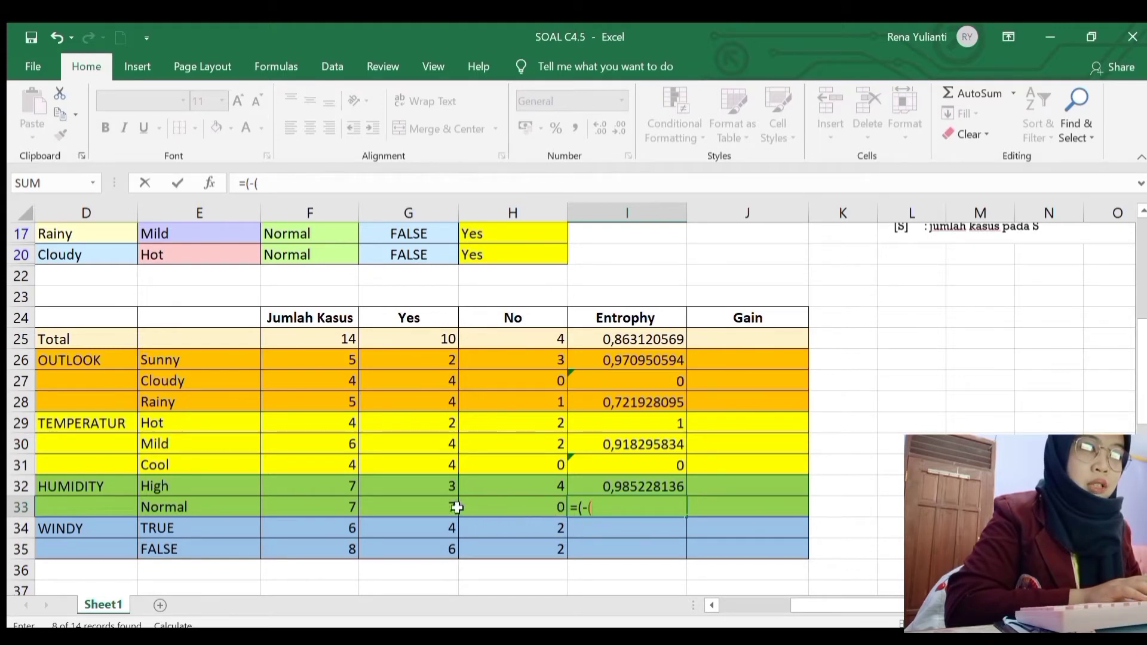
left_click(452, 507)
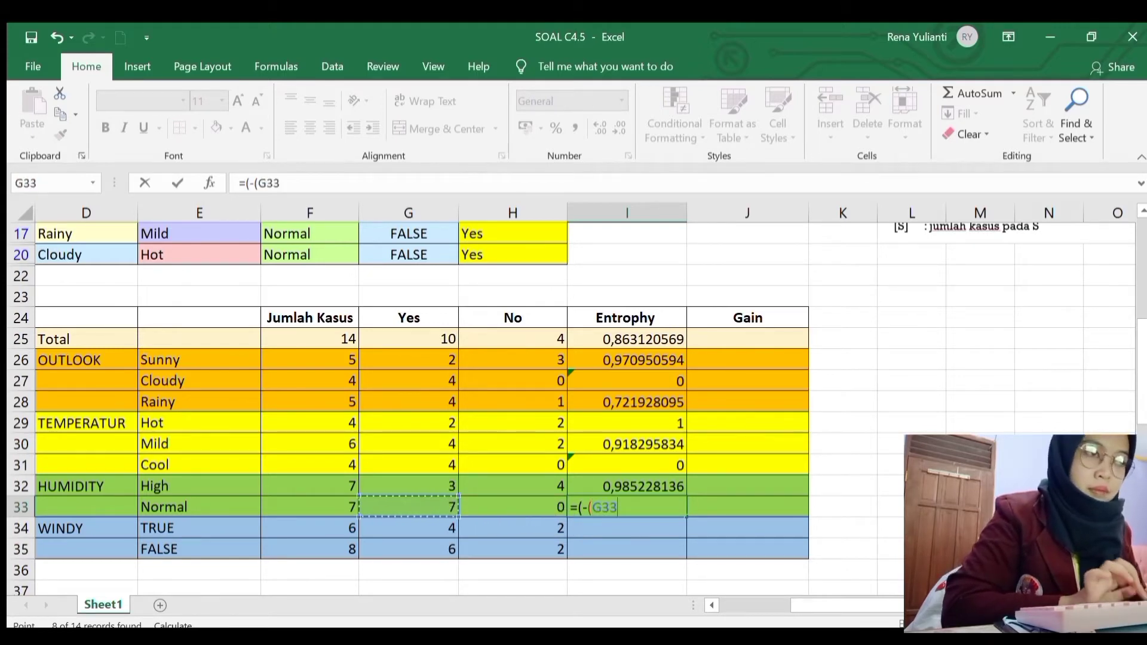
type("/")
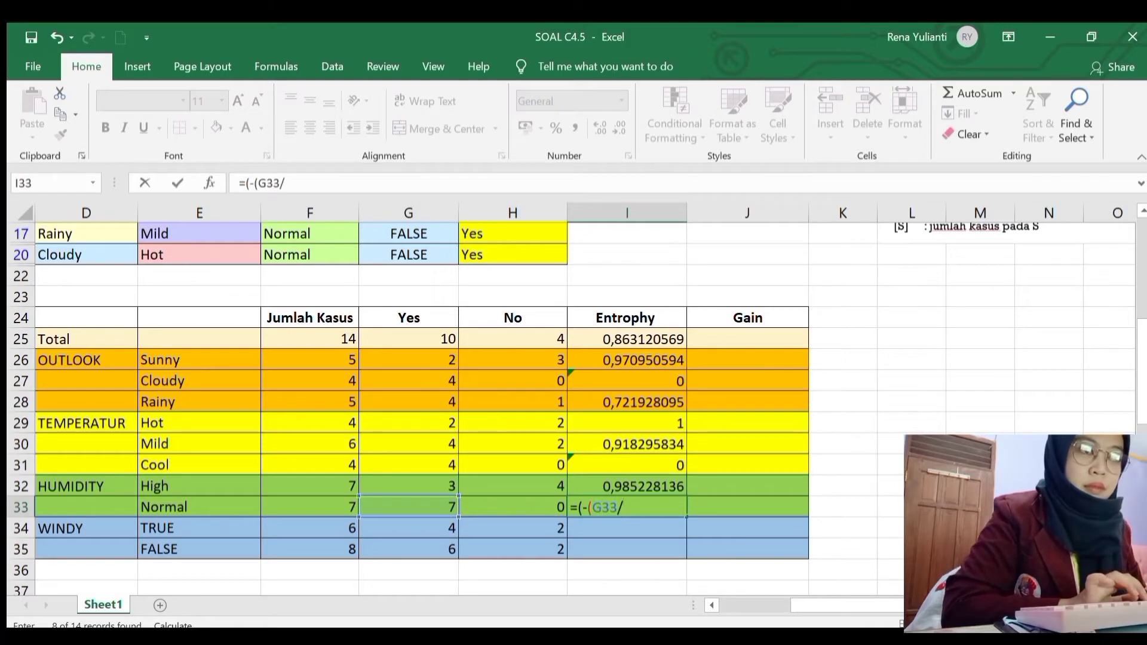
left_click(335, 503)
type(")")
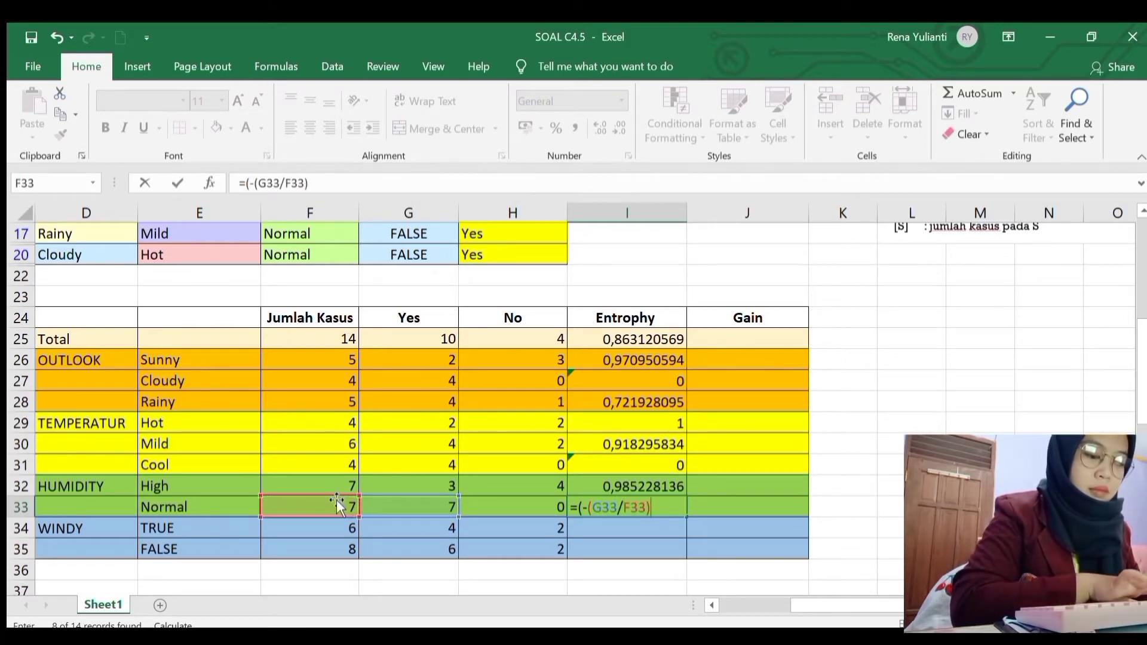
Step: Multiply the Yes ratio in I33 by IMLOG2 with the argument G33/F33
type("*lo")
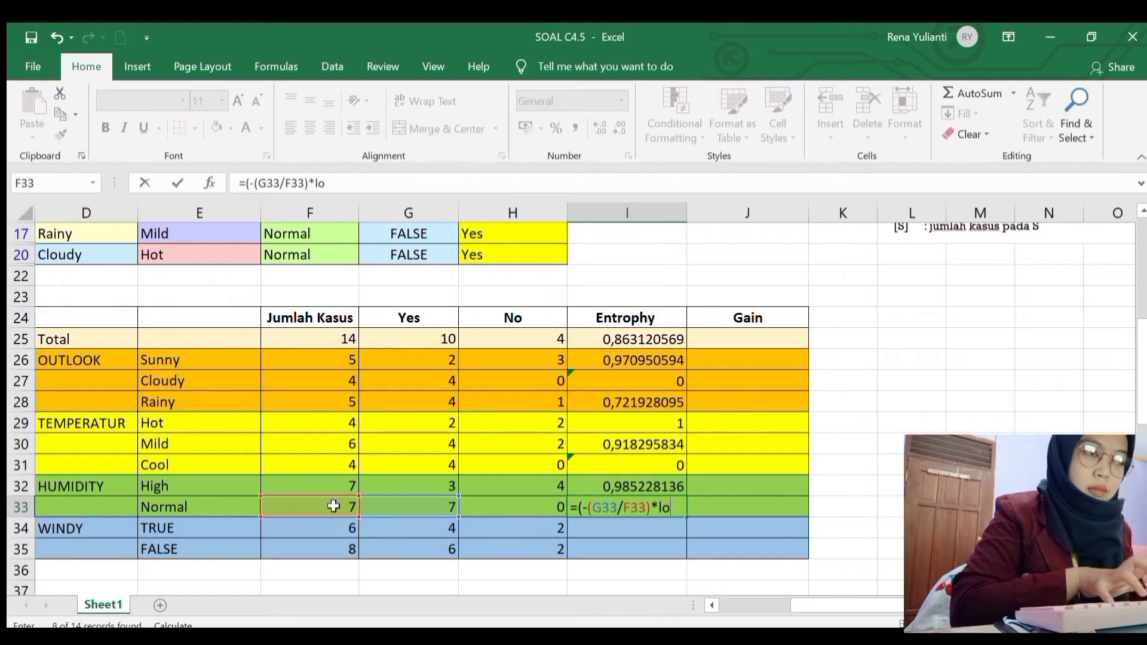
type("g2")
key("Tab")
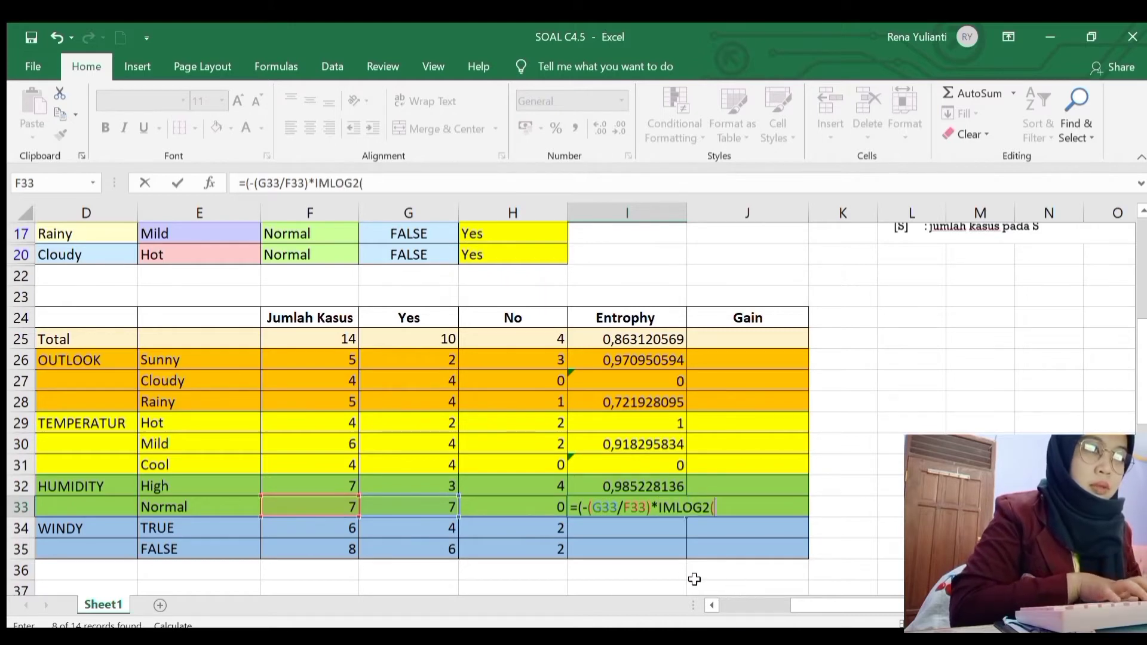
left_click(411, 503)
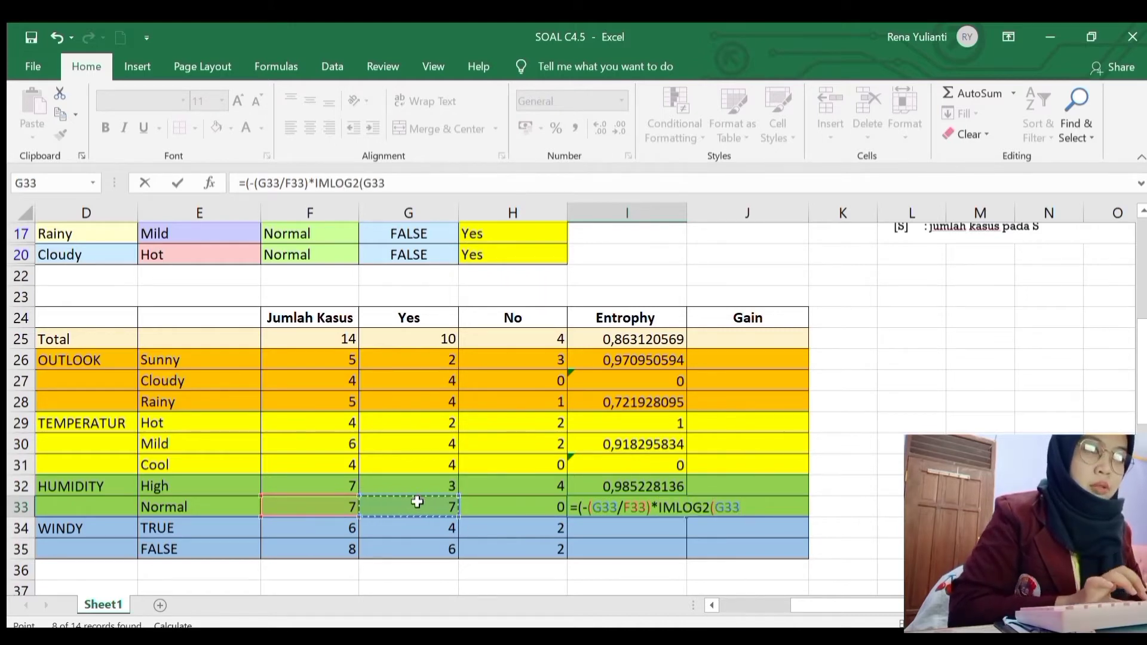
type("/")
left_click(335, 505)
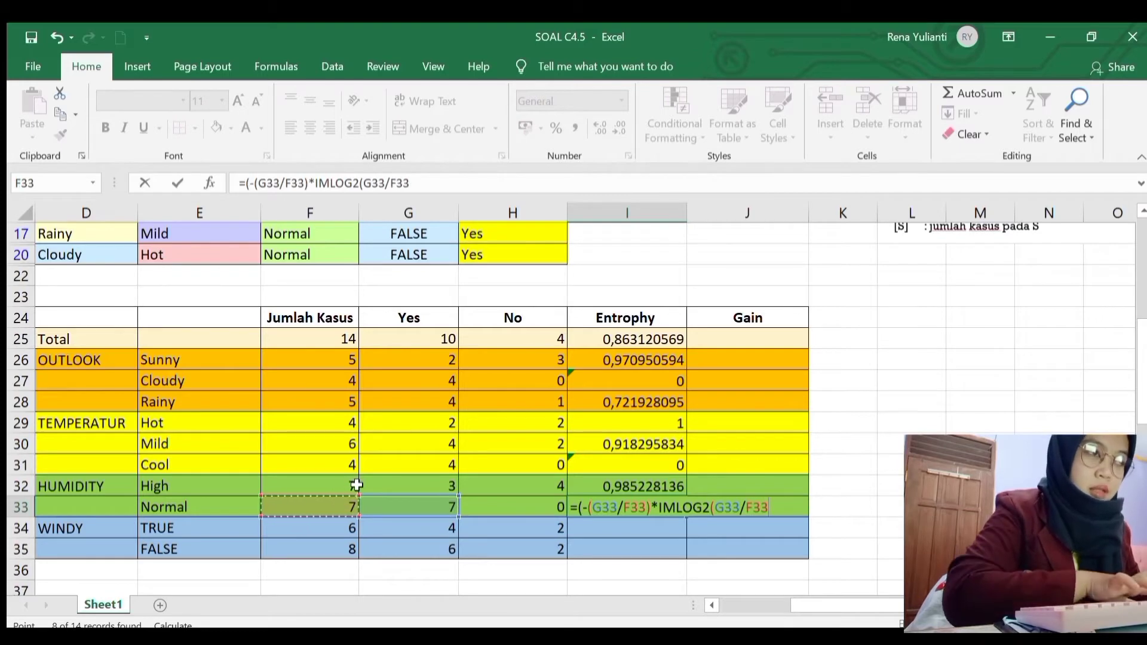
Step: Close the I33 formula with )) and commit it without a No term
type(")")
key("Return")
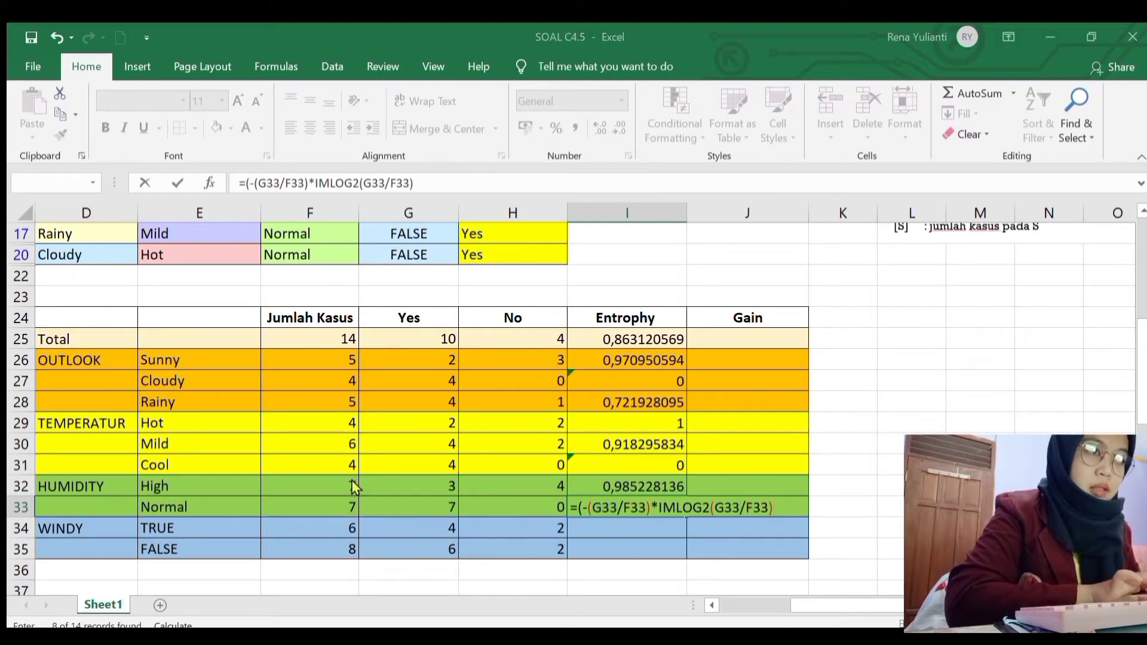
left_click(621, 402)
left_click(583, 387)
left_click(798, 517)
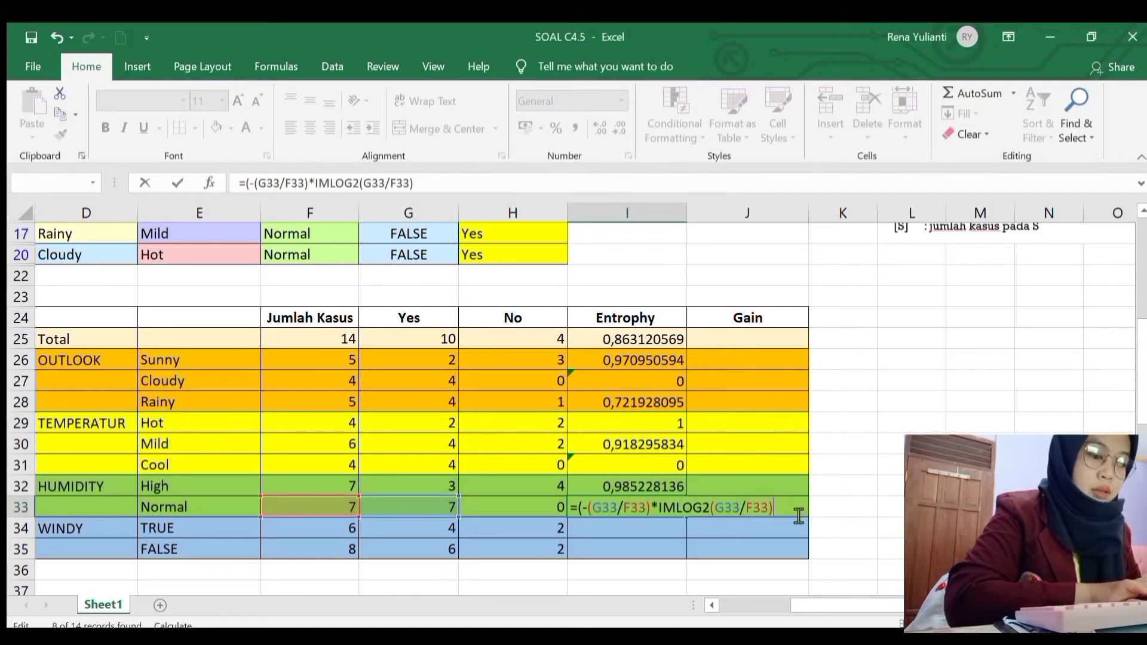
type(")")
key("Return")
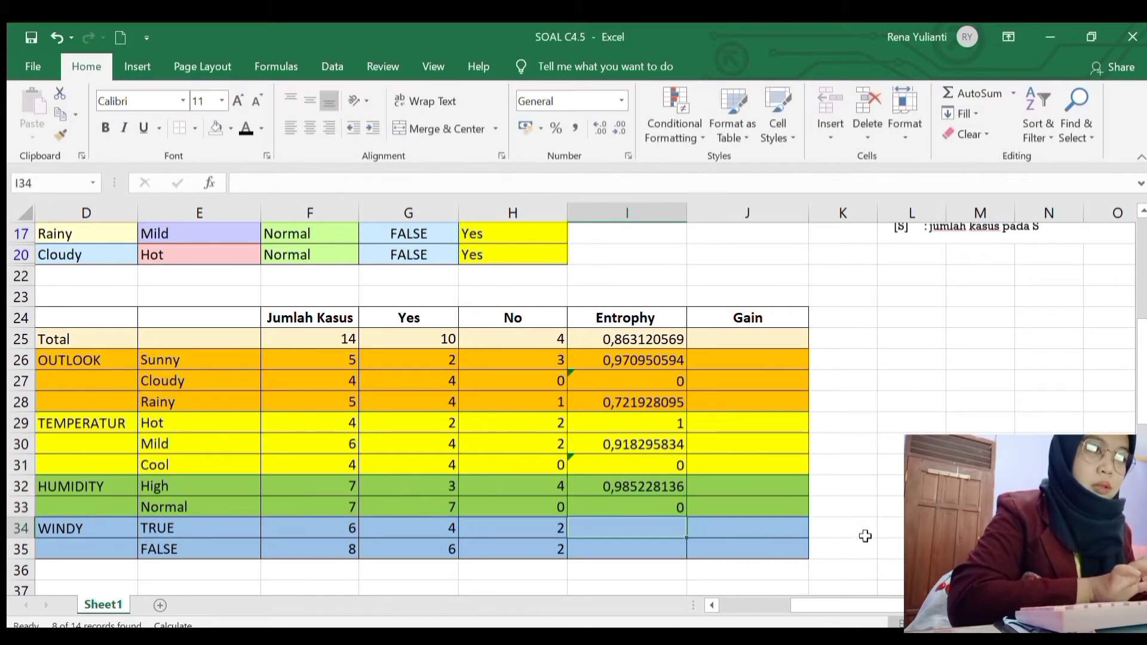
Step: Begin the Windy TRUE row's Entrophy formula in I34 with the negated Yes ratio, =(-(G34/F34)
key("Return")
left_click(647, 524)
type("=")
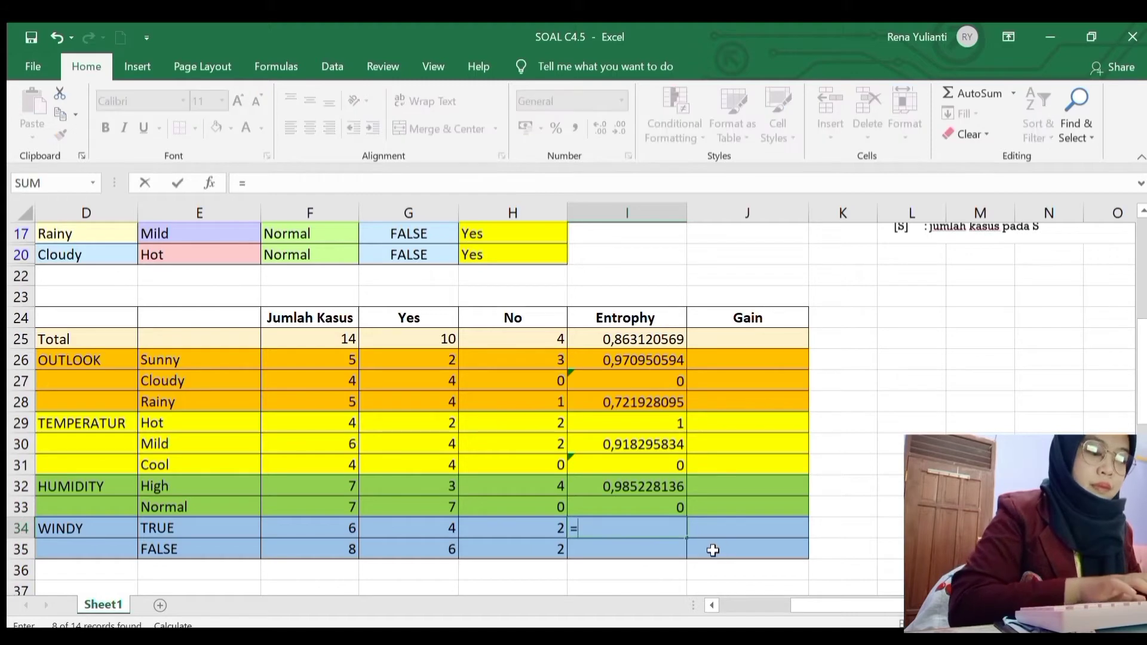
type("(-")
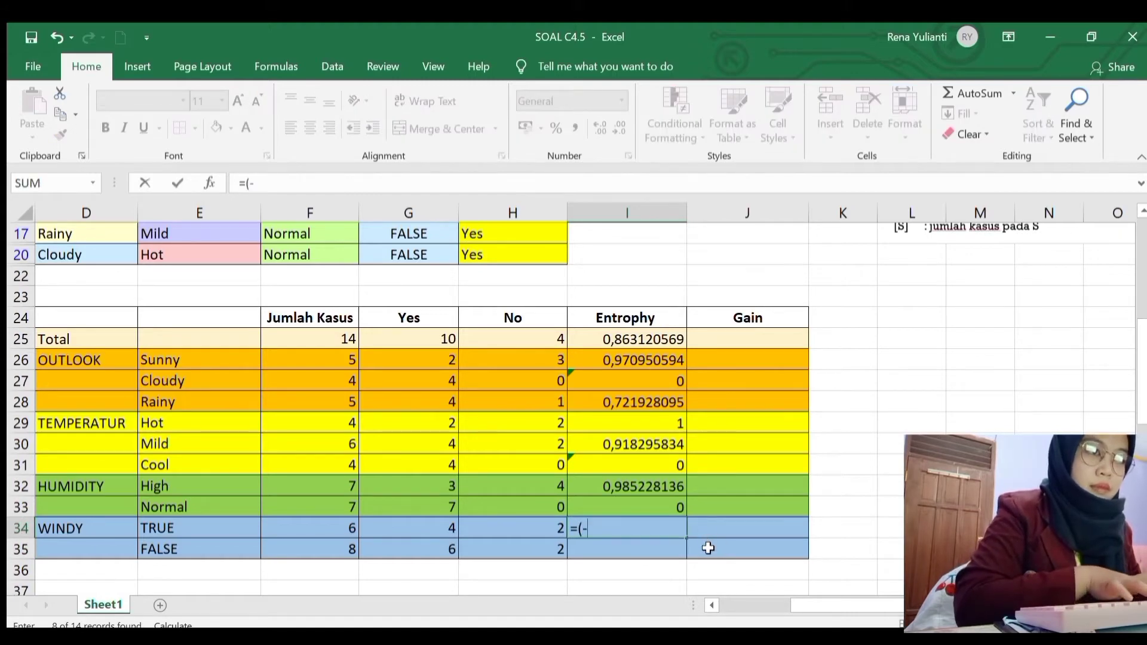
type("(")
left_click(456, 529)
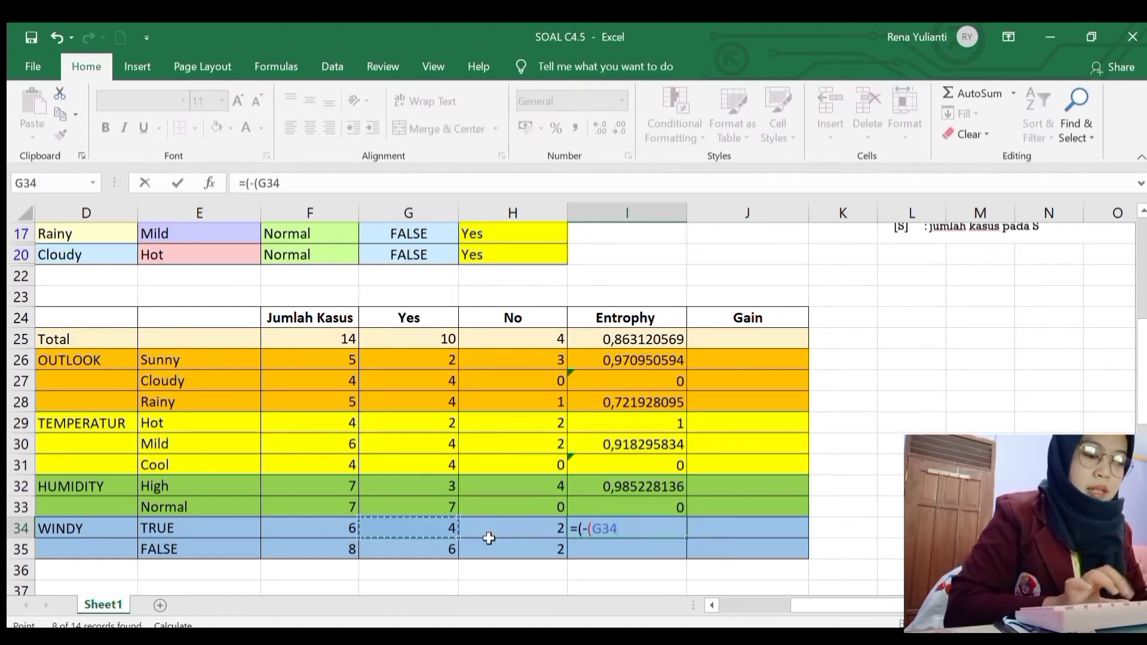
key("F8")
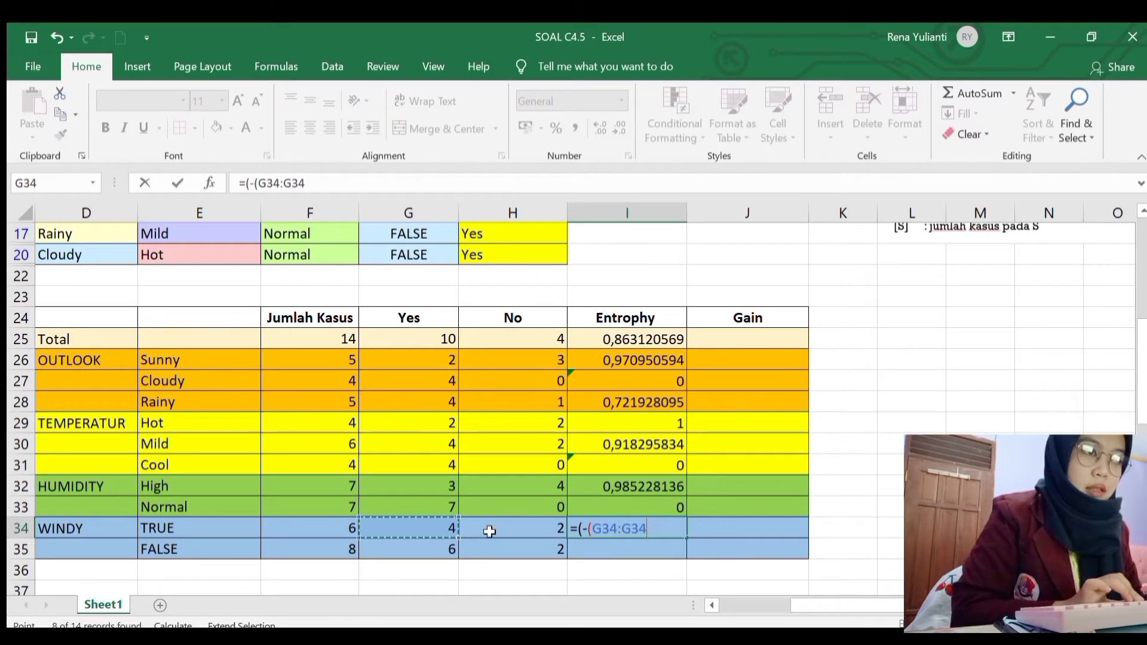
key("BackSpace")
key("BackSpace")
key("BackSpace")
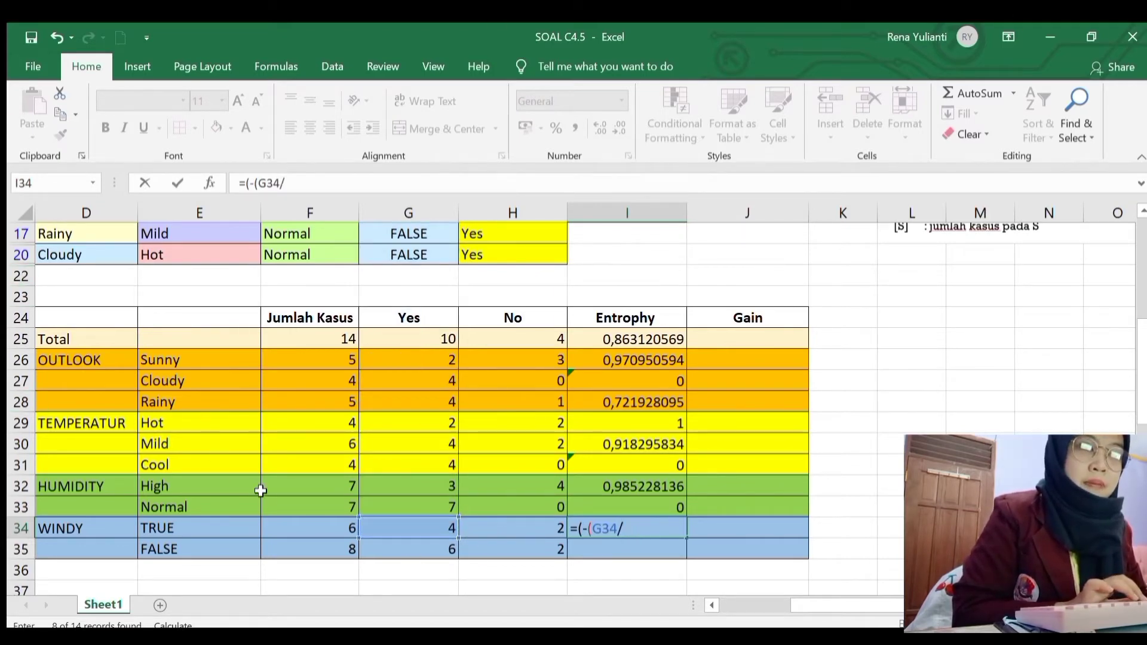
left_click(301, 530)
type(")")
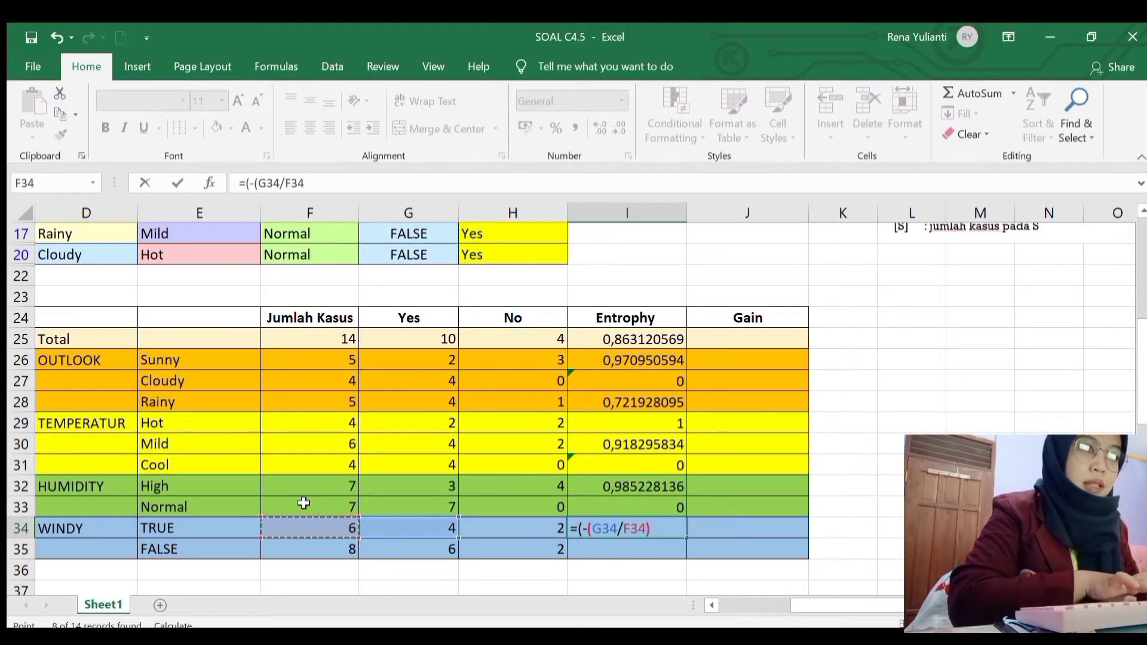
Step: Multiply the Yes ratio in I34 by IMLOG2 with the argument G34/F34
type("*log")
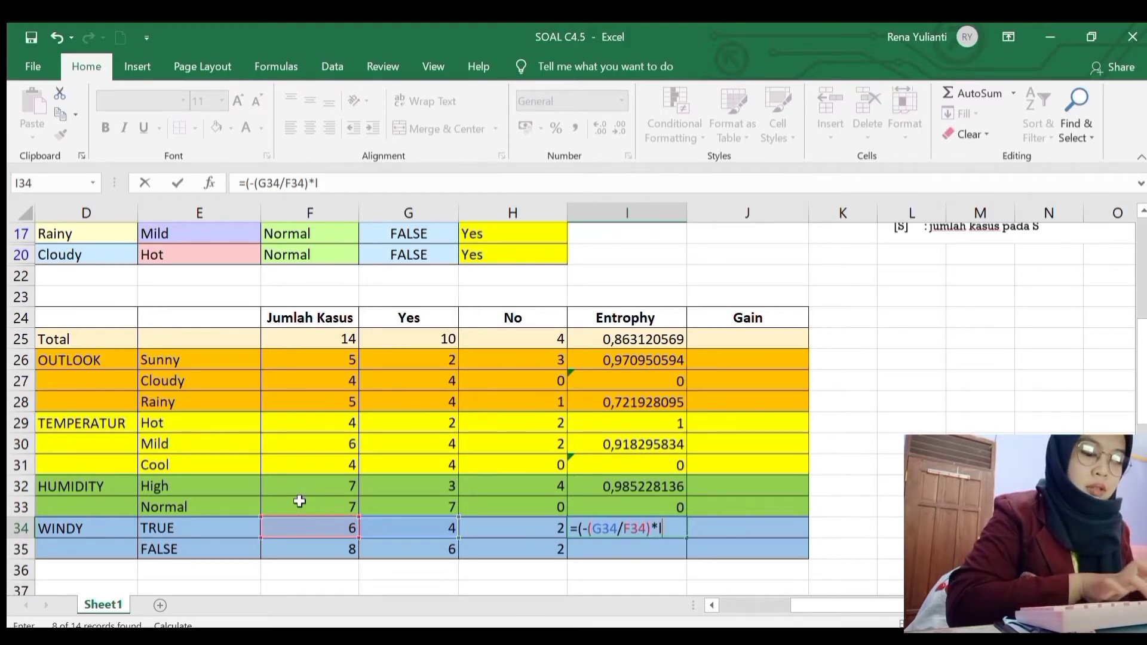
double_click(737, 590)
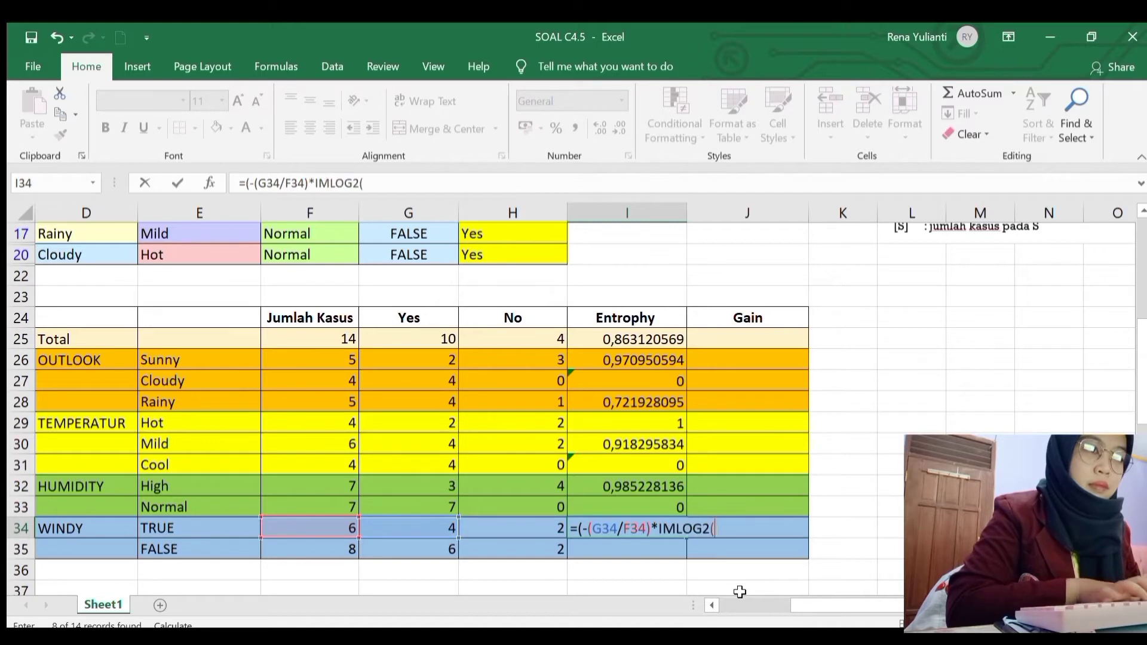
left_click(421, 514)
left_click(429, 528)
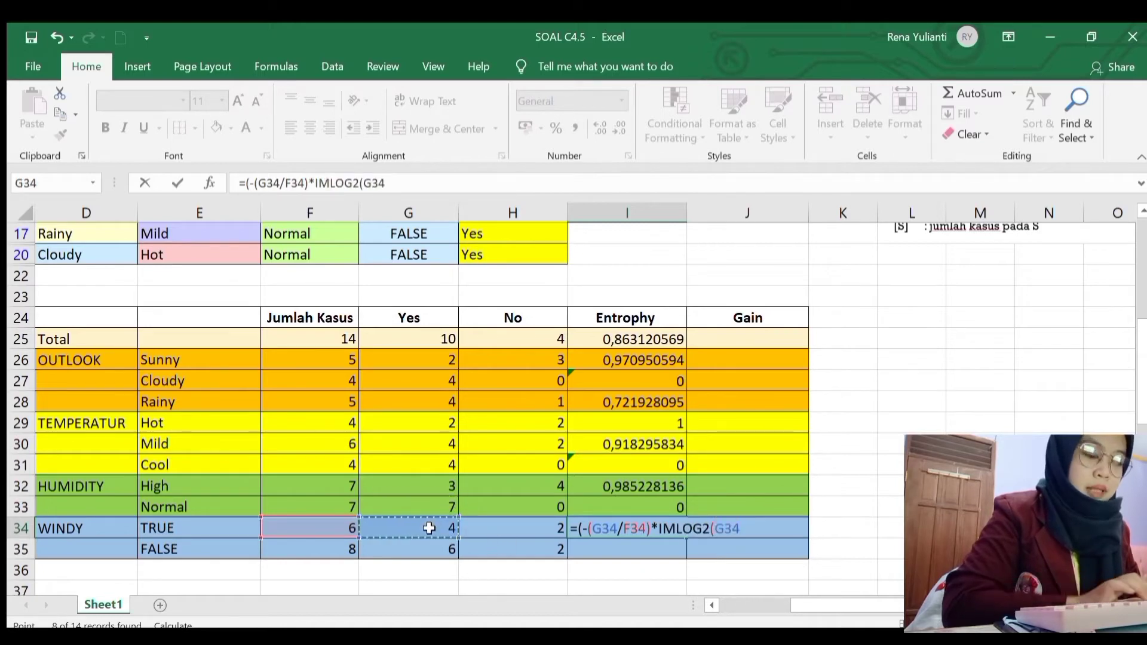
type("/")
left_click(284, 533)
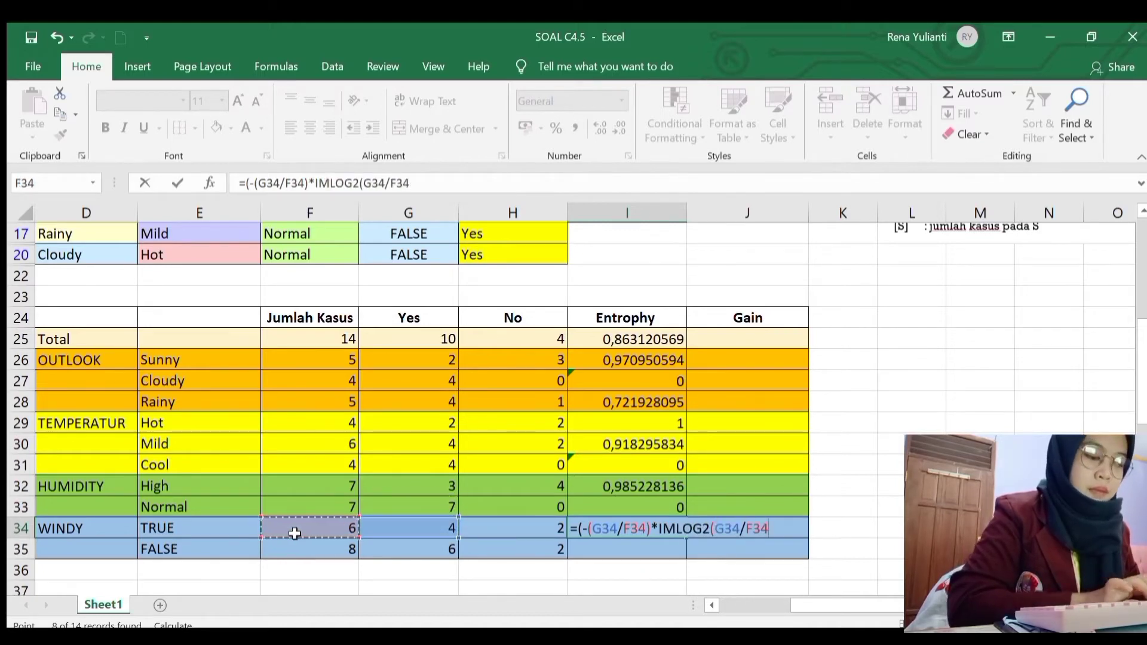
Step: Close the Yes term in I34 and add the No term's negated ratio, +(-(H34/F34)
type(")+(-")
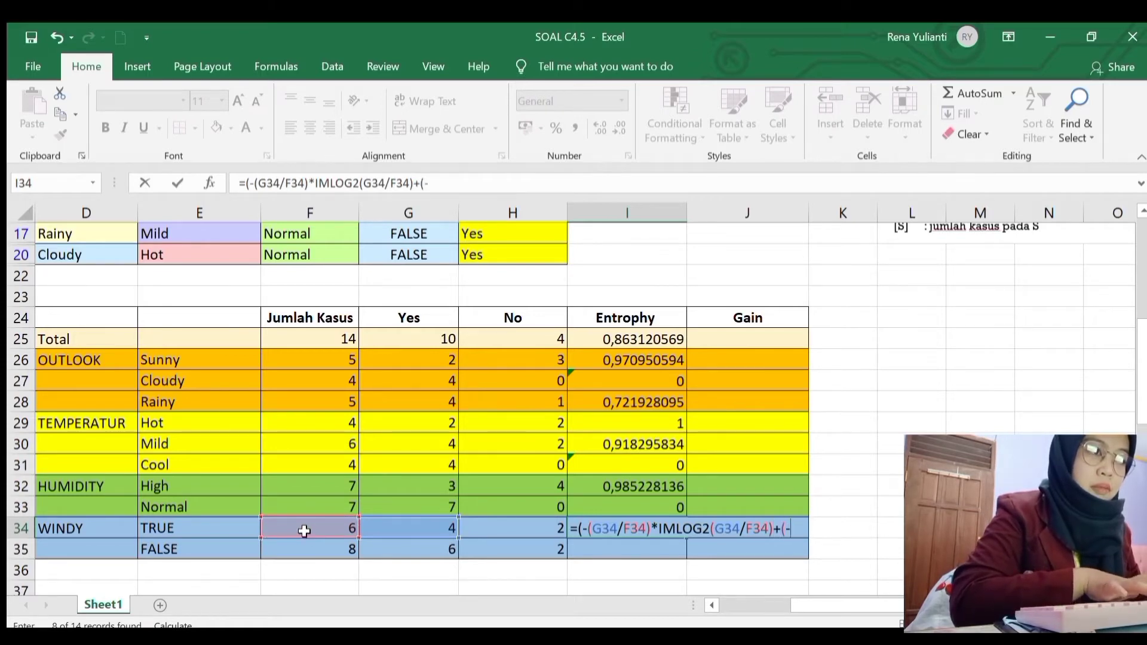
type("(")
left_click(526, 533)
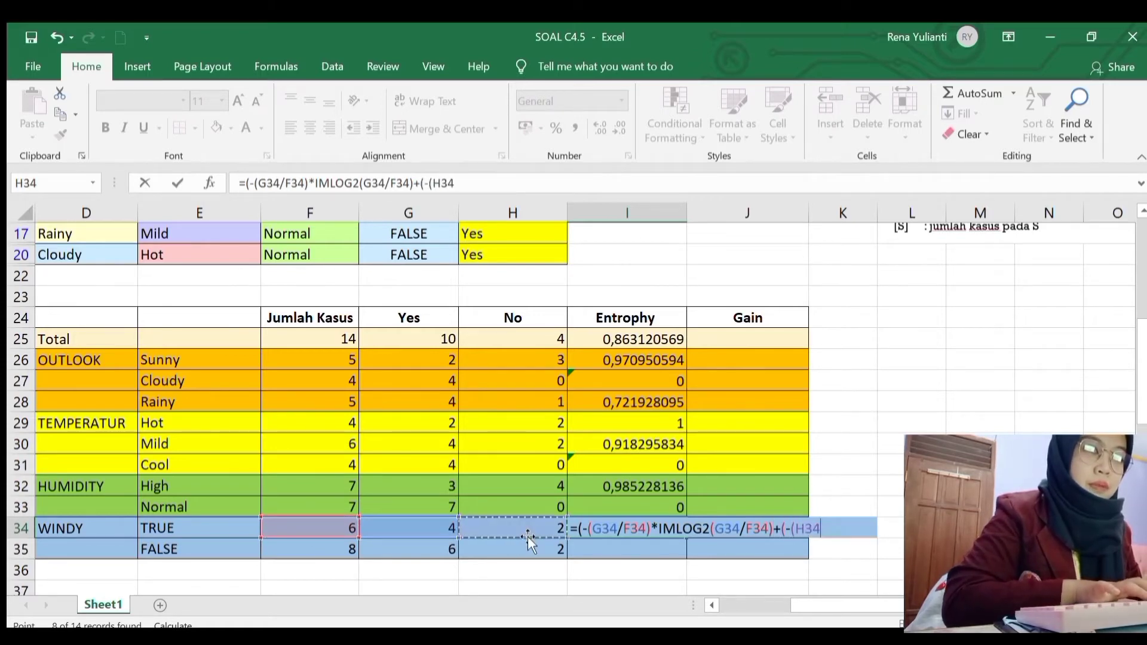
type("/")
left_click(351, 530)
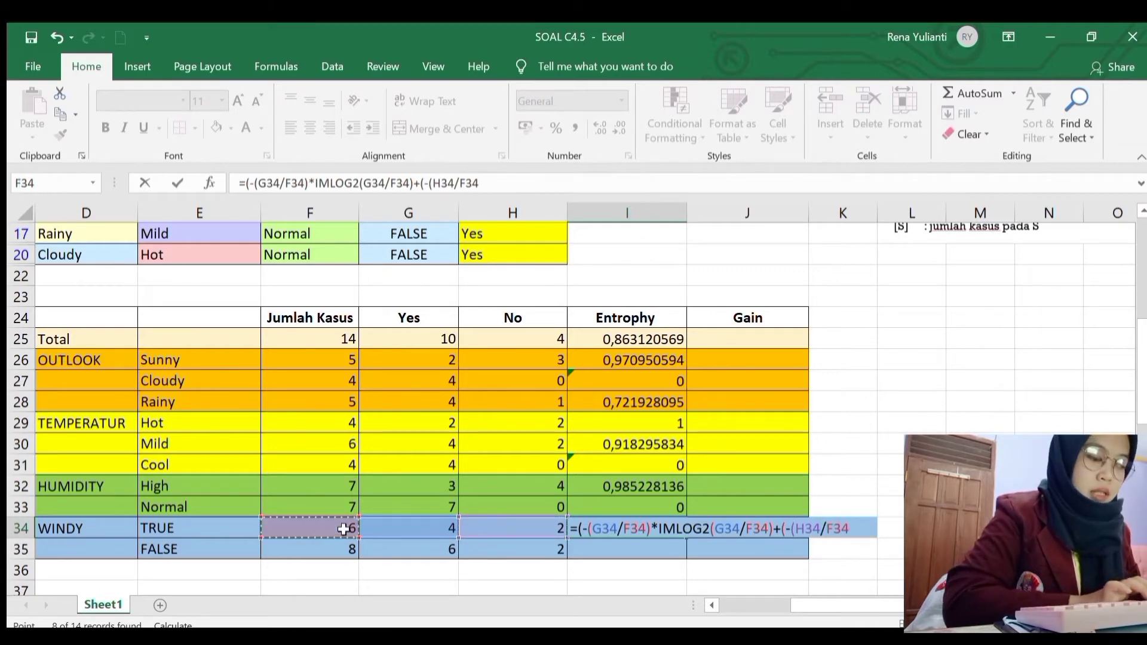
type(")")
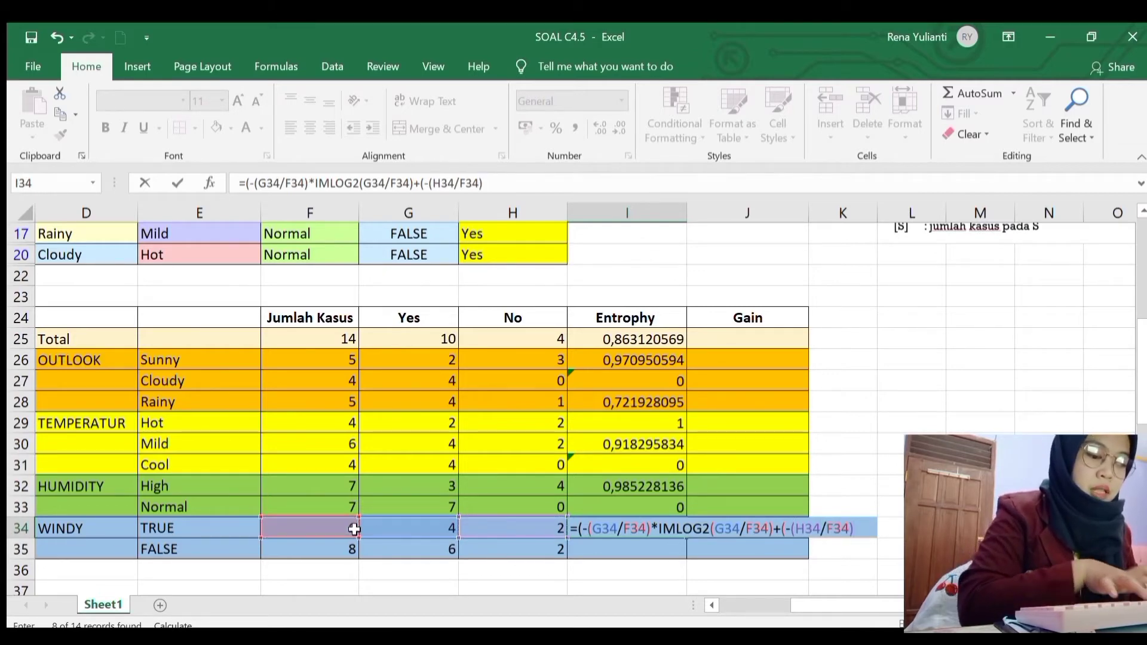
Step: Complete the No term in I34 by multiplying it by IMLOG2(H34/F34), close the formula with )) and commit it
type("*k")
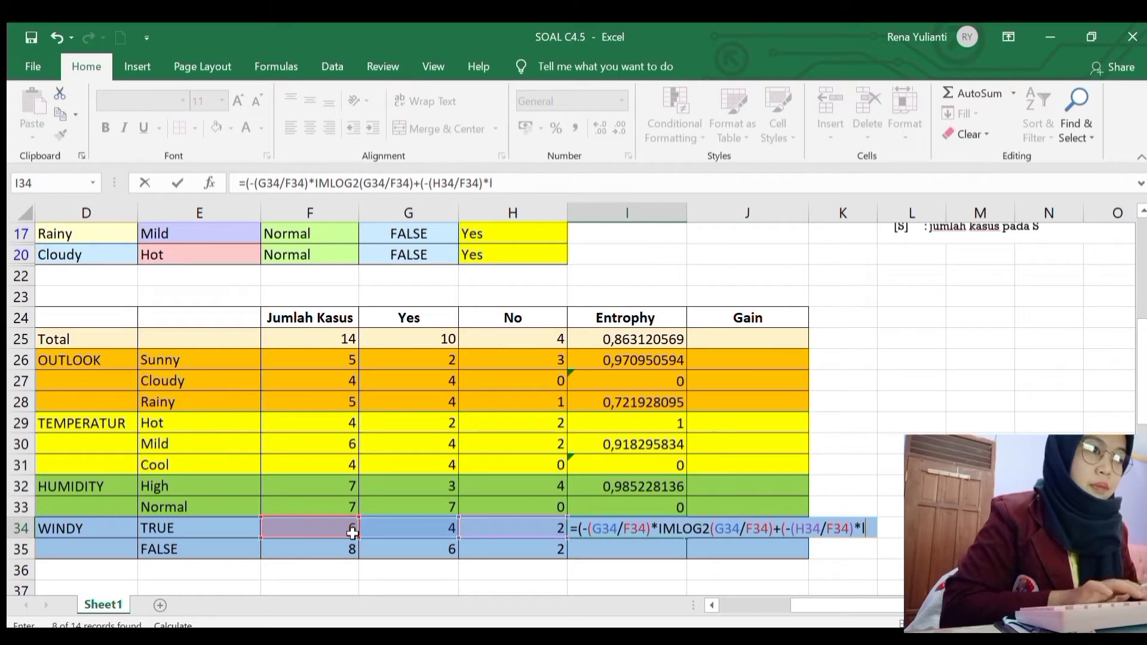
type("o")
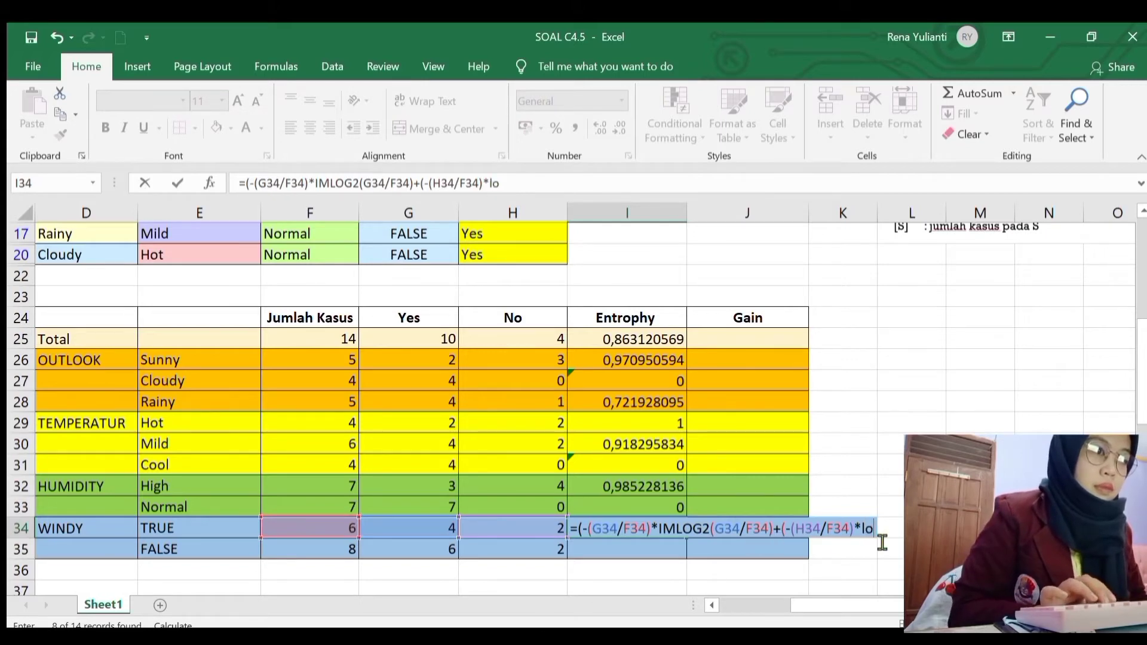
type("g")
key("Tab")
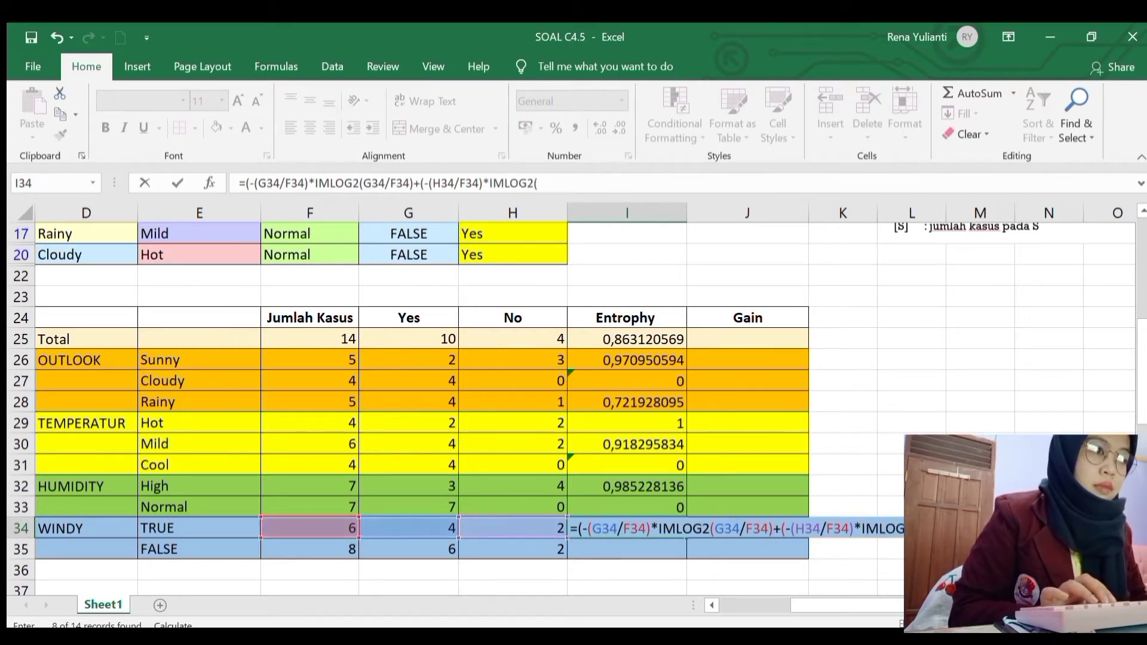
left_click(538, 528)
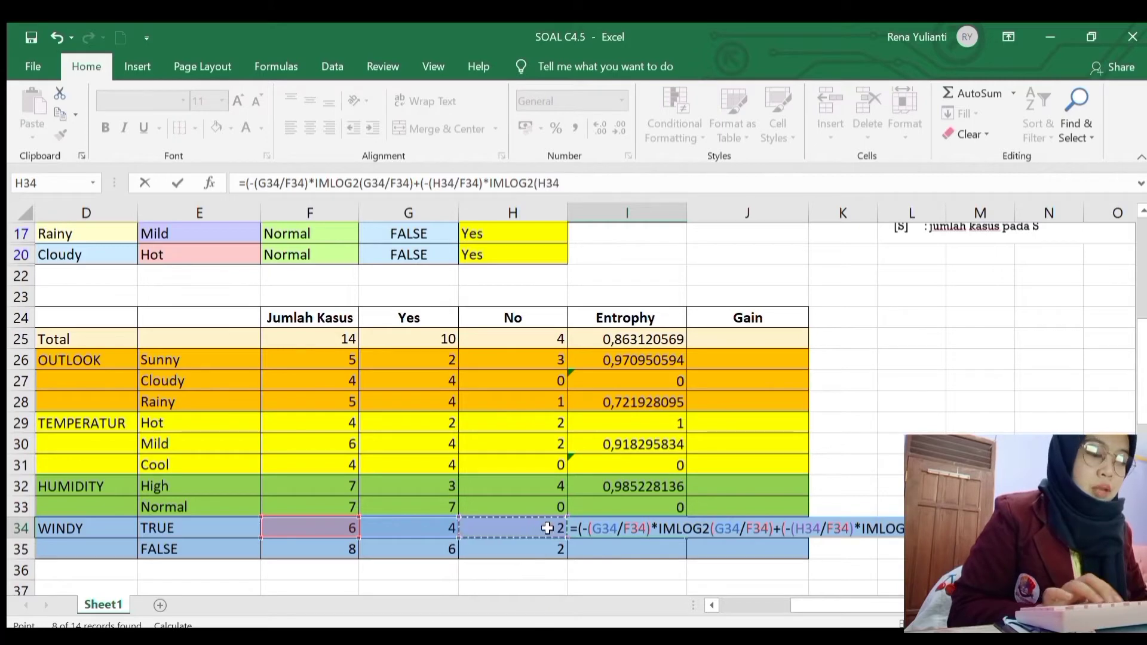
type("/")
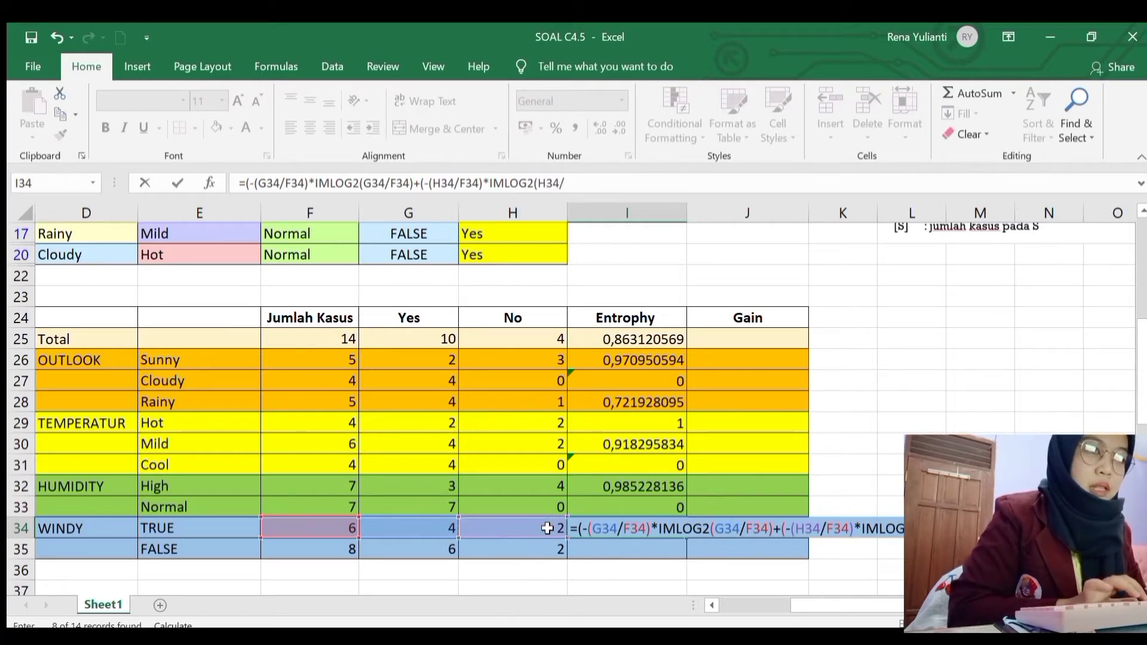
left_click(327, 531)
type("))")
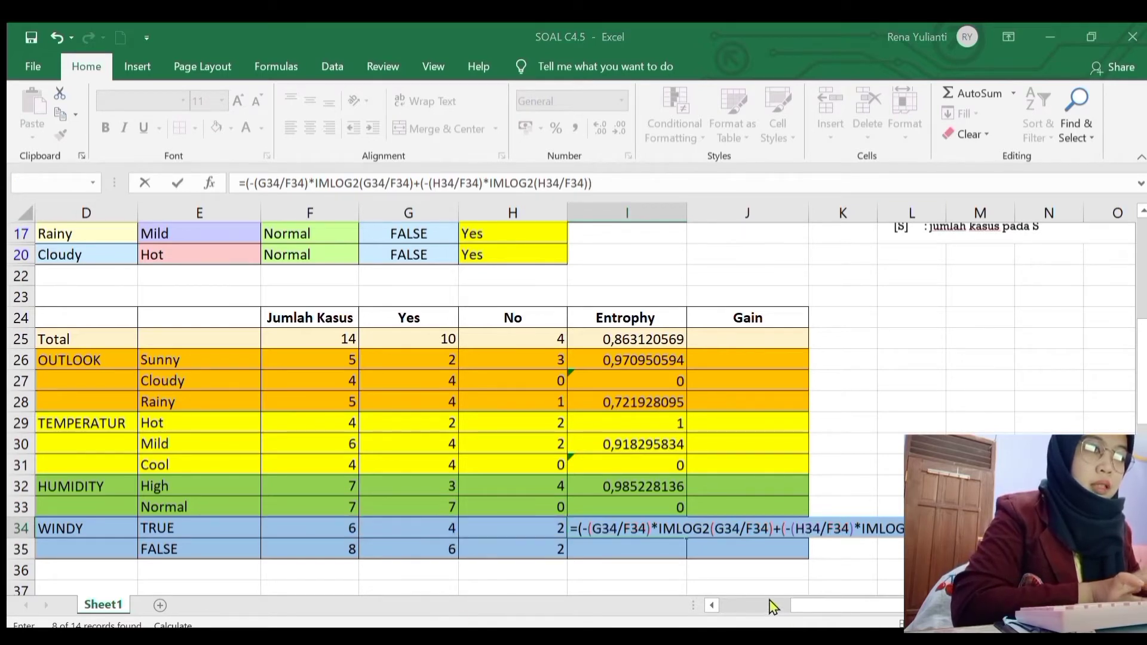
key("Return")
Step: Begin the Windy FALSE row's Entrophy formula in I35 with the negated Yes ratio, =(-(G35/F35
type("=")
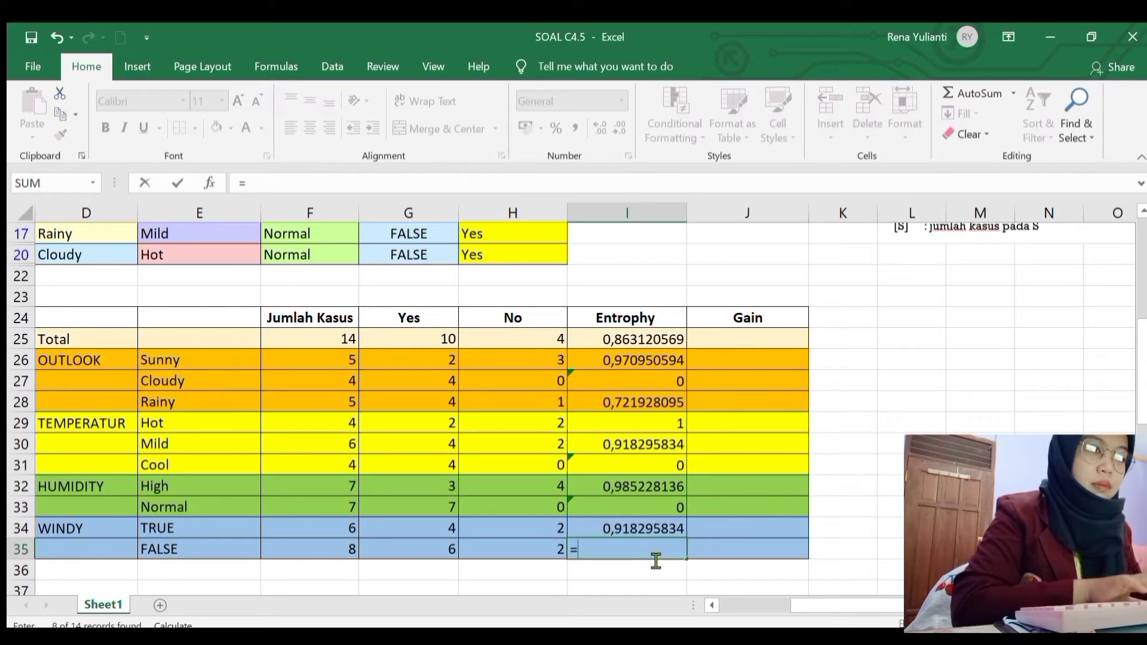
type("(")
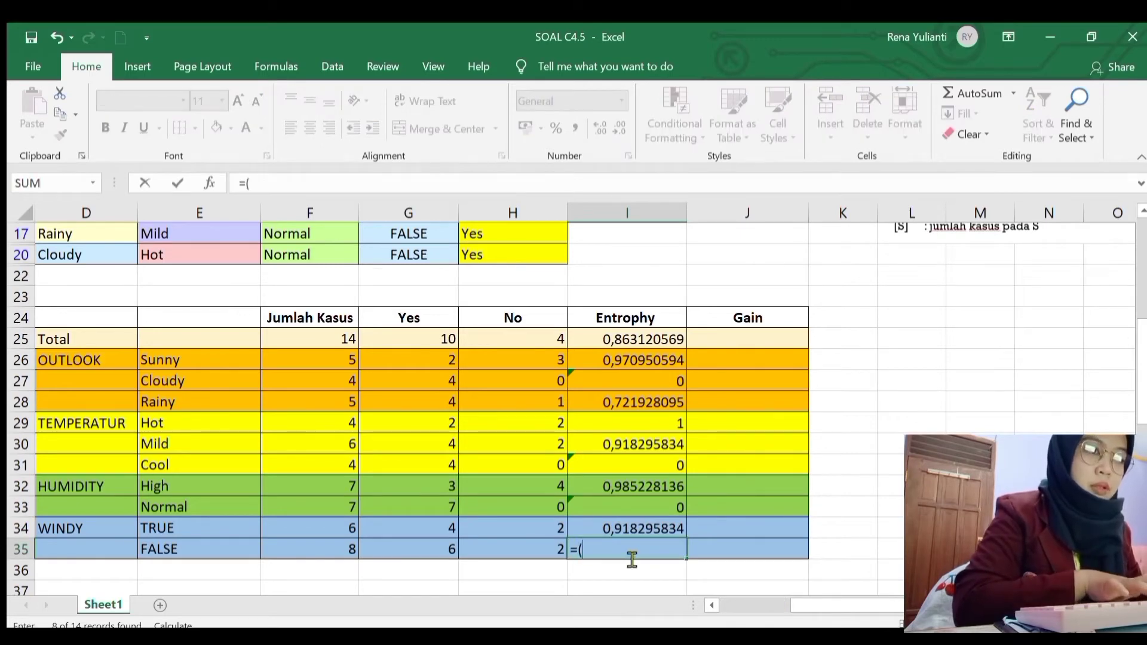
type("-(")
left_click(441, 552)
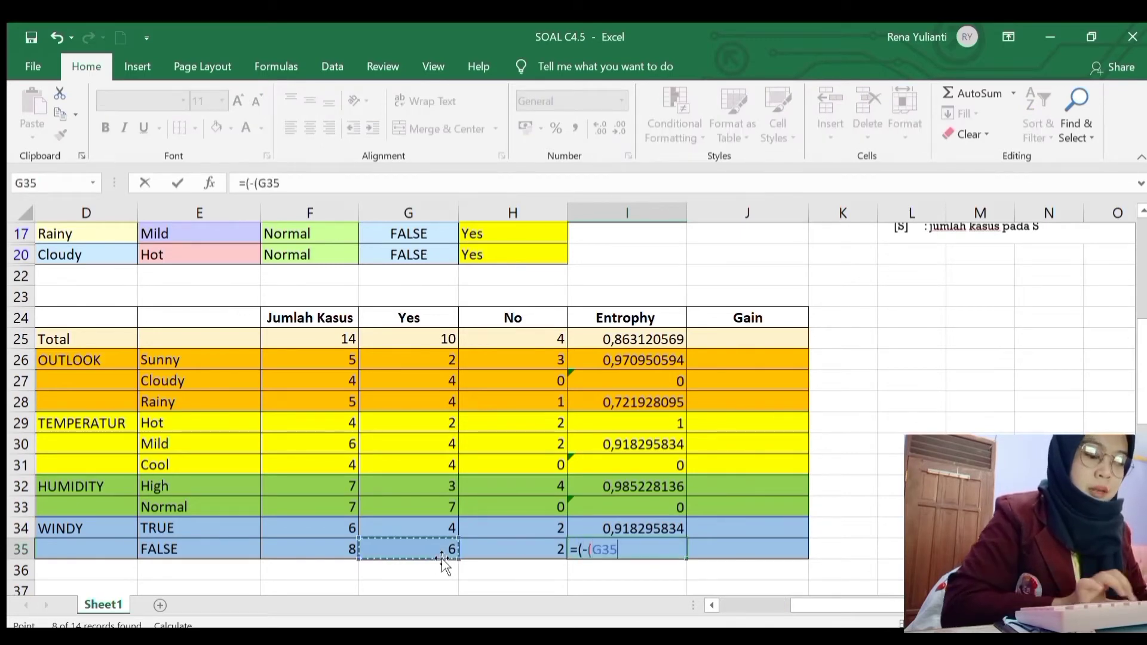
type("/")
left_click(334, 552)
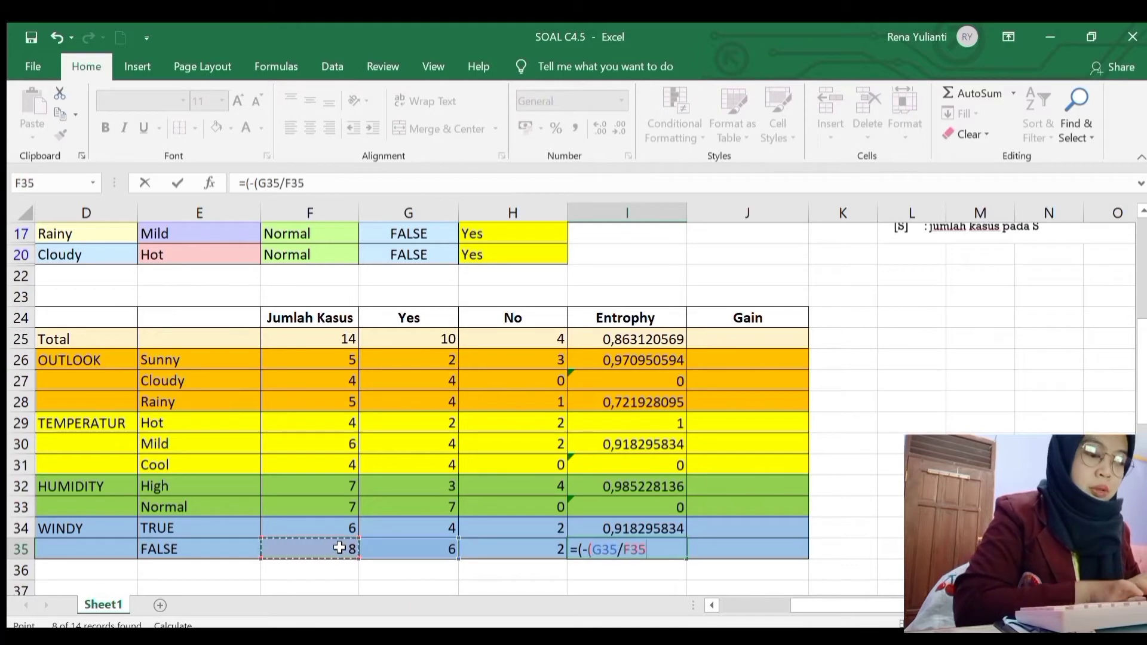
Step: Close the Yes ratio in I35 and multiply it by IMLOG2 with the argument G35/F35
type(")*log")
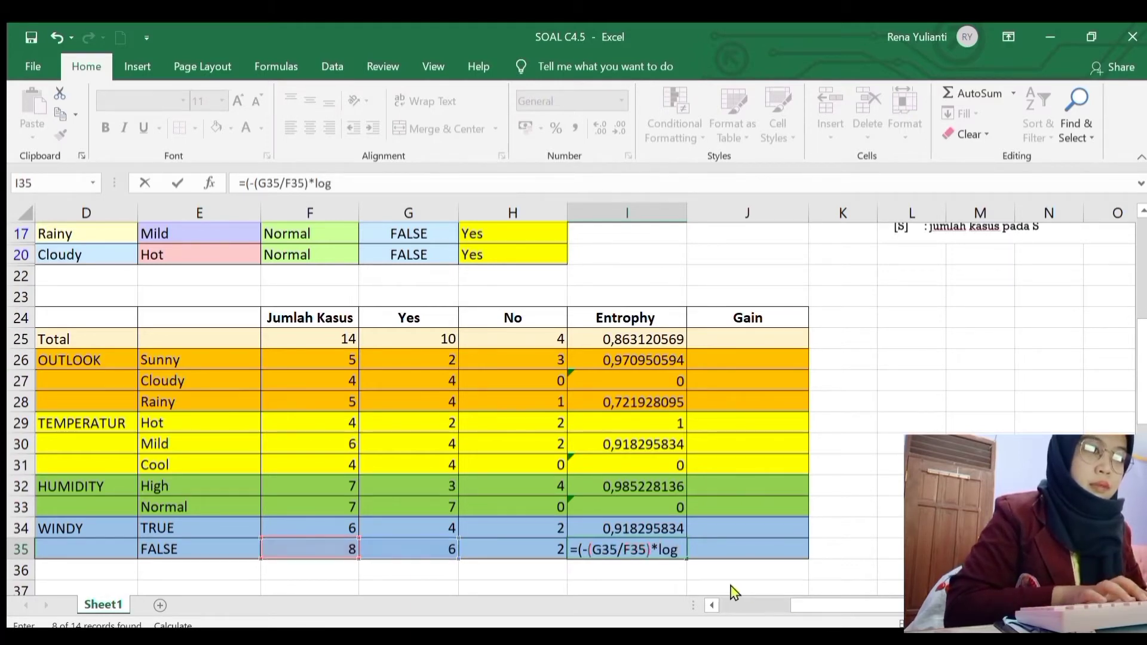
key("Tab")
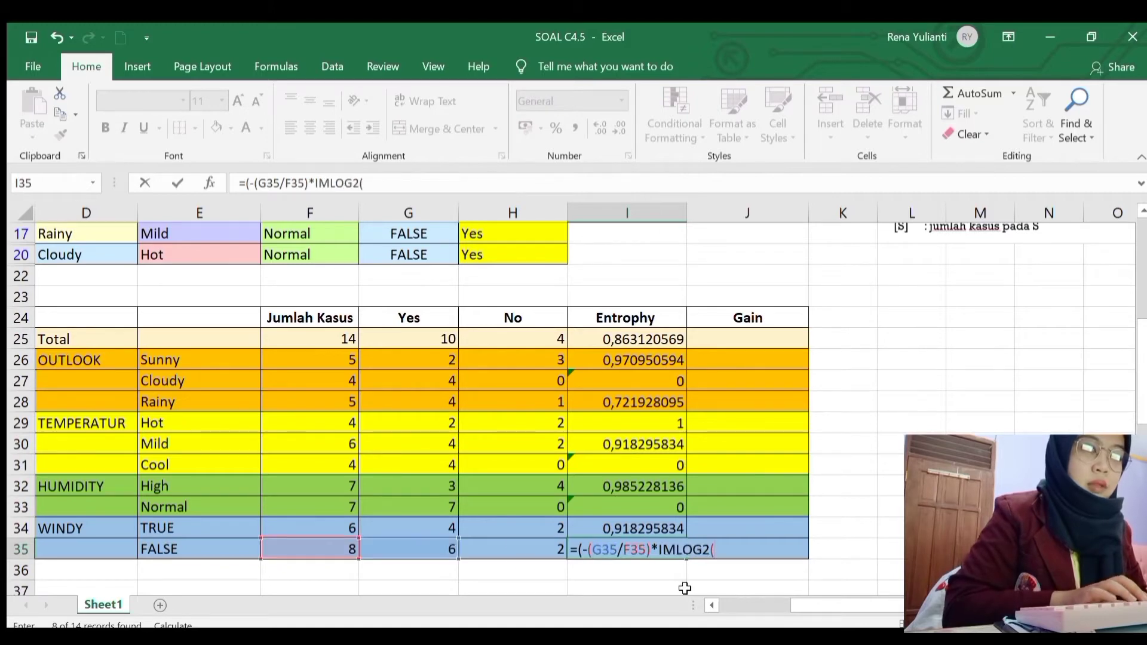
left_click(440, 550)
type("/")
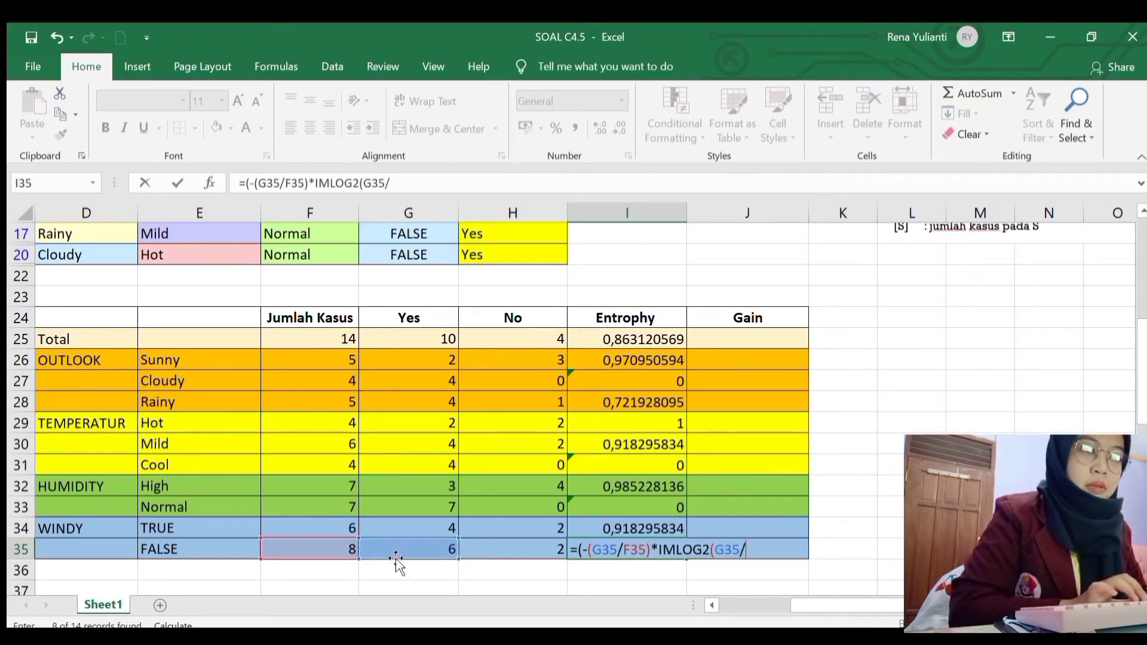
left_click(345, 550)
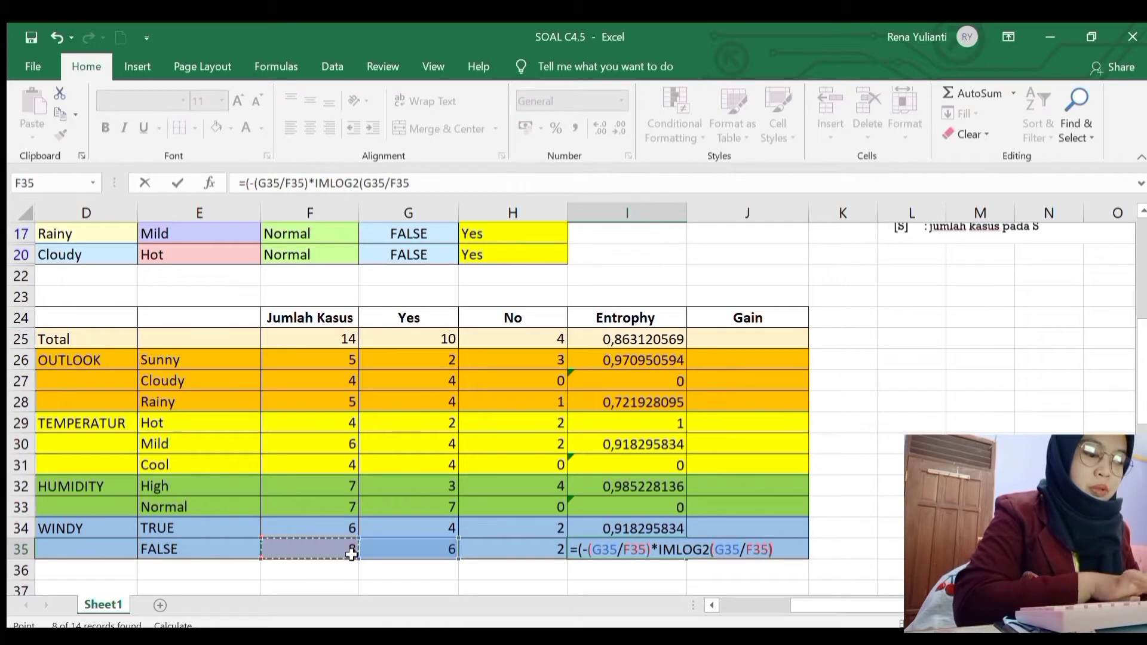
Step: Close the Yes term in I35 and add the No term's negated ratio, +(-(H35/F35)
type(")+")
type("(-(")
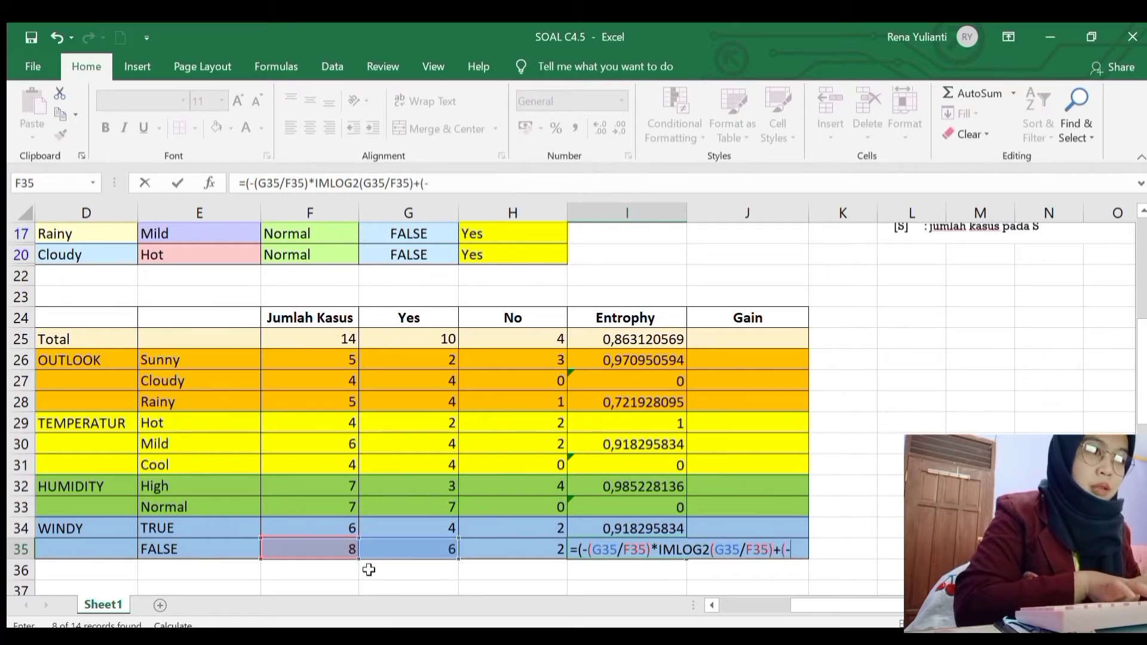
left_click(524, 556)
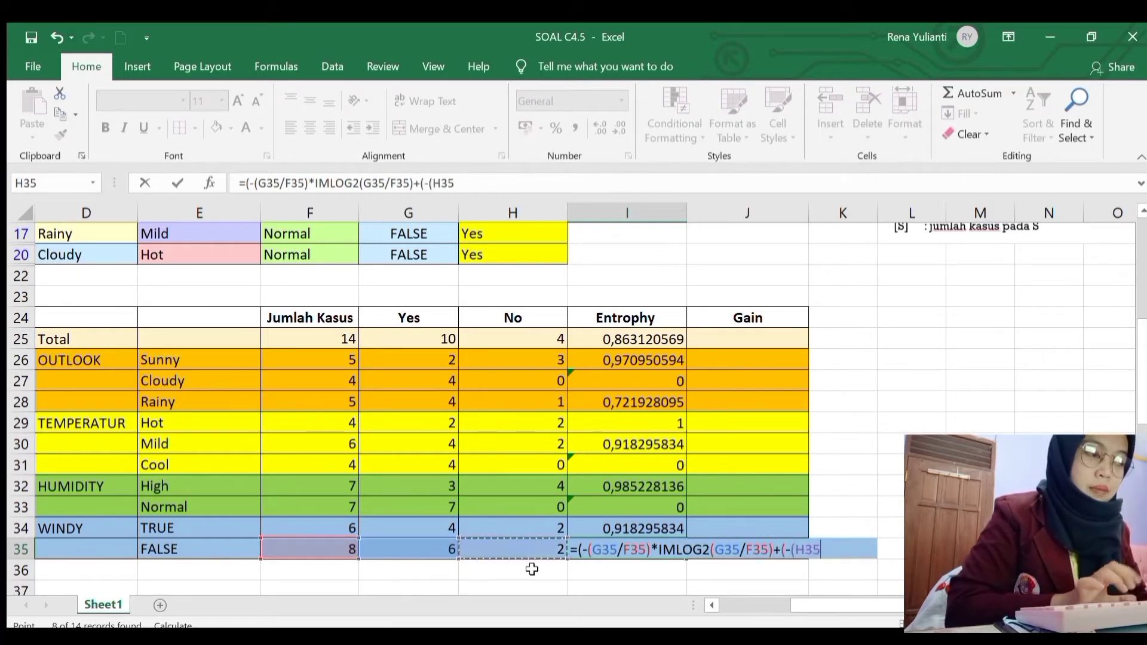
type("/")
left_click(343, 545)
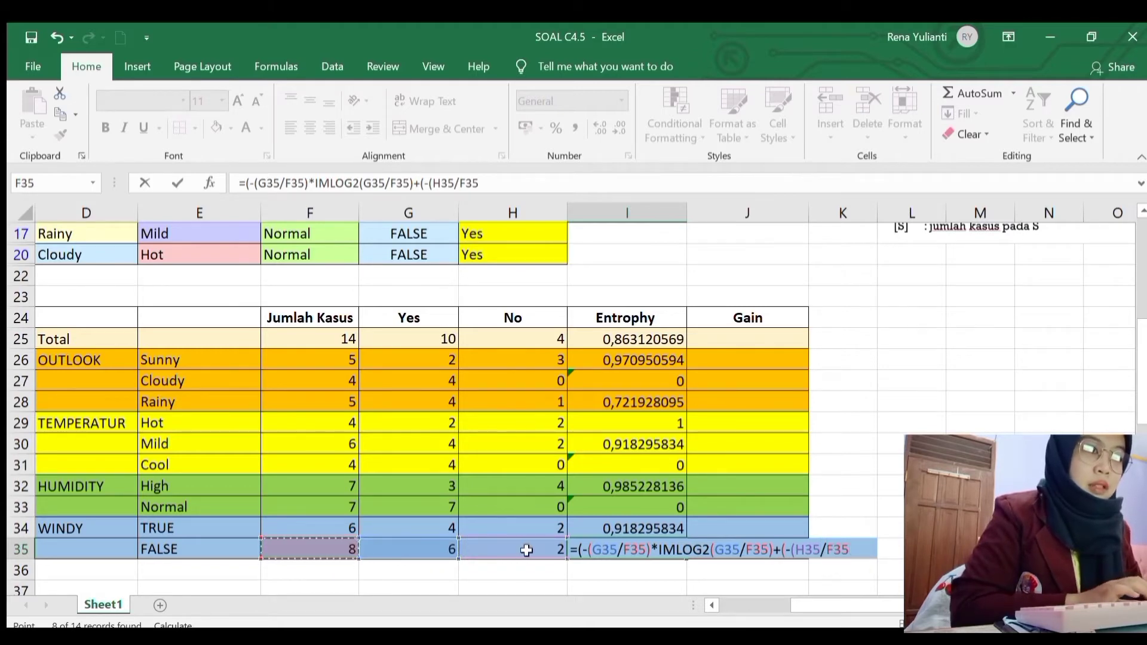
type(")")
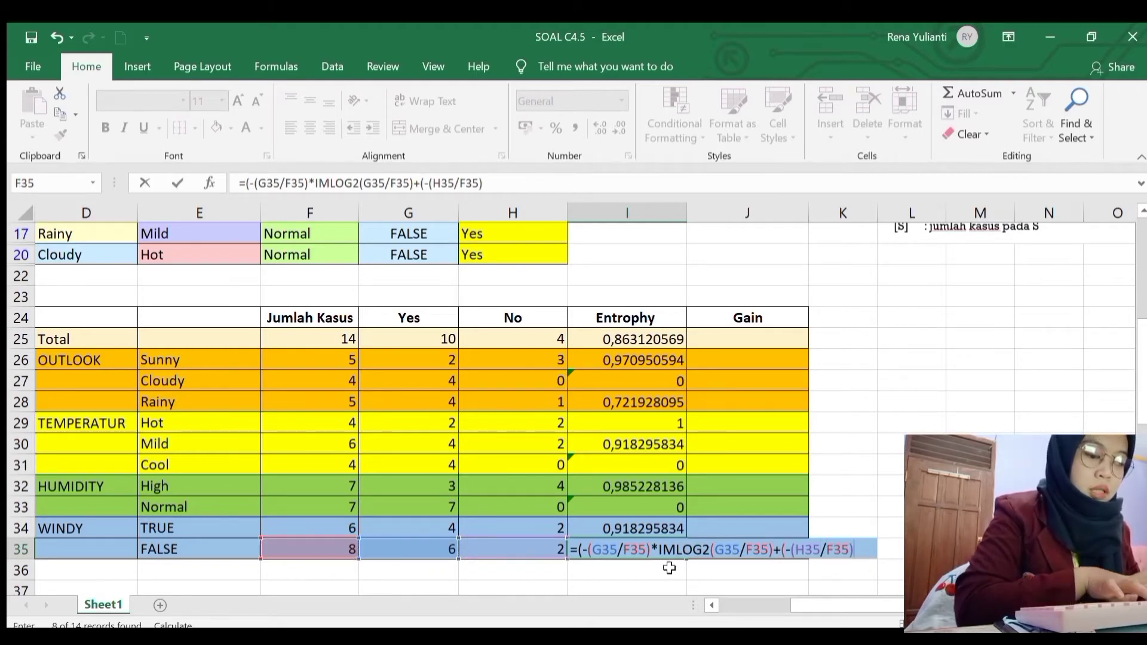
Step: Multiply the No ratio in I35 by IMLOG2(H35/F35), close the formula with )) and commit it
type("*lo")
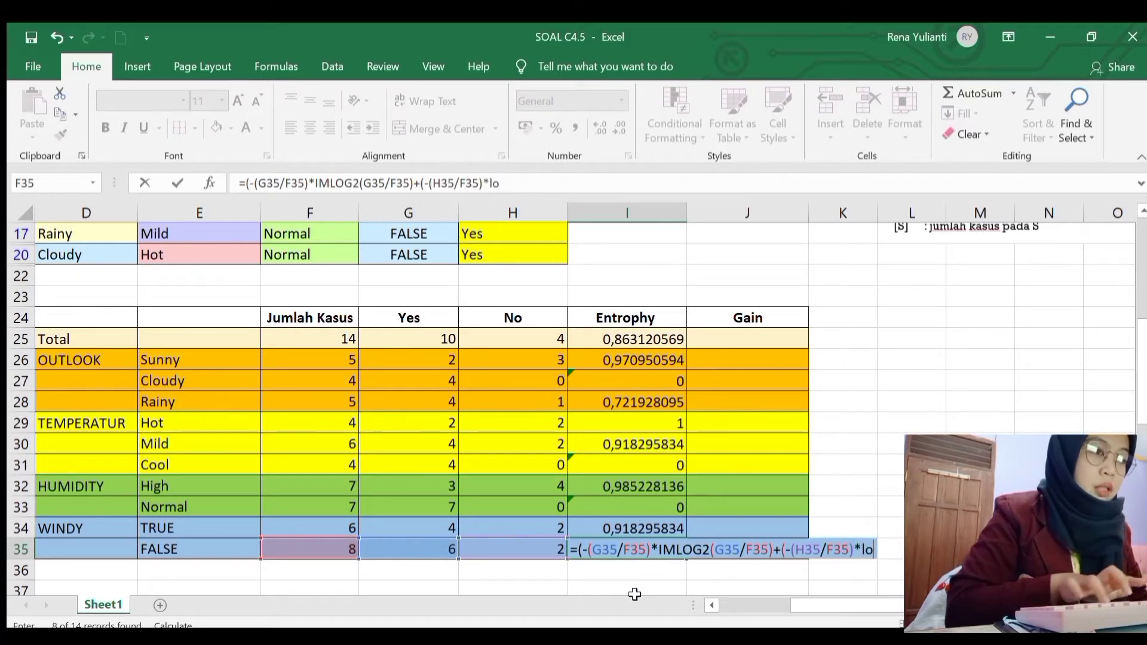
type("g")
key("Tab")
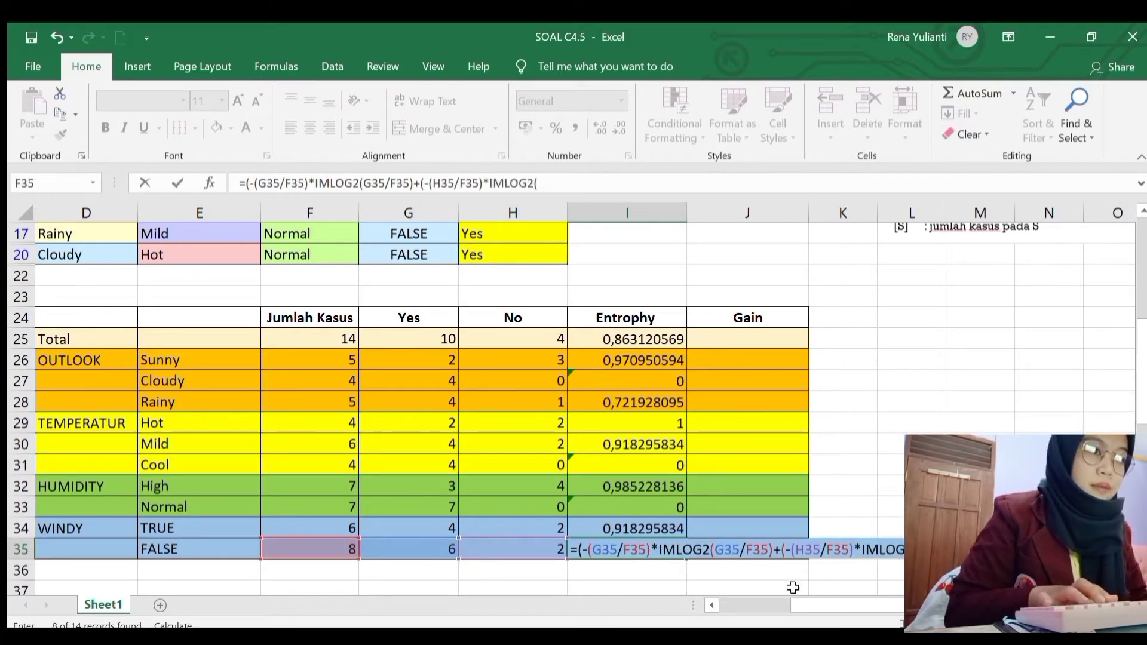
left_click(541, 550)
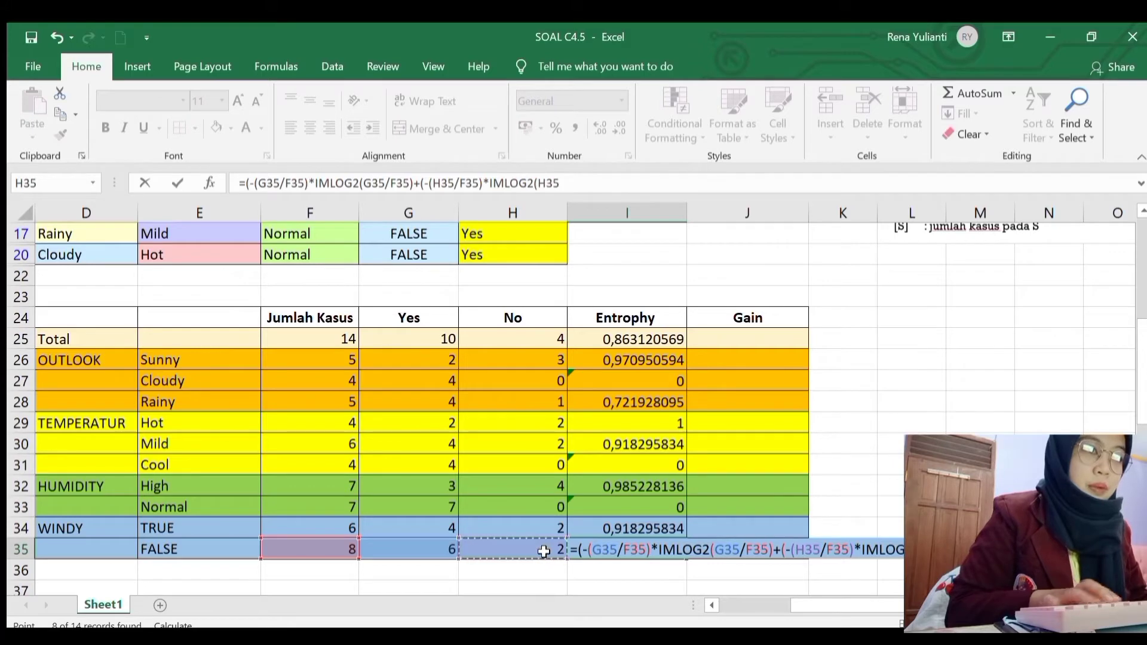
type("/")
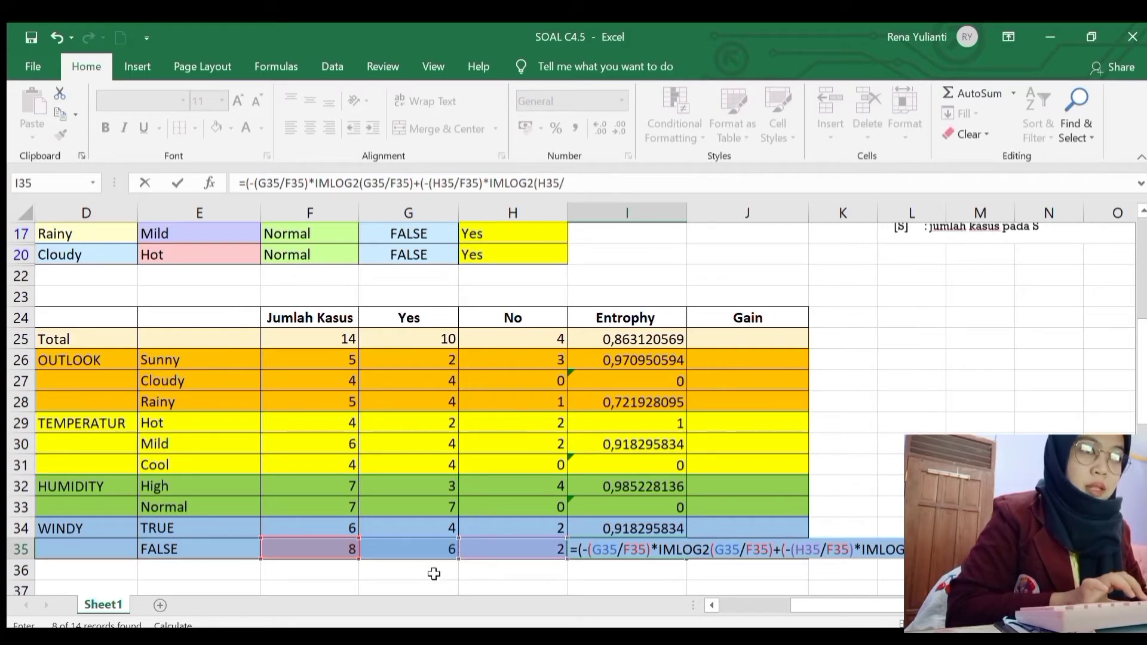
left_click(334, 550)
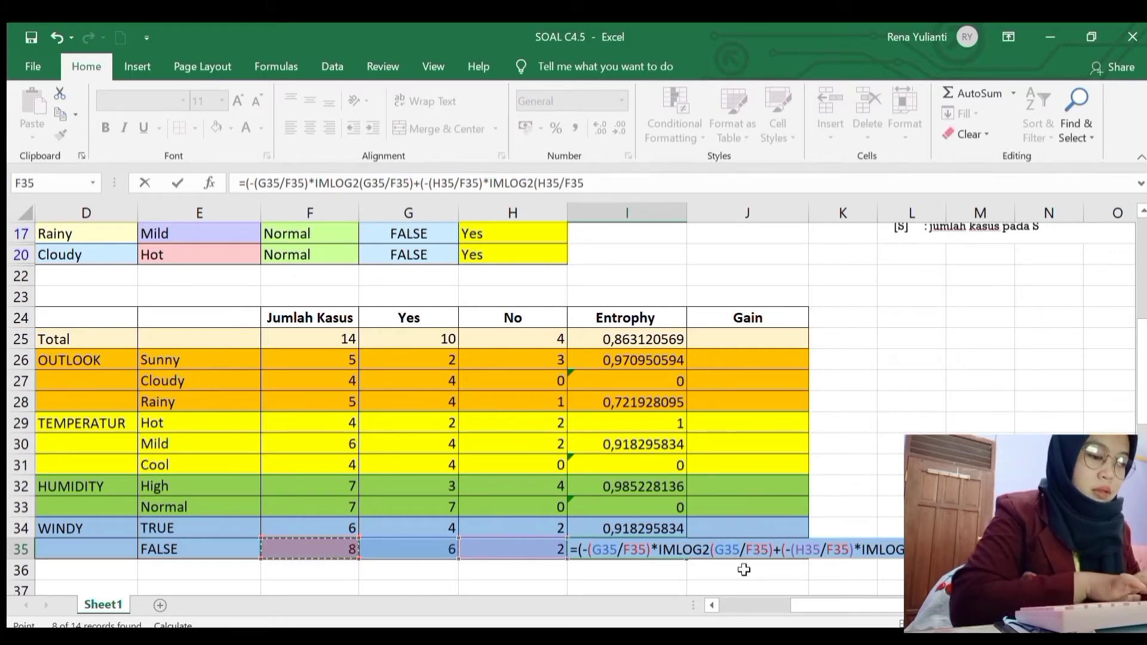
type("))")
key("Return")
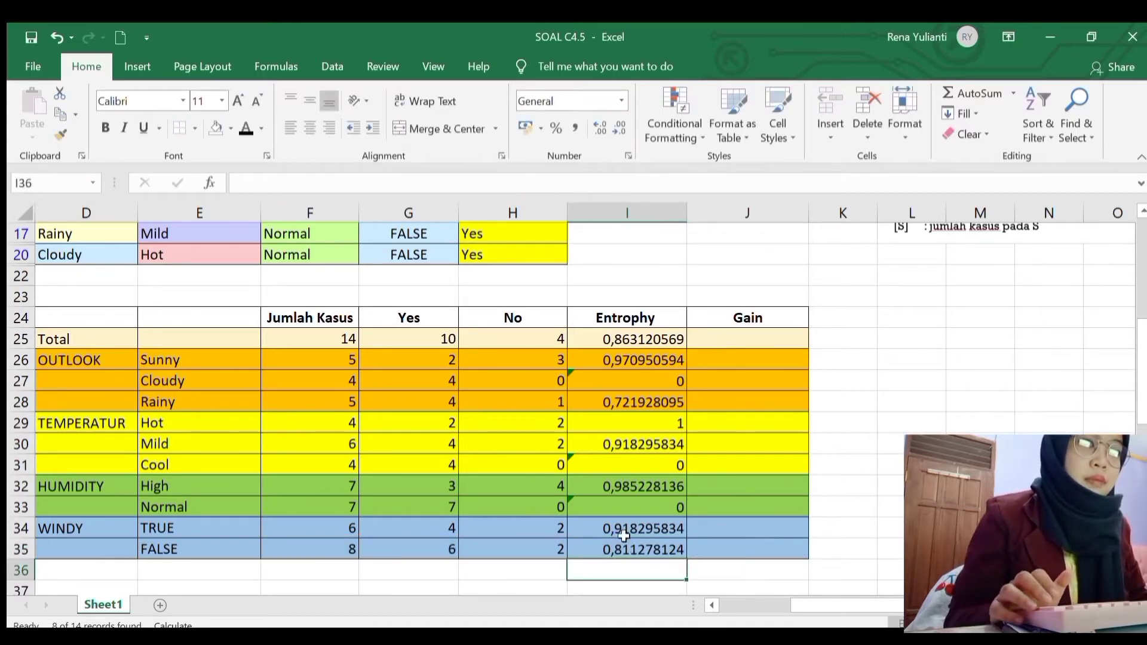
left_click_drag(635, 341, 645, 550)
left_click(762, 321)
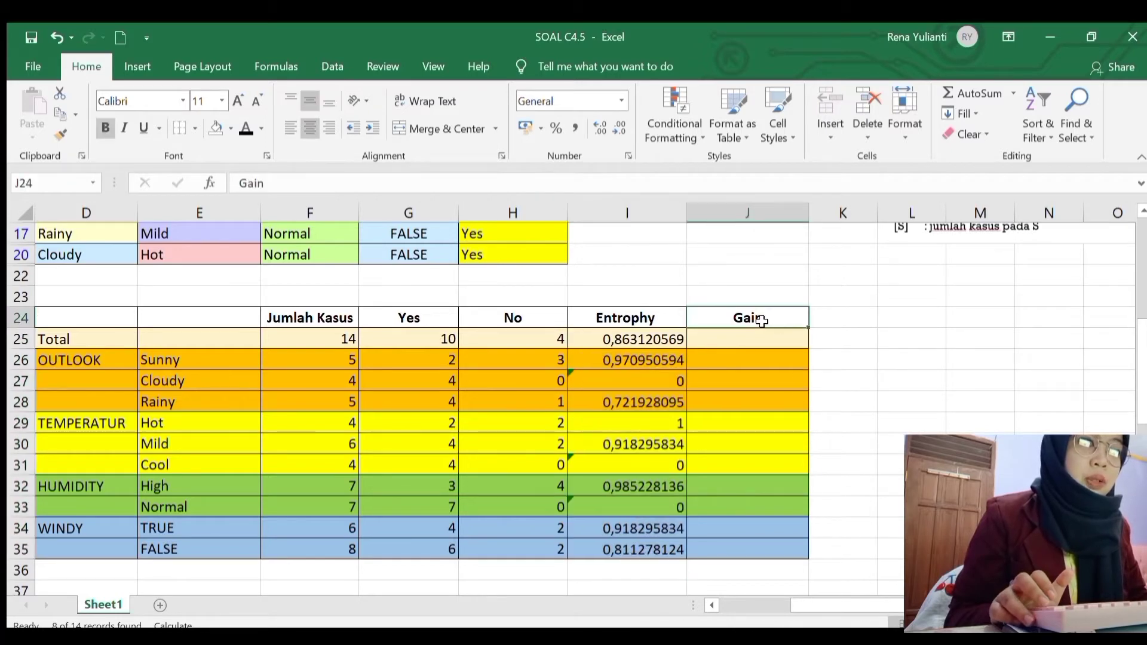
left_click(857, 338)
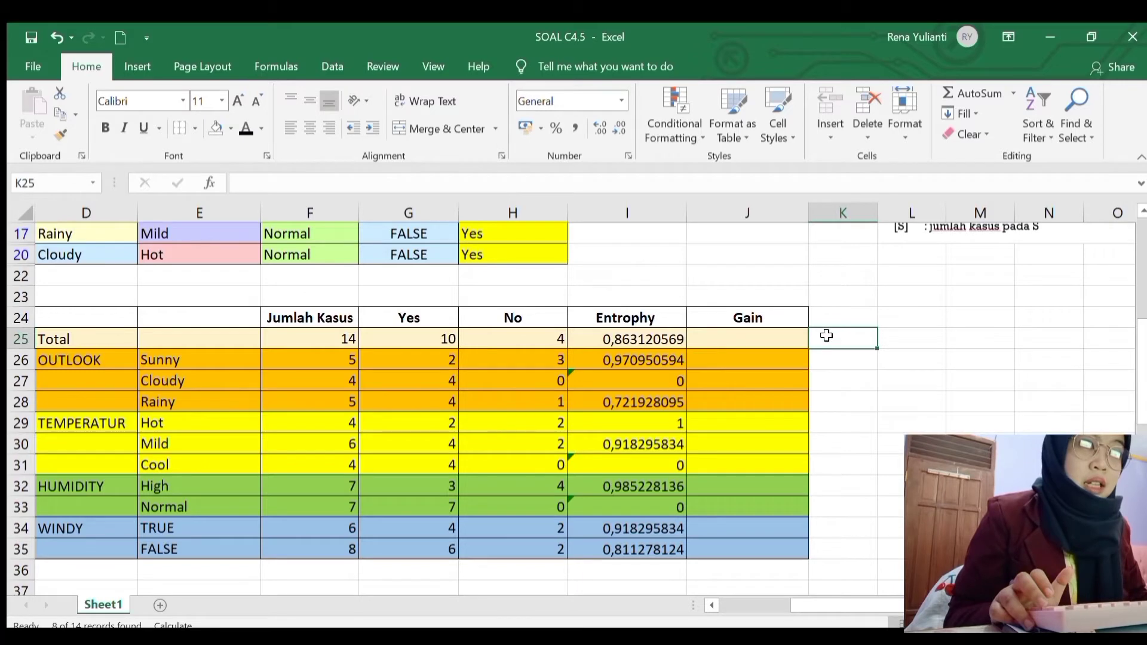
left_click(839, 357)
left_click(829, 342)
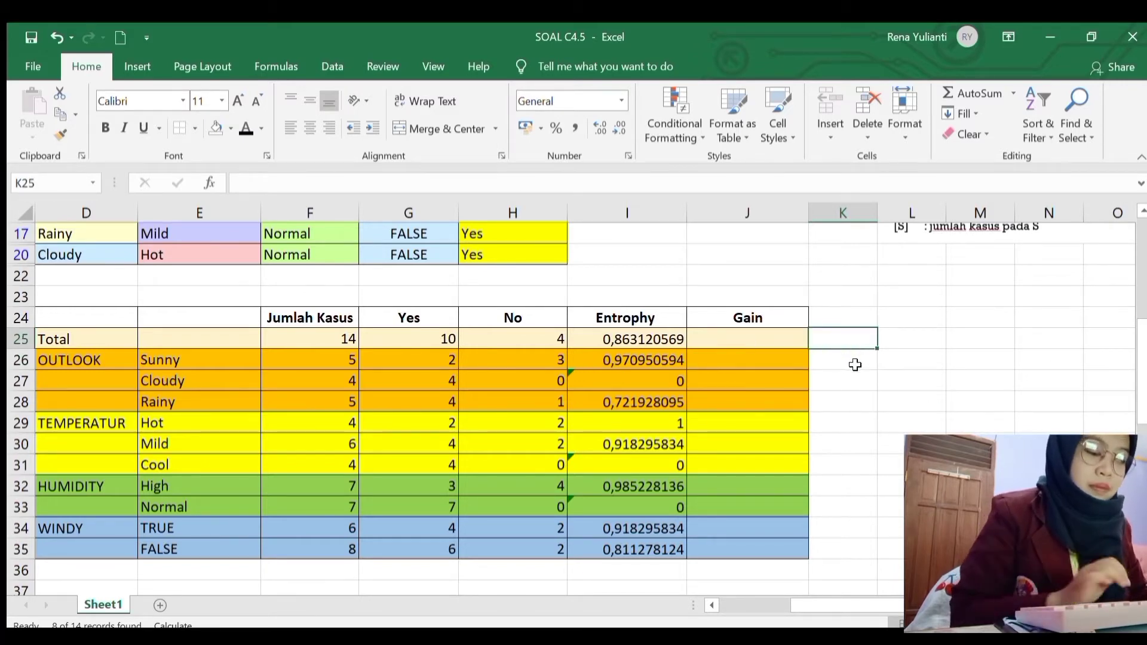
type("=")
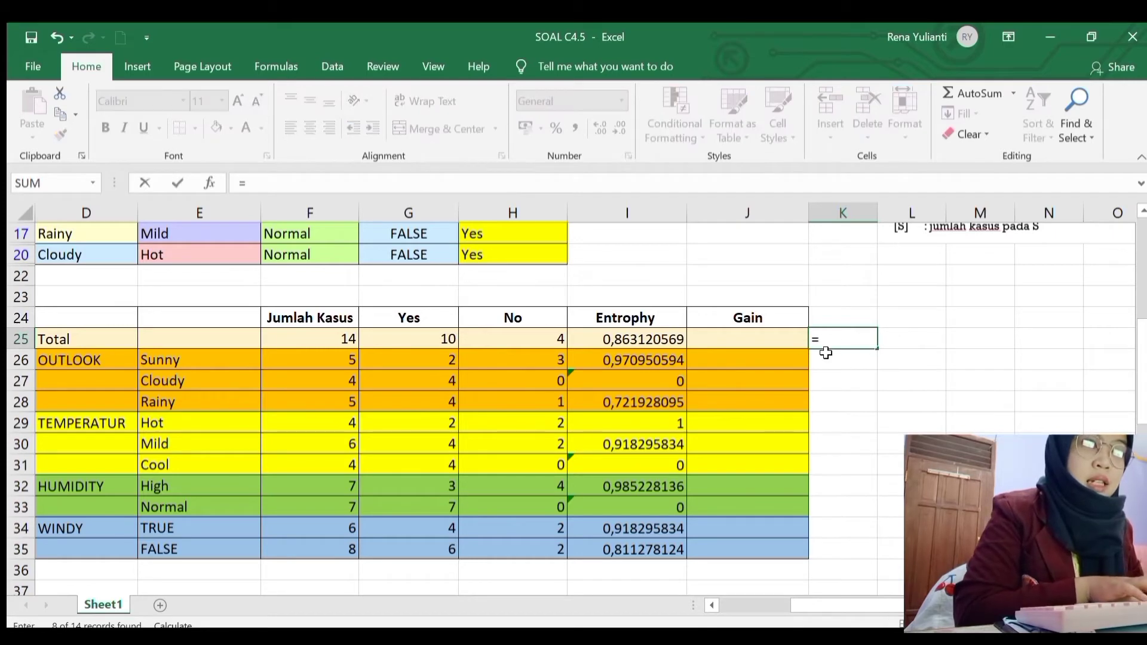
key("BackSpace")
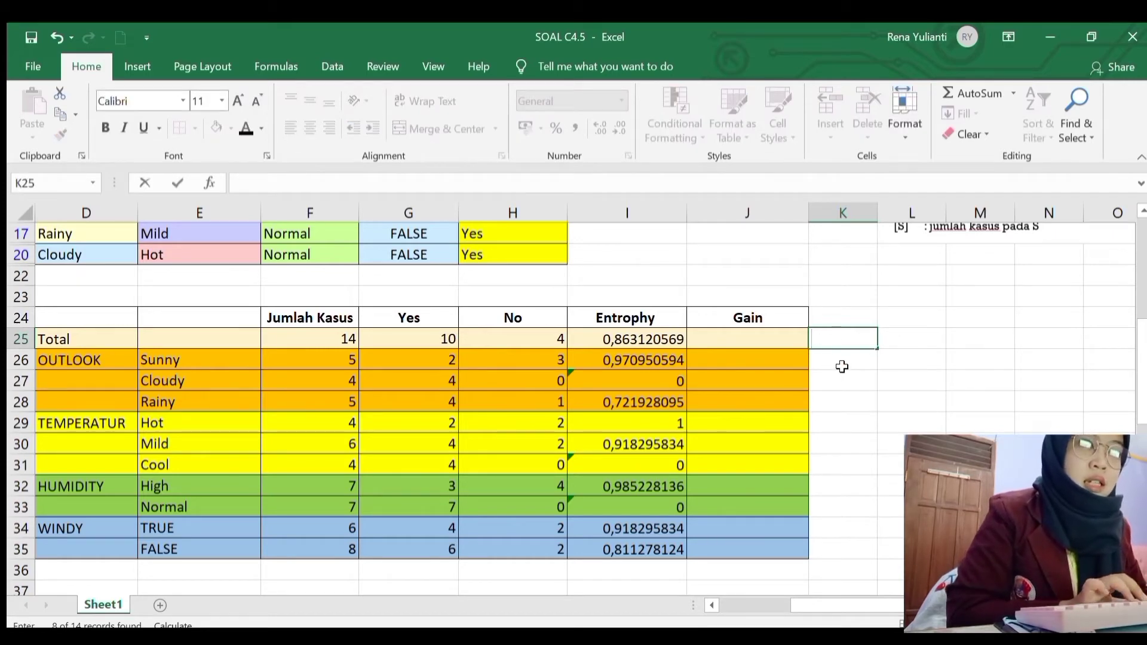
key("Return")
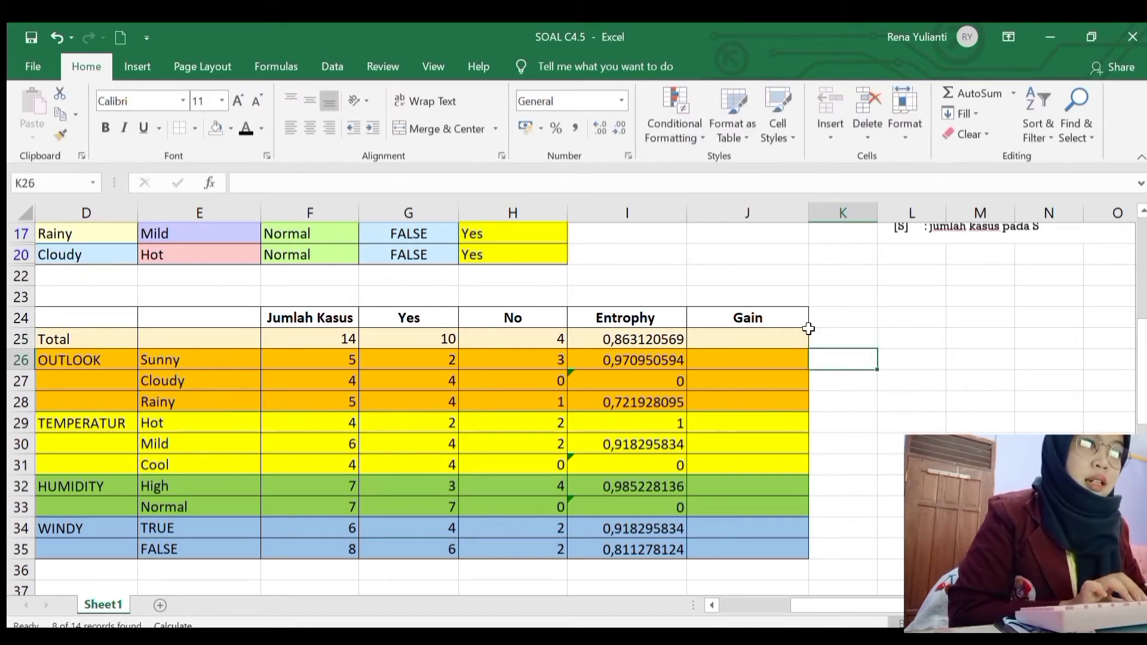
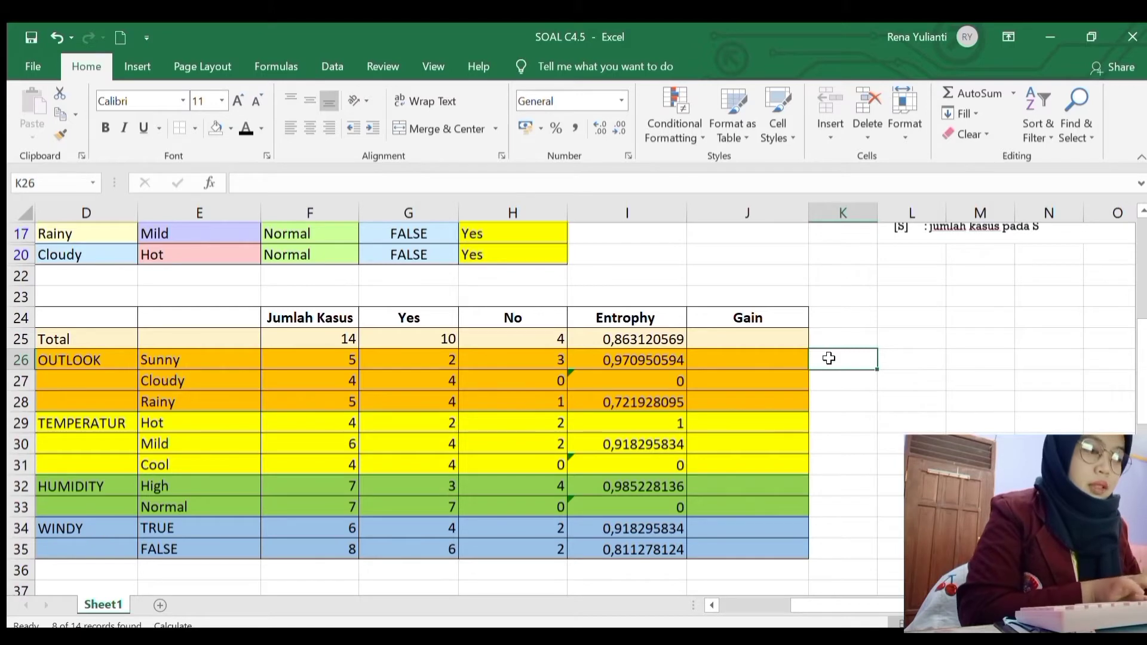
Step: Calculate the Outlook Sunny row's weighted entropy in K26 with the formula =F26/F25*I26
type("=")
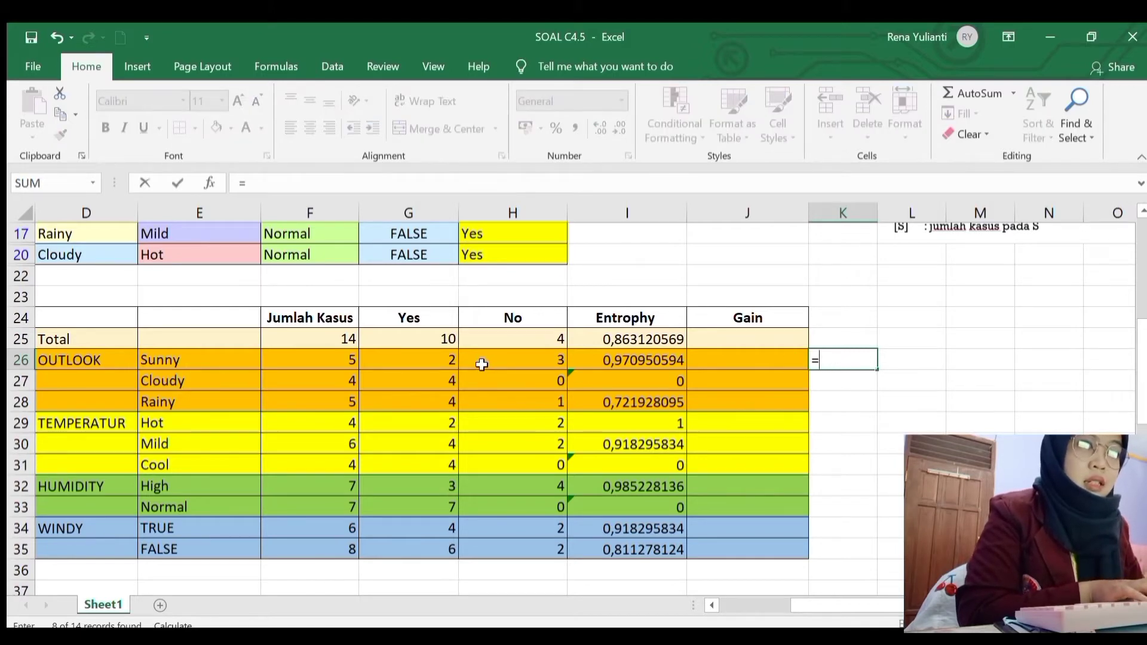
left_click(323, 356)
type("/")
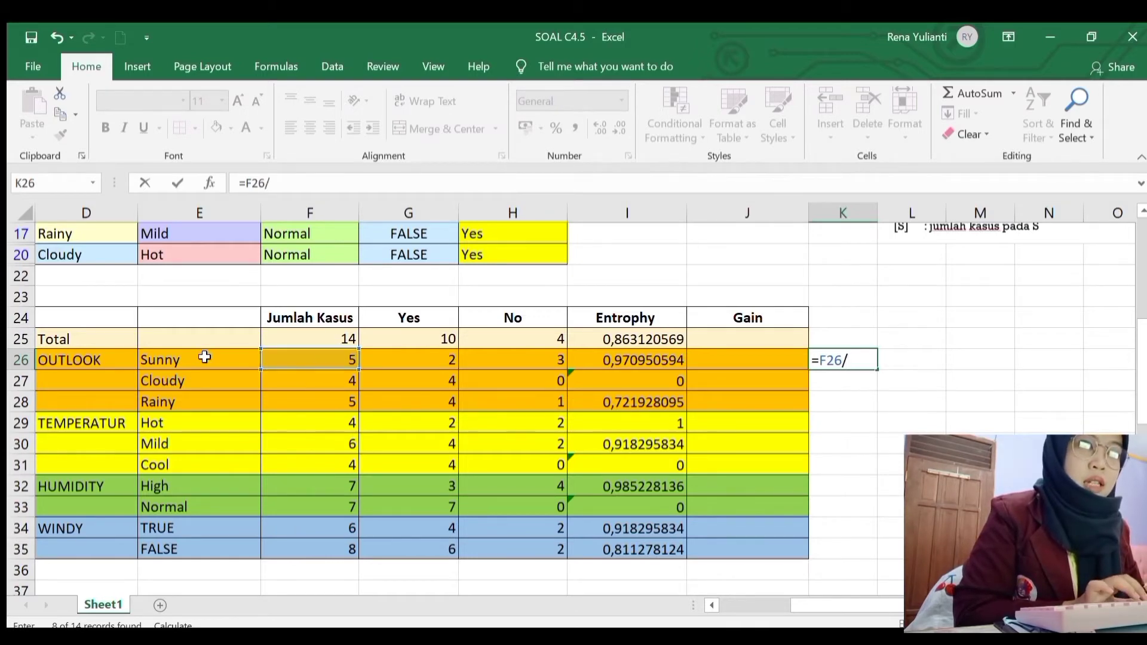
left_click(316, 339)
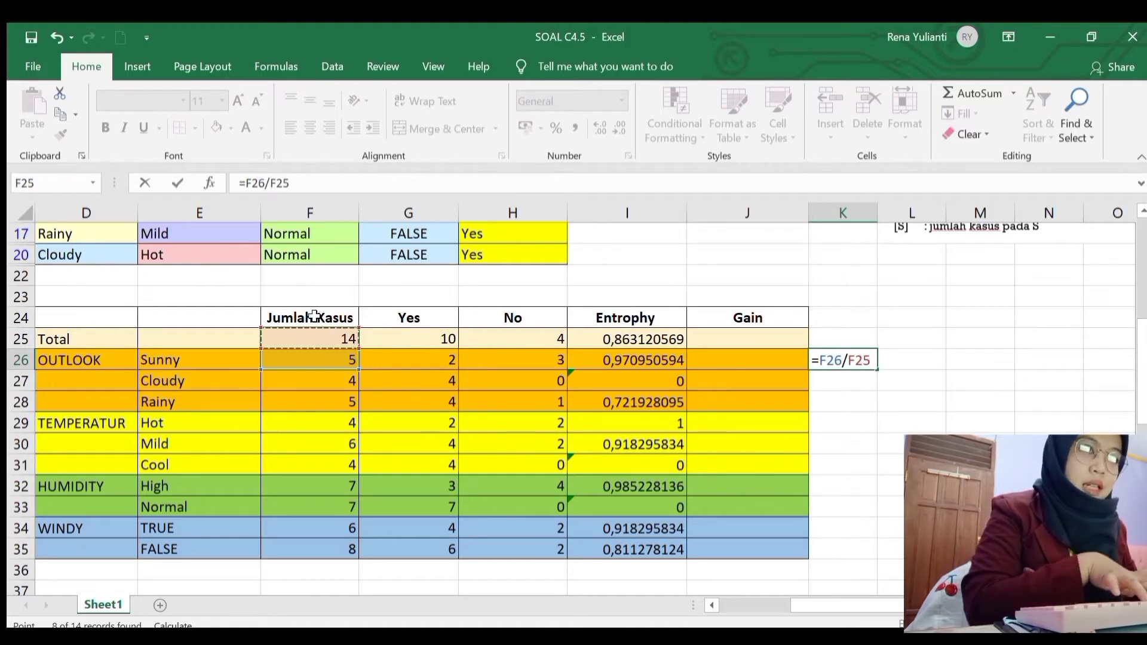
type("*")
left_click(649, 361)
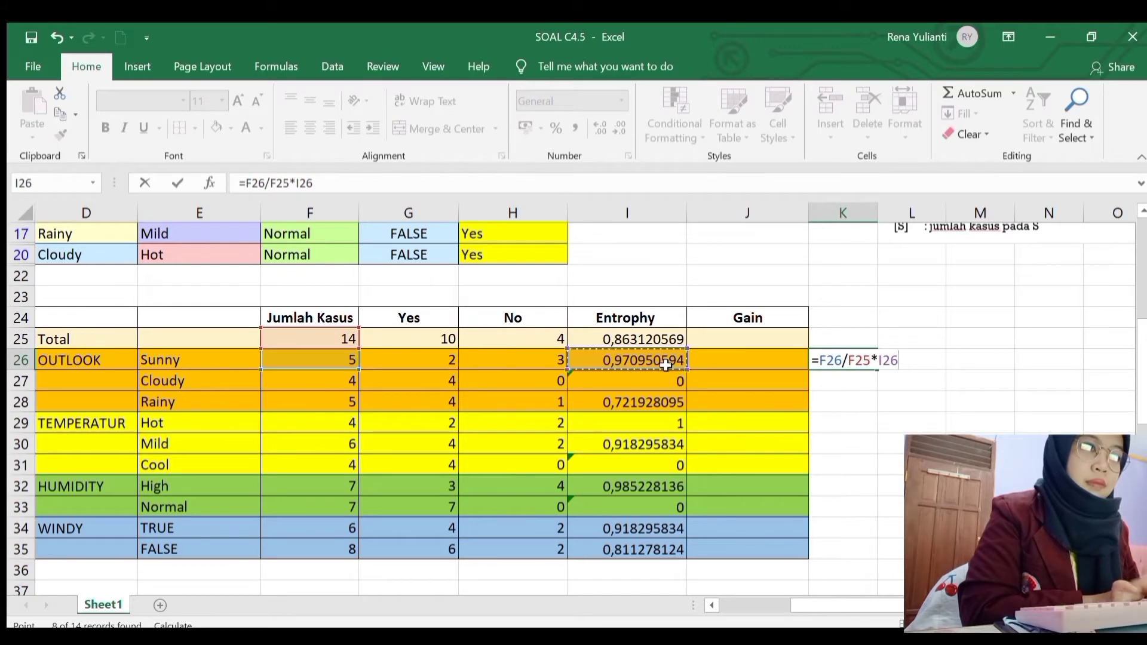
key("Return")
Step: Calculate the Outlook Cloudy row's weighted entropy in K27 with the formula =F27/F25*I27
type("=")
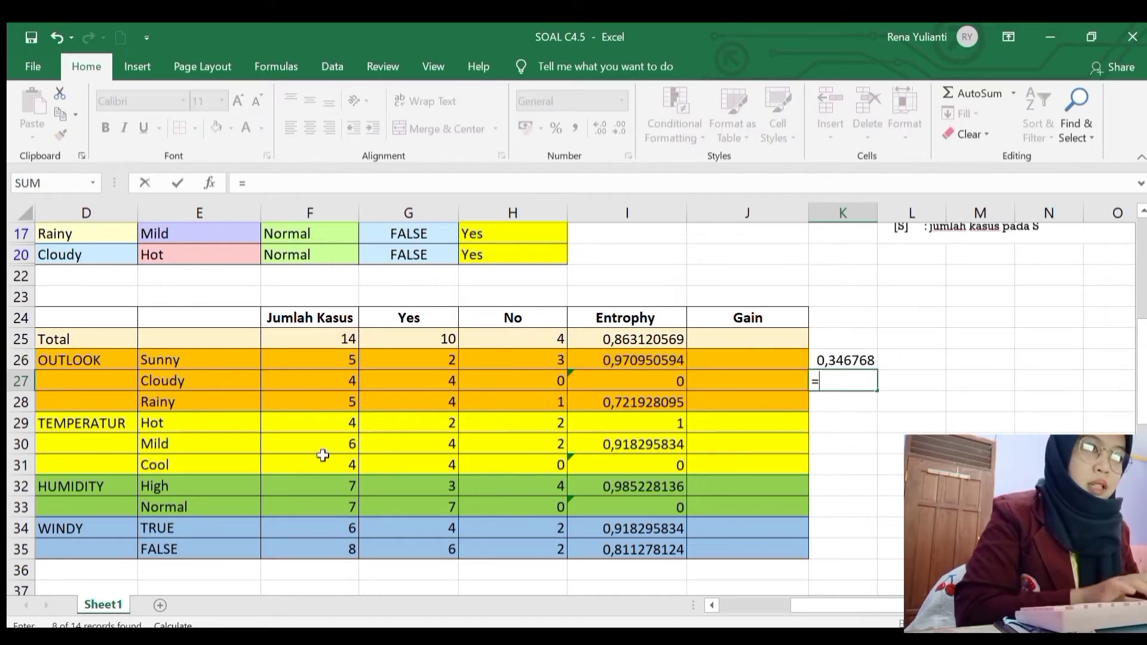
left_click(336, 375)
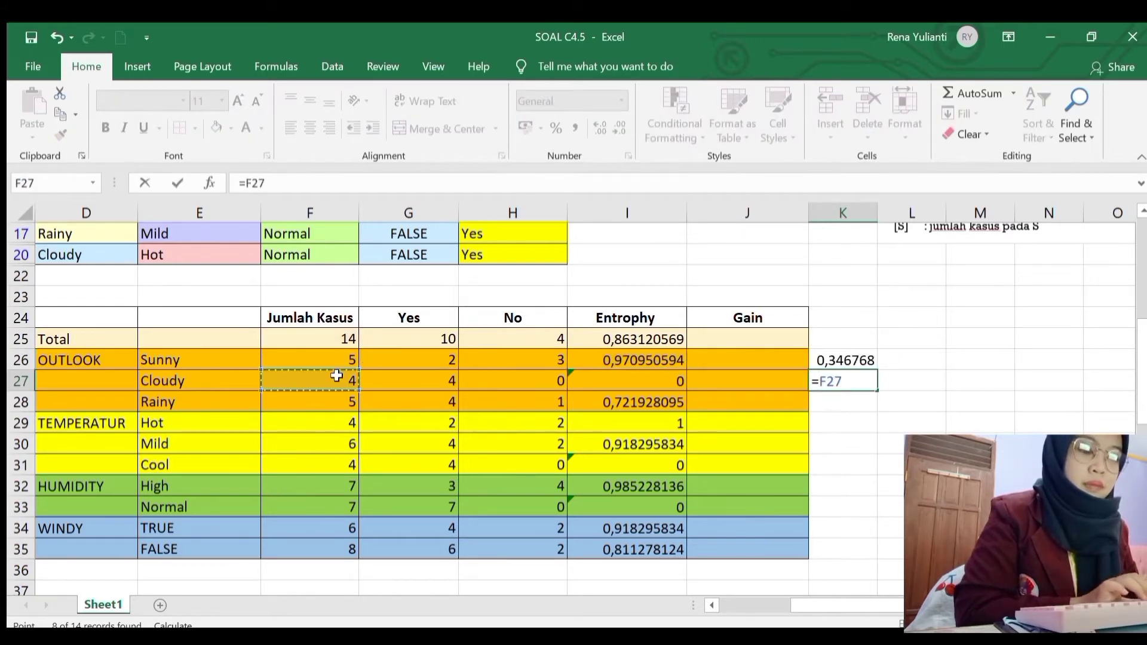
type("/")
left_click(344, 340)
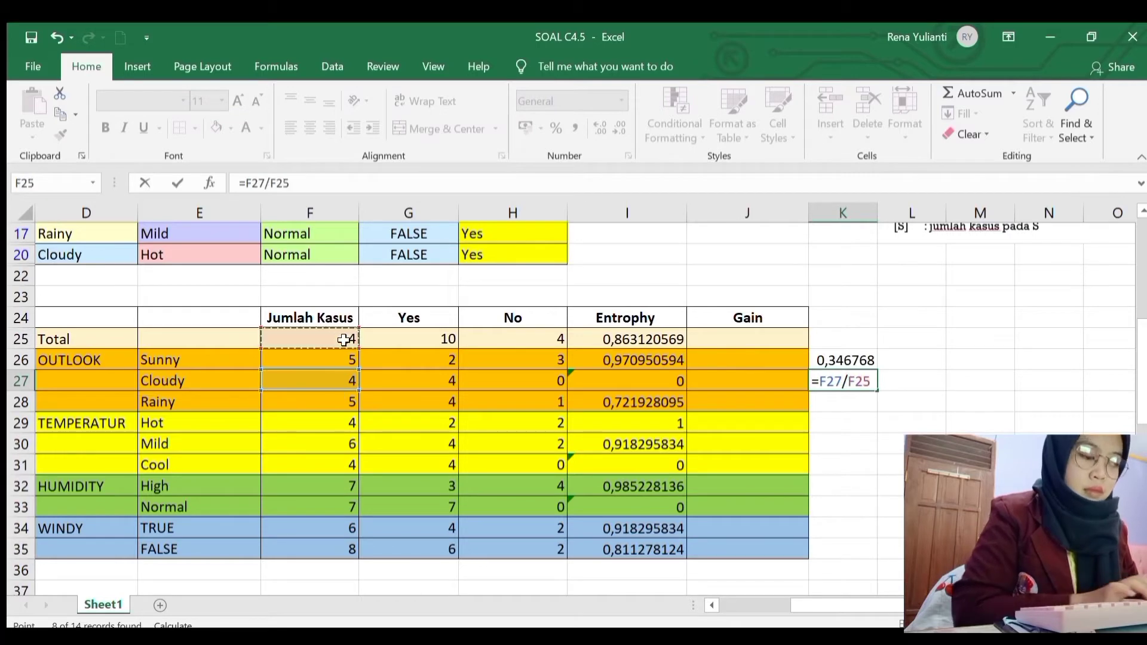
type("*")
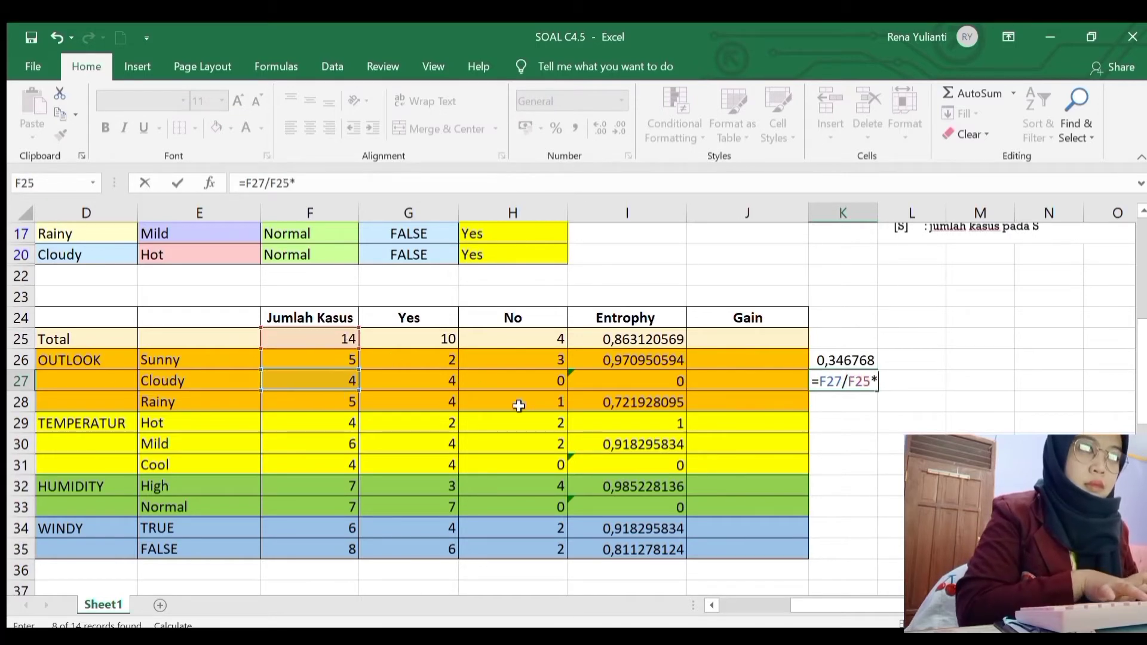
left_click(653, 380)
key("Return")
Step: Calculate the Outlook Rainy row's weighted entropy in K28 with the formula =F28/F25*I28
type("=")
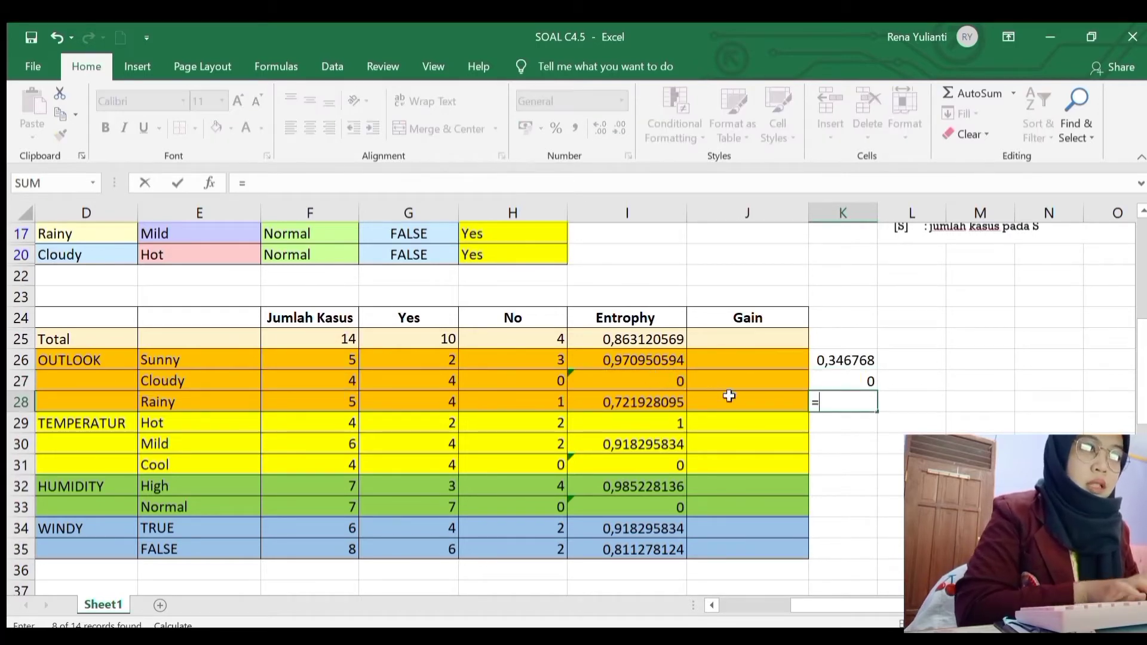
left_click(357, 399)
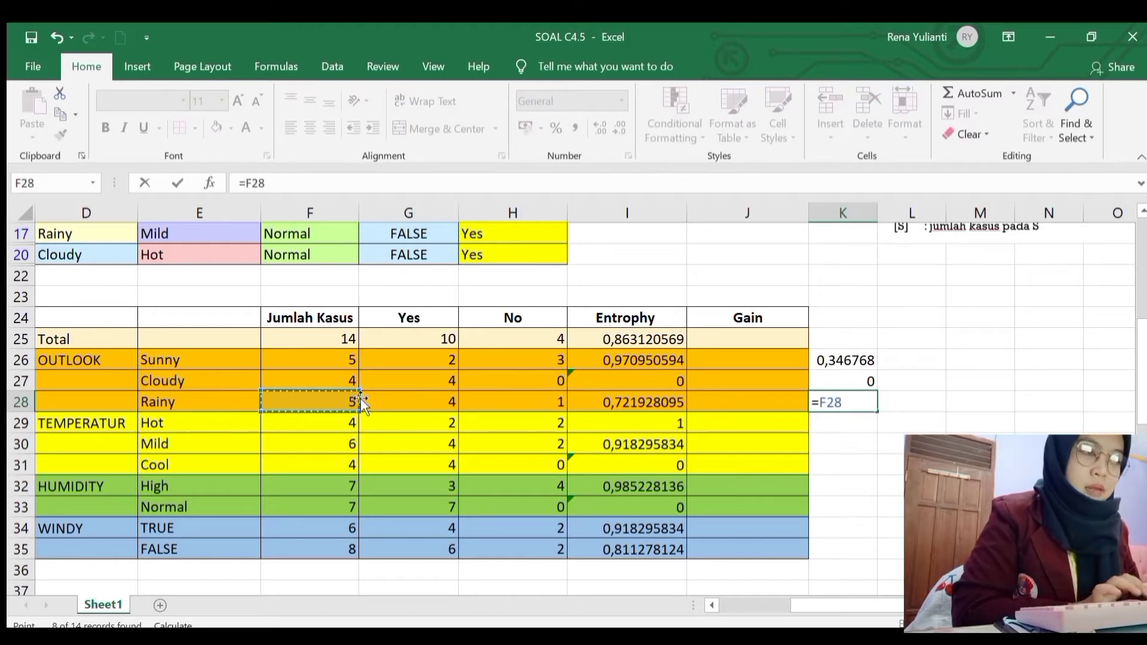
type("/")
left_click(345, 338)
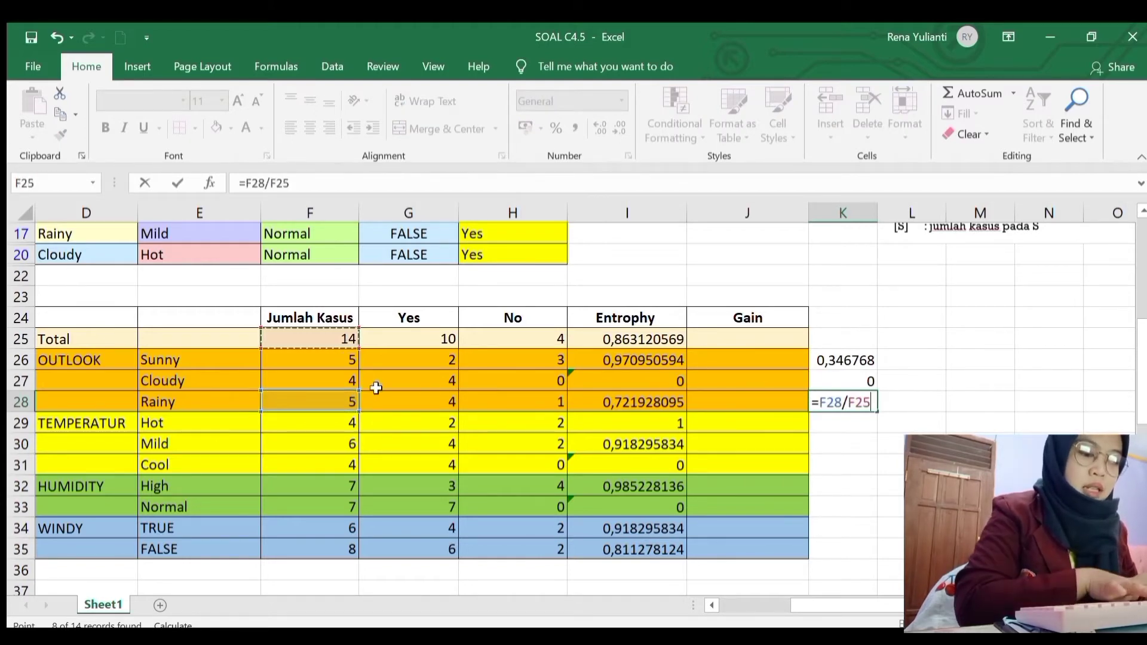
type("*")
left_click(598, 398)
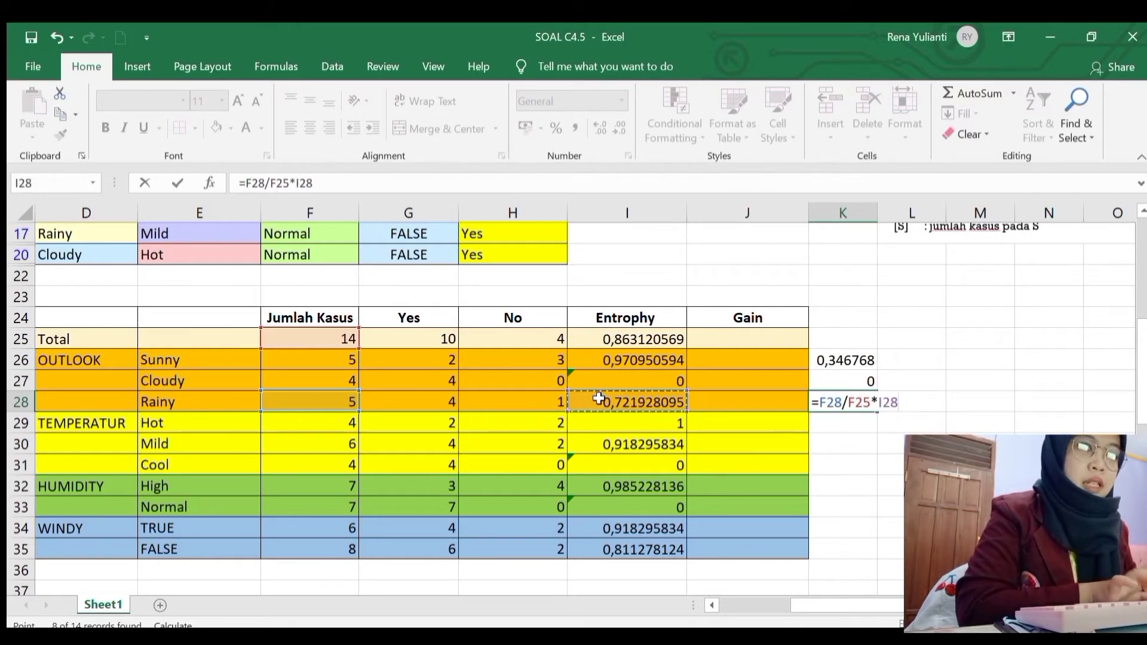
key("Return")
Step: Calculate the Temperatur Hot row's weighted entropy in K29 with the formula =F29/F25*I29
type("=")
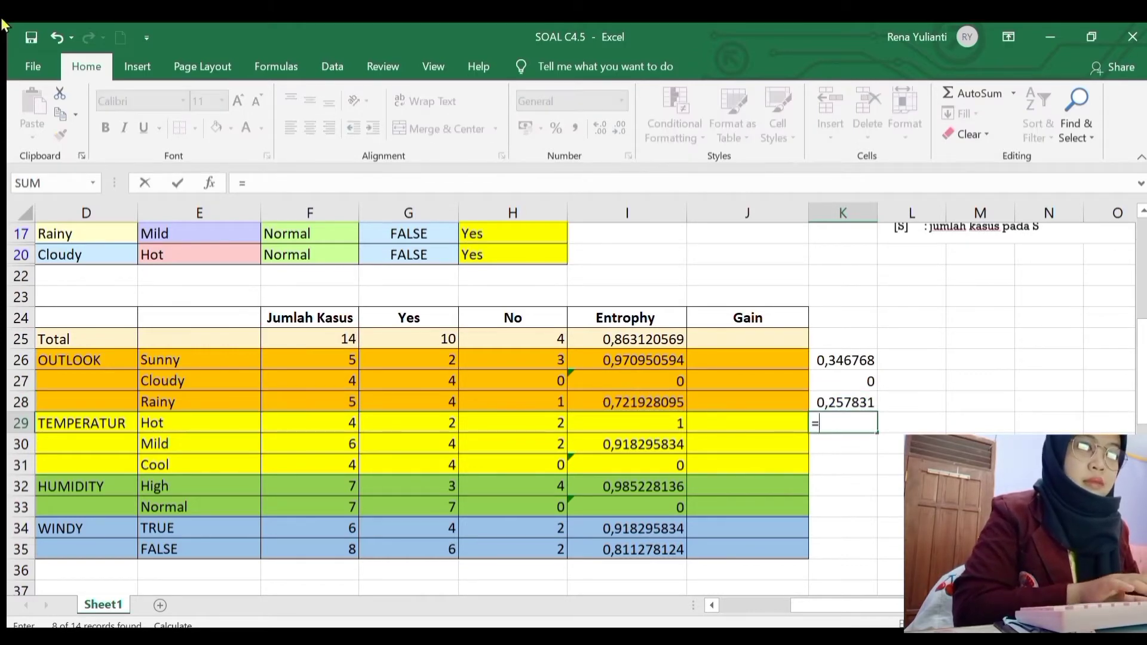
left_click(328, 418)
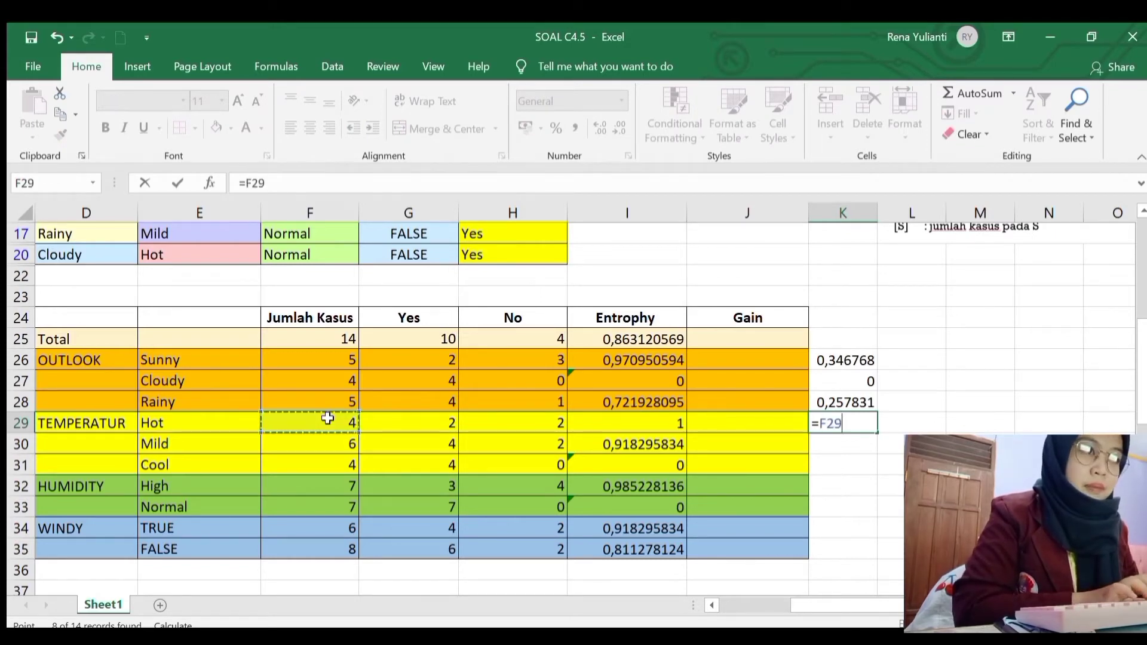
type("/")
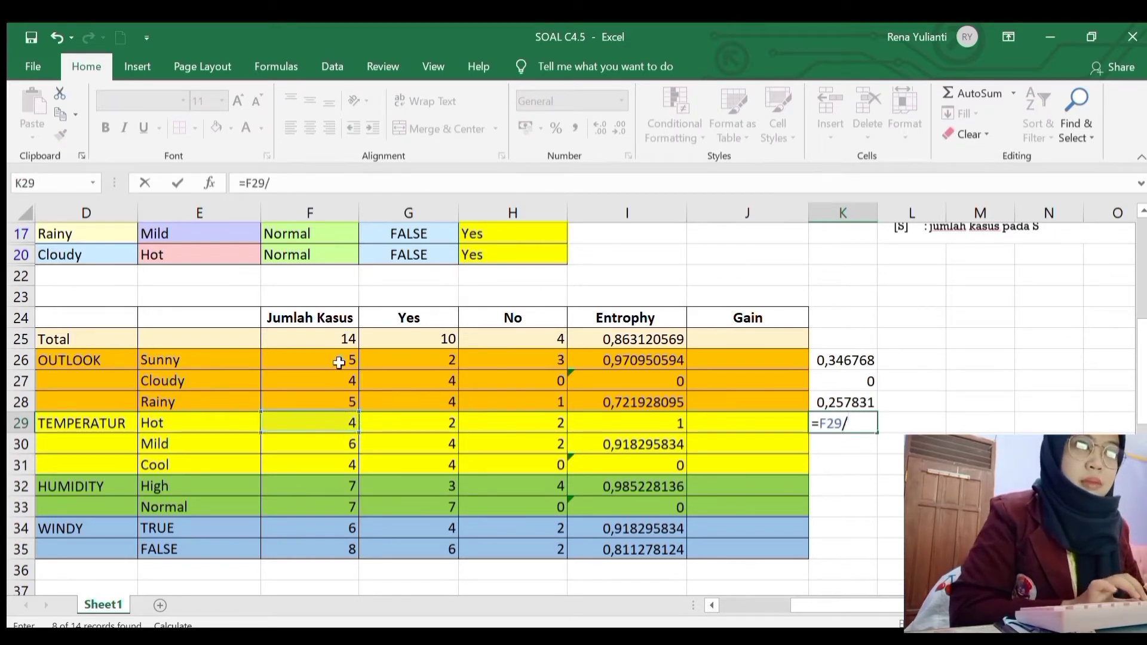
left_click(342, 338)
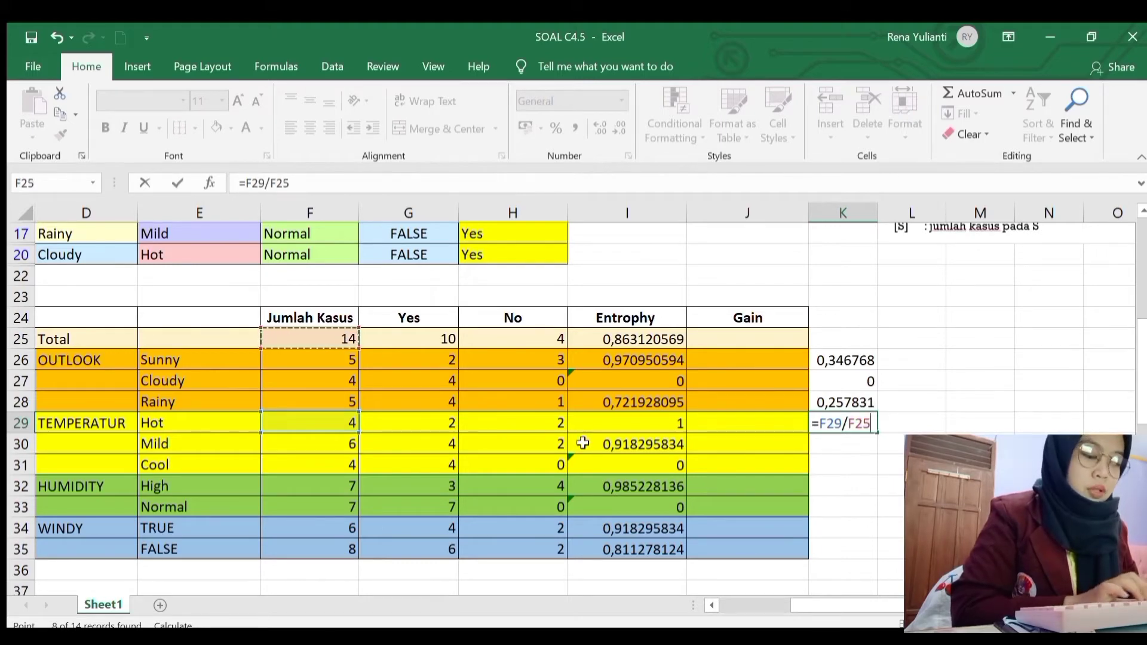
type("*")
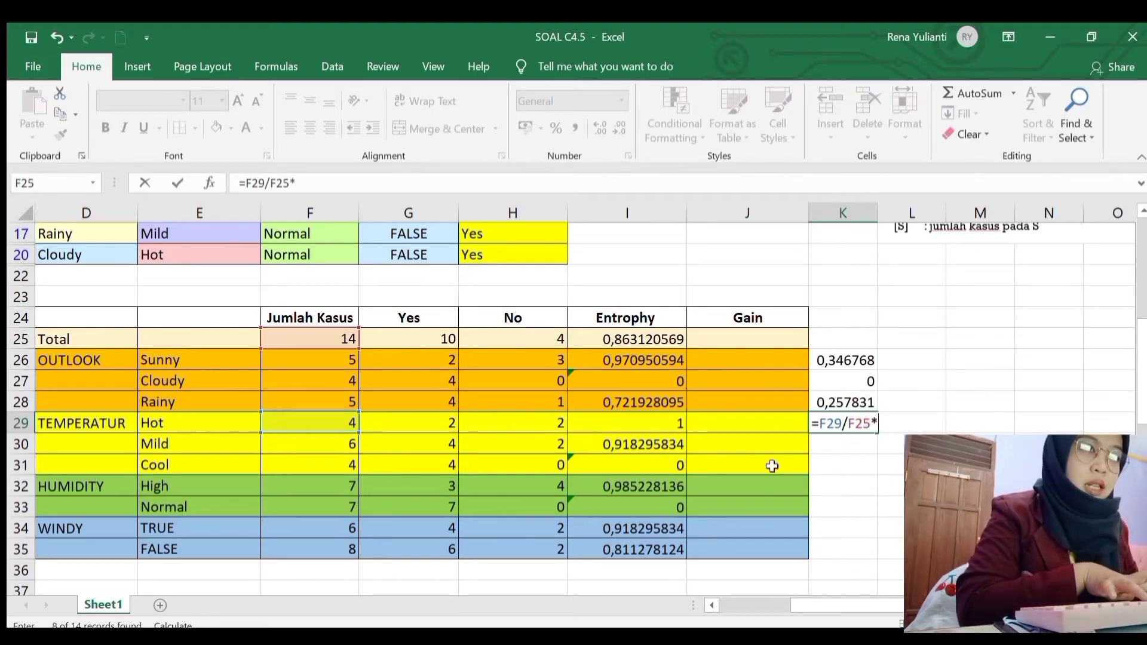
left_click(651, 423)
key("Return")
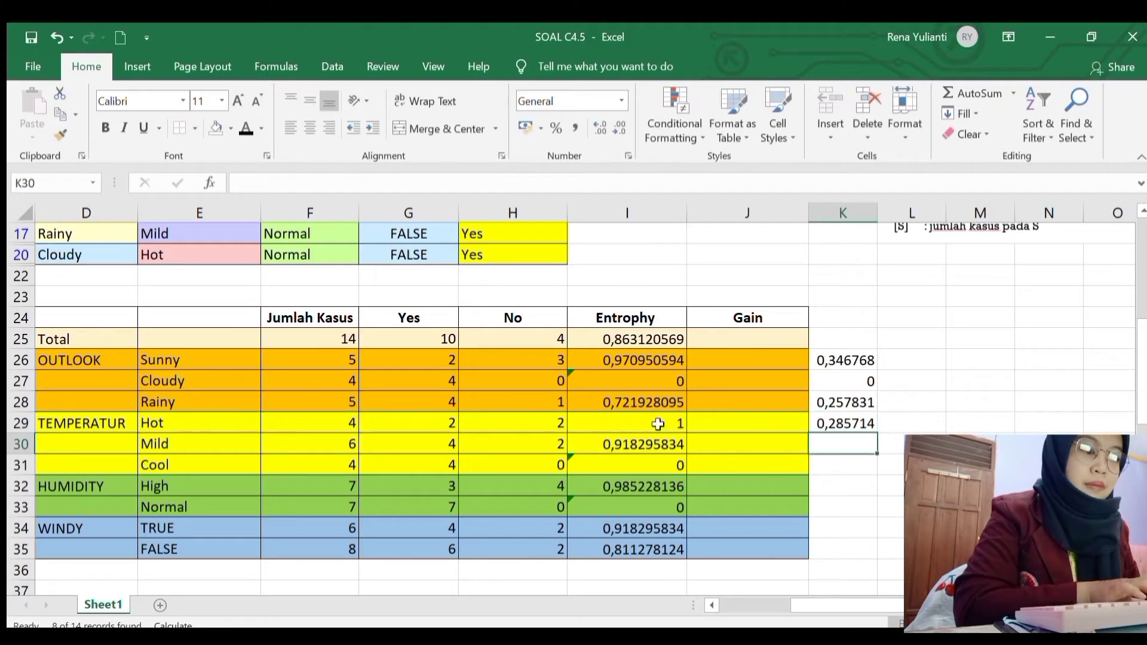
Step: Calculate the Temperatur Mild row's weighted entropy in K30 with the formula =F30/F25*I30
type("=")
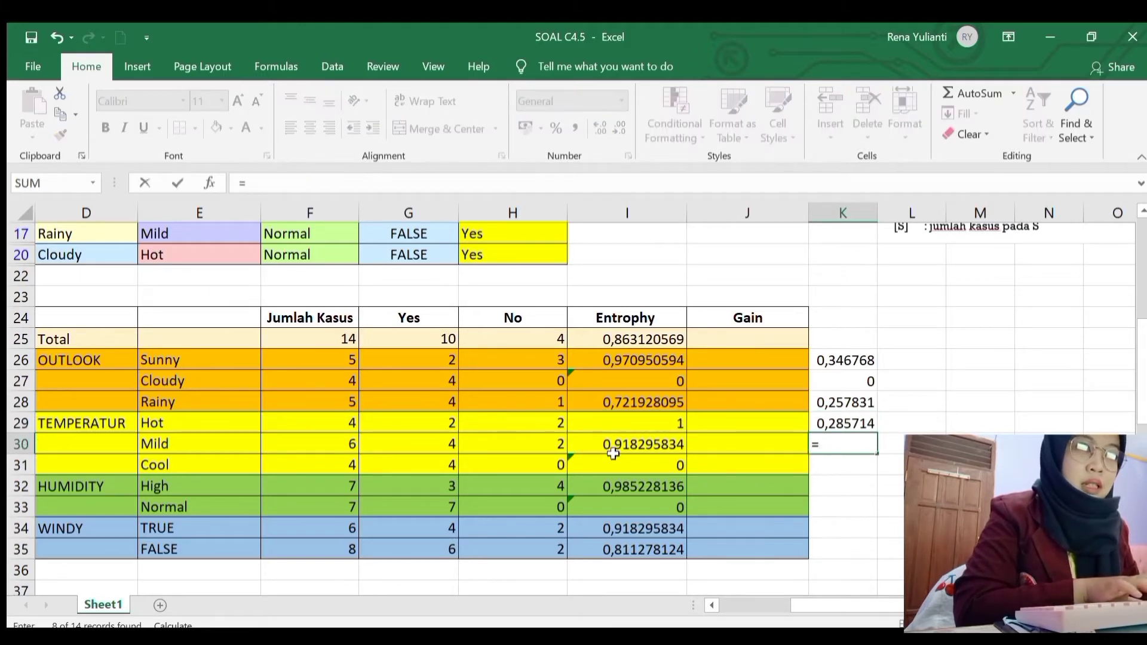
left_click(335, 448)
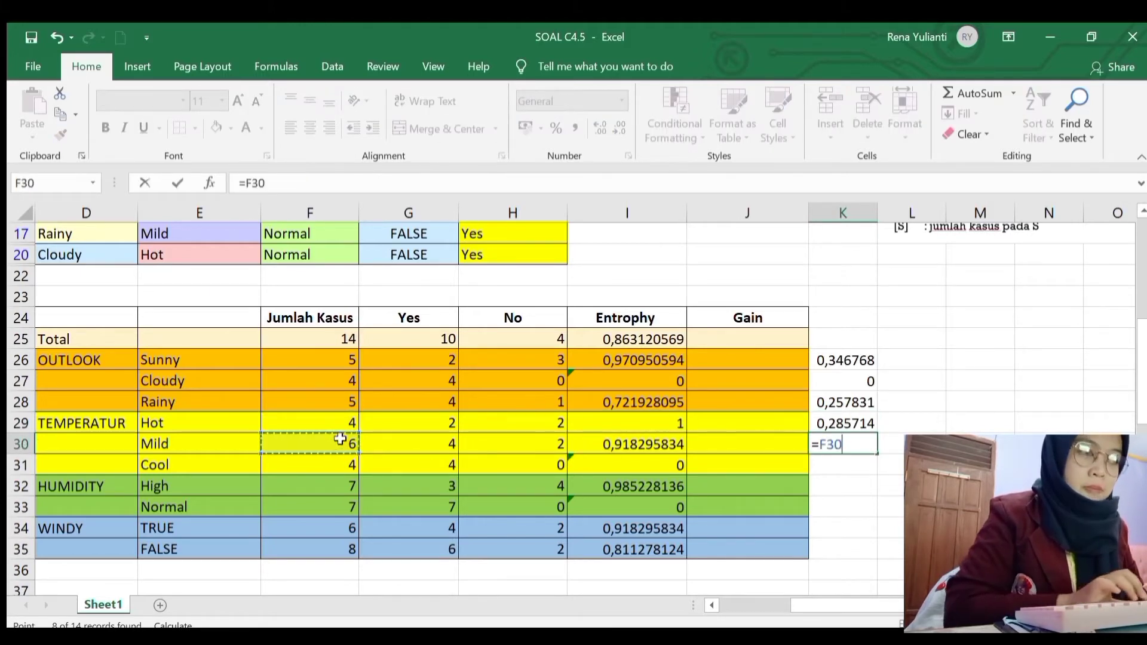
type("/")
left_click(347, 338)
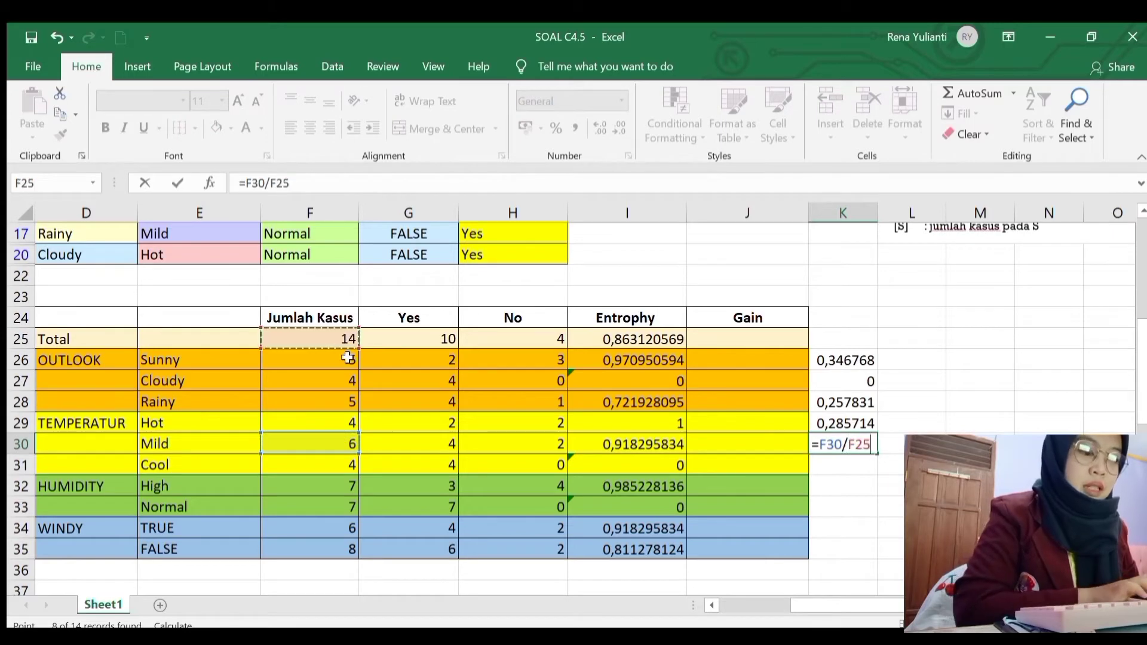
type("*")
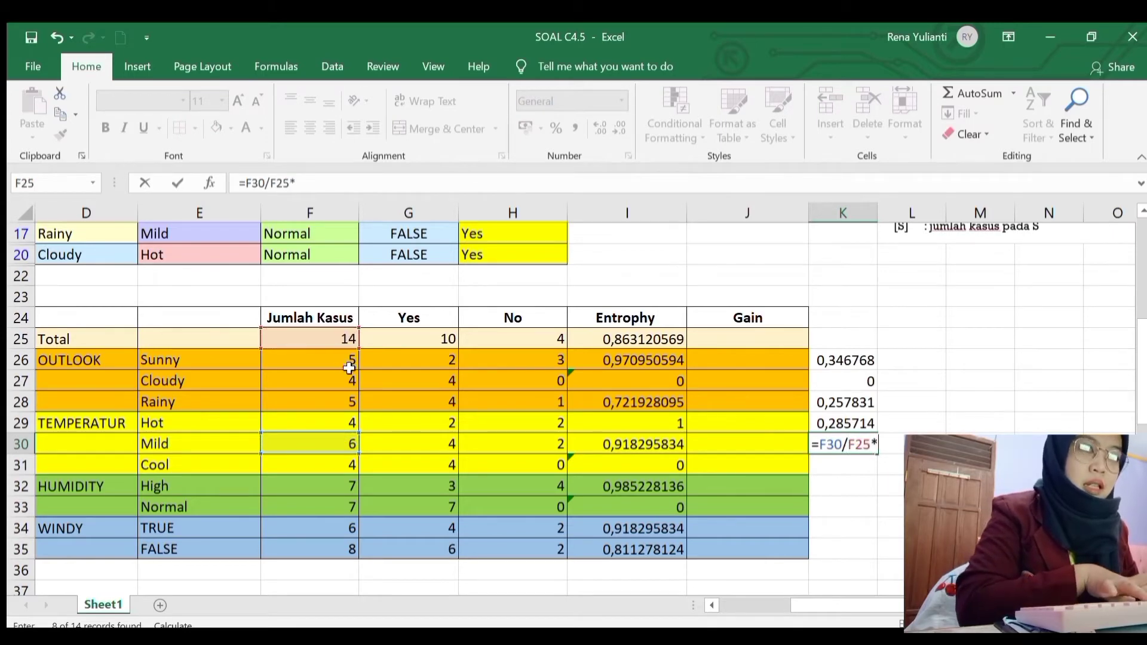
left_click(626, 445)
key("Return")
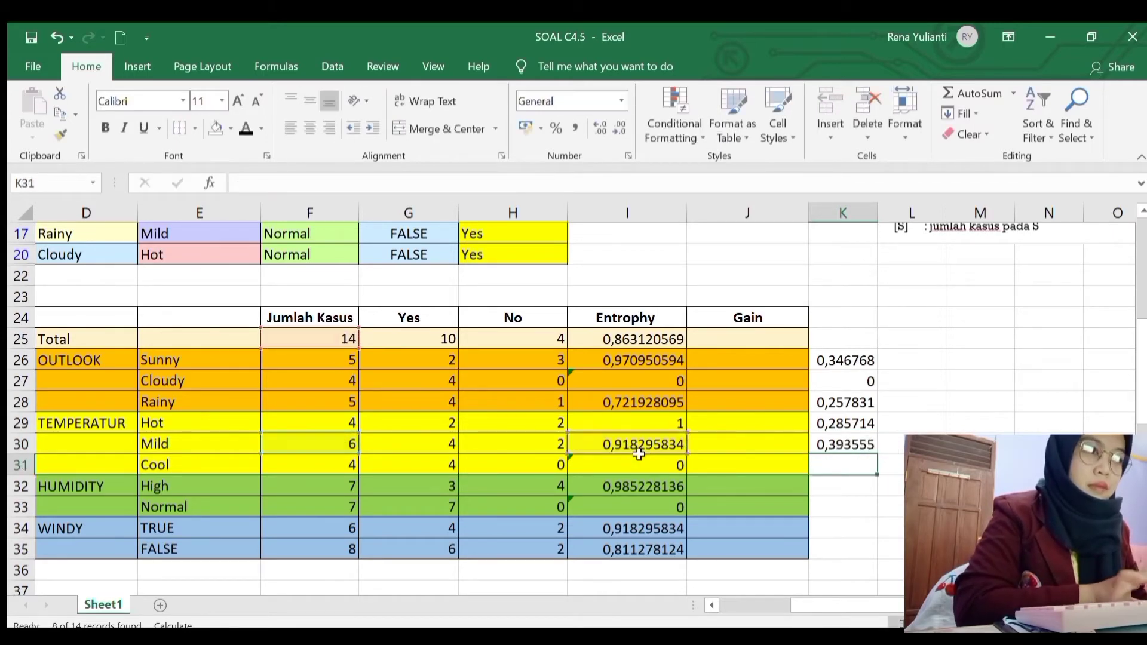
Step: Calculate the Temperatur Cool row's weighted entropy in K31 with the formula =F31/F25*I31
type("=")
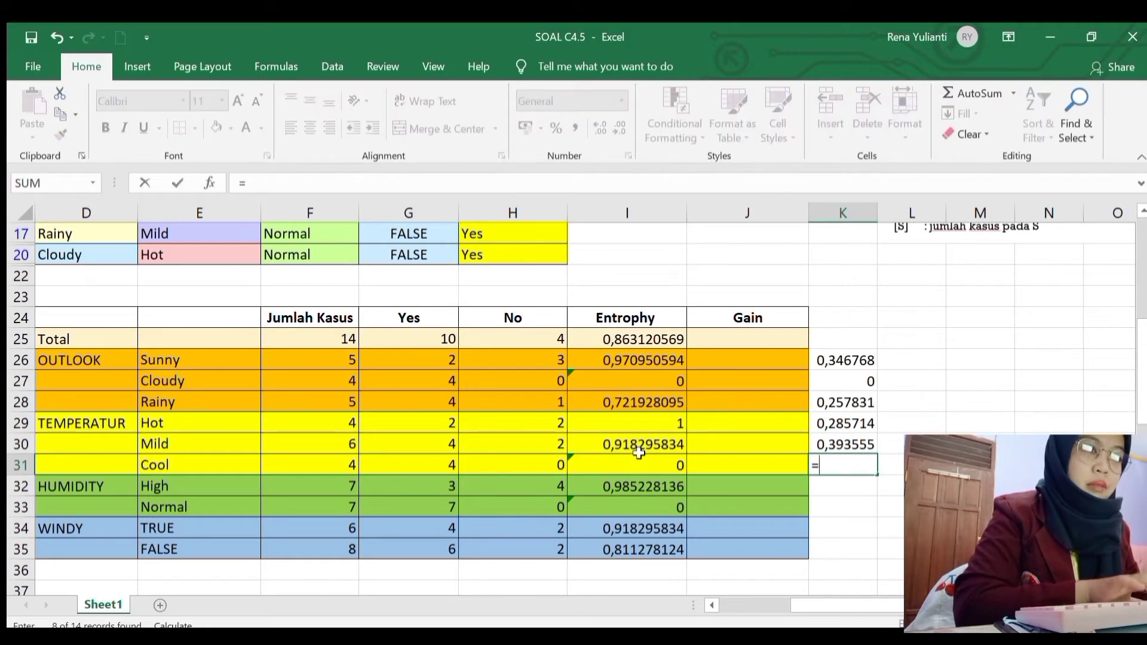
left_click(347, 464)
type("/")
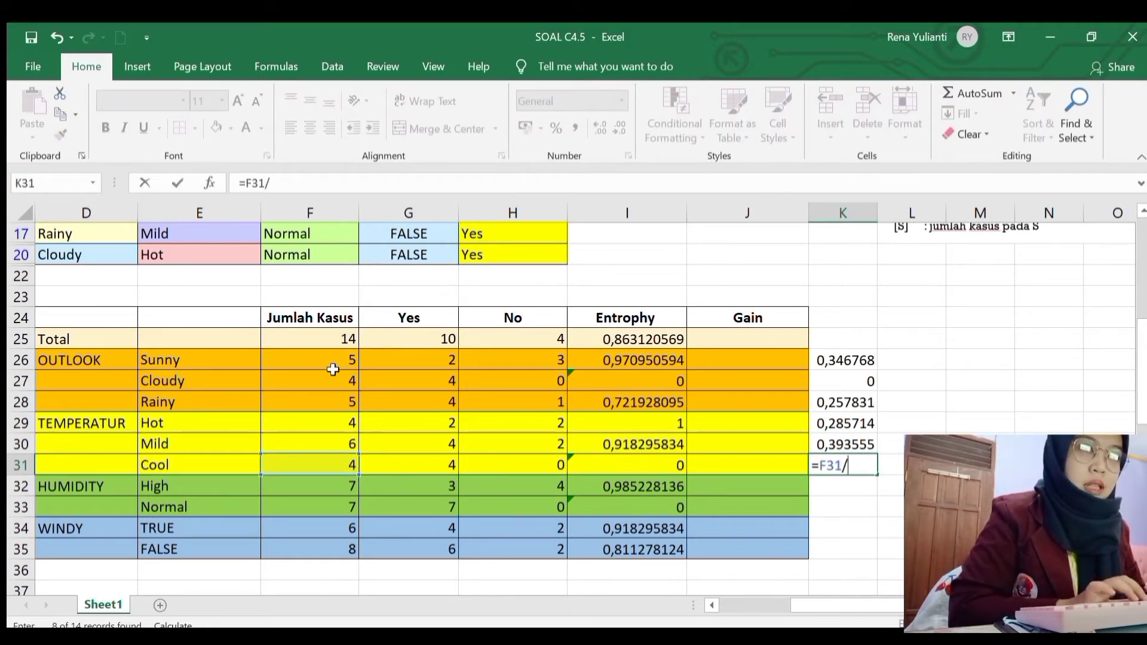
left_click(339, 336)
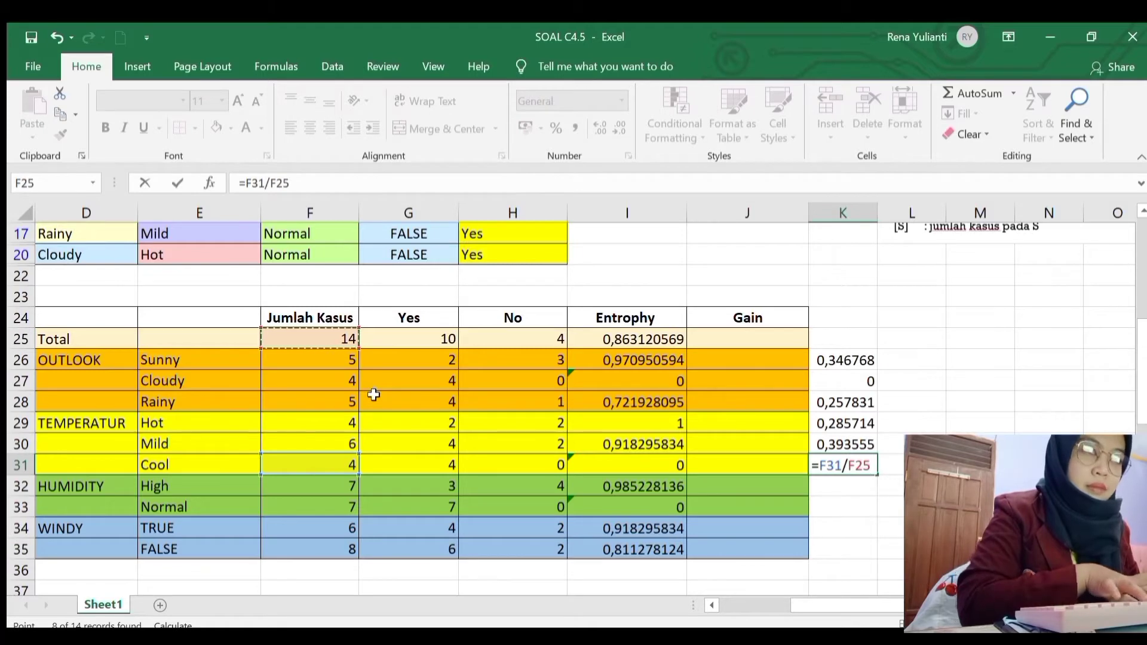
type("*")
left_click(657, 466)
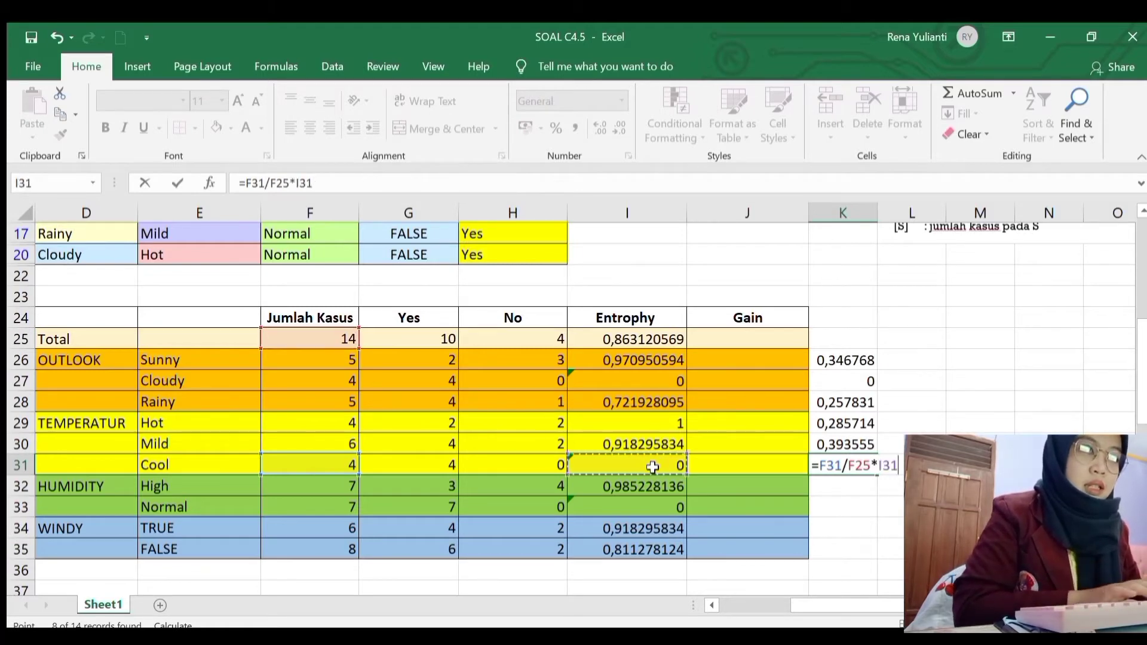
key("Return")
Step: Calculate the Humidity High row's weighted entropy in K32 with the formula =F32/F25*I32
type("=")
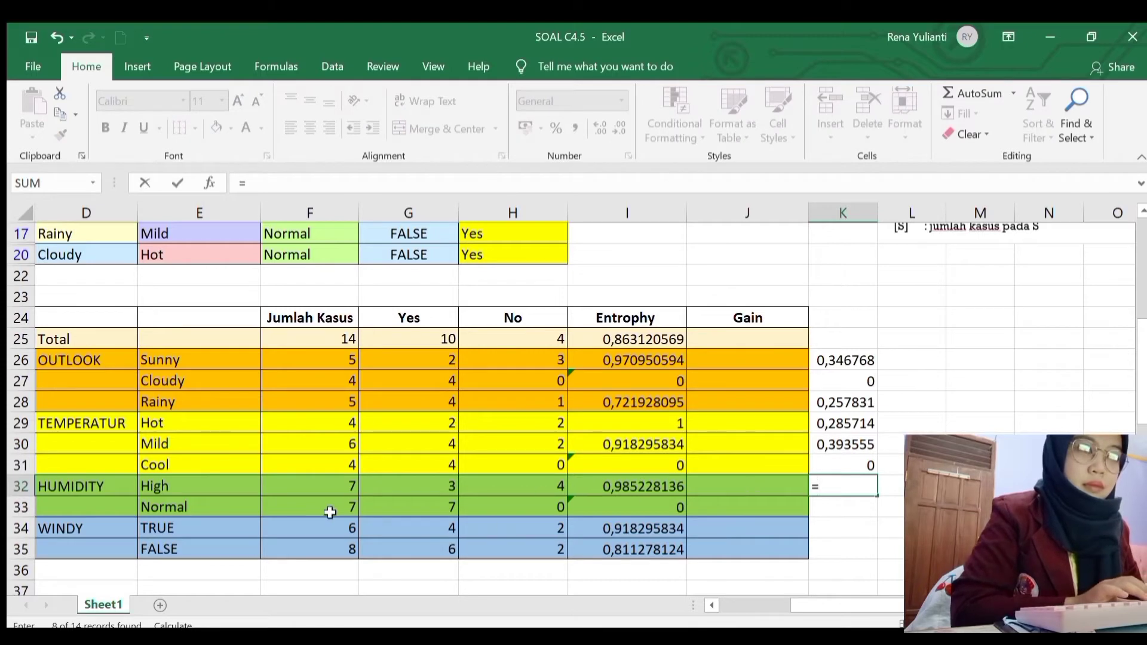
left_click(350, 489)
type("/")
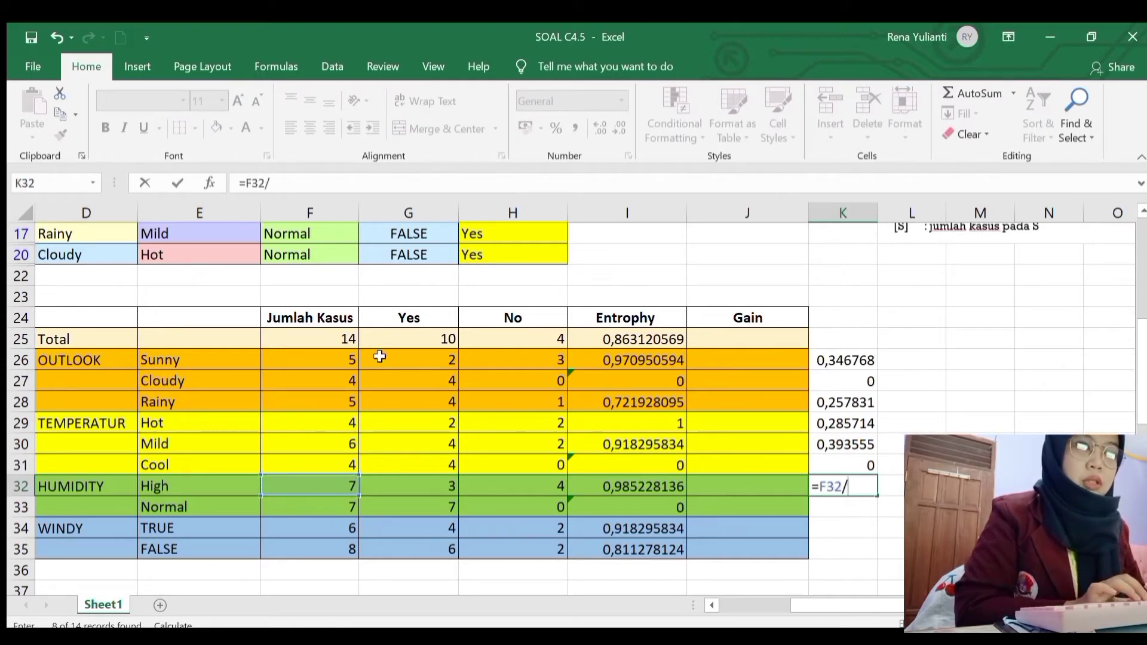
left_click(327, 341)
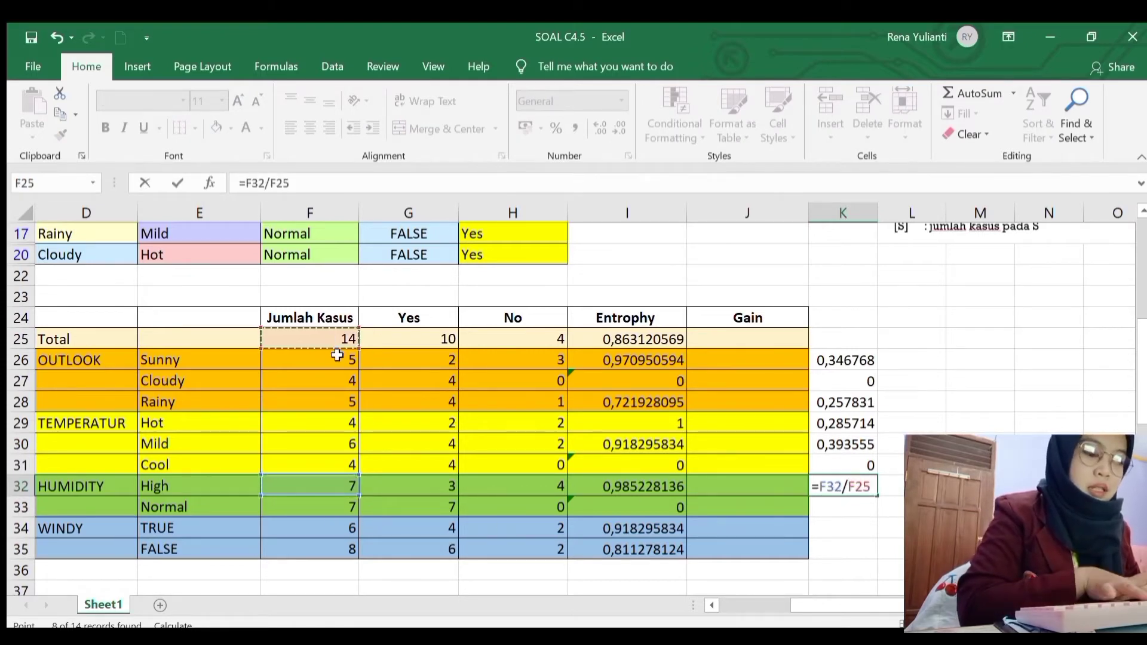
type("*")
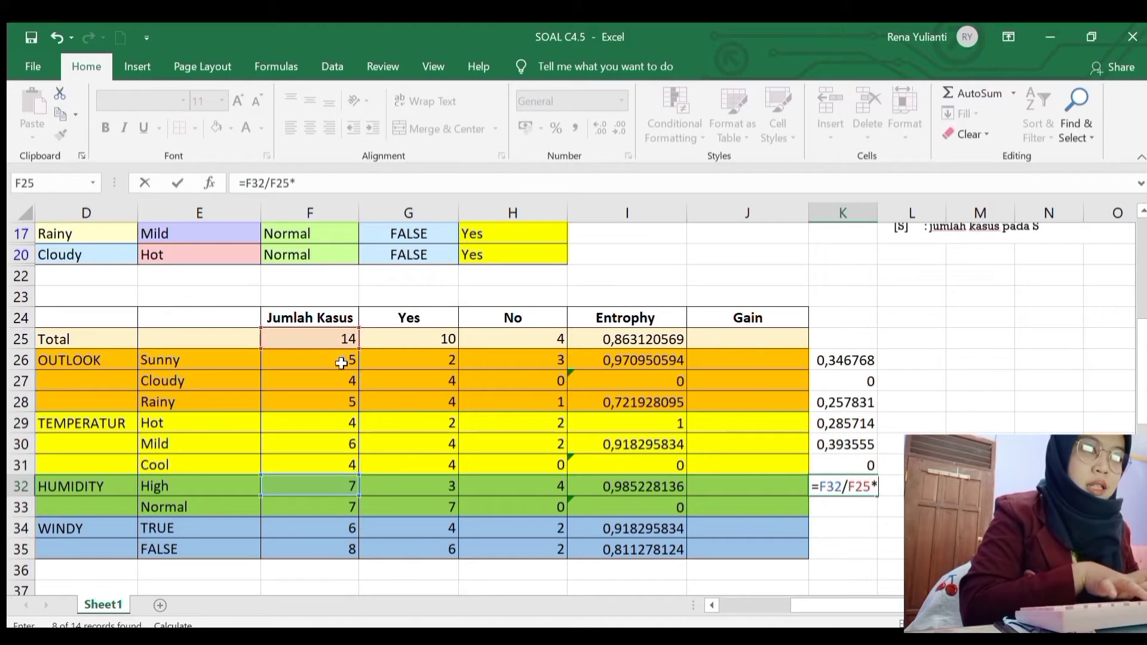
left_click(634, 489)
key("Return")
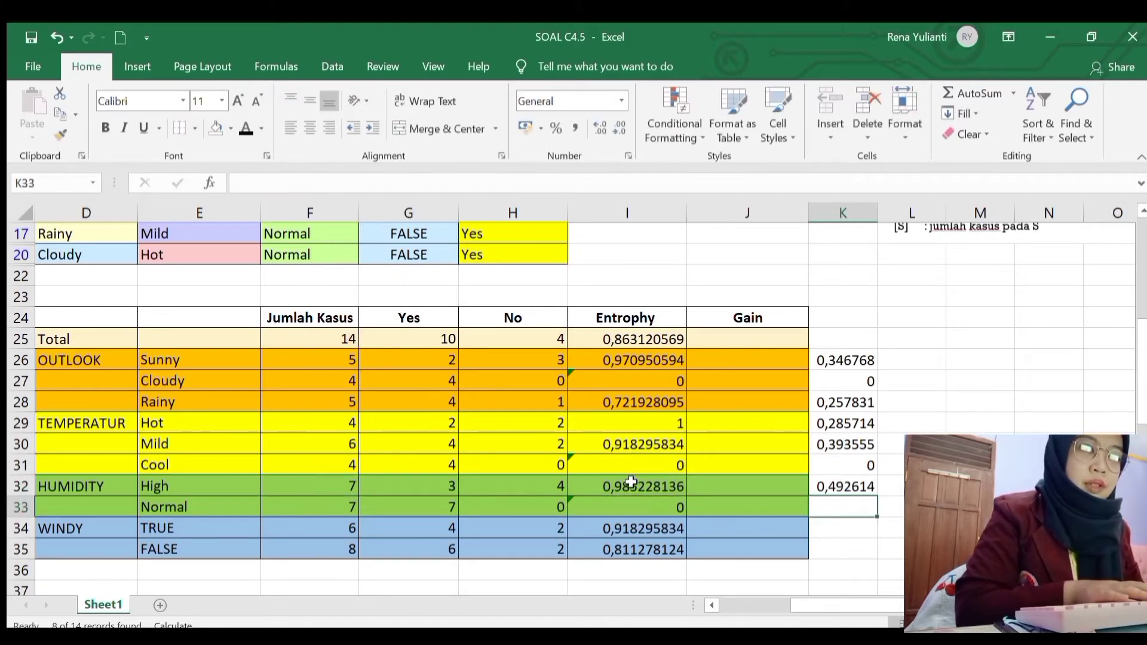
Step: Calculate the Humidity Normal row's weighted entropy in K33 with the formula =F33/F25*I33
type("=")
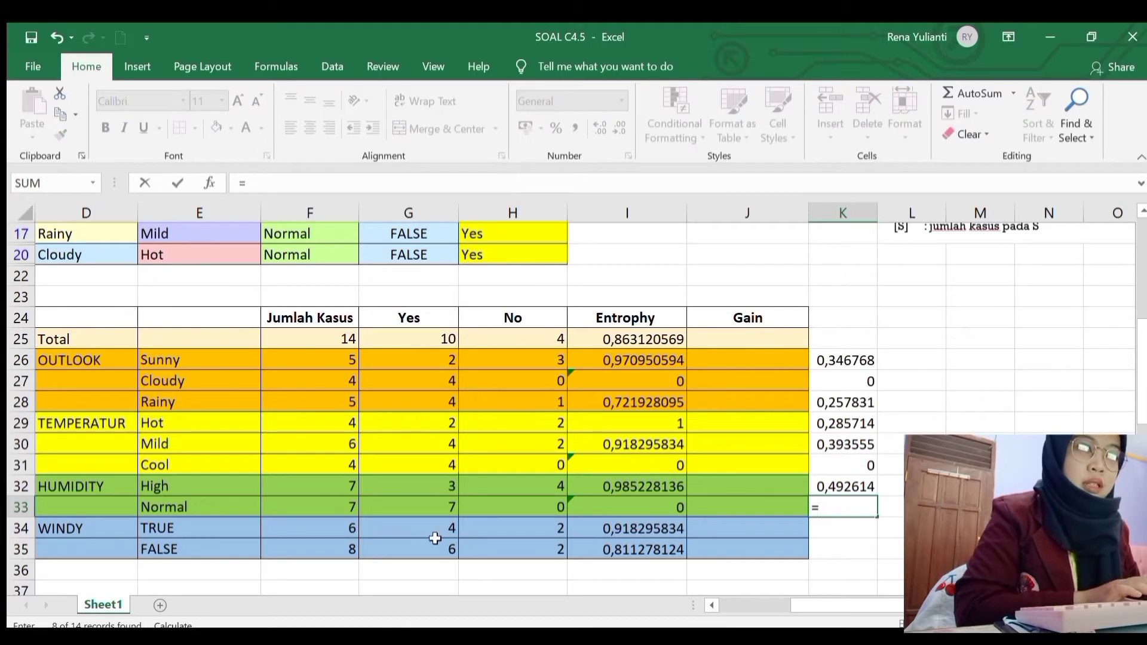
left_click(328, 509)
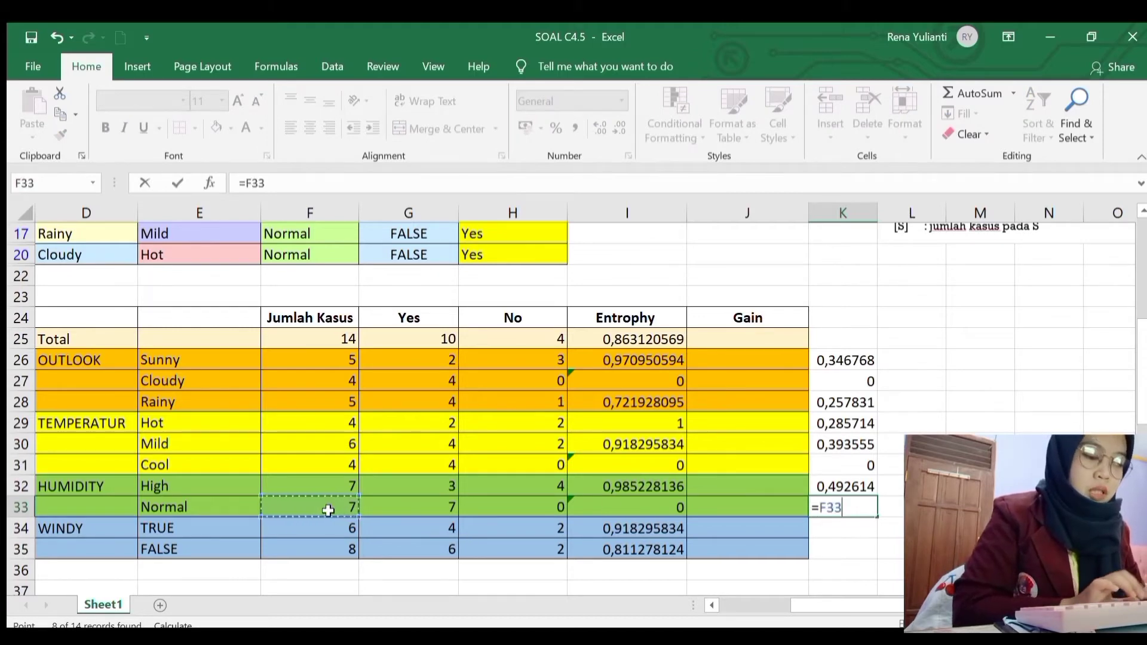
type("/")
left_click(348, 339)
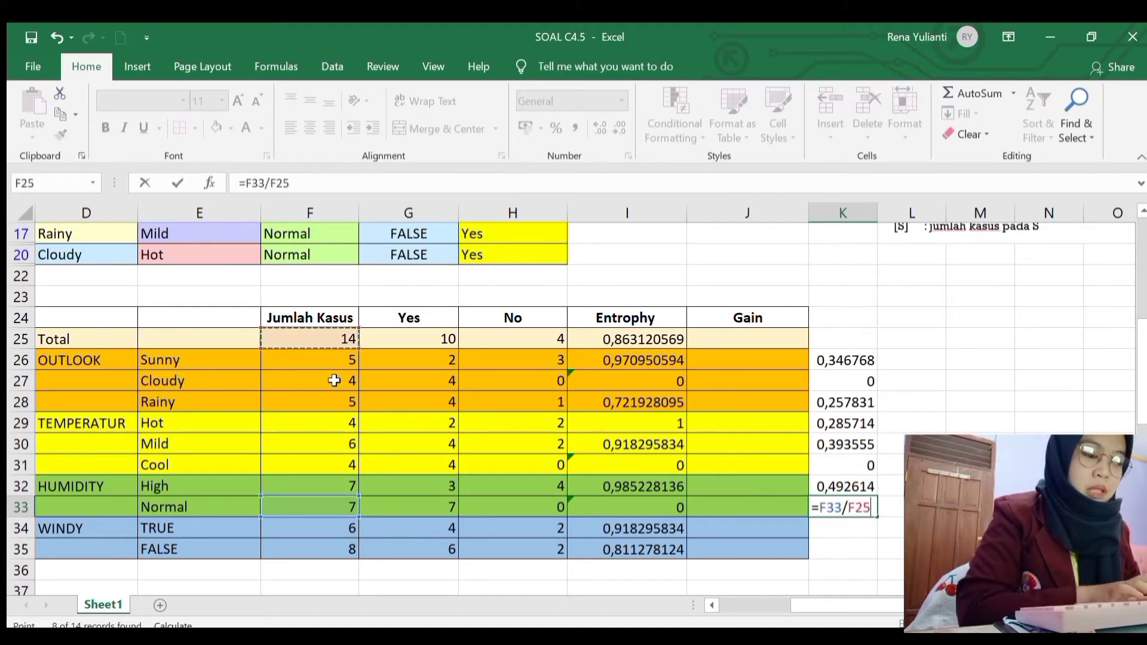
type("*")
left_click(673, 507)
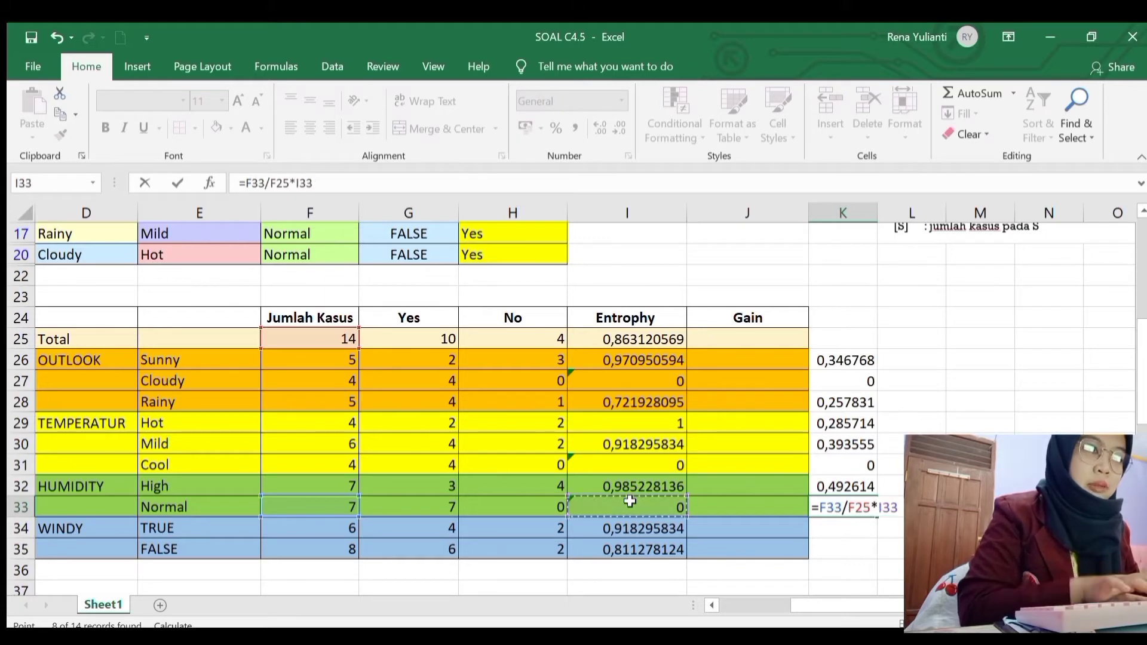
key("Return")
Step: Calculate the Windy TRUE row's weighted entropy in K34 with the formula =F34/F25*I34
type("=")
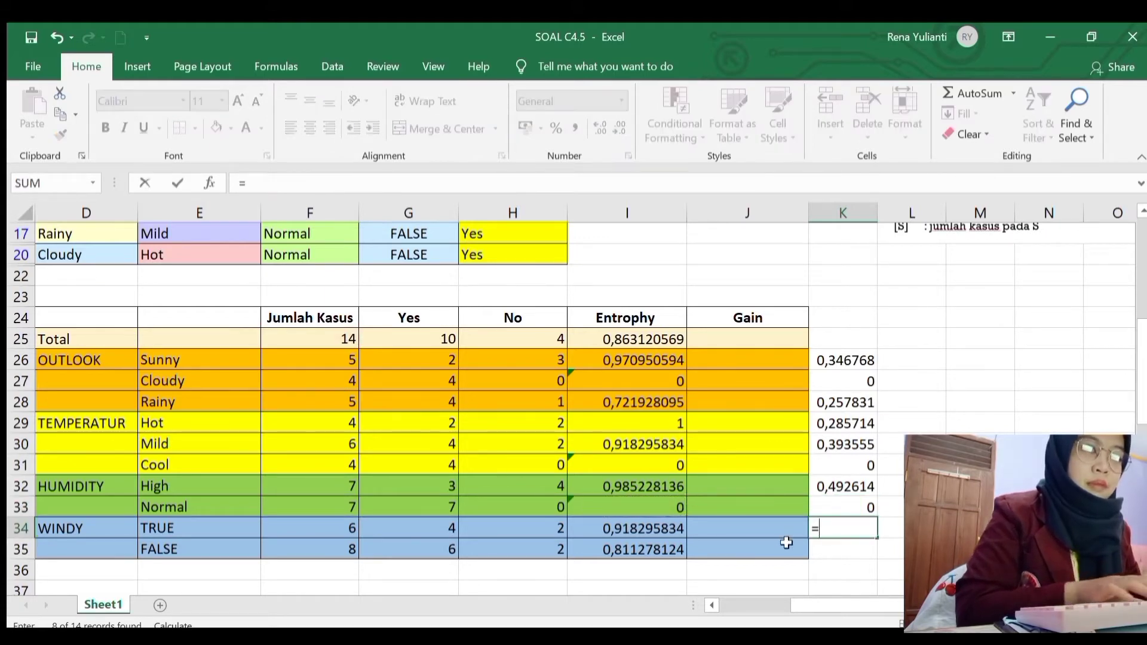
left_click(335, 530)
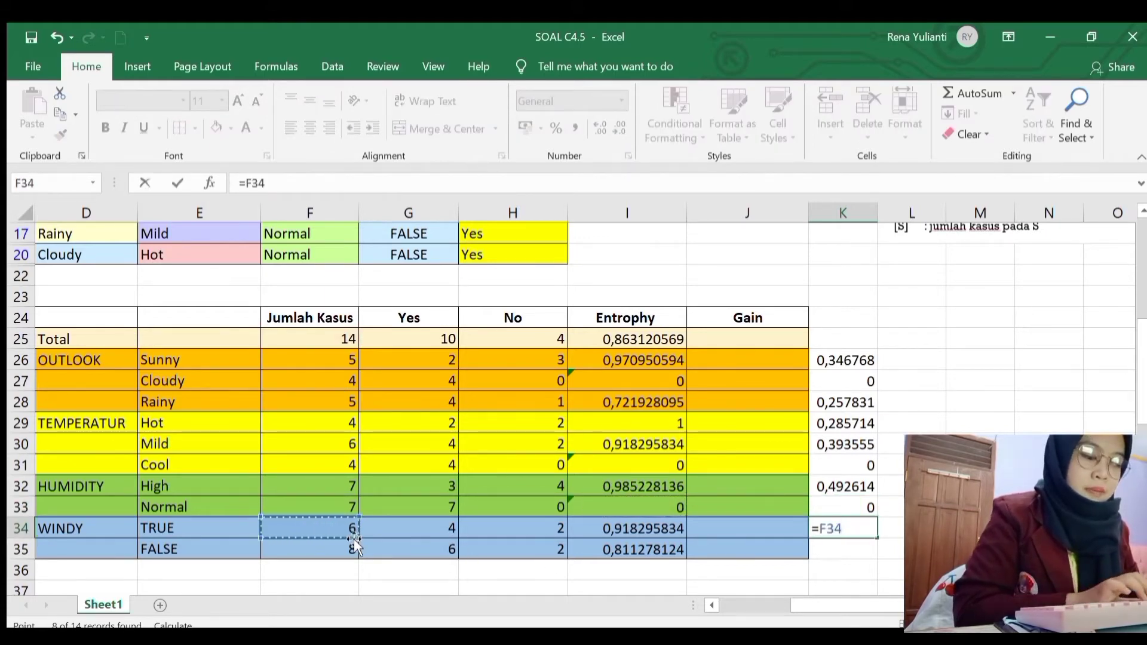
type("/")
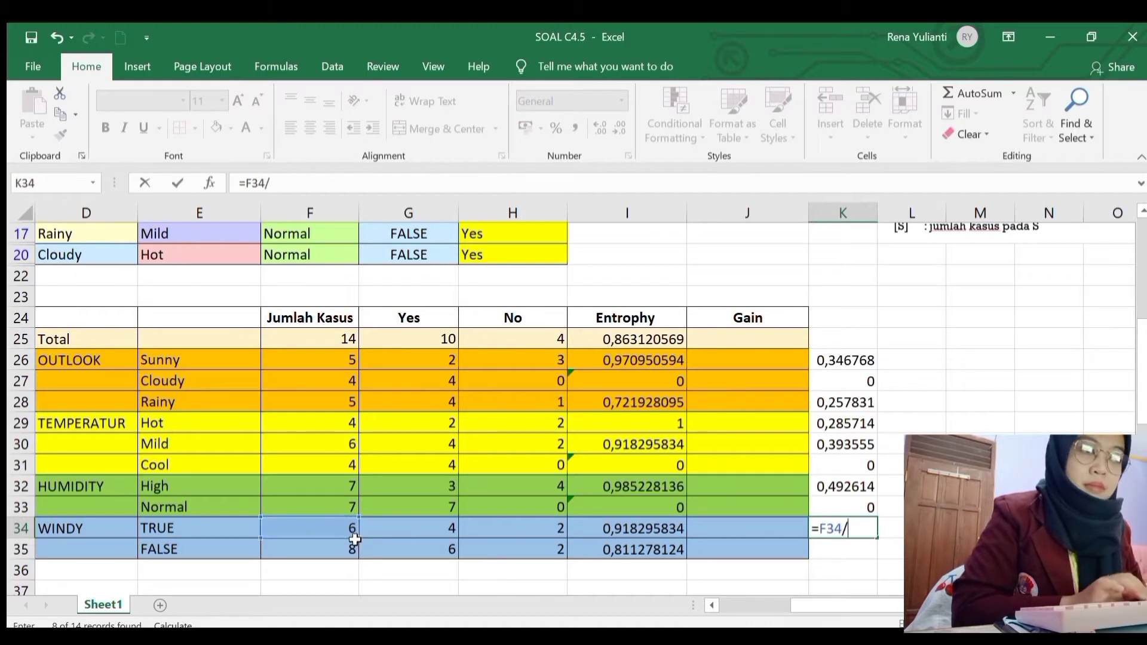
left_click(341, 340)
type("*")
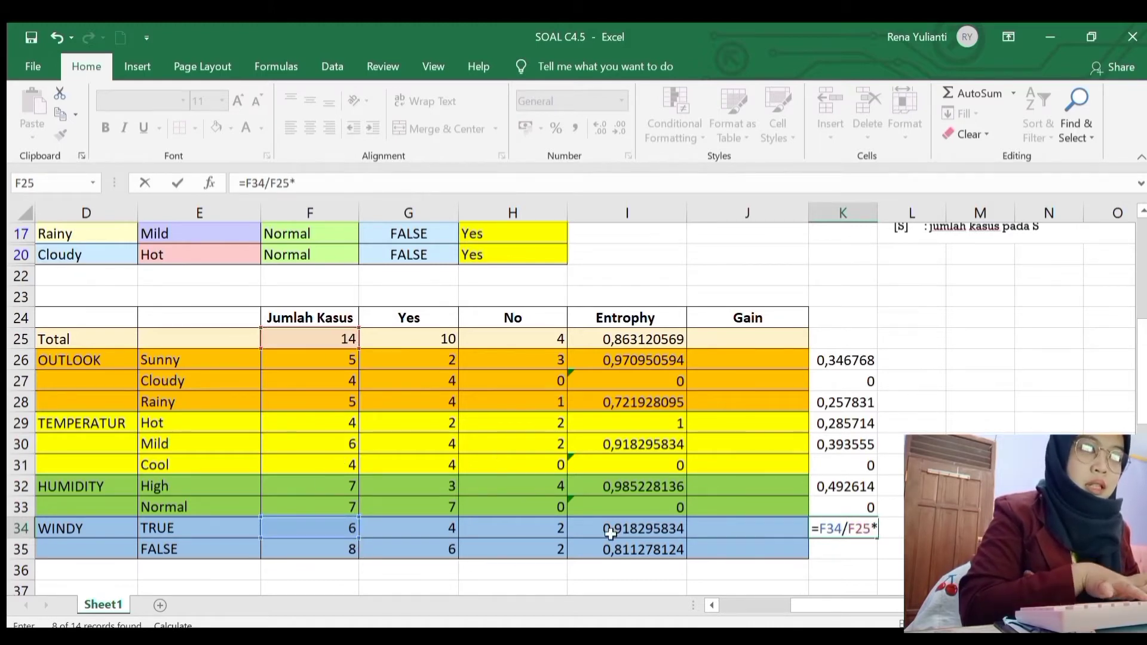
left_click(657, 529)
key("Return")
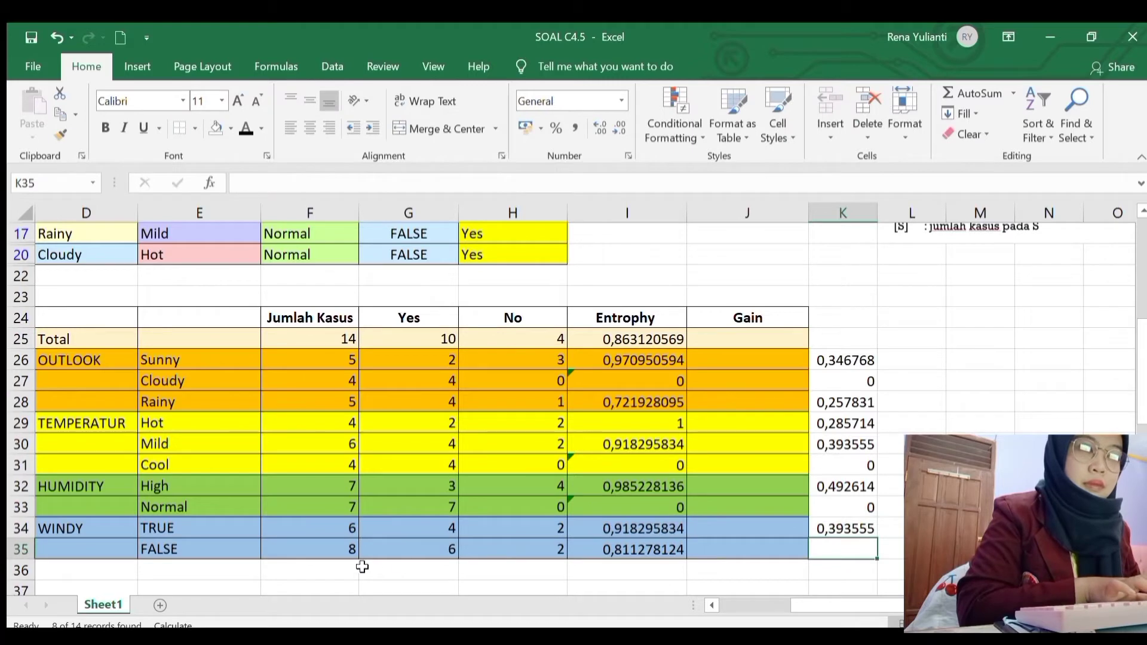
Step: Calculate the Windy FALSE row's weighted entropy in K35 with the formula =F35/F25*I35
type("=")
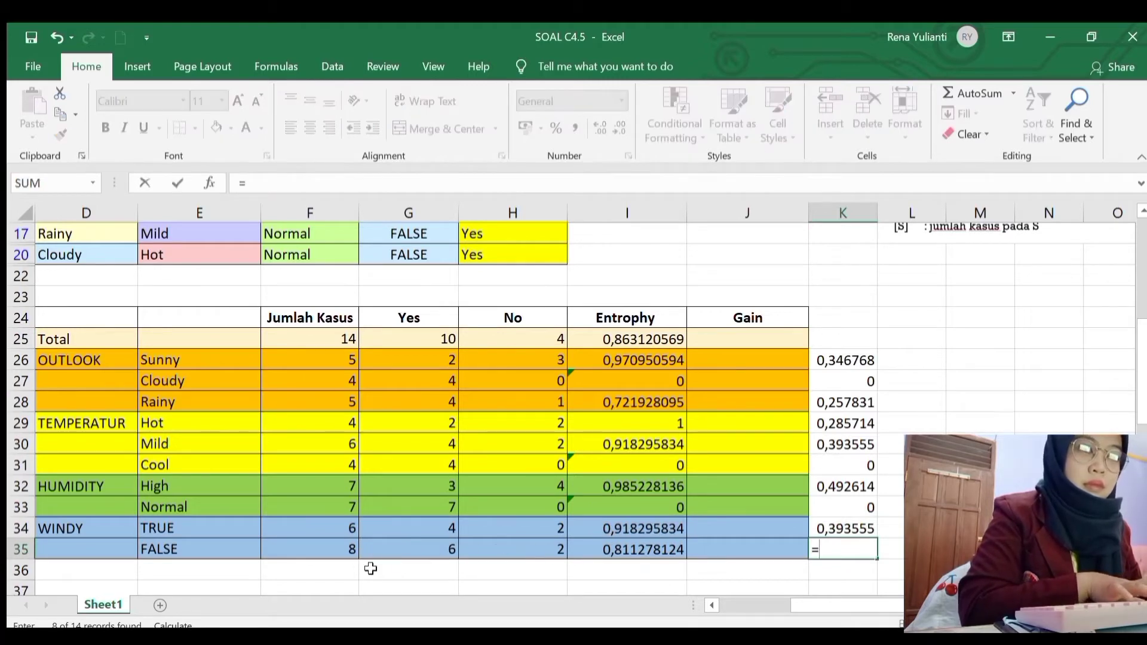
left_click(351, 555)
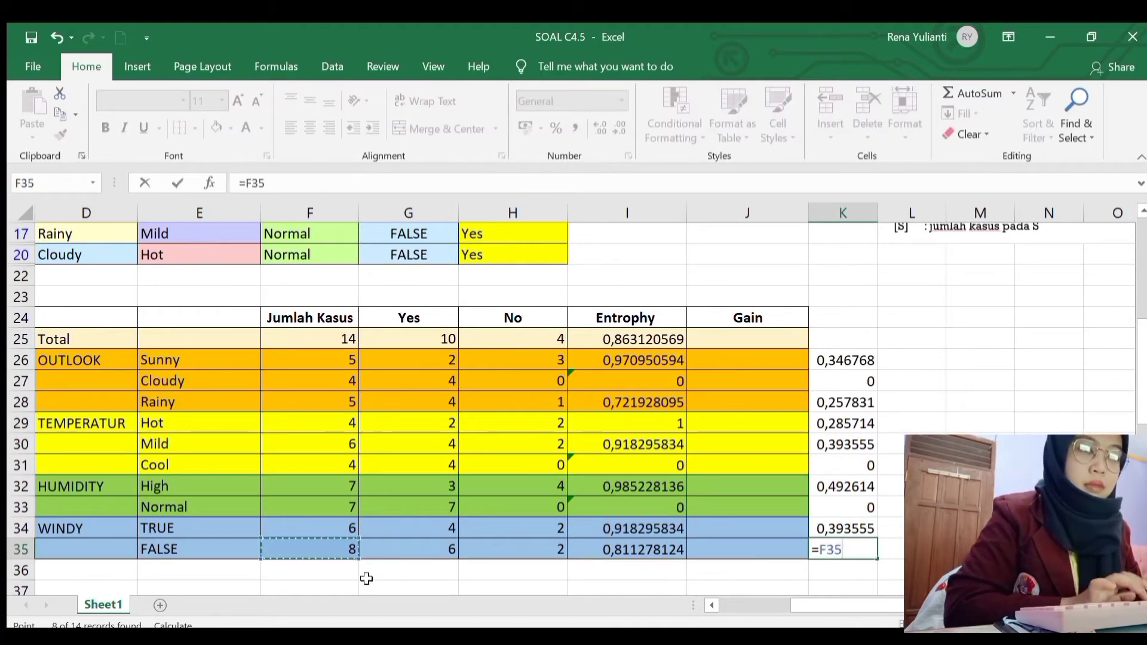
type("/")
left_click(352, 345)
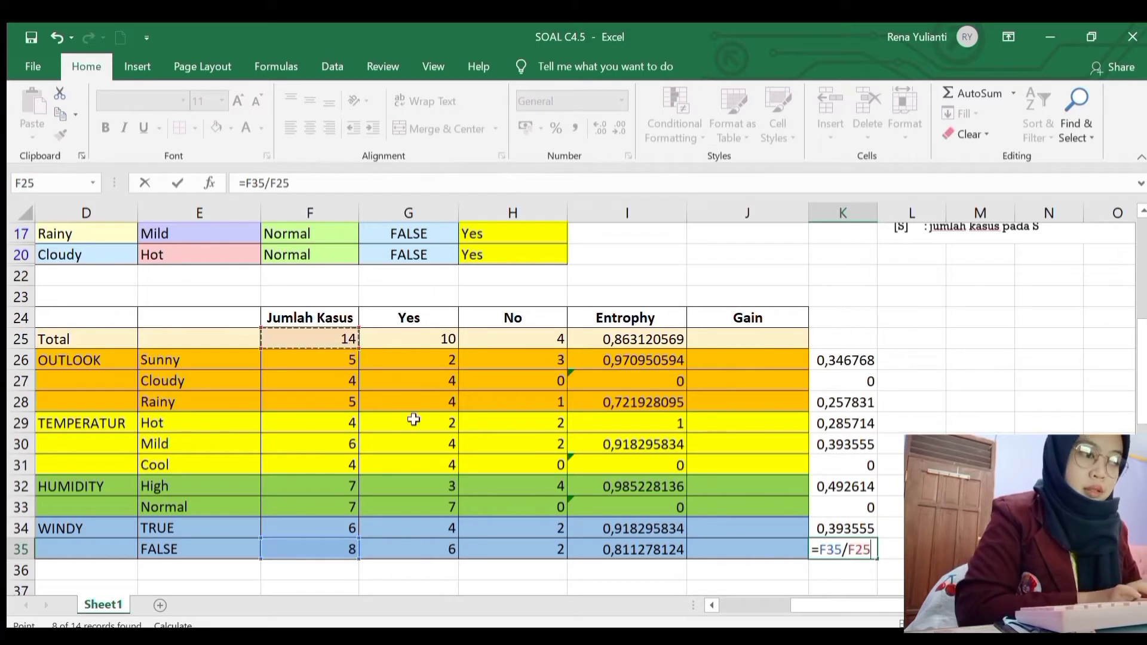
type("*")
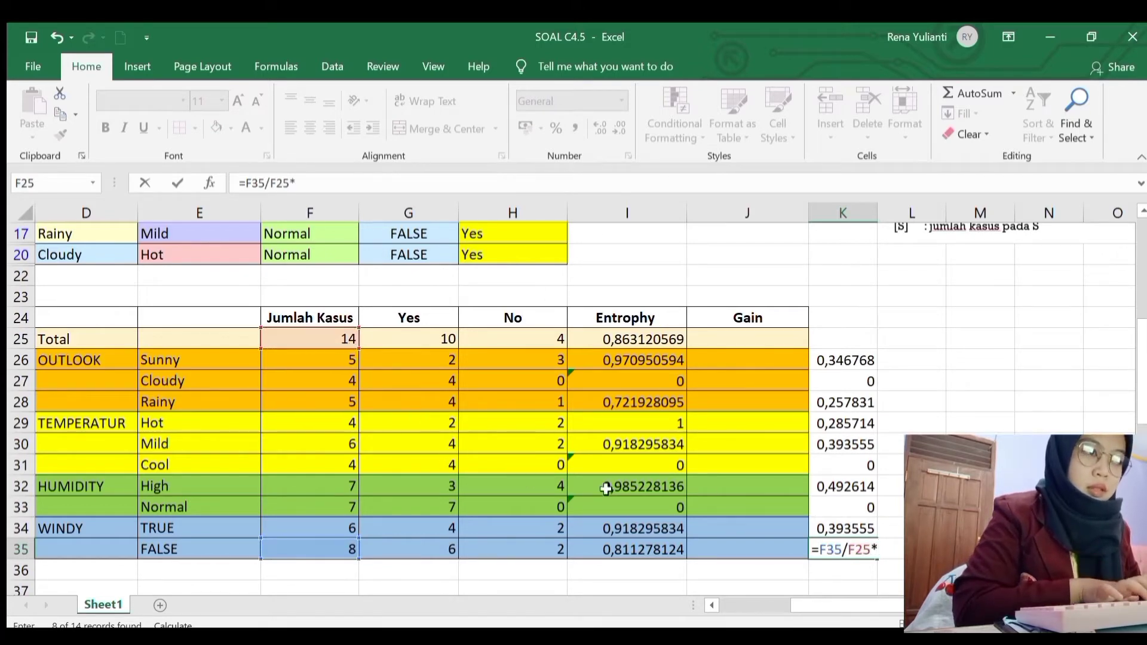
left_click(673, 549)
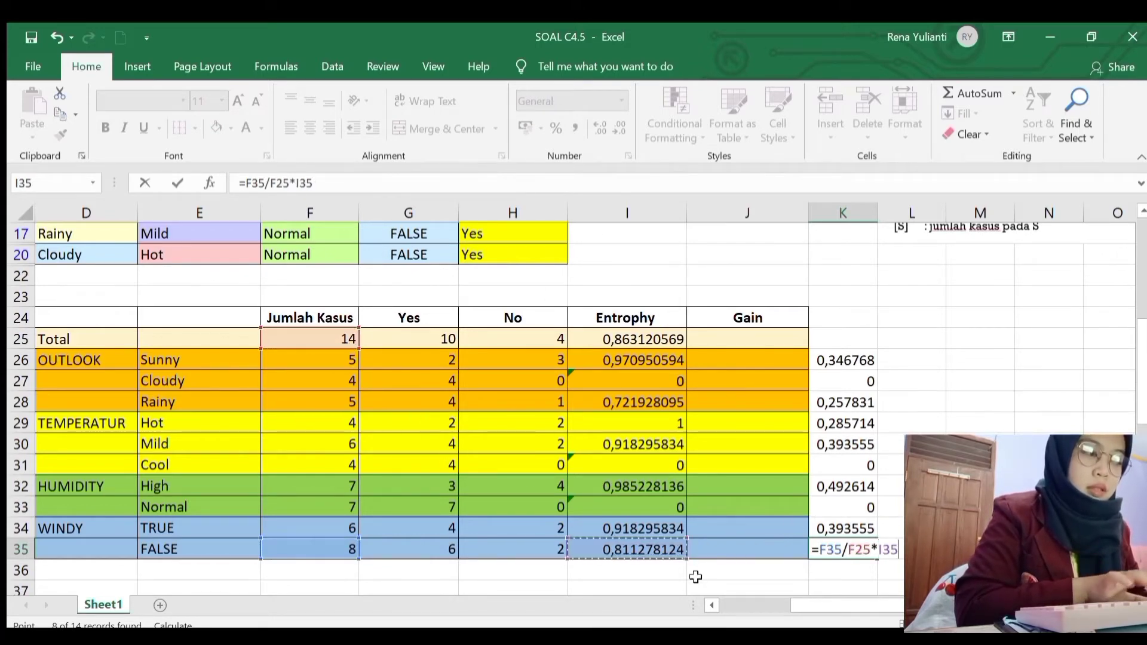
key("Return")
Step: Review the gain formula and its legend in the RUMUS MENGHITUNG GAIN picture above the Node 1 table
left_click(748, 364)
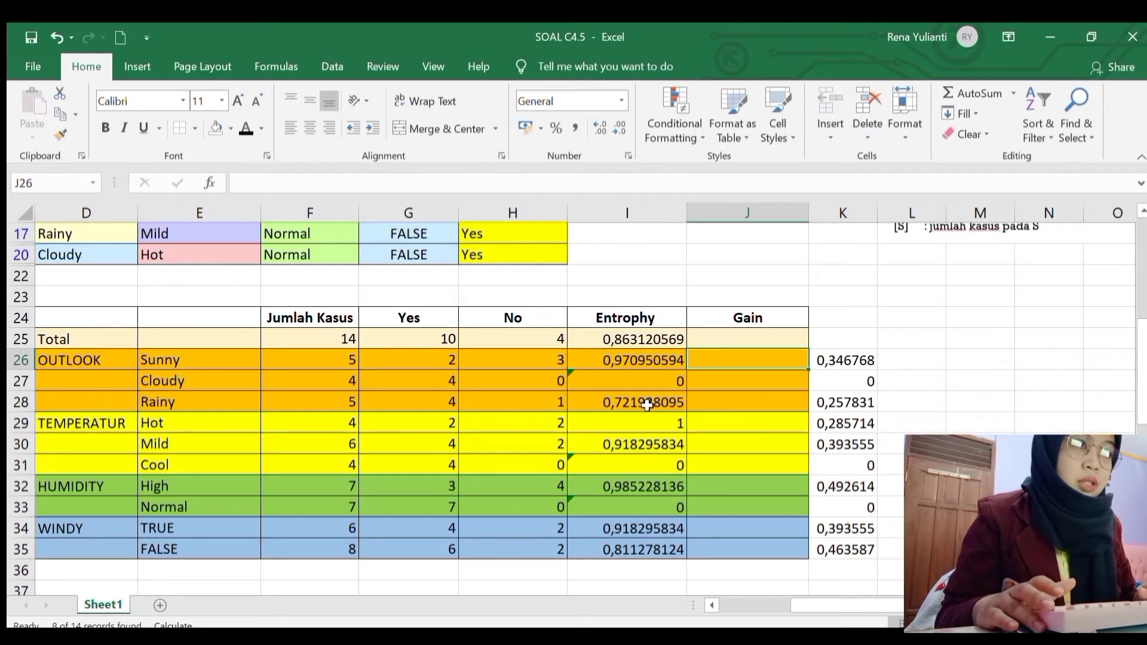
scroll(647, 405, "right", 1)
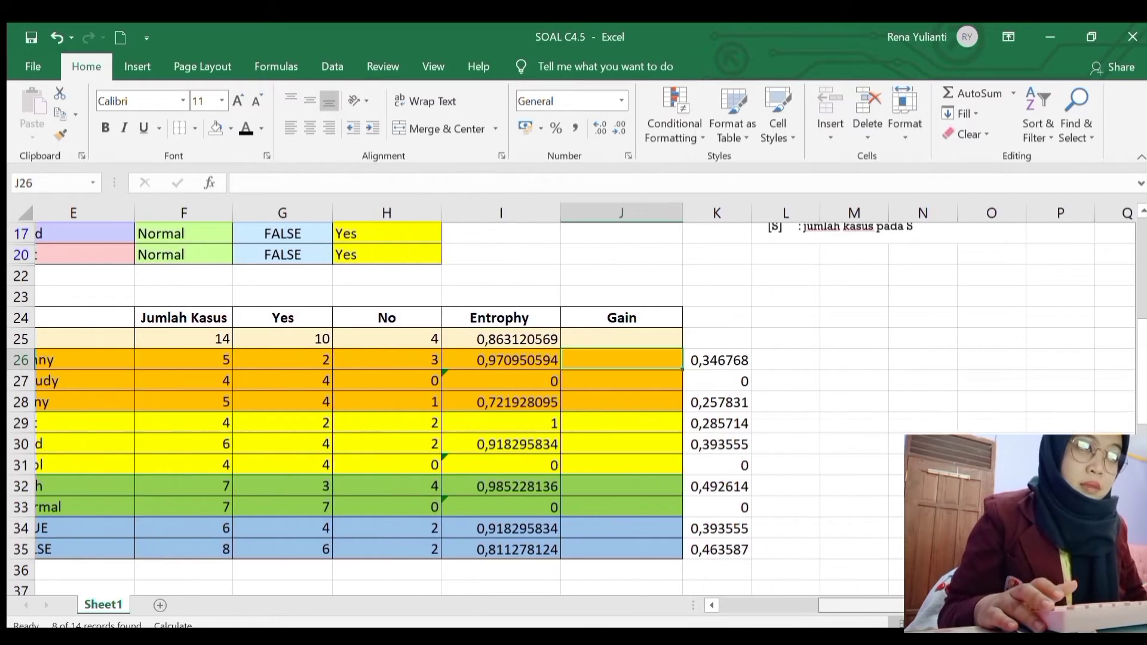
scroll(647, 405, "up", 2)
scroll(647, 405, "up", 2)
left_click(884, 382)
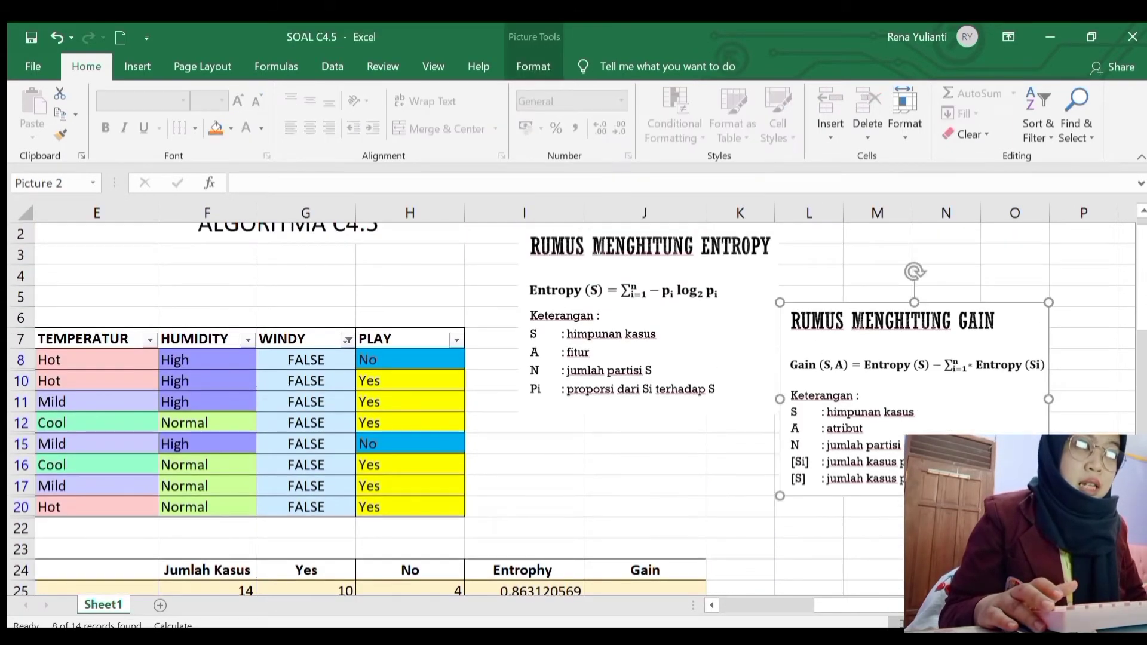
scroll(884, 382, "down", 2)
scroll(866, 336, "up", 1)
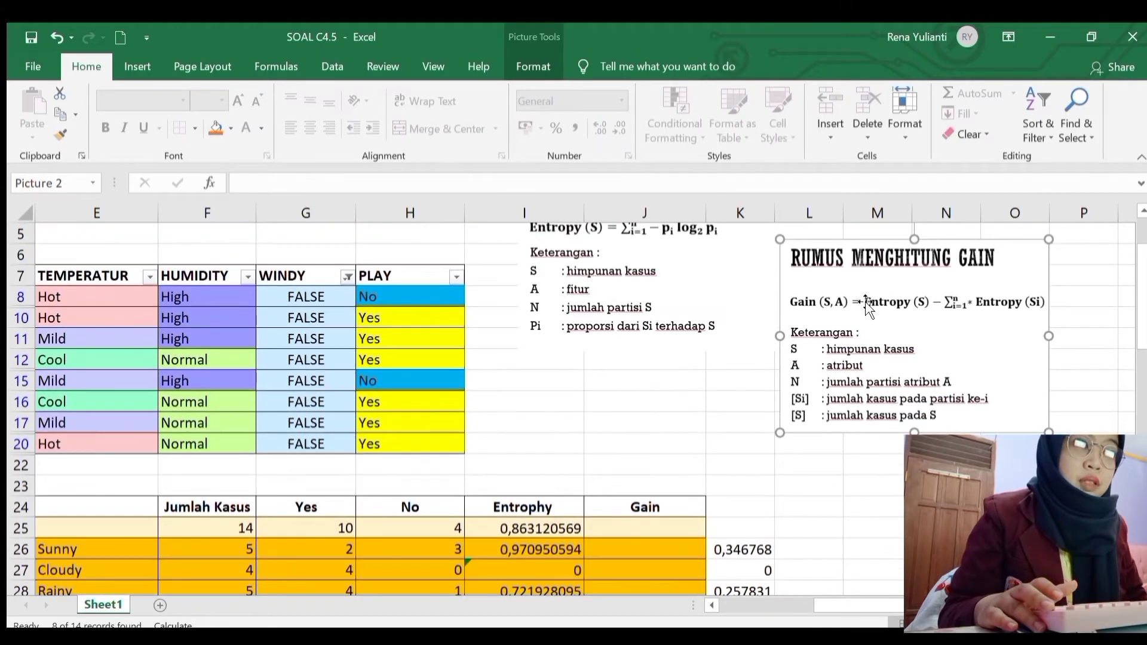
scroll(826, 366, "down", 6)
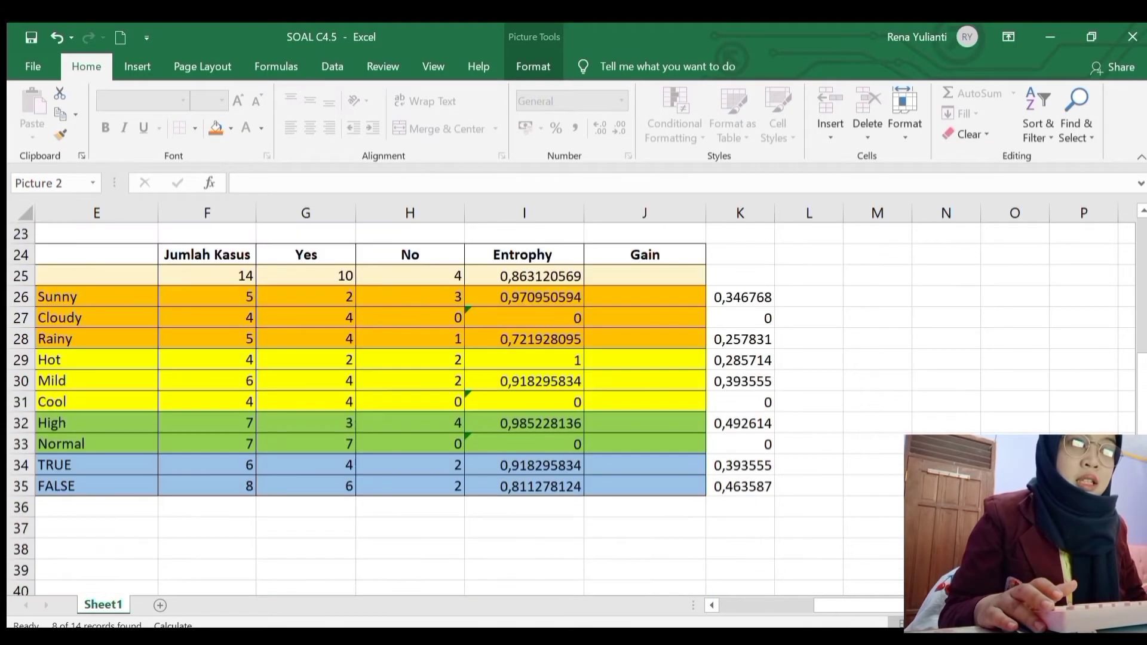
scroll(826, 365, "up", 1)
Step: Calculate the Outlook attribute's gain in J26 with the formula =I25-(K26+K27+K28)
left_click(621, 337)
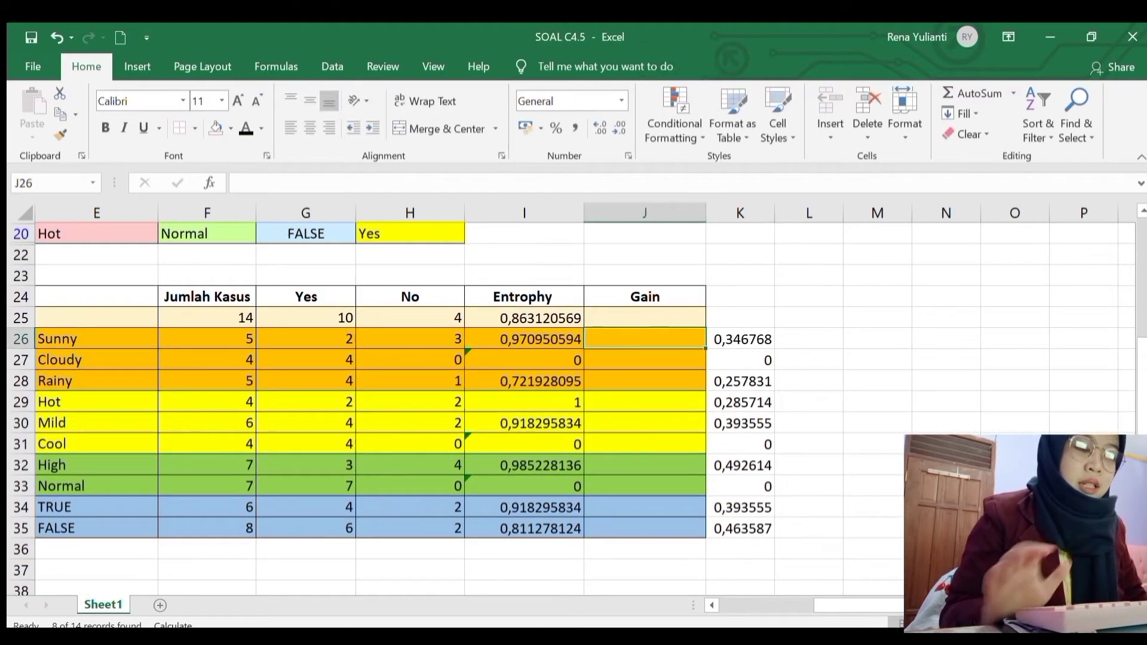
type("=")
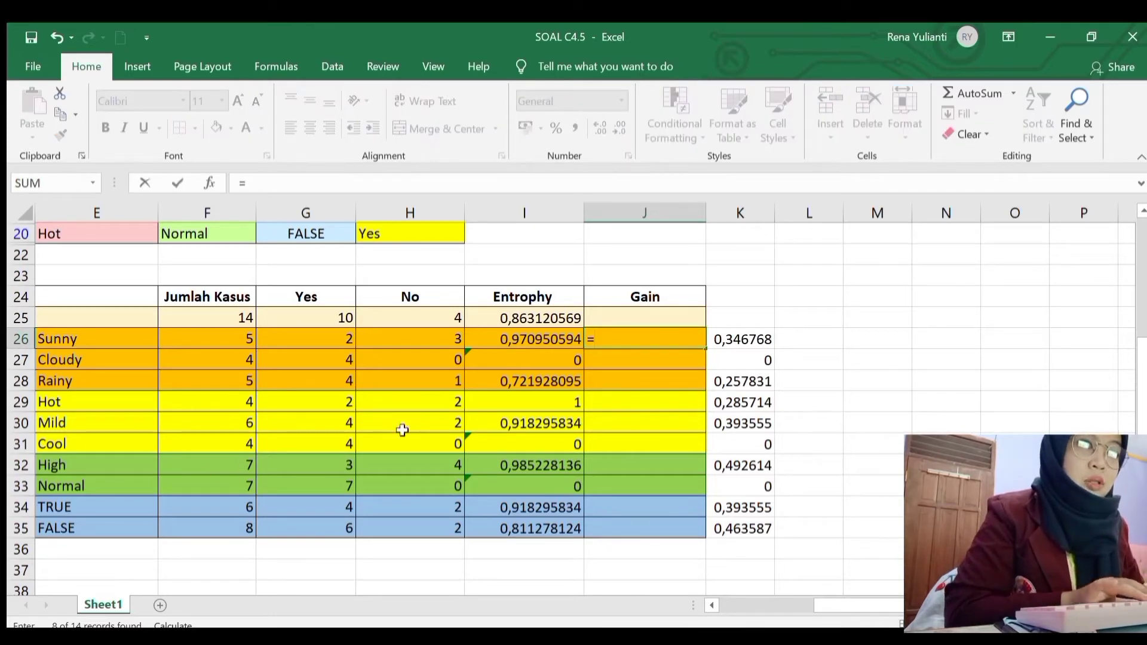
left_click(543, 318)
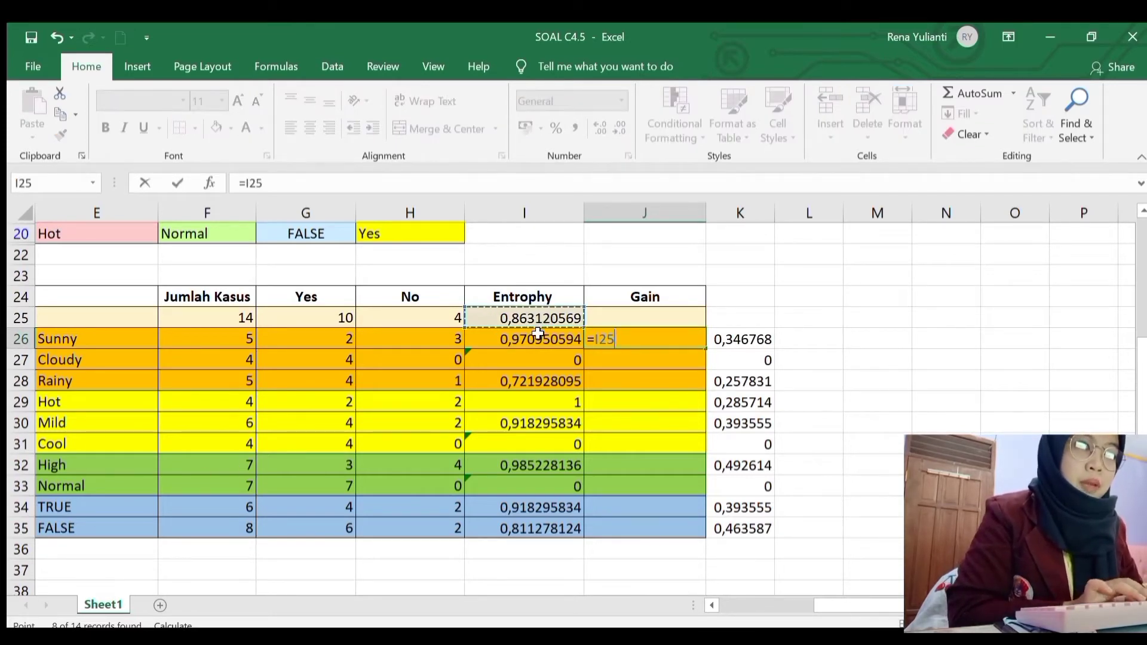
type("-")
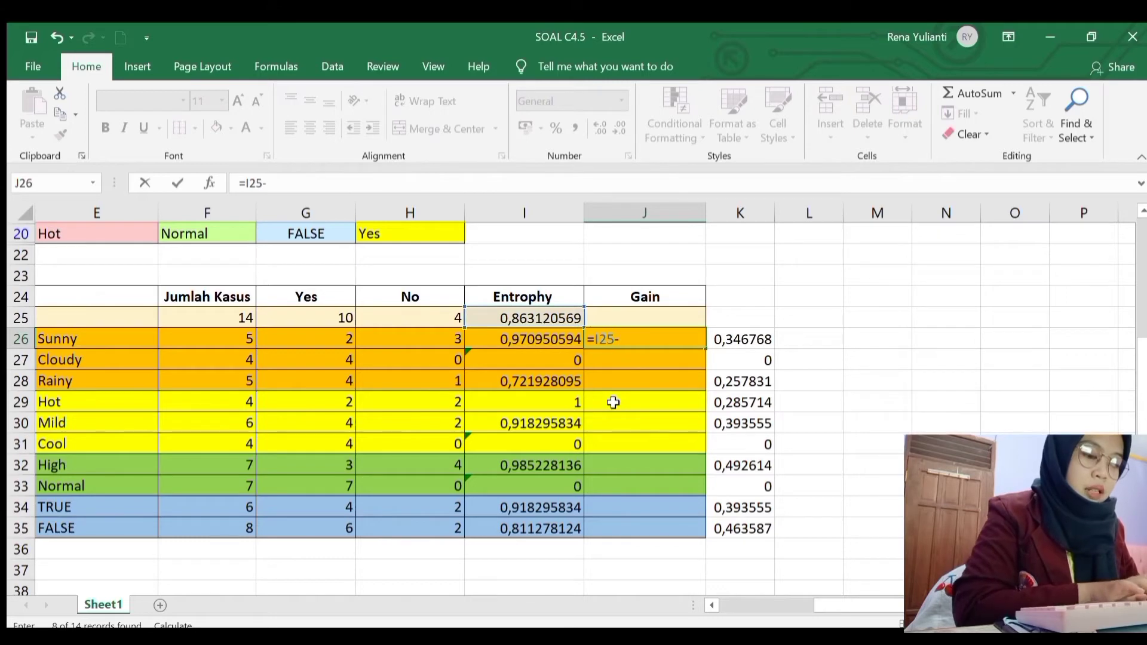
type("(")
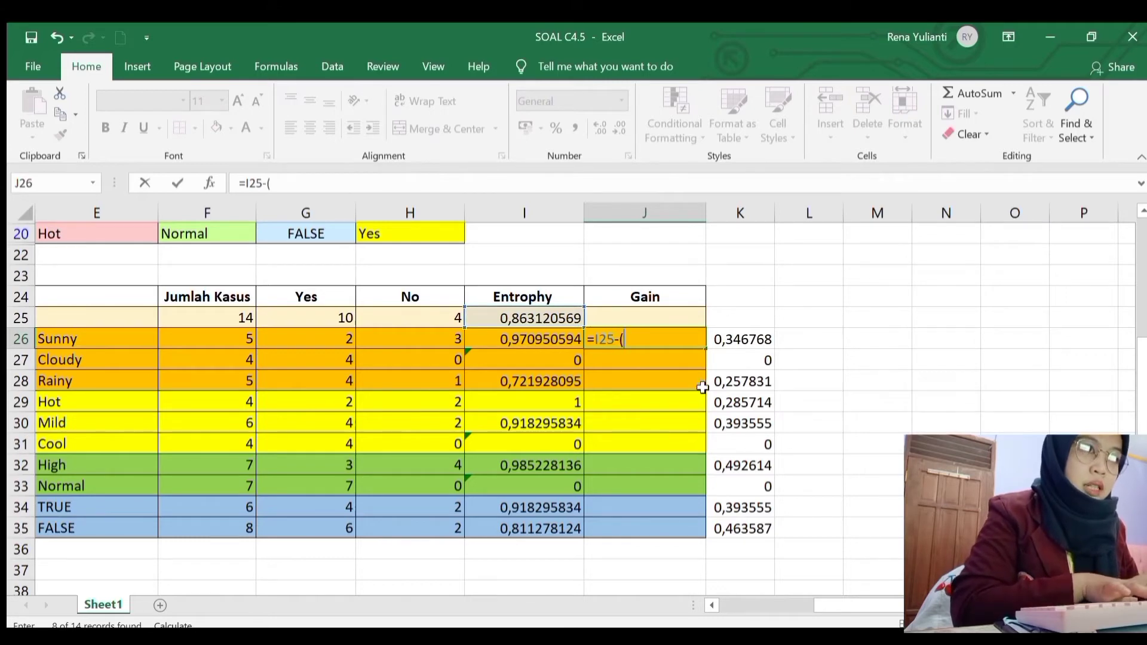
left_click(736, 339)
type("+")
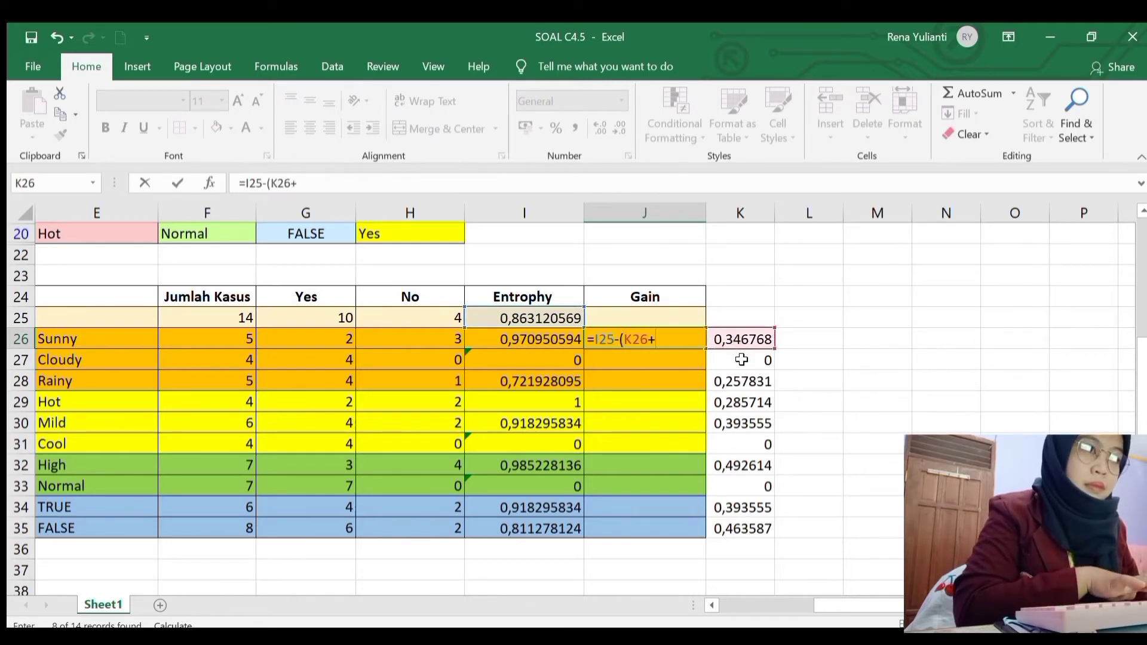
left_click(741, 360)
type("+")
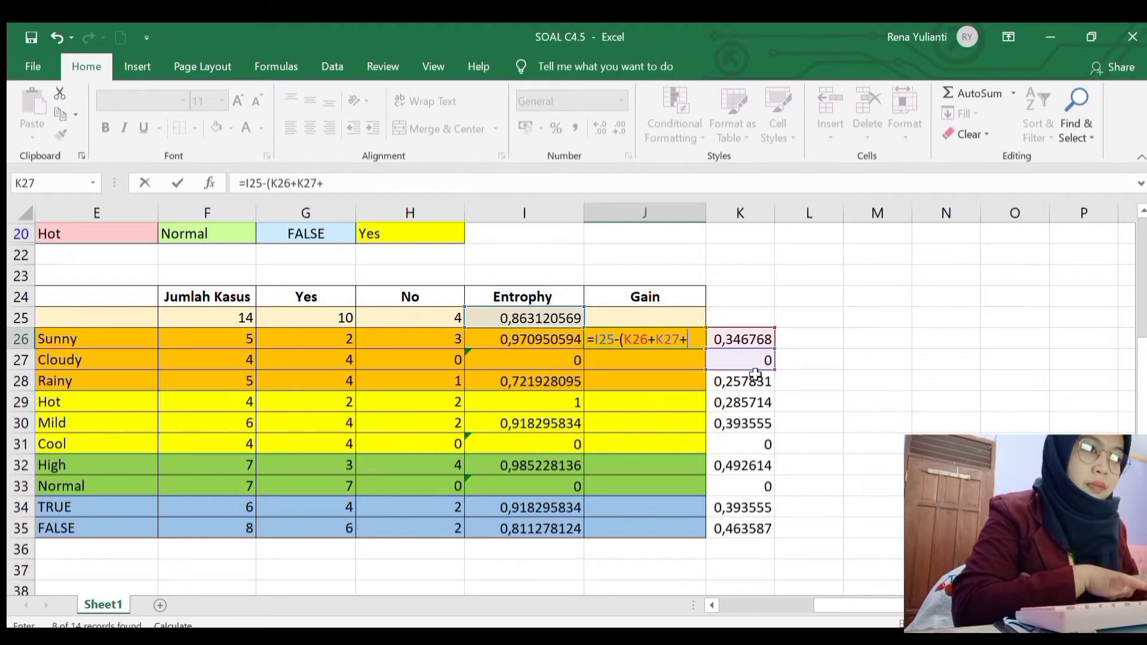
left_click(755, 380)
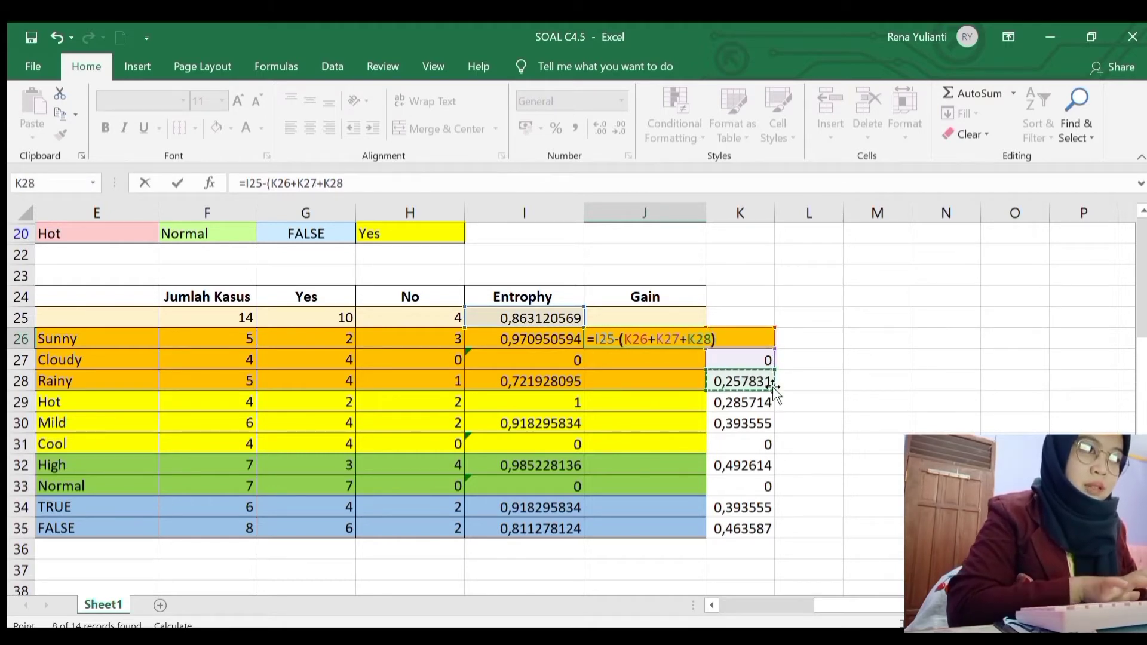
type(")")
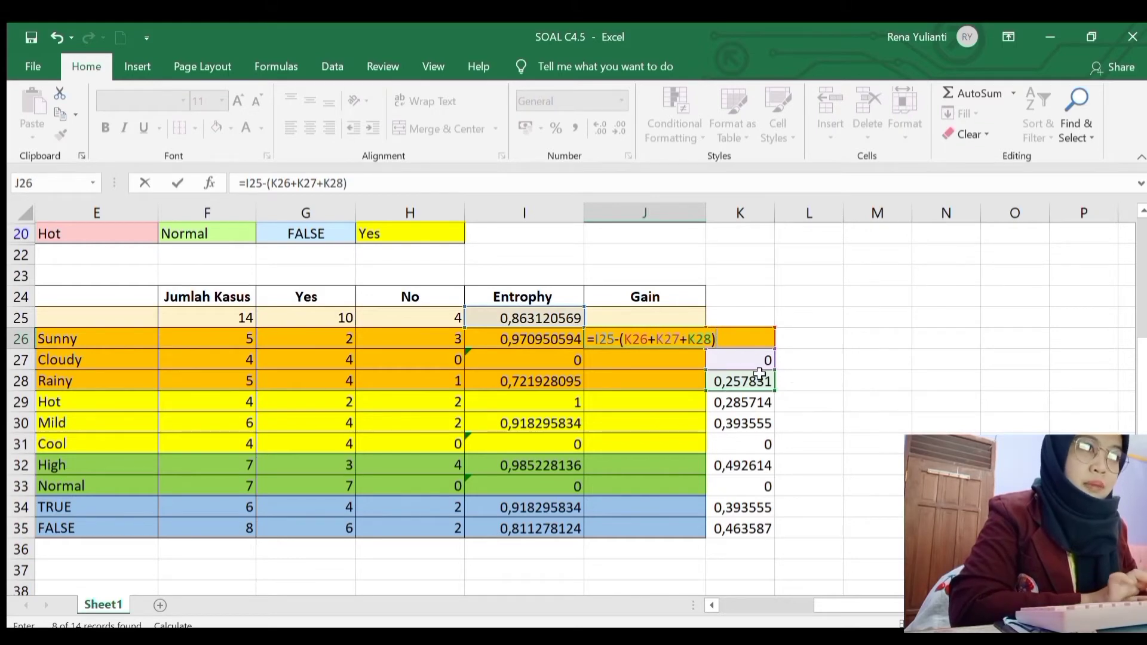
key("Return")
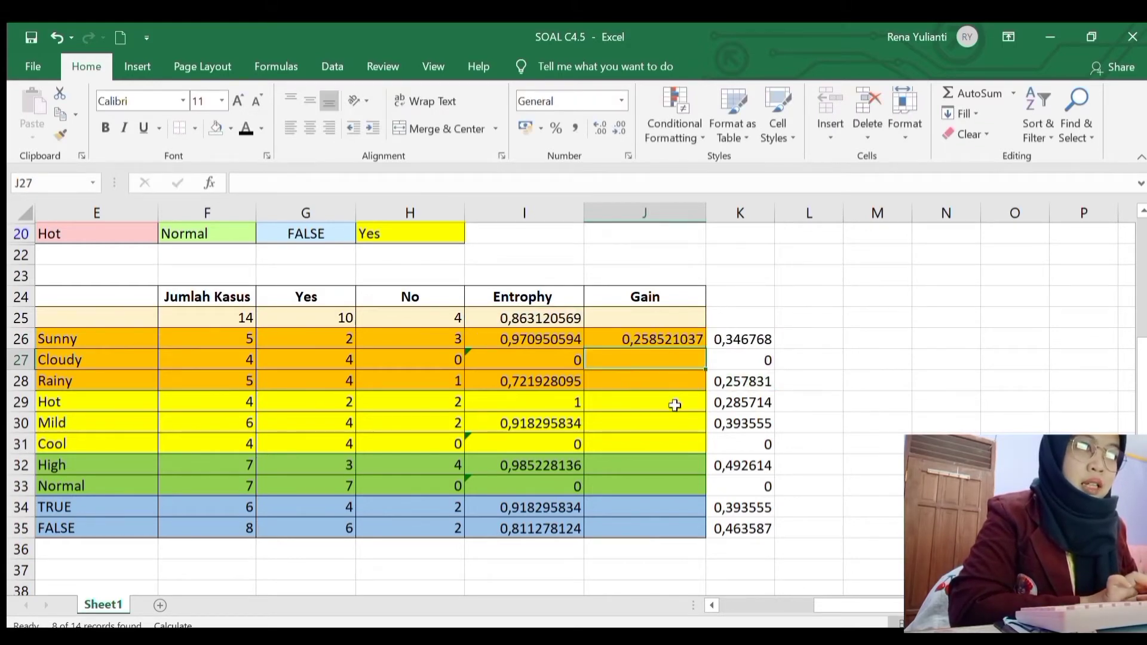
Step: Calculate the Temperatur attribute's gain in J29 with the formula =I25-(K29+K30)
left_click(674, 405)
type("=")
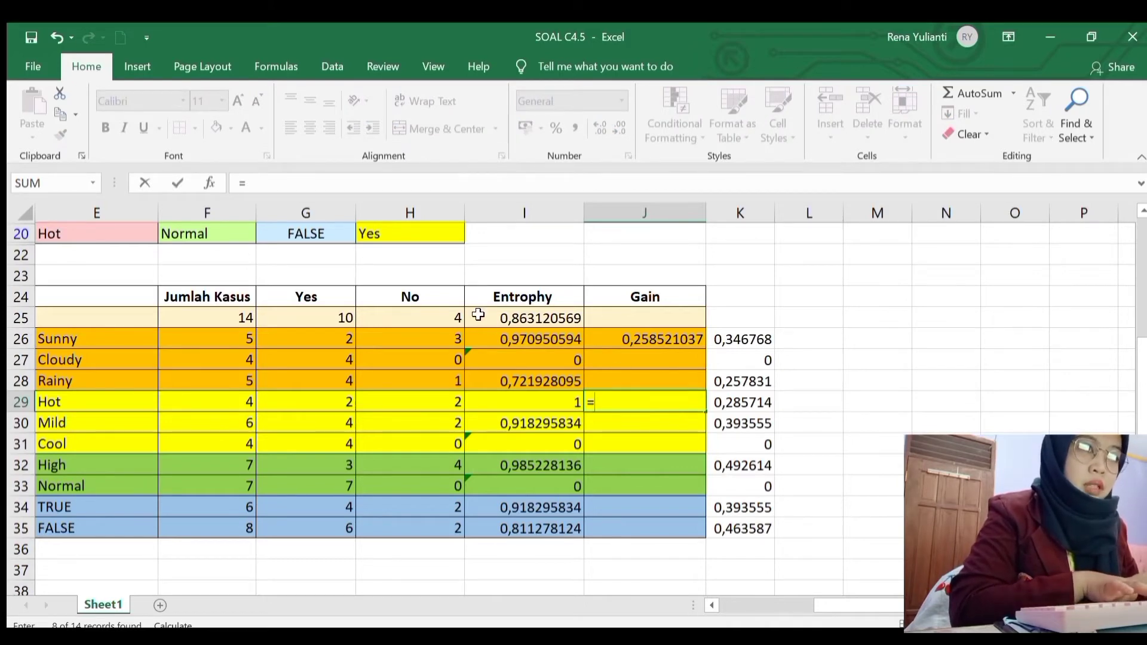
left_click(563, 317)
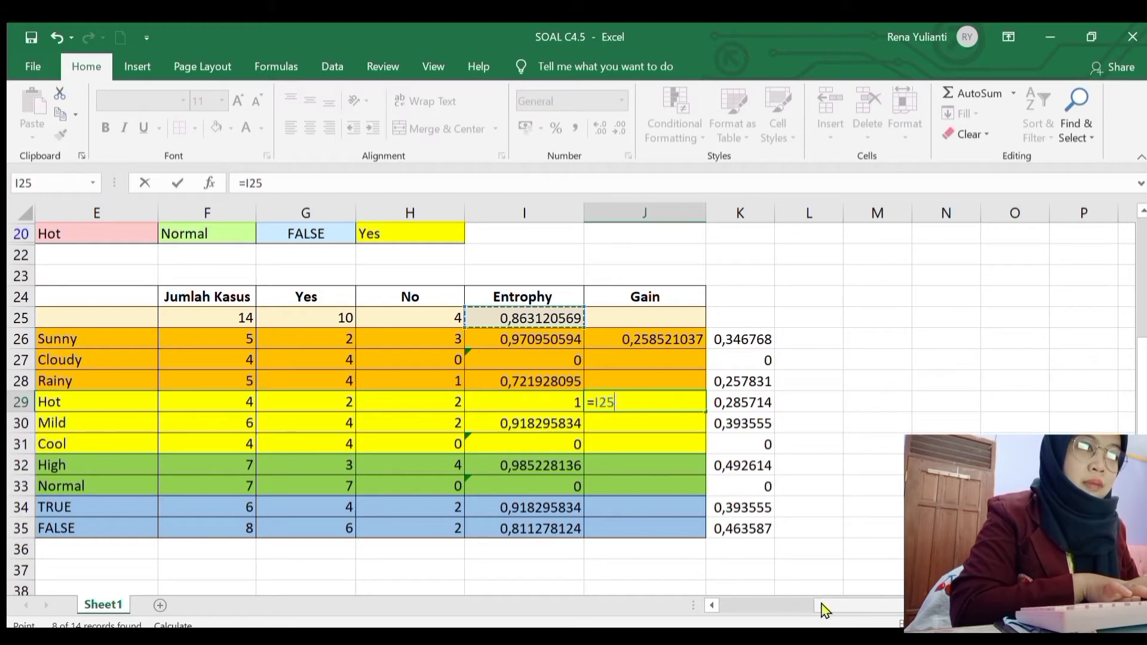
left_click_drag(824, 609, 781, 607)
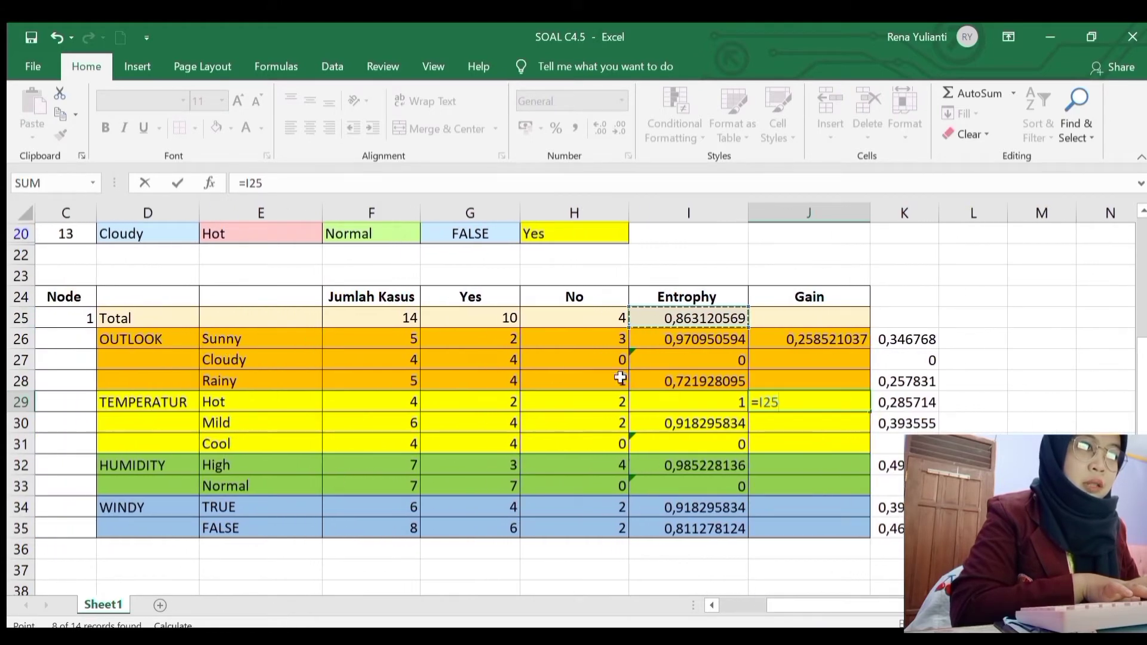
type("-(")
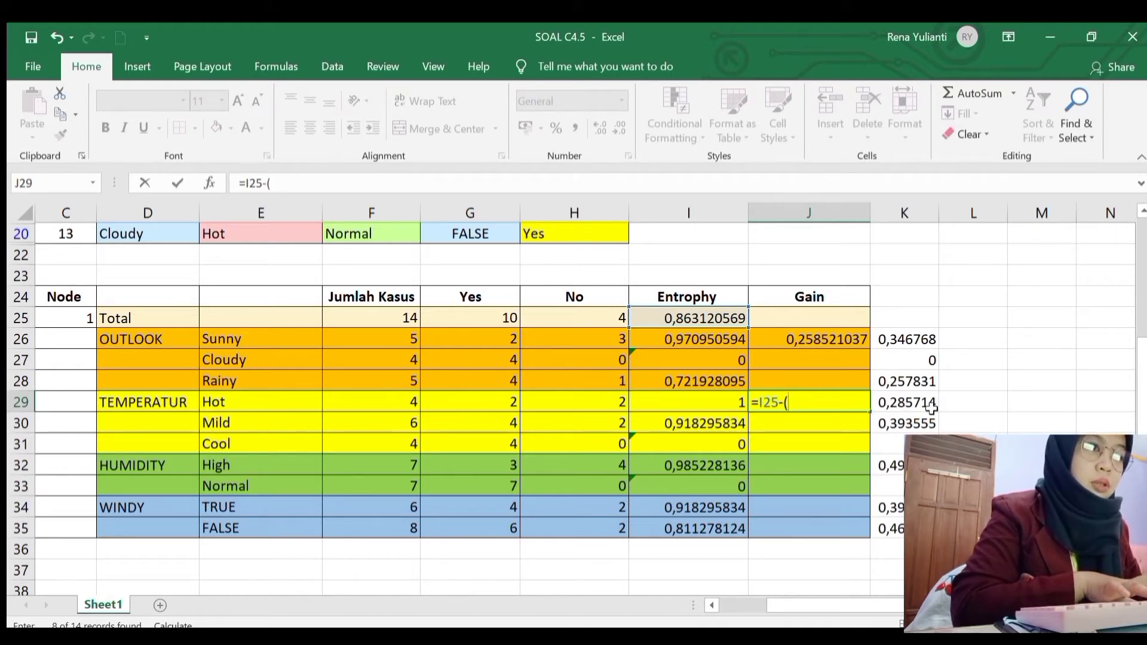
left_click(927, 403)
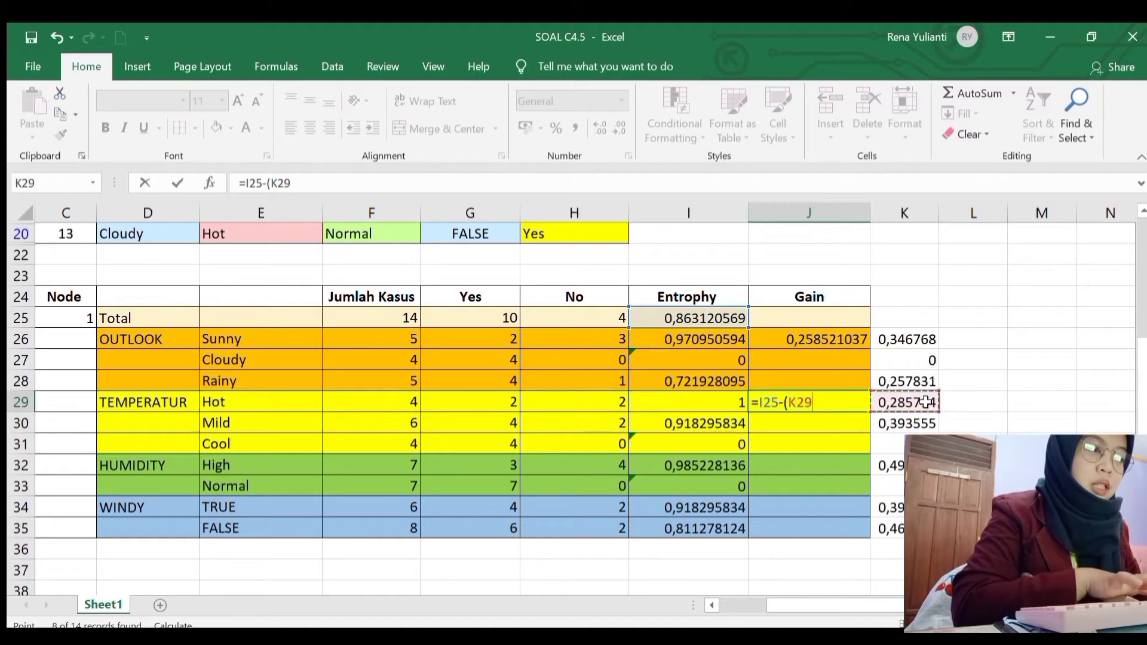
type("+")
left_click(925, 418)
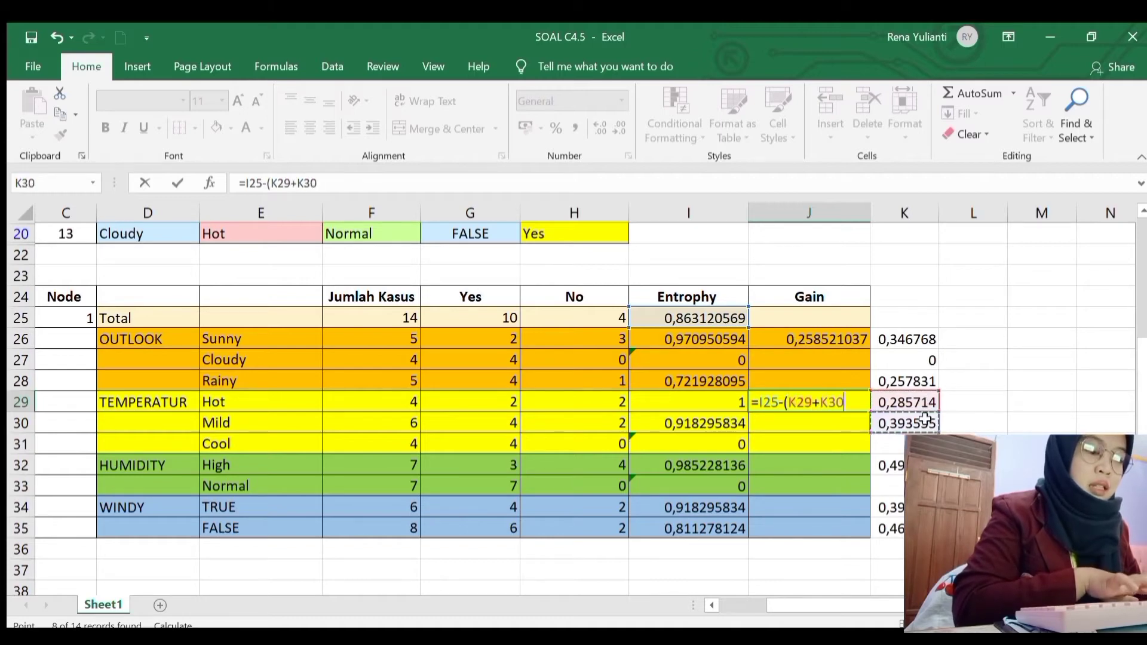
type(")")
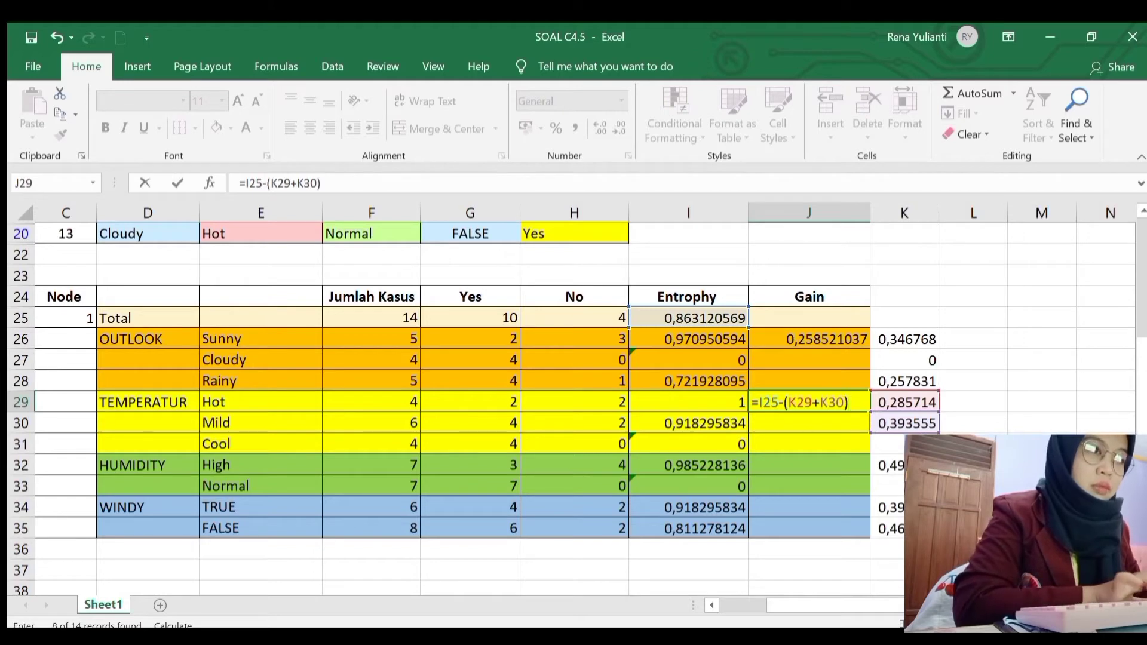
key("Return")
left_click(832, 463)
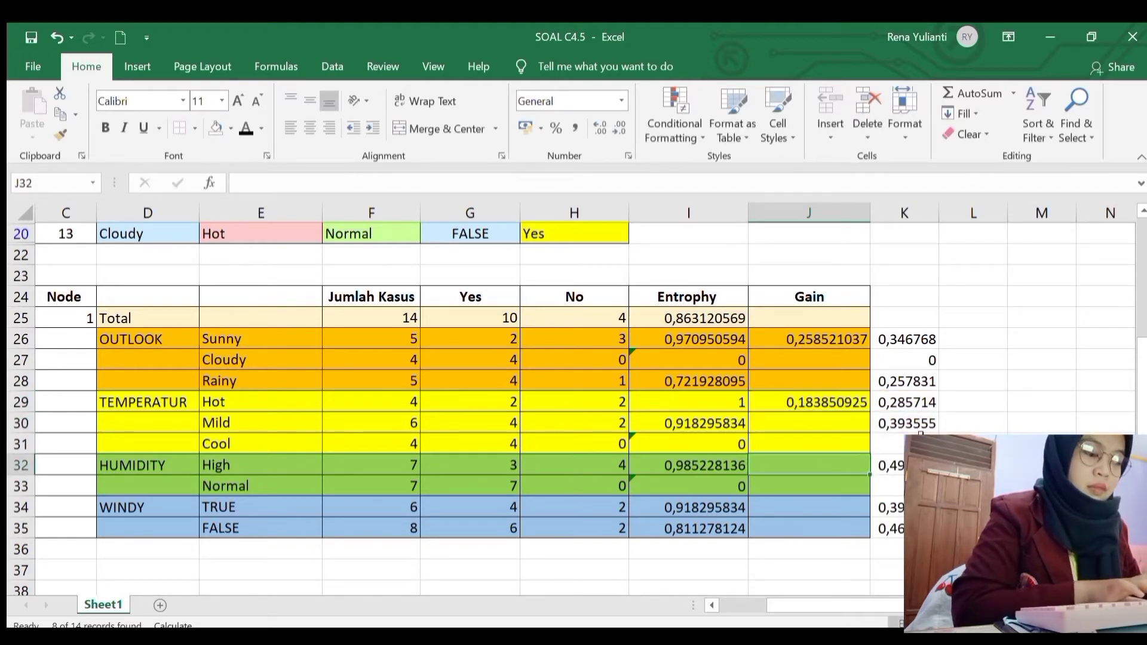
left_click(719, 318)
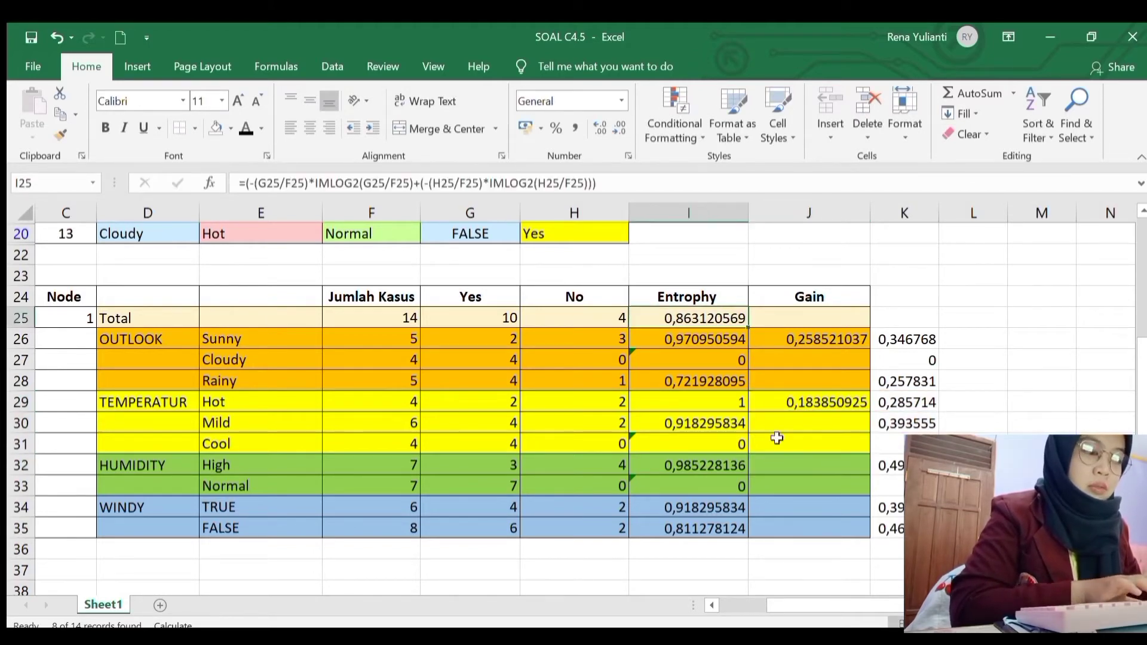
type("-")
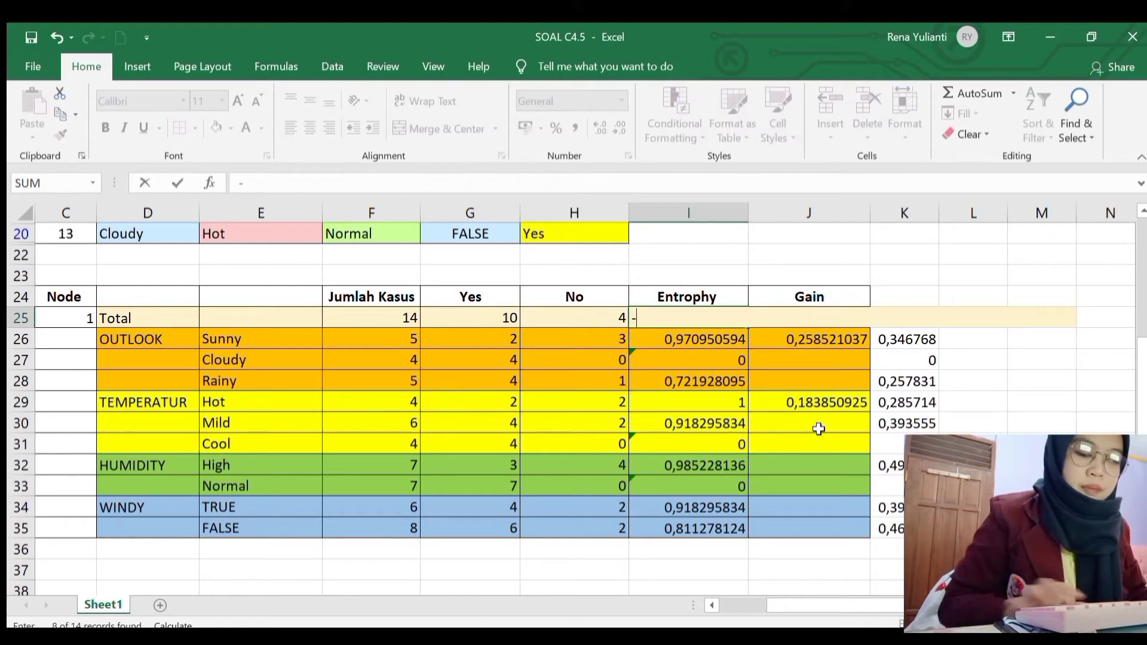
key("ctrl+z")
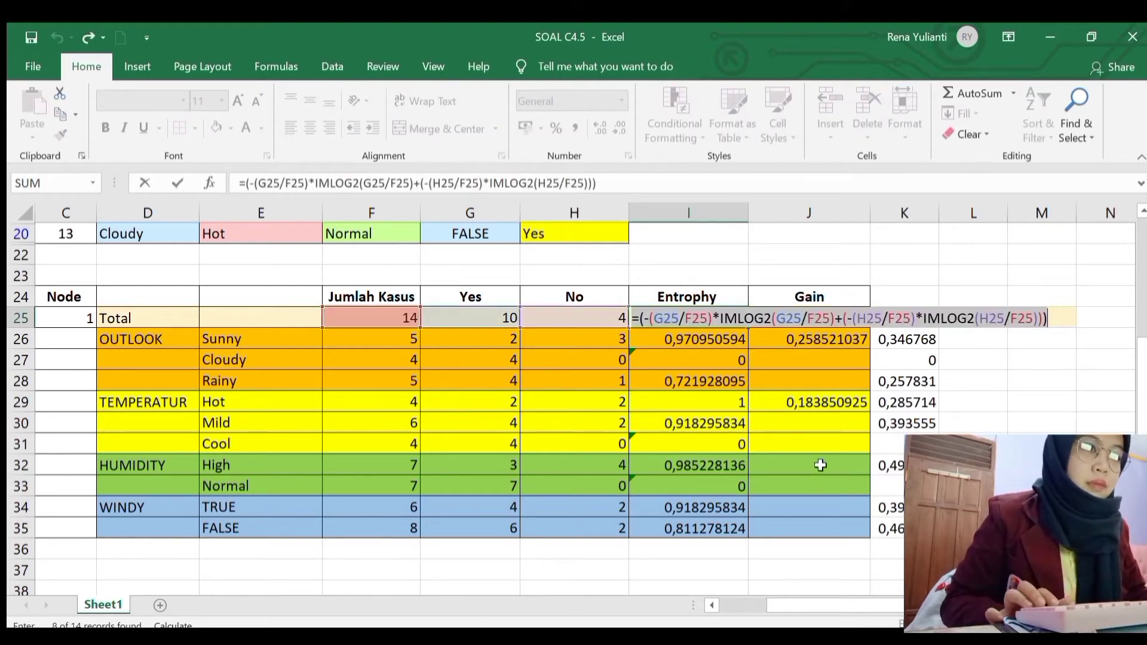
type("=")
left_click(819, 461)
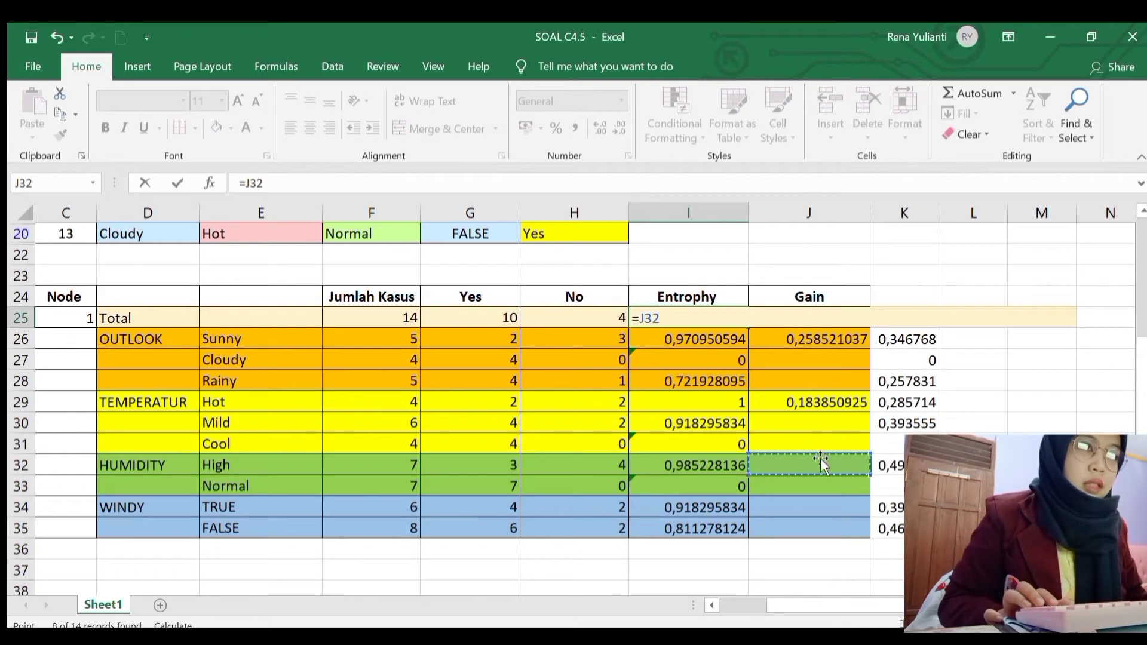
key("BackSpace")
key("BackSpace")
key("BackSpace")
key("Escape")
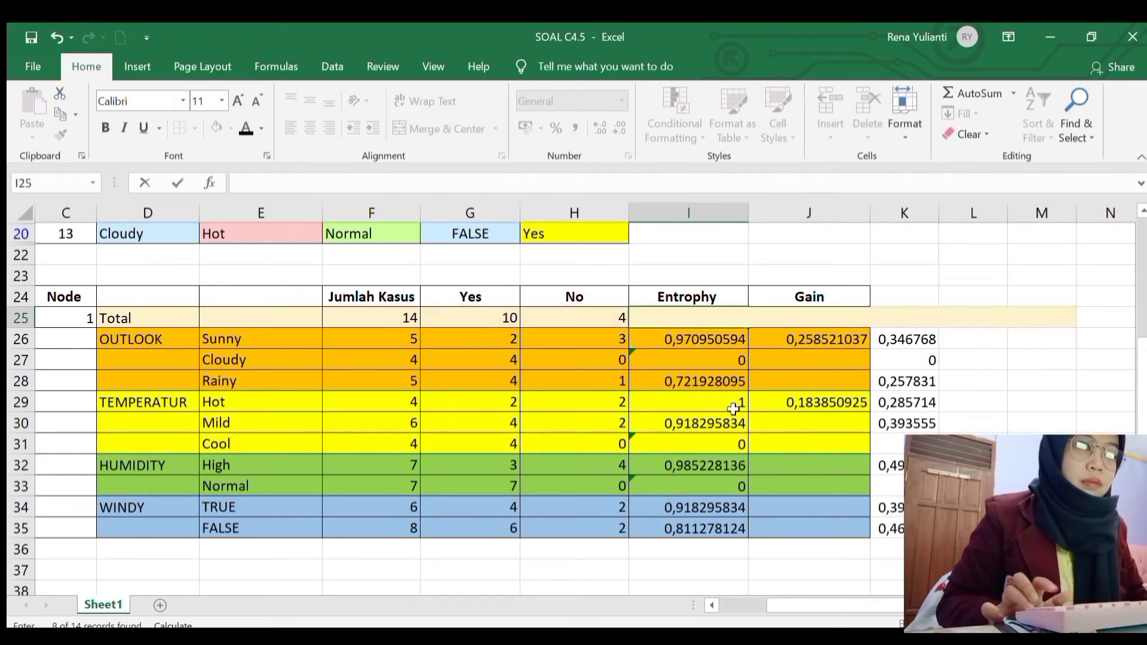
key("ctrl+z")
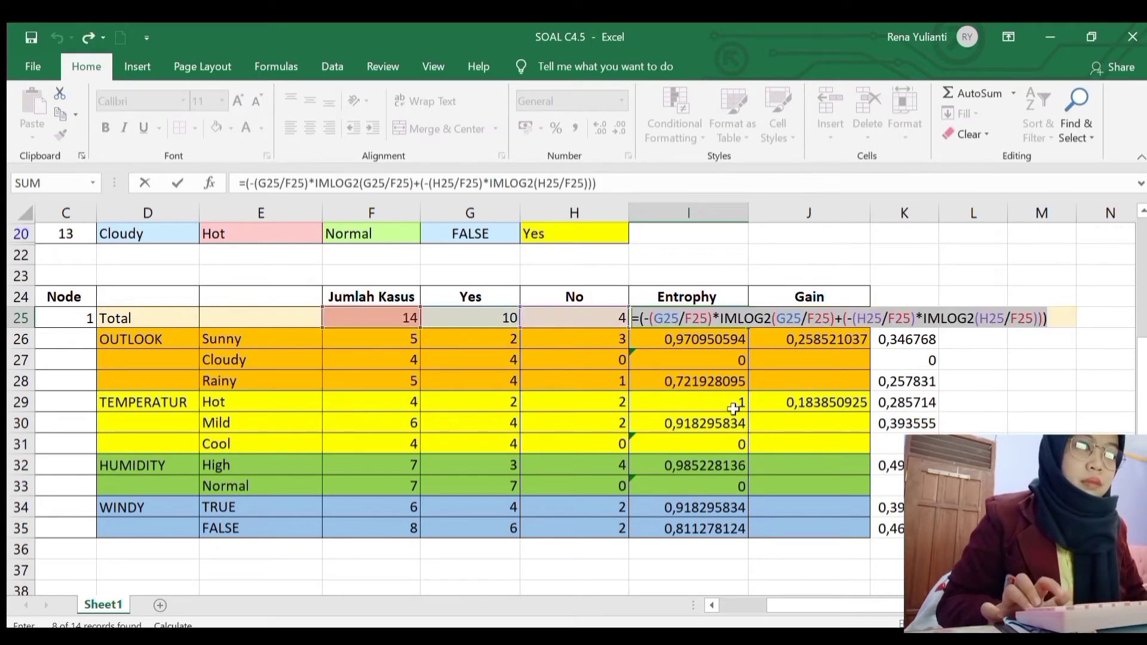
key("Return")
key("Return")
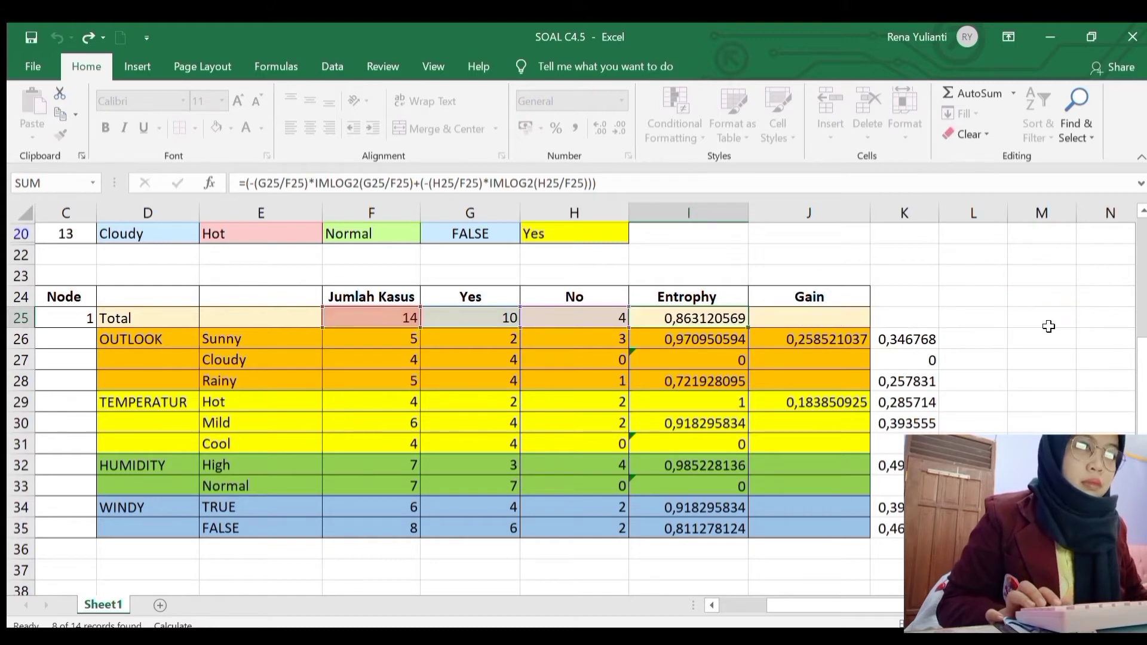
Step: Calculate the Humidity attribute's gain in J32 with the formula =I25-K32
left_click(824, 462)
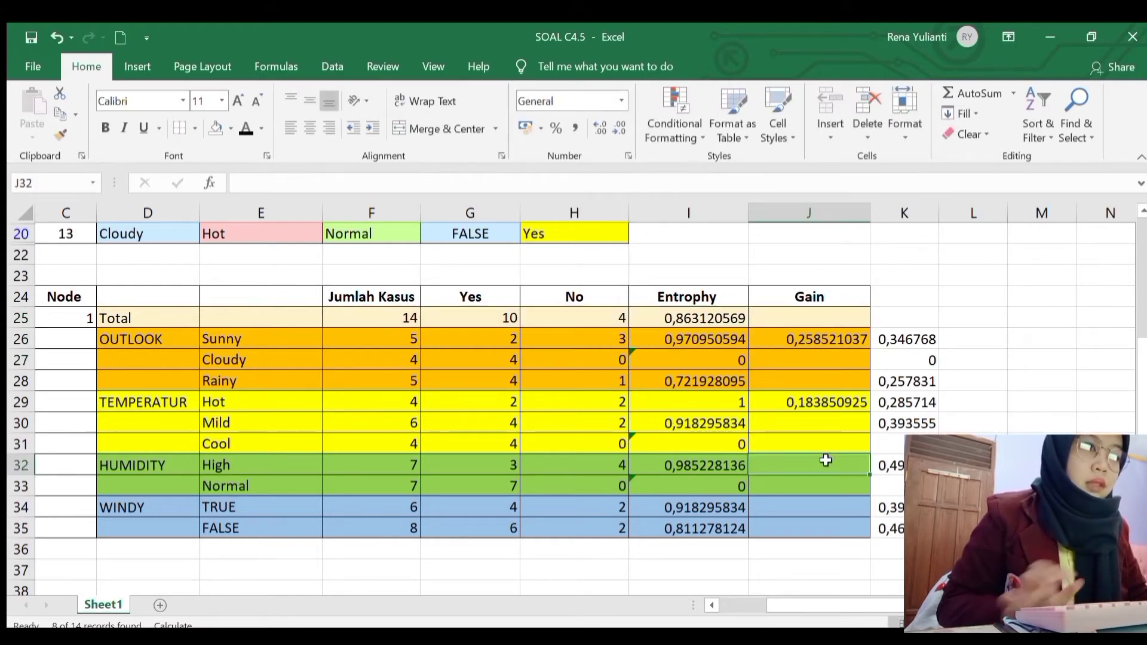
type("=")
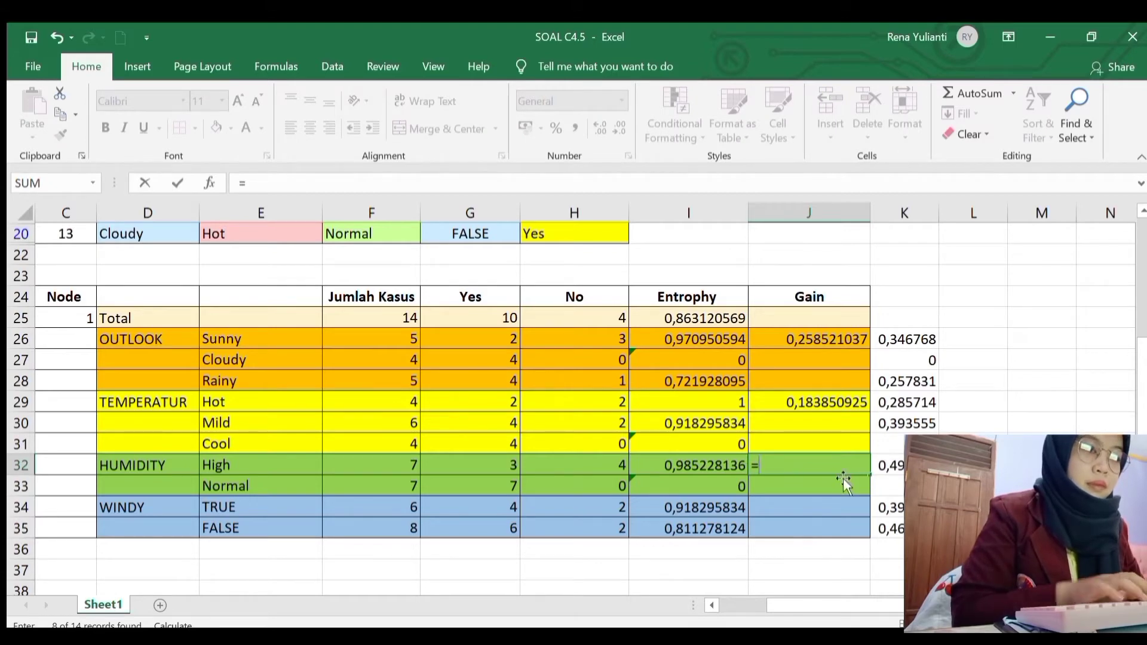
left_click(719, 322)
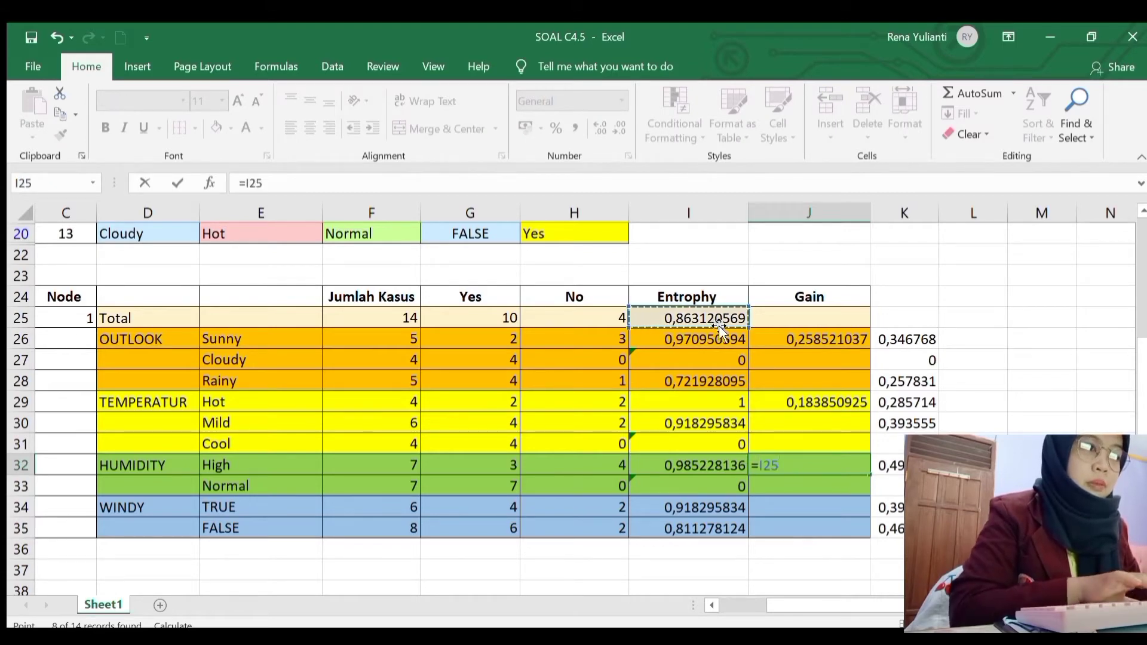
type("-")
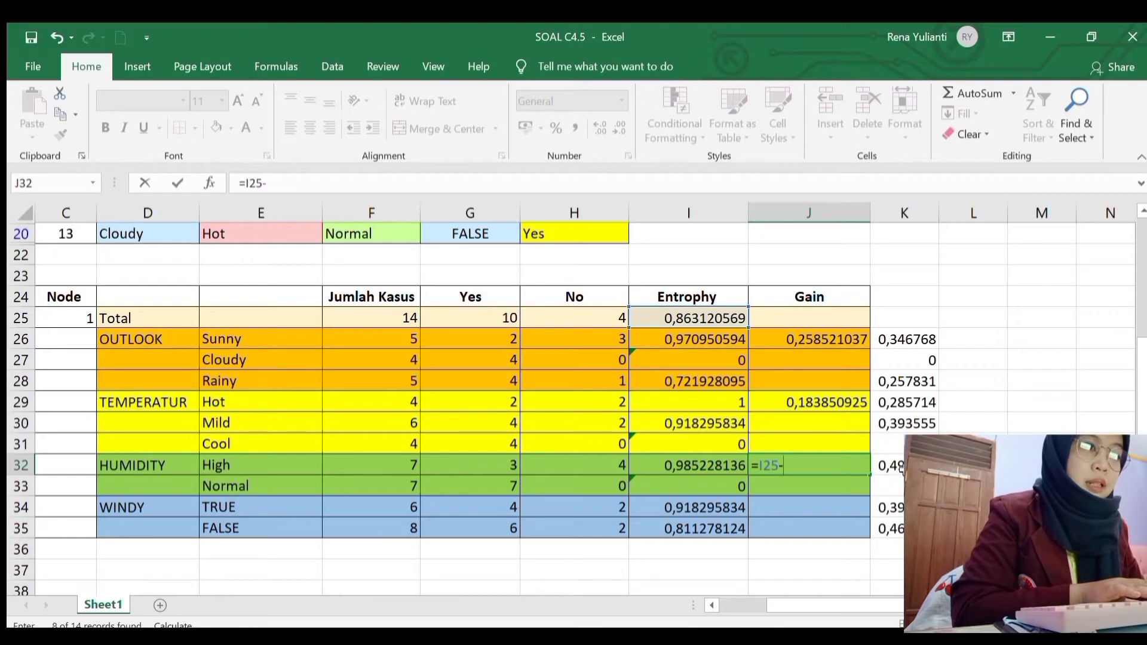
left_click(901, 467)
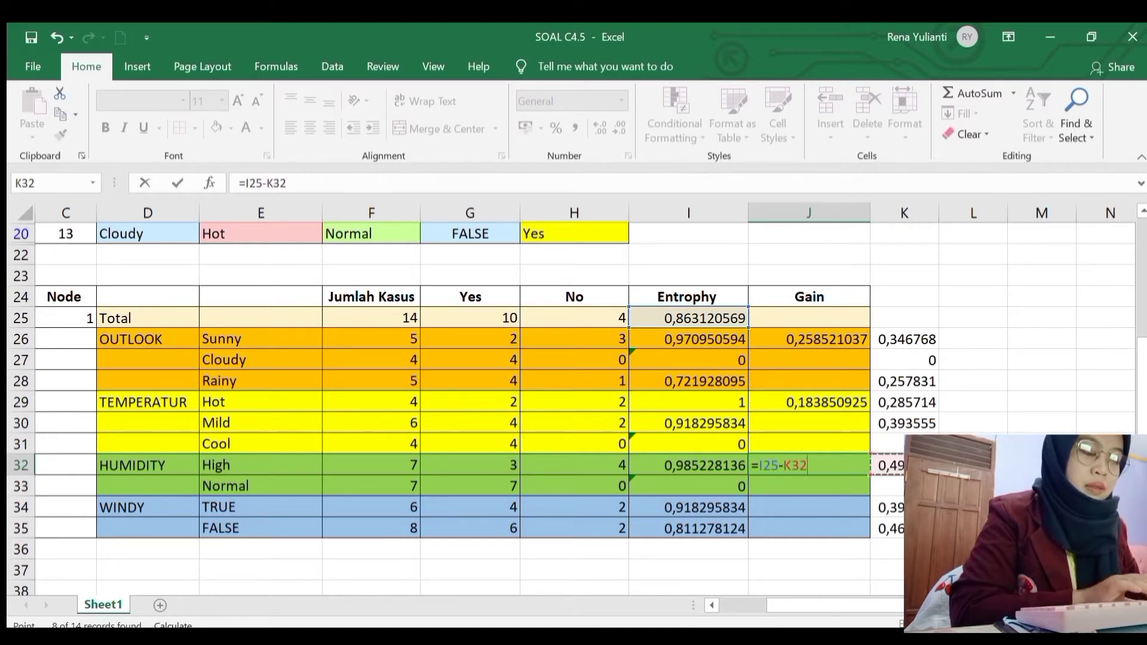
key("Return")
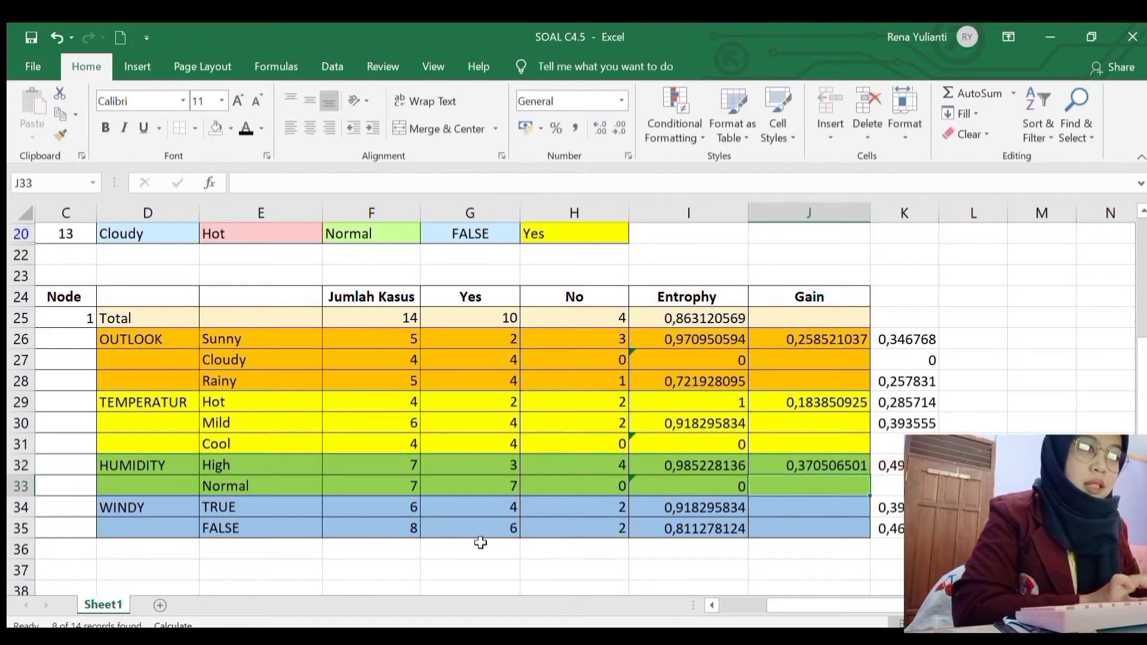
Step: Calculate the Windy attribute's gain in J34 with the formula =I25-(K34+K35)
left_click(784, 521)
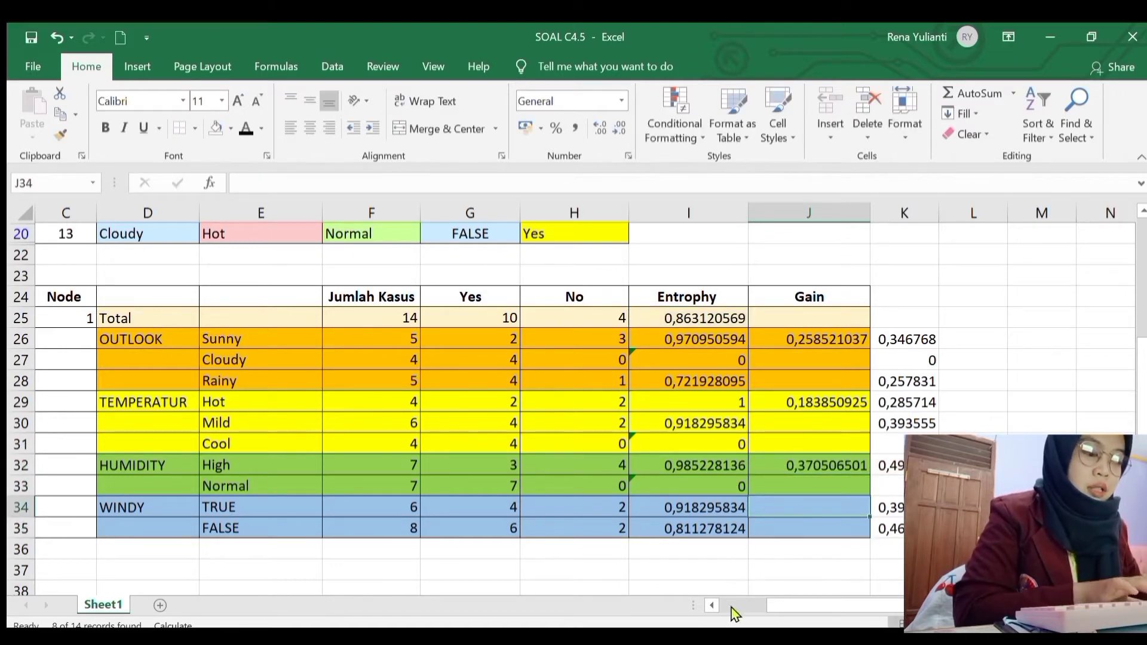
type("=")
left_click(690, 326)
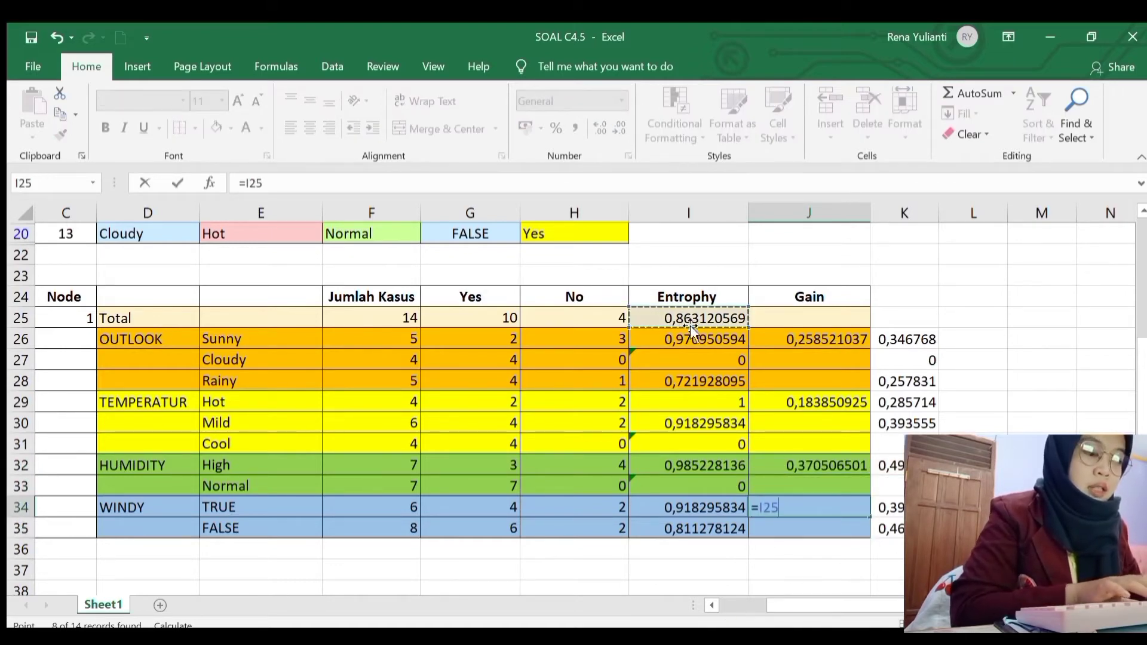
type("-")
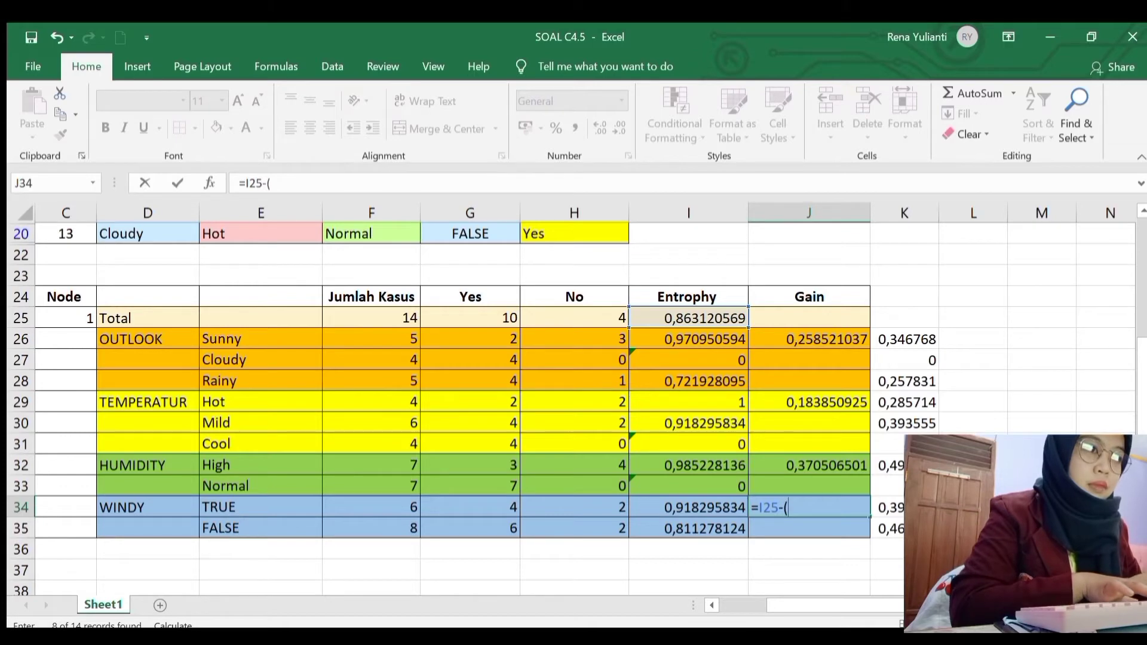
type("(")
key("Right")
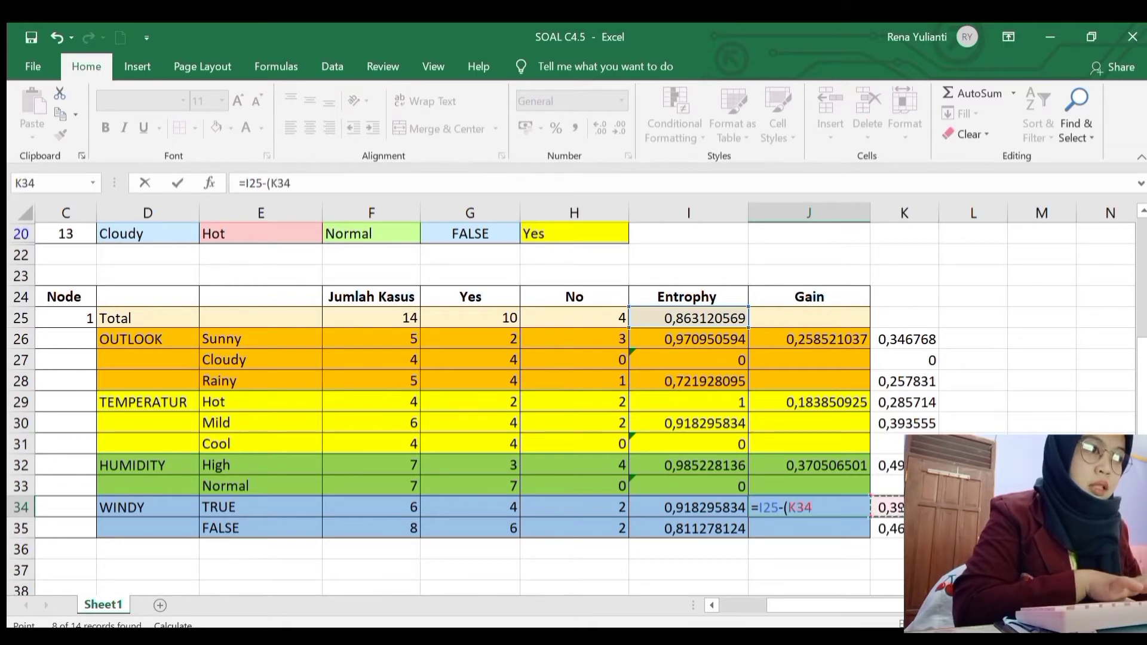
key("Right")
key("Down")
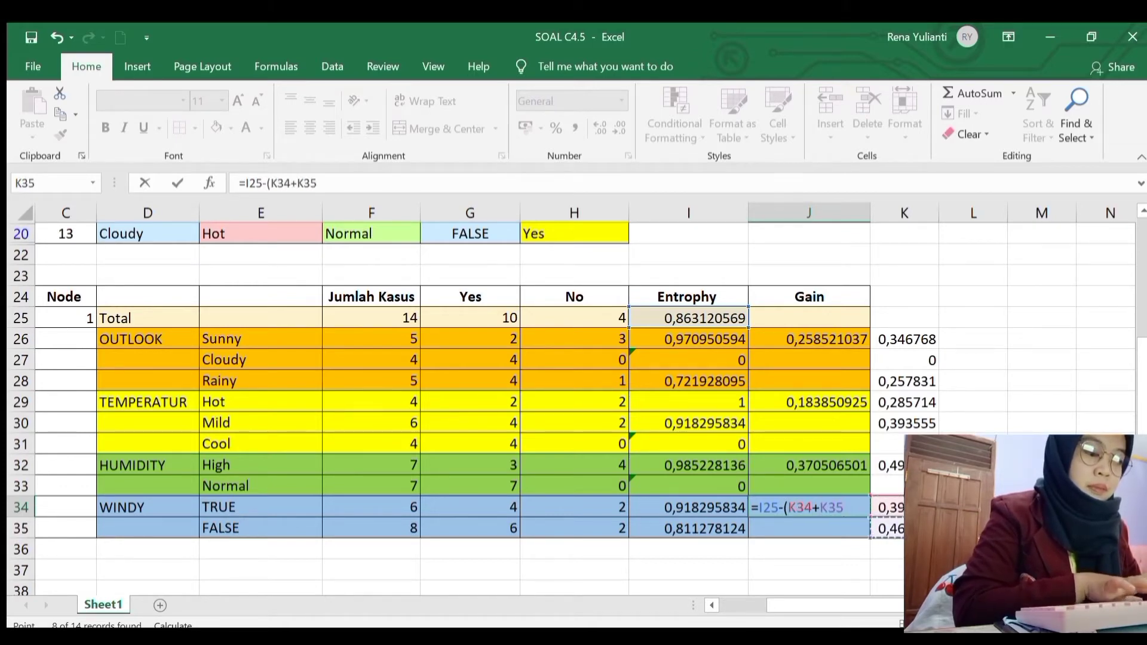
type(")")
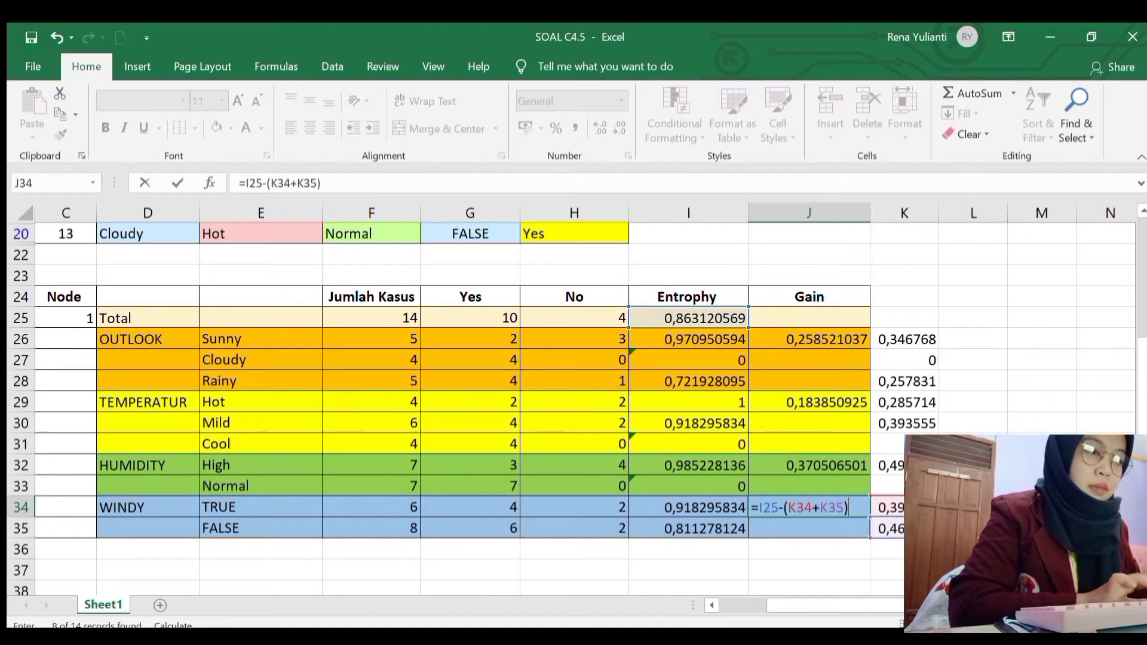
key("Return")
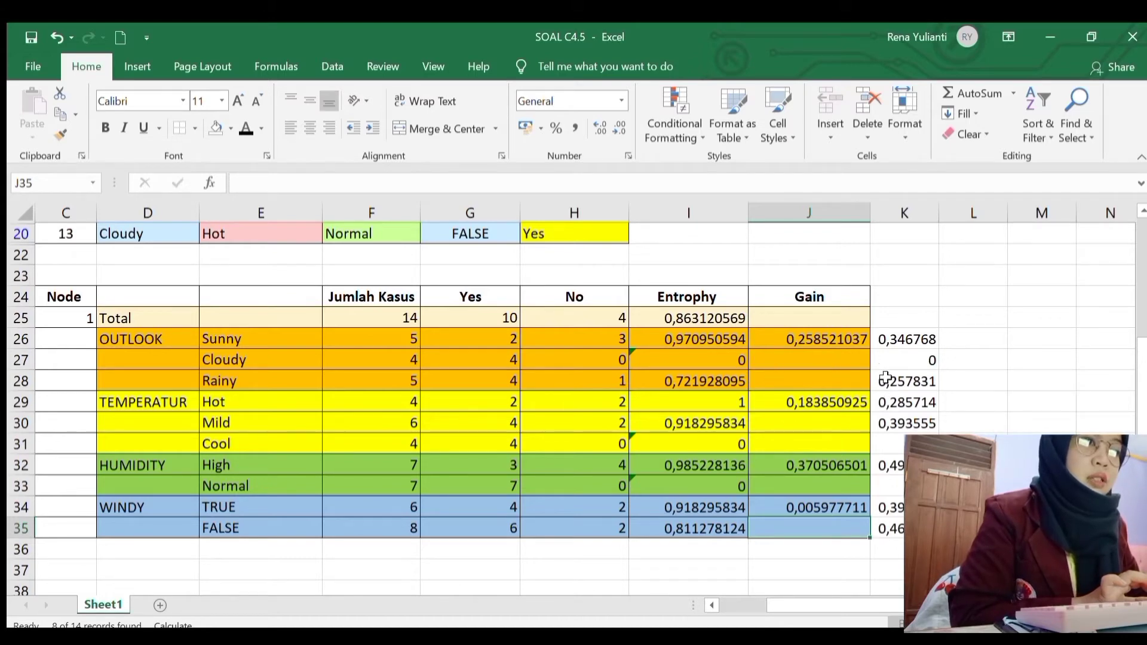
Step: Review the attribute values in the Gain and Entrophy columns of the Node 1 table
left_click_drag(788, 336, 801, 528)
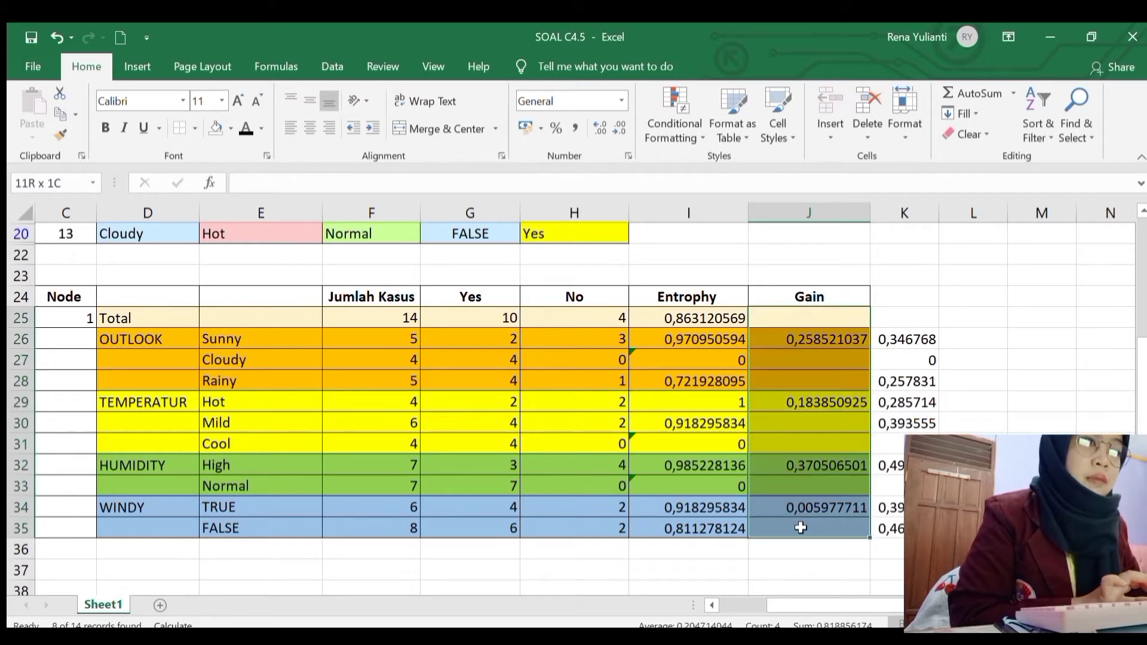
left_click_drag(669, 308, 714, 487)
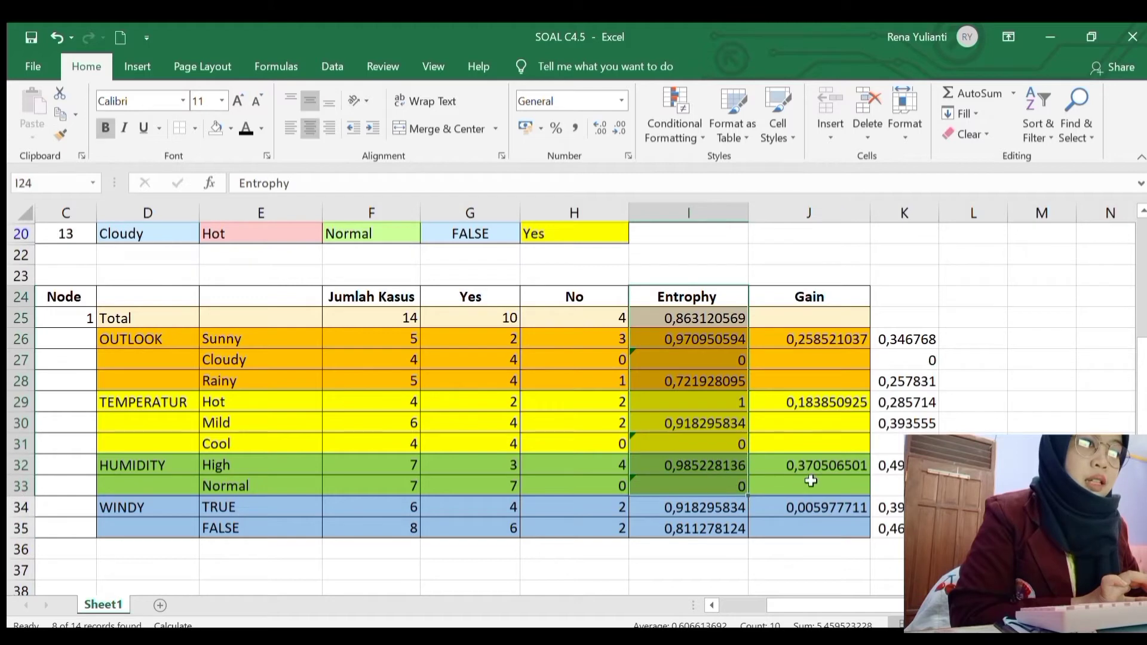
Step: Highlight the Gain and Entrophy values in the HUMIDITY High row (J32 and I32) with a white fill
left_click(780, 484)
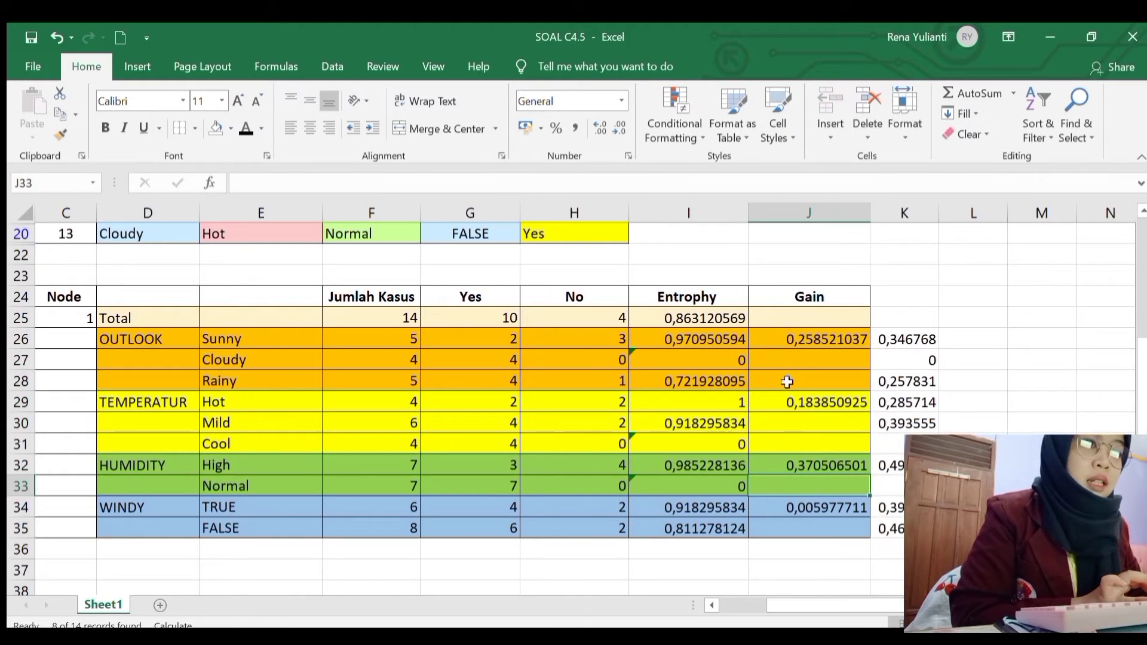
left_click_drag(795, 333, 810, 532)
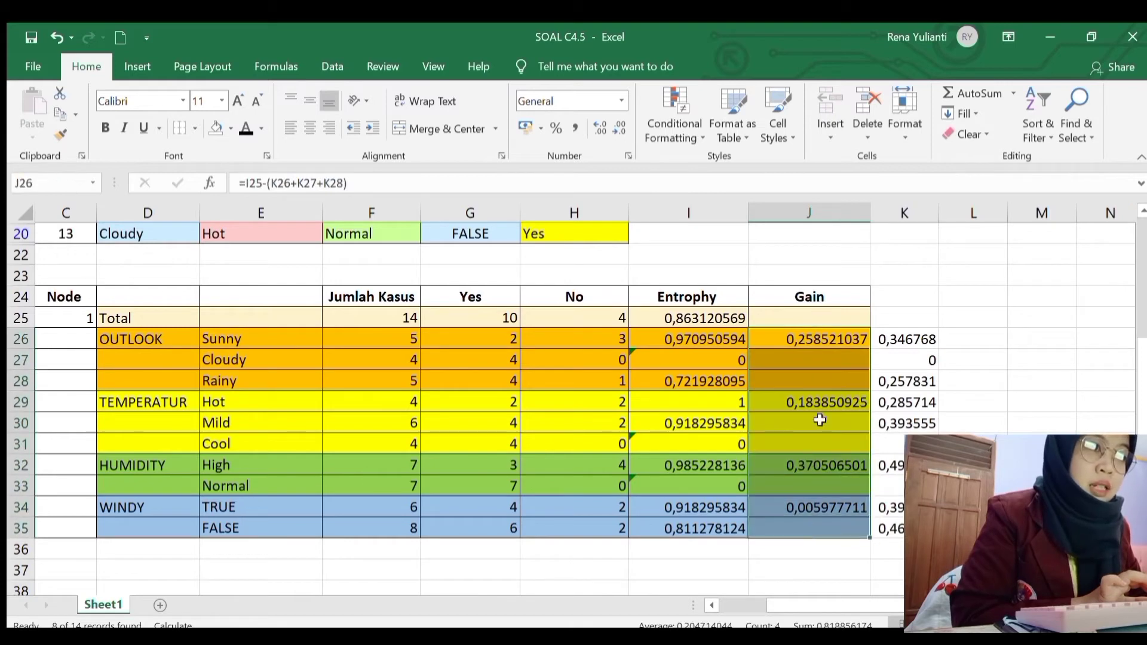
left_click(814, 460)
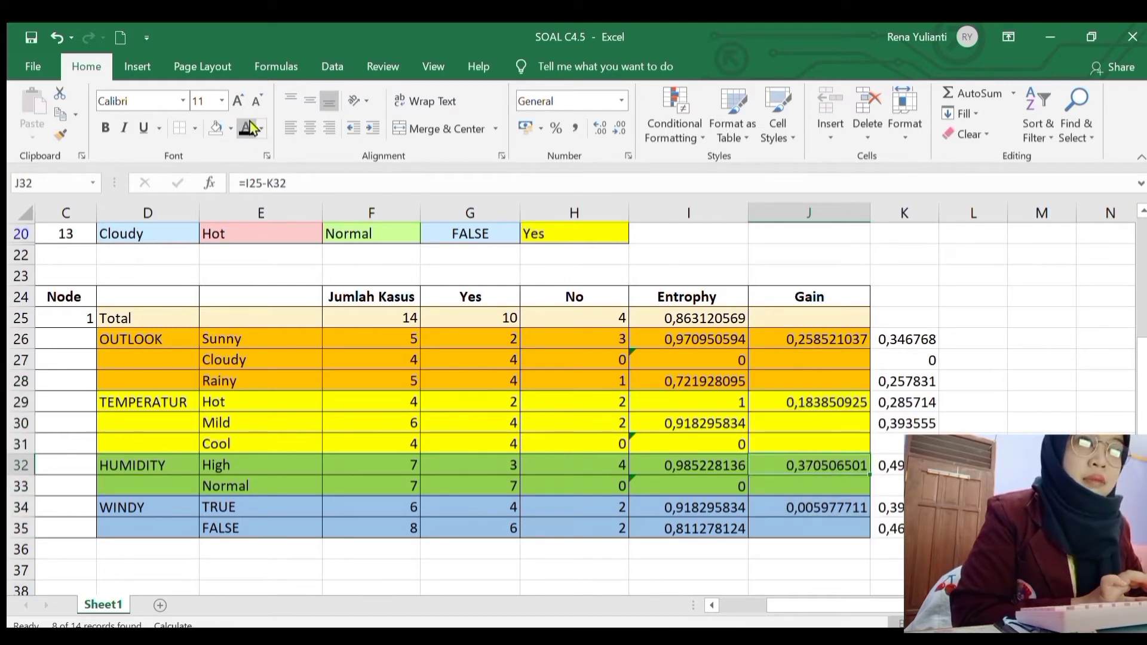
left_click(216, 128)
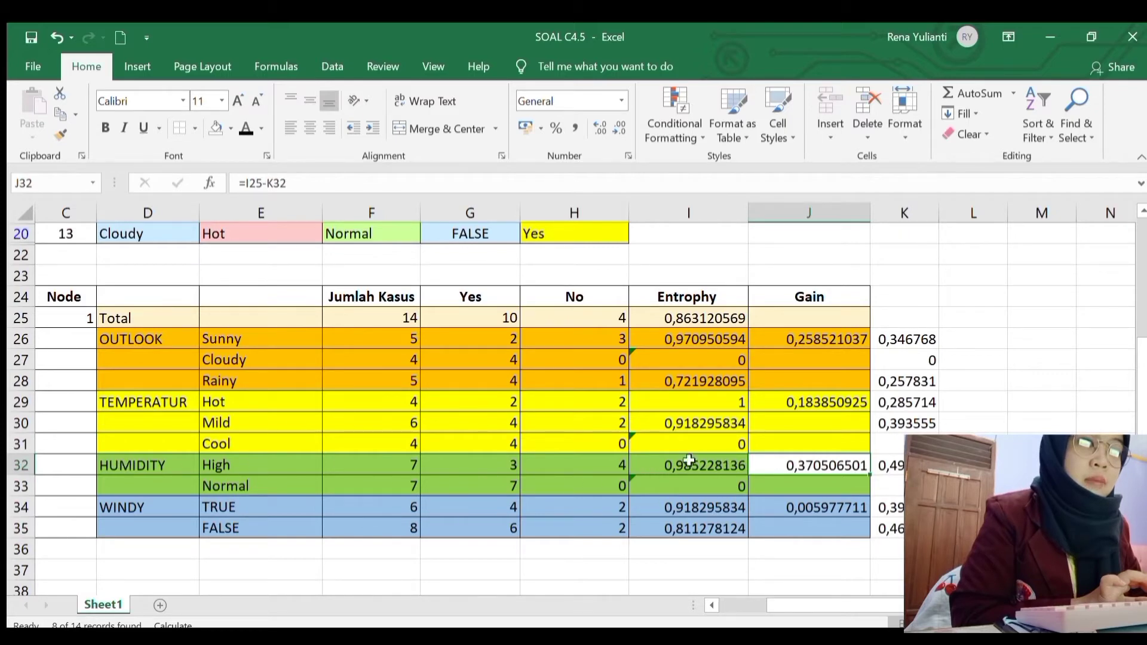
left_click(632, 468)
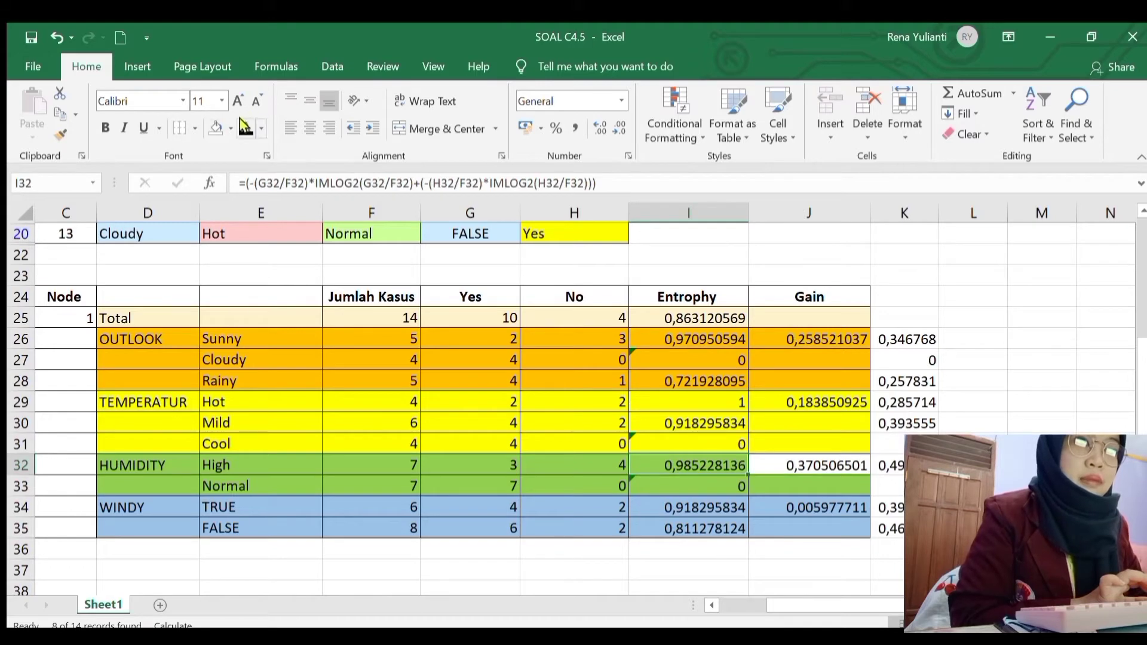
left_click(215, 127)
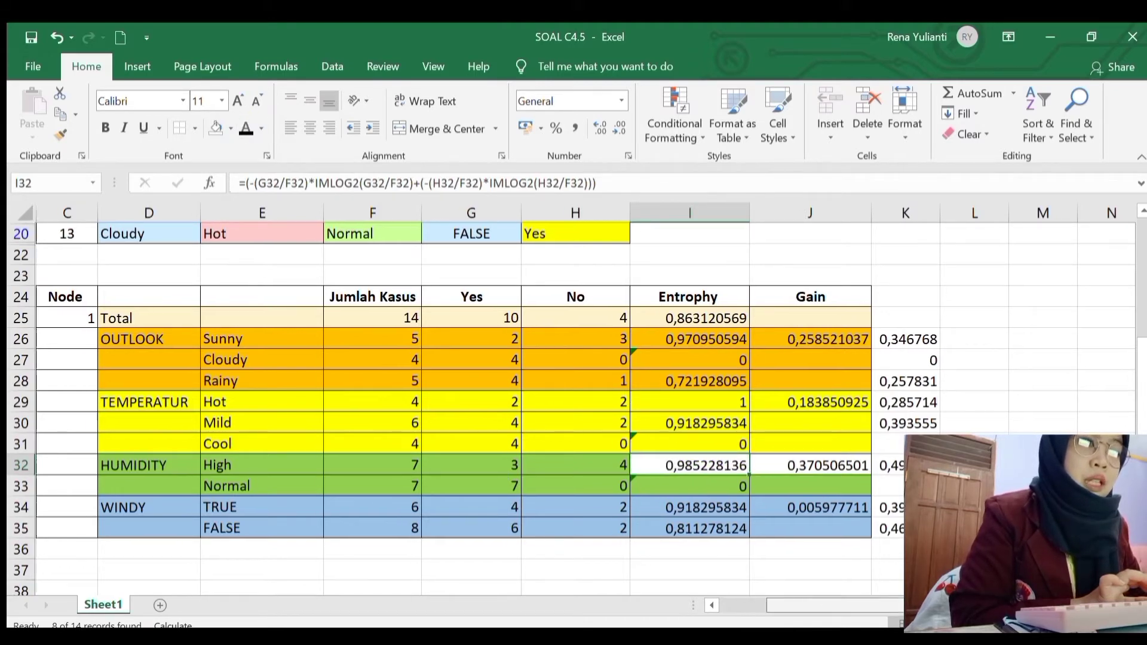
scroll(582, 399, "right", 2)
scroll(583, 399, "right", 1)
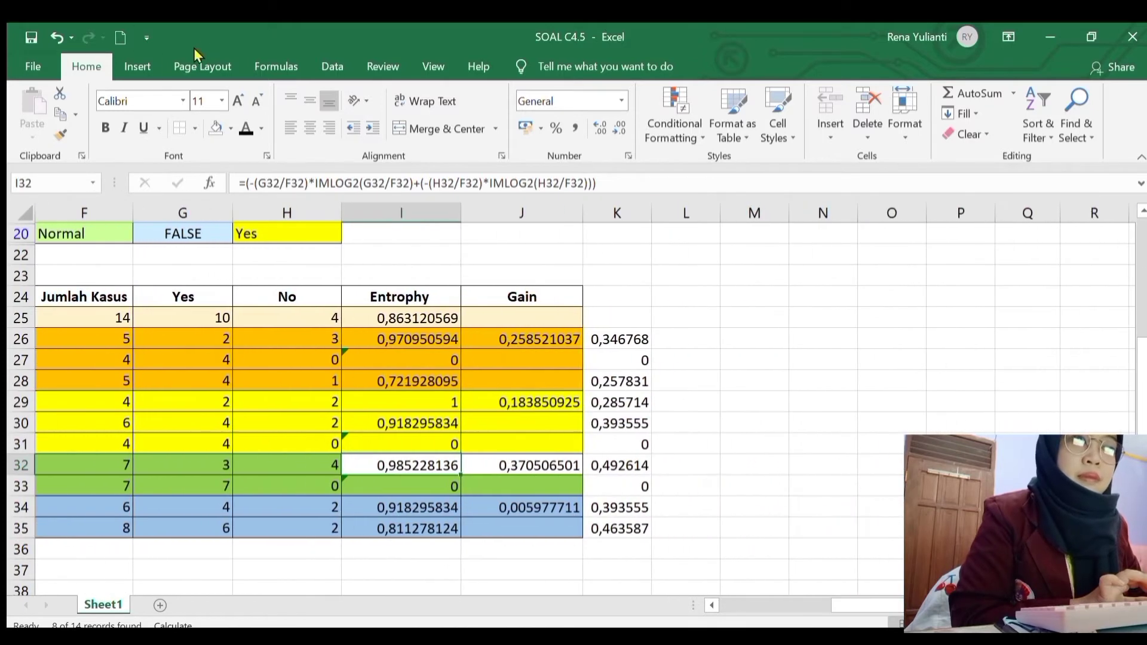
left_click(137, 66)
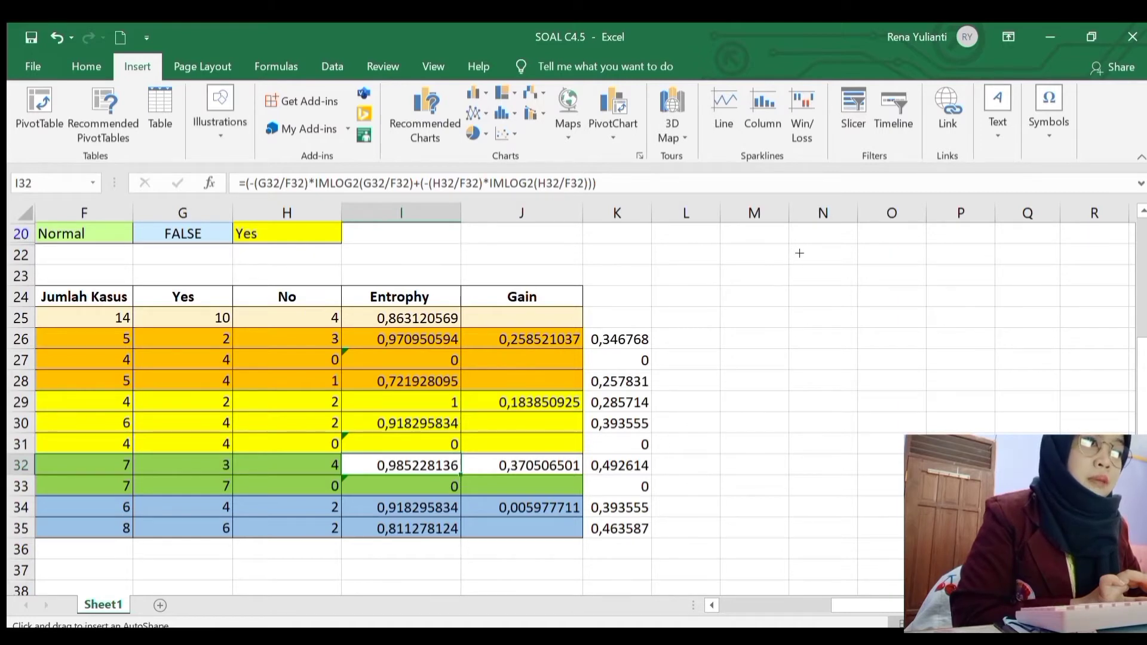
left_click_drag(857, 246, 986, 292)
key("Delete")
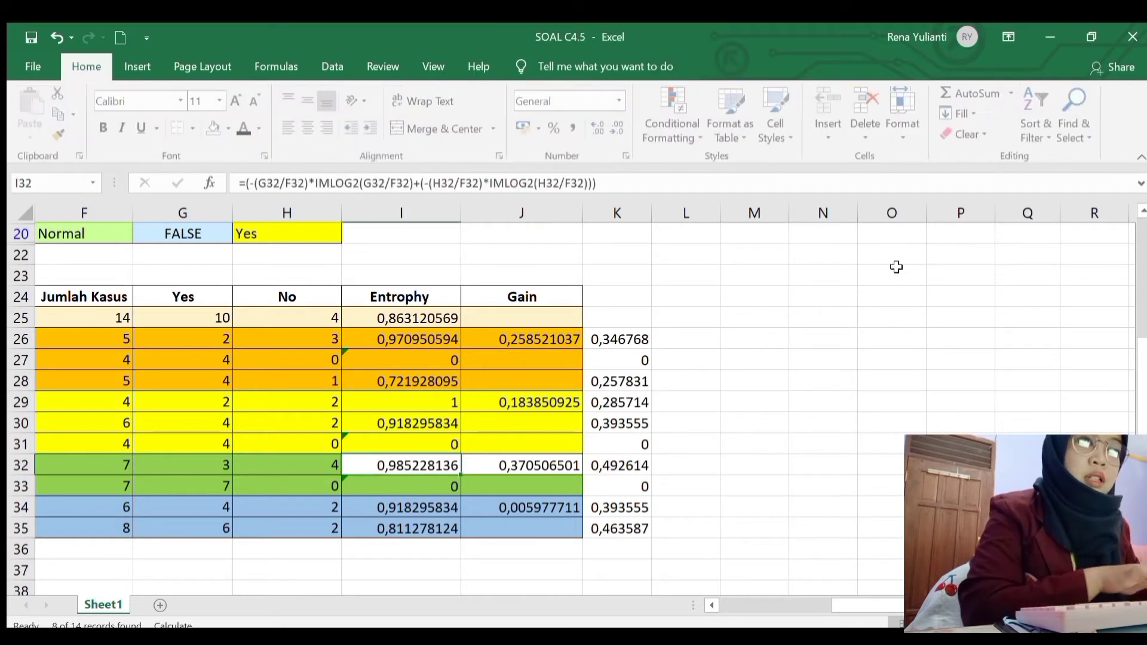
Step: Draw a rectangle about 2.72 cm wide and 0.66 cm high over columns O and P around rows 23 and 24
left_click(139, 66)
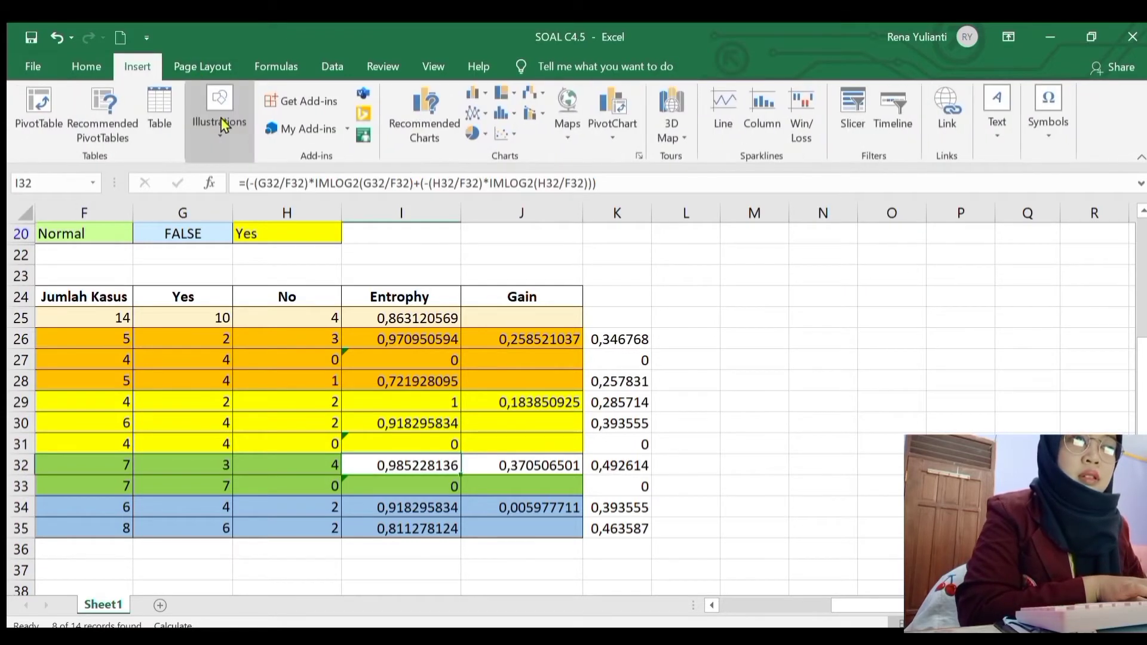
left_click(221, 131)
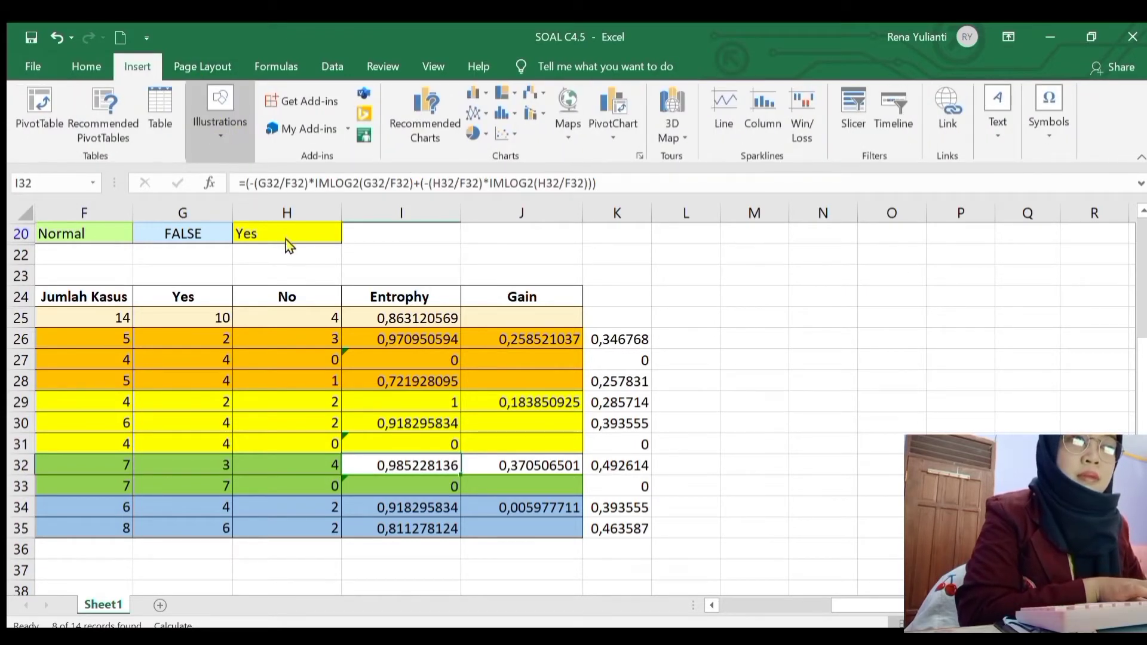
left_click(295, 255)
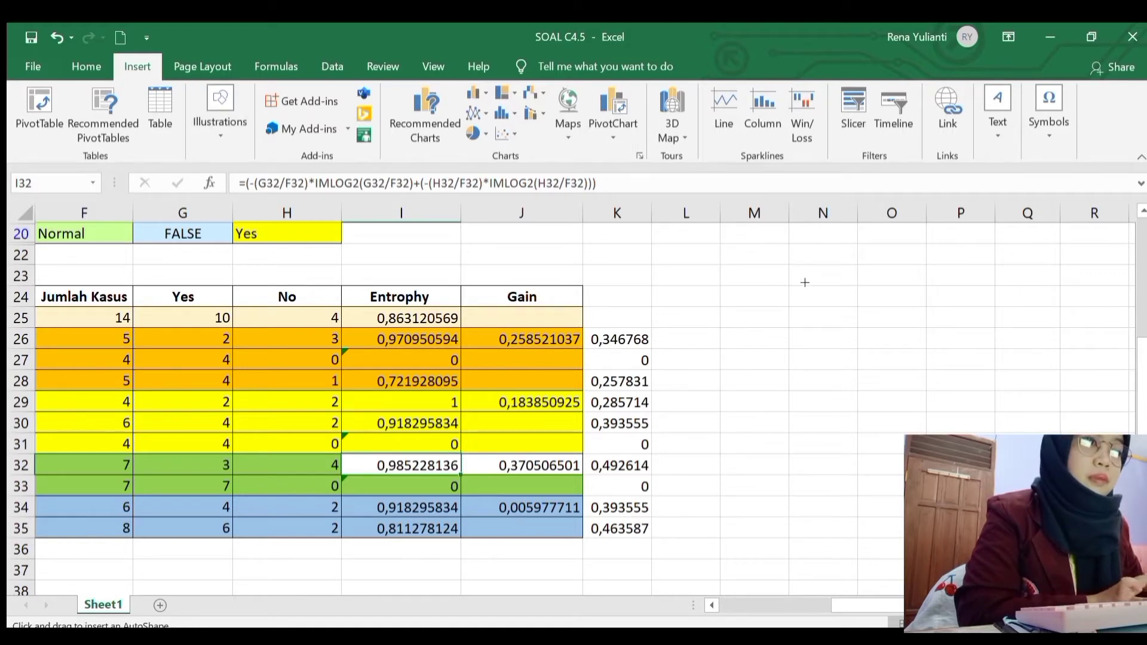
mouse_move(856, 269)
left_mouse_down()
mouse_move(867, 305)
mouse_move(968, 302)
left_mouse_up()
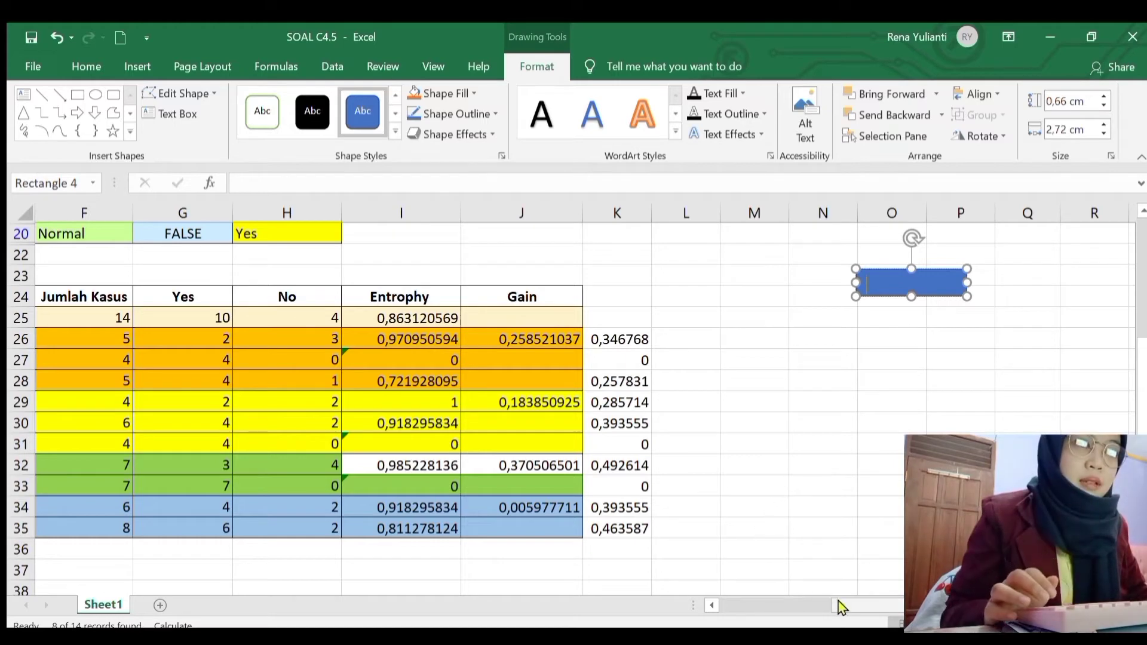
mouse_move(837, 607)
left_mouse_down()
mouse_move(723, 593)
mouse_move(858, 601)
left_mouse_up()
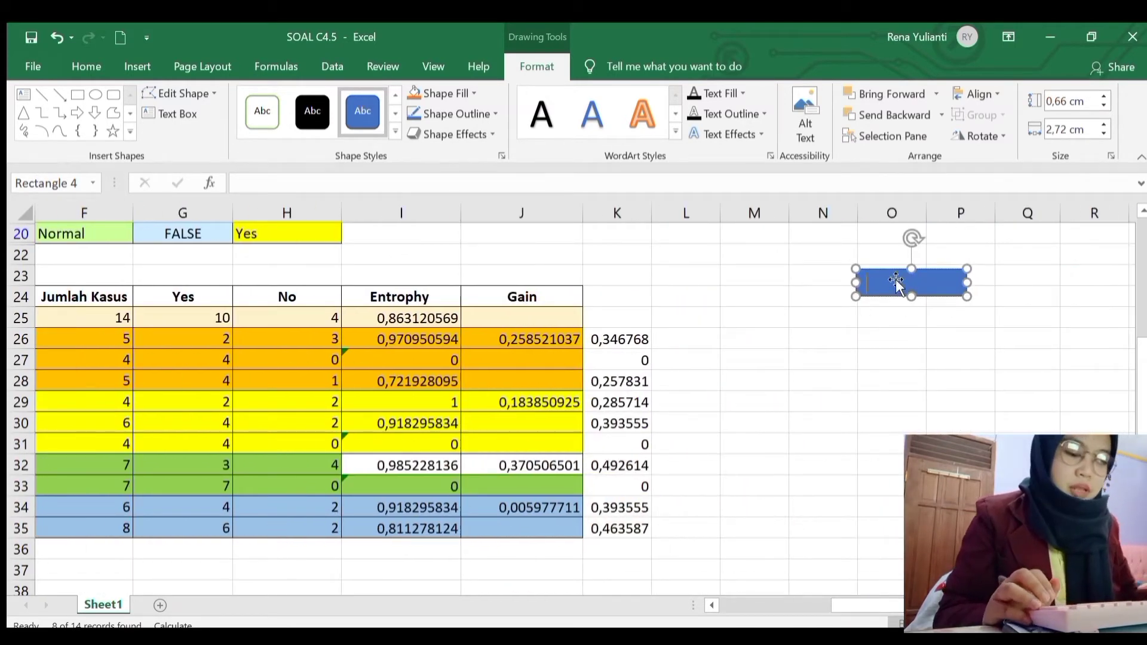
Step: Label the rectangle HUMIDITY in bold text
type("HUMIDI")
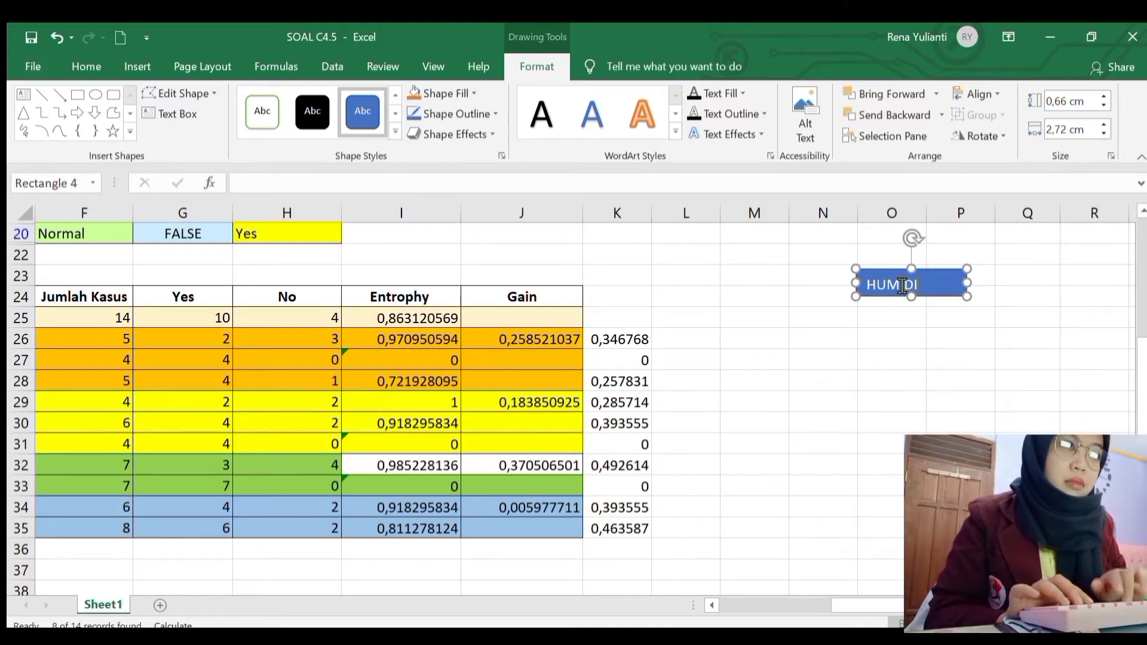
type("TY")
double_click(901, 285)
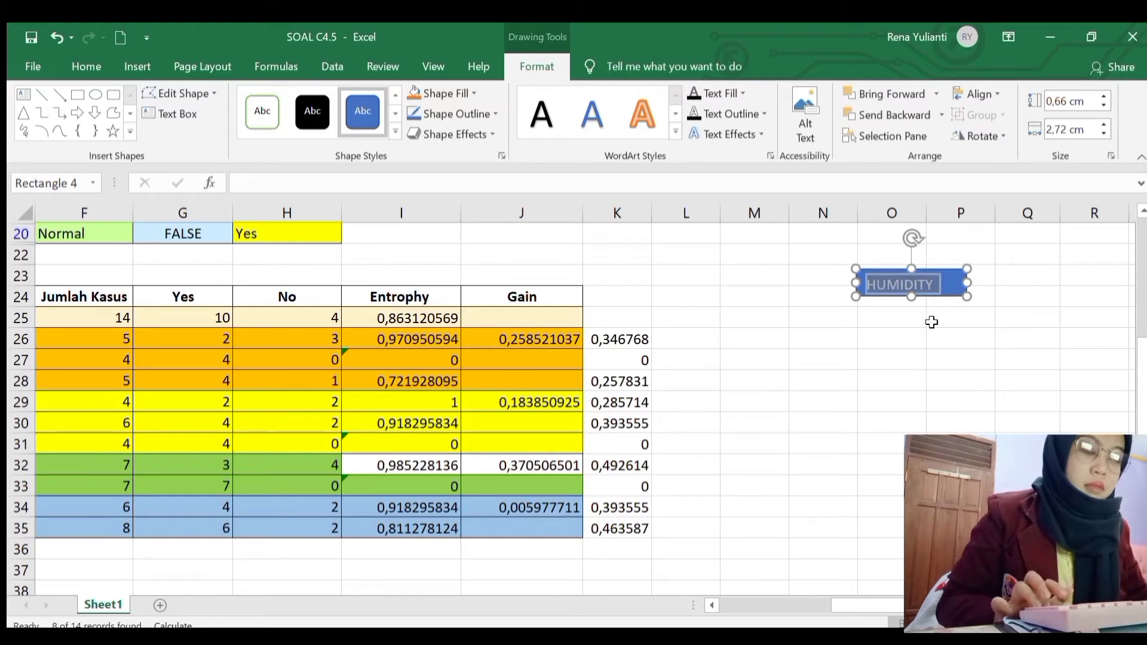
key("ctrl+b")
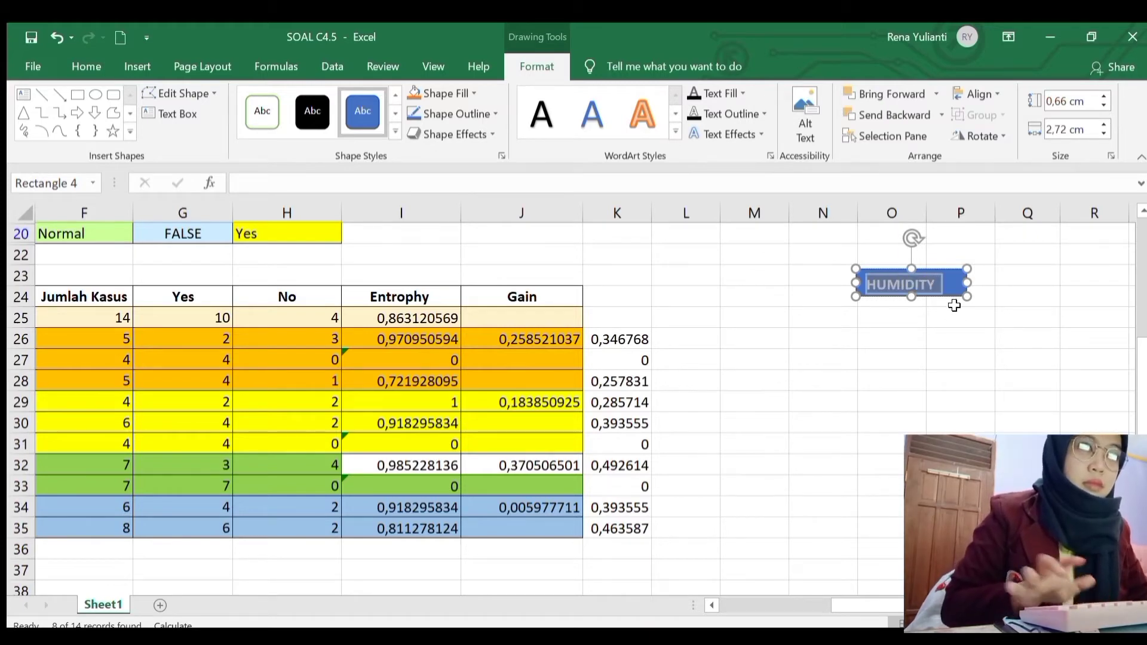
left_click(980, 383)
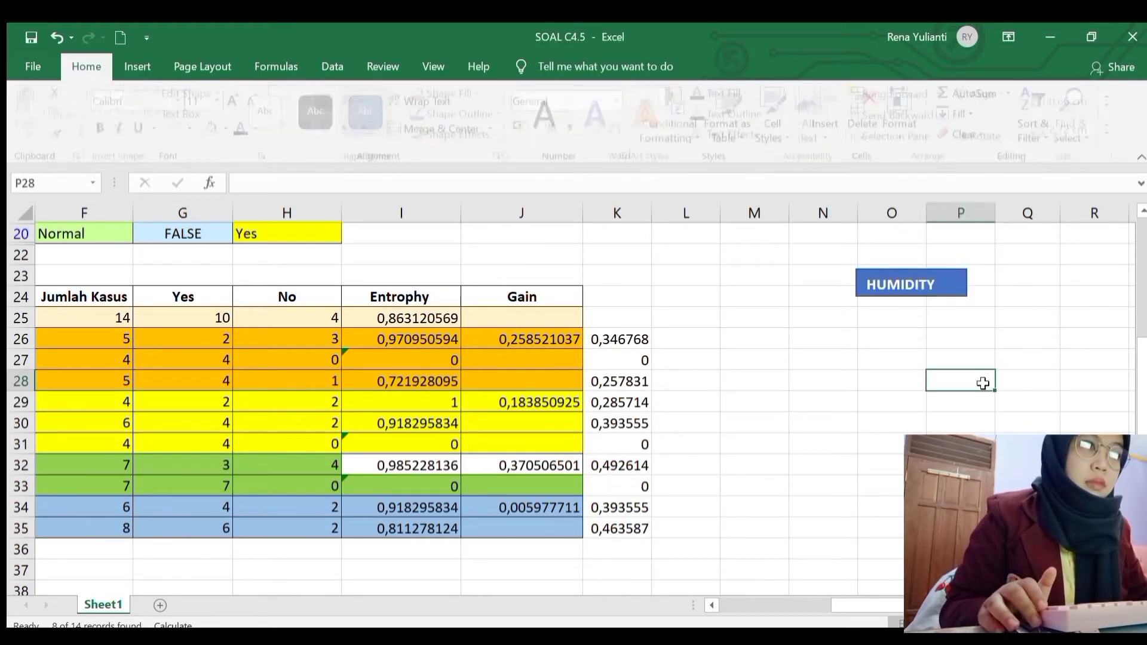
Step: Center the HUMIDITY text both vertically and horizontally inside the rectangle
left_click(949, 290)
double_click(941, 290)
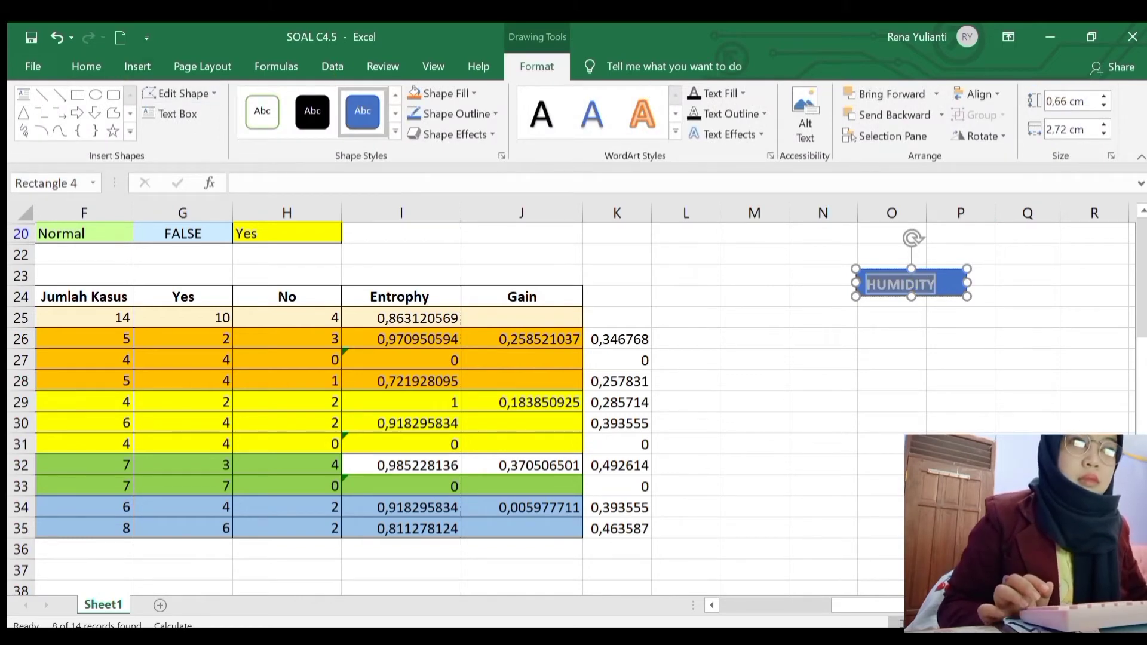
left_click(97, 67)
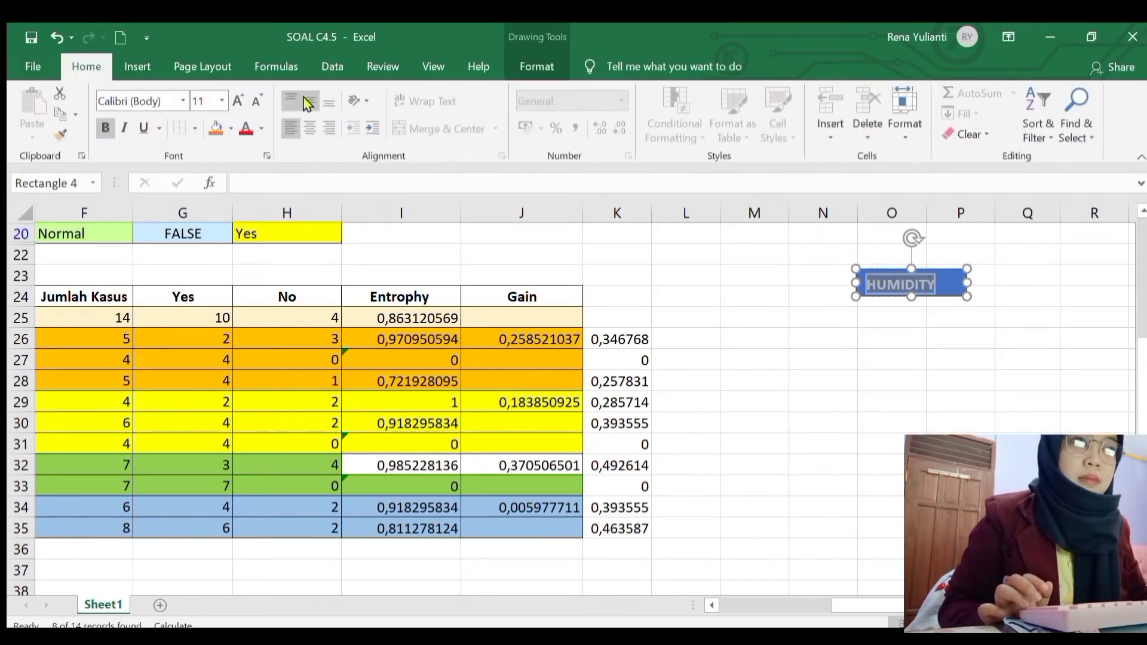
left_click(310, 101)
left_click(310, 128)
left_click(824, 358)
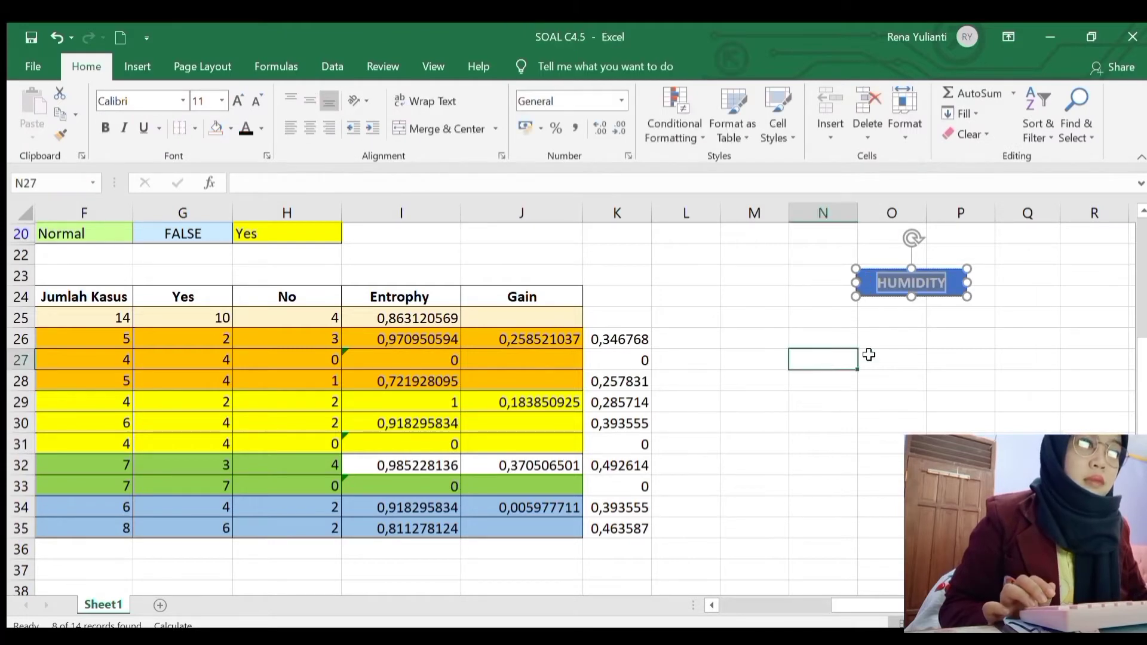
Step: Draw a straight arrow from the bottom centre of the HUMIDITY box down to the left, spanning about 1.74 by 1.28 cm
left_click(925, 291)
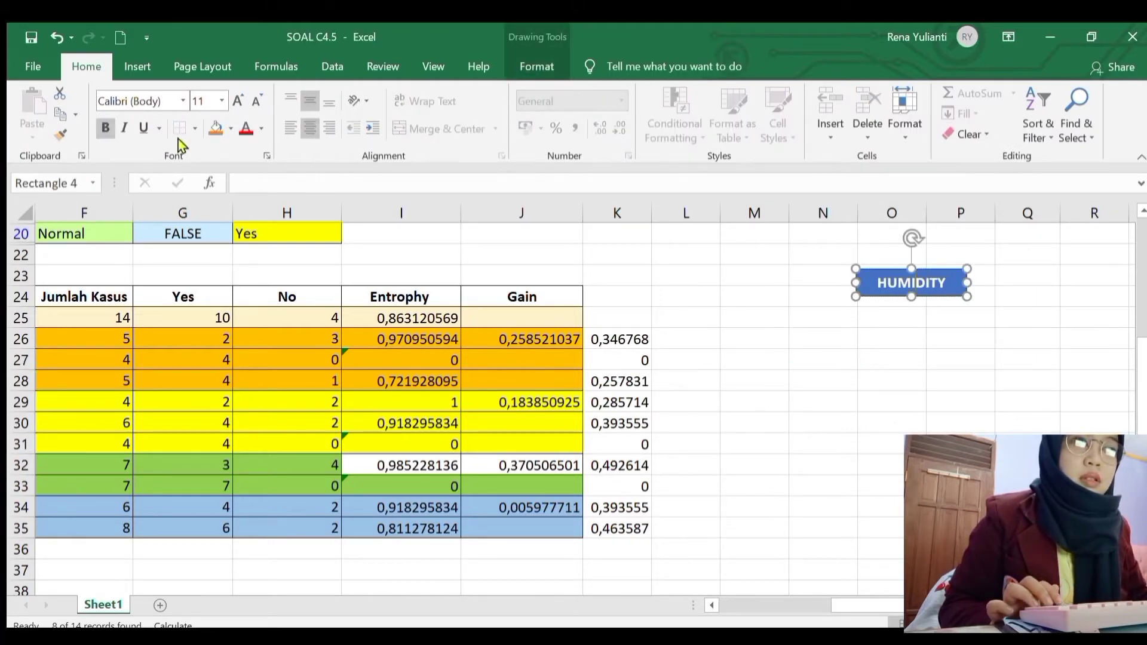
left_click(139, 66)
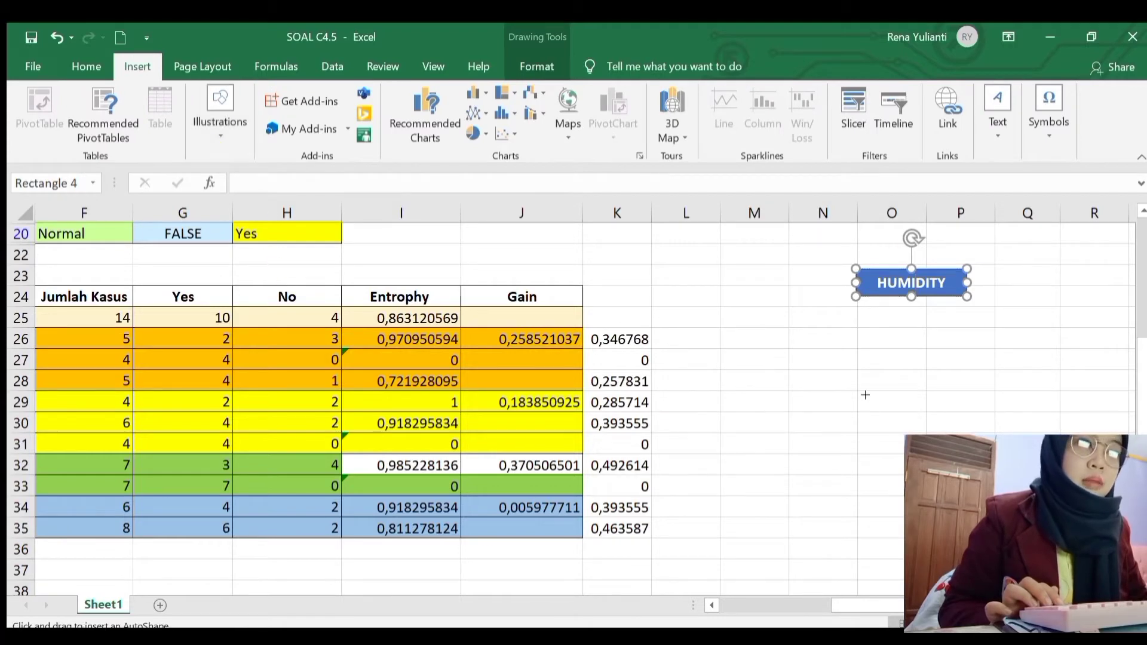
mouse_move(919, 304)
left_mouse_down()
mouse_move(867, 351)
mouse_move(844, 351)
left_mouse_up()
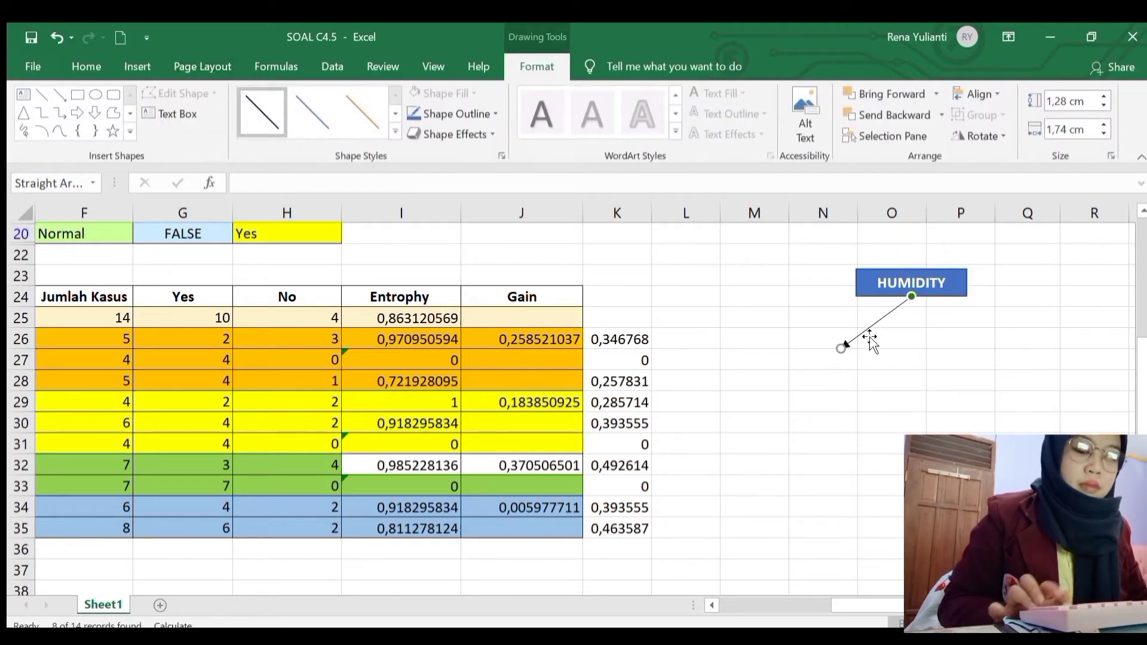
Step: Duplicate the arrow, attach it to the bottom centre of the HUMIDITY box and point it down to the right, about 1.35 by 1.25 cm
key("ctrl+v")
left_click_drag(887, 349, 937, 344)
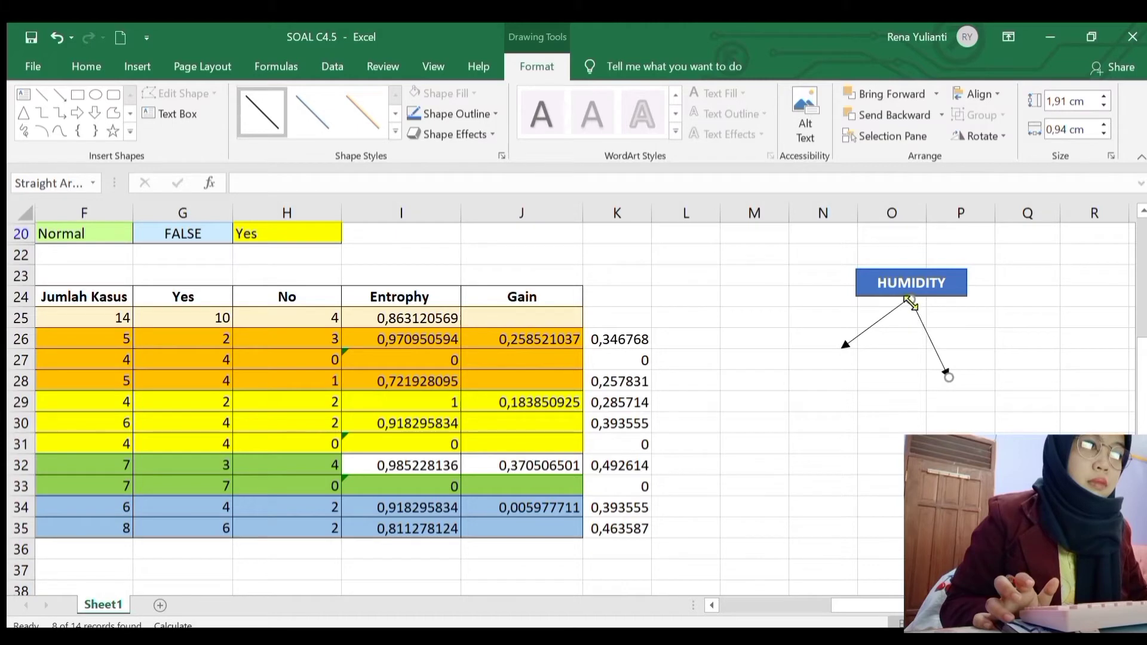
left_click_drag(917, 306, 914, 299)
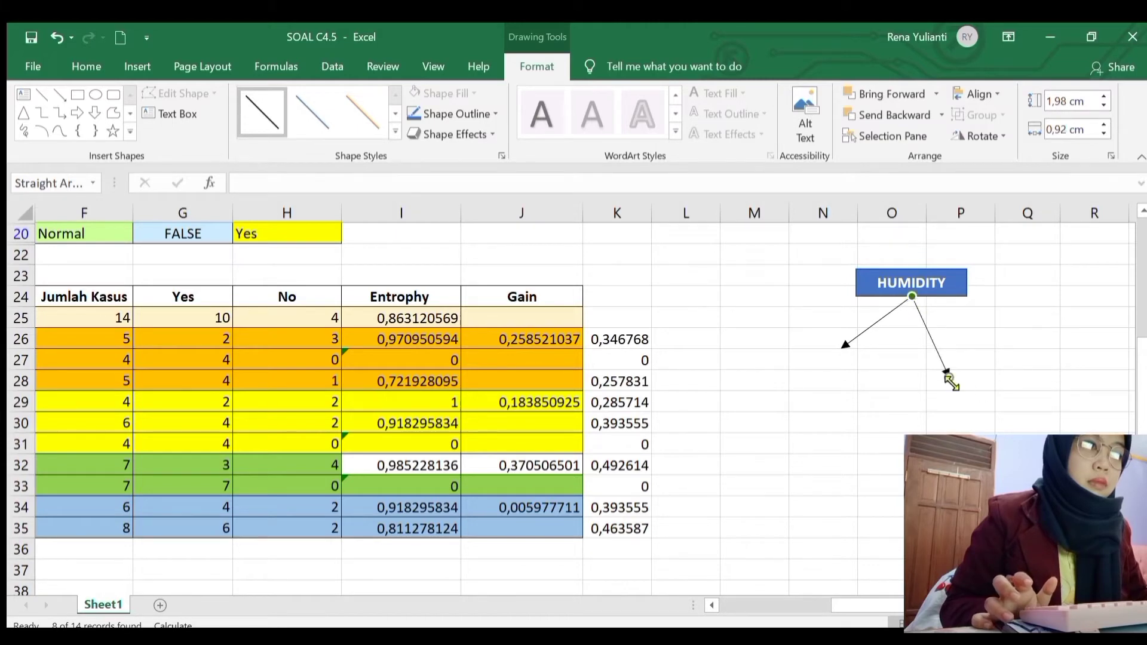
left_click_drag(948, 377, 965, 347)
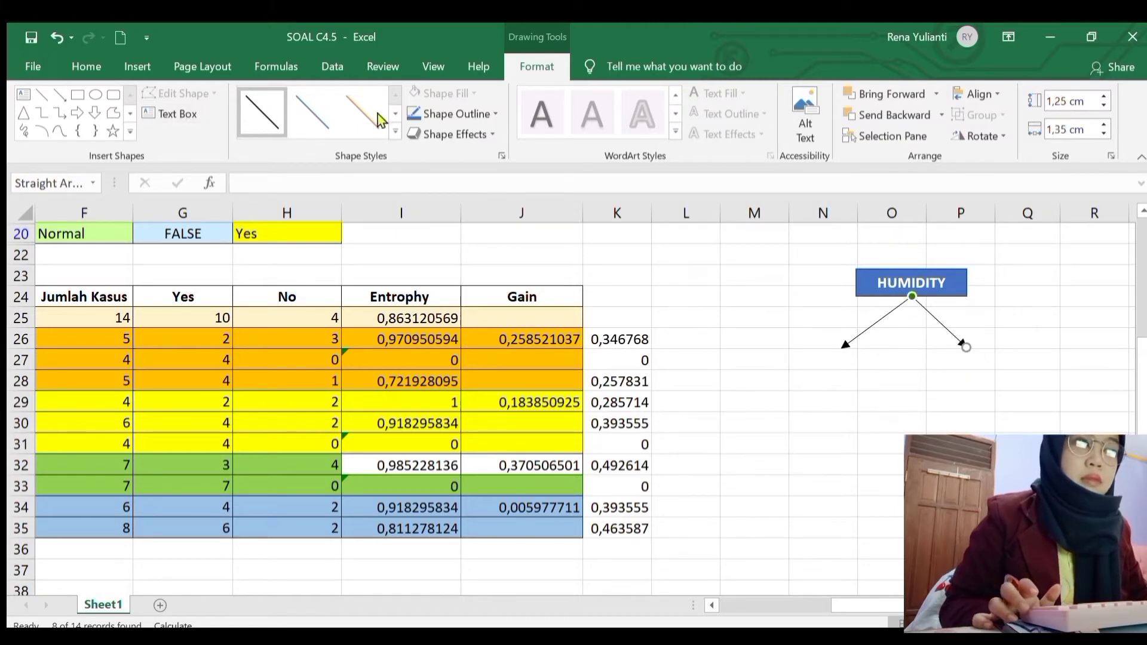
Step: Draw a rectangle about 1.62 cm wide and 0.6 cm high and place it below the tip of the left arrow
left_click(887, 291)
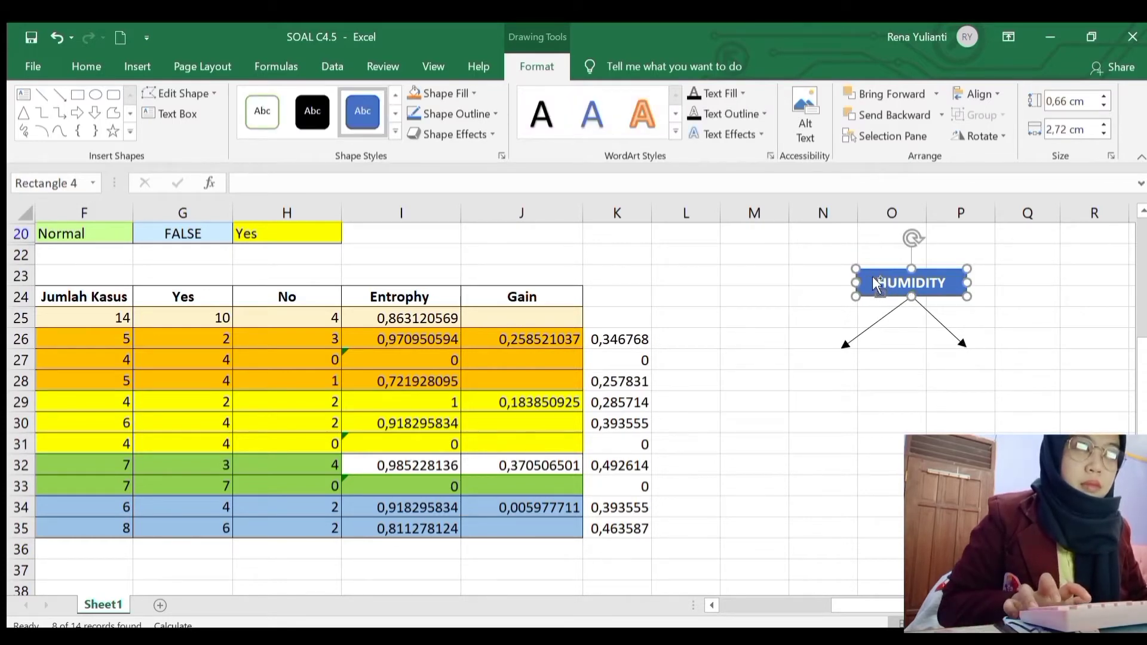
left_click(137, 66)
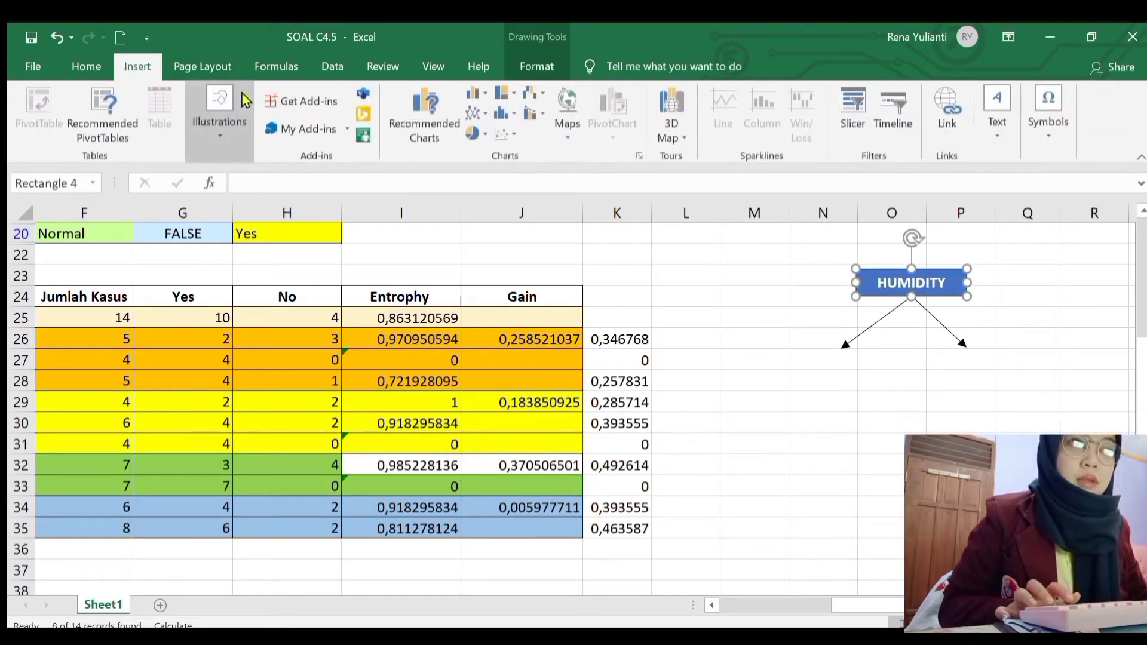
left_click(299, 257)
mouse_move(817, 365)
left_mouse_down()
mouse_move(908, 399)
mouse_move(881, 404)
mouse_move(884, 391)
left_mouse_up()
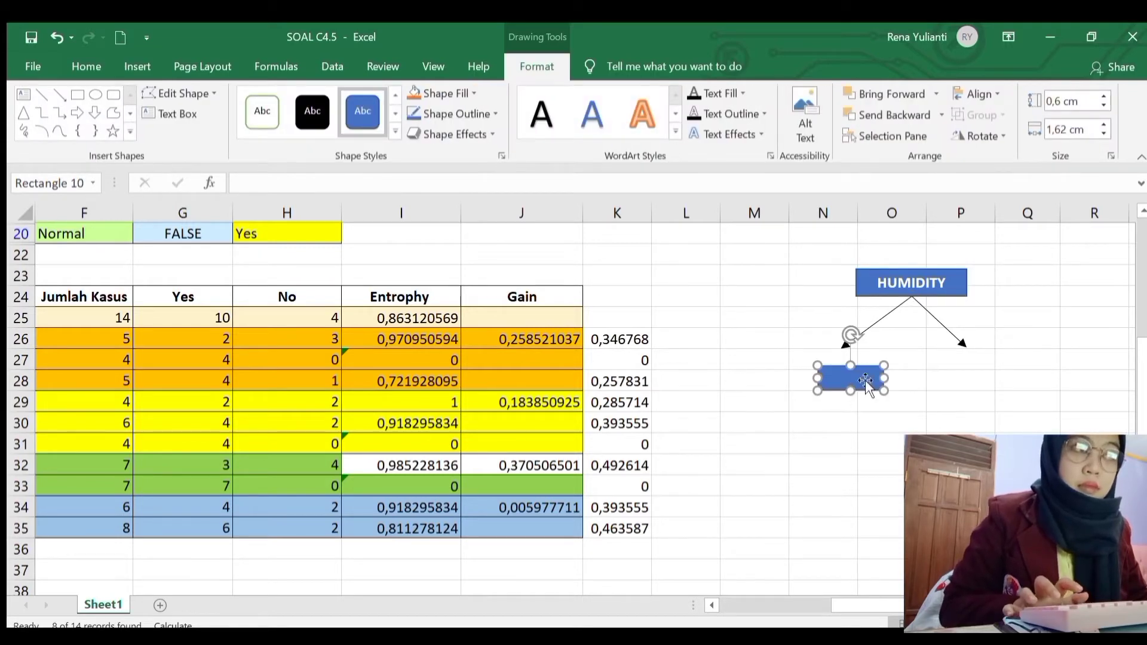
left_click_drag(867, 377, 841, 380)
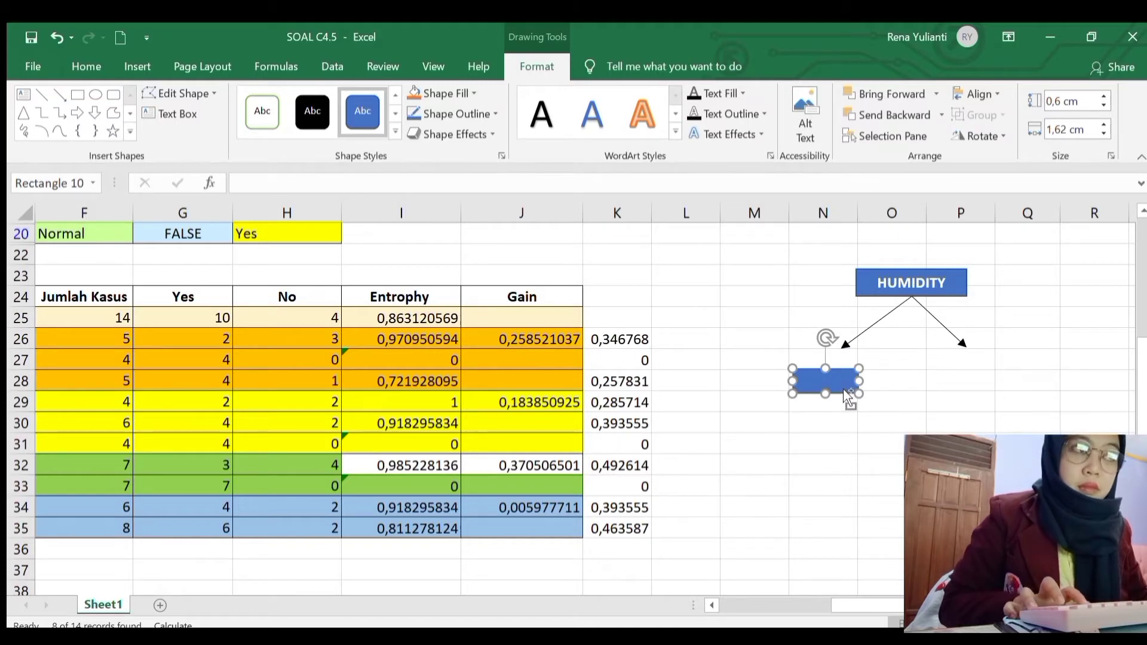
Step: Fill the HUMIDITY box with gold
left_click(904, 290)
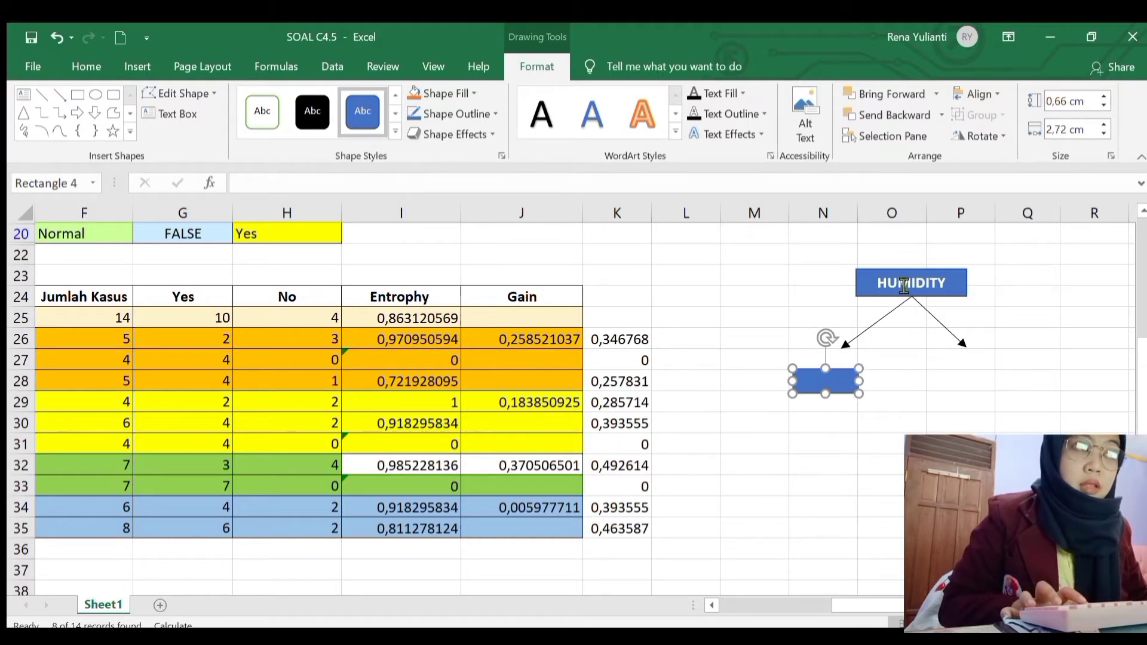
left_click(459, 93)
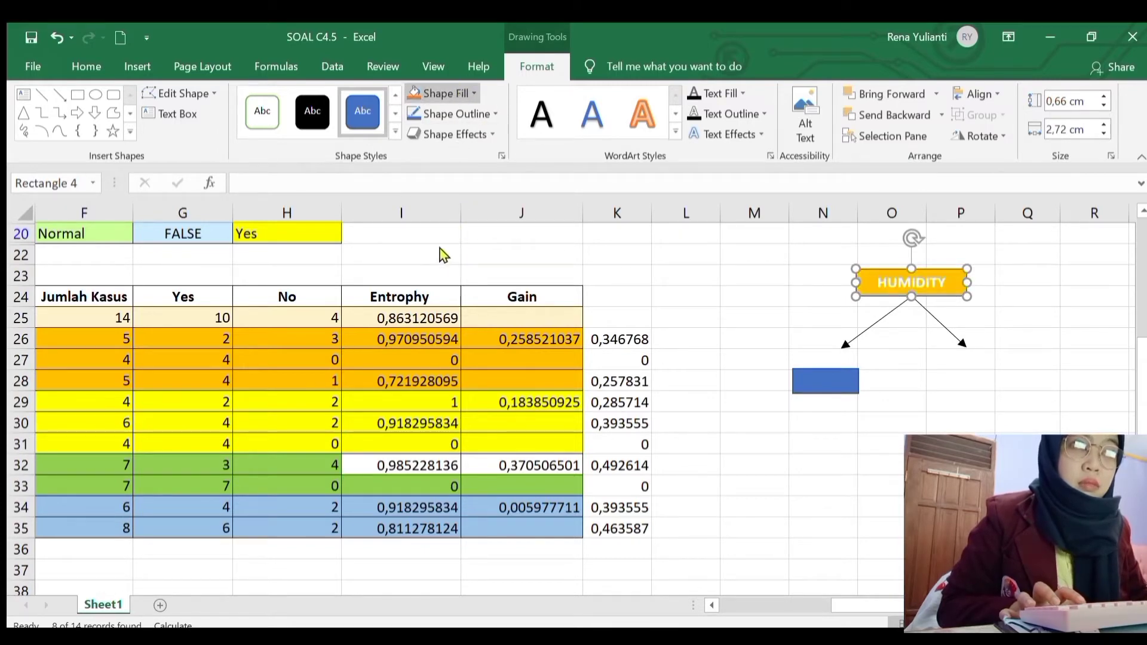
left_click(448, 93)
key("ctrl+z")
key("ctrl+z")
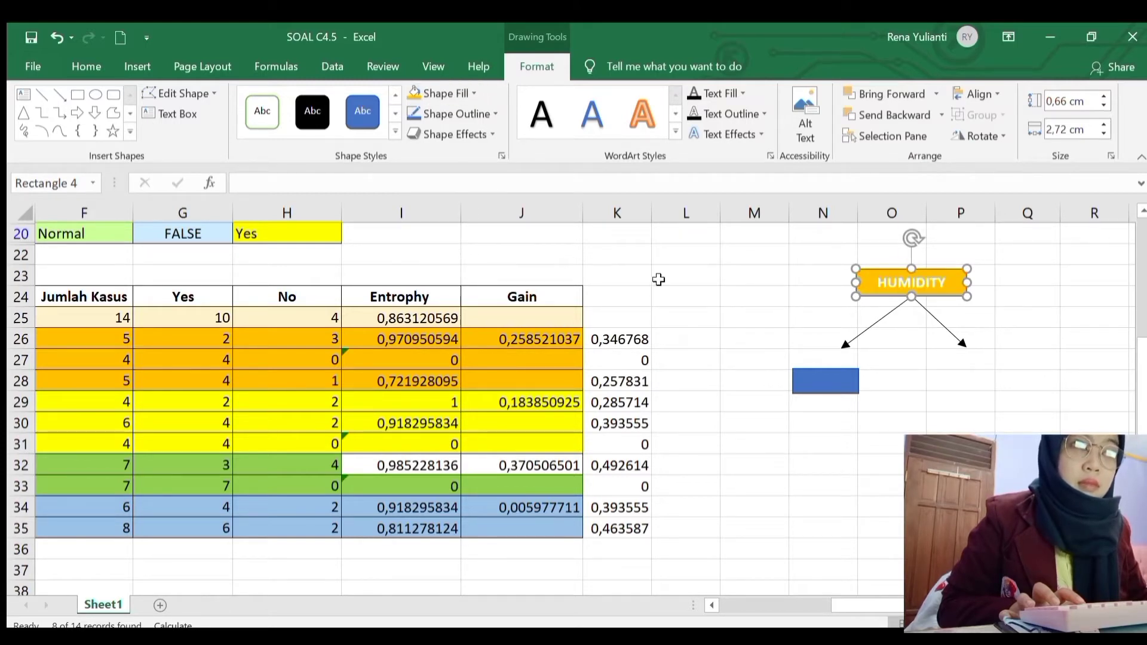
Step: Fill the blue box under HUMIDITY with gold, move it up slightly and attach the left arrow's tip to its top centre
left_click(801, 380)
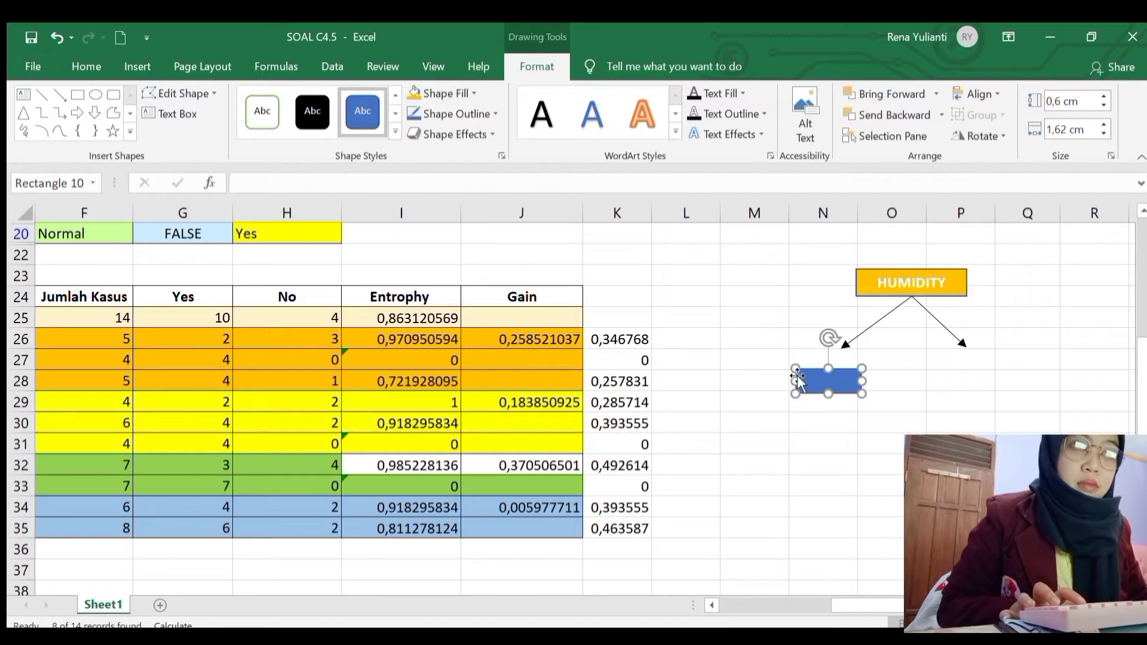
left_click(415, 93)
left_click_drag(842, 382, 841, 360)
left_click(845, 344)
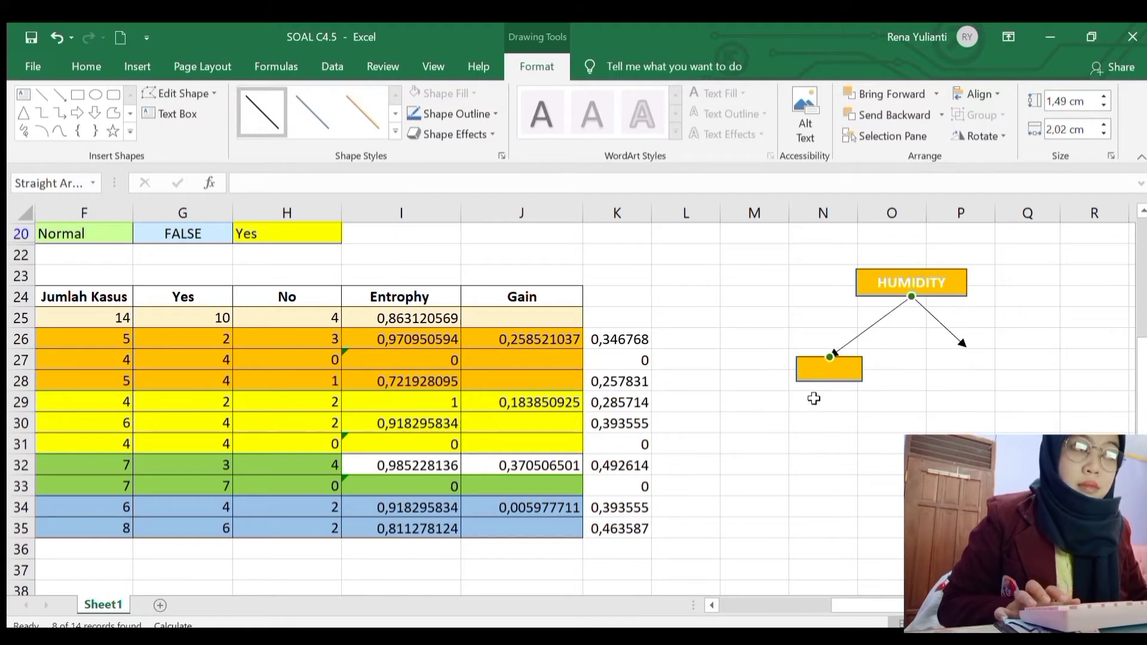
Step: Duplicate the small gold box below the right arrow and attach that arrow's tip to the copy's top centre
left_click(847, 375)
left_click_drag(855, 377, 990, 370, "ctrl")
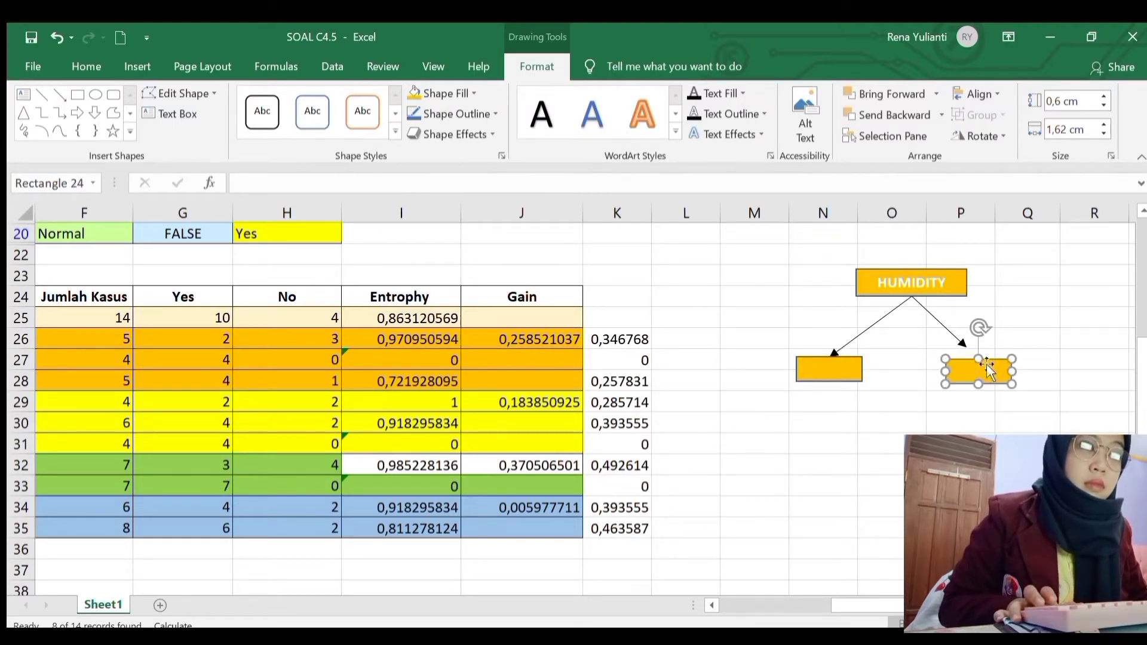
left_click(963, 342)
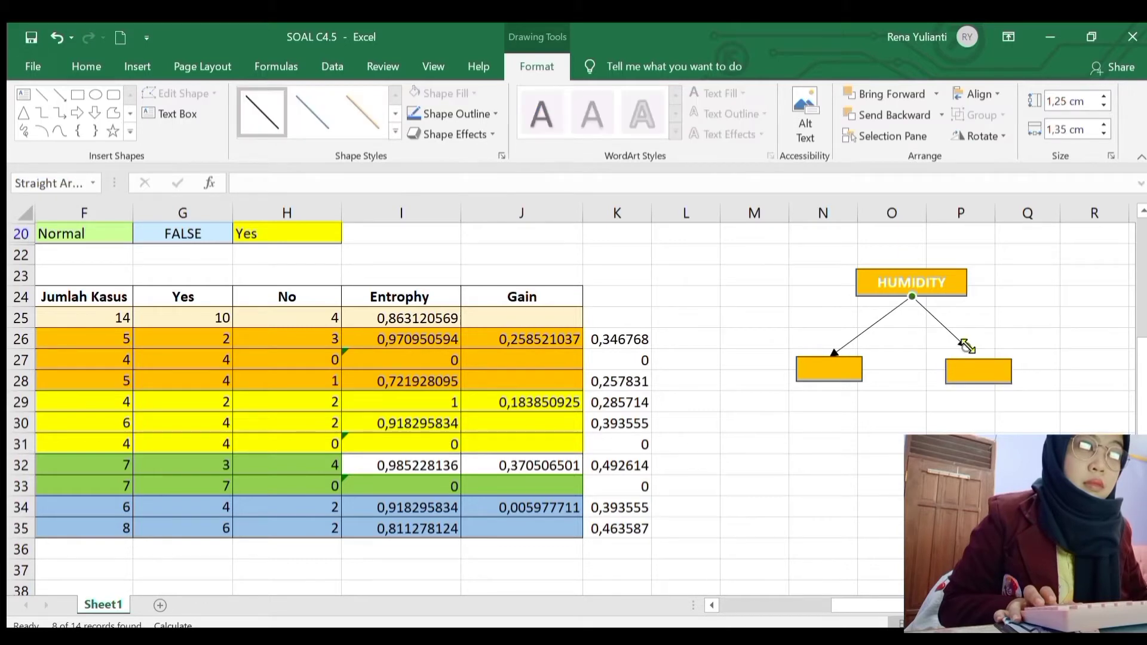
left_click_drag(964, 341, 977, 357)
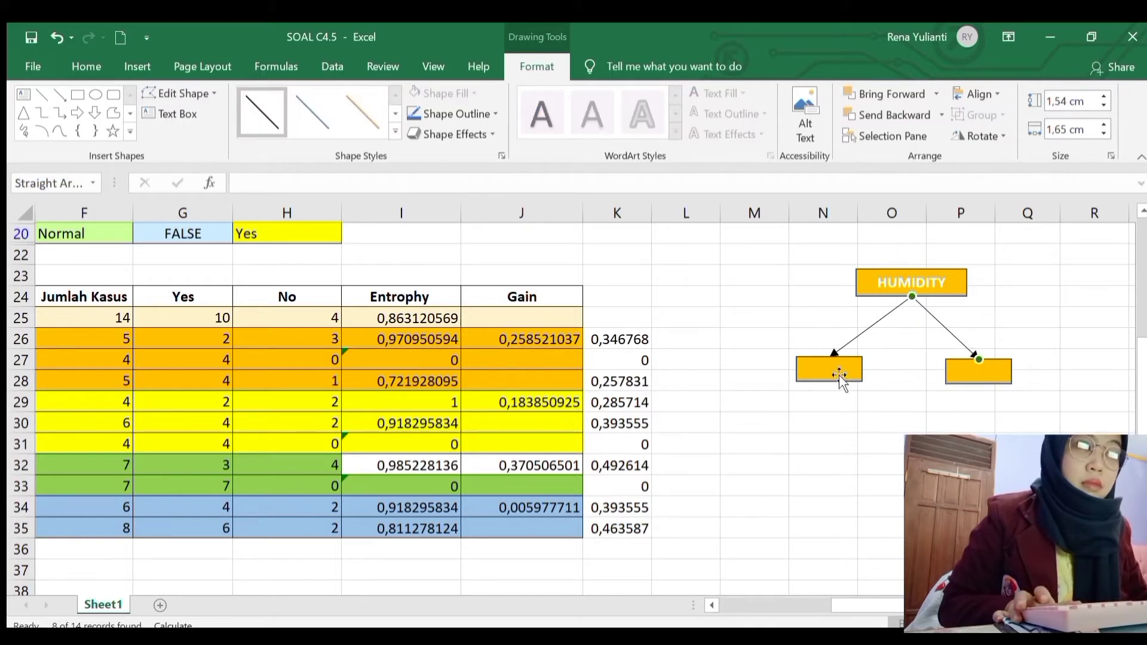
Step: Nudge the right child box up slightly
left_click(842, 336)
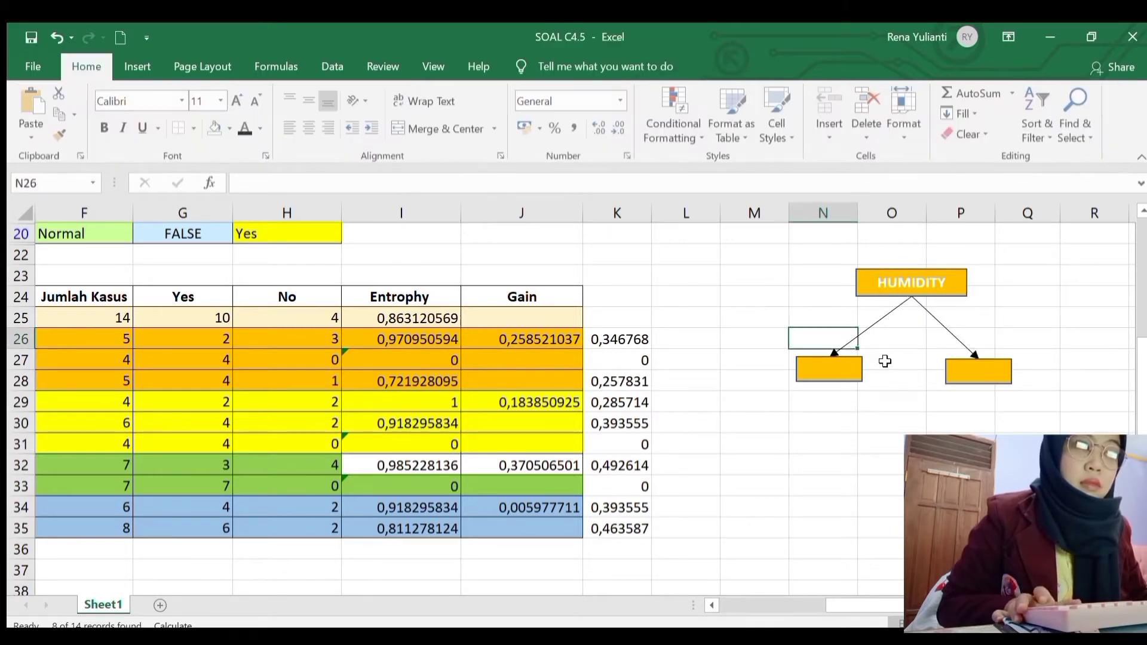
left_click(960, 343)
left_click(983, 371)
left_click_drag(984, 371, 984, 367)
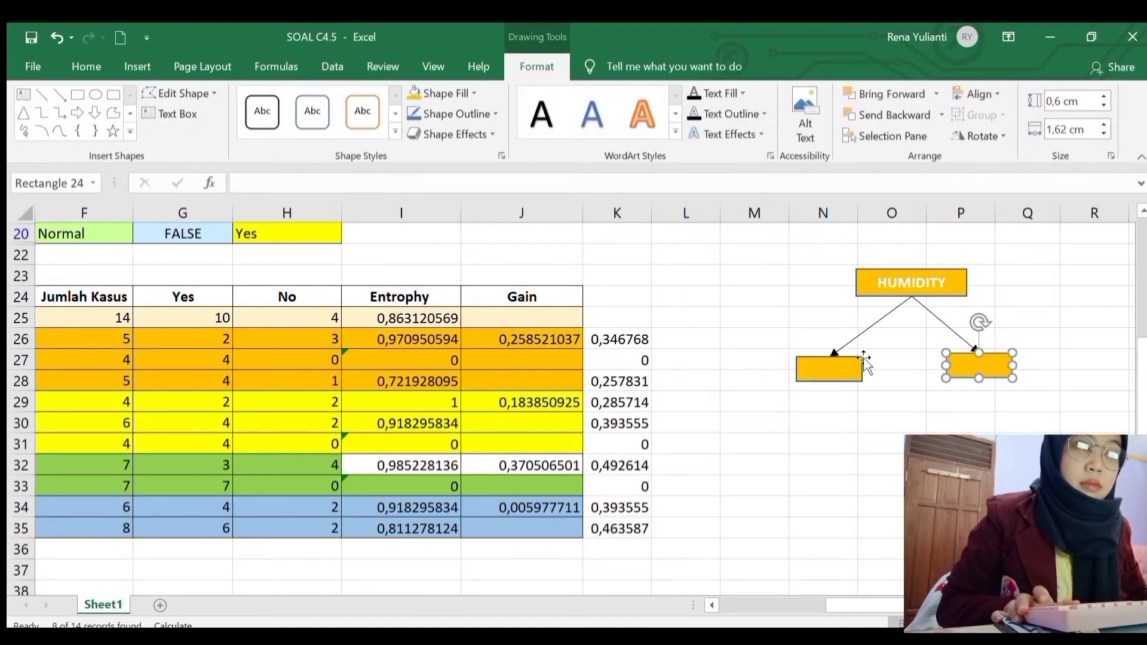
Step: Label the left branch by entering "high" in lowercase in cell N26
left_click(839, 342)
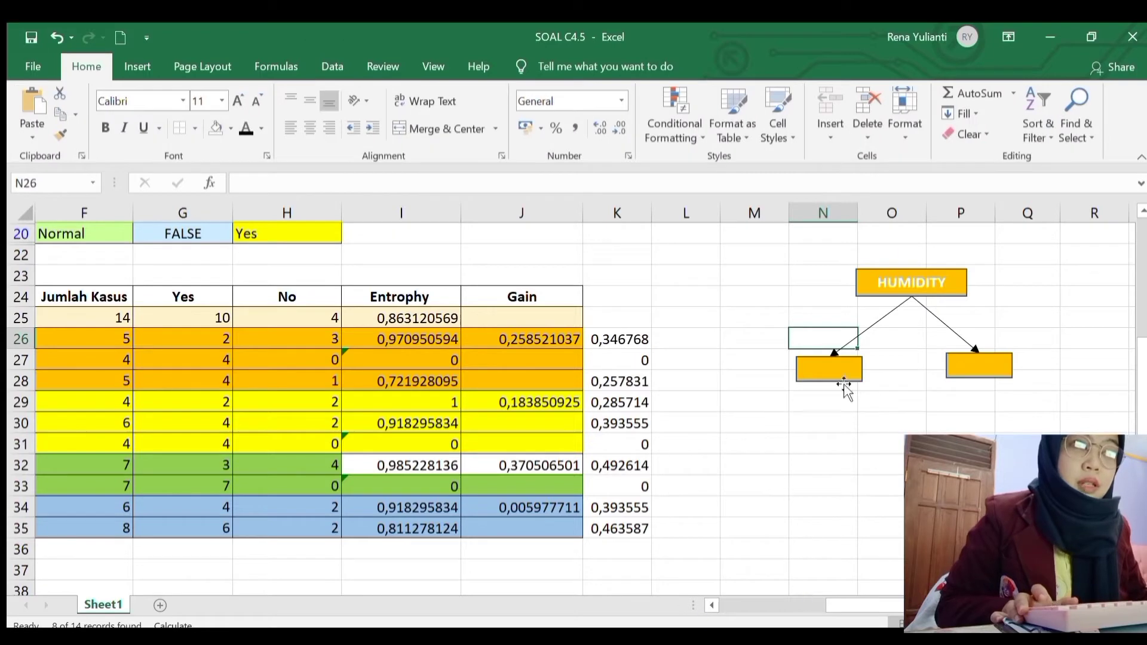
type("HIGH")
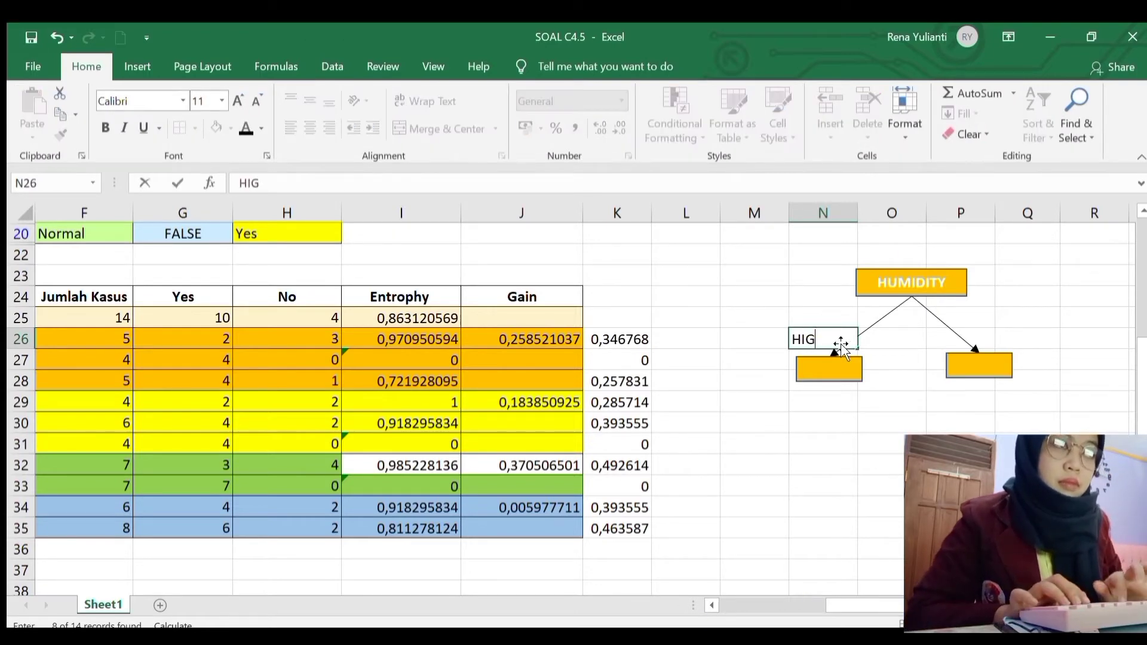
key("BackSpace")
key("BackSpace")
key("BackSpace")
key("BackSpace")
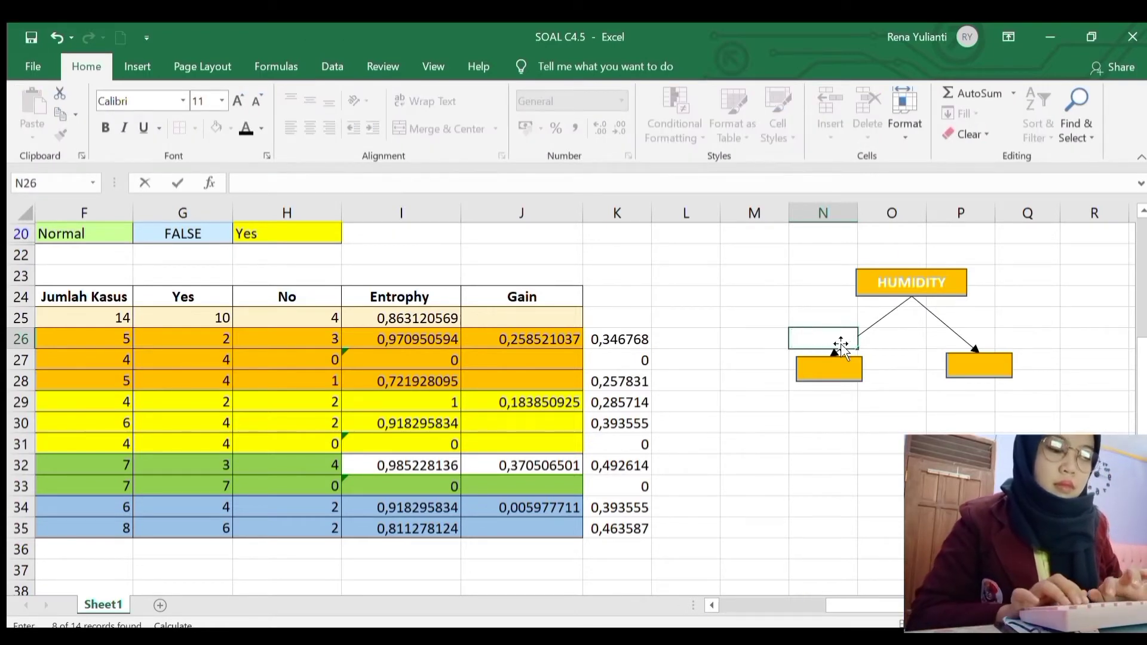
type("high")
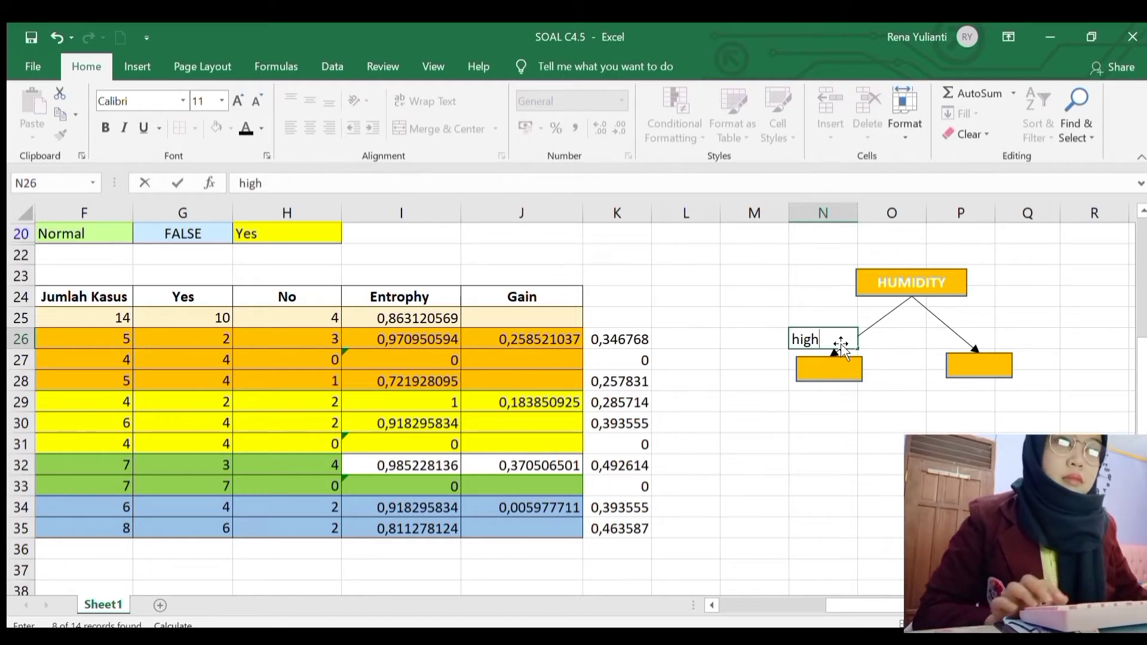
Step: Check the second HUMIDITY value in the calculation table and label the right branch "normal" in cell P26
left_click(992, 335)
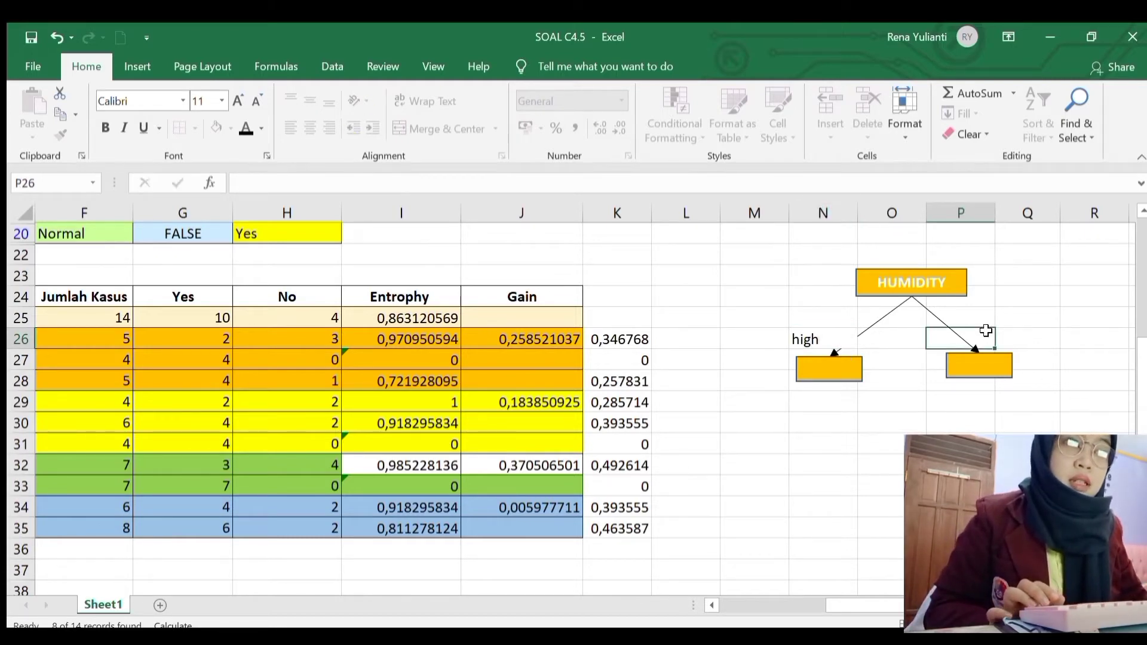
left_click_drag(774, 606, 741, 606)
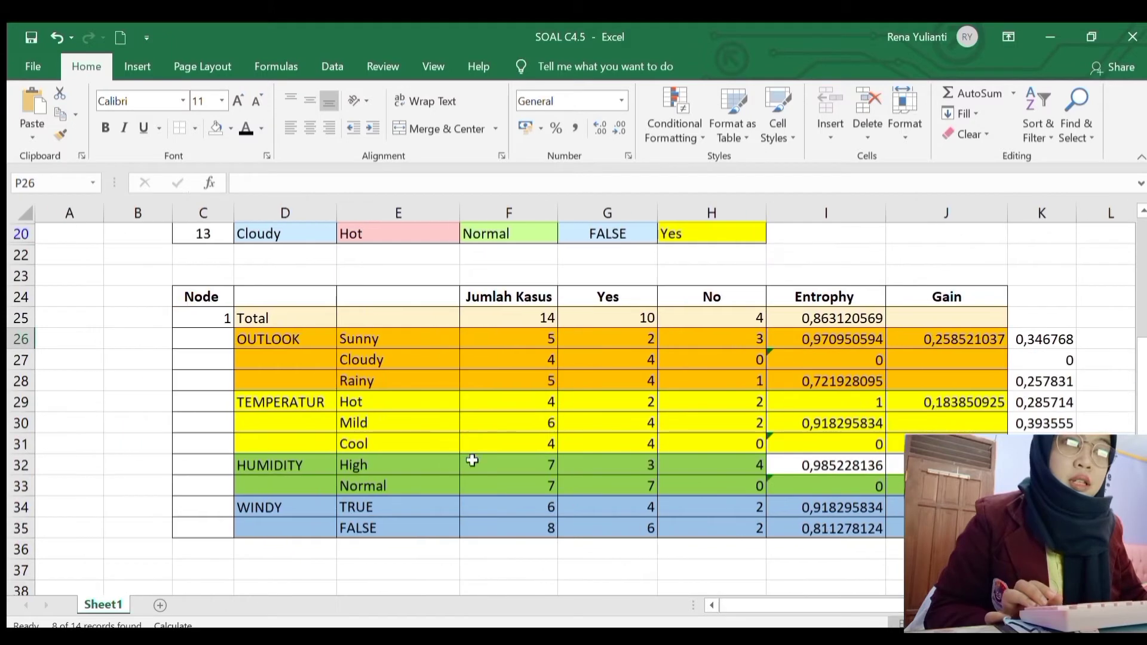
left_click(404, 483)
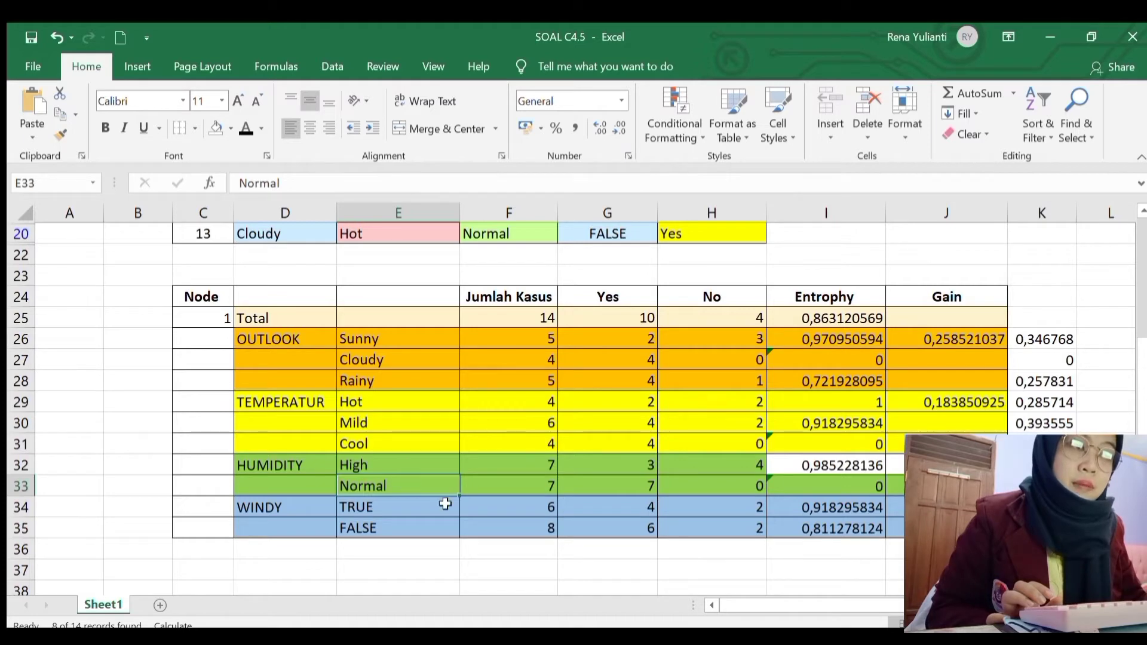
left_click_drag(799, 606, 925, 607)
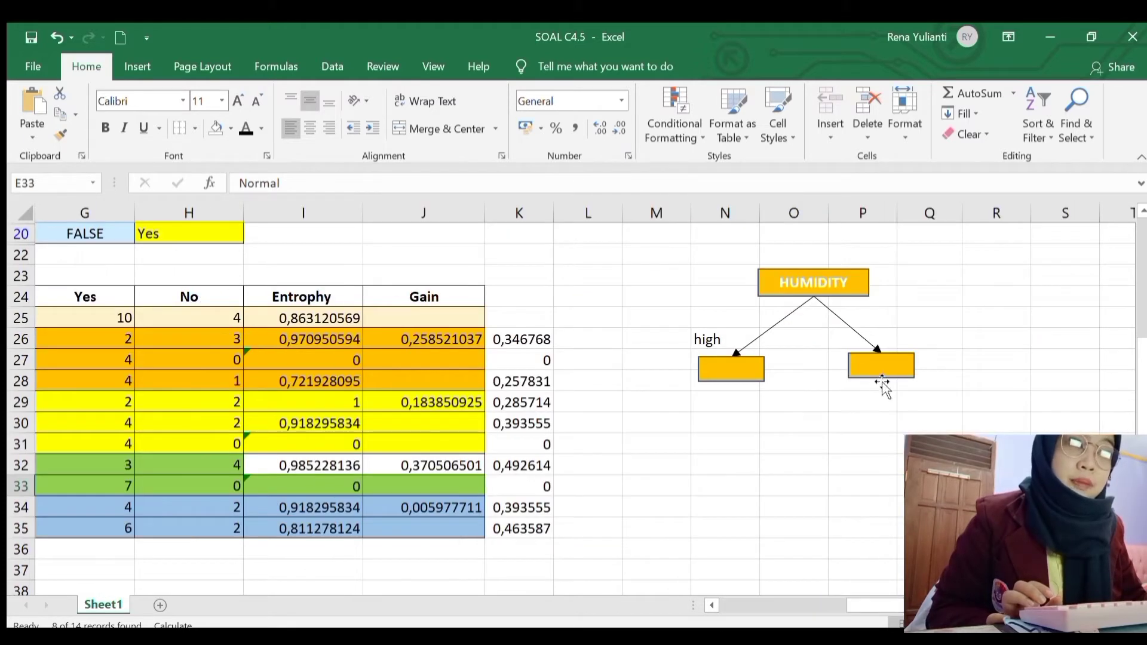
left_click(871, 337)
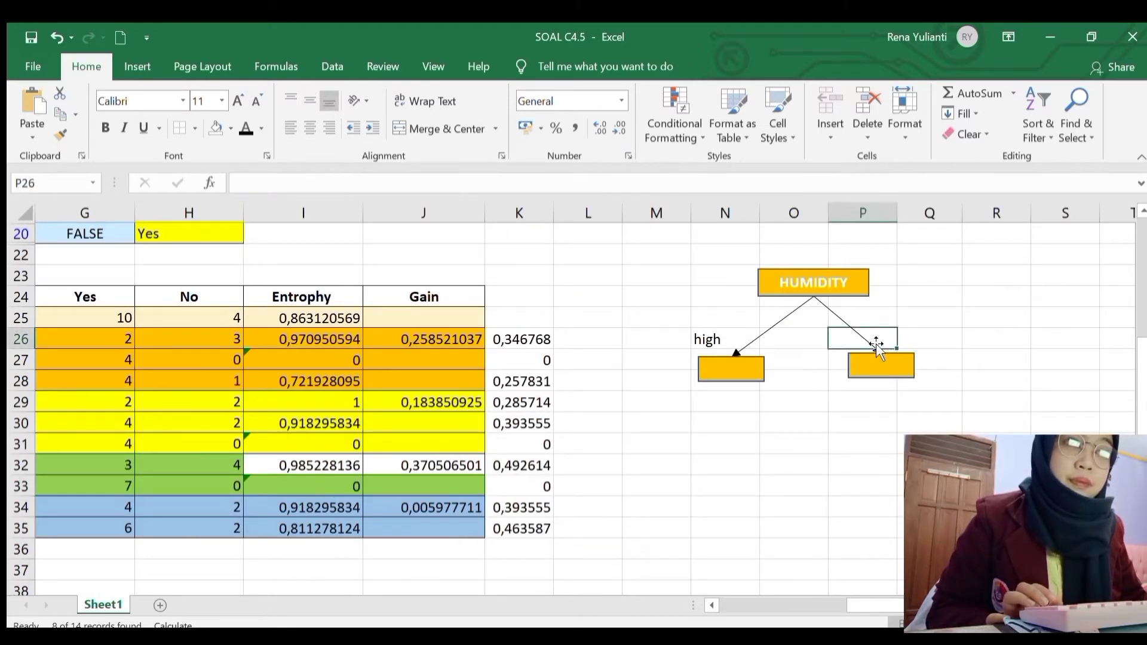
type("norm")
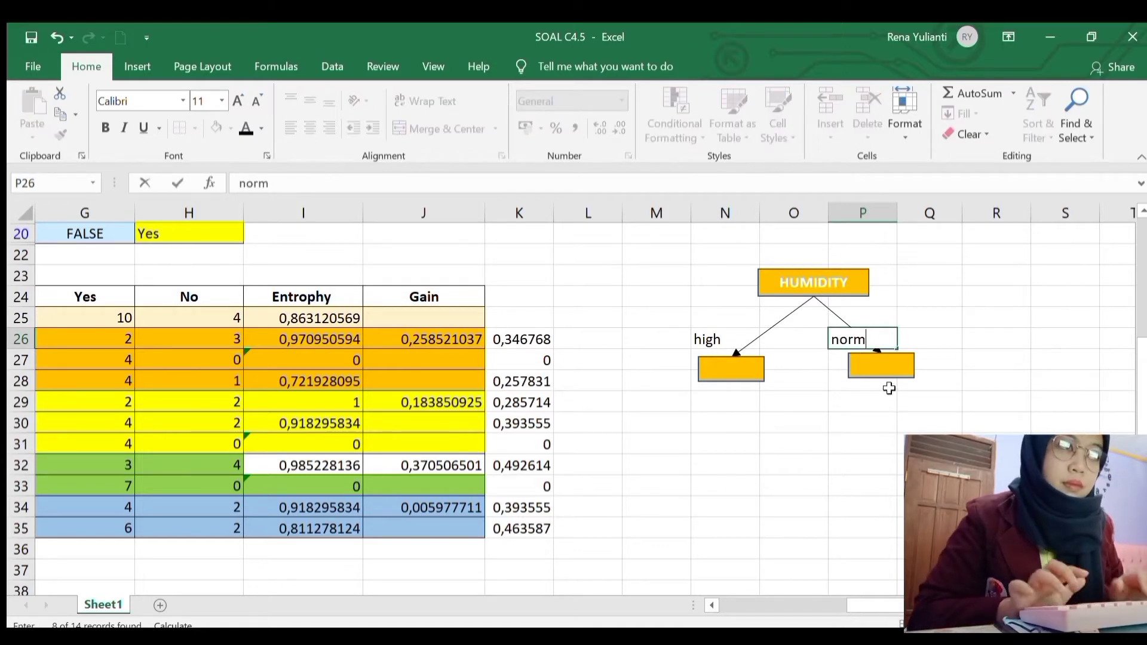
type("al")
left_click_drag(901, 463, 860, 445)
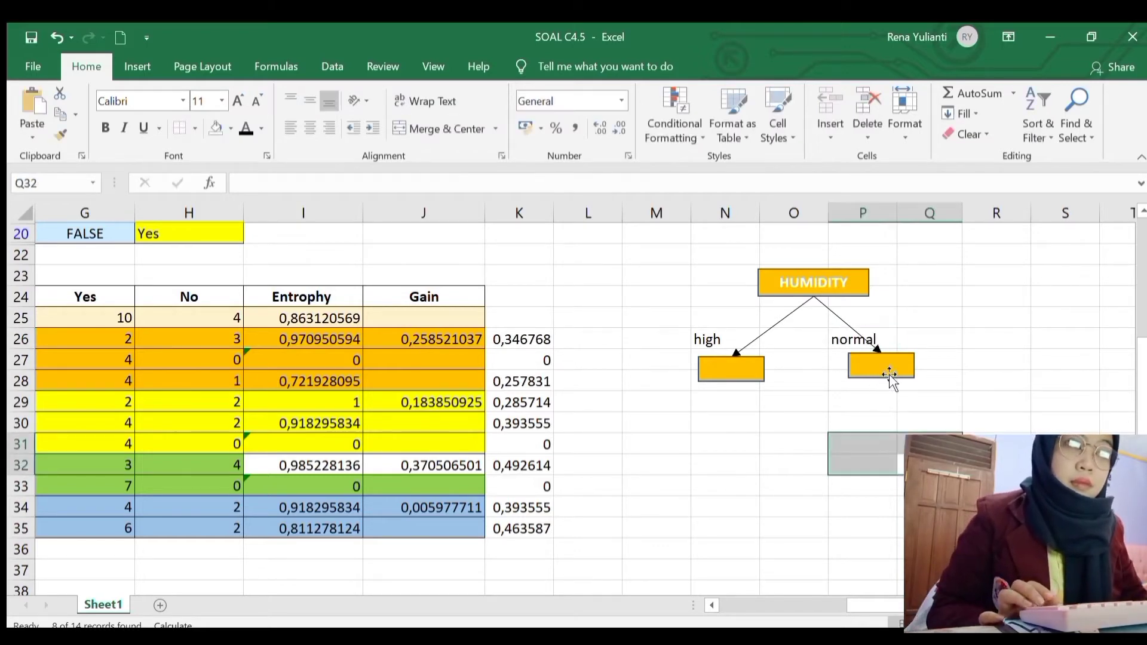
Step: Move both child boxes lower below the branch labels, shifting the left box slightly outward
left_click_drag(889, 375, 889, 393)
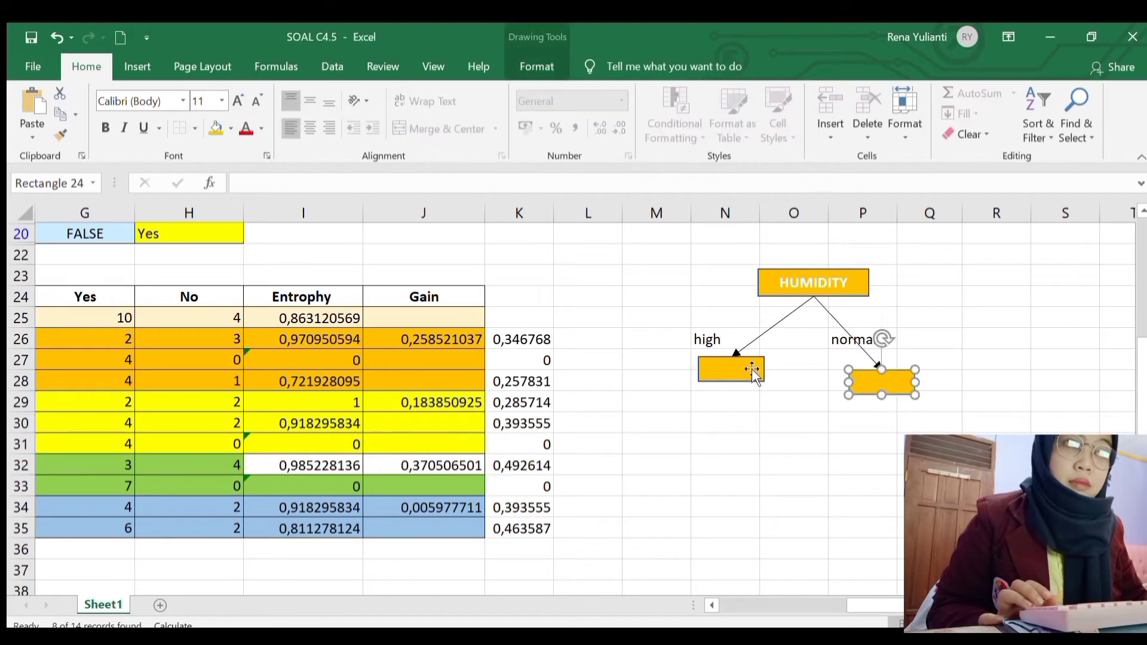
mouse_move(753, 369)
left_mouse_down()
mouse_move(730, 385)
mouse_move(737, 376)
left_mouse_up()
Step: Right-align the "high" label in N26 and centre the "normal" label horizontally in P26
left_click(702, 338)
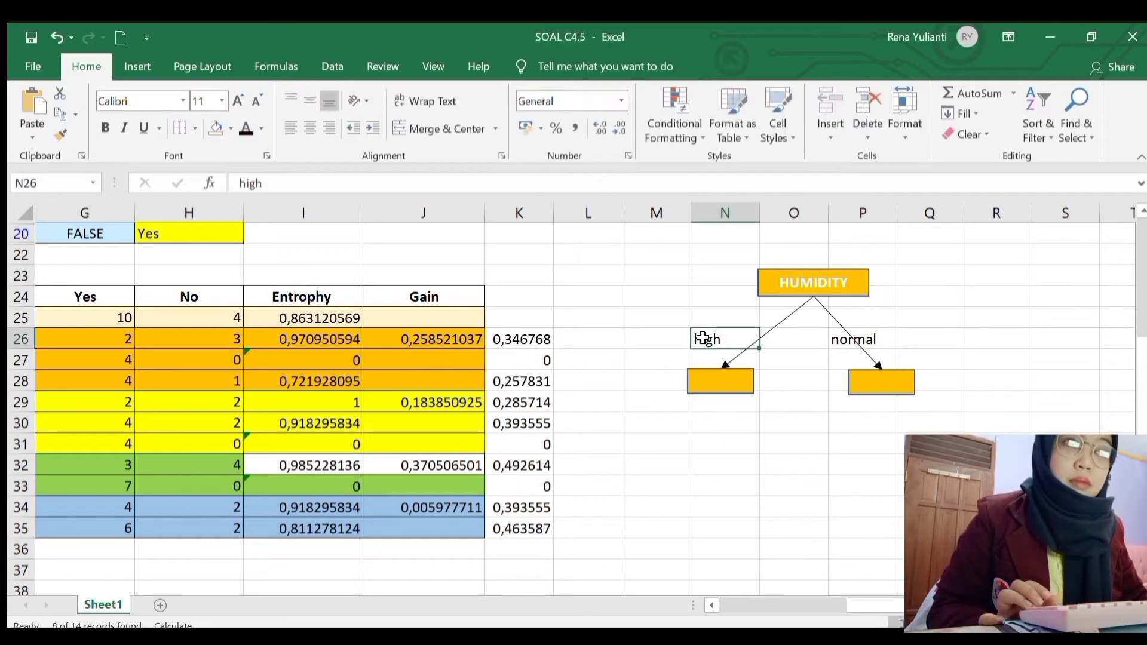
left_click(329, 128)
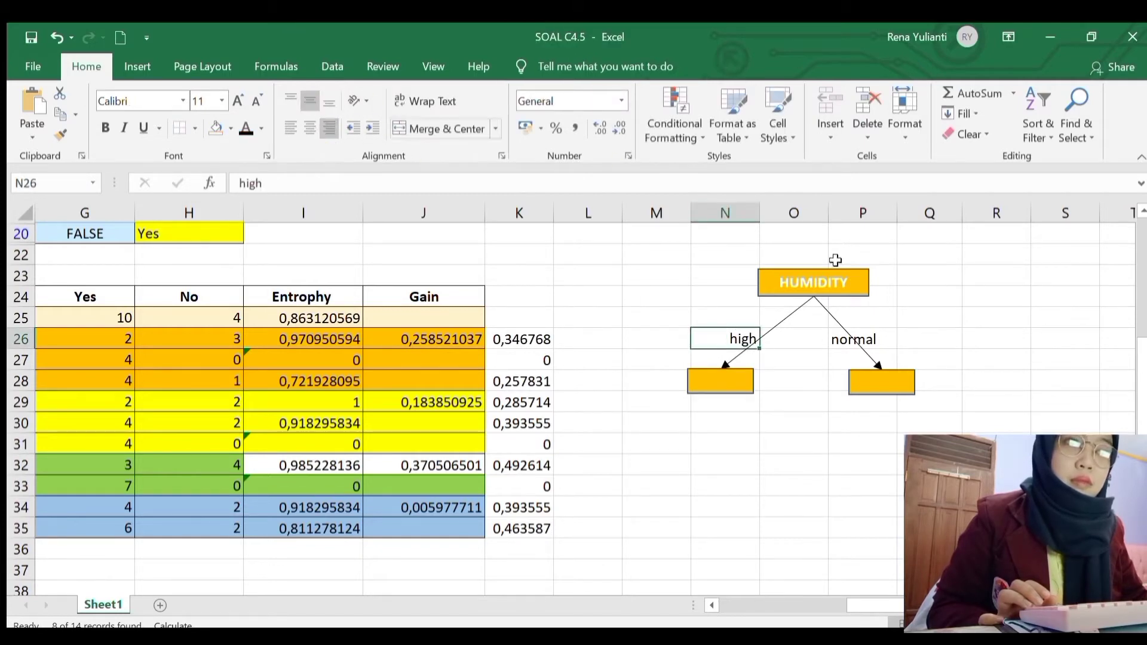
left_click(872, 338)
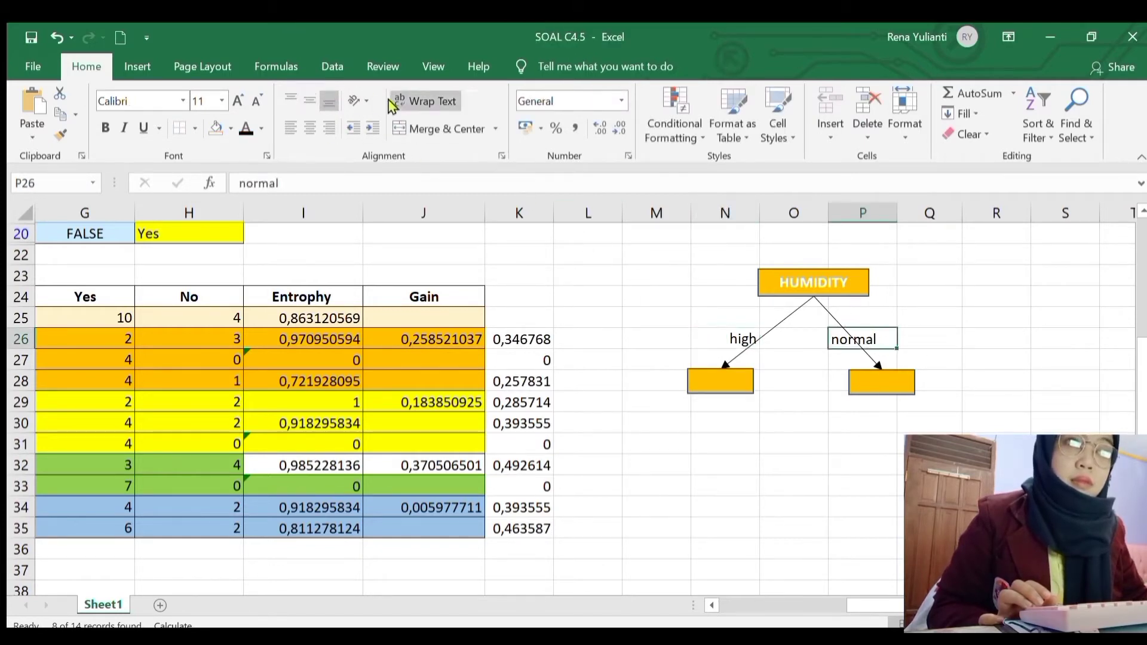
left_click(310, 100)
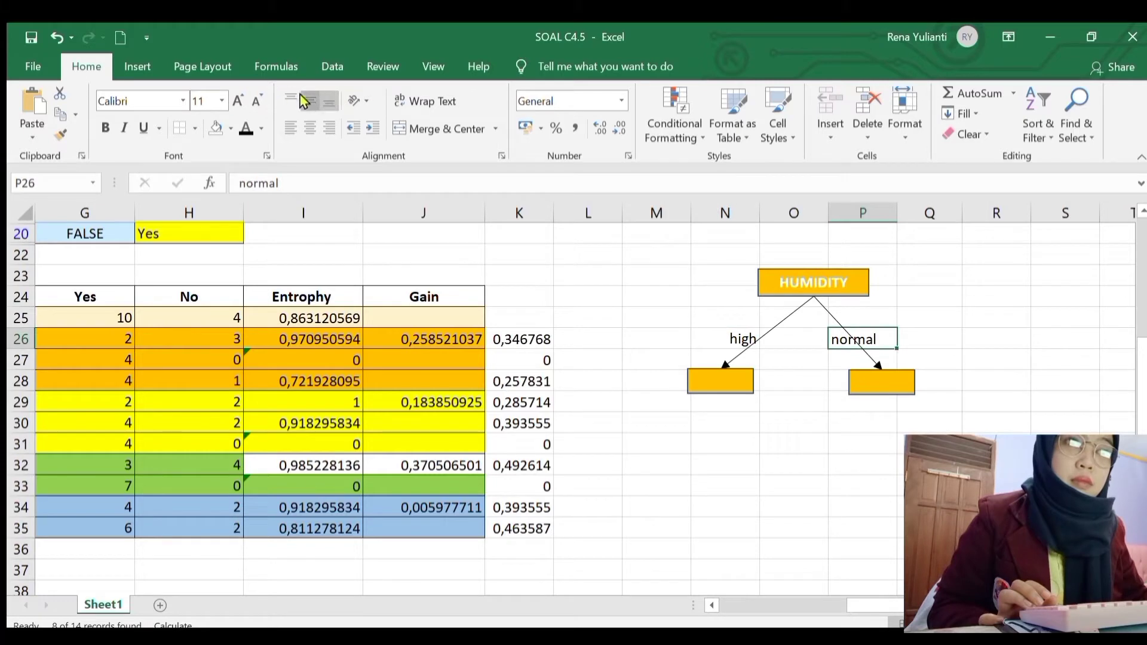
left_click(302, 132)
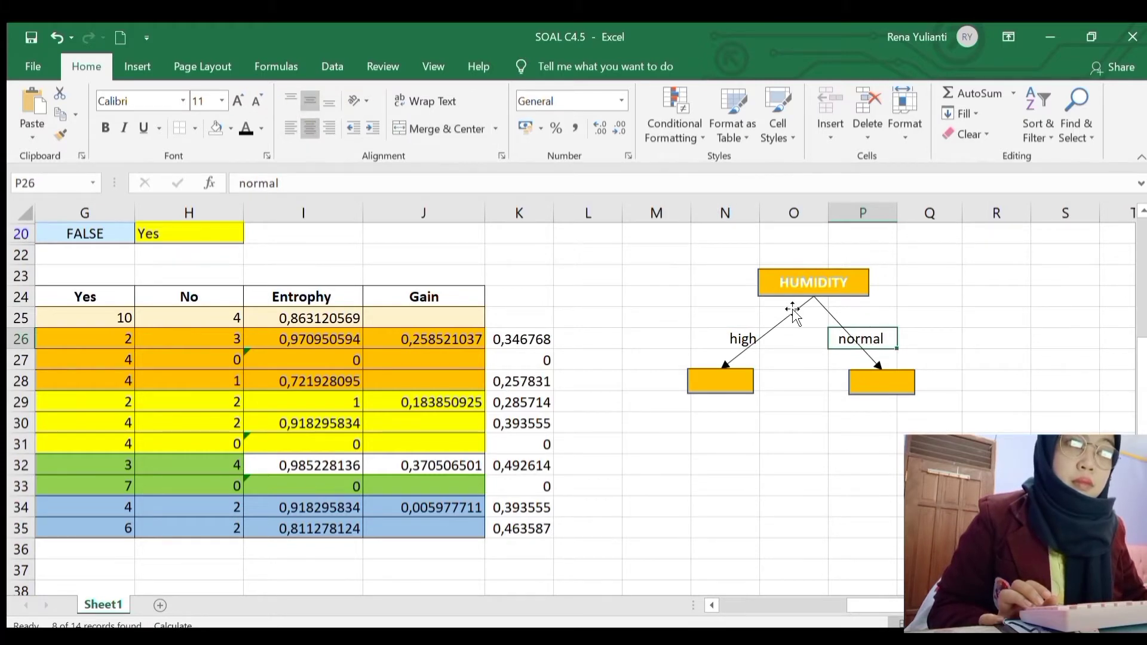
Step: Shift the box under the "normal" branch slightly to the right
left_click(870, 385)
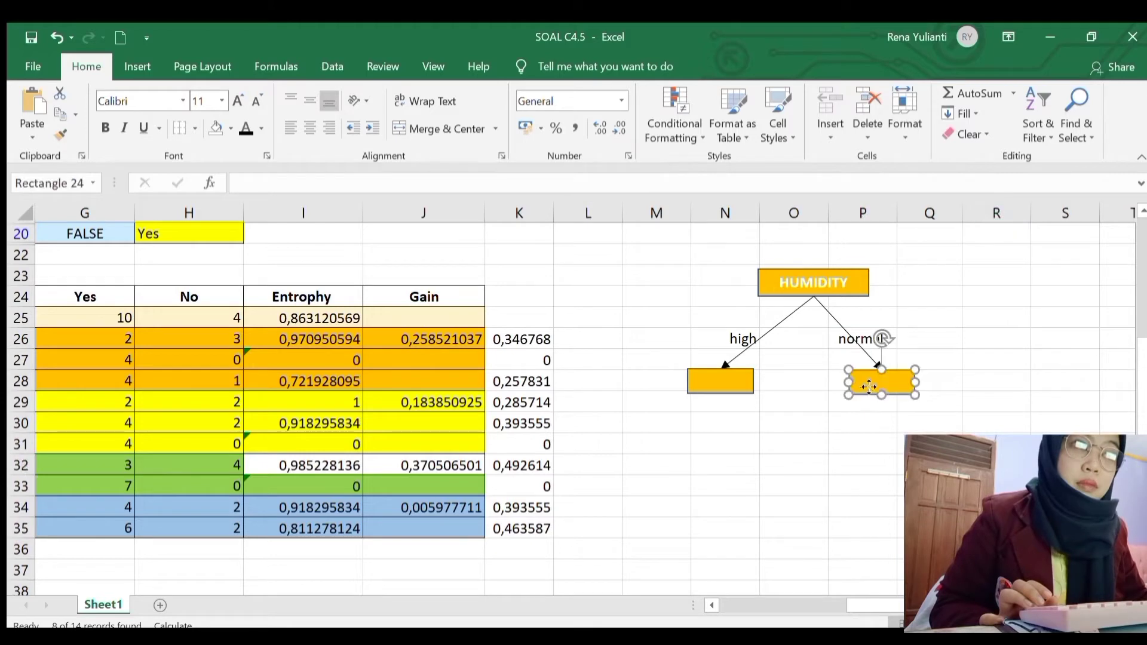
left_click_drag(870, 386, 876, 387)
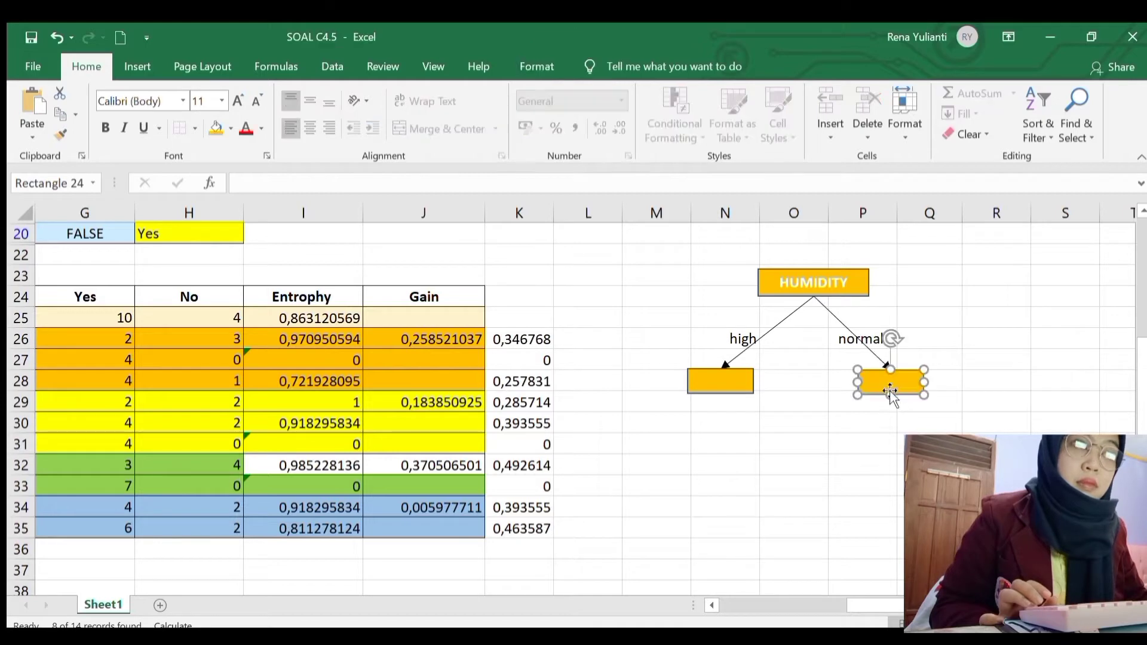
left_click(929, 507)
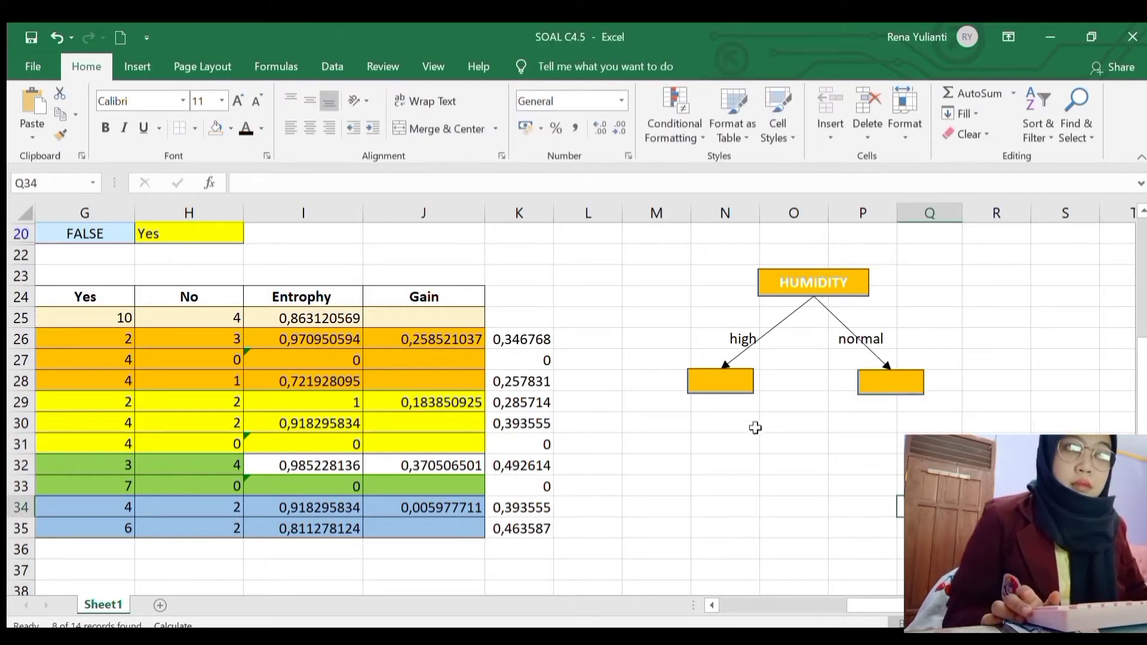
Step: Examine the Yes and No case counts in the HUMIDITY Normal row of the calculation table
left_click(881, 388)
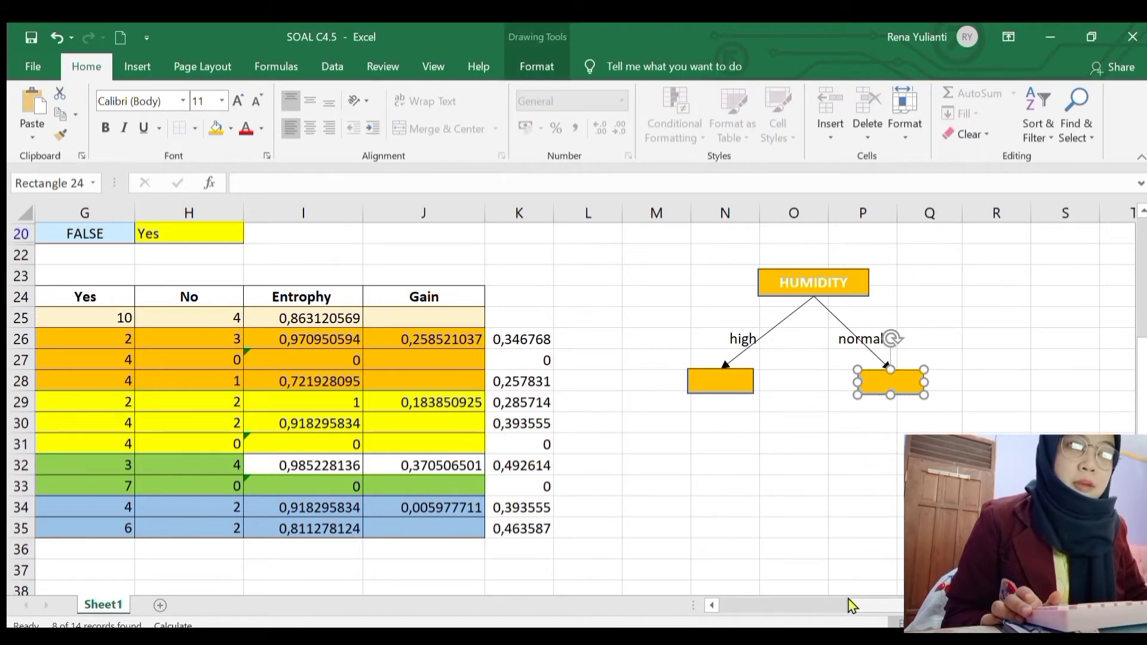
left_click_drag(847, 604, 768, 604)
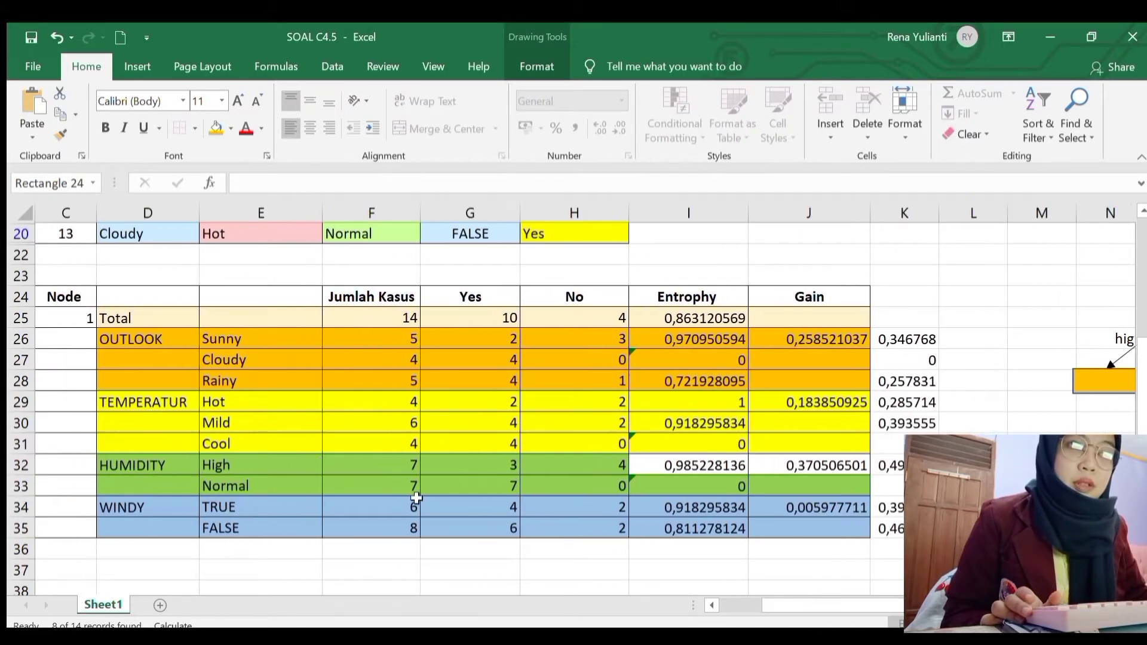
left_click(563, 485)
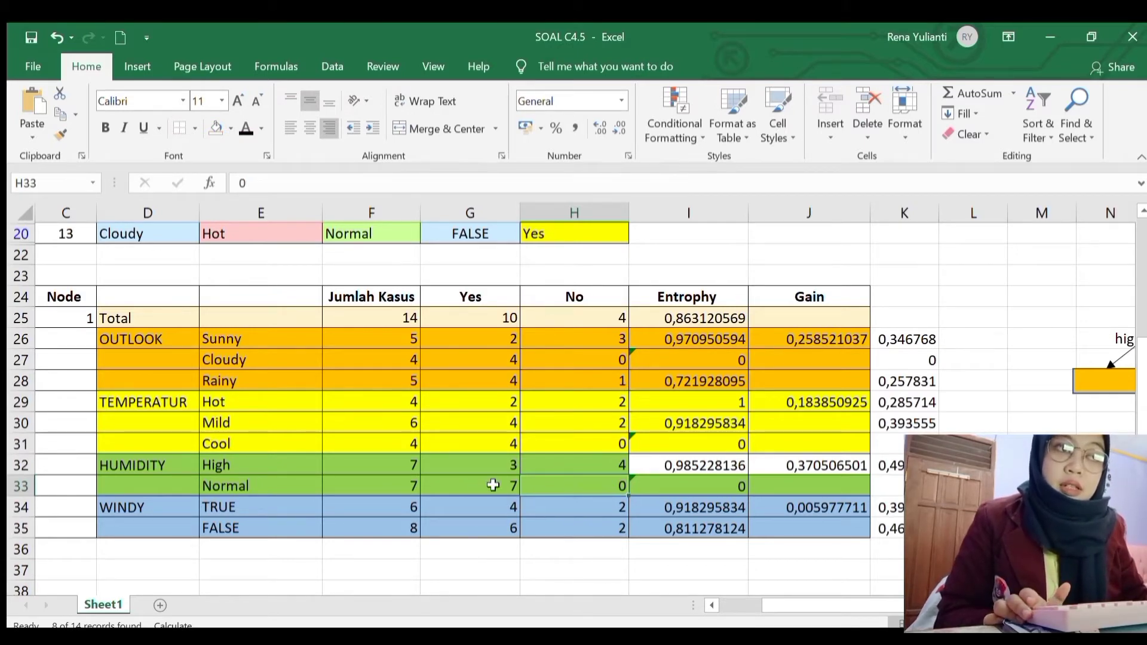
left_click(467, 482)
left_click_drag(259, 483, 476, 481)
left_click(512, 487)
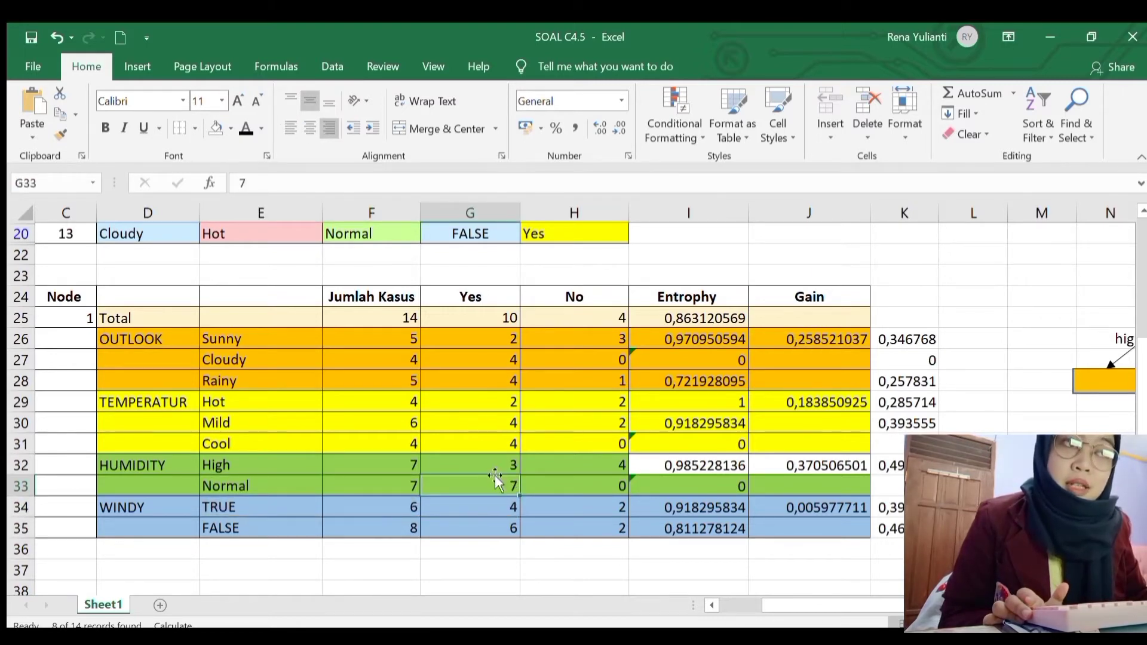
left_click(575, 482)
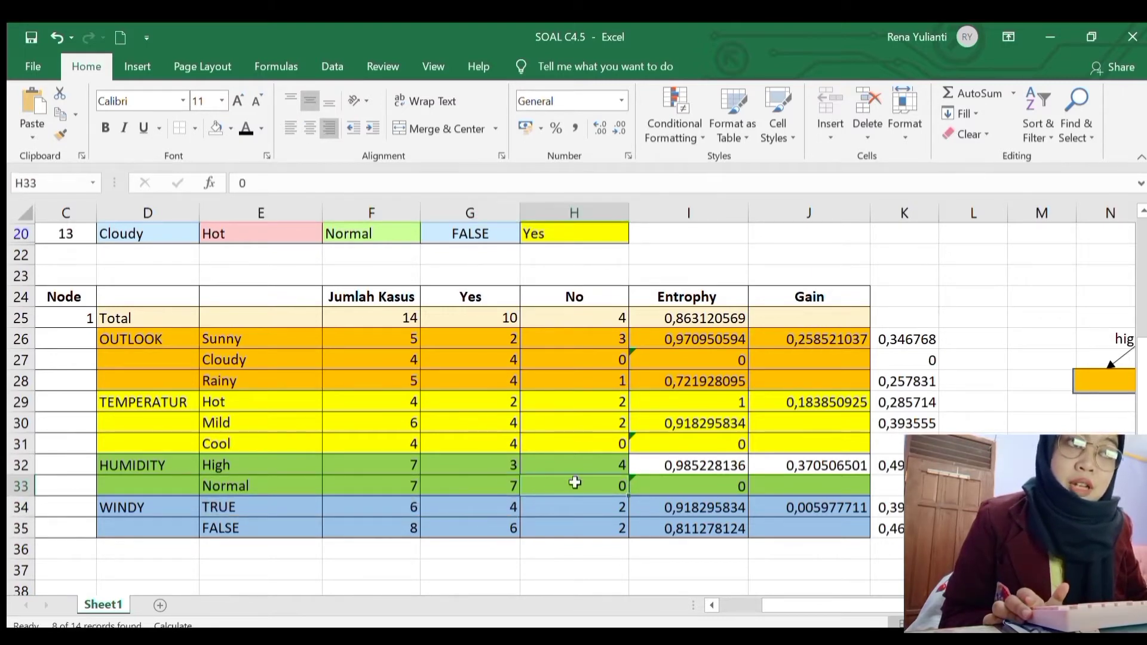
left_click_drag(920, 605, 1005, 605)
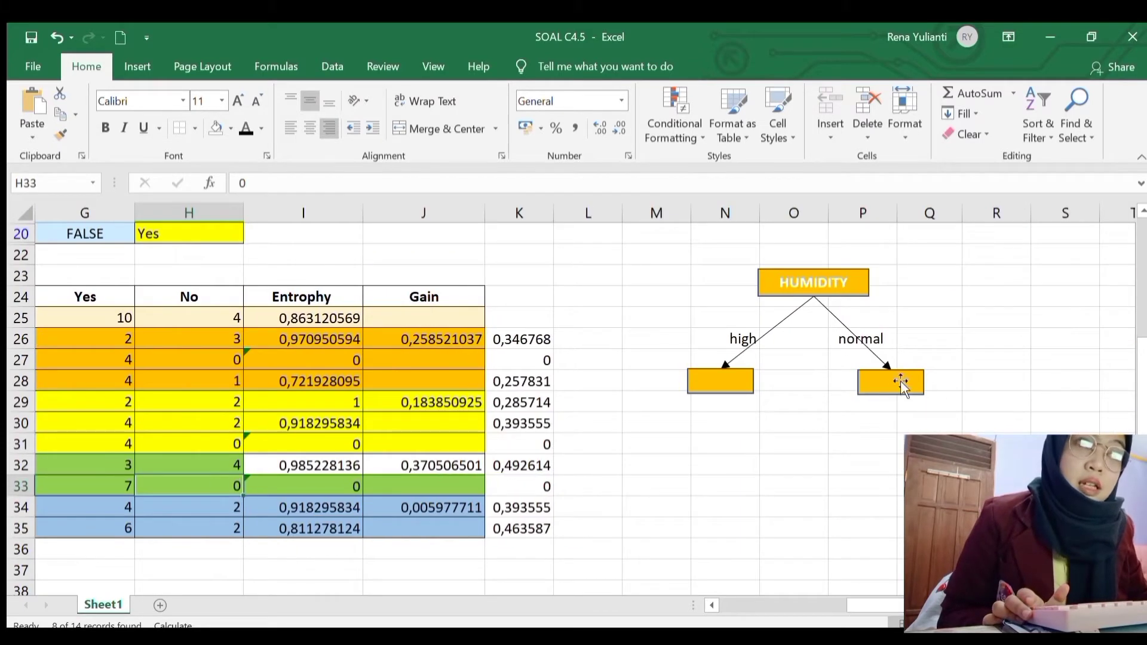
Step: Enter "yes" as the text of the box under the "normal" branch
left_click(883, 383)
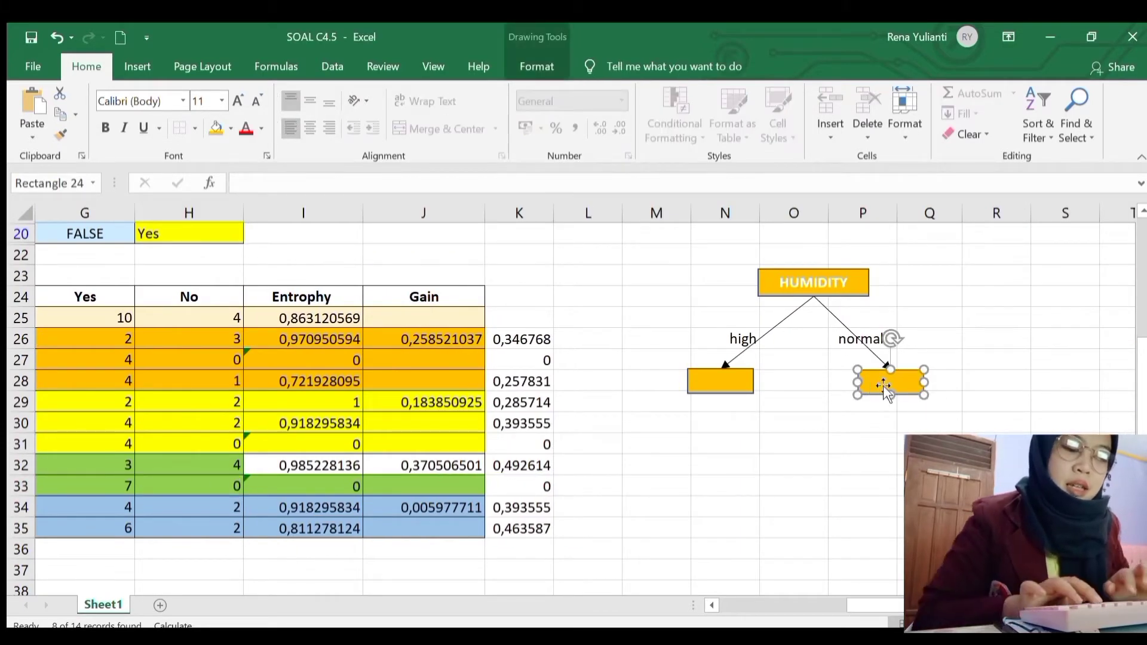
type("yes")
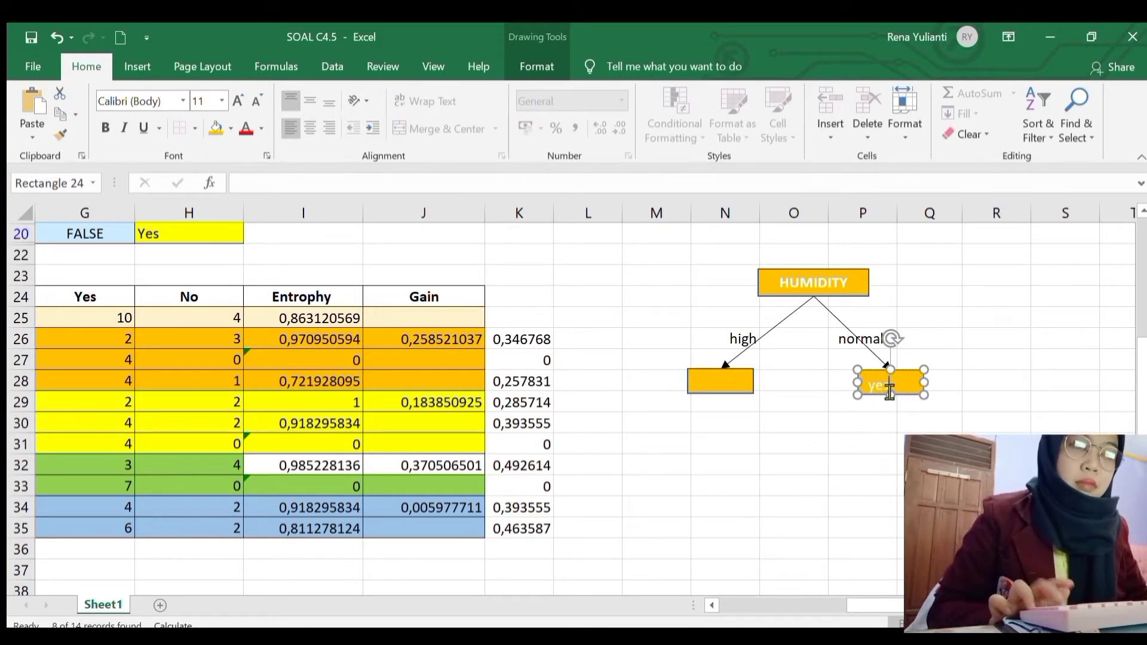
Step: Centre the "yes" text vertically and horizontally in the box under the "normal" branch
left_click_drag(888, 385, 869, 382)
left_click(309, 100)
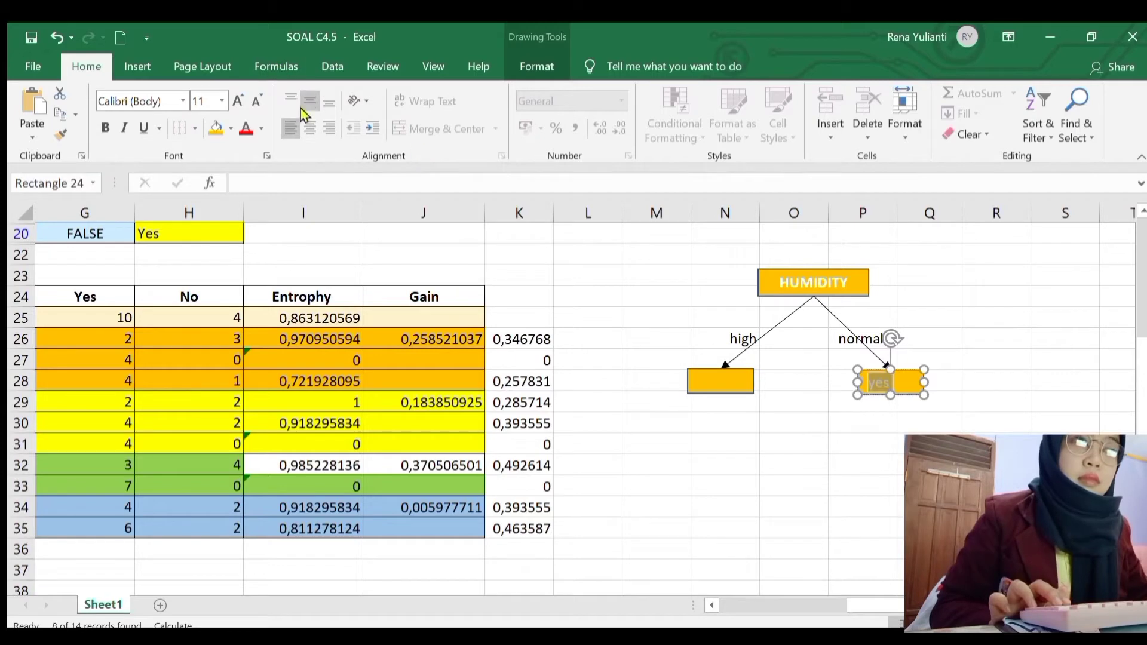
left_click(313, 126)
left_click(878, 463)
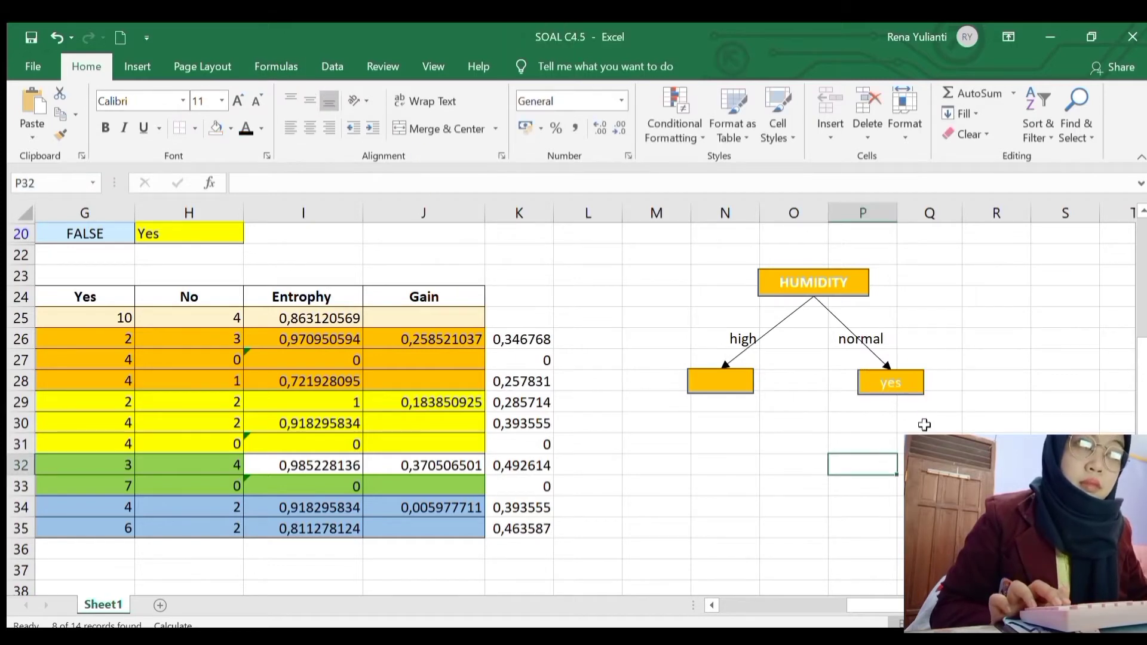
Step: Enter a centred "?" in the box under the "high" branch and shift that box slightly to the left
left_click(719, 383)
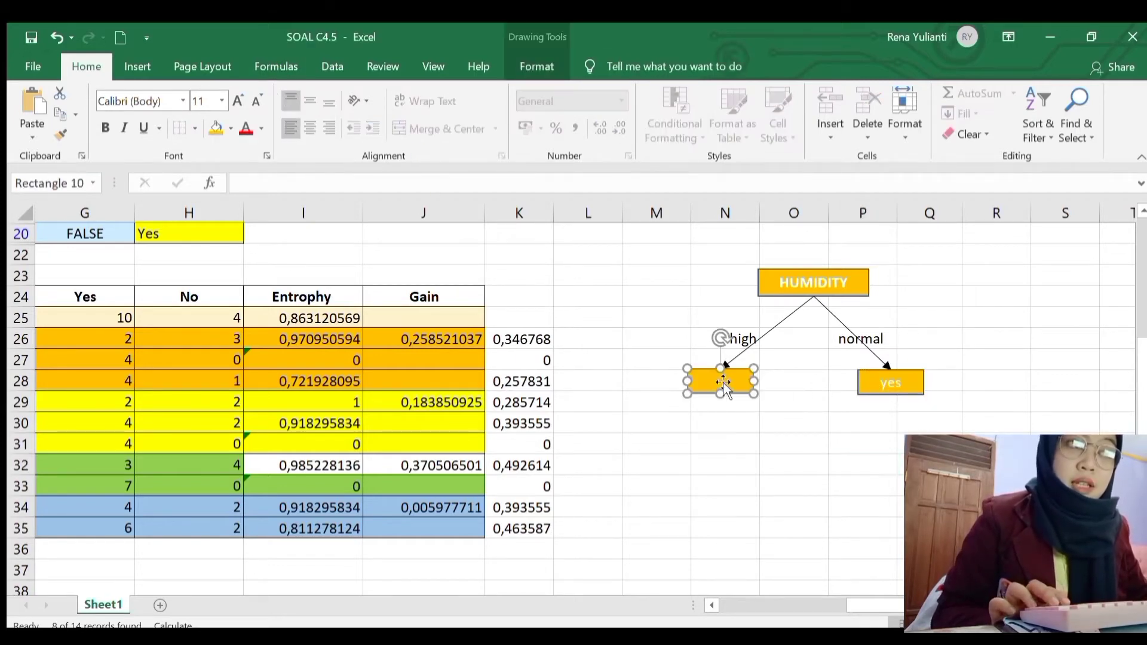
left_click_drag(740, 384, 733, 381)
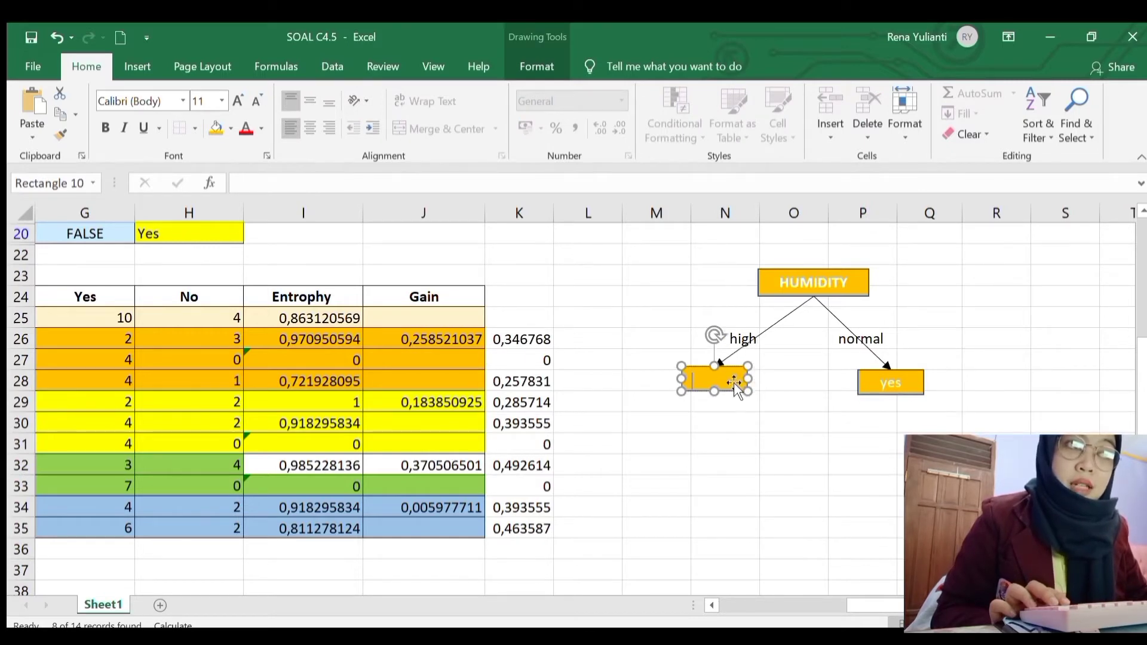
left_click_drag(734, 374, 730, 382)
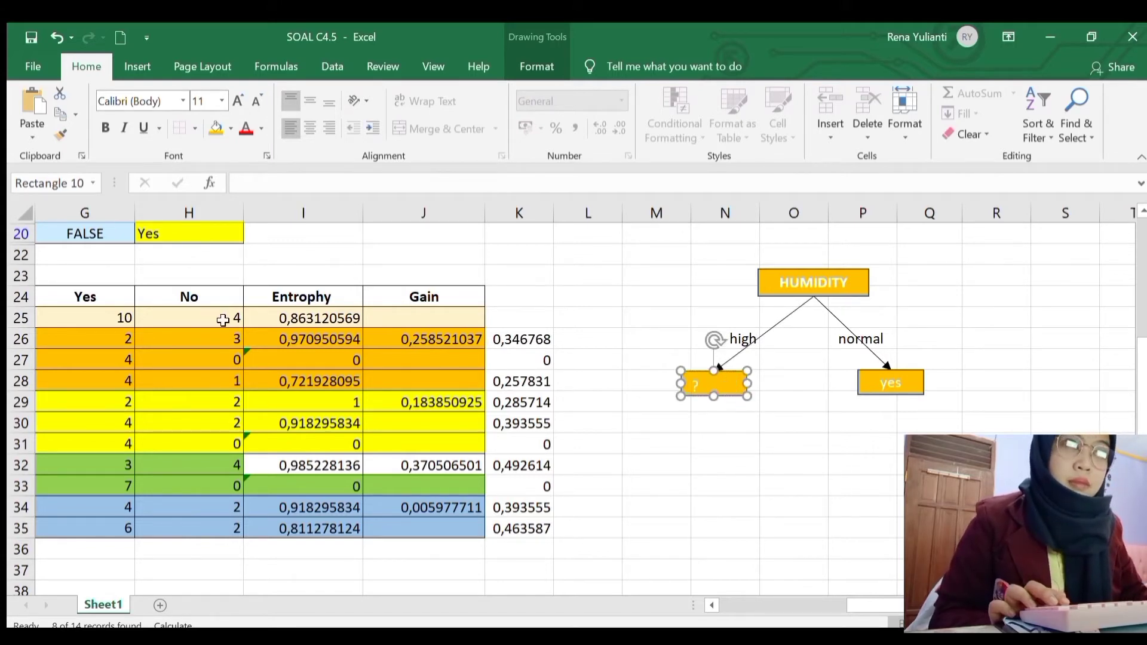
left_click(657, 445)
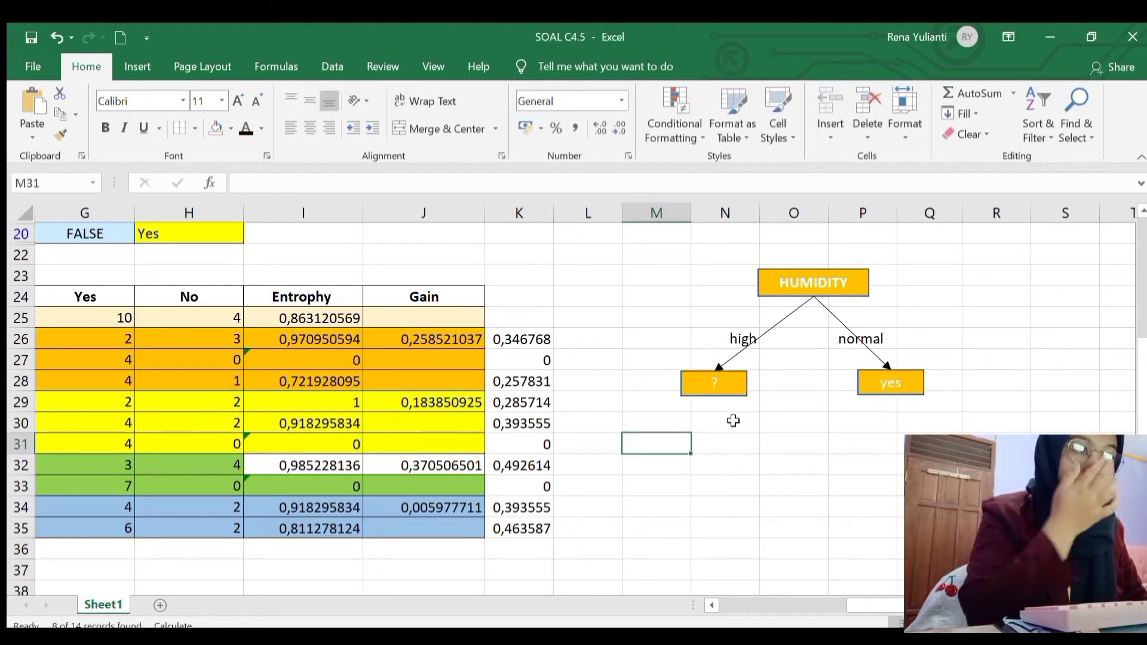
Step: Examine the Yes and No case counts in the HUMIDITY High row of the calculation table
scroll(419, 448, "left", 5)
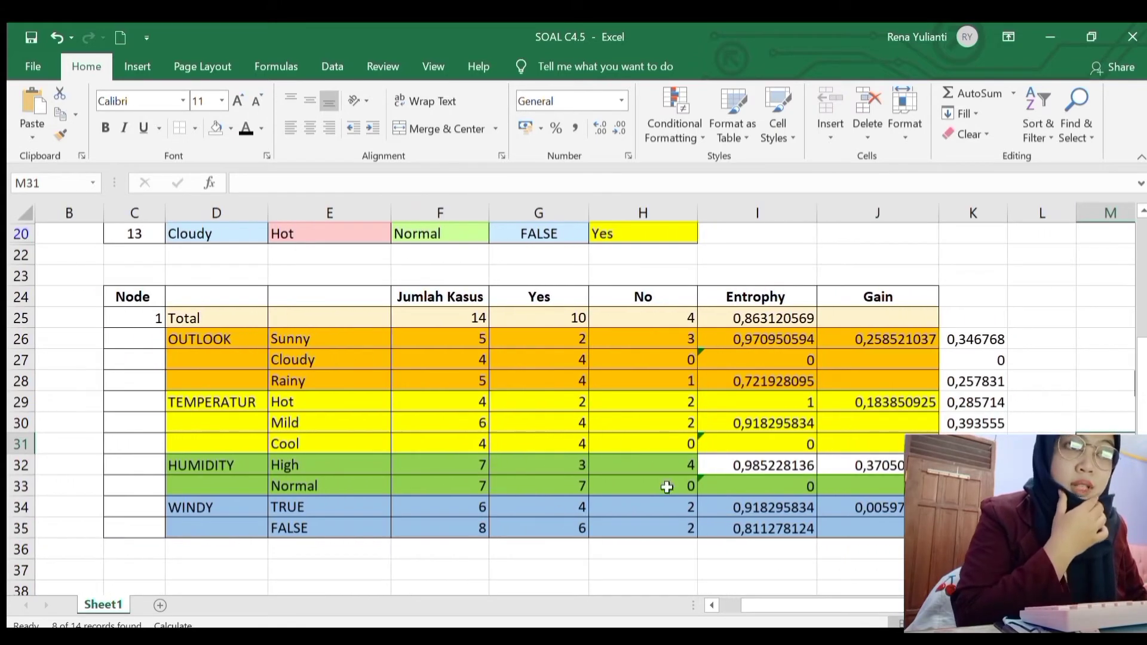
left_click(539, 461)
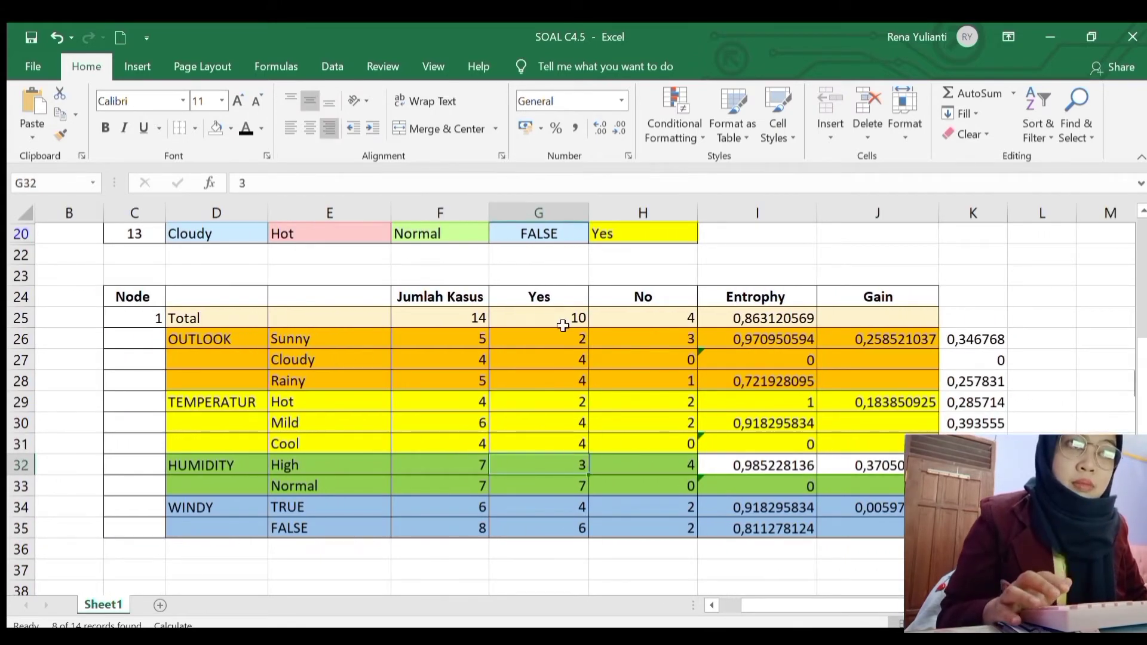
left_click(636, 468)
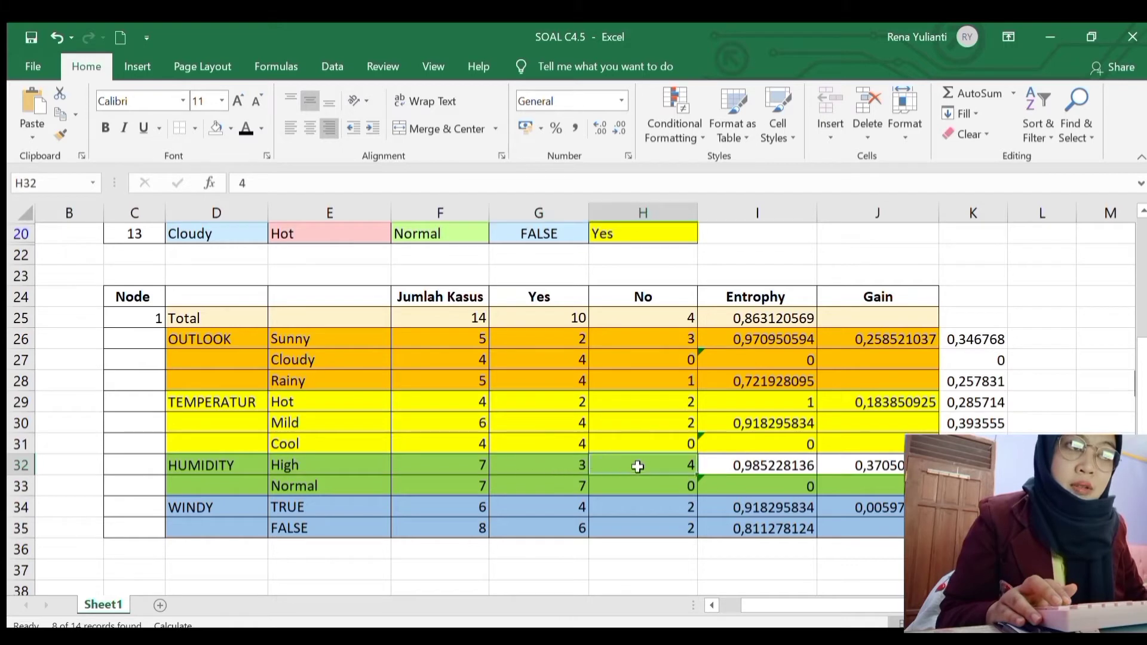
left_click(570, 469)
left_click(606, 469)
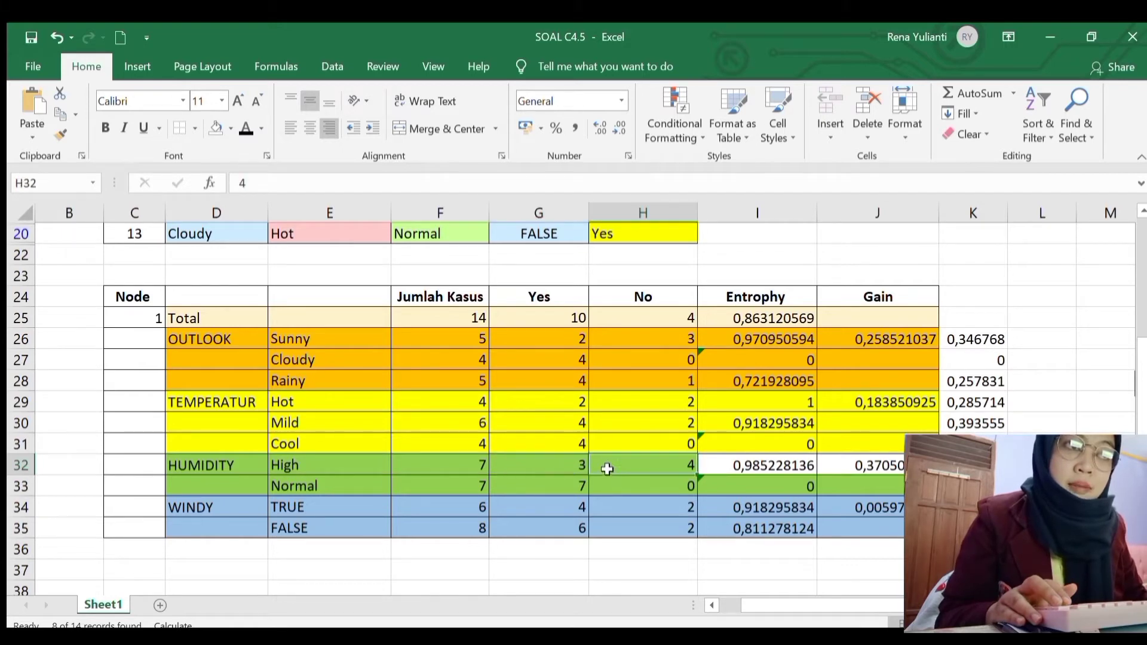
Step: Copy the whole calculation table from C24:J35, without the helper column, and paste it below starting at C37
scroll(651, 419, "down", 1)
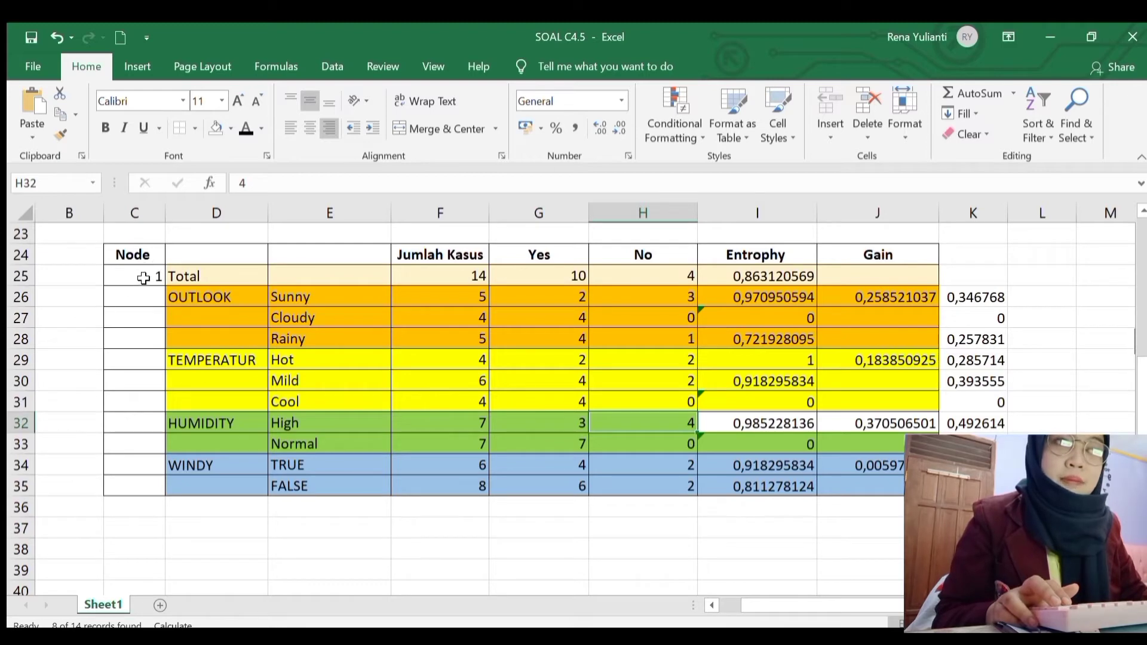
mouse_move(130, 254)
left_mouse_down()
mouse_move(622, 520)
mouse_move(852, 468)
mouse_move(883, 478)
left_mouse_up()
key("ctrl+c")
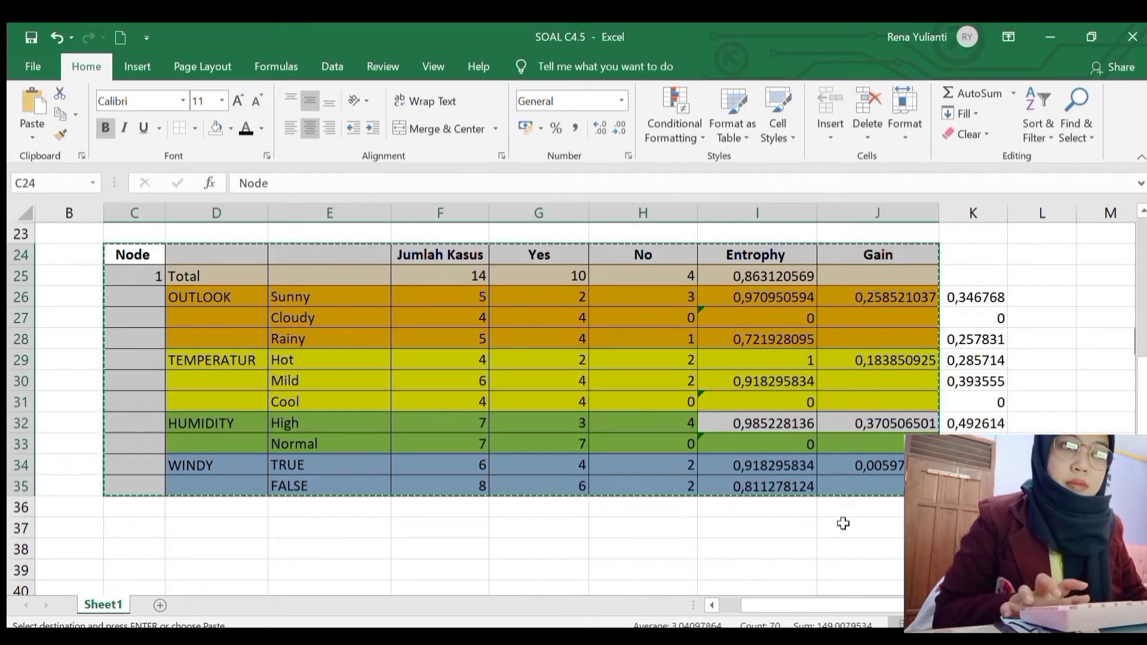
left_click(148, 531)
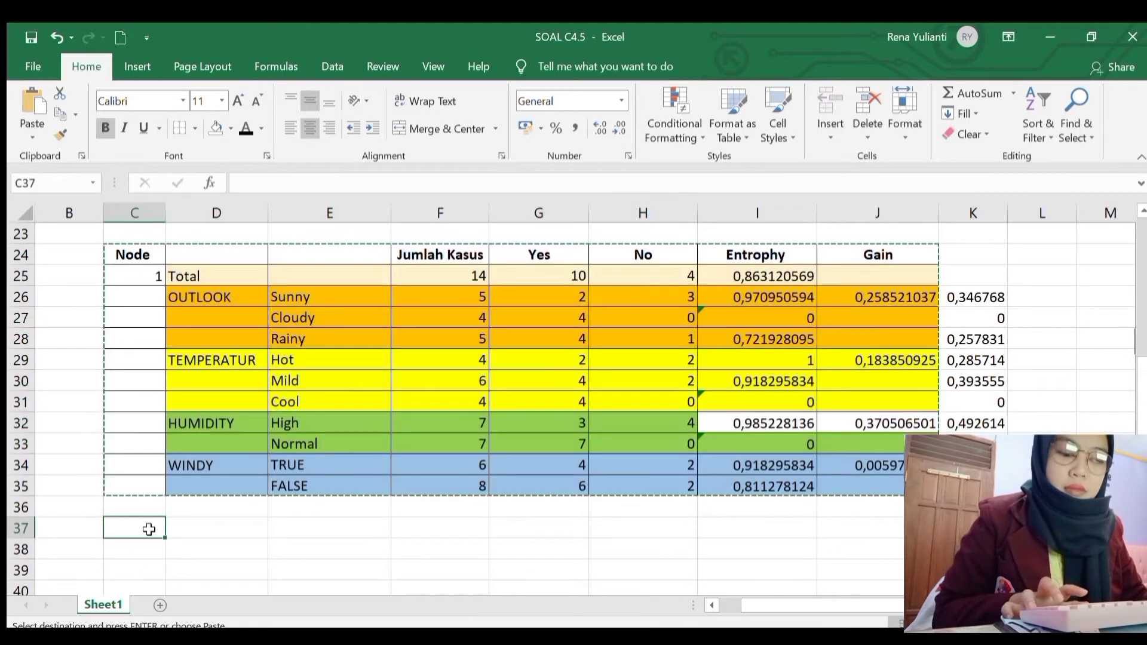
key("ctrl+v")
Step: Clear the case counts, entropy and gain values in F38:J48 of the copied table
scroll(298, 547, "down", 4)
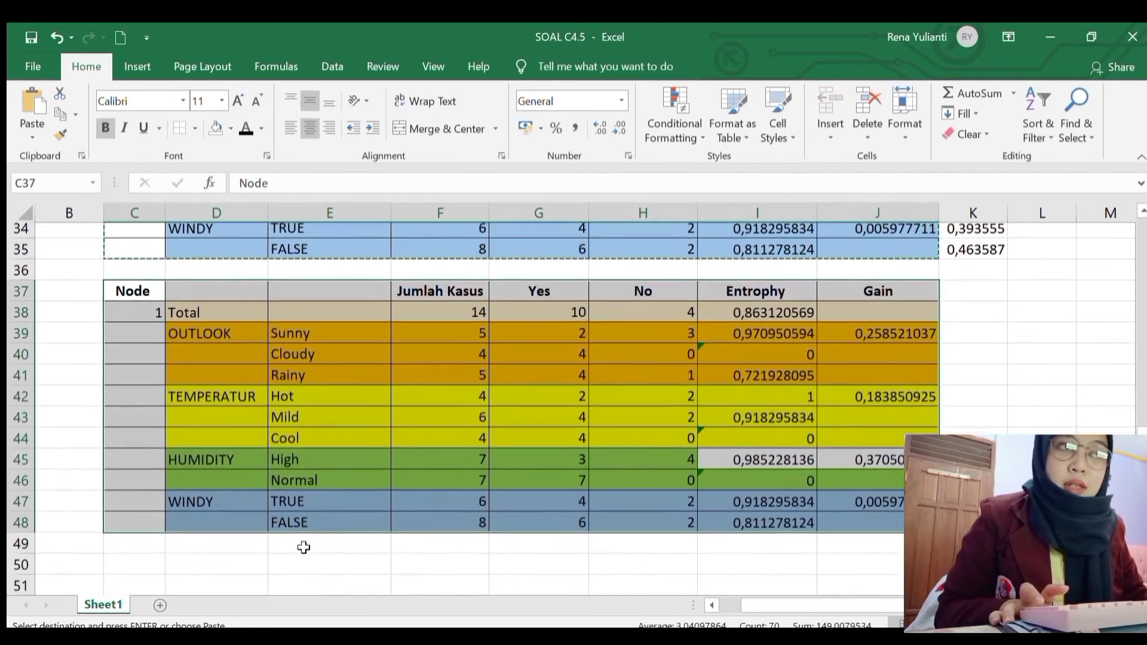
left_click_drag(428, 298, 897, 507)
key("Delete")
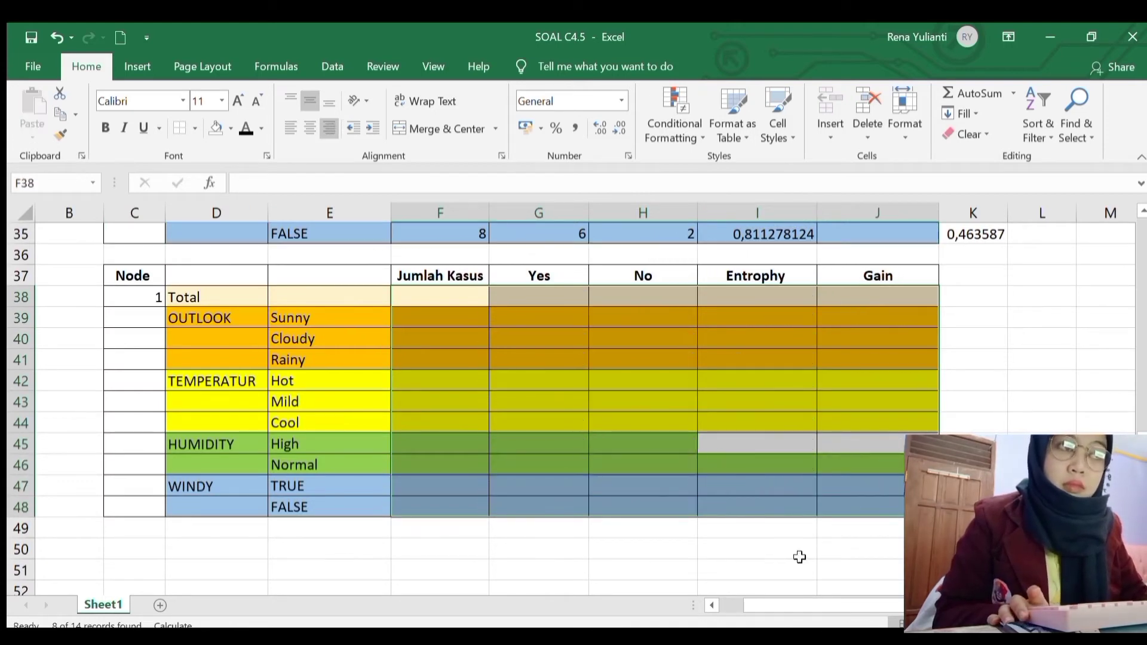
Step: Fill the uncoloured Entrophy and Gain cells I45:J45 of the HUMIDITY High row with the row's green
left_click(784, 442)
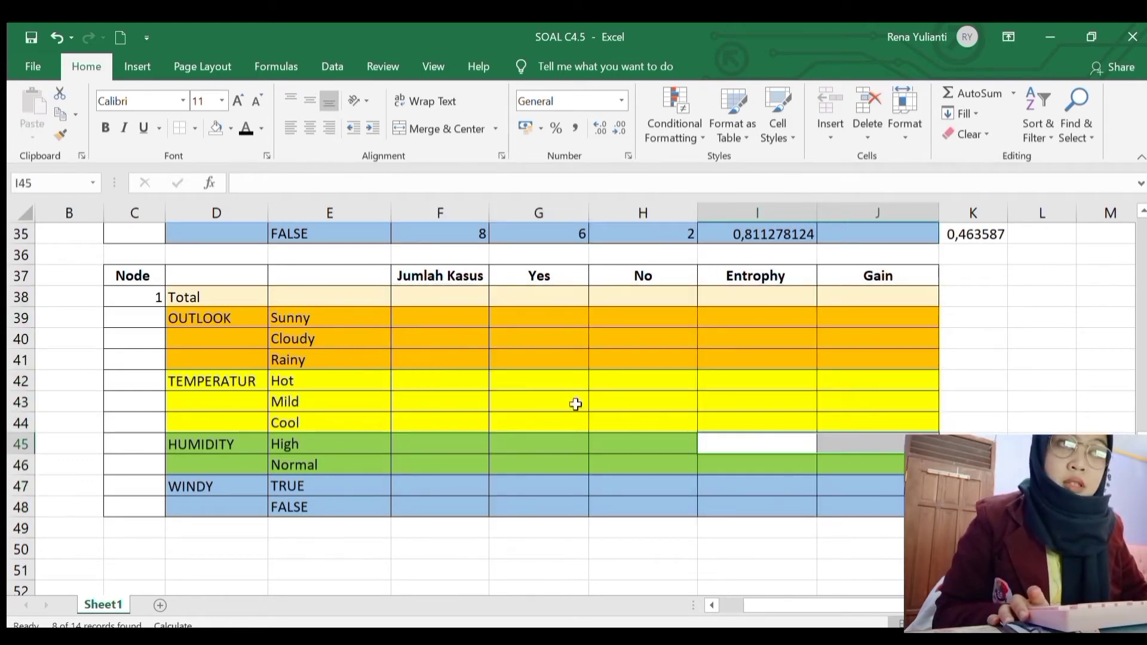
left_click(216, 128)
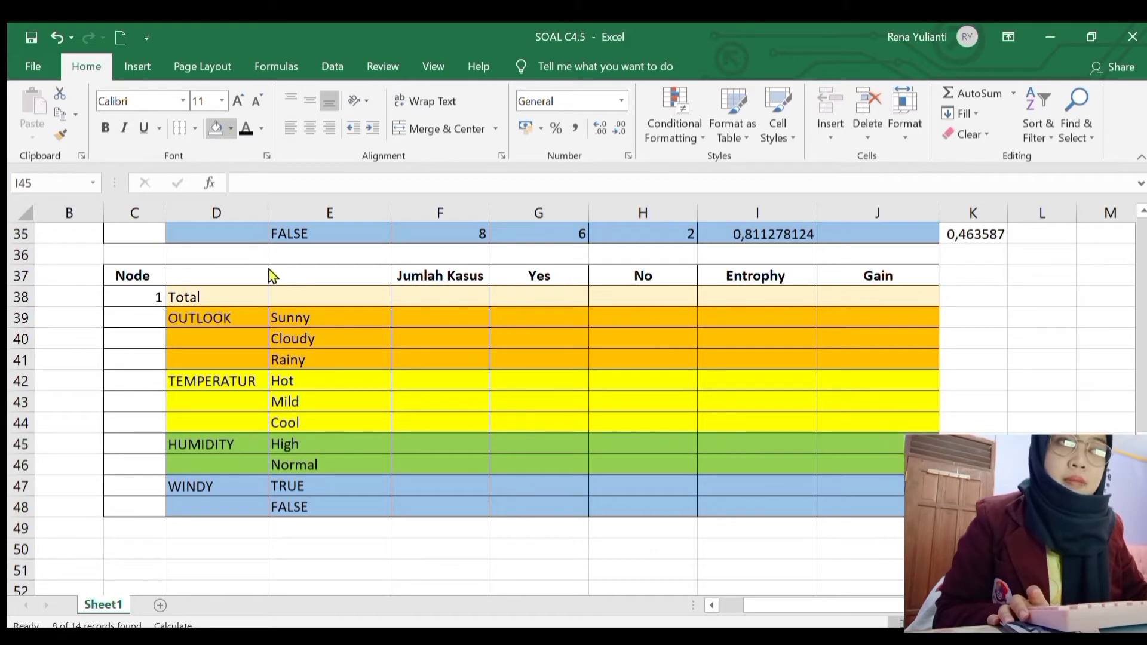
key("shift+Right")
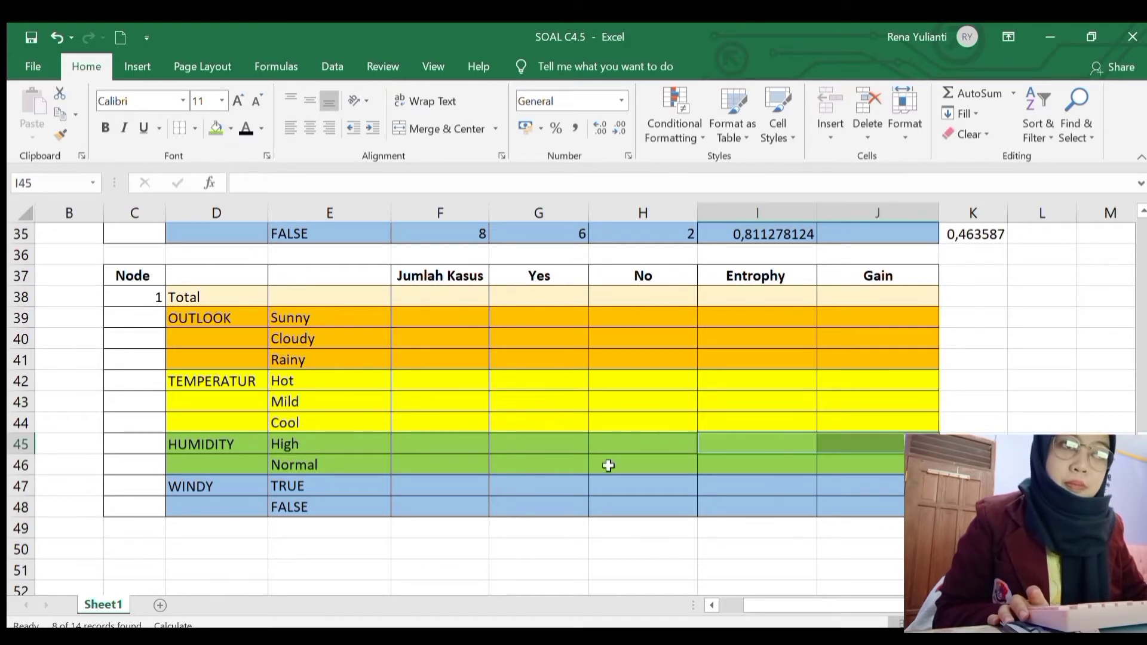
Step: Replace the Total label in D38 of the copied table with "HUMIDITY HIGH", matching the undecided "high" branch of the tree
left_click(215, 296)
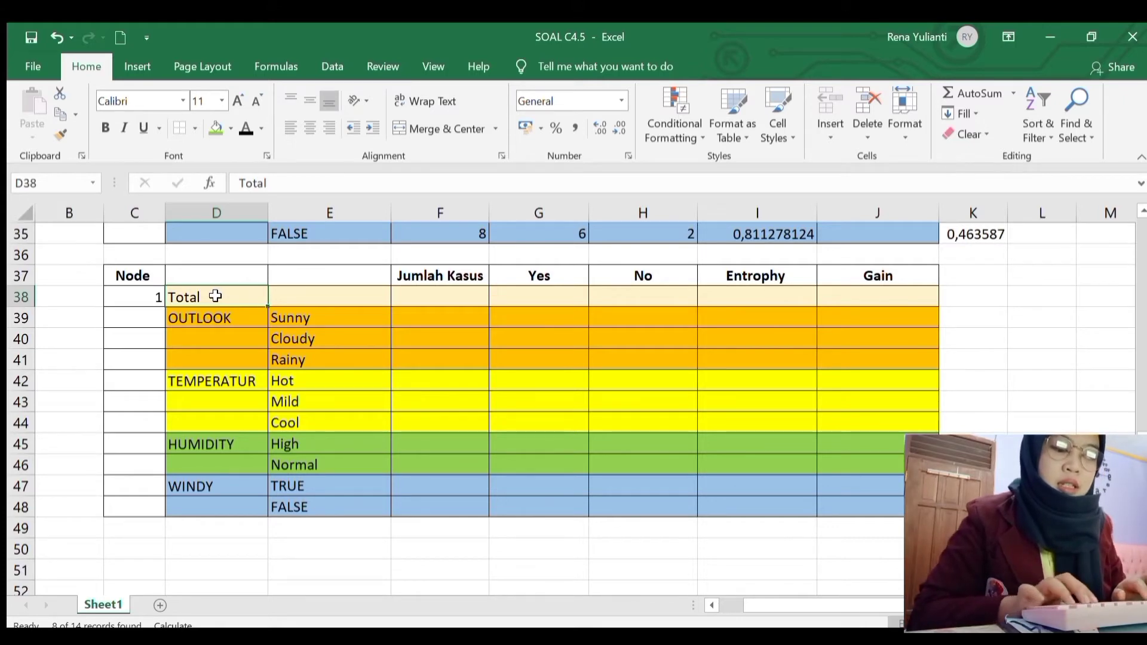
type("HUMIDIT")
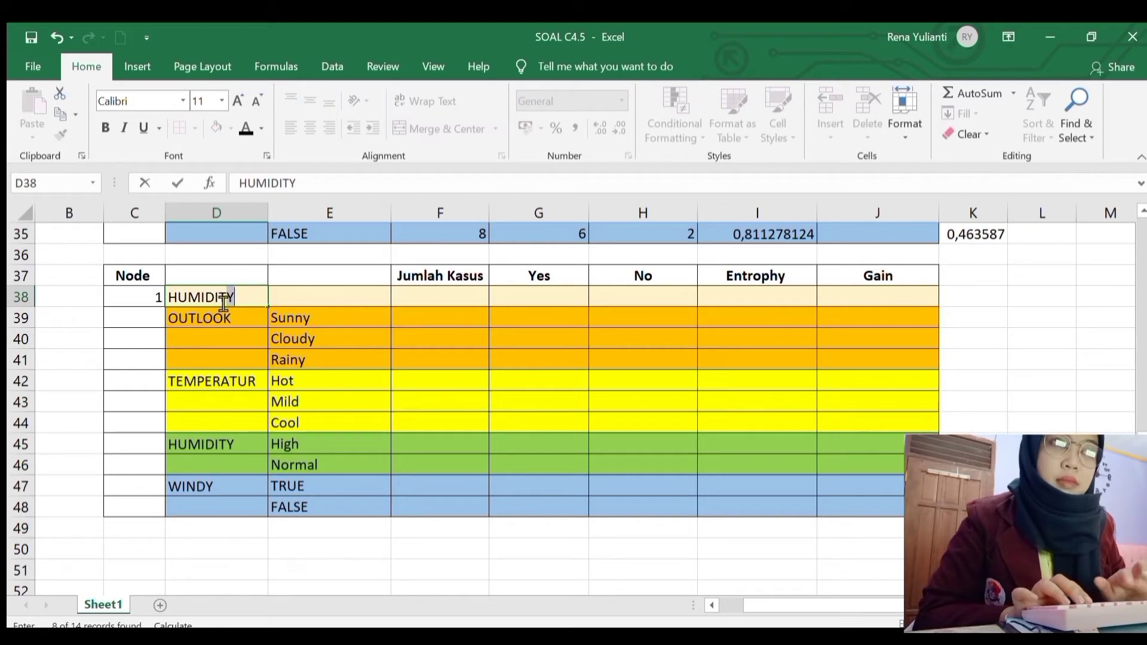
type("Y H")
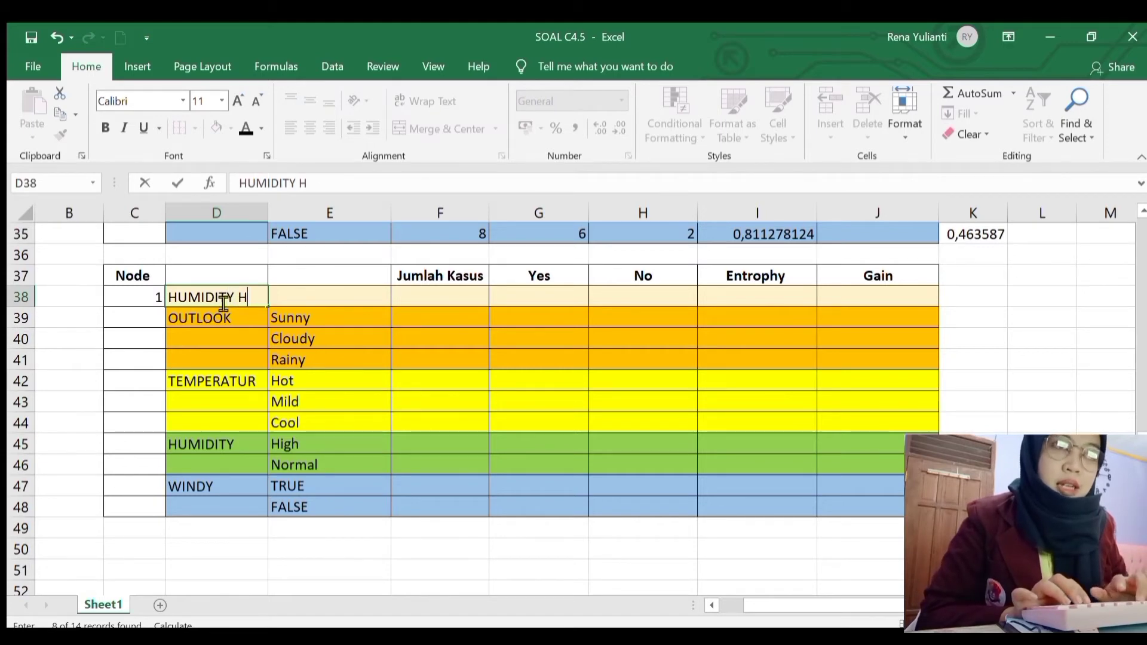
type("UIIGH")
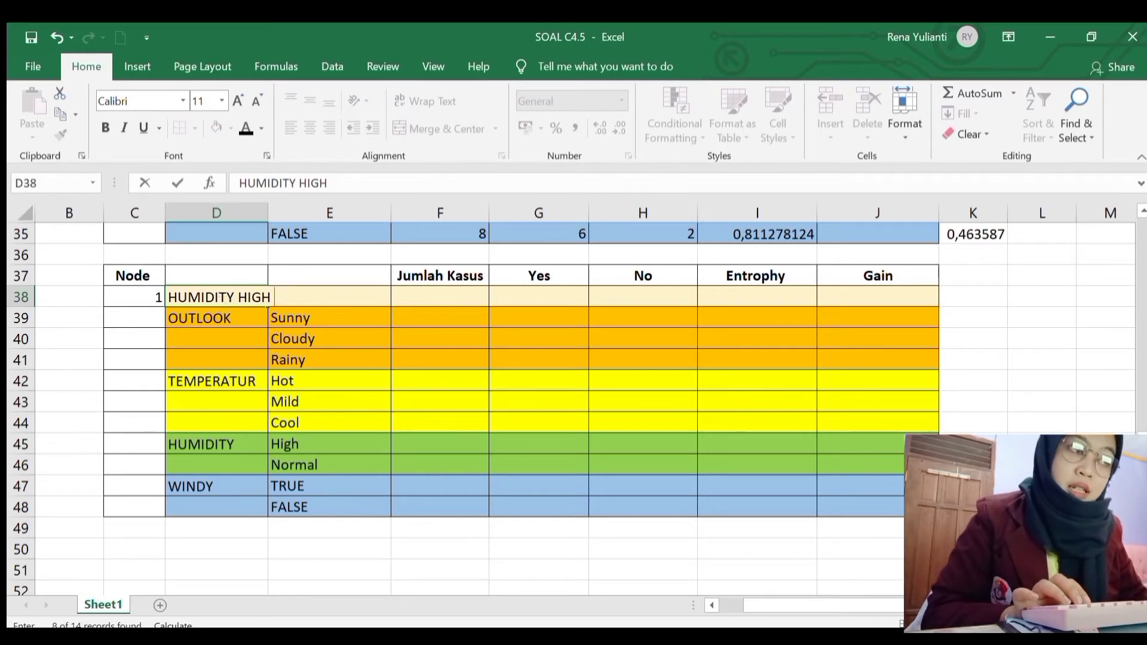
scroll(466, 400, "right", 4)
scroll(466, 400, "up", 3)
scroll(980, 428, "up", 1)
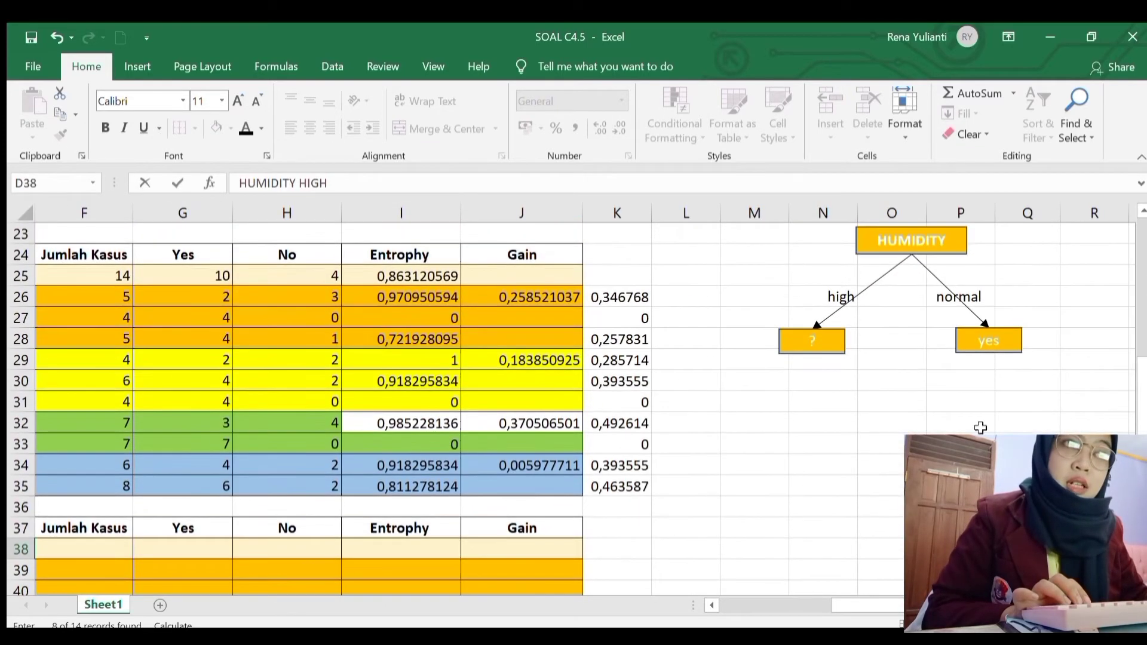
left_click_drag(862, 278, 814, 275)
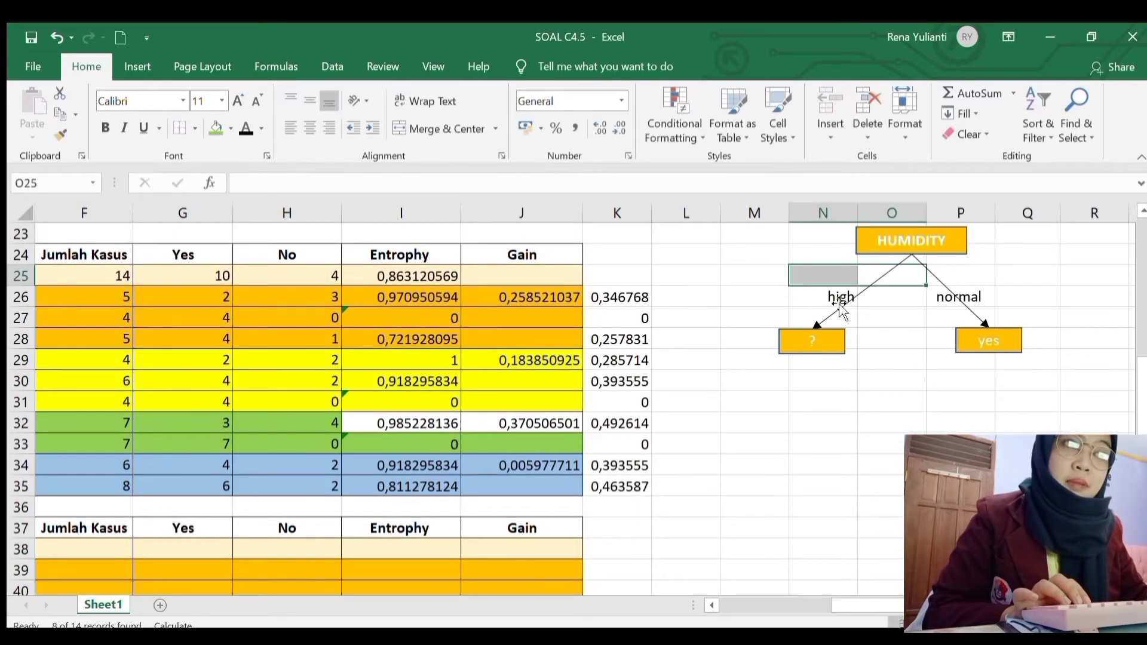
left_click(840, 297)
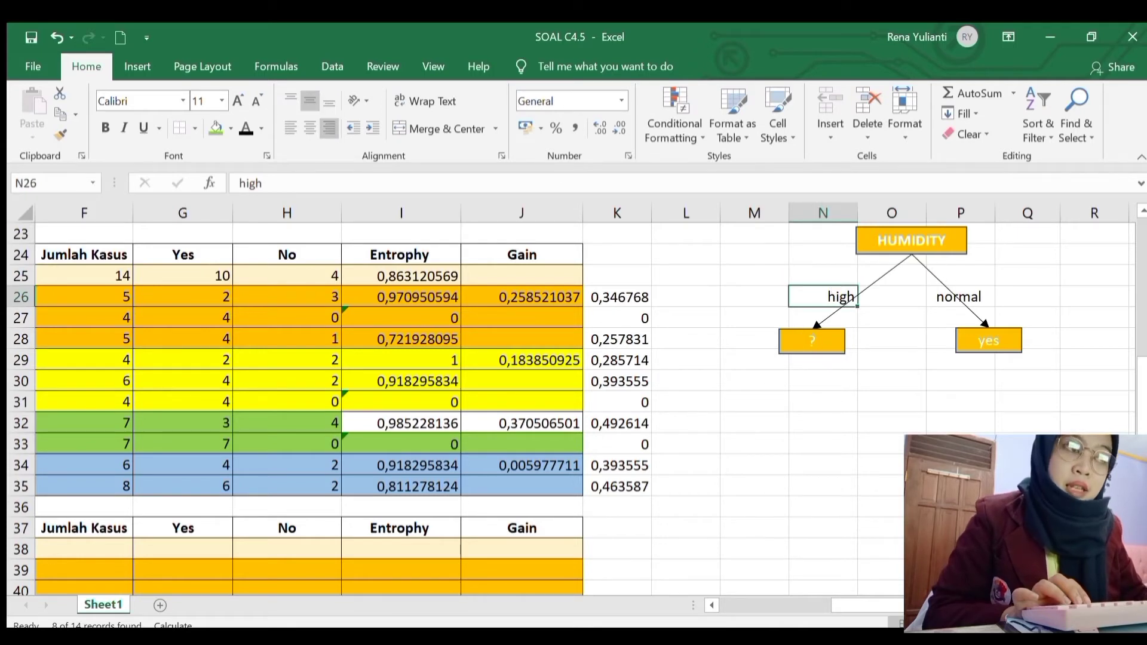
Step: Delete the two HUMIDITY rows, 45 and 46, from the copied table
scroll(860, 604, "left", 3)
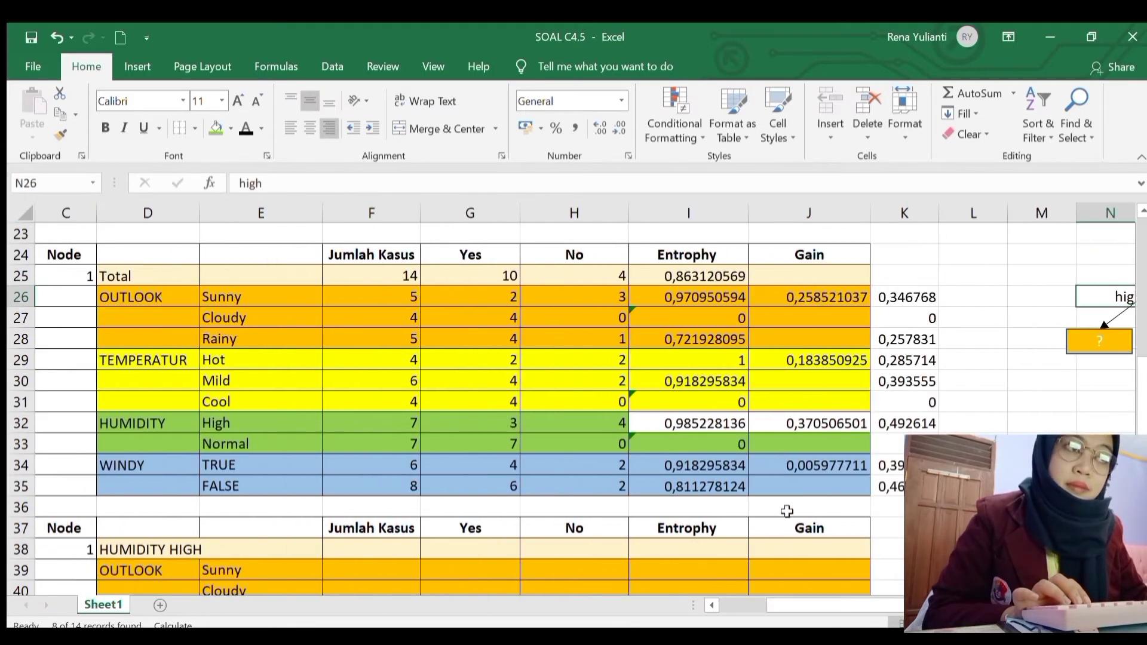
scroll(787, 511, "down", 2)
scroll(787, 511, "down", 2)
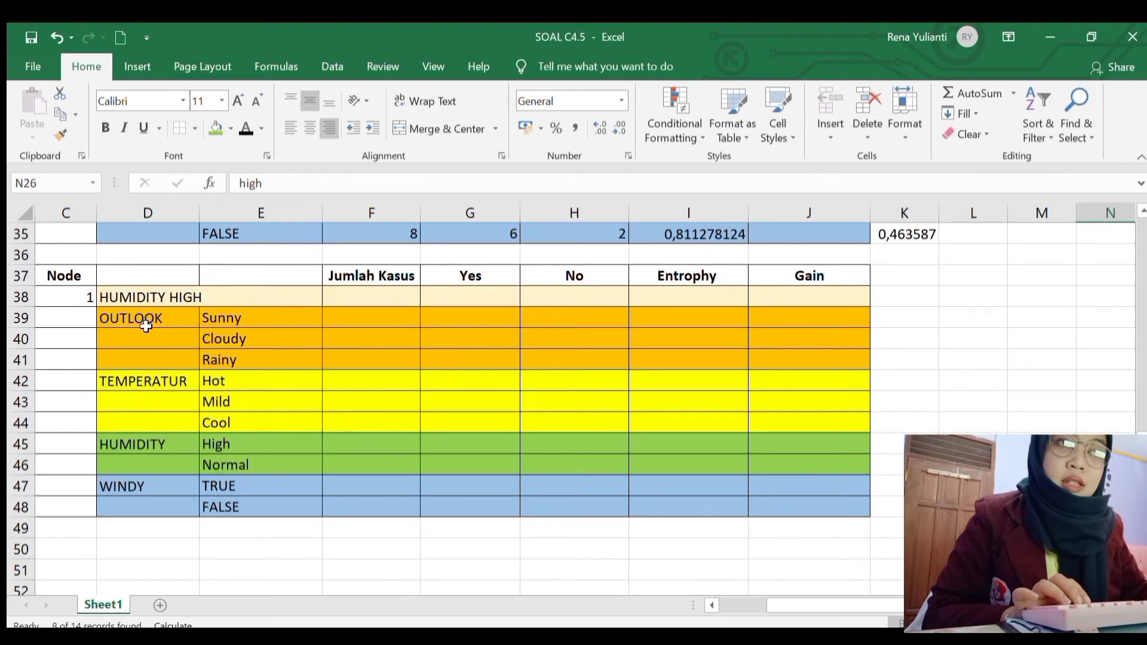
left_click_drag(21, 445, 24, 468)
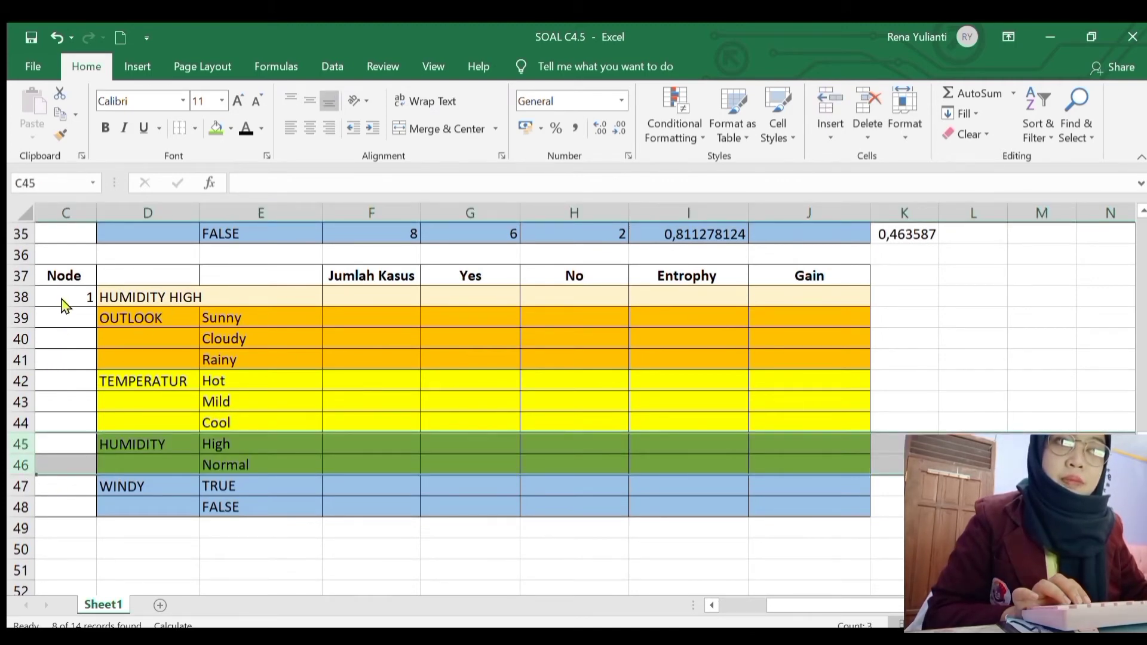
key("ctrl+minus")
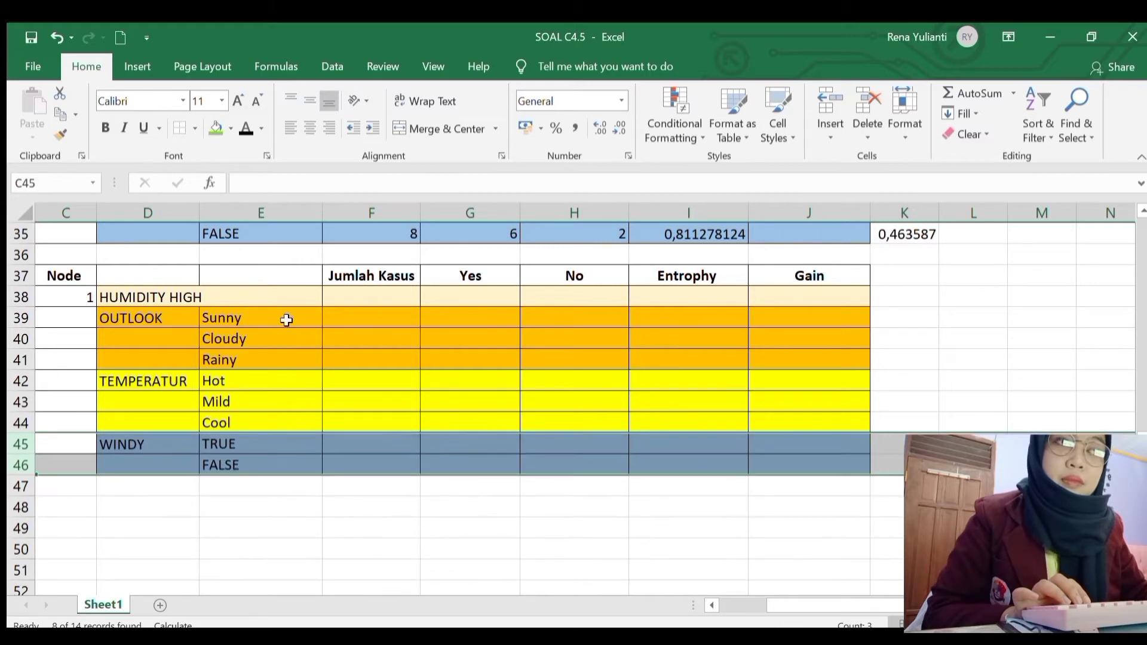
left_click(258, 297)
left_click(357, 300)
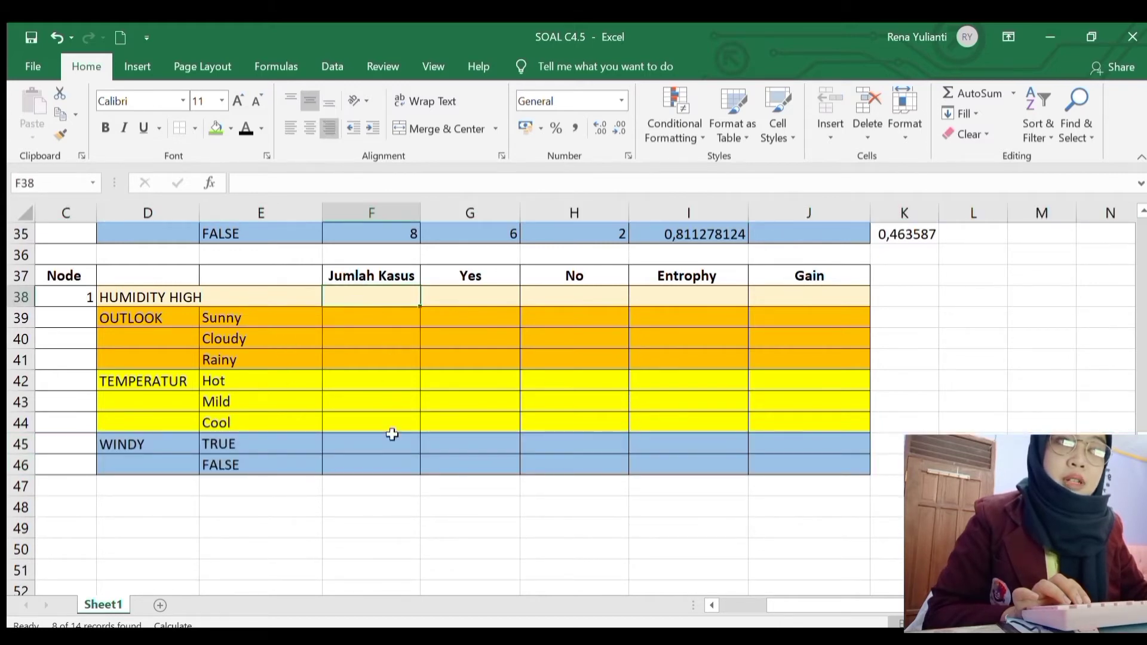
Step: Set the node number of the HUMIDITY HIGH row in C38 to 1.1
scroll(627, 457, "up", 1)
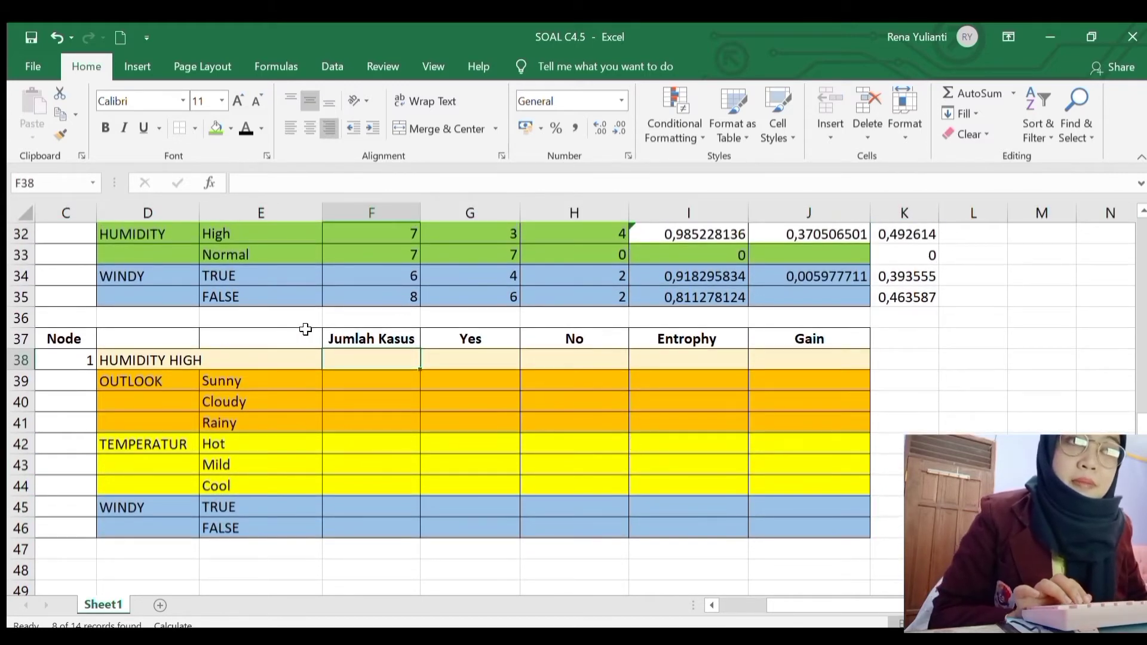
scroll(249, 374, "up", 2)
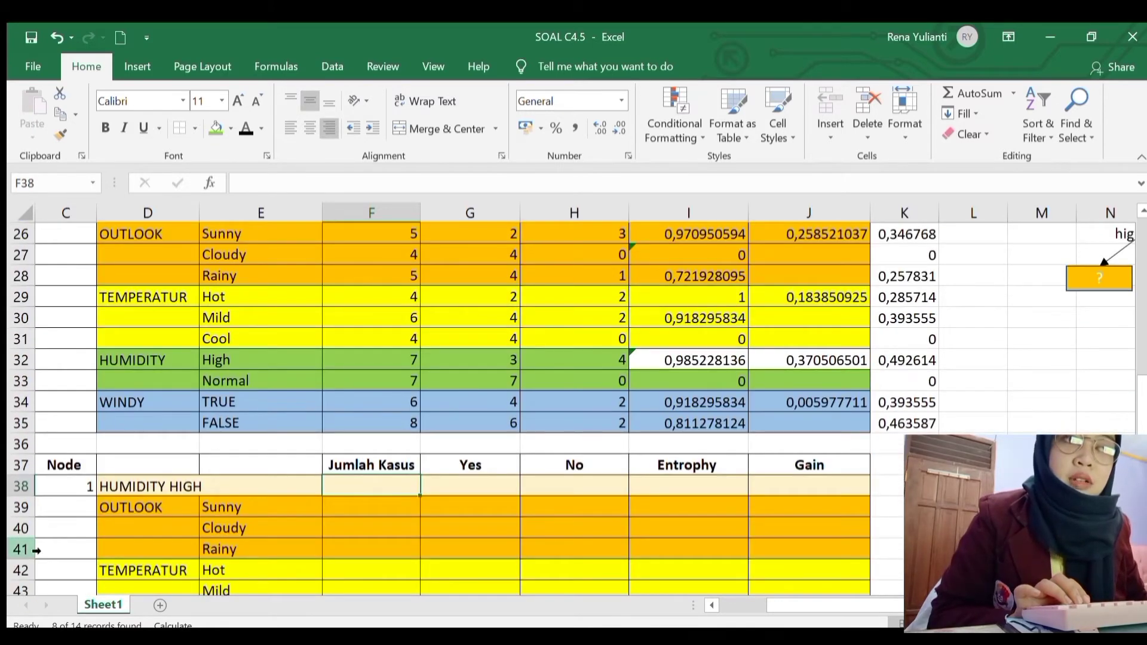
left_click(90, 487)
double_click(99, 490)
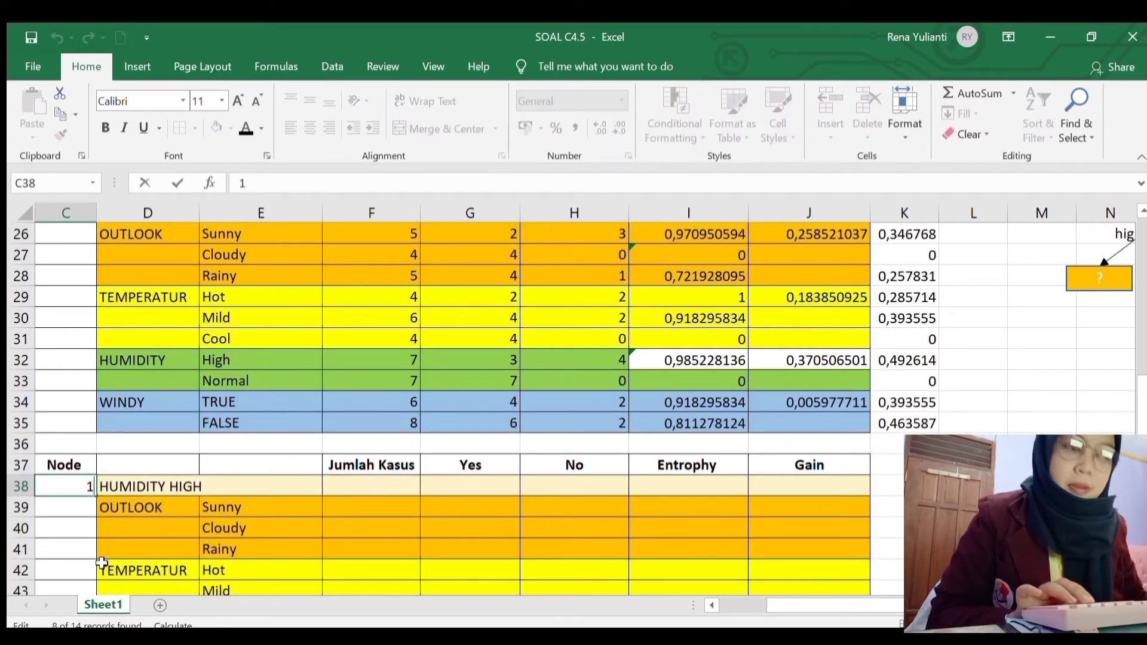
type(".1")
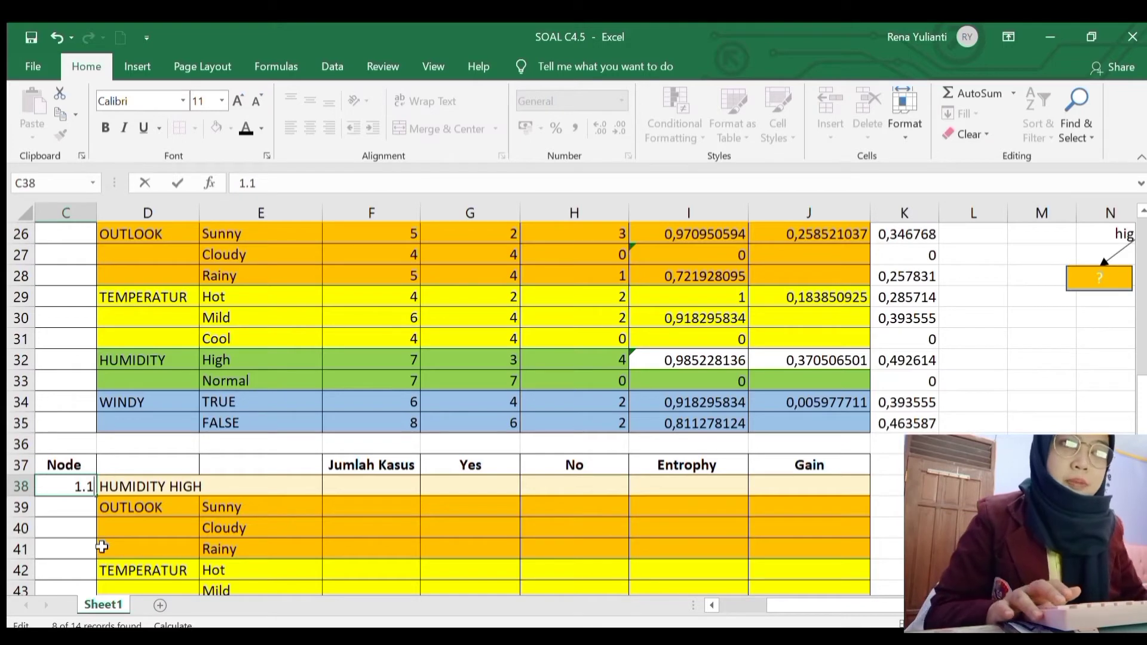
left_click(299, 491)
left_click(357, 482)
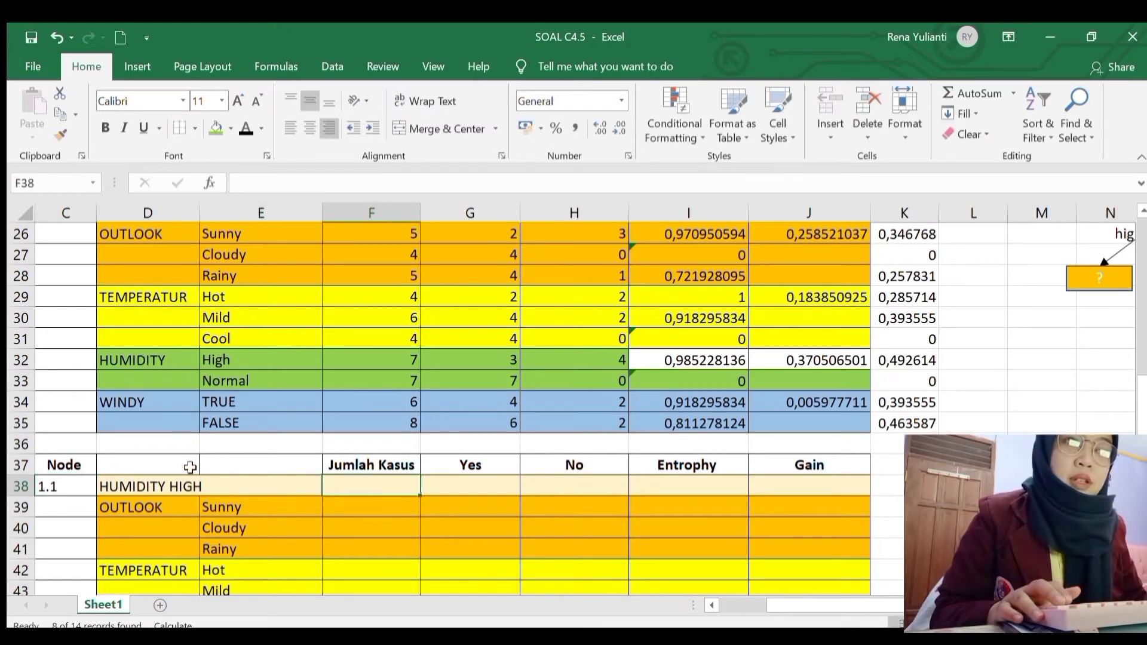
Step: Wrap the HUMIDITY HIGH label in D38 onto two lines and align it vertically to the middle
left_click(192, 507)
left_click(186, 483)
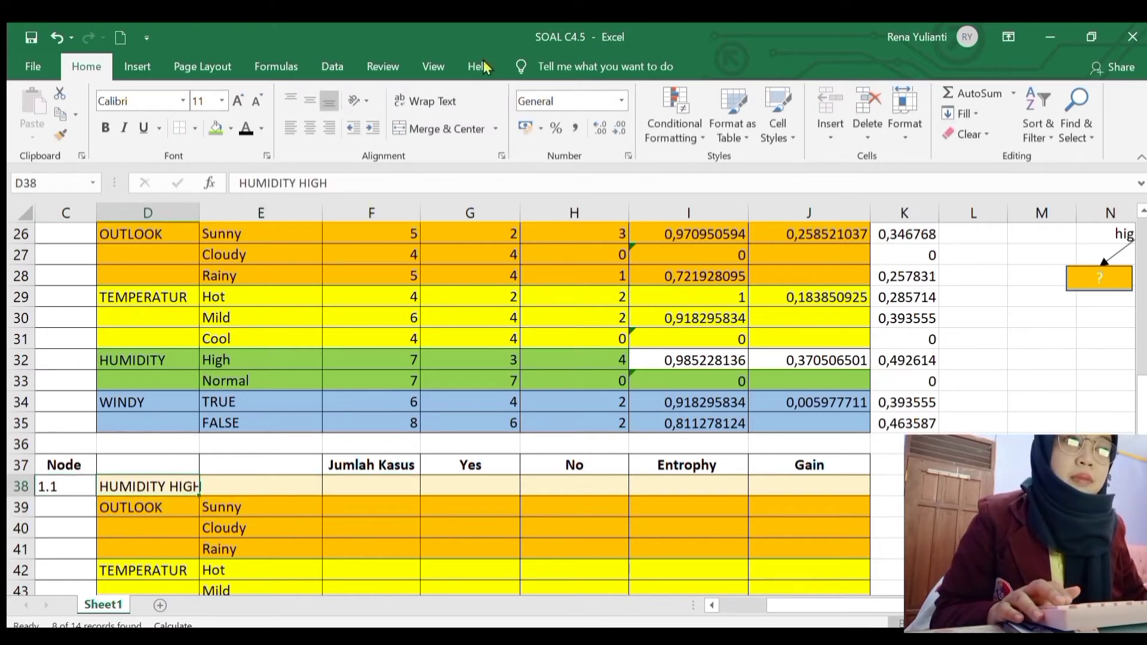
left_click(424, 99)
left_click(310, 100)
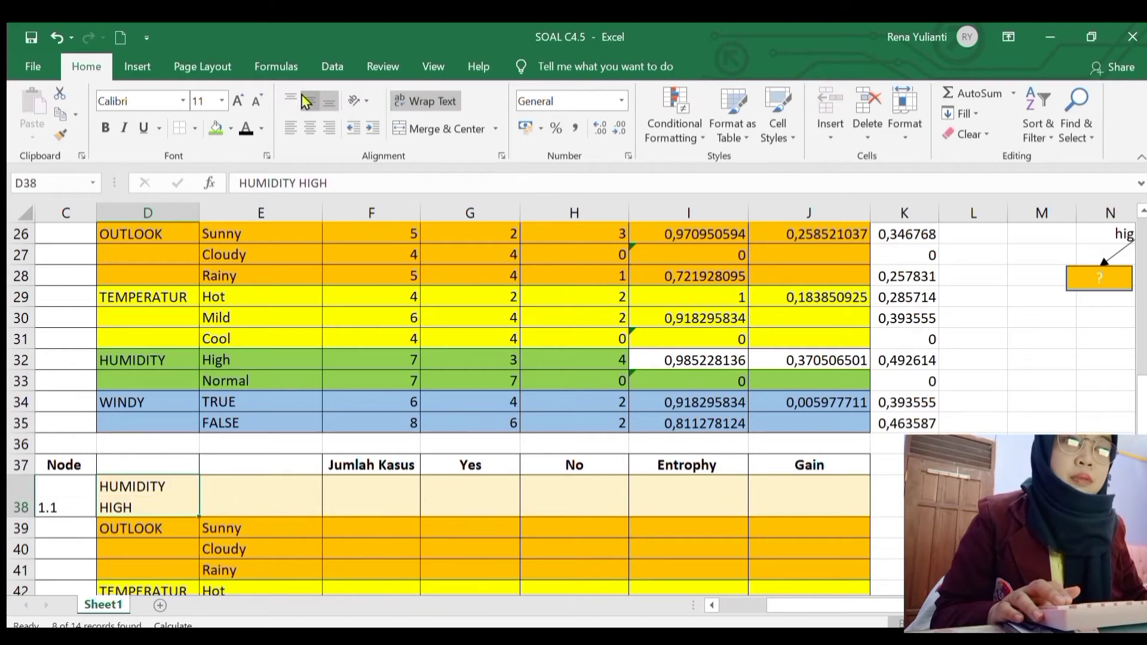
Step: Clear the WINDY filter on the case table and filter it to HUMIDITY High with OUTLOOK Sunny
scroll(375, 452, "down", 2)
left_click(383, 345)
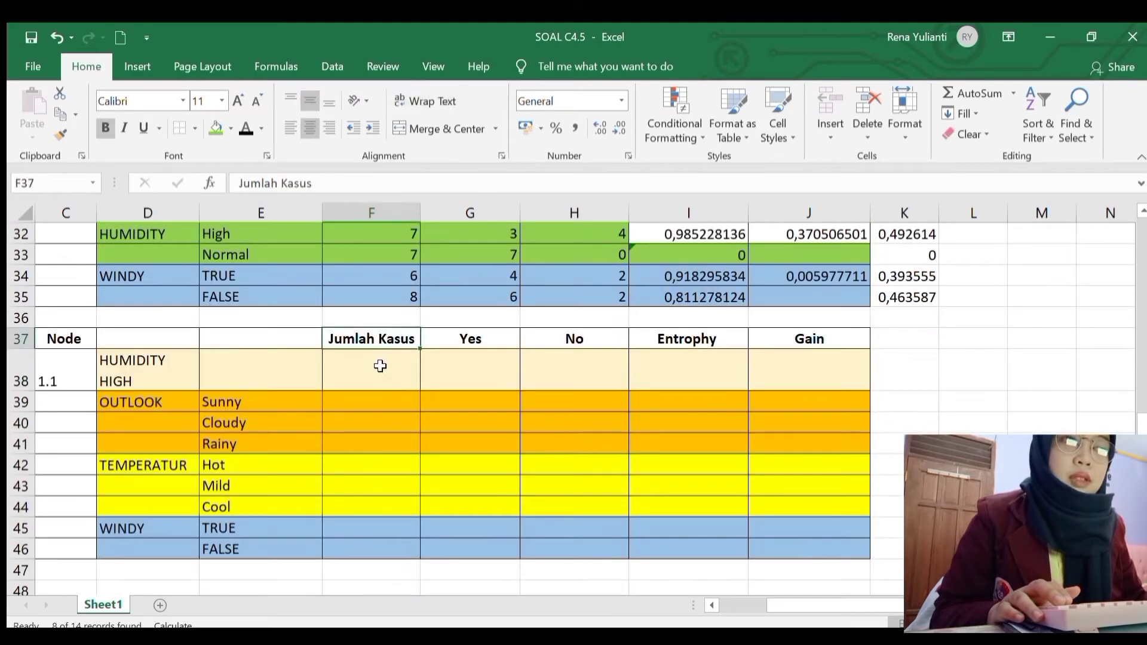
left_click(373, 365)
left_click(157, 363)
scroll(484, 448, "up", 10)
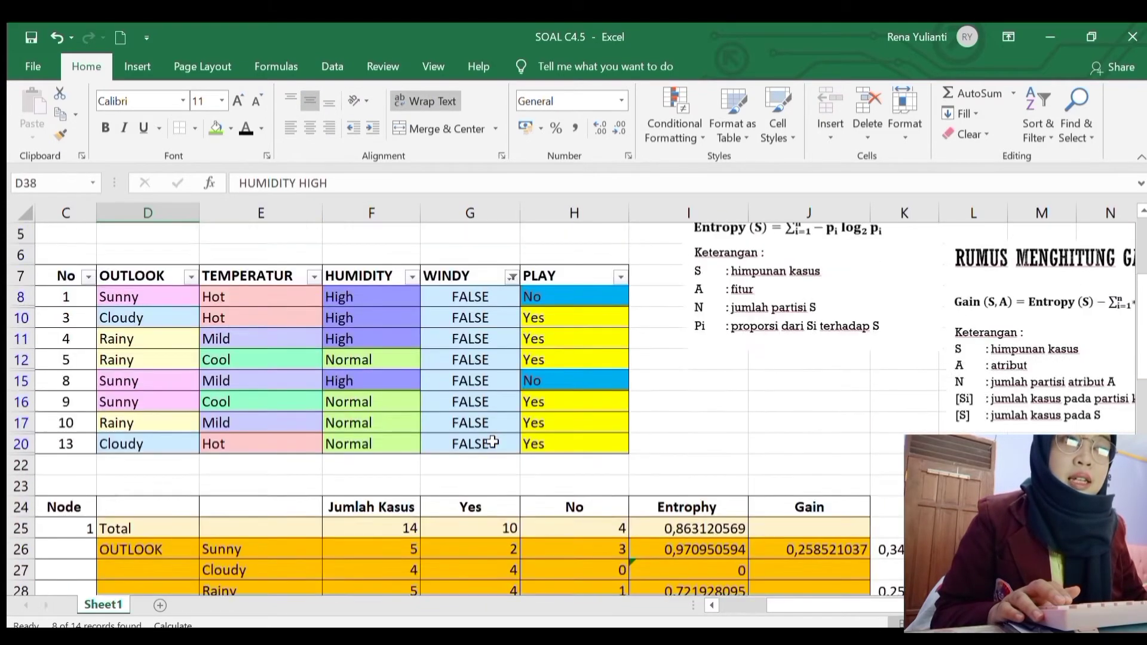
left_click(512, 340)
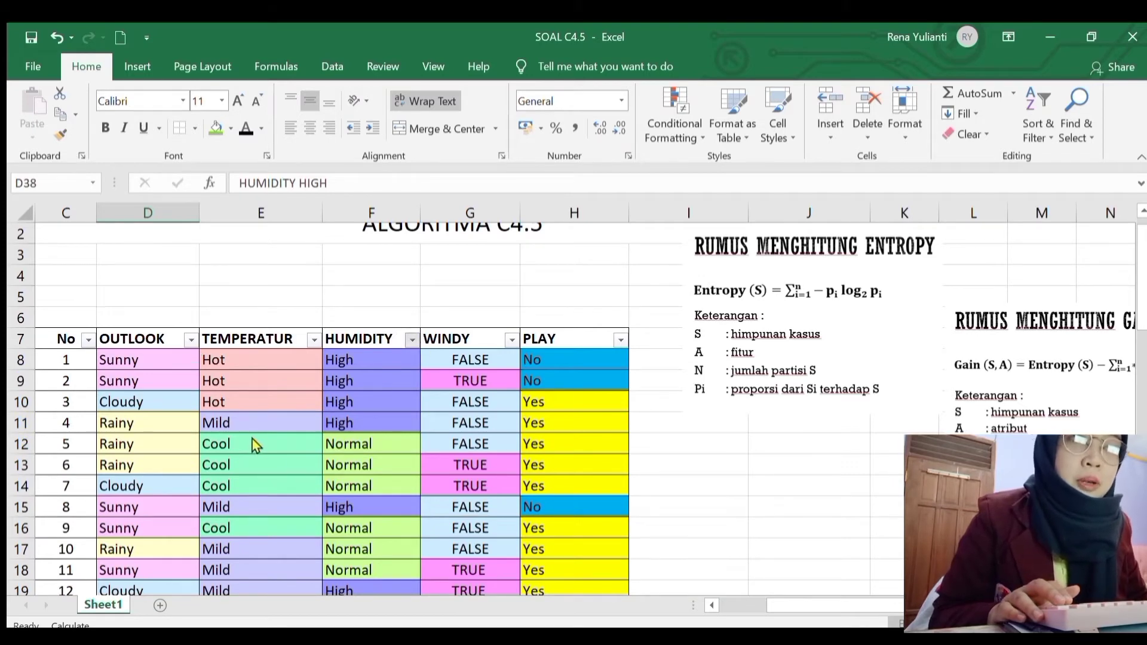
left_click(299, 602)
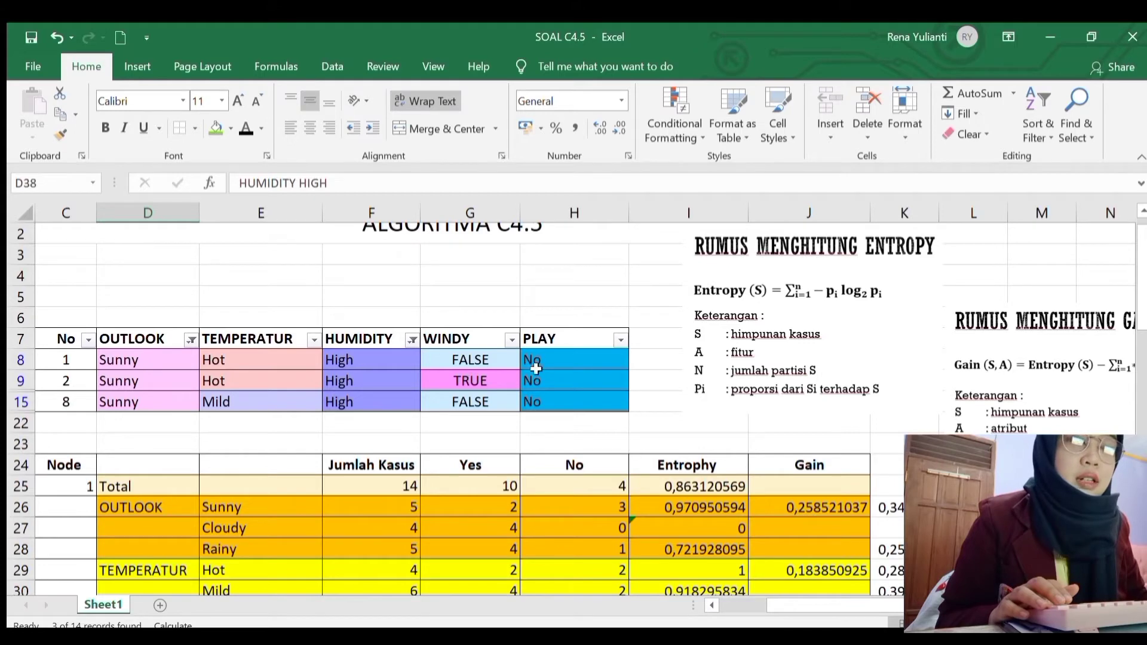
Step: Enter 3 as the Jumlah Kasus of OUTLOOK Sunny in F39 of the node 1.1 table
scroll(514, 485, "down", 6)
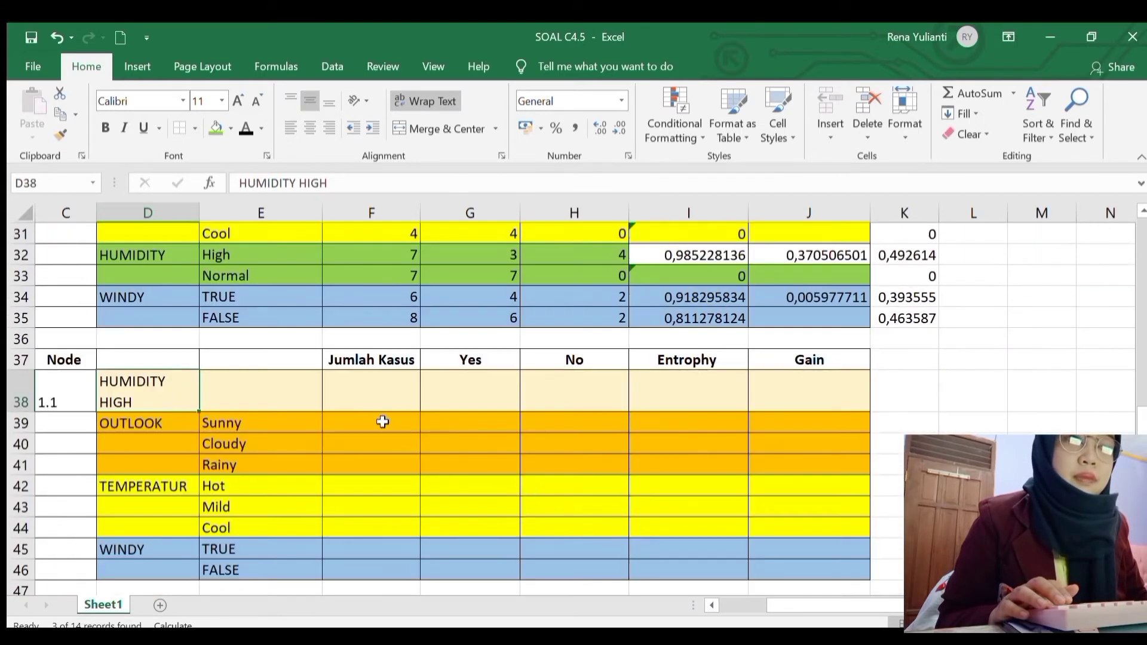
left_click(382, 422)
type("3")
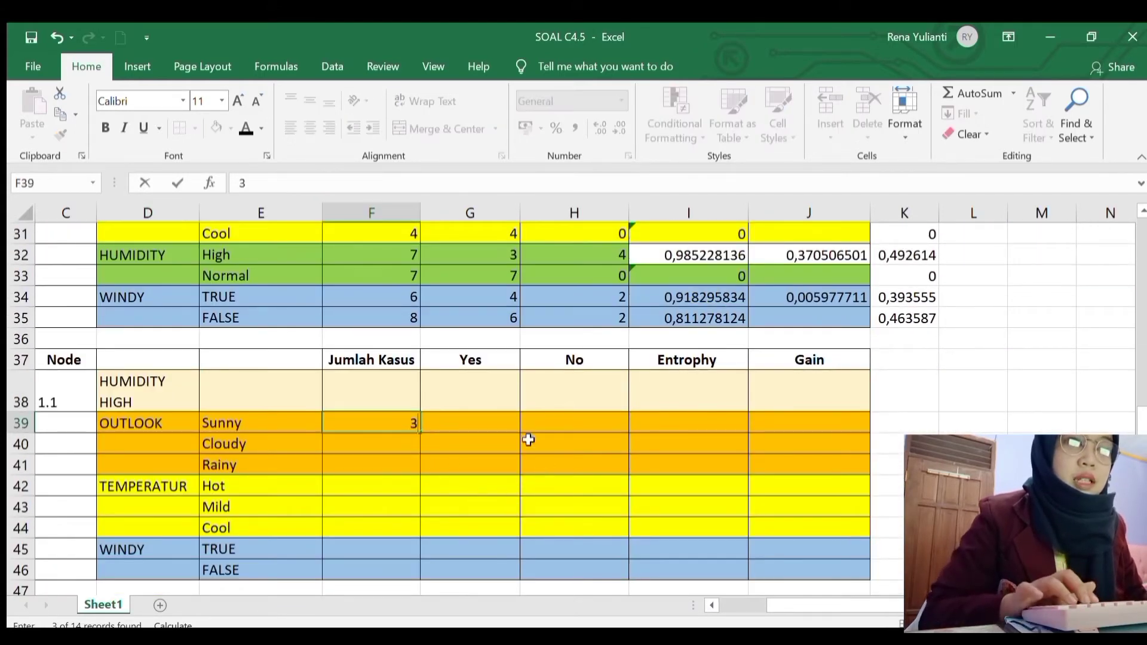
Step: Enter Yes 3 and No 0 for the OUTLOOK Sunny row in G39:H39
left_click(466, 422)
type("3")
left_click(595, 427)
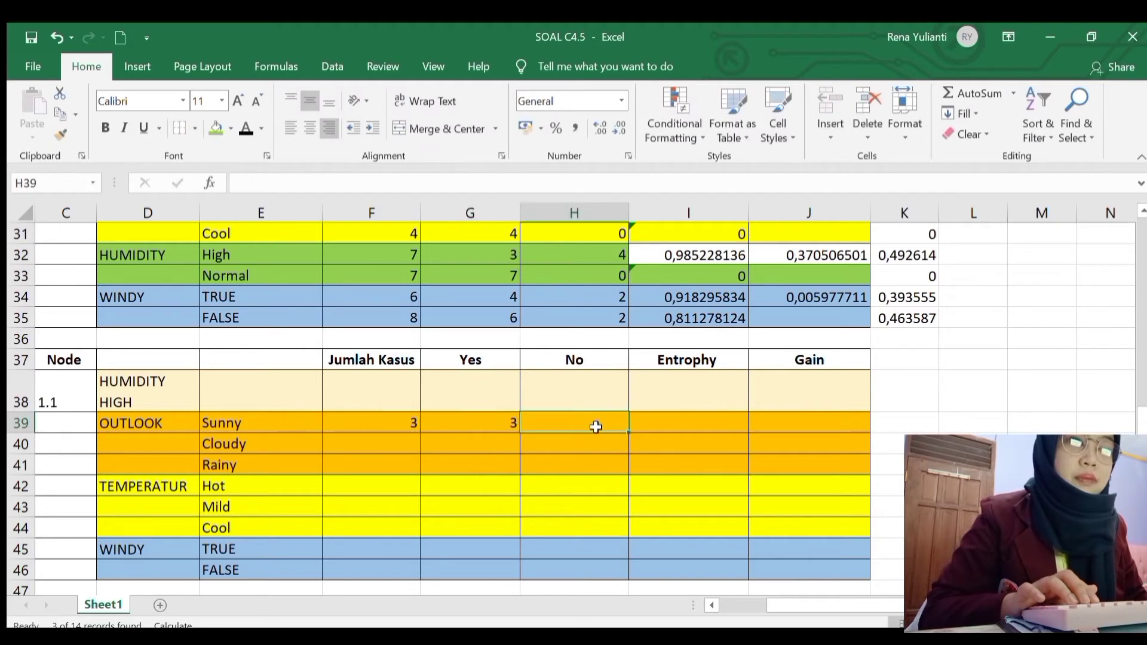
type("0")
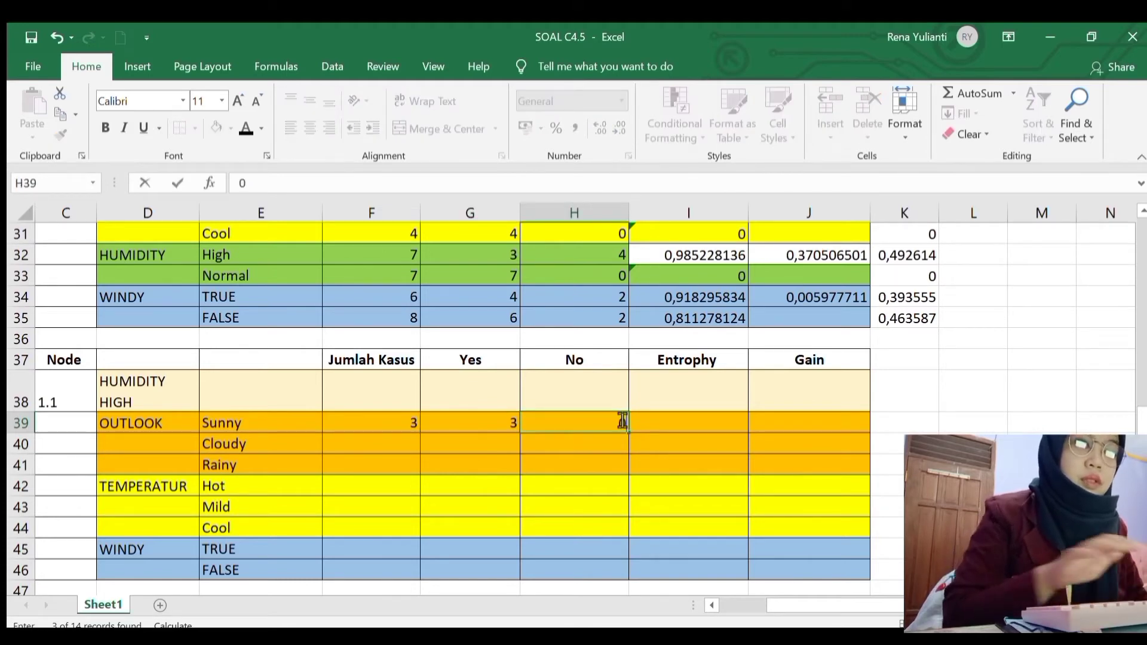
Step: Correct the OUTLOOK Sunny counts in G39:H39 to Yes 0 and No 3
left_click(509, 427)
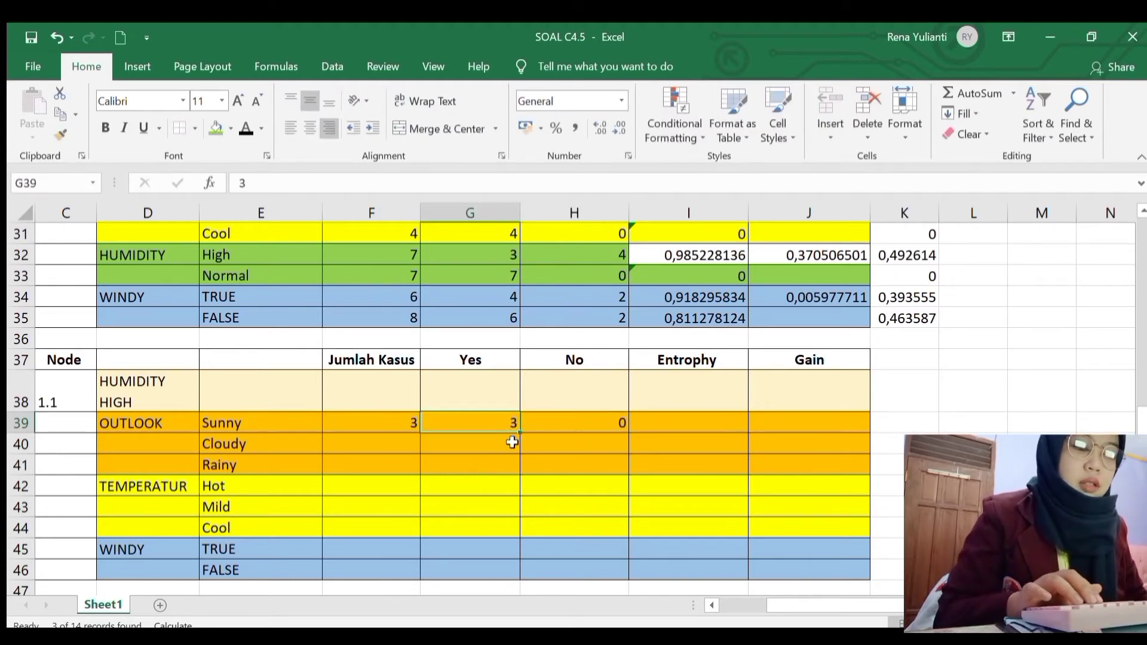
key("BackSpace")
type("0")
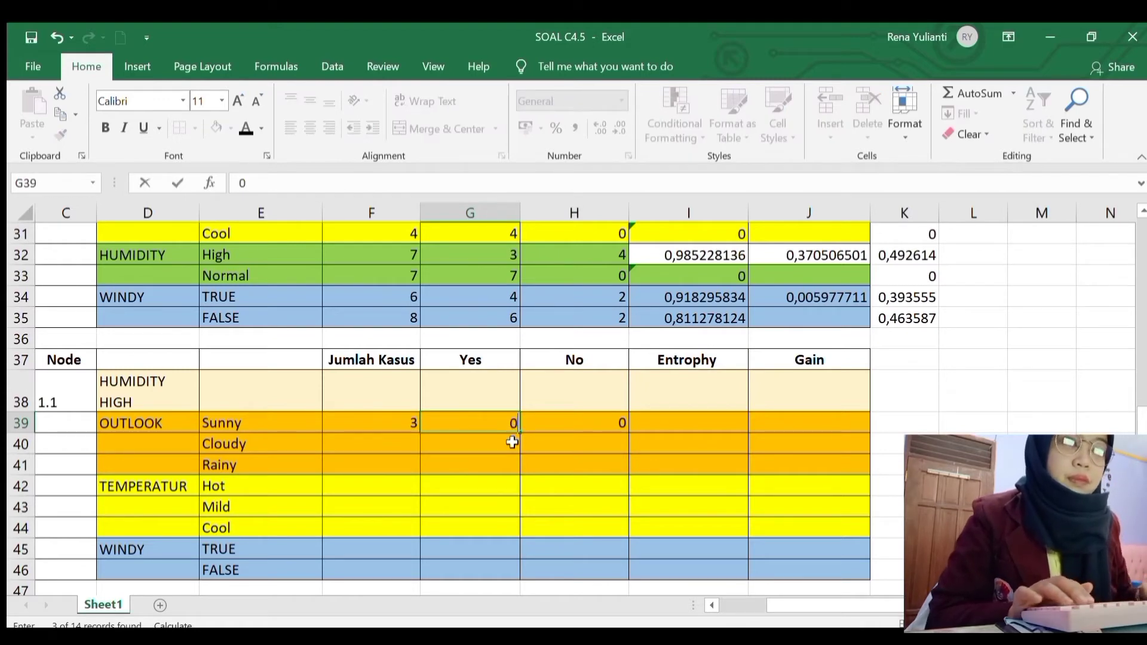
key("Tab")
type("3")
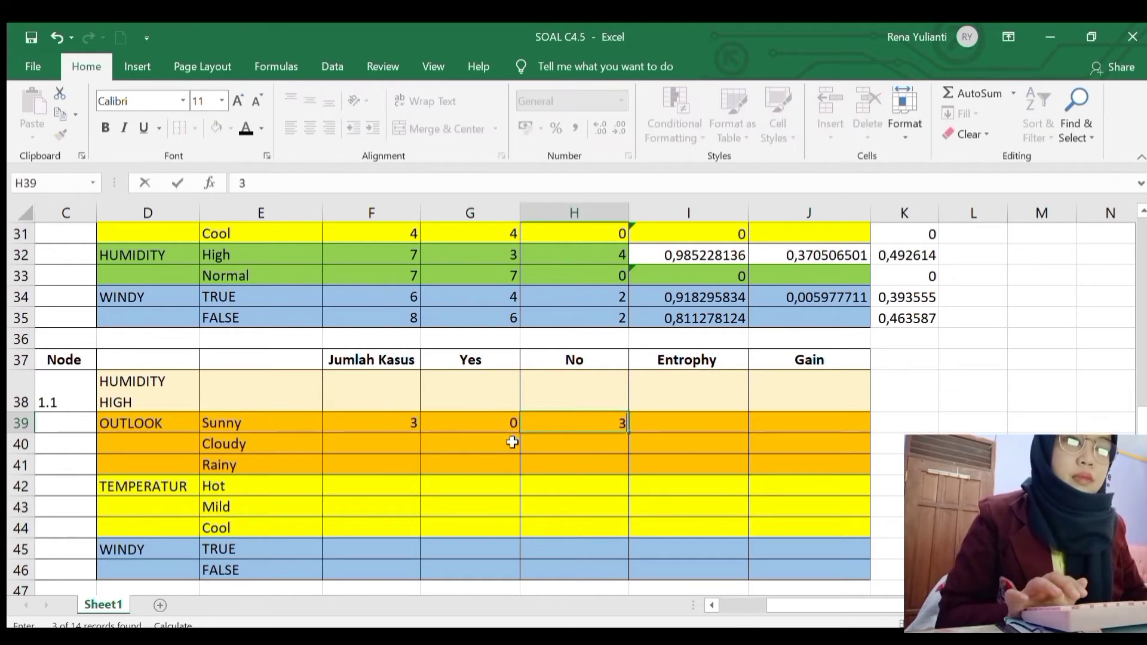
Step: Clear the OUTLOOK filter to count all HUMIDITY High cases and enter 7 as the HUMIDITY HIGH Jumlah Kasus in F38
left_click(156, 376)
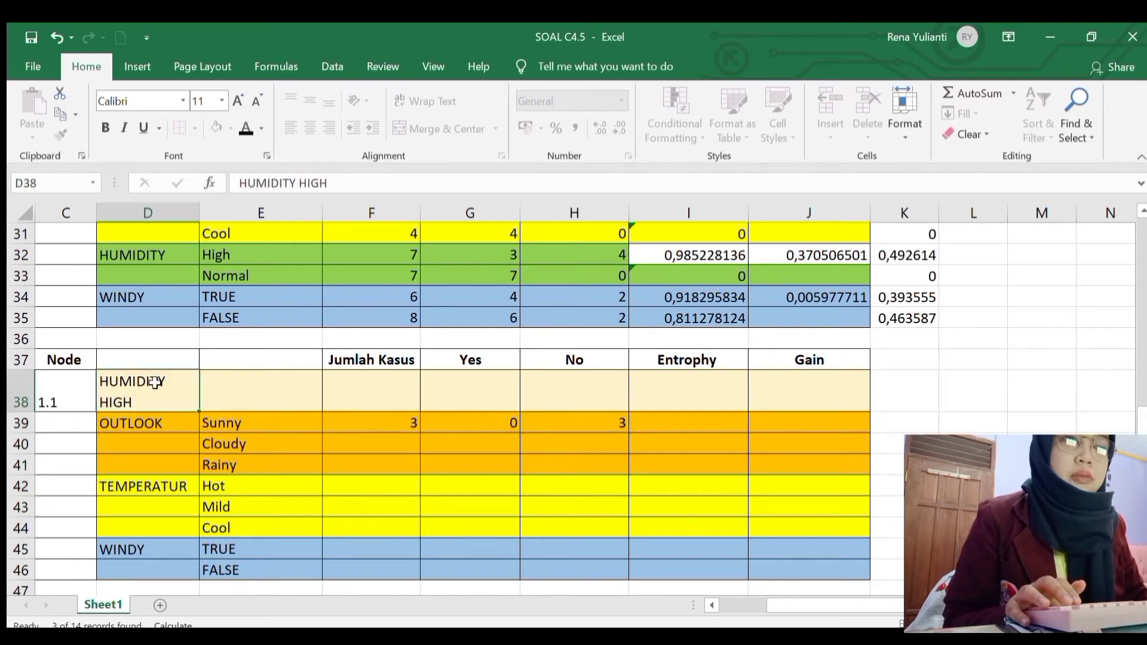
key("Right")
scroll(542, 400, "up", 5)
scroll(543, 400, "up", 2)
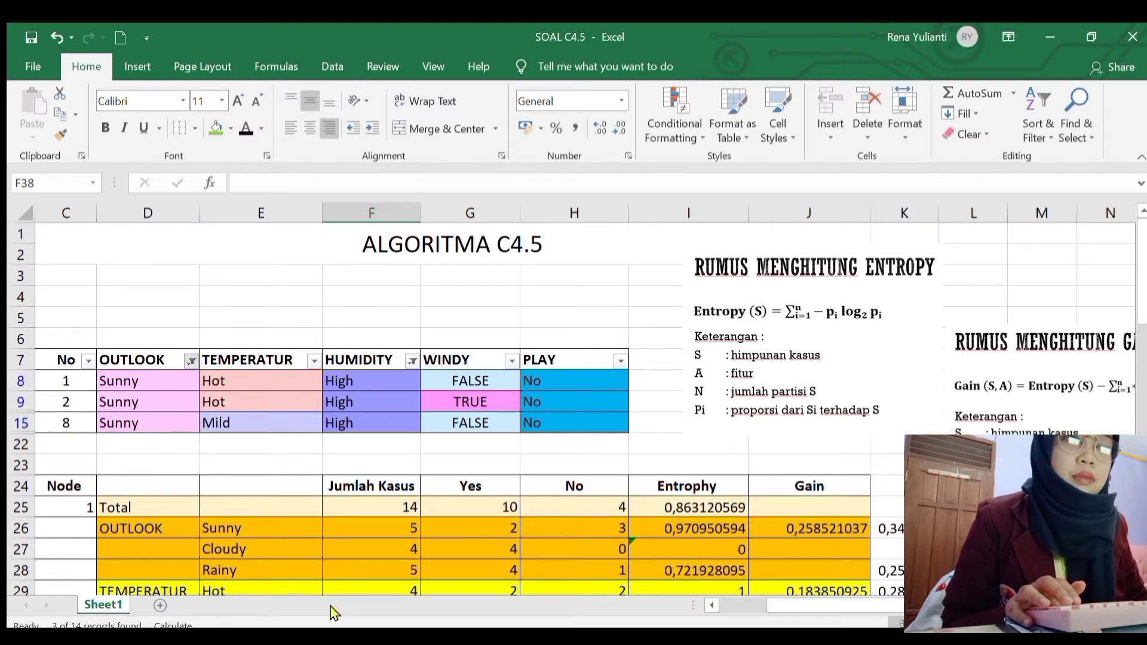
left_click_drag(378, 387, 382, 506)
scroll(412, 472, "down", 8)
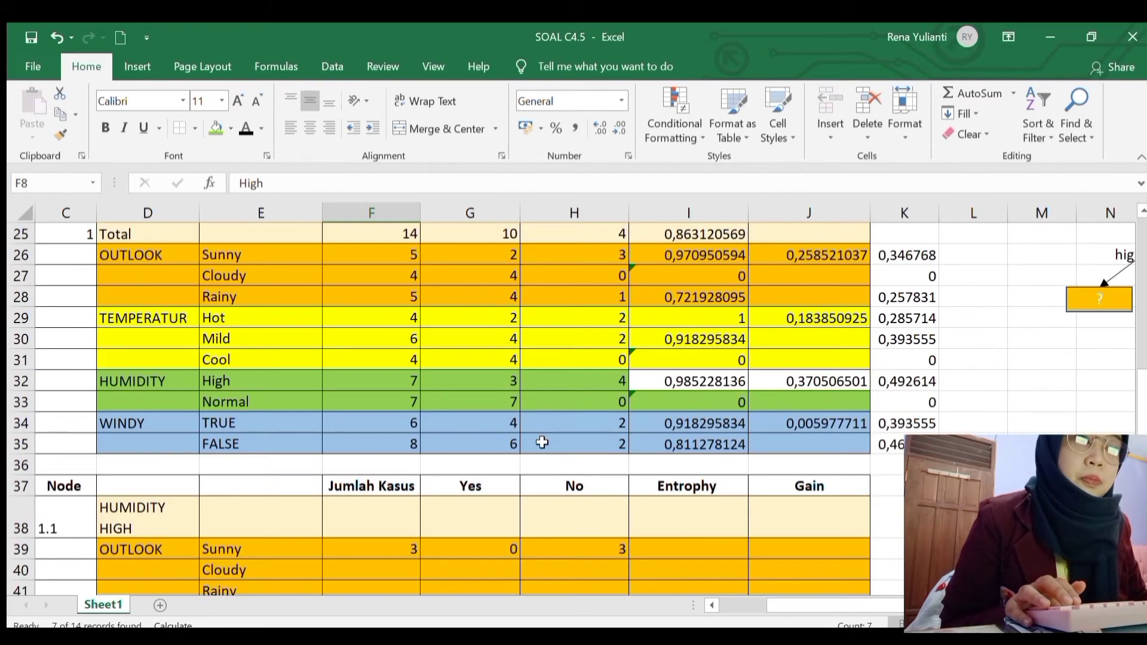
left_click(390, 506)
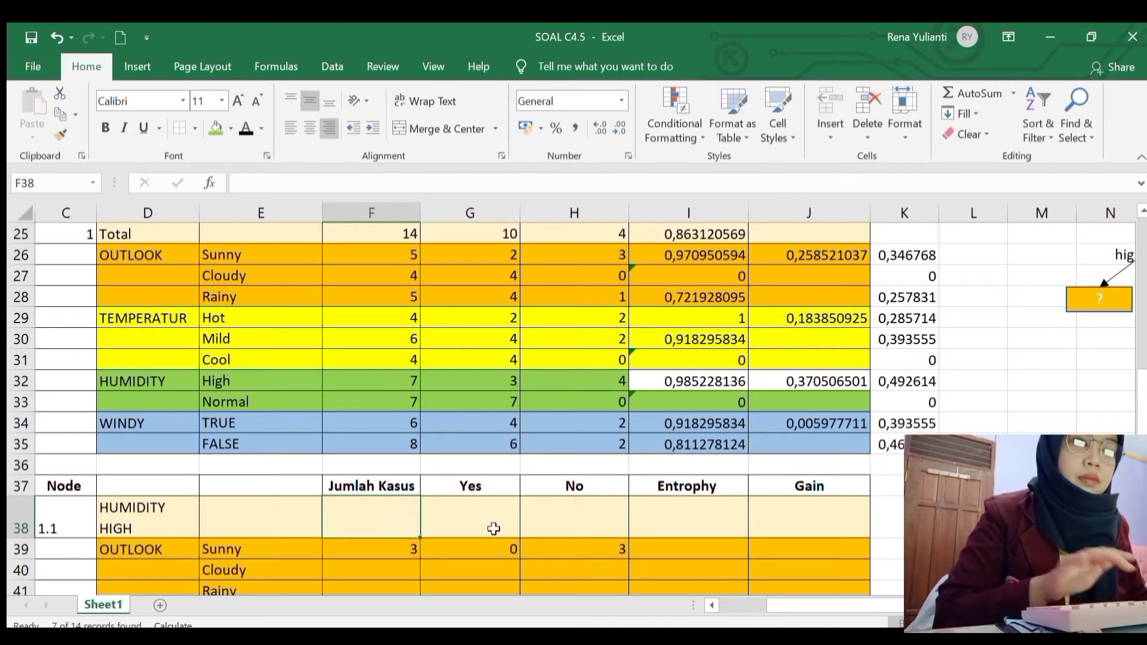
type("7")
Step: Count the PLAY results of the HUMIDITY High cases and enter Yes 3 and No 4 in G38:H38
scroll(509, 507, "up", 2)
scroll(508, 507, "up", 4)
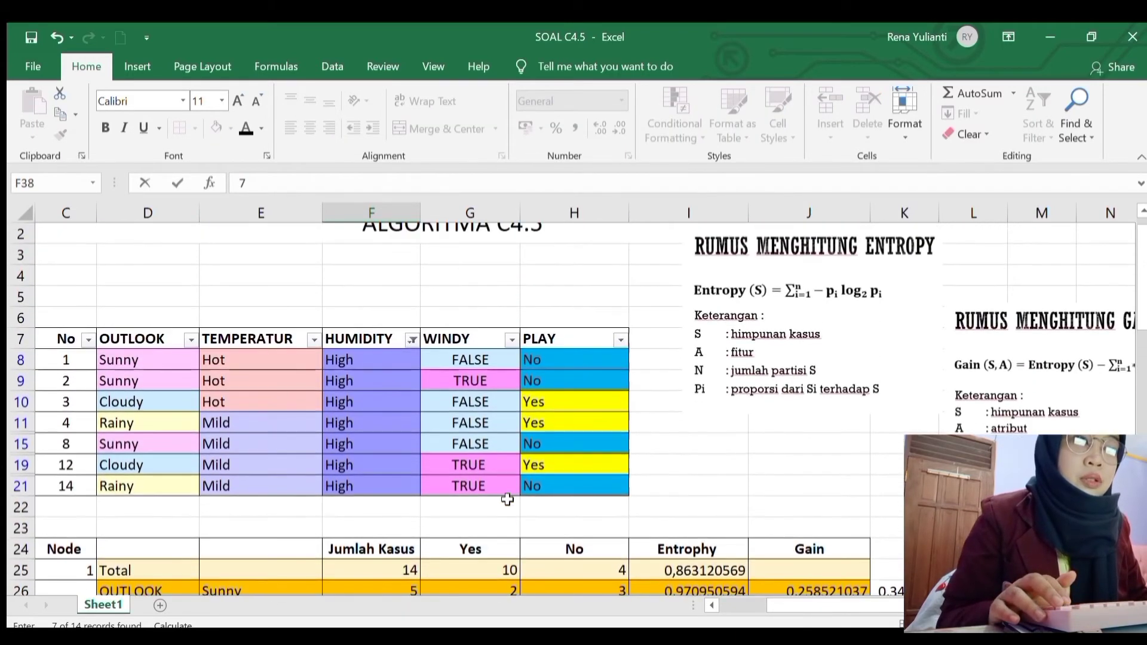
left_click(569, 363)
left_click(566, 382)
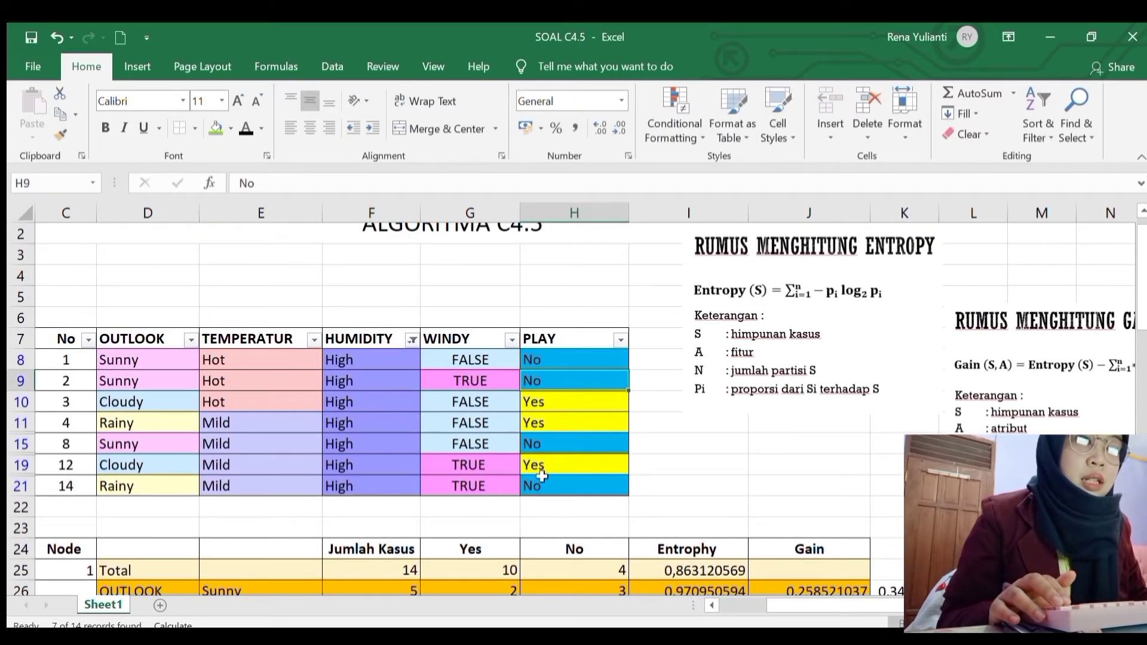
scroll(537, 484, "down", 5)
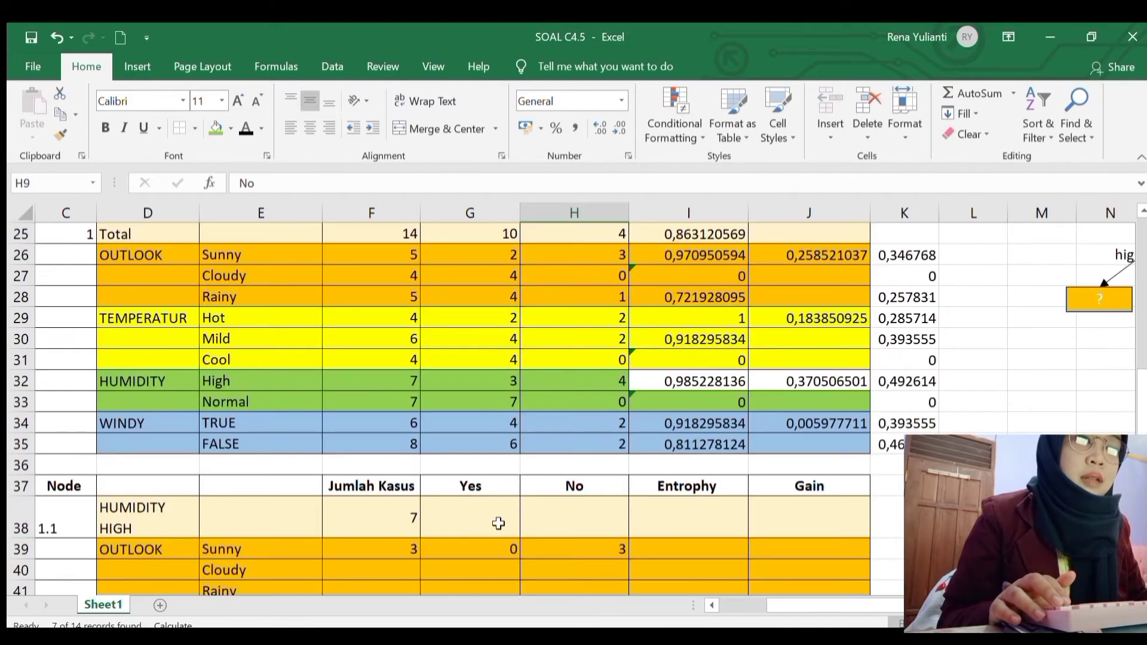
left_click(498, 524)
type("3")
left_click(574, 529)
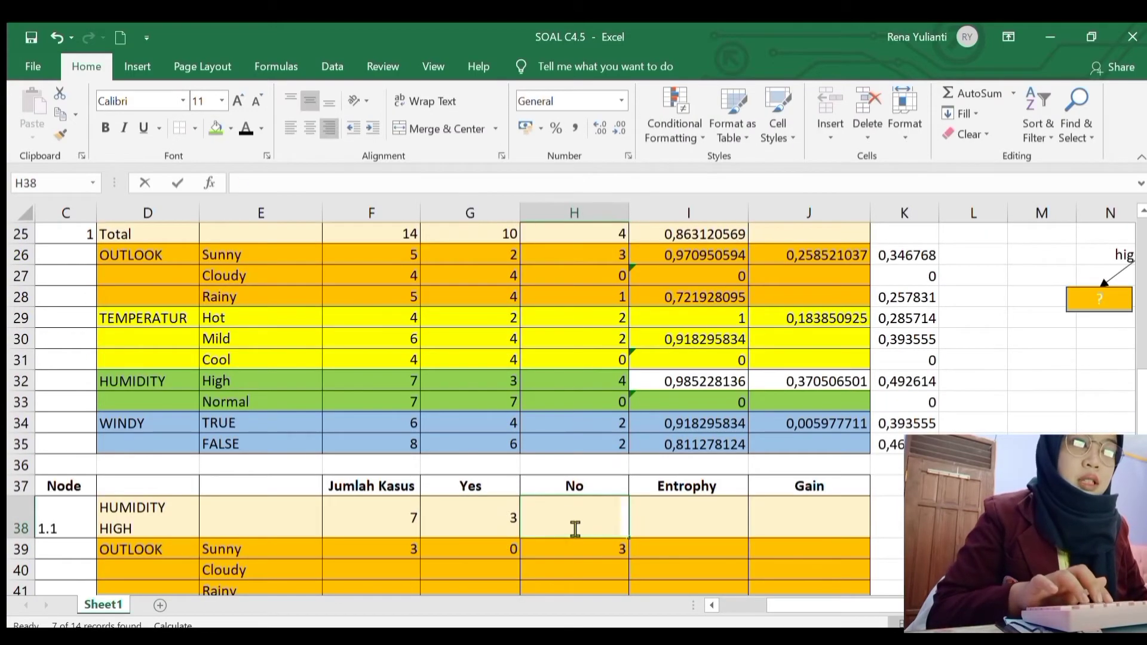
type("4")
scroll(573, 514, "up", 8)
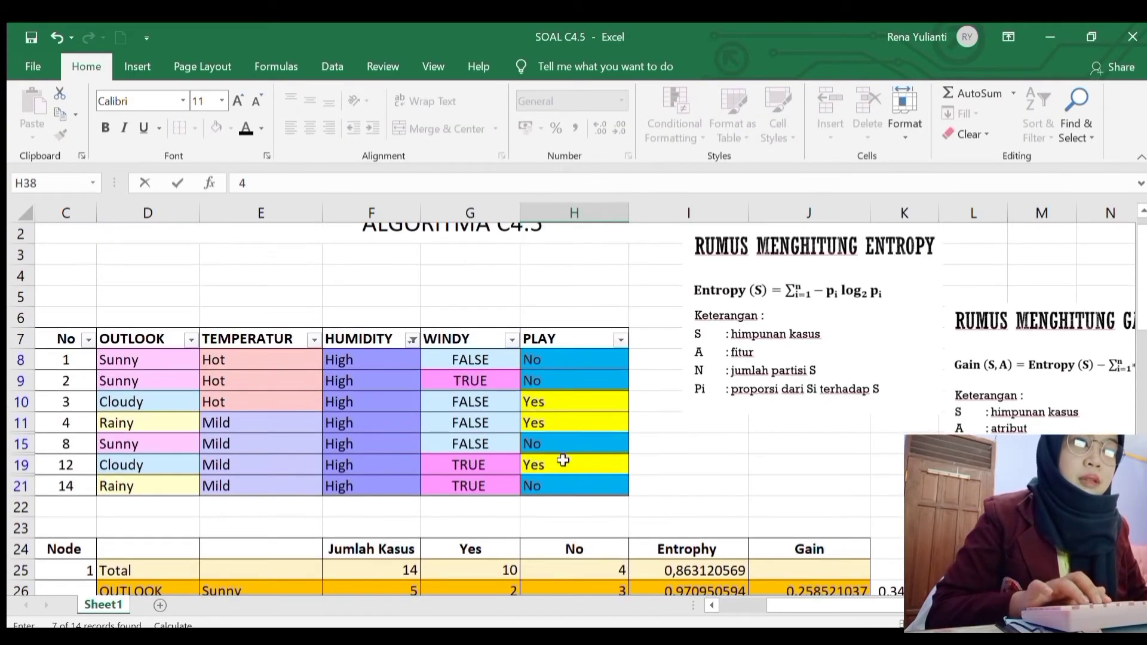
scroll(563, 460, "down", 7)
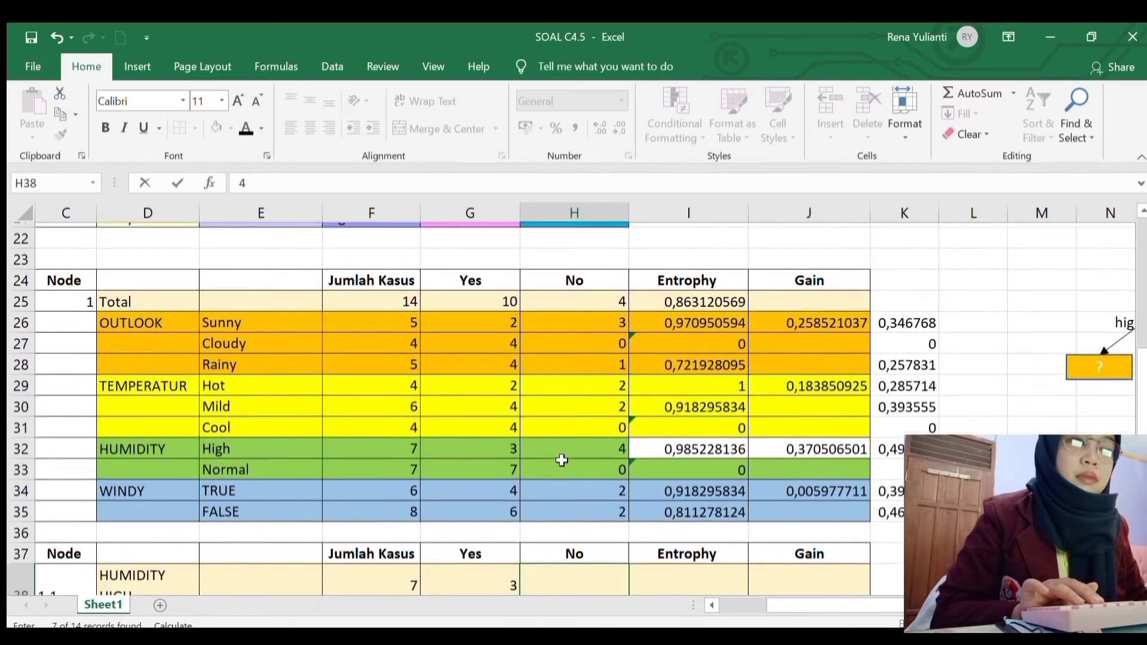
scroll(562, 460, "down", 3)
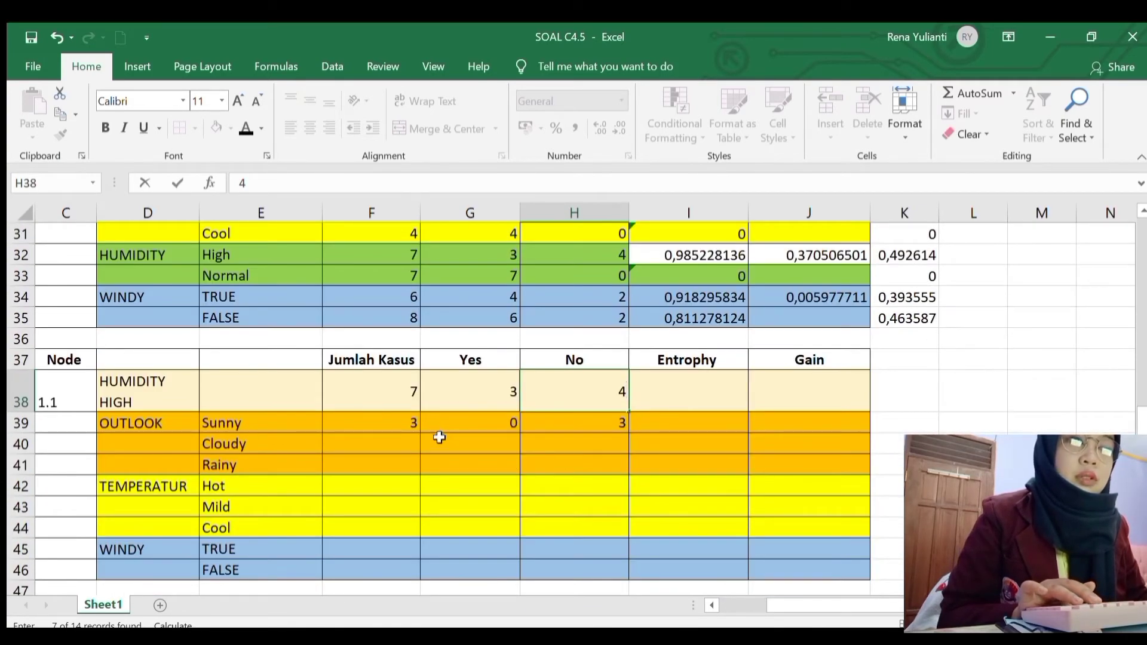
Step: Filter the case table to OUTLOOK Sunny again and recheck the Yes and No counts in row 39
scroll(439, 437, "up", 10)
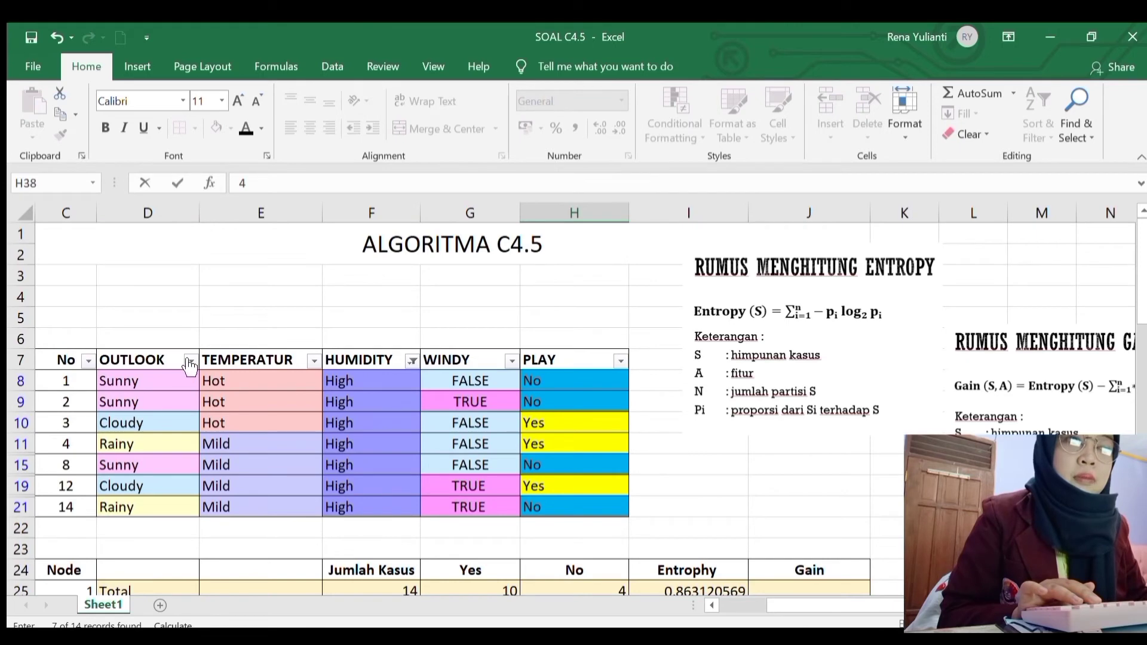
key("Escape")
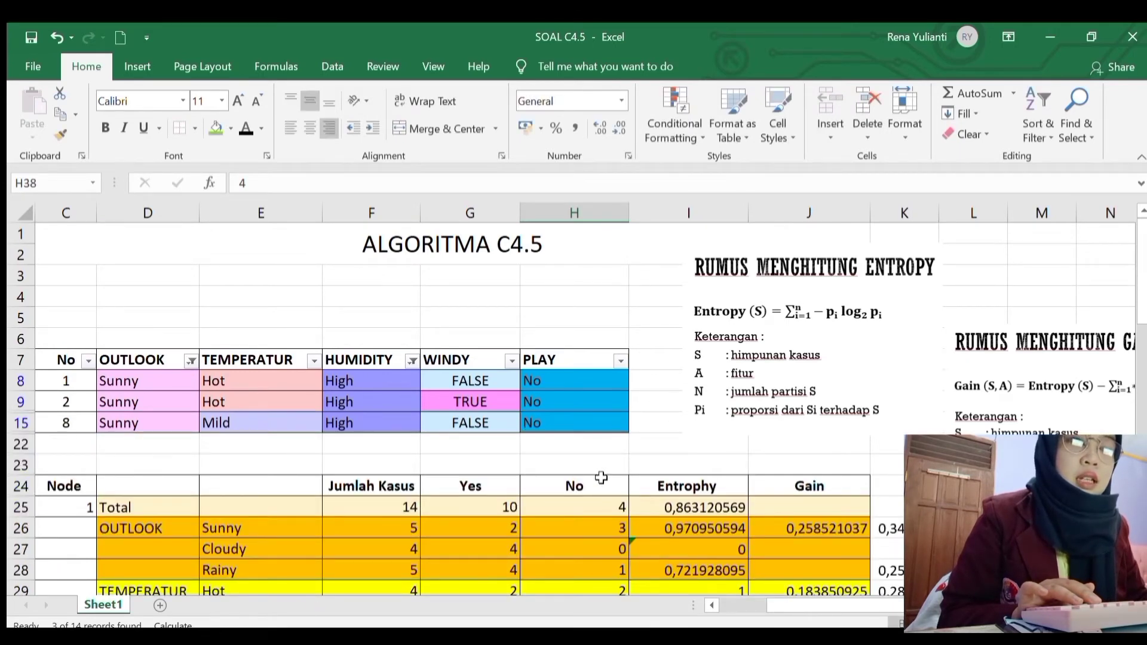
scroll(601, 477, "down", 5)
left_click(581, 482)
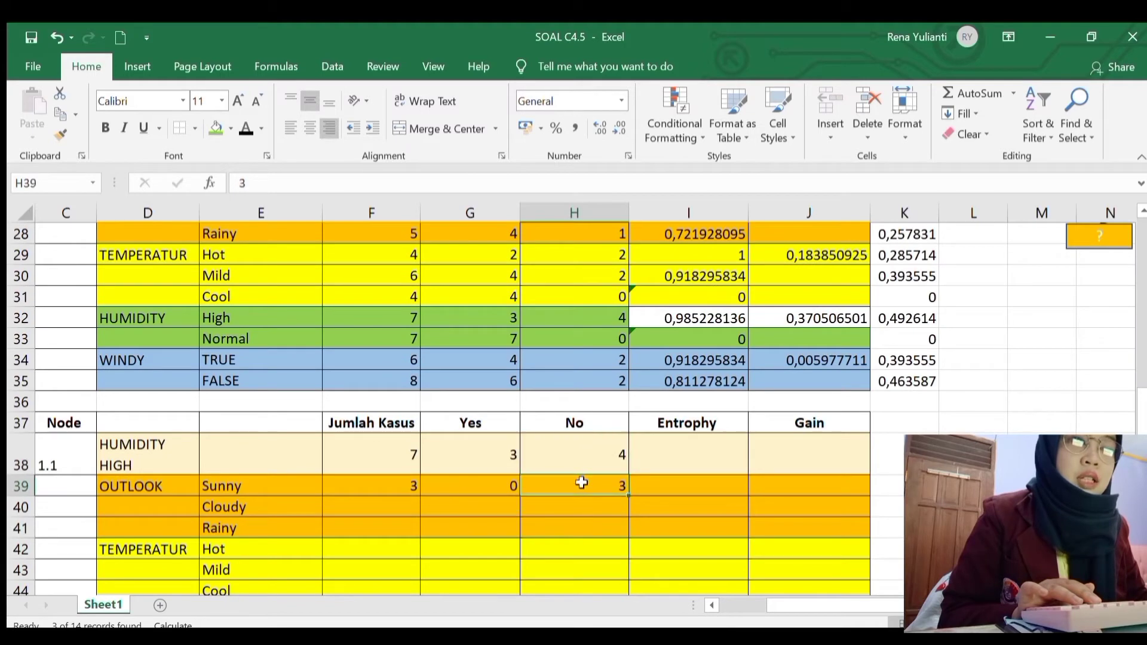
left_click(493, 486)
Step: Filter OUTLOOK to Rainy and fill row 41 of the node 1.1 table with Jumlah Kasus 2, Yes 1 and No 1
scroll(492, 487, "up", 5)
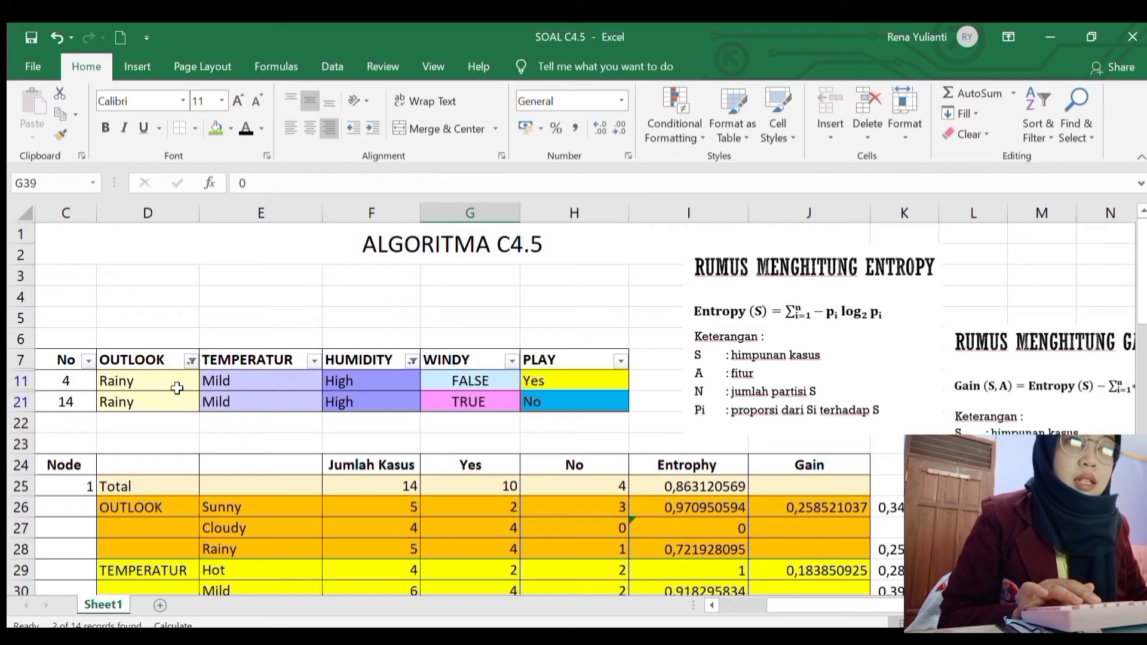
scroll(579, 409, "down", 5)
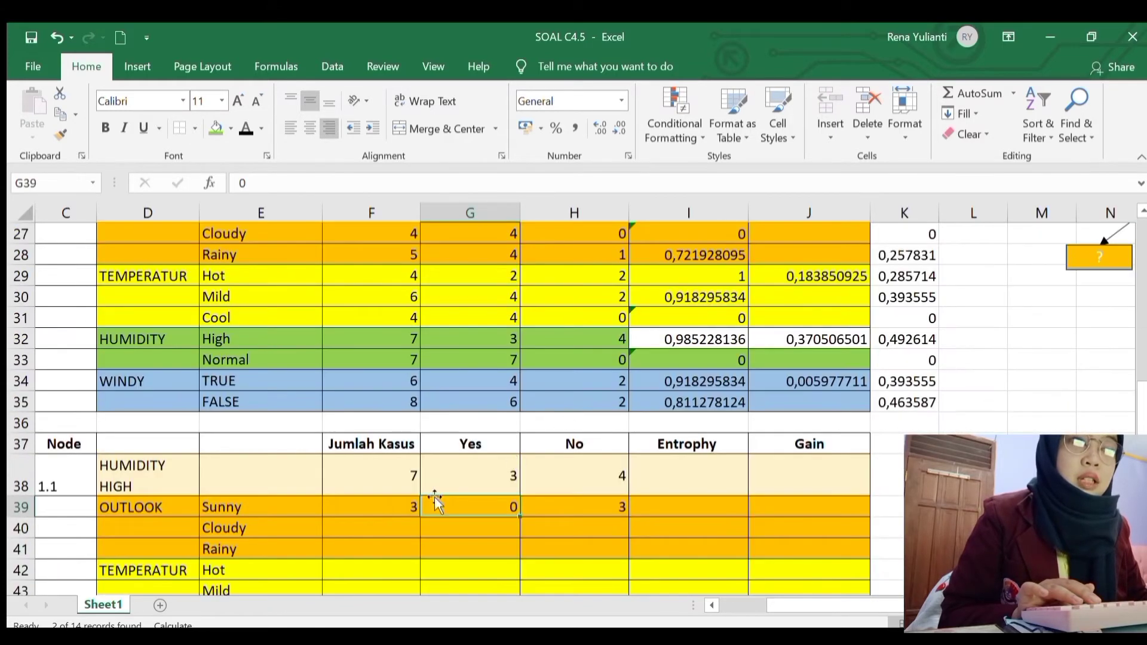
left_click(395, 546)
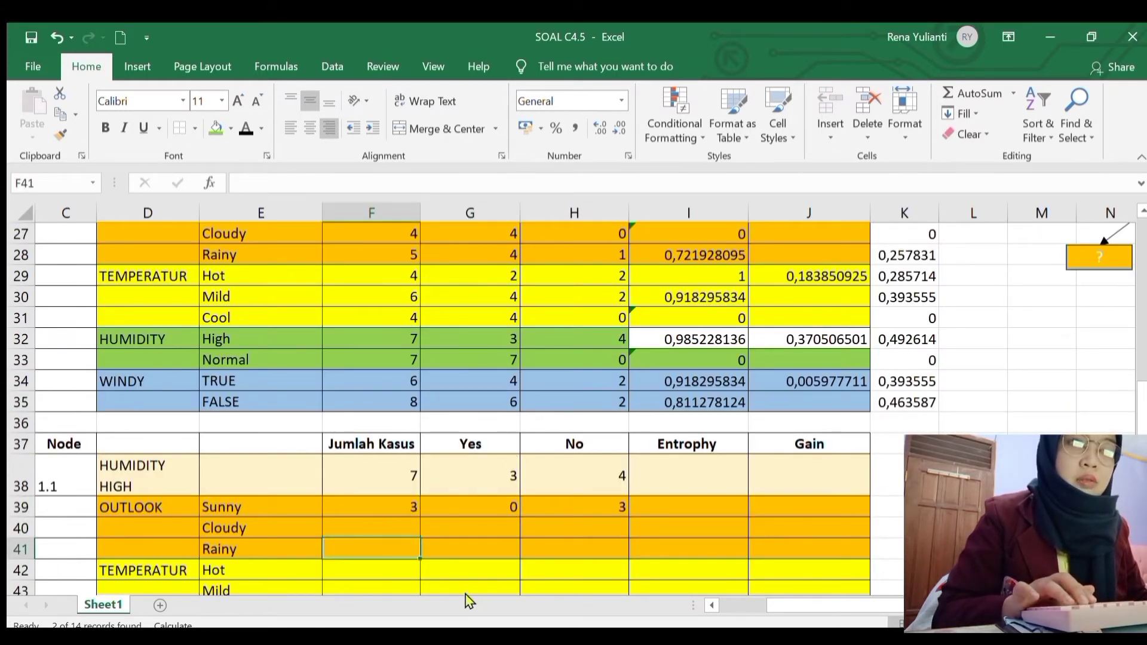
type("2")
left_click(498, 547)
type("1")
left_click(577, 543)
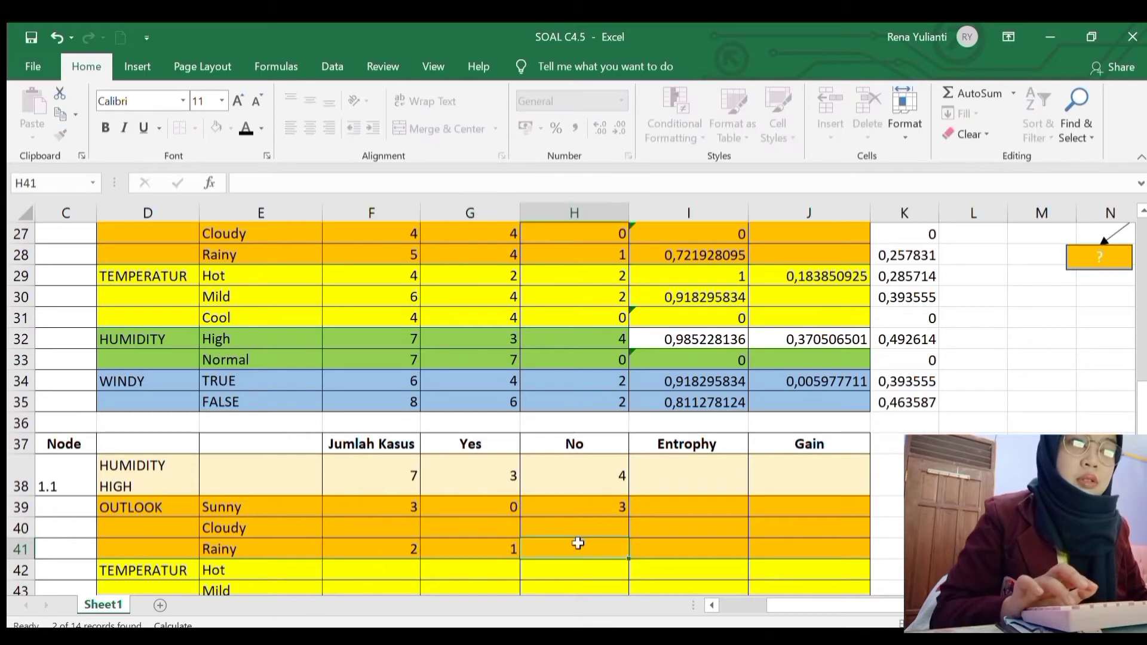
Step: Filter OUTLOOK to Cloudy and fill row 40 of the node 1.1 table with Jumlah Kasus 2, Yes 2 and No 0
left_click(384, 525)
scroll(430, 431, "up", 5)
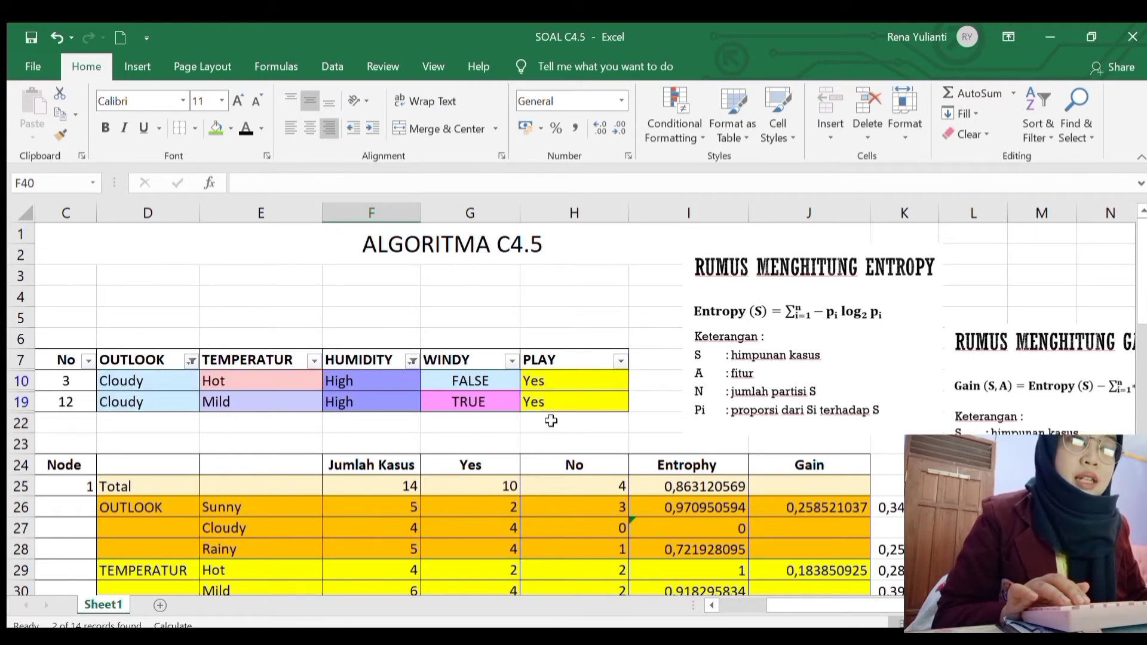
scroll(551, 420, "down", 9)
type("2")
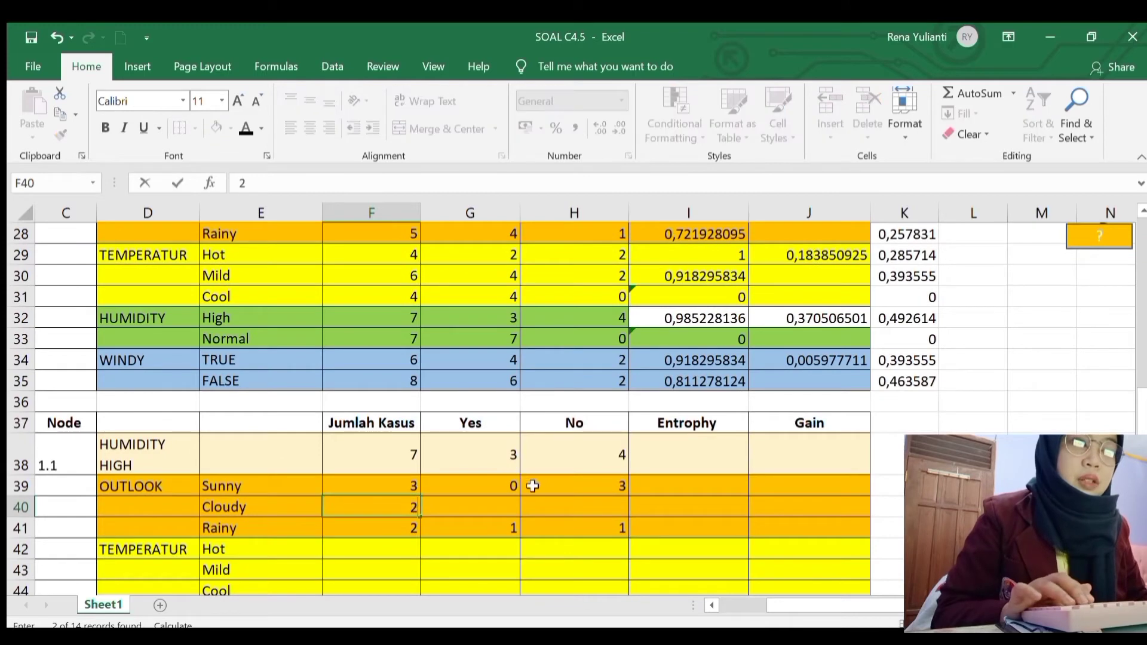
key("Tab")
type("2")
key("Tab")
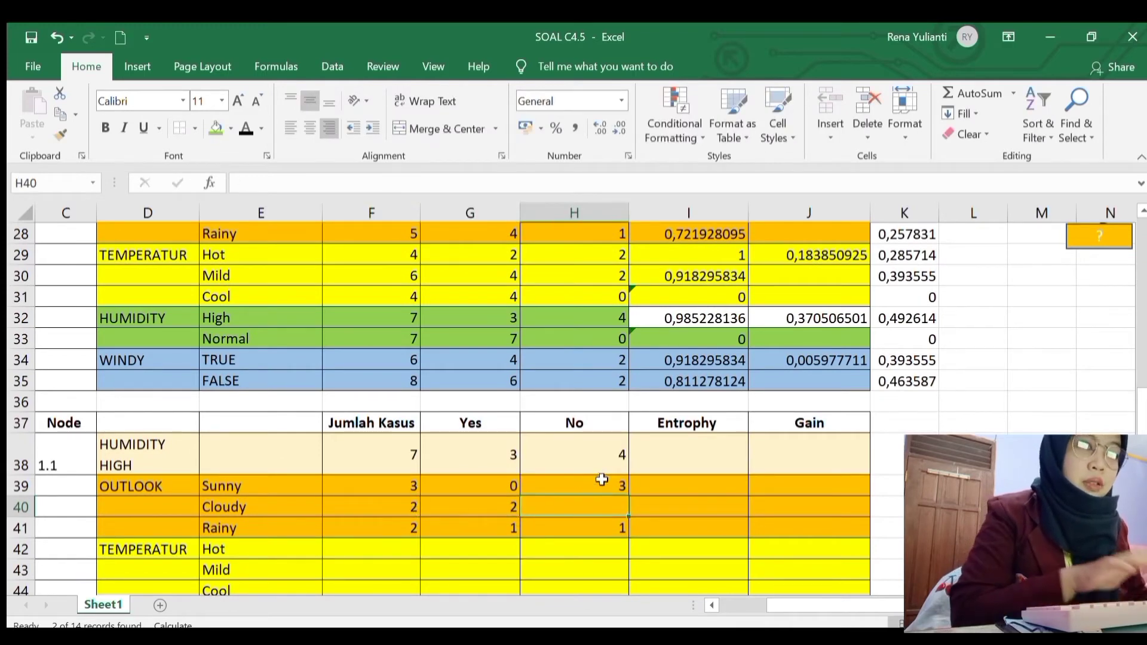
type("0")
left_click(362, 547)
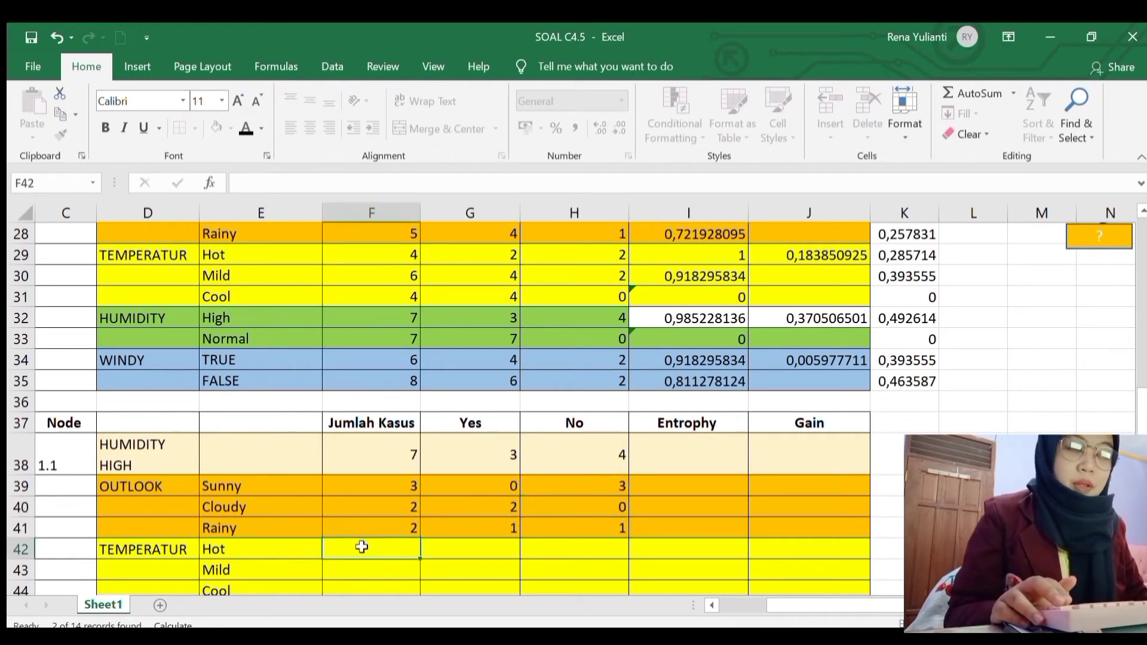
Step: Clear the OUTLOOK filter and filter the case table to TEMPERATUR Hot, keeping HUMIDITY High
scroll(483, 548, "up", 9)
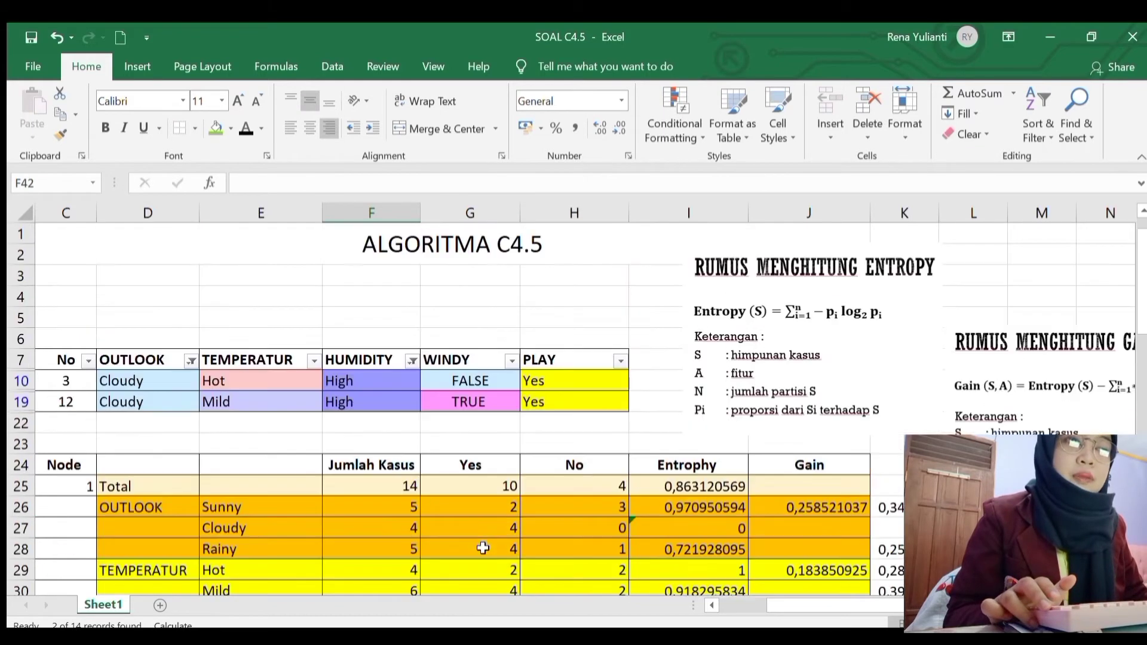
left_click(201, 360)
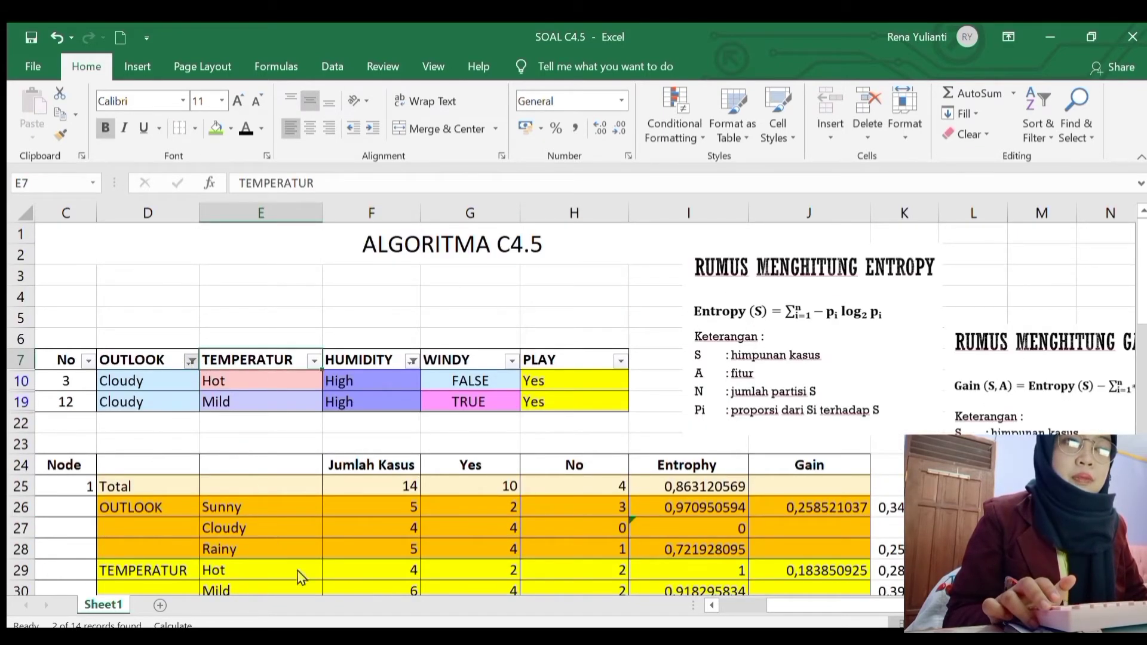
key("ctrl+z")
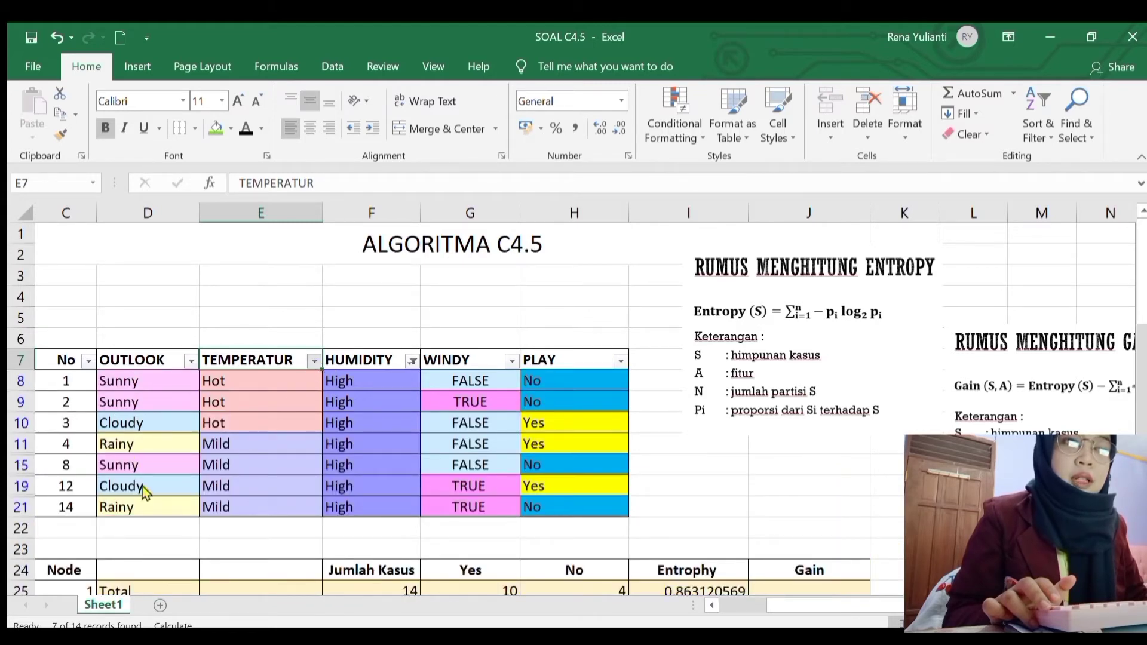
left_click(209, 606)
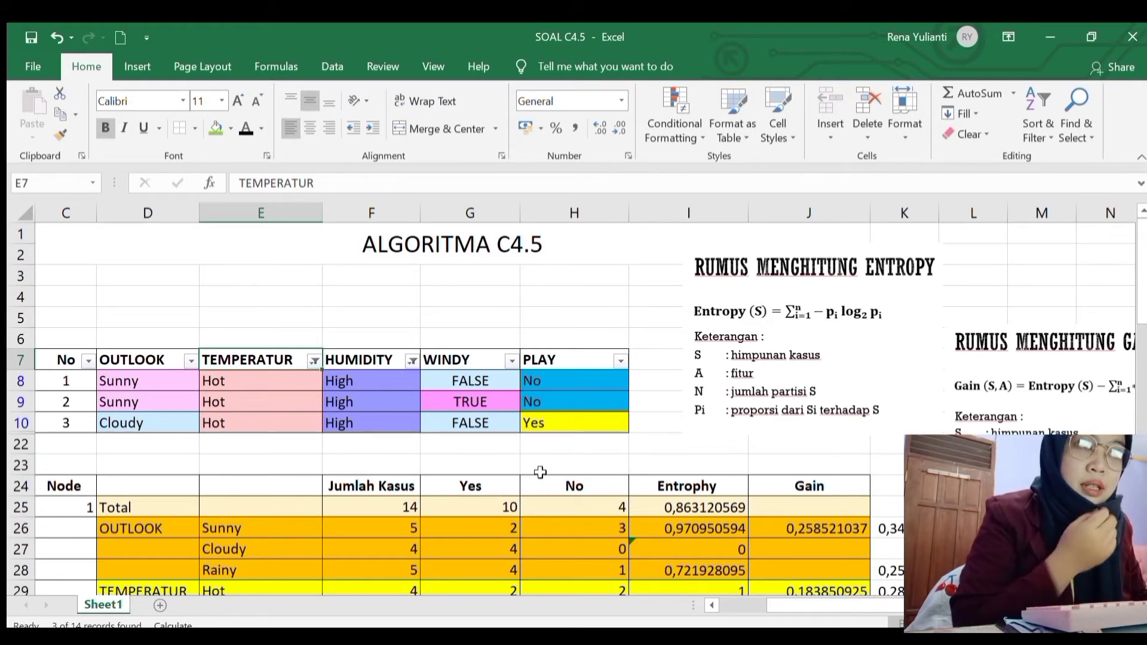
Step: Fill the TEMPERATUR Hot row 42 of the node 1.1 table with Jumlah Kasus 3, Yes 1 and No 2
scroll(504, 475, "down", 6)
left_click(341, 550)
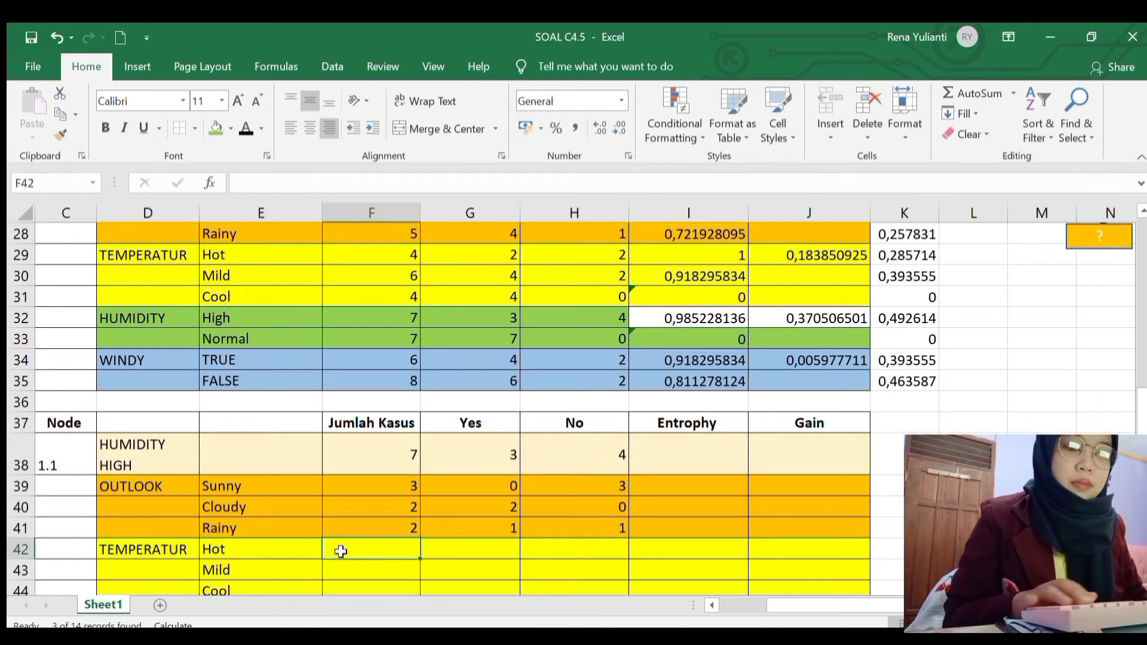
type("3")
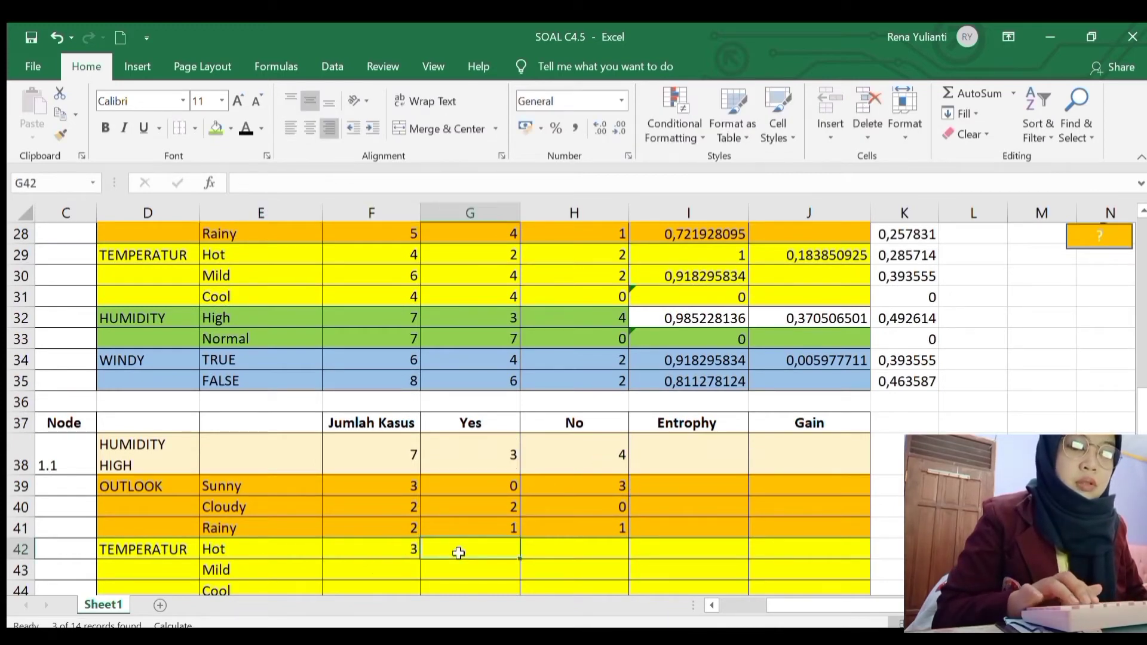
left_click(463, 547)
type("1")
left_click(588, 559)
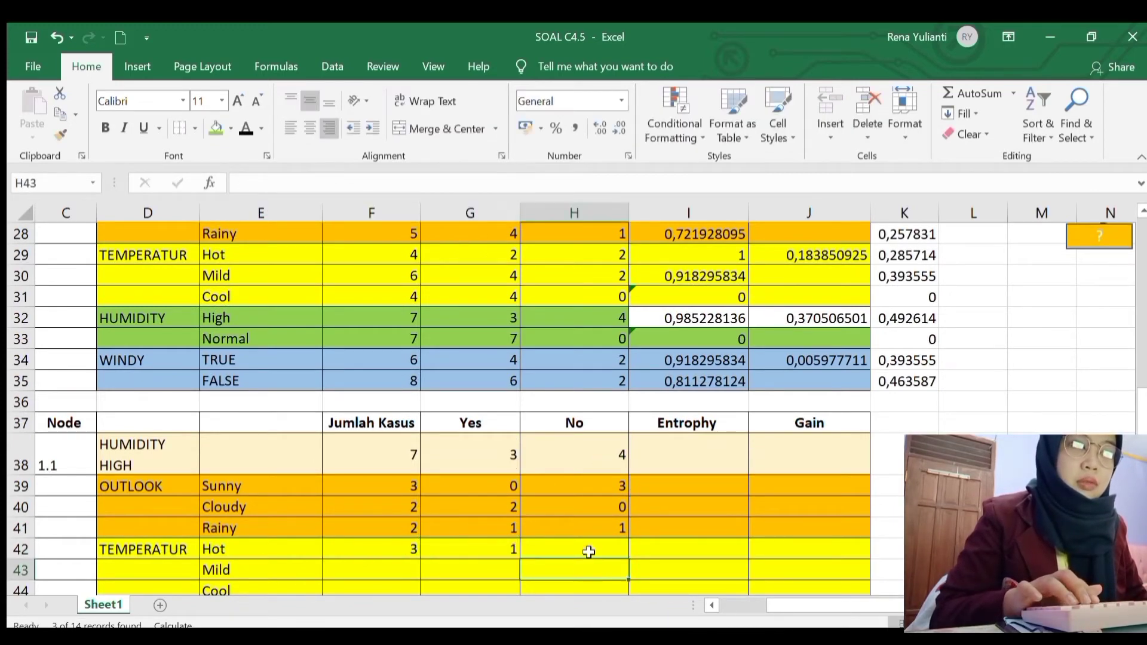
left_click(591, 549)
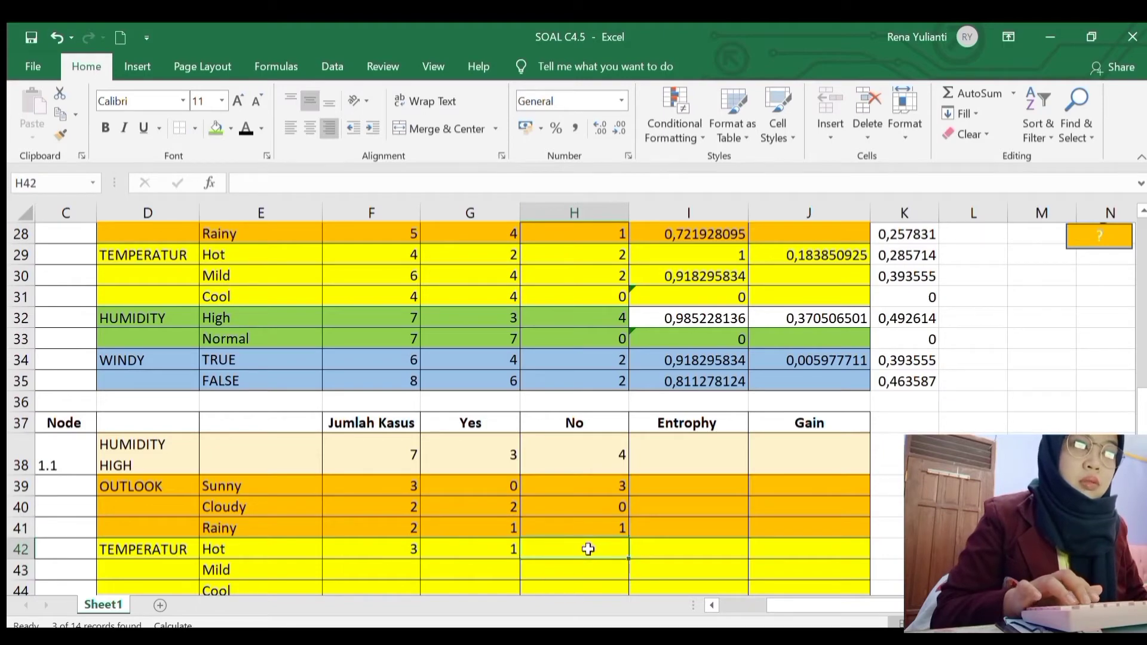
type("2")
Step: Filter TEMPERATUR to Mild and fill row 43 of the node 1.1 table with Jumlah Kasus 4, Yes 2 and No 2
scroll(573, 537, "up", 6)
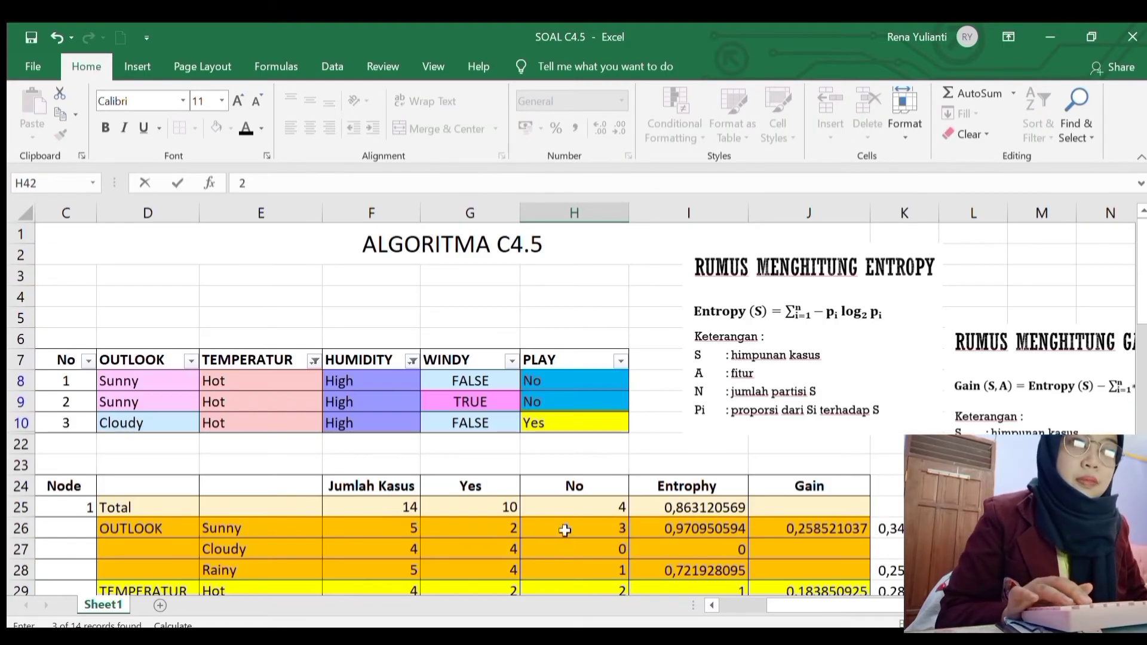
left_click(412, 360)
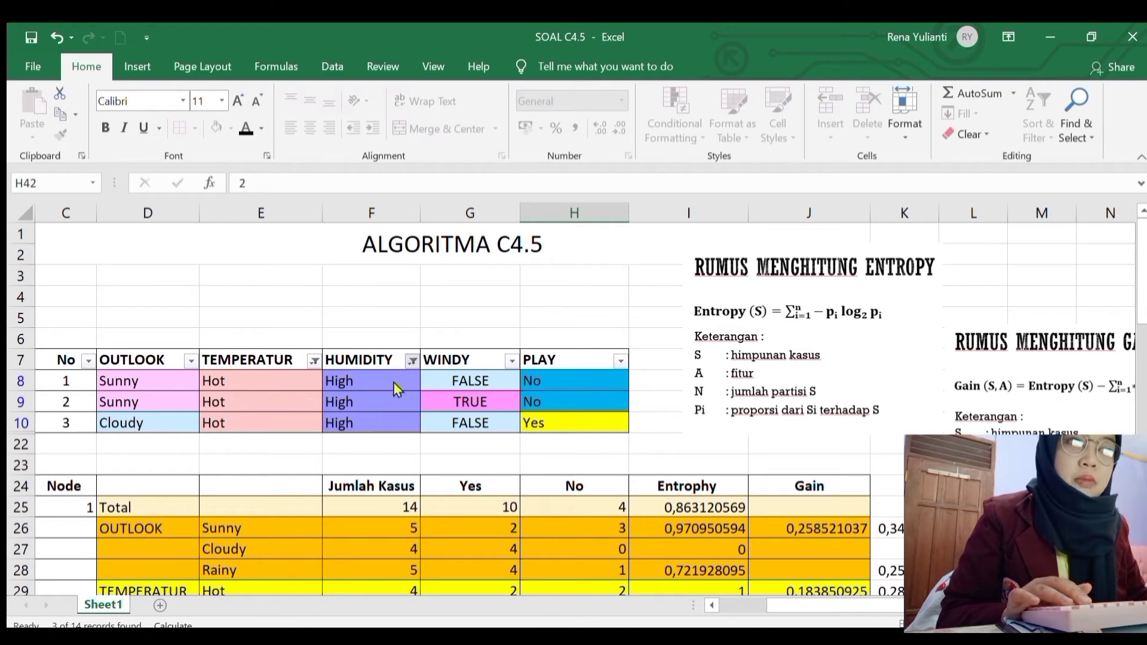
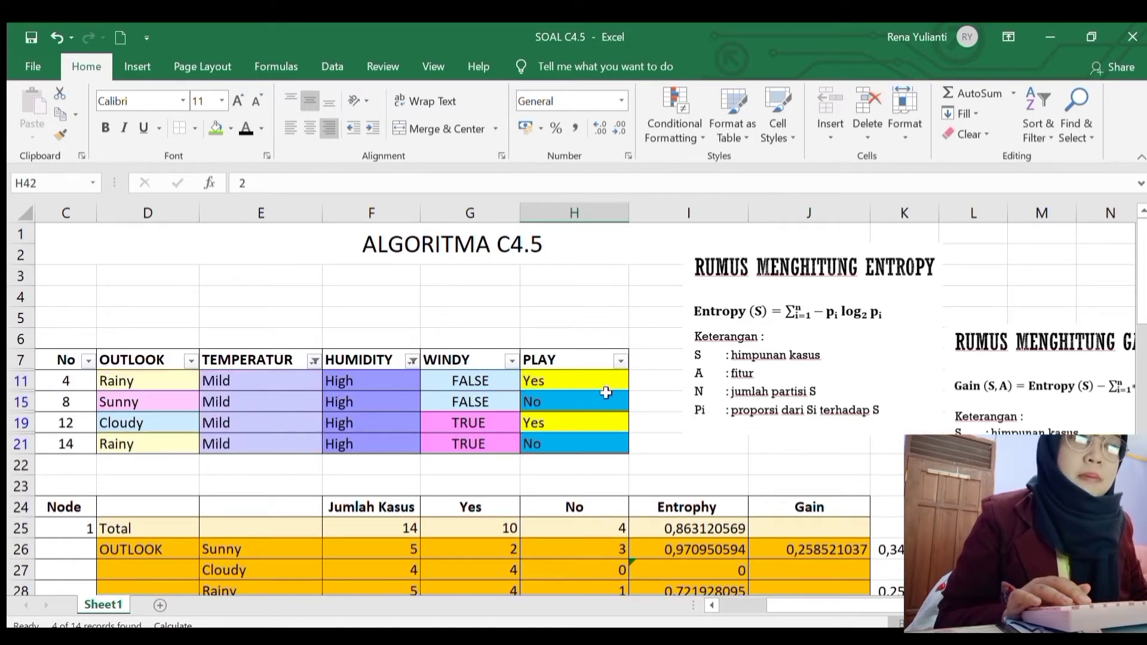
scroll(573, 508, "down", 6)
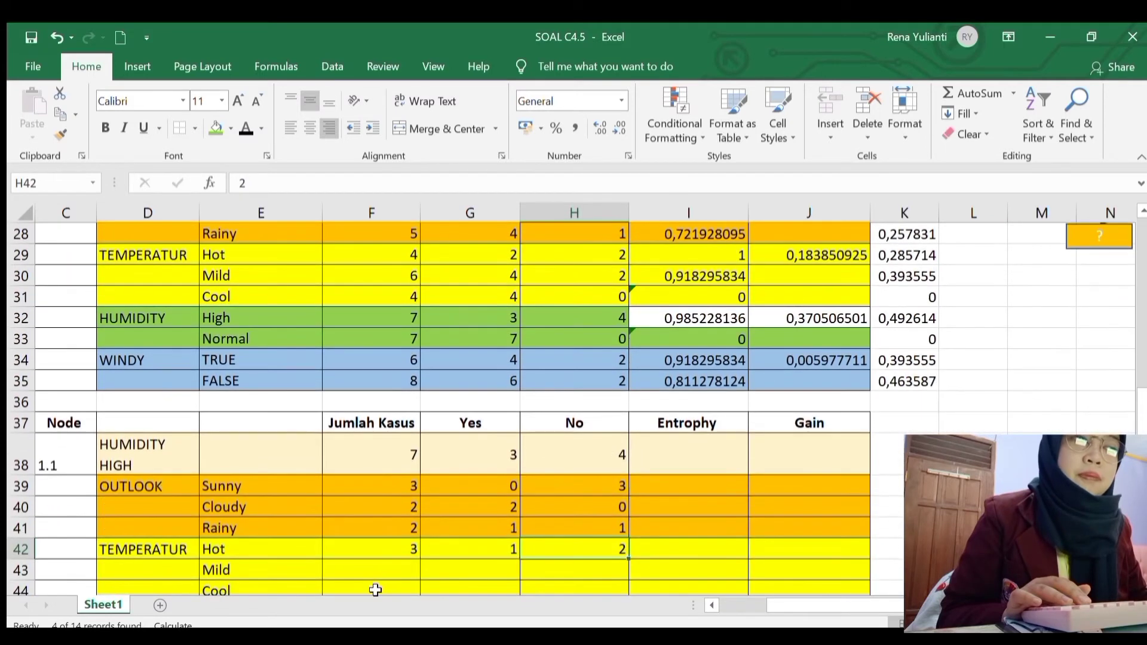
left_click(385, 567)
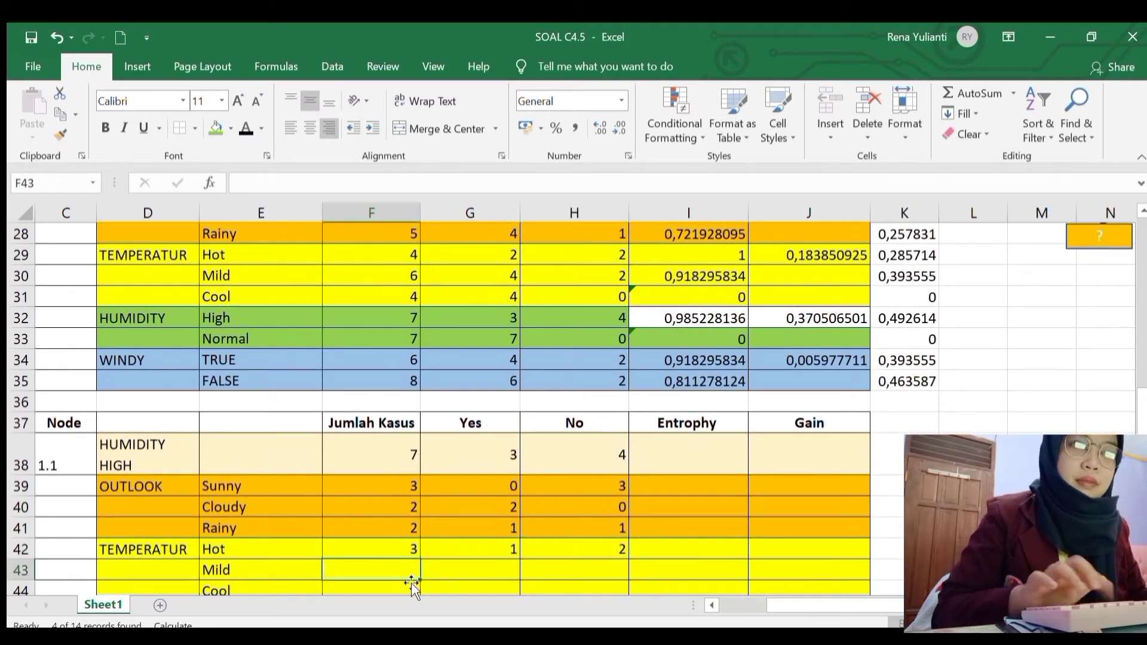
type("4")
left_click(478, 567)
type("2")
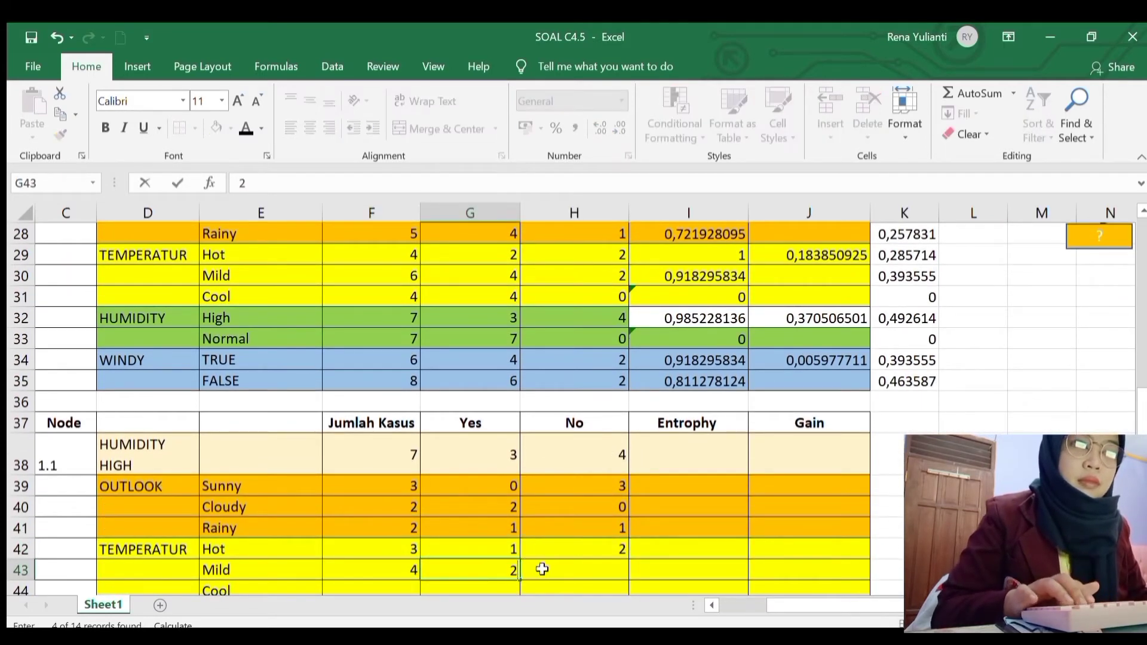
left_click(535, 569)
type("2")
Step: Fill the TEMPERATUR Cool row 44 of the node 1.1 table with 0 for Jumlah Kasus, Yes and No
scroll(454, 576, "down", 2)
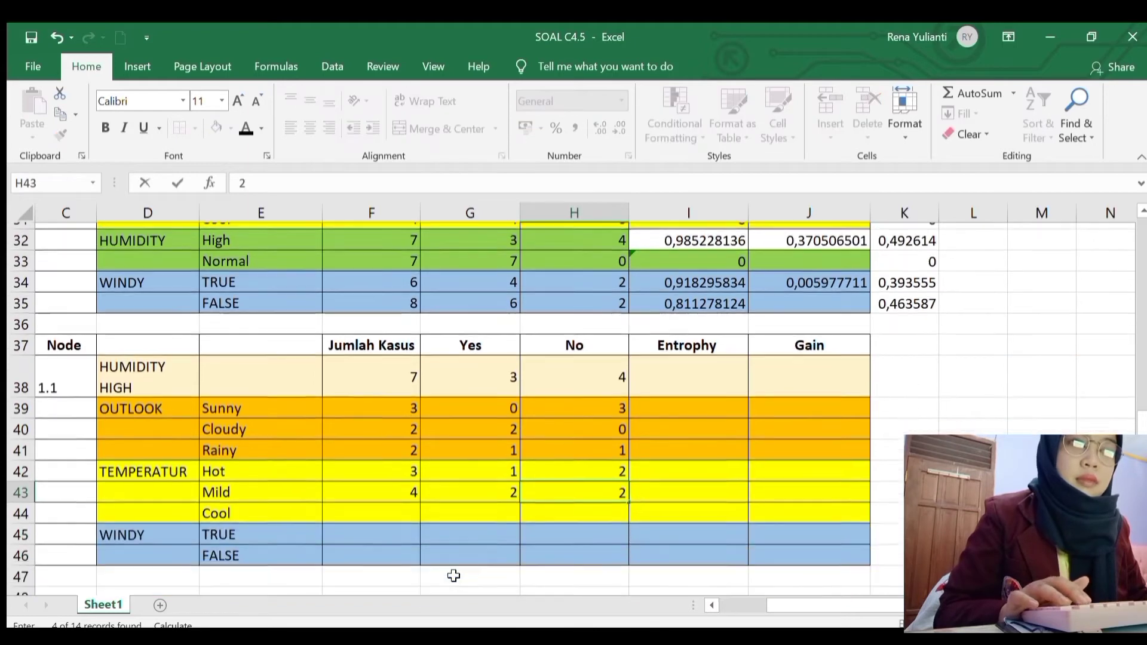
left_click(385, 470)
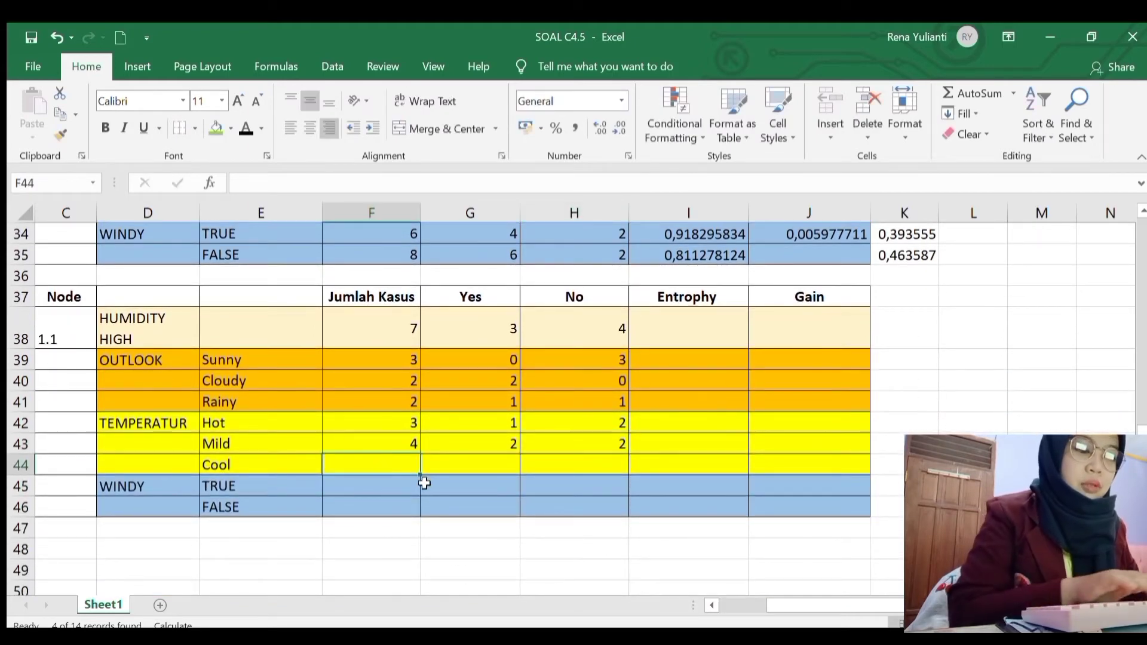
type("0")
left_click(493, 464)
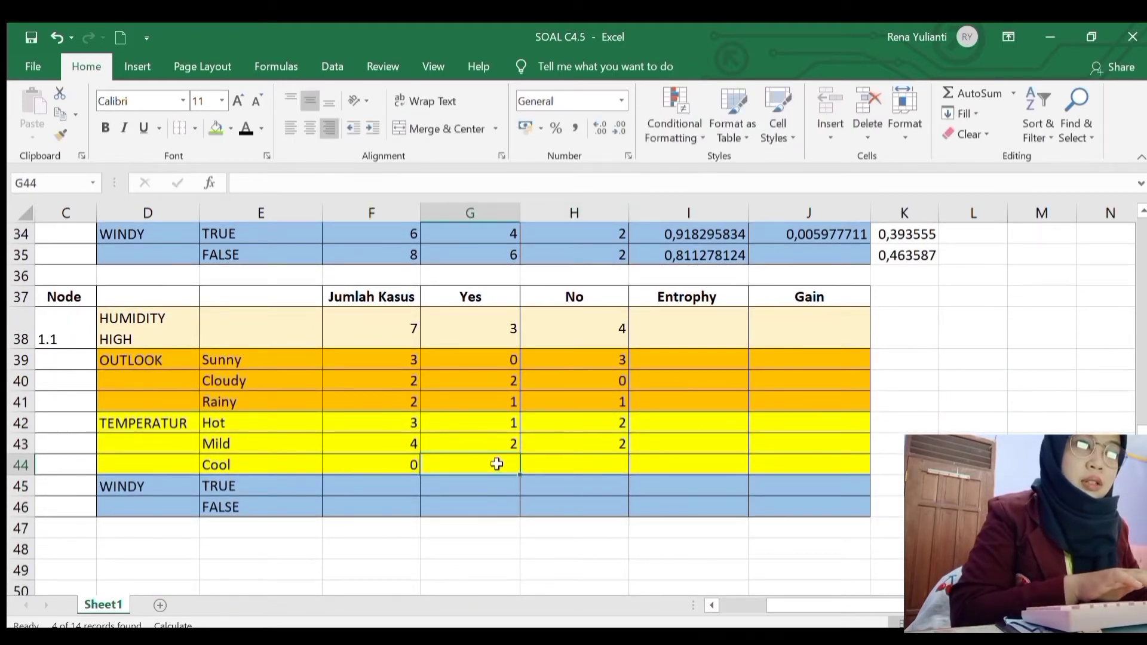
type("0")
left_click(547, 464)
type("0")
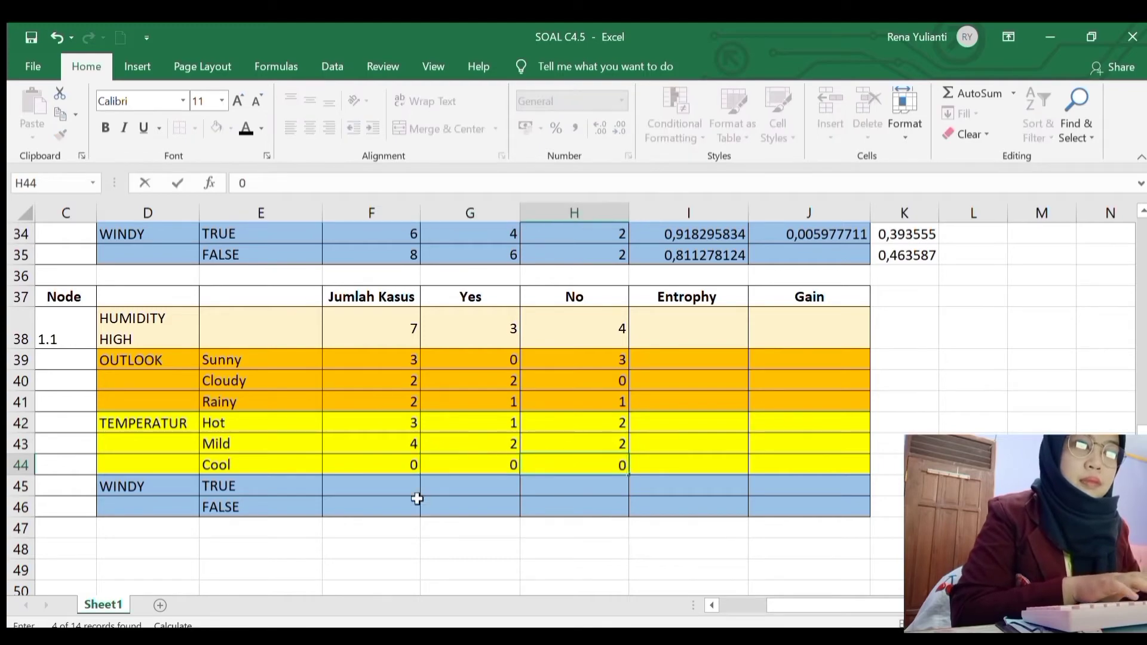
Step: Clear the TEMPERATUR filter and filter the case table to WINDY TRUE, keeping HUMIDITY High
left_click(402, 486)
scroll(521, 495, "up", 4)
scroll(521, 494, "up", 2)
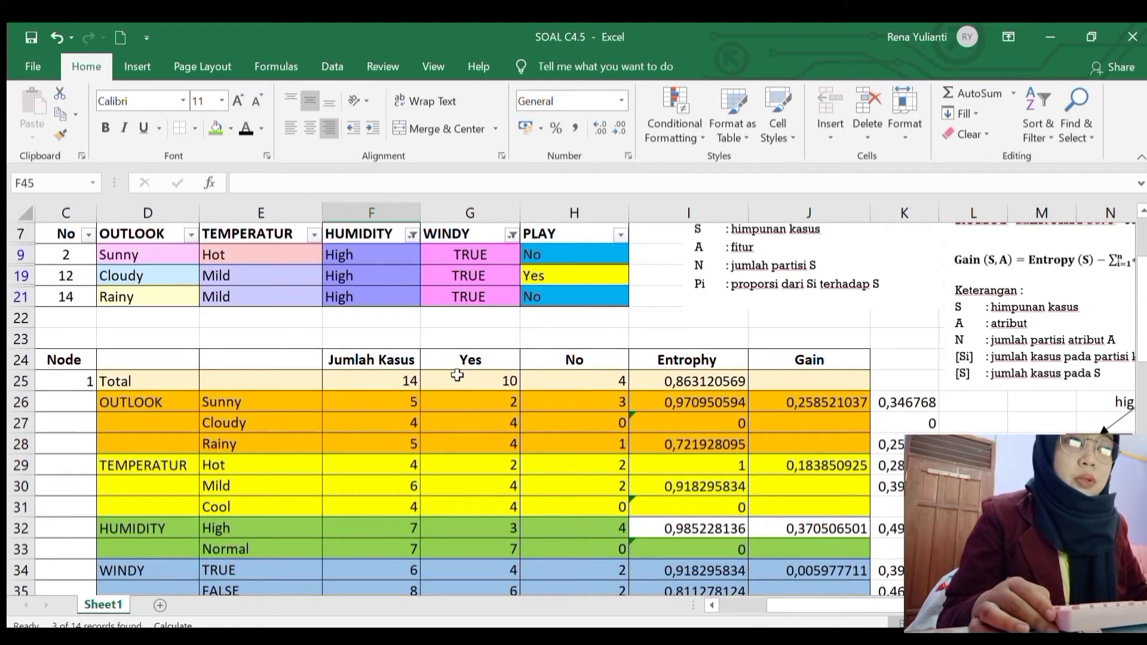
Step: Fill the WINDY TRUE row 45 of the node 1.1 table with Jumlah Kasus 3, Yes 1 and No 2
scroll(473, 456, "down", 3)
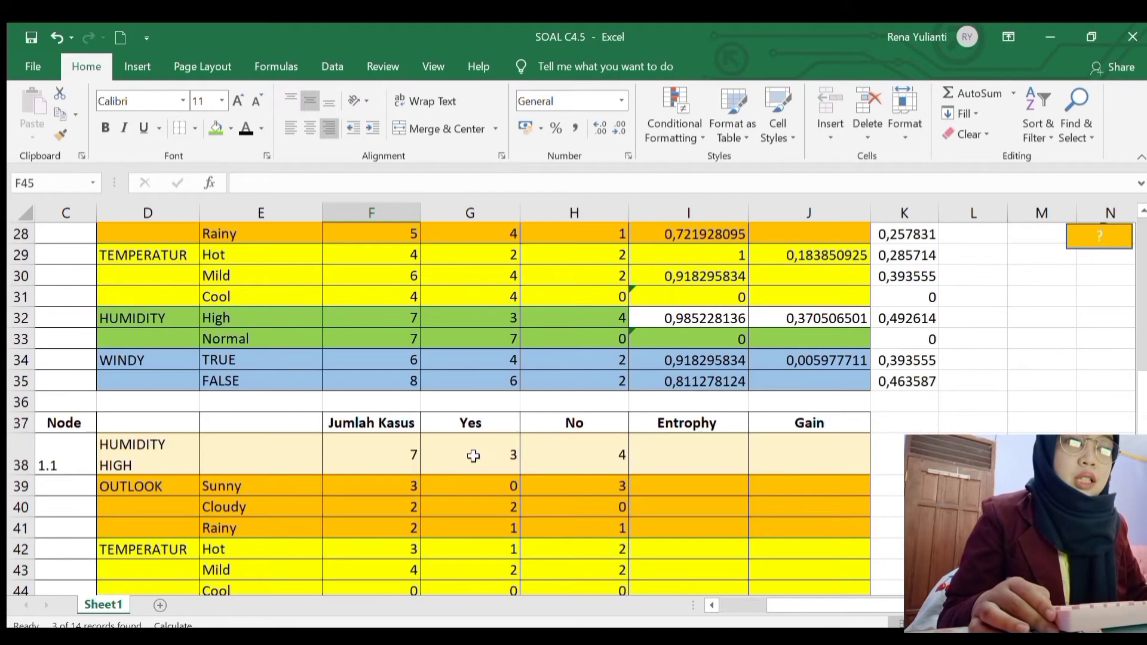
scroll(473, 455, "down", 3)
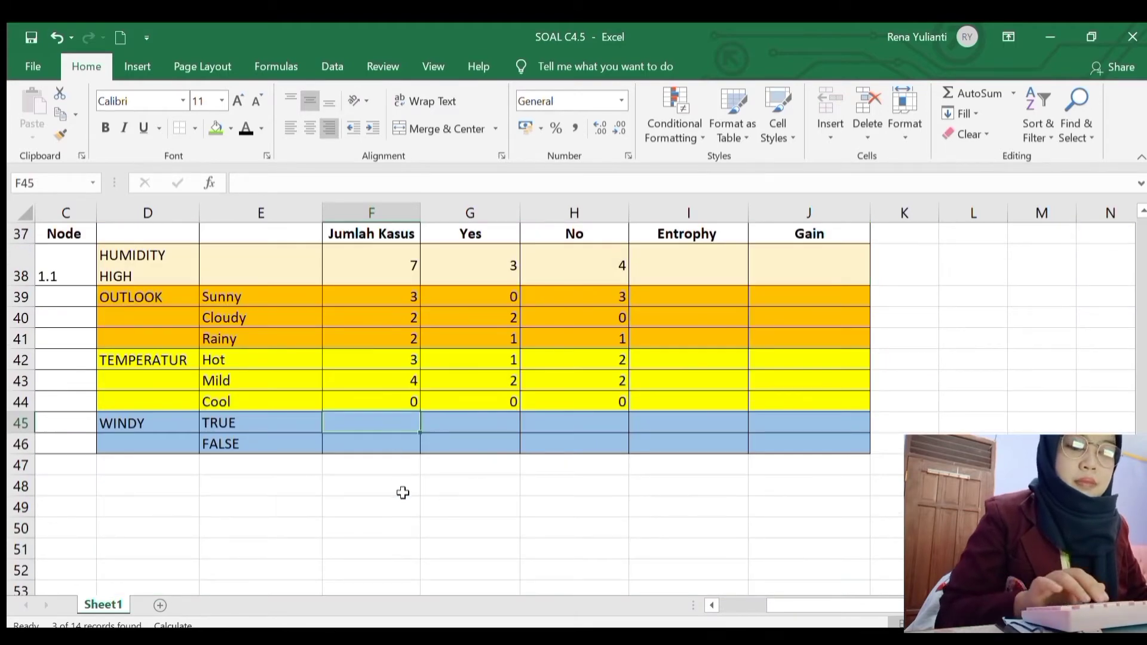
type("3")
scroll(505, 461, "up", 8)
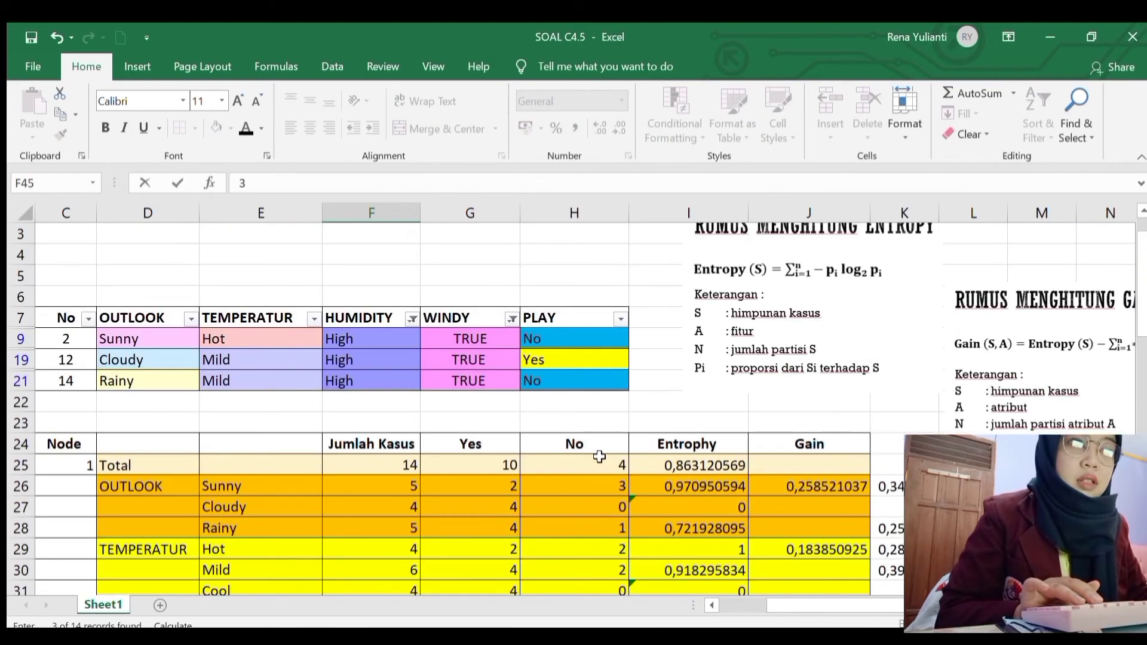
scroll(584, 418, "down", 8)
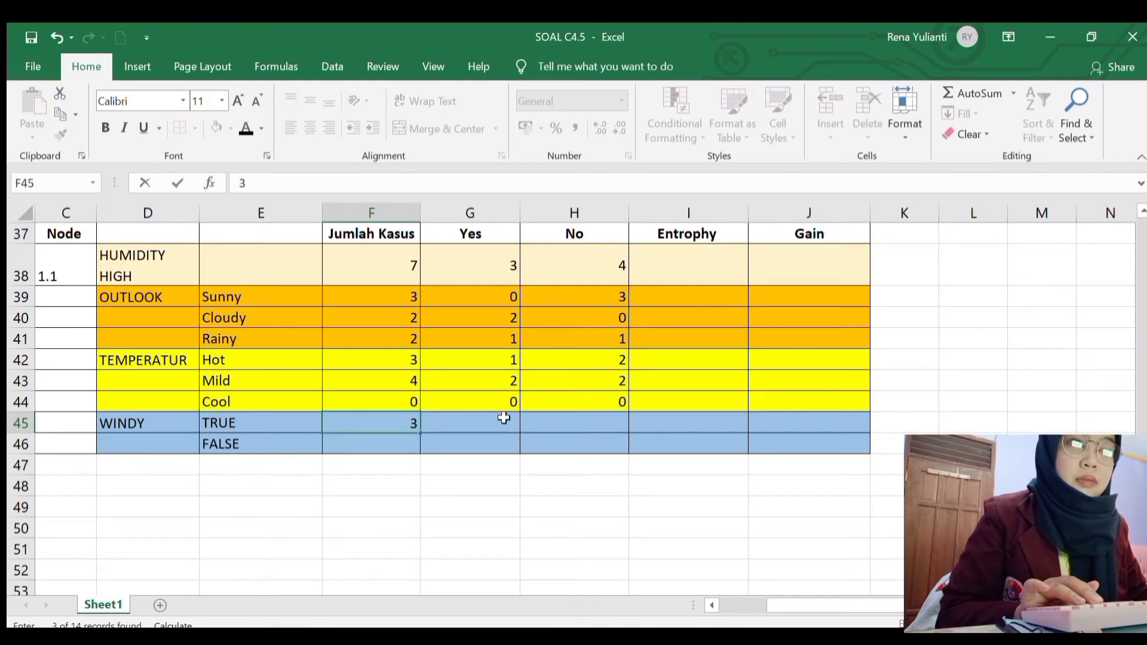
left_click(504, 418)
type("1")
left_click(584, 422)
type("2")
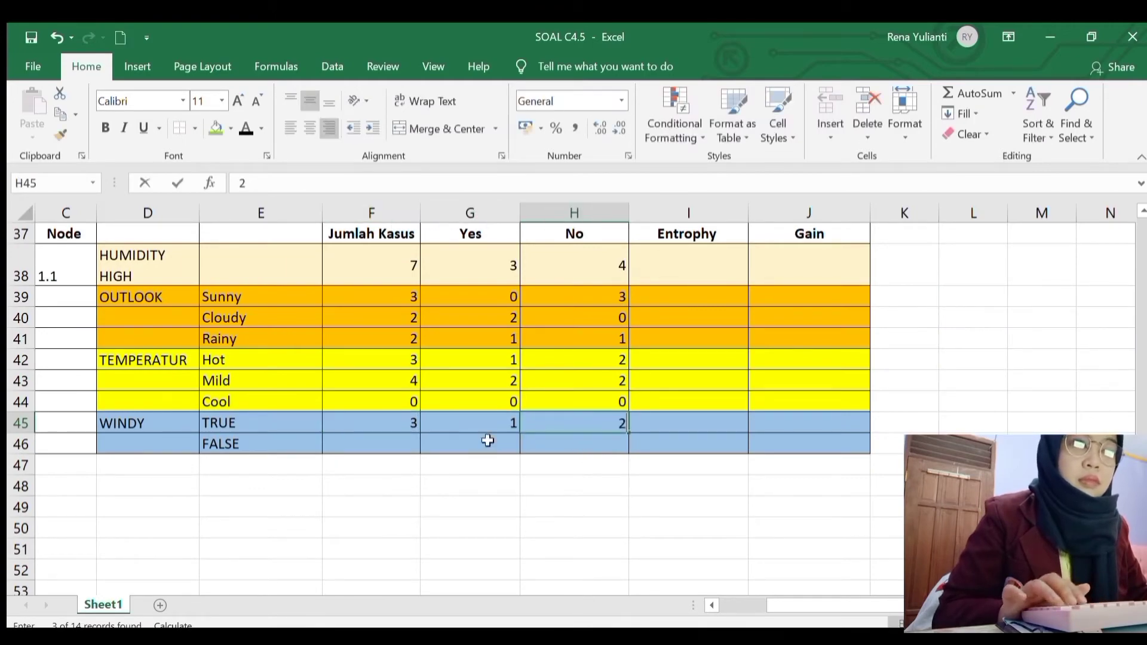
Step: Filter WINDY to FALSE and fill row 46 of the node 1.1 table with Jumlah Kasus 4, Yes 2 and No 2
left_click(370, 446)
scroll(537, 388, "up", 8)
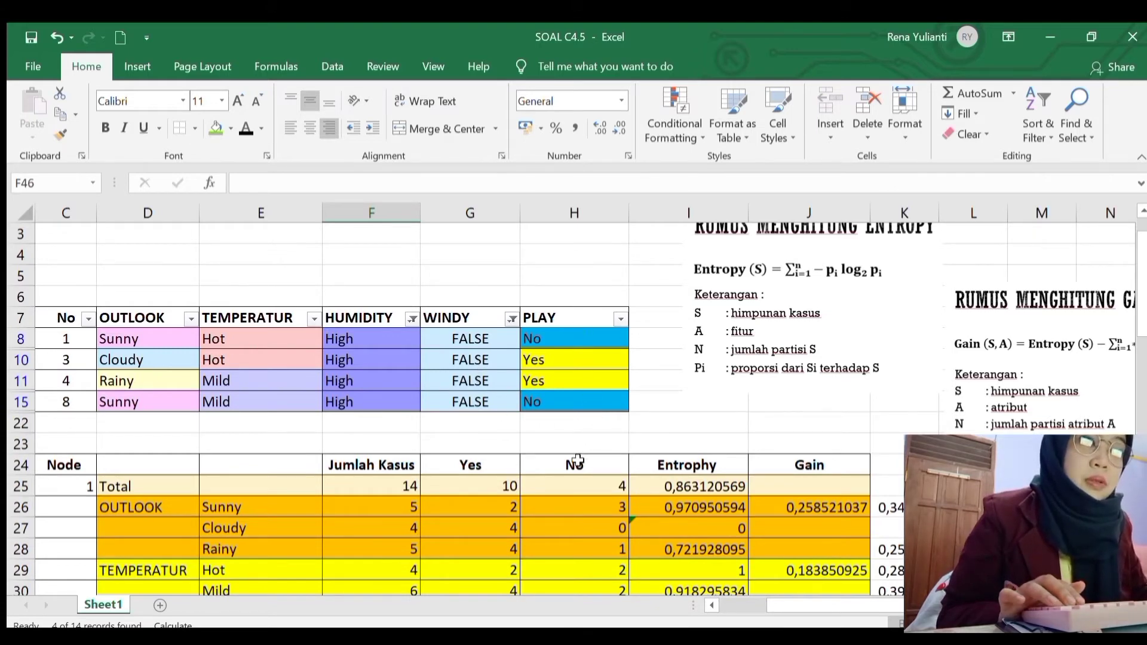
scroll(577, 459, "down", 9)
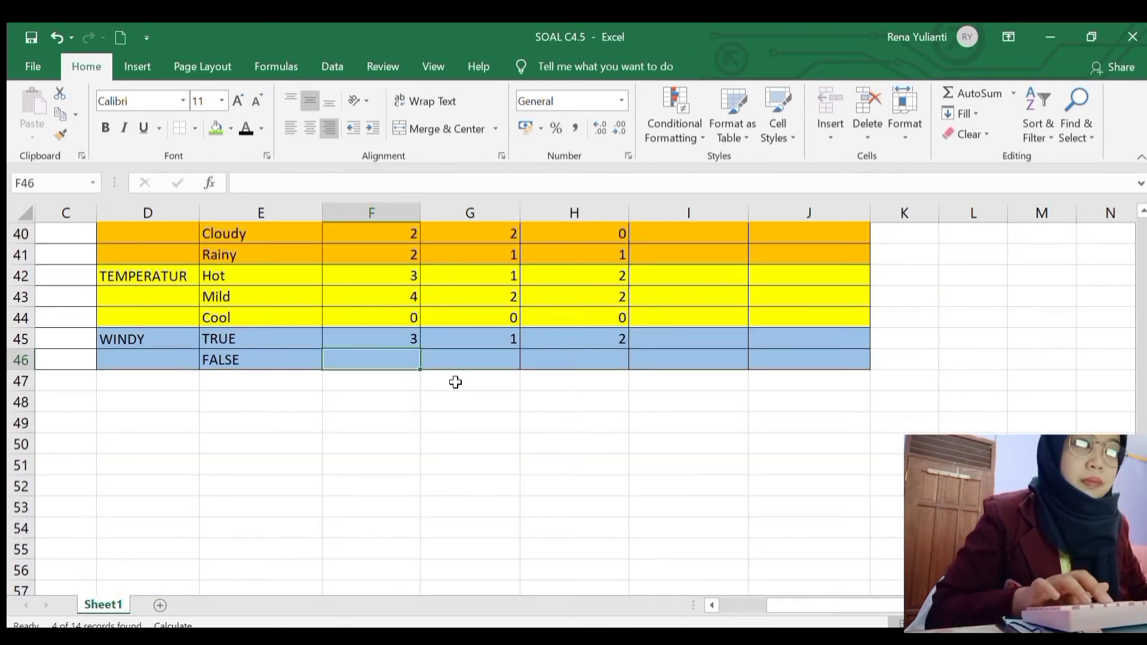
type("4")
left_click(487, 362)
type("3")
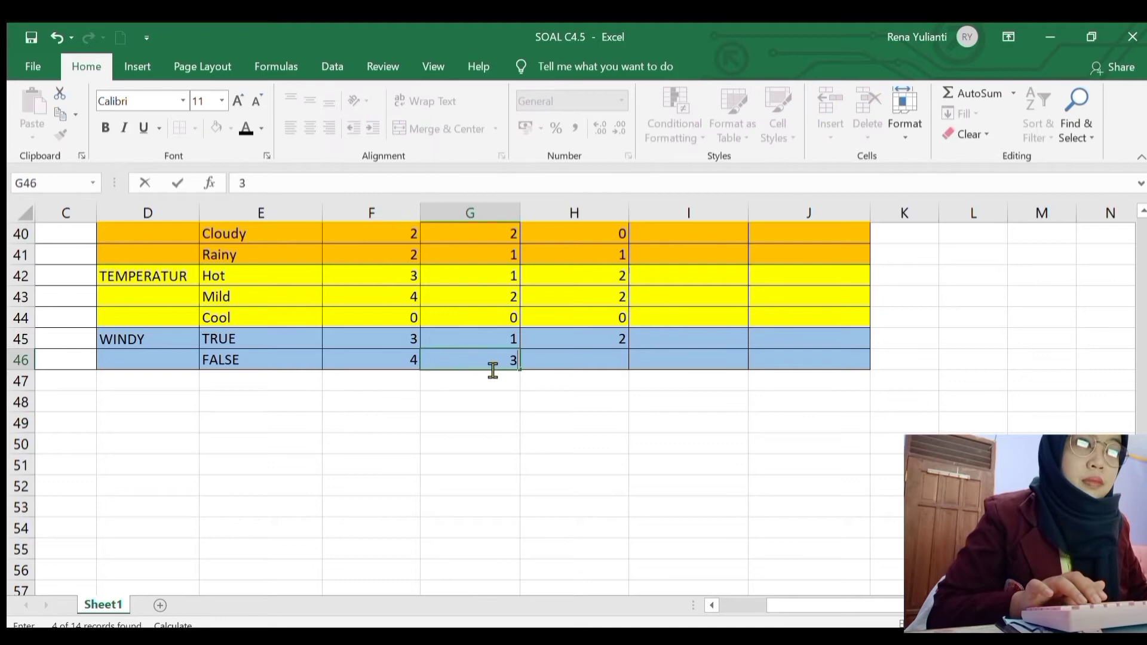
left_click(570, 357)
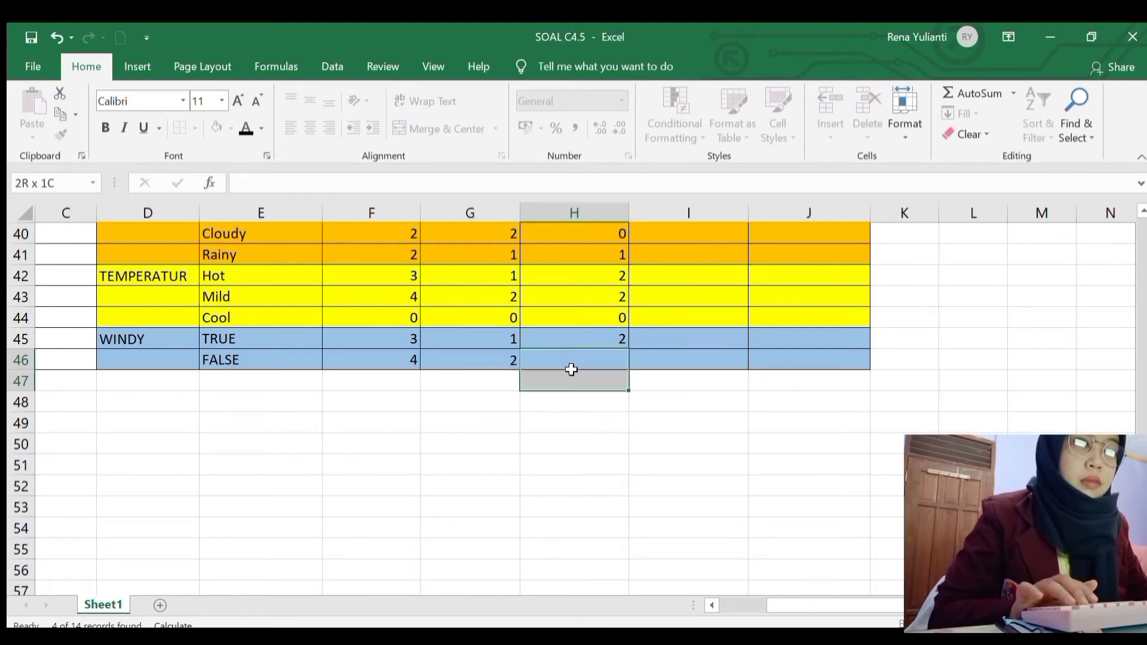
type("2")
left_click(687, 391)
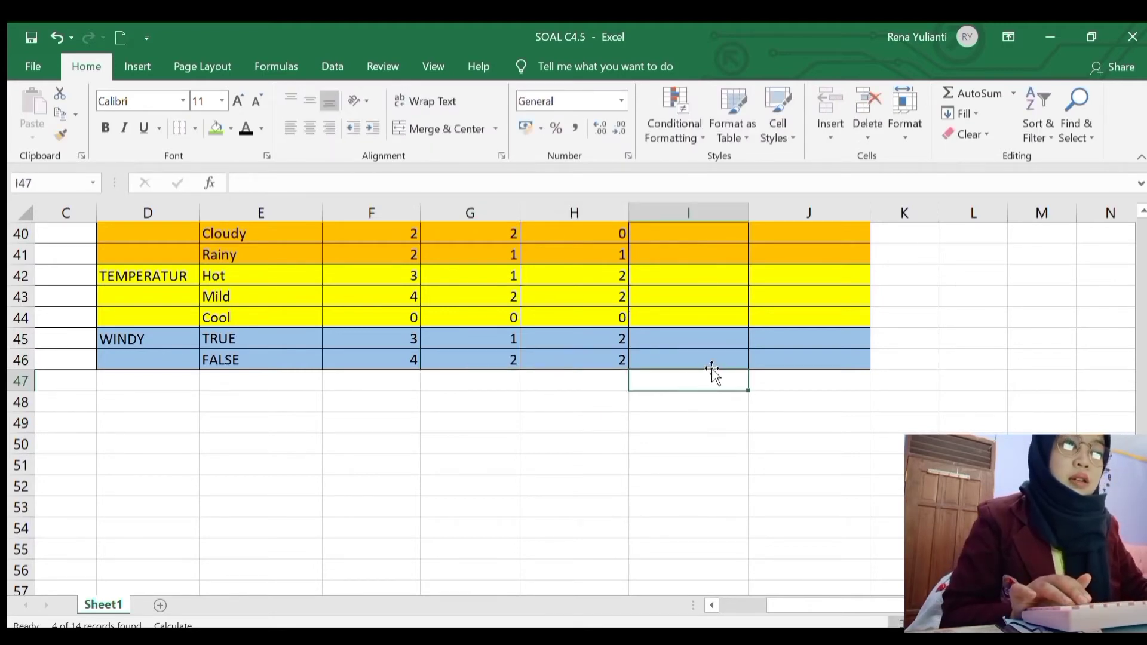
Step: Begin the HUMIDITY HIGH entropy formula in I38 with the Yes term =(-(G38/F38)*IMLOG2(G38/F38)
scroll(714, 367, "up", 3)
scroll(714, 382, "down", 1)
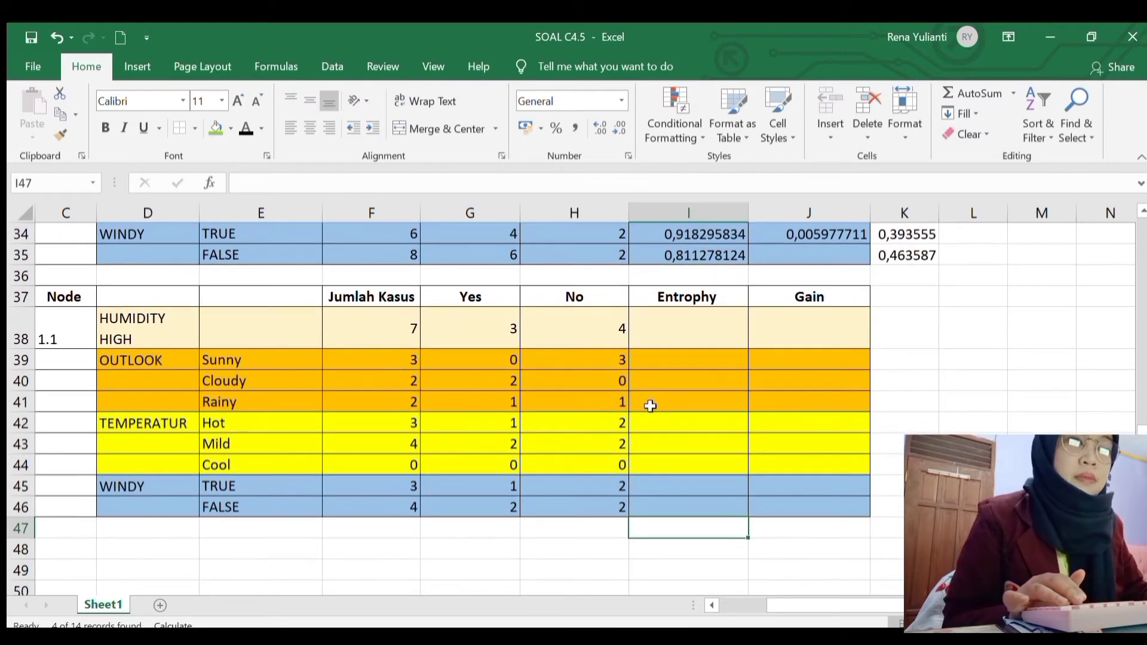
left_click(705, 338)
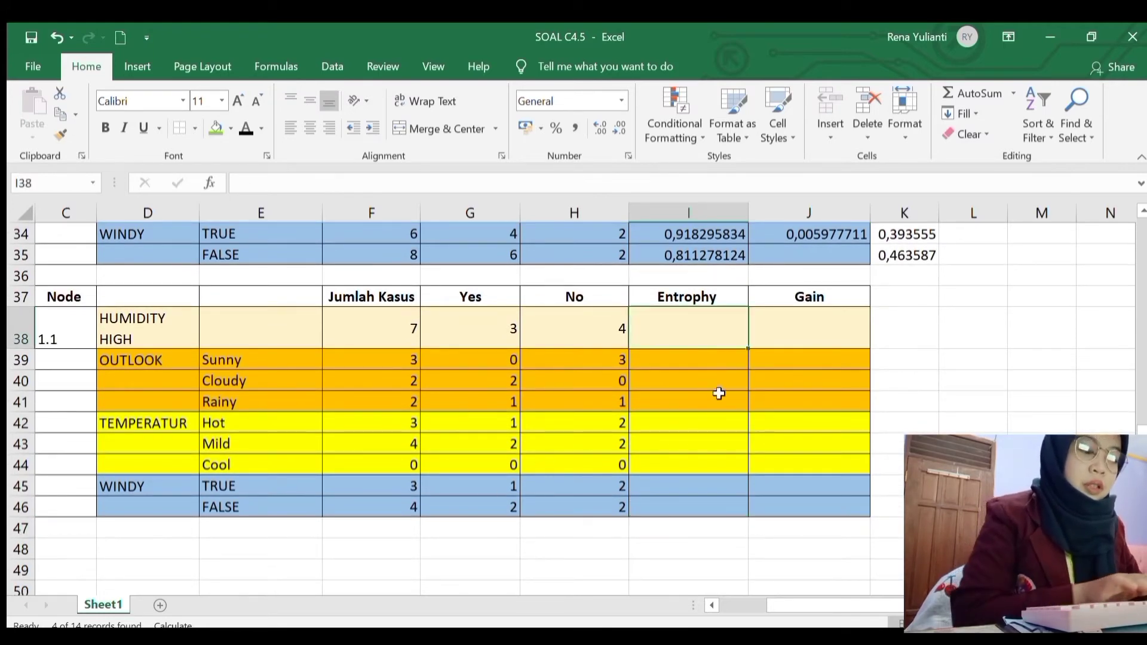
type("=")
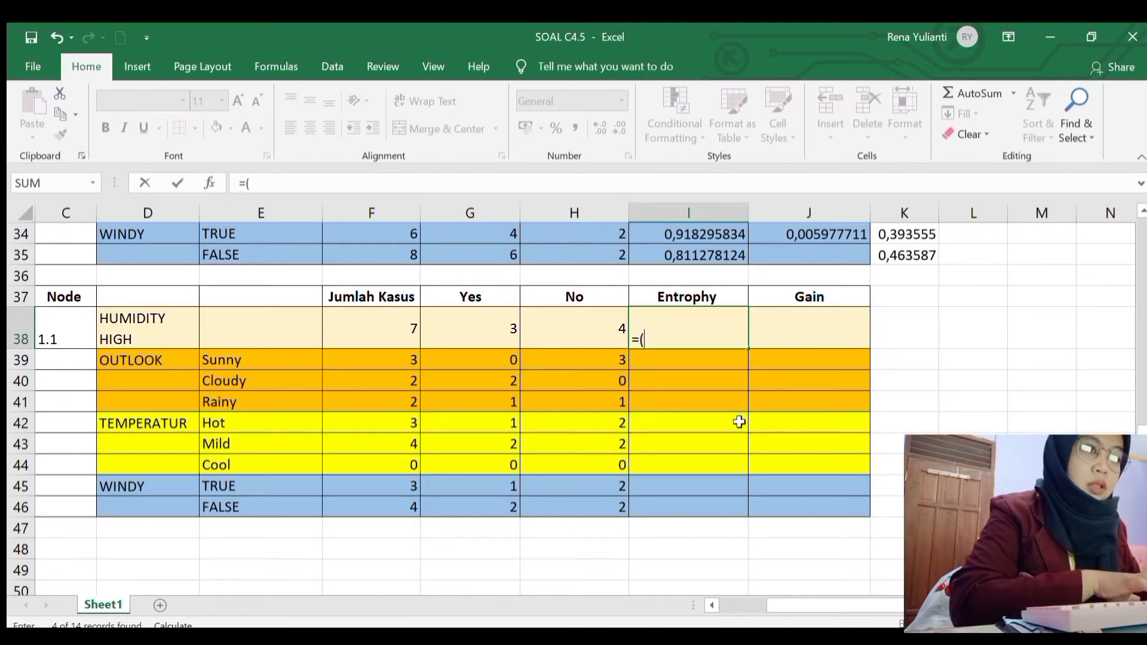
type("(-(")
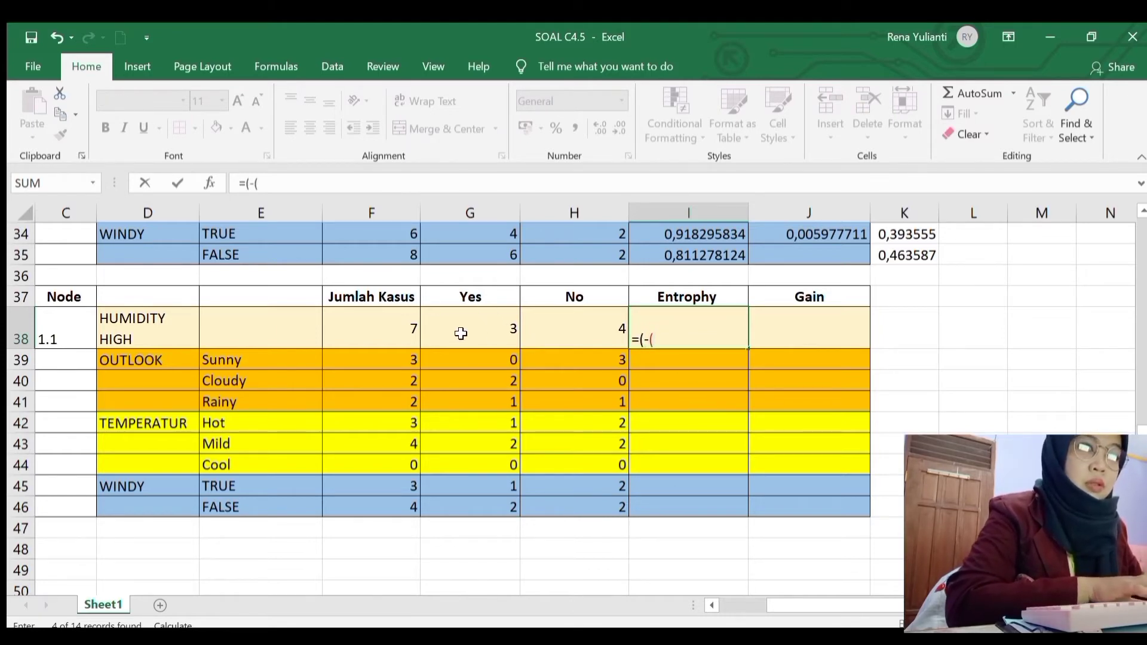
left_click(494, 329)
type("/")
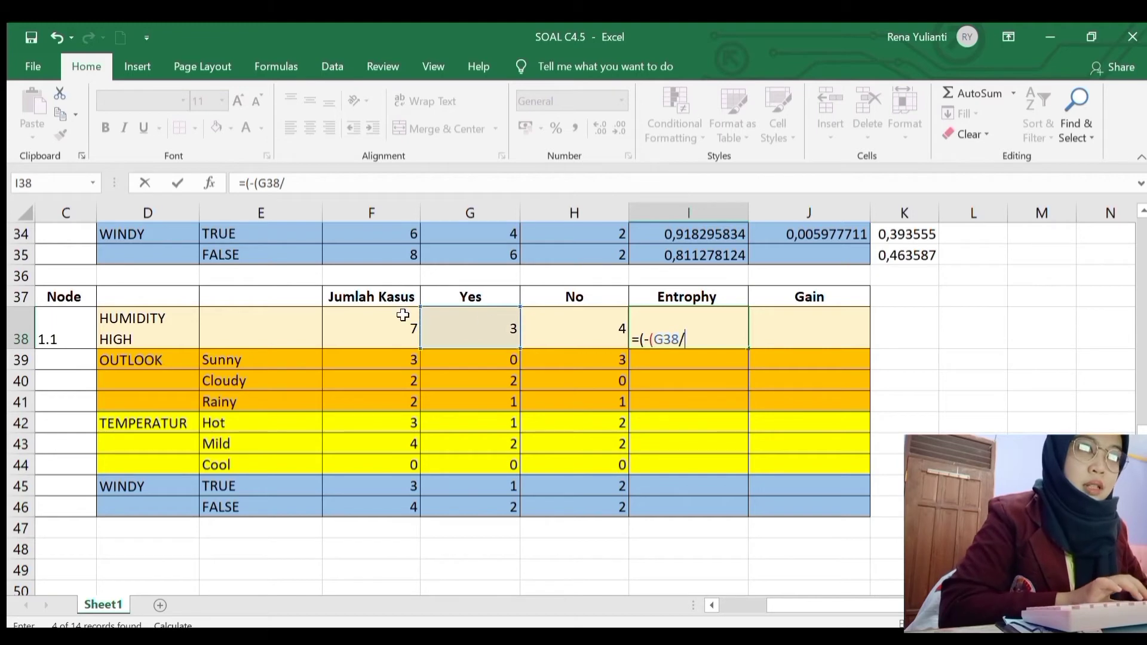
left_click(403, 314)
type(")*LO")
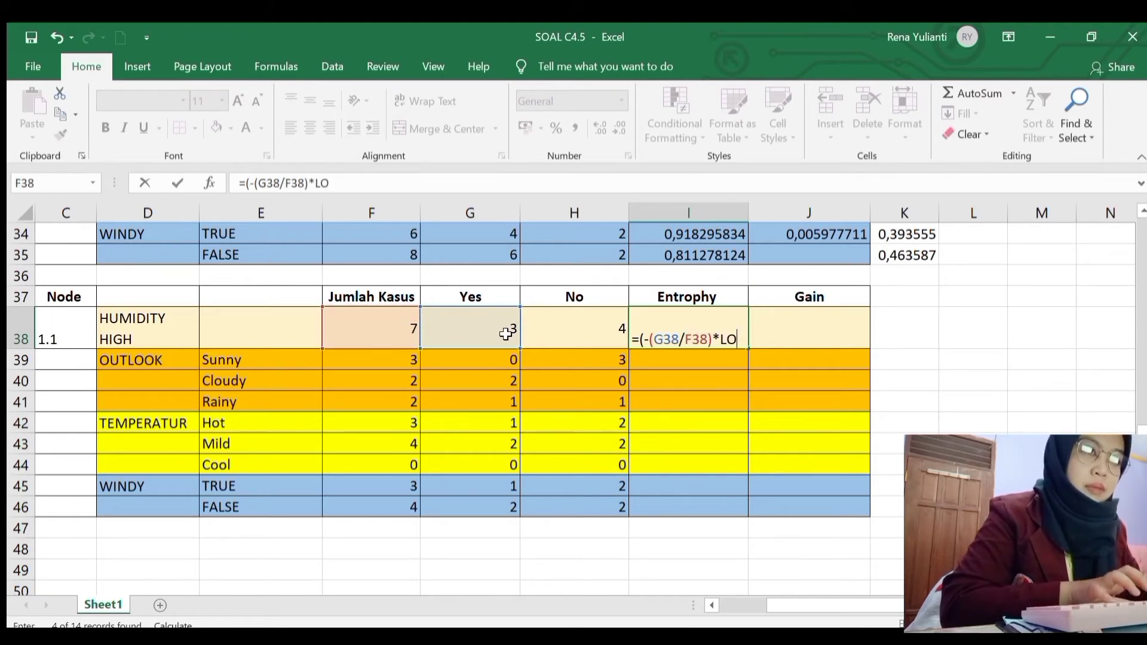
type("GNORMDIST(")
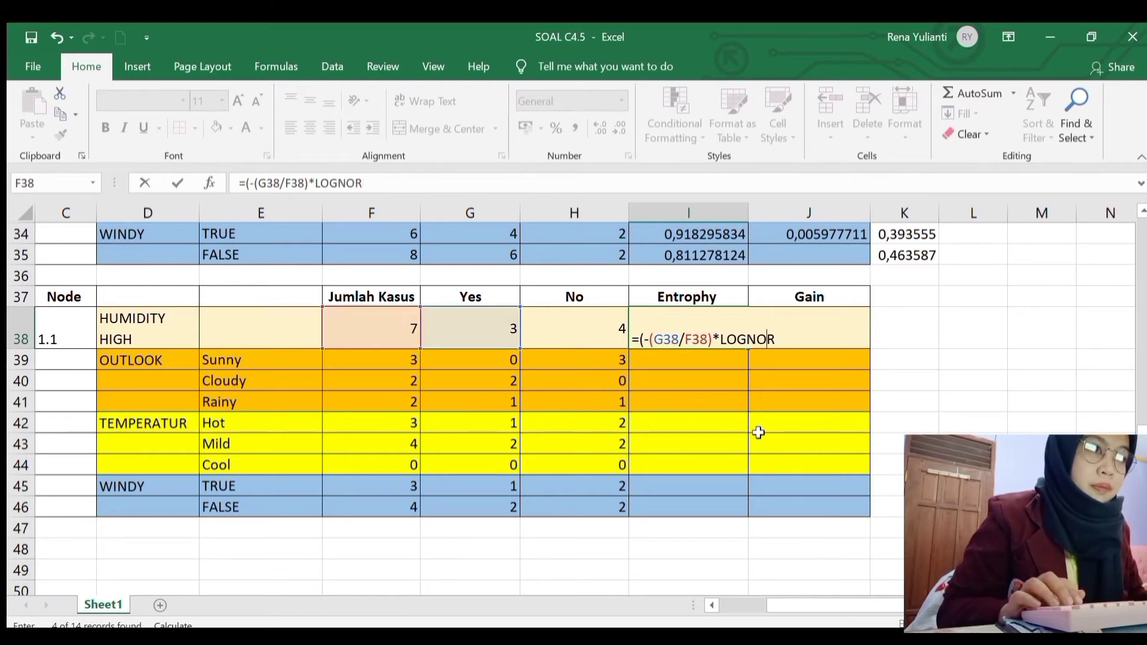
key("BackSpace")
key("BackSpace")
key("BackSpace")
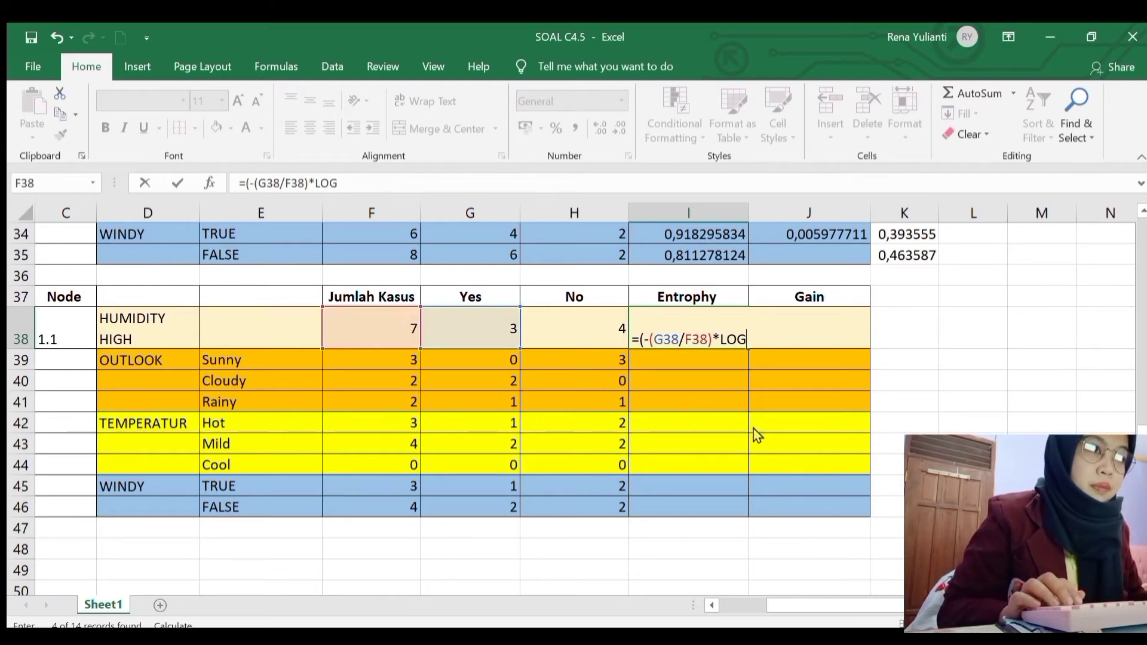
double_click(737, 460)
left_click(499, 331)
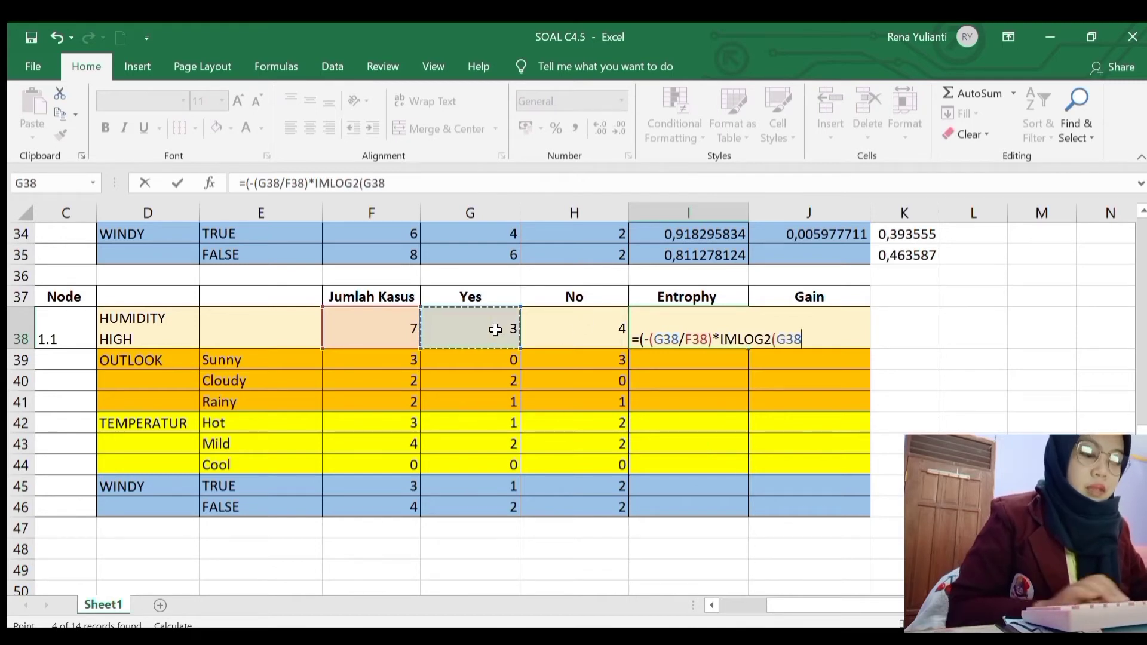
type("/")
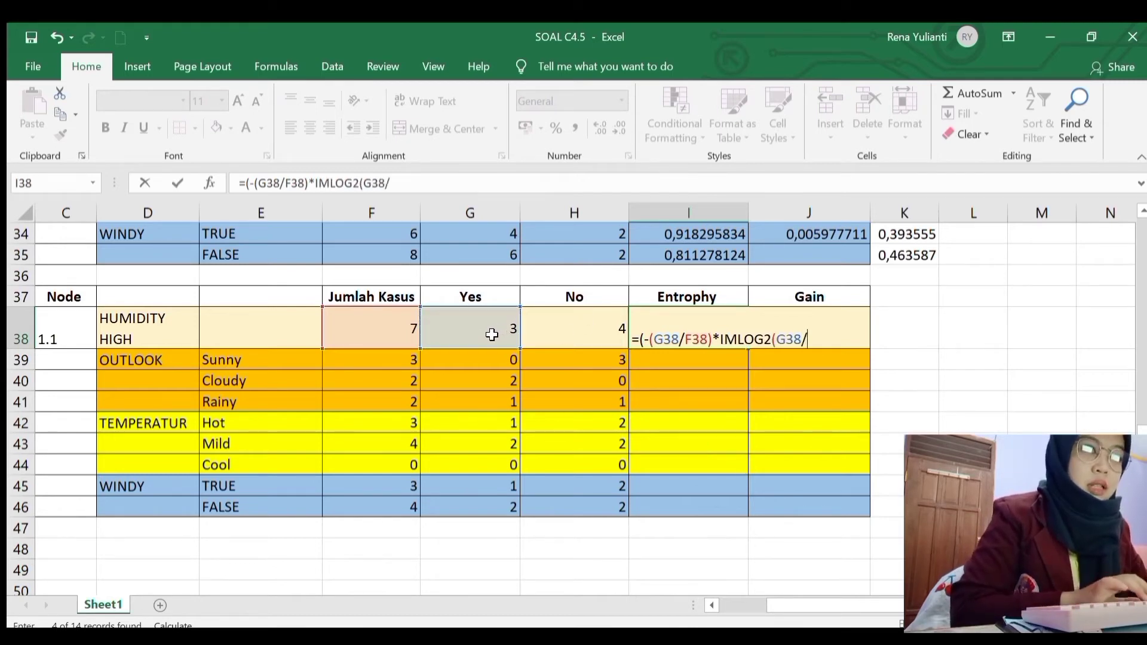
left_click(382, 327)
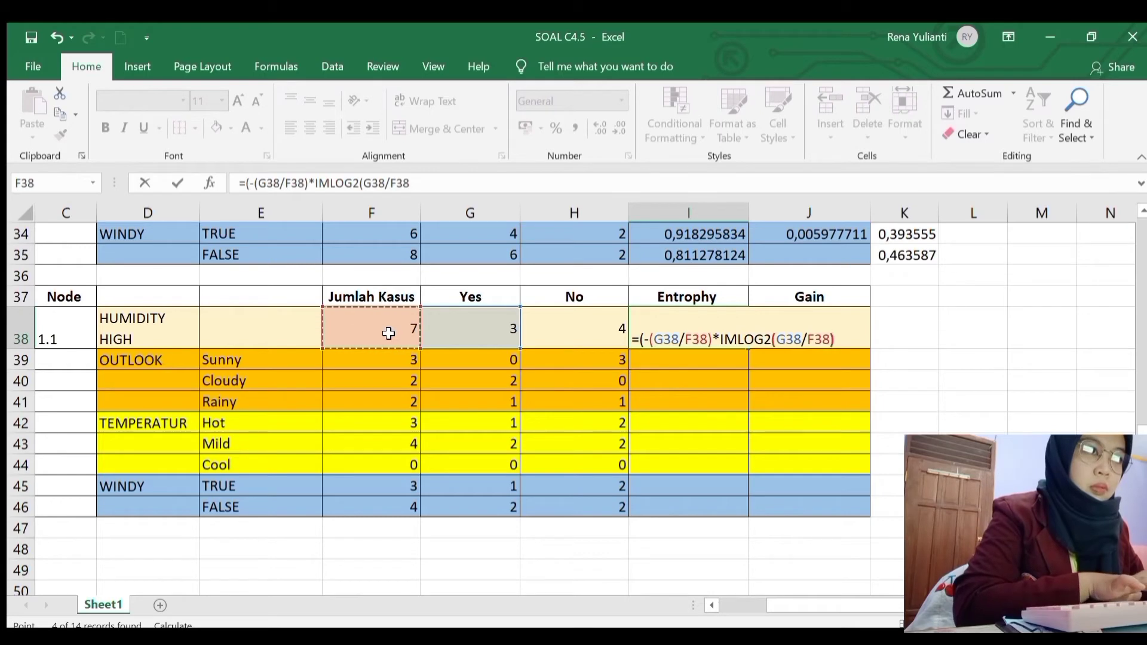
Step: Complete the I38 entropy formula by adding the No term +(-(H38/F38)*IMLOG2(H38/F38)))
type("+")
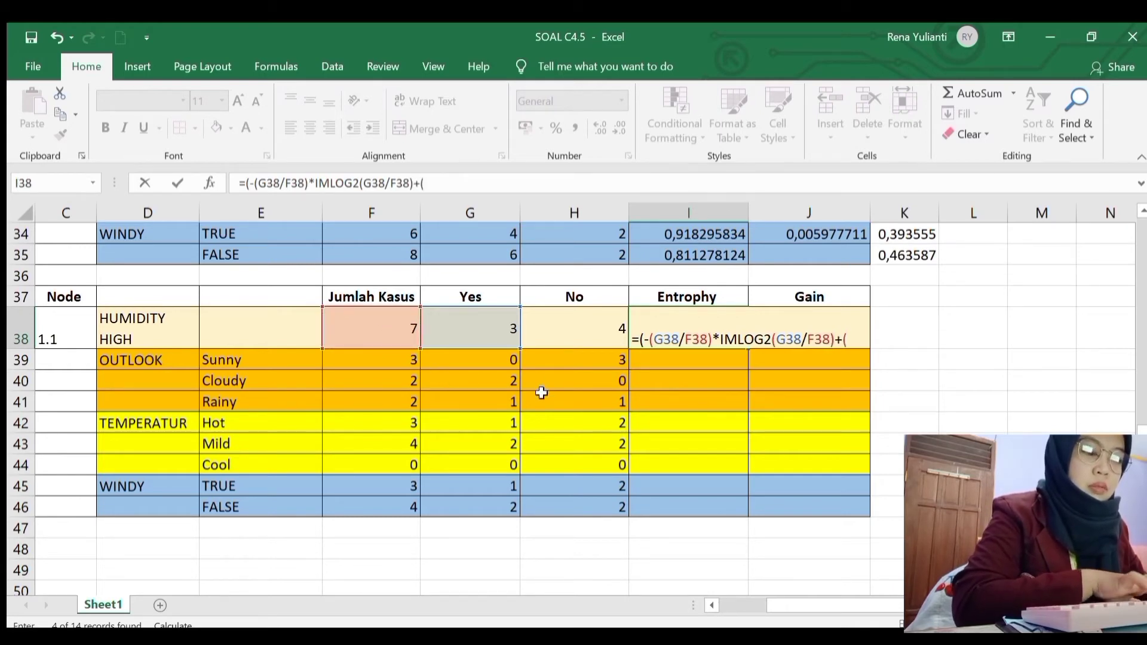
type("(-(")
left_click(583, 334)
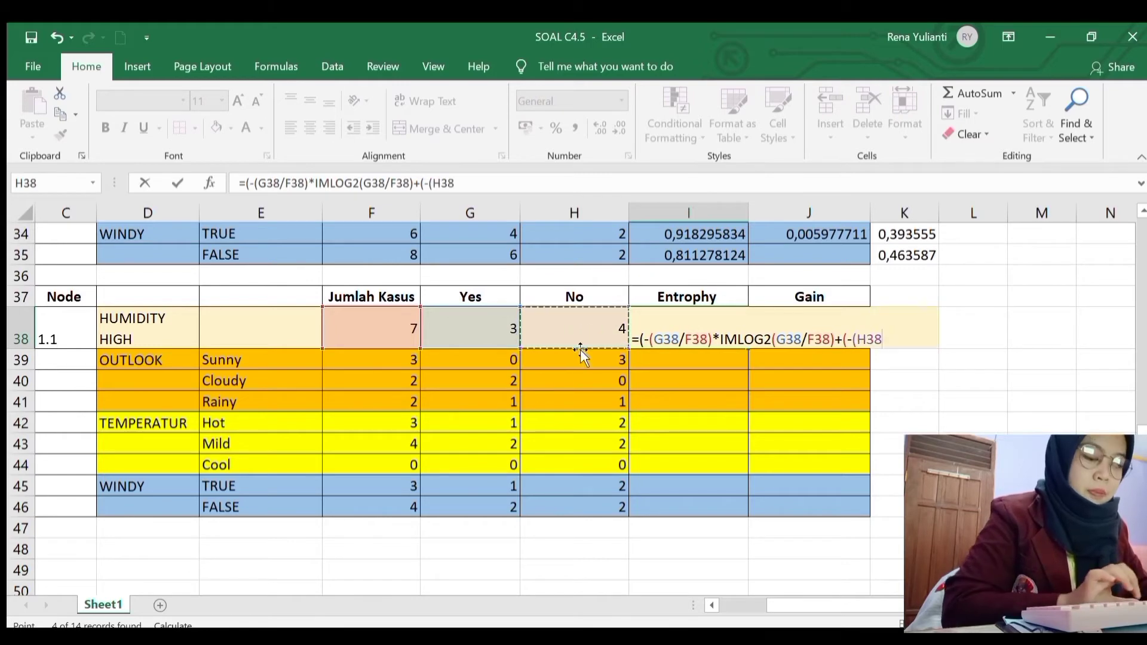
type("/")
left_click(393, 331)
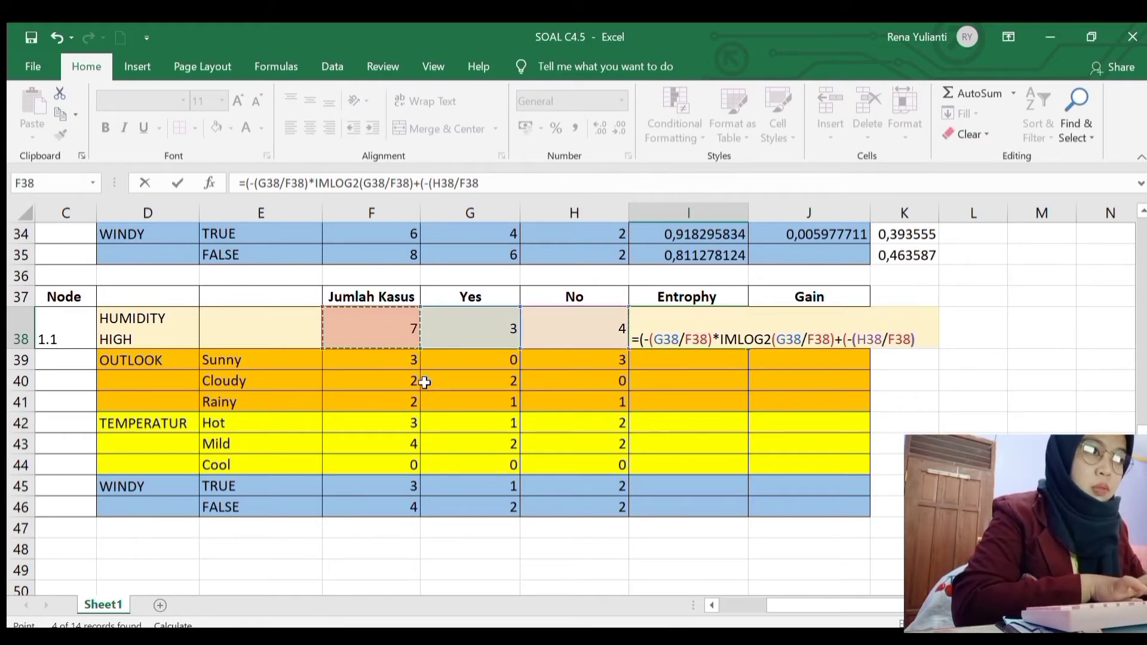
type(")*IML")
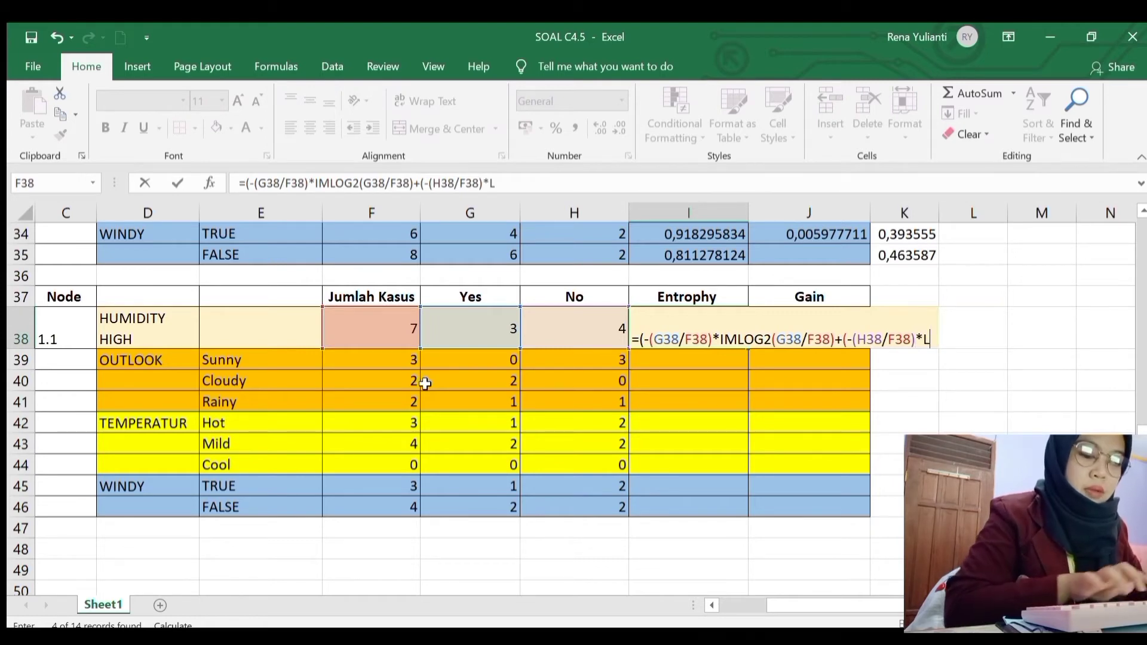
type("OG")
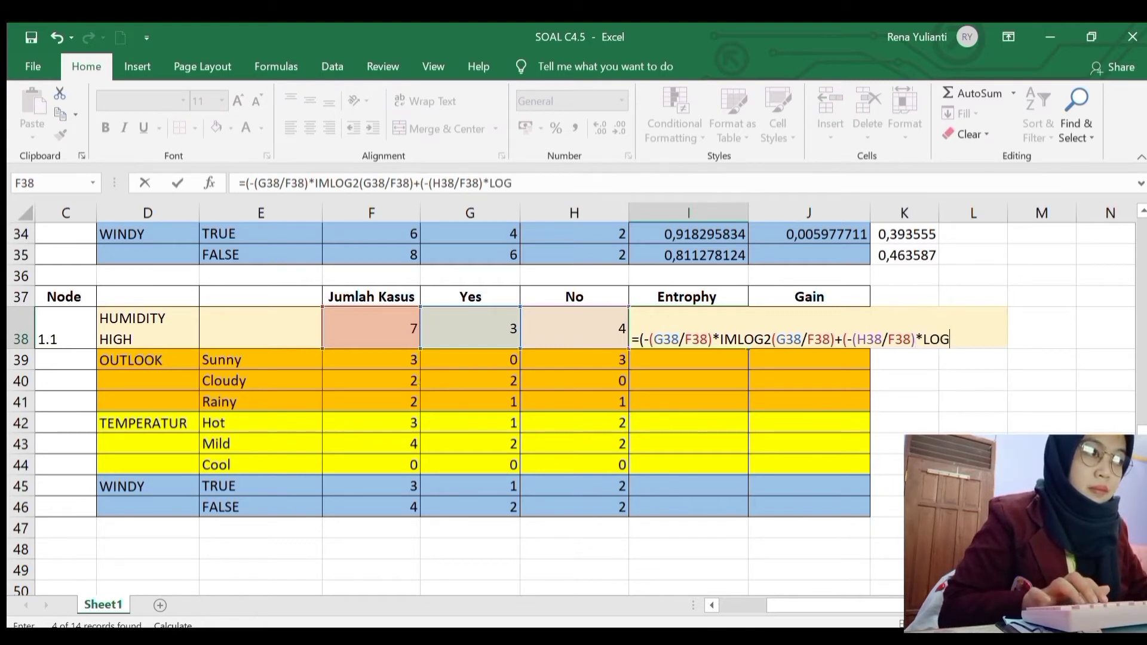
type("2")
key("Tab")
left_click(563, 325)
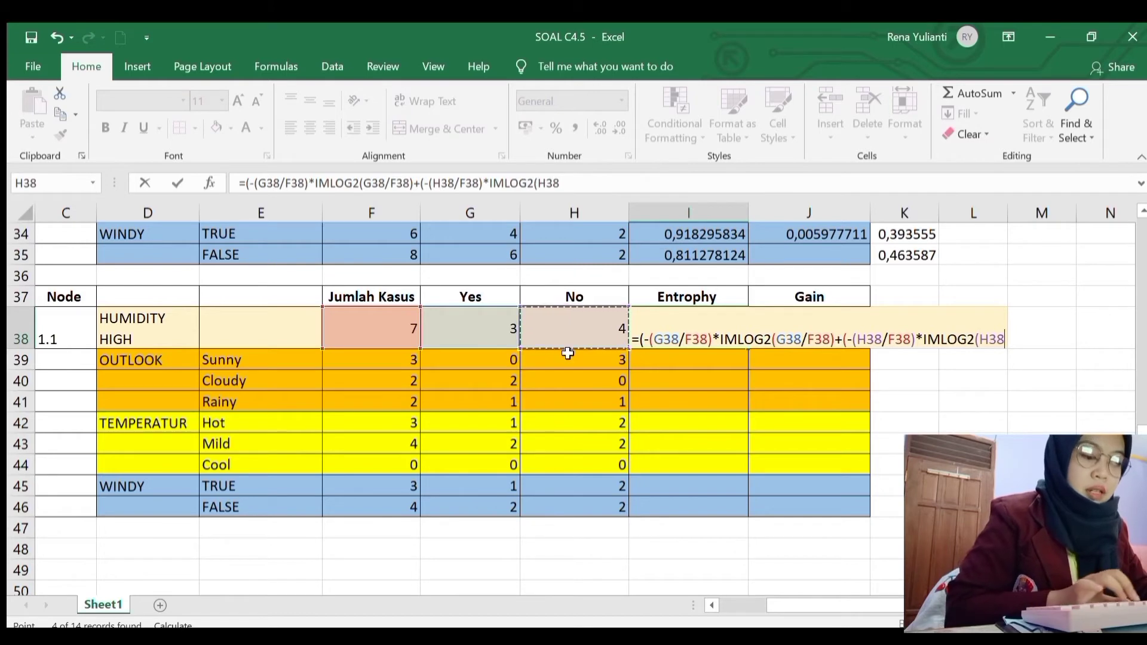
type("/")
left_click(404, 337)
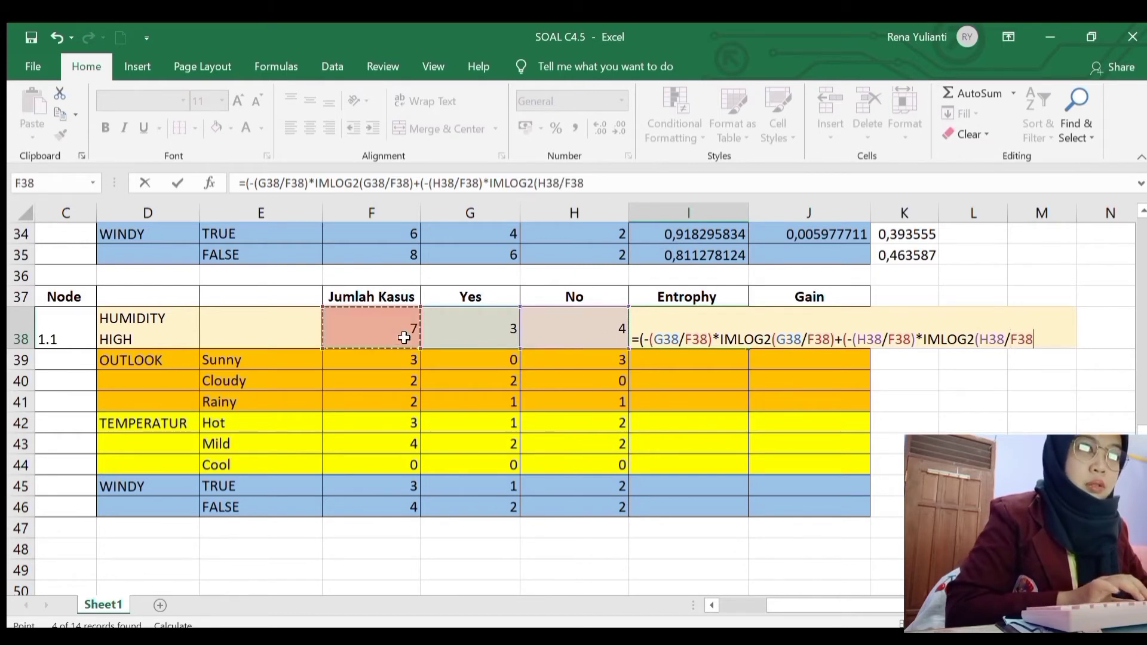
type("))")
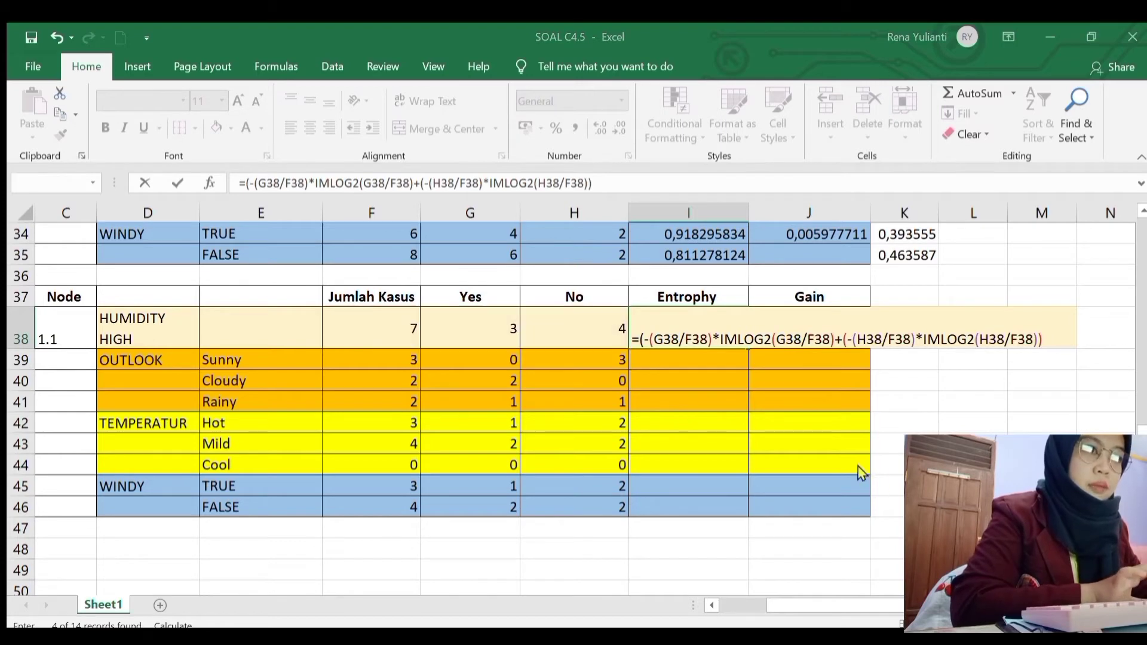
key("Return")
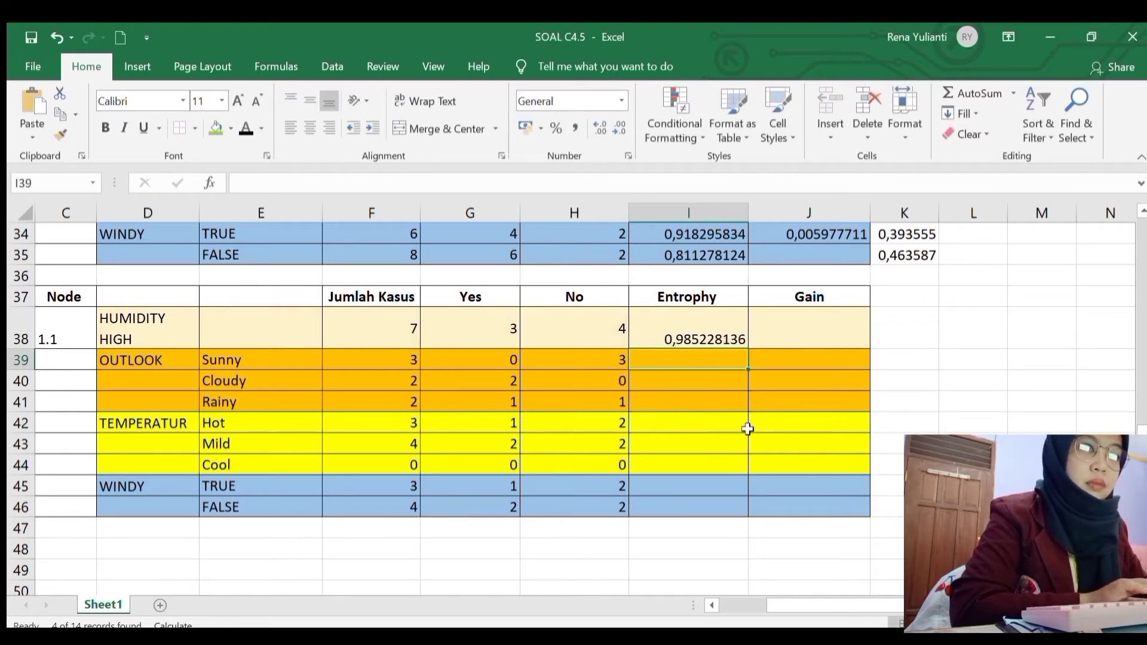
Step: Set the vertical alignment of the node 1.1 values in F38:J45 to middle
left_click(690, 336)
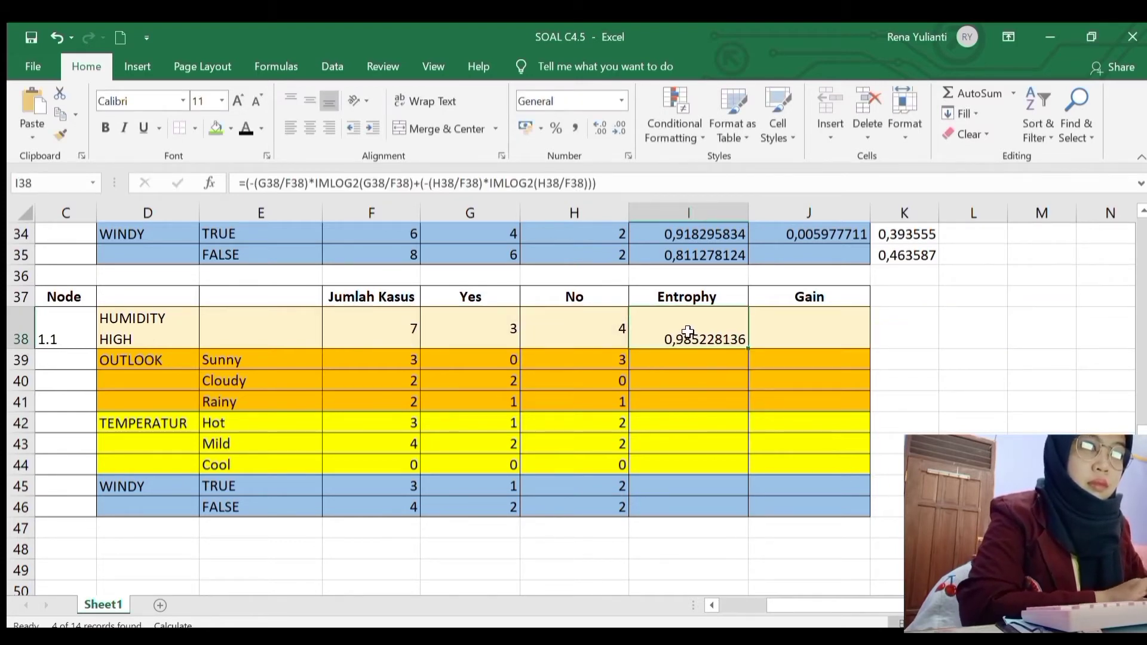
left_click_drag(407, 334, 834, 516)
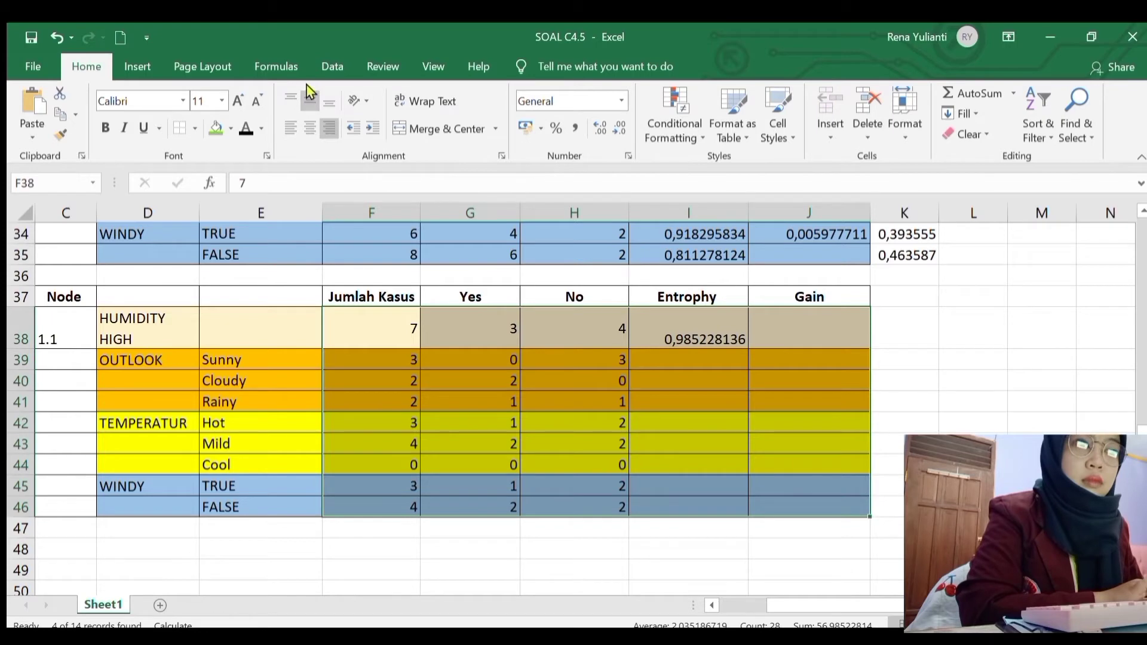
left_click(691, 357)
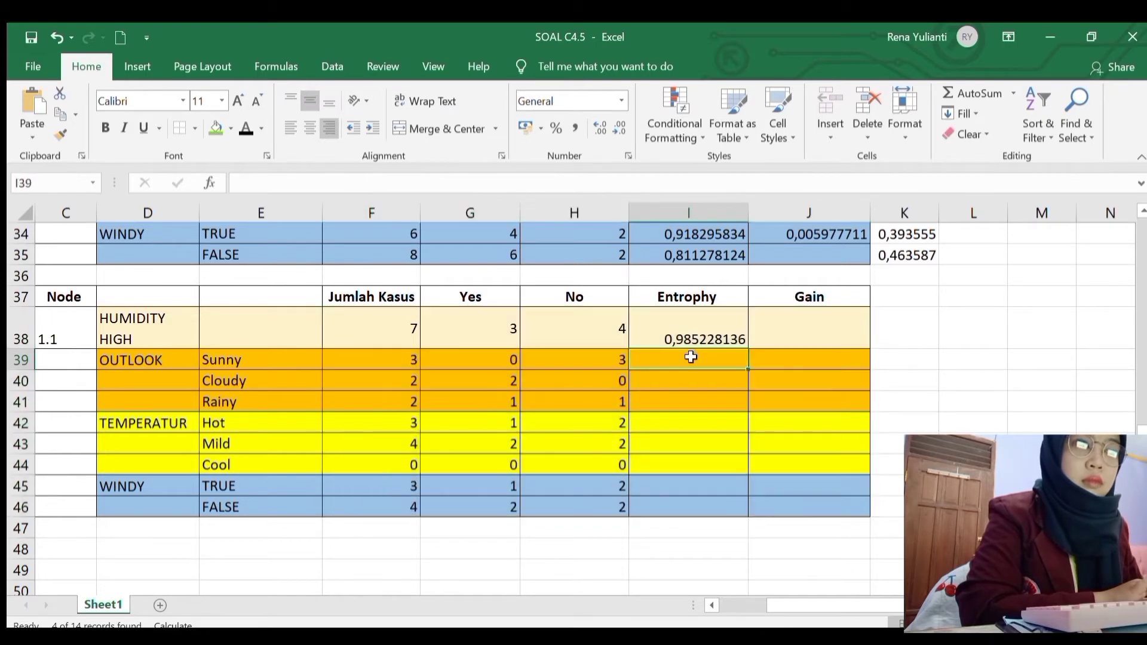
left_click(691, 338)
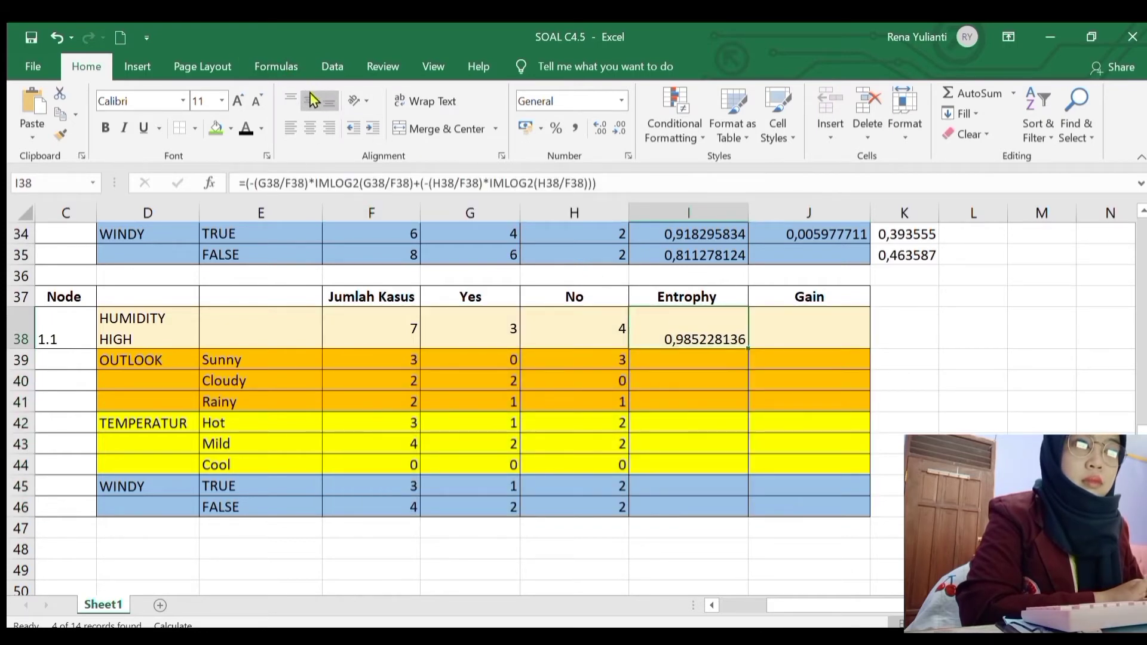
left_click(309, 100)
left_click_drag(412, 328, 808, 487)
left_click(308, 102)
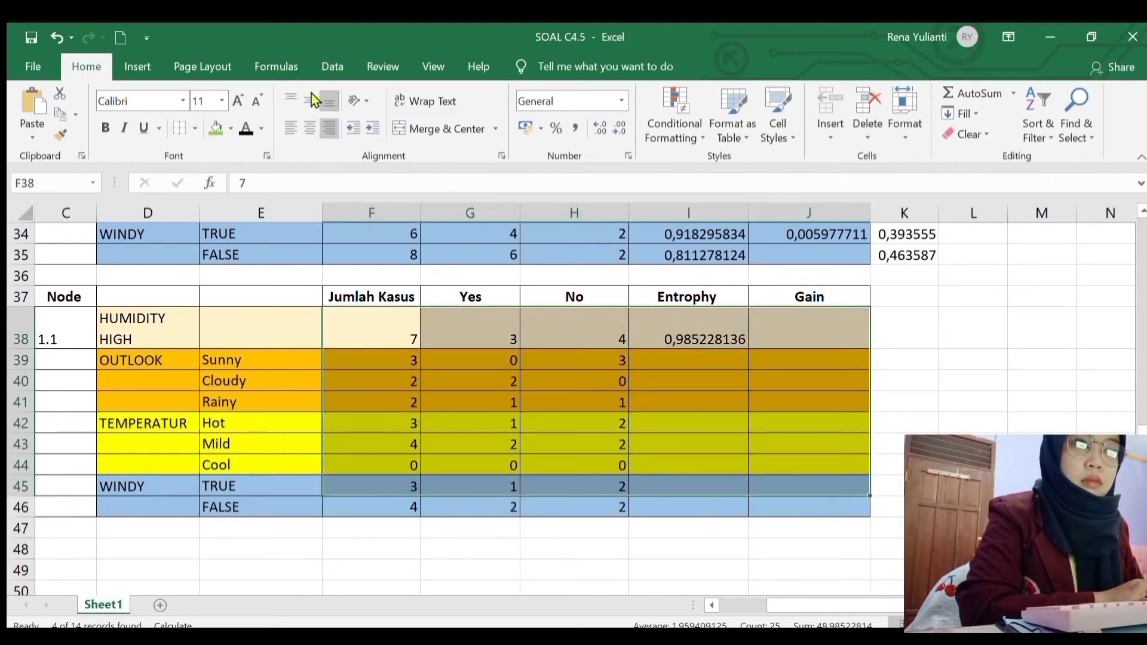
left_click(309, 103)
left_click(710, 401)
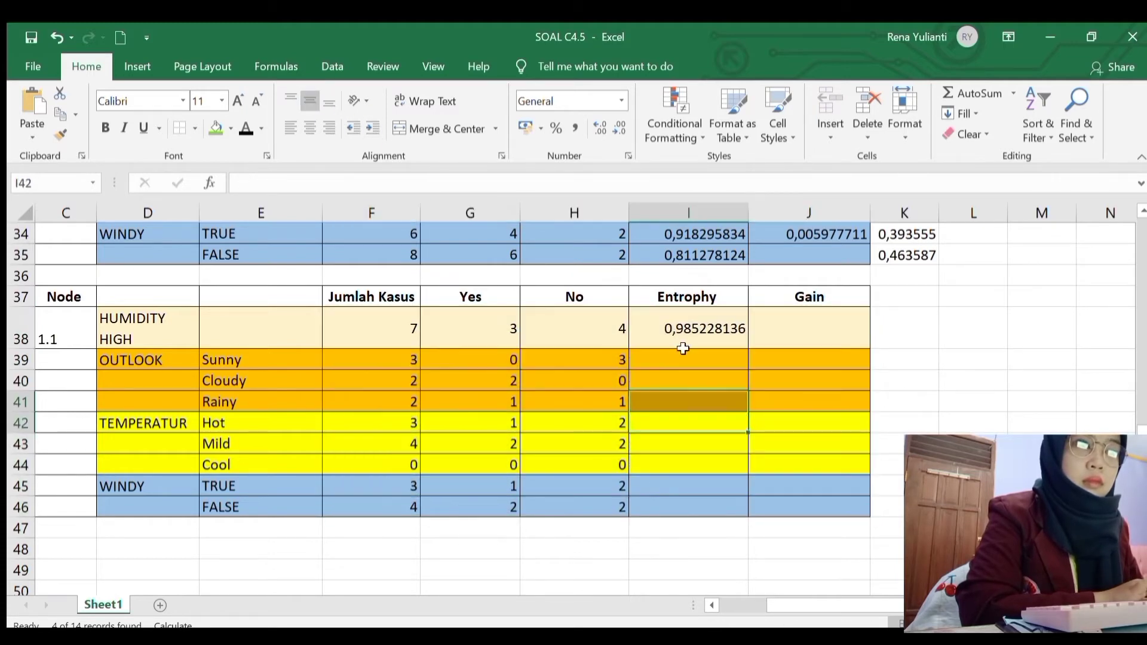
Step: Begin the OUTLOOK Sunny entropy formula in I39 with the negated No ratio =(-(H39/F39)
left_click(690, 358)
type("=")
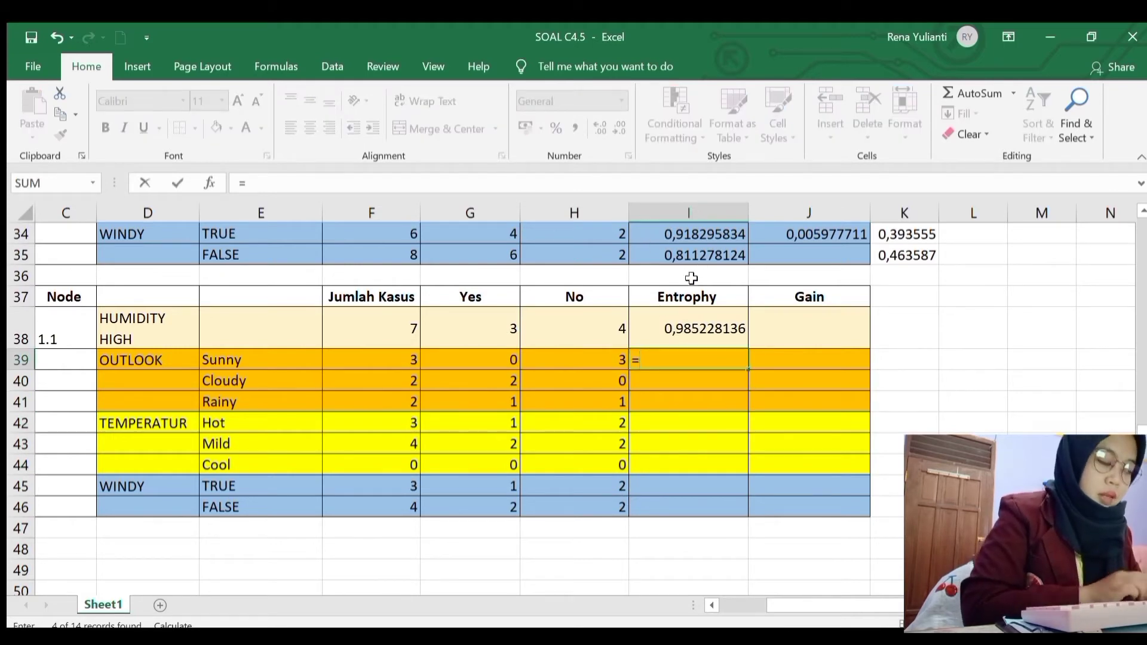
type("(-")
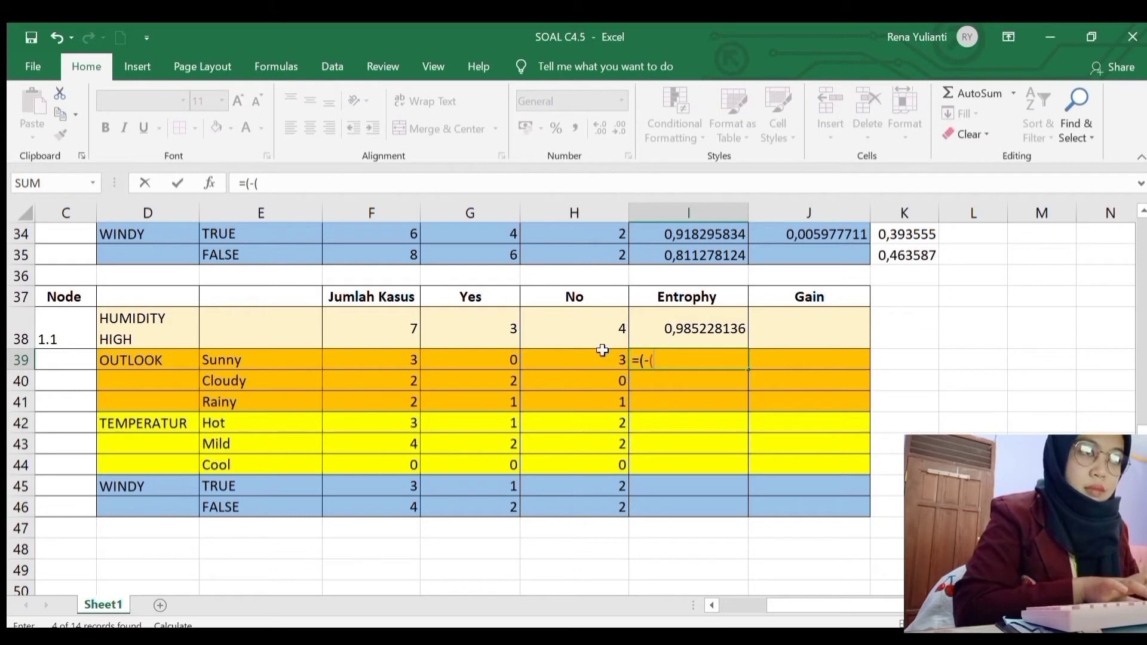
type("(")
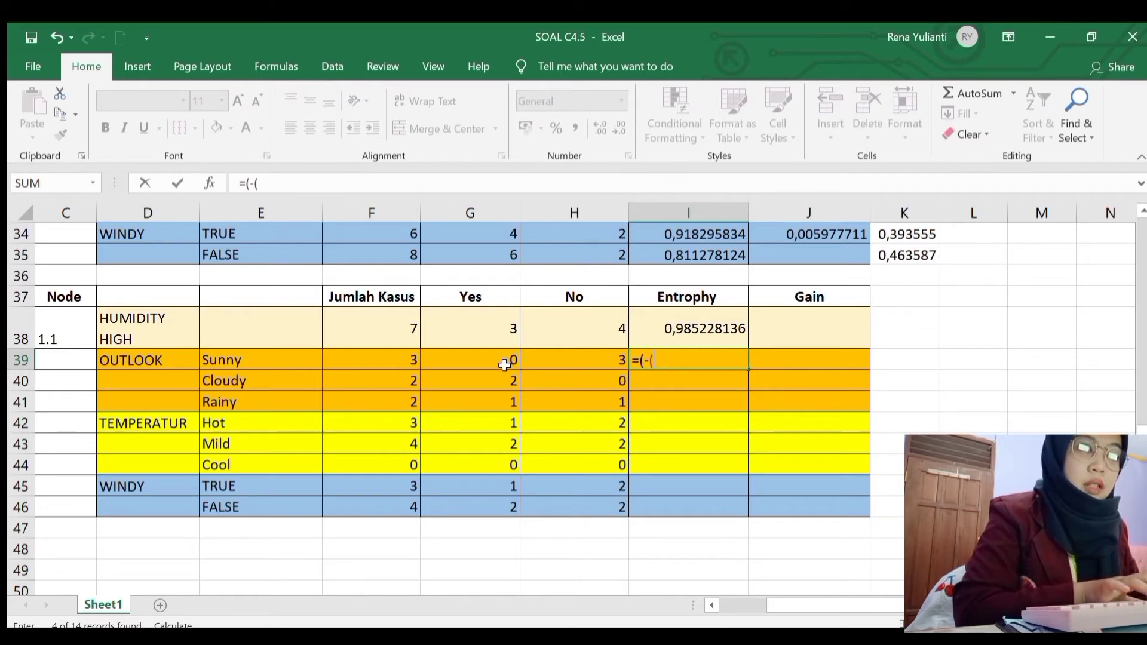
left_click(600, 357)
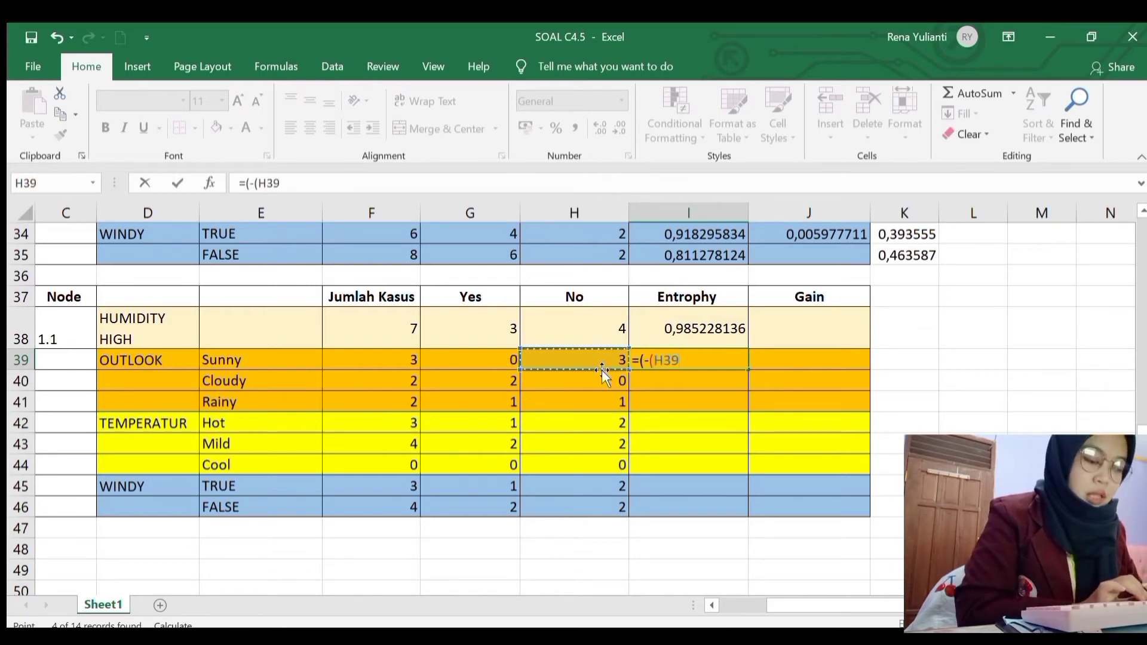
type("/")
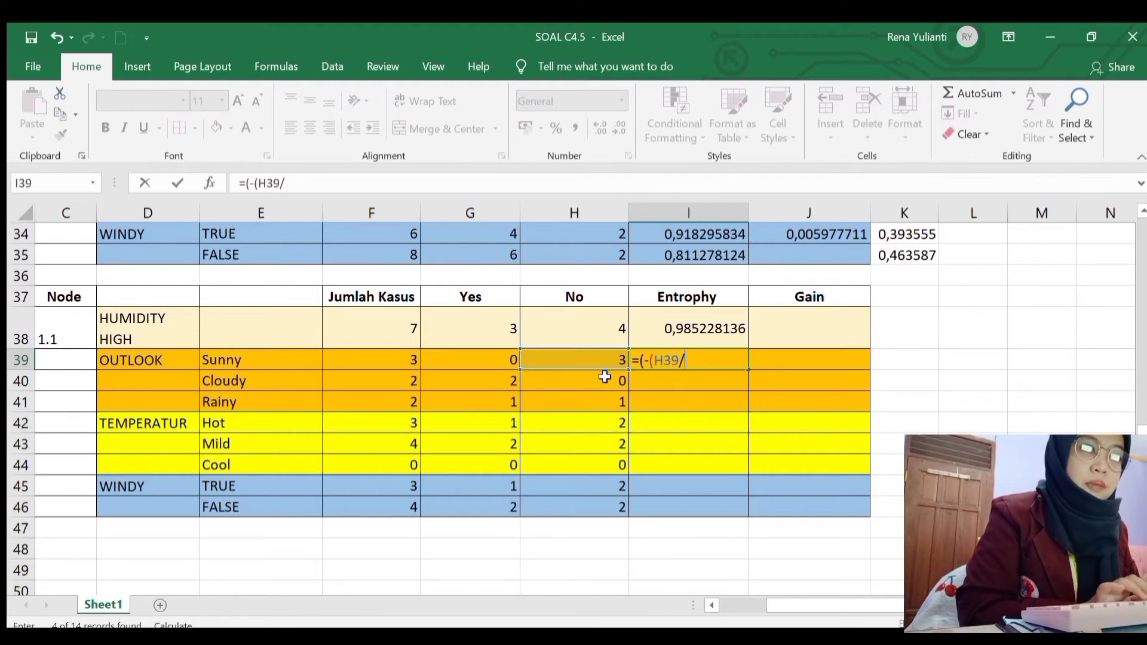
left_click(388, 357)
Step: Complete the I39 entropy formula by multiplying the ratio with IMLOG2(H39/F39) and closing the brackets
type(")*LOG")
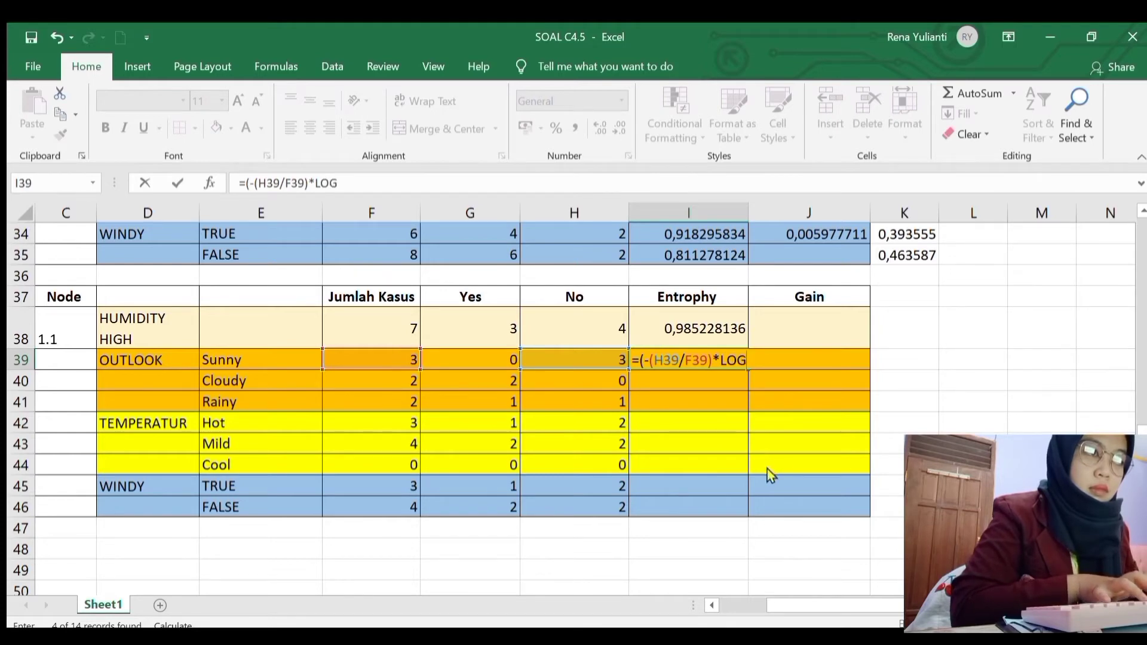
type("2")
key("Tab")
left_click(583, 359)
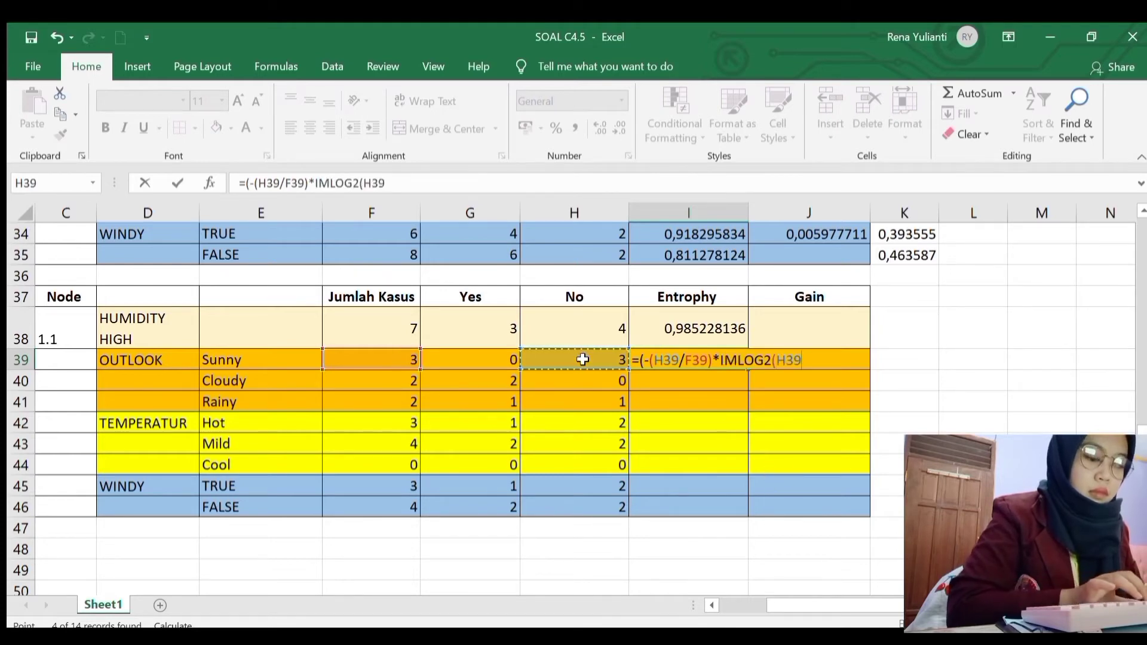
type("/")
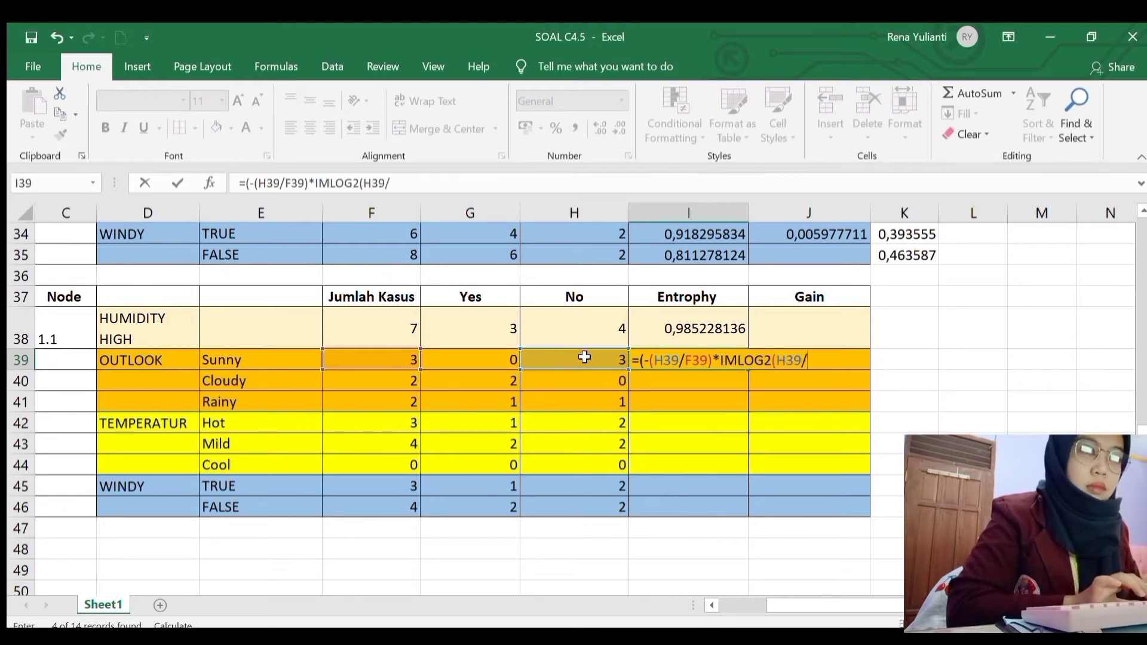
left_click(385, 357)
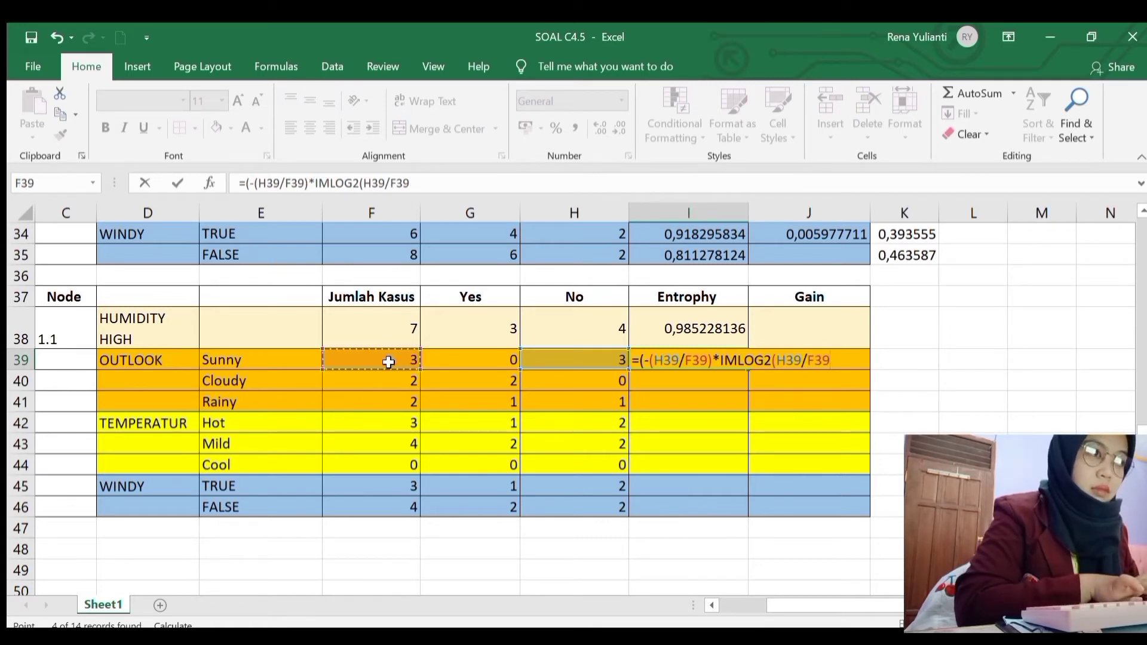
type("))")
key("Return")
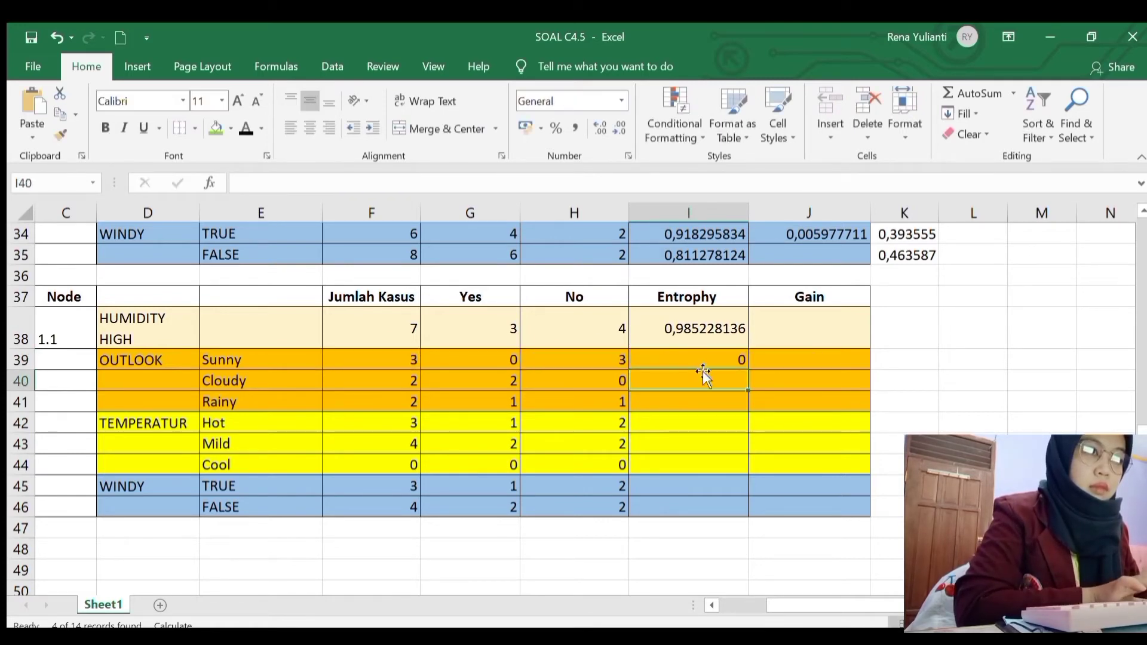
Step: Begin the OUTLOOK Cloudy entropy formula in I40 with the negated Yes ratio =(-(G40/F40), using the I38 formula as reference
left_click(727, 328)
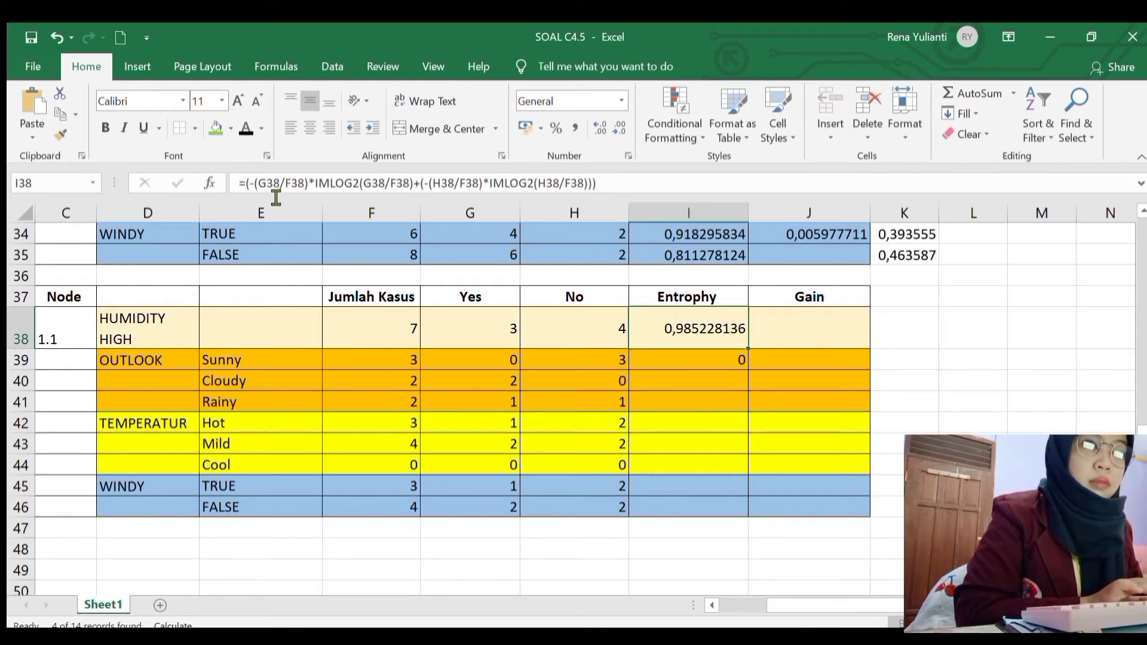
left_click(712, 385)
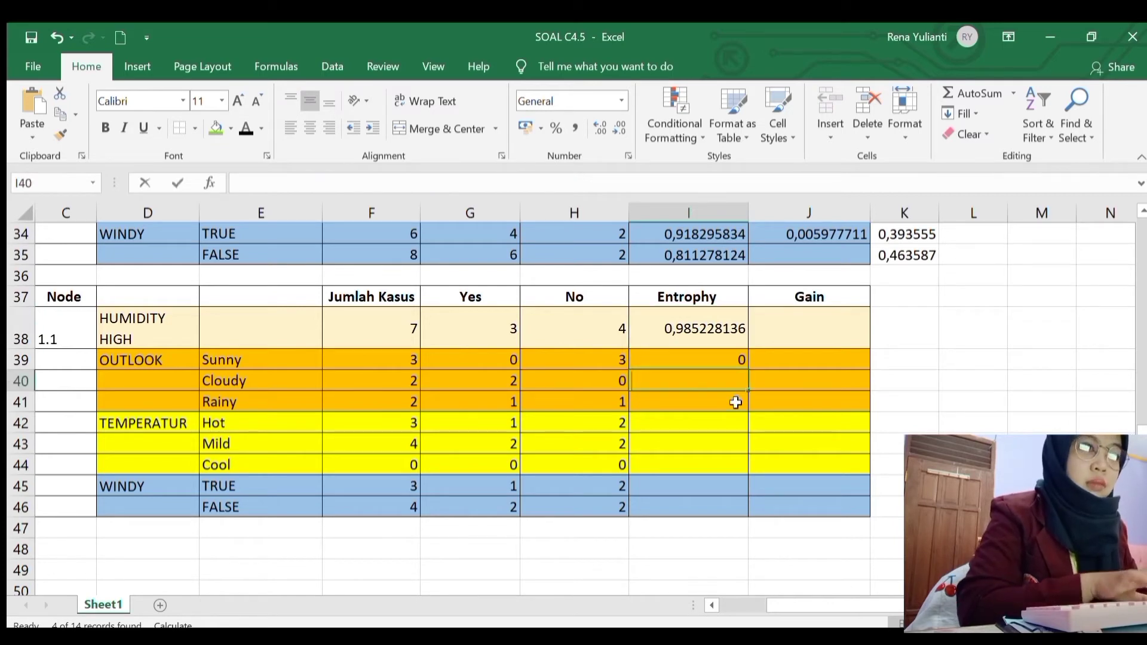
type("=")
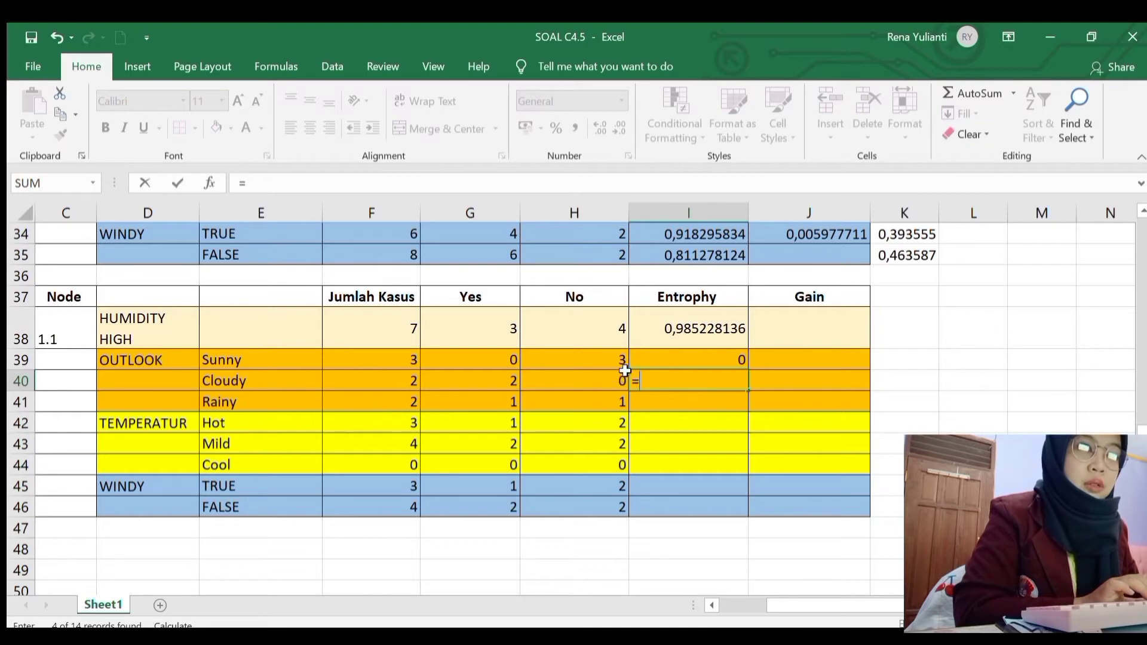
type("(")
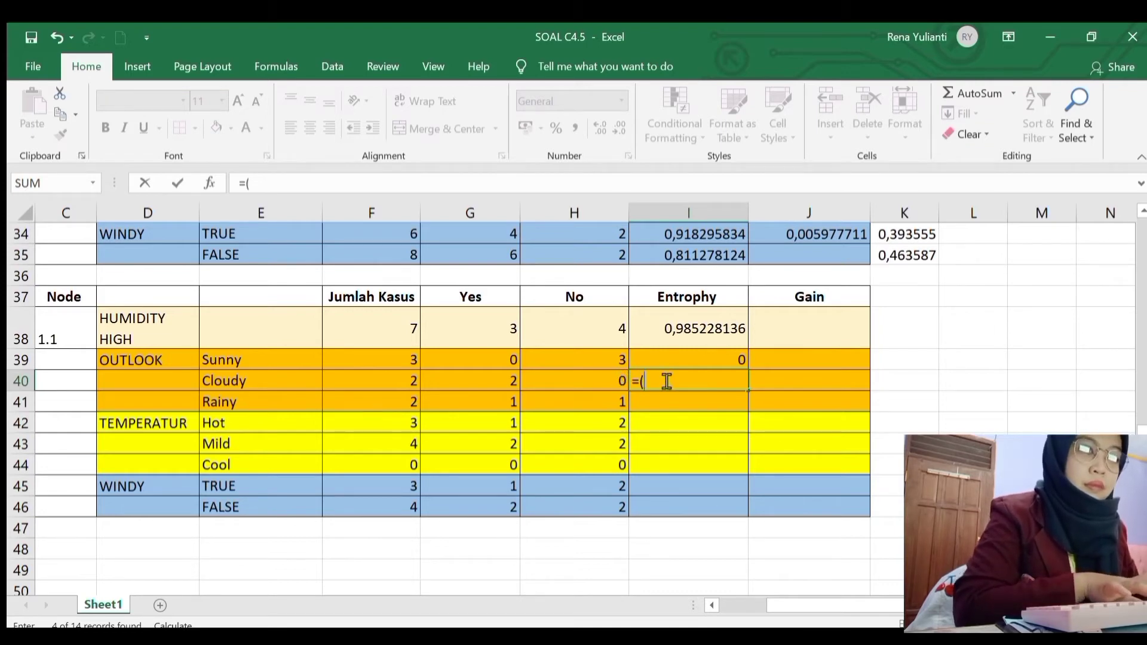
type("-")
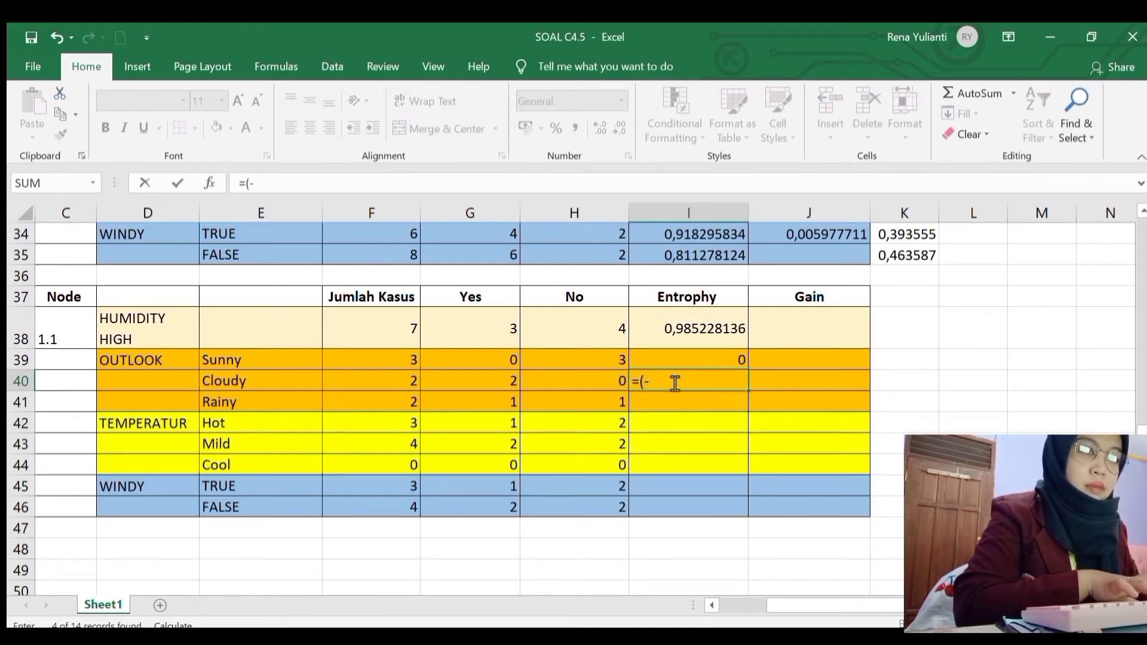
type("(")
left_click(513, 380)
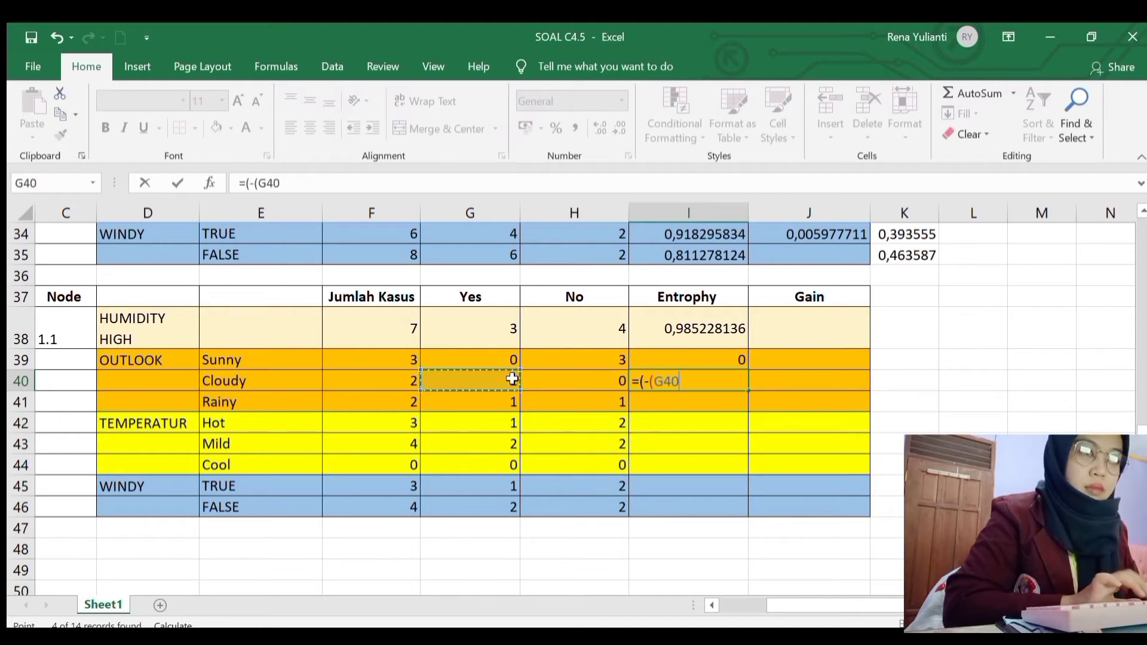
type("/")
left_click(391, 375)
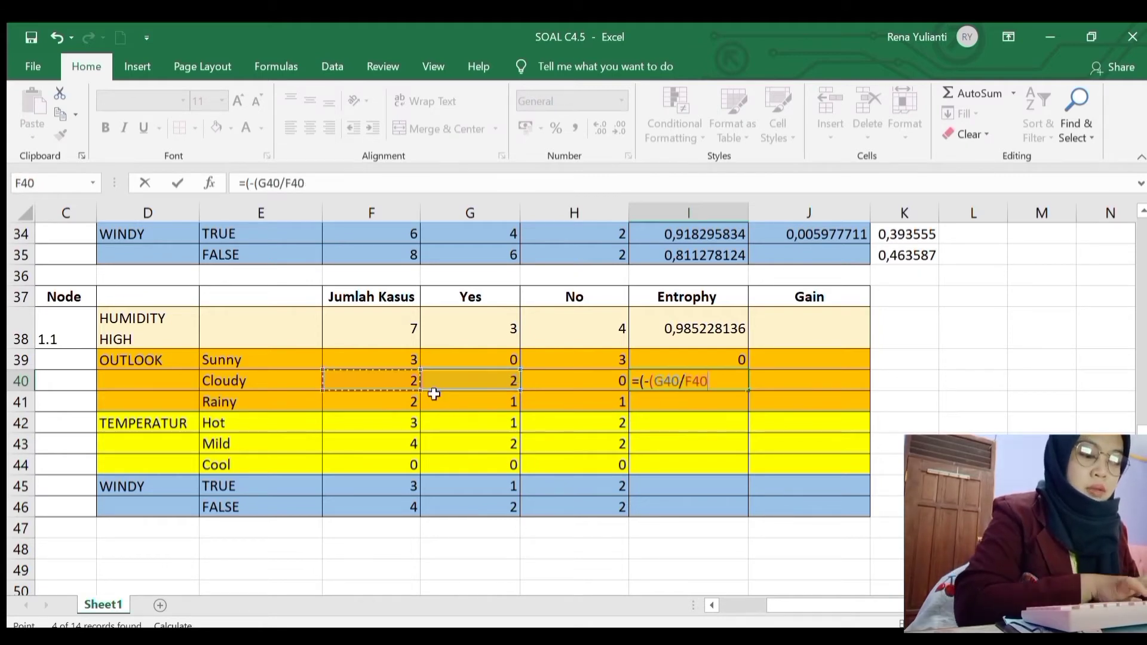
Step: Complete the I40 entropy formula by multiplying the ratio with IMLOG2(G40/F40) and closing the brackets
type(")*")
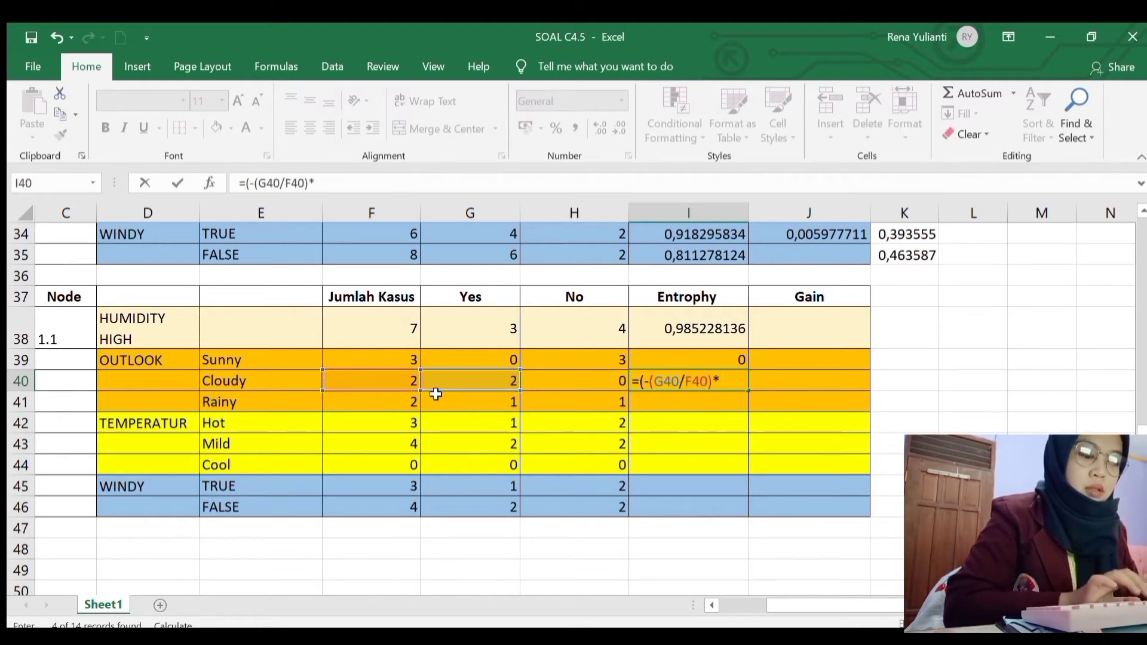
type("LOG")
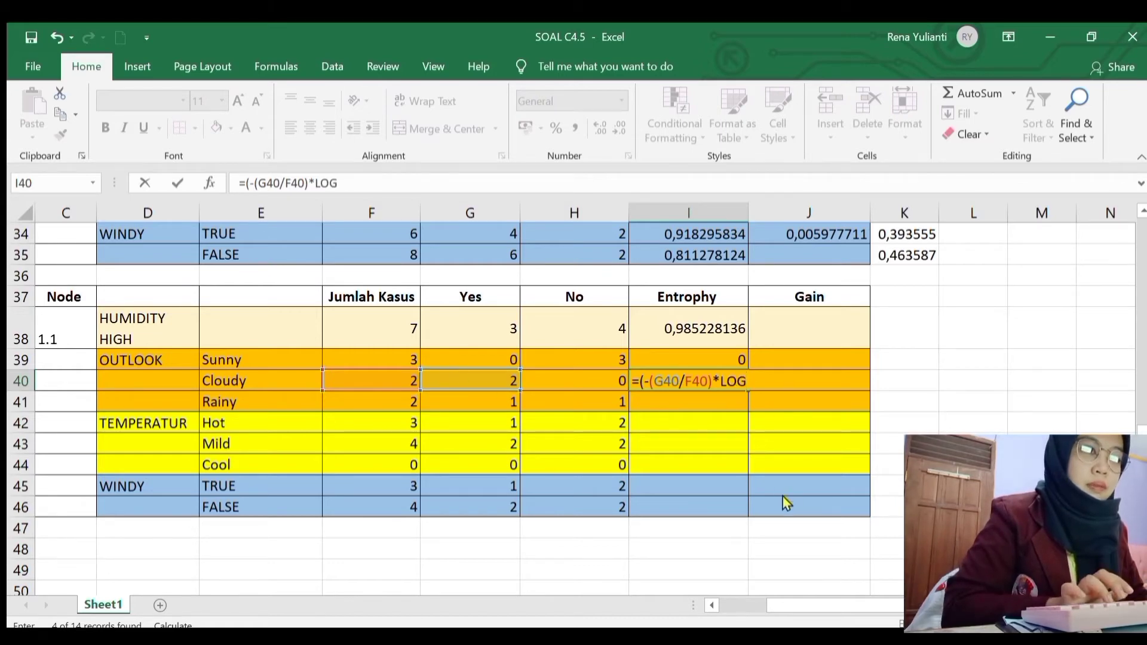
double_click(783, 497)
left_click(487, 381)
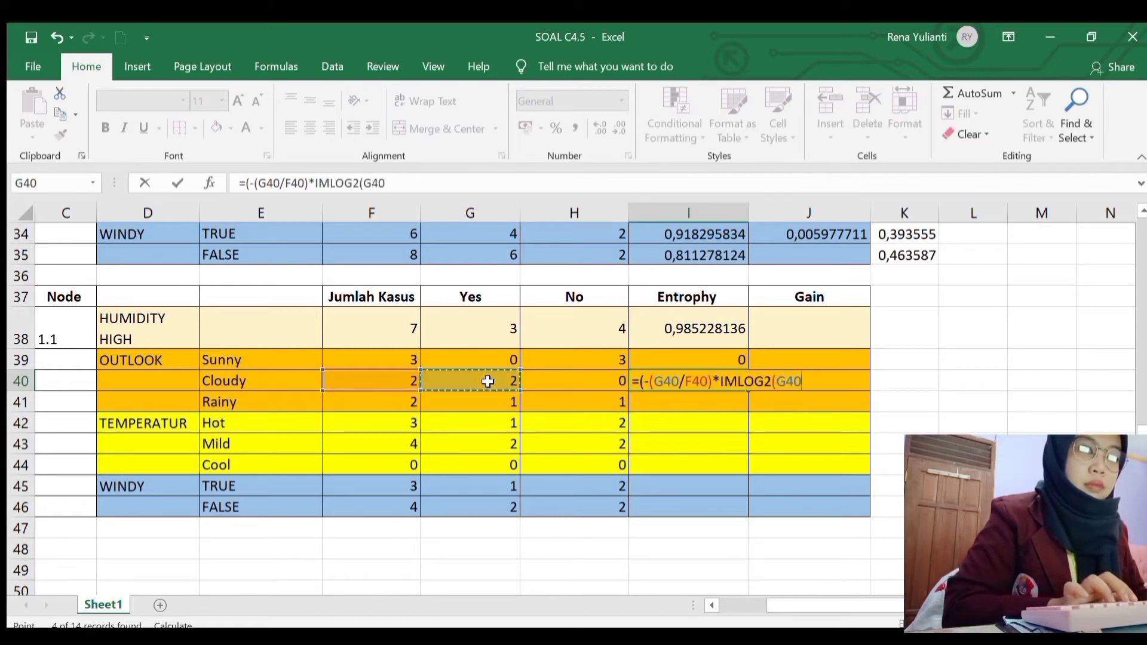
type("/")
left_click(409, 381)
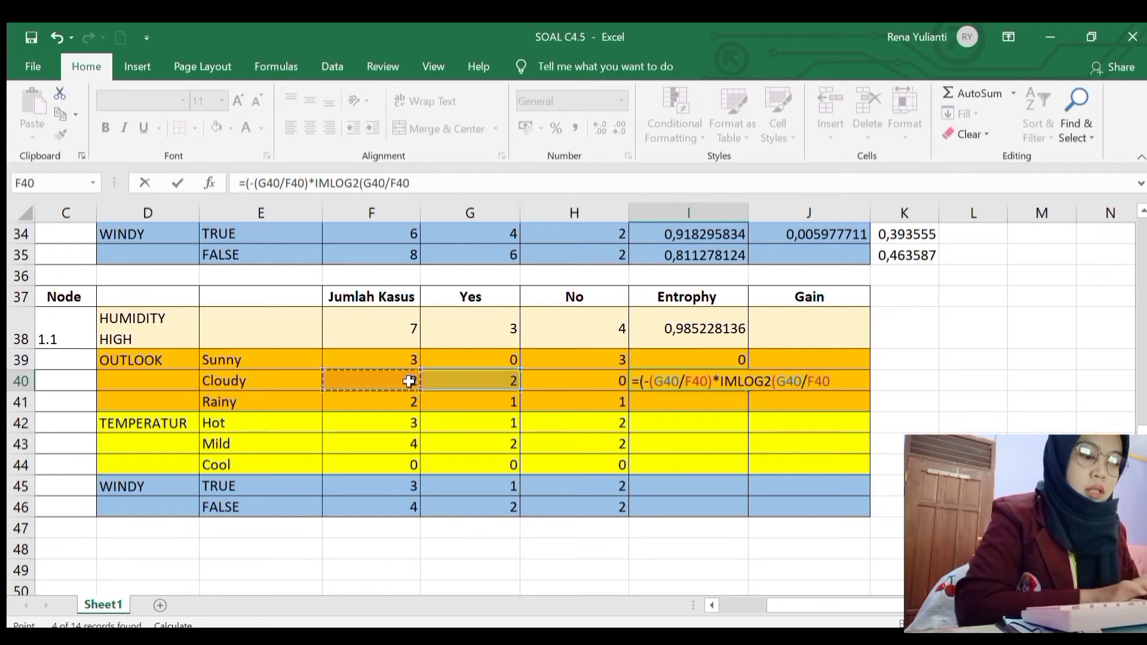
type(")")
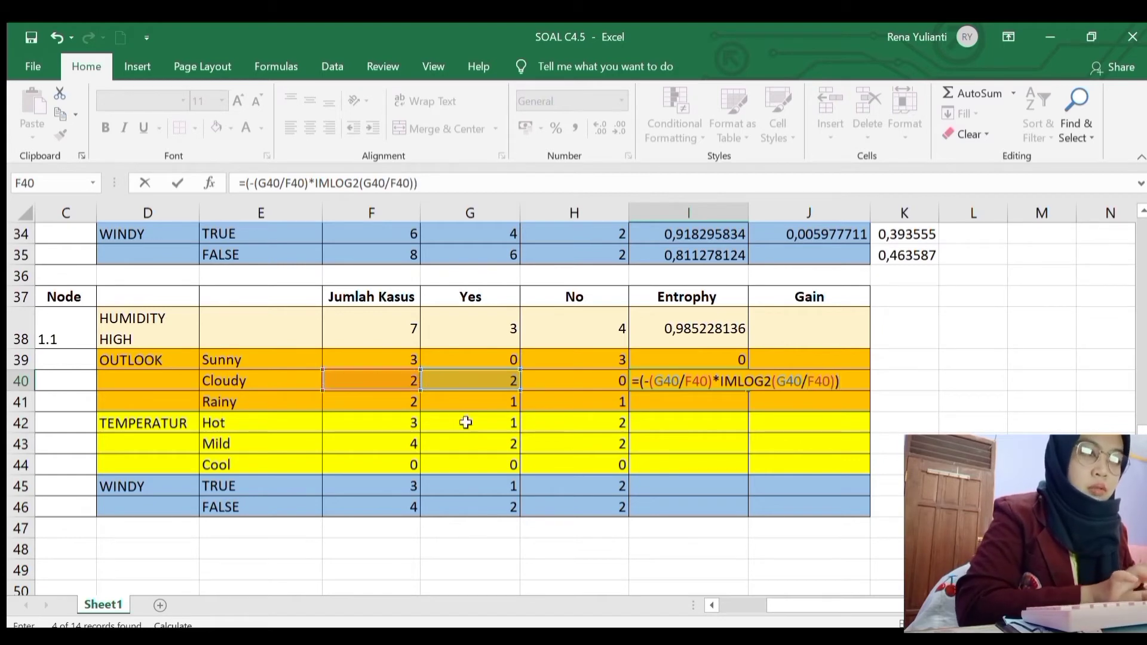
key("Return")
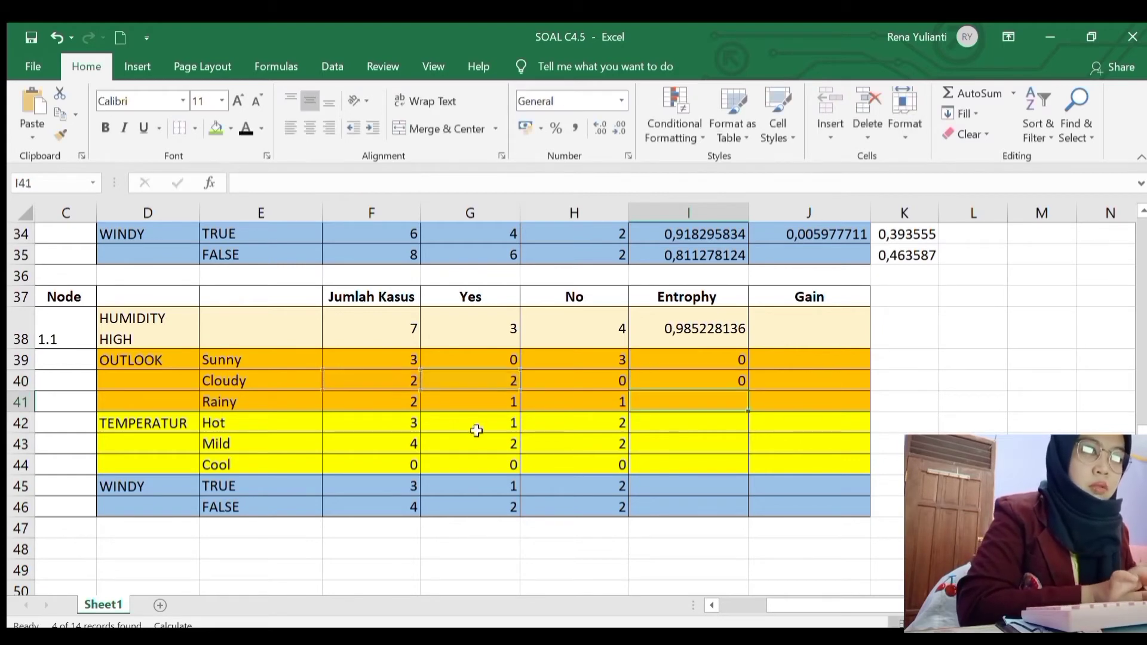
Step: Check the I39 and I38 formulas and begin the OUTLOOK Rainy entropy formula in I41 with =(-(G41/F41)
left_click(739, 360)
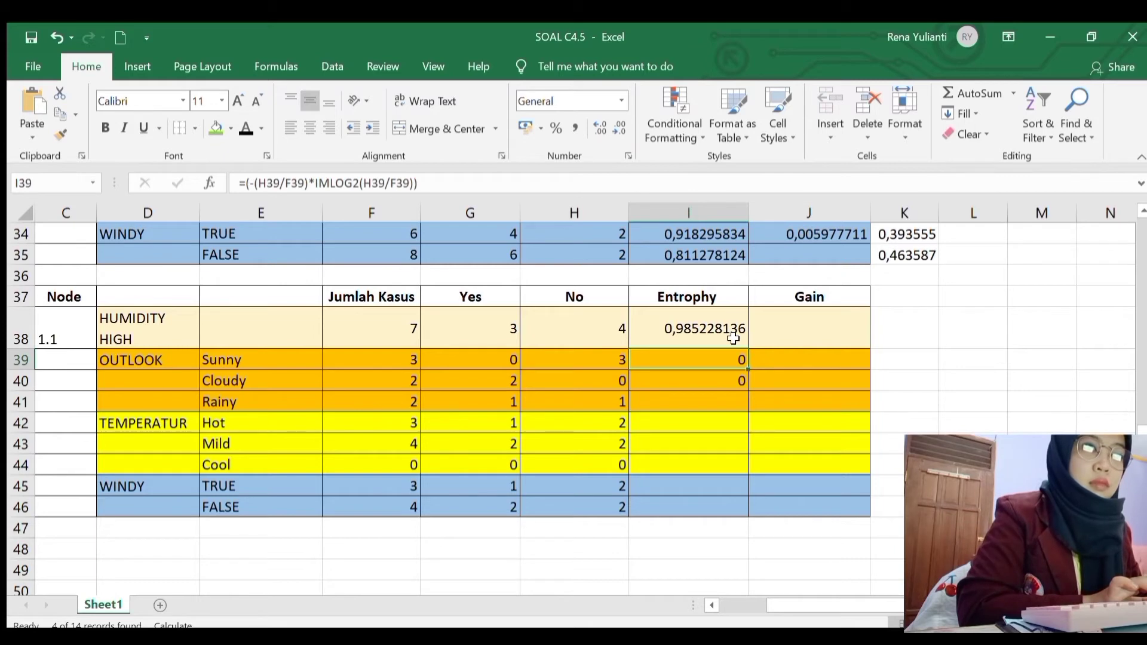
left_click(734, 339)
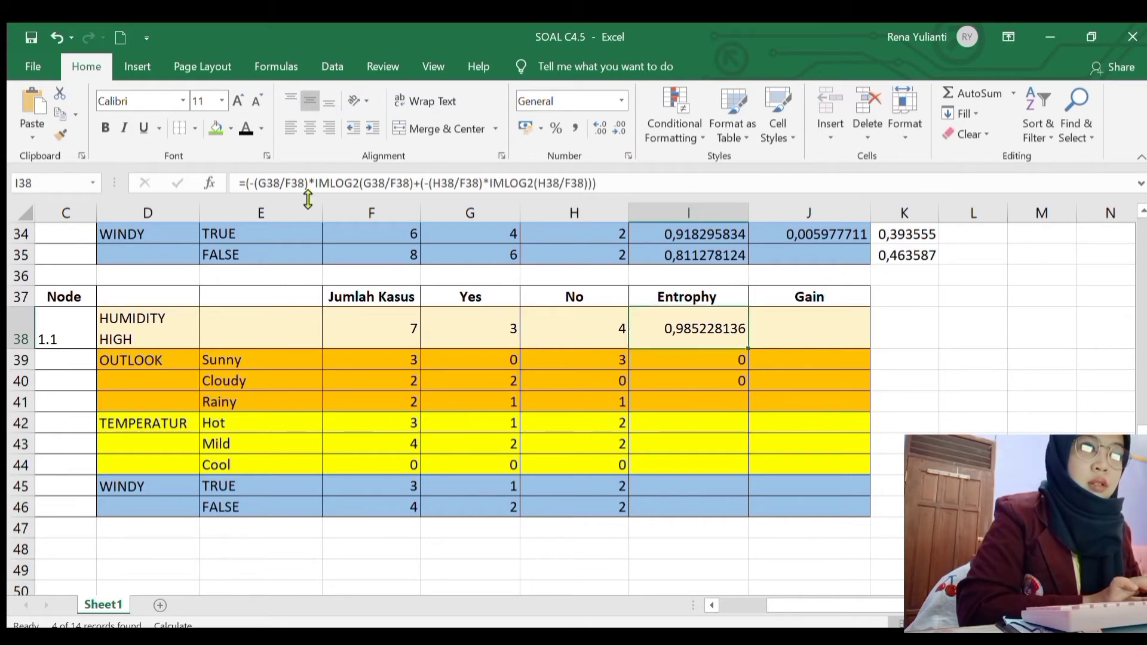
left_click(707, 396)
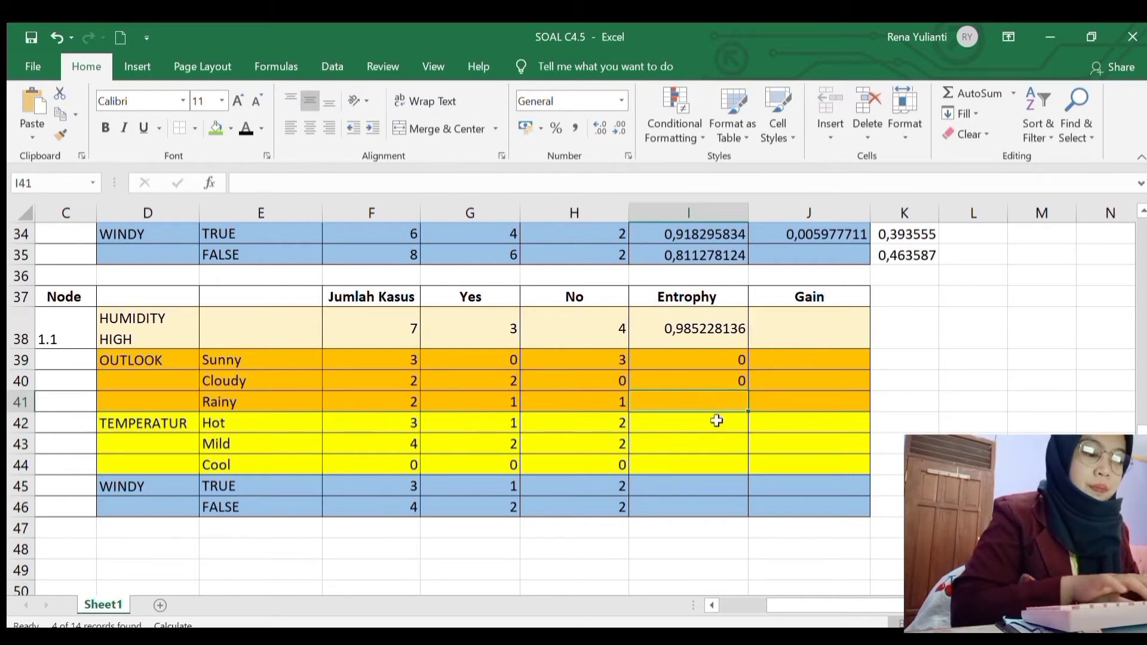
type("=(")
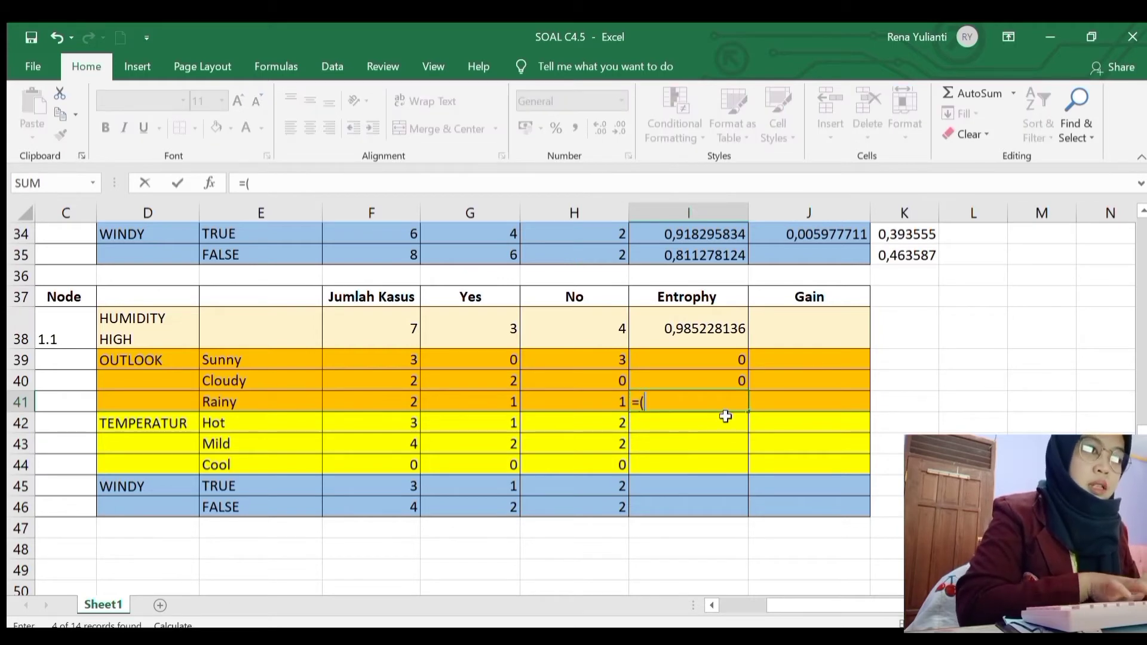
type("-(")
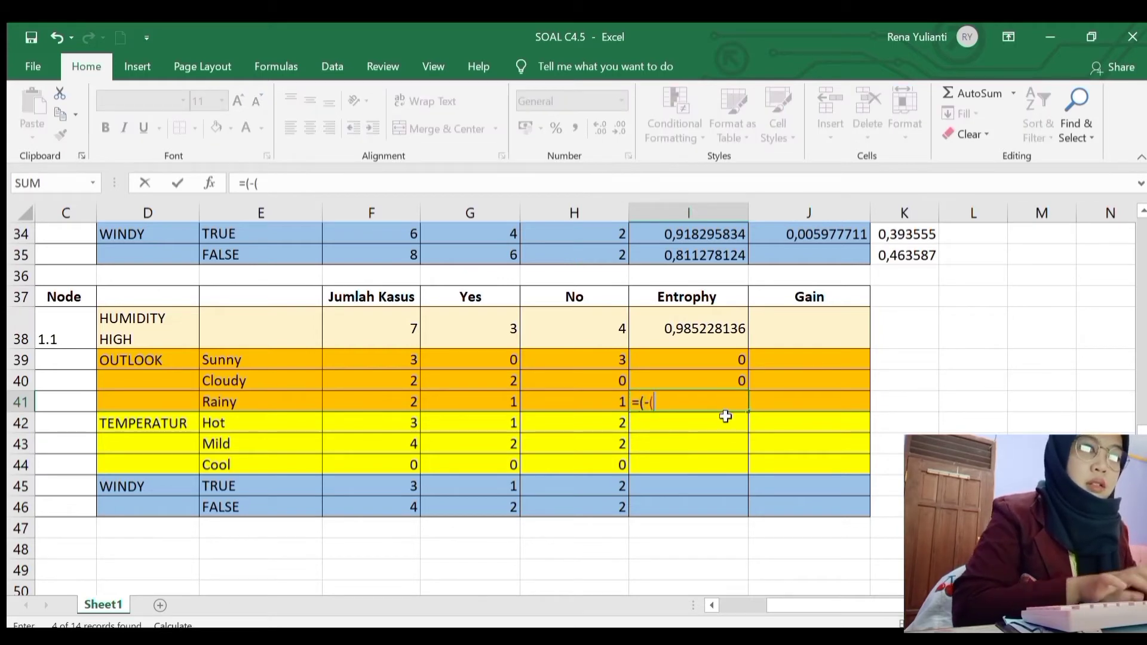
left_click(514, 405)
type("/")
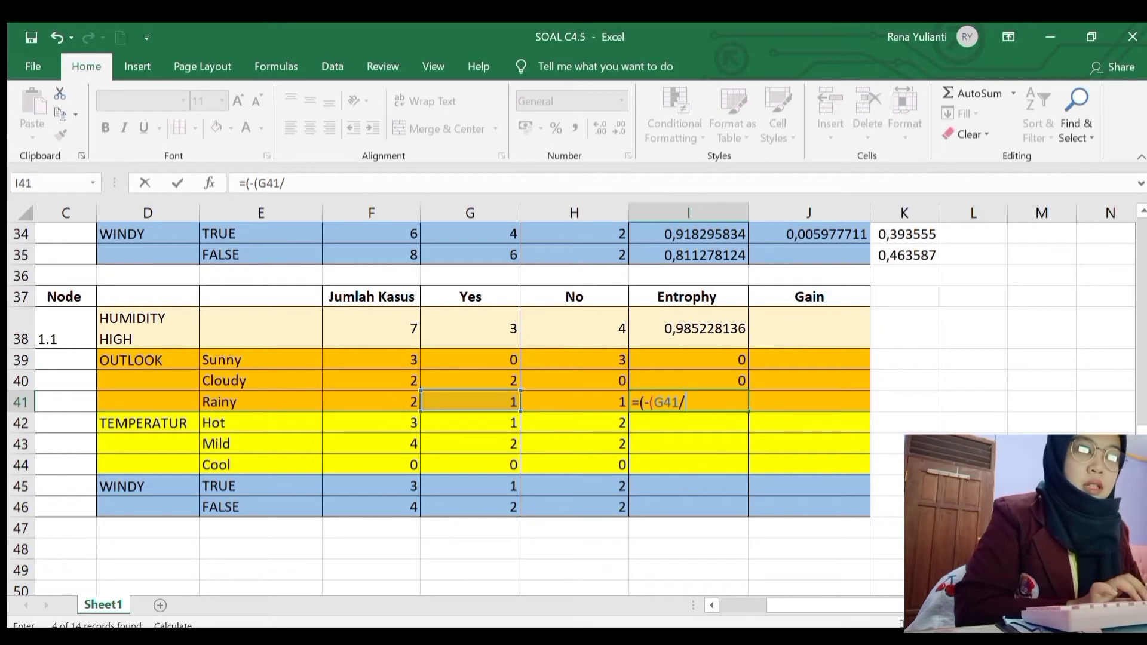
left_click(387, 407)
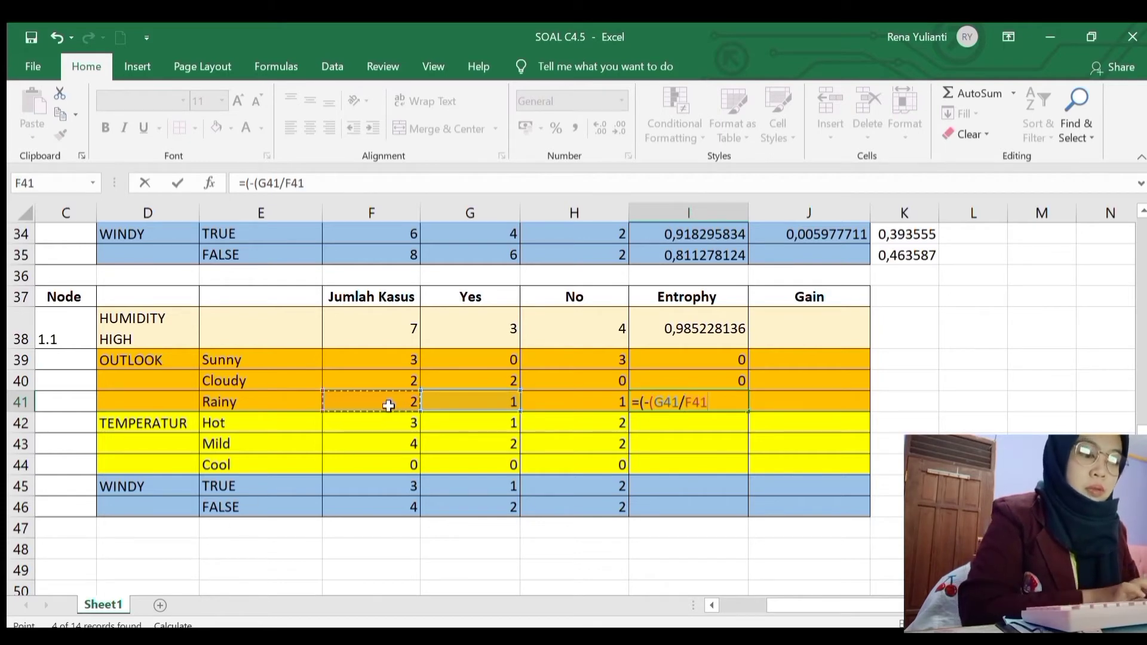
type(")")
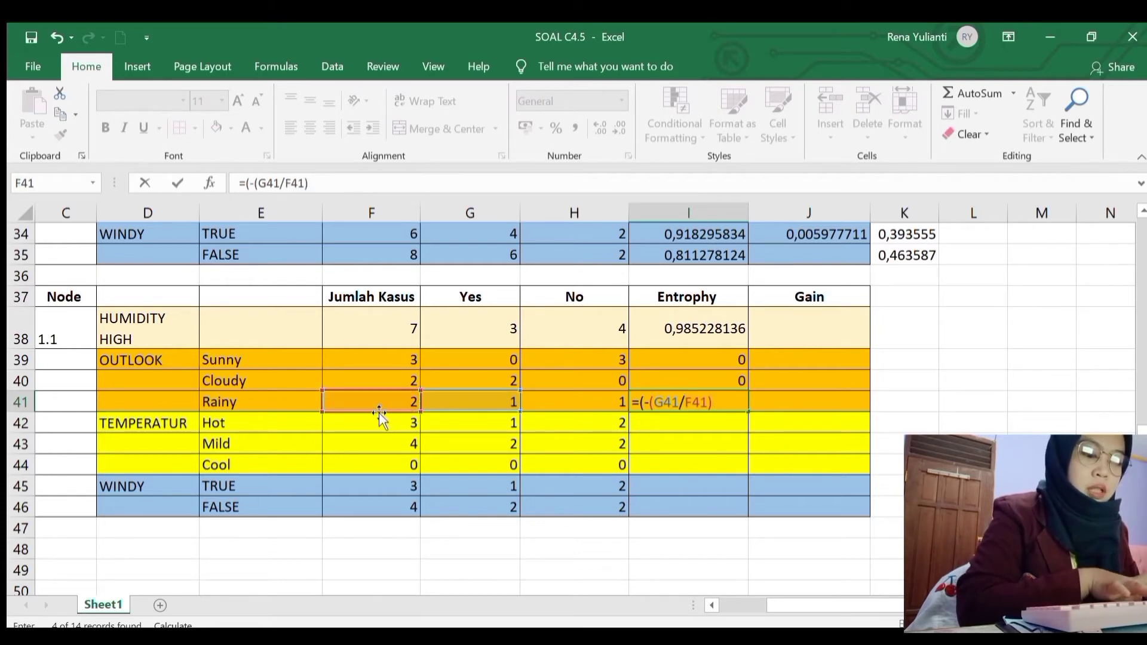
Step: Finish the Yes term of the I41 entropy formula by adding *IMLOG2(G41/F41)
type("*IMLOG")
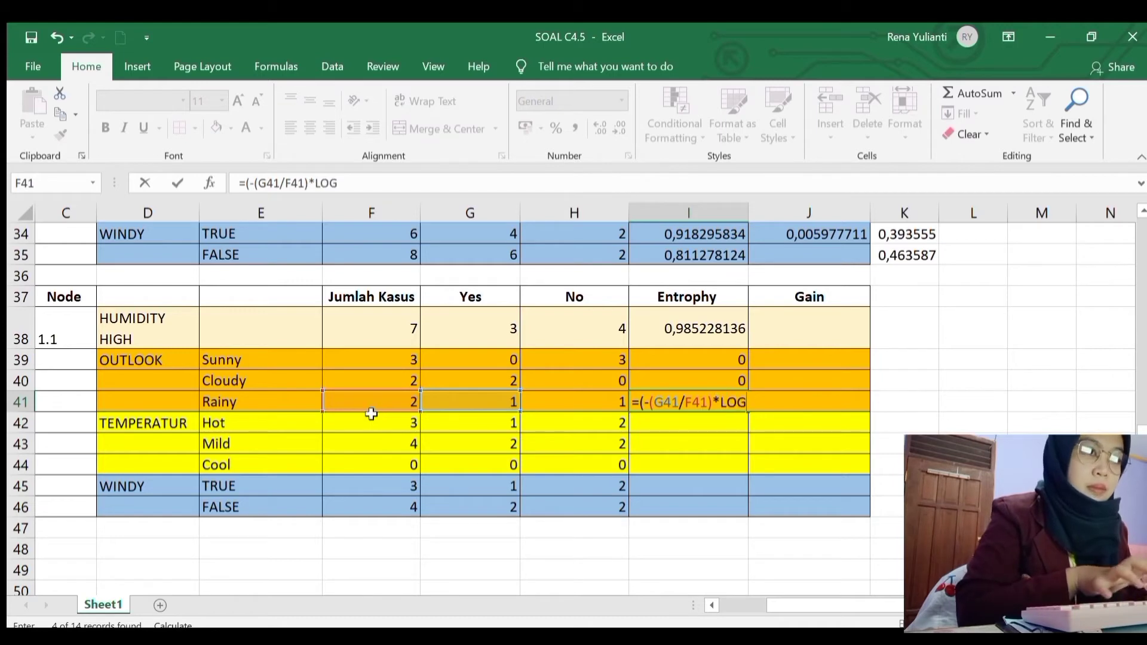
type("2")
key("Tab")
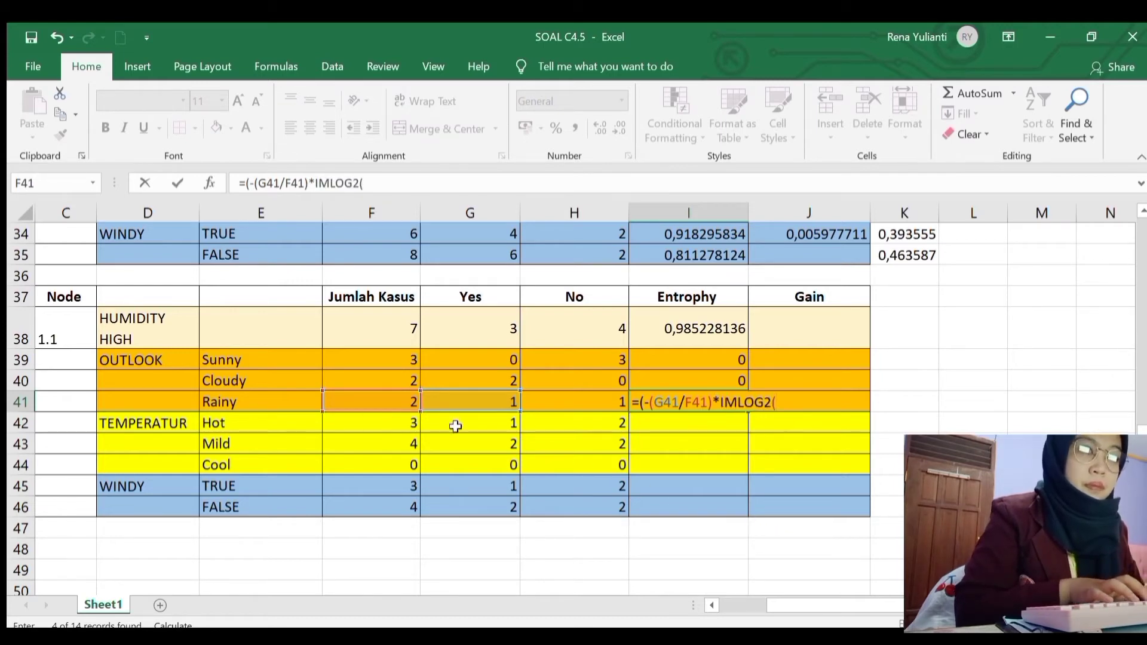
left_click(486, 400)
type("/")
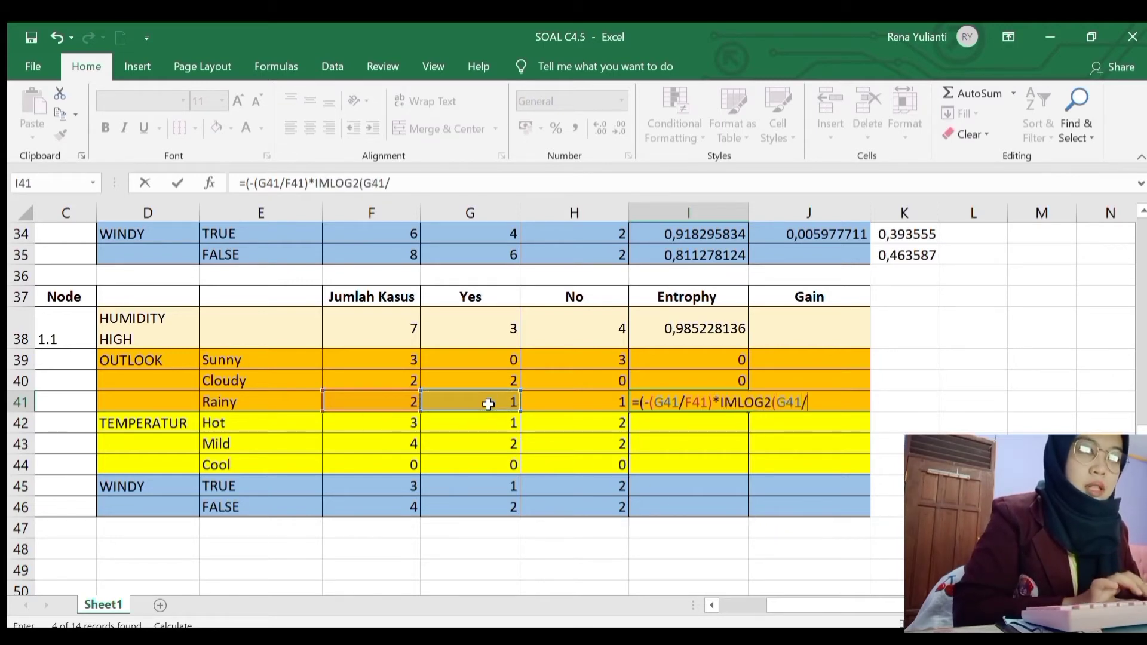
left_click(400, 404)
type(")")
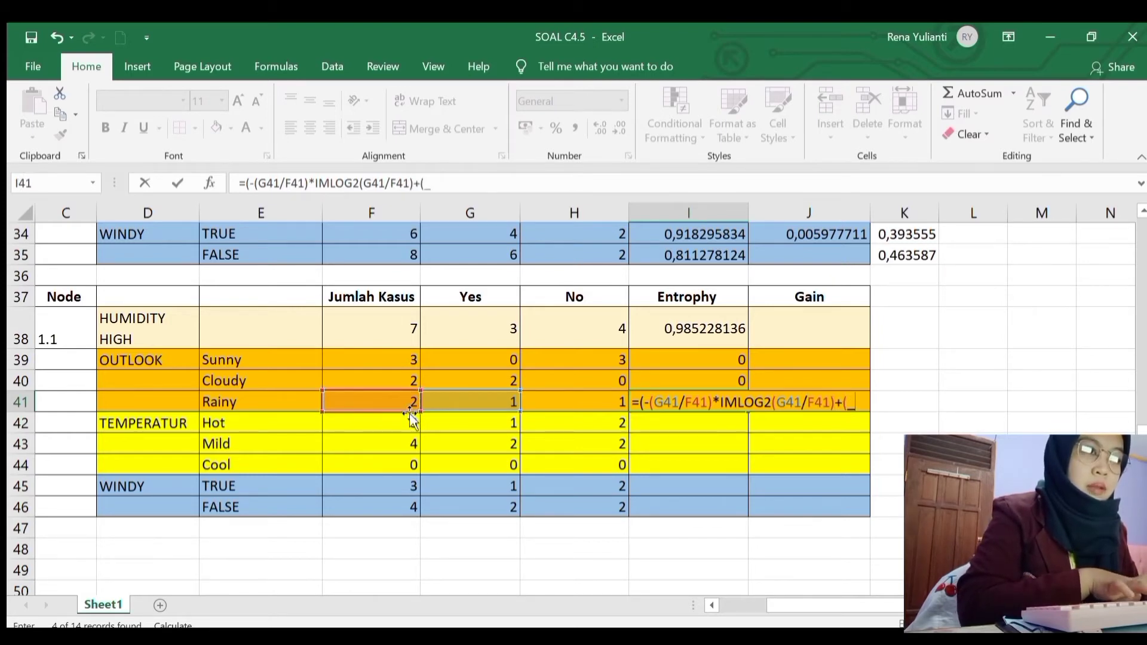
Step: Extend the OUTLOOK Rainy entropy formula in I41 with the negated No ratio +(-(H41/F41)
type("+(_")
key("BackSpace")
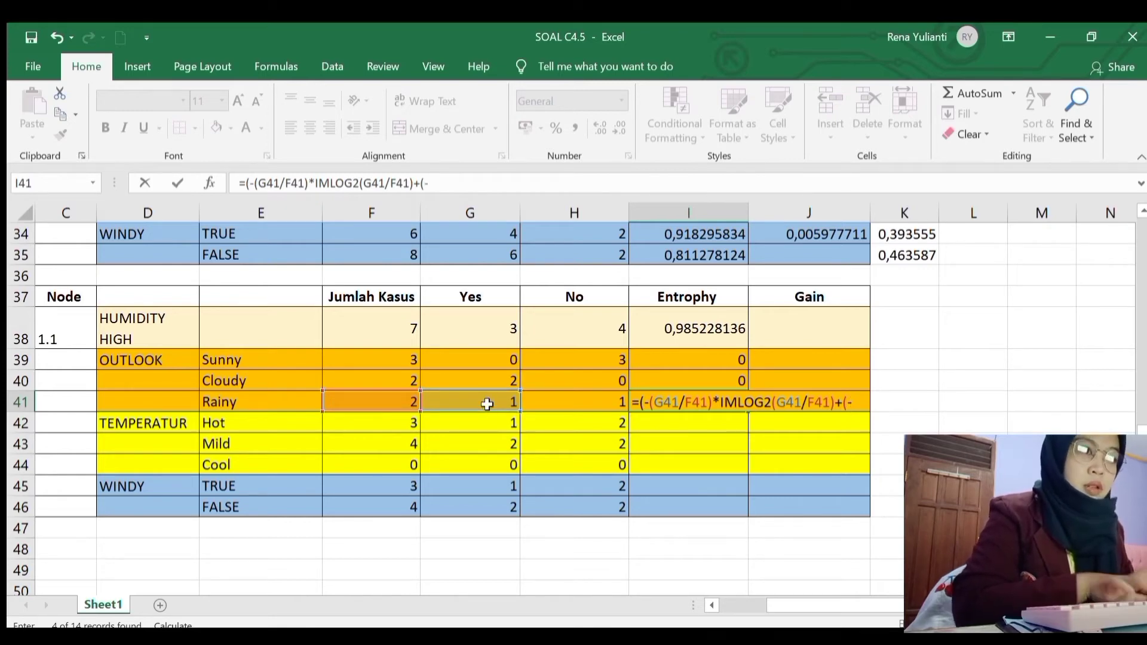
type("-(")
left_click(496, 397)
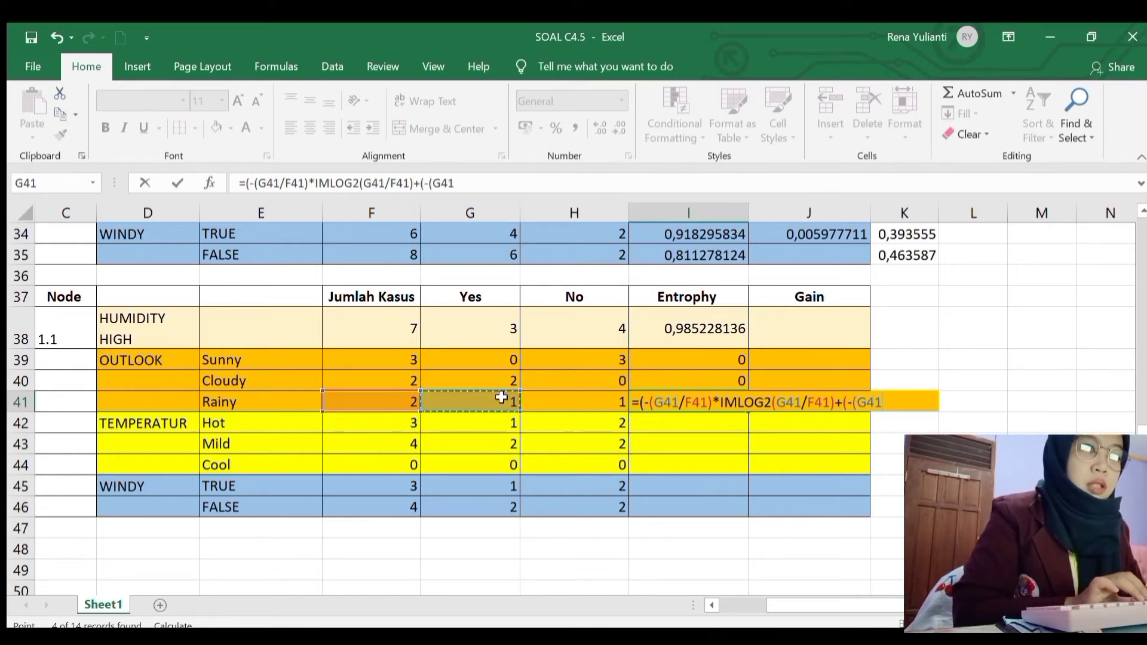
key("BackSpace")
key("BackSpace")
key("BackSpace")
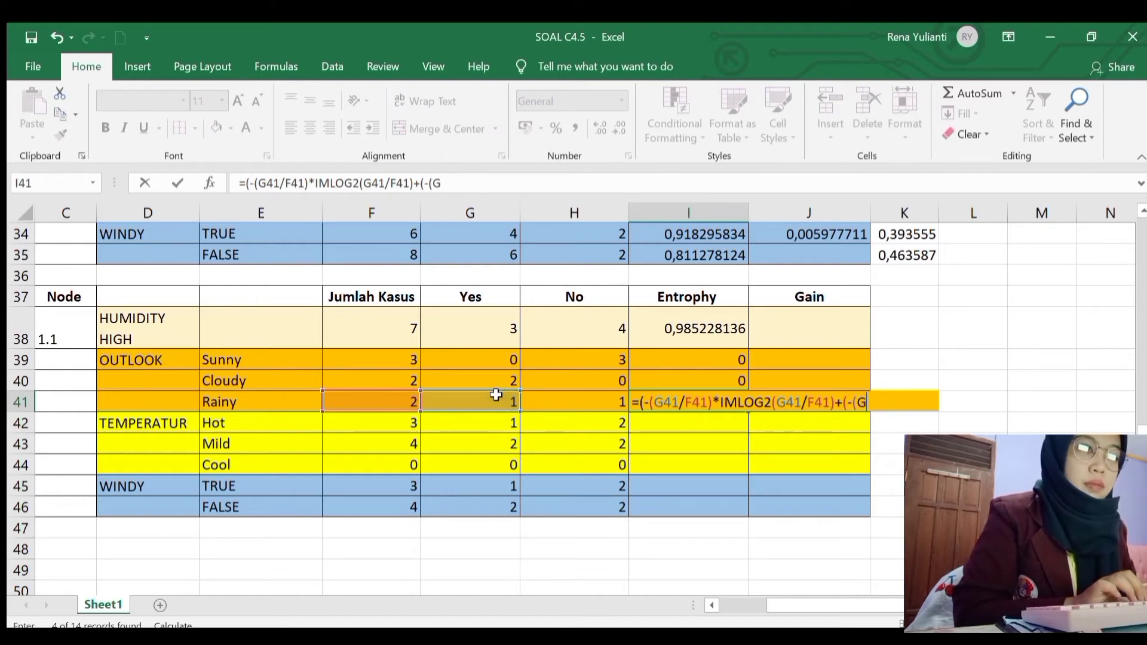
left_click(589, 399)
type("/")
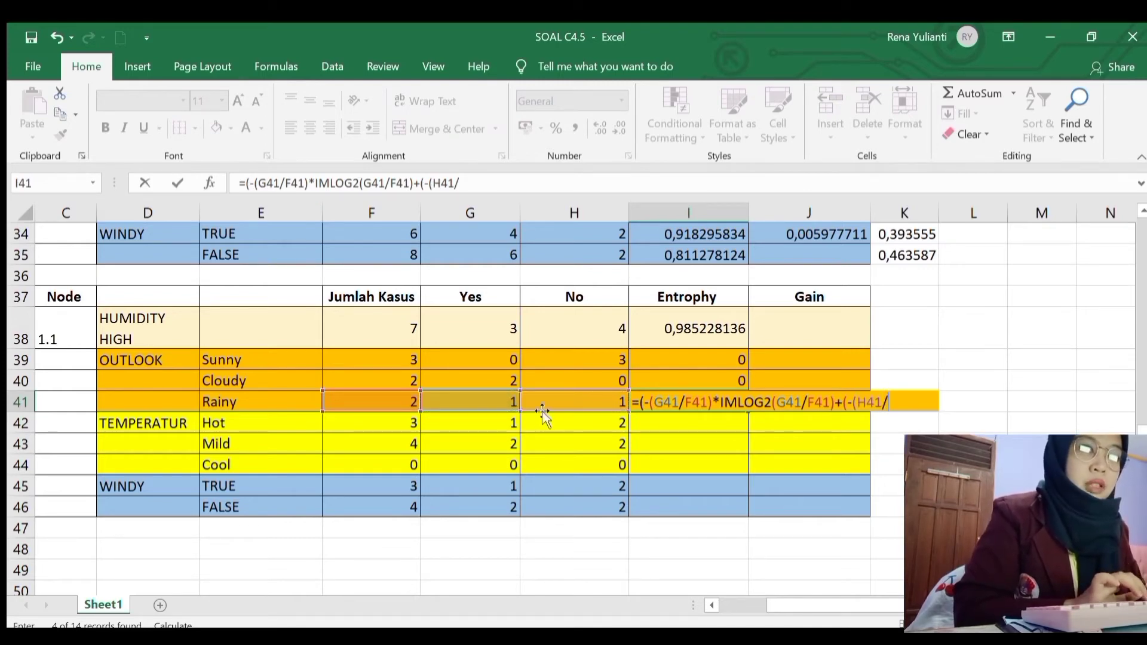
left_click(406, 402)
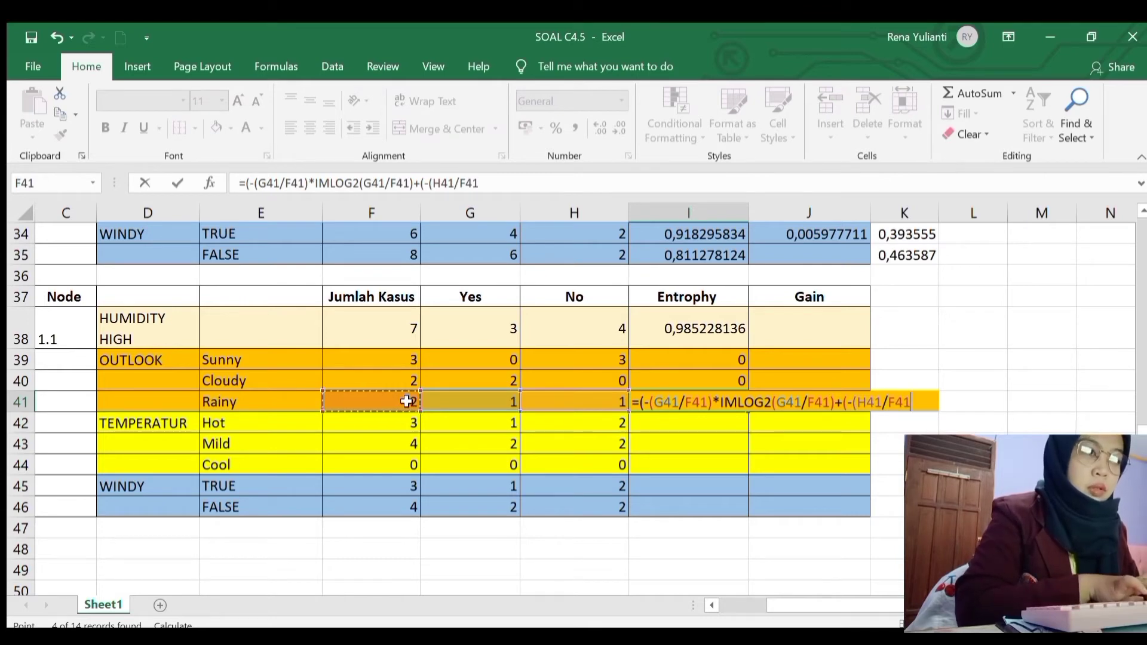
type(")")
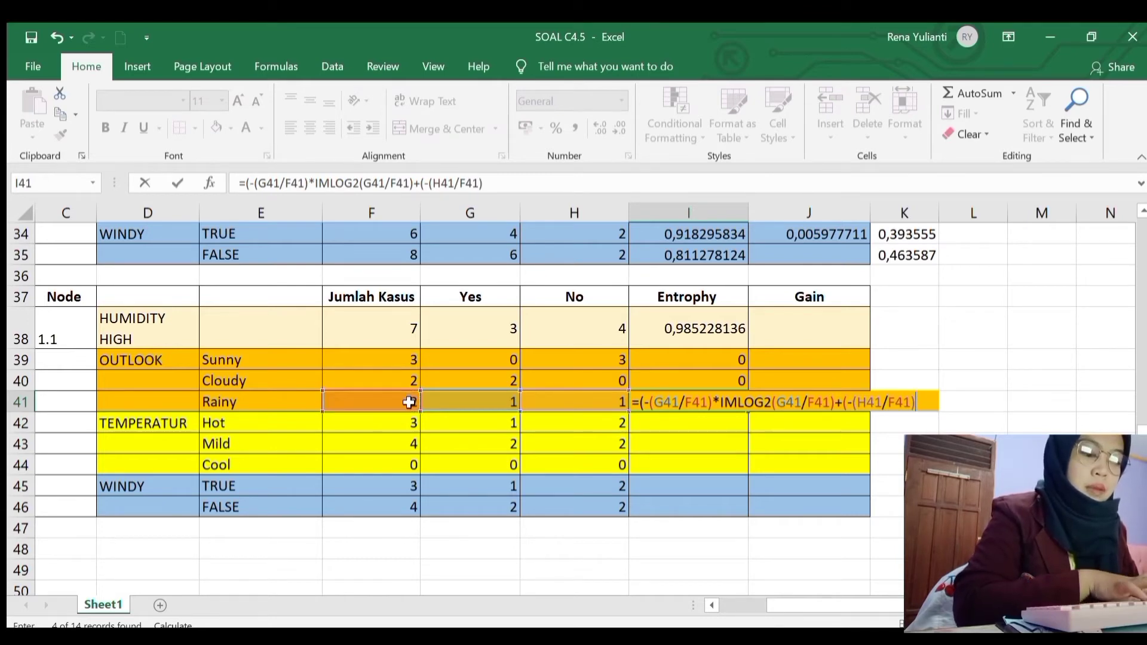
Step: Complete the I41 entropy formula by multiplying the No ratio with IMLOG2(H41/F41) and closing the brackets
type("*LOG")
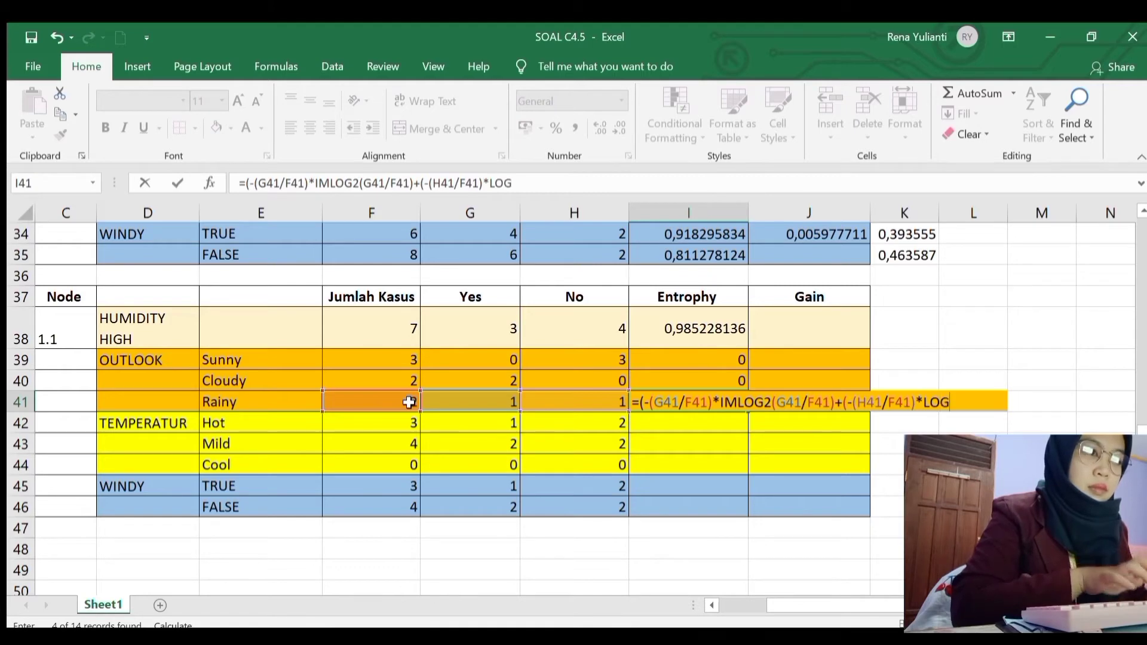
key("BackSpace")
key("BackSpace")
key("BackSpace")
type("IMLOG2(")
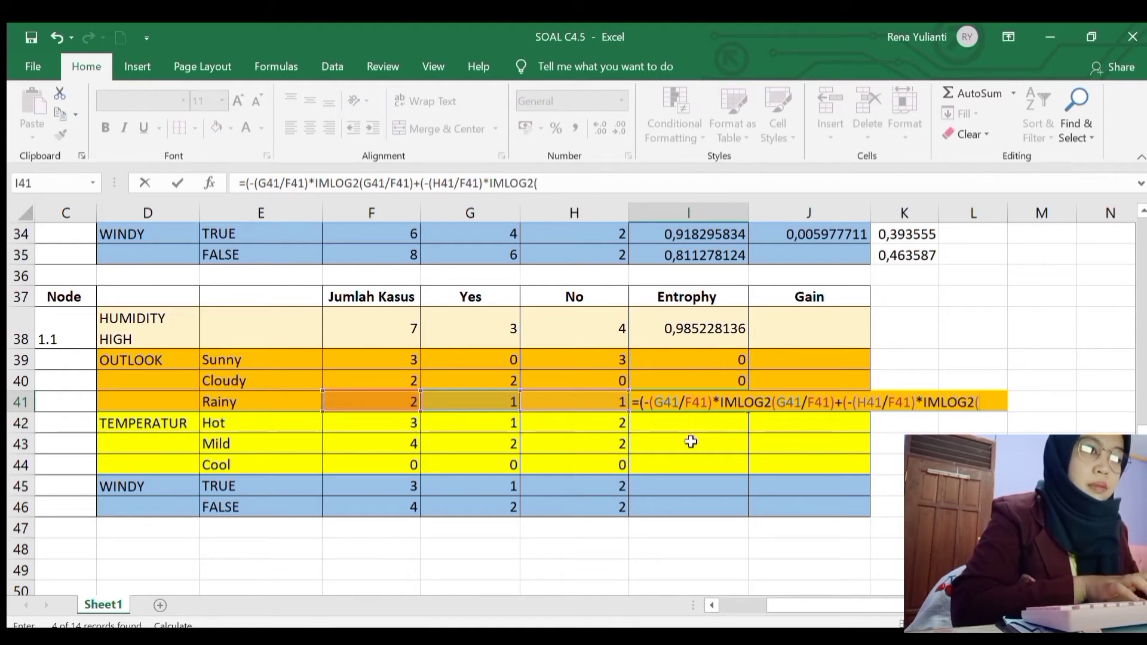
left_click(595, 403)
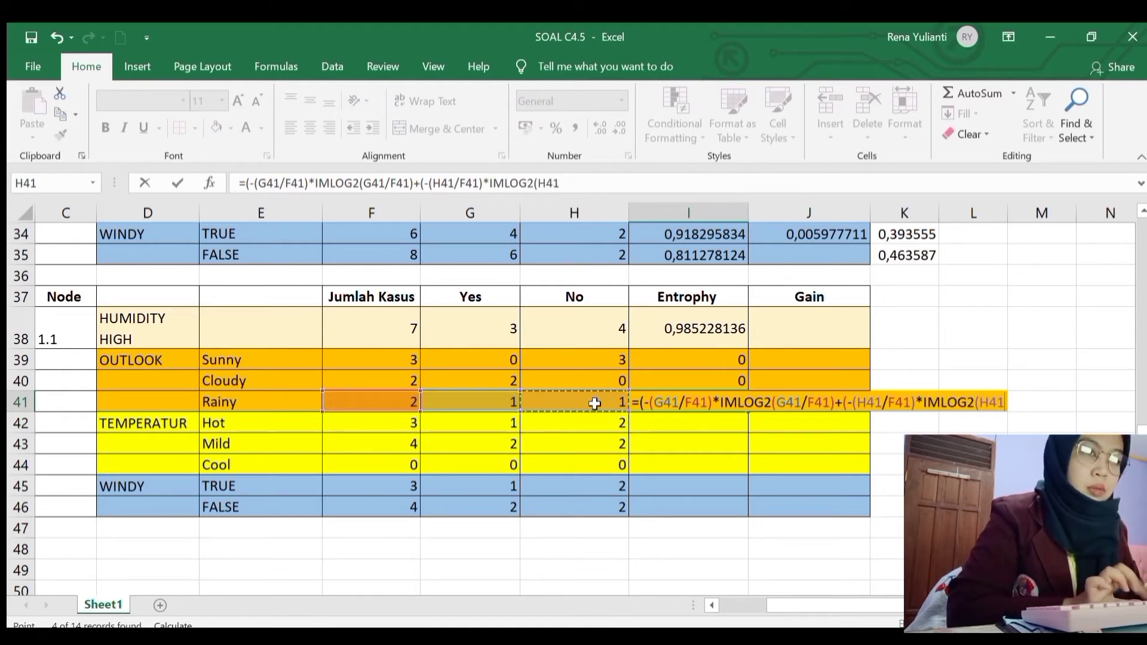
type("/")
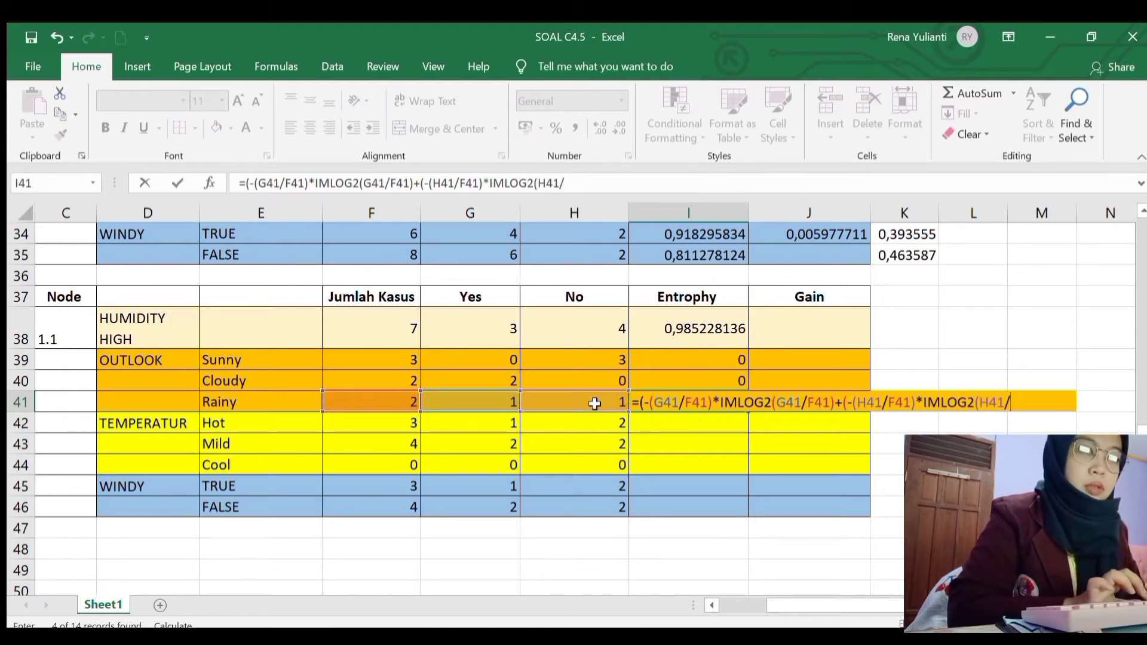
left_click(391, 404)
type("))")
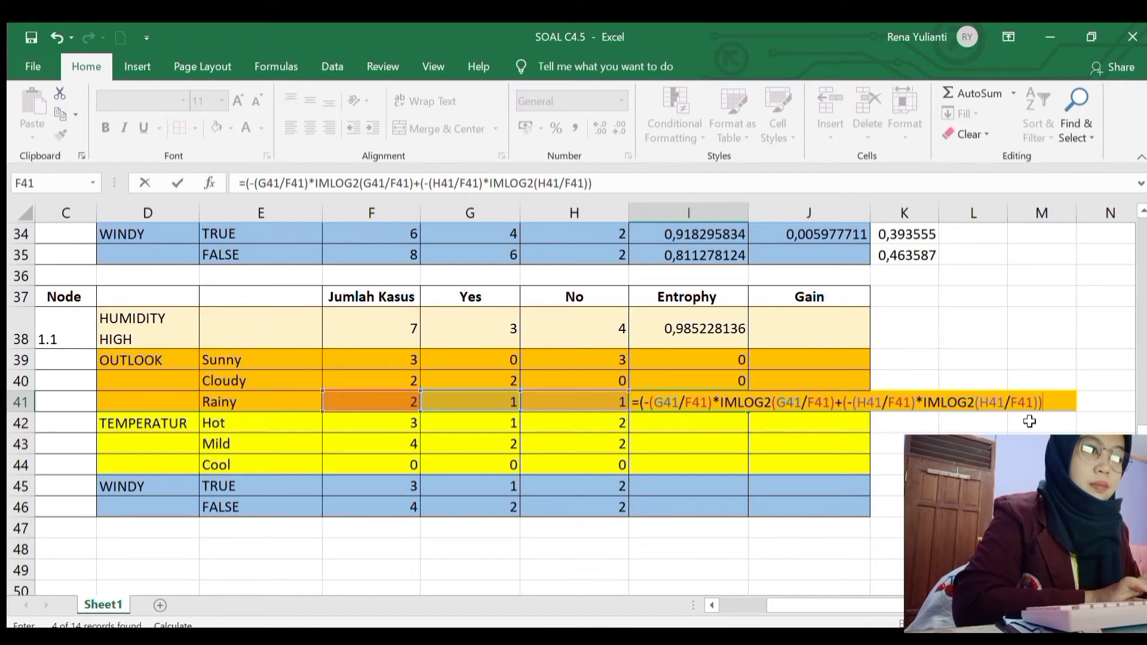
key("Return")
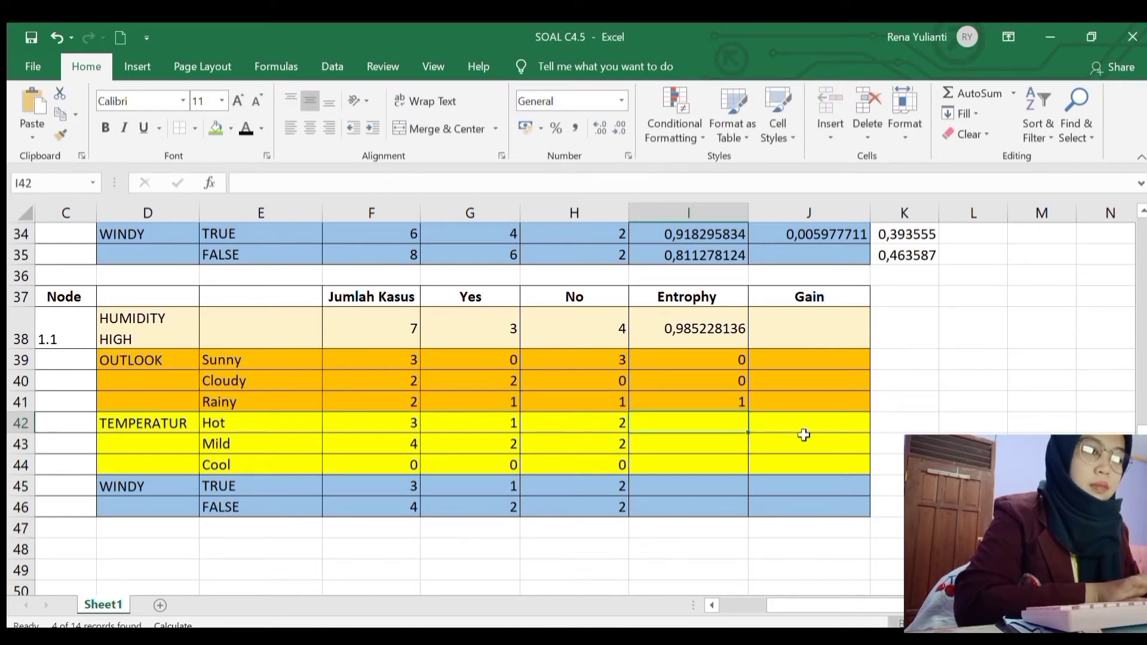
Step: Begin the TEMPERATUR Hot entropy formula in I42 with the negated Yes ratio =(-(G42/F42)
type("=")
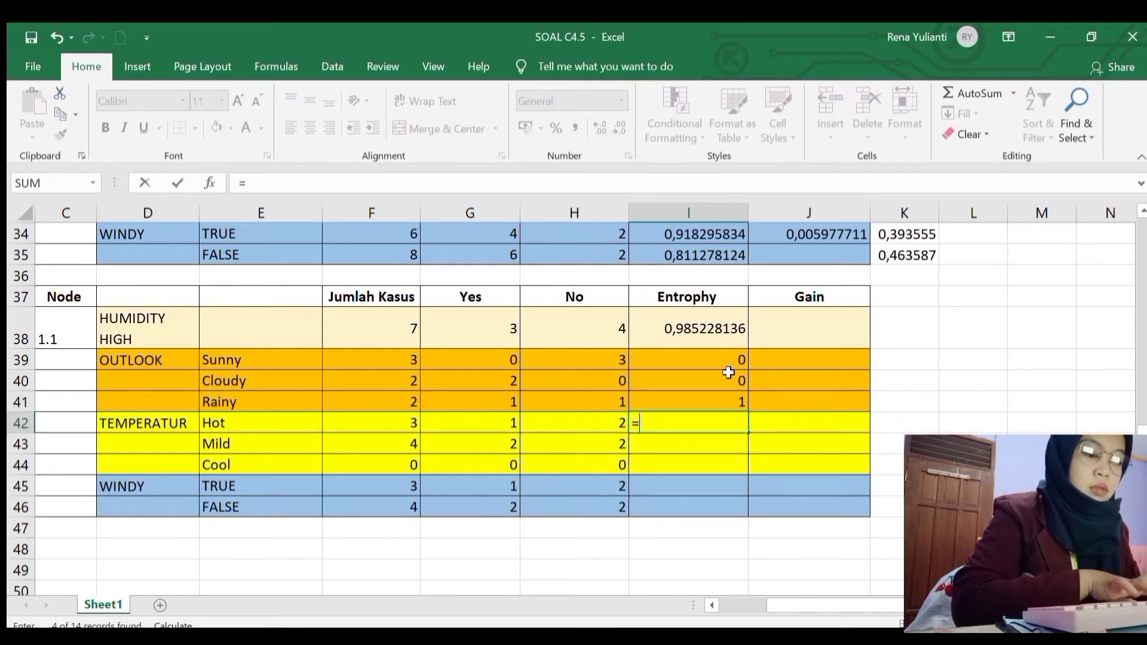
type("(-(")
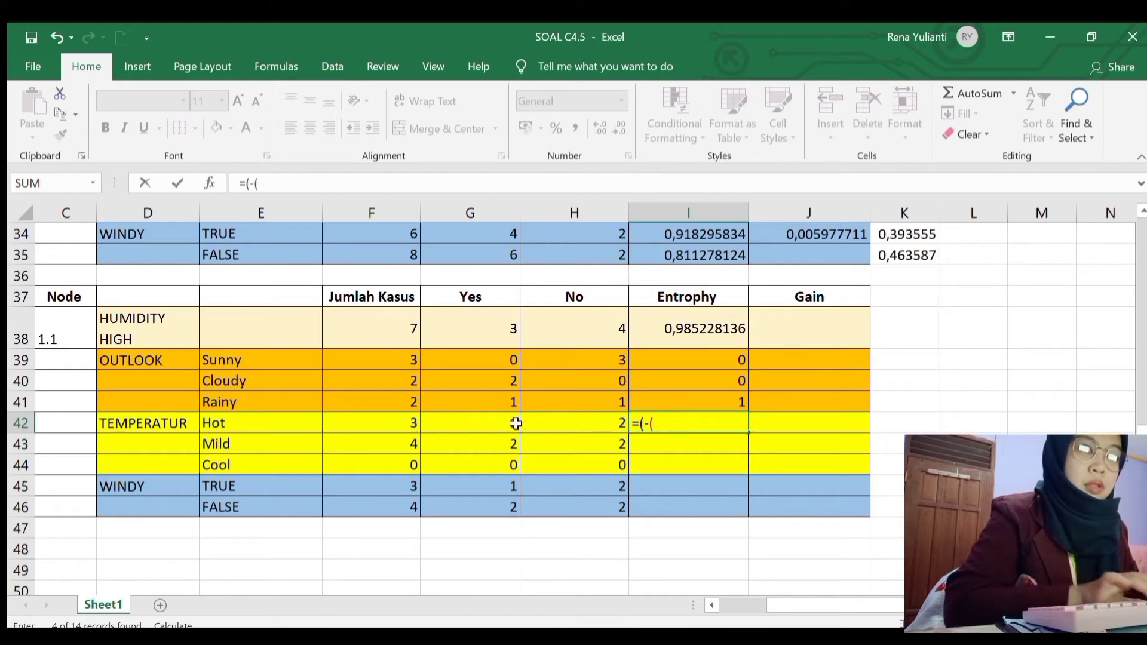
left_click(516, 423)
type("/")
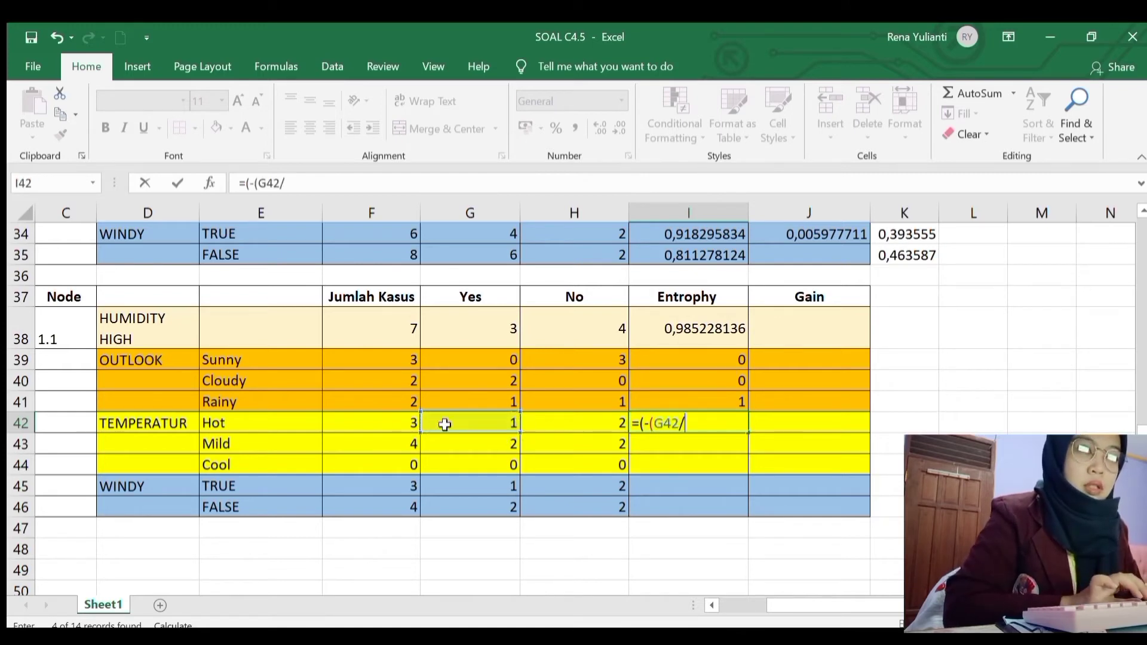
left_click(395, 421)
type(")")
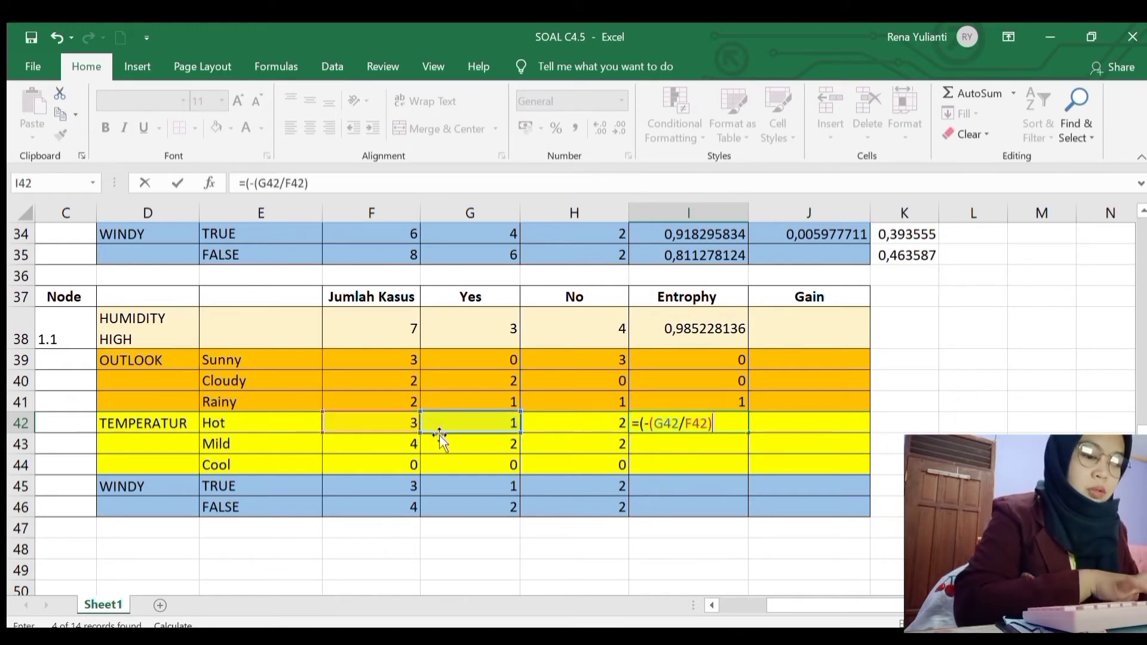
Step: Finish the Yes term of the I42 entropy formula by adding *IMLOG2(G42/F42)
type("*LOG")
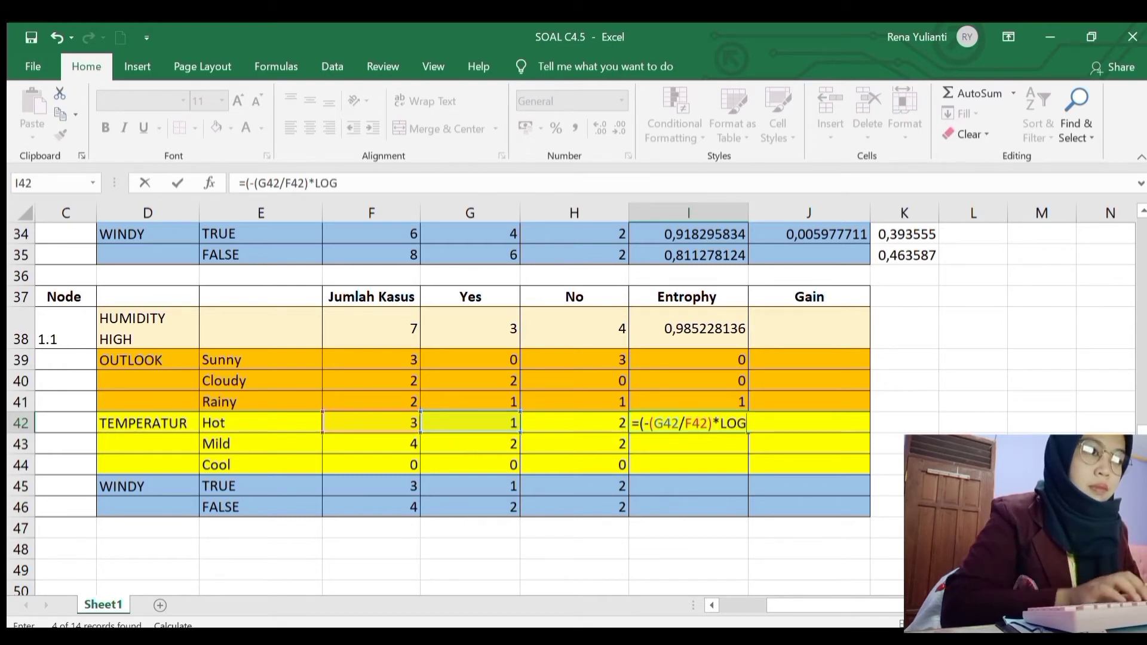
key("Tab")
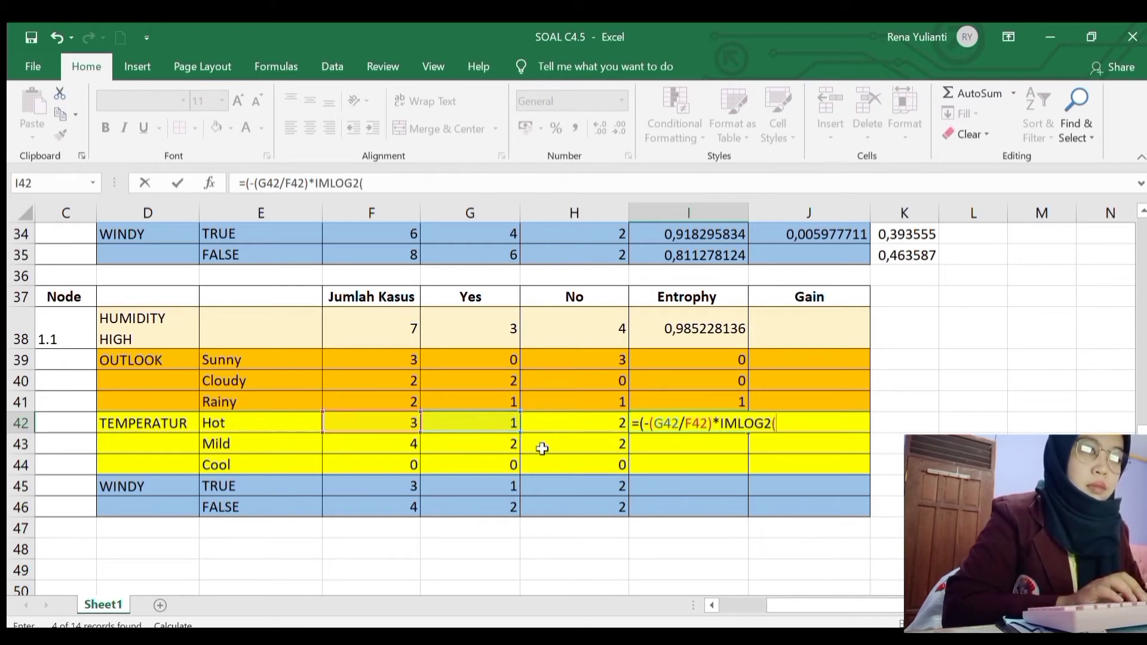
left_click(512, 421)
type("/")
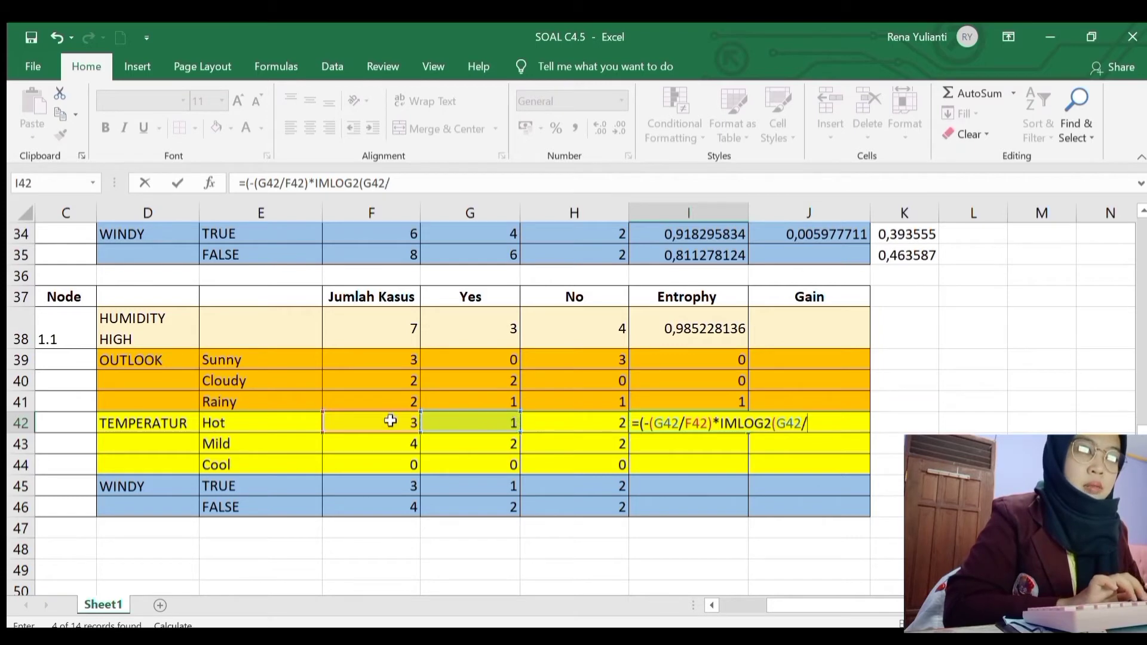
left_click(405, 422)
type(")")
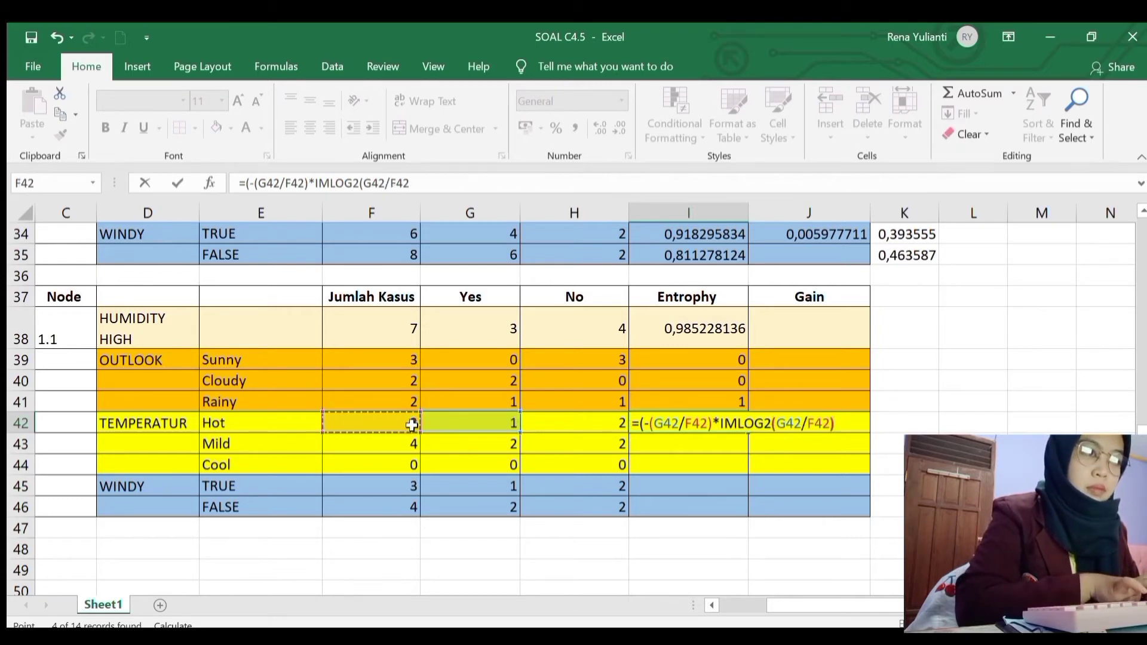
Step: Extend the I42 entropy formula with the negated No ratio +(-(H42/F42)
type("+")
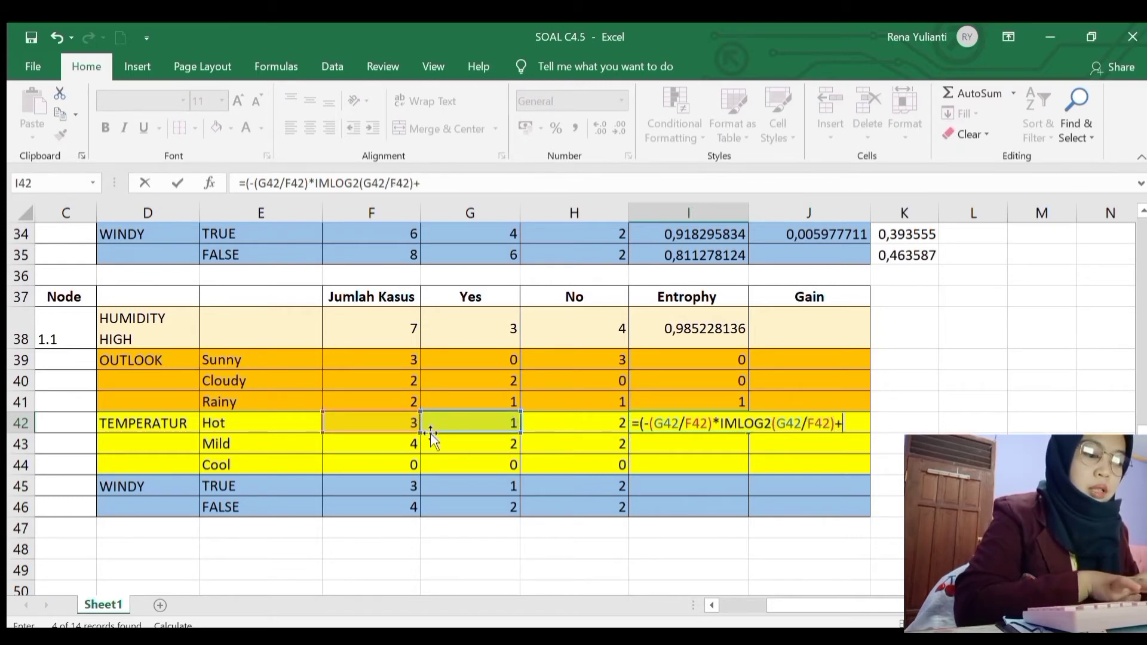
type("(-(")
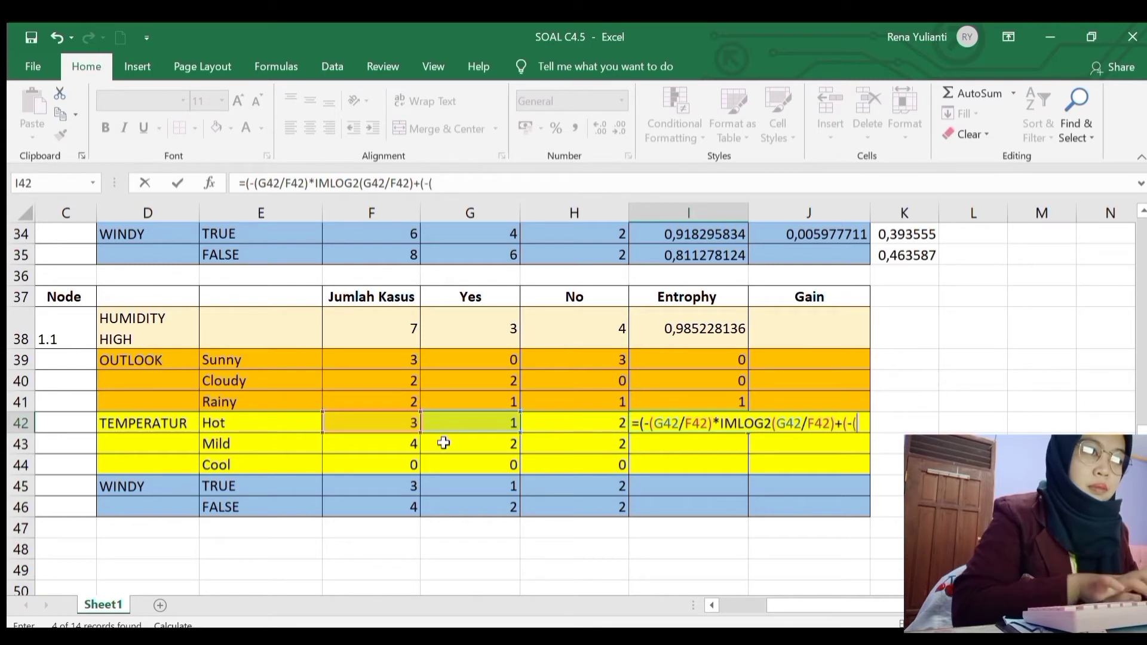
left_click(560, 423)
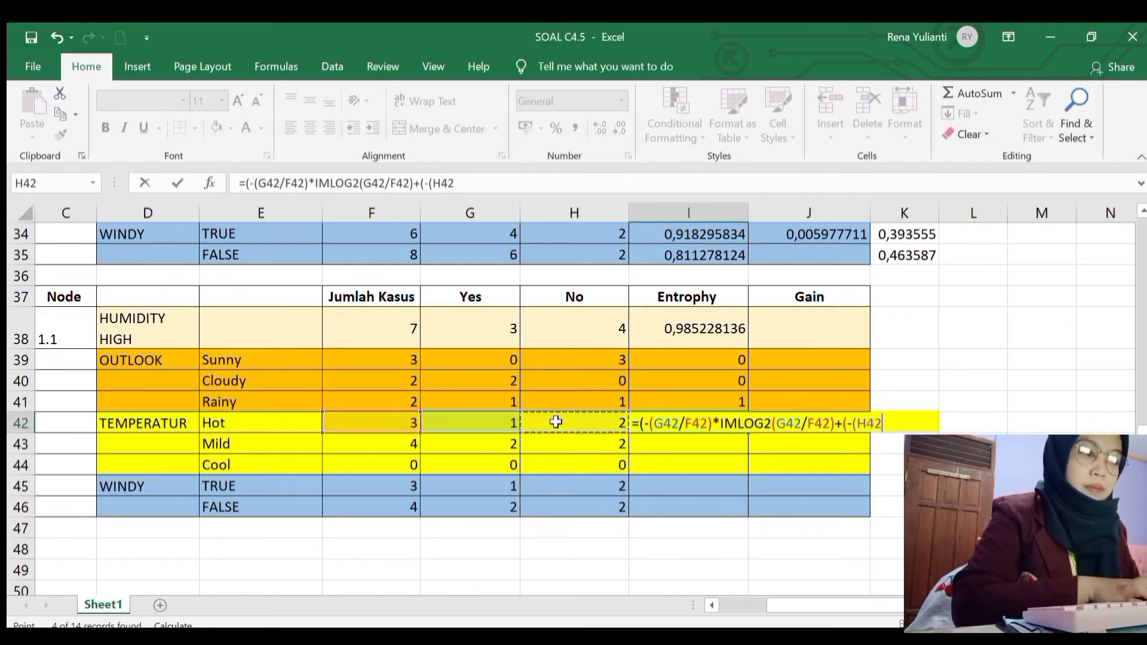
type("*")
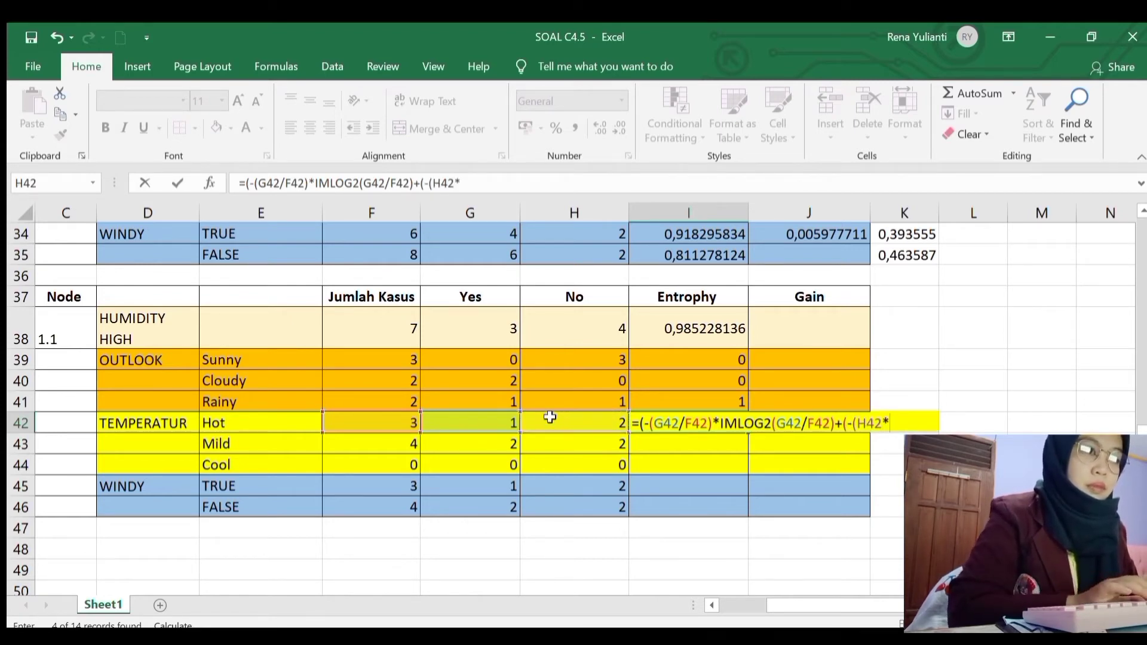
type("/")
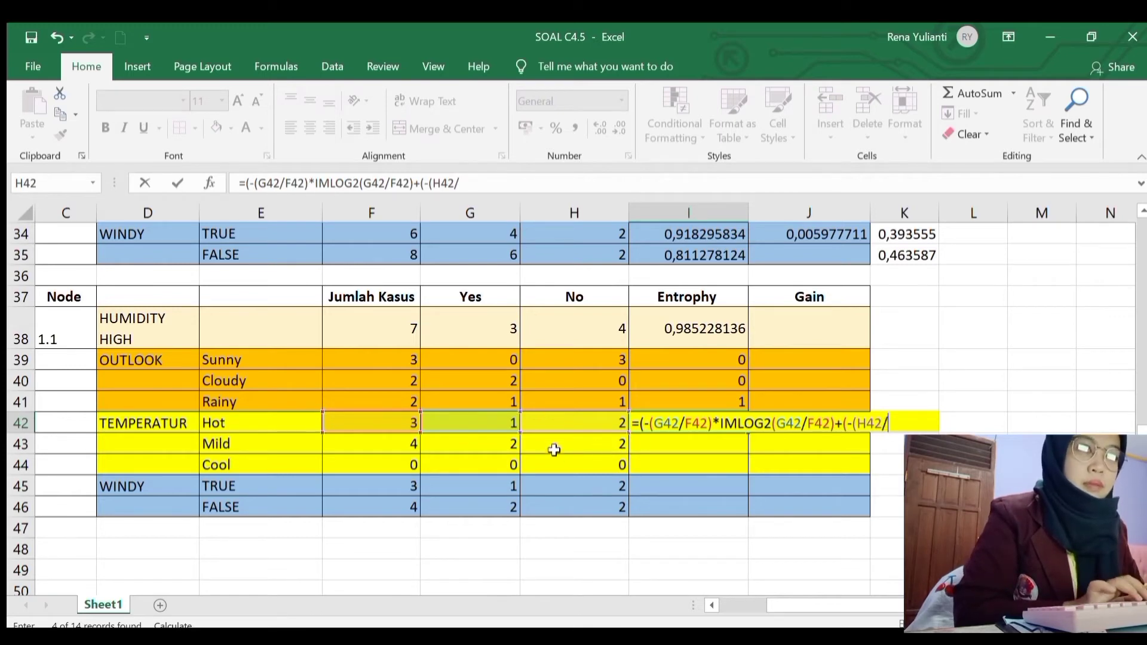
left_click(397, 422)
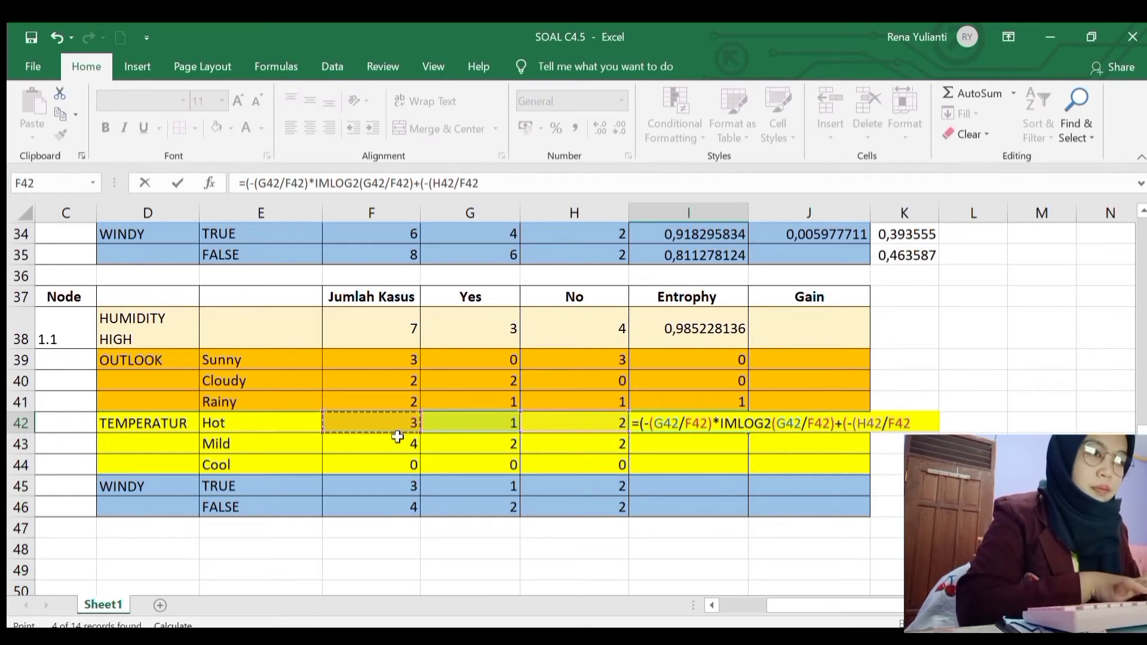
type(")")
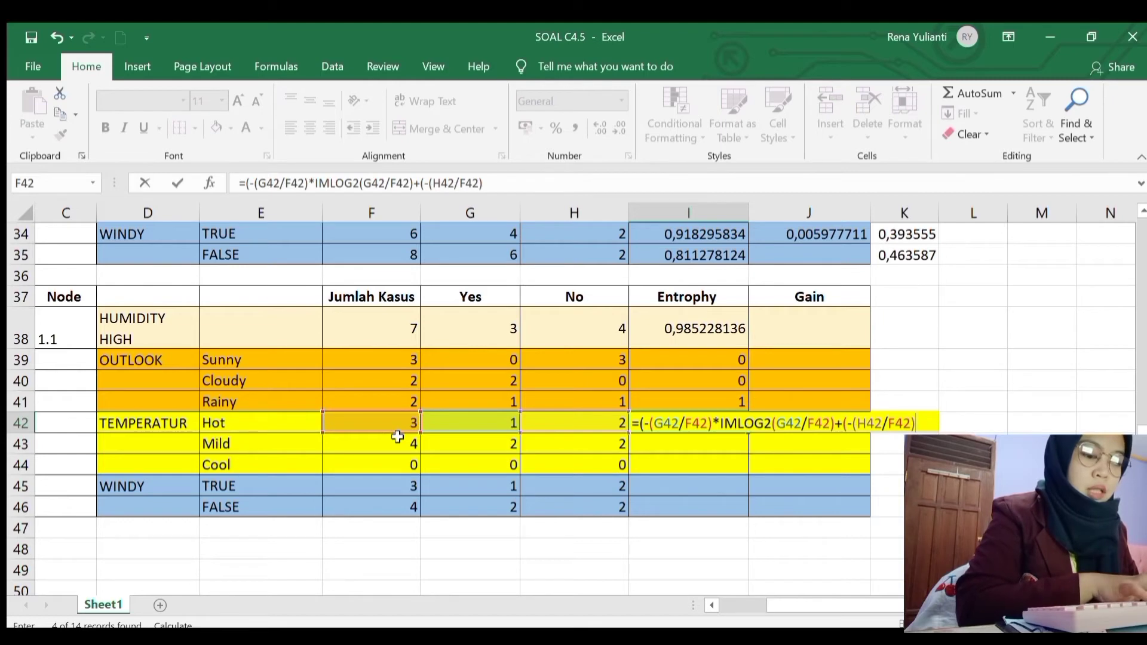
Step: Complete the I42 entropy formula with *IMLOG2(H42/F42) and closing brackets, check it, and select the Mild entropy cell I43
type("*IMLOG")
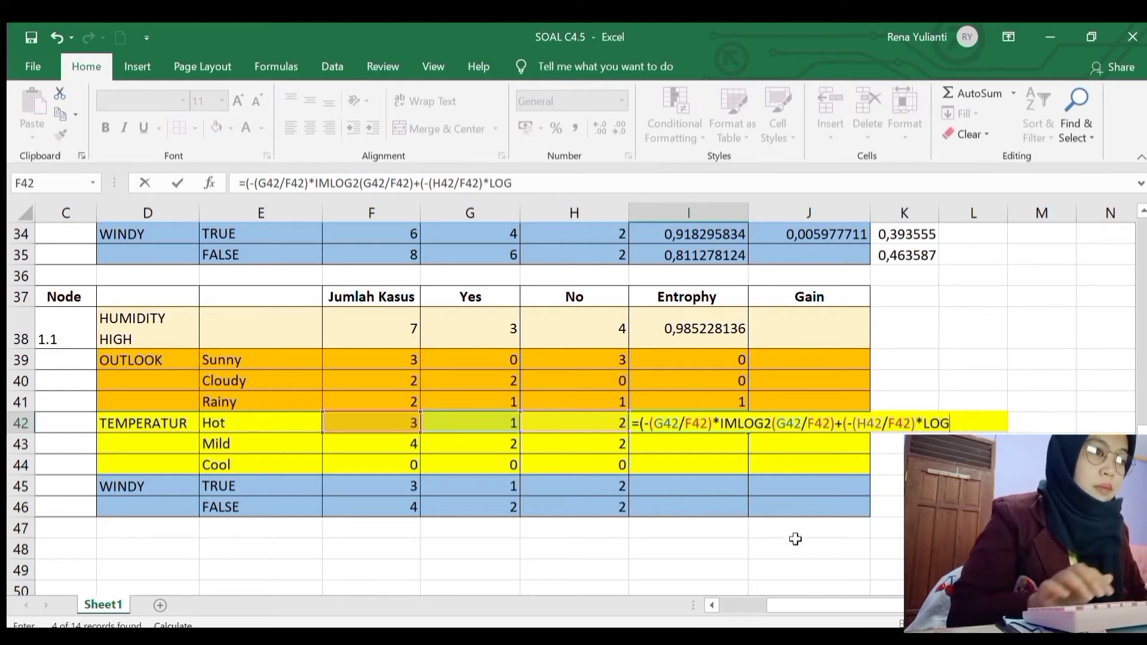
double_click(949, 540)
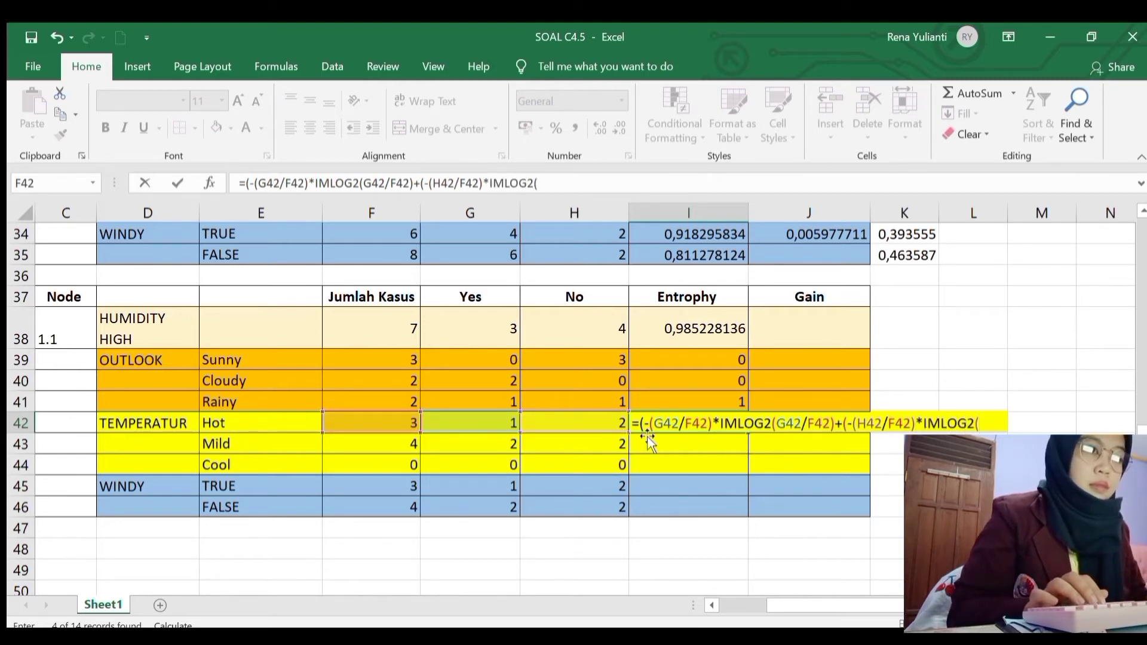
left_click(576, 426)
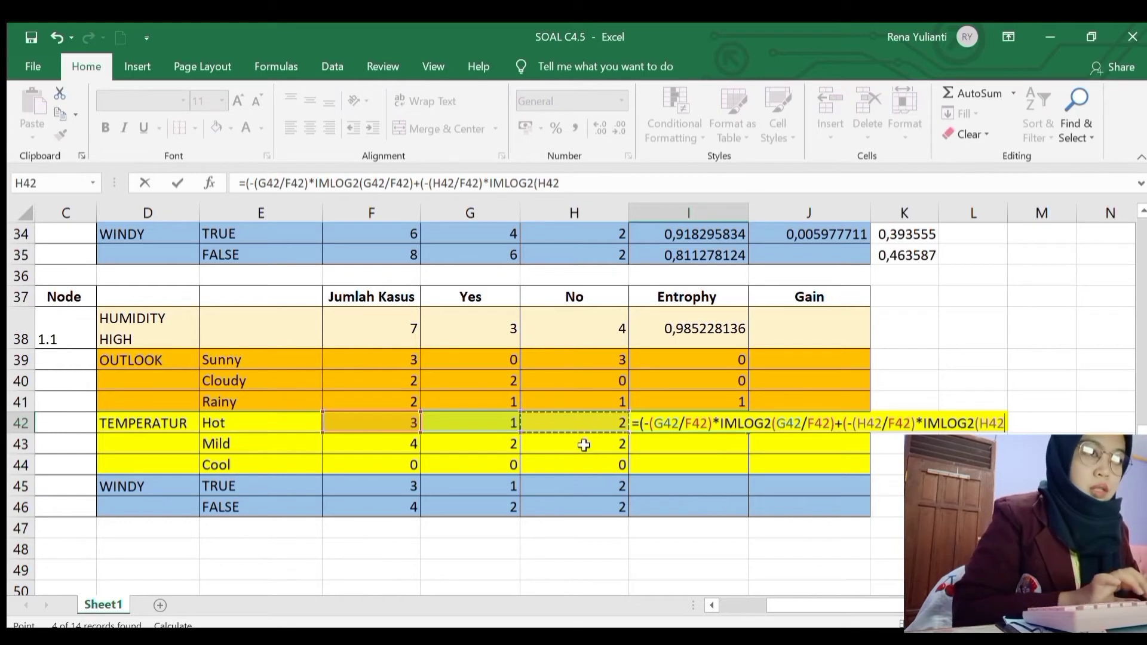
type("/")
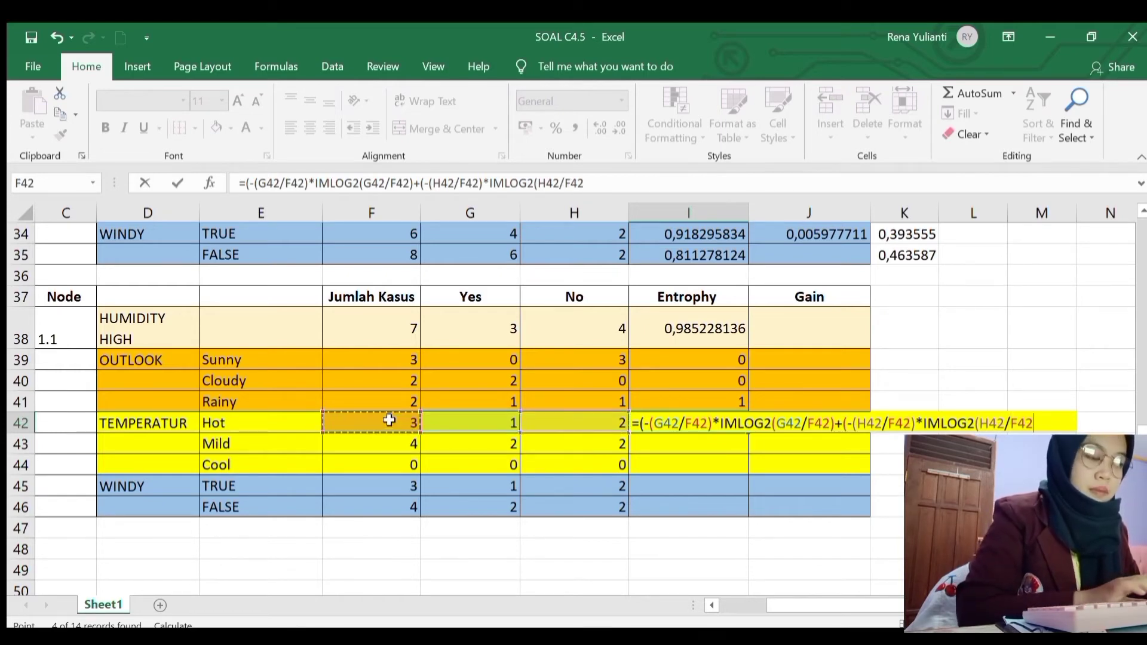
type("))")
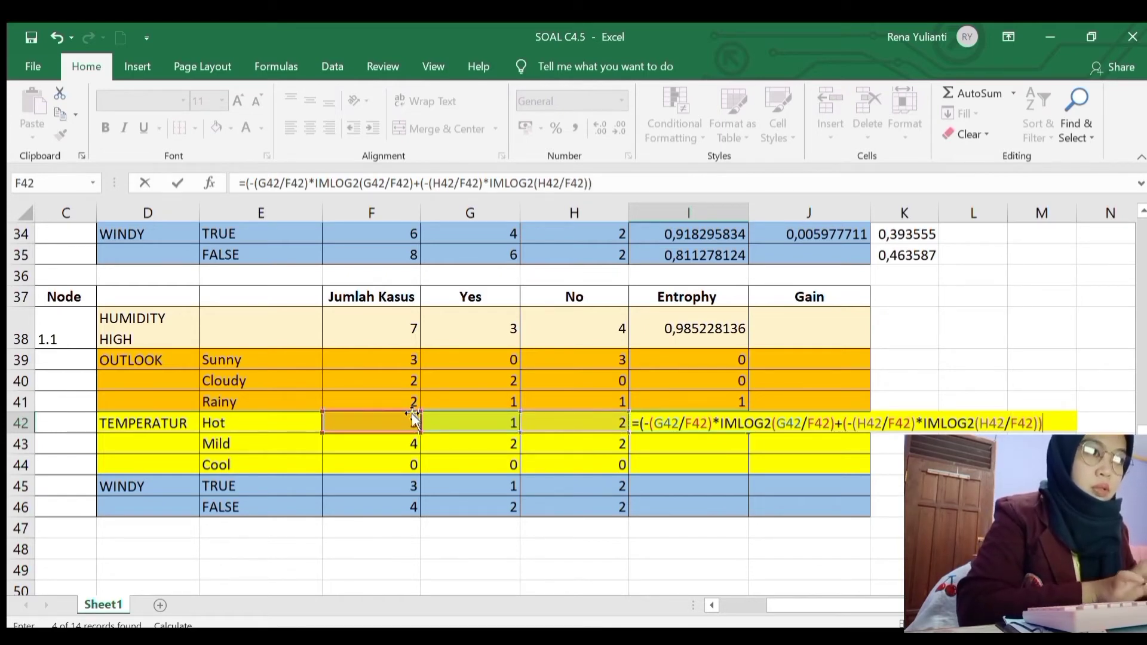
key("Return")
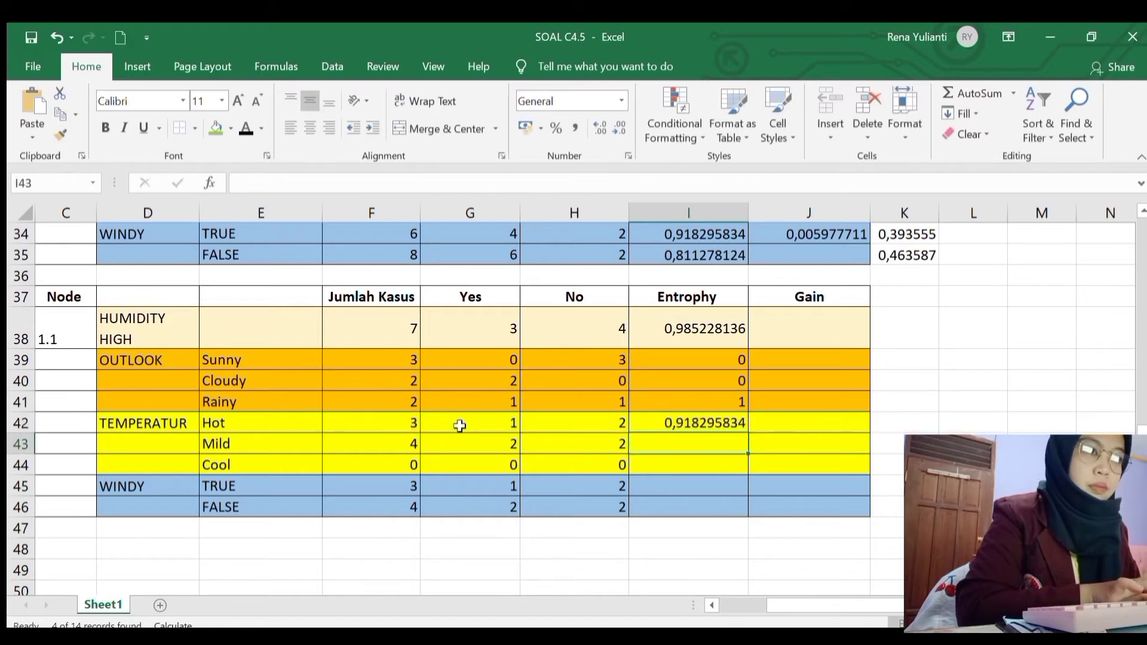
left_click(717, 425)
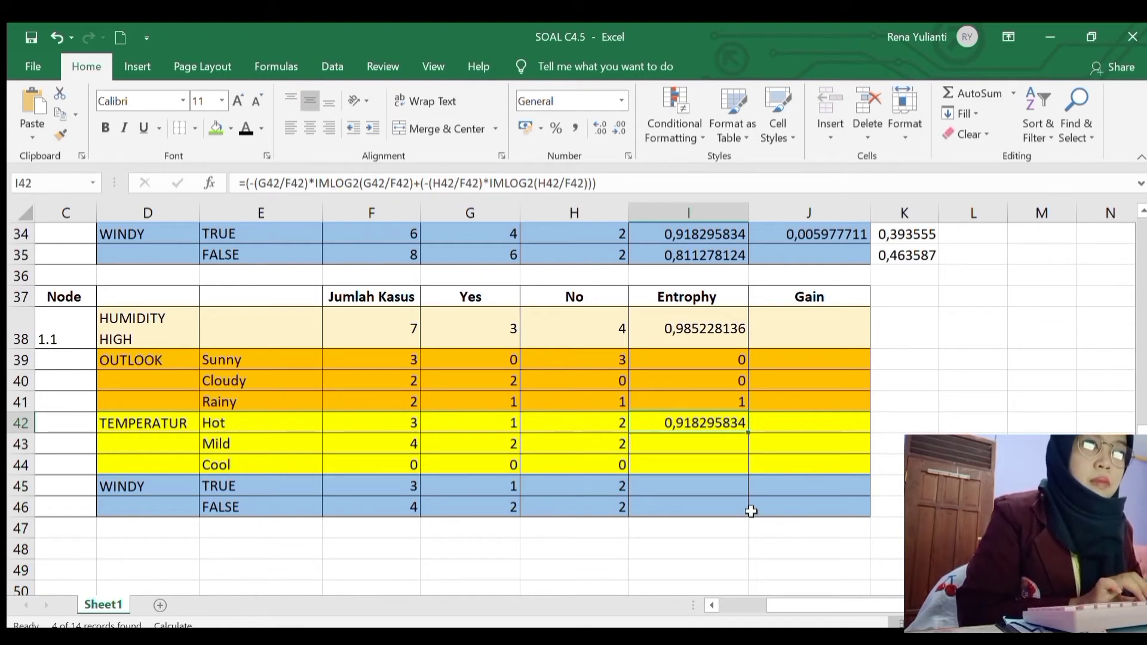
left_click(713, 449)
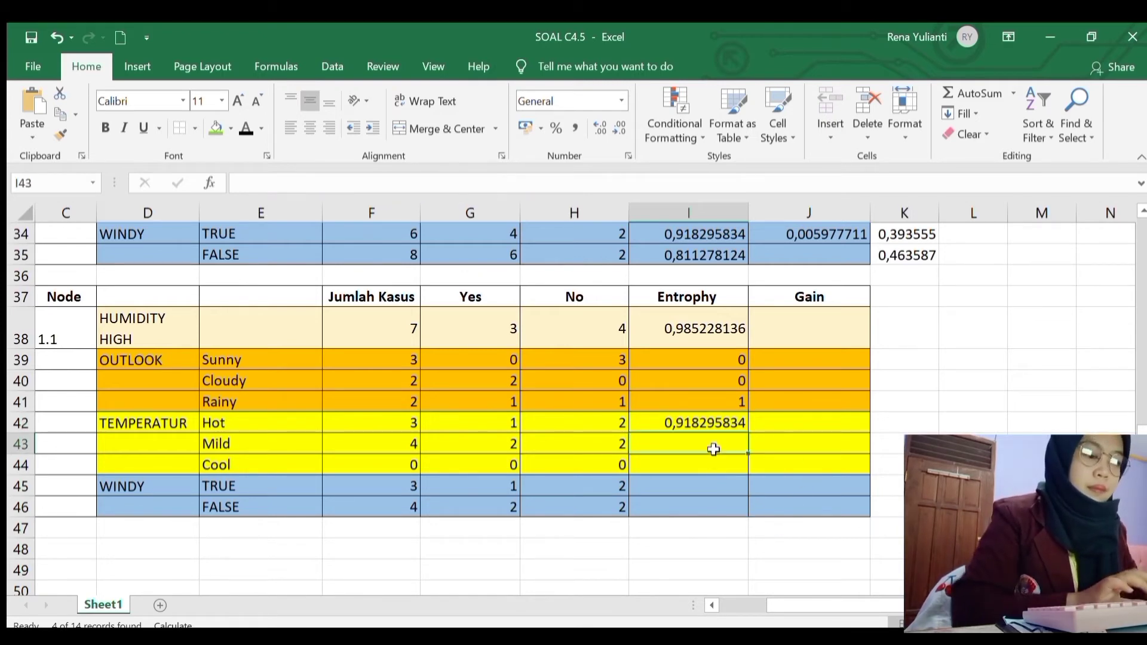
Step: Begin the TEMPERATUR Mild entropy formula in I43 with the negated Yes ratio =(-(G43/F43)*
type("=(-(")
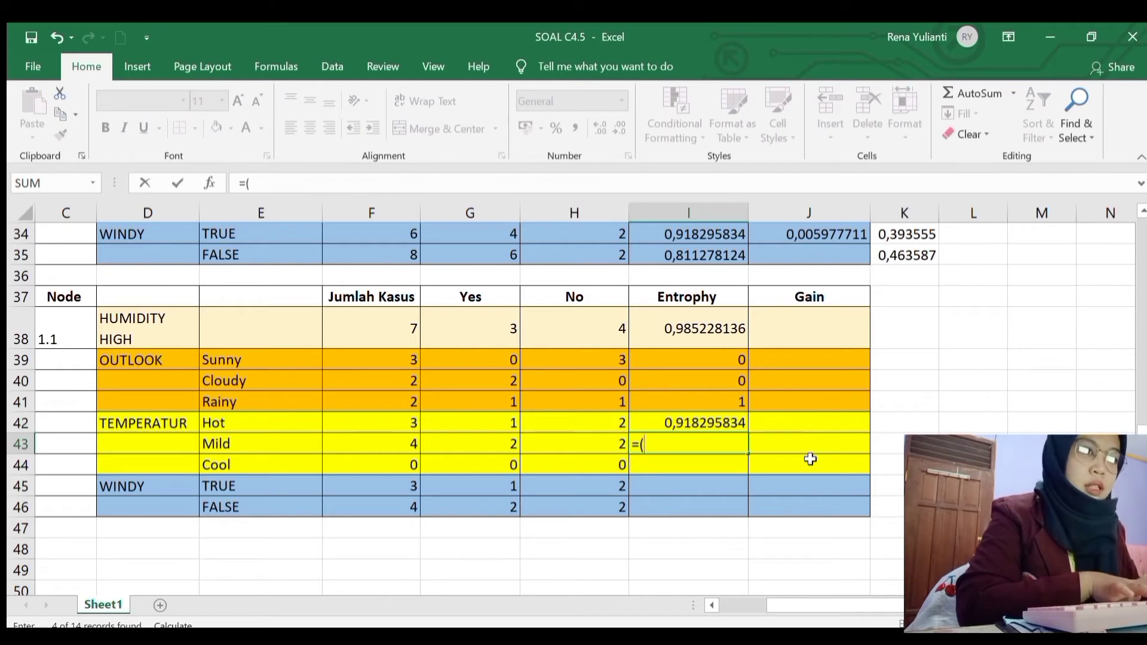
left_click(489, 448)
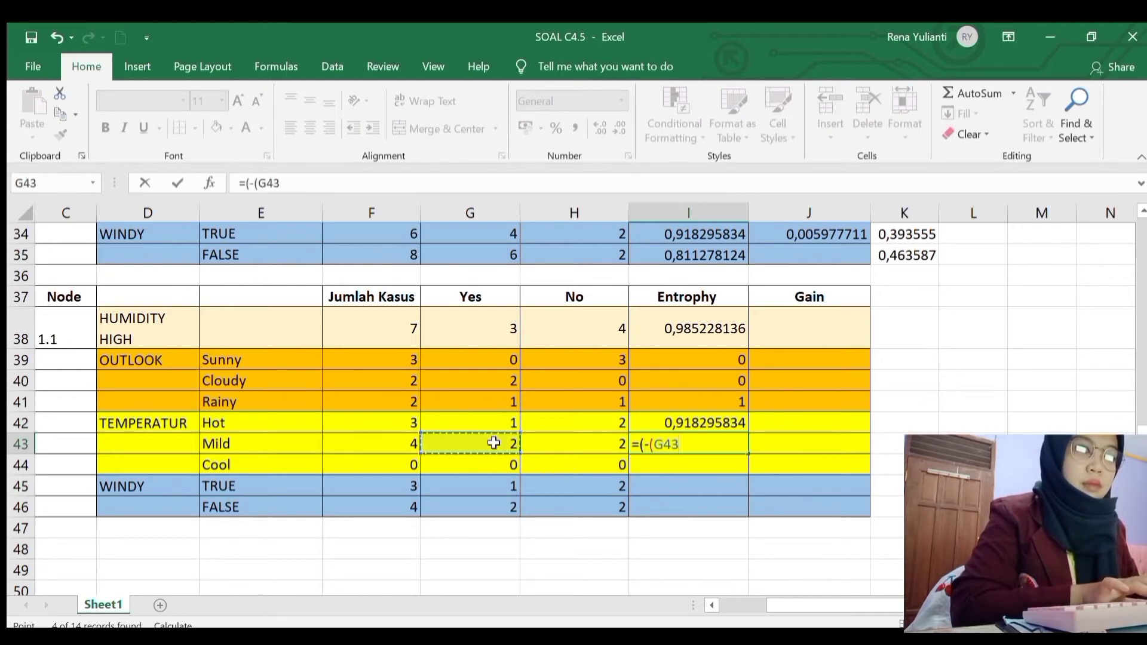
type("/")
left_click(399, 452)
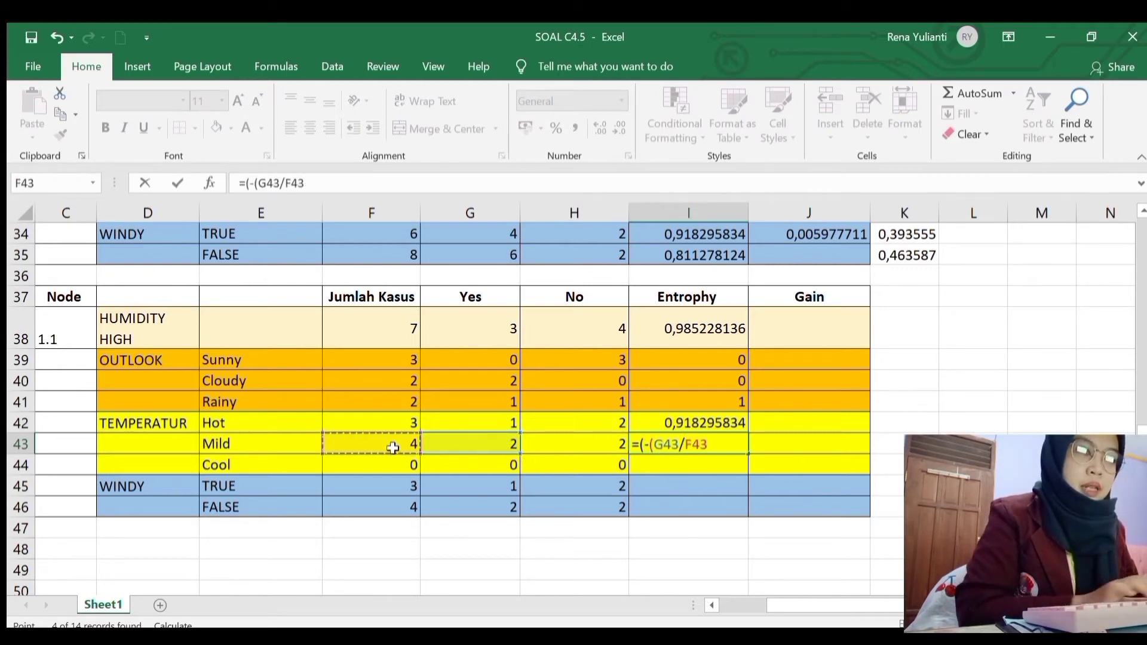
type(")*")
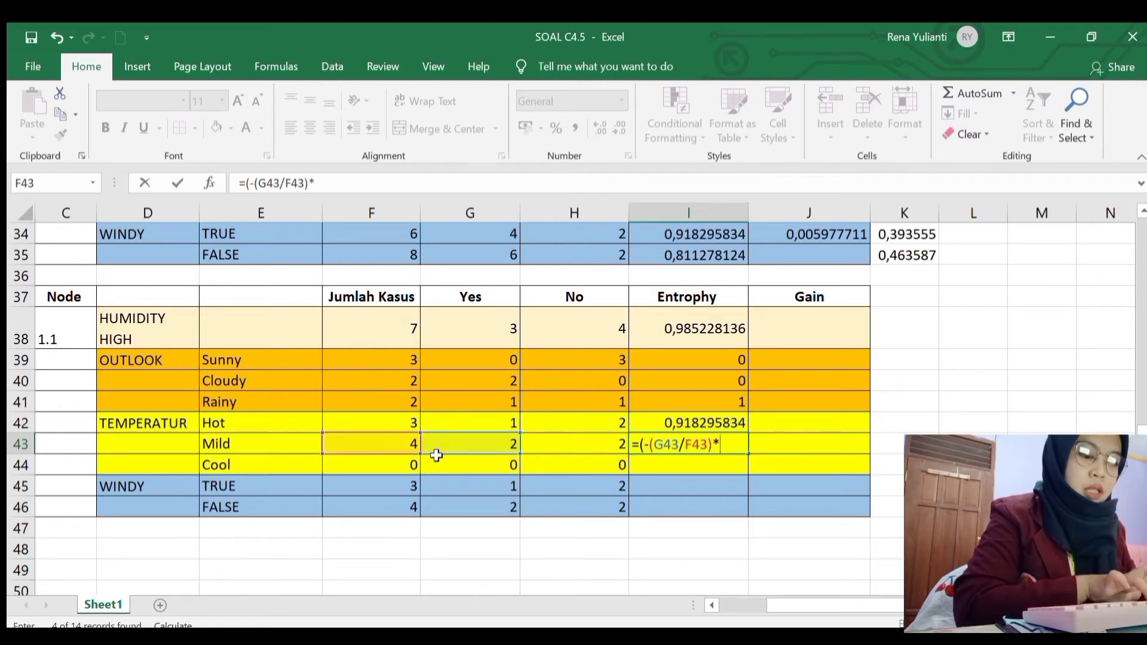
Step: Add the base-2 logarithm IMLOG2(G43/F43 to the Yes term of the I43 entropy formula
type("LOG")
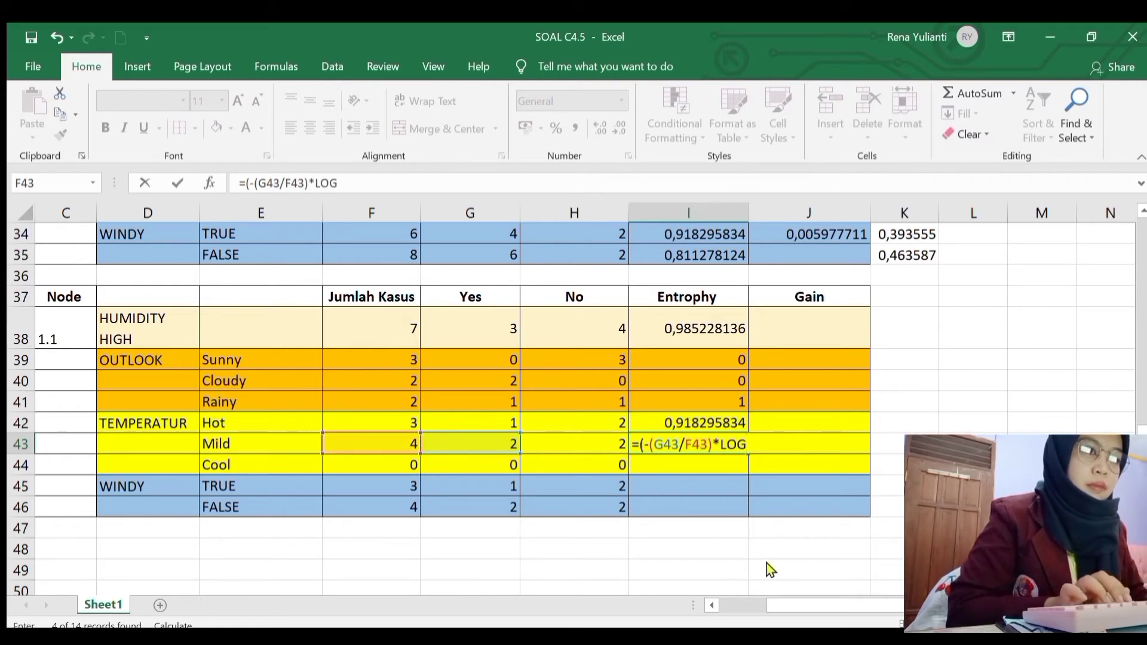
key("Tab")
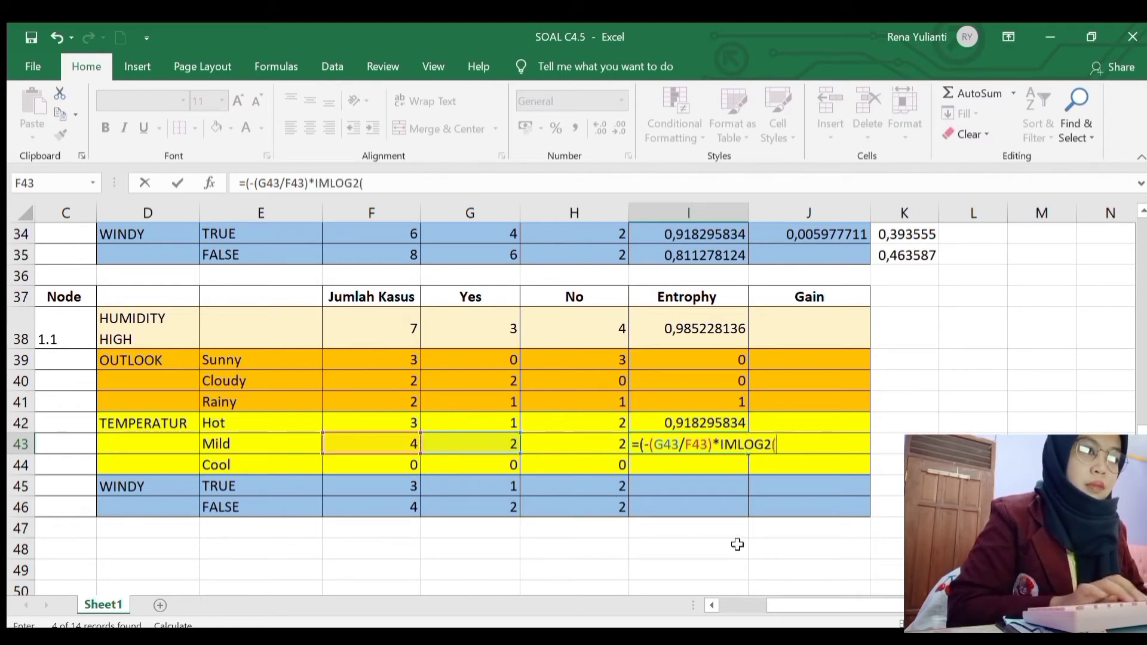
left_click(478, 449)
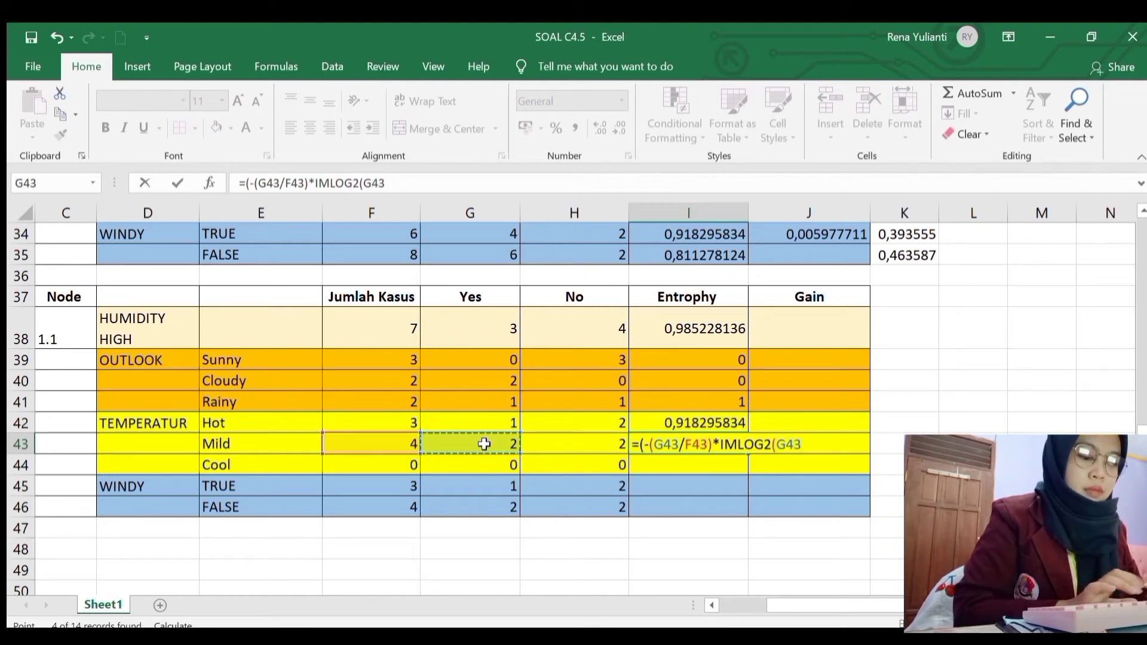
type("/")
left_click(383, 457)
left_click(403, 442)
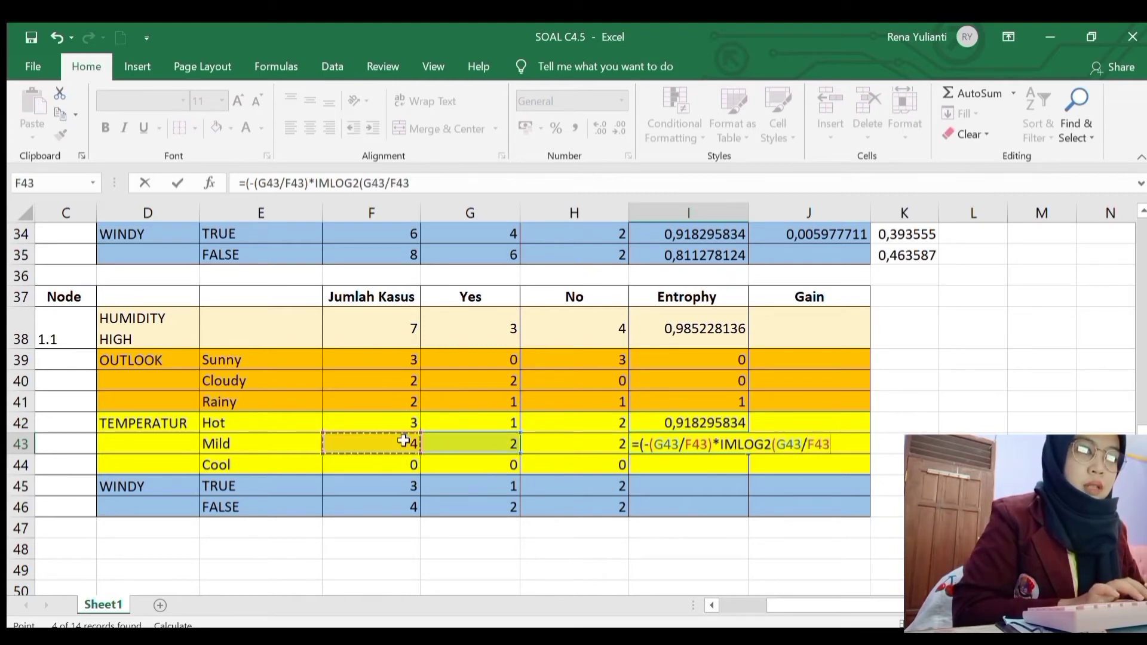
Step: Close the Yes term of the I43 entropy formula and append the negated No ratio +(-(H43/F43
type(")+(")
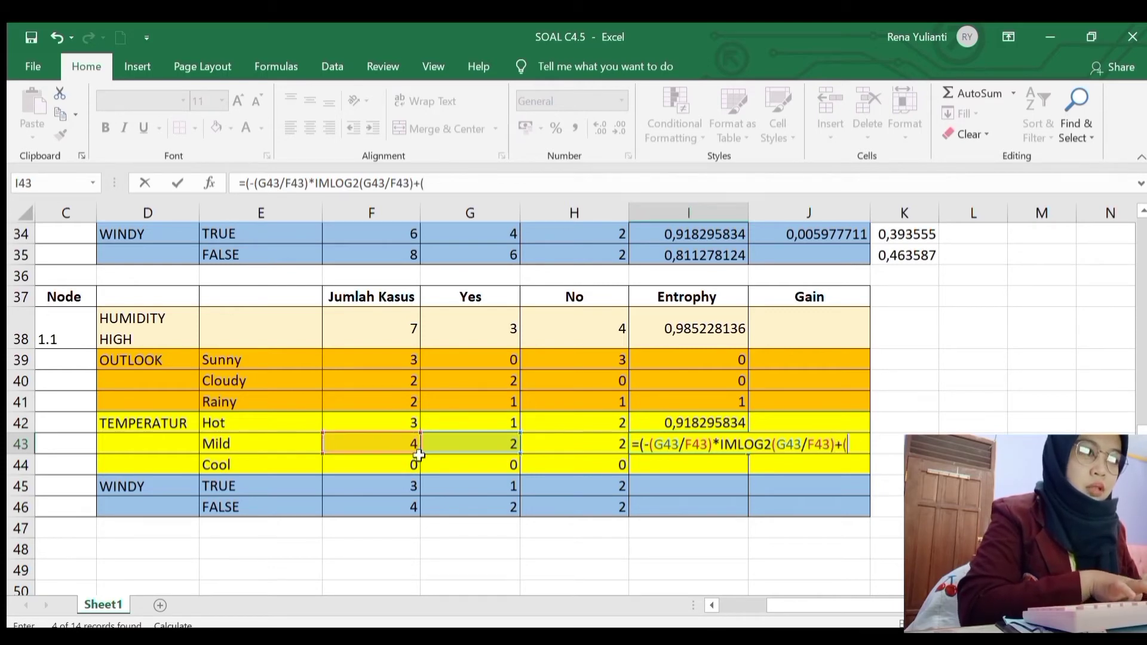
type("-(")
left_click(576, 450)
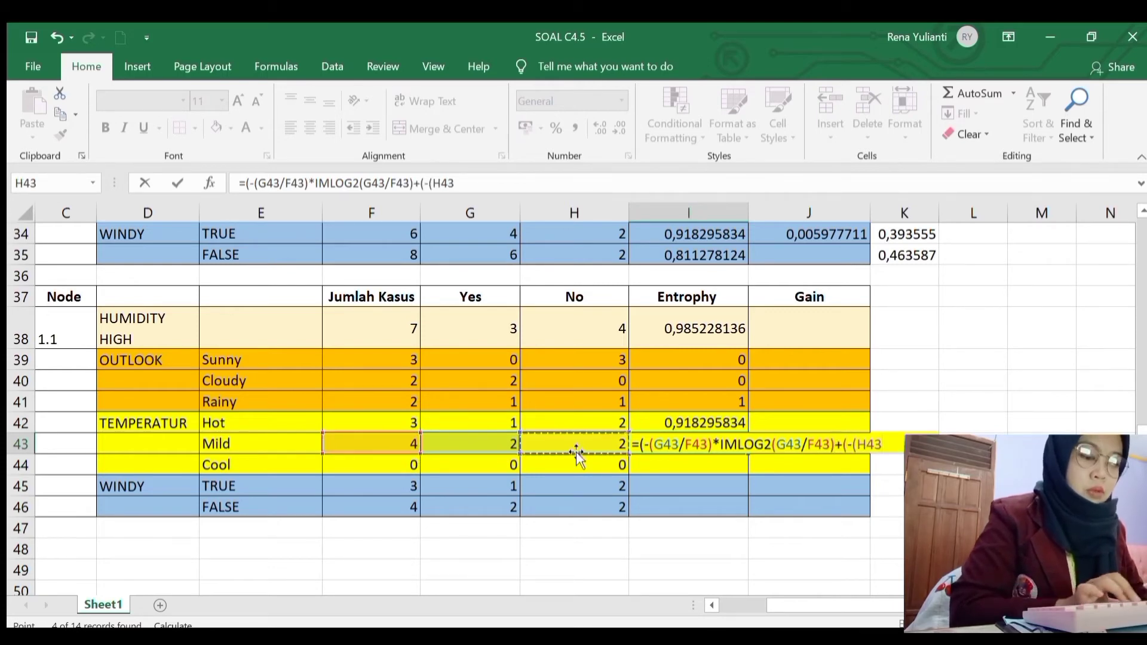
type("/")
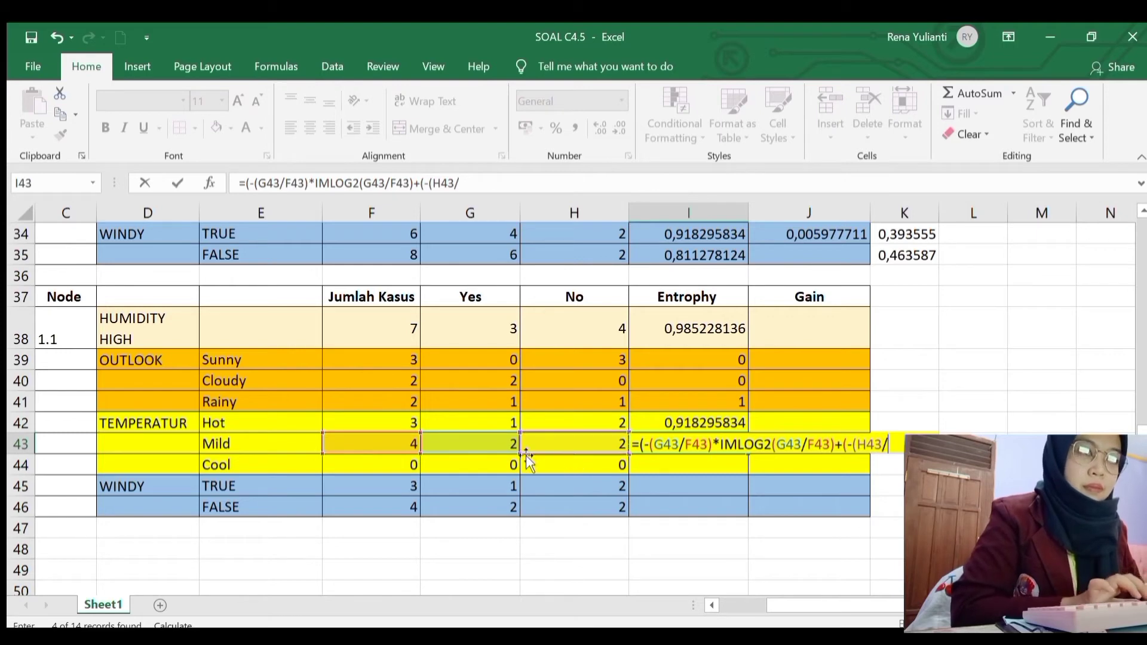
left_click(401, 453)
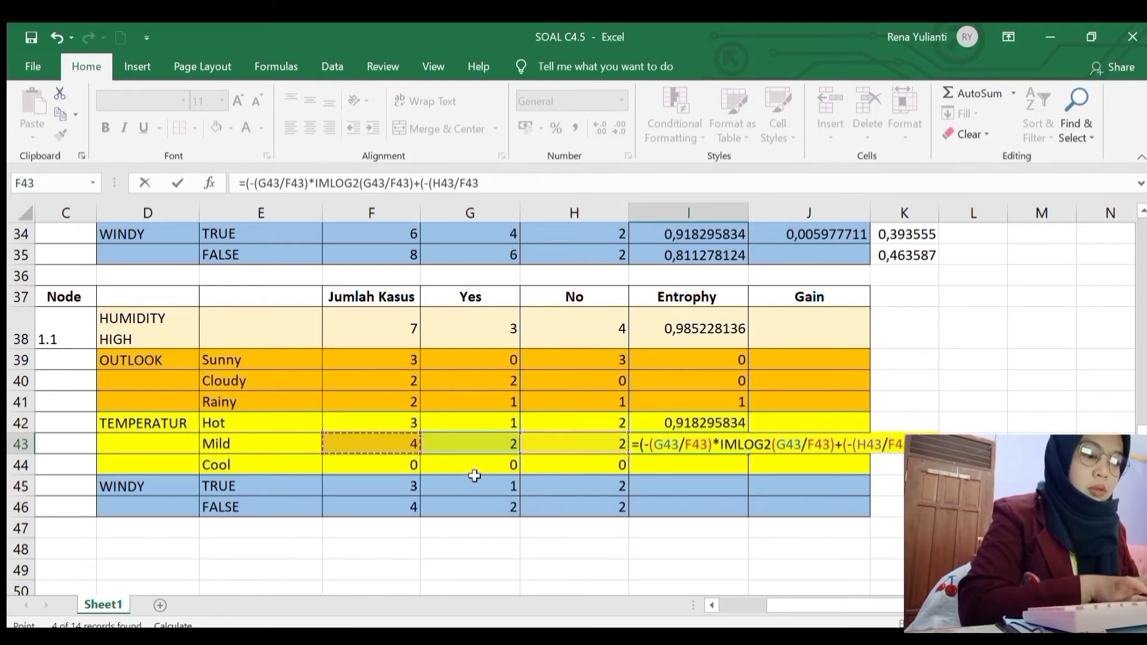
Step: Complete the I43 entropy formula with )*IMLOG2(H43/F43)) and enter it
type(")*IM")
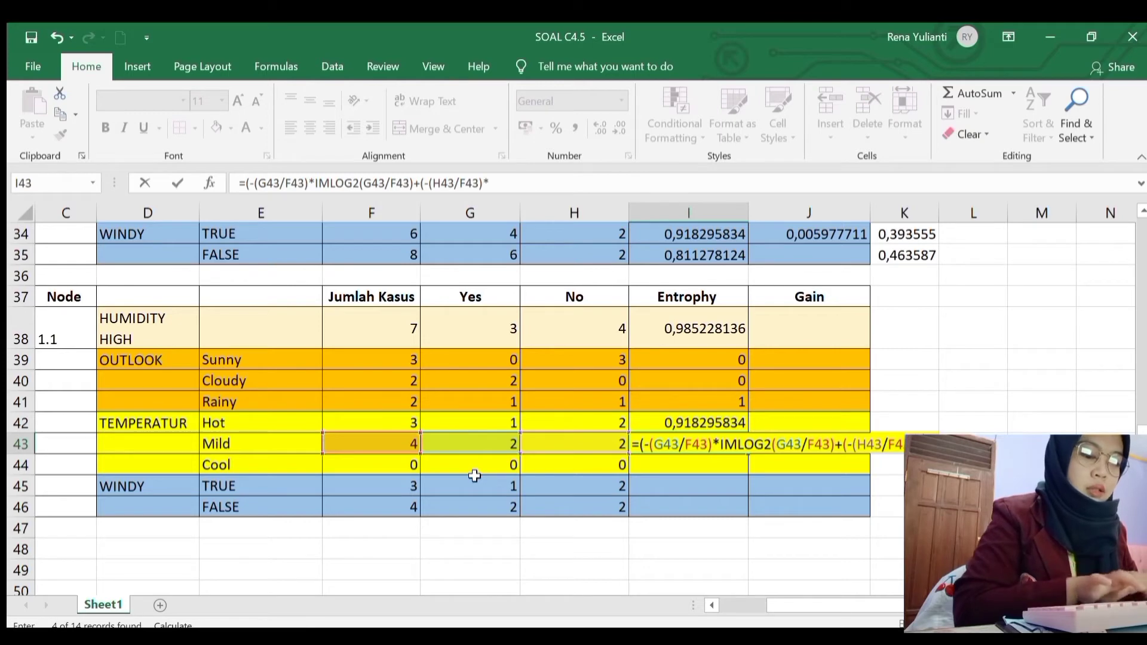
type("LO")
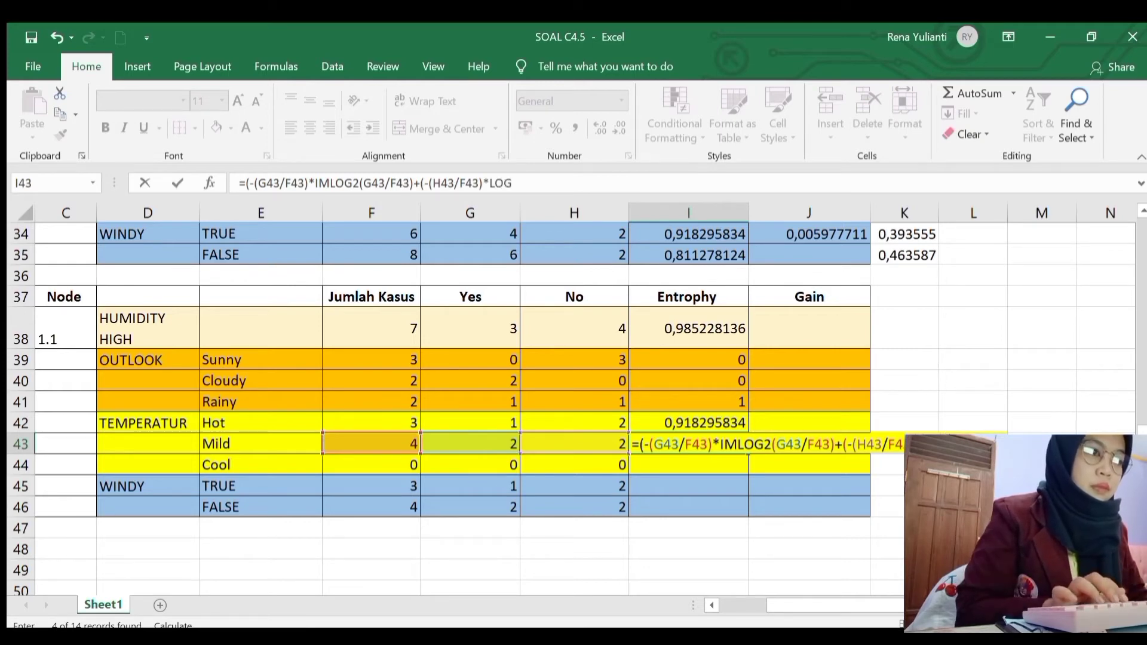
type("G")
key("Tab")
left_click(588, 444)
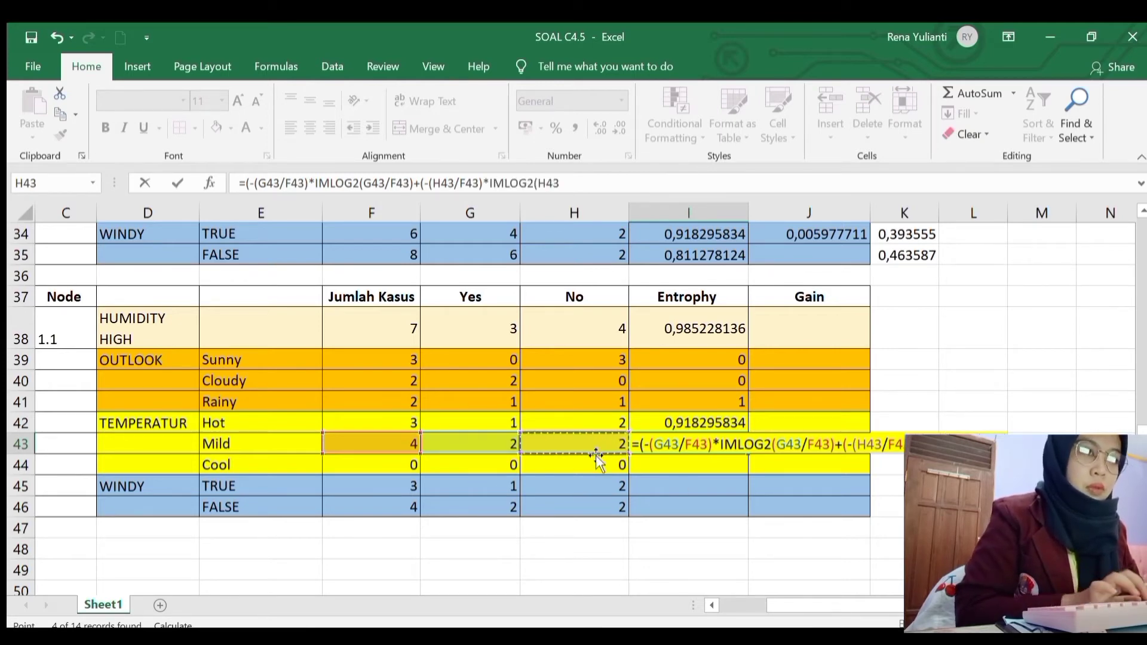
type("/")
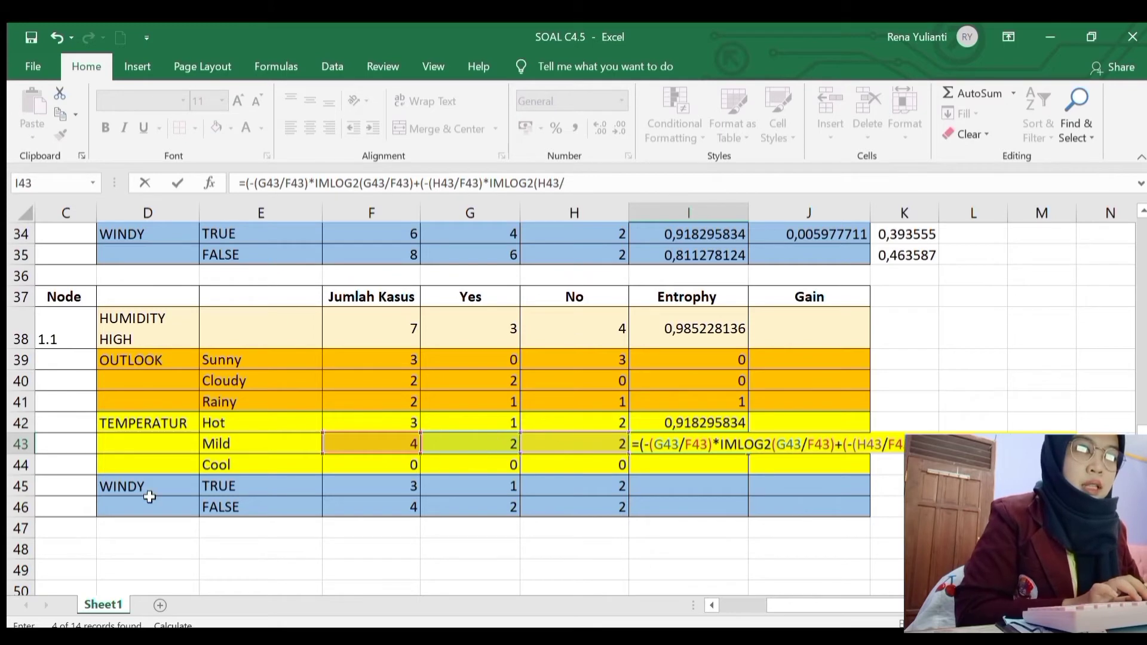
left_click(364, 446)
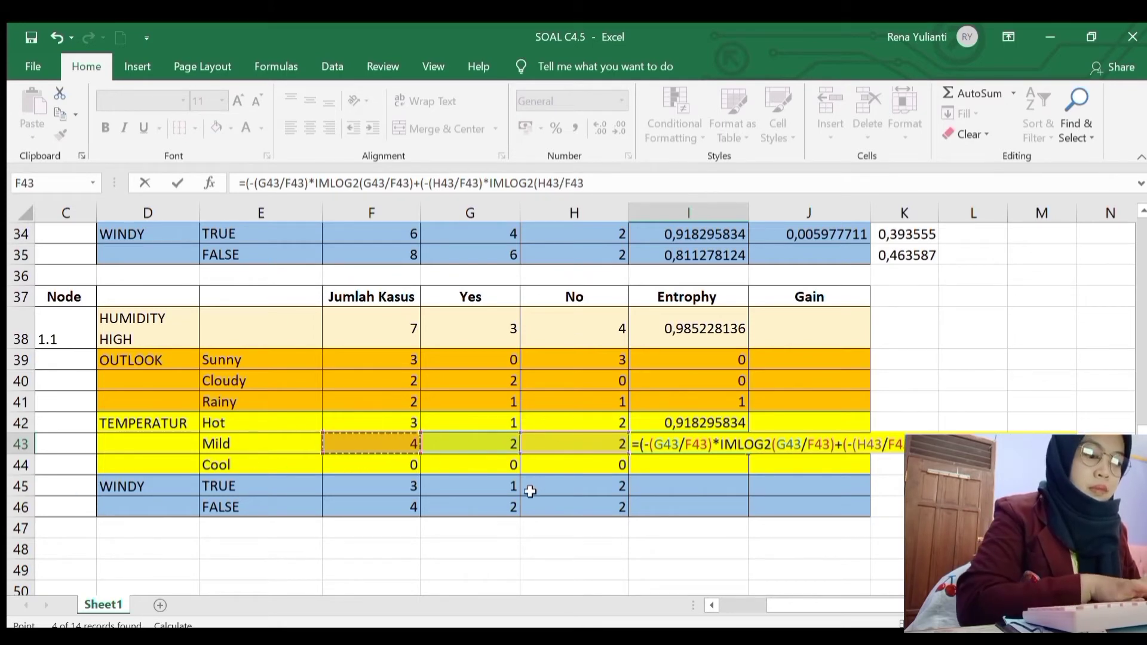
type("))")
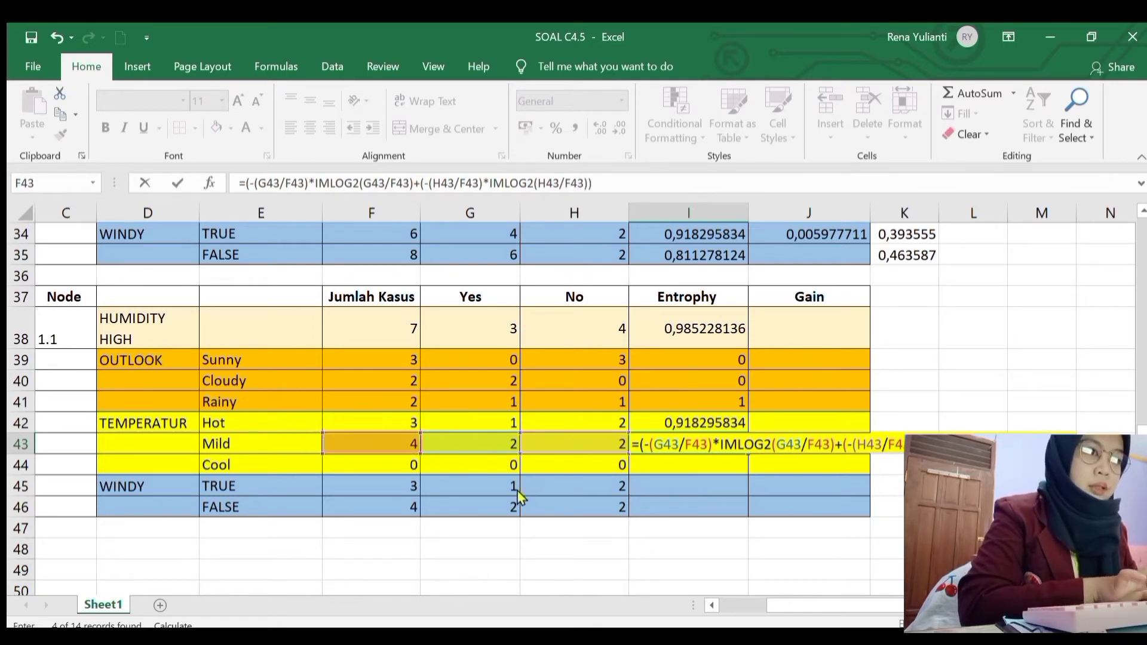
key("Return")
Step: Enter 0 as the entropy of the TEMPERATUR Cool row in I44
type("=")
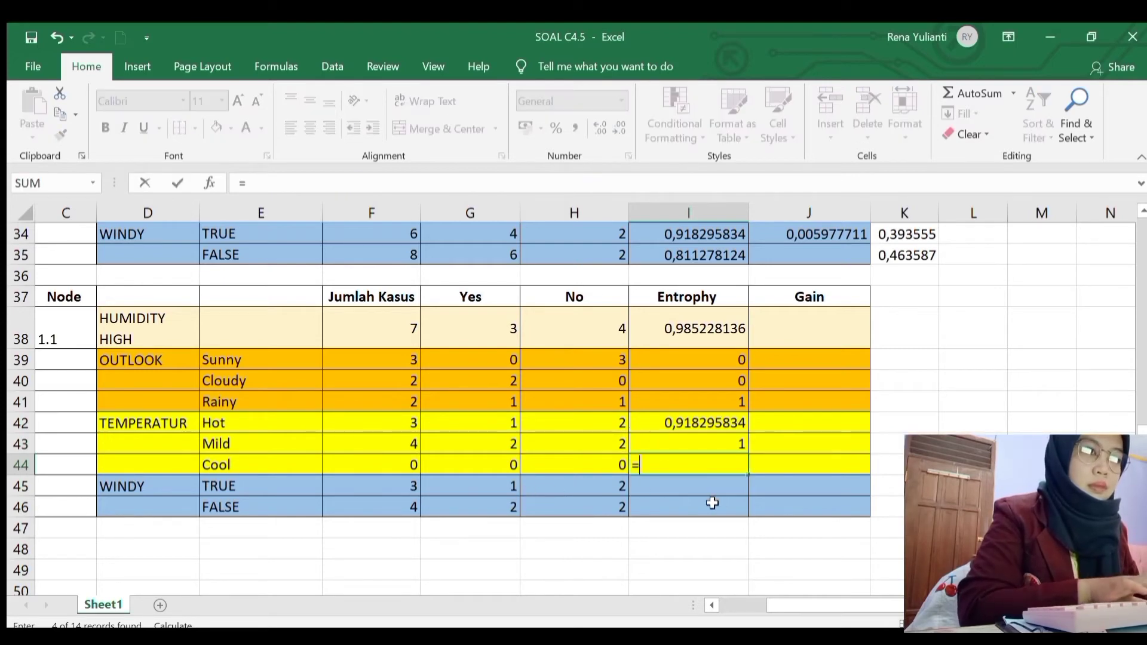
key("BackSpace")
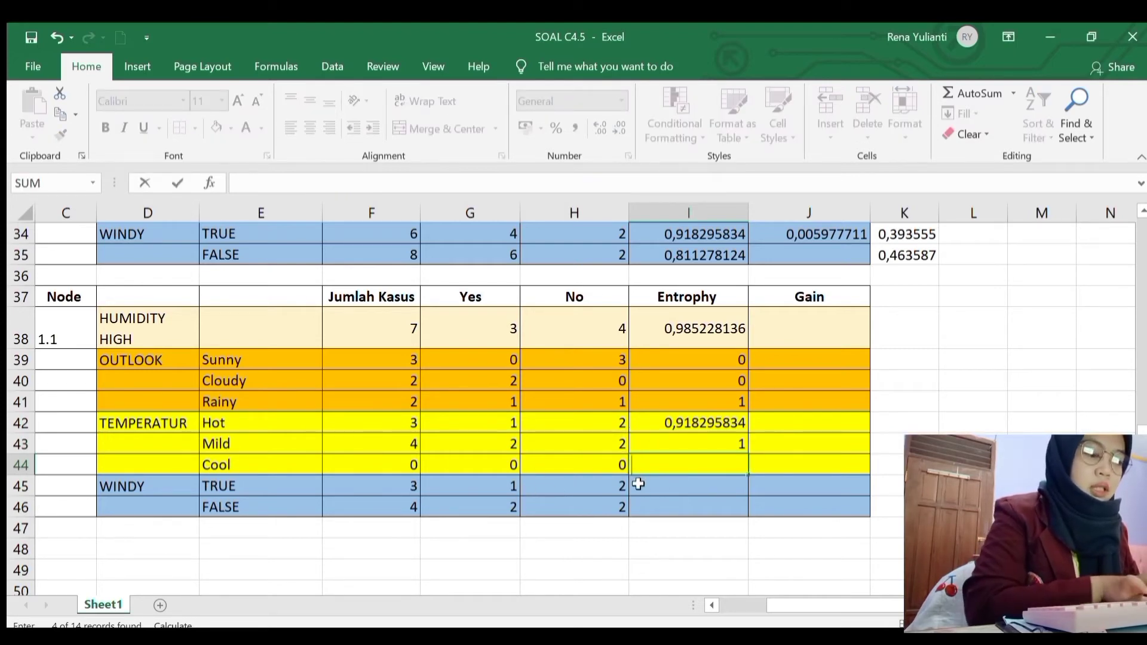
type("0")
left_click(701, 498)
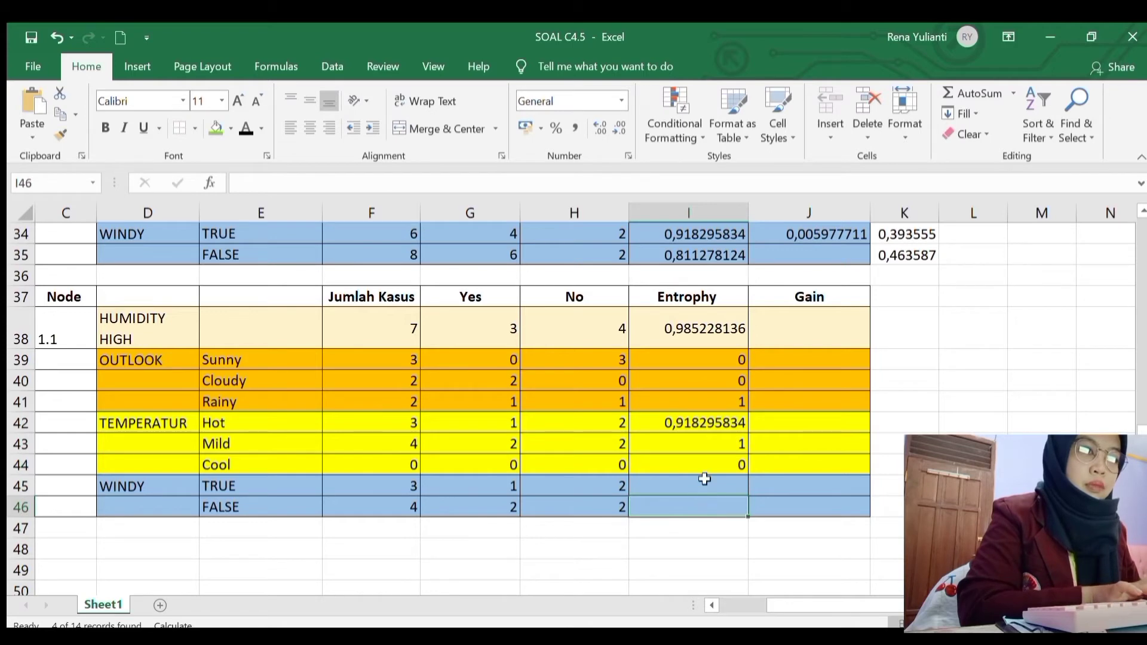
Step: Begin the WINDY TRUE entropy formula in I45 with the negated Yes ratio =(-(G45/F45)
left_click(705, 478)
type("=")
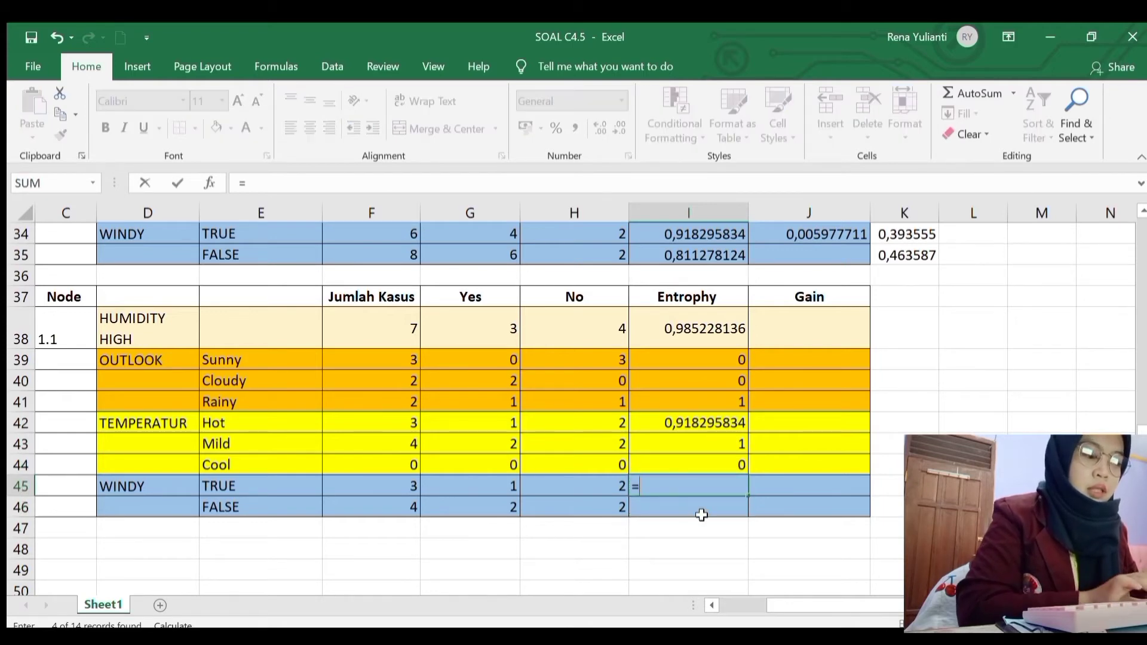
type("(-(")
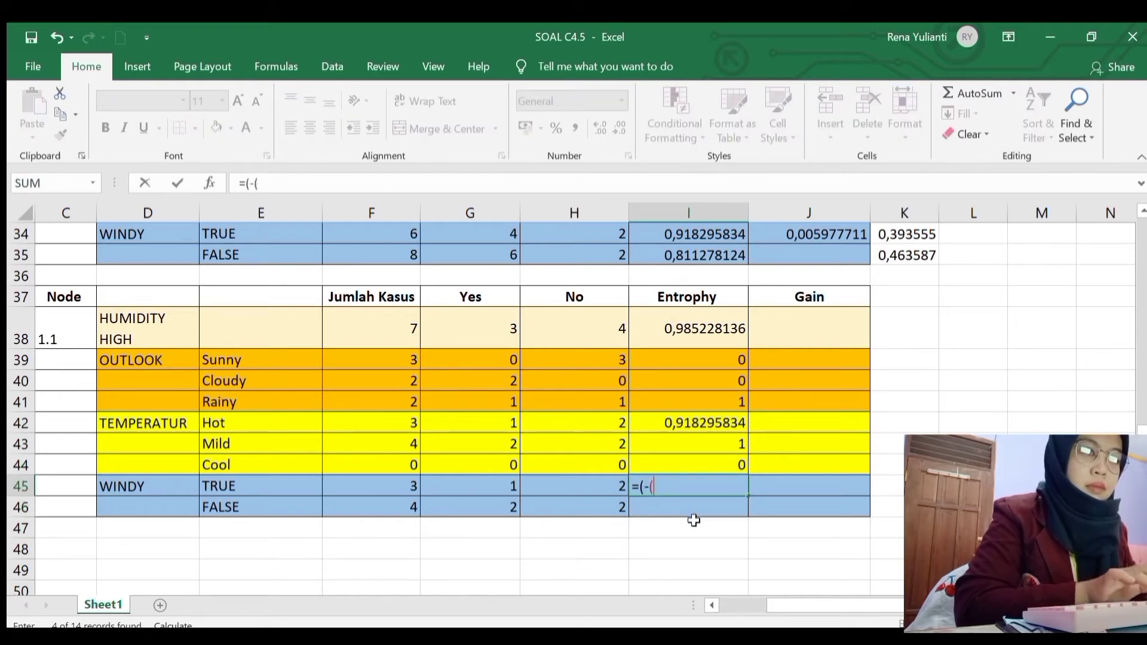
left_click(490, 485)
type("/")
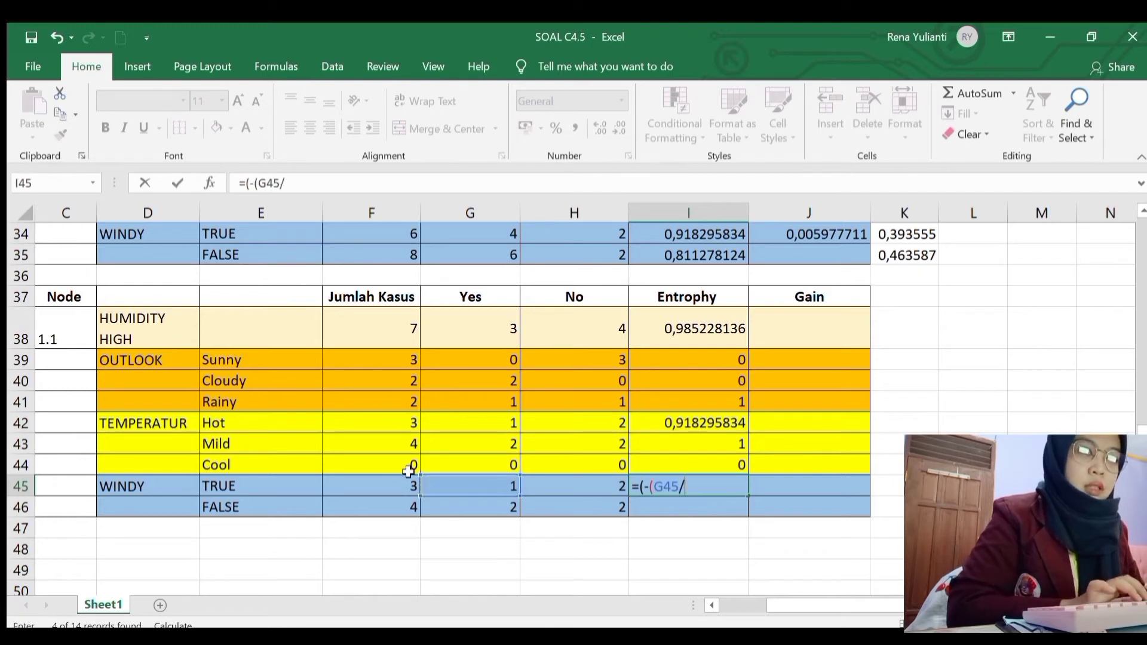
left_click(411, 483)
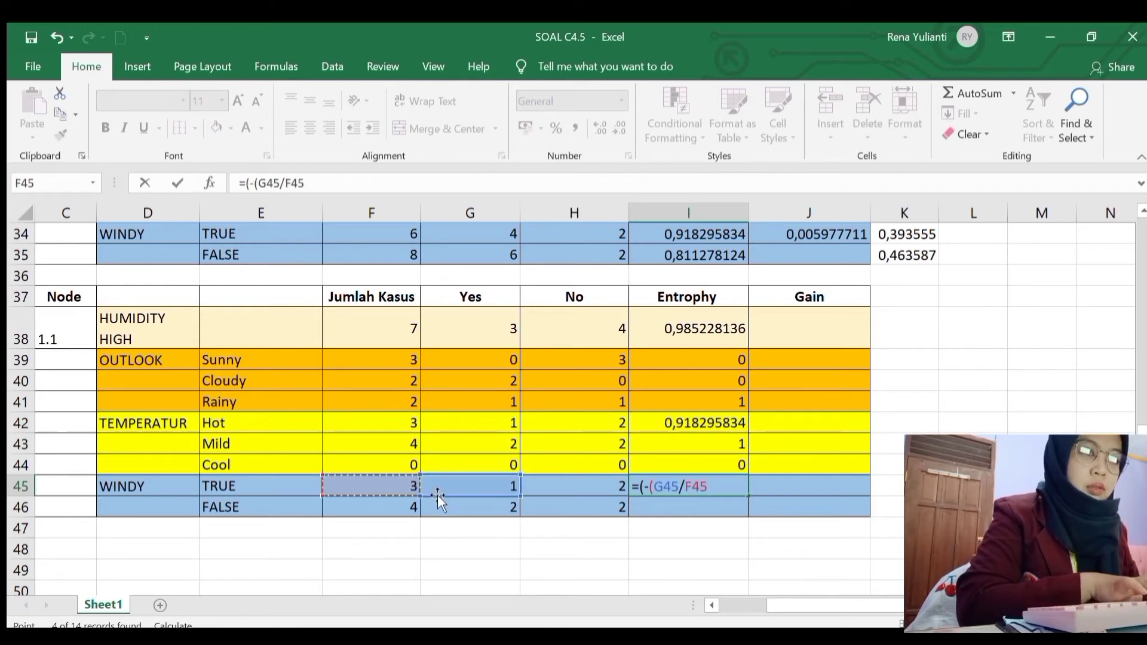
type(")")
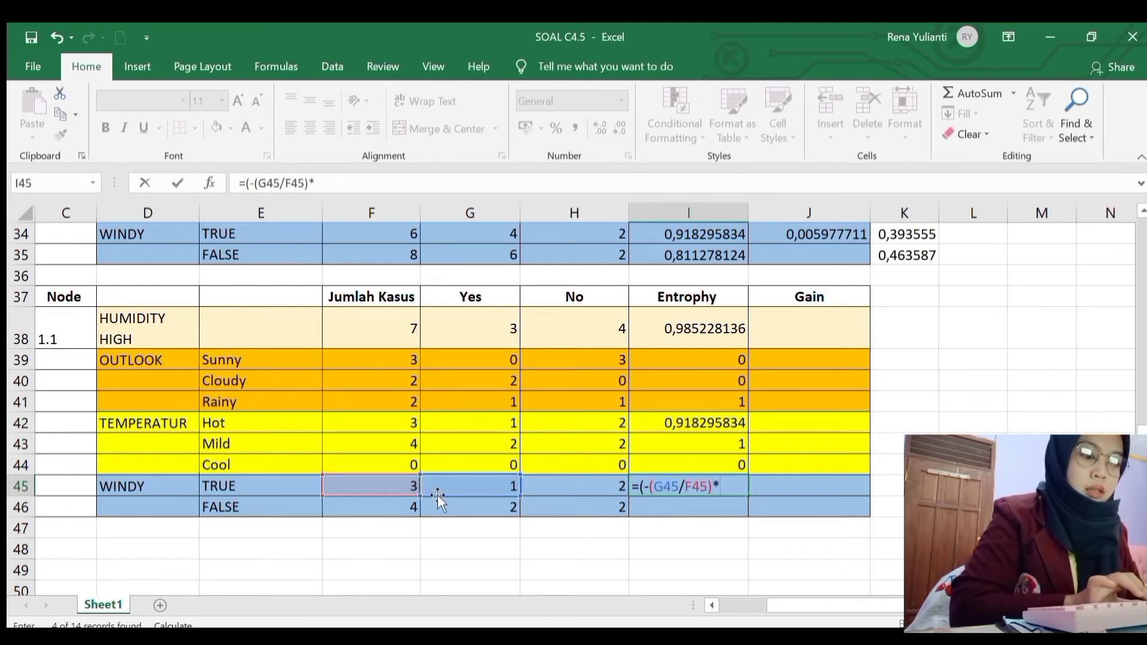
Step: Multiply the Yes ratio in the I45 entropy formula by its base-2 logarithm, adding *IMLOG2(G45/F45
type("*LOG")
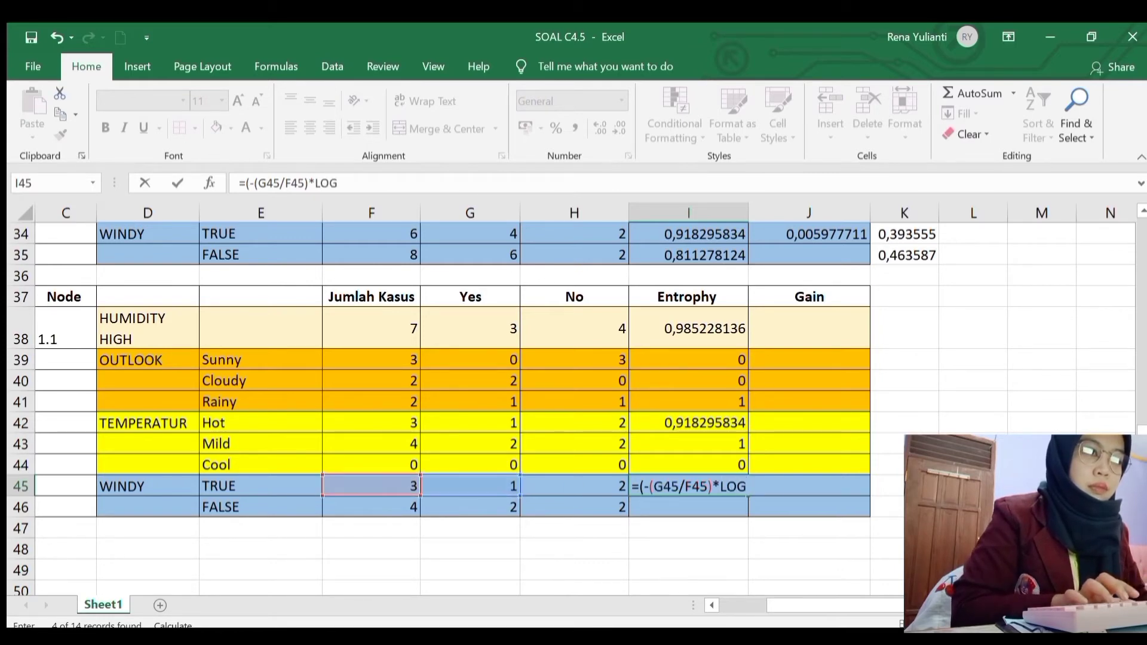
double_click(965, 589)
left_click(485, 491)
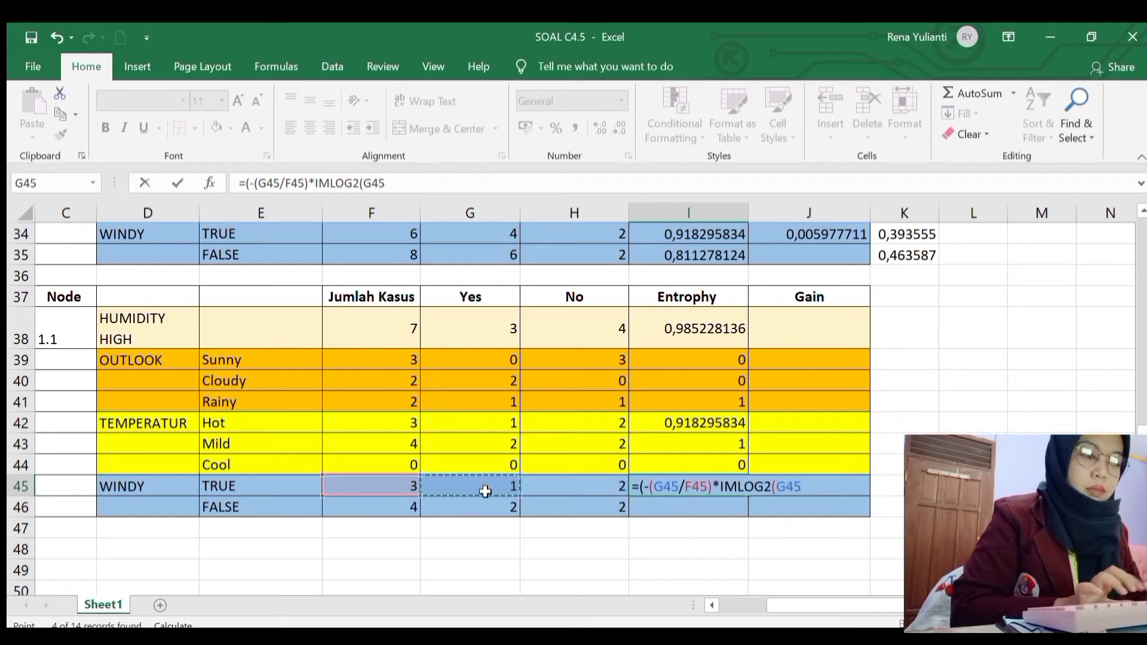
type("/")
left_click(411, 487)
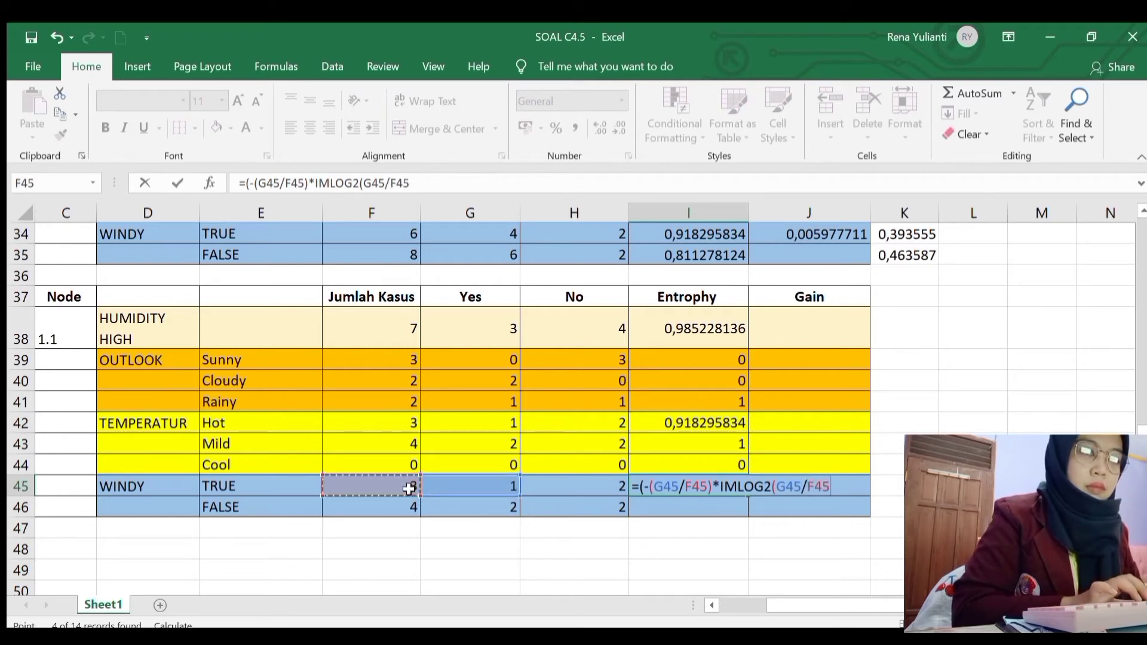
Step: Close the Yes logarithm in the I45 entropy formula and add the negated No ratio, continuing it with )+(-(H45/F45)
type("))")
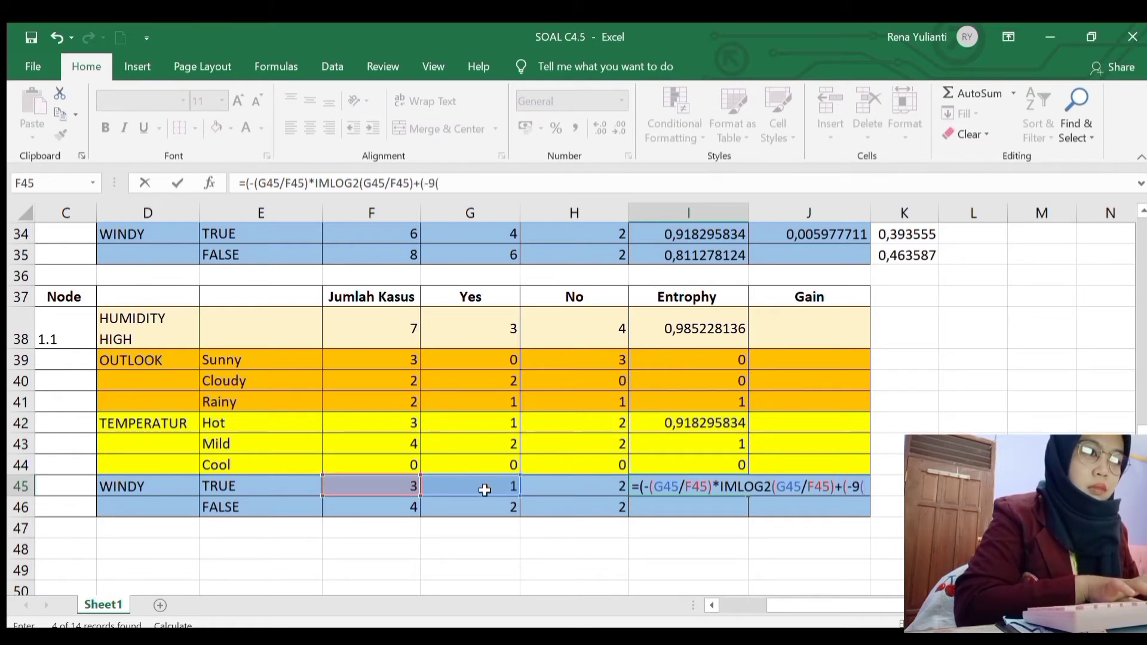
type("+(-")
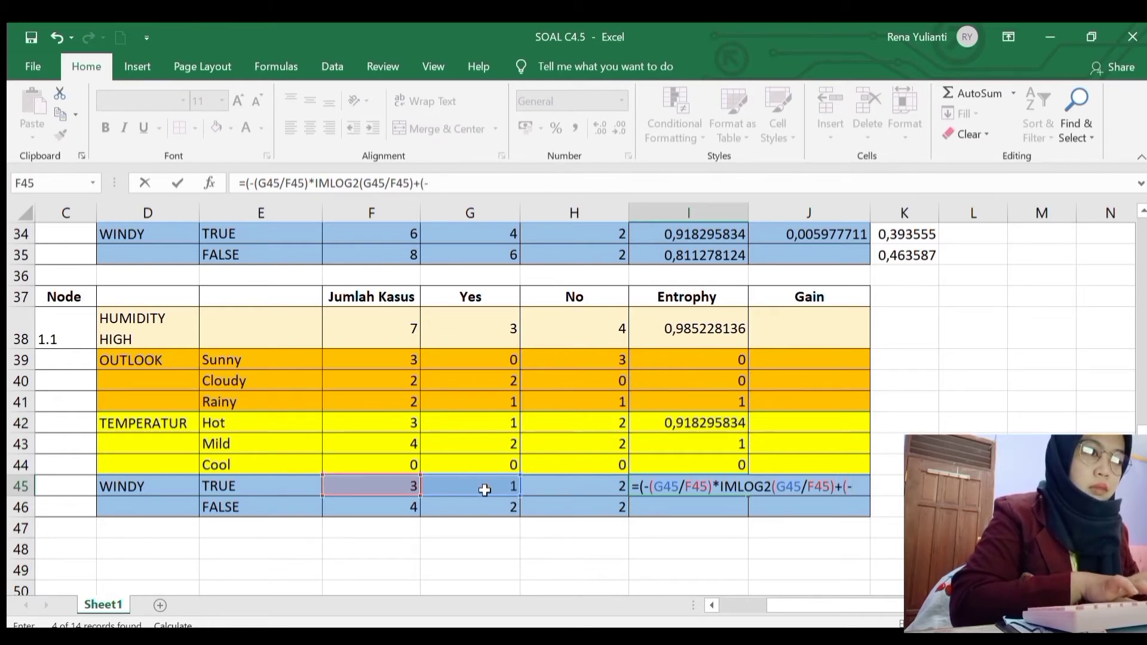
type("I449")
key("BackSpace")
key("BackSpace")
key("BackSpace")
key("BackSpace")
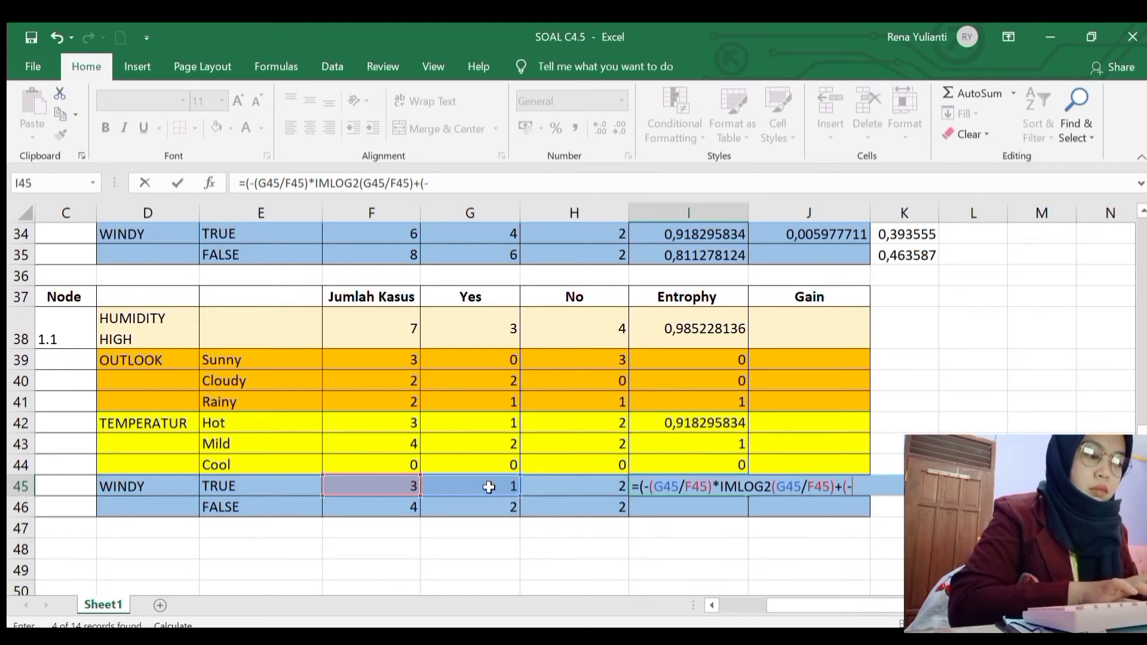
type("(")
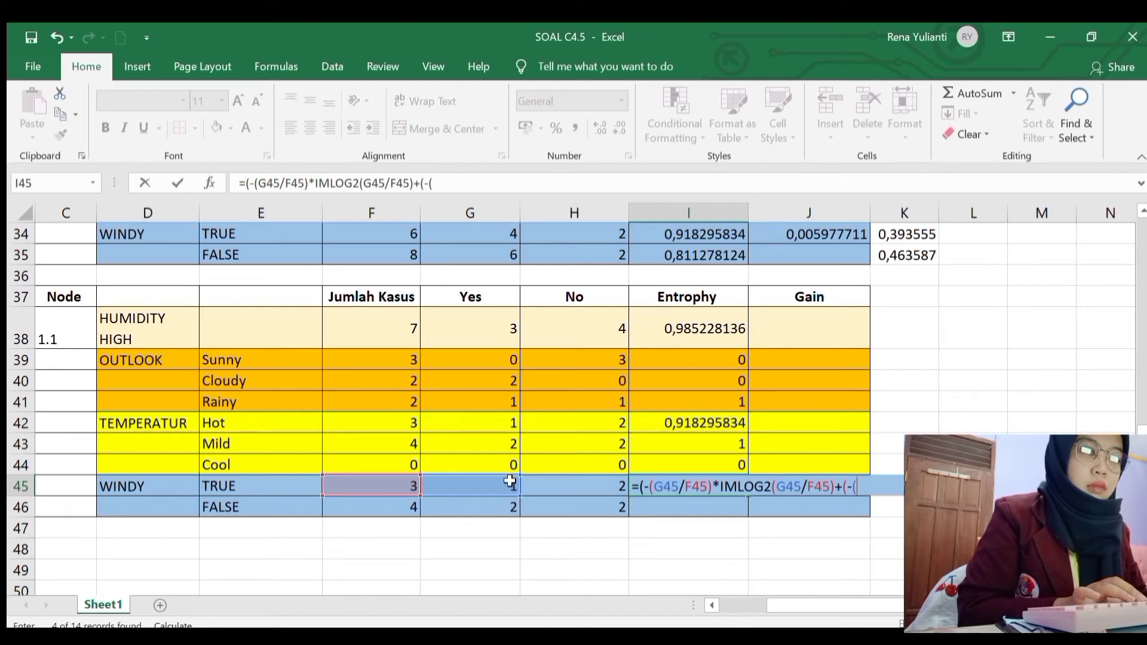
left_click(545, 484)
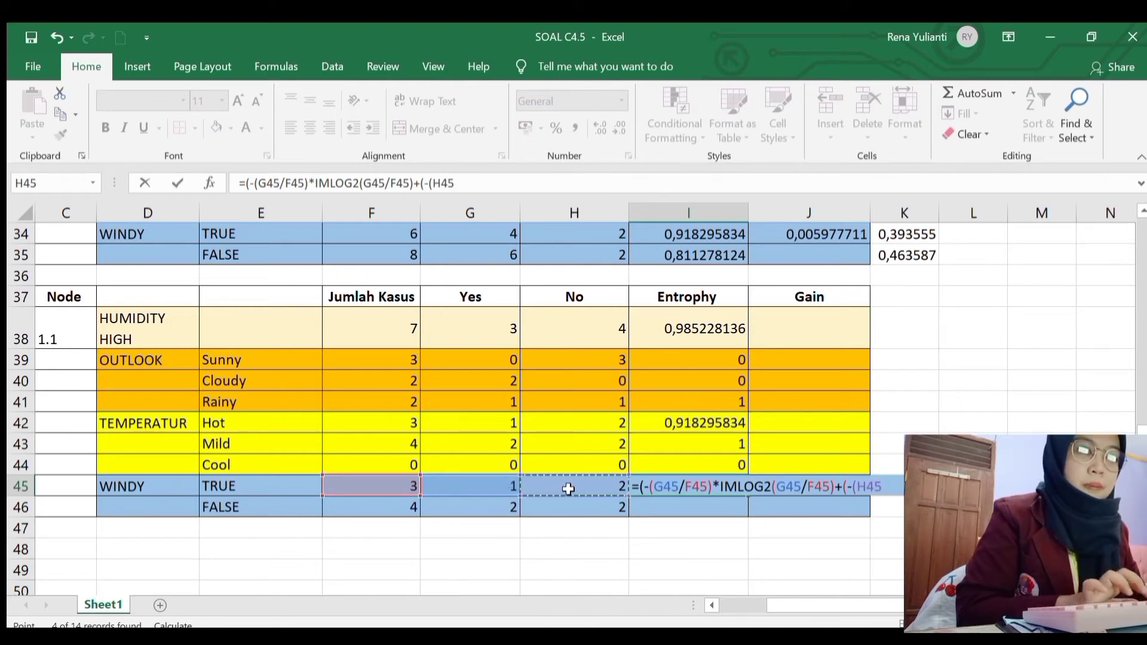
type("/")
left_click(386, 485)
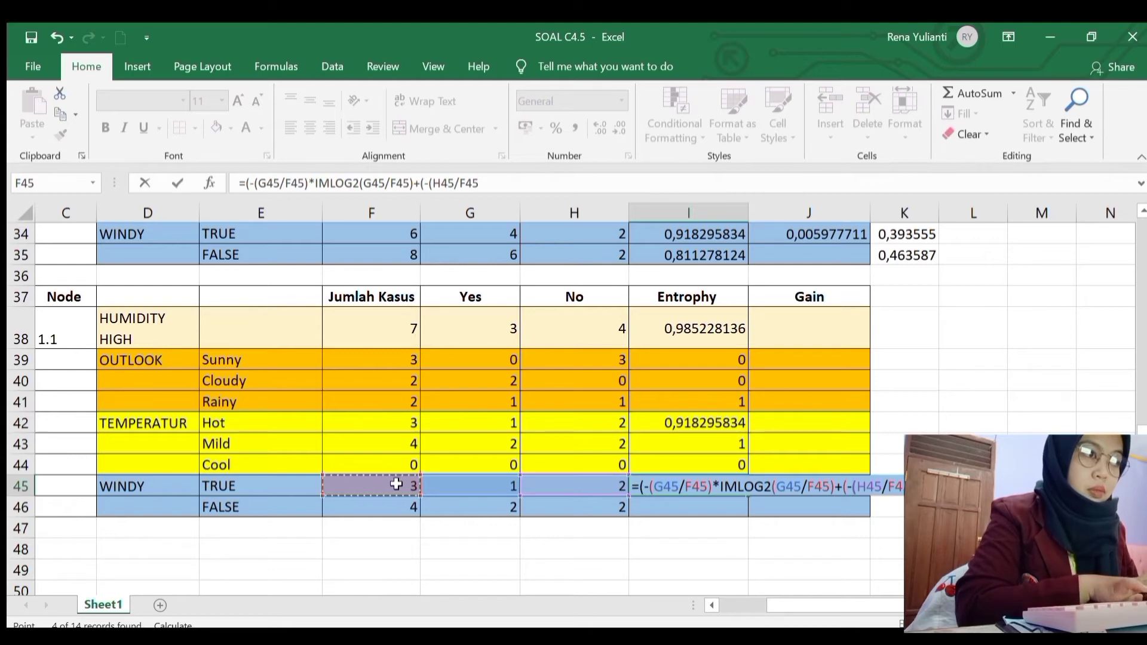
type(")")
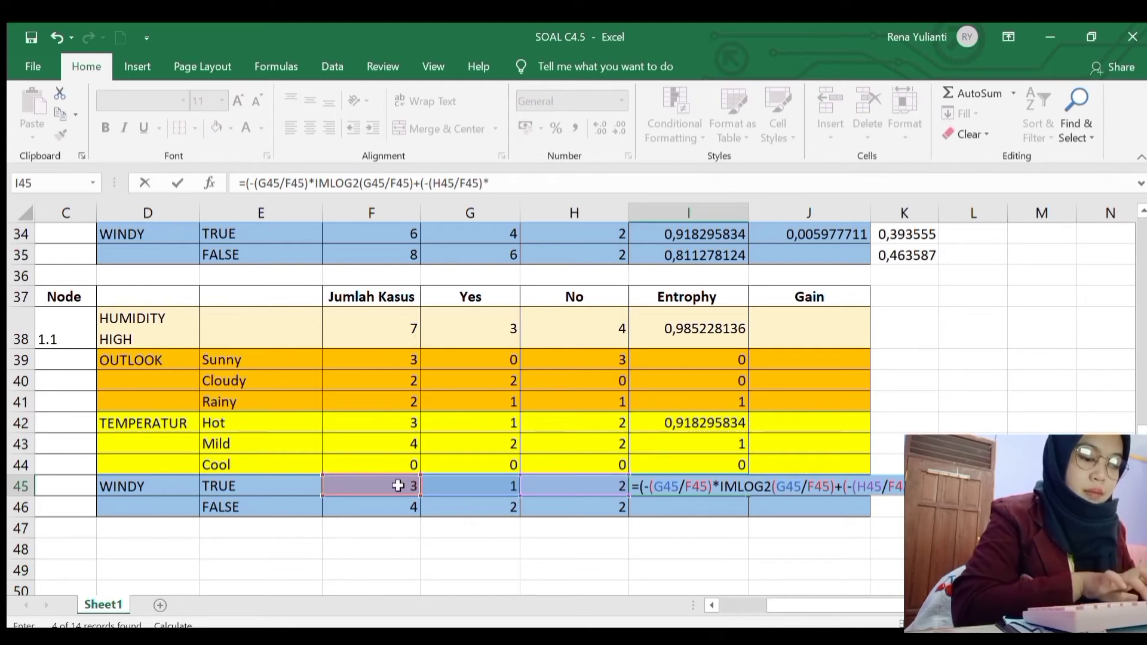
Step: Complete the WINDY TRUE entropy formula in I45 with *IMLOG2(H45/F45) and enter it
type("*LOG")
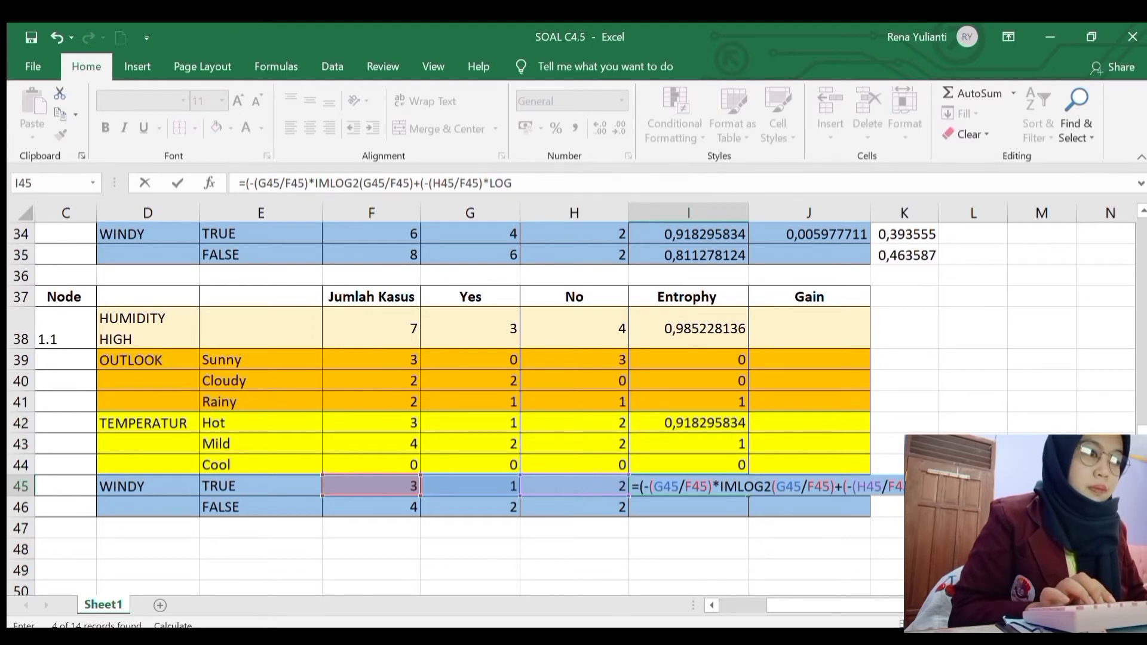
key("Tab")
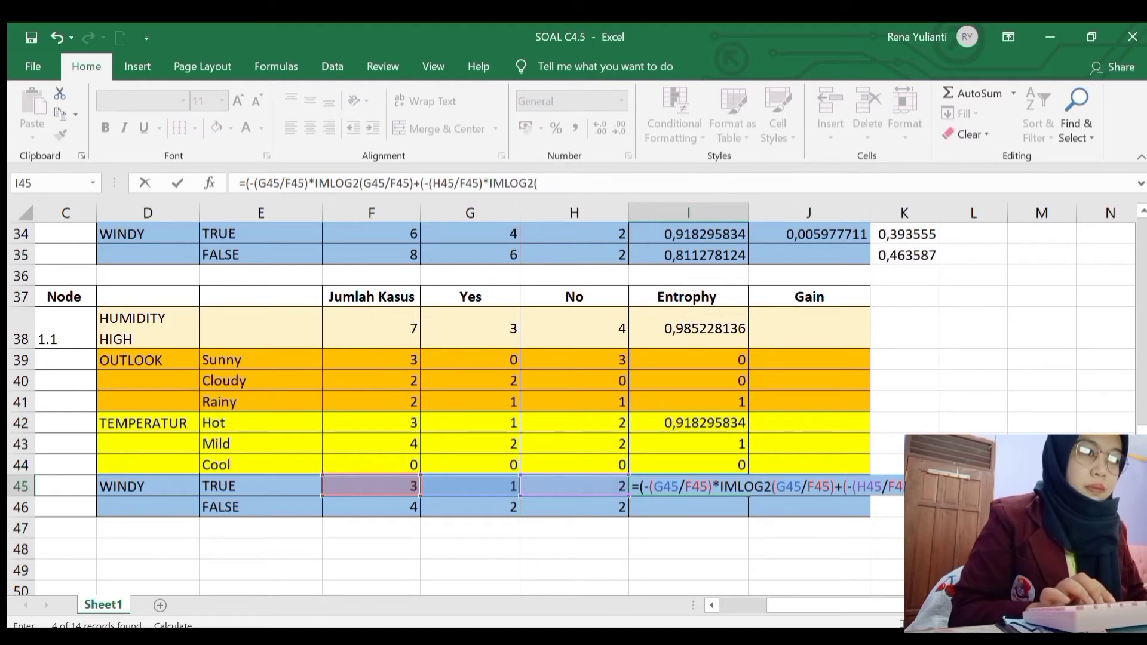
left_click(577, 488)
type("/")
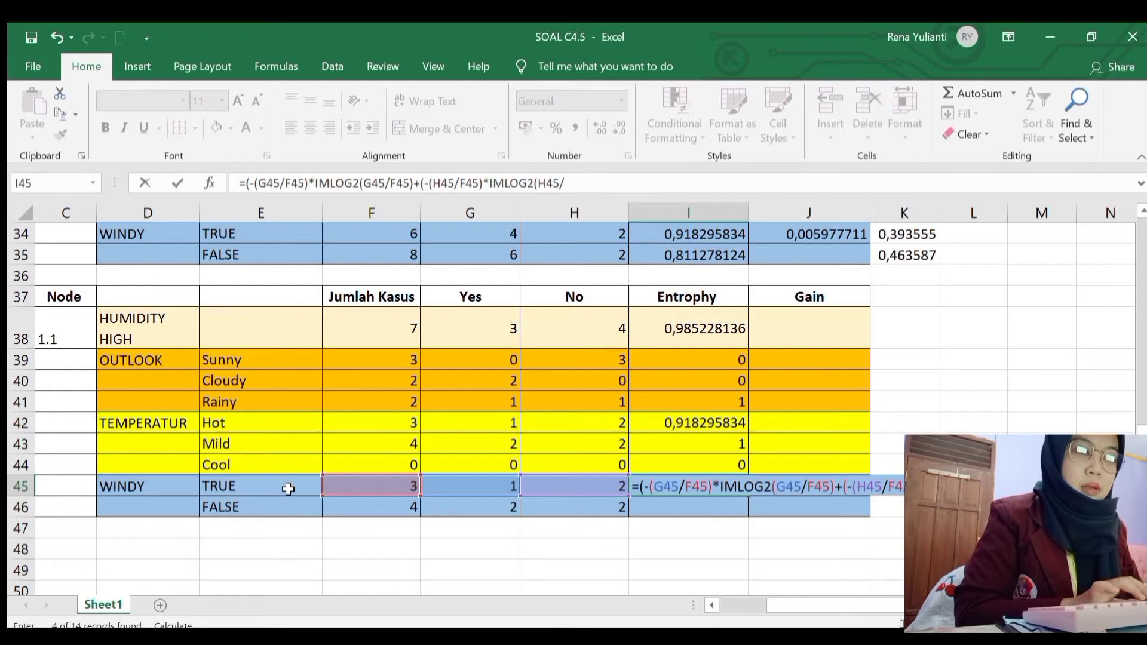
left_click(379, 488)
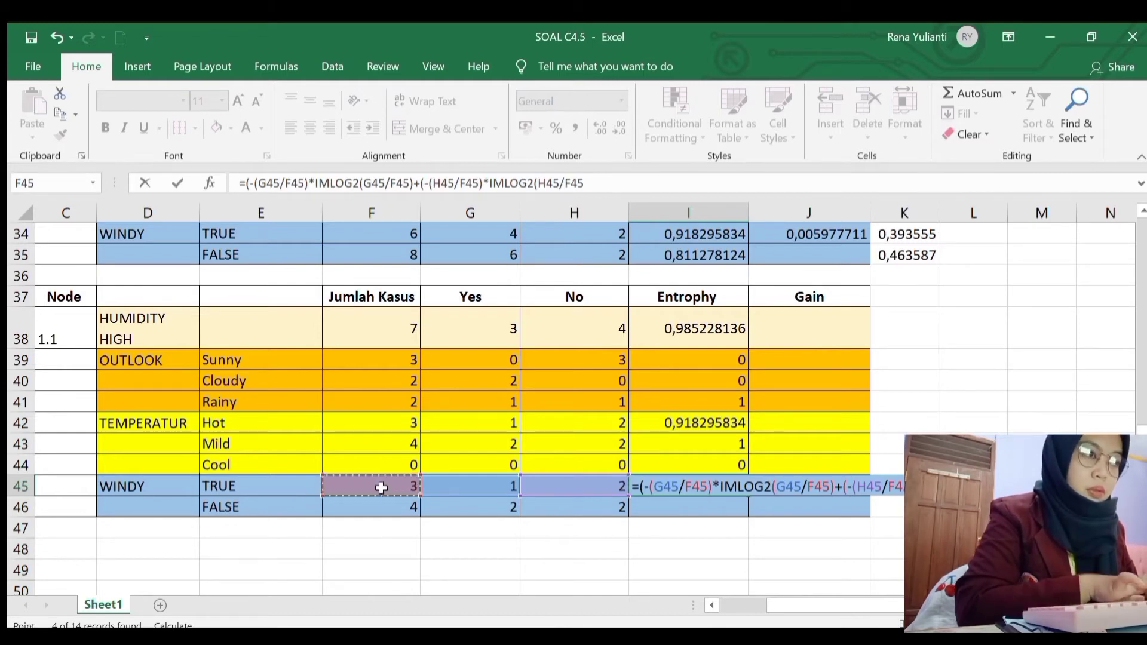
type(")")
key("Return")
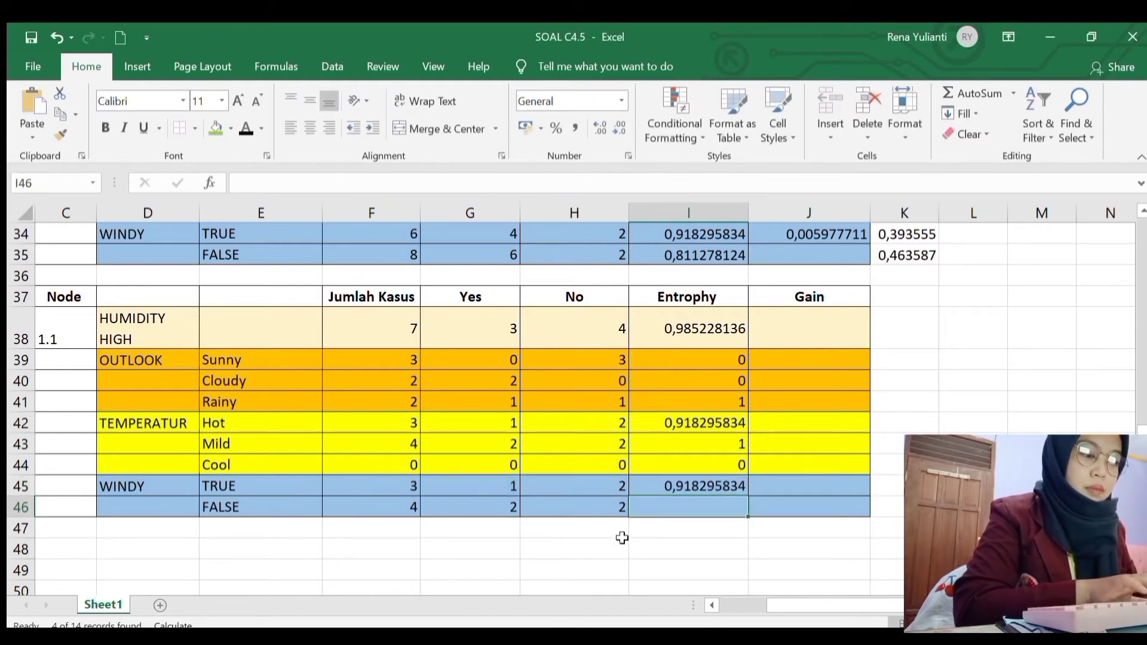
Step: Begin the WINDY FALSE entropy formula in I46 with the negated Yes ratio =(-(G46/F46
type("=")
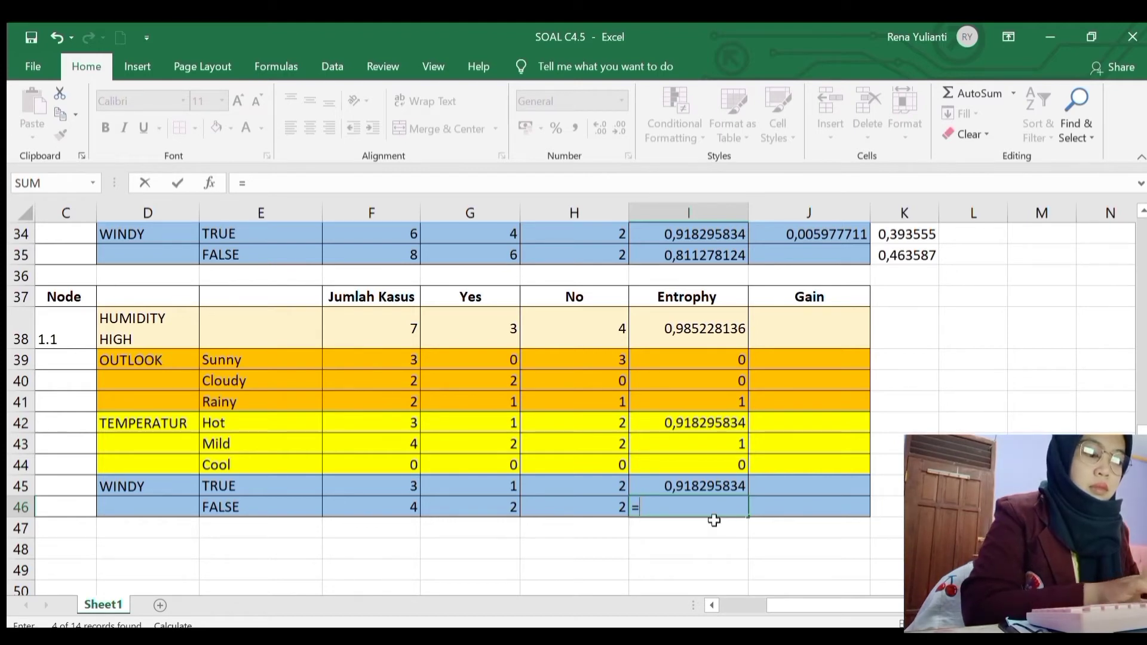
type("(")
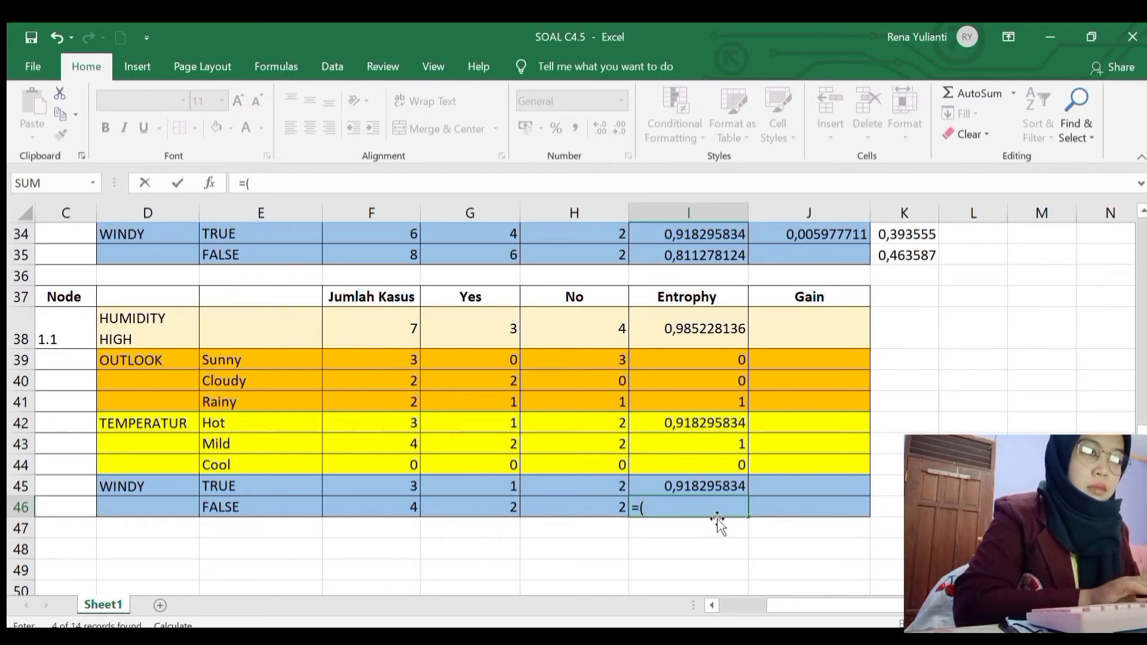
type("-(")
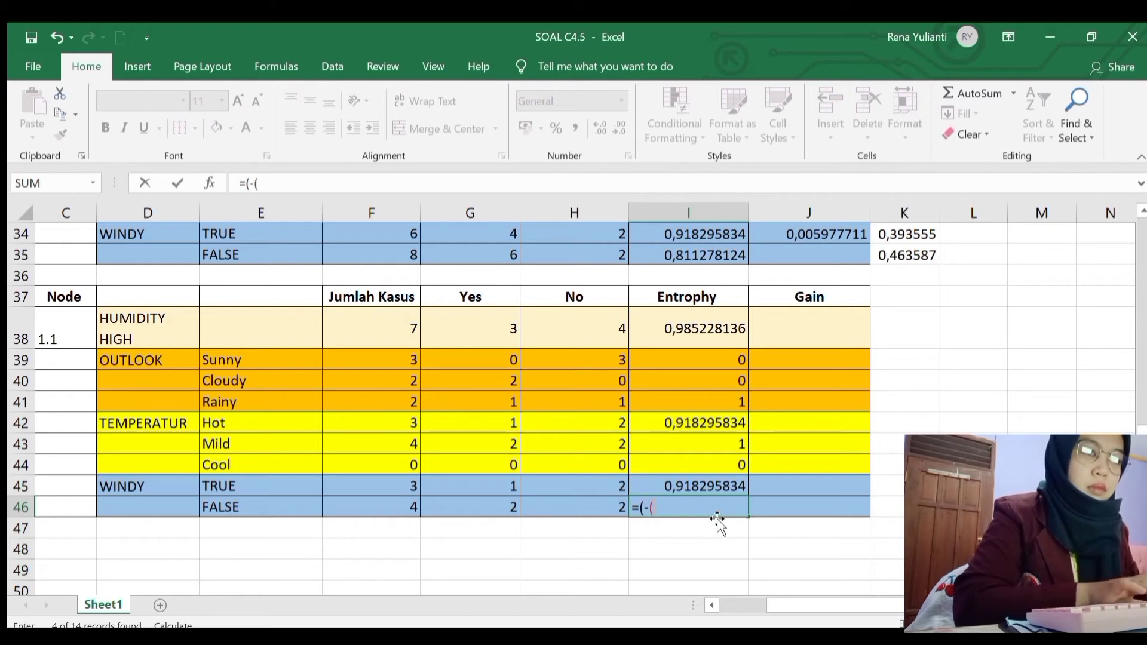
left_click(478, 502)
type("/")
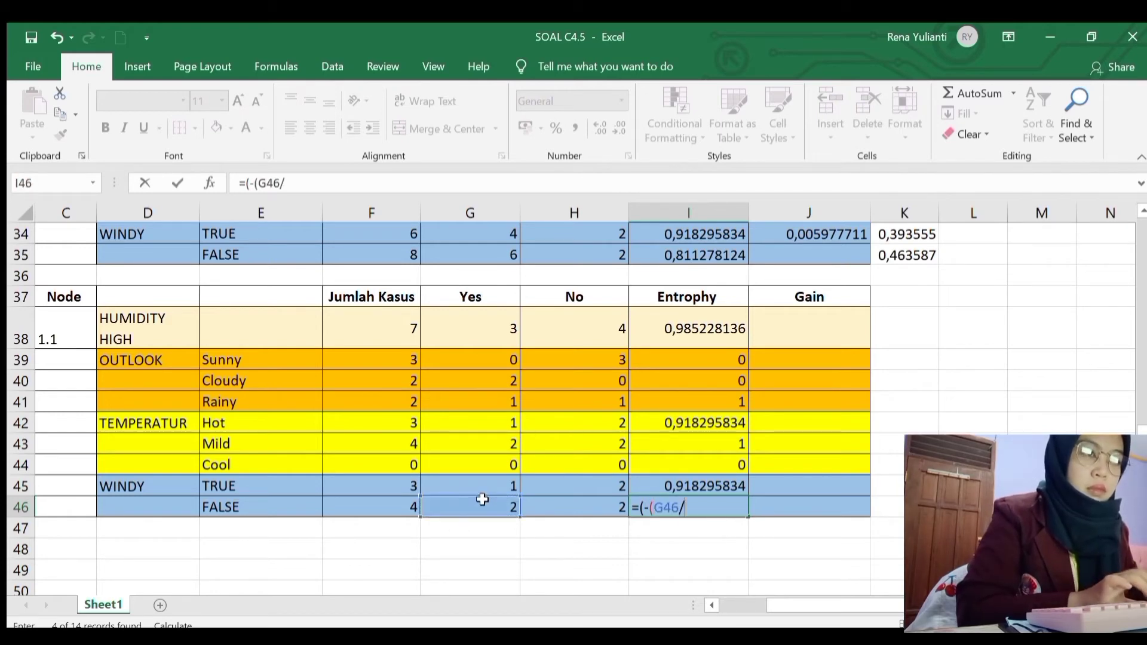
left_click(406, 505)
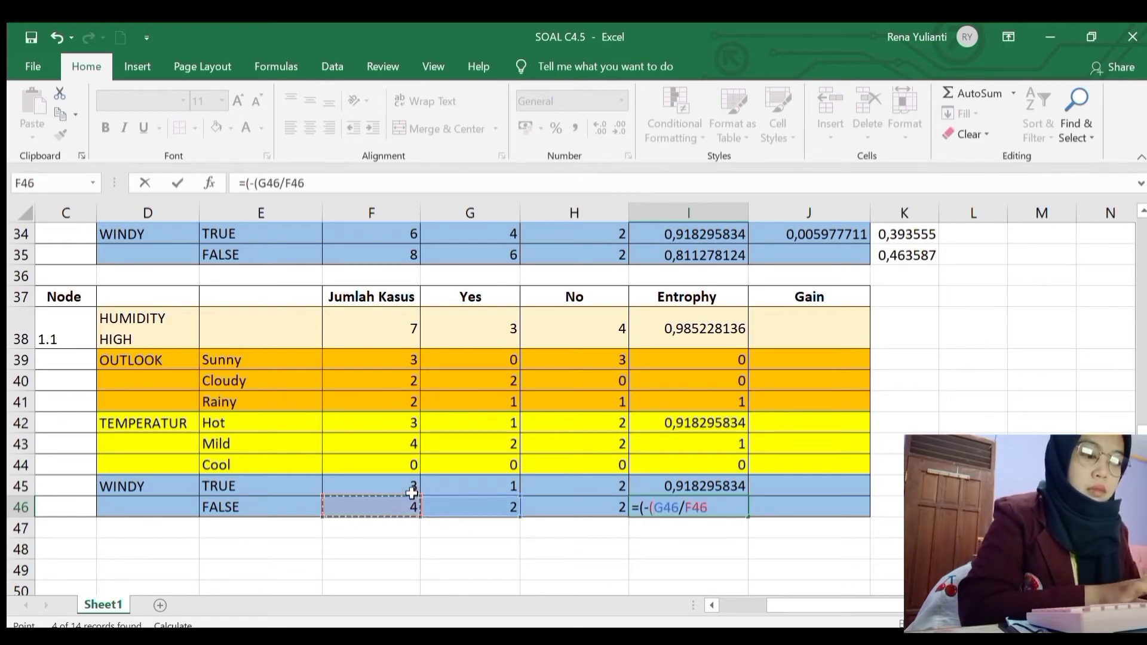
Step: Multiply the Yes ratio in the I46 entropy formula by its base-2 logarithm, adding )*IMLOG2(G46/F46)
type(")*IM")
type("L")
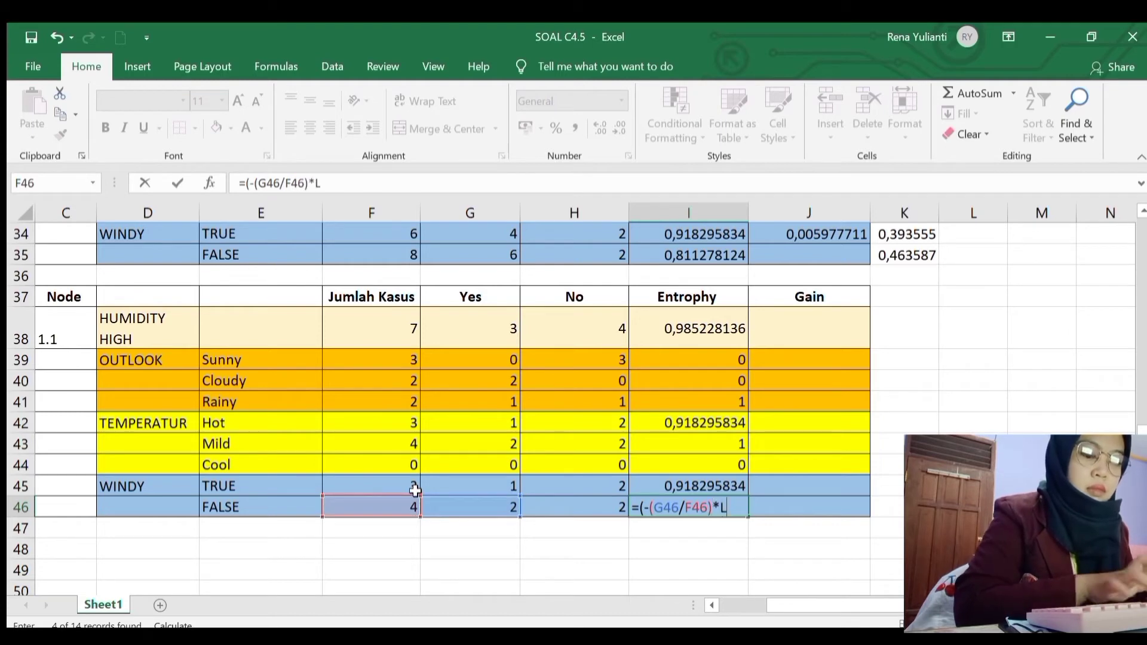
type("OG")
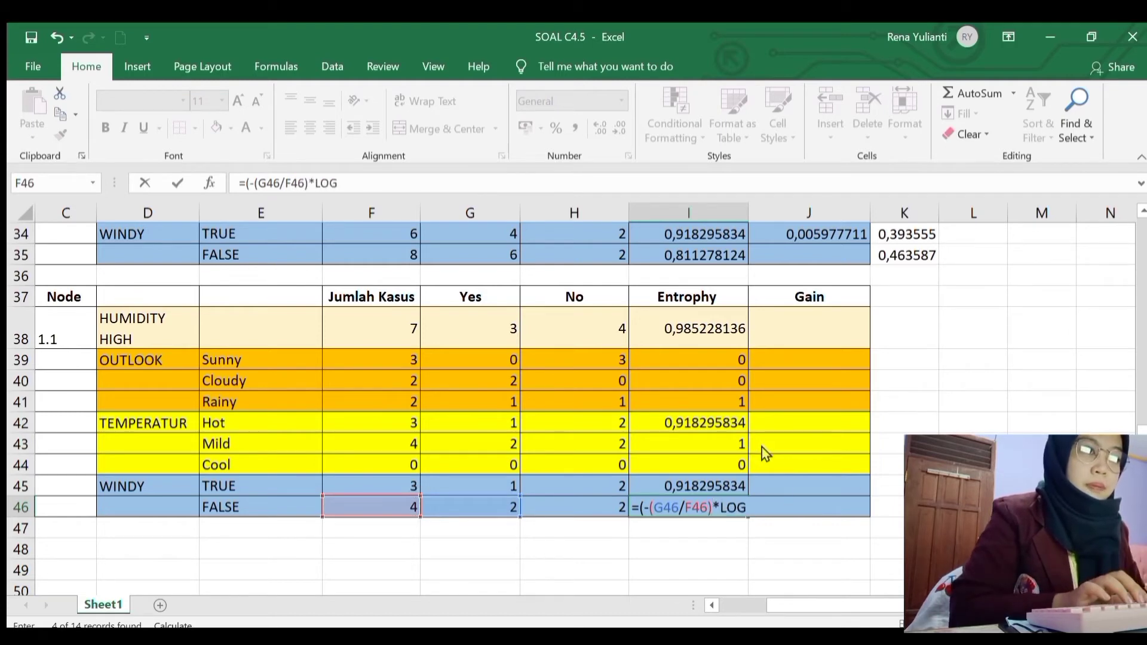
type("2")
key("Tab")
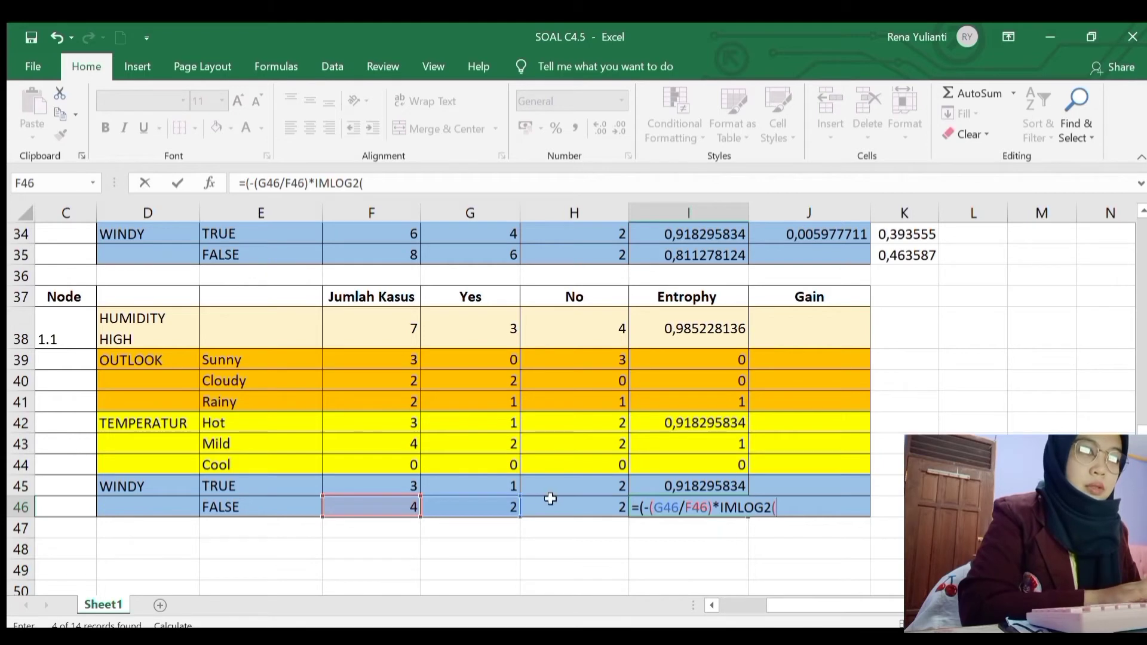
left_click(501, 504)
type("/")
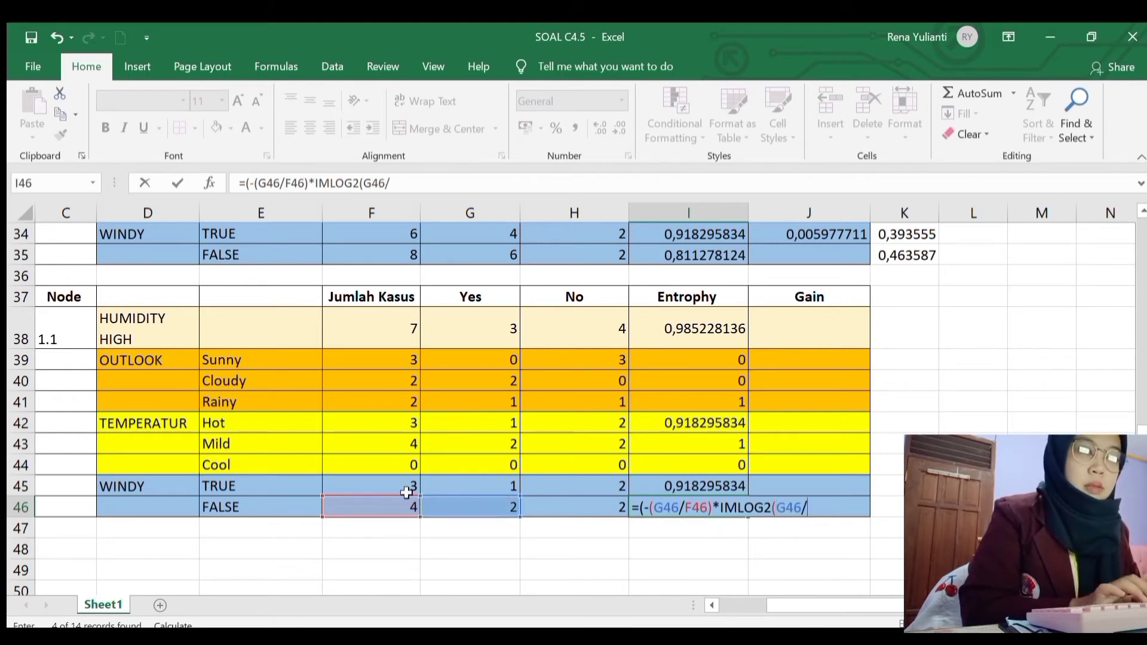
left_click(408, 504)
type(")")
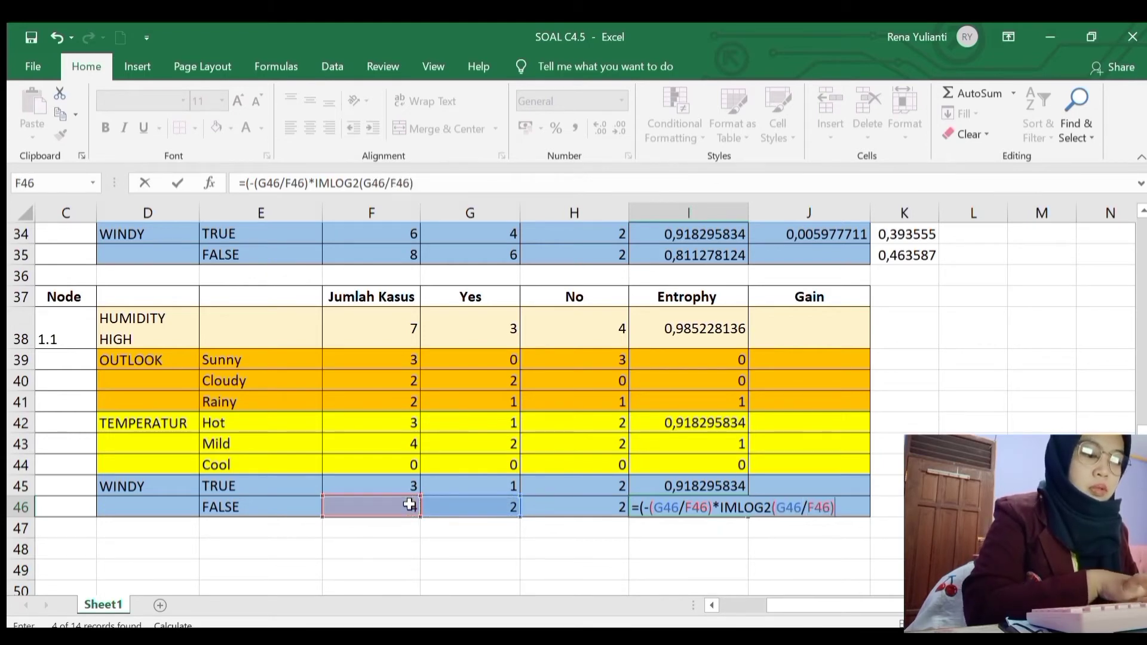
Step: Add the negated No ratio +(-(H46/F46) to the I46 entropy formula
type("+(-(")
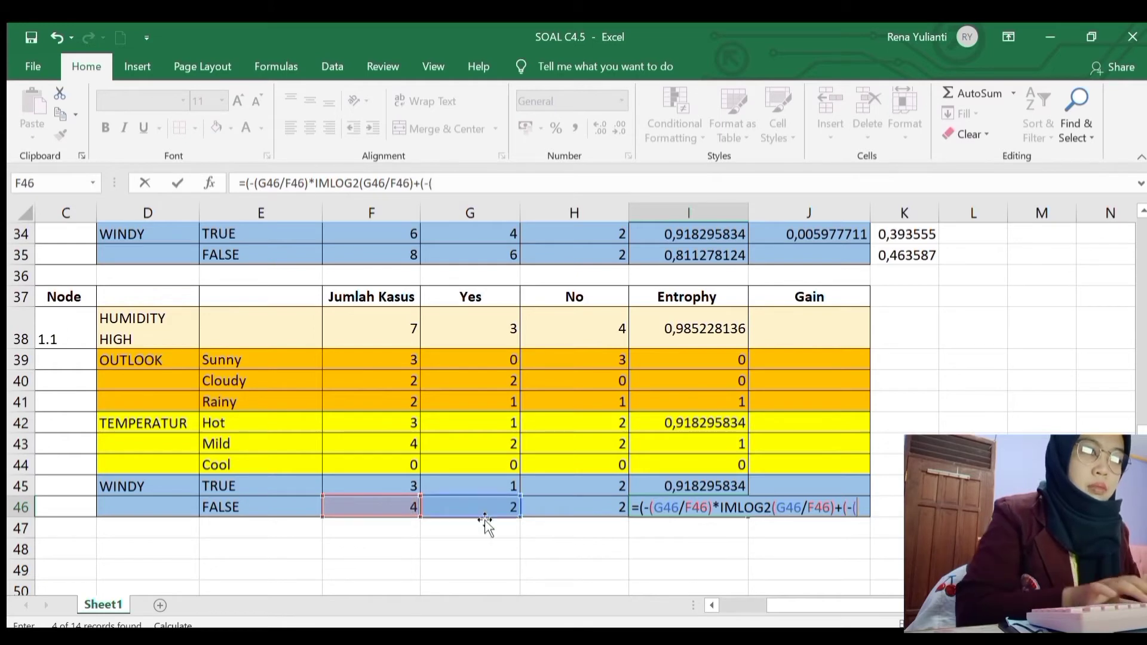
left_click(540, 506)
type("/")
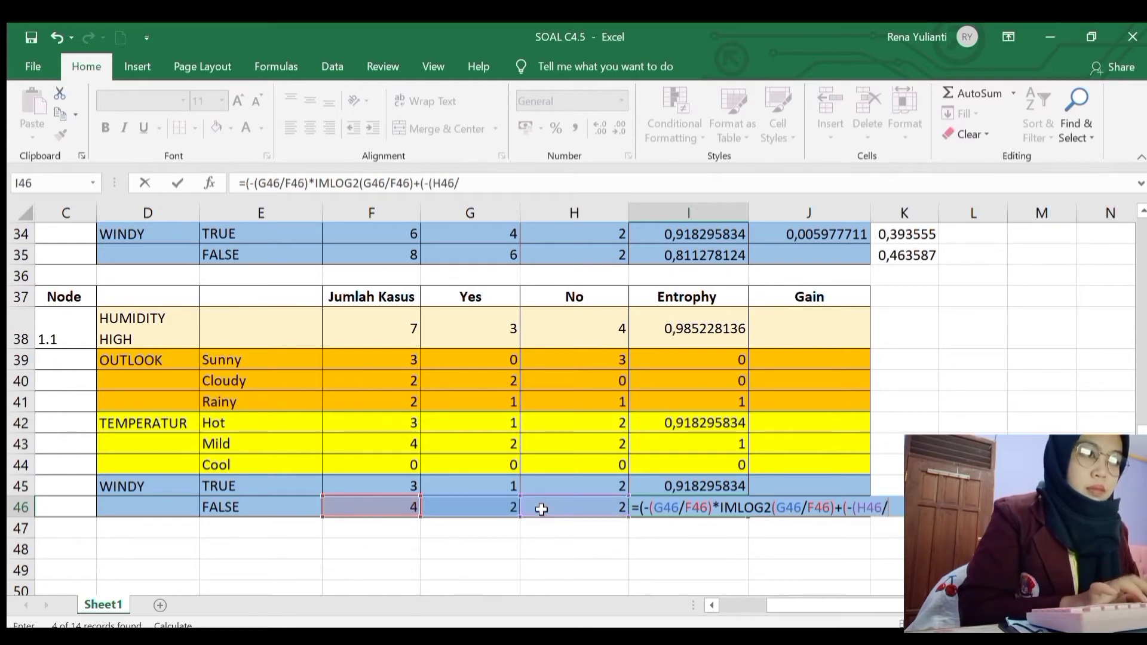
left_click(403, 508)
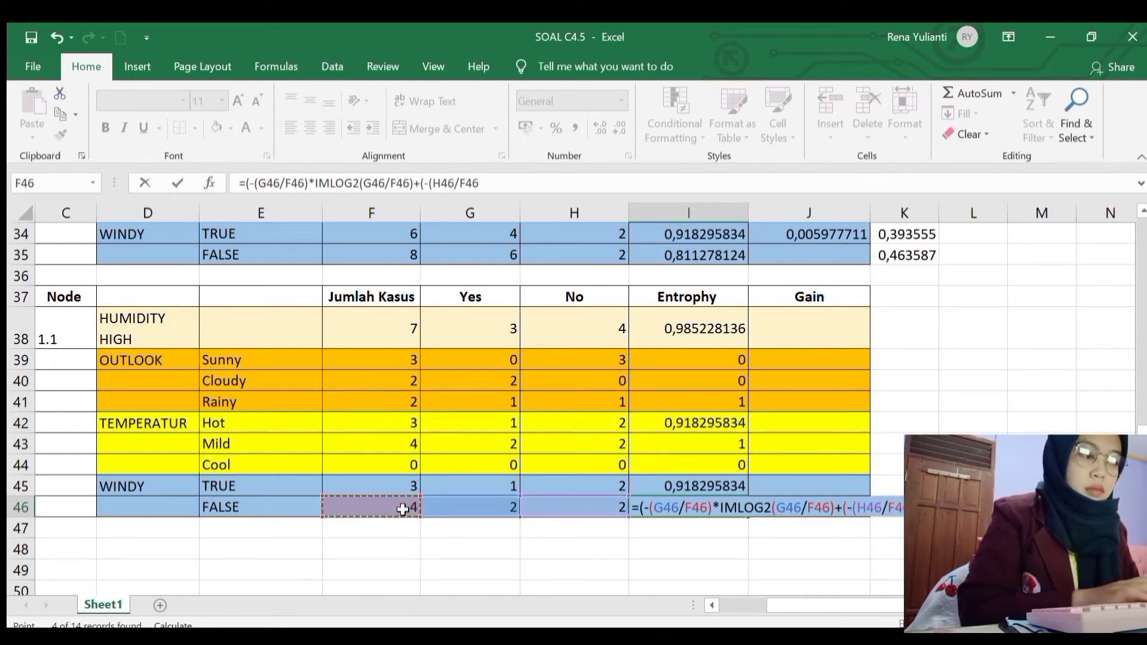
type(")")
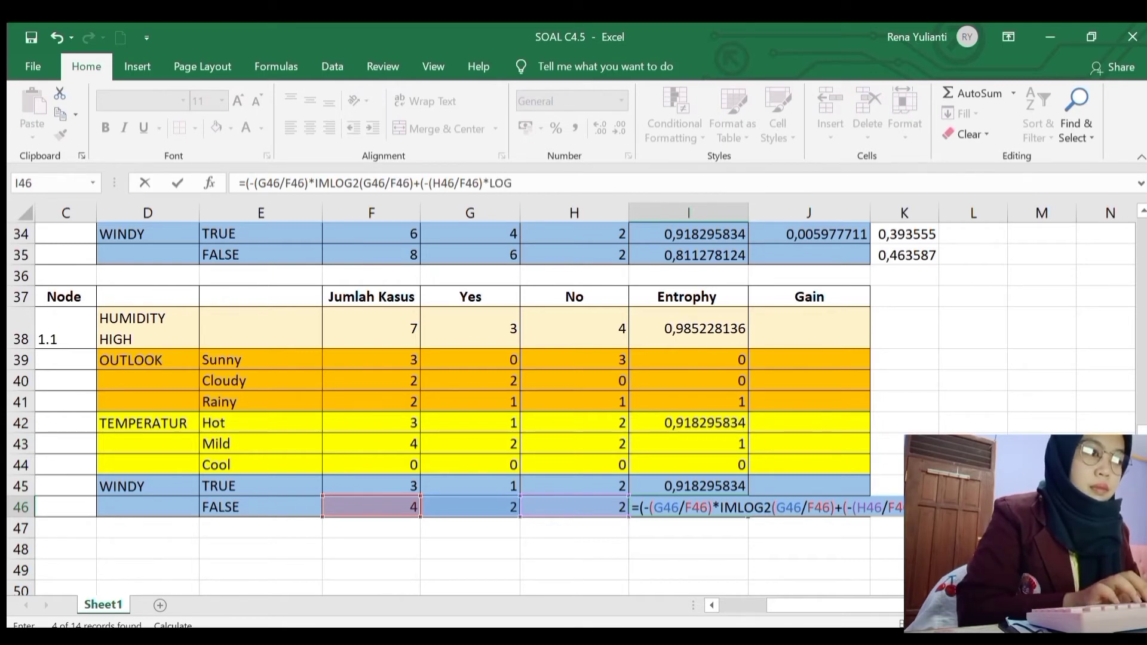
Step: Complete the WINDY FALSE entropy formula in I46 with *IMLOG2(H46/F46)) and enter it
type("*LOG")
key("Tab")
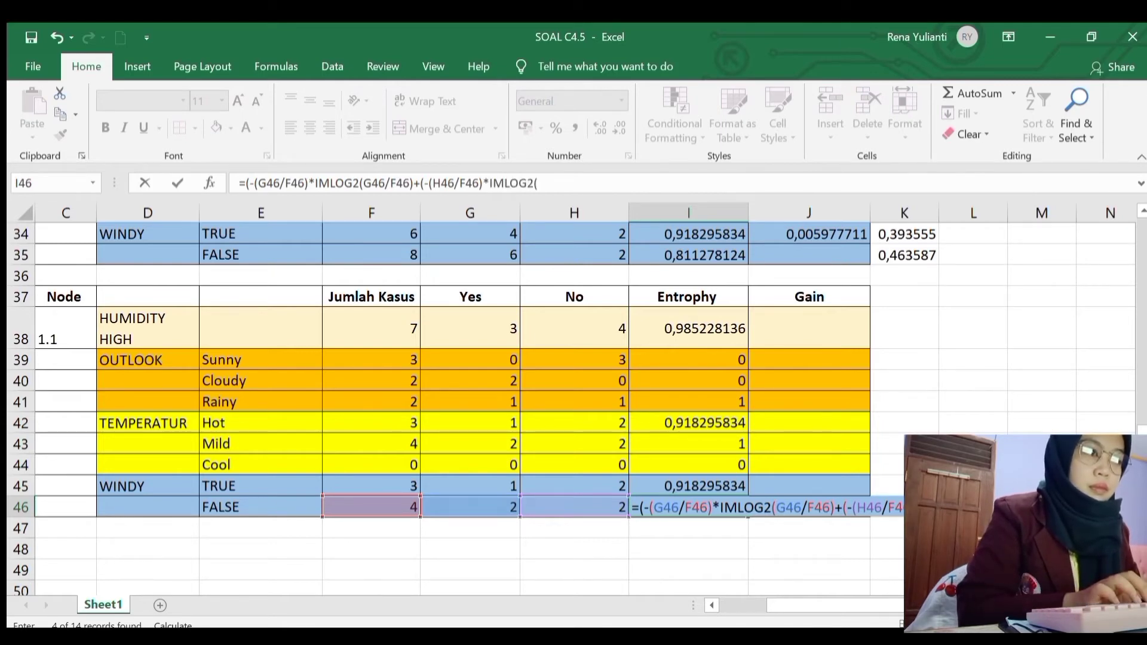
left_click(620, 506)
type("/")
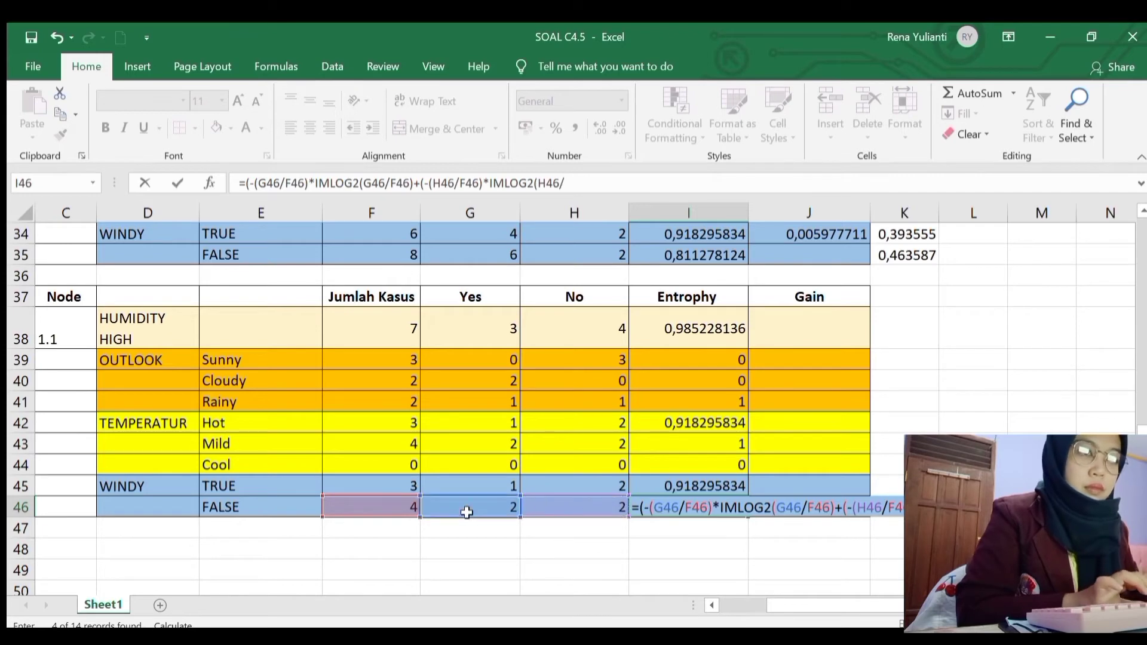
left_click(384, 505)
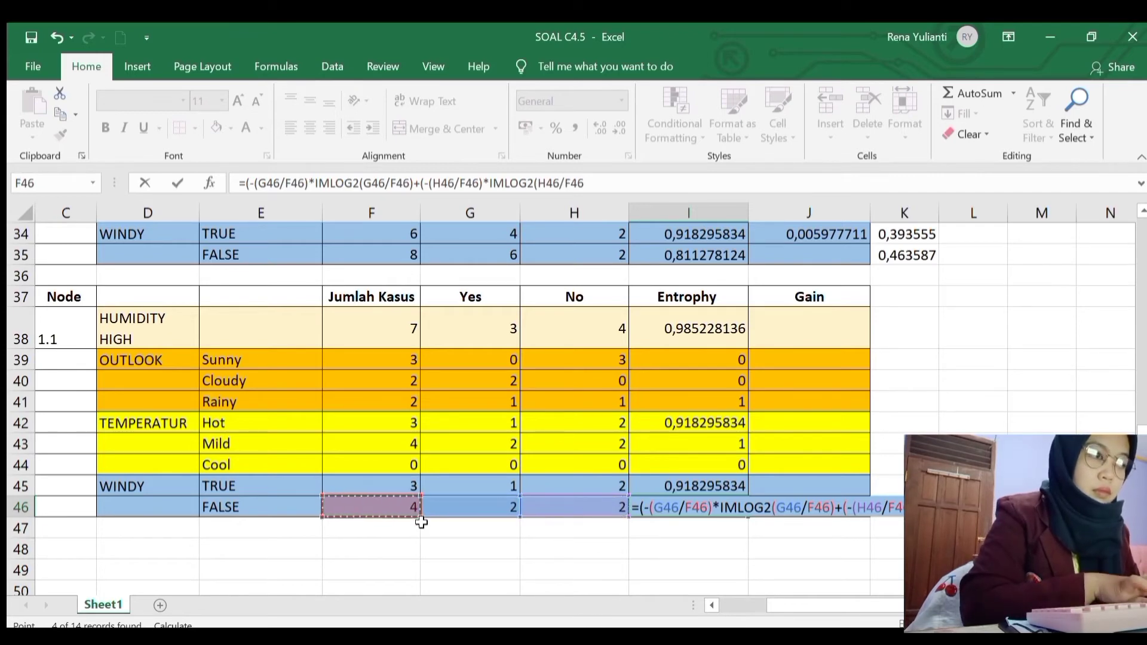
type("))")
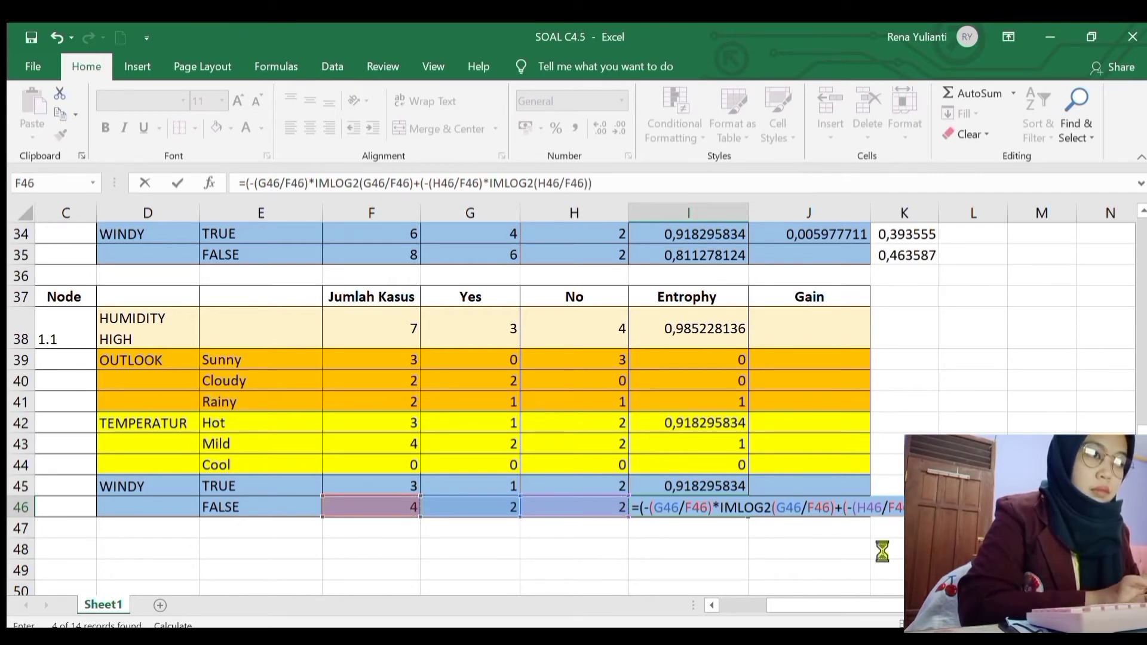
key("Return")
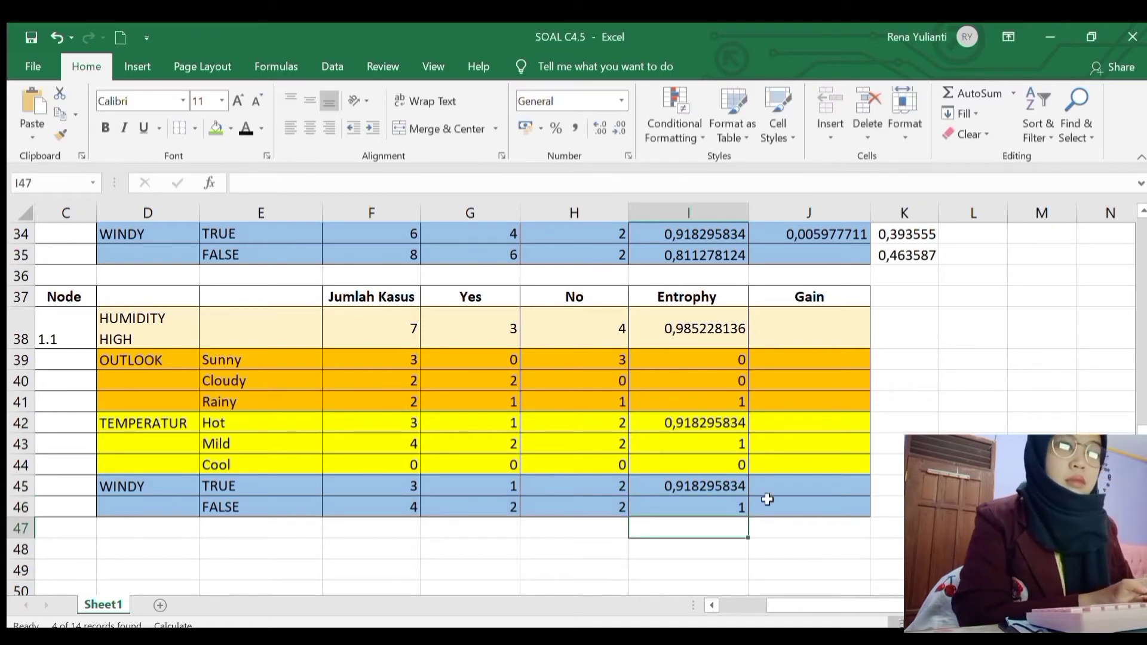
Step: Enter the weighted entropy formula =F39/F38*I39 for OUTLOOK Sunny in K39
left_click(801, 333)
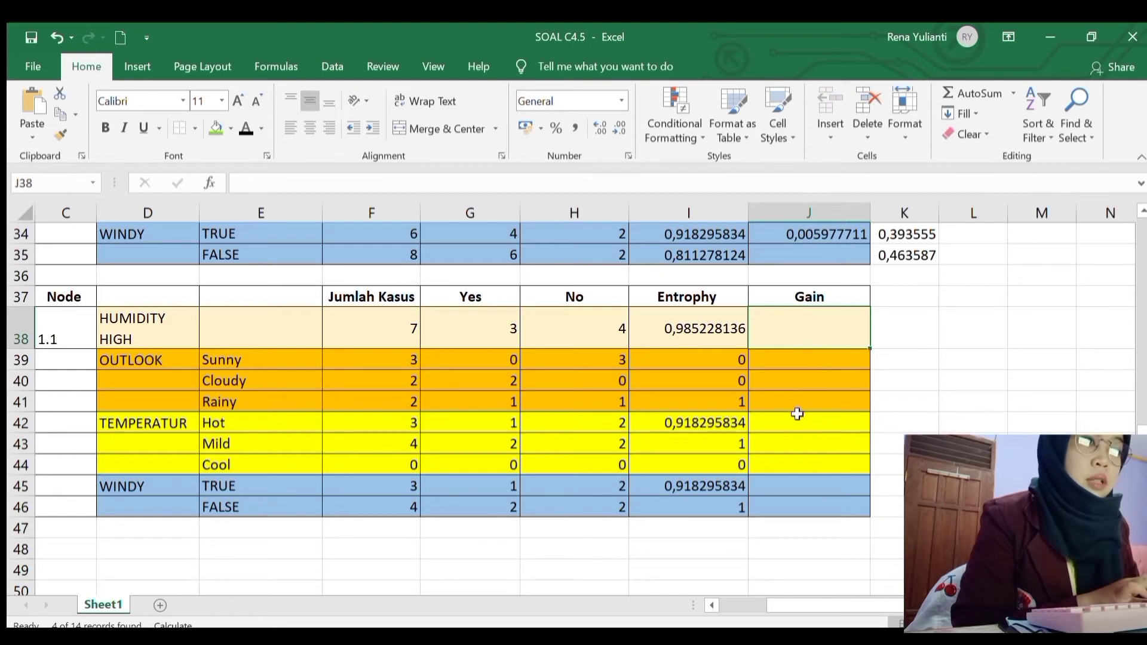
left_click(894, 371)
left_click(904, 358)
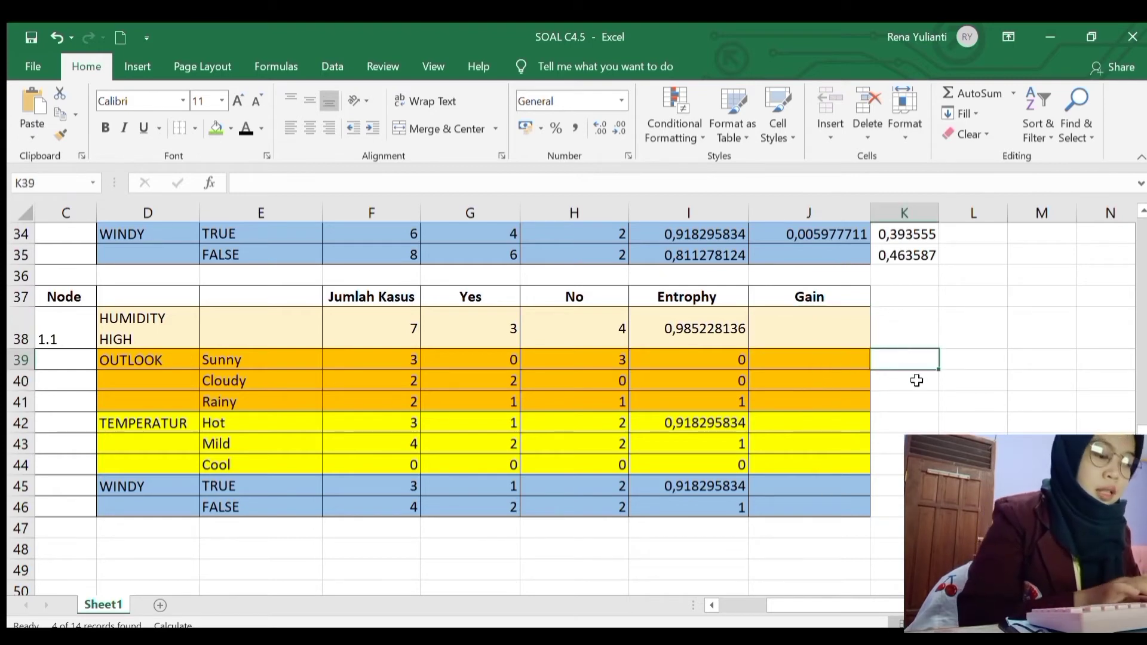
type("=")
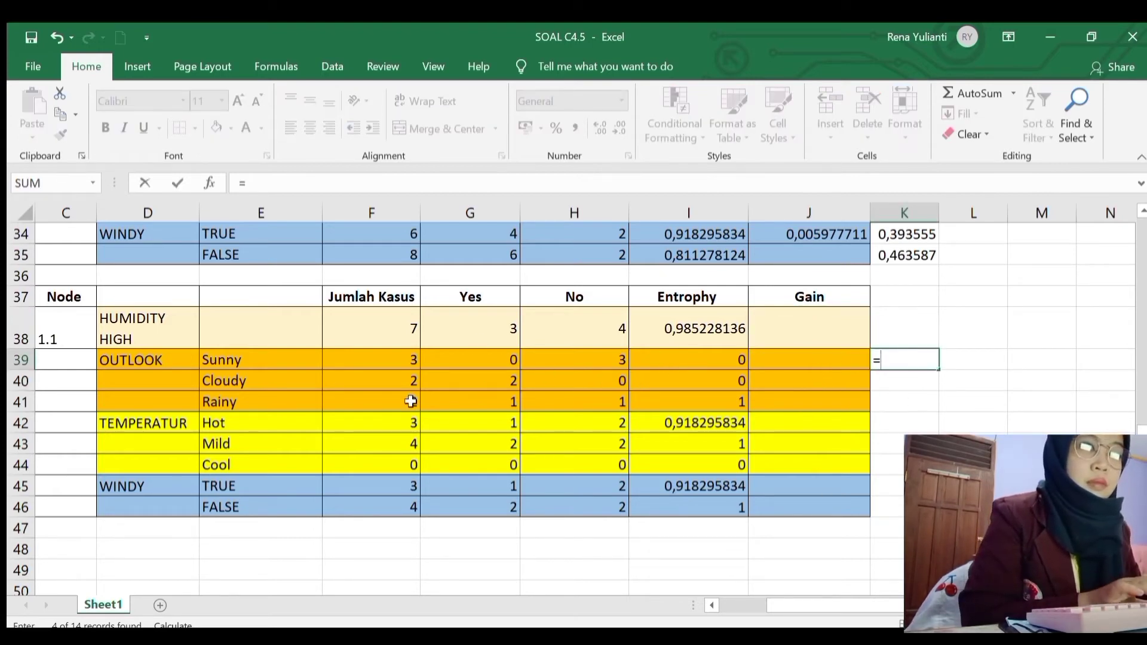
left_click(396, 366)
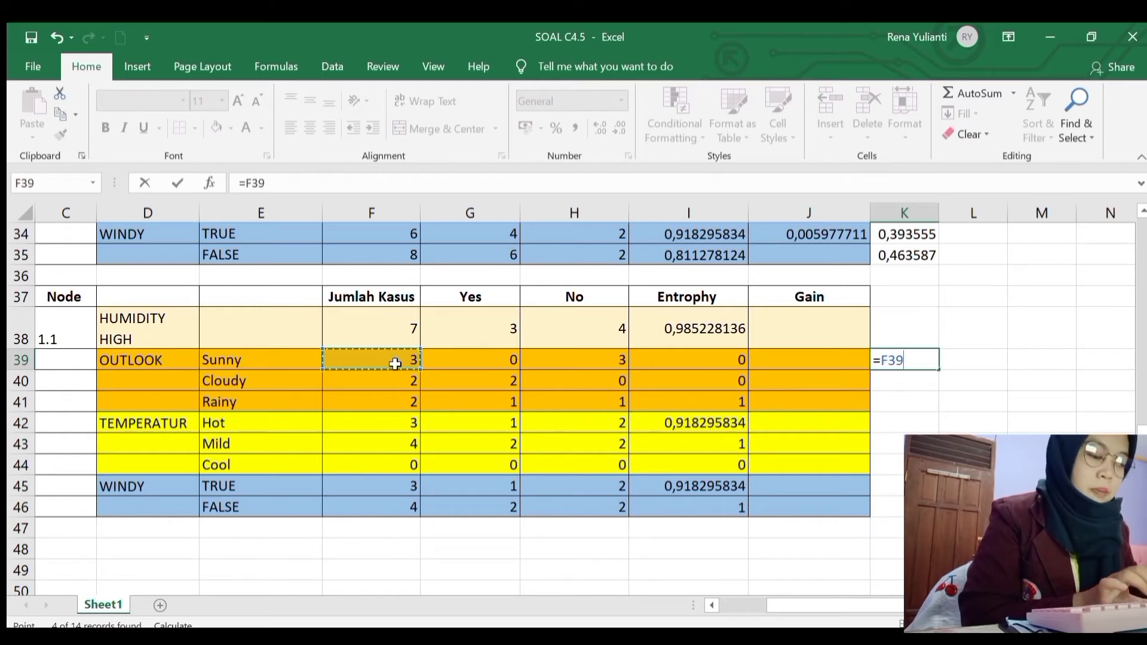
type("/")
left_click(391, 336)
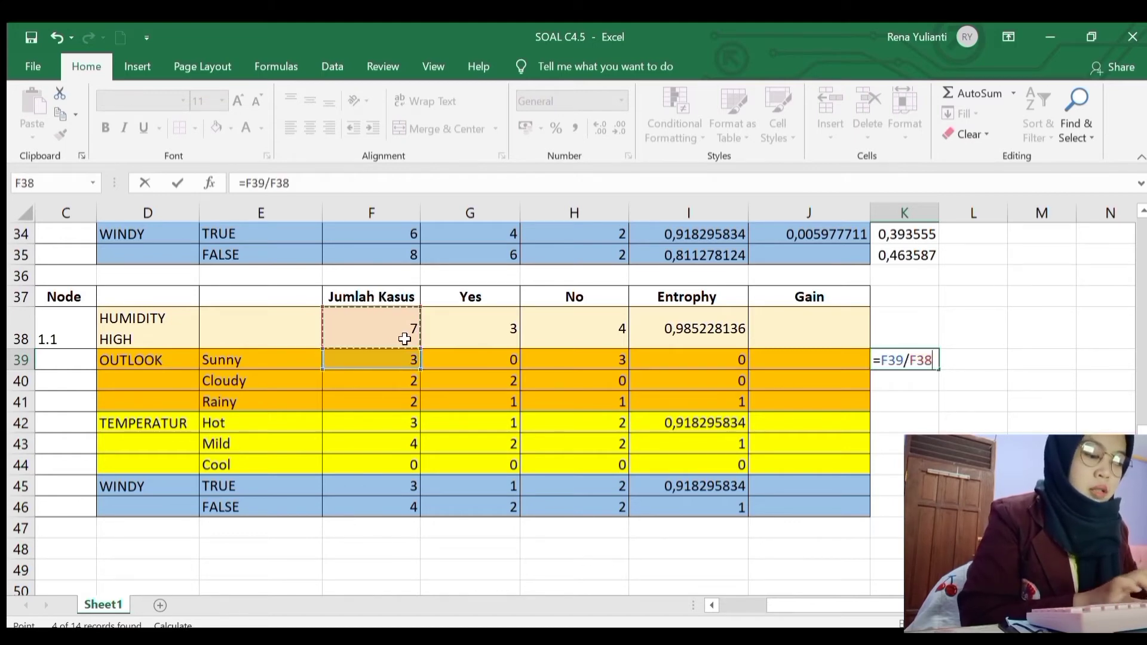
type("*")
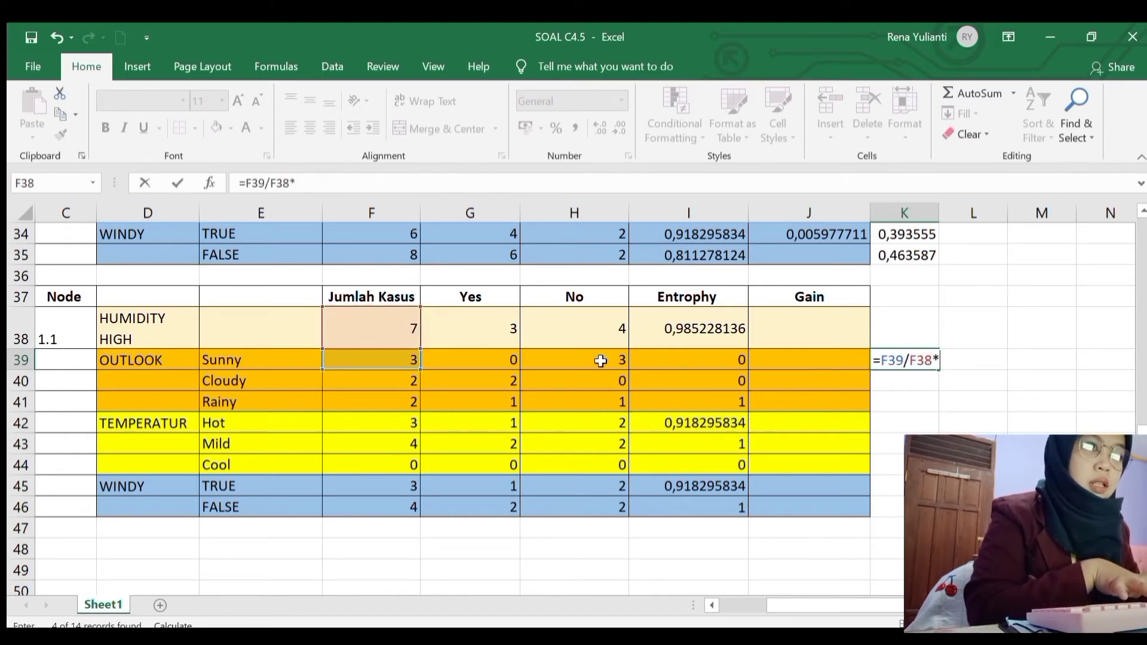
left_click(674, 357)
key("Return")
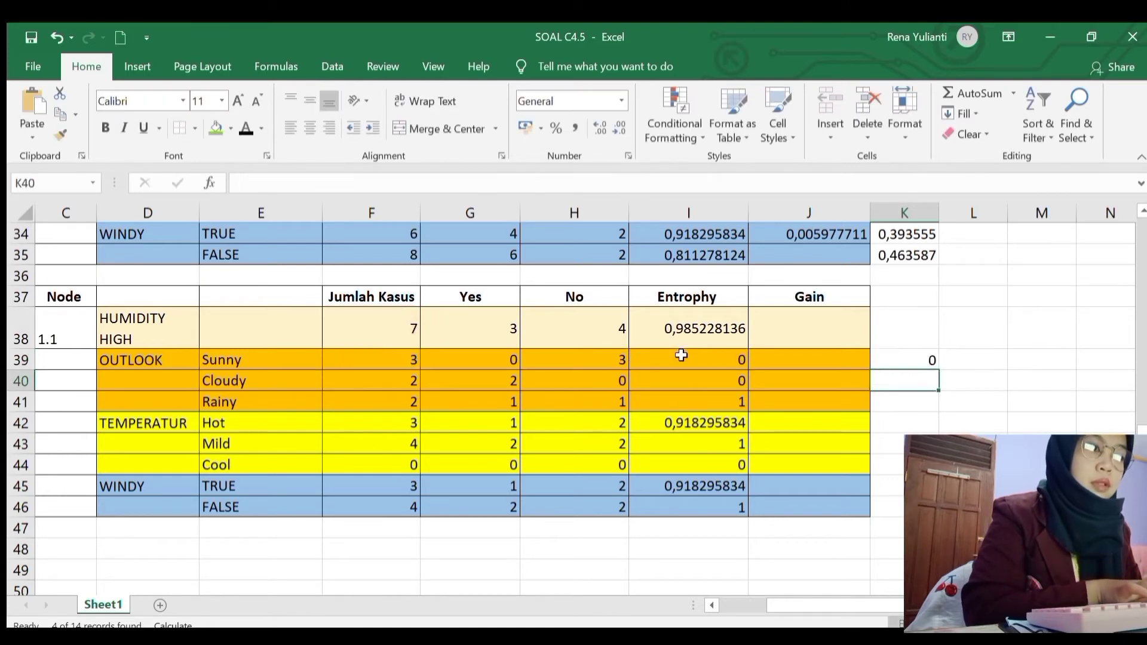
Step: Enter the weighted entropy formula =F40/F38*I40 for OUTLOOK Cloudy in K40
type("=")
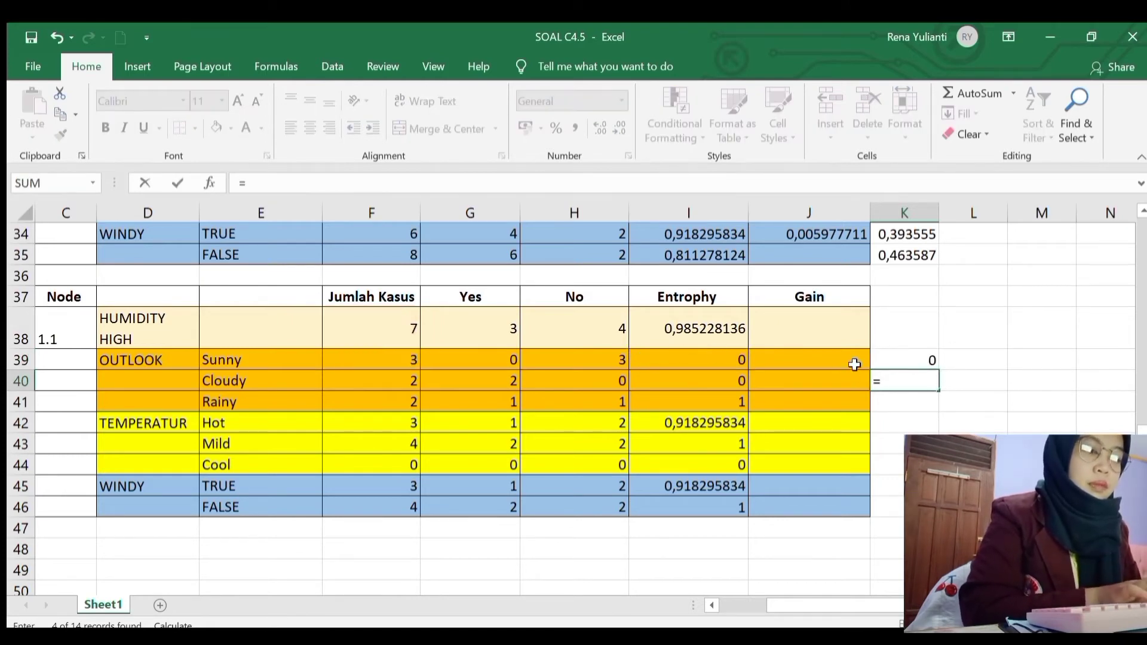
left_click(412, 379)
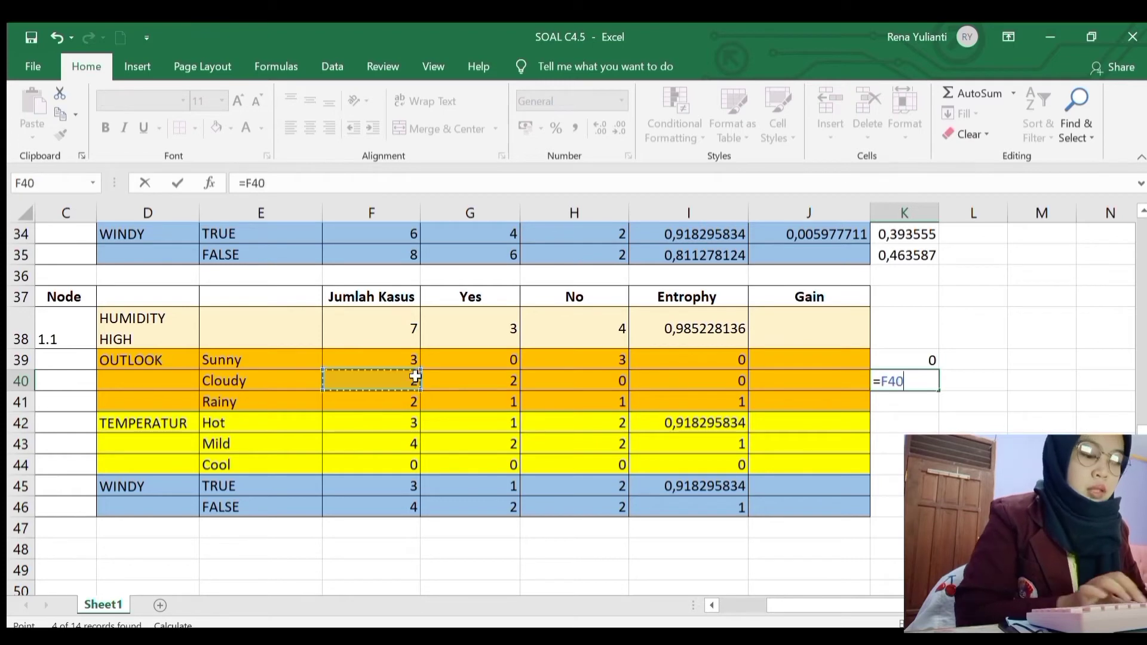
type("/")
left_click(415, 324)
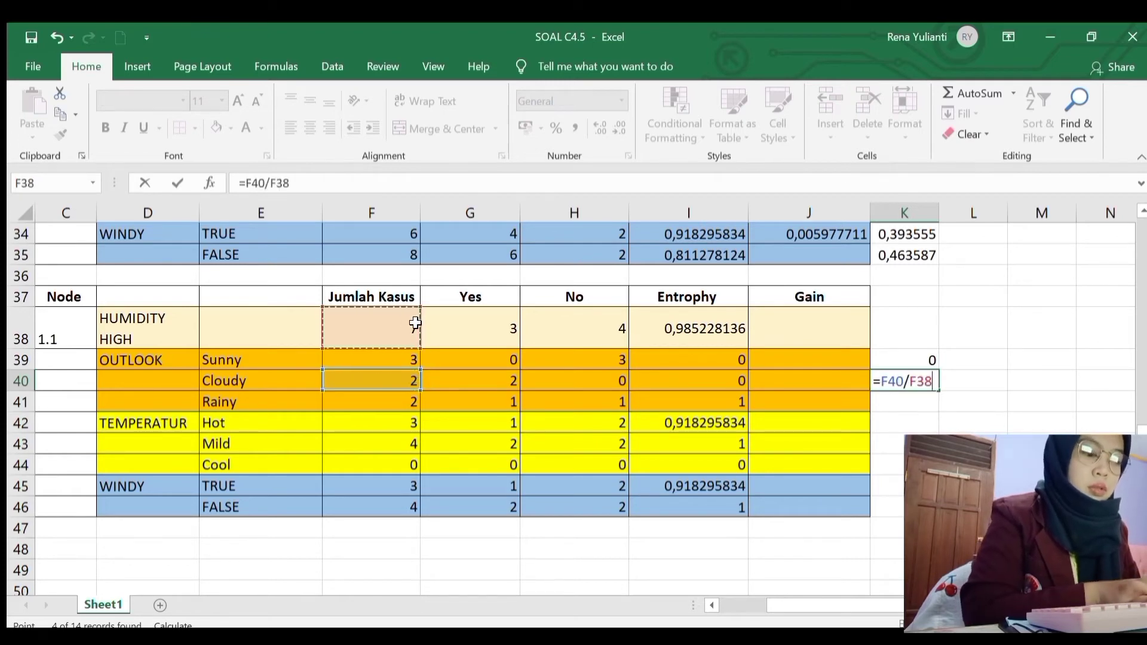
type("*")
left_click(674, 384)
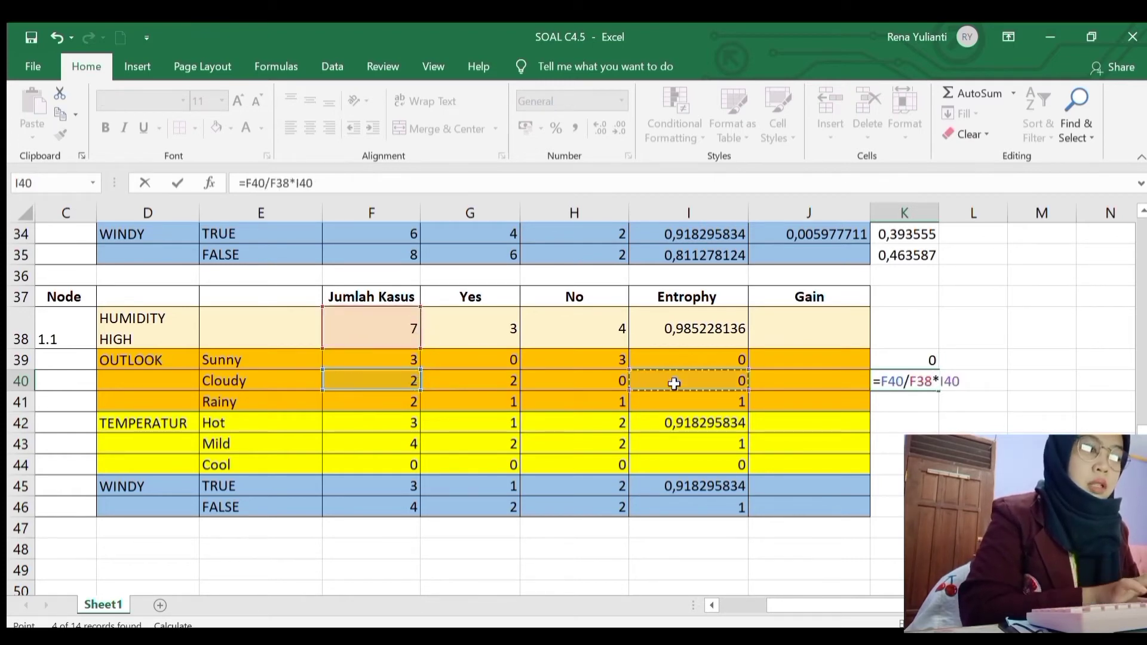
key("Return")
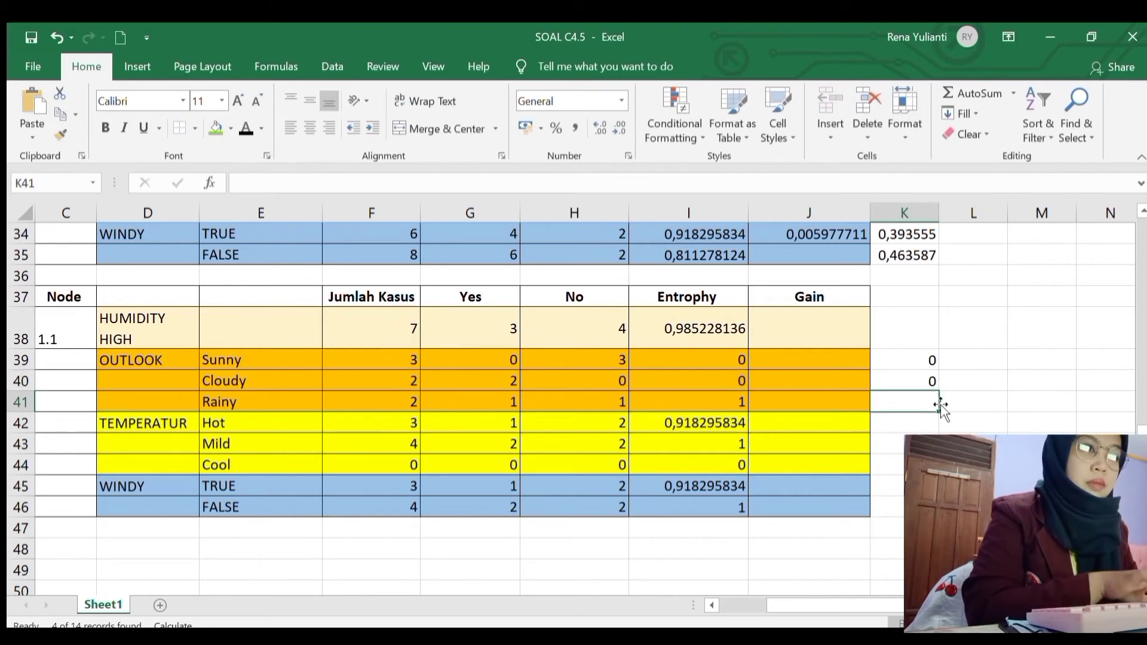
Step: Enter the weighted entropy formula =F41/F38*I41 for OUTLOOK Rainy in K41
type("=")
left_click(375, 394)
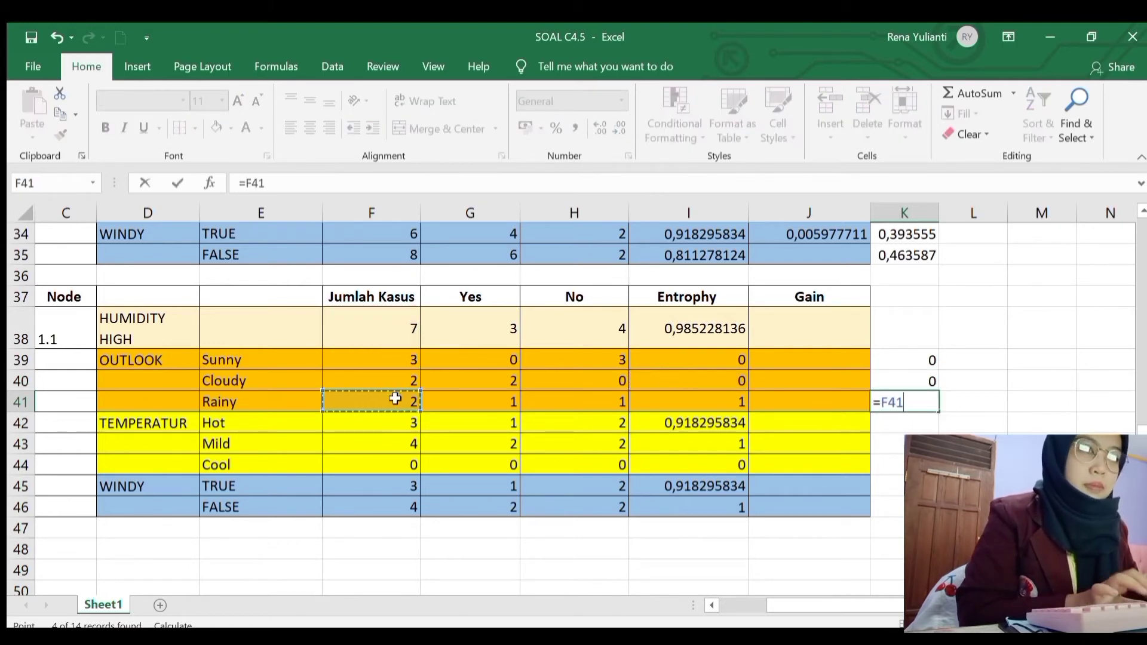
type("/")
left_click(392, 341)
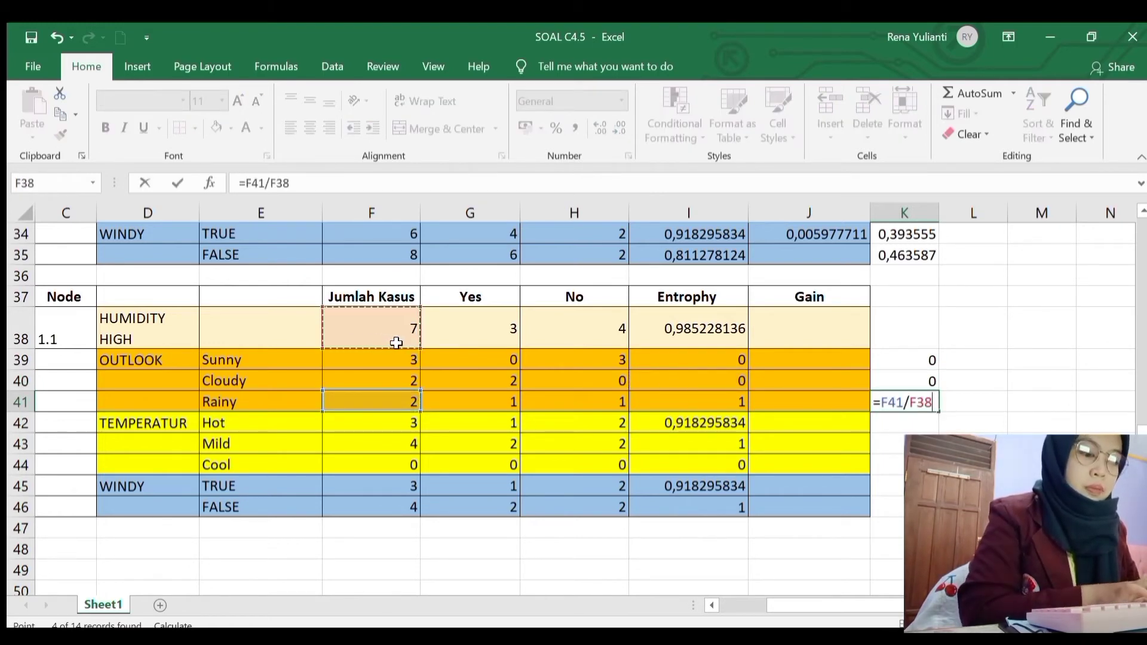
type("*")
left_click(674, 400)
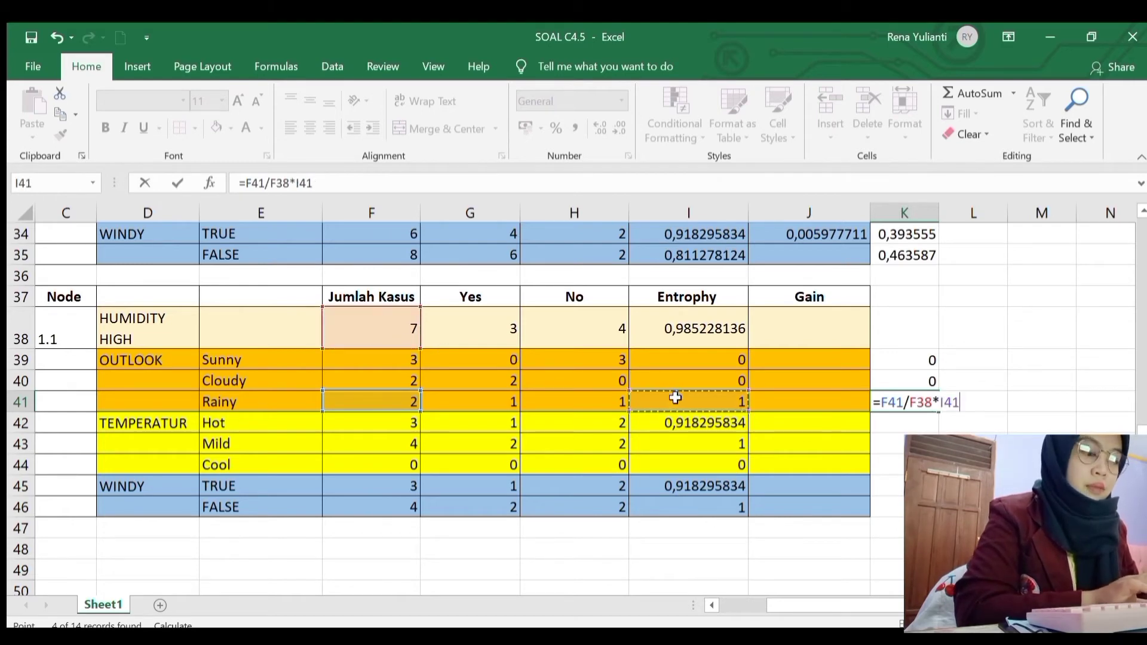
key("Return")
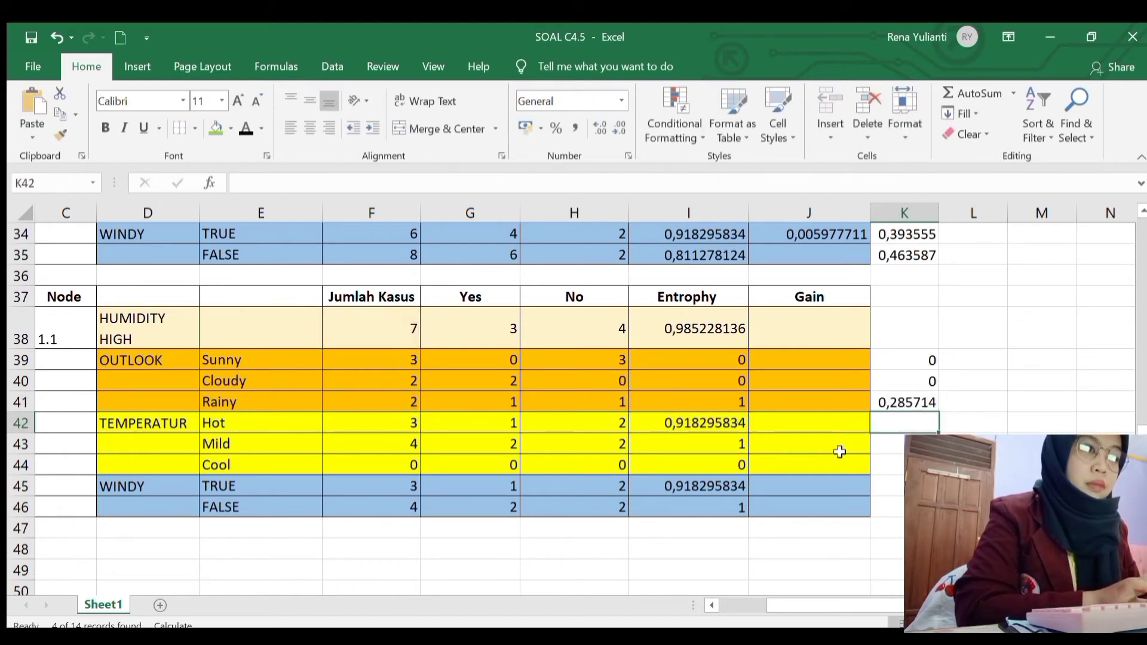
Step: Enter the weighted entropy formula =F42/F38*I42 for TEMPERATUR Hot in K42
type("=")
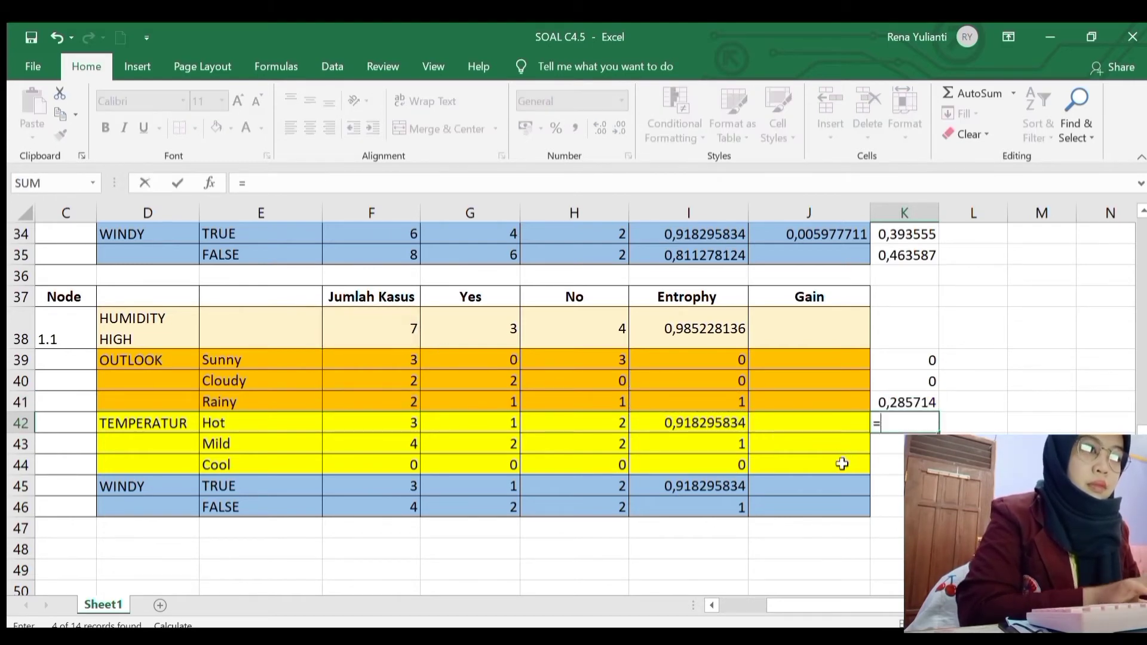
left_click(409, 427)
type("/")
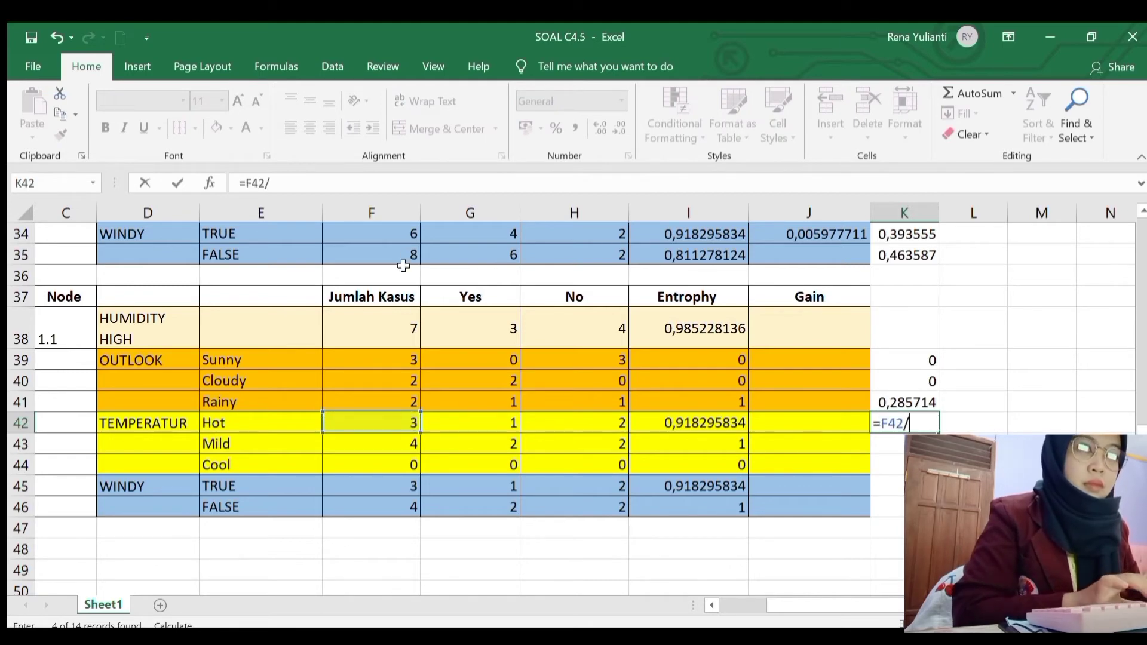
left_click(394, 324)
type("*")
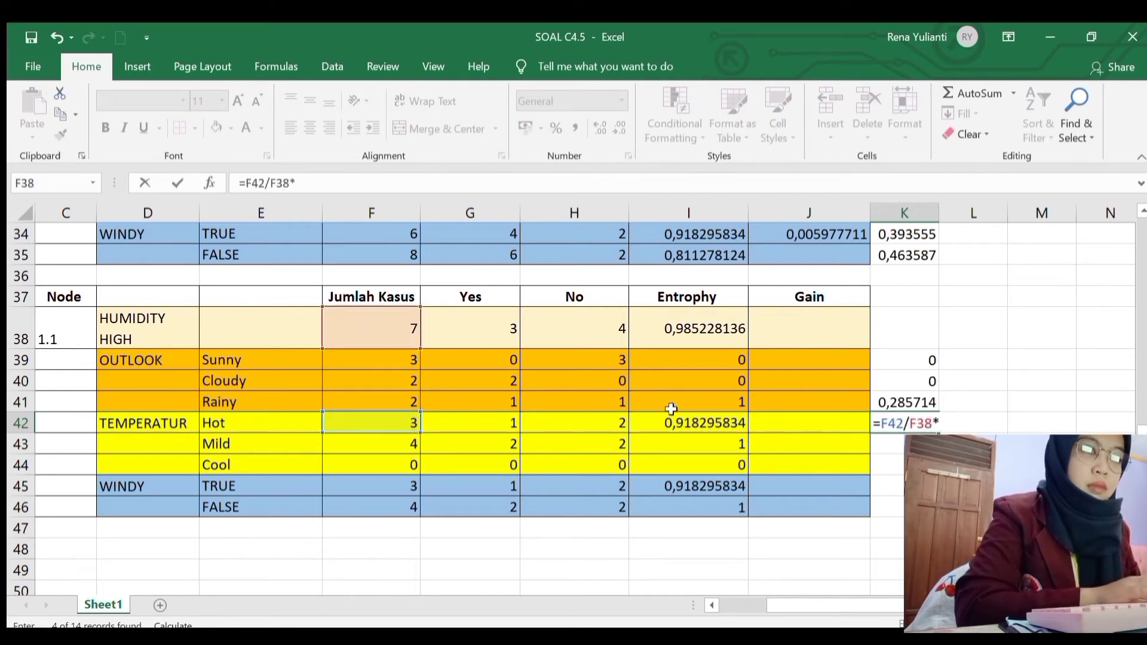
left_click(673, 421)
key("Return")
Step: Enter the weighted entropy formula =F43/F38*I43 for TEMPERATUR Mild in K43
type("=")
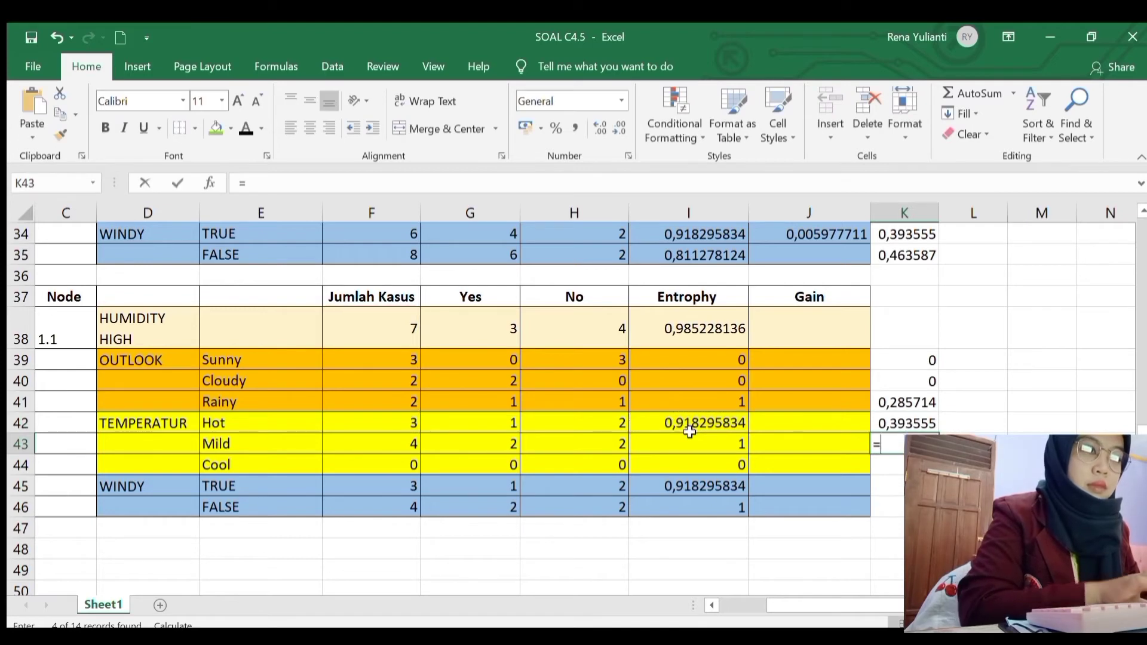
left_click(408, 444)
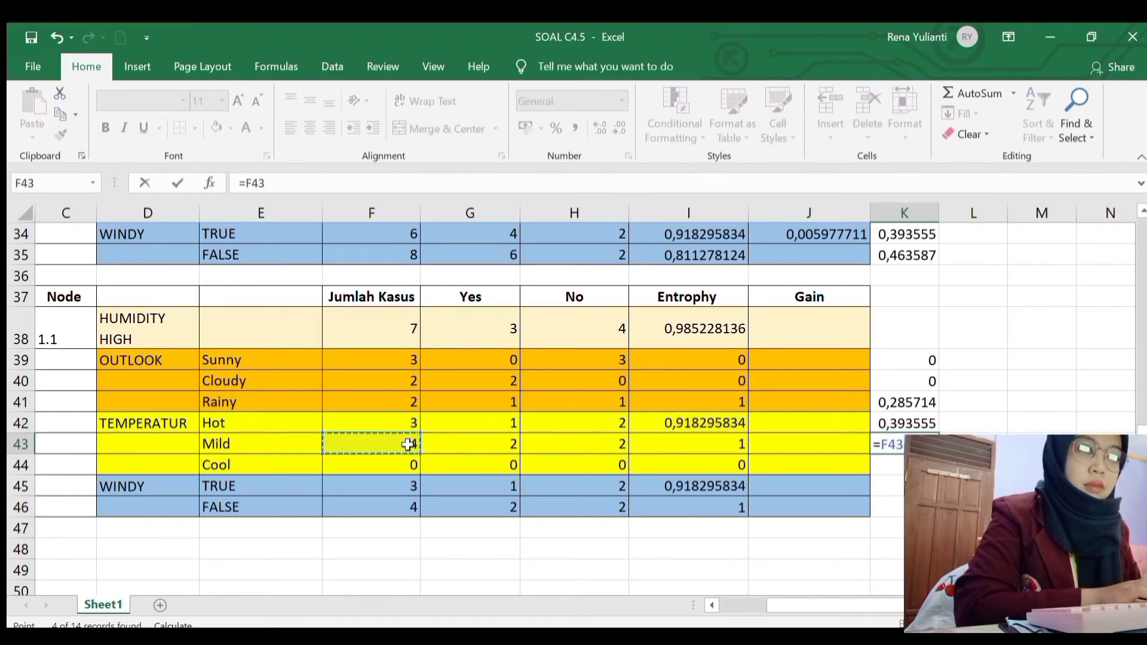
type("/")
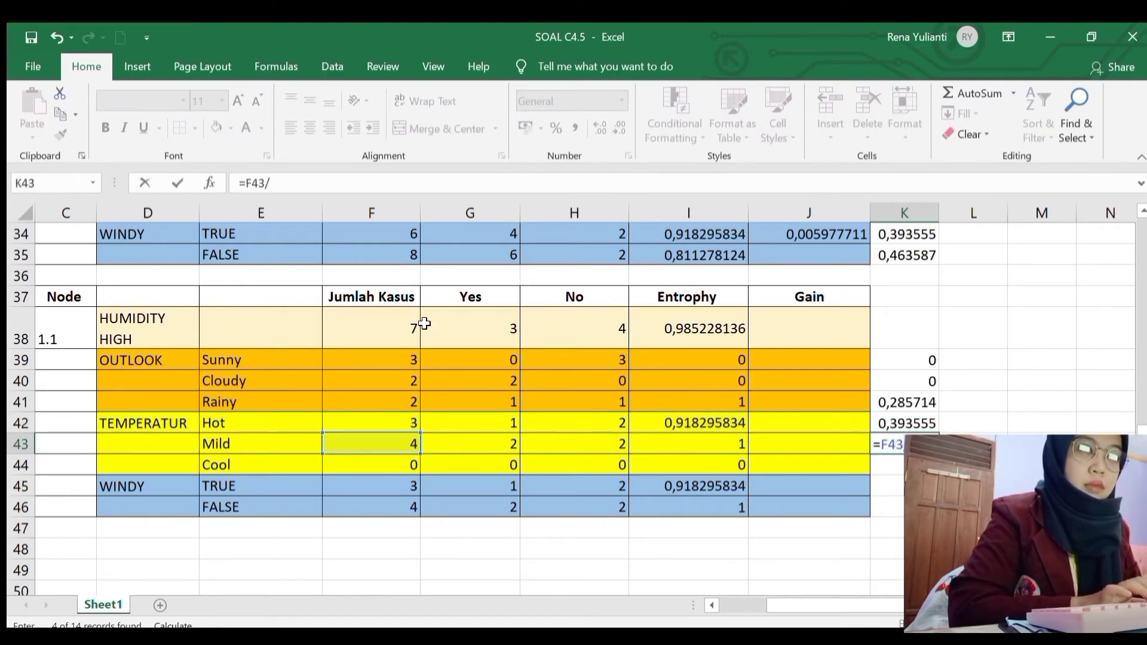
left_click(397, 335)
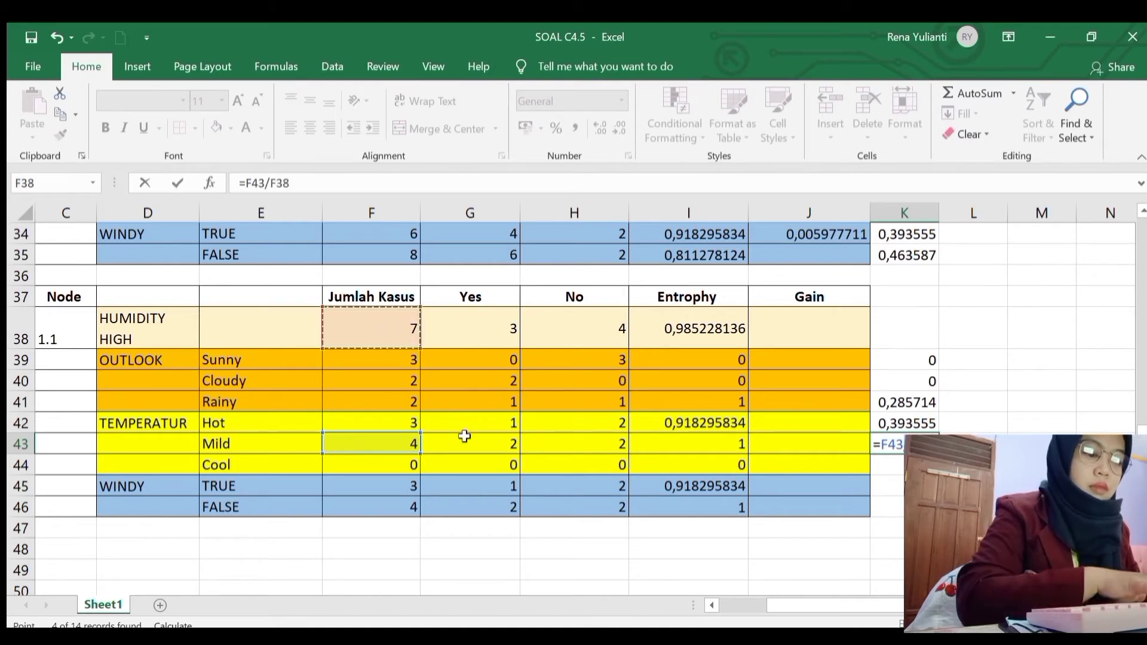
type("*")
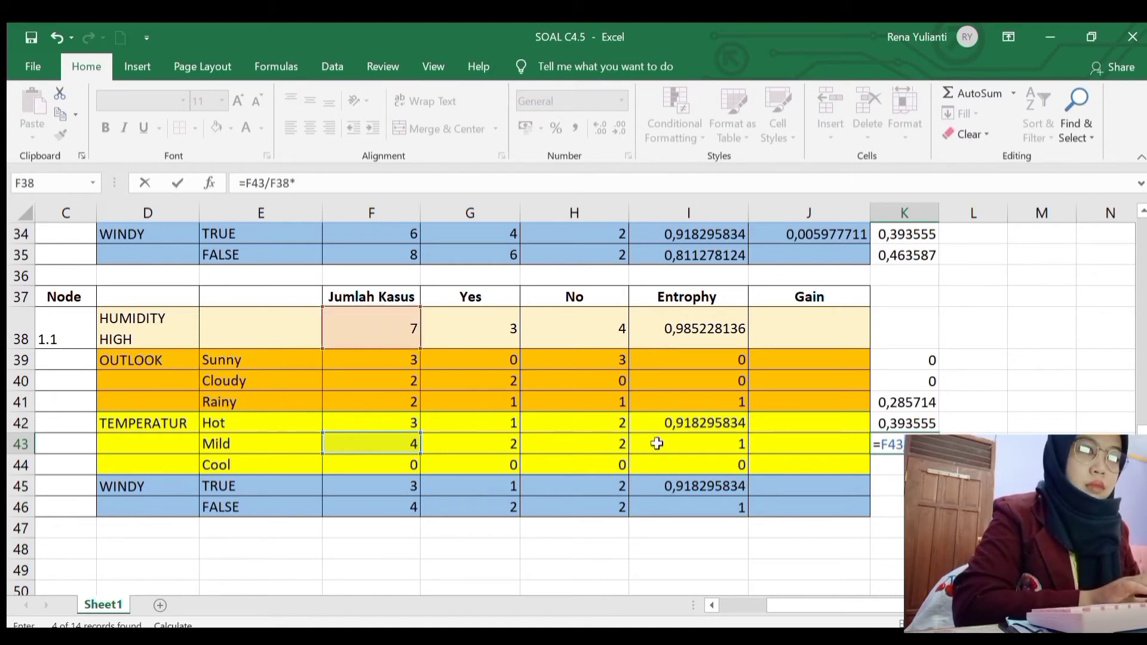
left_click(657, 443)
key("Return")
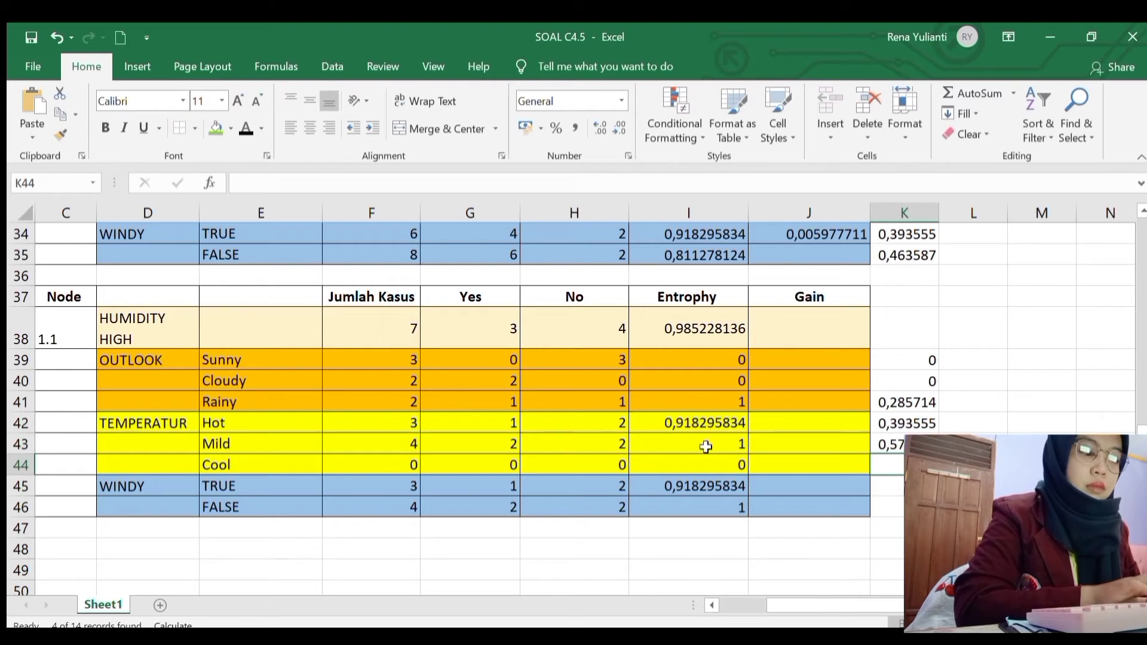
type("=")
left_click(409, 468)
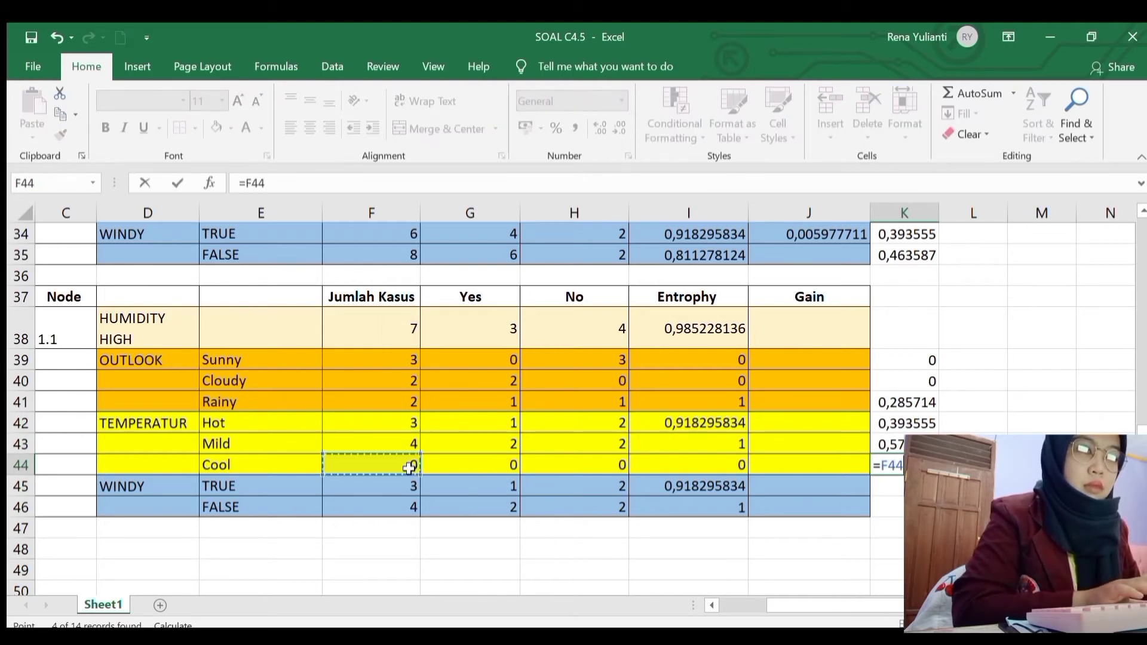
key("BackSpace")
key("BackSpace")
key("BackSpace")
key("BackSpace")
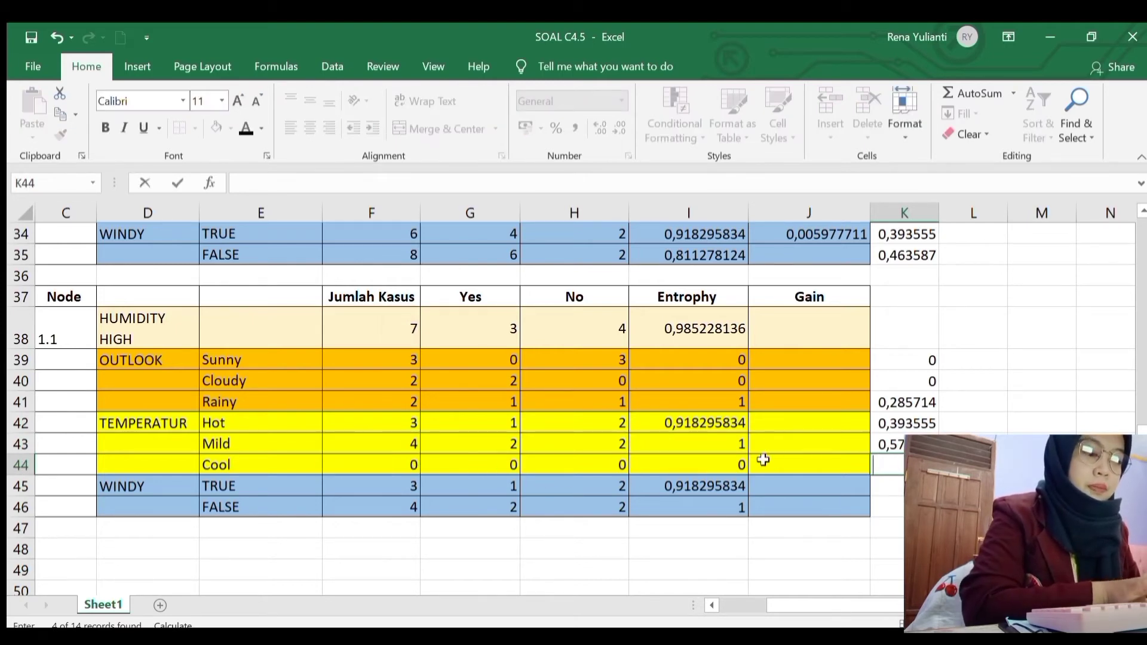
Step: Leave K44 blank and enter the weighted entropy formula =F45/F38*I45 for WINDY TRUE in K45
key("Return")
type("=")
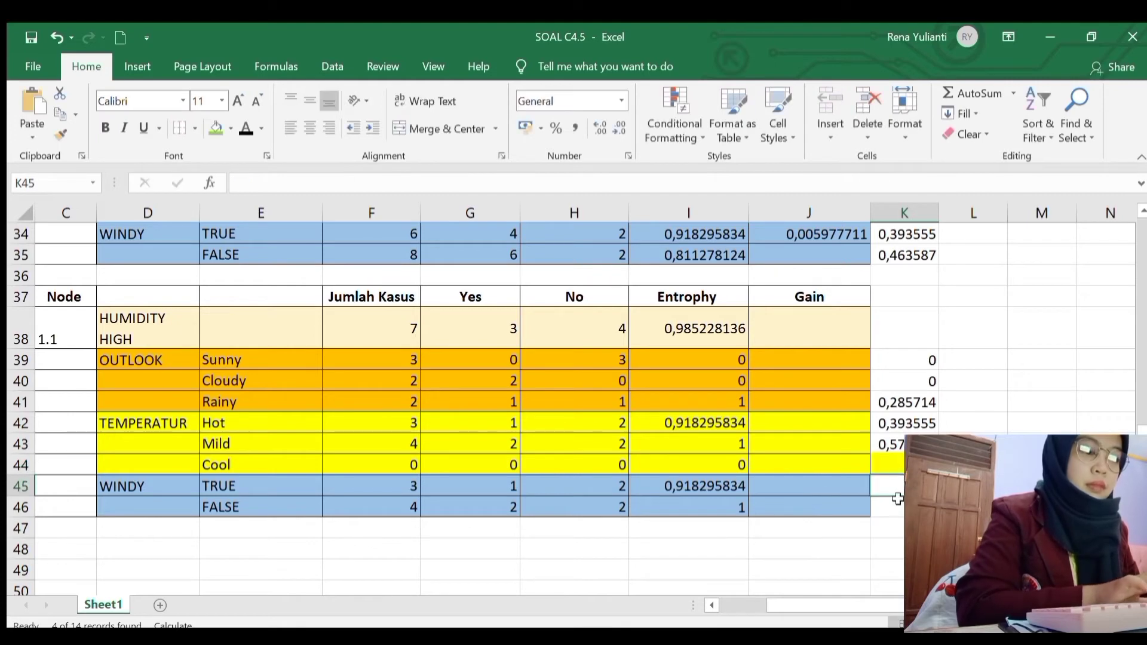
left_click(409, 488)
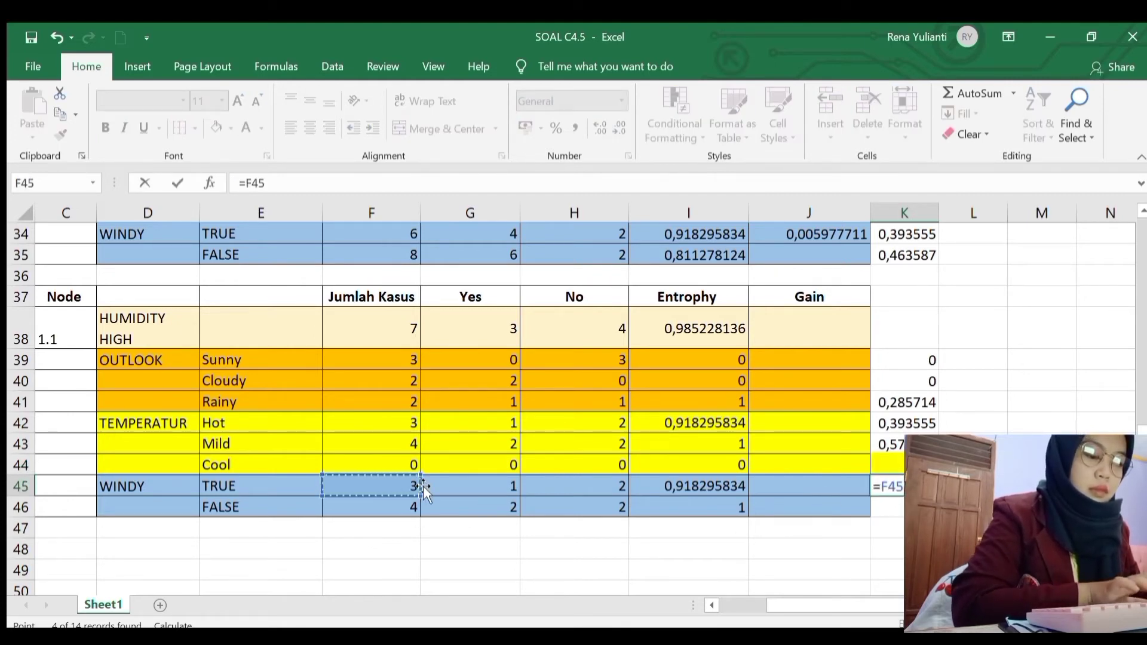
type("/")
left_click(402, 317)
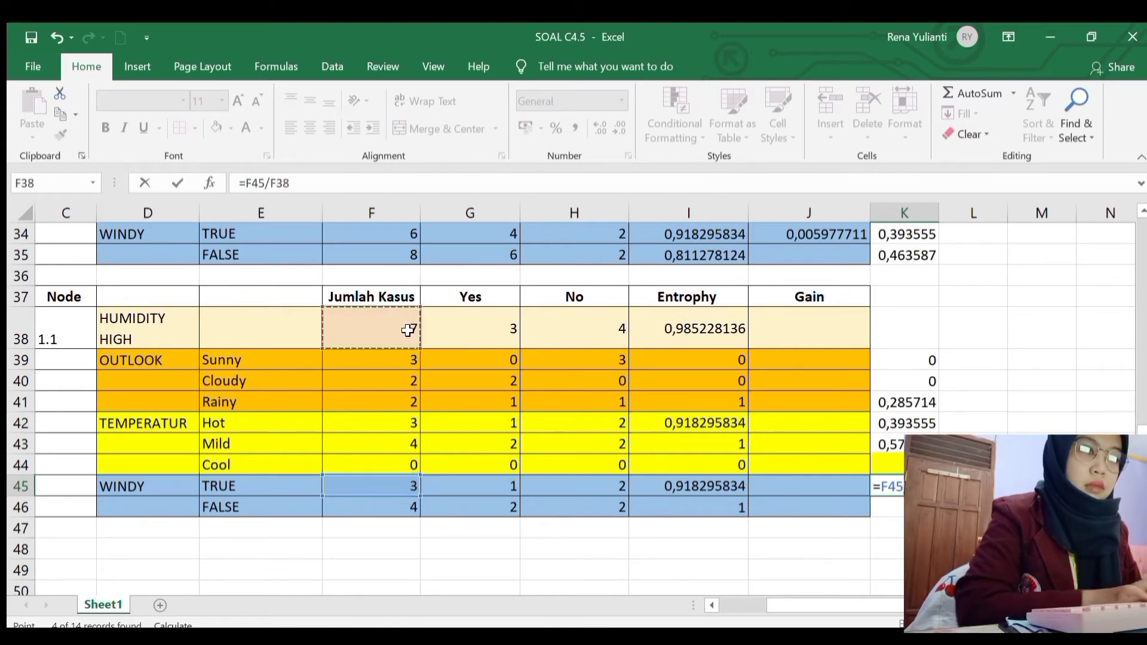
type("*")
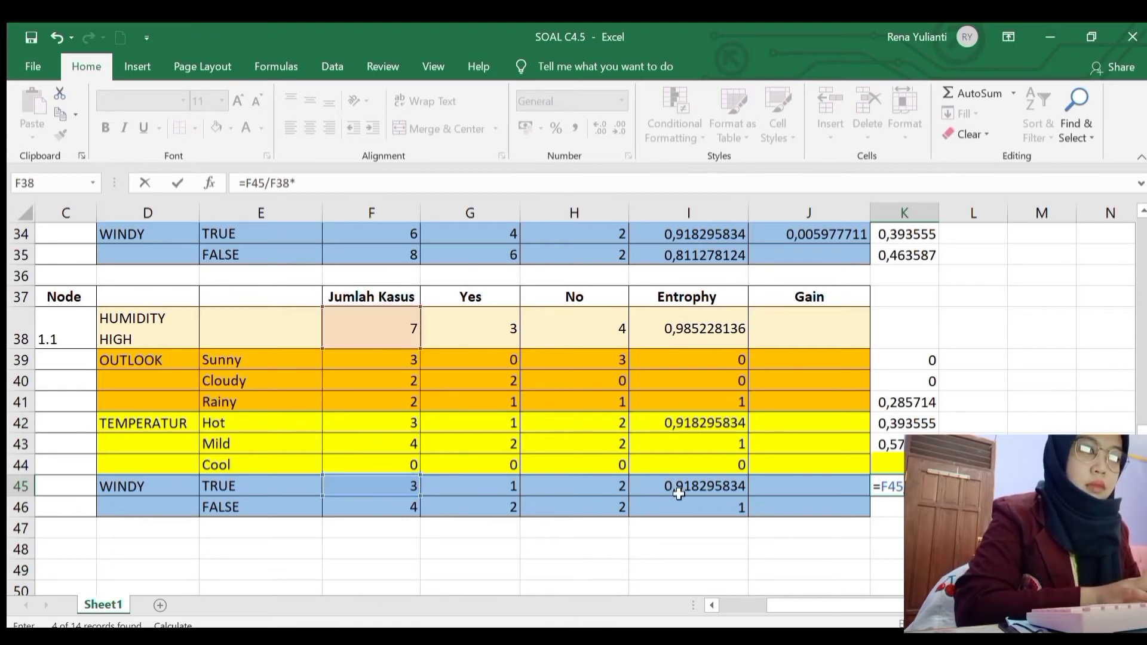
left_click(679, 493)
key("Return")
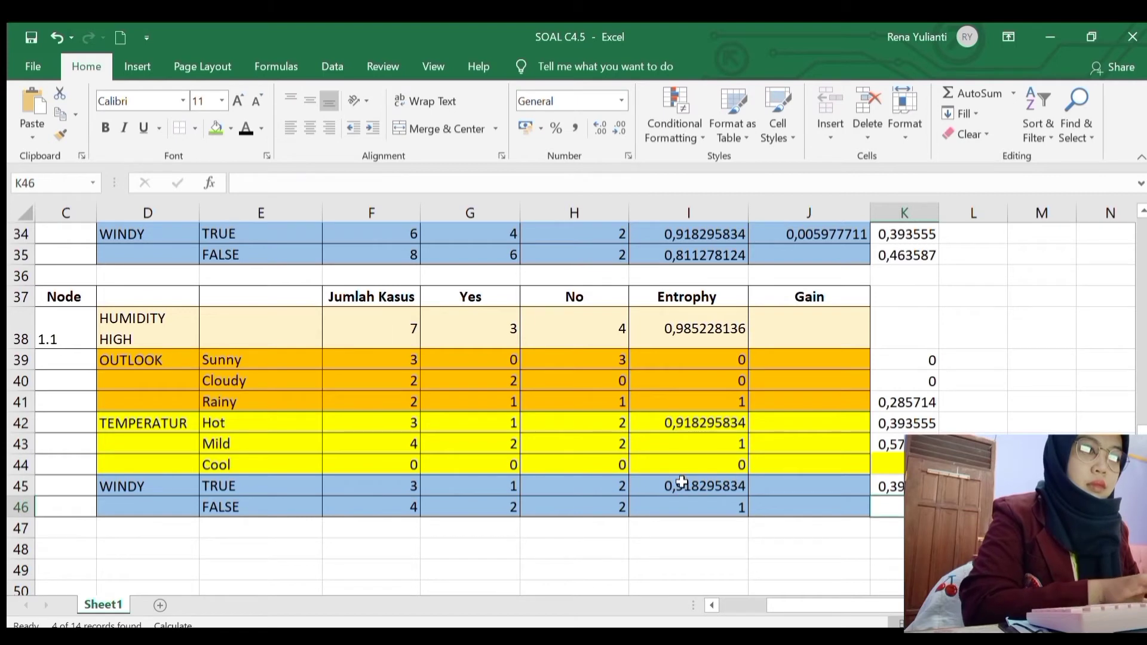
Step: Enter the weighted entropy formula =F46/F38*I46 for WINDY FALSE in K46
type("=")
left_click(410, 507)
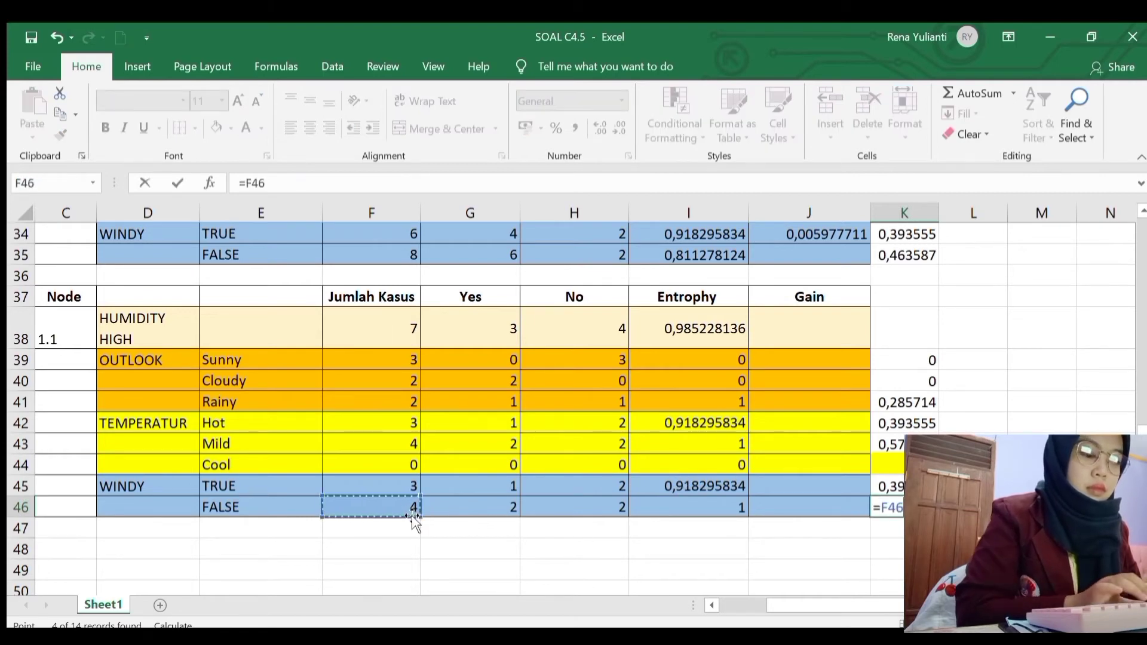
type("/")
left_click(391, 320)
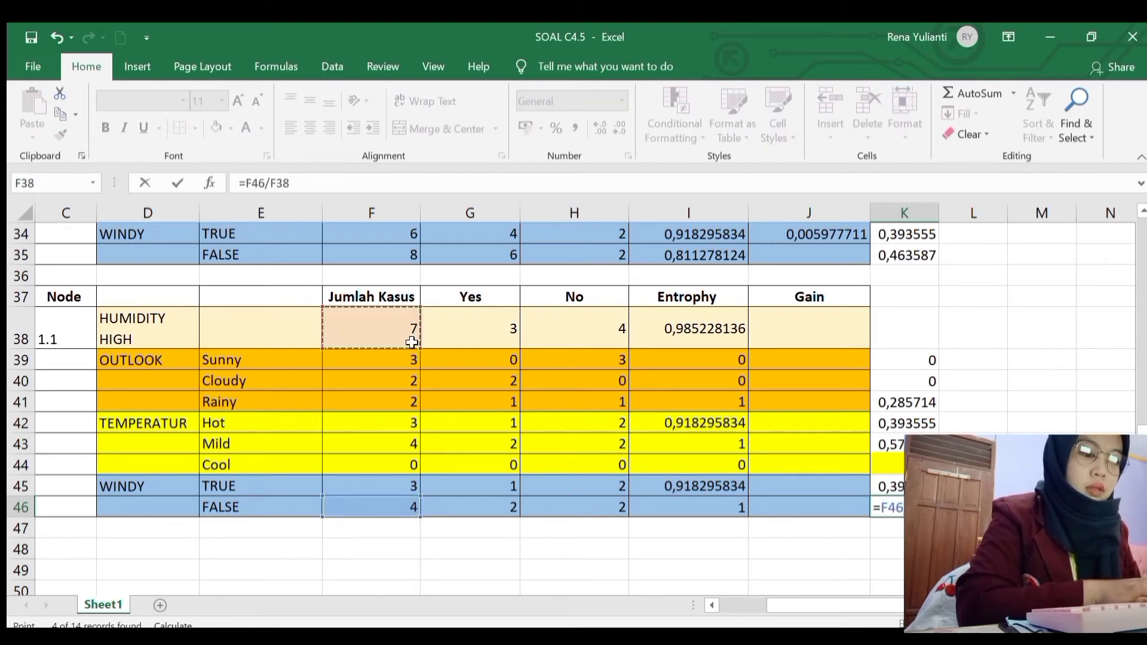
type("*")
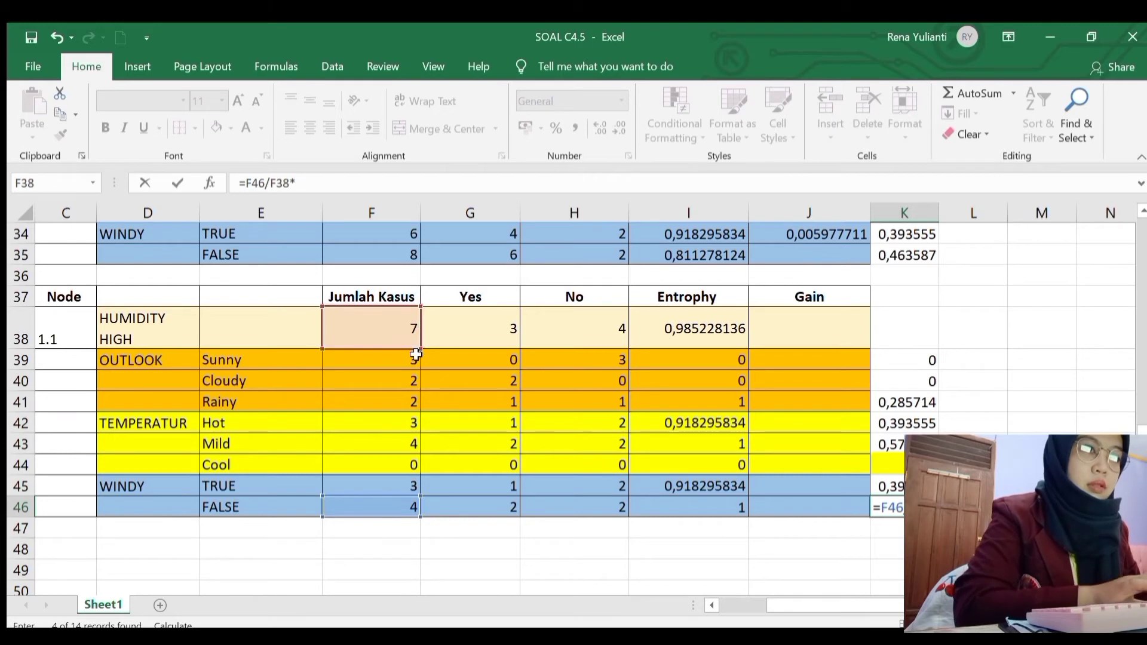
left_click(679, 512)
key("Return")
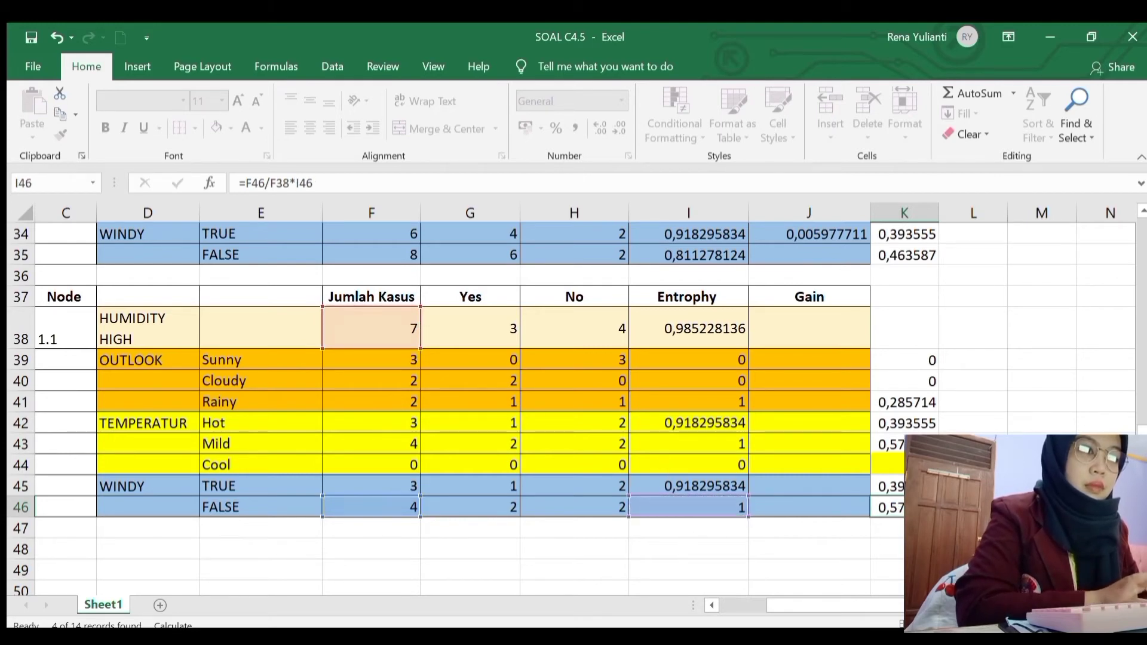
Step: Remove the yellow fill from cell K44
left_click(914, 464)
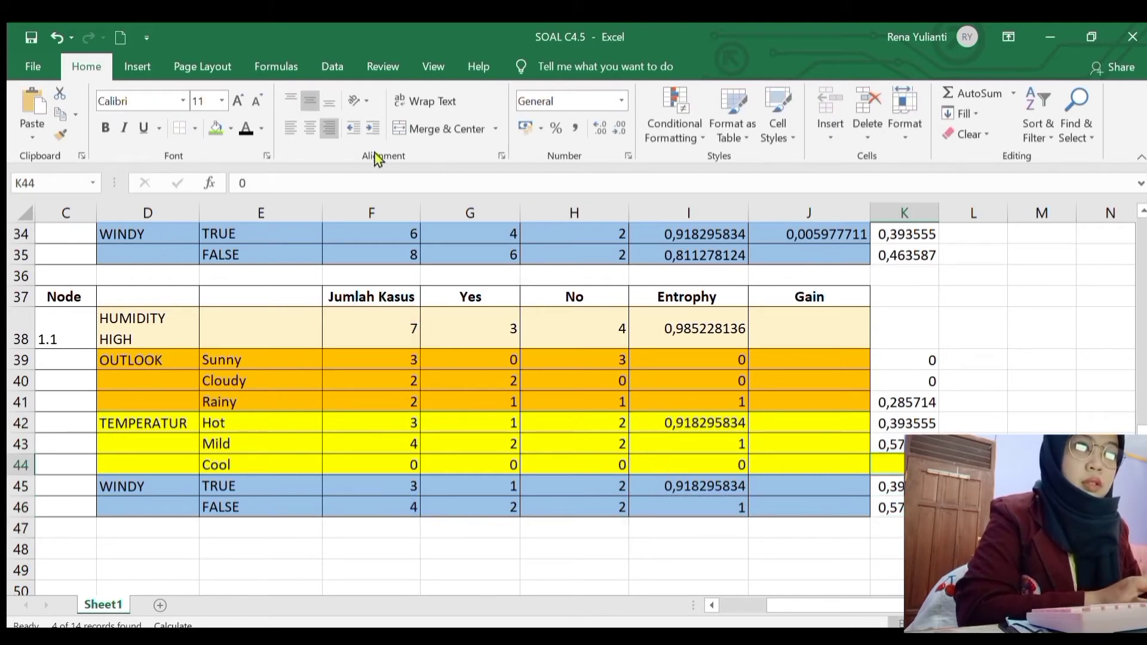
left_click(216, 126)
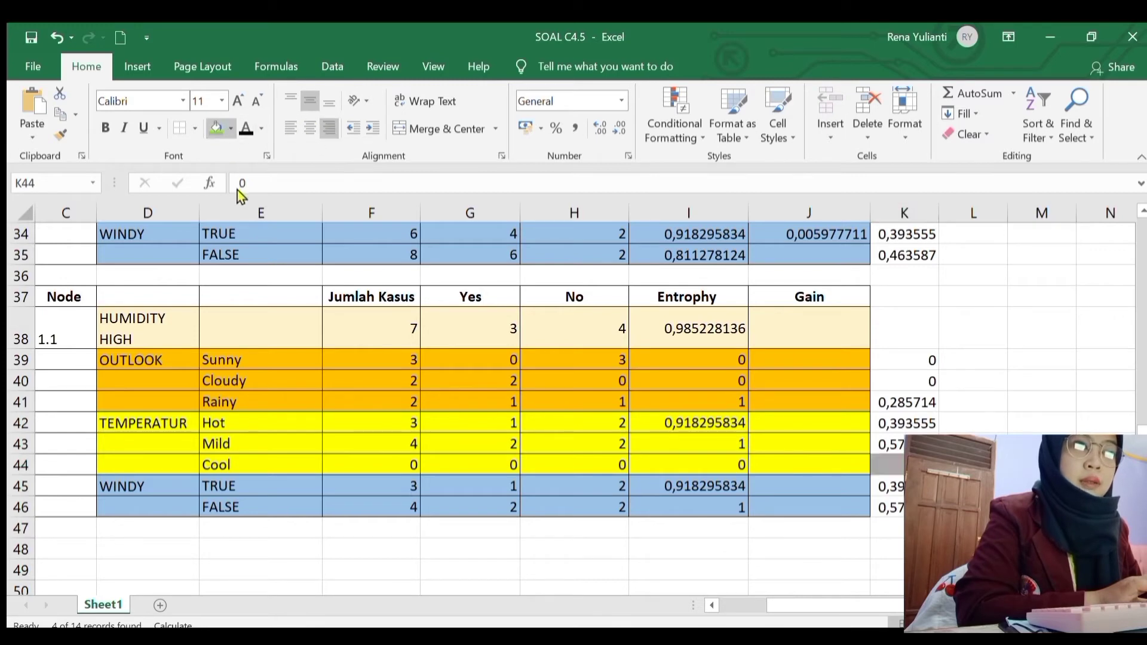
key("ctrl+z")
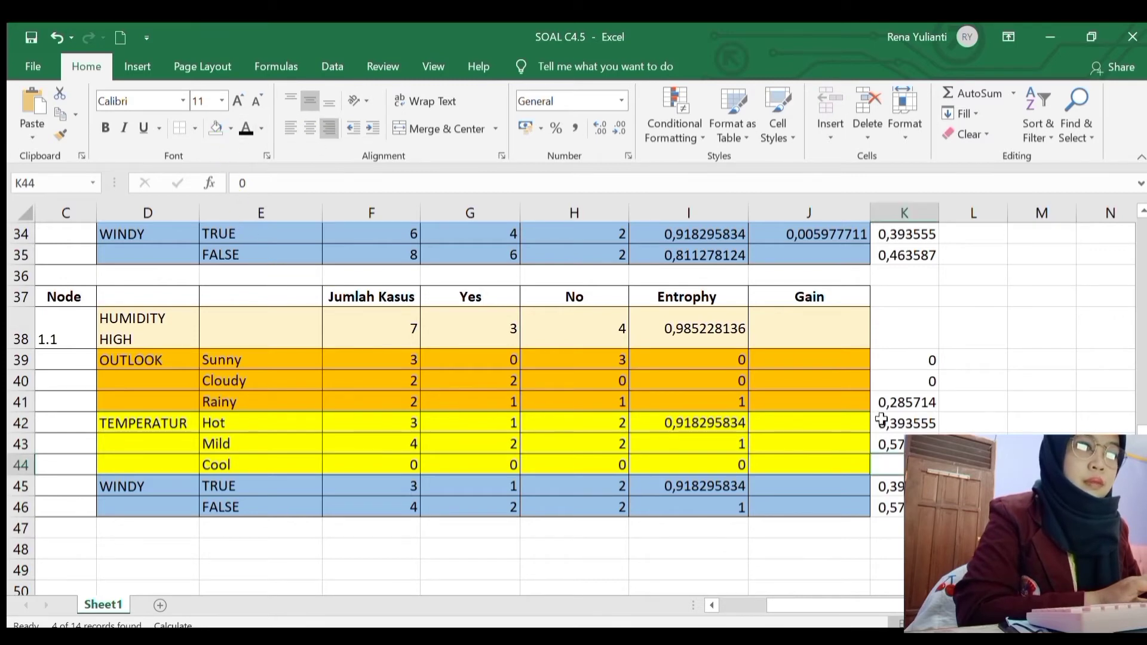
Step: Enter the OUTLOOK gain formula =I38-K41 in J39
left_click(821, 343)
left_click(823, 362)
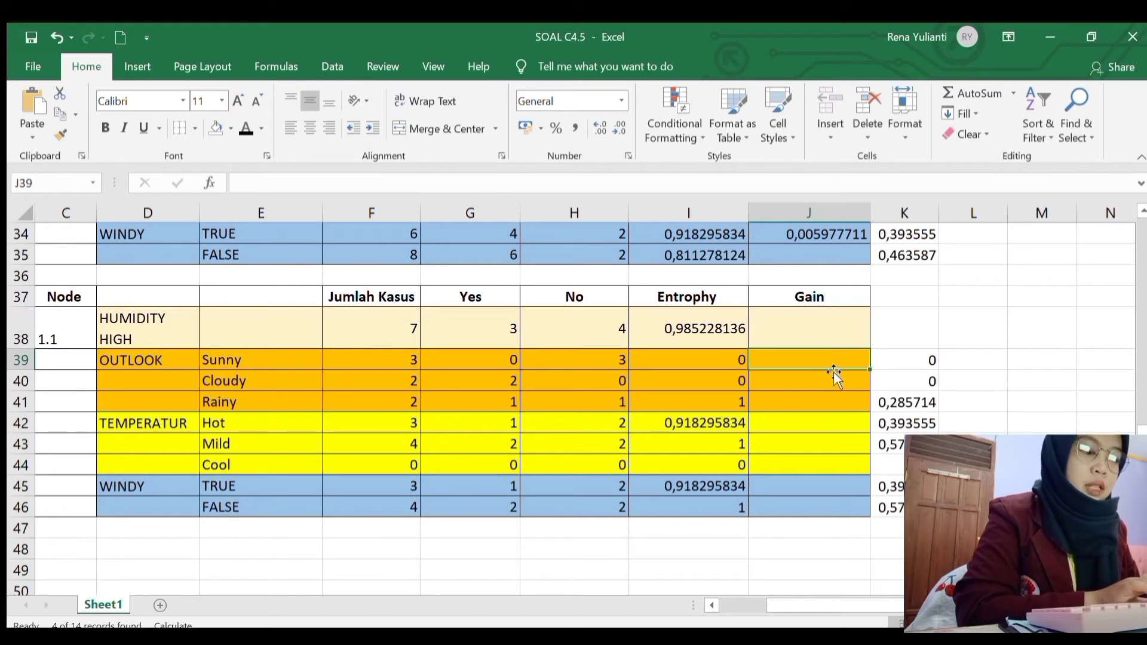
type("=")
left_click(713, 328)
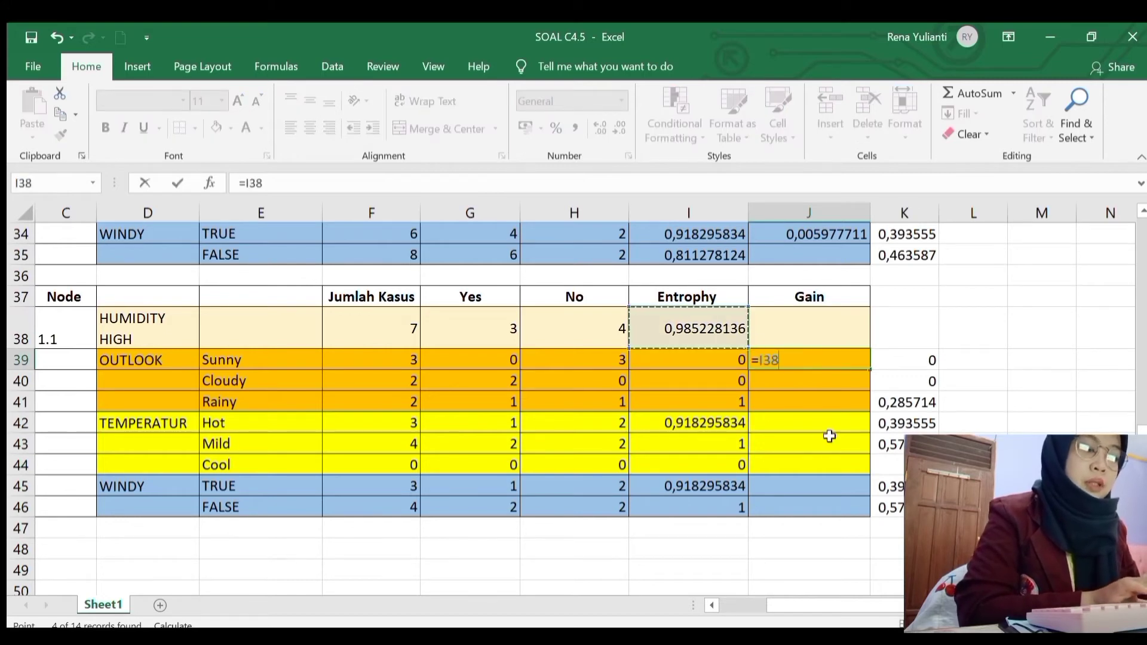
type("-")
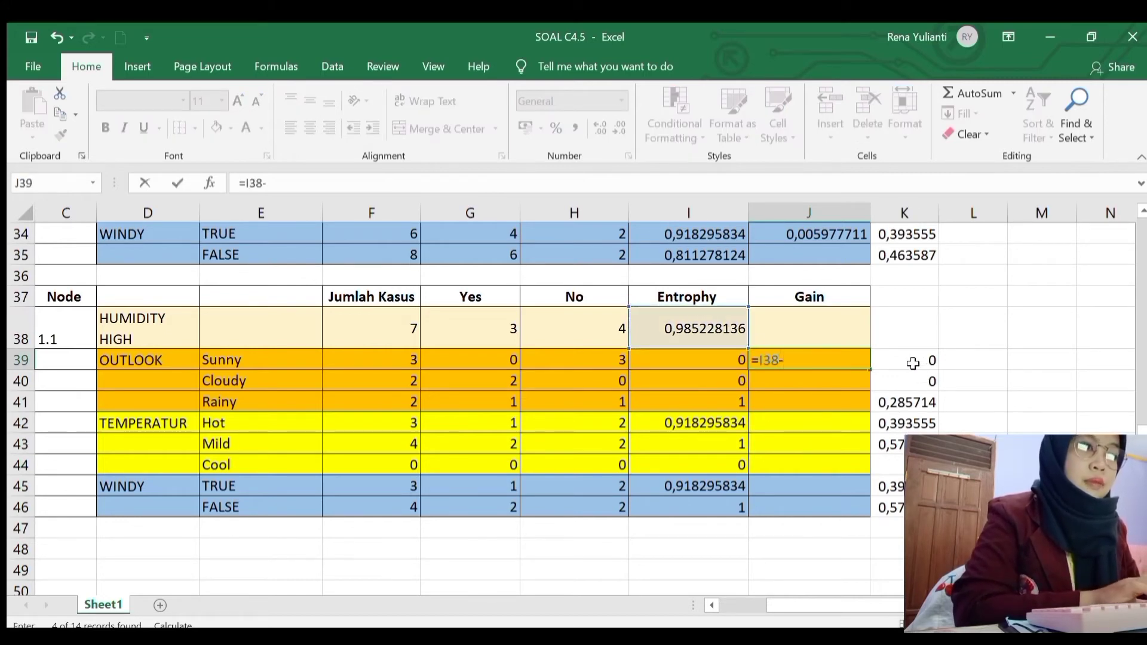
left_click(902, 405)
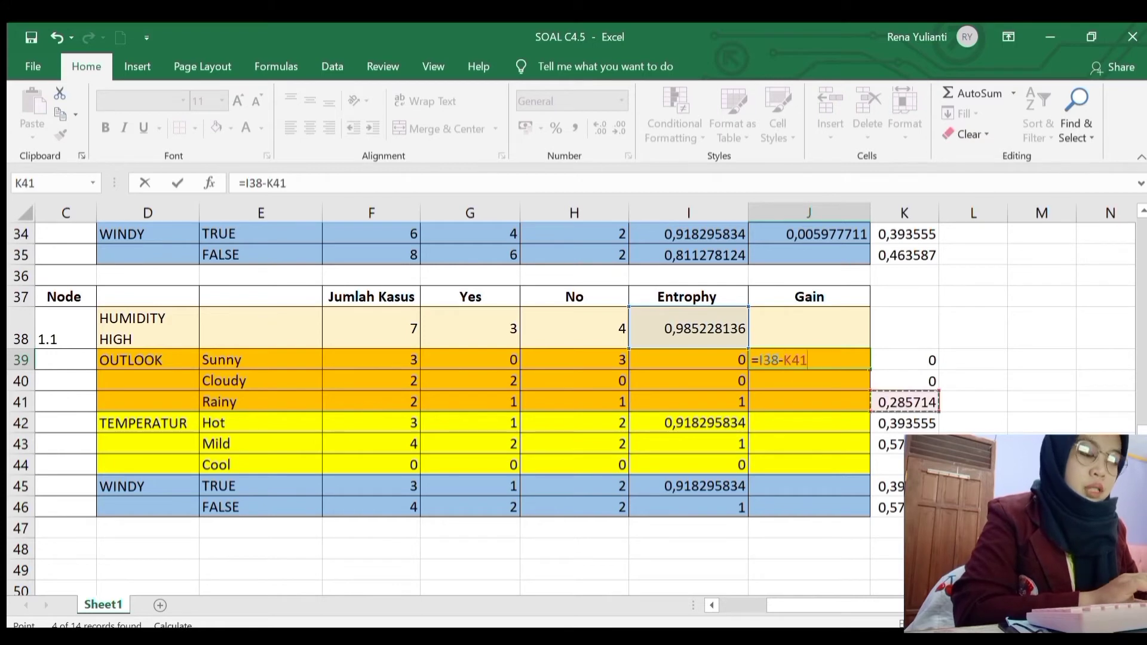
key("Return")
Step: Enter the TEMPERATUR gain formula =I38-(K42+K43) in J42
left_click(834, 428)
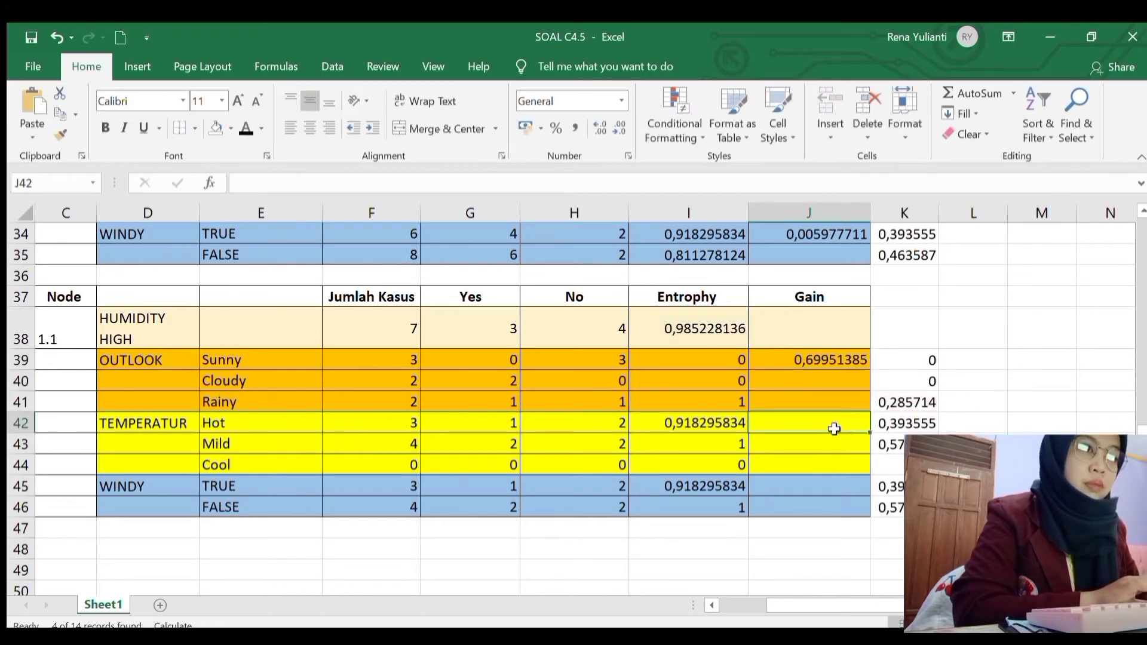
type("=")
left_click(723, 319)
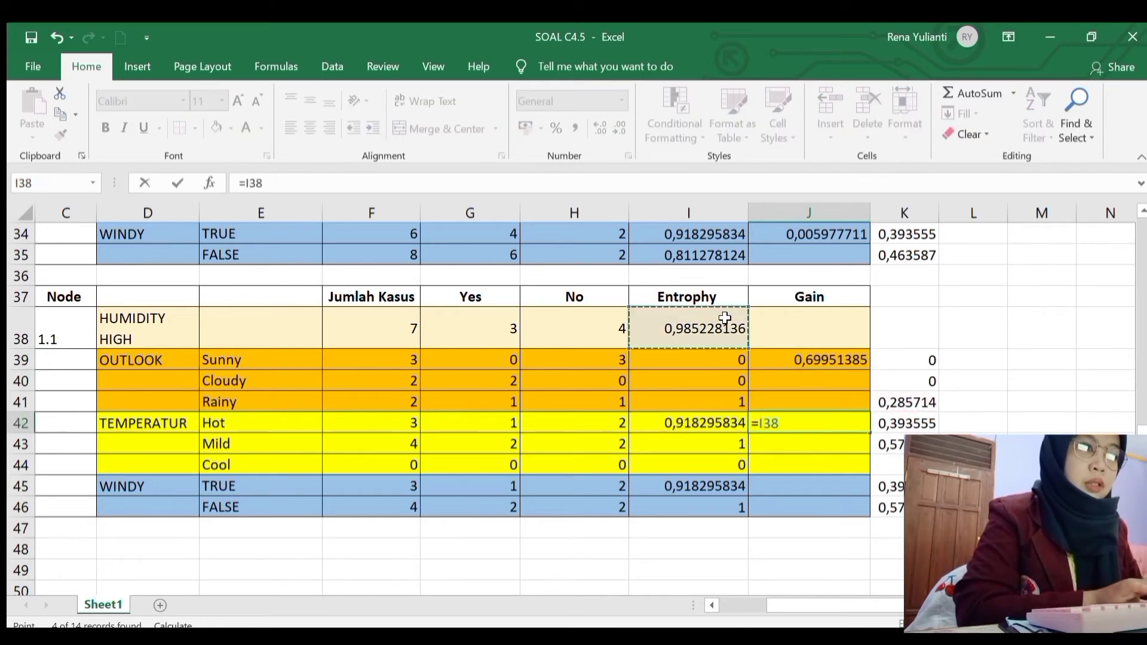
type("-")
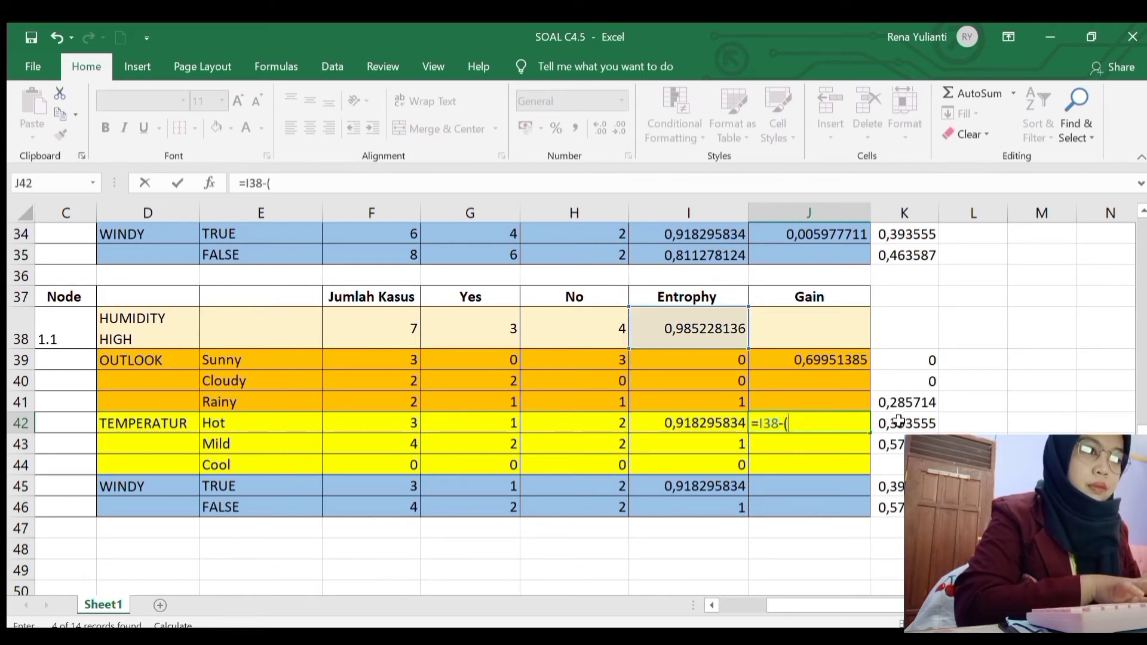
type("(")
left_click(923, 425)
type("+")
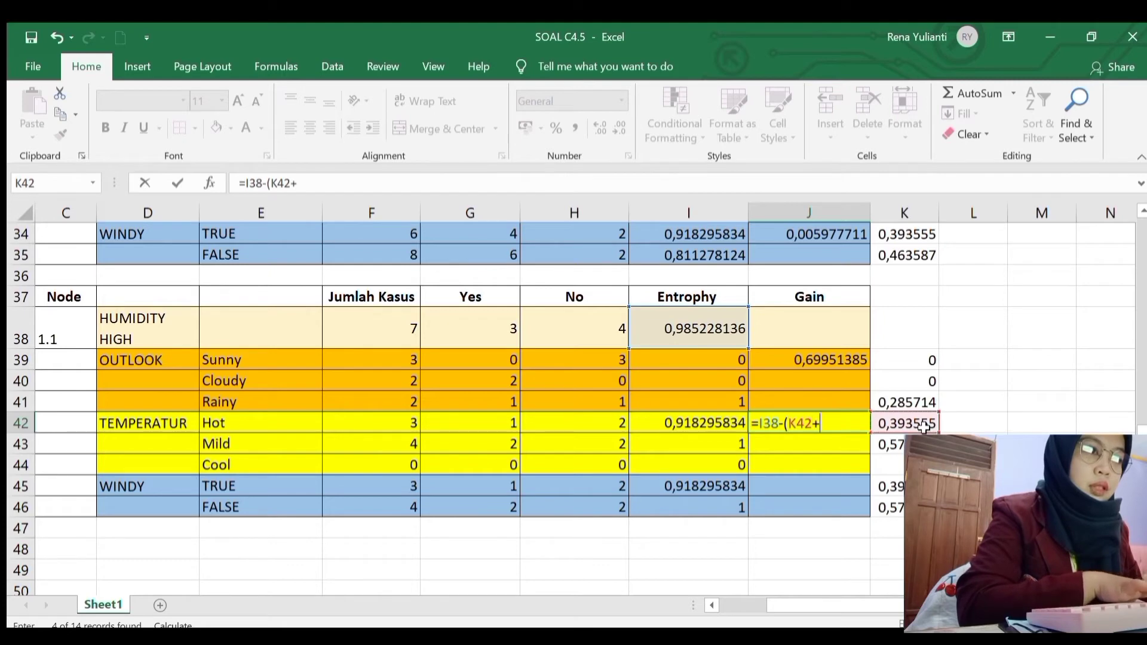
left_click(920, 444)
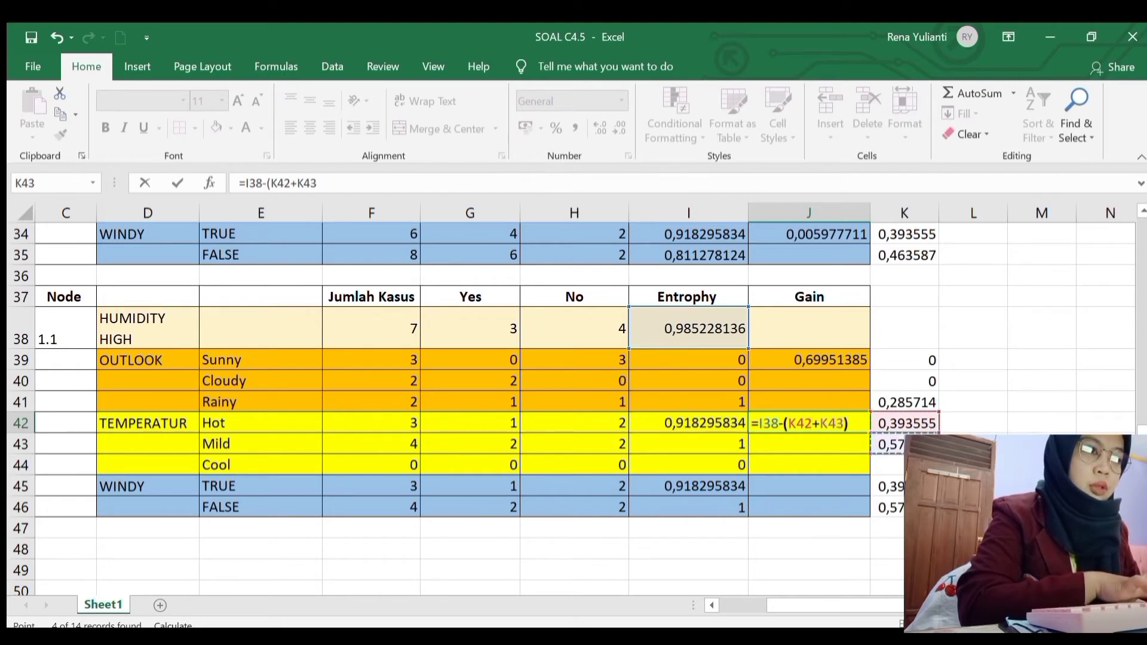
type(")")
key("Return")
Step: Enter the WINDY gain formula =I38-(K45+K46) in J45
left_click(830, 480)
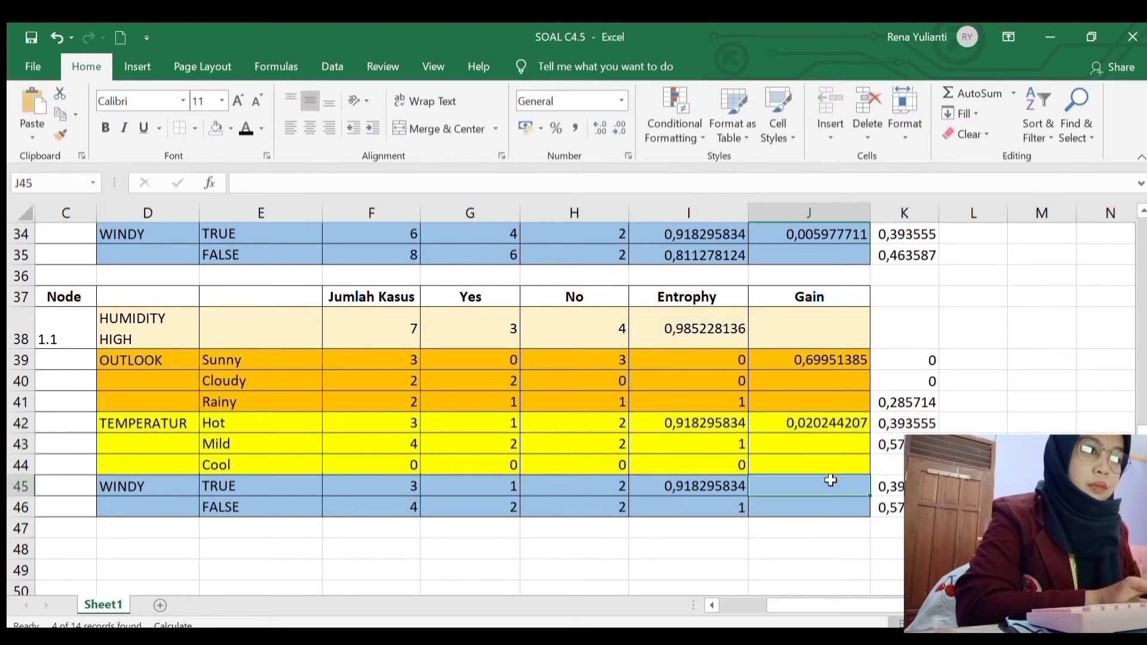
type("=")
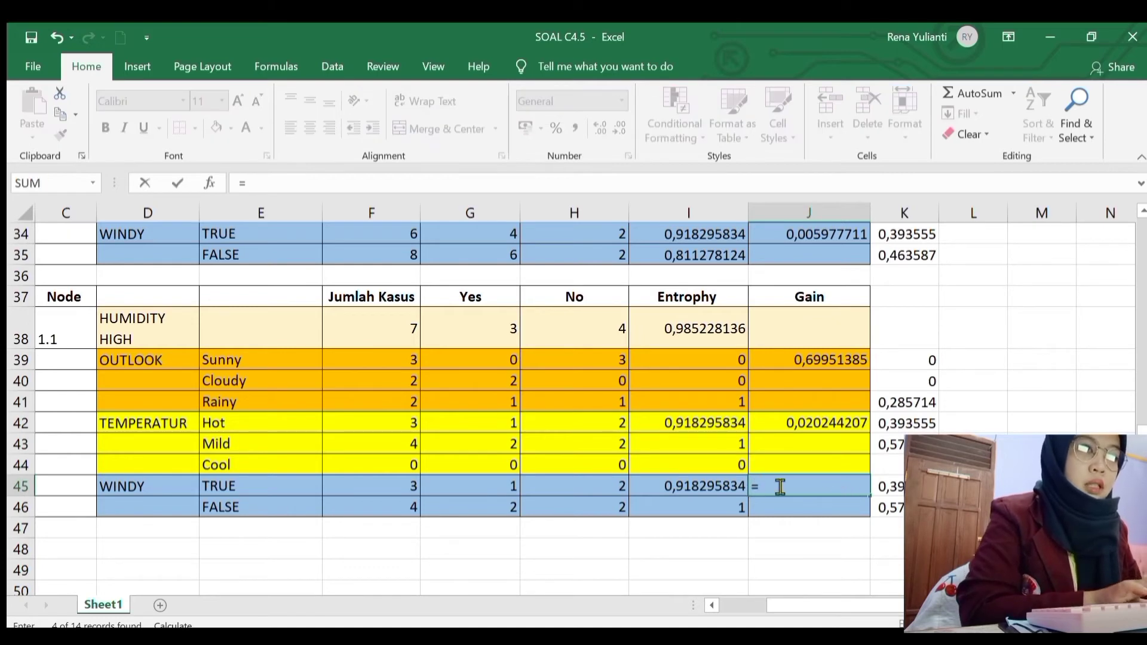
left_click(725, 334)
type("-(")
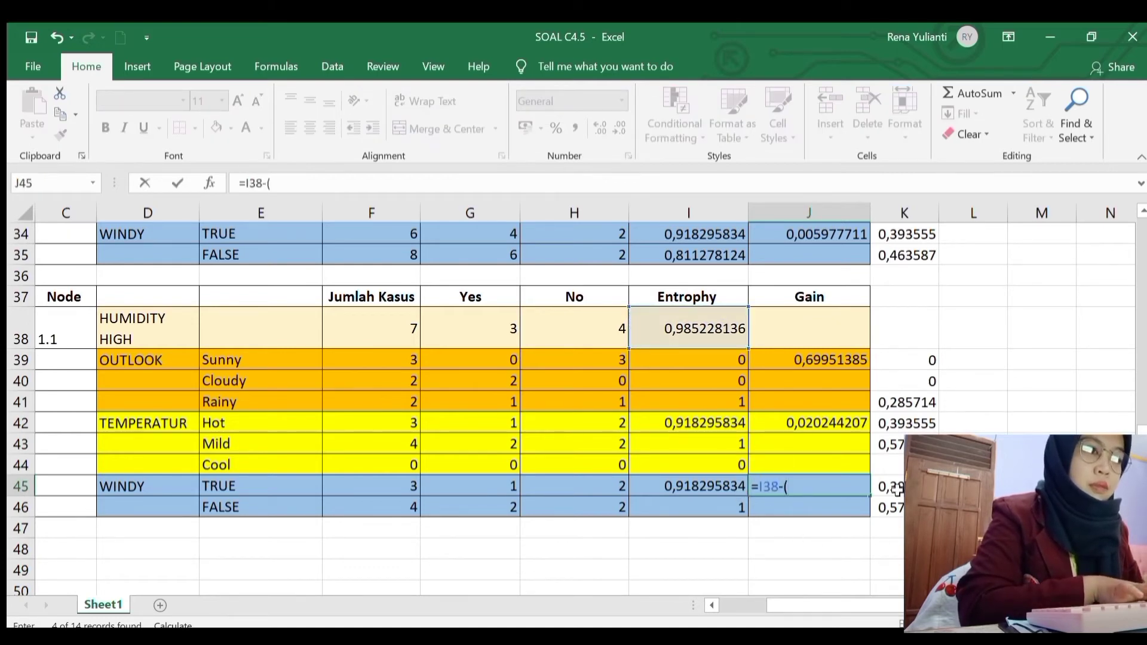
left_click(897, 489)
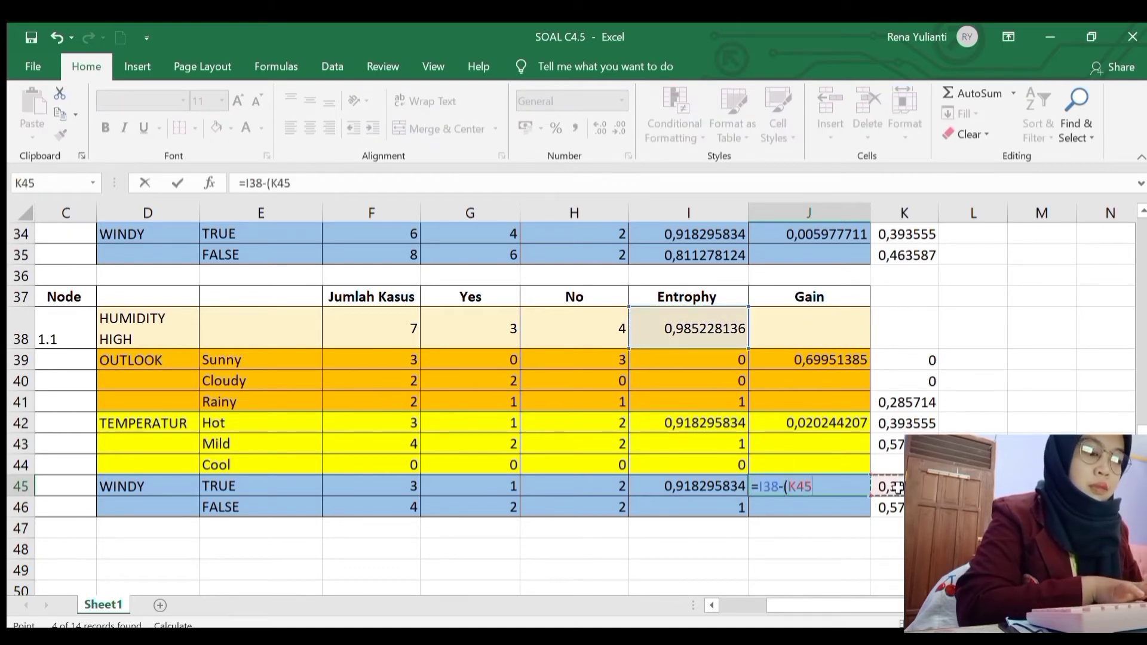
left_click(897, 507)
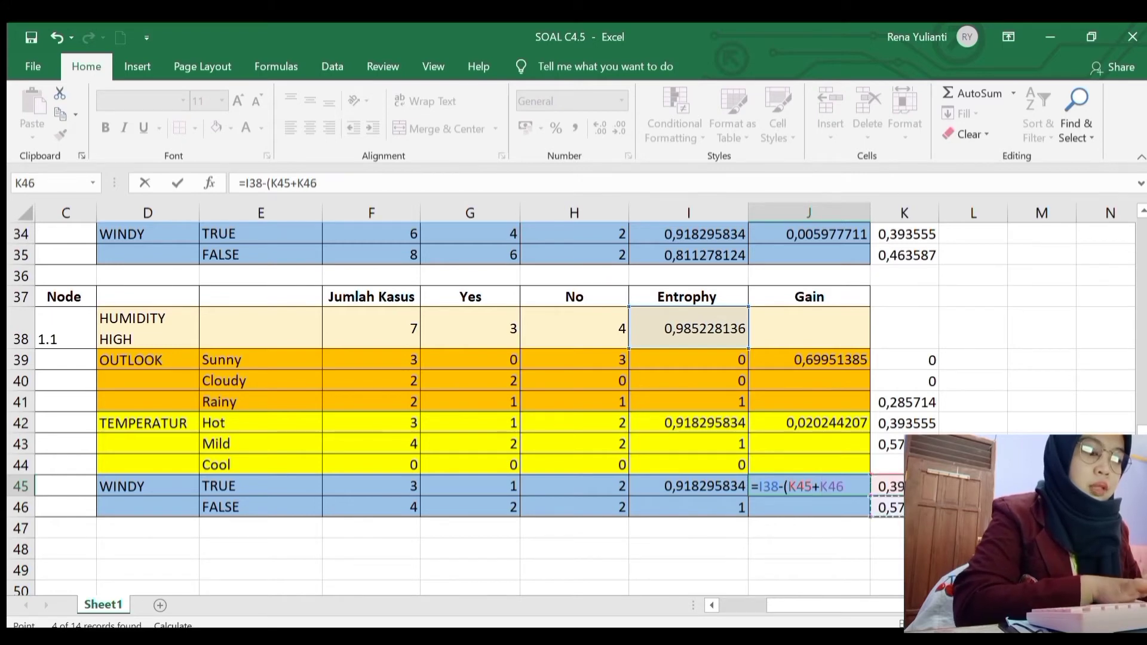
type(")")
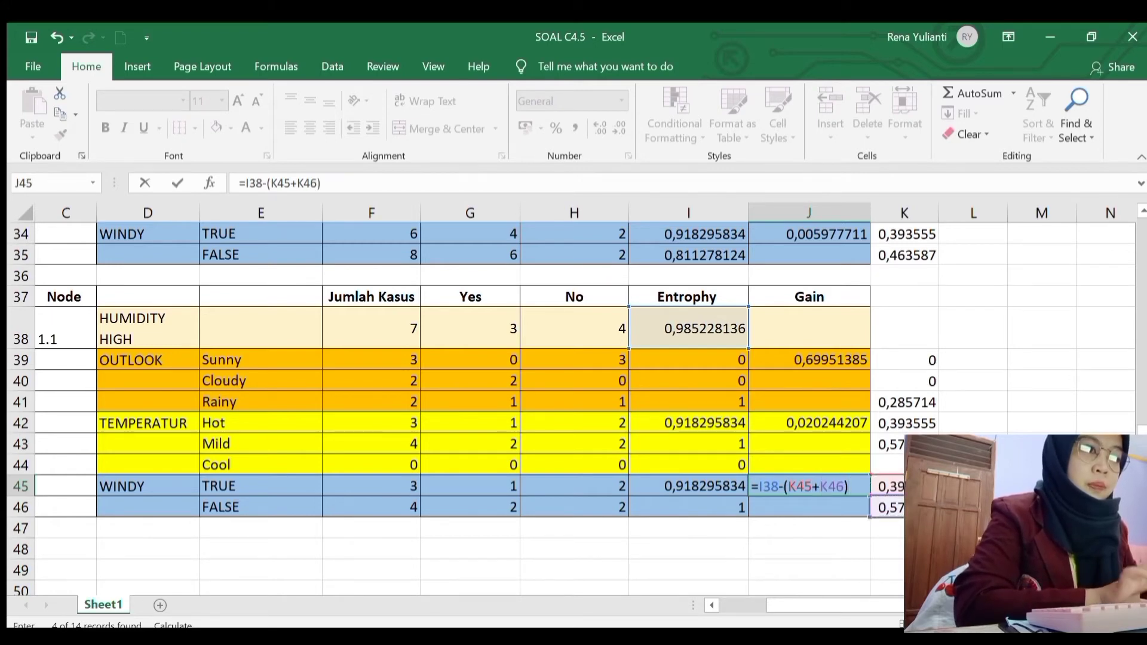
key("Return")
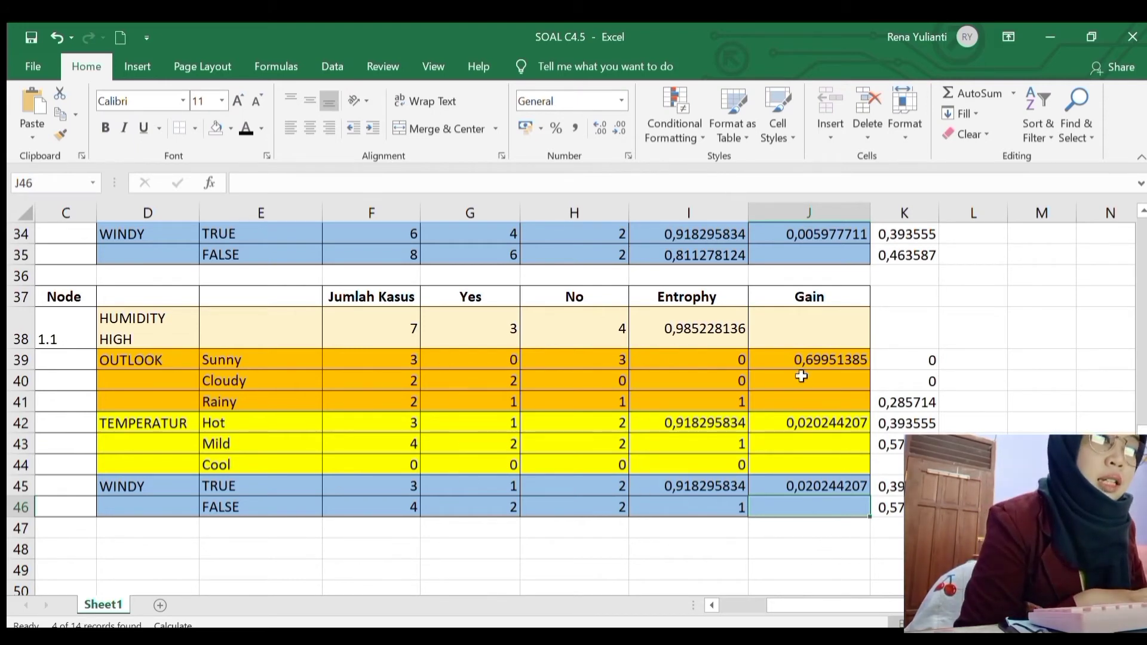
Step: Replace the "?" in the decision tree node under the high branch of HUMIDITY with OUTLOOK in capital letters
left_click(826, 359)
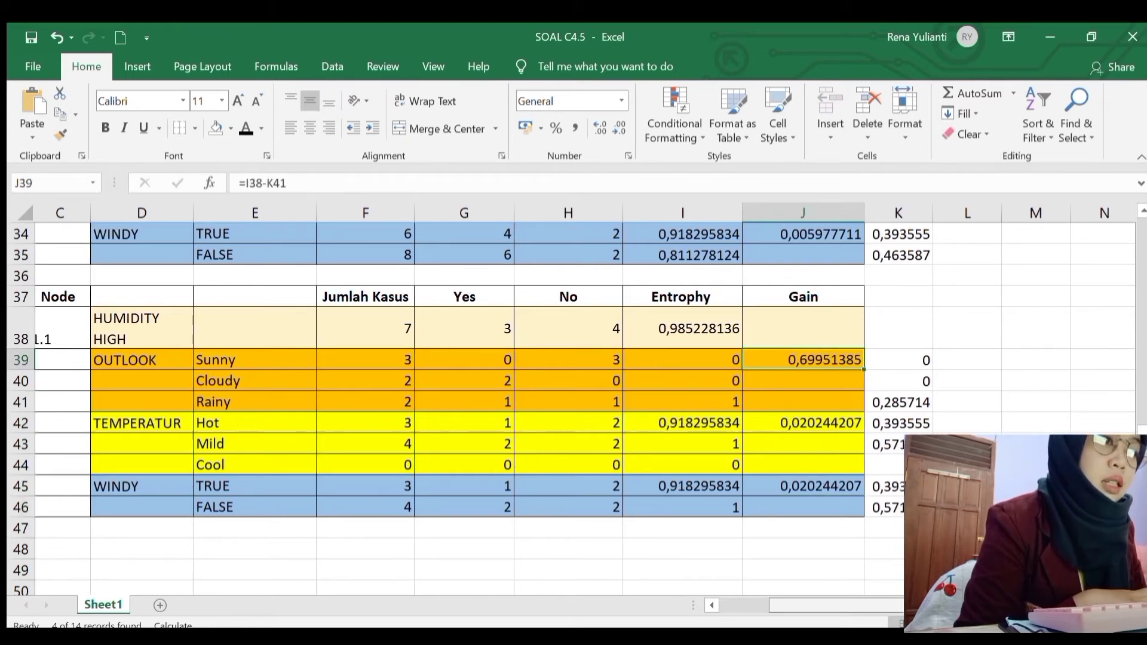
scroll(729, 373, "right", 1)
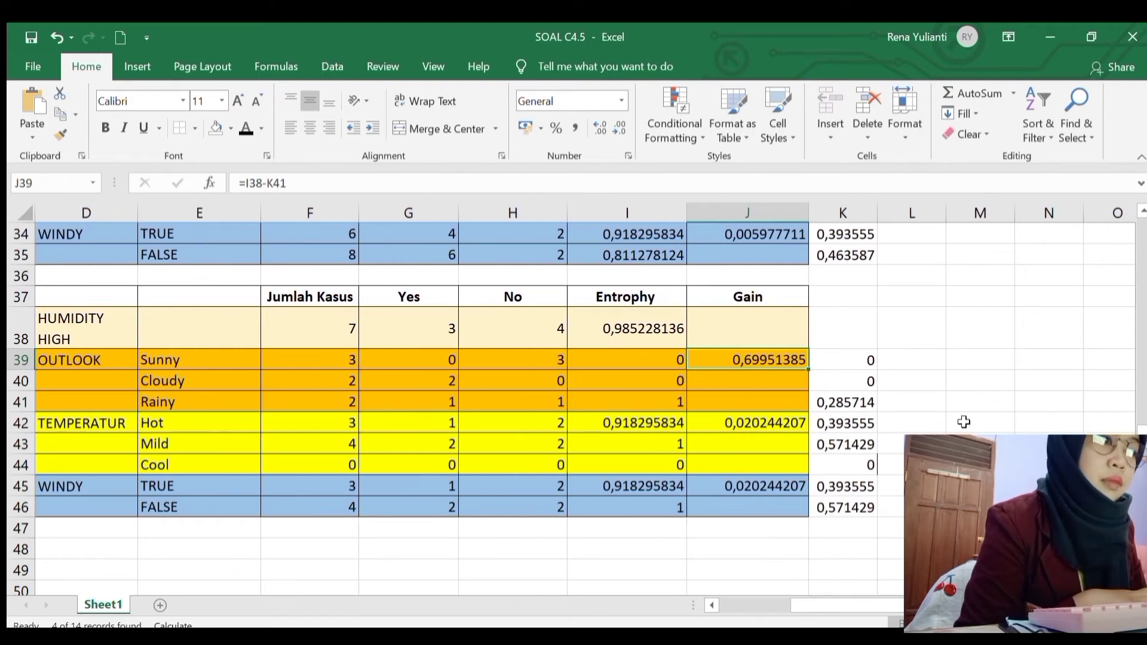
scroll(573, 409, "up", 4)
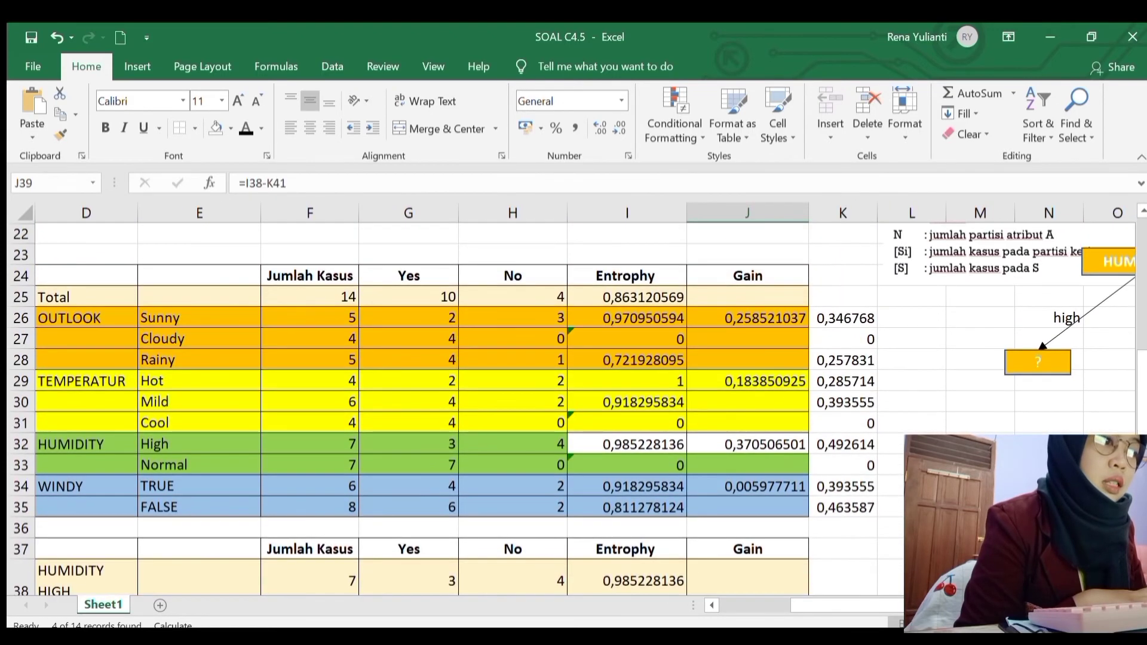
scroll(818, 364, "right", 2)
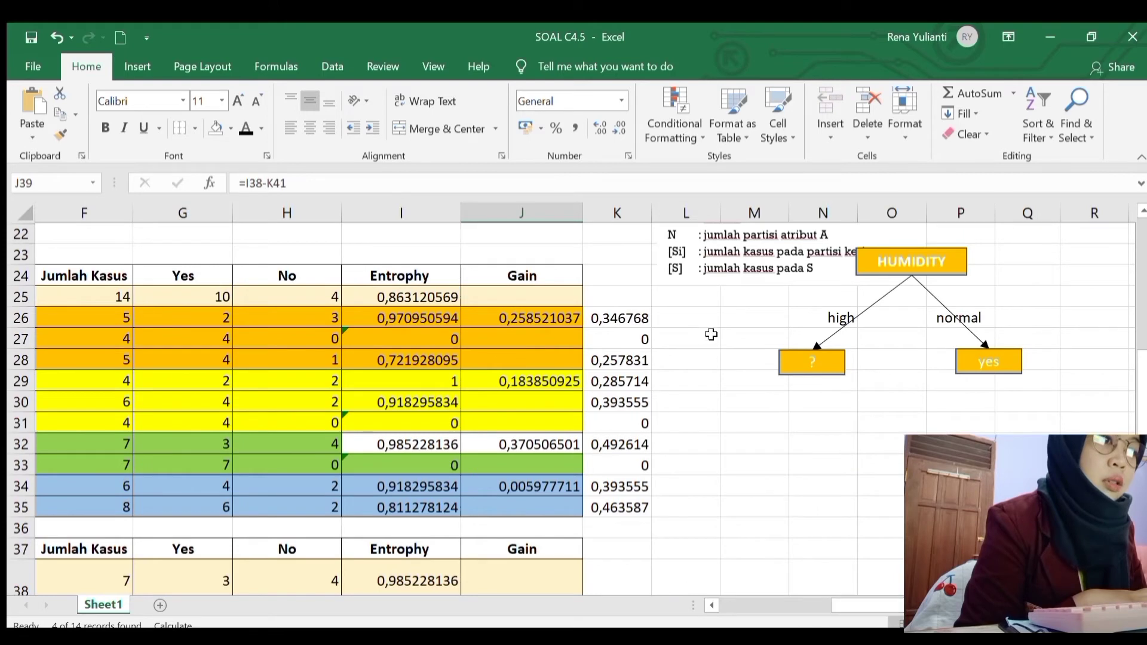
left_click(821, 365)
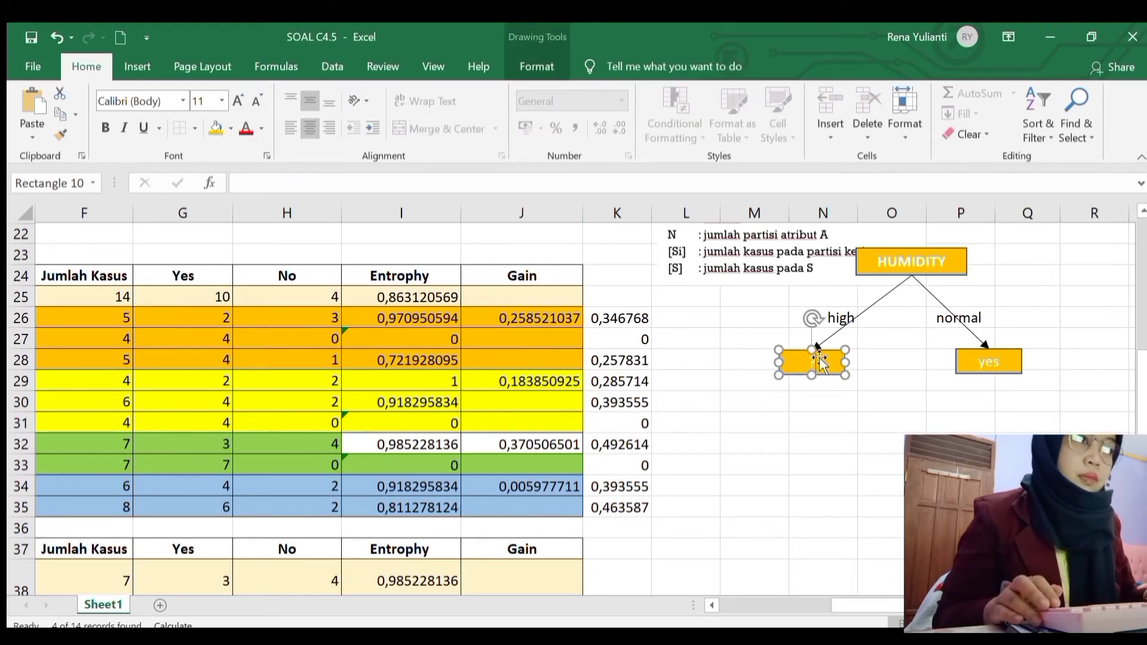
type("out")
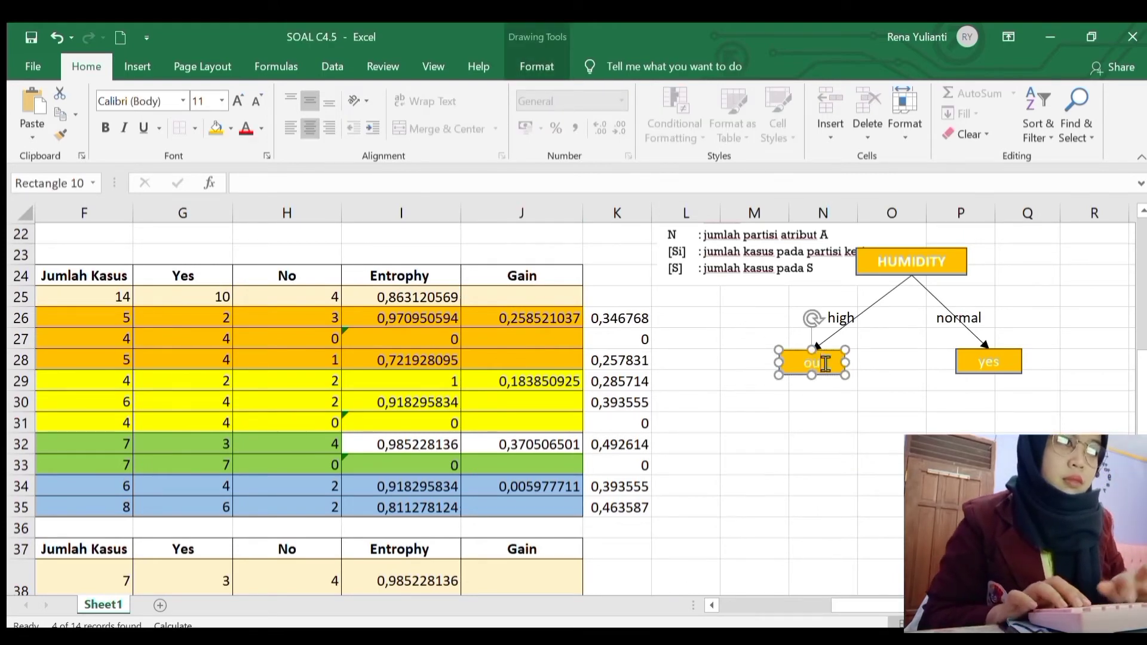
type("look")
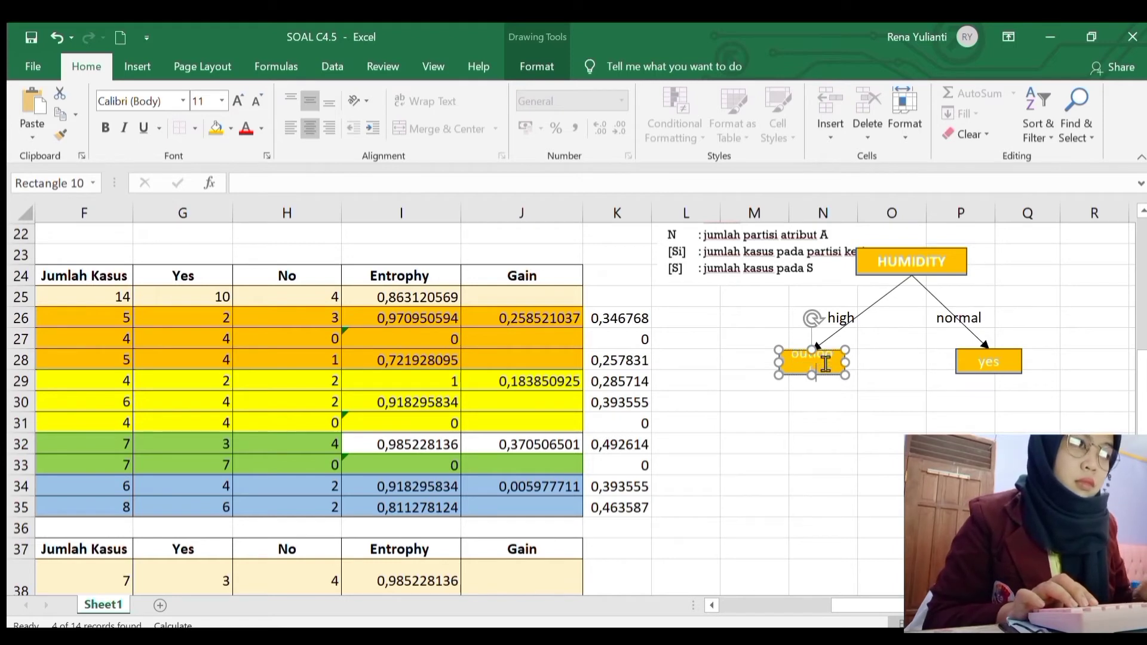
key("BackSpace")
key("BackSpace")
key("BackSpace")
key("BackSpace")
key("BackSpace")
key("BackSpace")
key("BackSpace")
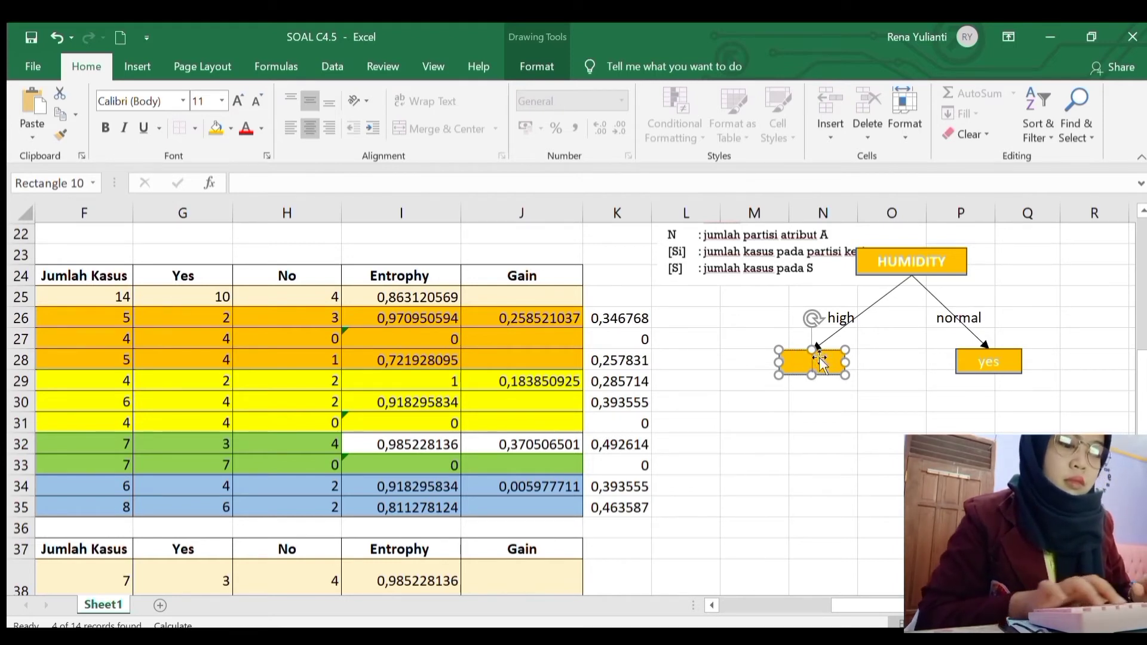
type("OUTLOOK")
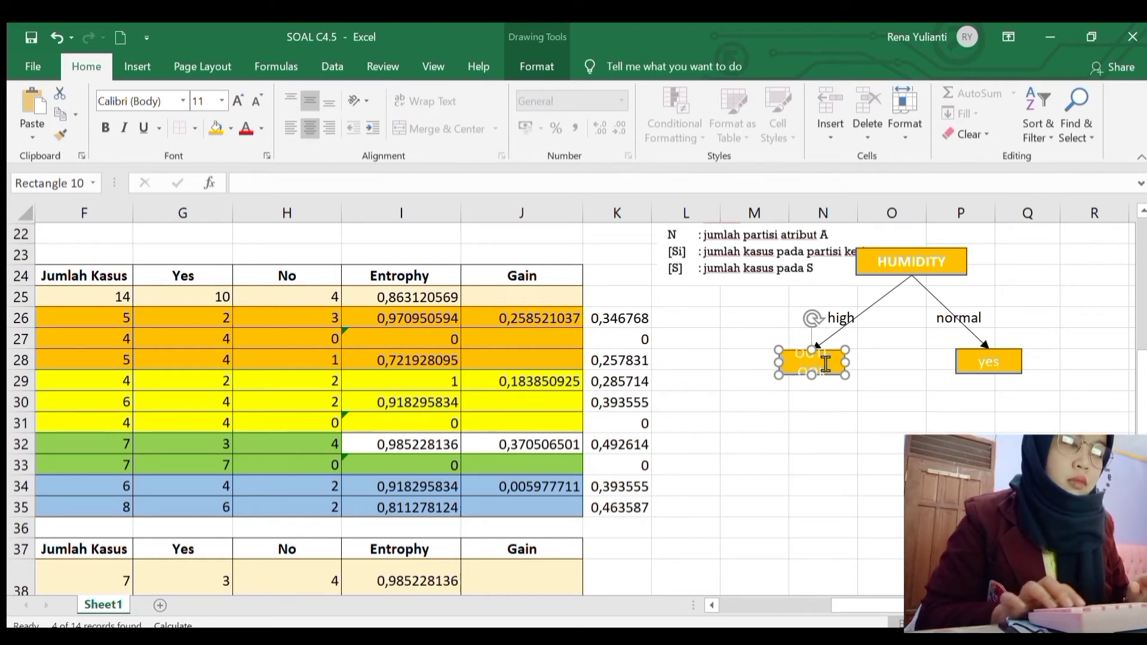
Step: Select the OUTLOOK label text in the node under the high branch for formatting
double_click(813, 353)
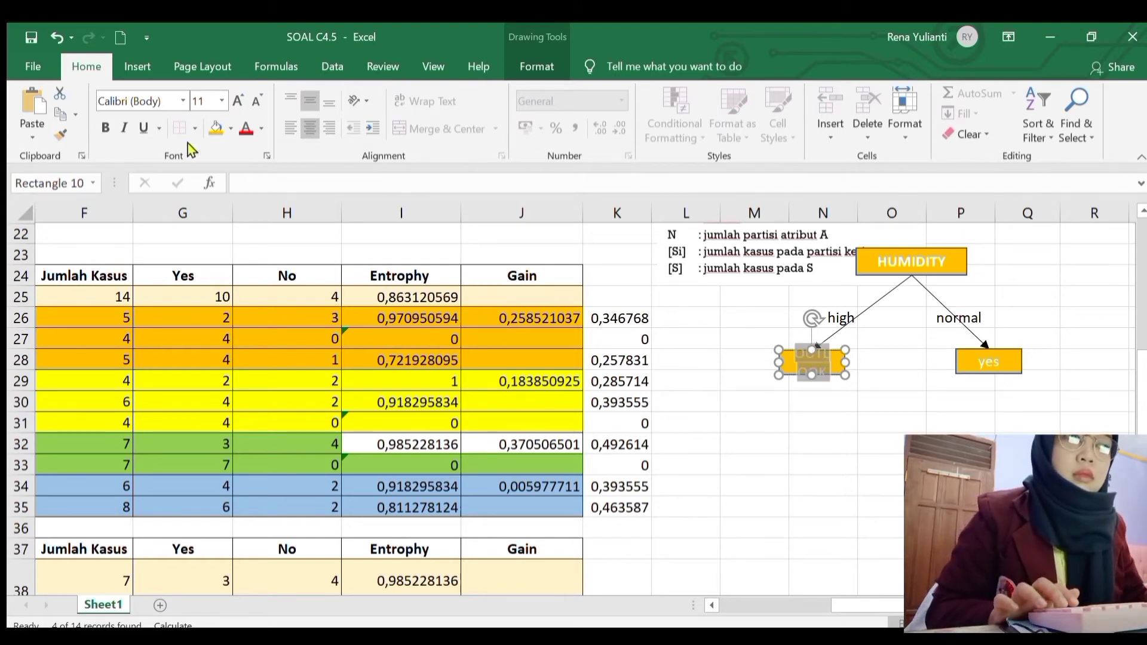
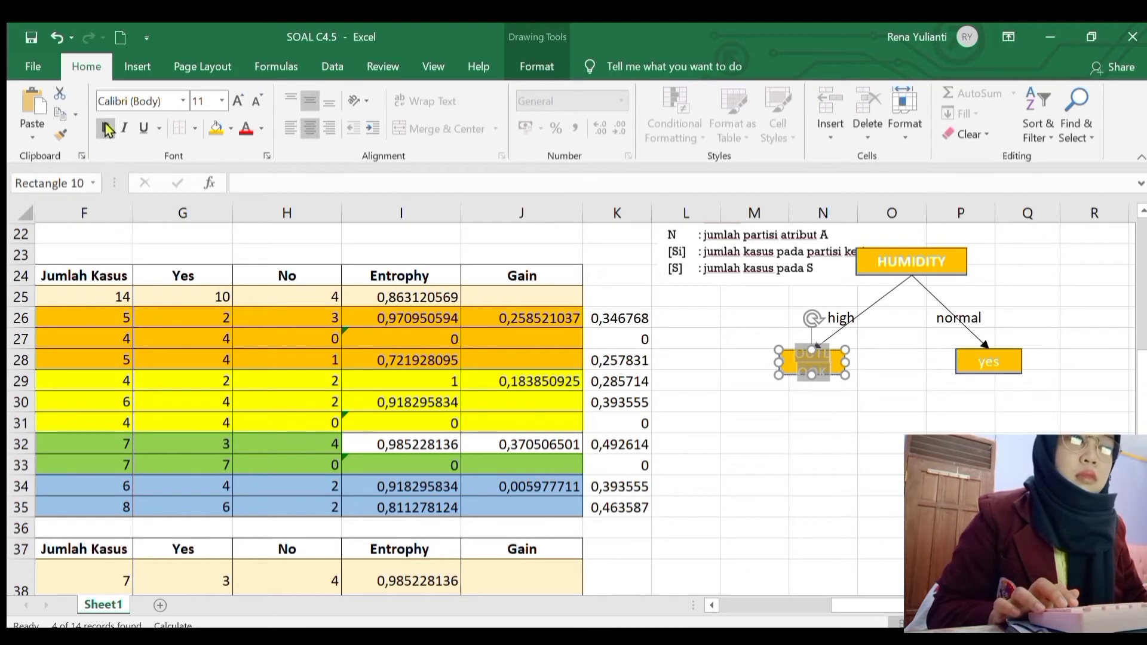
Step: Format the OUTLOOK node's text as 7 pt bold so it fits on one line
left_click(255, 103)
left_click(253, 103)
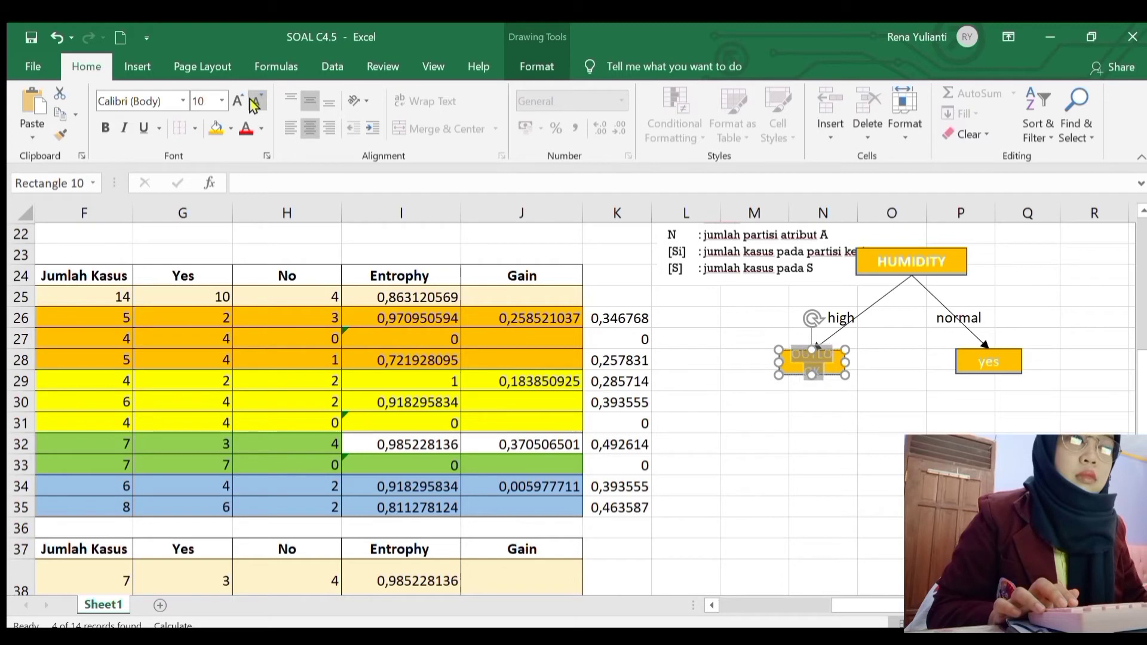
left_click(253, 102)
left_click(253, 103)
left_click(253, 103)
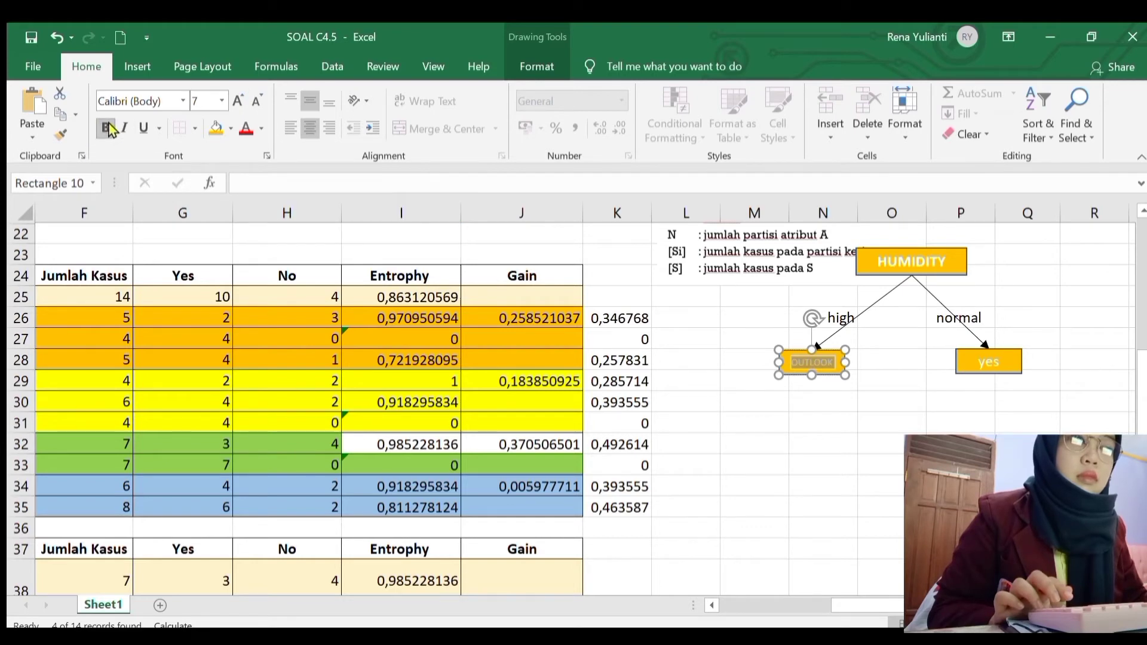
key("Escape")
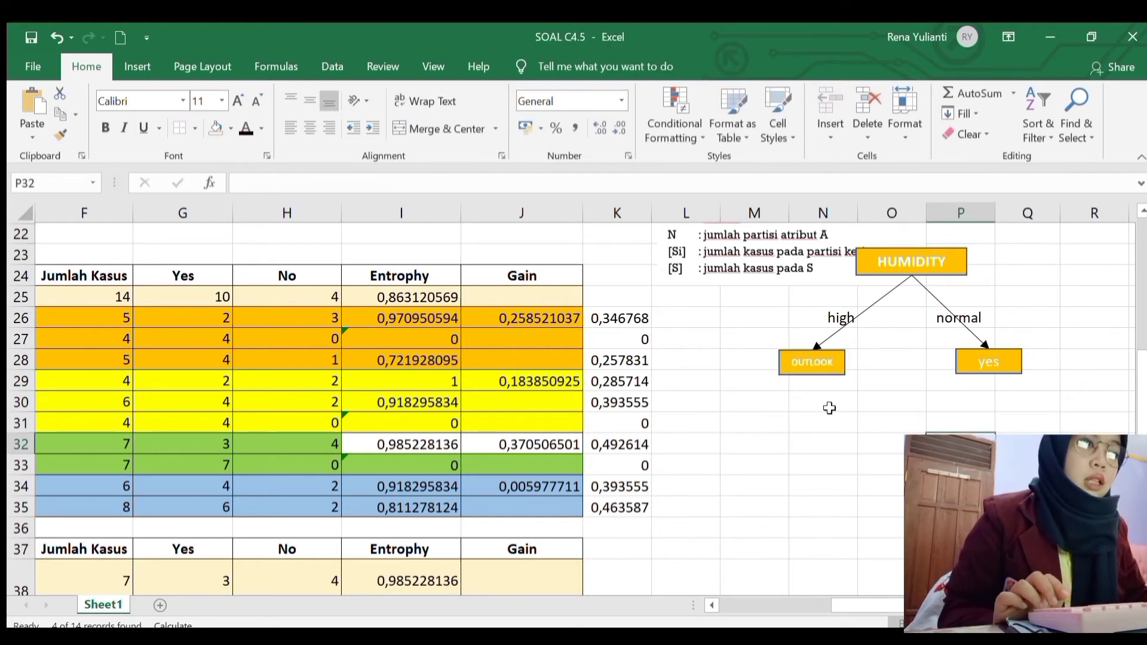
left_click(835, 366)
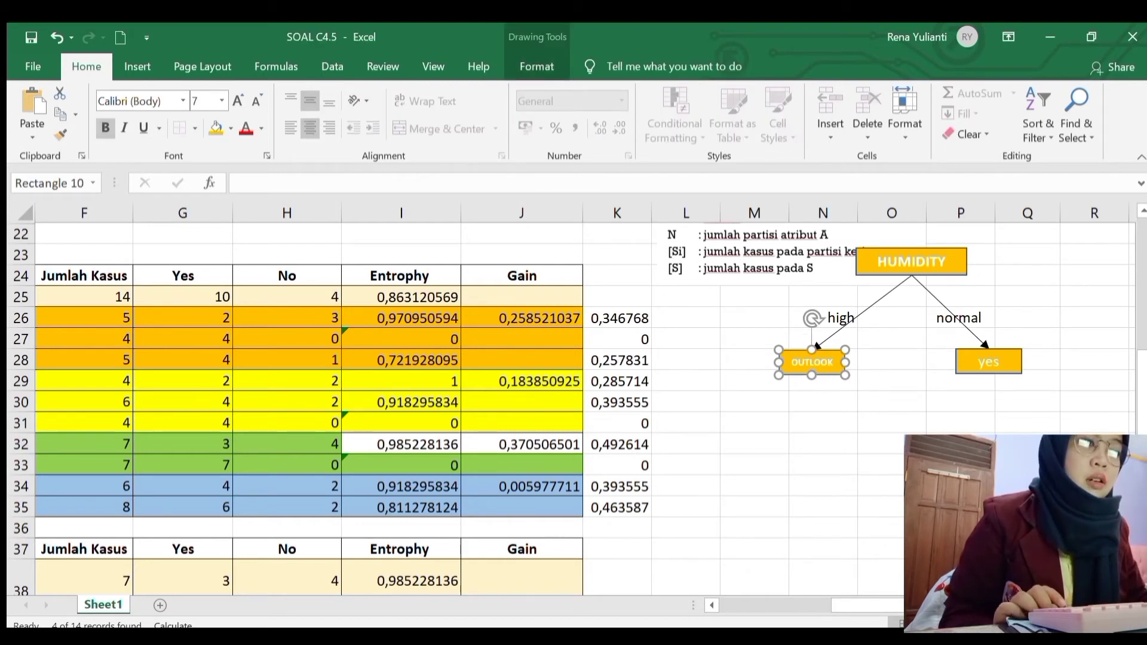
Step: Copy the arrow between HUMIDITY and OUTLOOK and place the copy so it starts beneath the OUTLOOK node
scroll(813, 460, "left", 3)
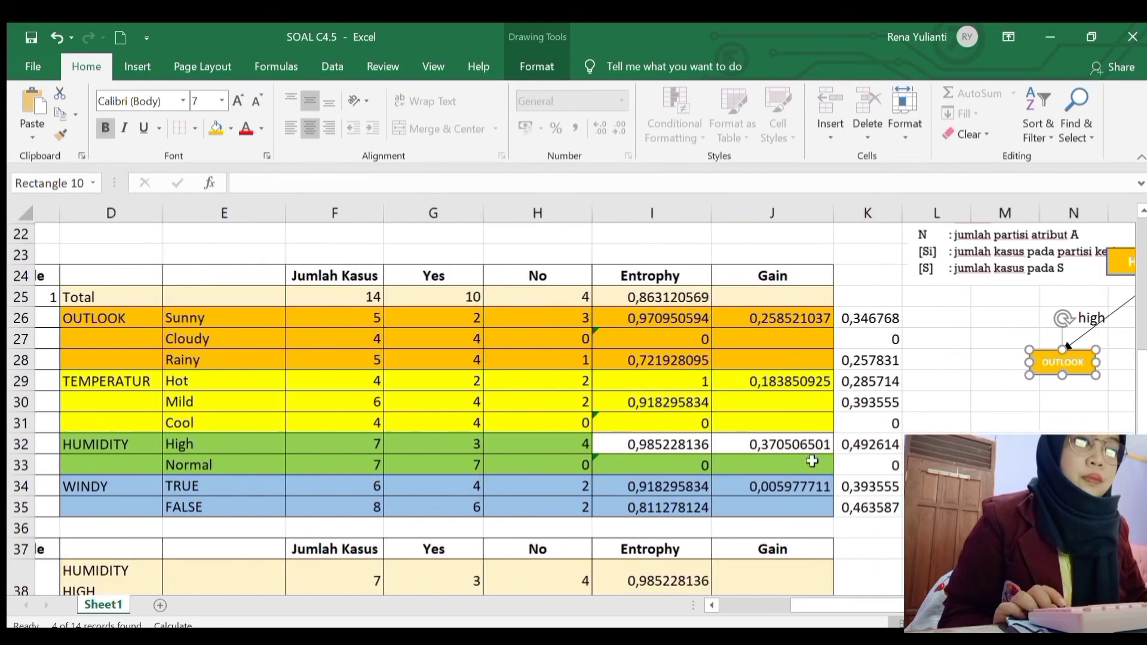
scroll(812, 461, "right", 1)
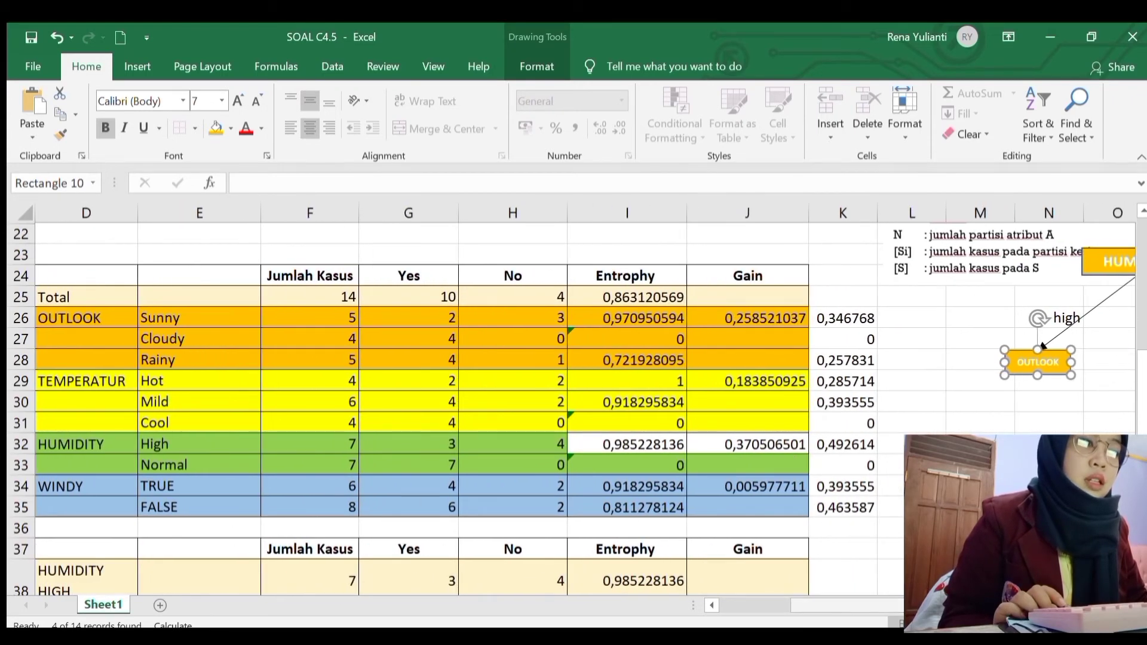
scroll(843, 308, "right", 4)
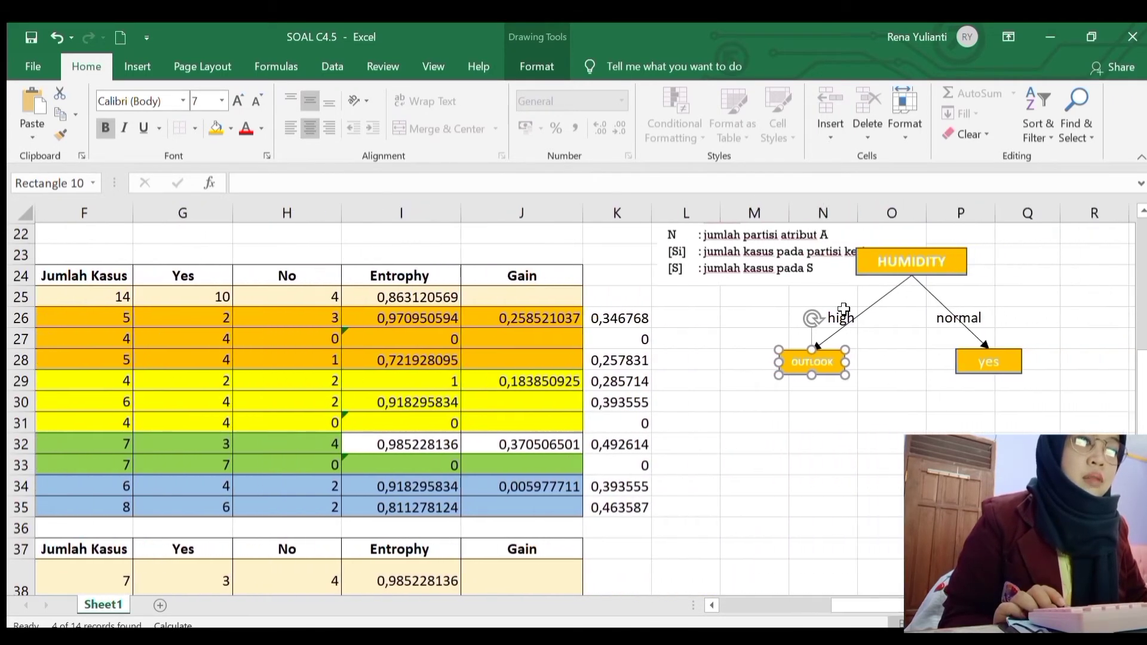
left_click(880, 307)
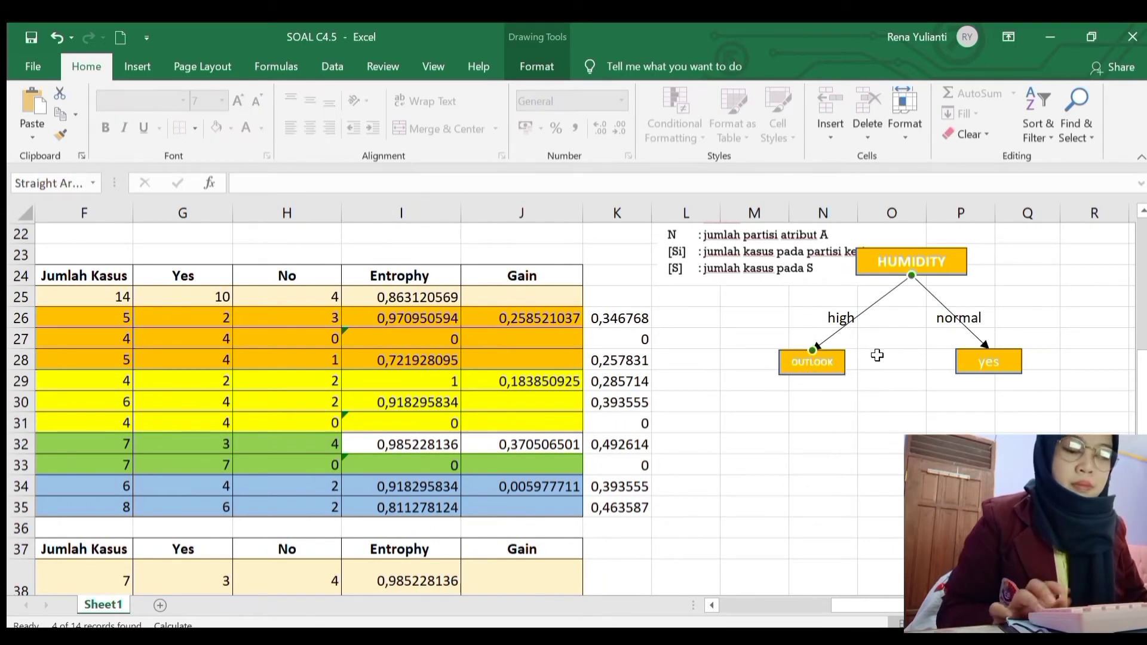
key("ctrl+c")
key("ctrl+v")
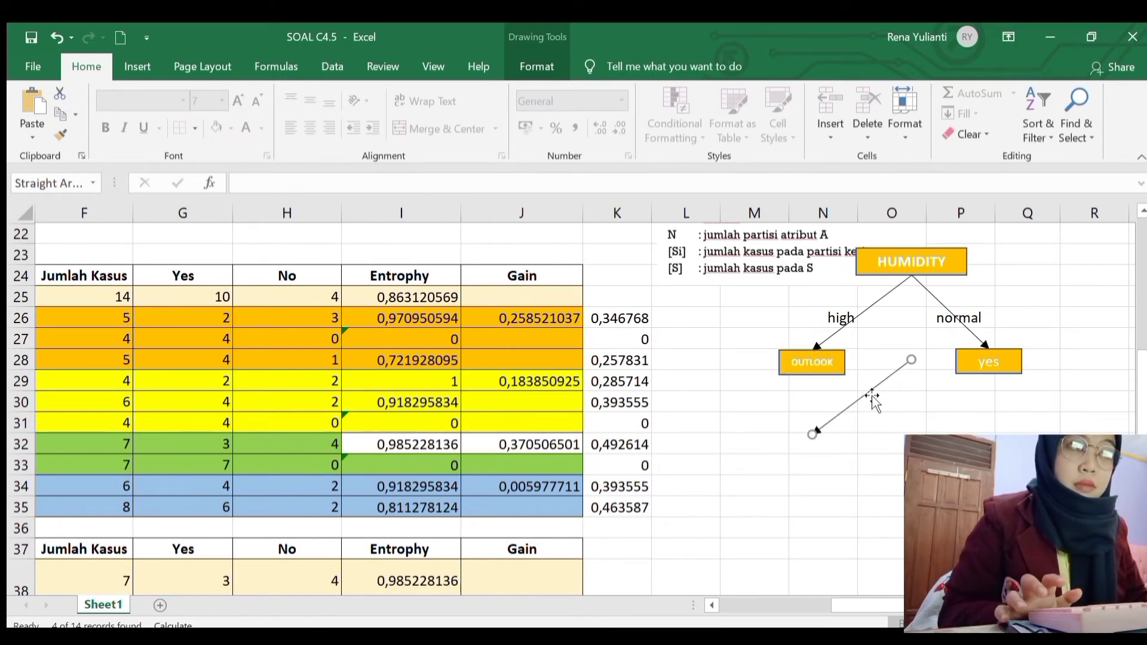
left_click_drag(873, 394, 774, 413)
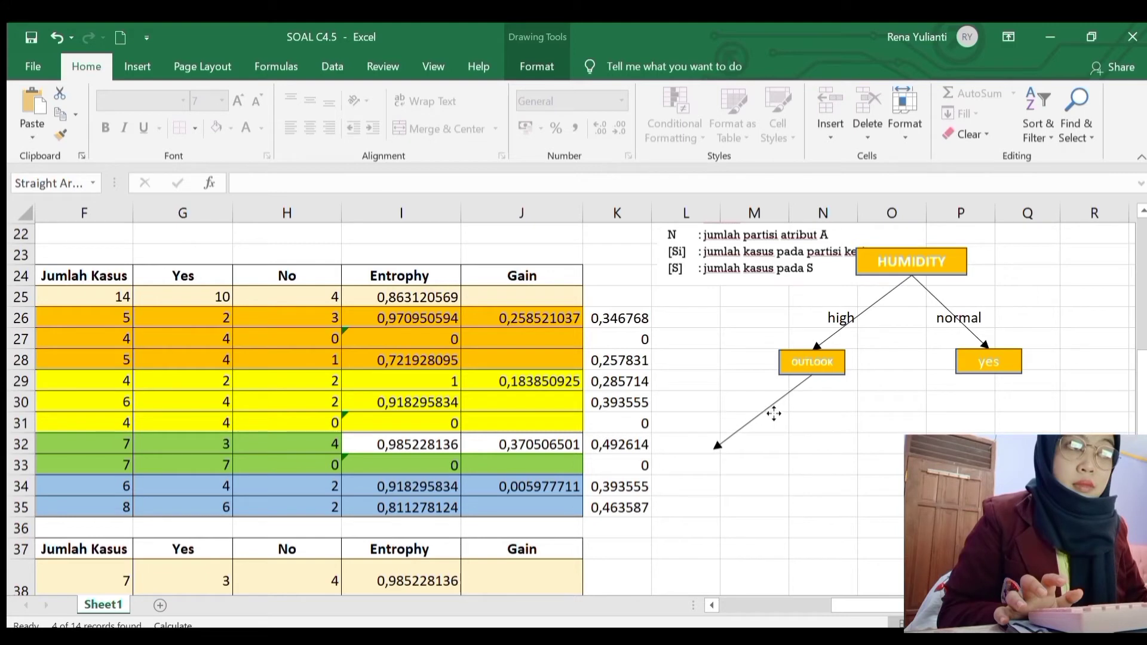
Step: Insert two blank columns at L:M to make room beside the decision tree
left_click_drag(696, 216, 745, 221)
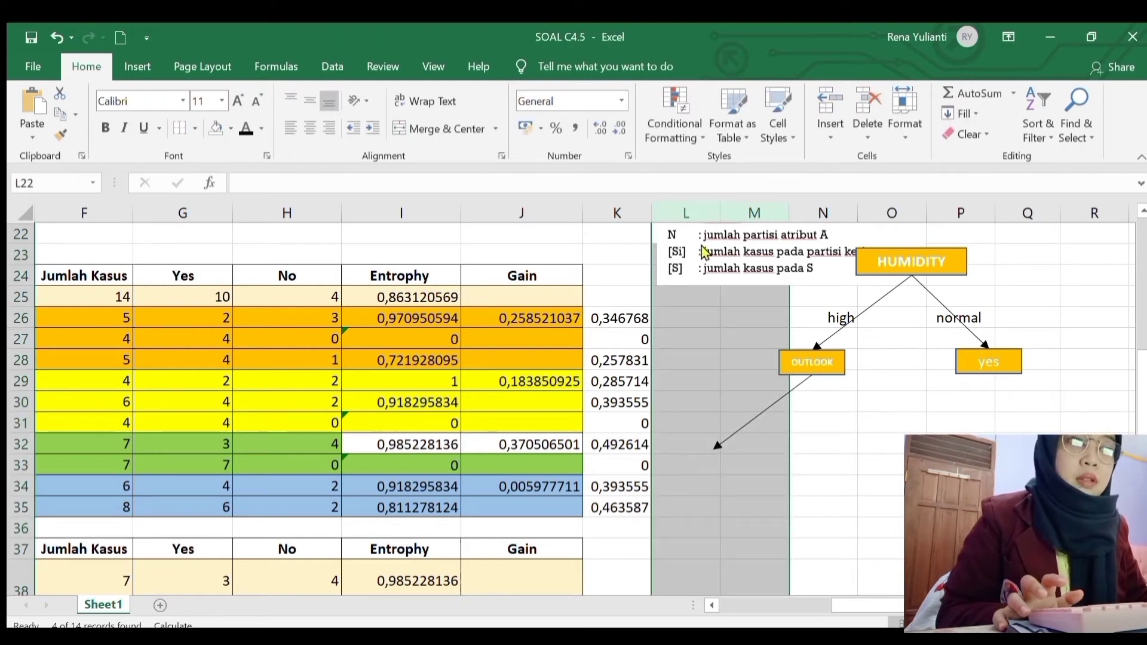
key("ctrl+shift+plus")
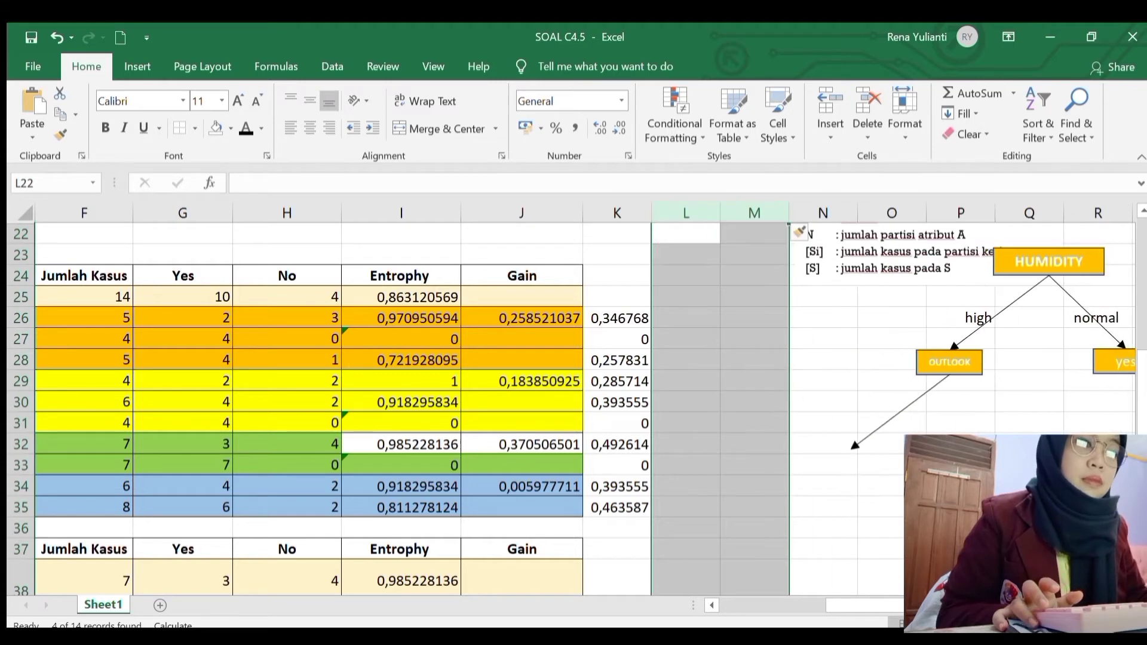
scroll(805, 351, "right", 1)
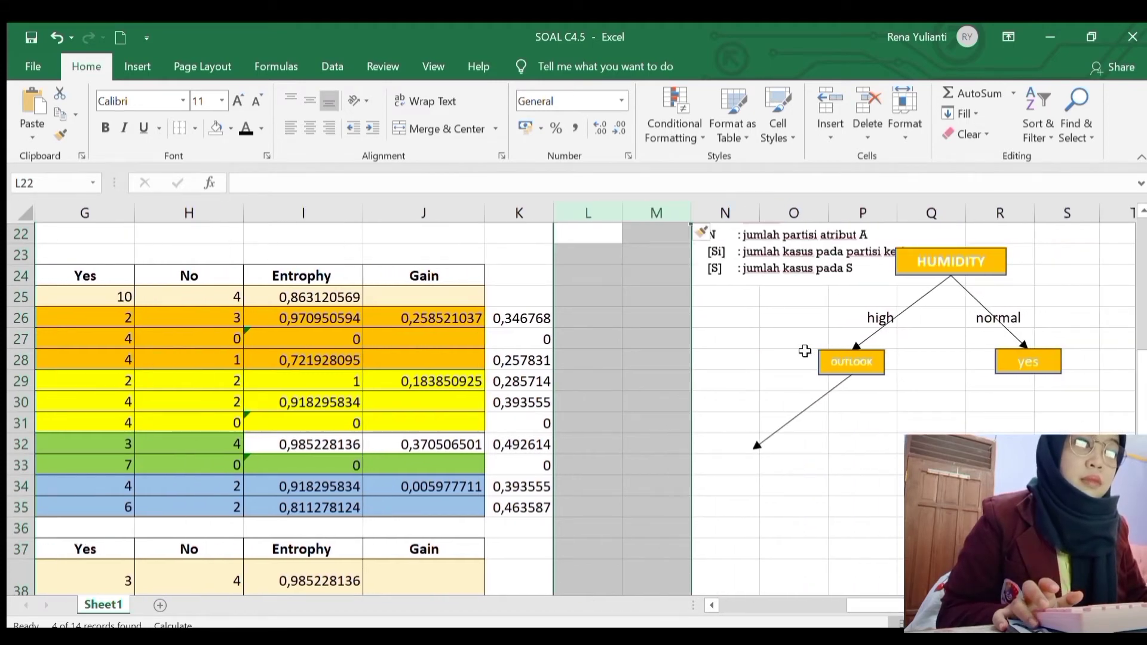
Step: Shorten the arrow beneath OUTLOOK by pulling its tip closer to the node
left_click(830, 401)
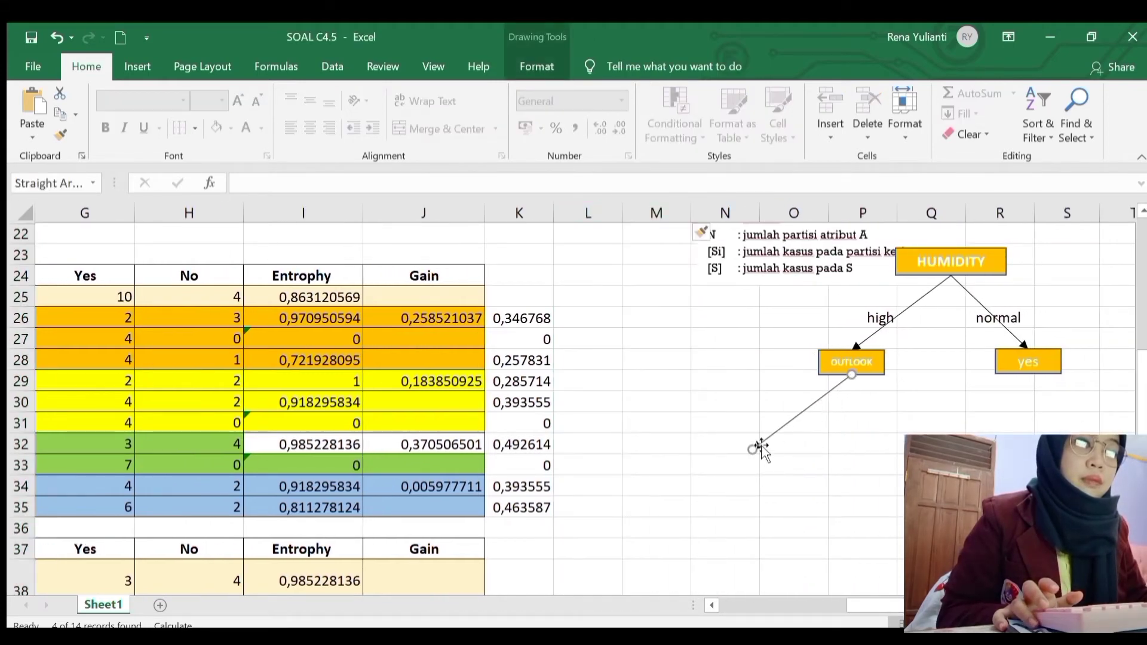
left_click_drag(755, 448, 825, 410)
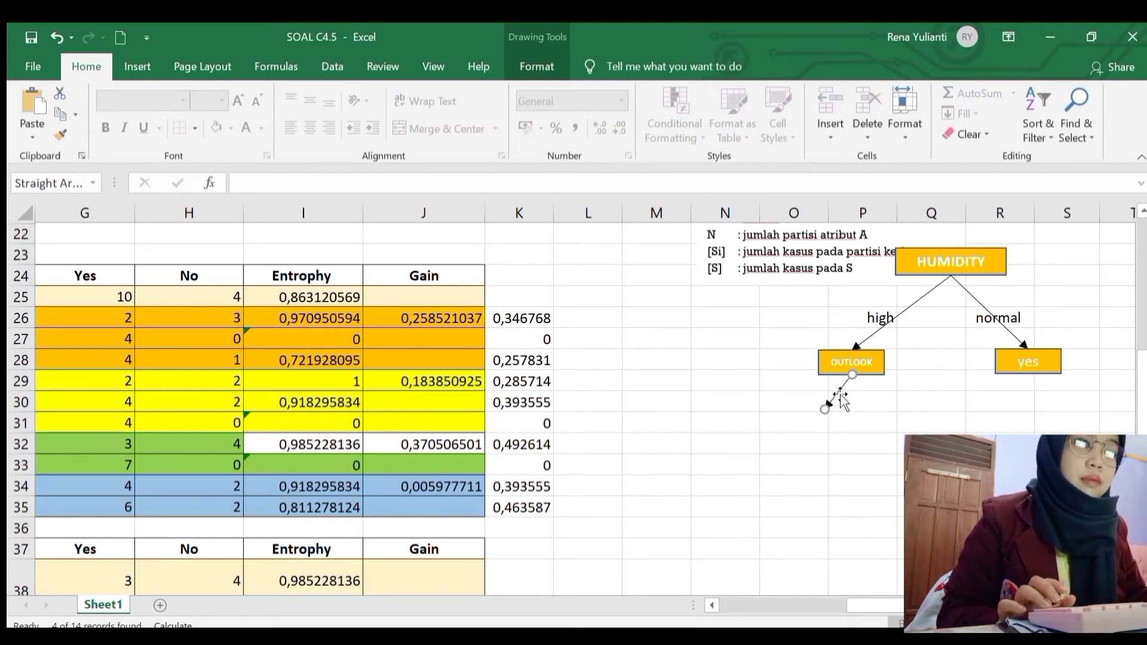
left_click_drag(827, 417, 809, 421)
Step: Paste copies of the yes node, place one to the lower left of the OUTLOOK arrow and clear its text
left_click(1004, 362)
left_click(1005, 362)
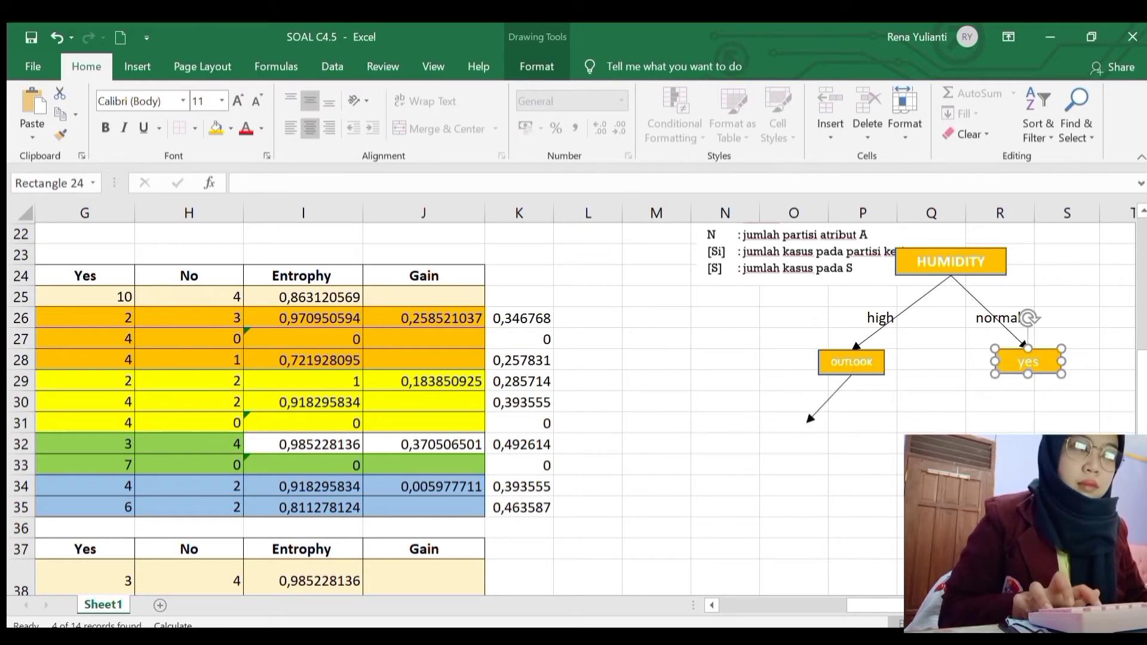
left_click_drag(588, 232, 655, 589)
left_click(656, 589)
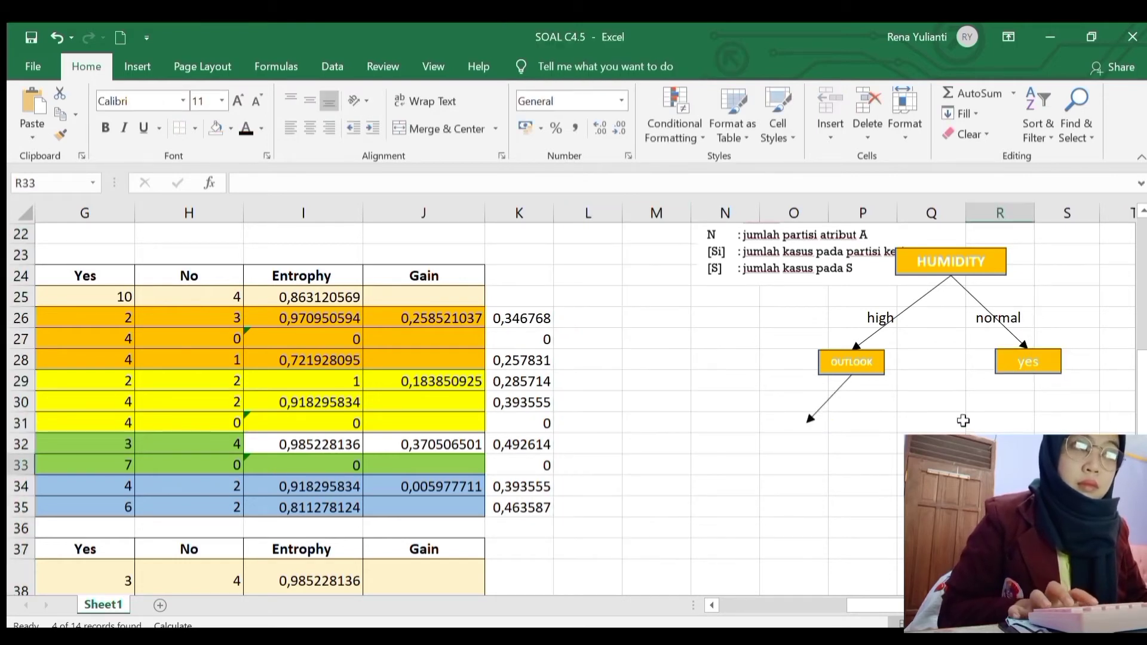
left_click(1018, 357)
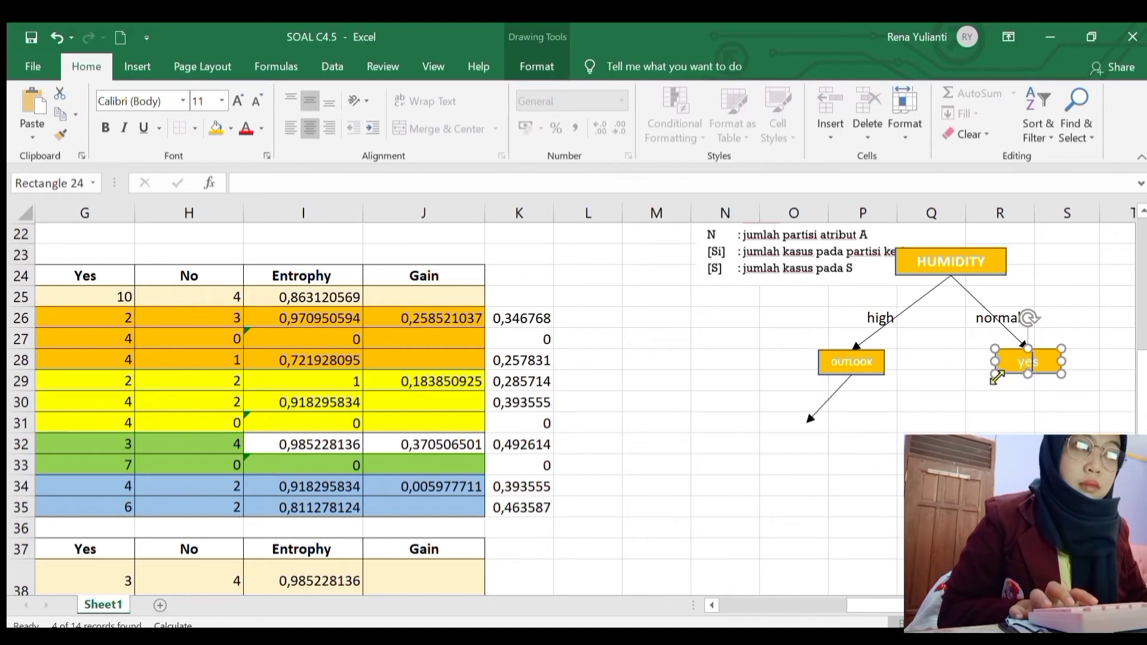
key("ctrl+c")
key("ctrl+v")
key("ctrl+v")
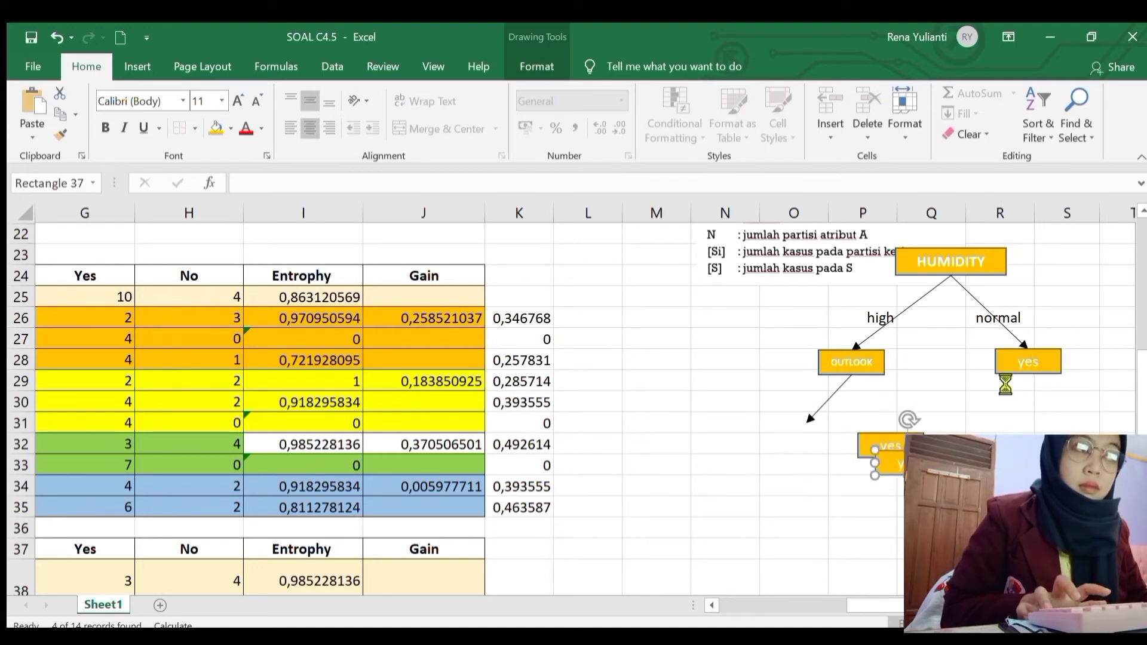
key("ctrl+v")
left_click_drag(895, 478, 778, 442)
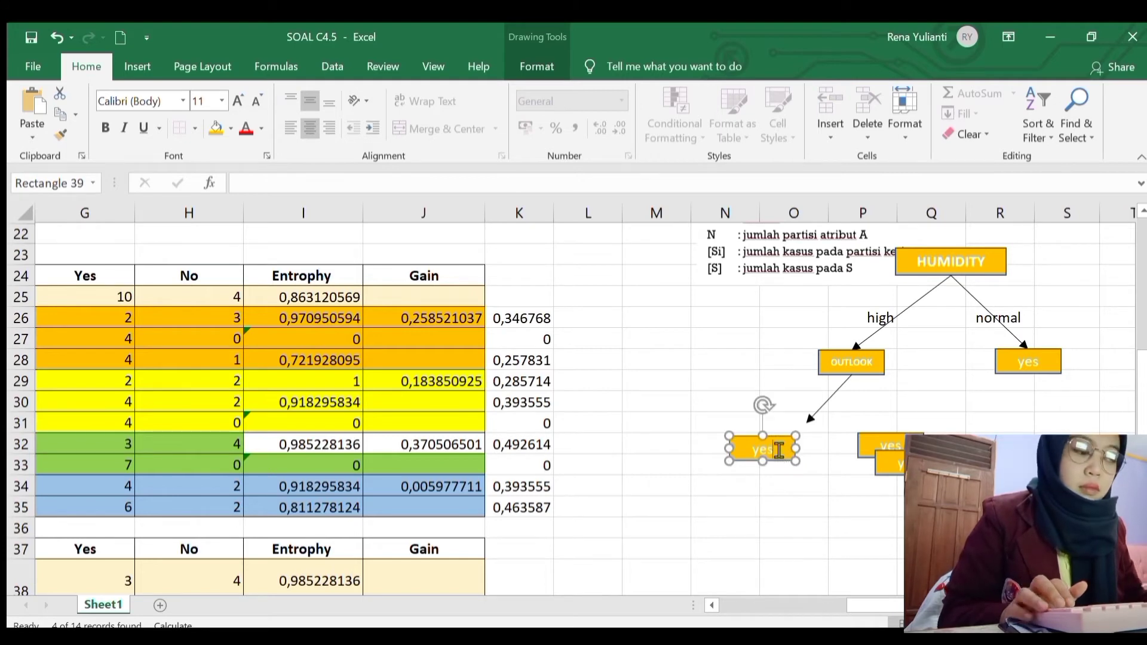
key("BackSpace")
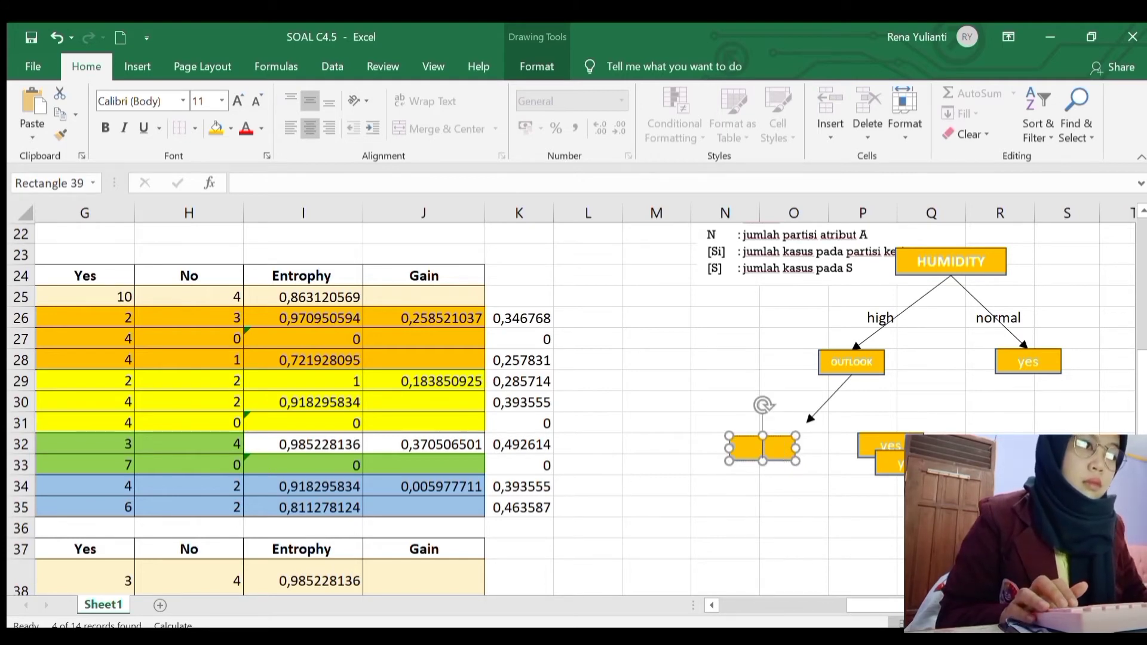
Step: Delete the two surplus yes node copies, keeping the emptied node
left_click(889, 466)
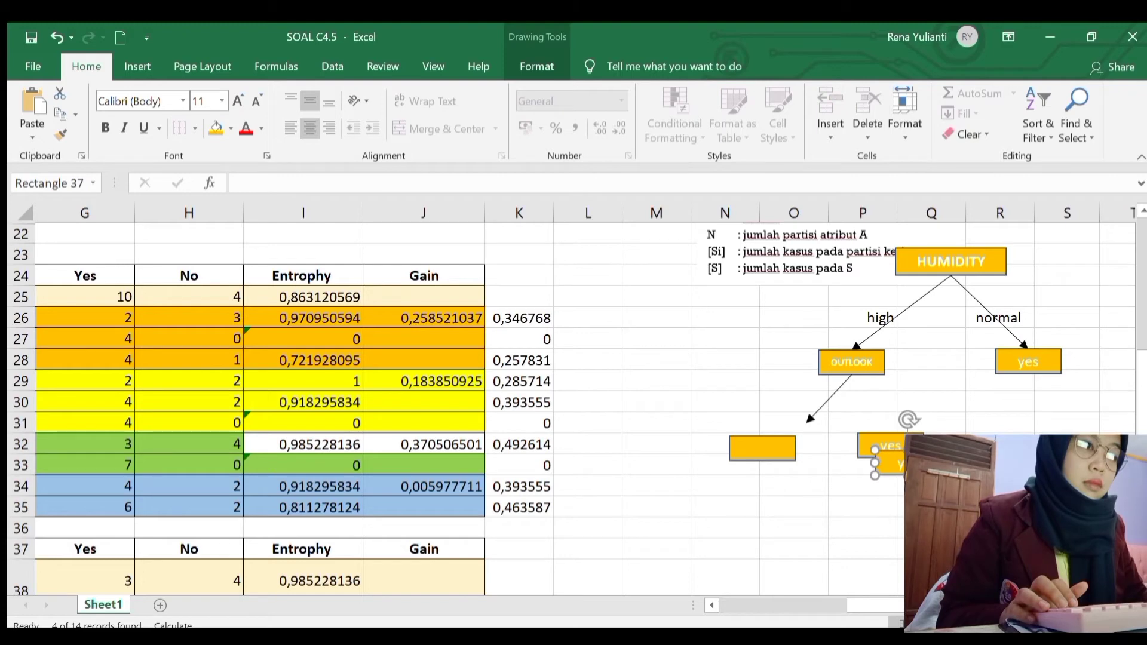
left_click(1000, 465)
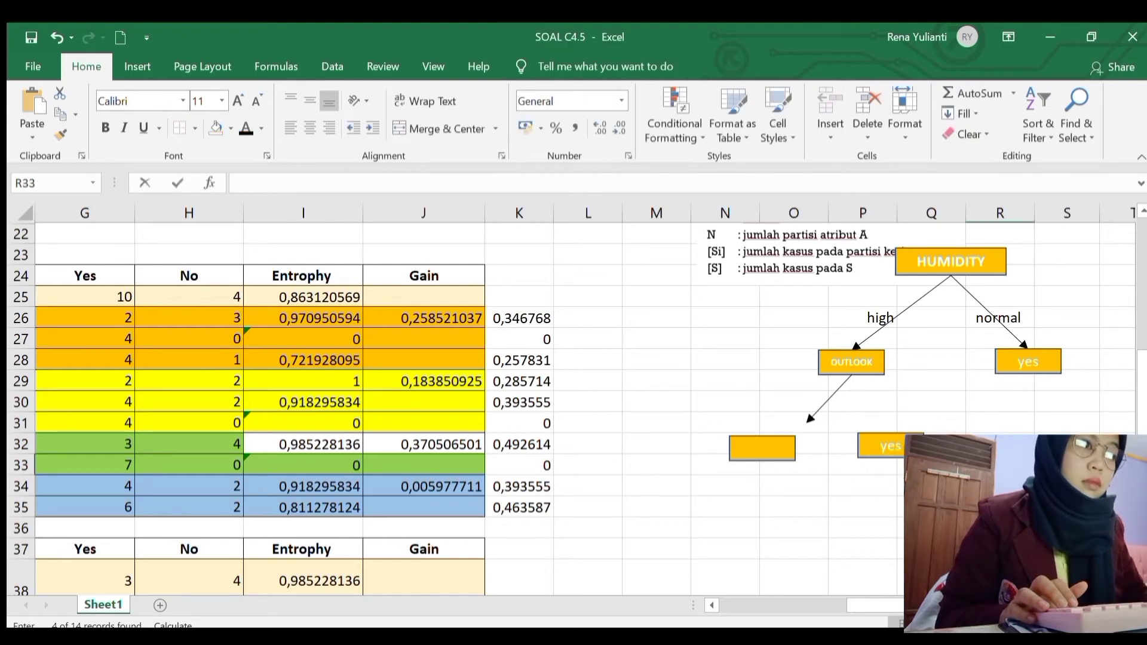
left_click(900, 440)
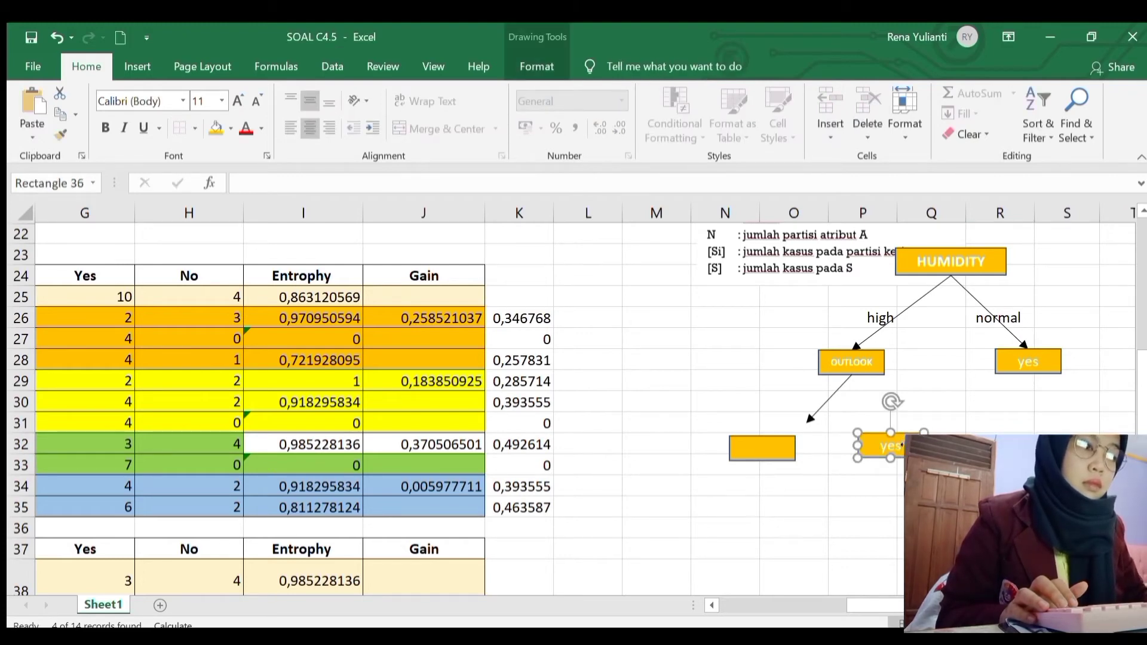
key("Delete")
key("BackSpace")
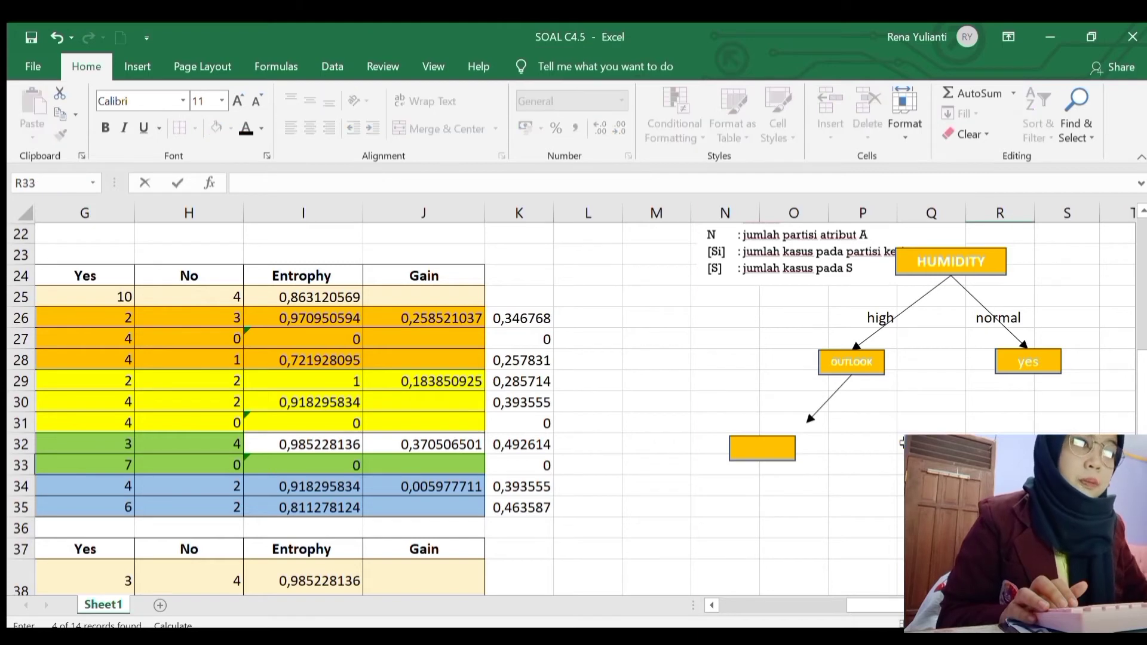
Step: Duplicate the blank node twice, placing the copies to its right in the same row beneath OUTLOOK
key("ctrl+v")
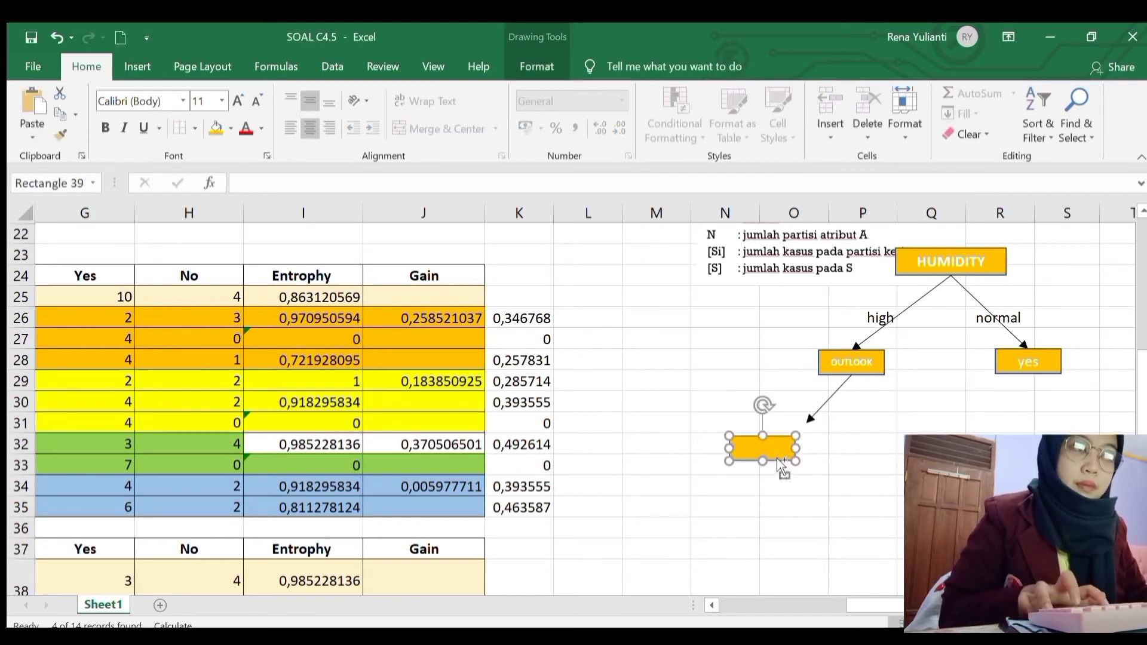
left_click_drag(776, 457, 972, 439)
left_click_drag(798, 464, 879, 449)
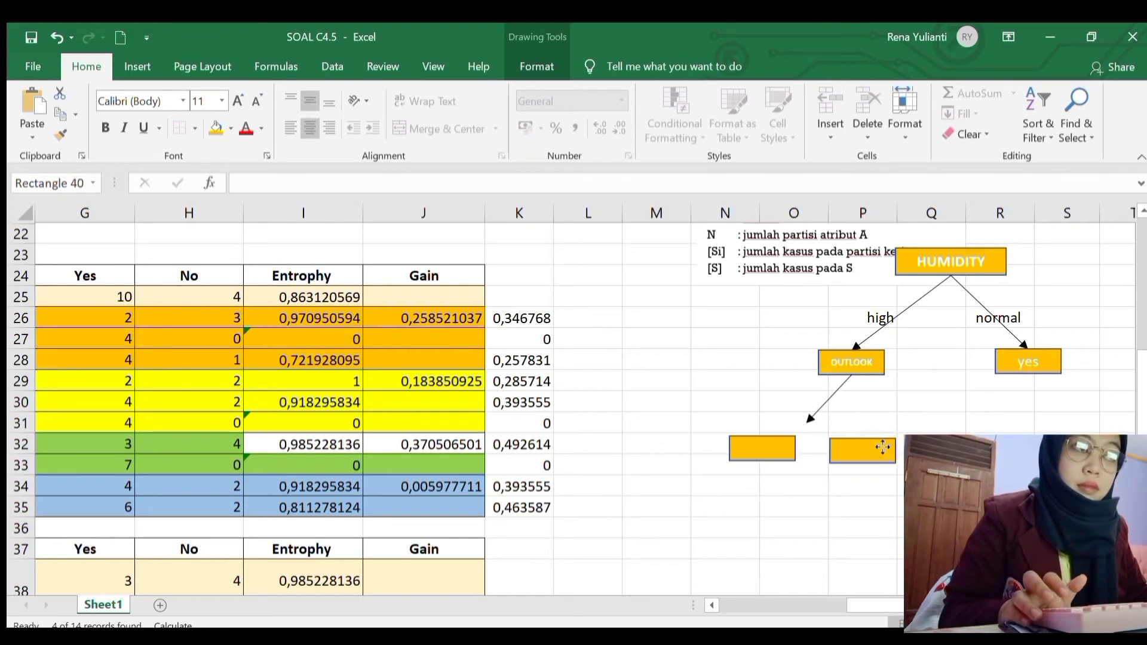
Step: Attach the tip of the arrow from OUTLOOK to the leftmost blank node and duplicate the arrow twice
left_click(814, 418)
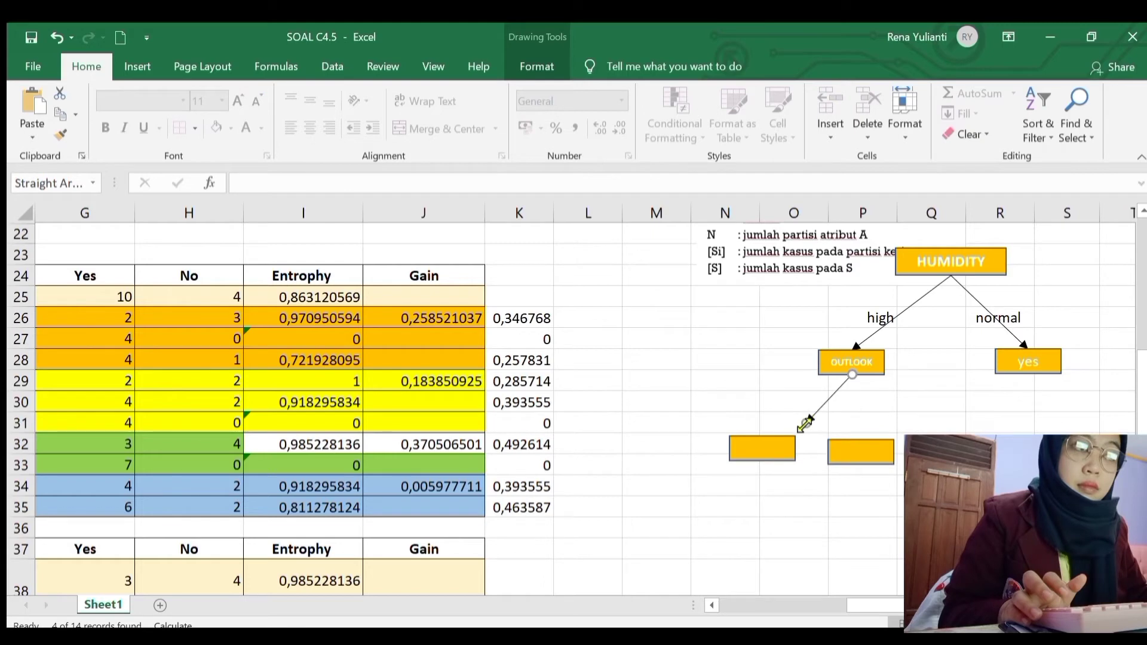
left_click_drag(805, 423, 763, 436)
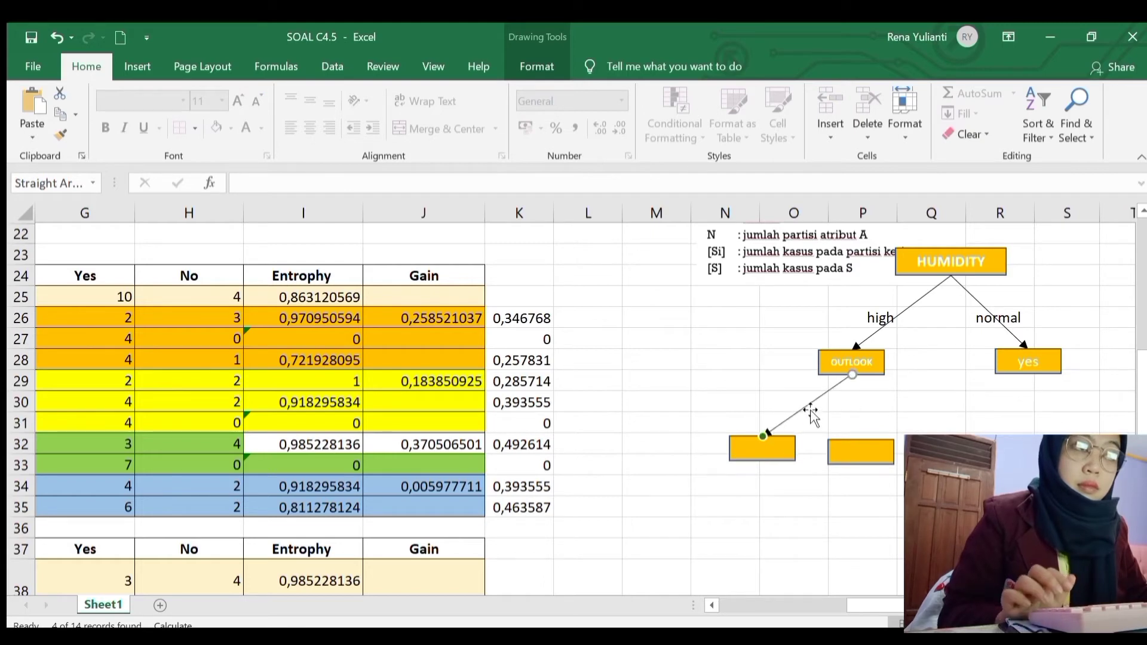
key("ctrl+d")
key("ctrl+d")
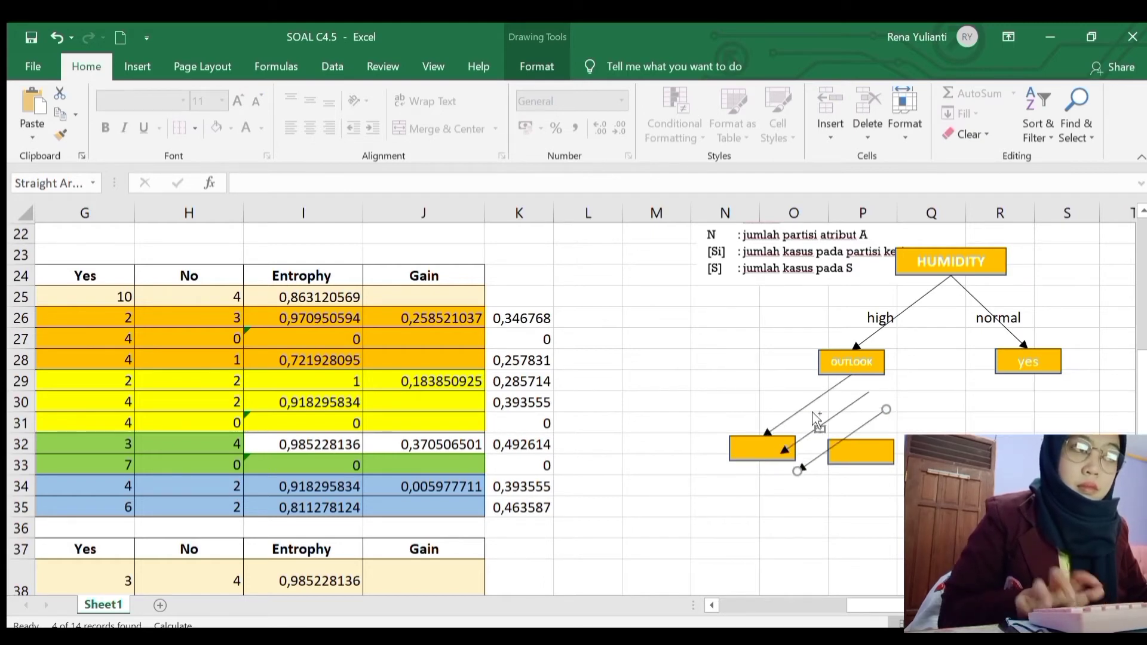
Step: Connect one duplicate arrow from the bottom of OUTLOOK to the top of the middle blank node
left_click_drag(830, 421, 916, 394)
left_click_drag(929, 403, 905, 412)
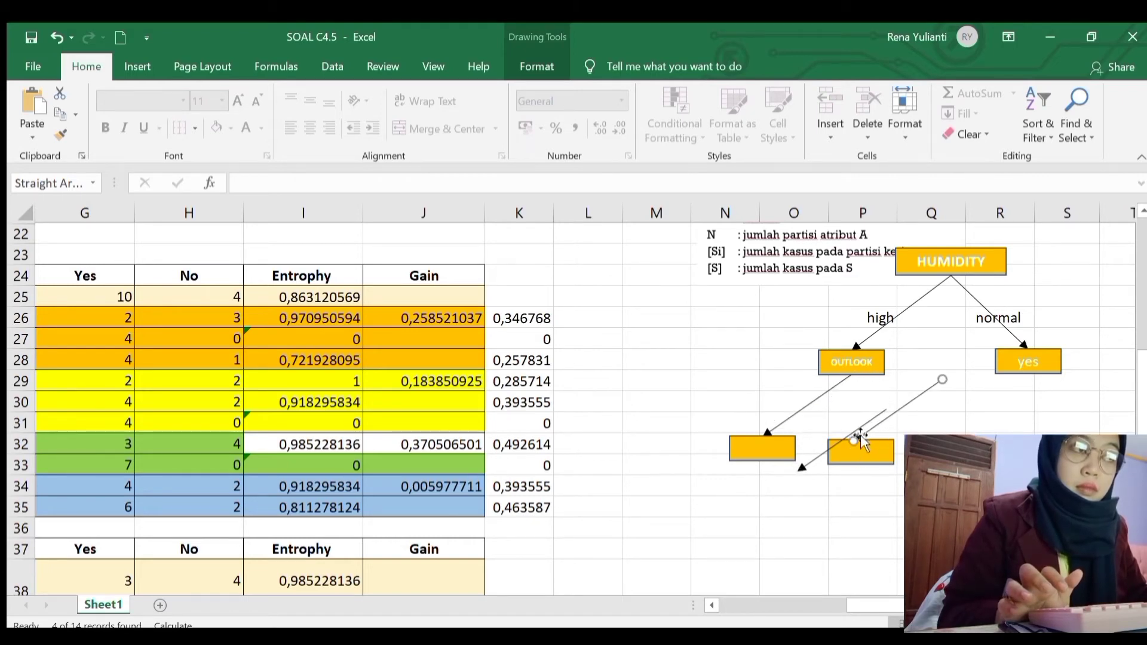
left_click_drag(858, 437, 859, 445)
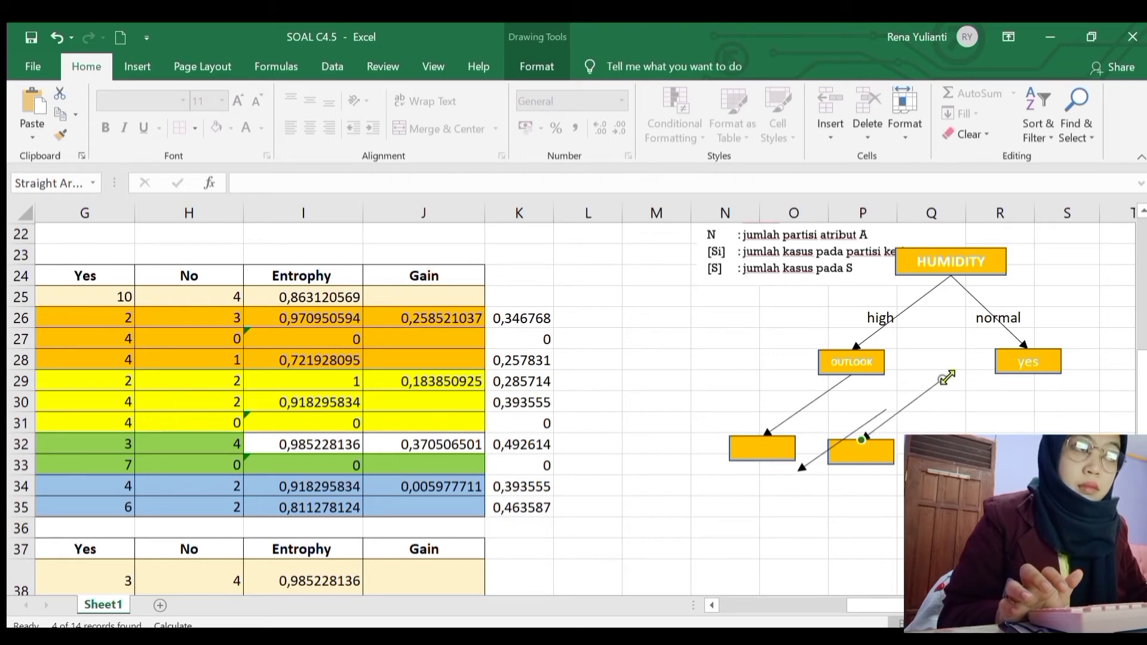
left_click_drag(945, 376, 852, 376)
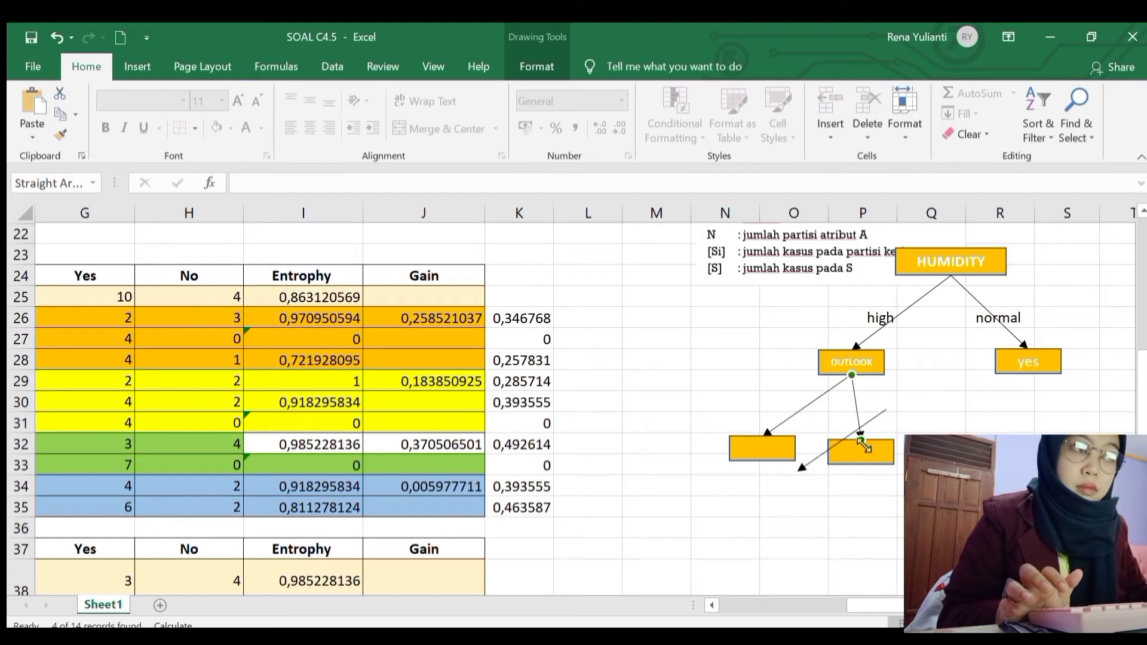
Step: Run the remaining duplicate arrow from the bottom of OUTLOOK to the rightmost blank node
left_click_drag(821, 455, 915, 429)
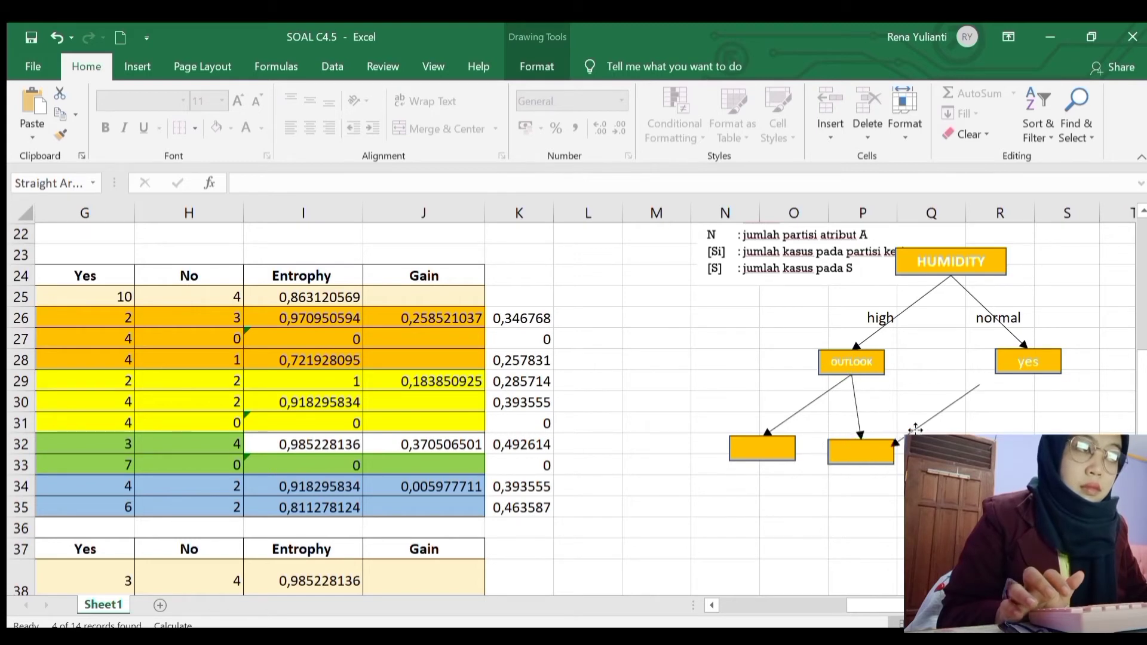
left_click_drag(984, 375, 854, 376)
left_click_drag(890, 447, 973, 439)
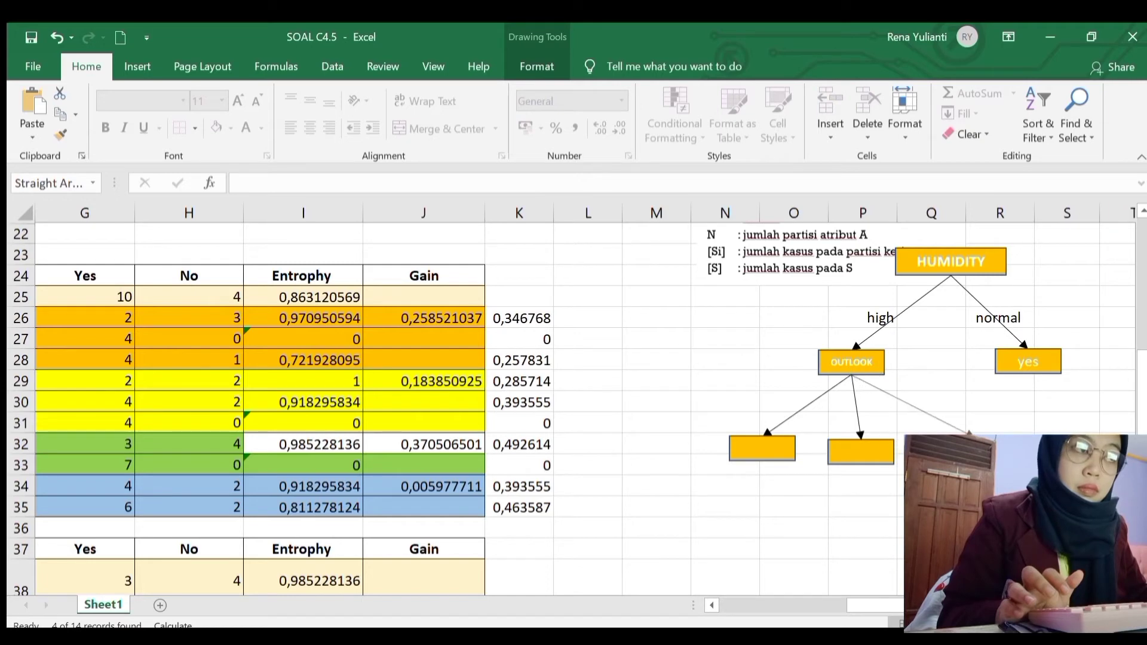
Step: Space out the three blank nodes with the middle one centred beneath OUTLOOK, and reattach the left arrow's start to the bottom of OUTLOOK
left_click(989, 465)
mouse_move(796, 460)
left_mouse_down()
mouse_move(733, 460)
mouse_move(785, 456)
mouse_move(793, 470)
left_mouse_up()
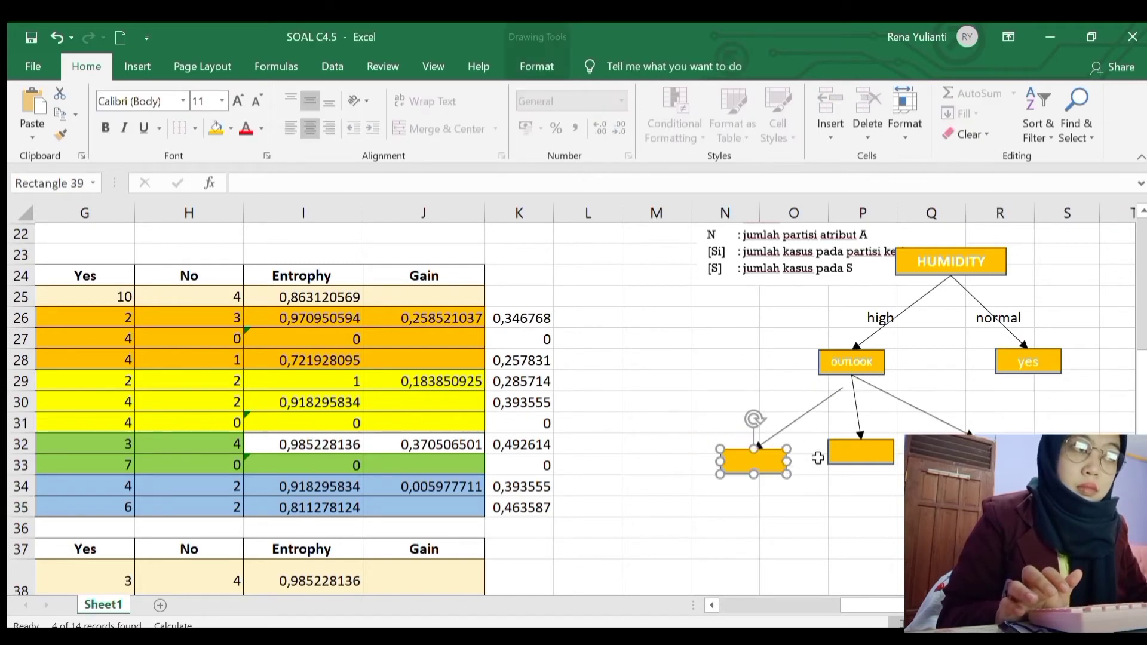
left_click(821, 422)
left_click(837, 393)
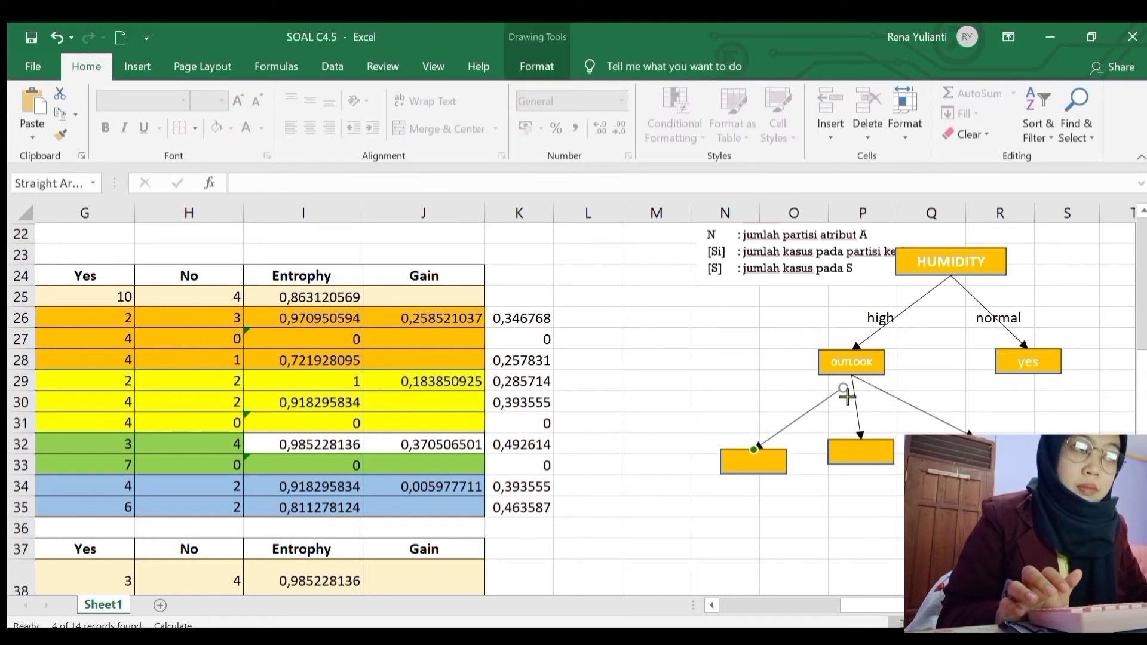
left_click_drag(846, 397, 856, 385)
left_click_drag(865, 456, 854, 466)
left_click(969, 436)
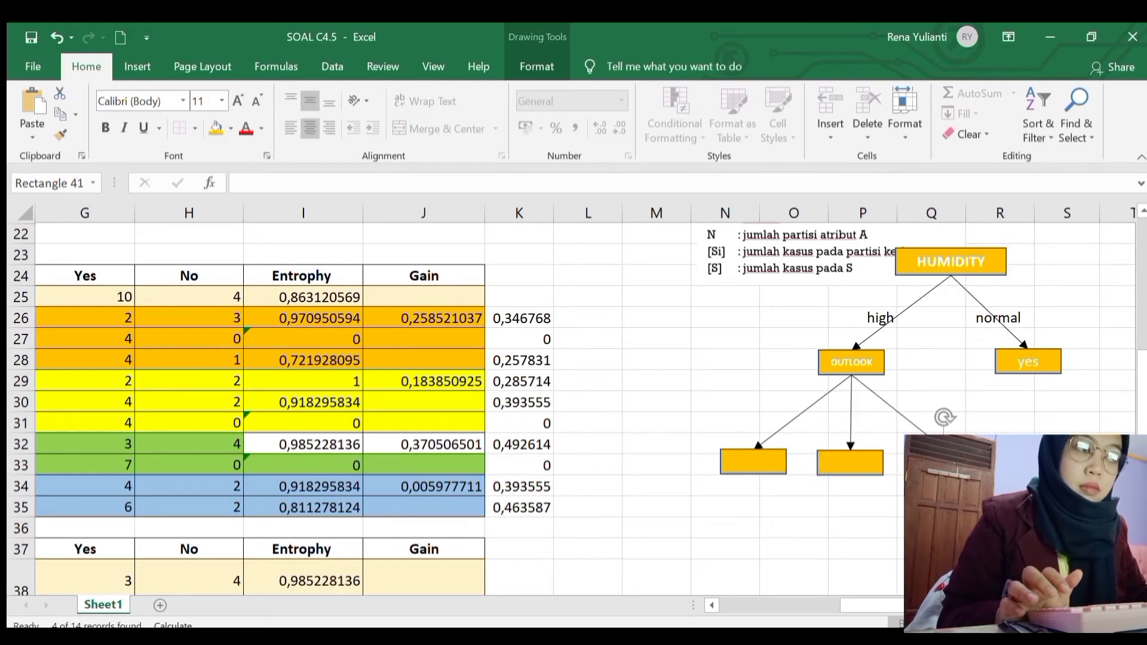
Step: Examine the OUTLOOK categories and their Yes and No counts in the node 1.1 table
left_click_drag(895, 605, 800, 604)
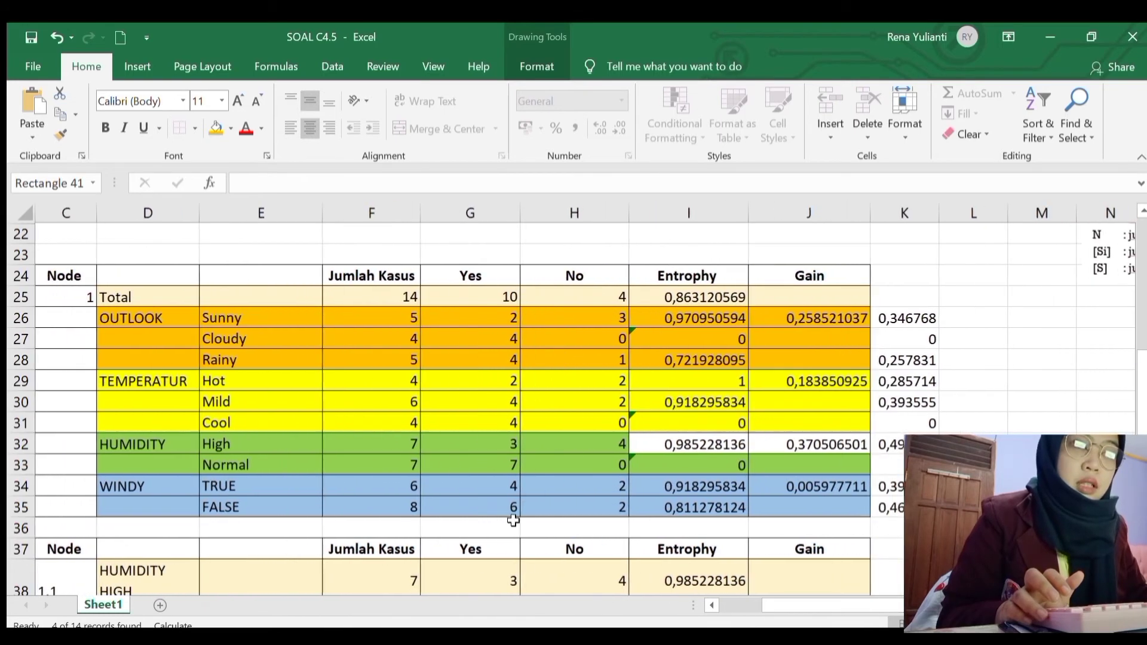
scroll(513, 520, "down", 4)
left_click_drag(304, 360, 307, 421)
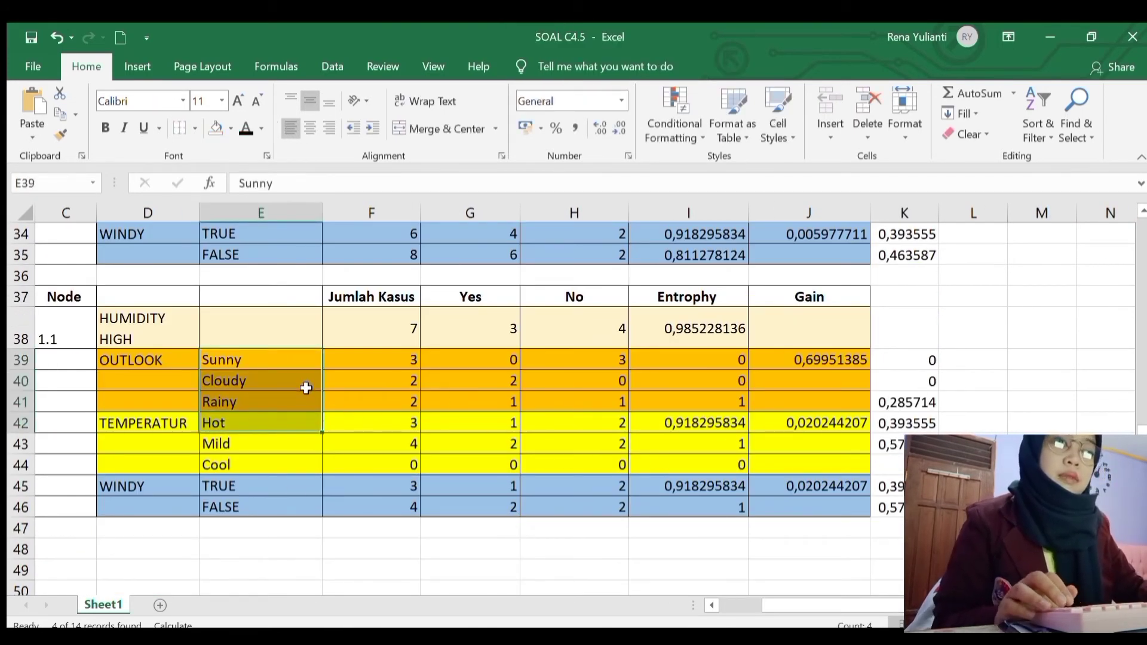
left_click(258, 368)
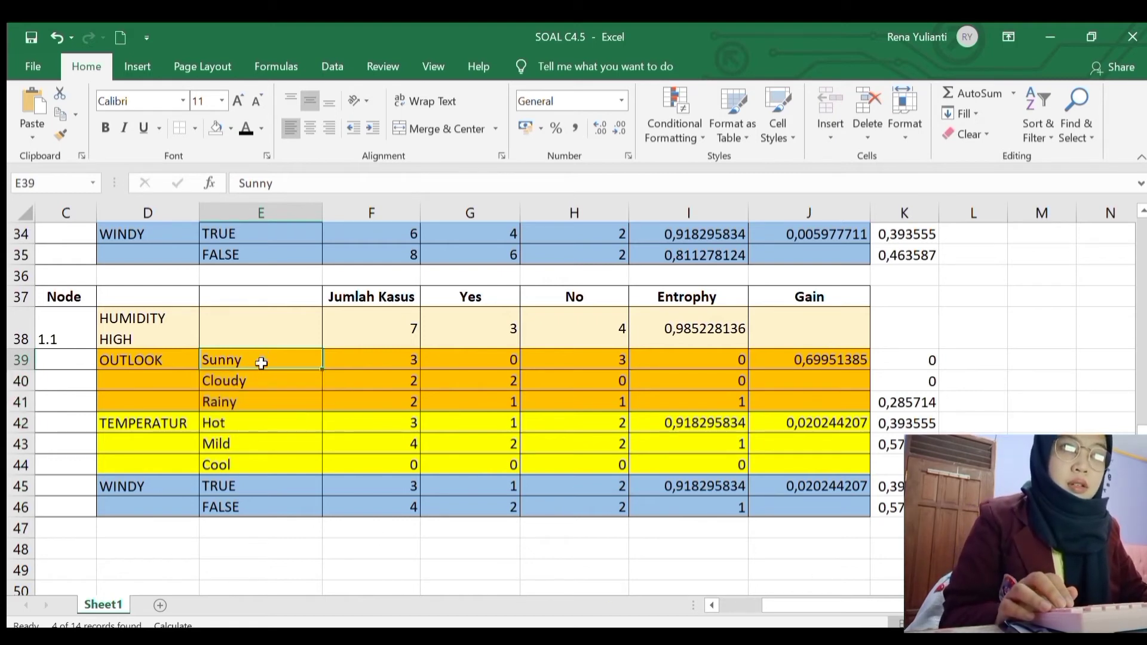
left_click(270, 385)
left_click(275, 404)
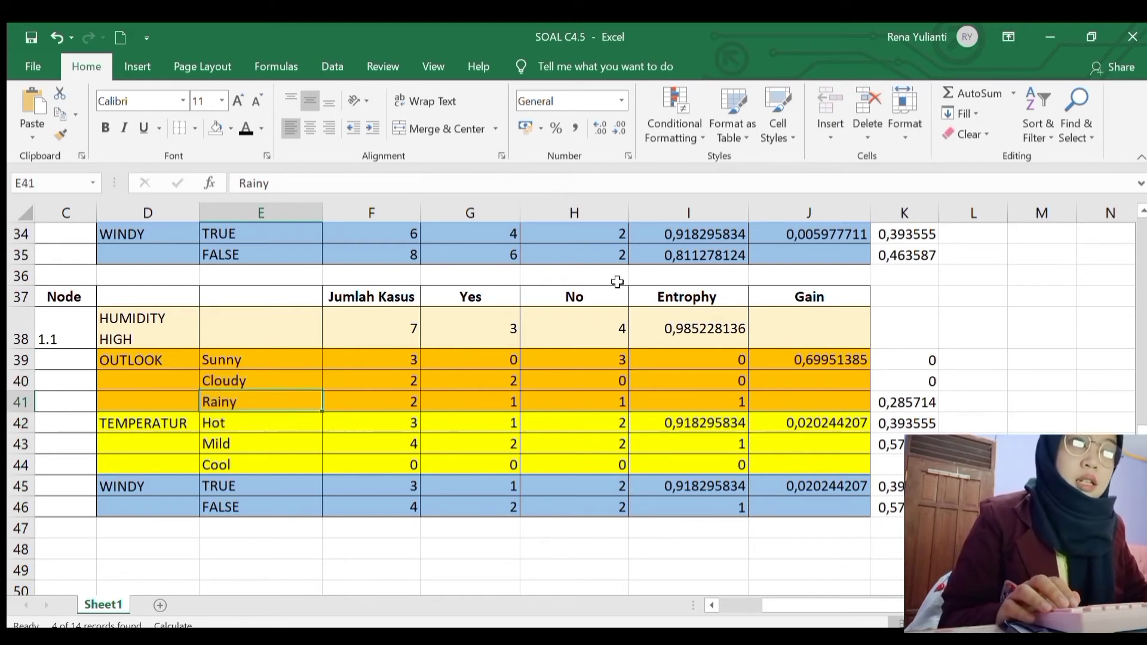
left_click(597, 398)
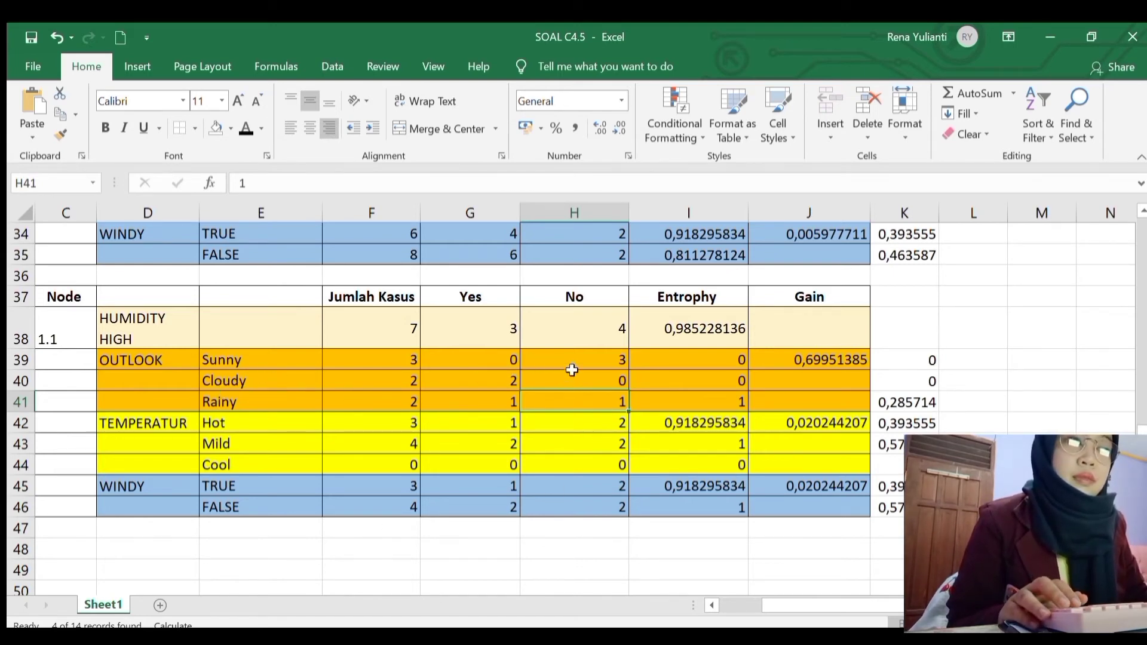
left_click(269, 362)
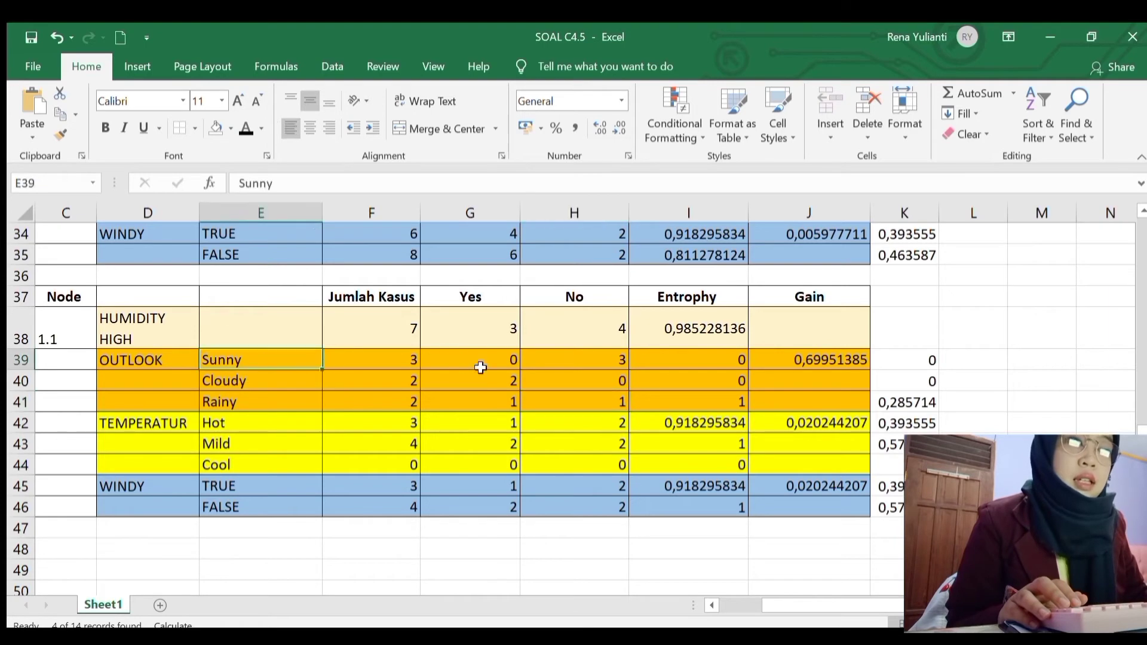
Step: Label the left branch under OUTLOOK by entering sunny in cell O31
left_click_drag(776, 605, 861, 604)
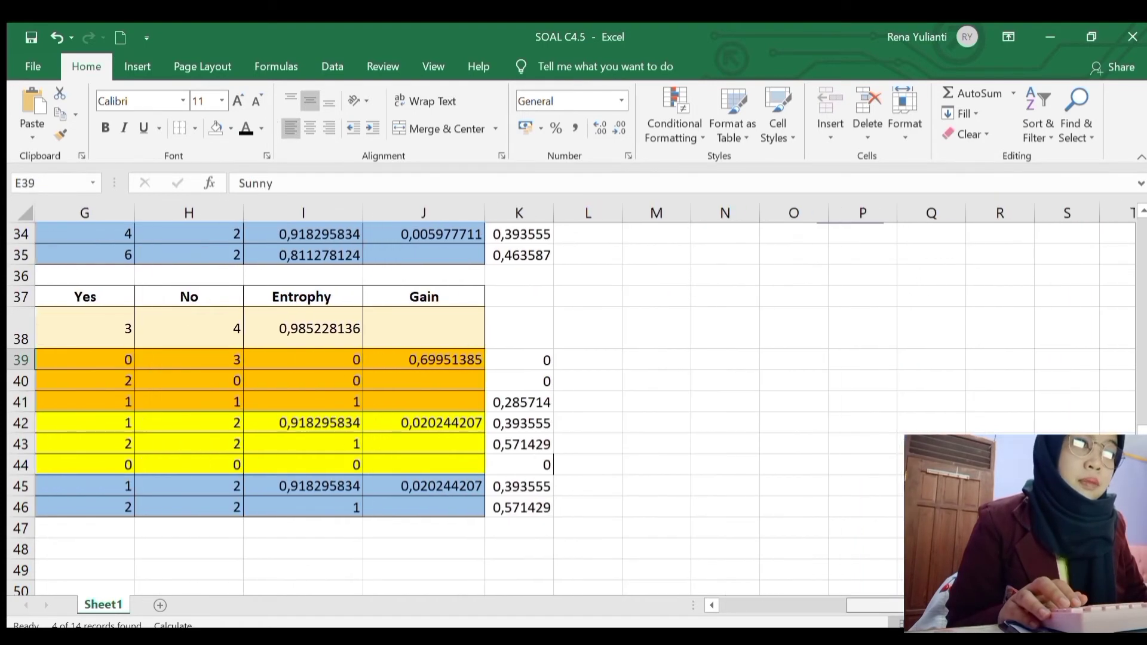
scroll(725, 490, "up", 4)
left_click(756, 474)
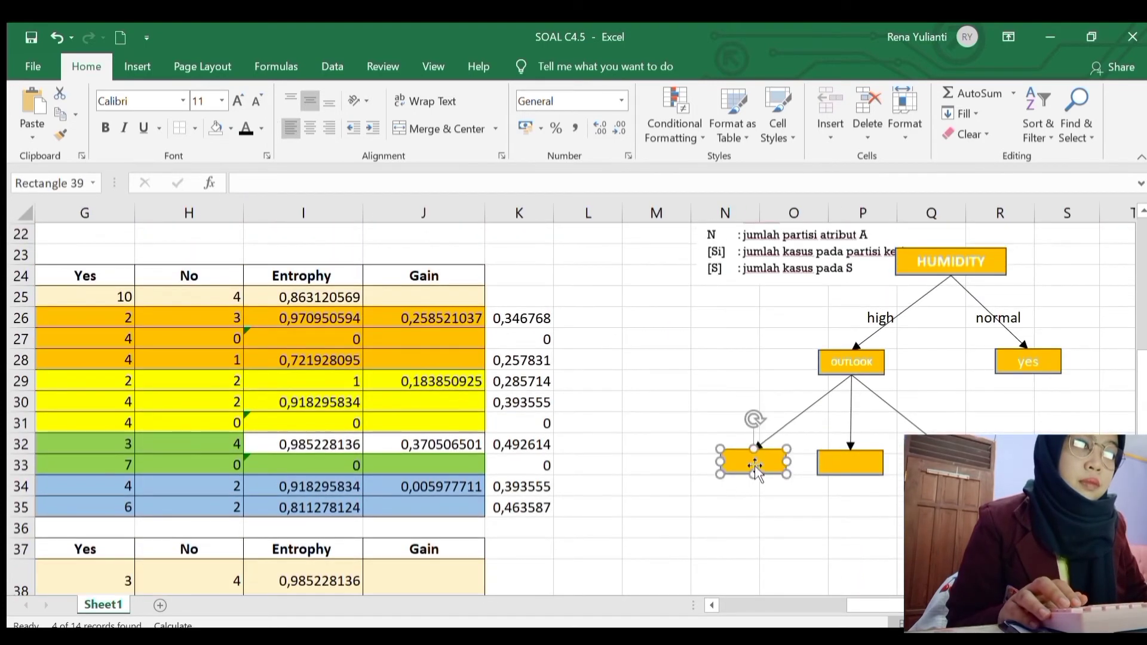
left_click(775, 435)
left_click(769, 423)
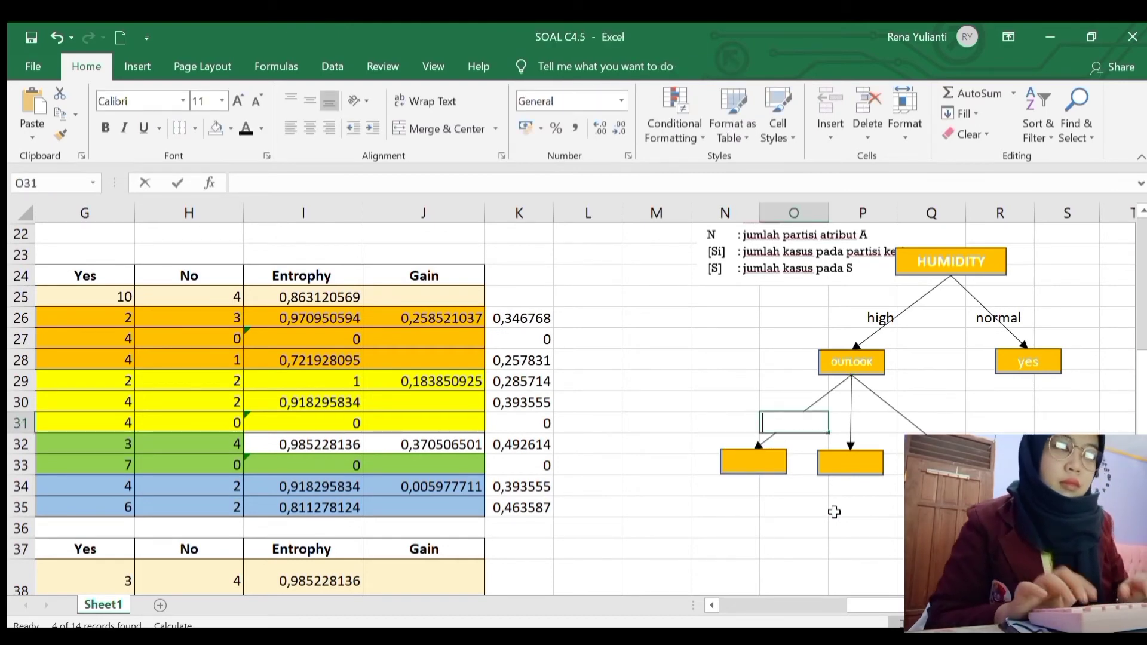
type("SIU")
key("BackSpace")
key("BackSpace")
key("BackSpace")
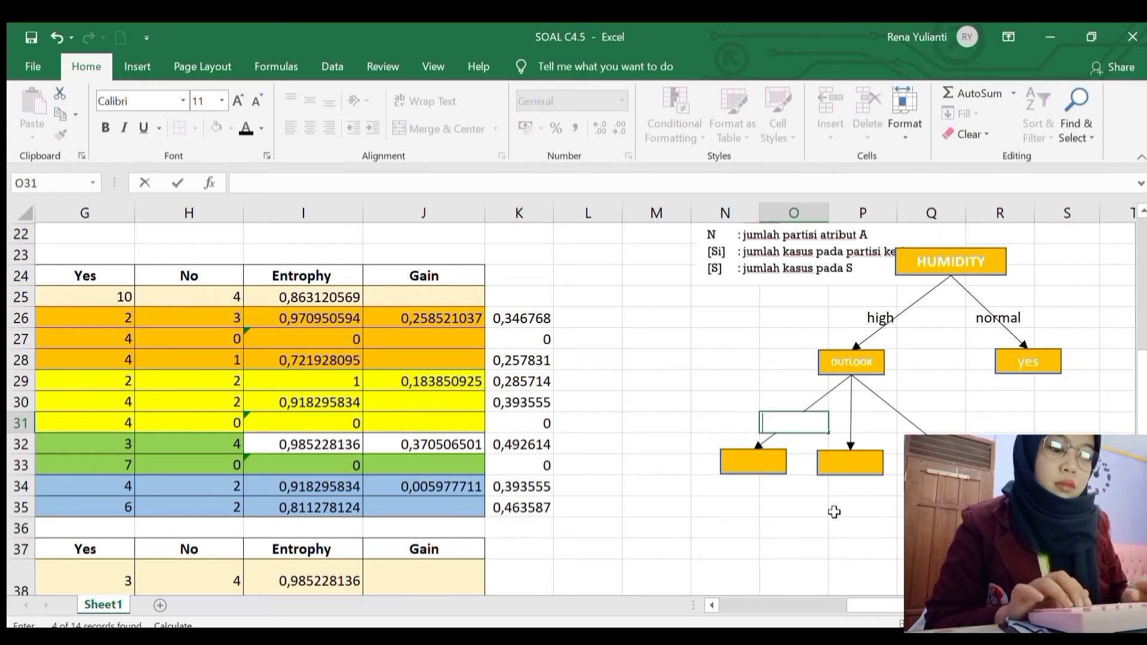
type("sunny")
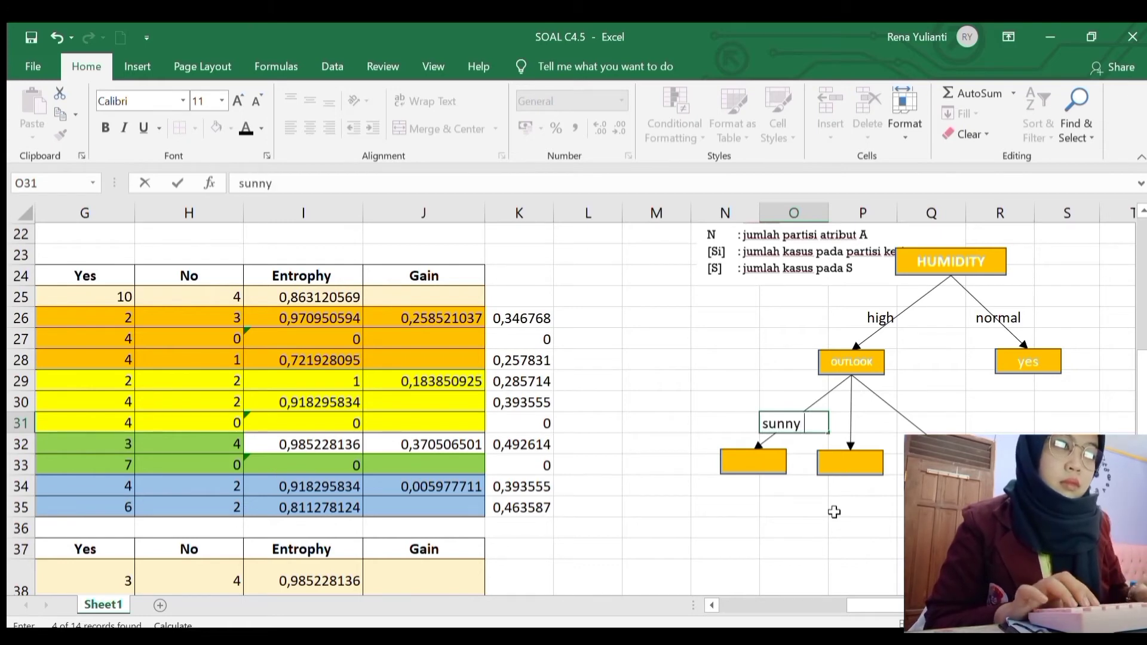
Step: Label the middle branch cloudy in cell P31 and the right branch rainy in cell Q31
key("Tab")
type("c")
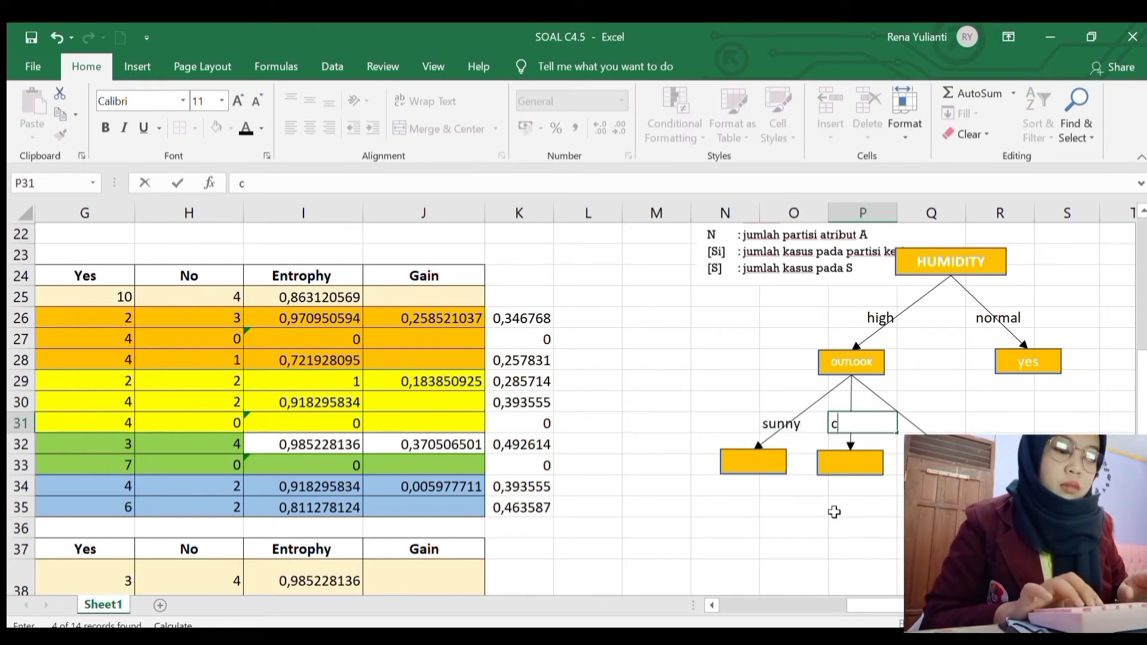
type("loudy")
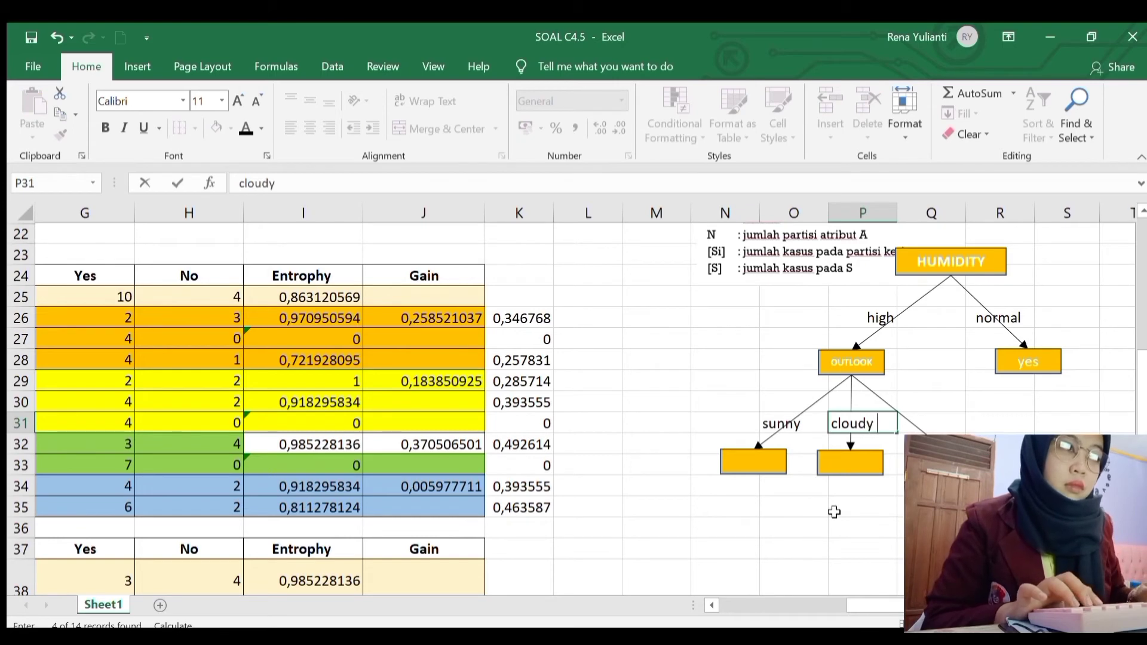
key("Tab")
type("raimy")
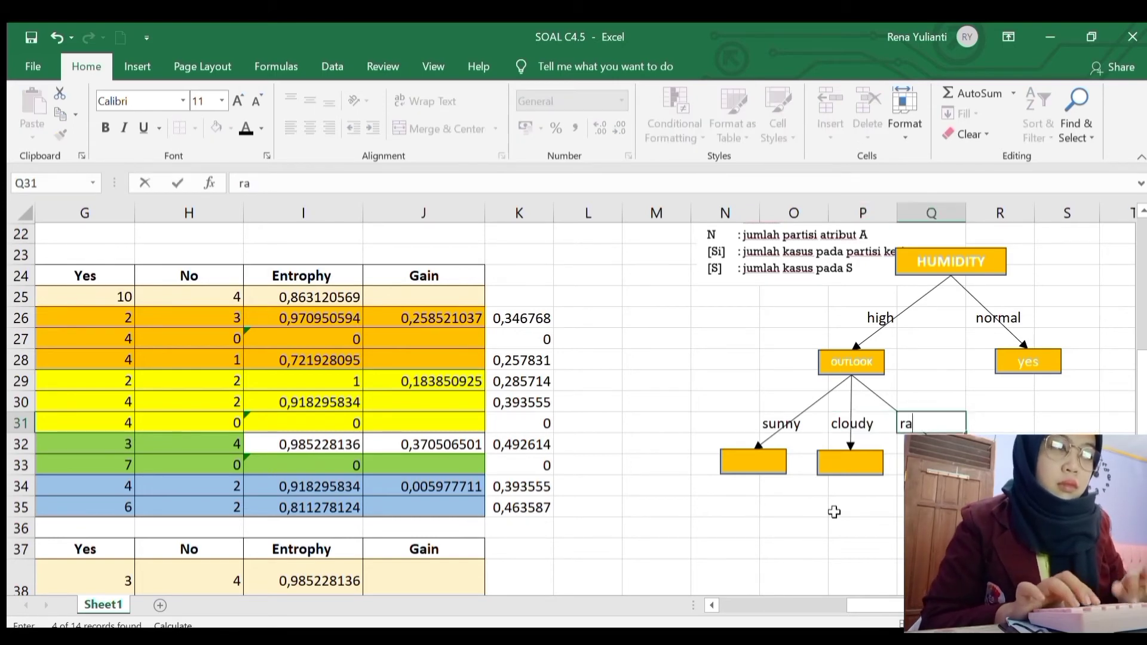
key("BackSpace")
key("BackSpace")
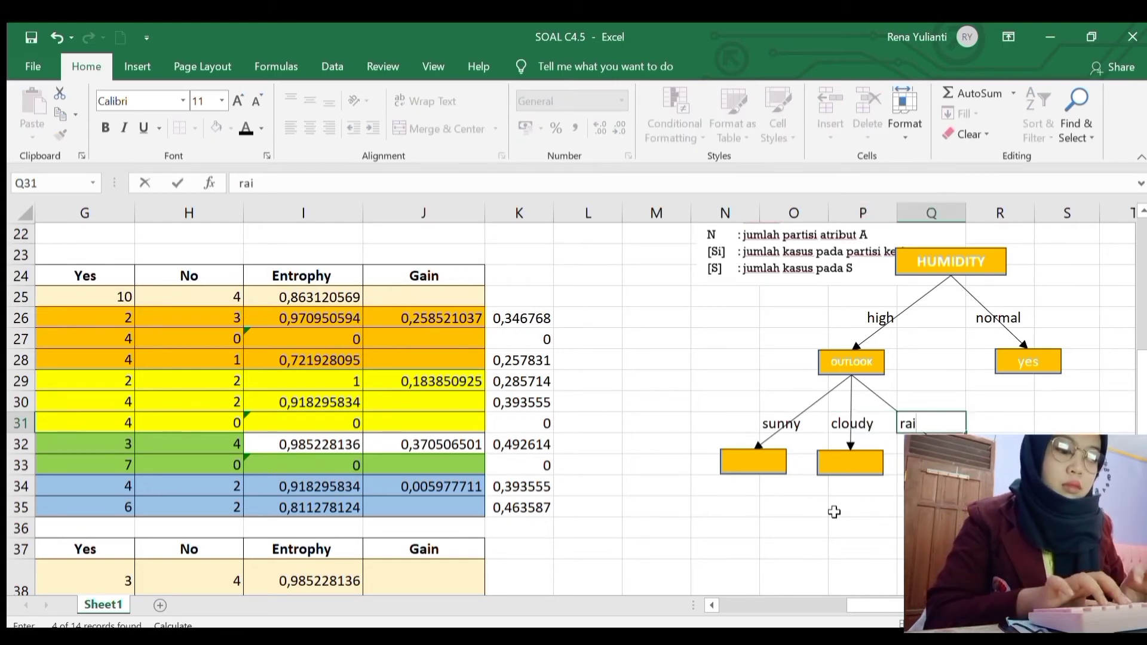
type("ny")
left_click(736, 524)
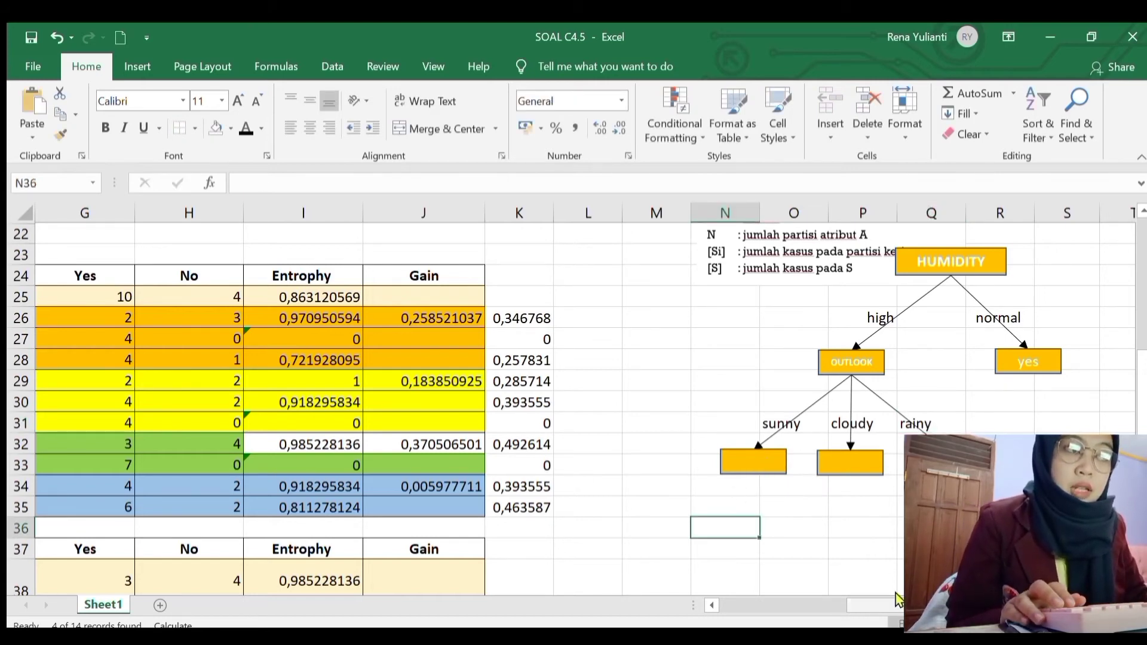
Step: Check the total, Yes and No counts in the Sunny row of the node 1.1 table
left_click_drag(896, 604, 831, 604)
scroll(648, 484, "down", 4)
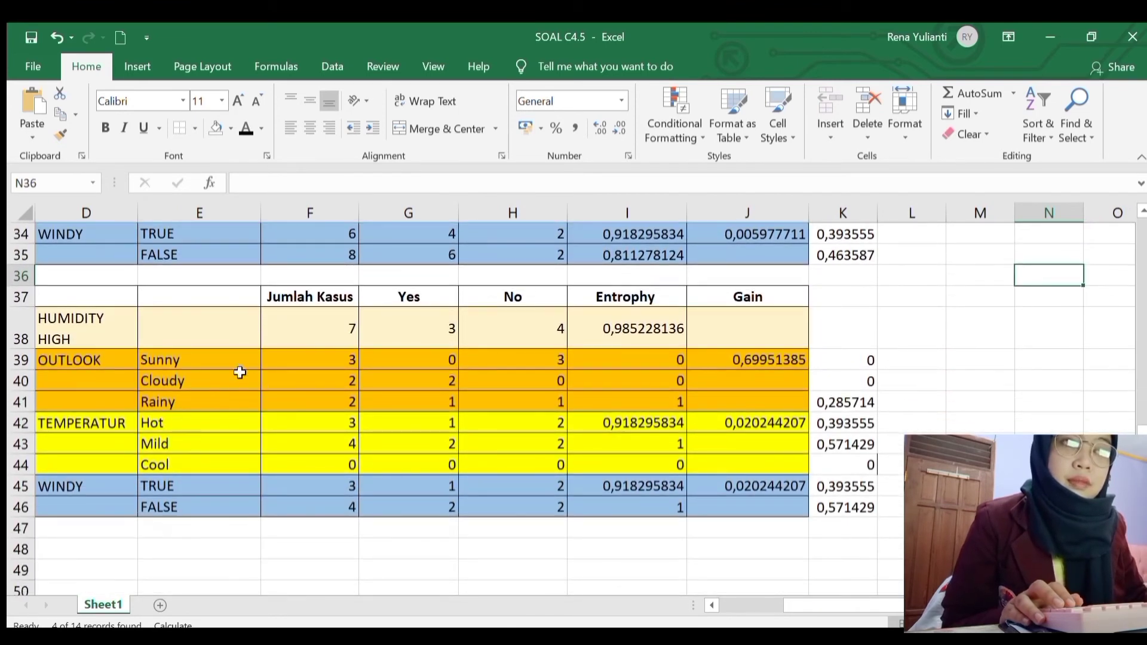
left_click(345, 361)
left_click(421, 363)
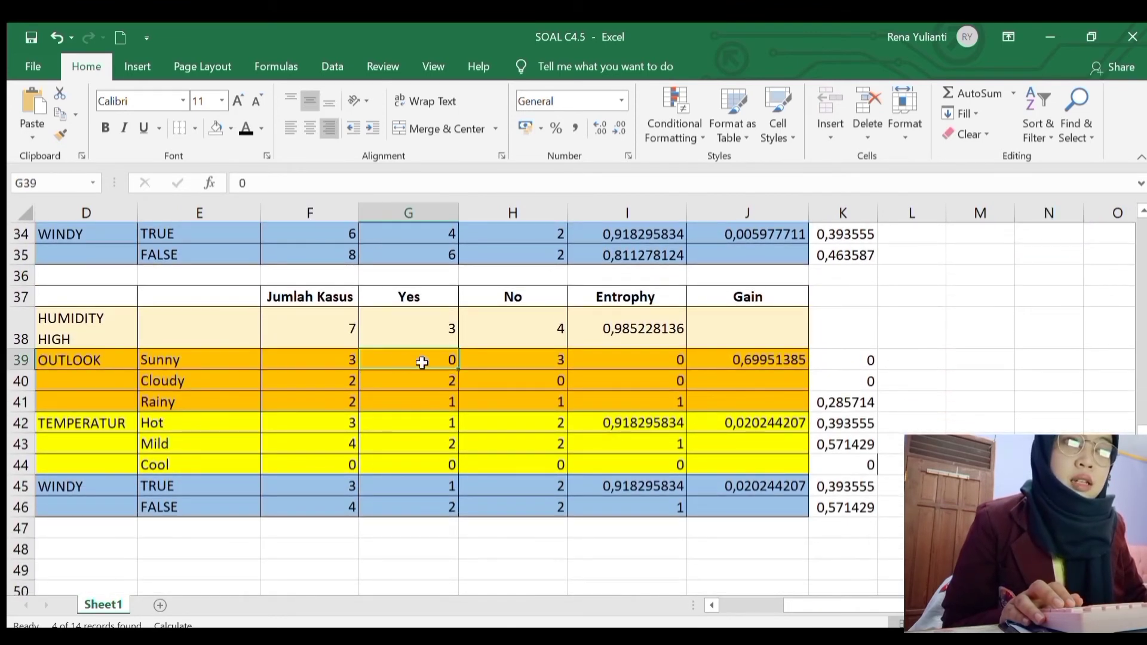
left_click(505, 365)
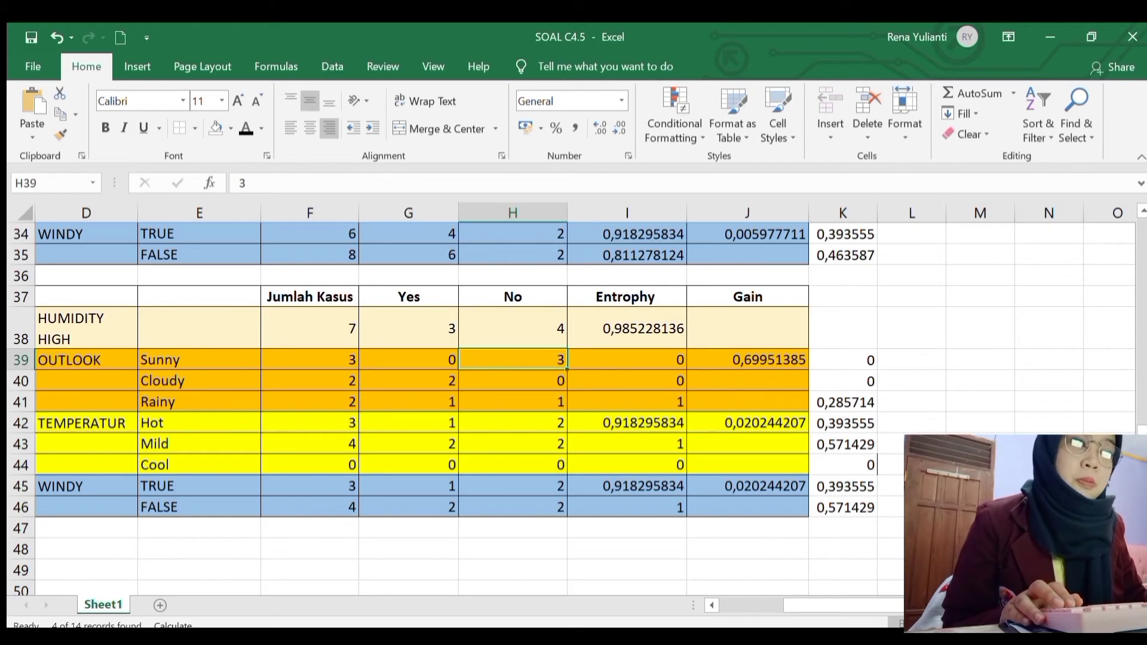
Step: Enter NO in the blank node beneath the sunny branch of the decision tree
scroll(599, 468, "right", 3)
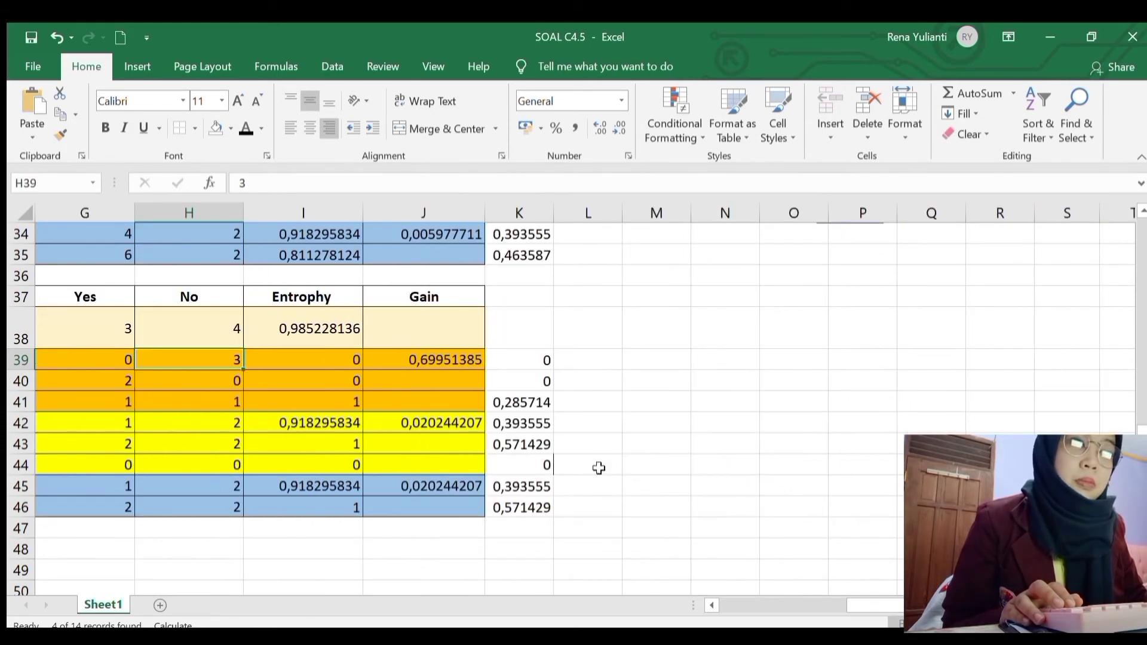
scroll(868, 461, "up", 4)
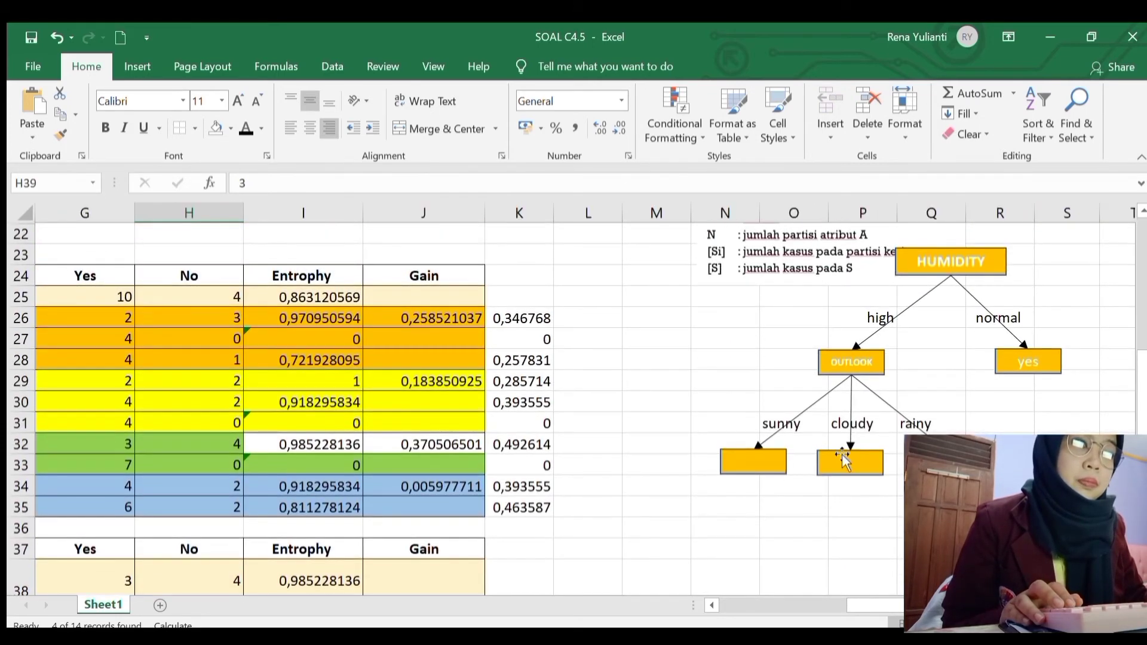
left_click(755, 460)
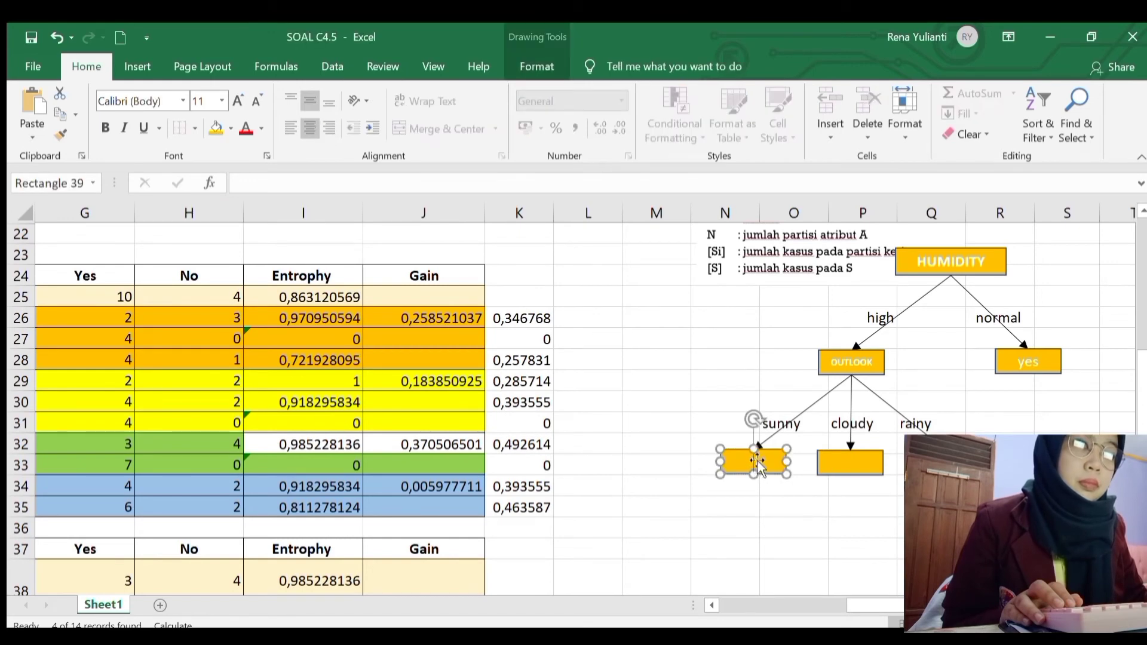
type("no")
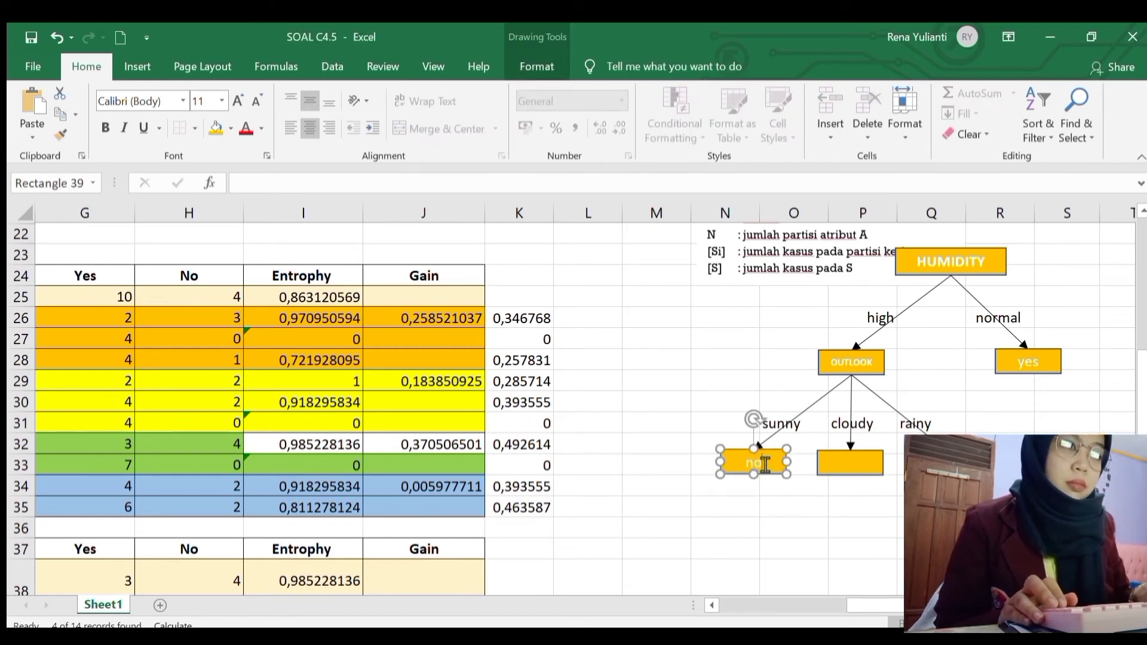
key("BackSpace")
key("BackSpace")
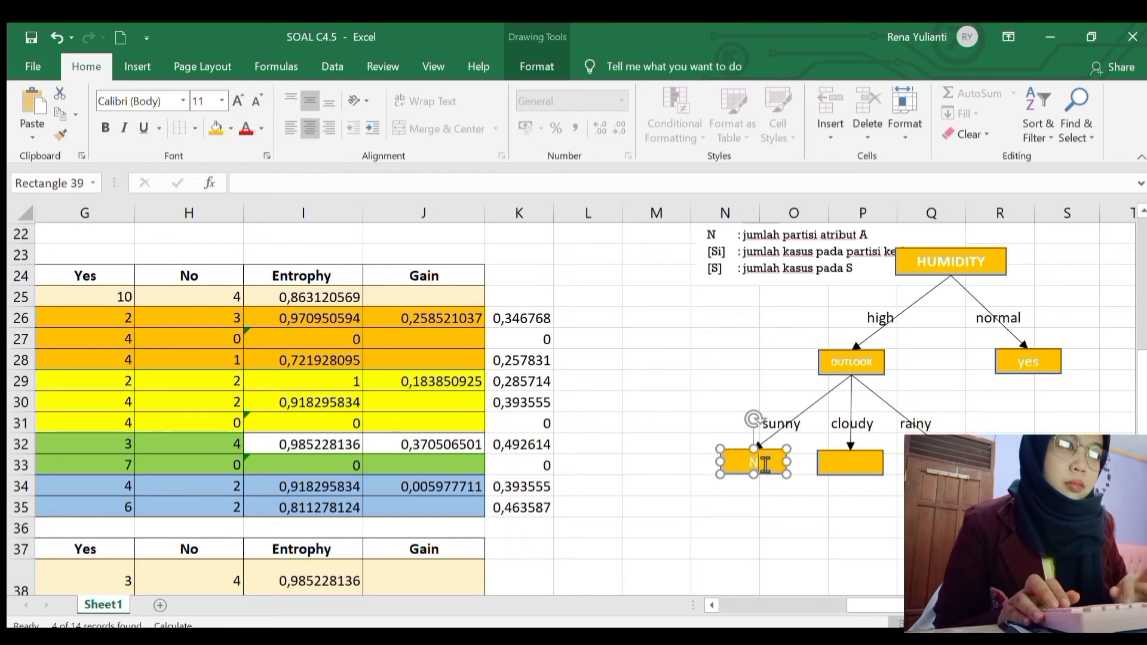
type("NO")
key("BackSpace")
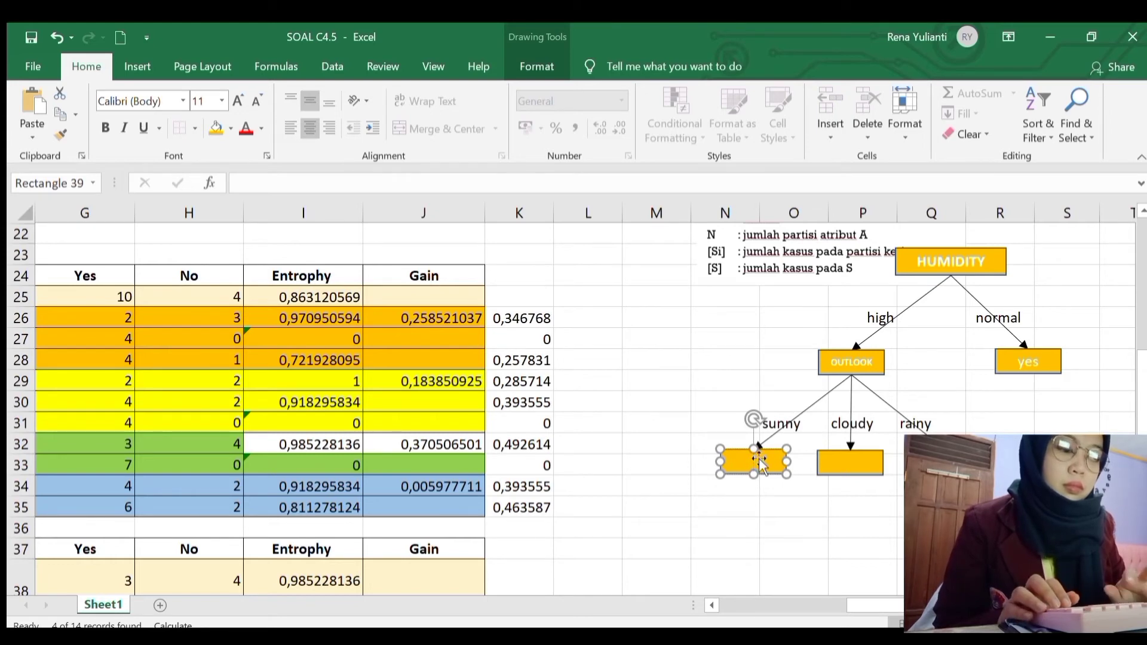
type("O")
Step: Reduce the NO node's text to size 10,5 and make it bold
double_click(756, 461)
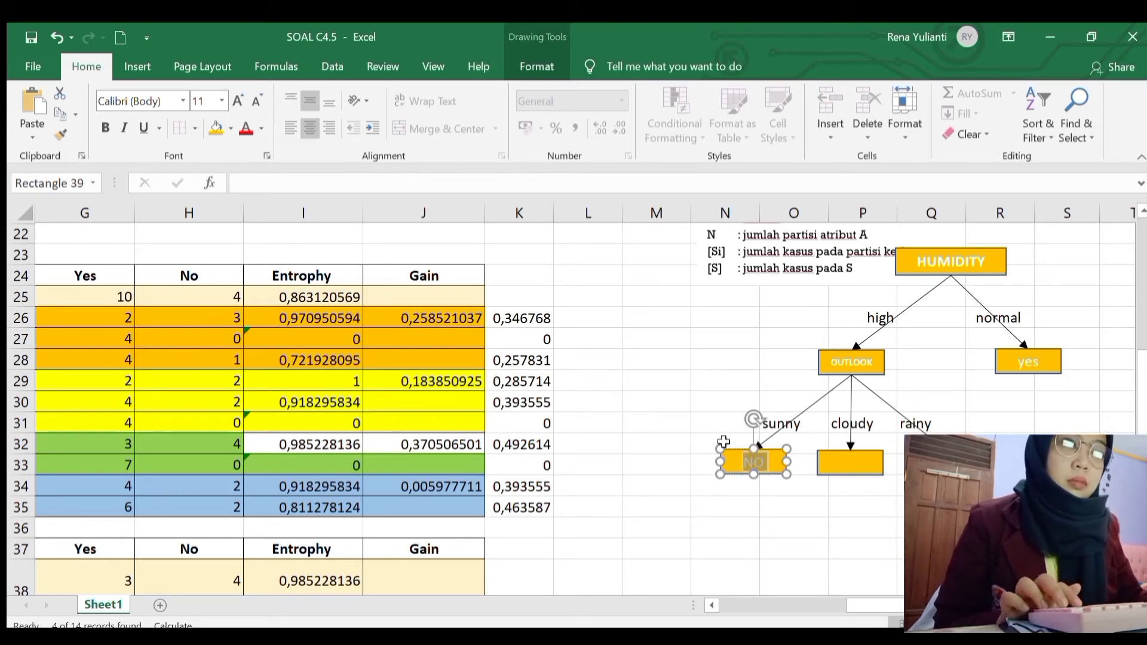
left_click(257, 100)
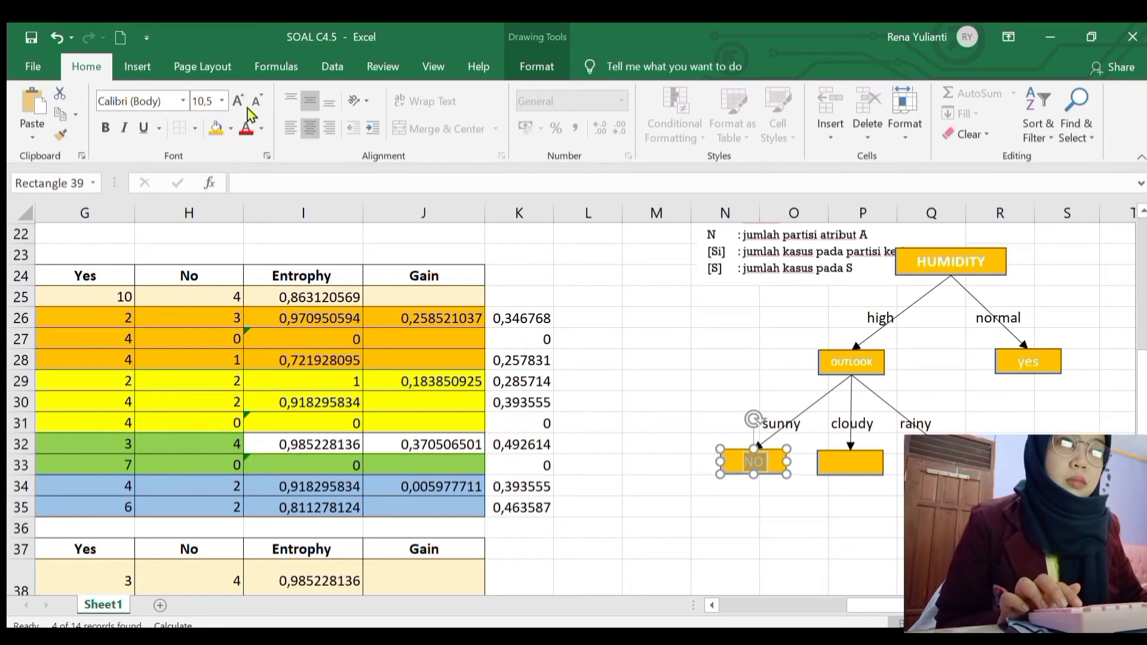
left_click(105, 127)
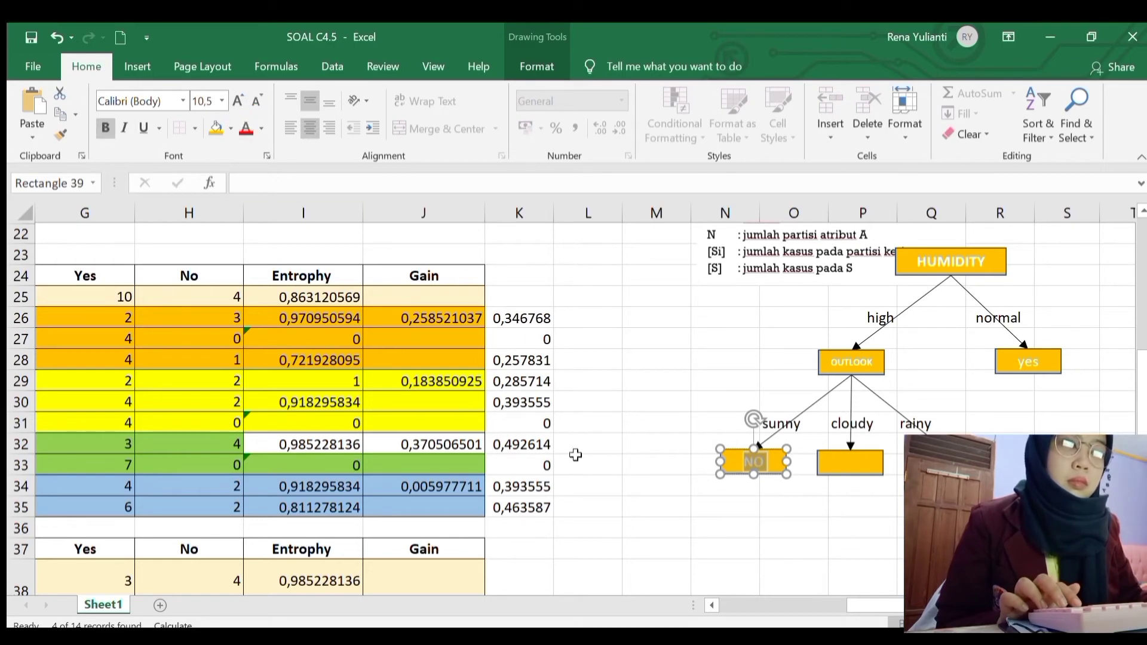
left_click(776, 528)
Step: Check the Cloudy row's counts under OUTLOOK in the node 1.1 table, and return to the decision tree
left_click_drag(858, 599, 743, 607)
scroll(513, 493, "down", 4)
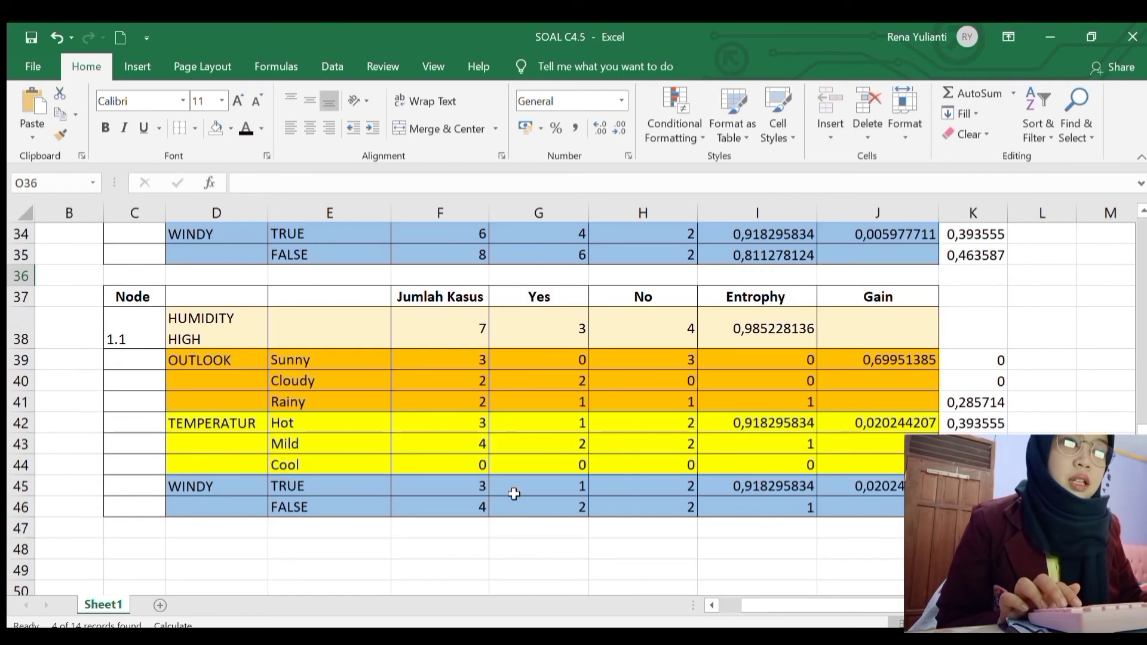
left_click_drag(349, 387, 655, 376)
left_click(557, 379)
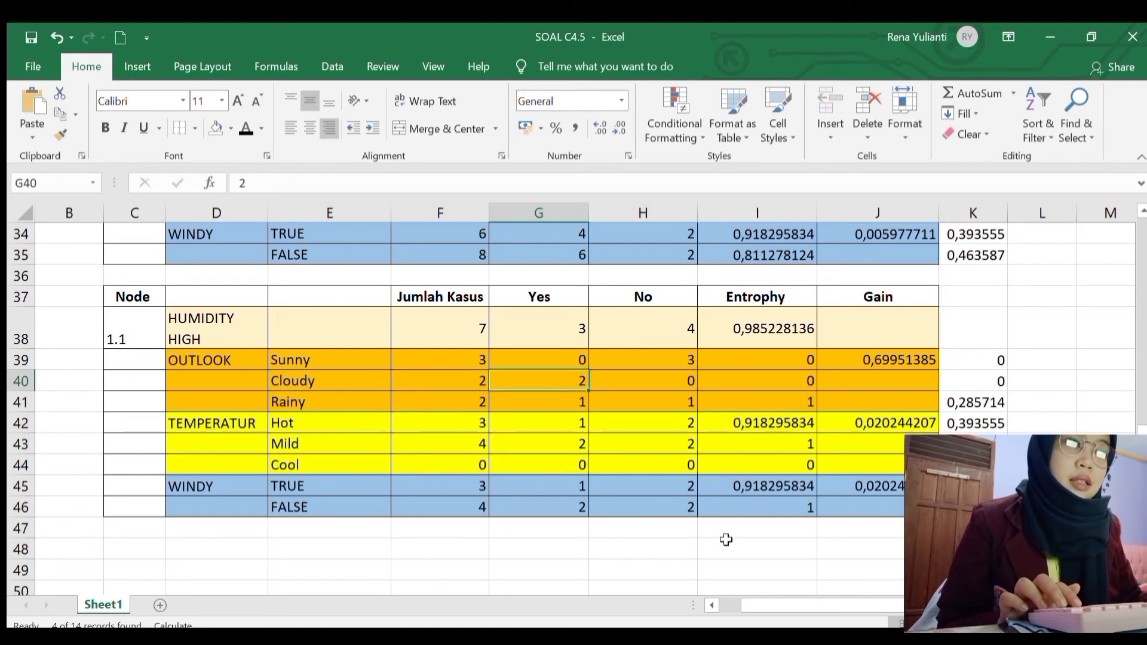
left_click_drag(759, 605, 877, 593)
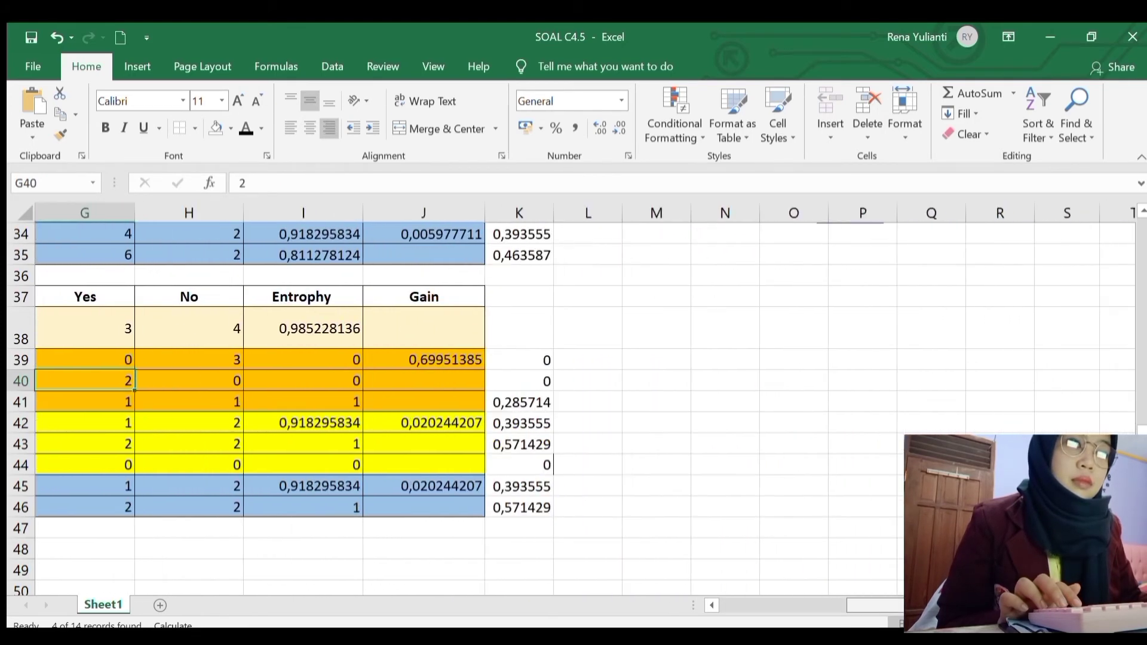
scroll(830, 502, "up", 3)
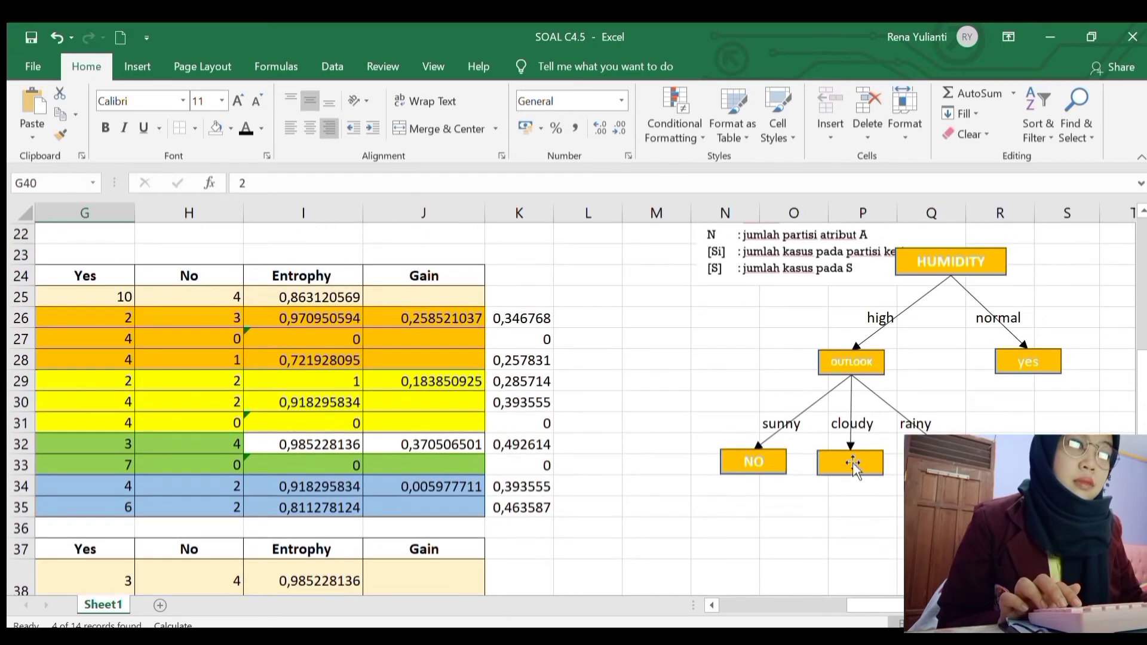
Step: Enter YES in bold in the blank node beneath the cloudy branch of the decision tree
left_click(853, 465)
type("YE")
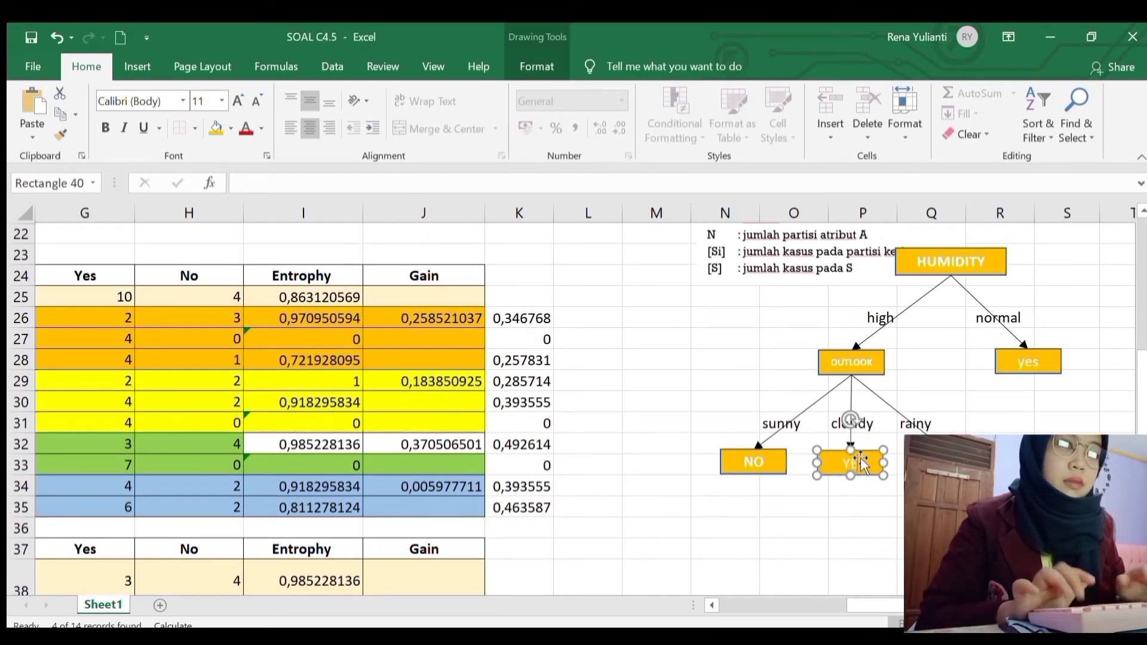
type("S")
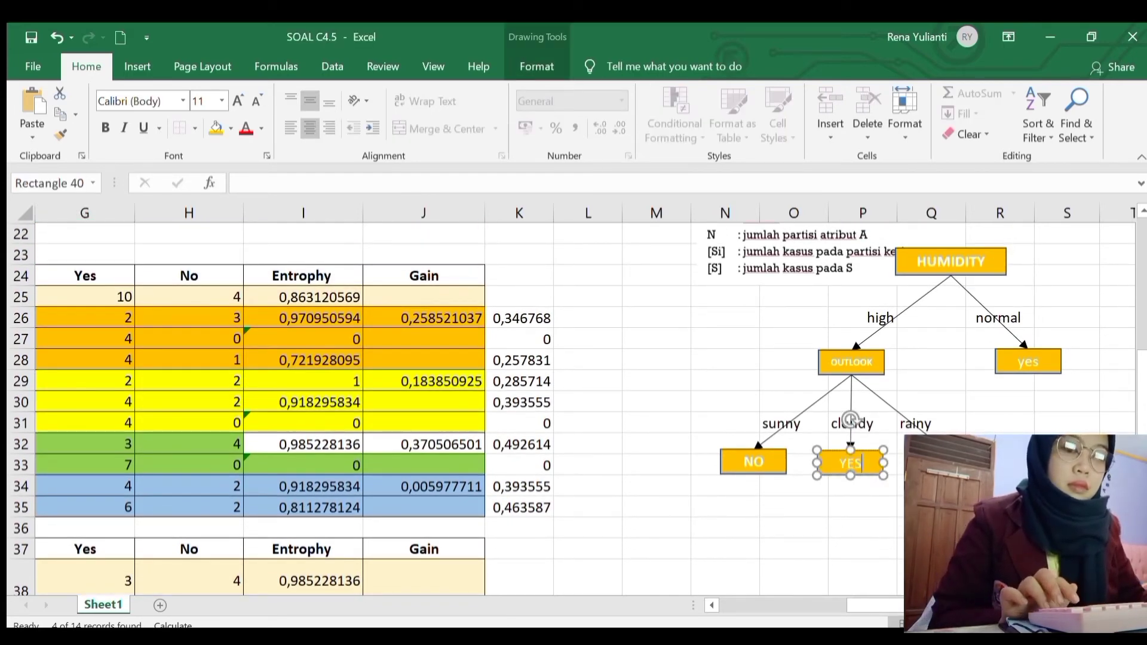
key("ctrl+a")
key("ctrl+b")
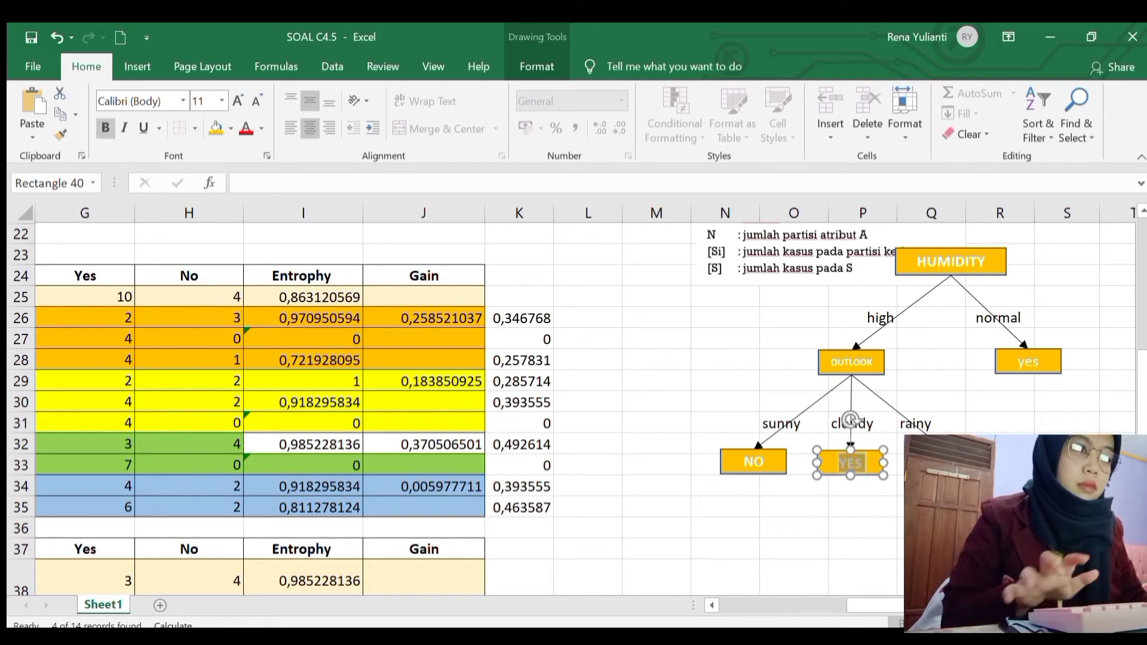
left_click(927, 507)
Step: Check the Rainy row's case counts and entropy under OUTLOOK in the node 1.1 table, and return to the decision tree
left_click(944, 463)
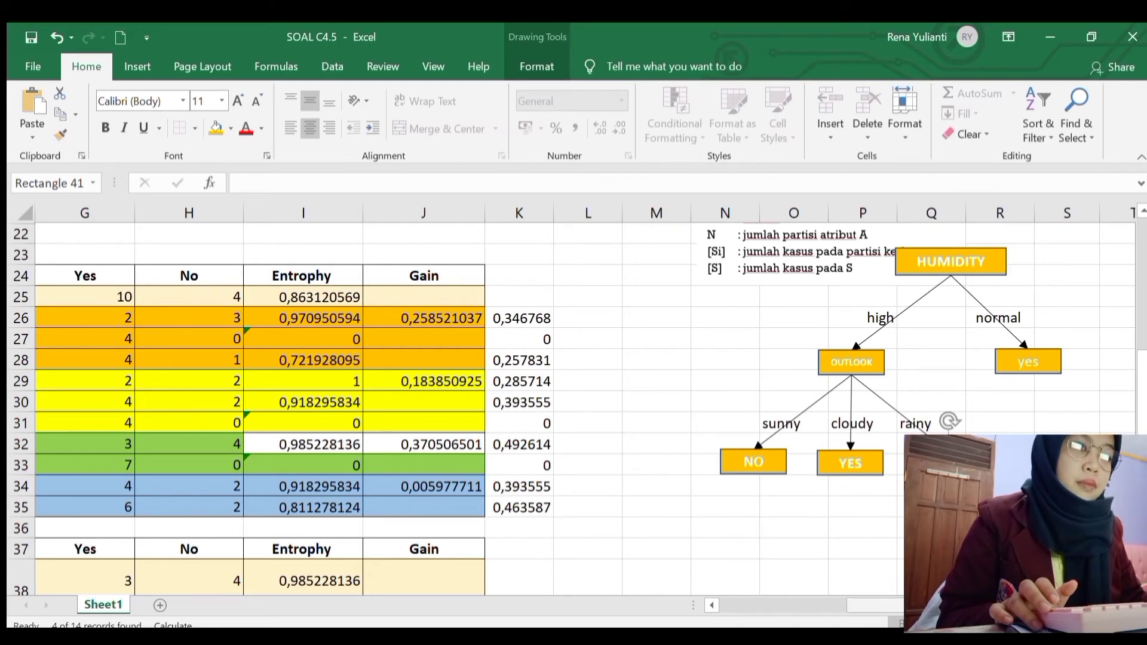
left_click_drag(956, 605, 888, 604)
scroll(582, 492, "down", 2)
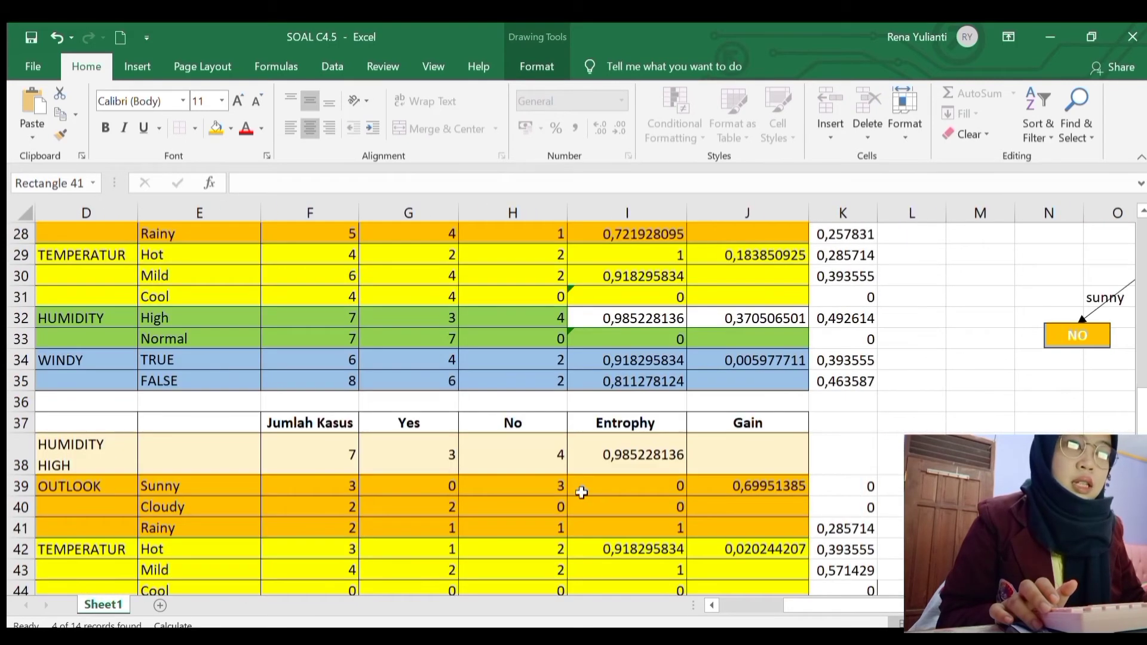
left_click(332, 530)
left_click(424, 534)
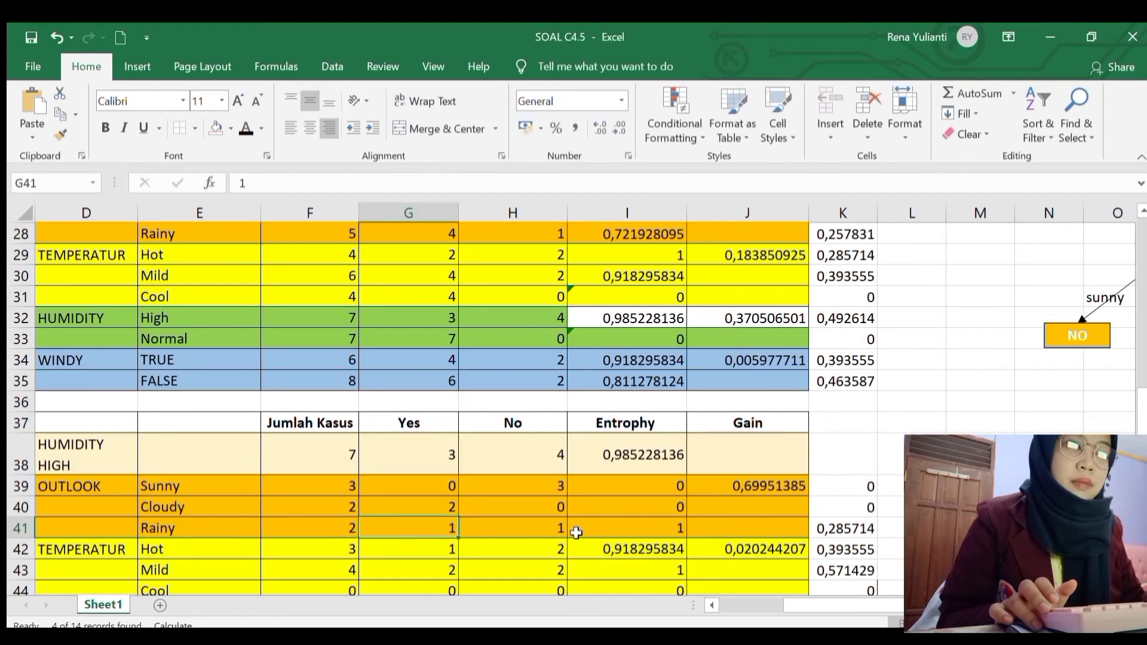
left_click(576, 532)
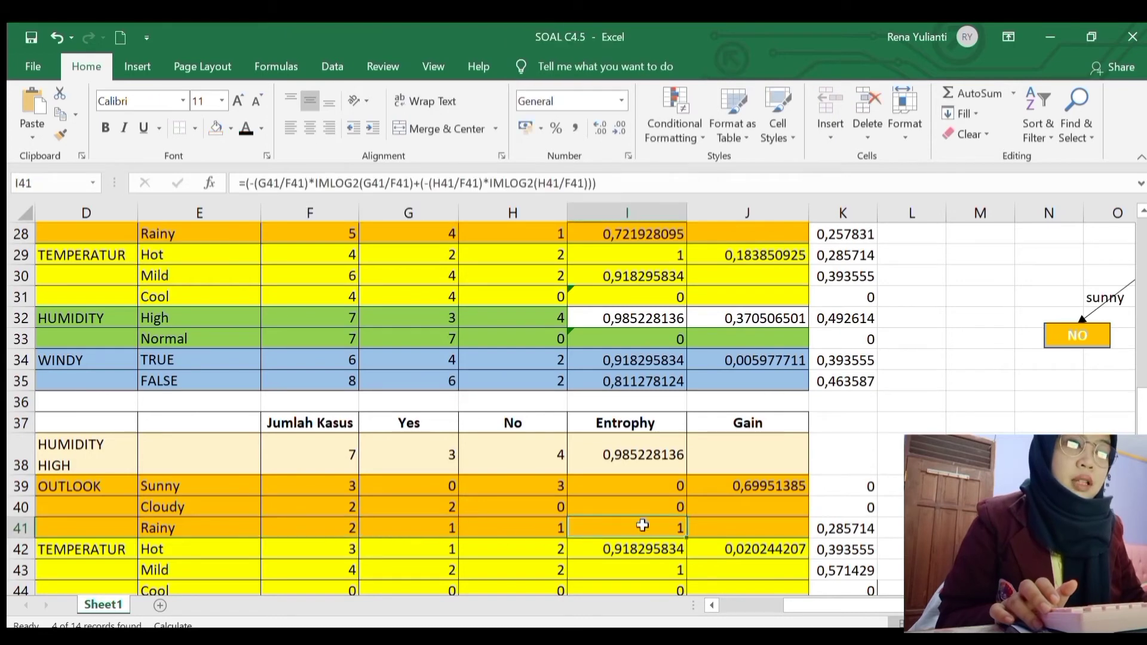
left_click(442, 529)
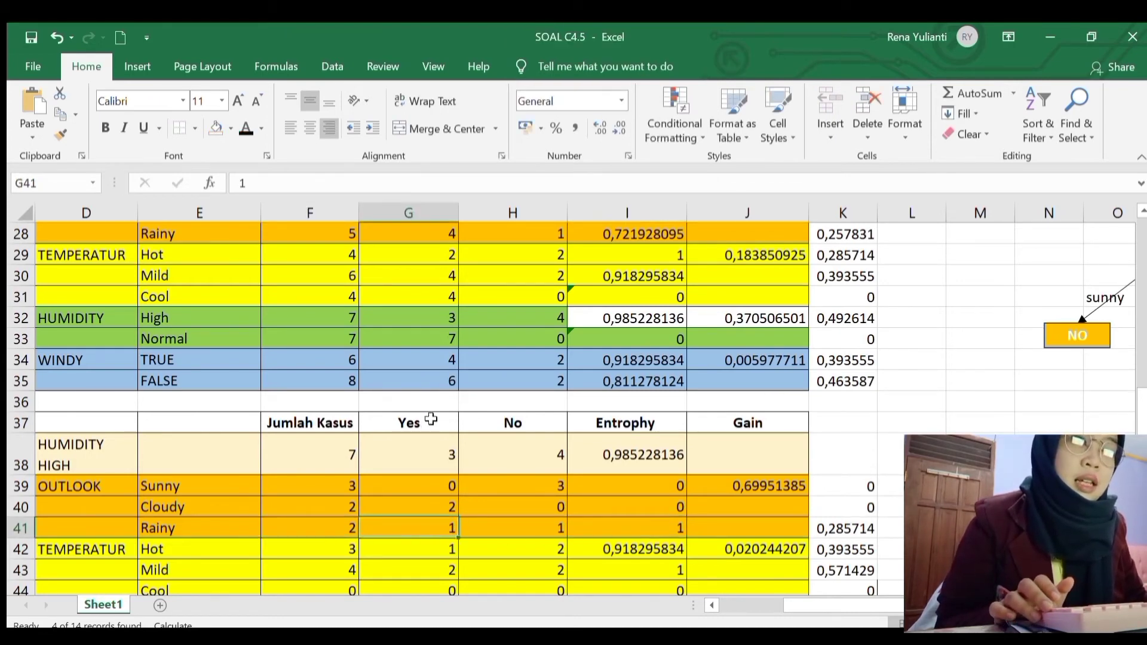
left_click(519, 534)
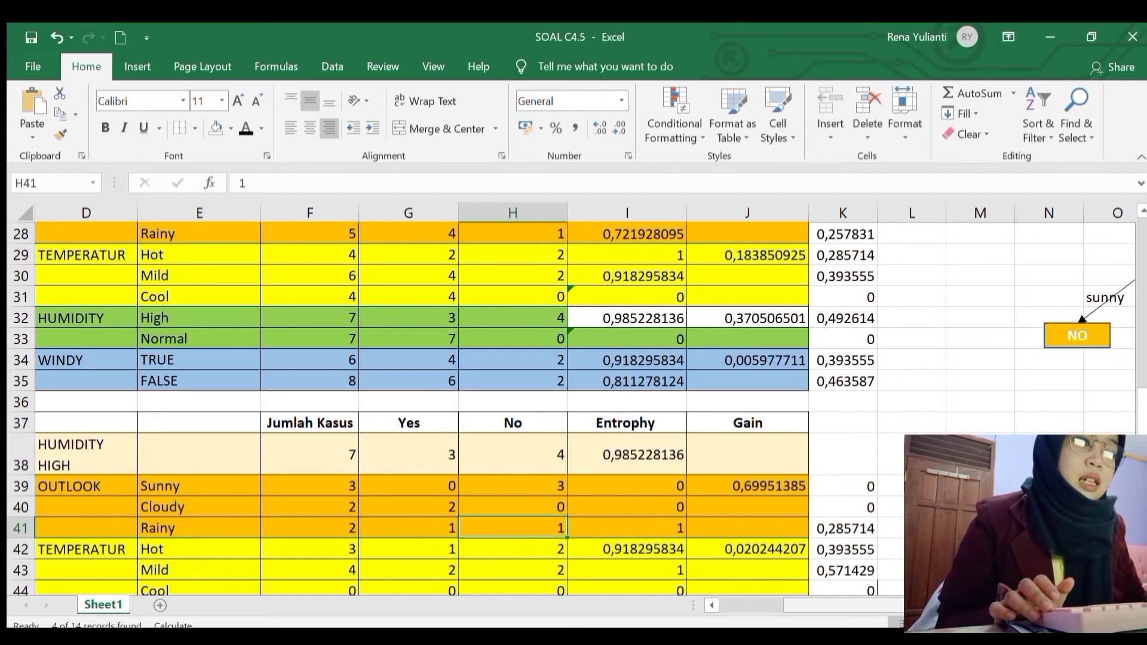
scroll(947, 339, "right", 3)
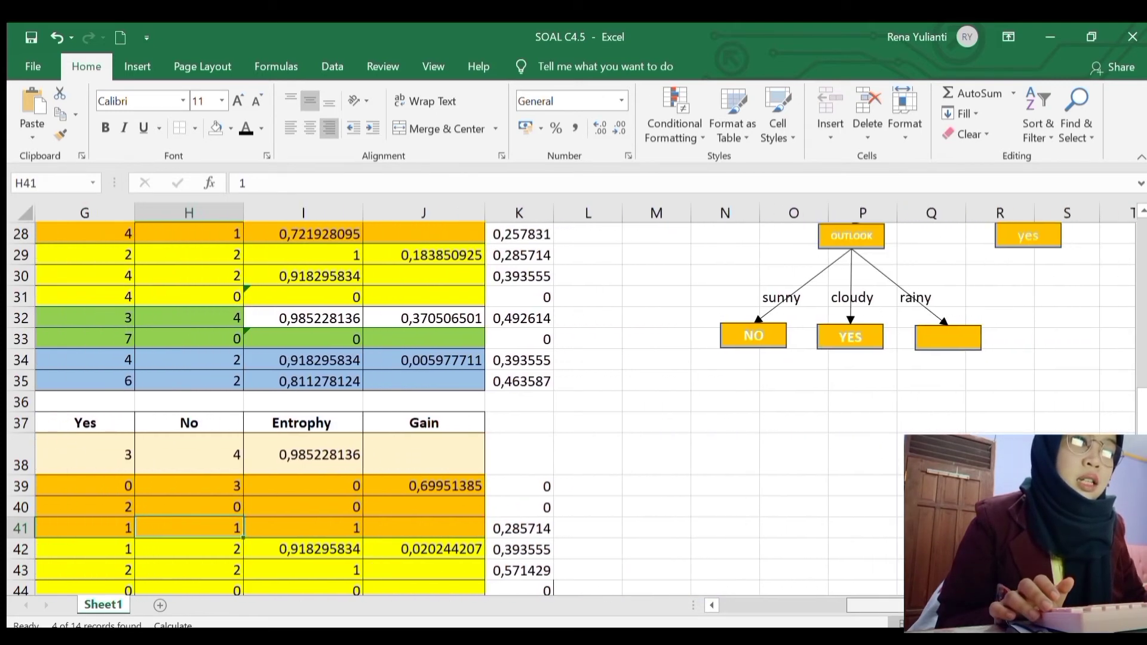
Step: Enter ? in the blank node beneath the rainy branch of the decision tree
left_click(946, 339)
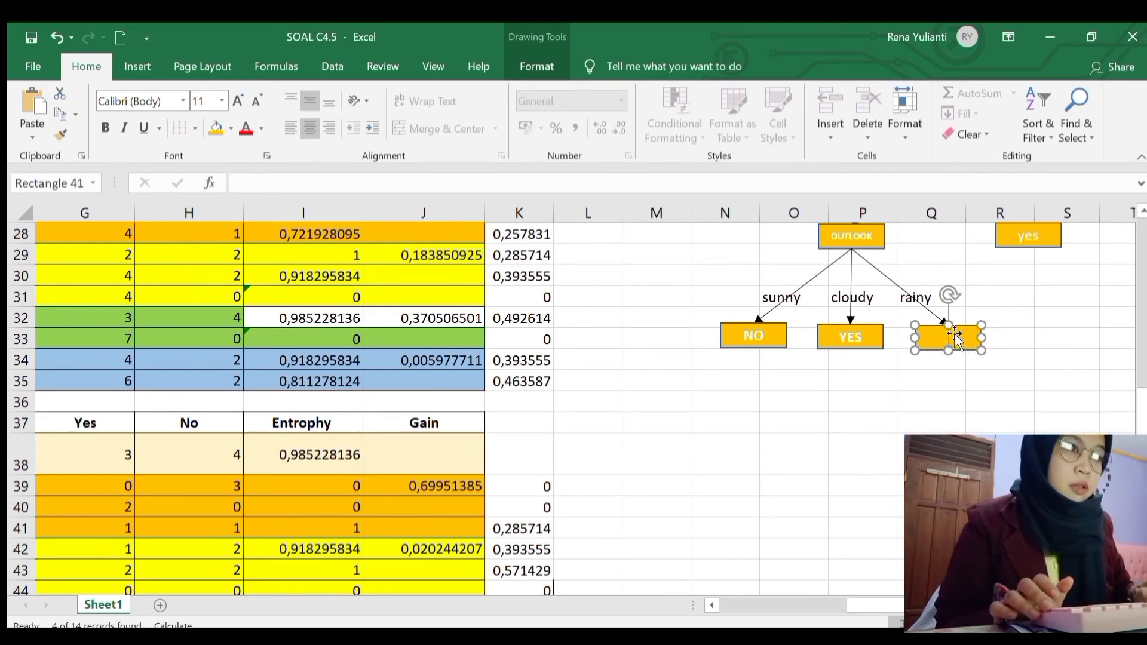
type("?")
left_click(905, 425)
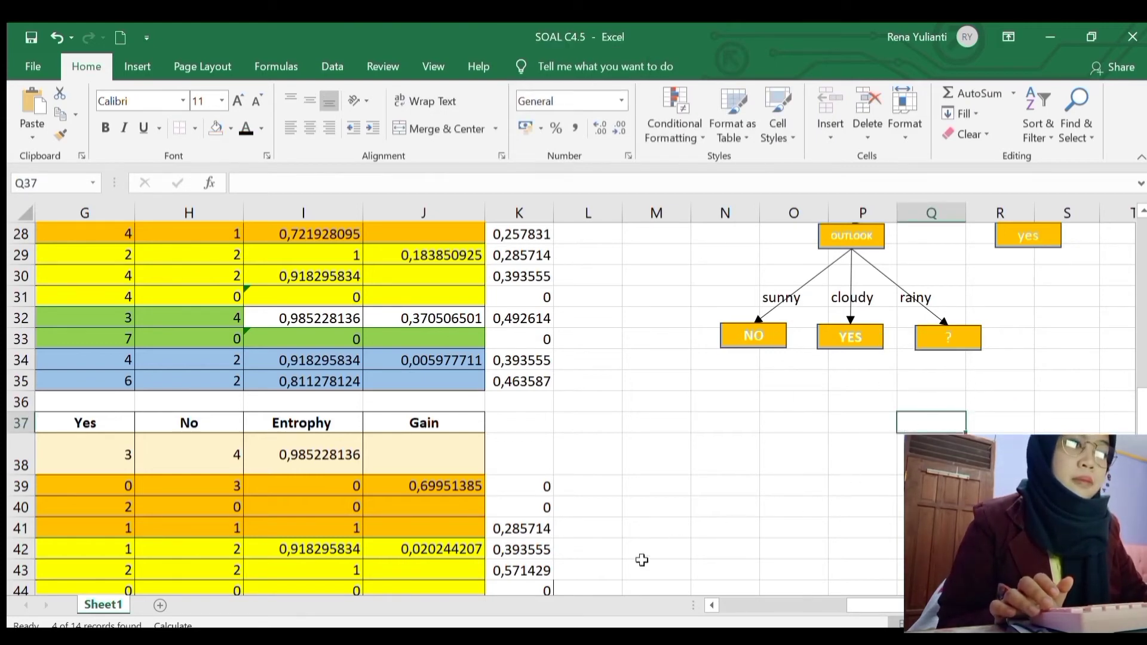
Step: Copy the whole node 1.1 table, C37 through J46, and paste the copy starting at C48
left_click_drag(847, 604, 746, 621)
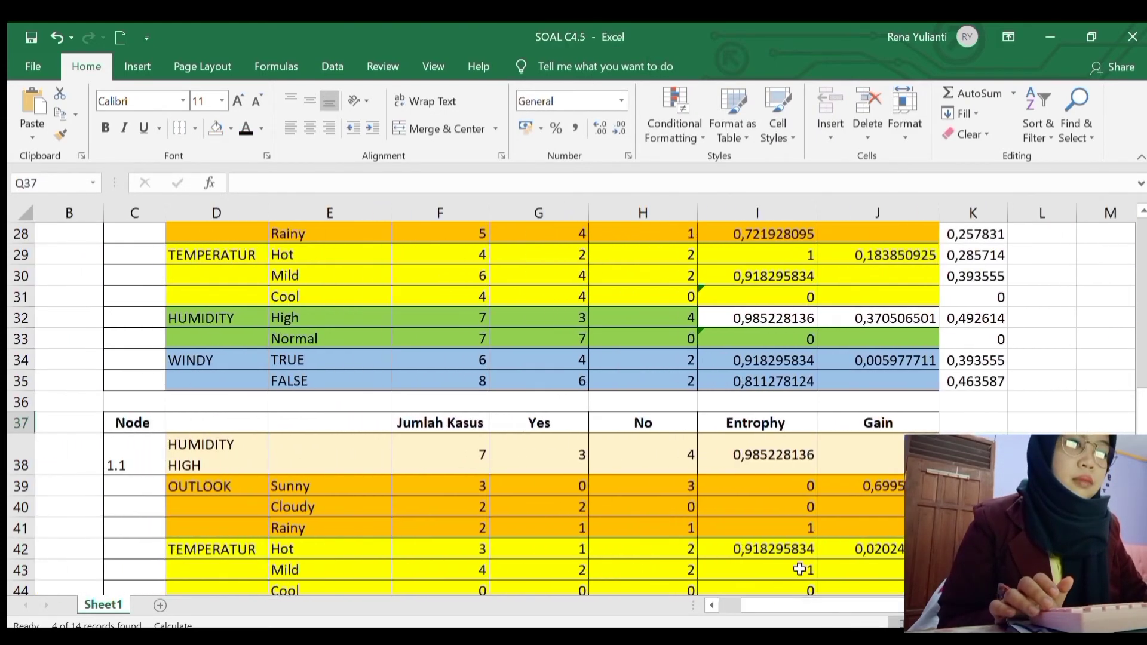
scroll(757, 548, "down", 4)
scroll(757, 552, "up", 1)
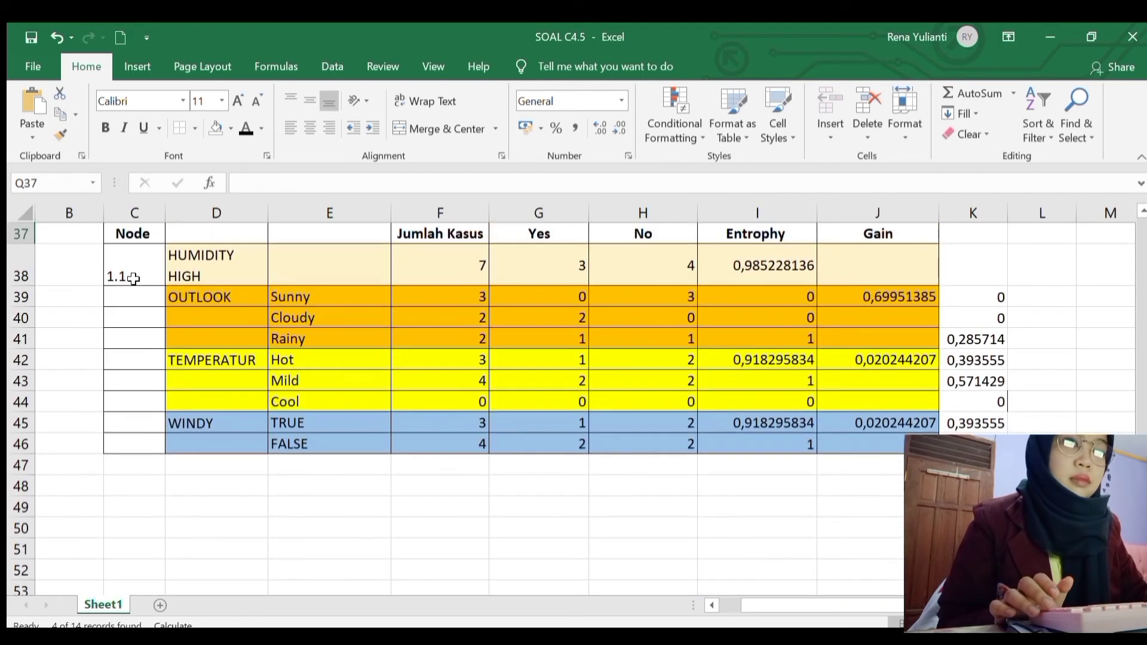
left_click_drag(148, 234, 876, 440)
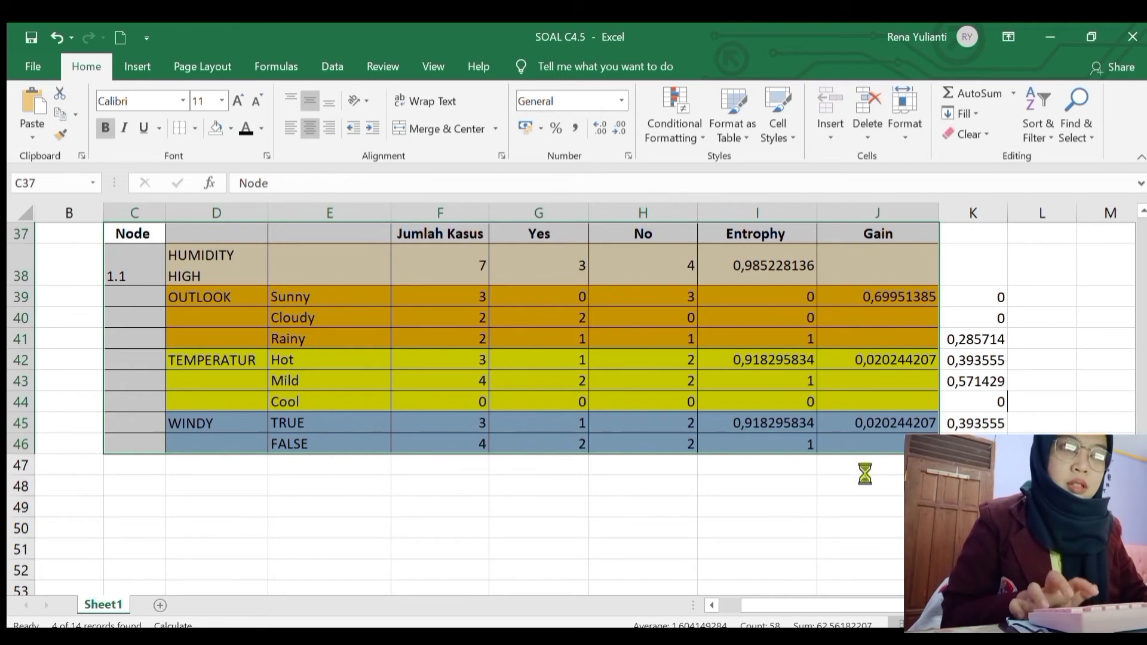
key("ctrl+c")
left_click(149, 484)
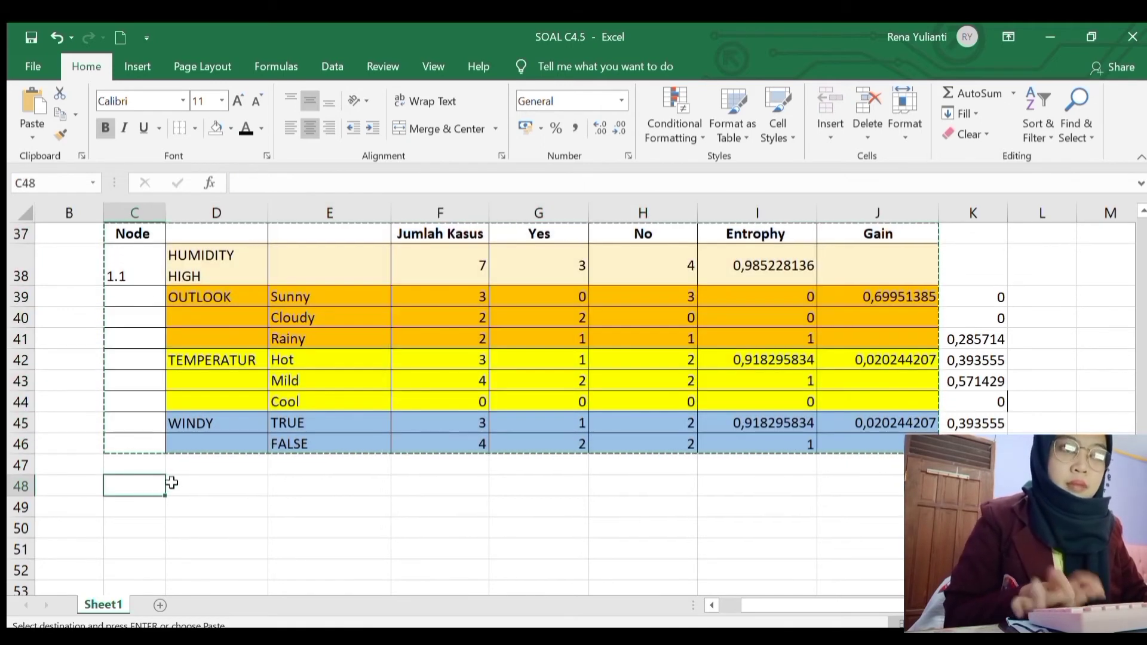
key("ctrl+v")
scroll(351, 518, "down", 2)
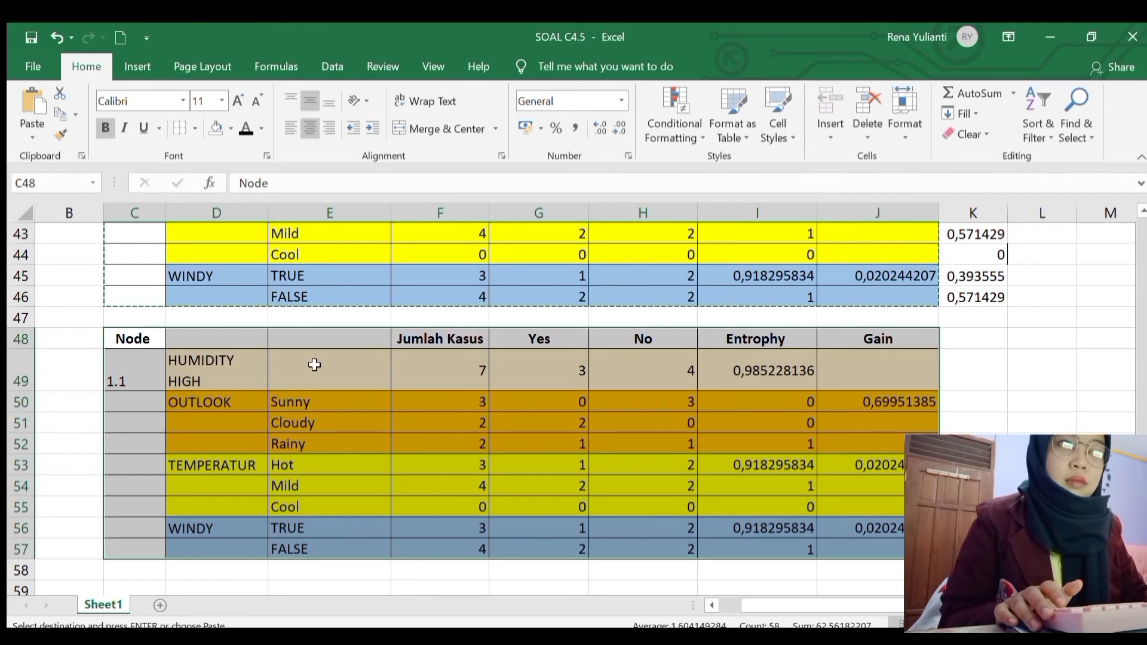
Step: Clear the case counts, entropy and gain values from F49 through J57 in the copied table
left_click_drag(443, 368, 914, 546)
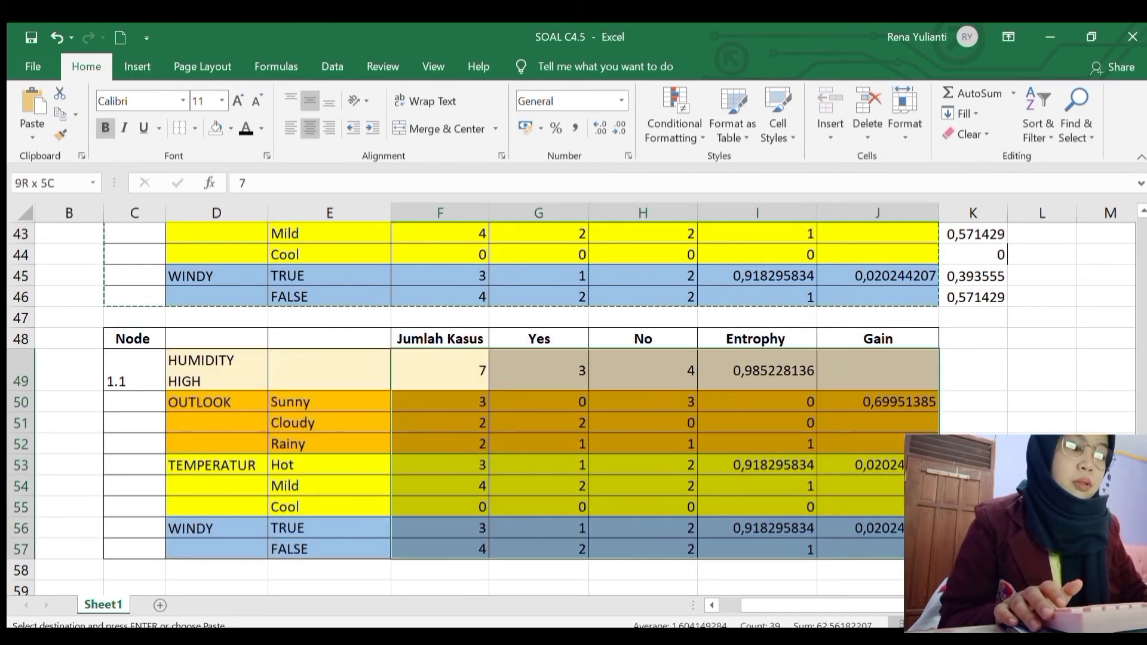
key("Delete")
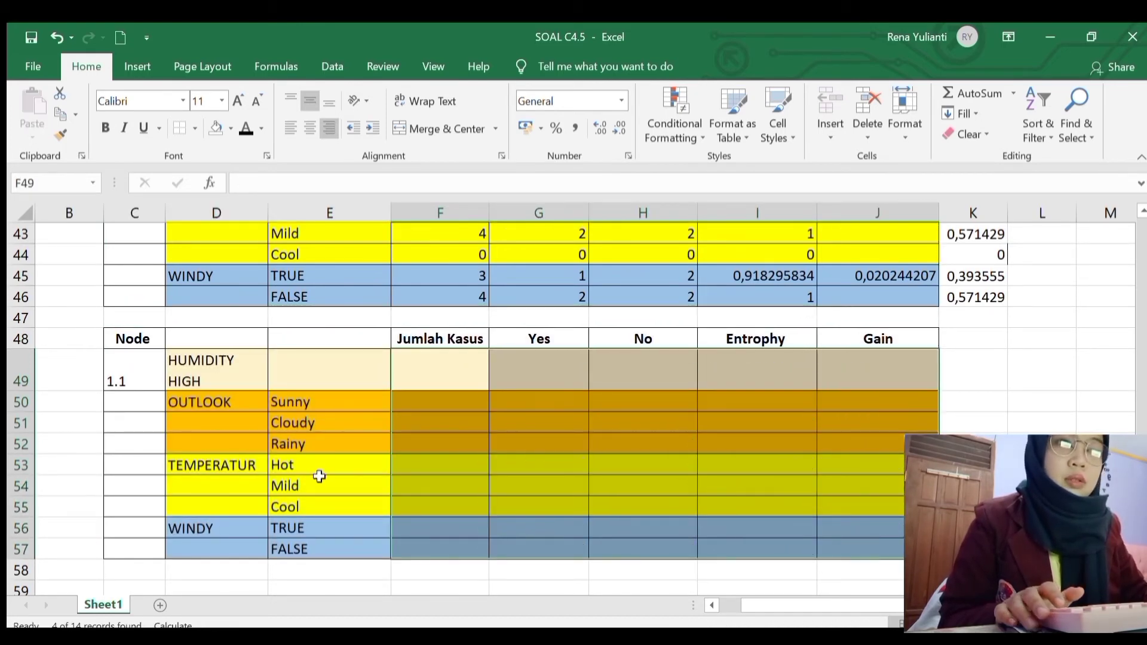
left_click(299, 440)
Step: Extend the copied table's HUMIDITY HIGH label in D49 to HUMIDITY HIGH DAN OUTLOOK RAINY
double_click(242, 381)
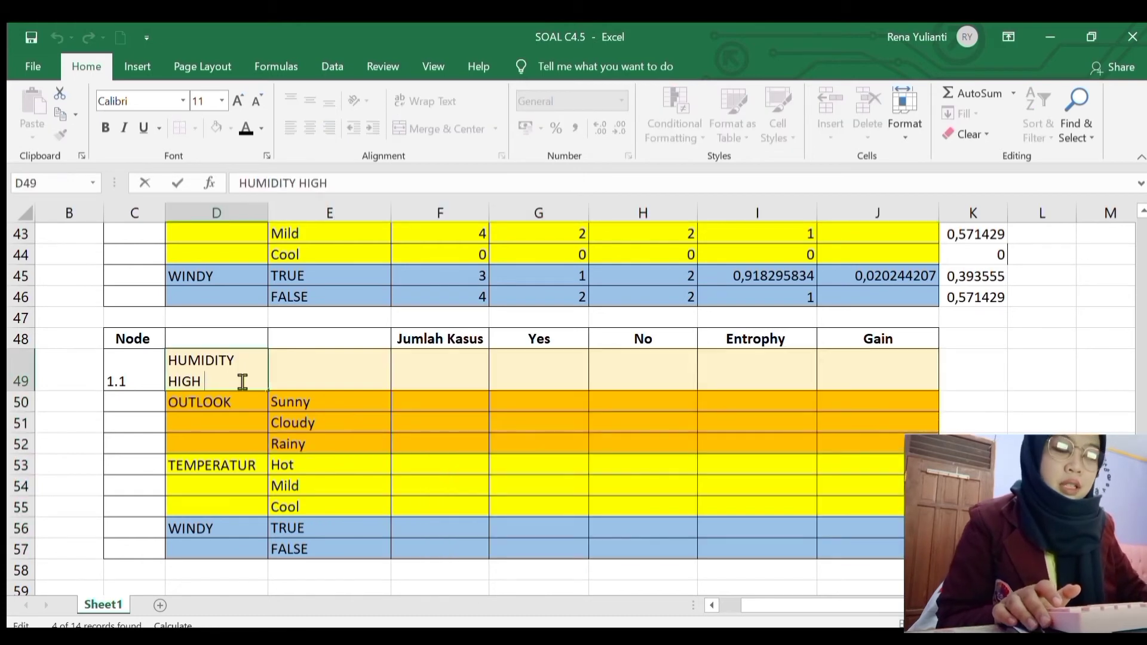
type("A")
key("BackSpace")
type("DA")
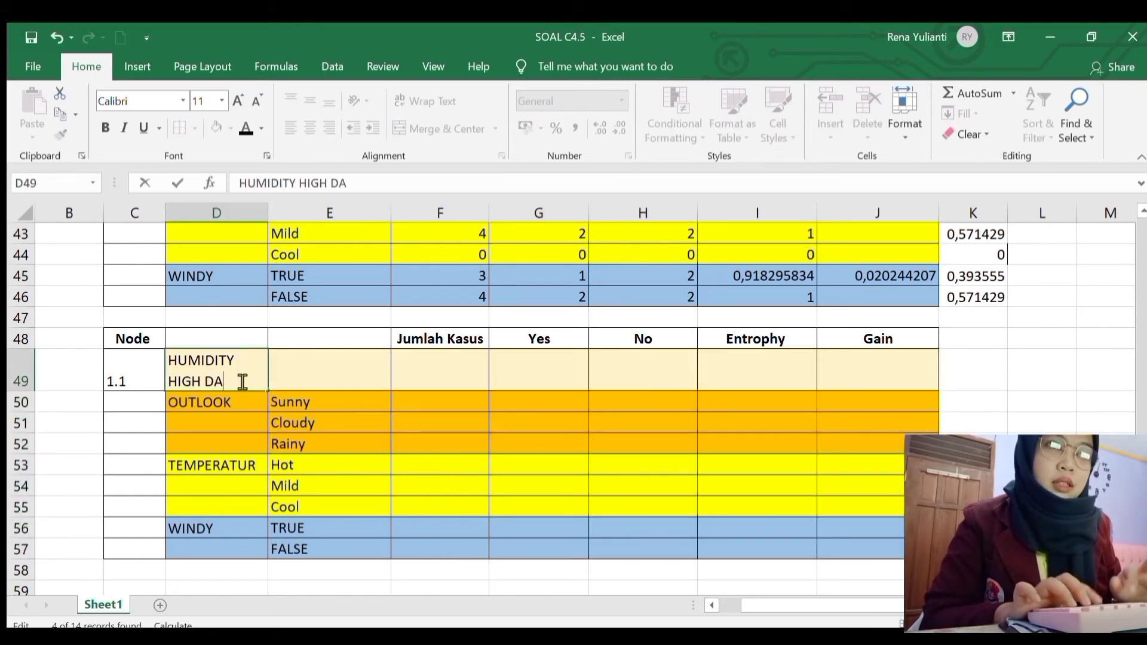
type("N OUT")
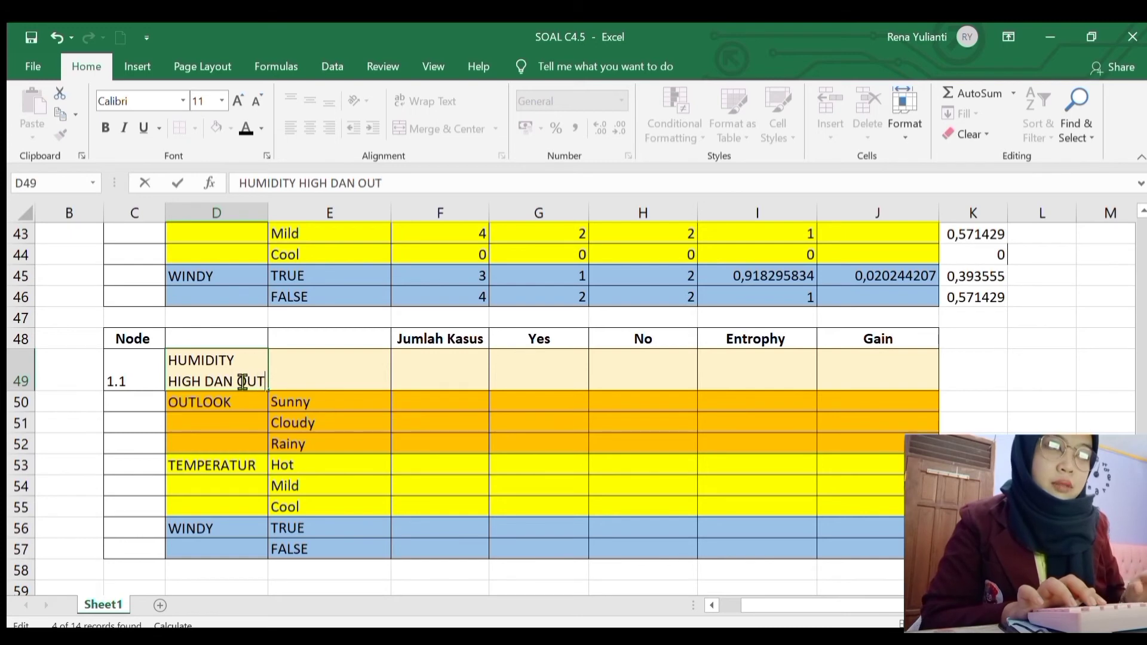
type("LOOK RA")
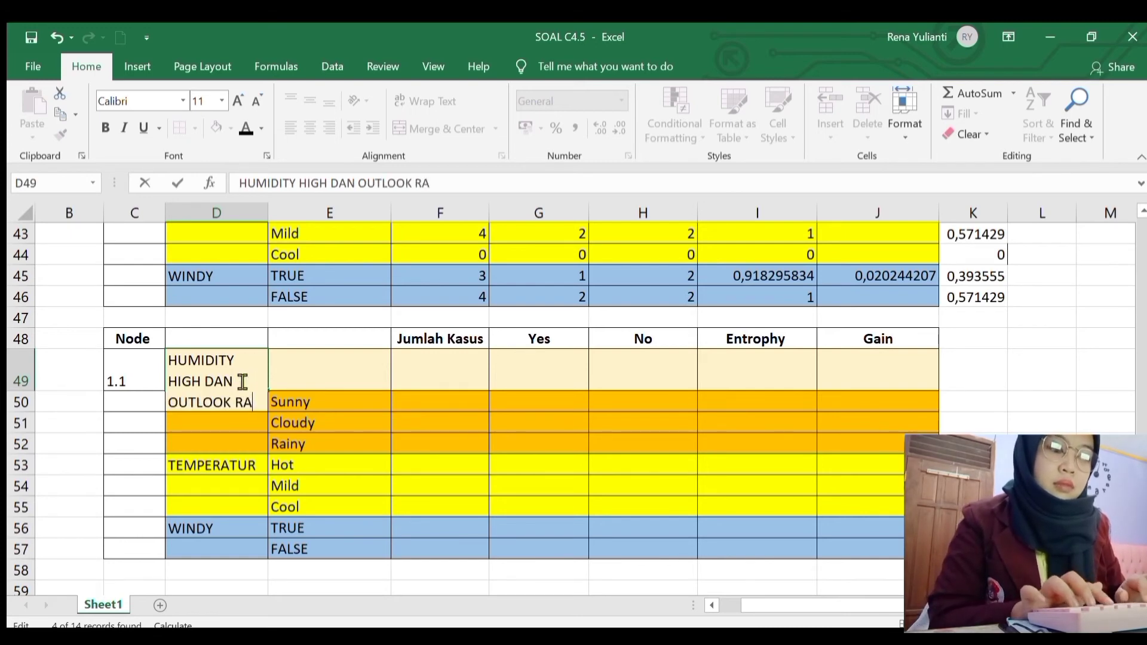
type("INY")
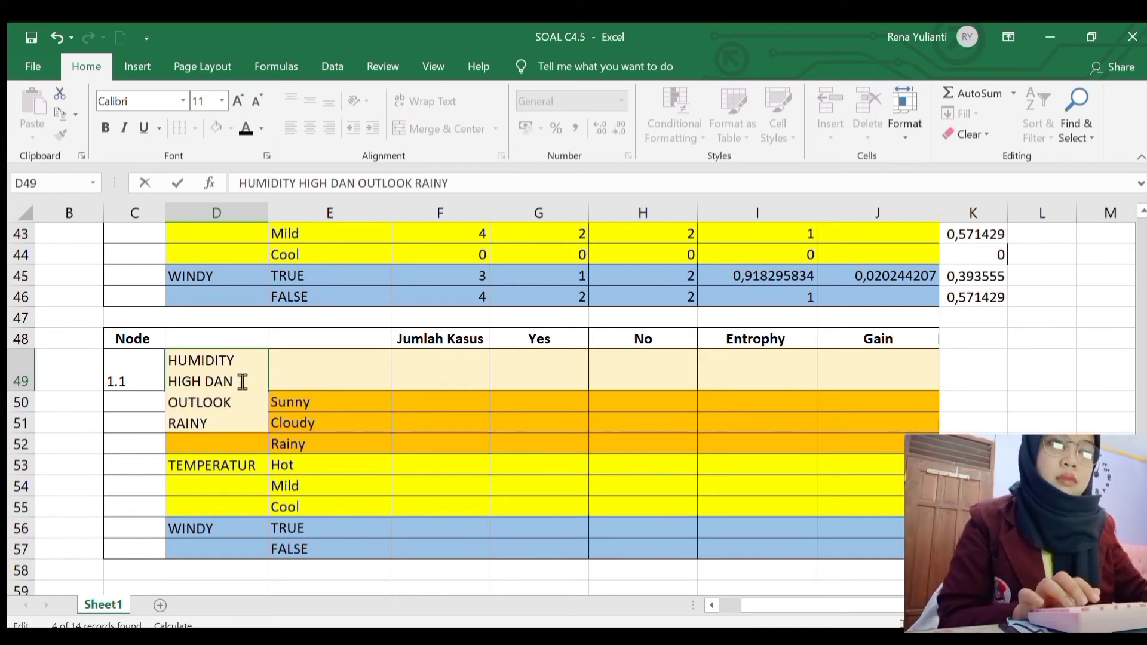
left_click_drag(274, 452, 281, 461)
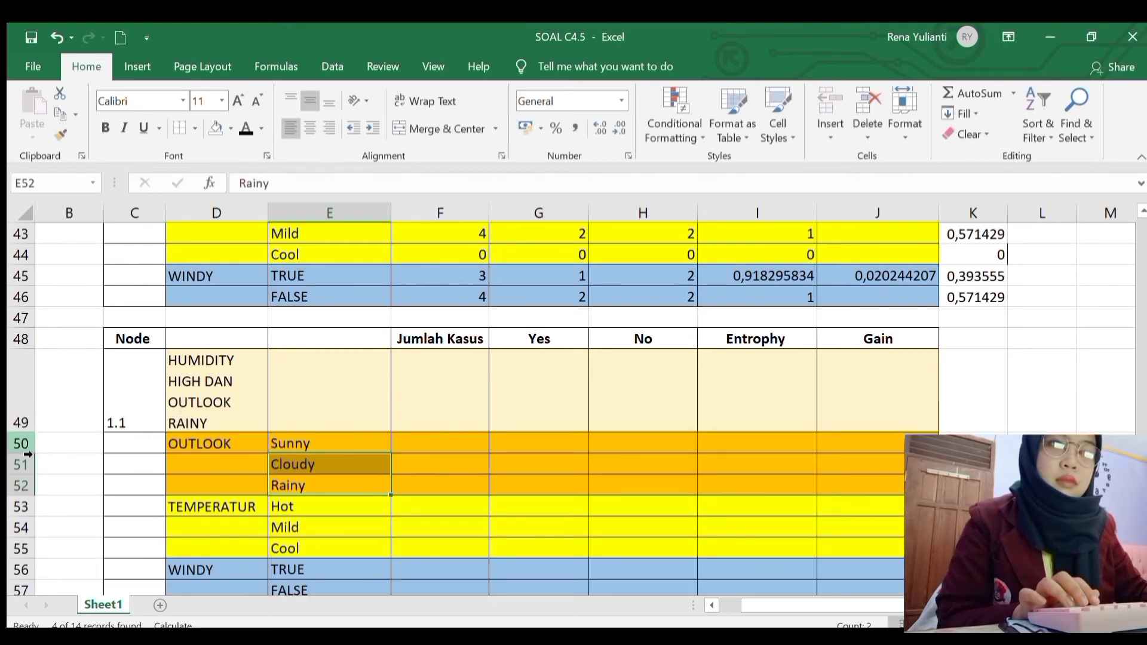
Step: Delete the OUTLOOK rows for Sunny, Cloudy and Rainy, rows 50 to 52, from the copied table
left_click_drag(29, 445, 38, 480)
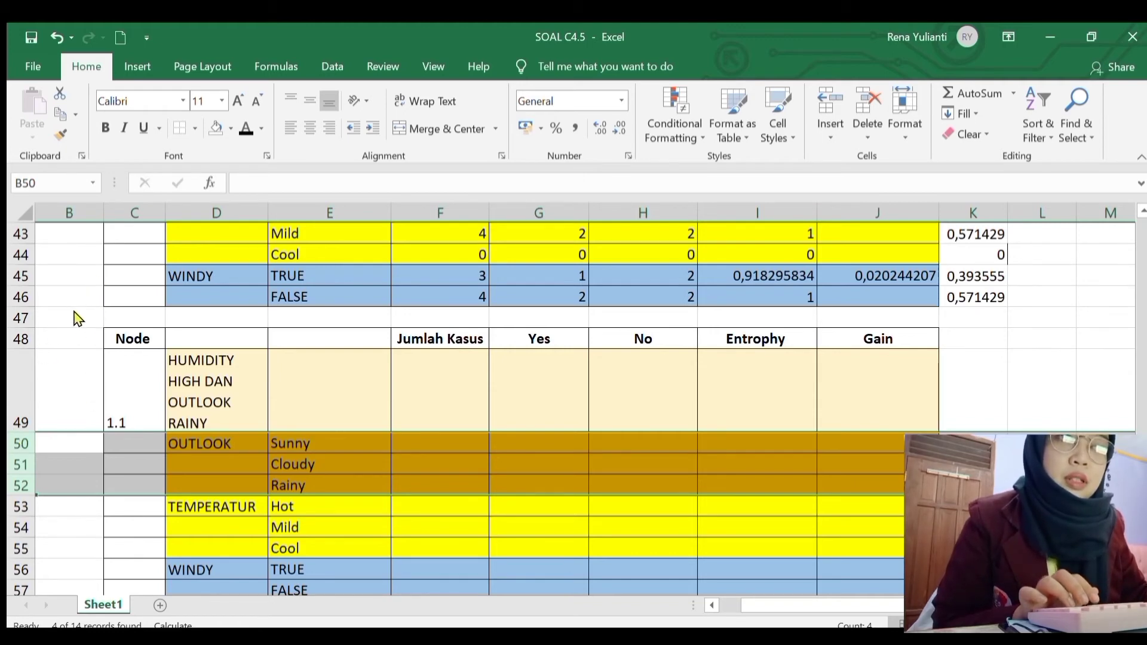
key("ctrl+minus")
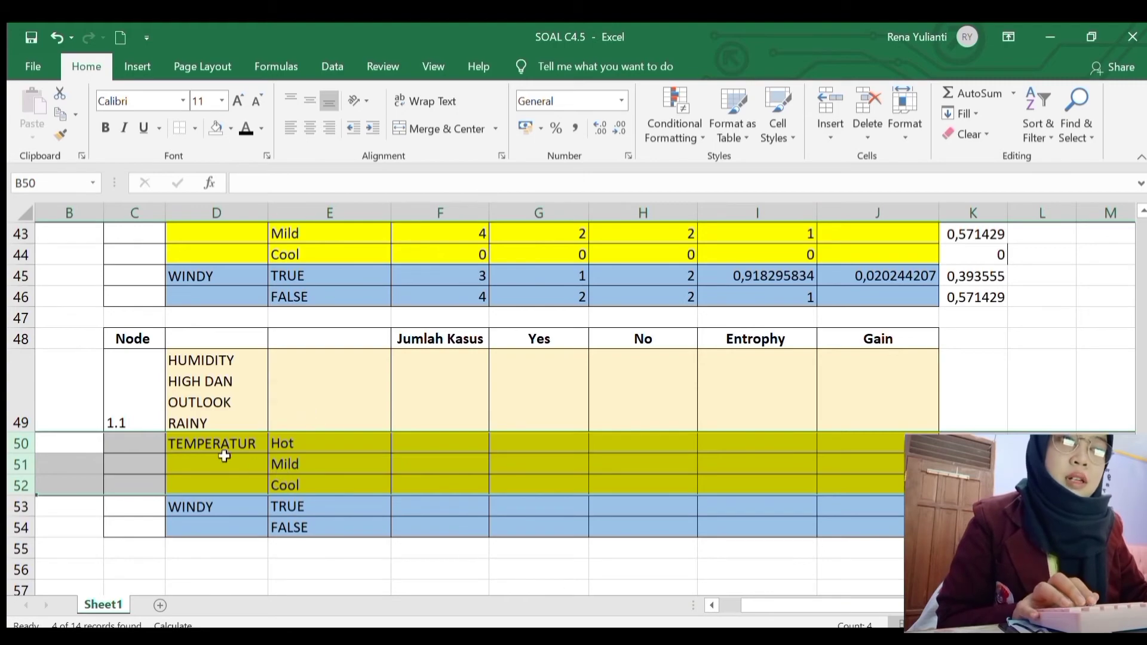
left_click(224, 455)
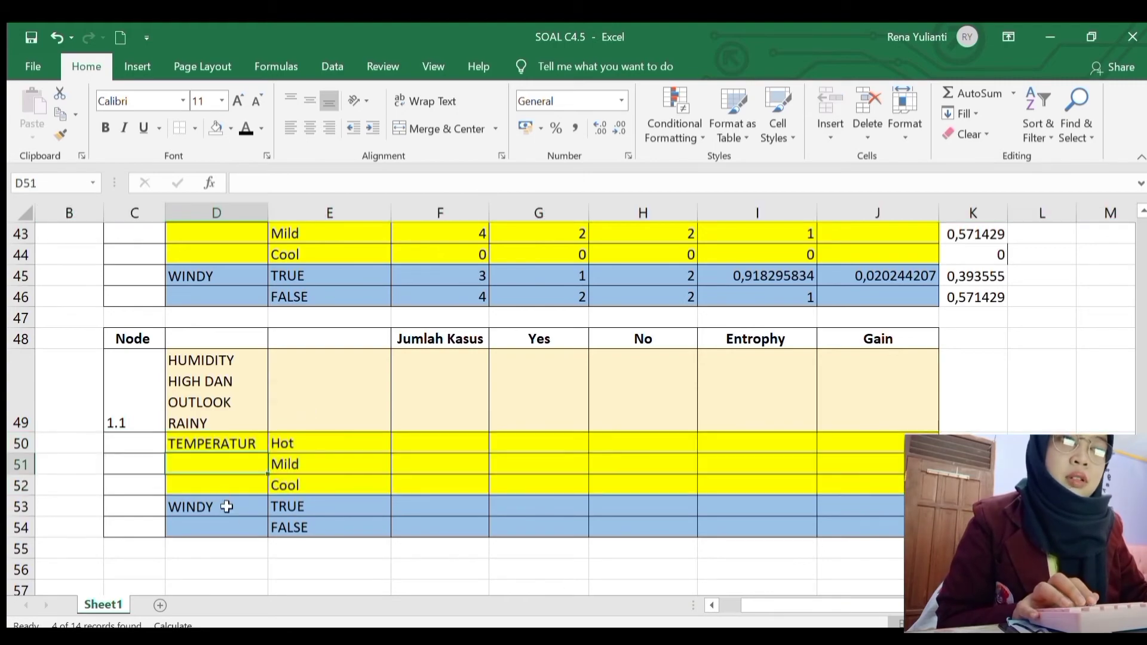
Step: Narrow the High-humidity case data at the top of the sheet to Rainy in the OUTLOOK column
left_click(190, 366)
scroll(497, 469, "up", 12)
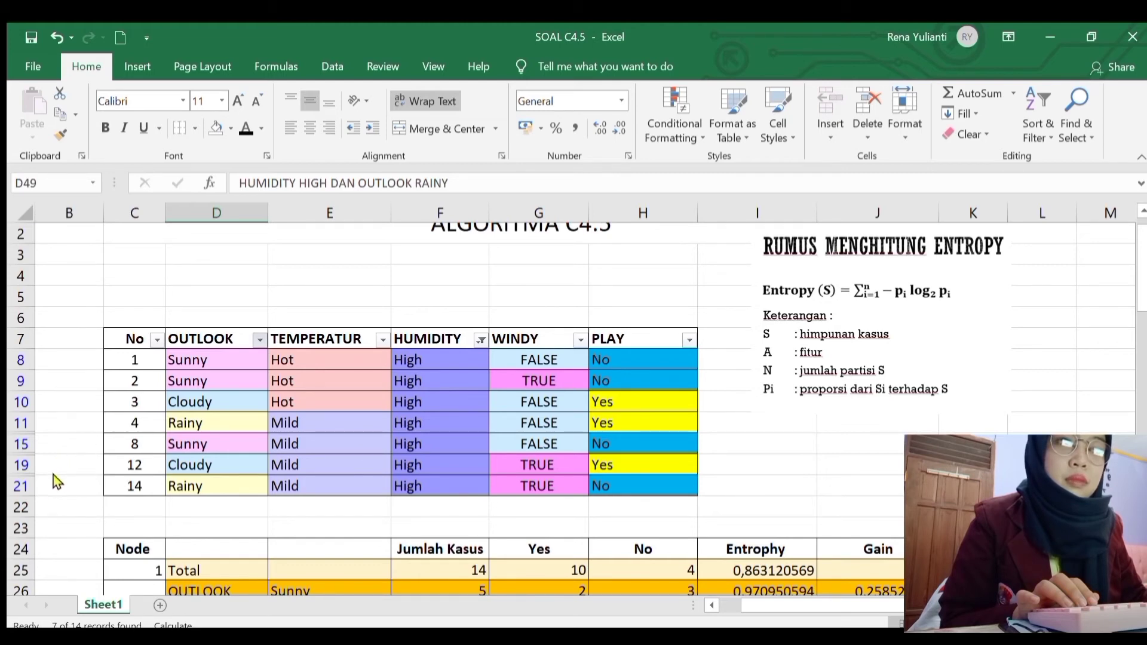
key("ctrl+z")
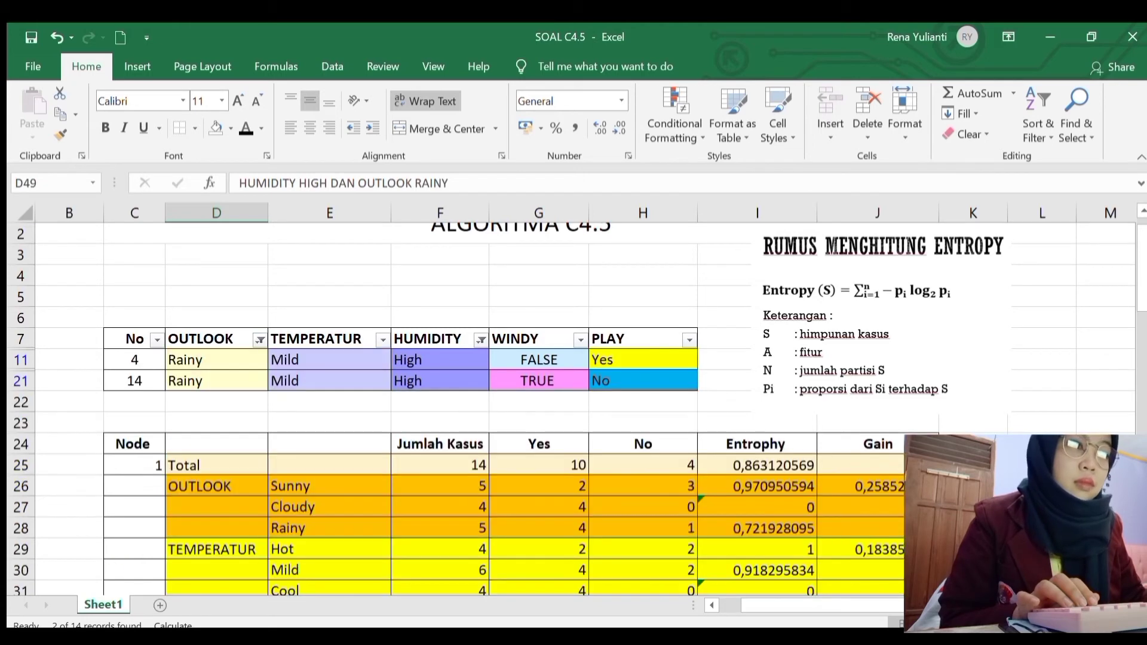
Step: Review the decision tree and the filtered Rainy, High-humidity cases, and return to the empty HUMIDITY HIGH DAN OUTLOOK RAINY table
scroll(894, 617, "right", 4)
scroll(894, 616, "down", 2)
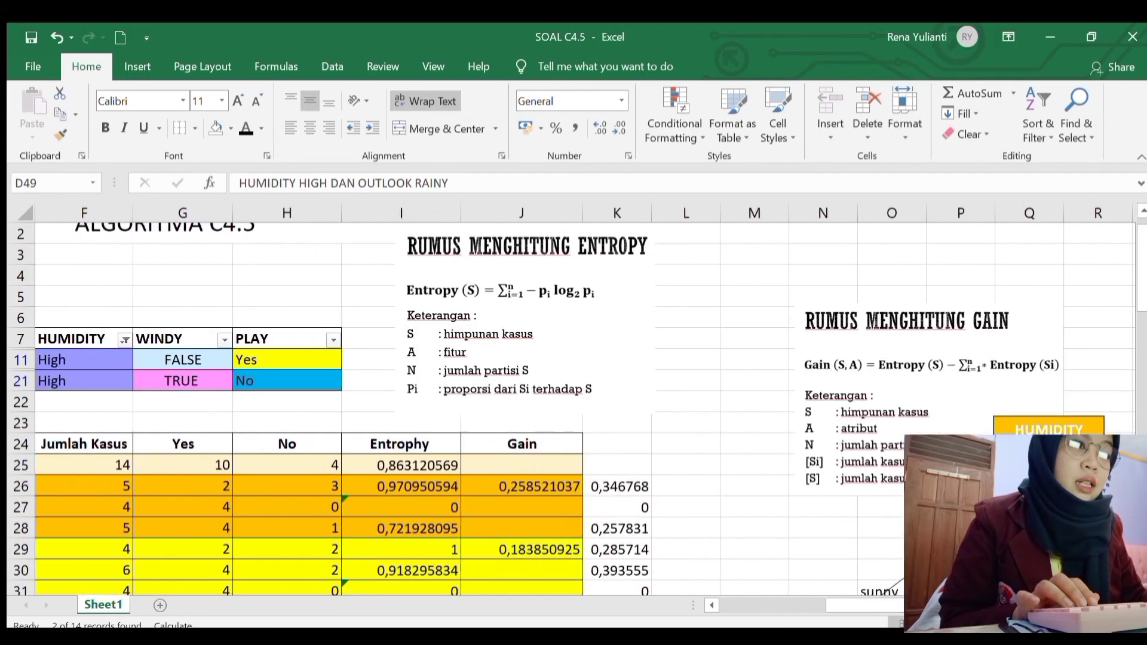
scroll(581, 409, "down", 1)
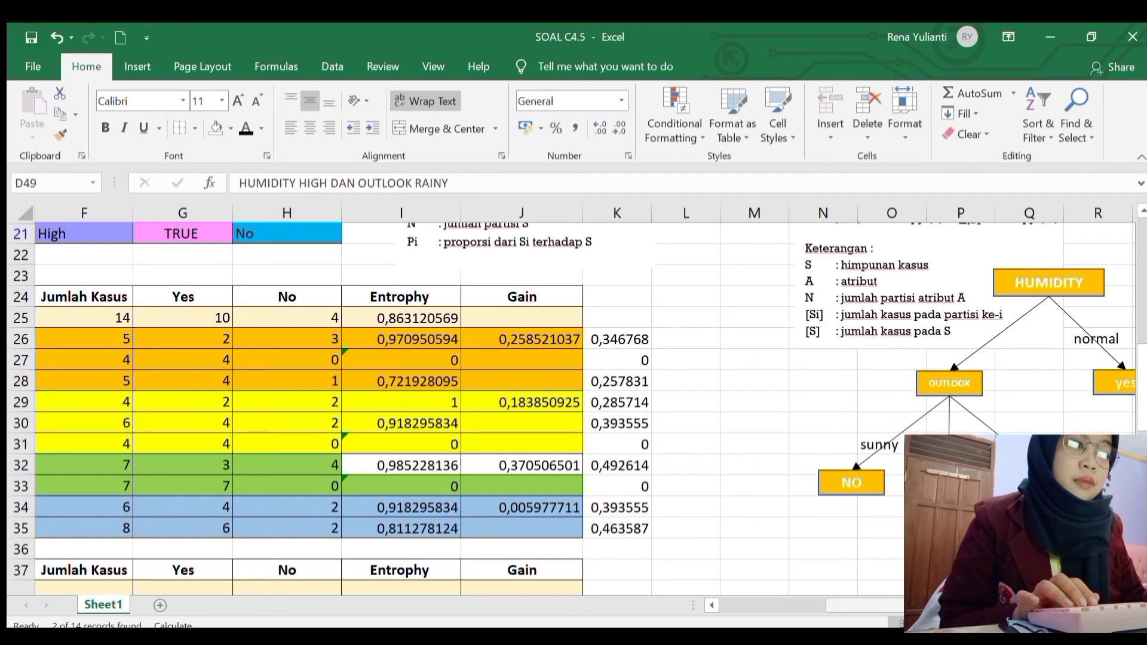
scroll(622, 430, "left", 4)
scroll(621, 430, "up", 3)
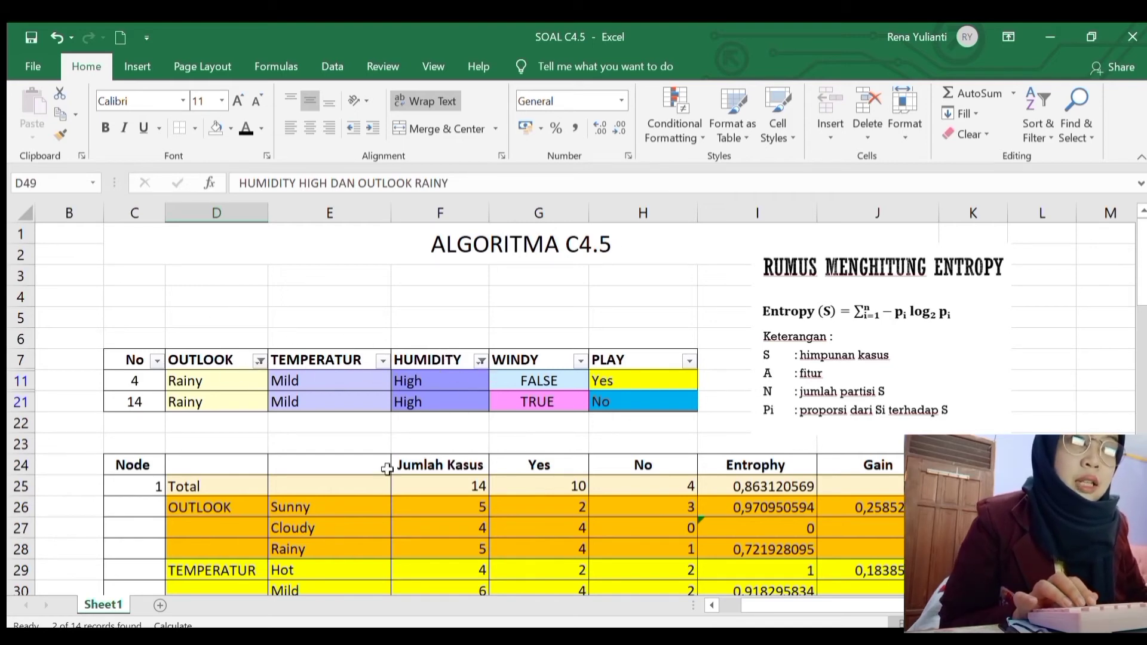
scroll(455, 472, "down", 2)
scroll(455, 472, "up", 2)
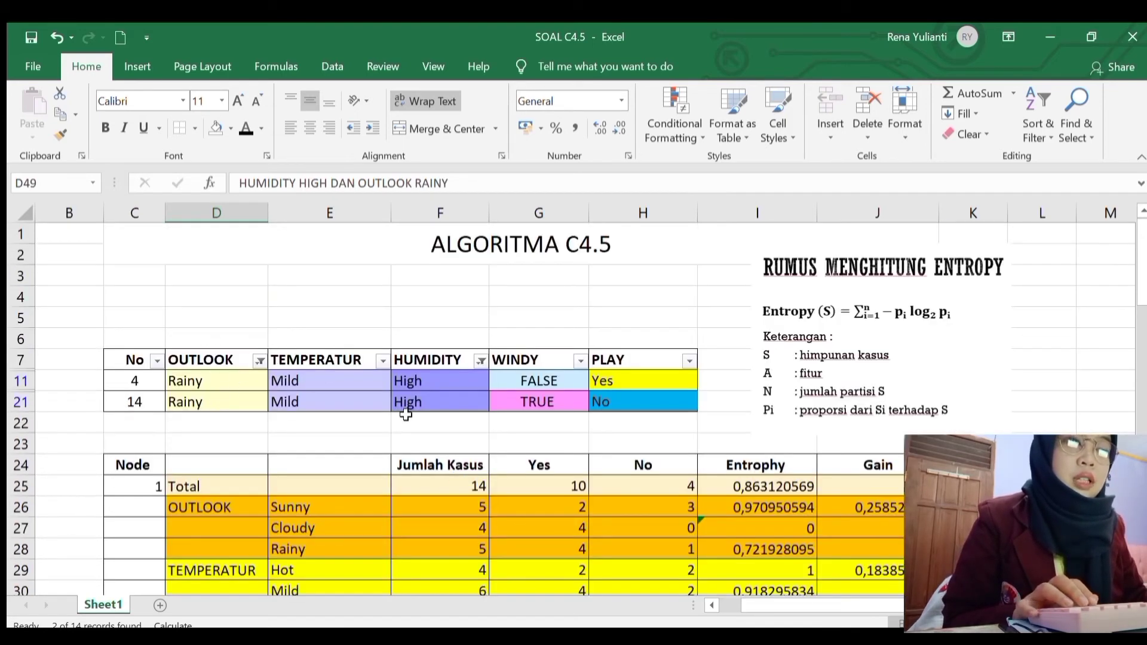
scroll(657, 453, "down", 4)
scroll(657, 459, "down", 5)
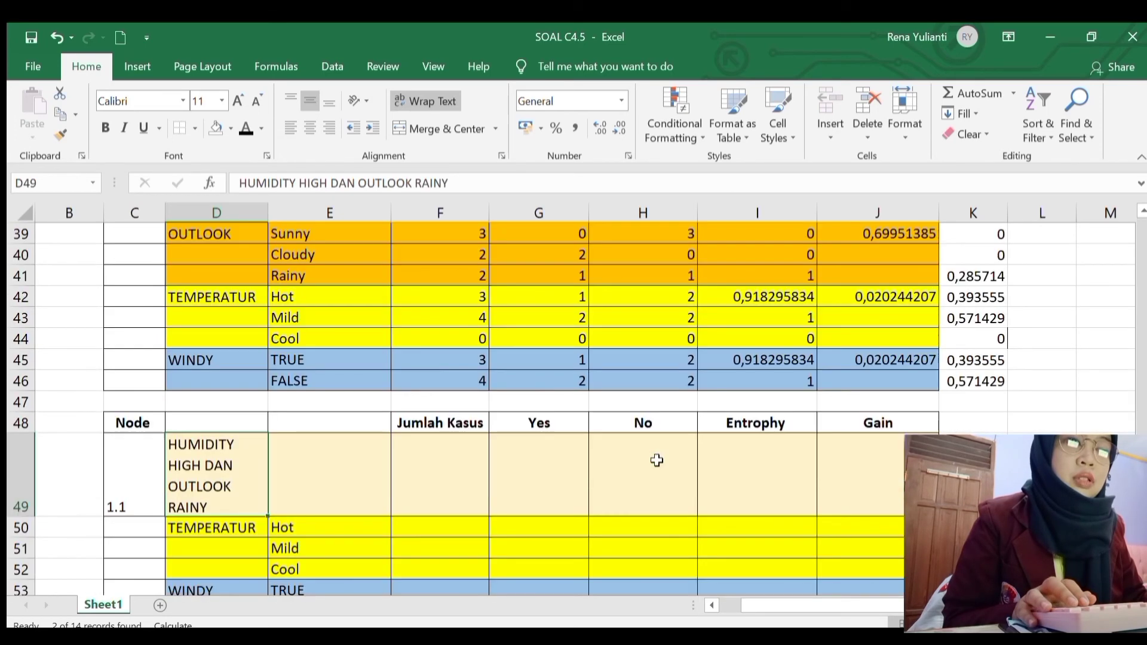
Step: Enter 2 for Jumlah Kasus, 1 for Yes and 1 for No in the HUMIDITY HIGH DAN OUTLOOK RAINY row, F49:H49
left_click(446, 483)
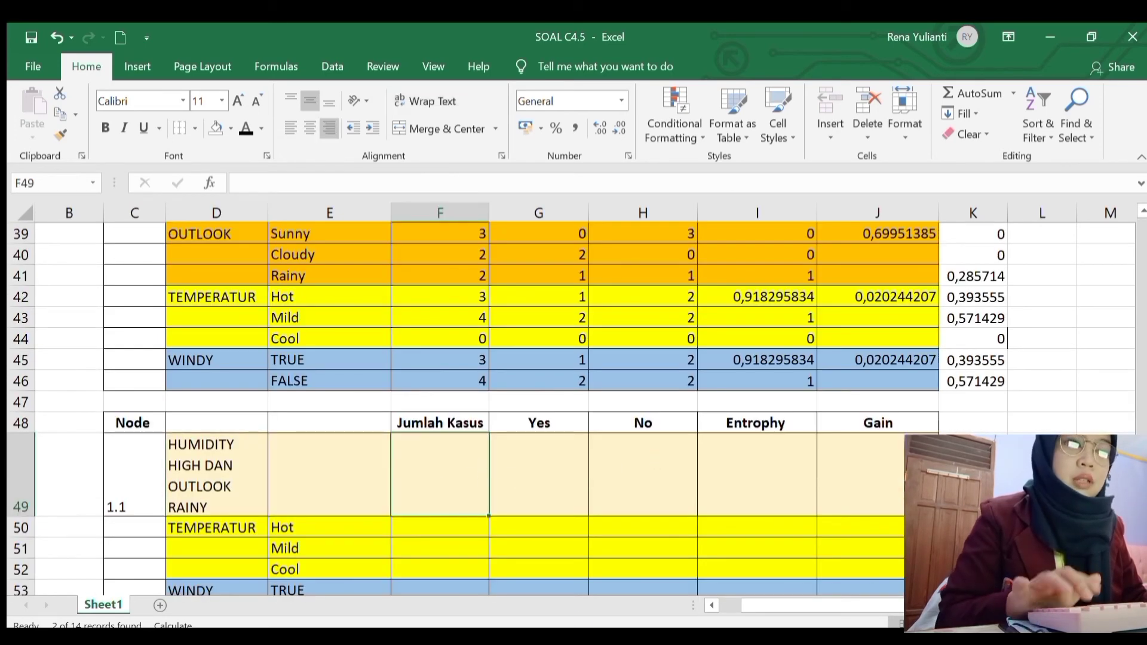
type("2")
left_click(533, 459)
type("1")
left_click(630, 480)
type("1")
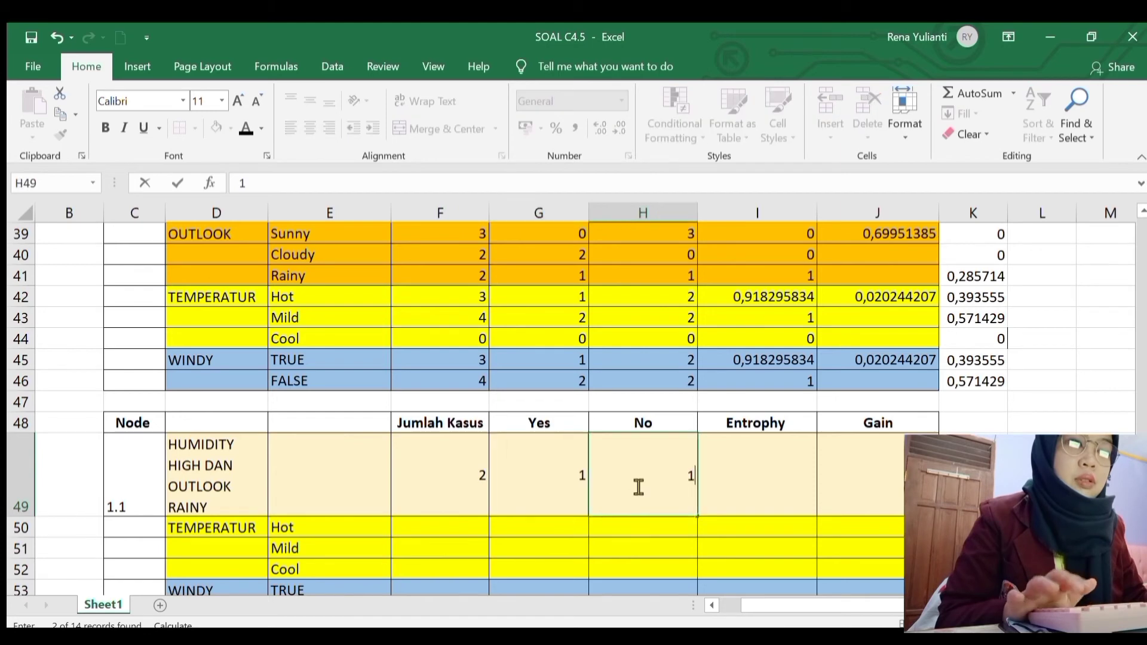
Step: Check the filtered cases and enter 0 for Jumlah Kasus, Yes and No in the TEMPERATUR Hot row, F50:H50
left_click(435, 525)
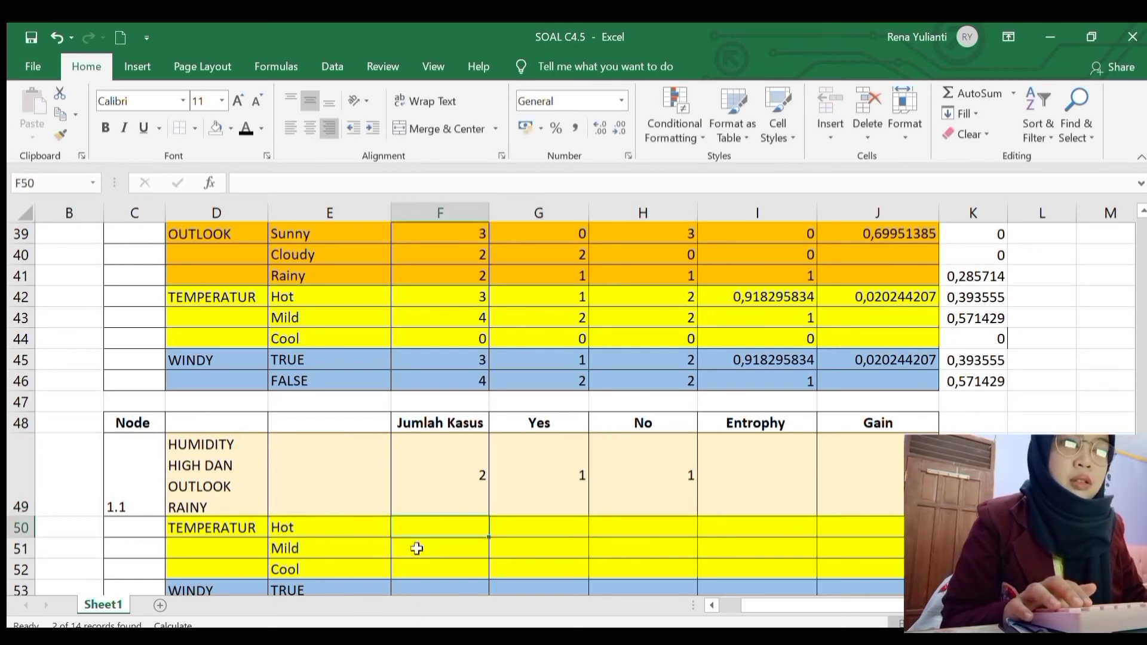
scroll(417, 548, "up", 7)
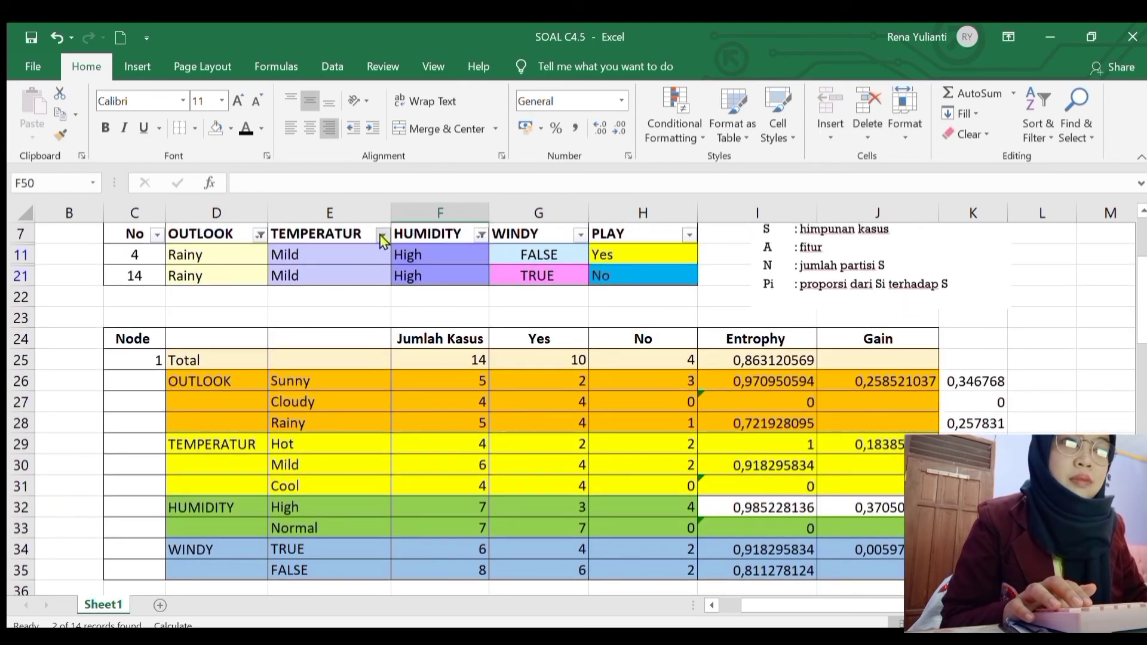
scroll(435, 427, "down", 11)
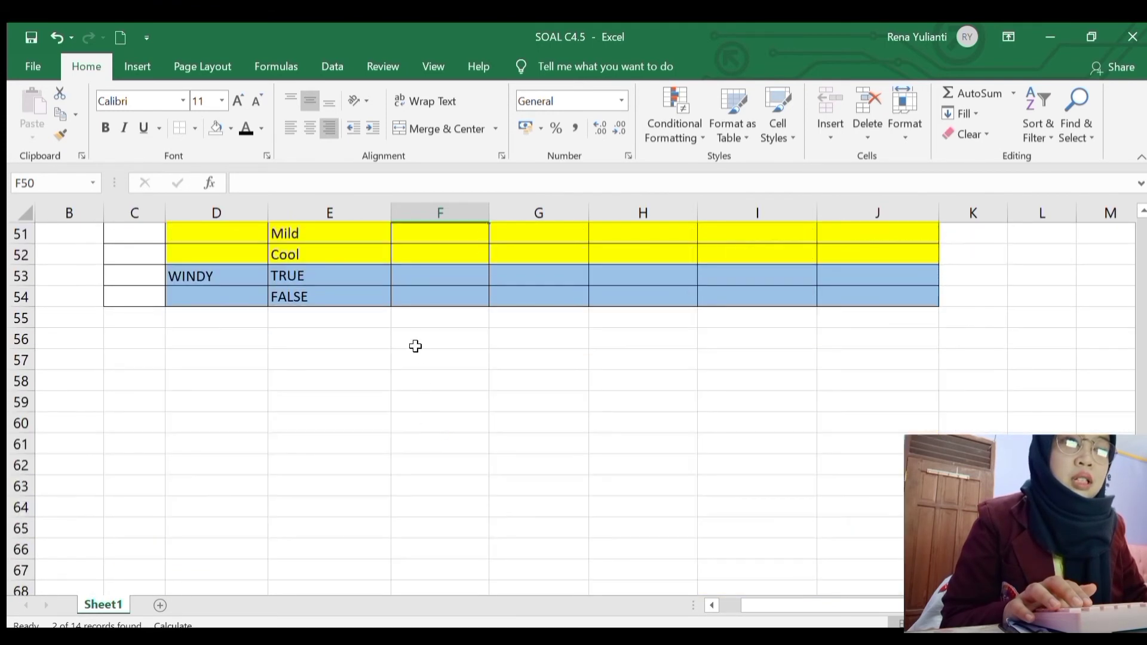
scroll(416, 348, "up", 2)
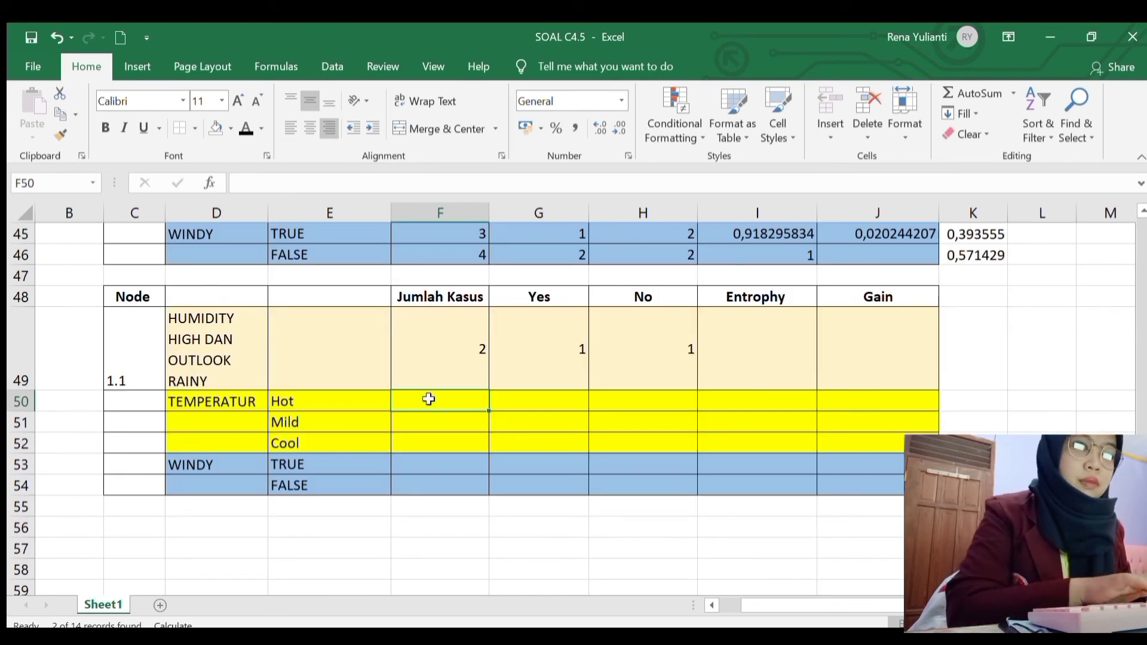
type("0")
key("Tab")
type("0")
key("Tab")
type("0")
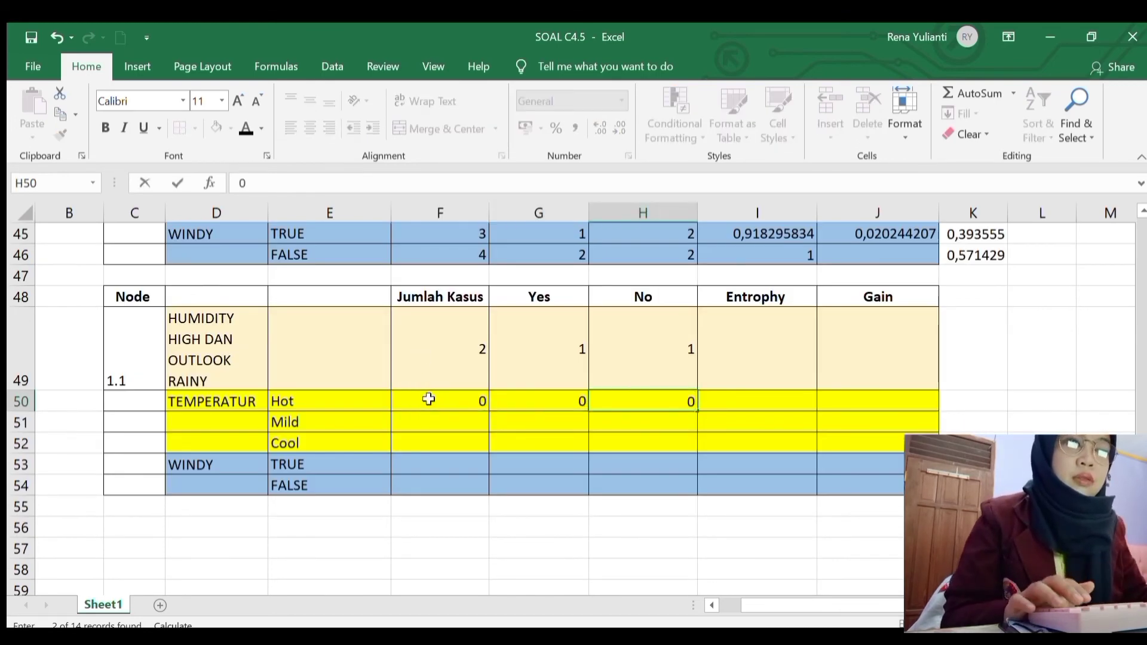
Step: Fill the TEMPERATUR Mild row 51 from the filtered cases with Jumlah Kasus 2, Yes 1 and No 1
left_click(429, 423)
scroll(443, 399, "up", 8)
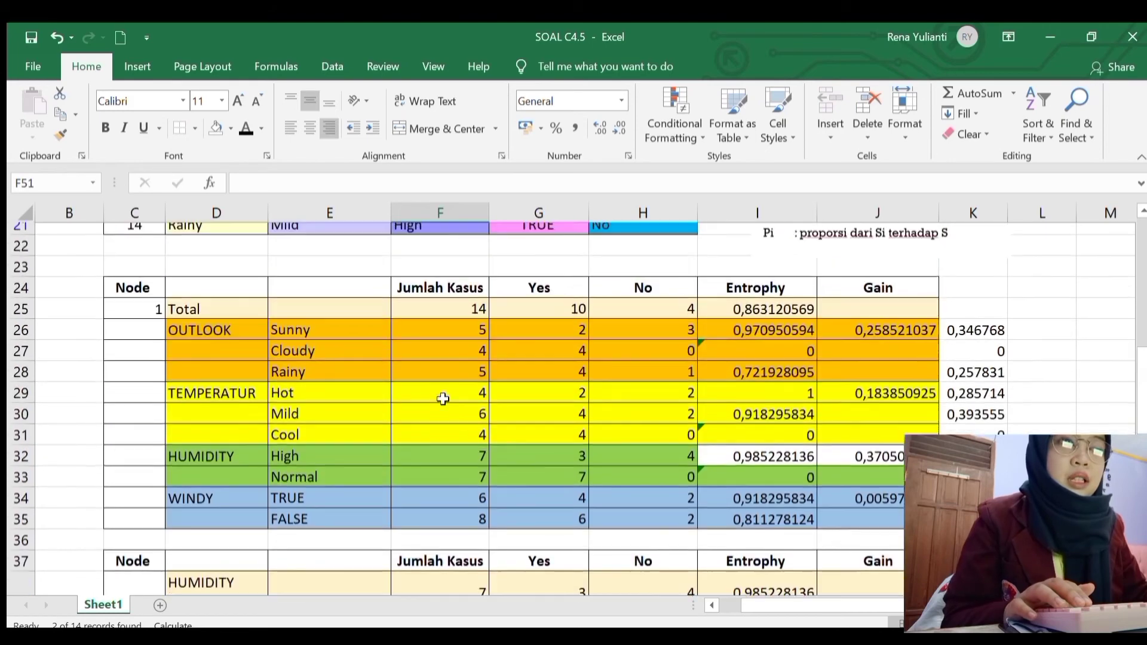
scroll(442, 399, "up", 1)
scroll(519, 456, "down", 8)
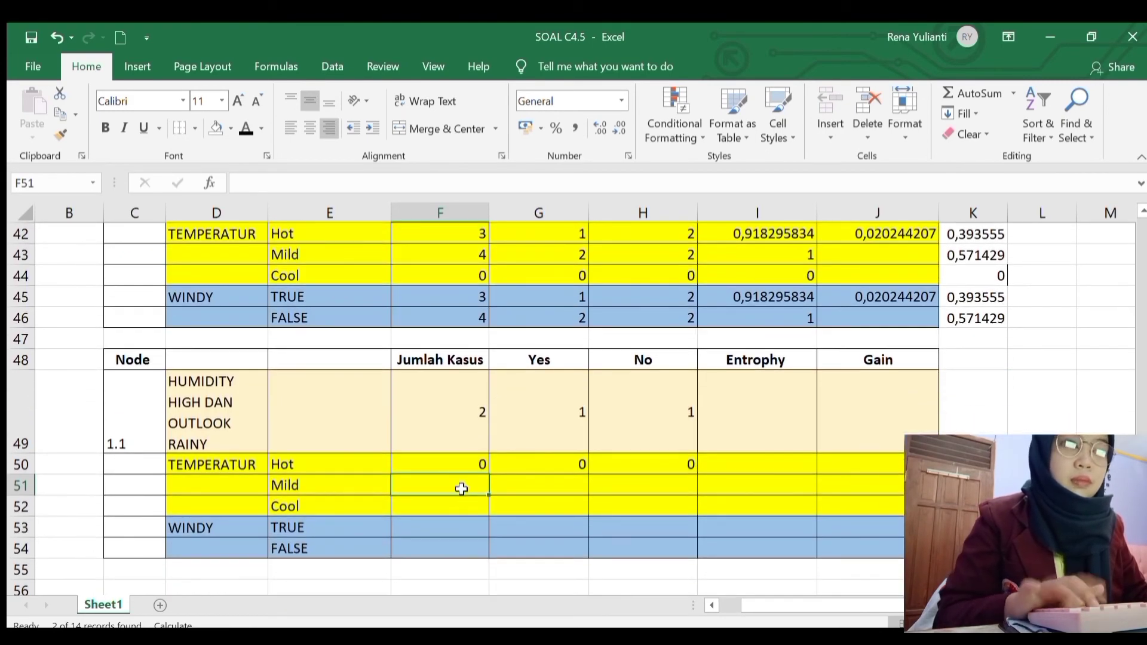
type("2")
left_click(512, 486)
type("1")
left_click(617, 489)
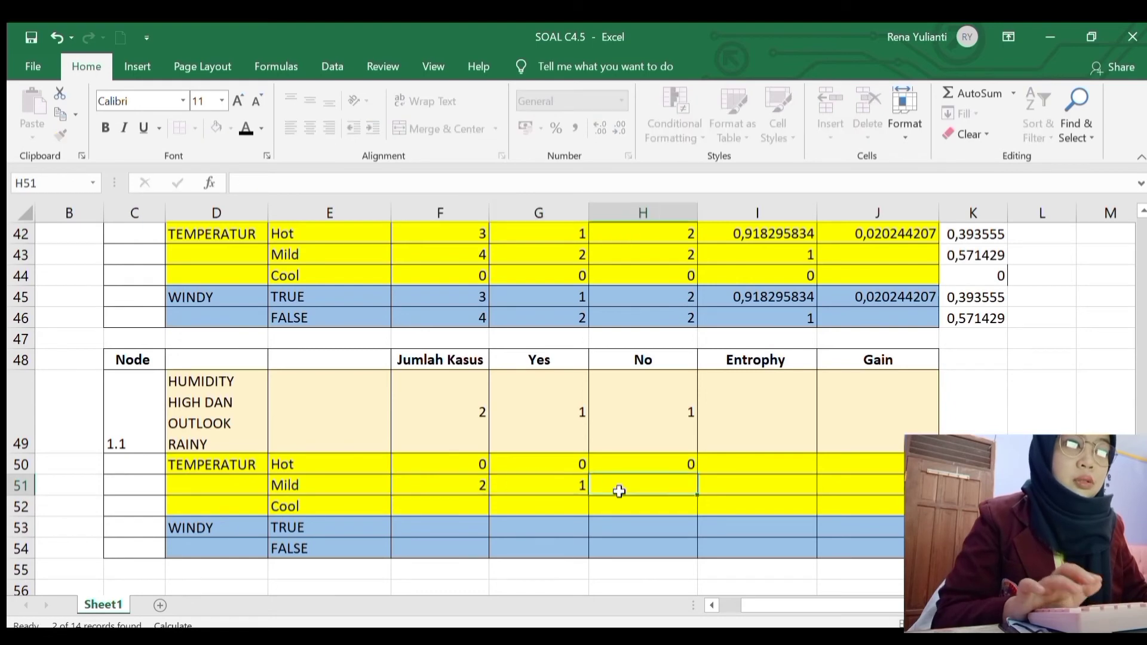
type("1")
Step: Enter 0 for Jumlah Kasus, Yes and No in the TEMPERATUR Cool row, F52:H52
left_click(442, 500)
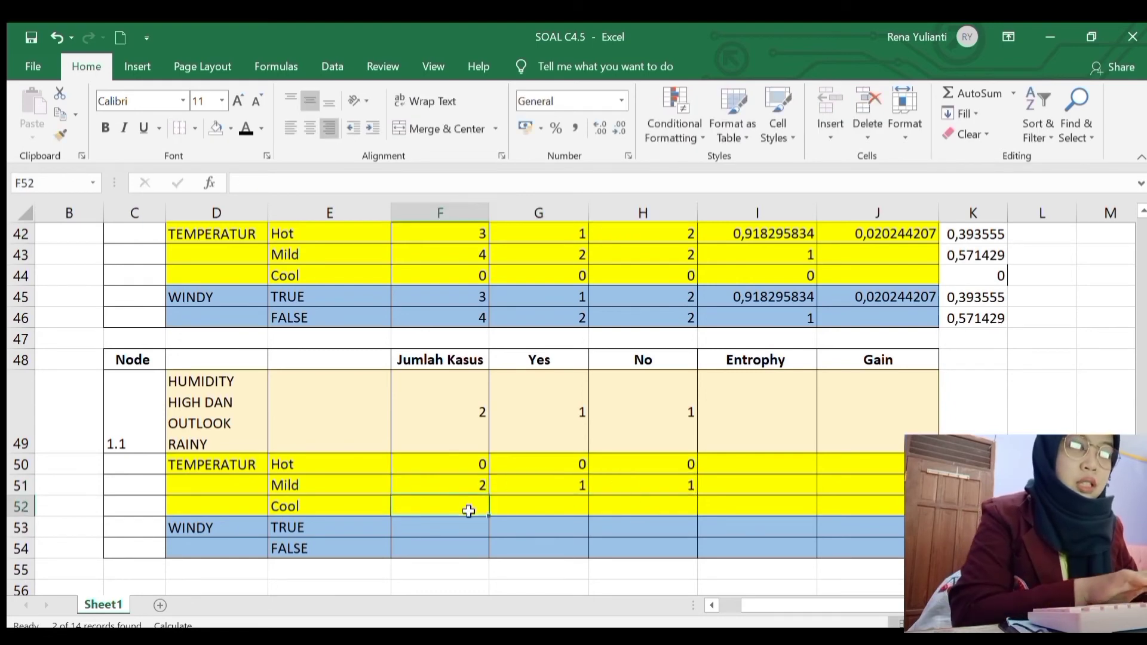
type("0")
left_click(582, 508)
type("0")
left_click(607, 505)
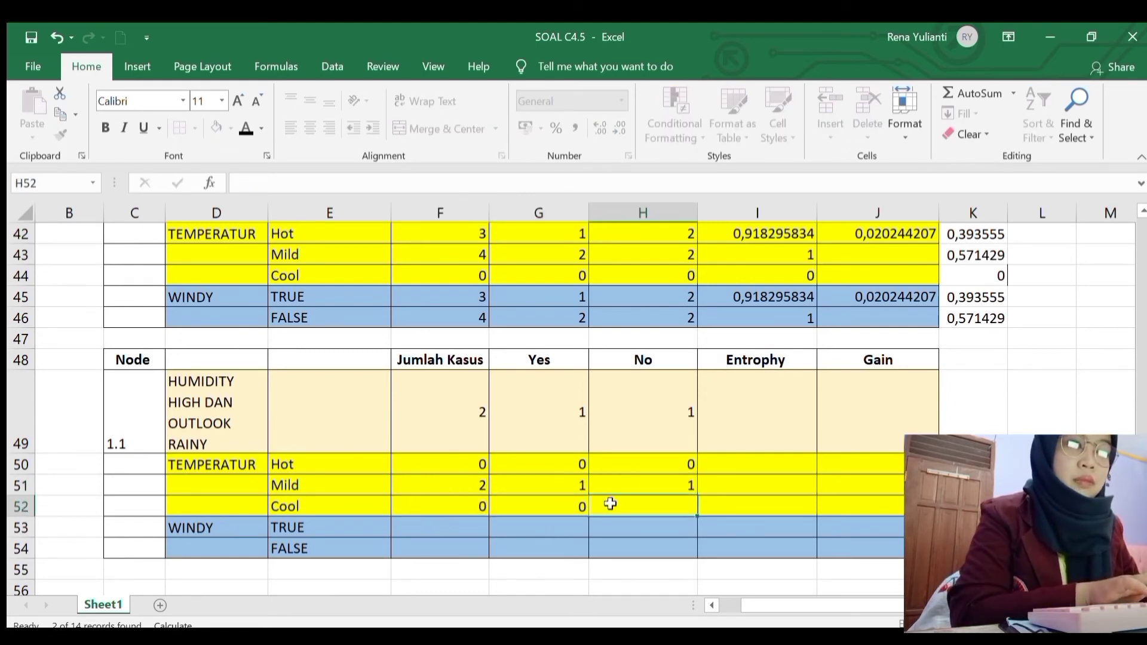
type("0")
Step: Fill the WINDY TRUE row 53 from the filtered cases with Jumlah Kasus 1, Yes 0 and No 1
left_click(412, 528)
scroll(484, 509, "up", 1)
scroll(484, 509, "up", 8)
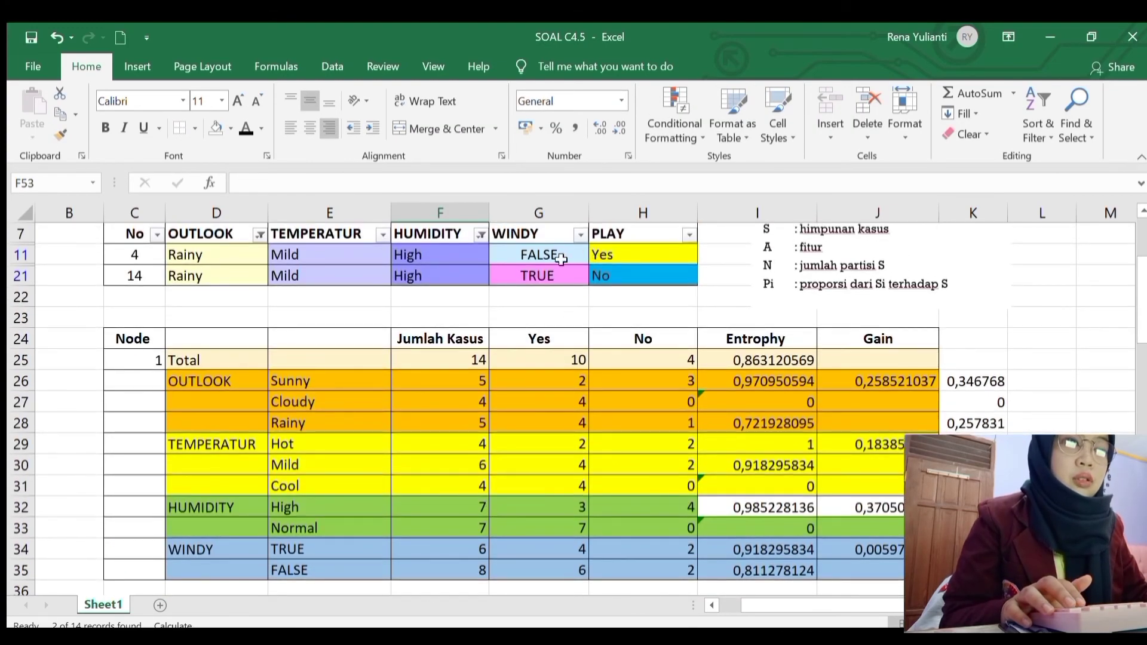
scroll(594, 350, "down", 9)
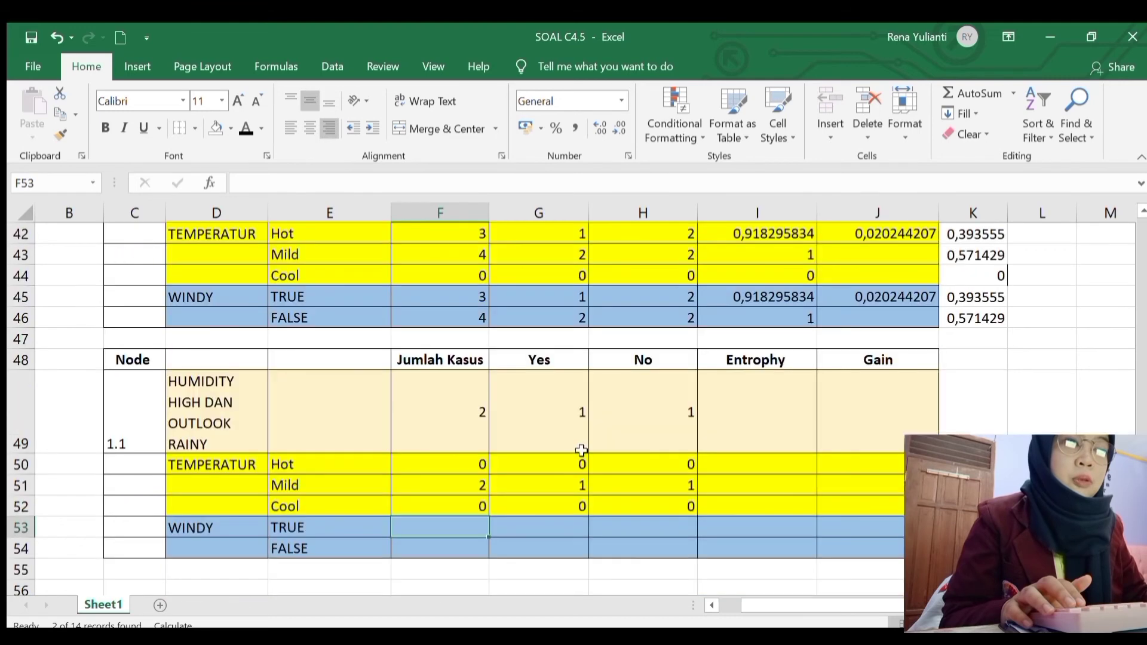
type("1")
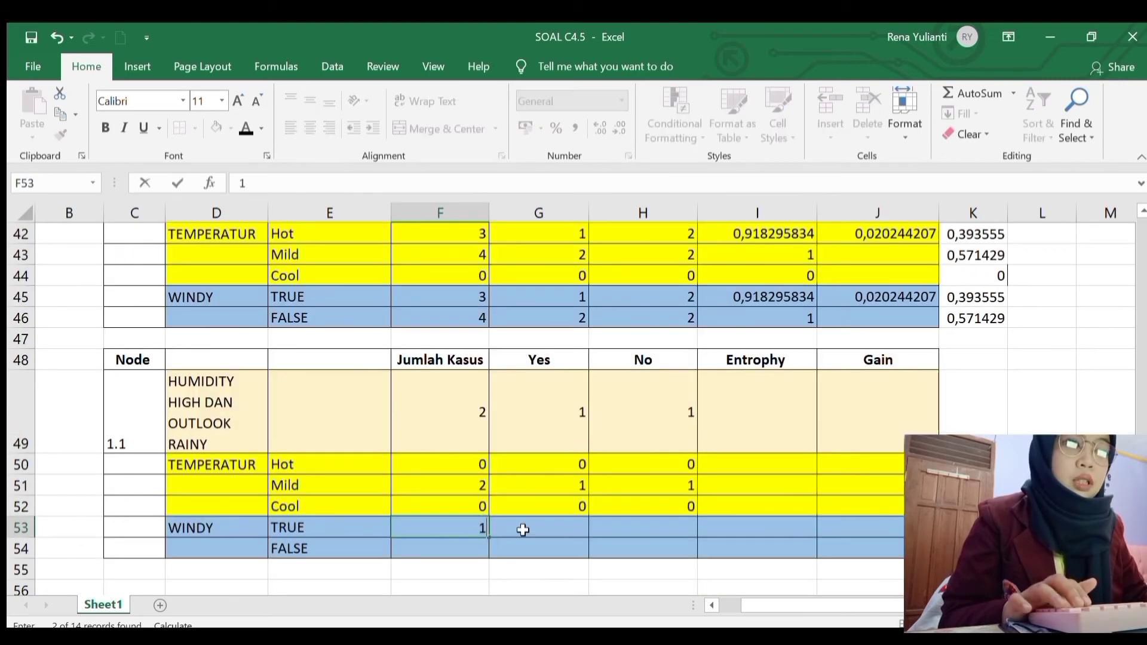
left_click(521, 527)
left_click(613, 521)
type("1")
left_click(538, 518)
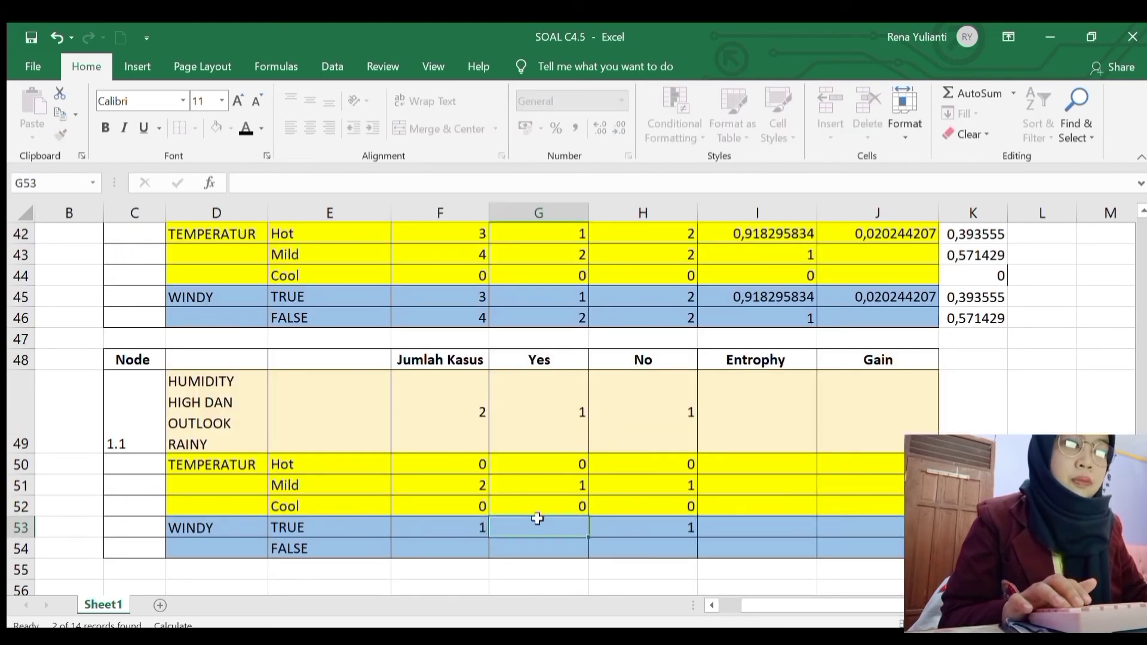
type("0")
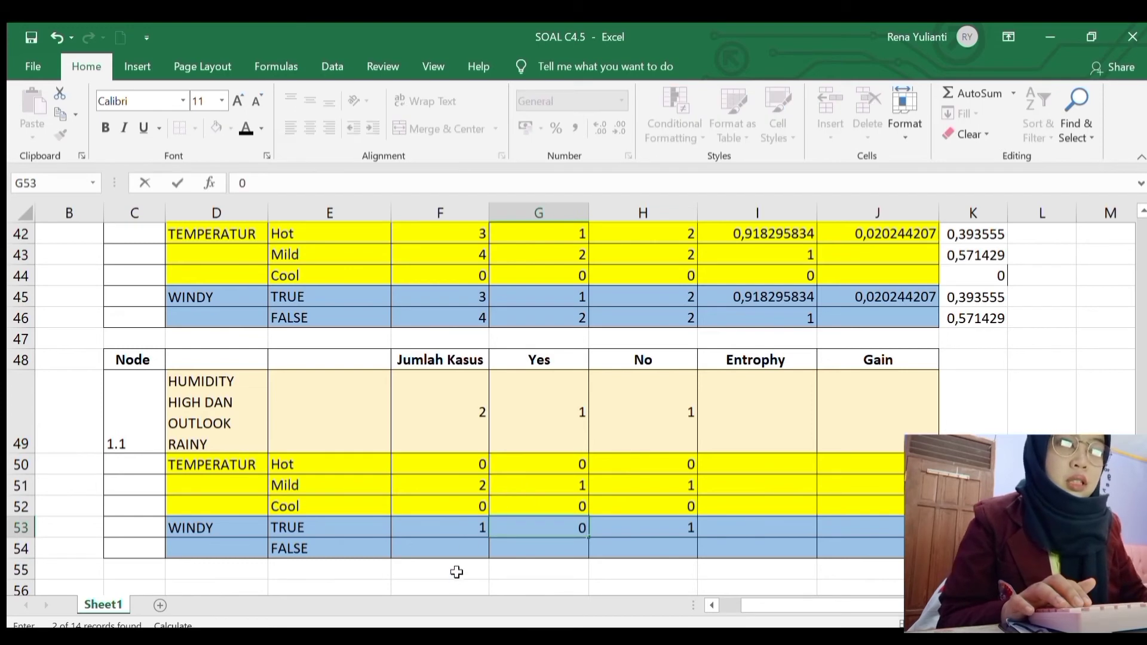
Step: Fill the WINDY FALSE row 54 with Jumlah Kasus 1, Yes 1 and No 0, and check the WINDY counts against the filtered cases
left_click(482, 553)
type("1")
left_click(562, 544)
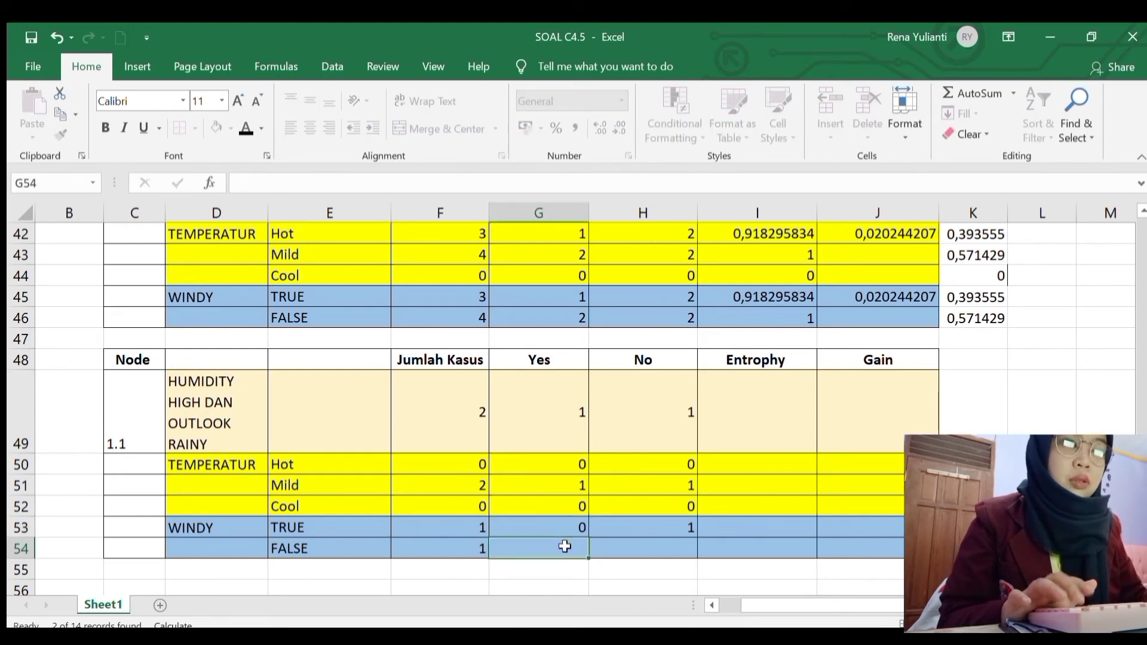
type("1")
left_click(656, 546)
type("0")
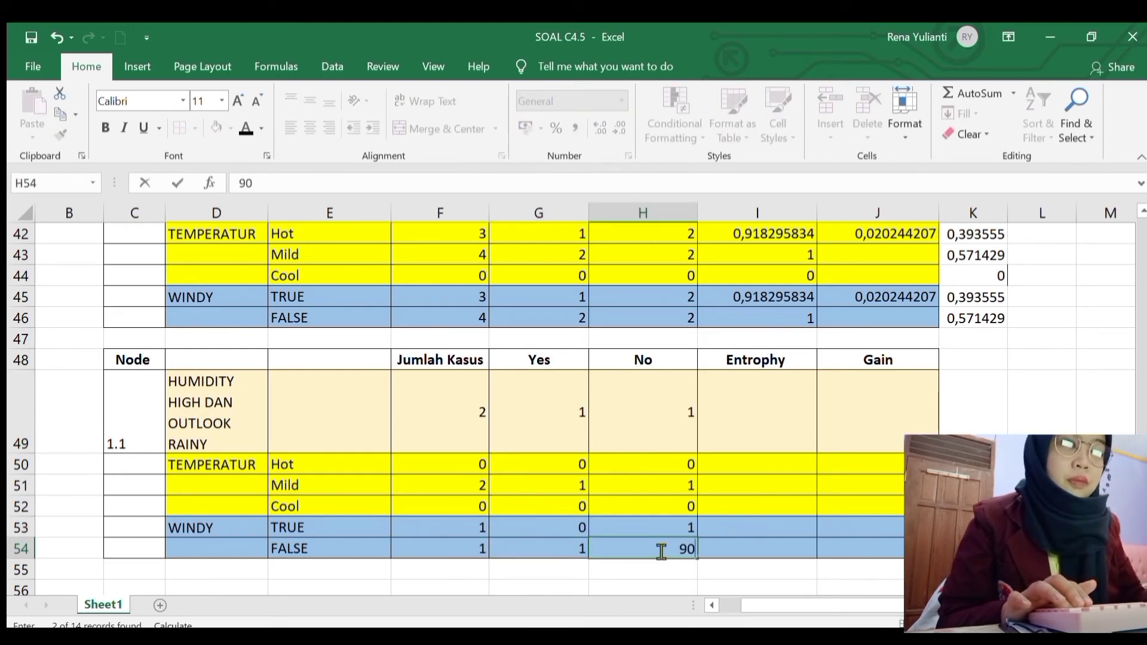
key("BackSpace")
scroll(397, 487, "up", 10)
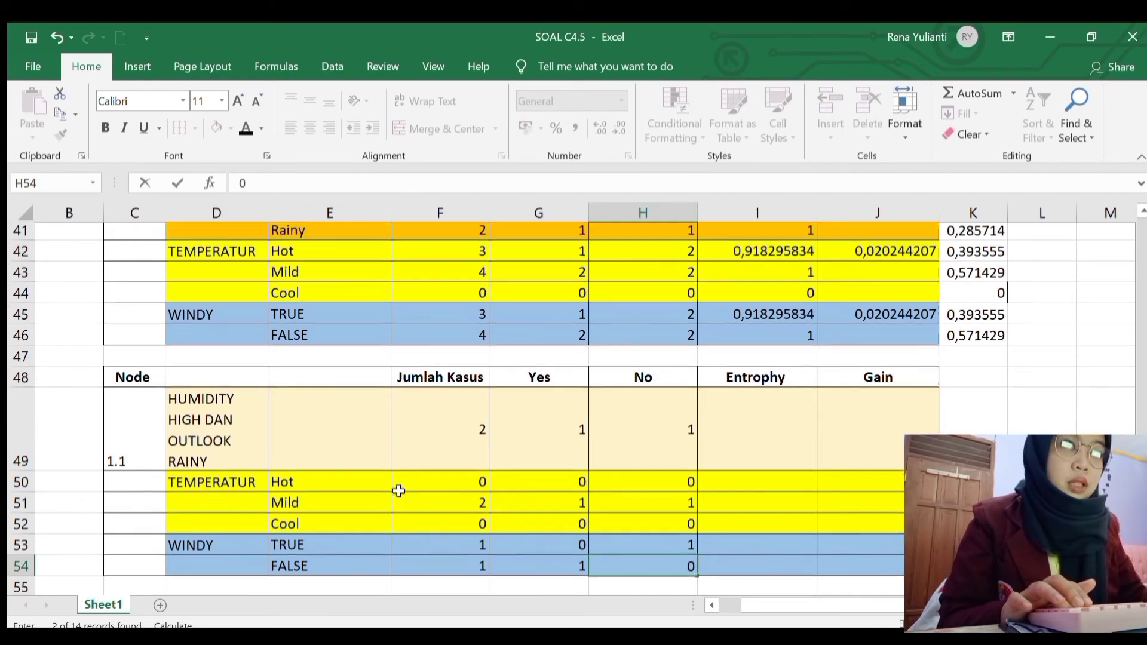
left_click(538, 380)
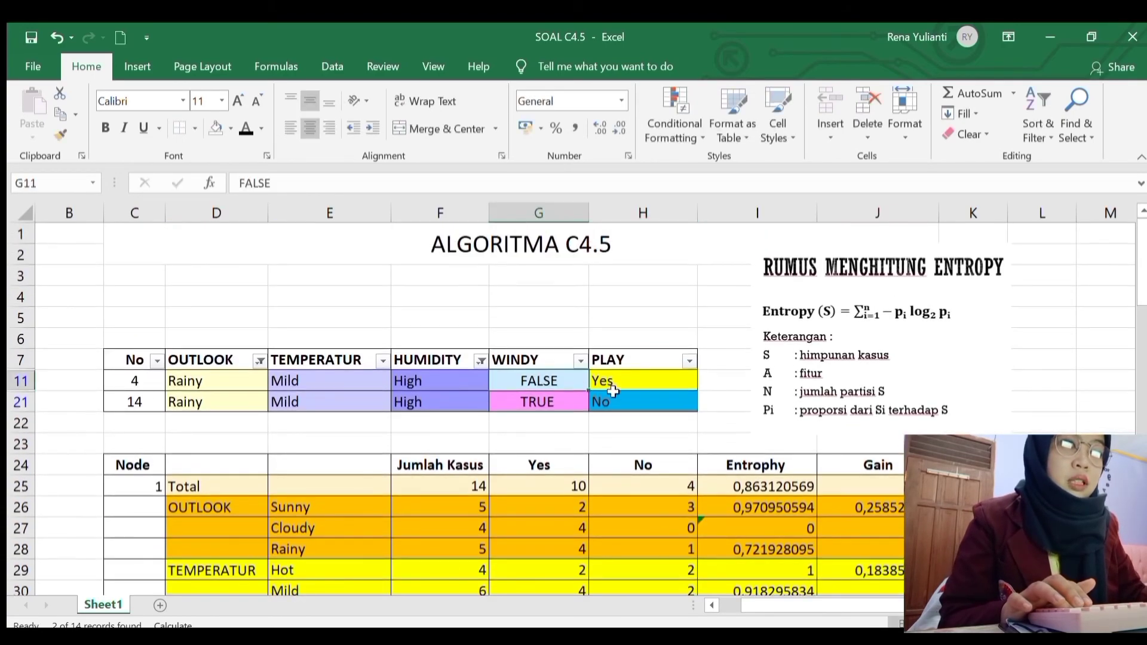
left_click(612, 397)
scroll(602, 508, "down", 13)
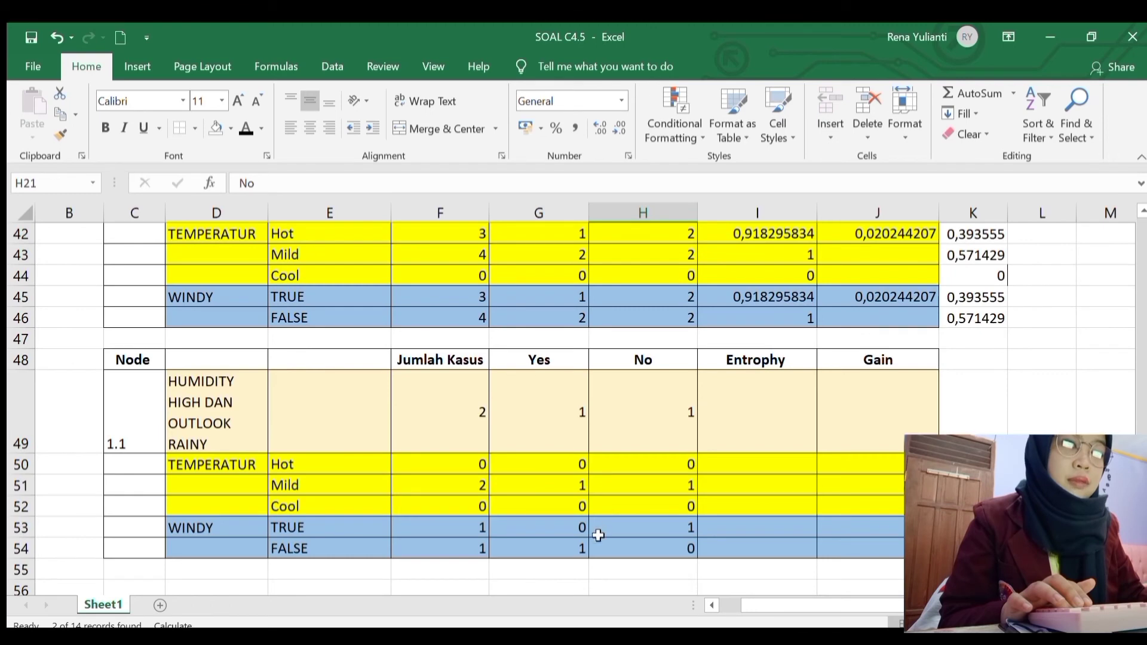
Step: Start the Entrophy formula in I49 with the Yes term, =(-(G49/F49)*IMLOG2(G49/F49
left_click(762, 402)
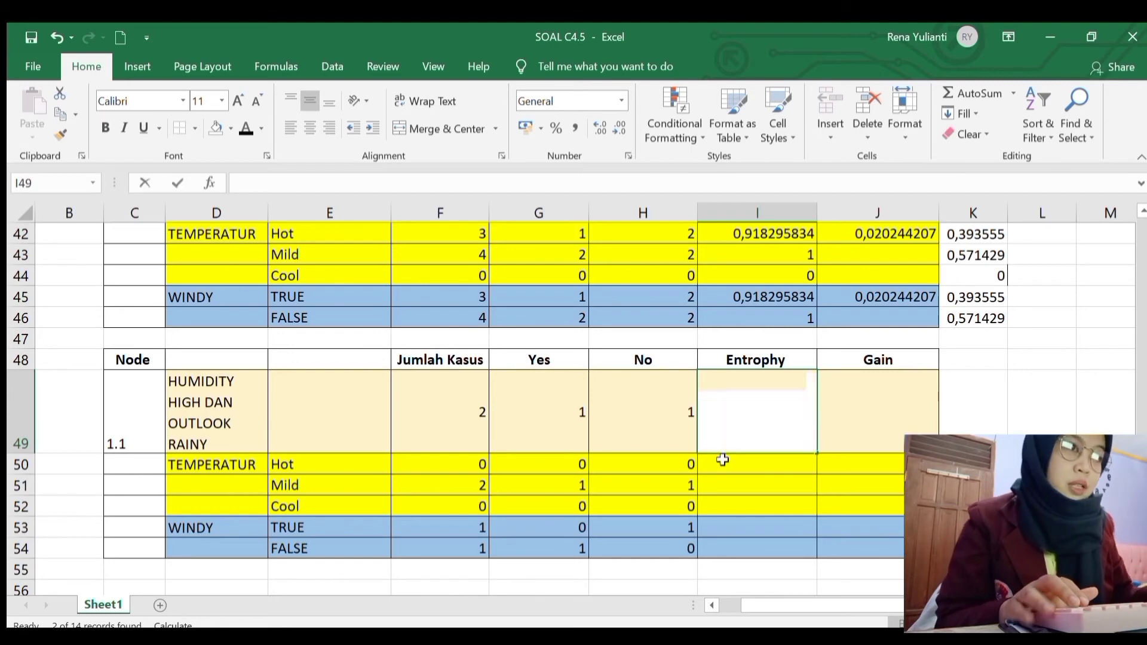
type("=(-(")
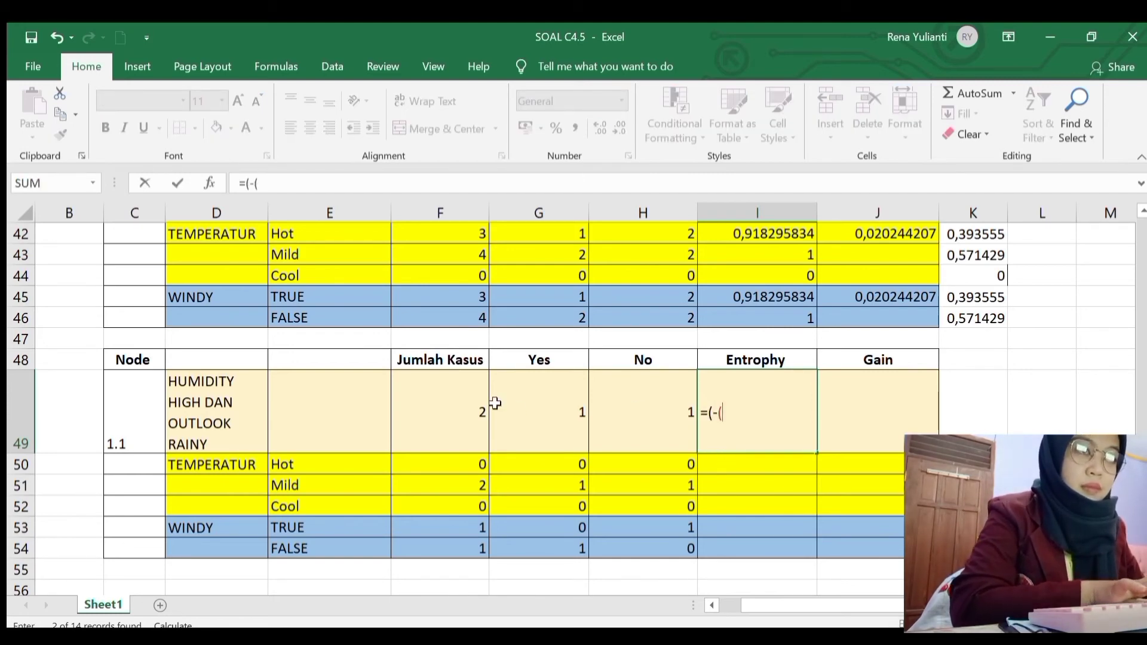
left_click(570, 414)
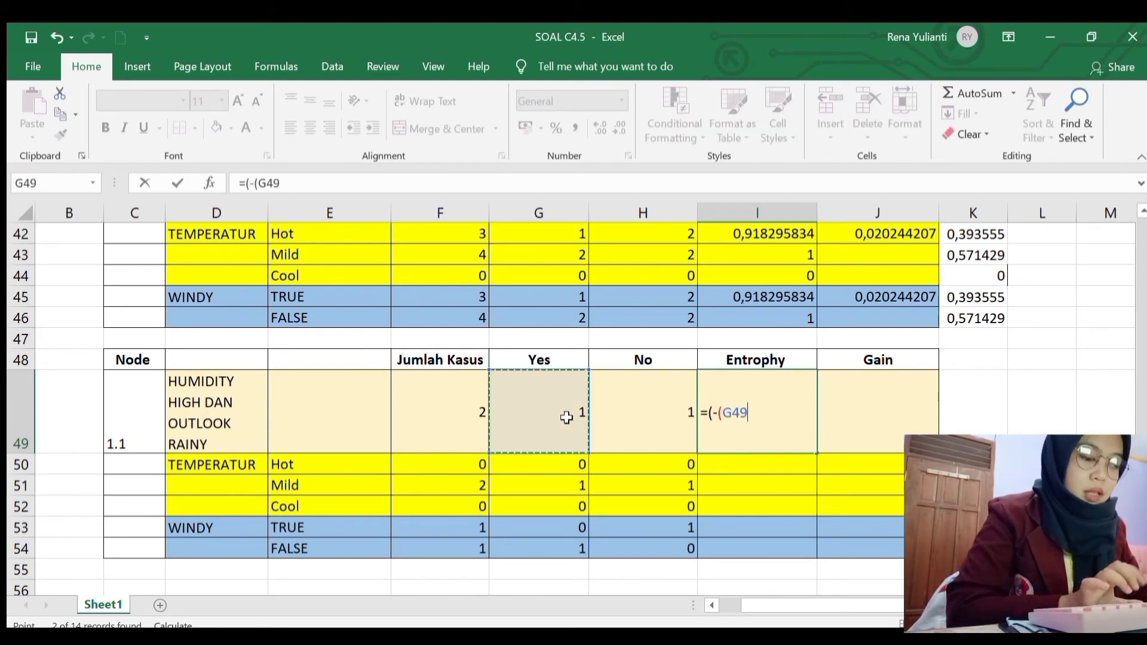
type("/")
left_click(461, 410)
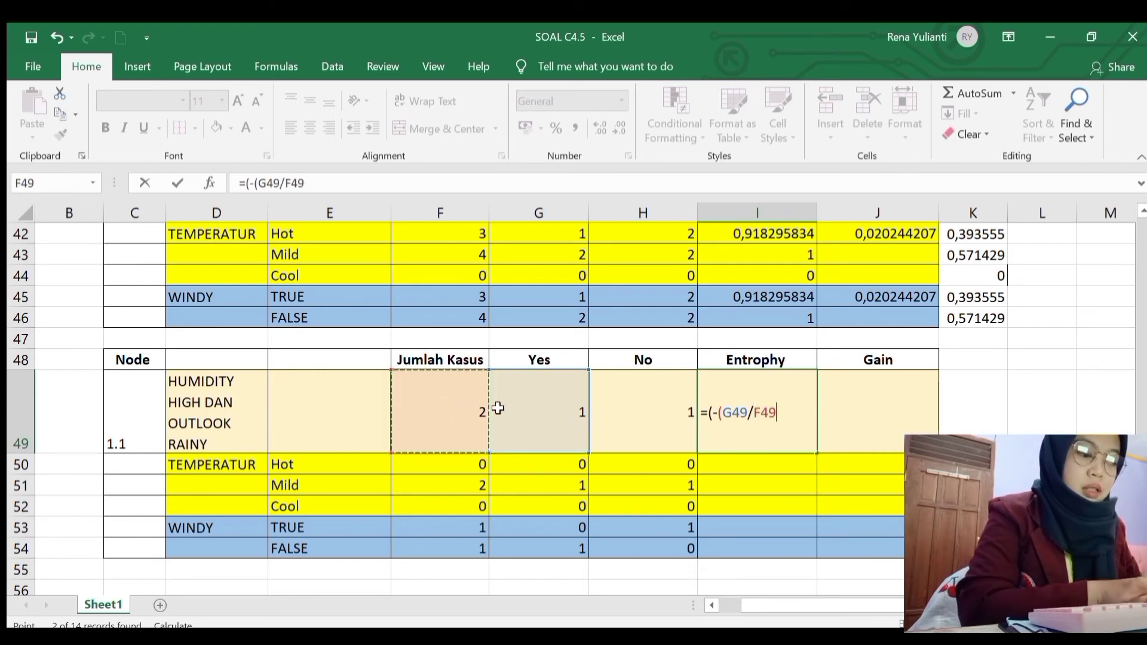
type(")")
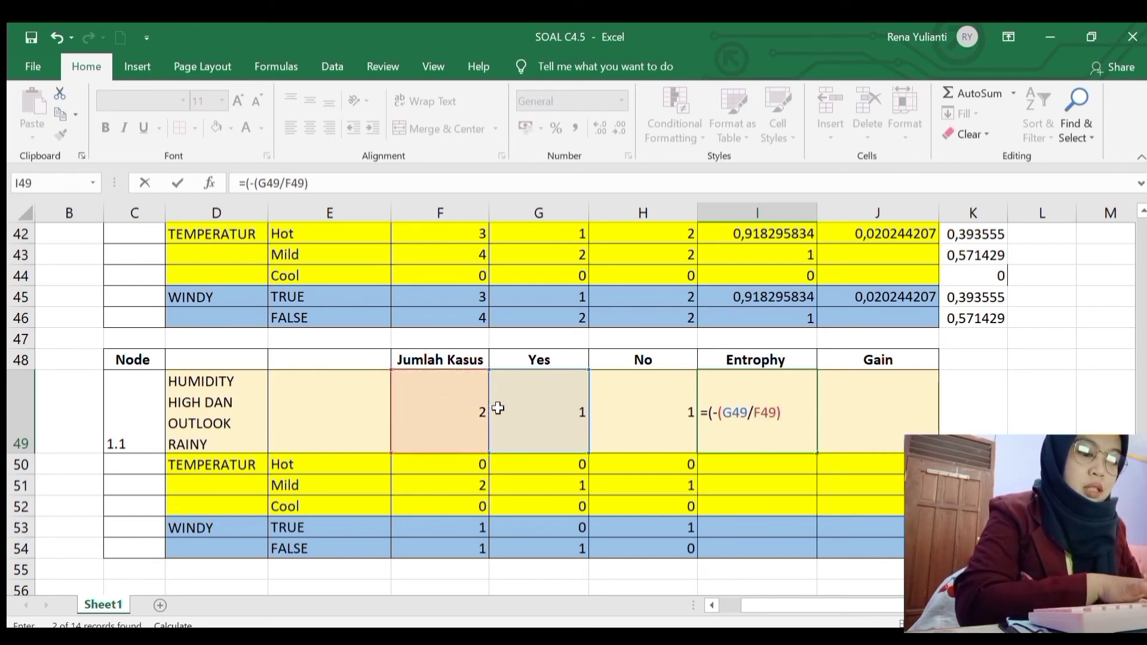
type("*IMLOG")
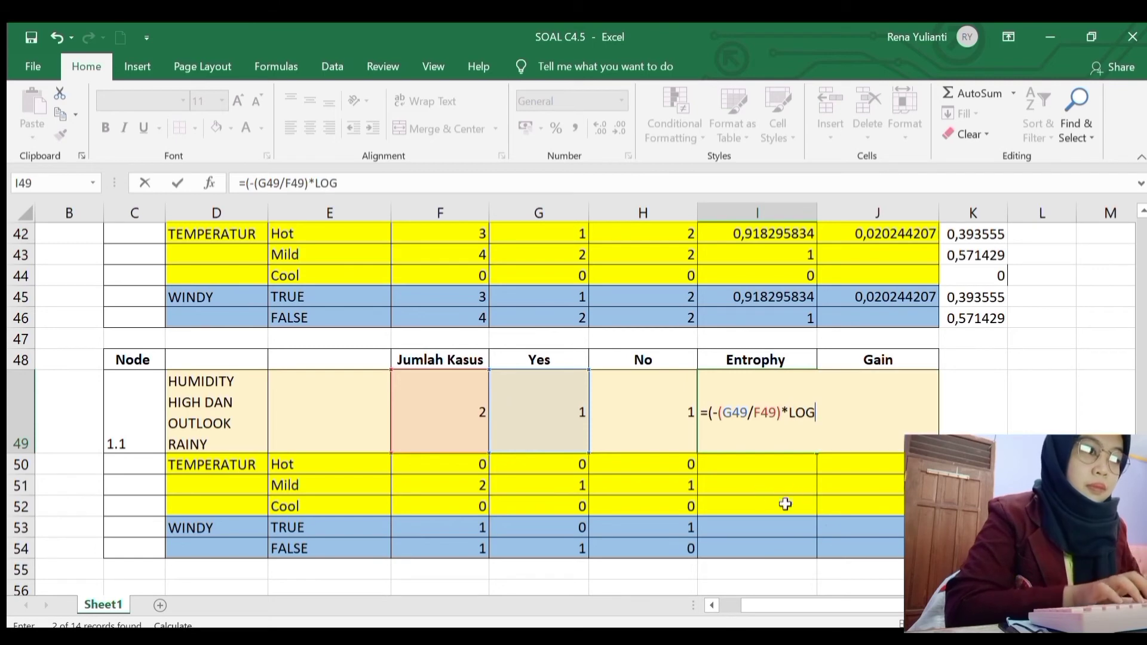
double_click(839, 561)
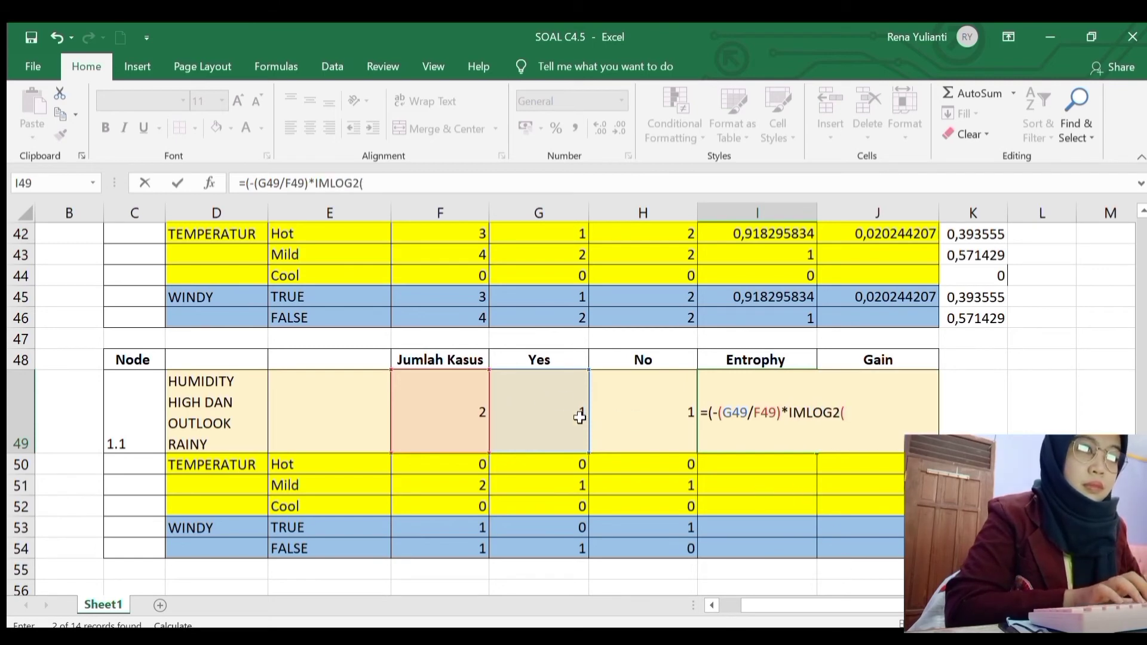
left_click(548, 412)
type("/")
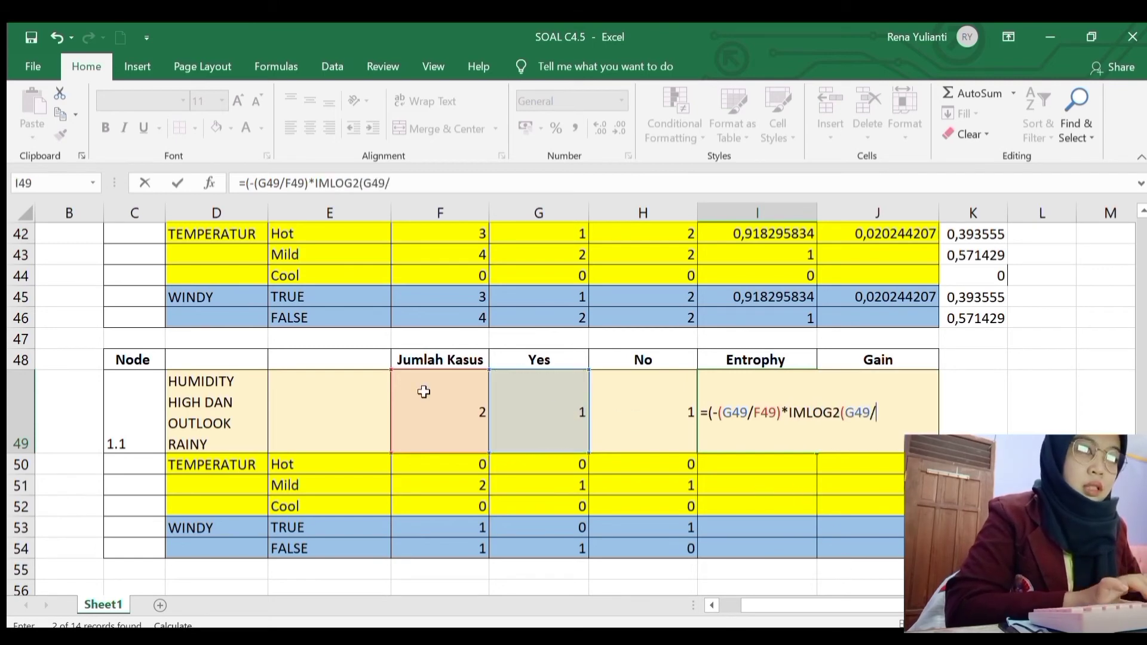
left_click(461, 405)
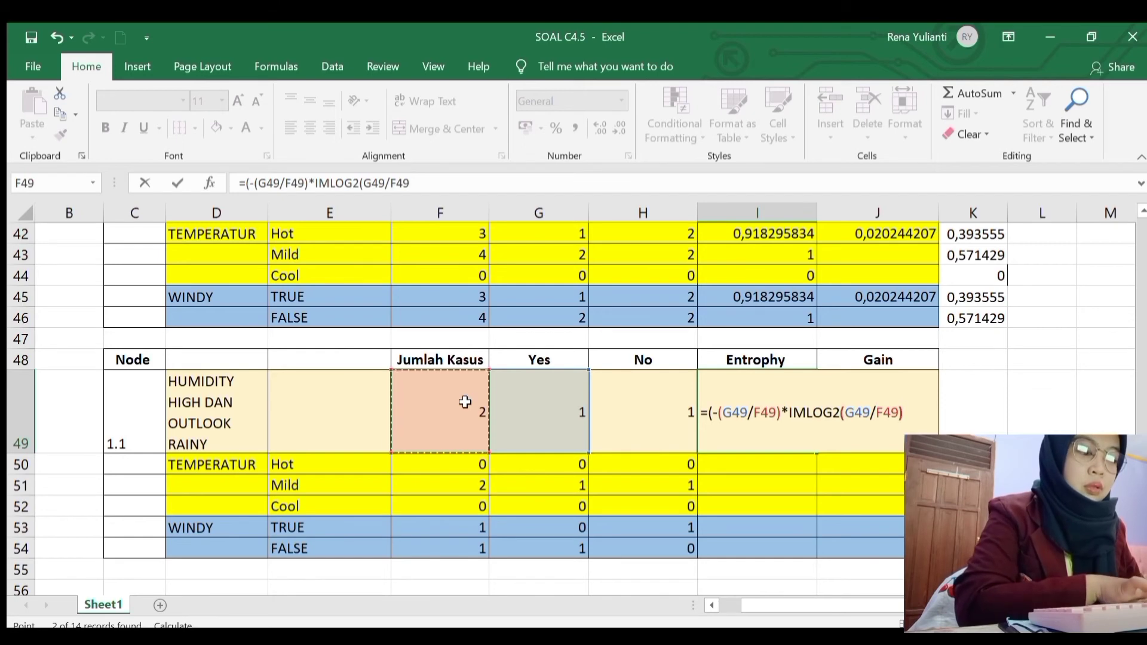
Step: Close the Yes term in the I49 Entrophy formula and add the negative No ratio, +(-(H49/F49)
type(")+(")
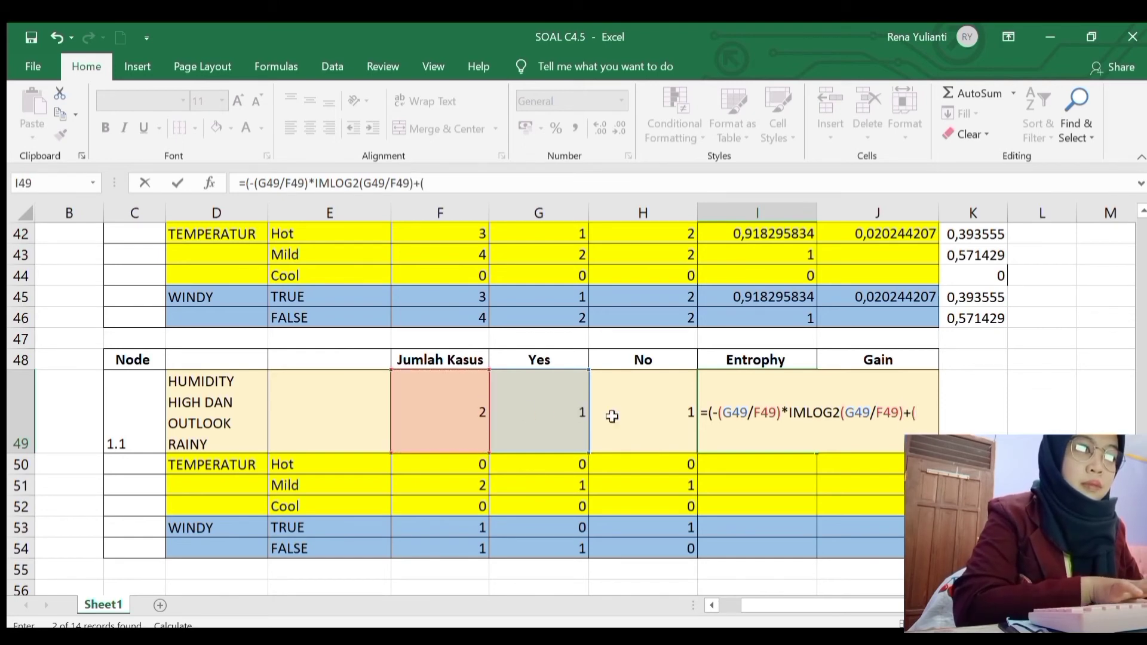
left_click(672, 415)
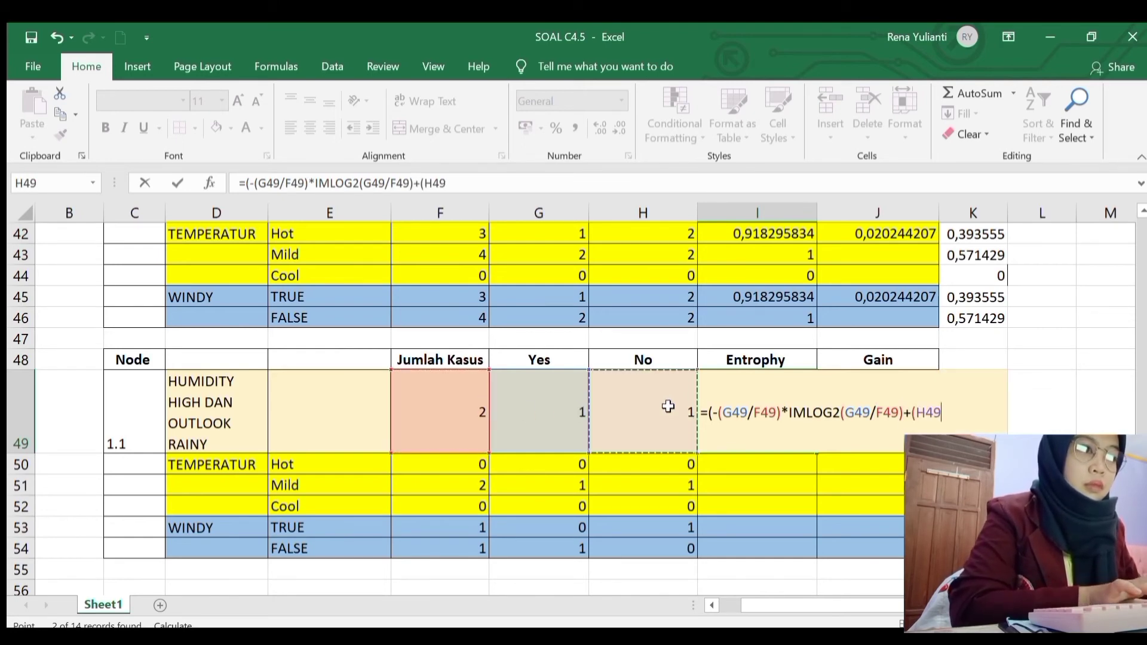
key("BackSpace")
key("BackSpace")
key("BackSpace")
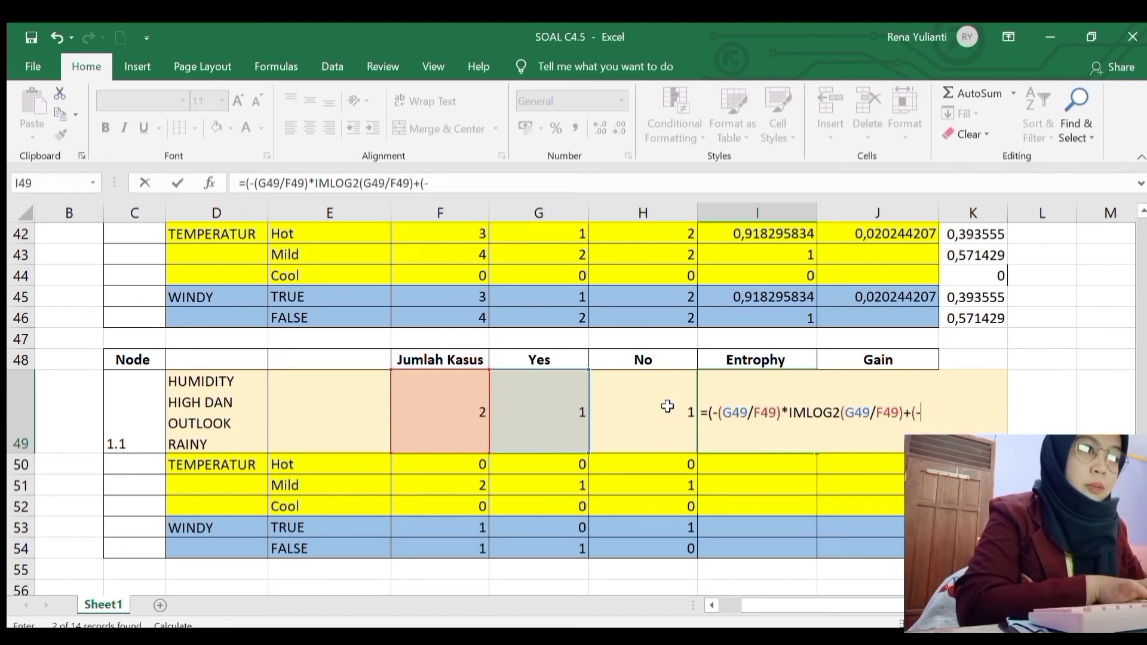
type("-(")
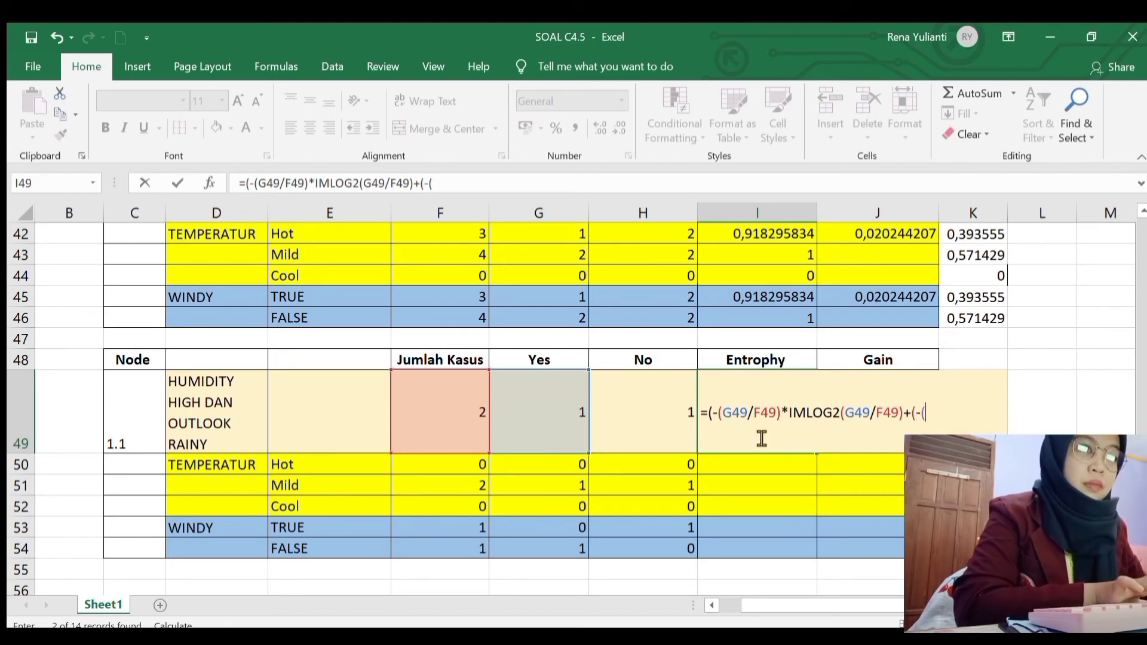
left_click(681, 411)
type("/")
left_click(466, 423)
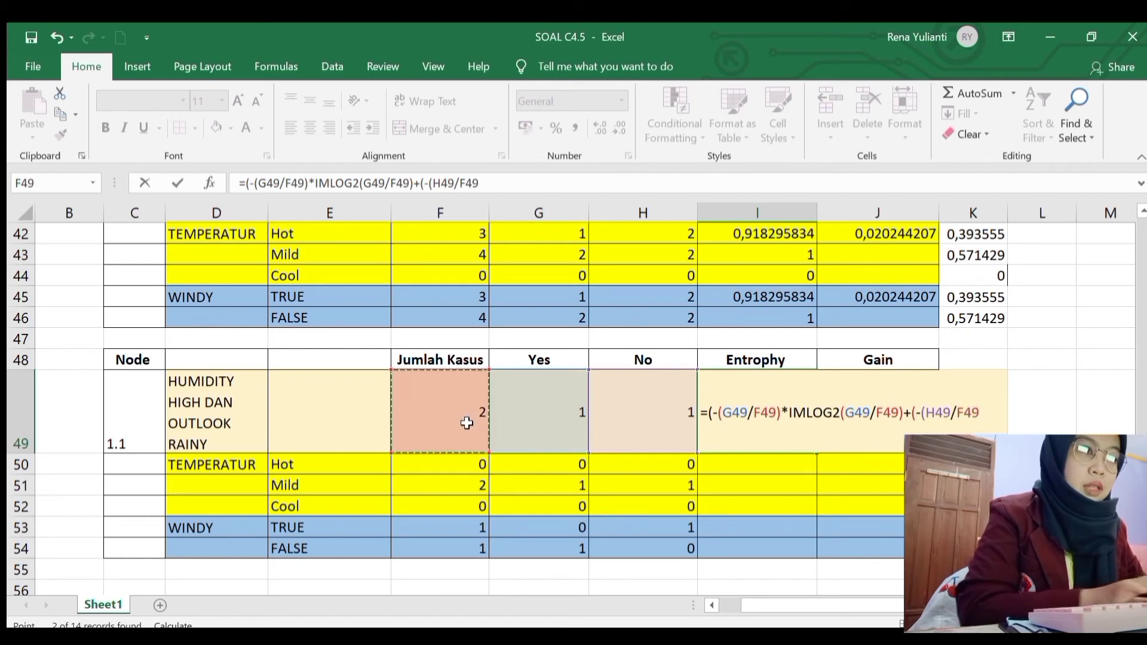
type(")")
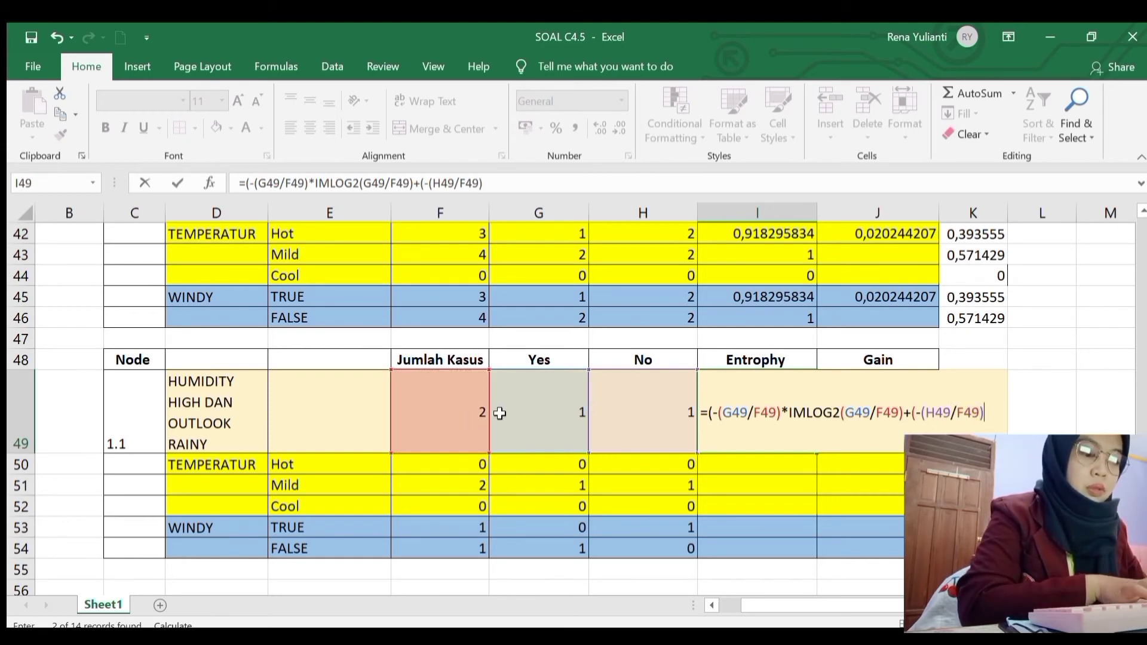
Step: Complete the I49 Entrophy formula by multiplying the No ratio by IMLOG2(H49/F49), and commit it
type("*LOG")
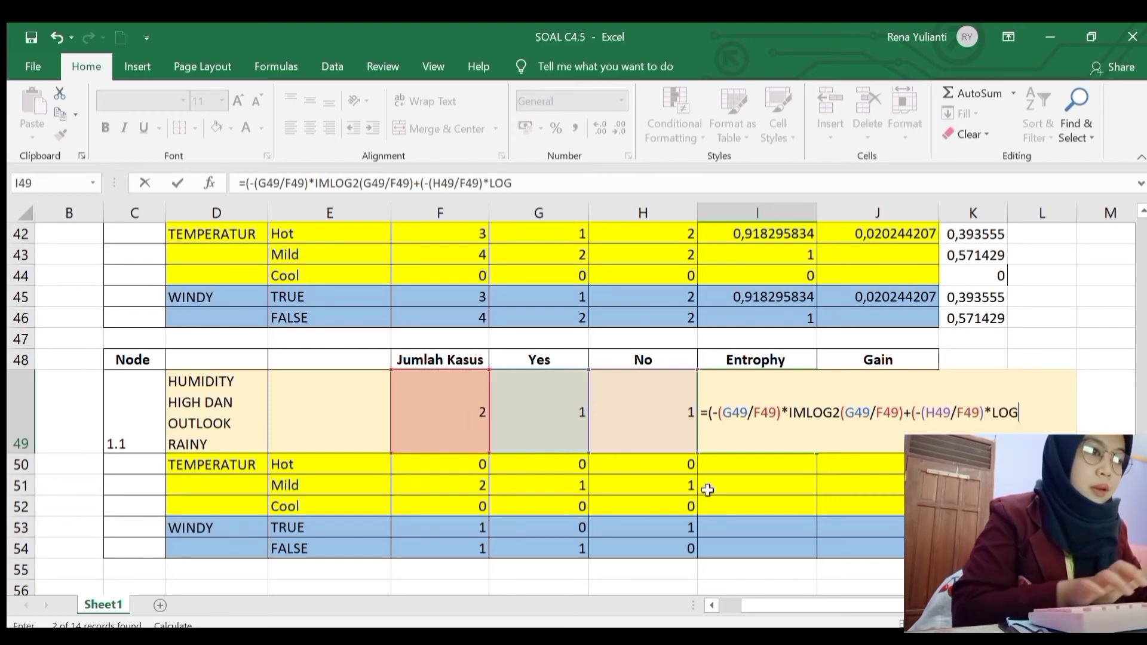
key("Tab")
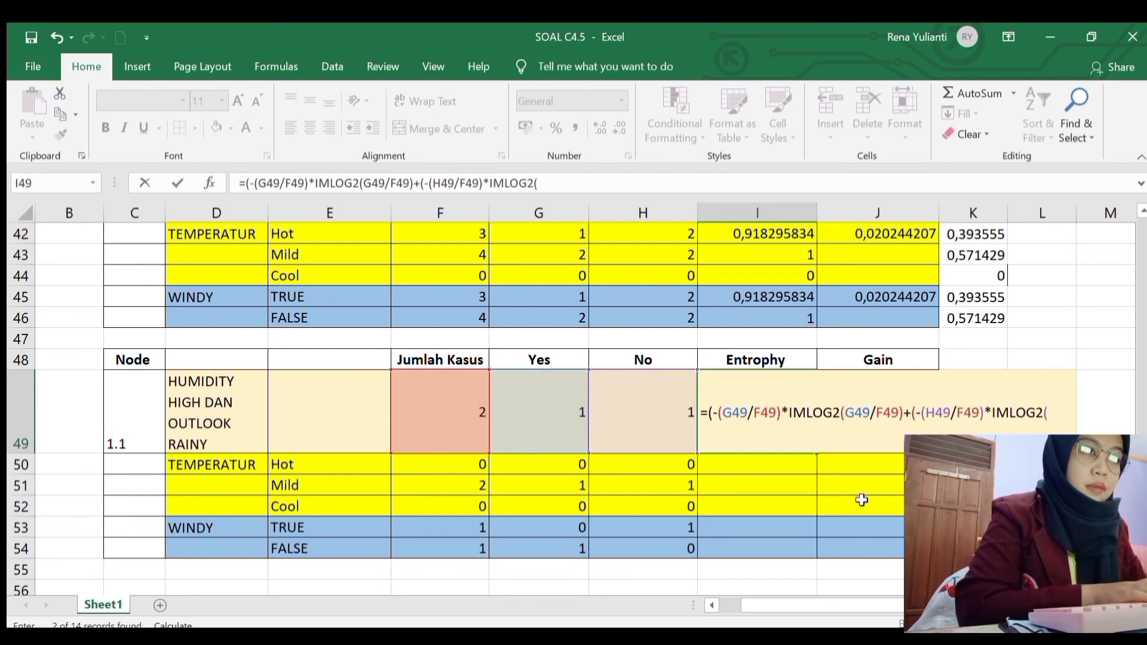
left_click(650, 429)
type("/")
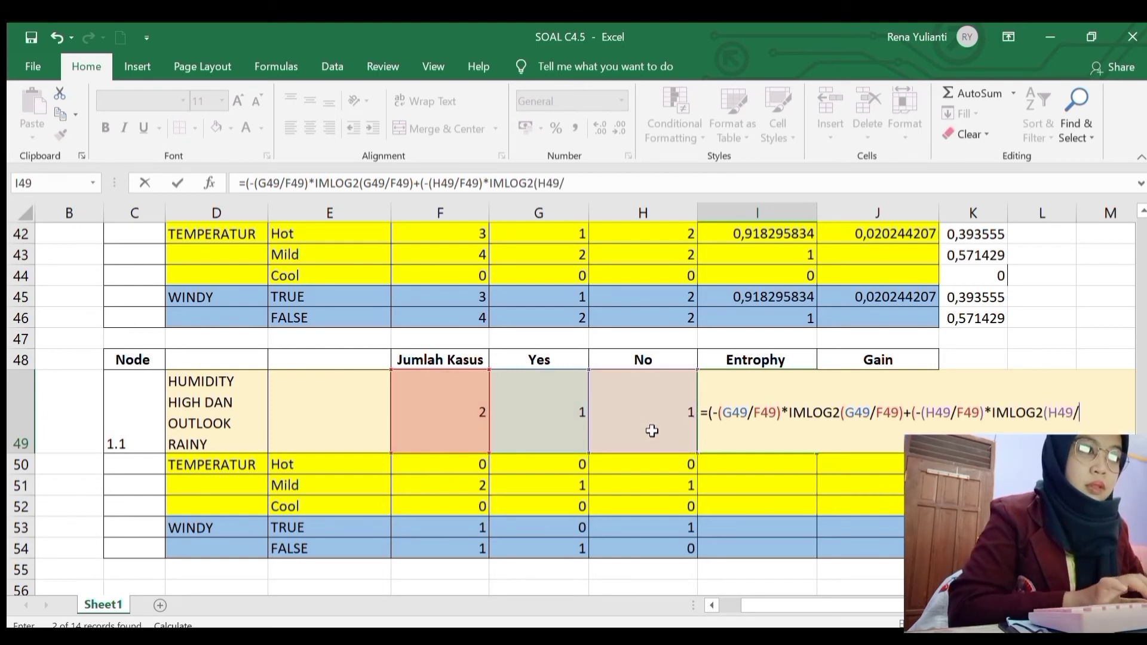
left_click(450, 410)
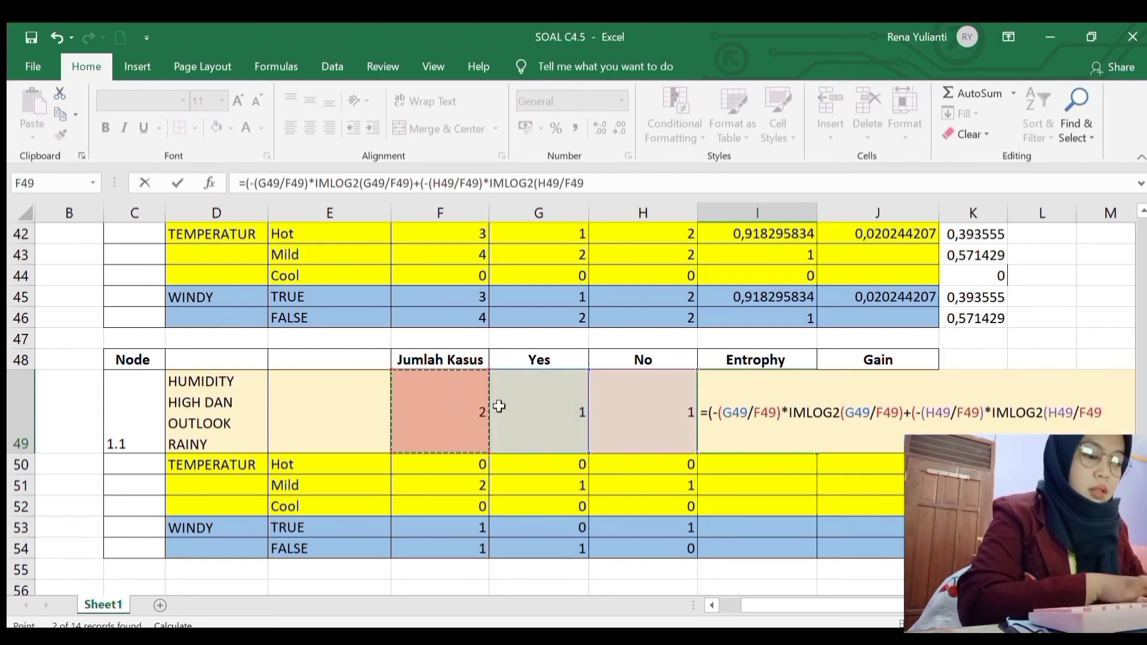
type(")")
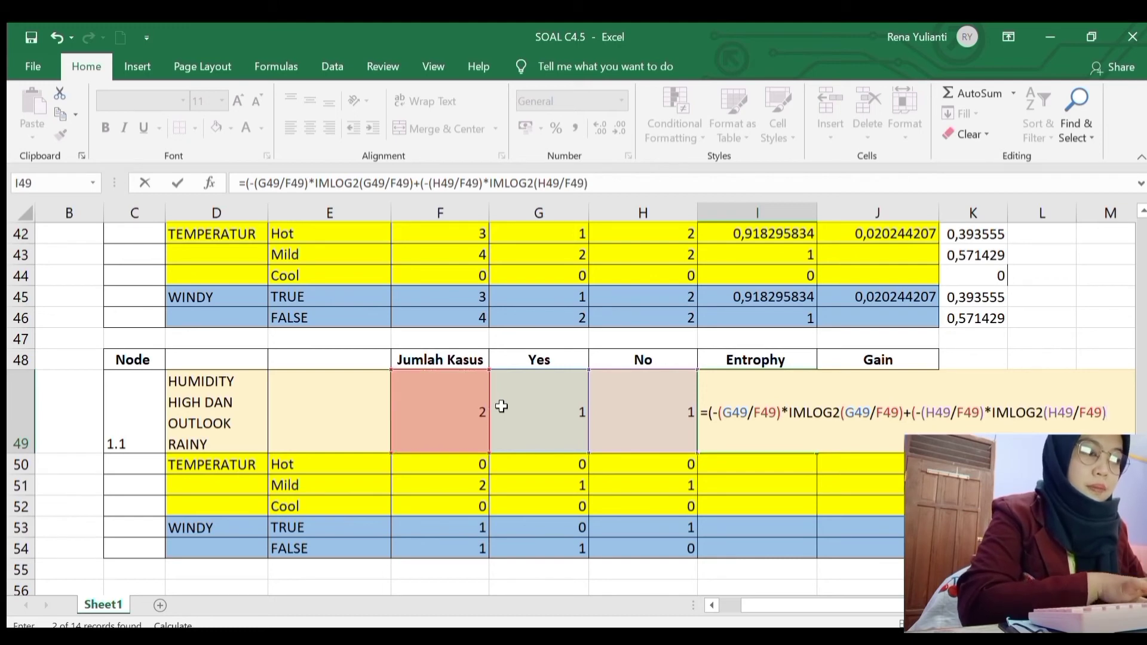
key("Return")
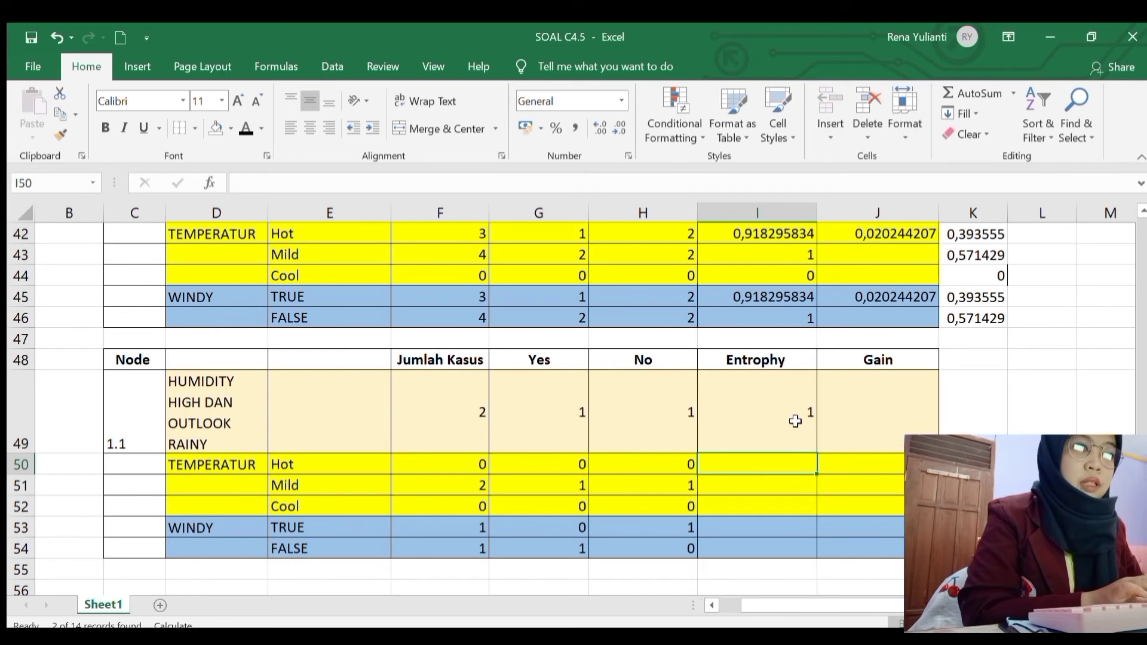
Step: Enter 0 as the Entrophy of the TEMPERATUR Hot row in I50
left_click(794, 445)
left_click(794, 467)
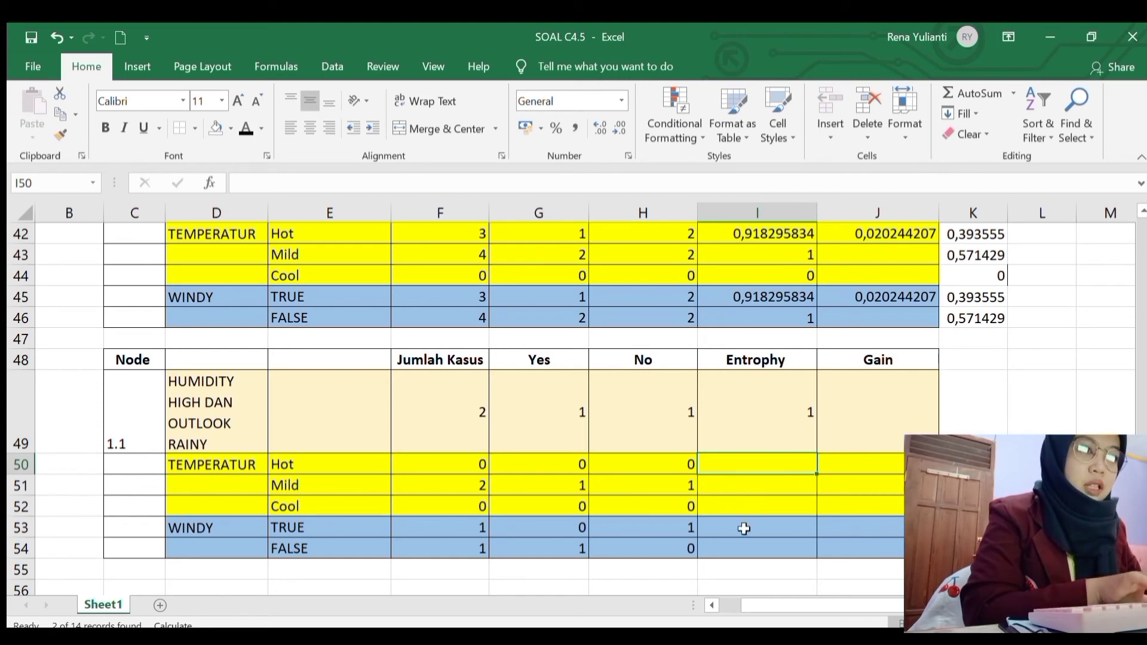
type("0")
key("Return")
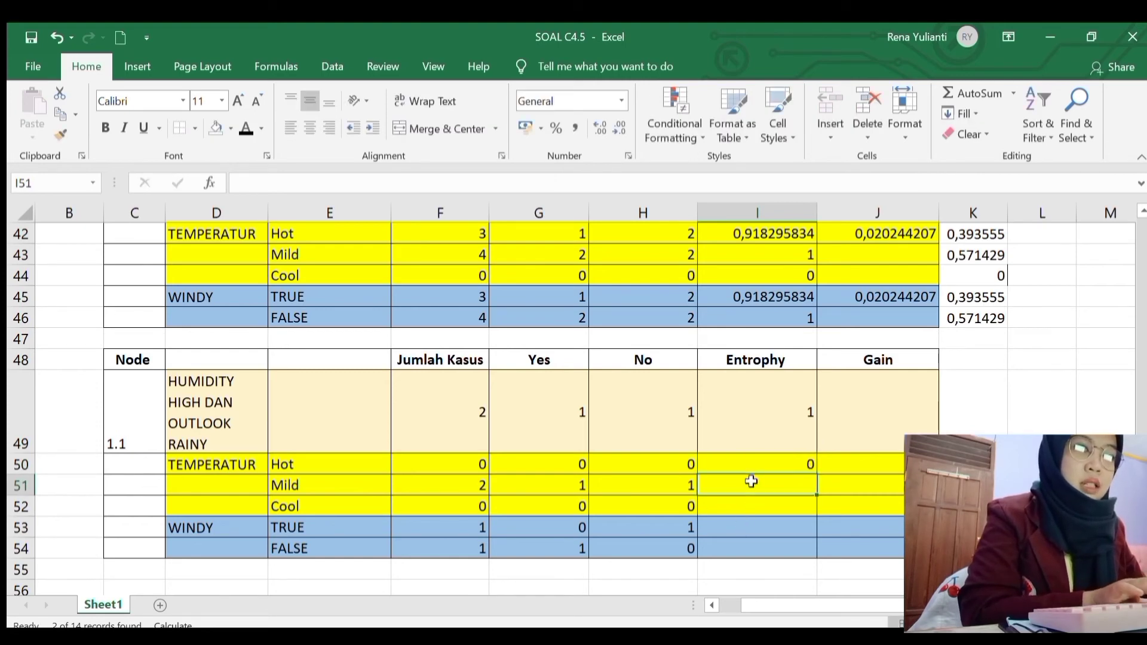
Step: Start the Entrophy formula for TEMPERATUR Mild in I51 with the Yes term, =(-(G51/F51)*IMLOG2(G51/F51
type("=")
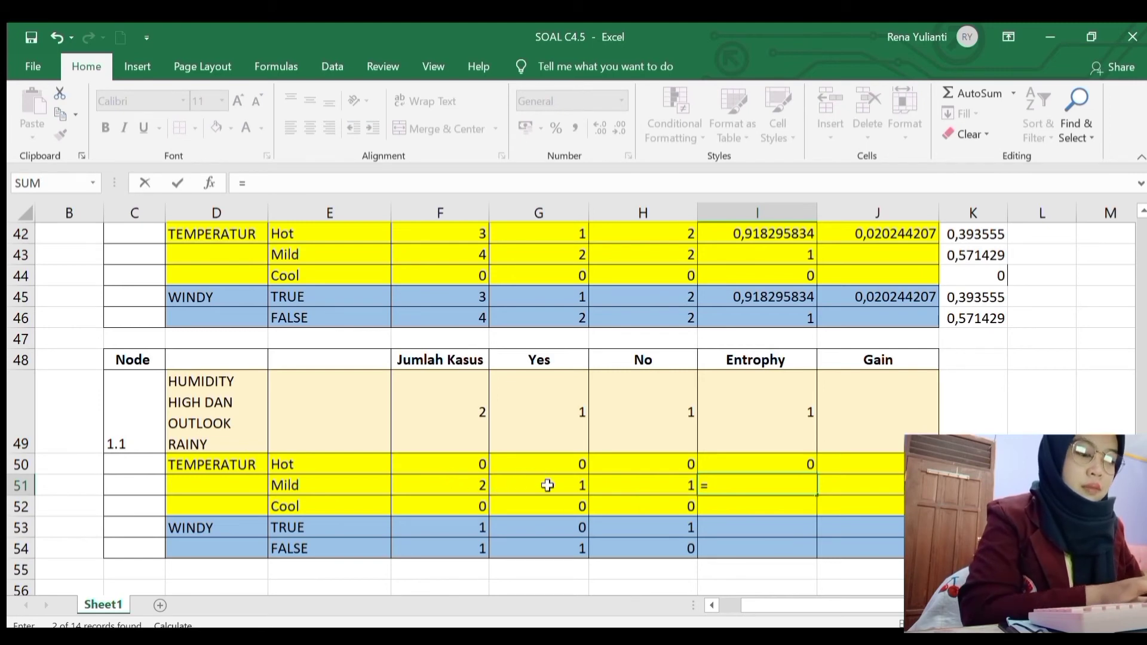
type("(-")
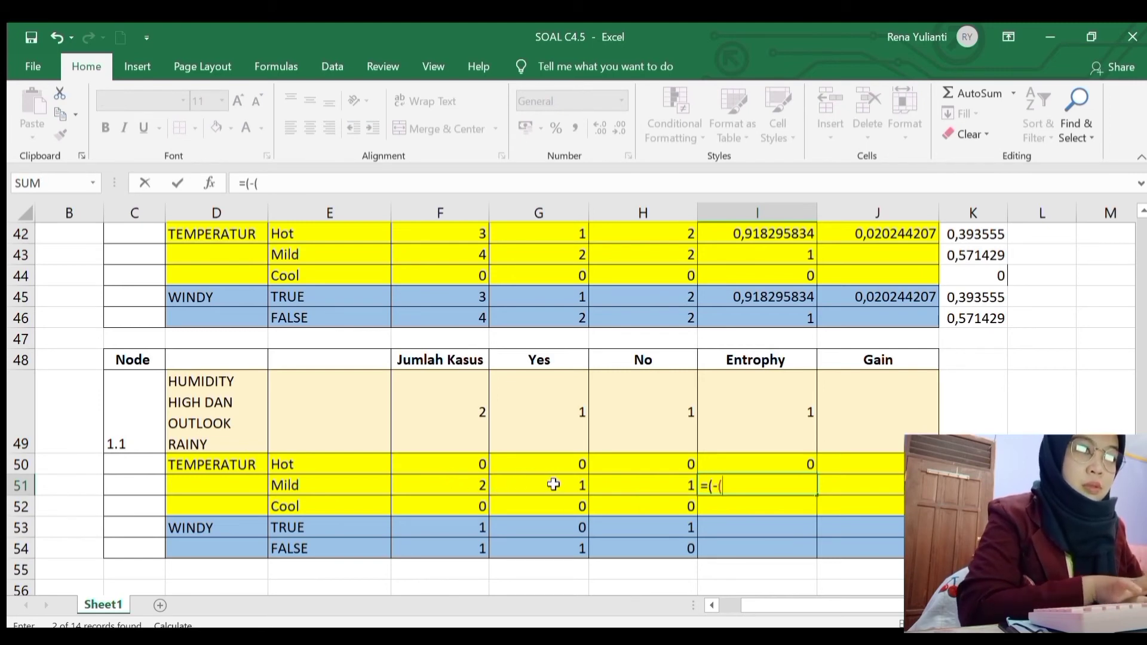
type("(")
left_click(560, 484)
type("/")
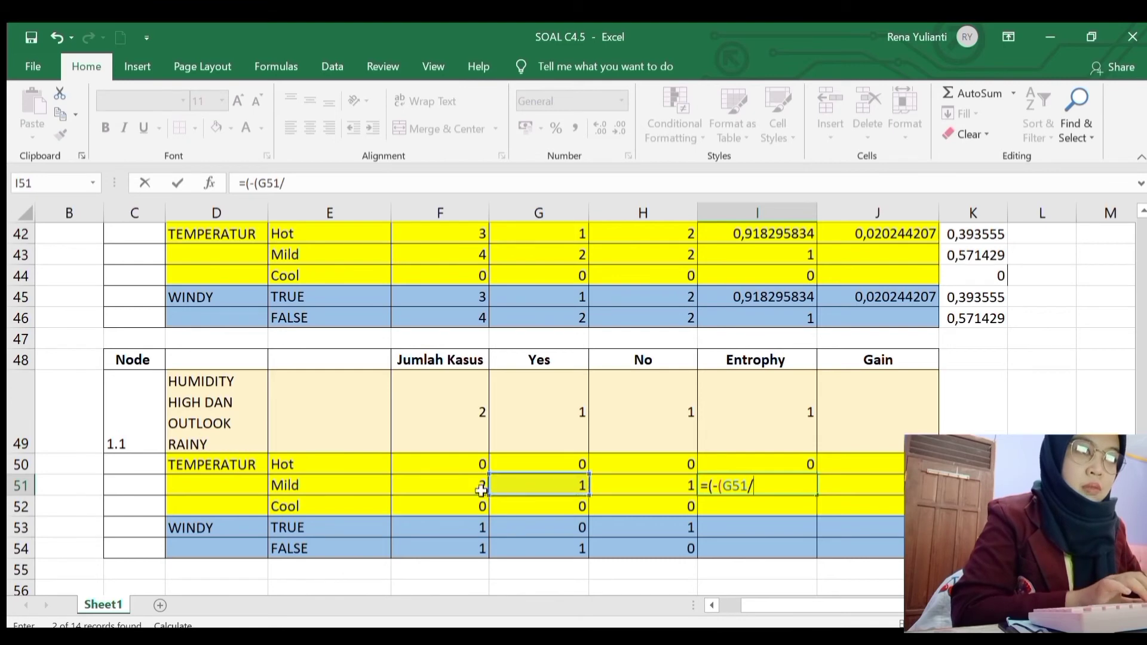
left_click(476, 484)
type(")")
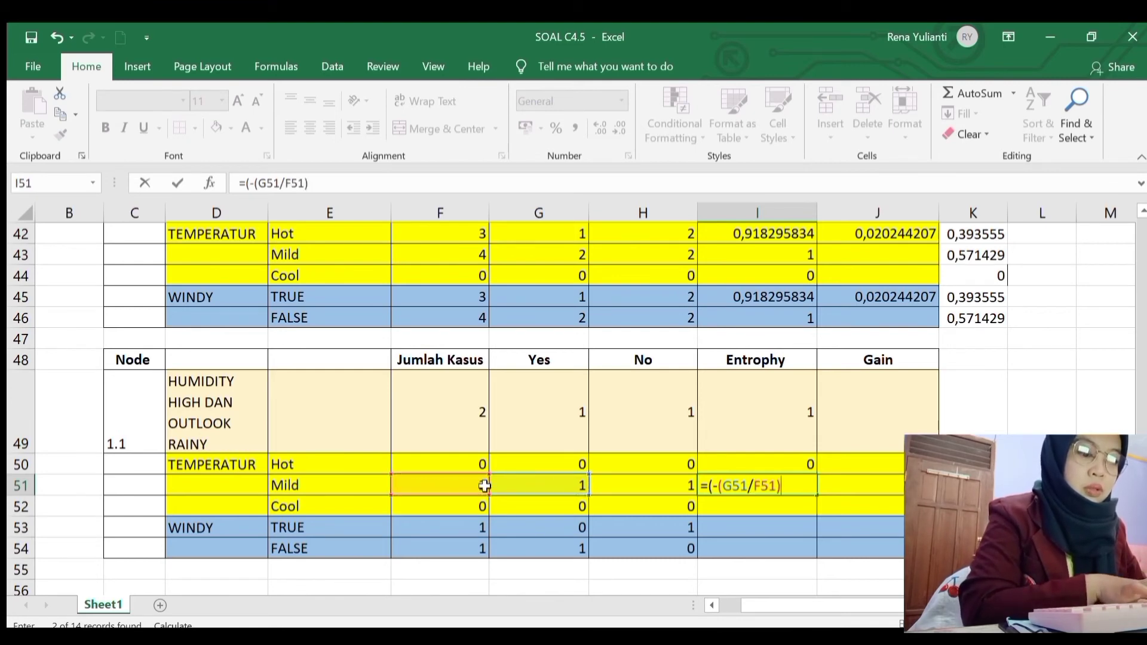
type("*IMLOG")
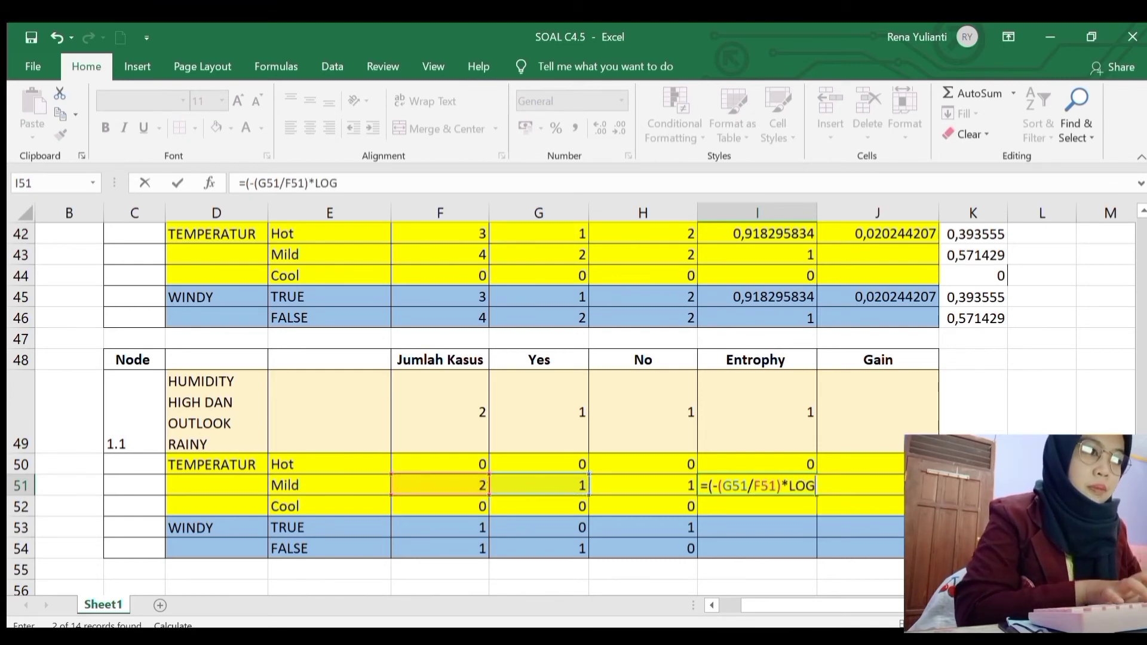
type("2")
key("Tab")
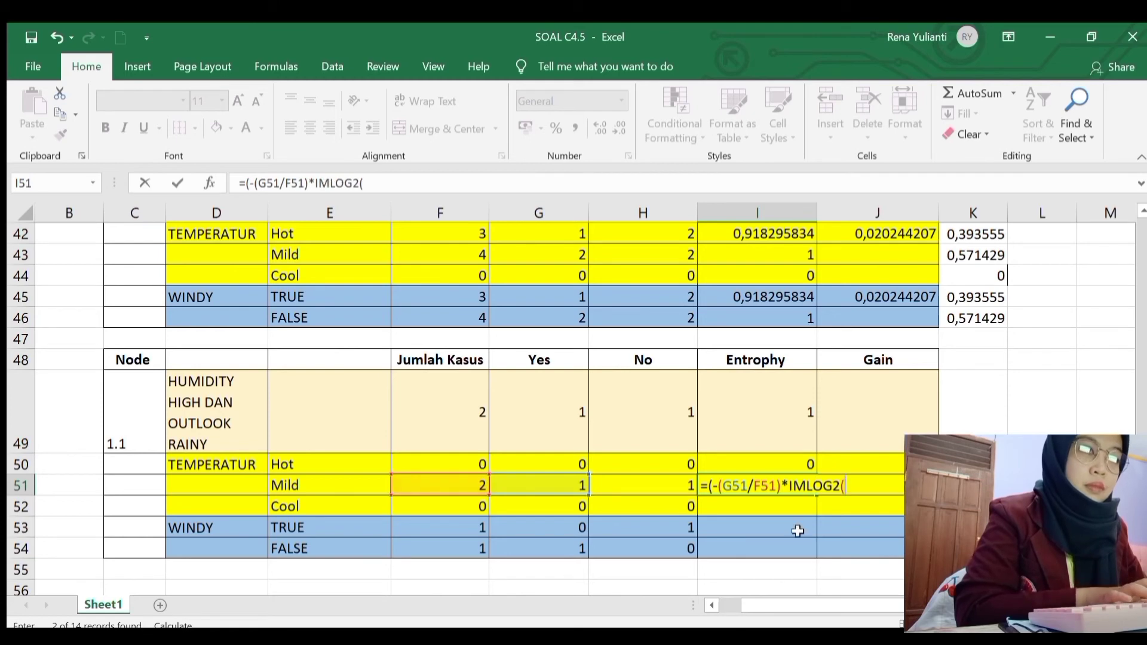
left_click(582, 493)
type("/")
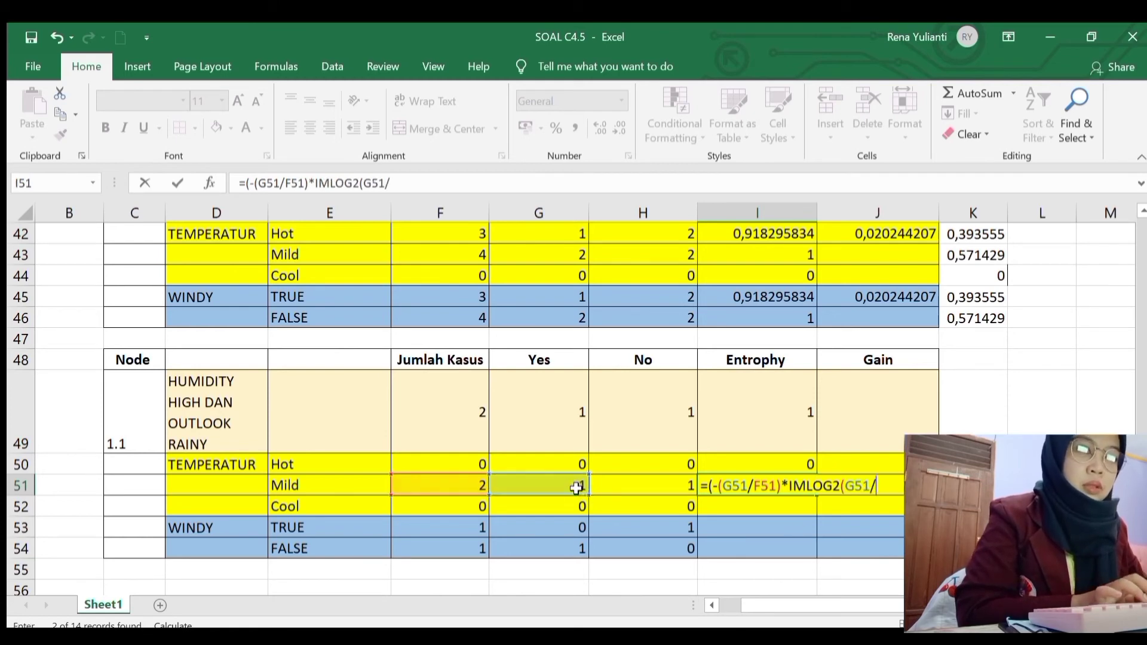
left_click(484, 485)
Step: Close the Yes term in the I51 formula and add the negative No ratio, +(-(H51/F51)
type(")+(-")
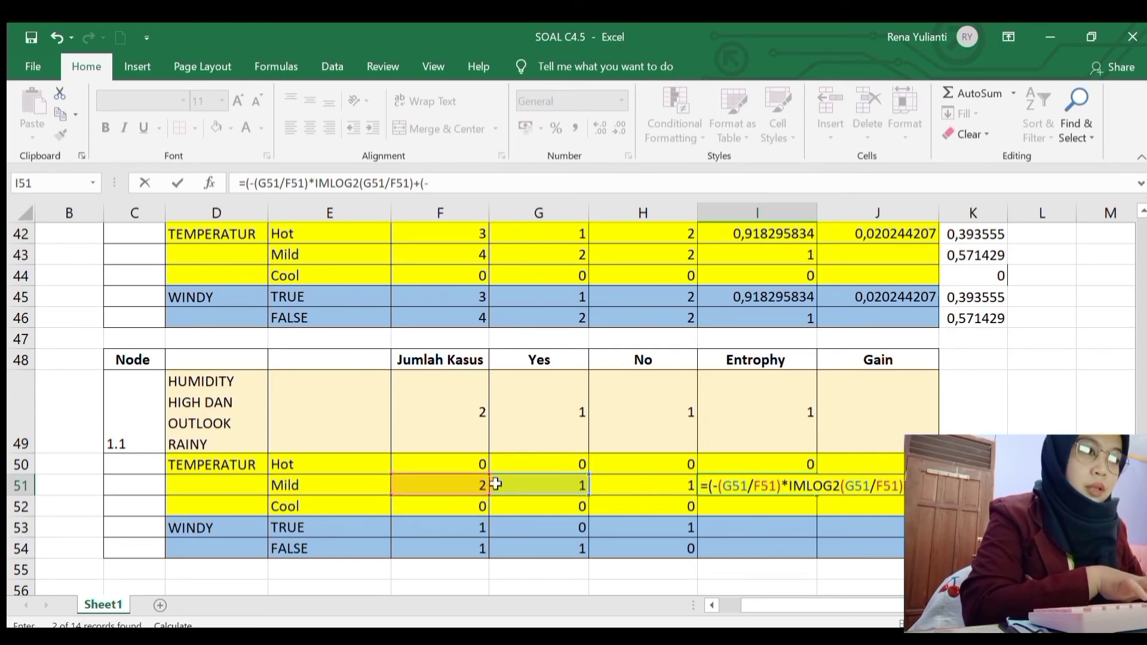
type("(")
left_click(615, 486)
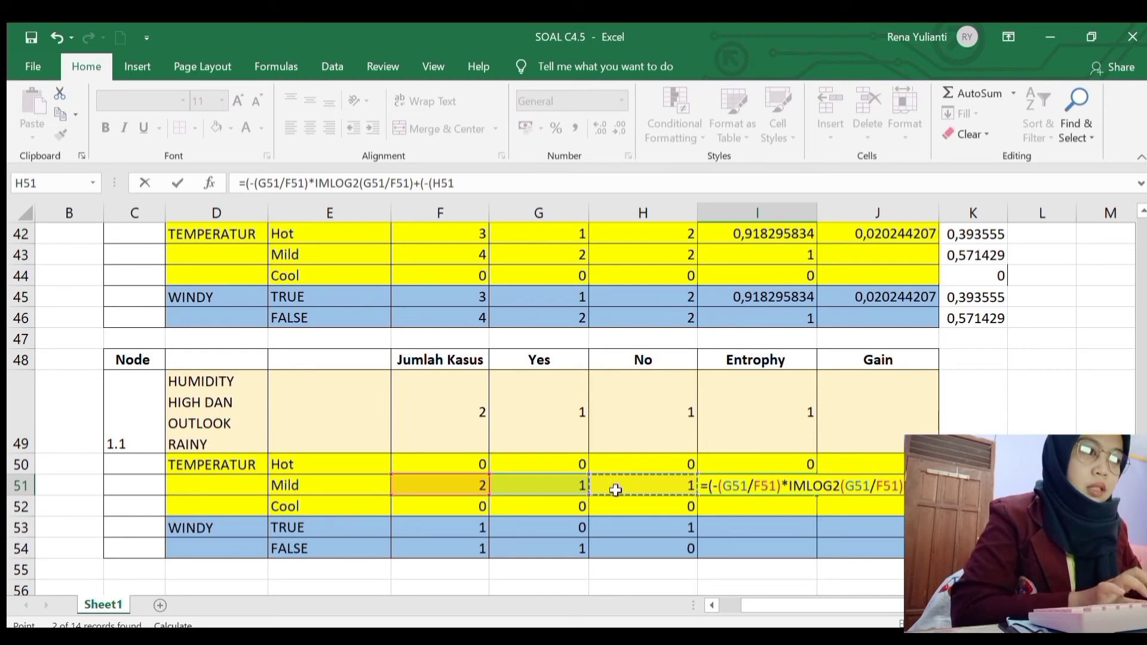
type("/")
left_click(475, 486)
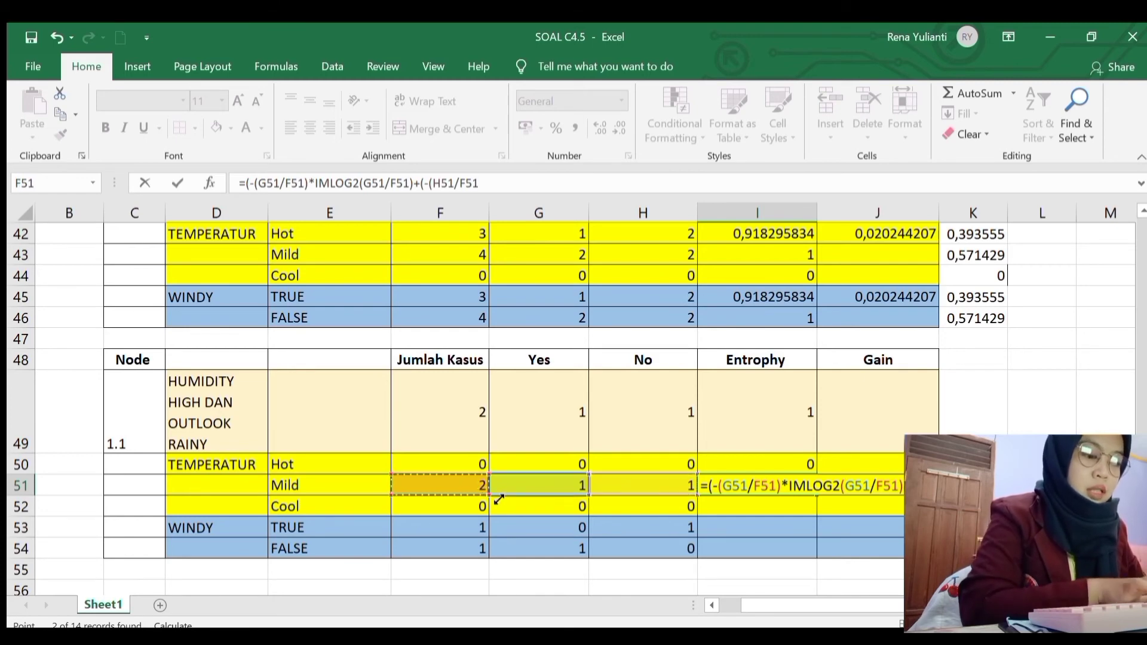
type(")")
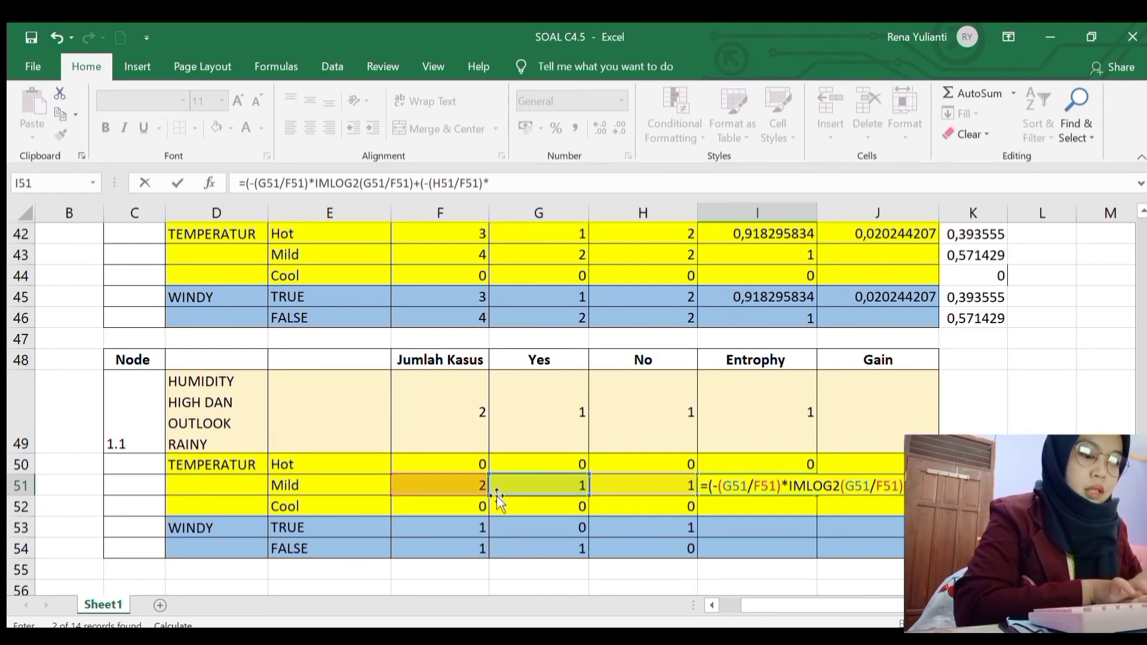
Step: Complete the I51 Entrophy formula by multiplying the No ratio by IMLOG2(H51/F51), and commit it
type("*LOG")
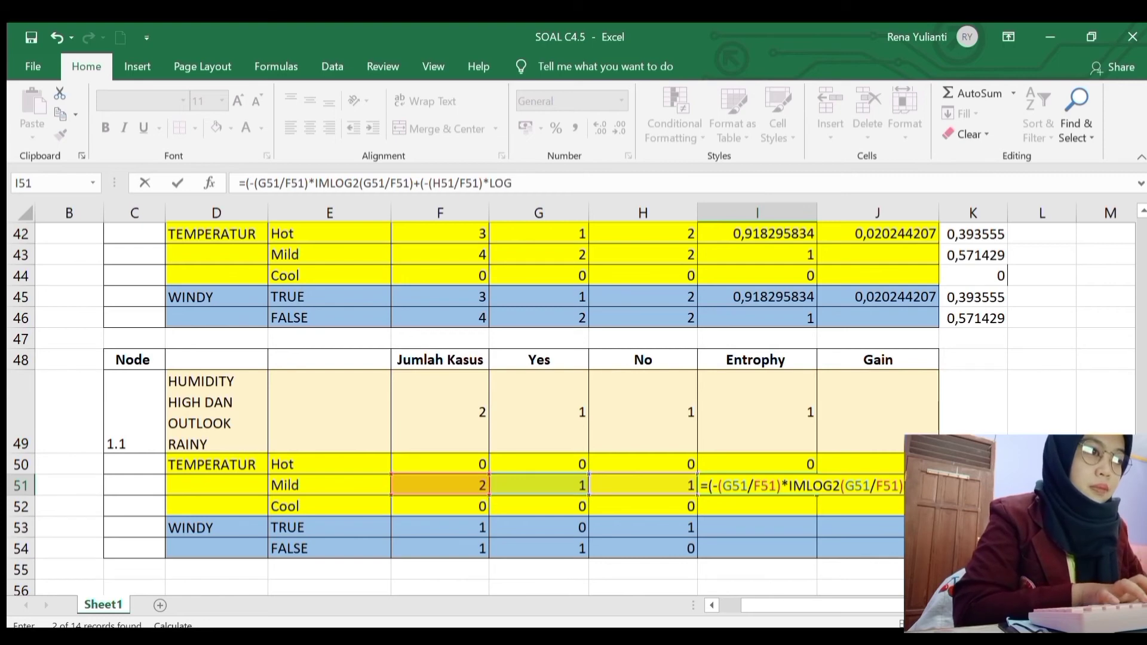
key("BackSpace")
key("BackSpace")
key("BackSpace")
type("IMLOG2(")
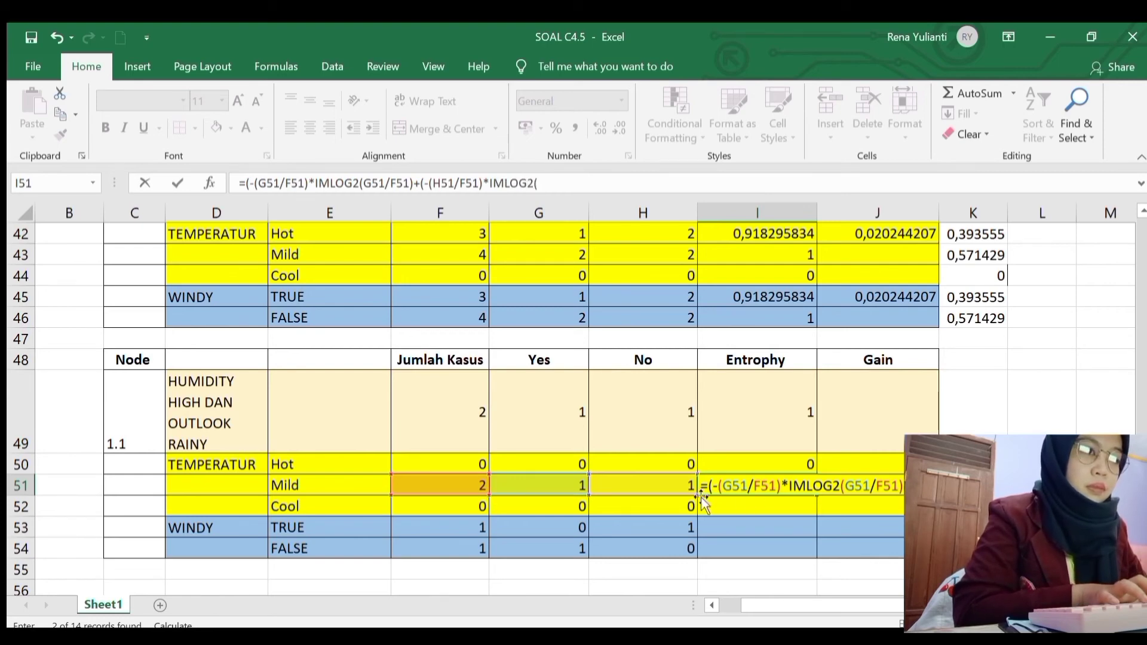
left_click(684, 487)
type("/")
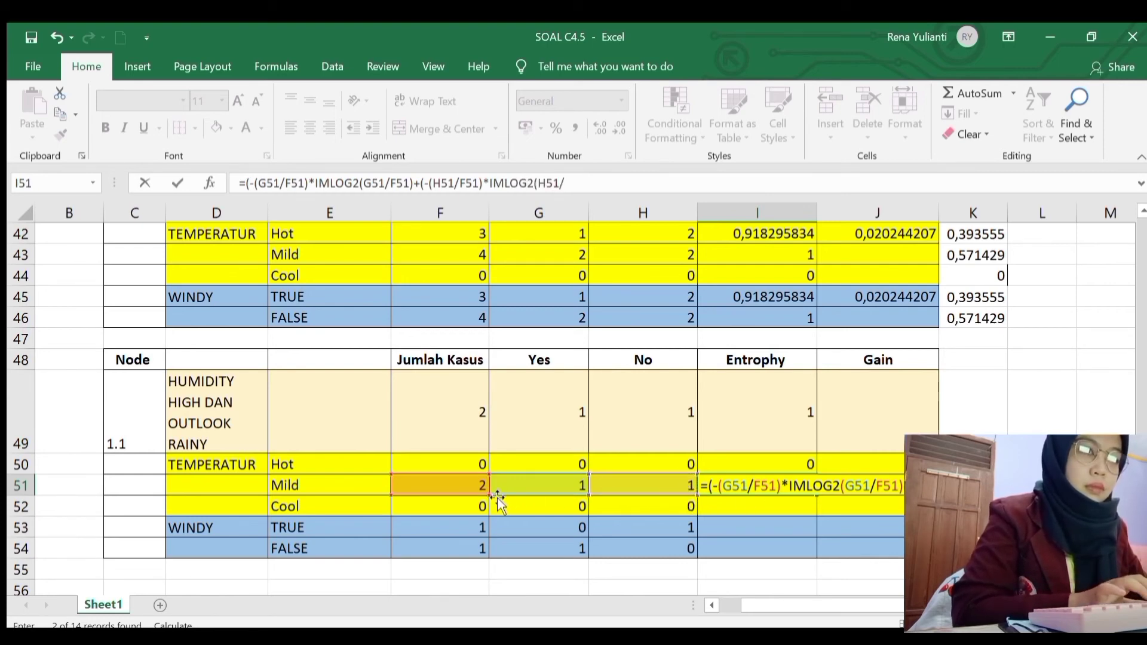
left_click(459, 484)
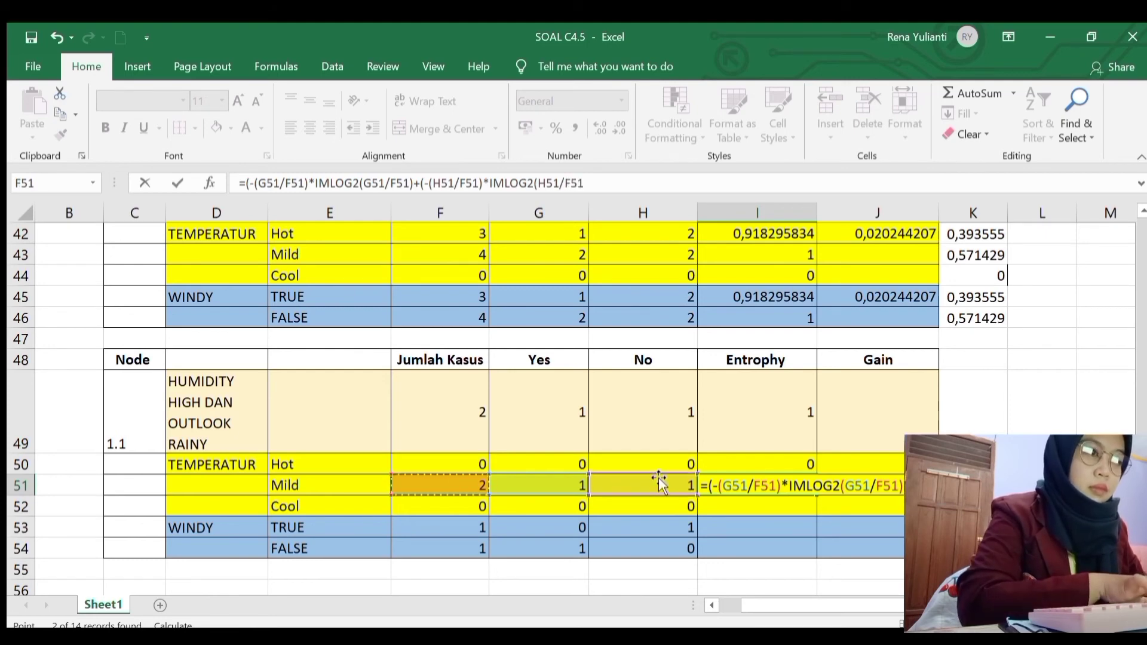
type("))")
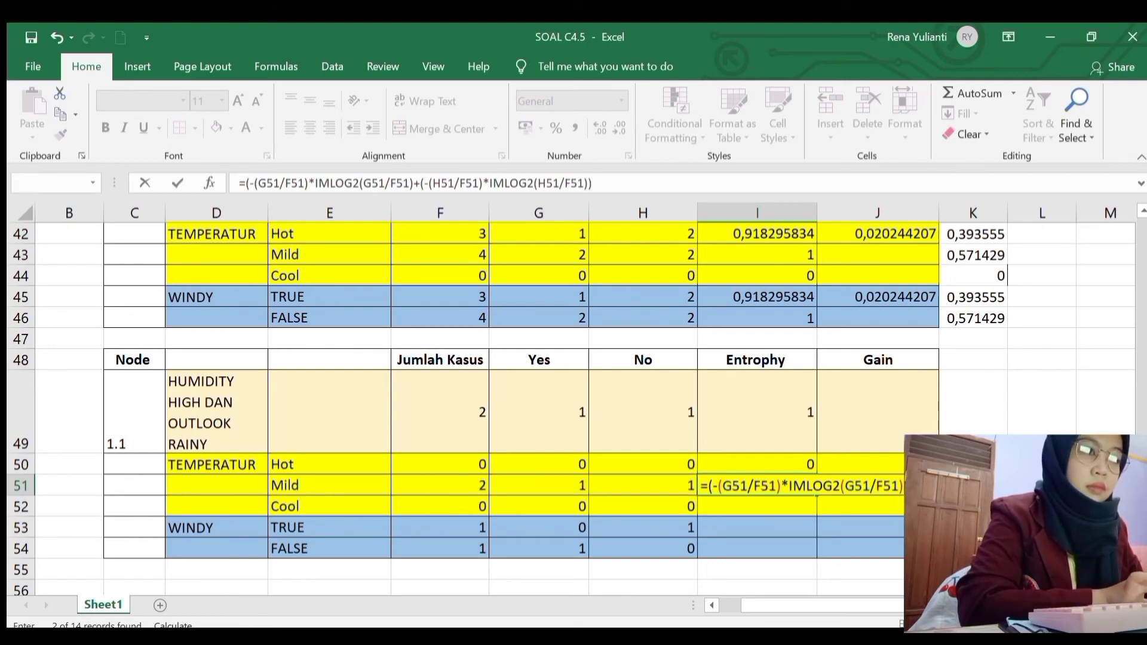
key("Return")
Step: Enter 0 as the Entrophy of the TEMPERATUR Cool row in I52
type("=")
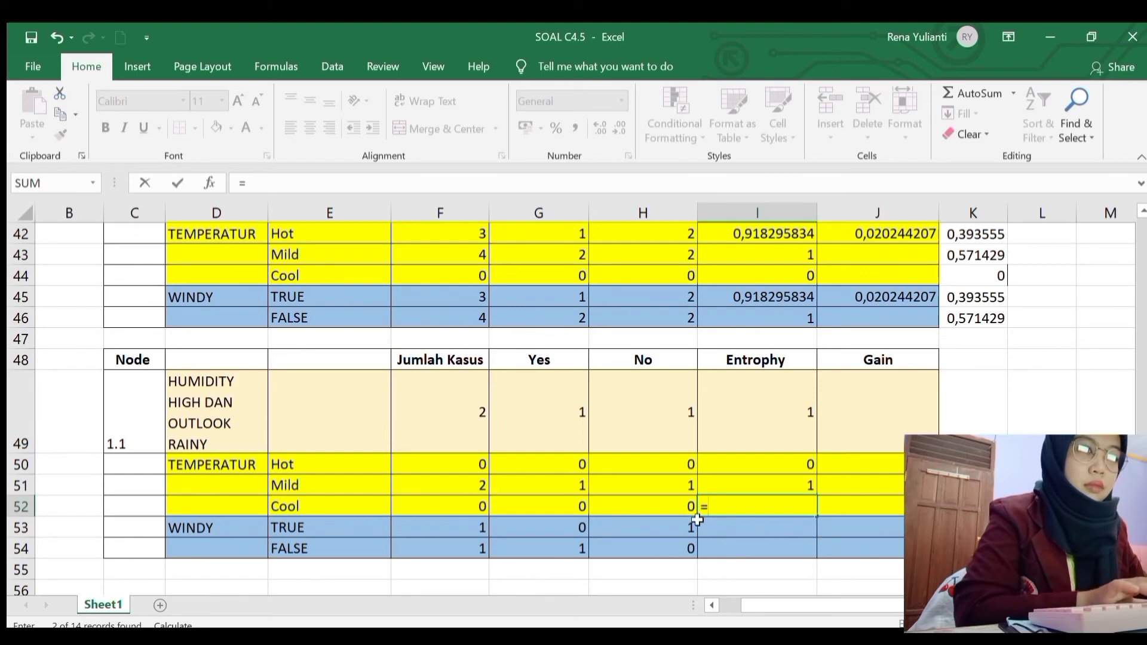
key("BackSpace")
type("0")
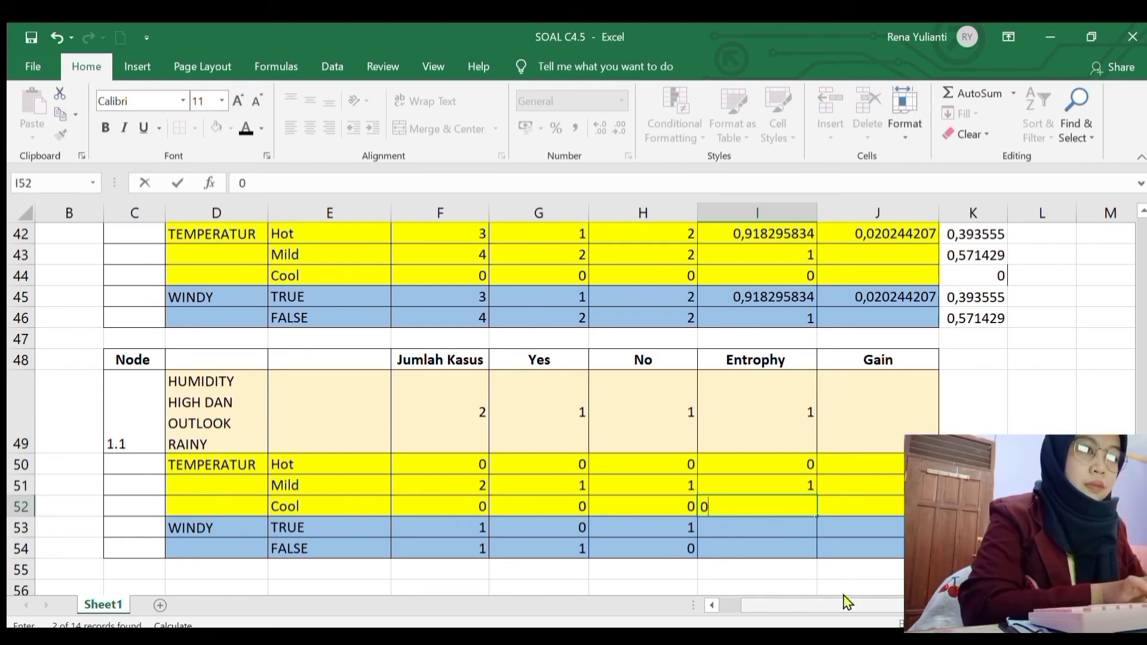
key("Return")
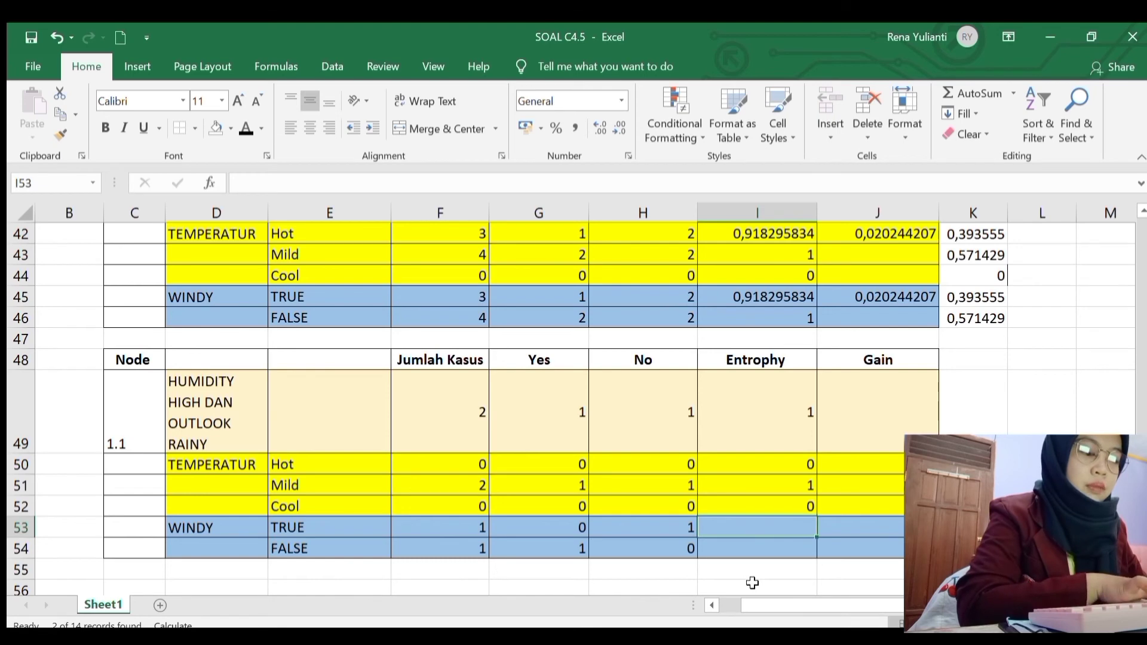
Step: Enter the Entrophy formula for the WINDY TRUE row in I53, =(-(H53/F53)*IMLOG2(H53/F53))
type("=(-(")
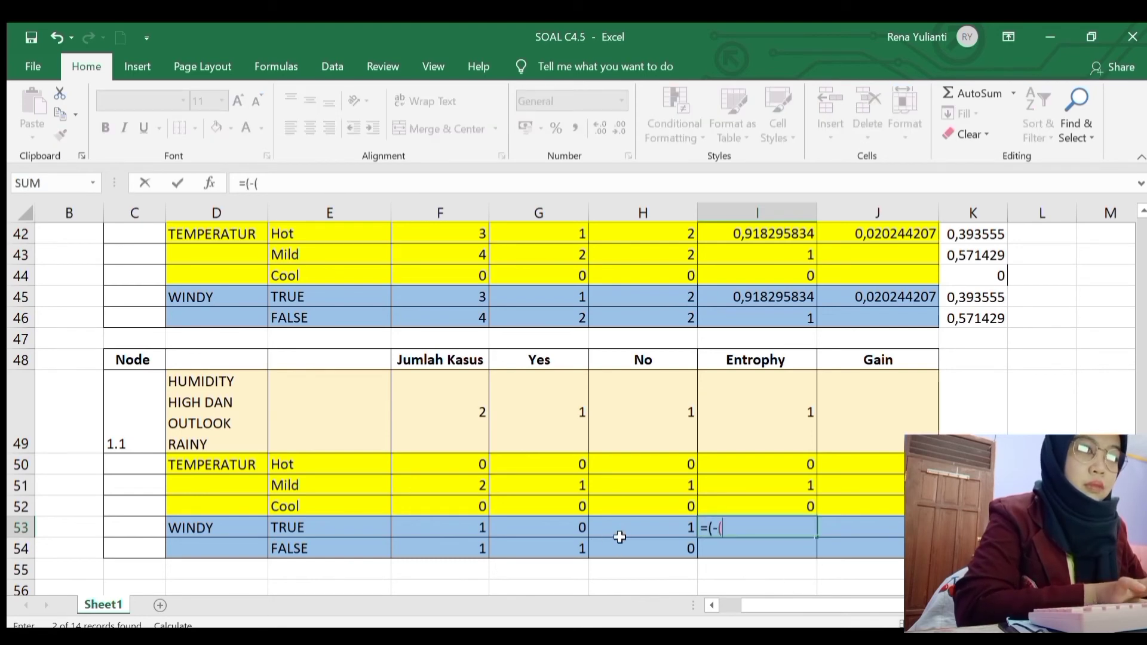
left_click(619, 536)
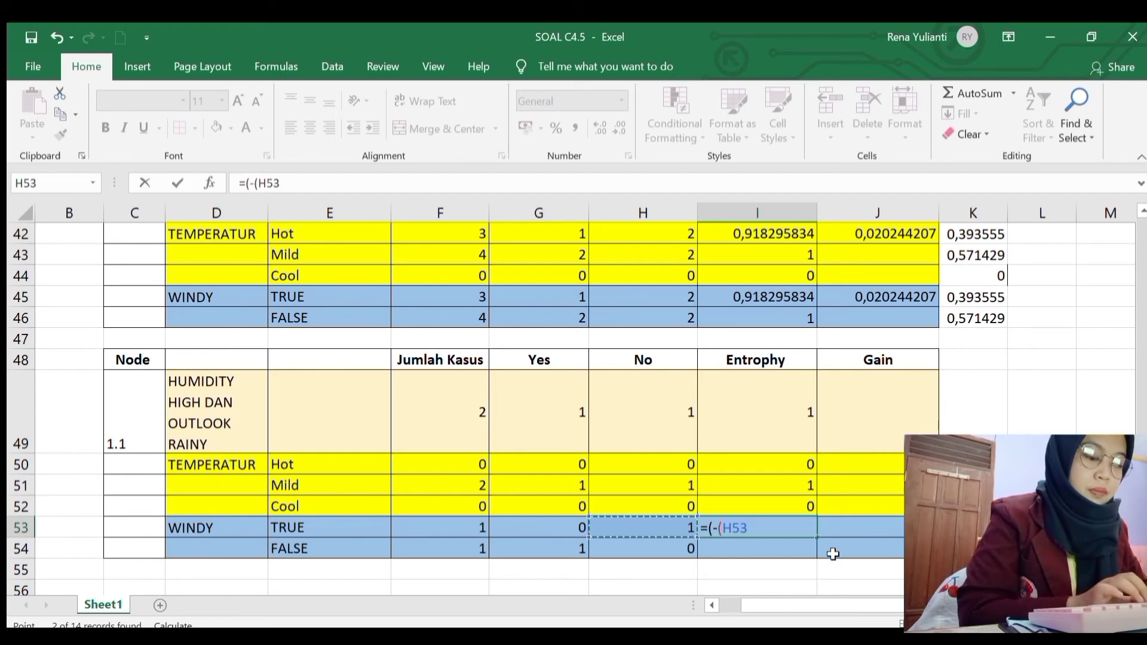
type("/")
left_click(483, 526)
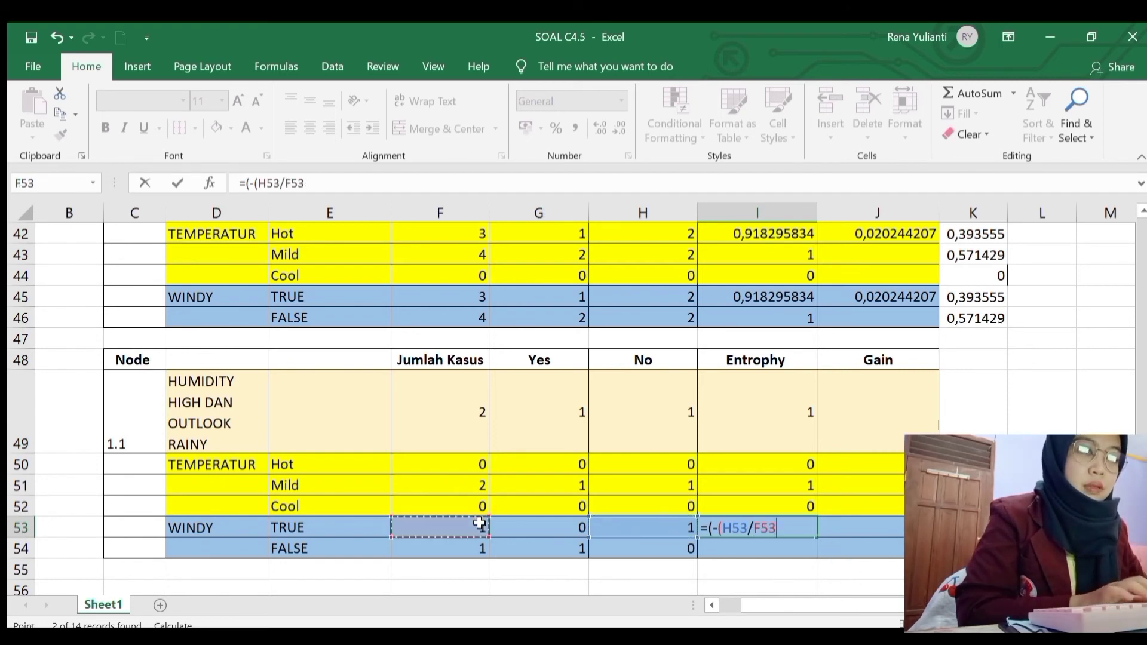
type(")*")
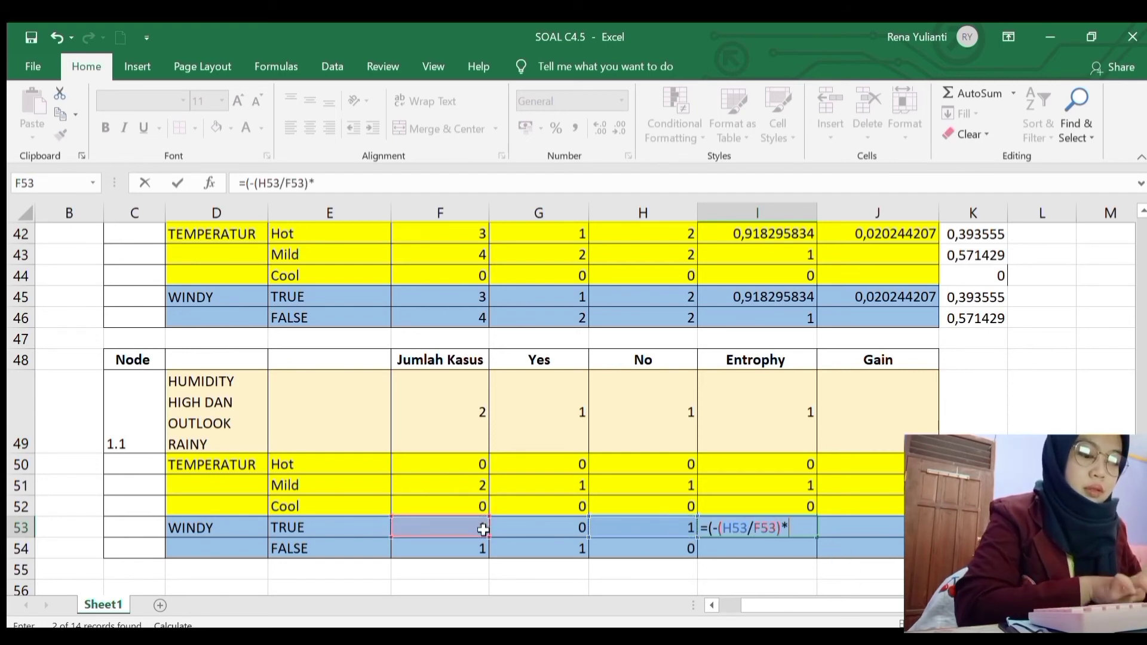
type("LOG")
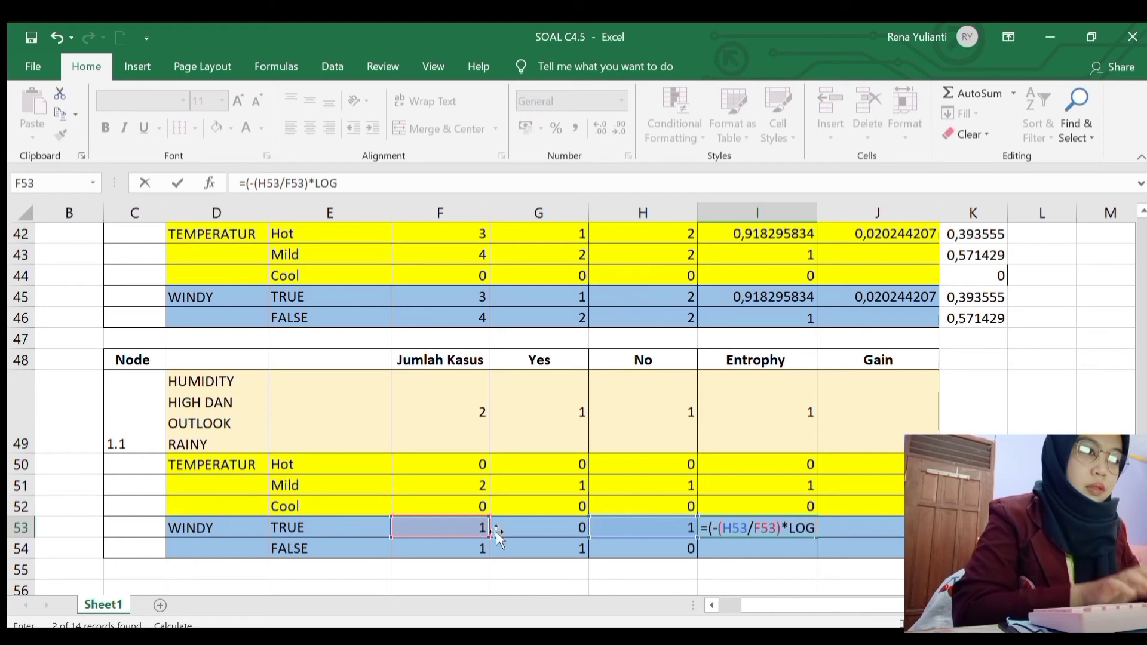
double_click(827, 471)
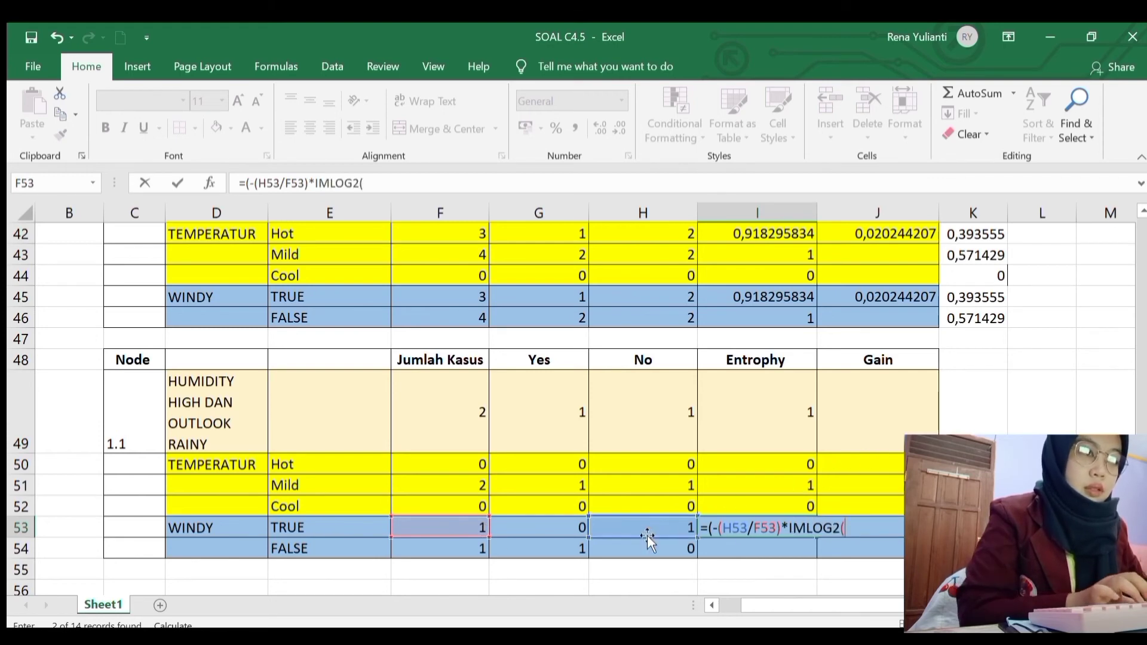
left_click(645, 525)
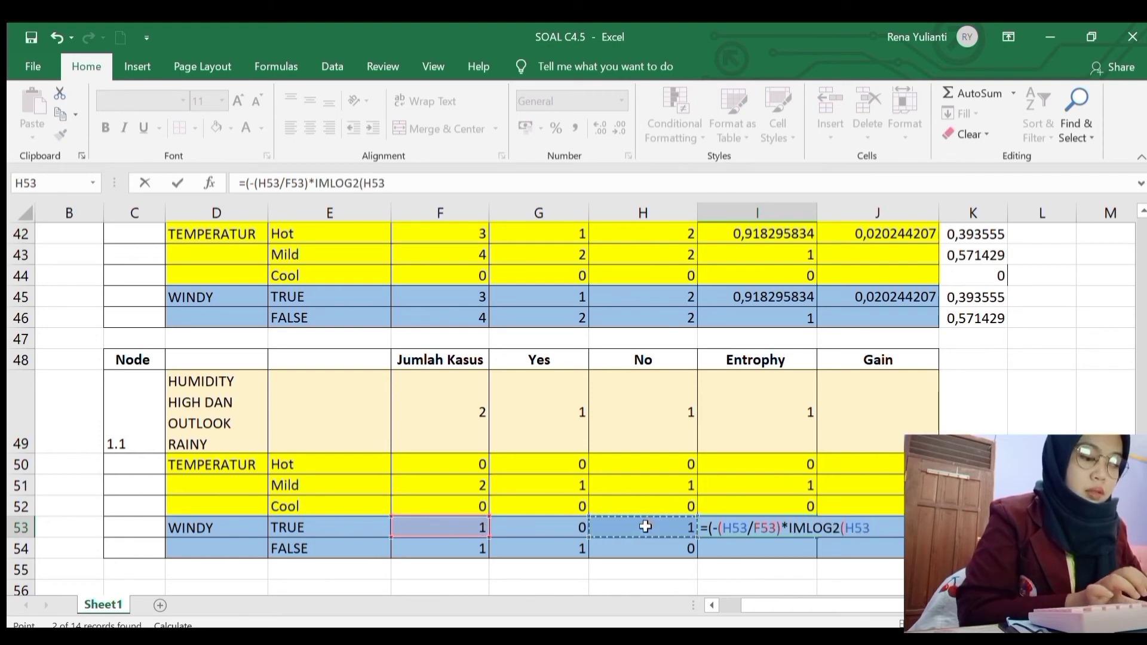
type("/")
left_click(483, 528)
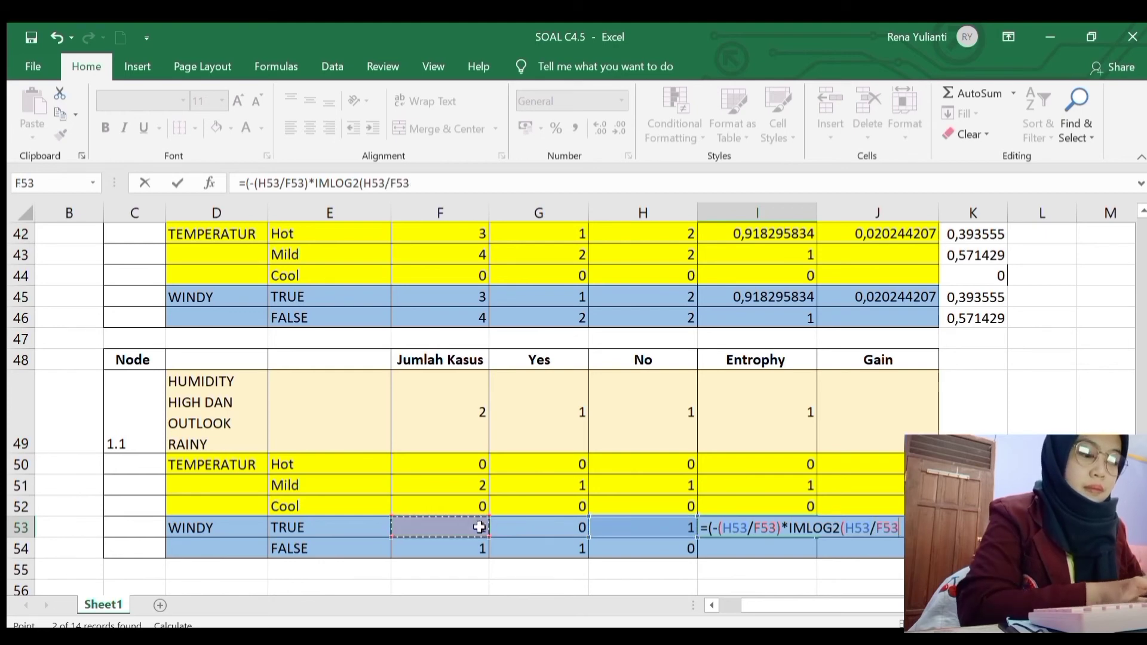
type(")")
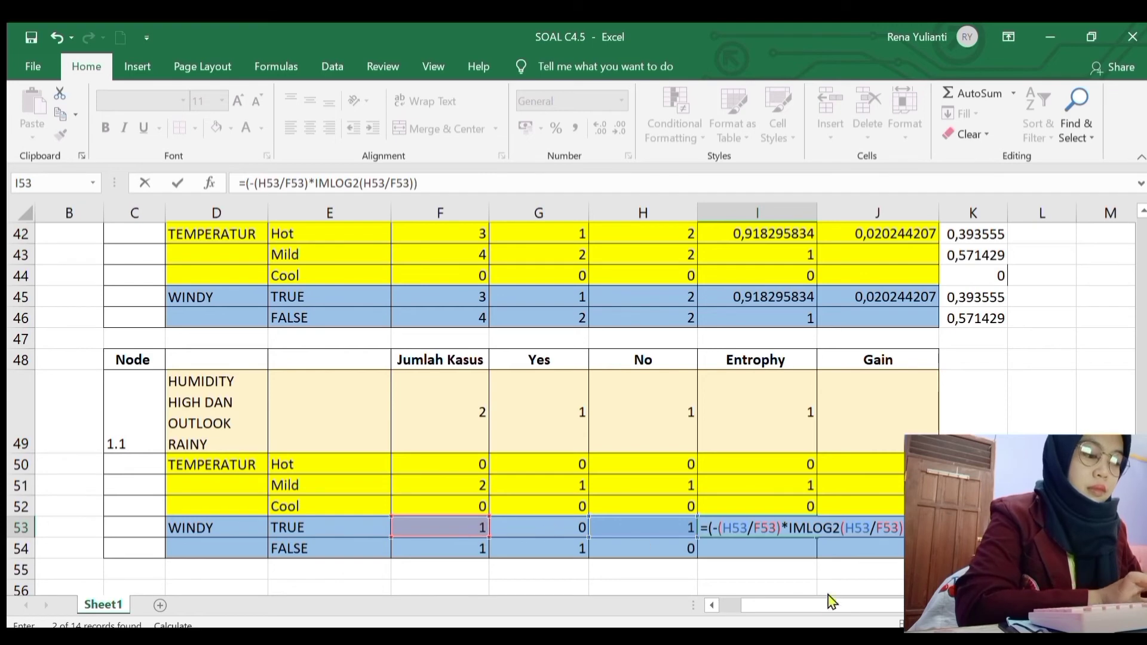
key("Return")
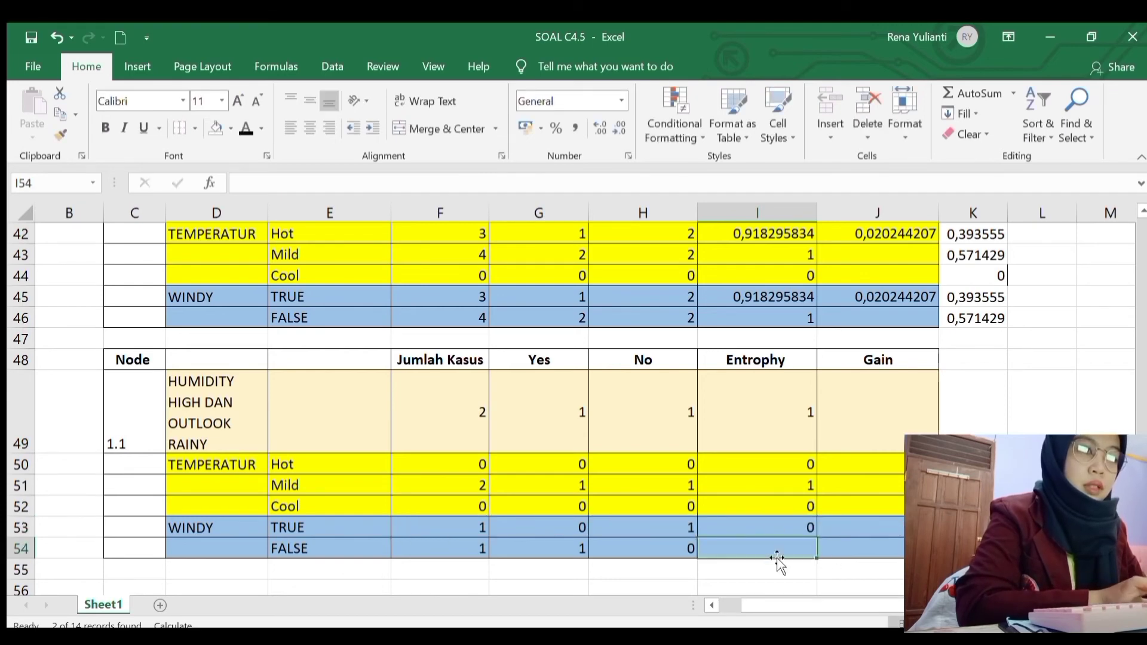
Step: Start the Entrophy formula for the WINDY FALSE row in I54 with the negative Yes ratio, =(-(G54/F54
type("=")
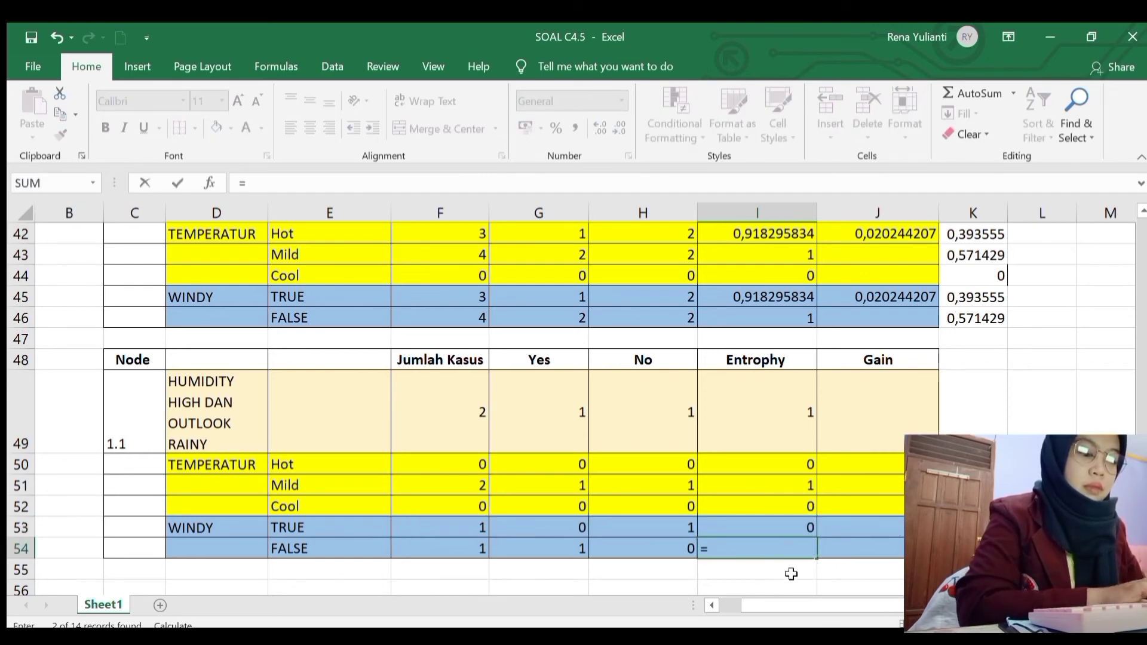
type("(")
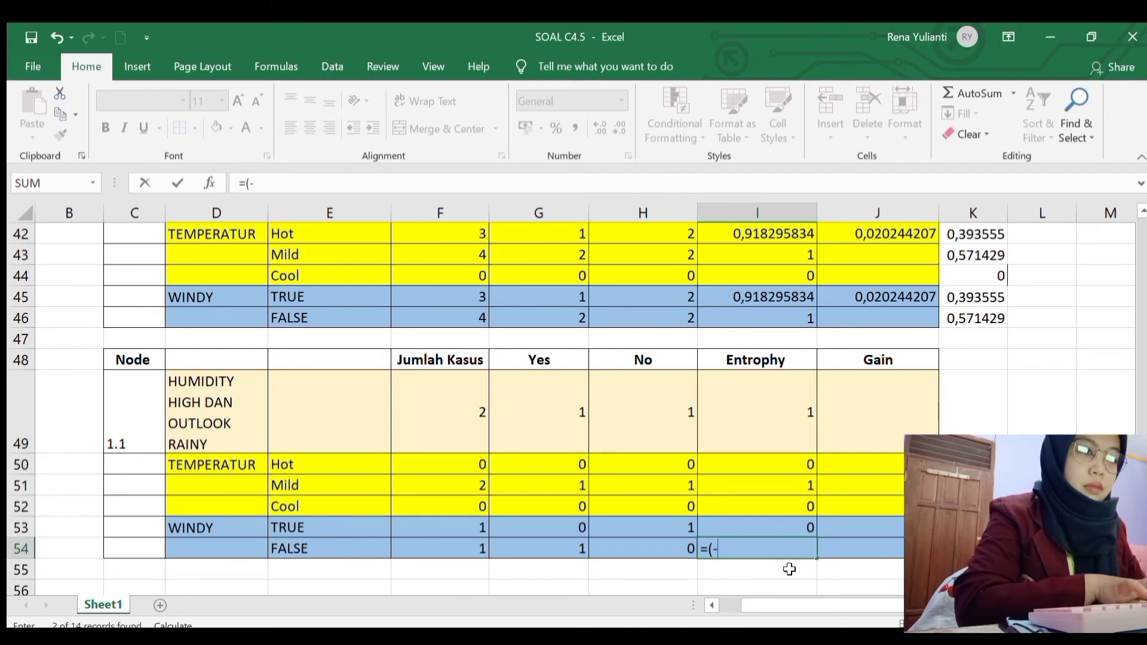
type("-(")
left_click(562, 546)
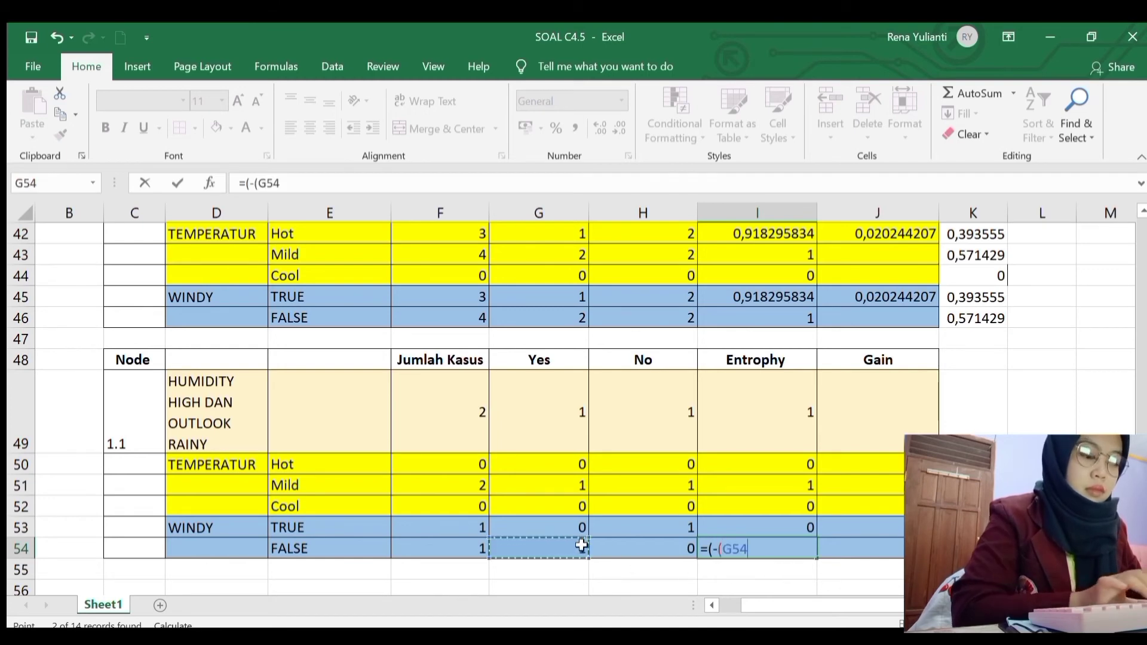
type("/")
left_click(474, 548)
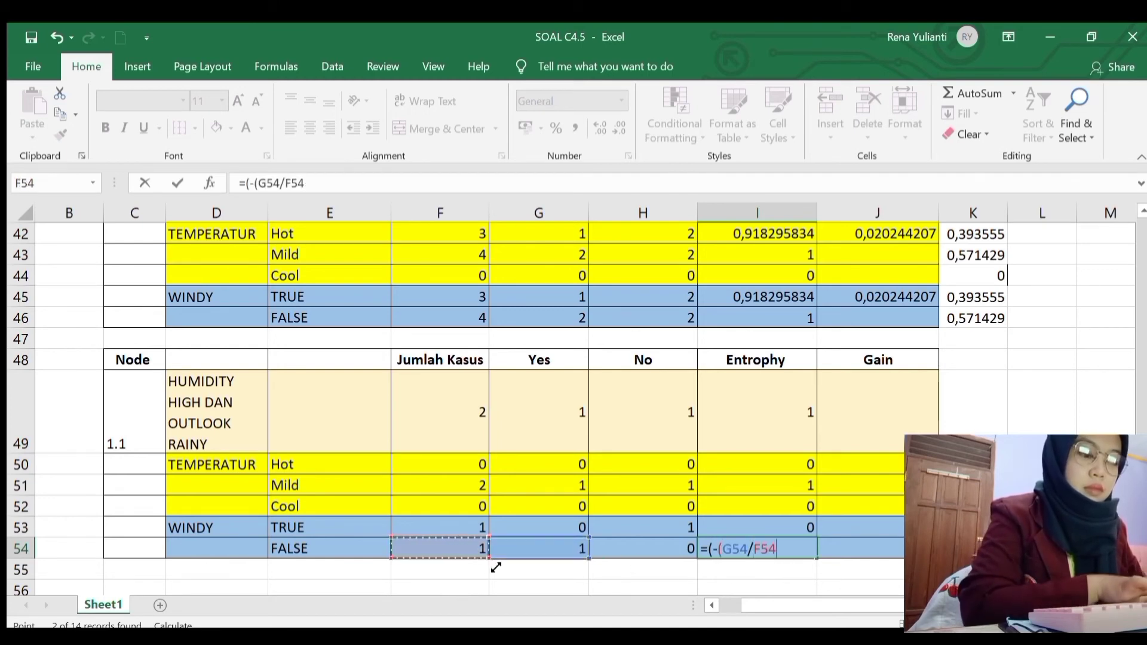
Step: Complete the I54 Entrophy formula by multiplying the Yes ratio by IMLOG2(G54/F54), and commit it
type(")*LOG")
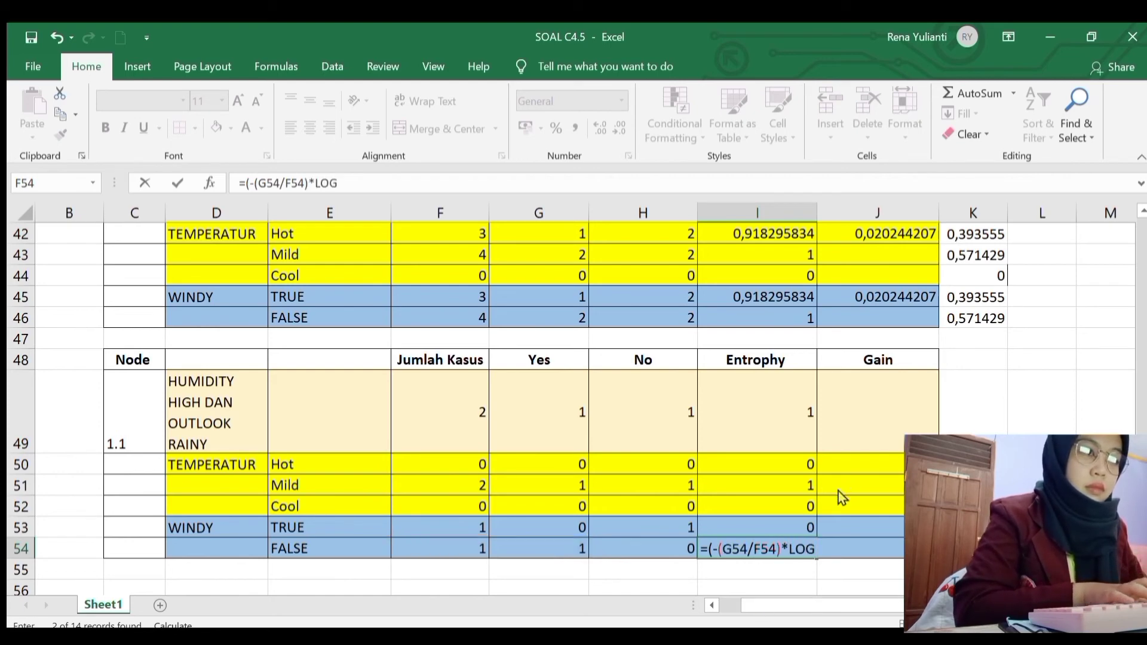
key("Tab")
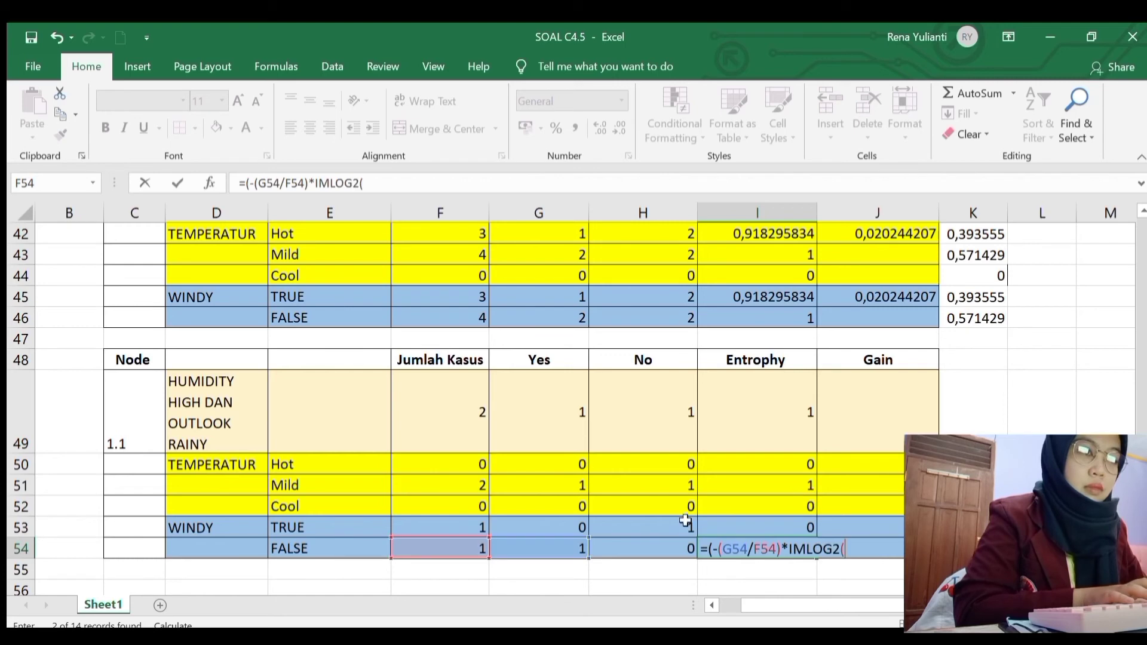
left_click(573, 548)
type("/")
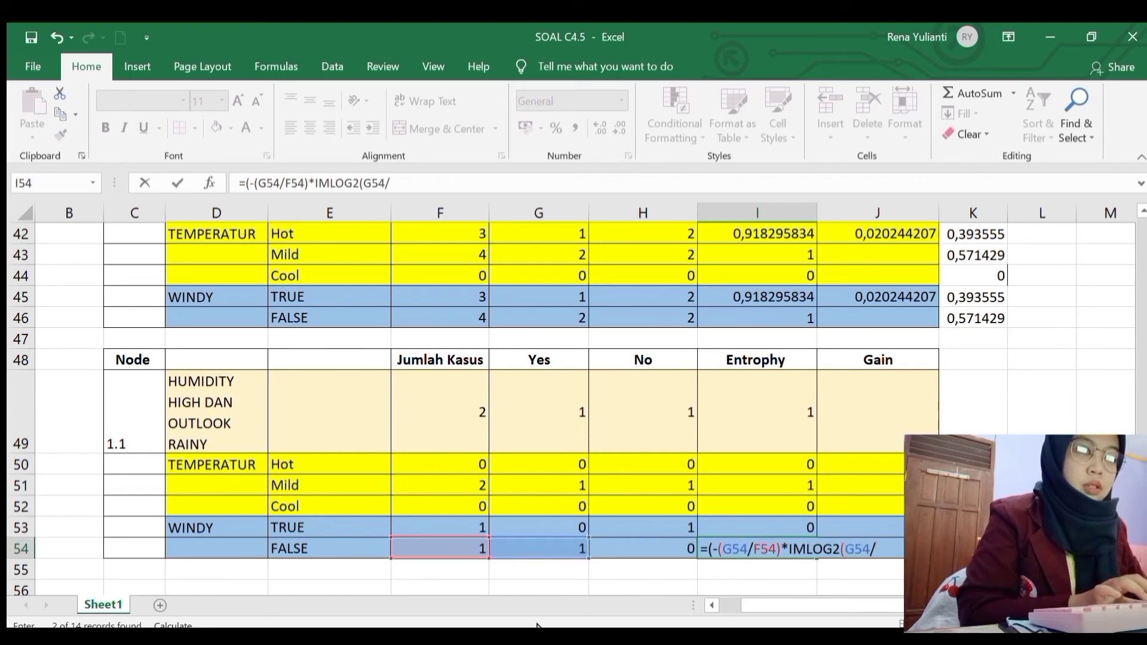
left_click(471, 546)
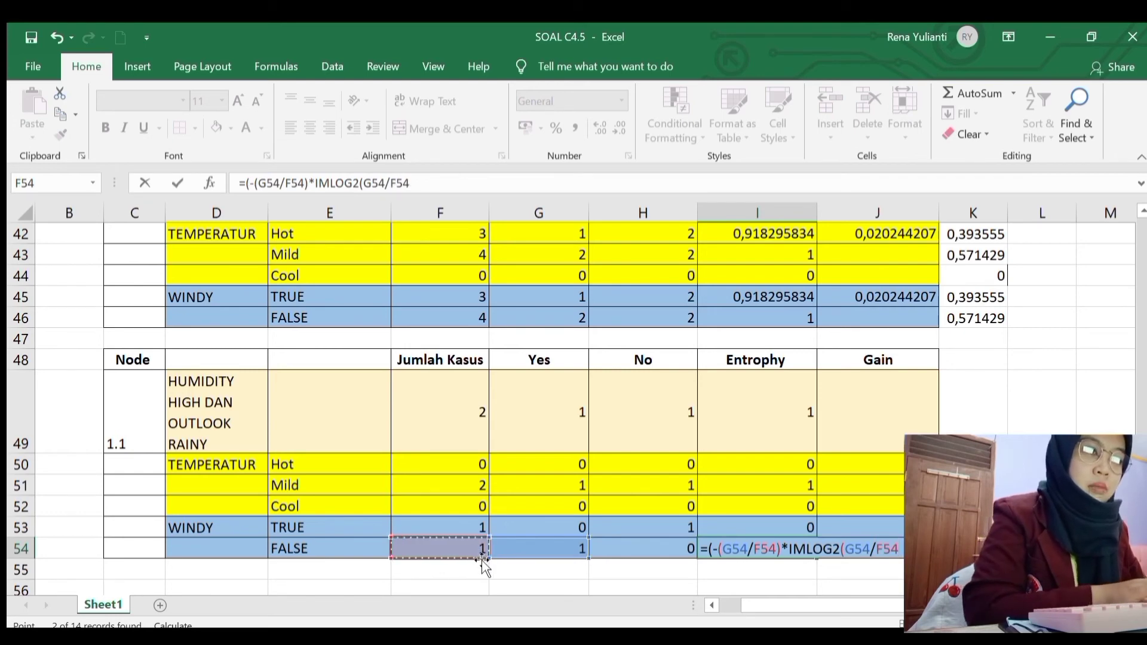
type(")")
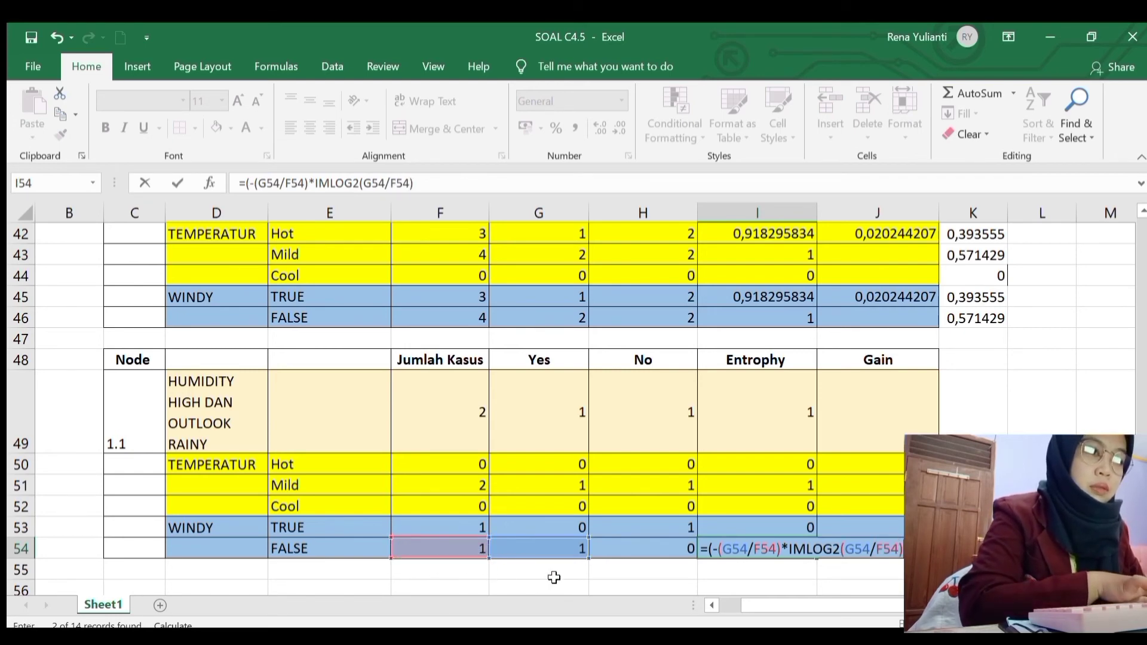
type(")")
key("Return")
key("Return")
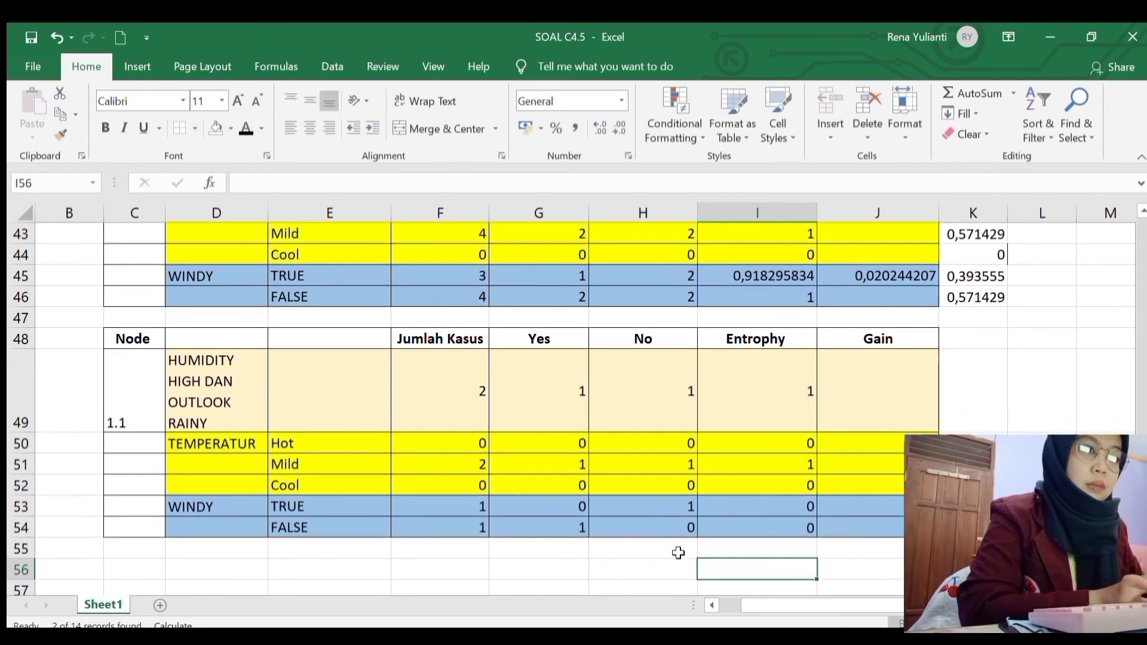
Step: Enter 0 as the weighted entropy of the TEMPERATUR Hot row in helper cell K50
left_click(805, 478)
left_click(800, 464)
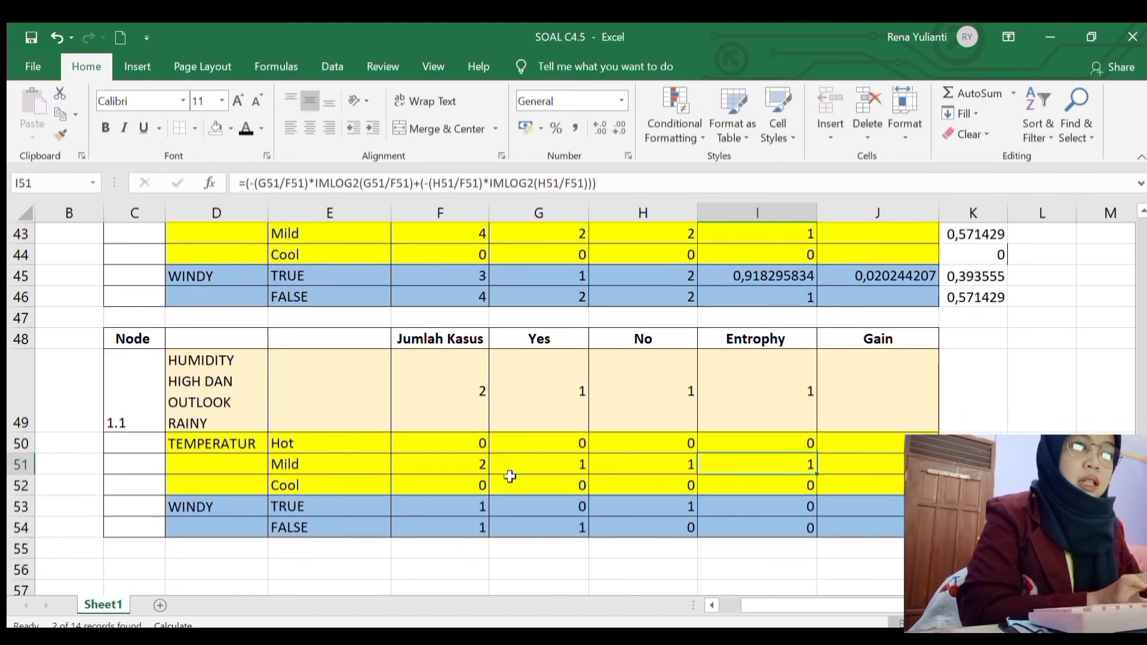
left_click(873, 404)
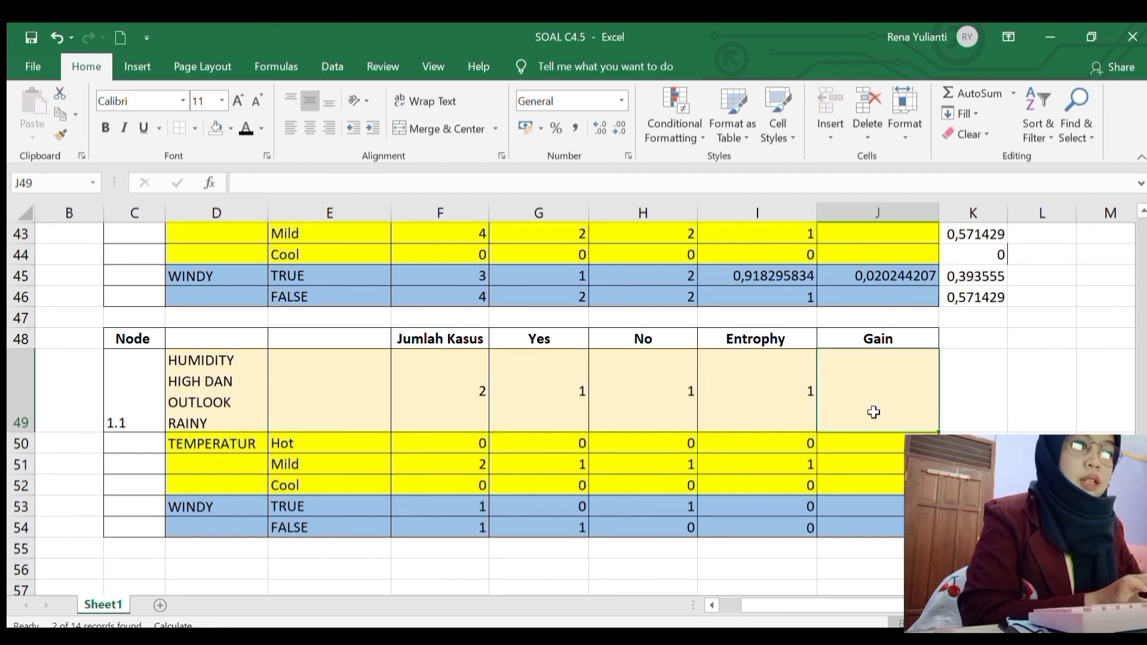
left_click(879, 446)
key("Right")
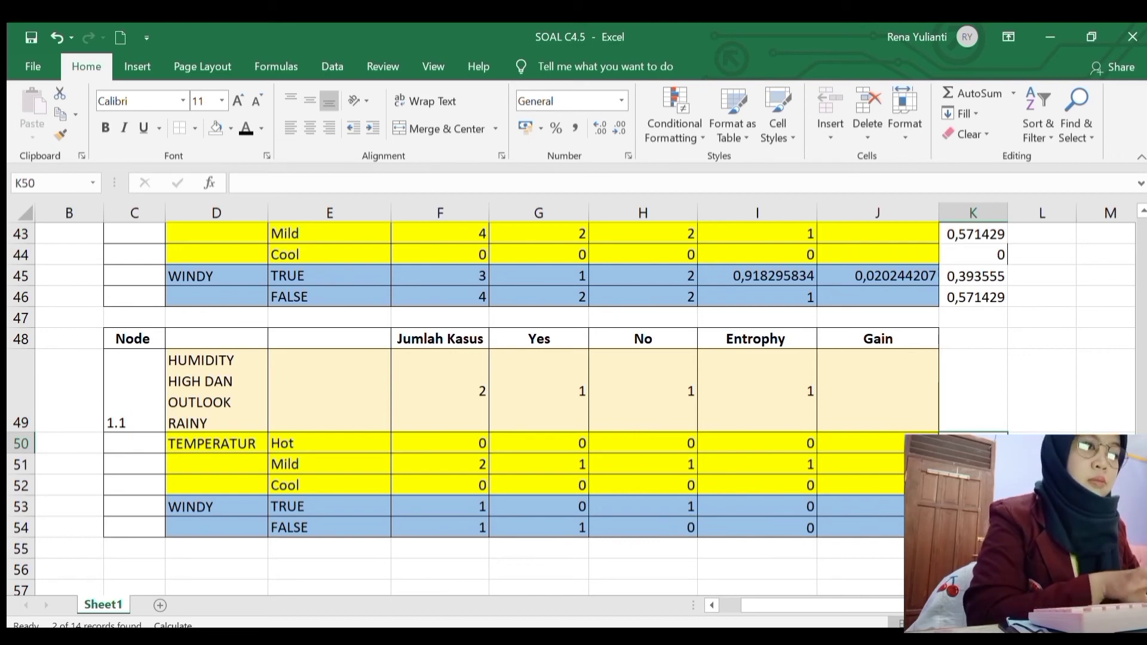
type("=")
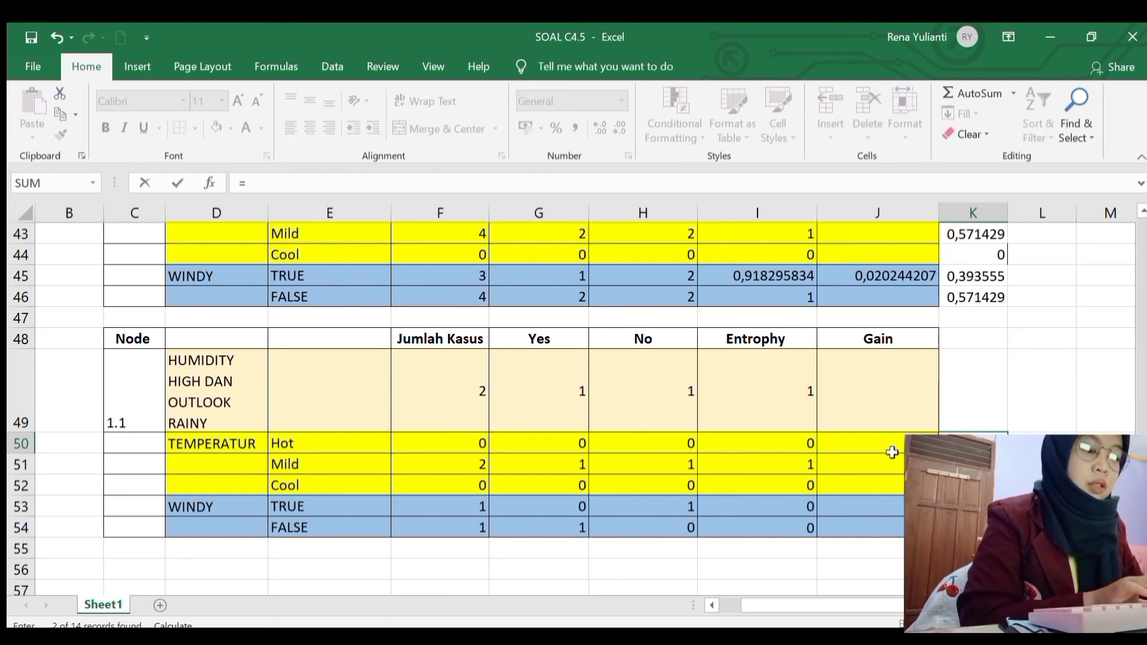
key("Escape")
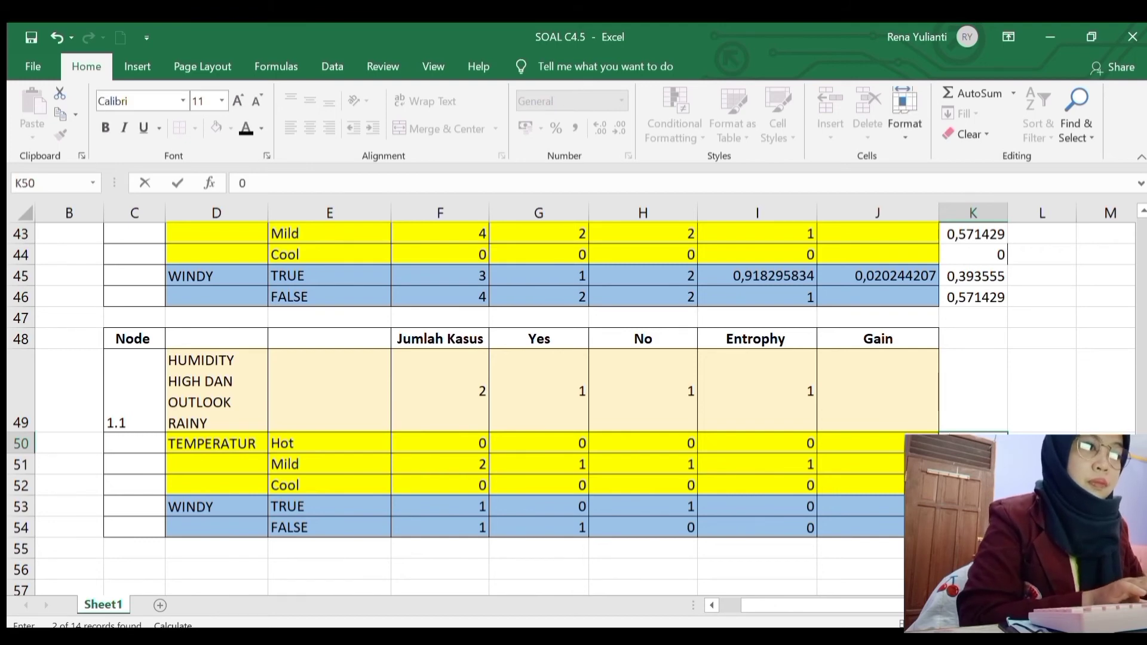
left_click(973, 464)
type("=")
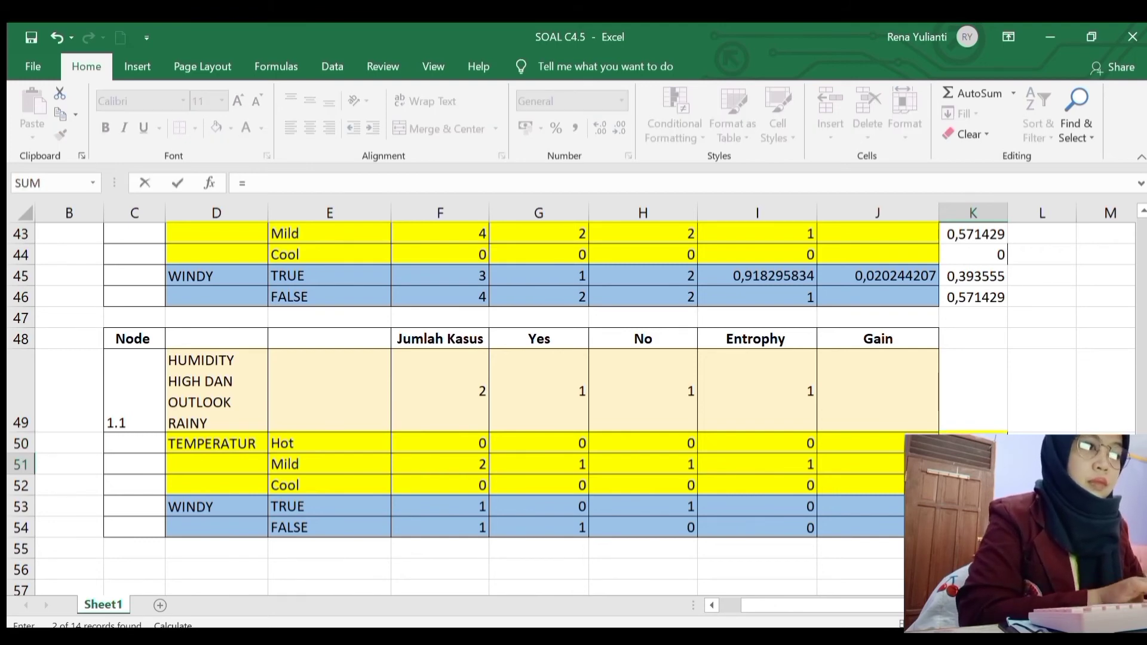
key("Up")
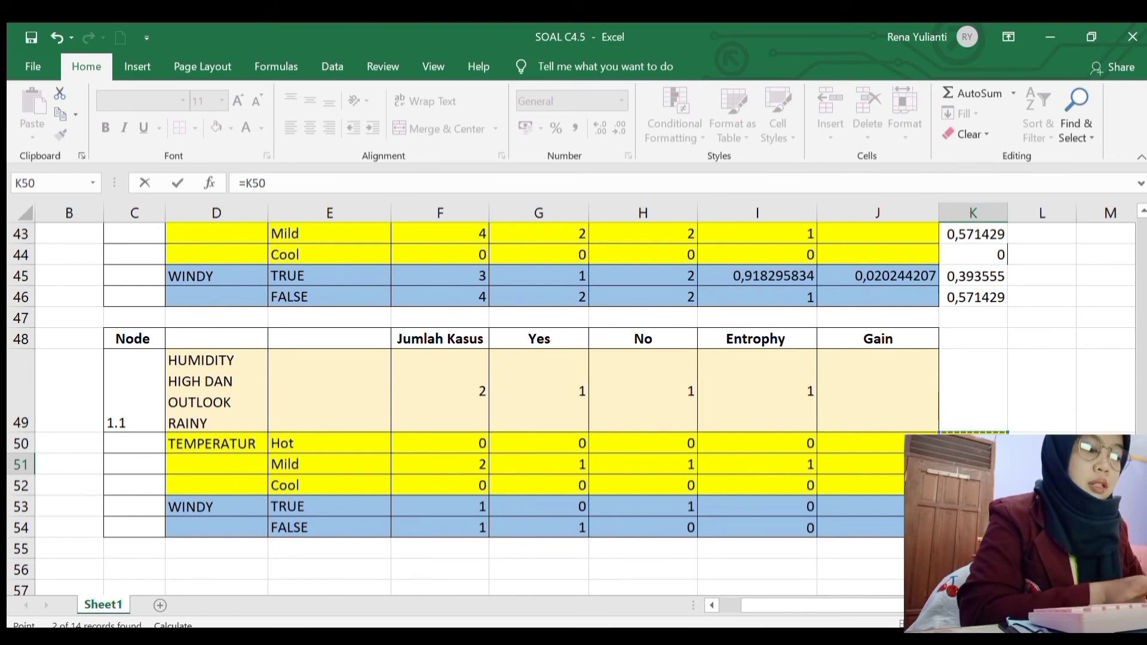
key("BackSpace")
key("BackSpace")
key("BackSpace")
key("BackSpace")
Step: Clear the yellow fill from the helper cells beside the Gain column, including K50
left_click(973, 443)
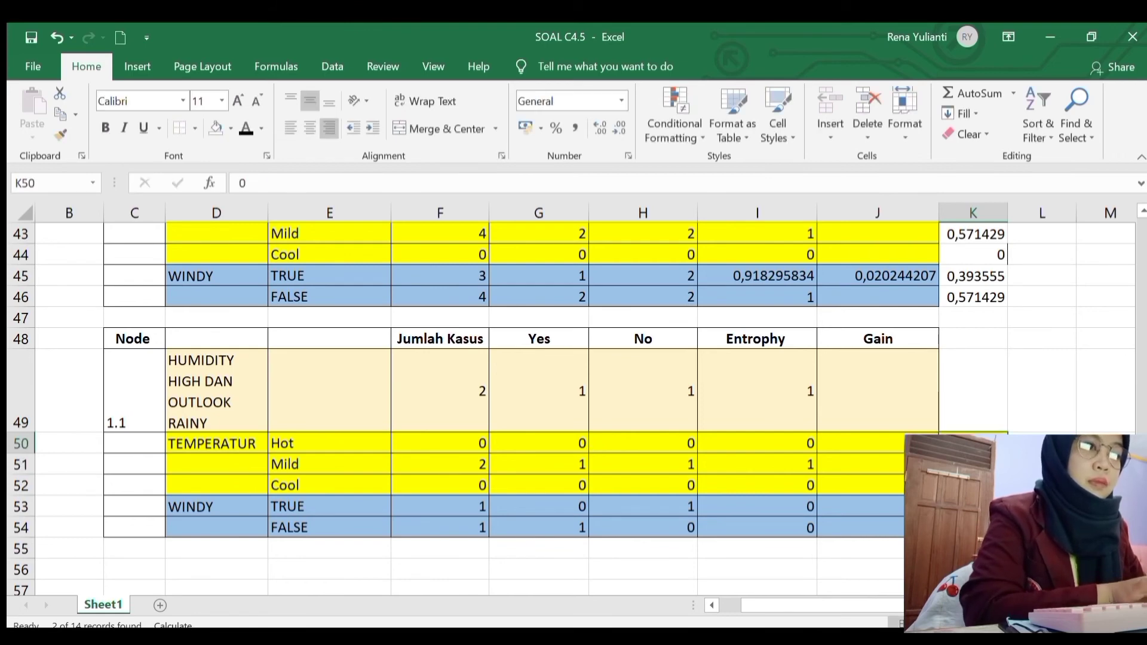
mouse_move(977, 390)
left_mouse_down()
mouse_move(976, 442)
mouse_move(1042, 391)
left_mouse_up()
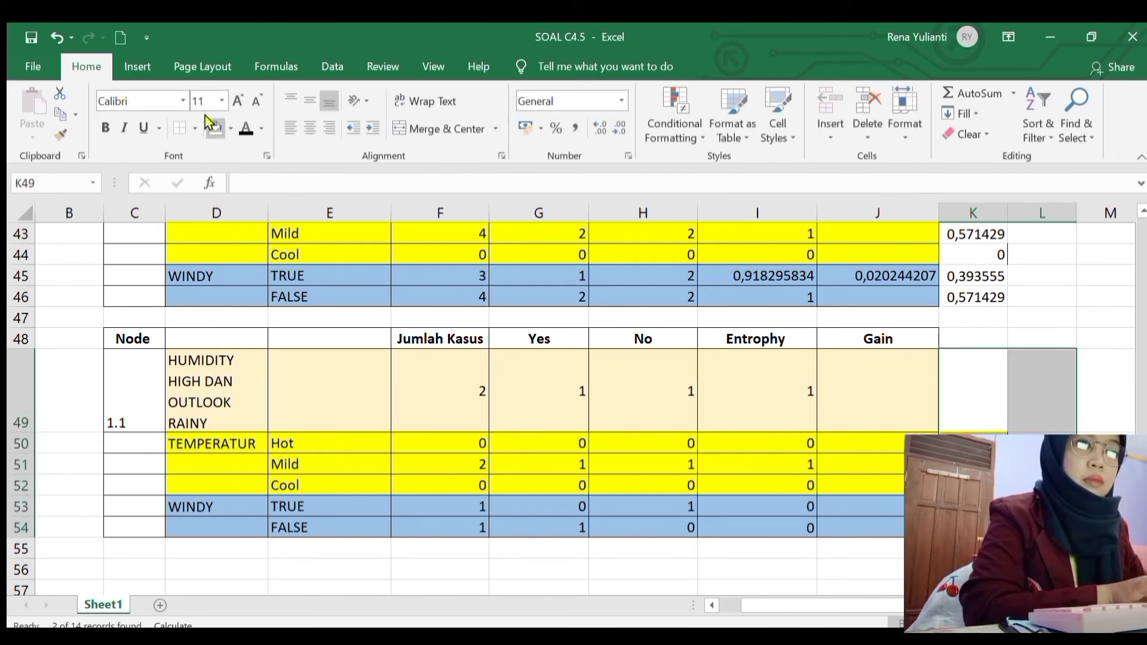
left_click(973, 443)
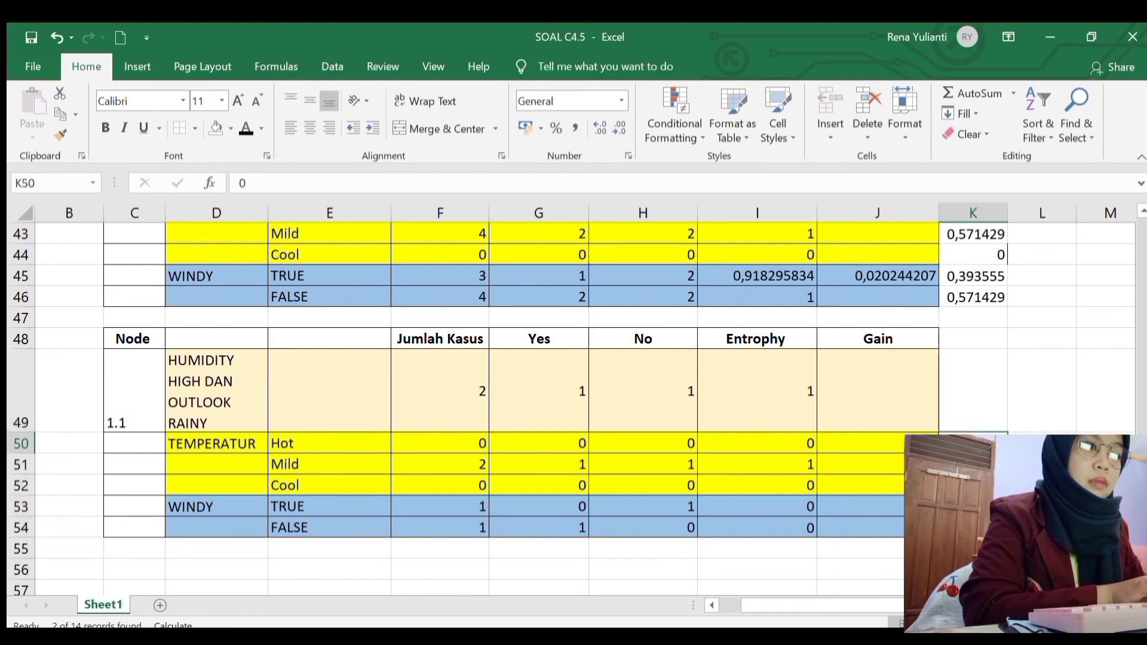
Step: Enter the weighted entropy of the TEMPERATUR Mild row in K51 with the formula =F51/F49*I51
left_click(973, 464)
type("=")
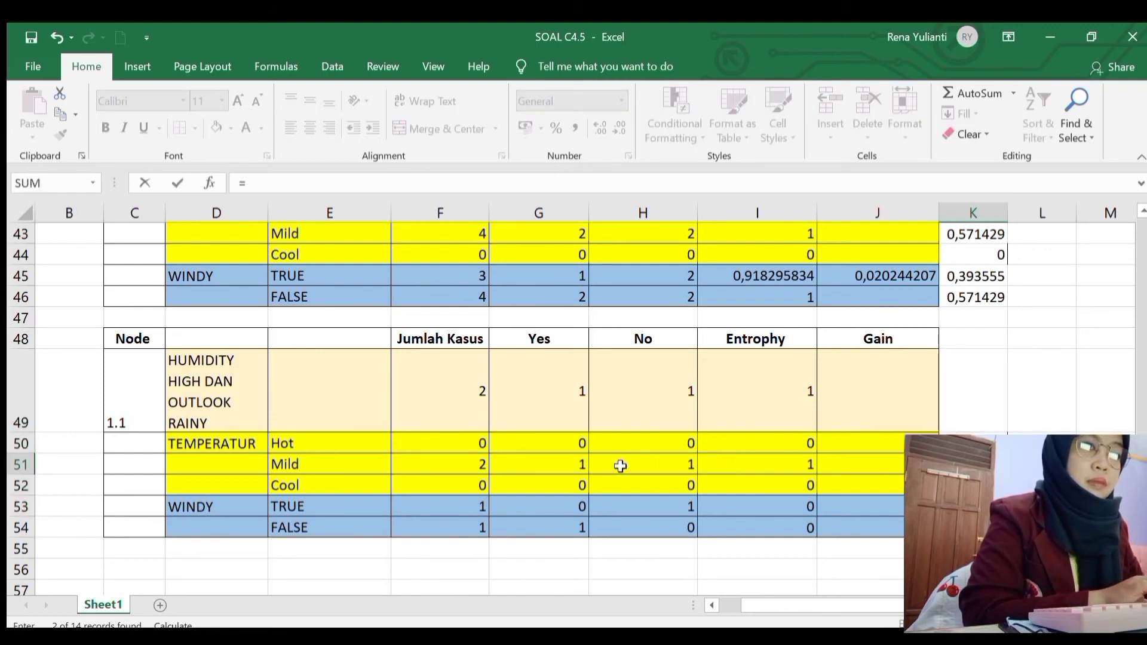
left_click(465, 464)
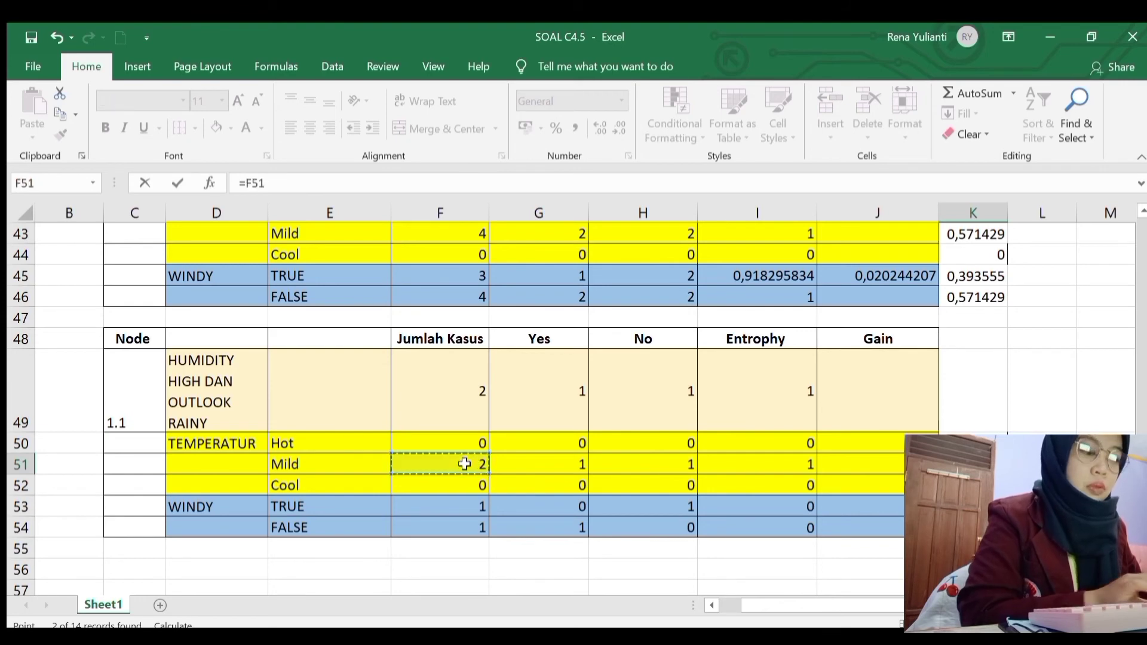
type("/")
left_click(472, 403)
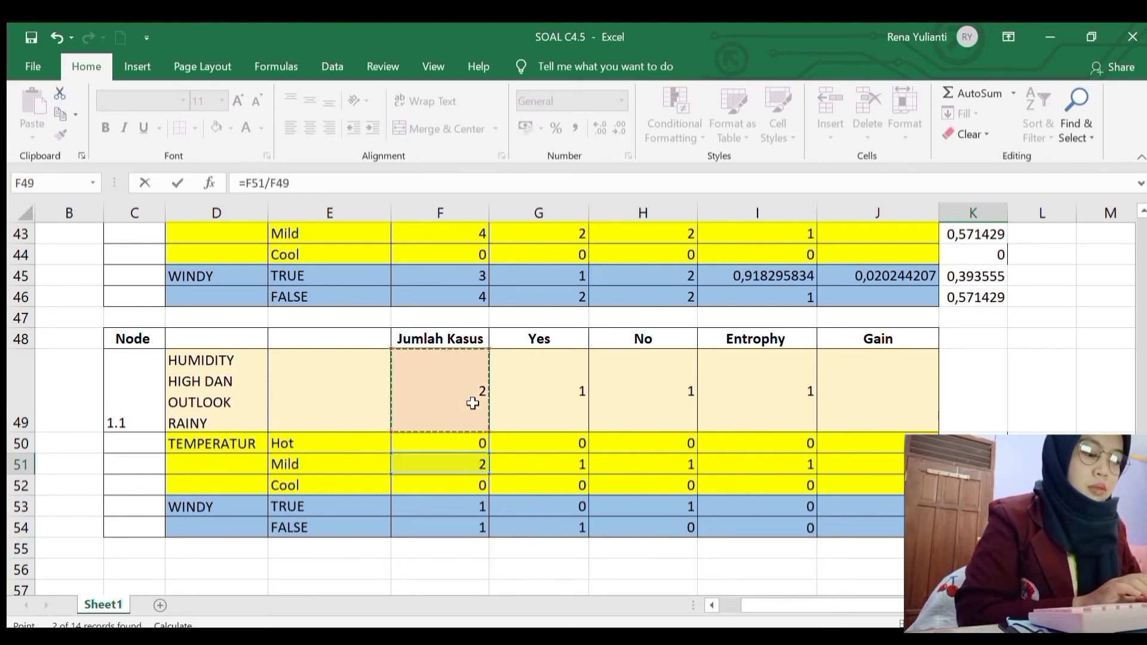
type("*")
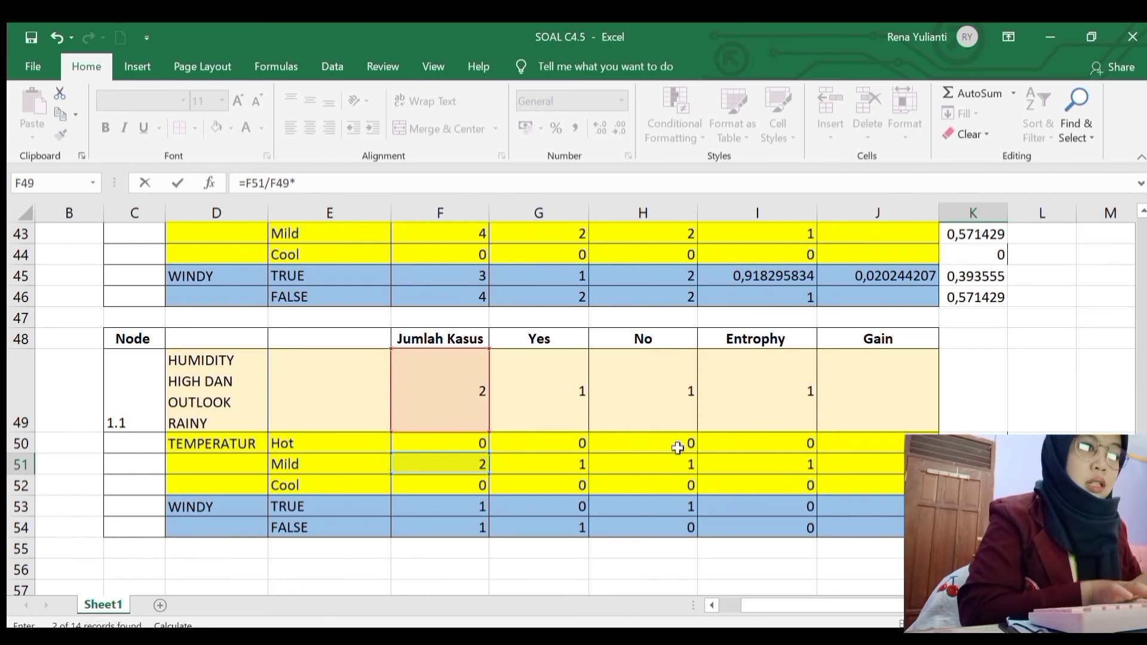
left_click(751, 464)
key("Return")
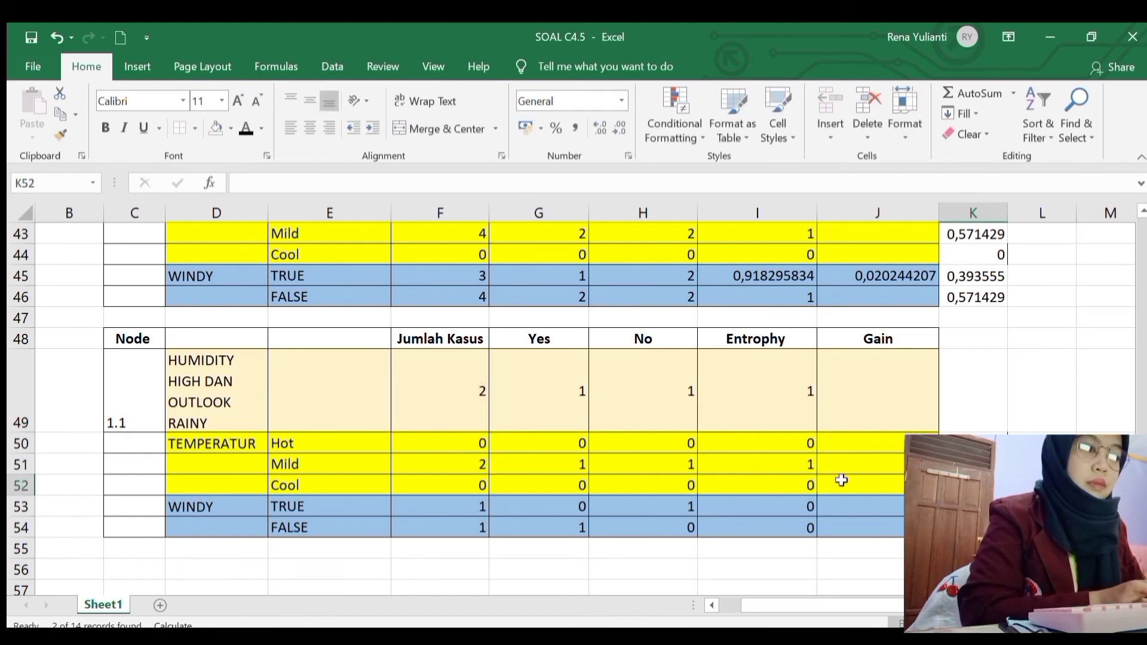
Step: Enter 0 as the weighted entropy of the TEMPERATUR Cool row in K52, and clear the fill from helper cells K49:K55
type("=")
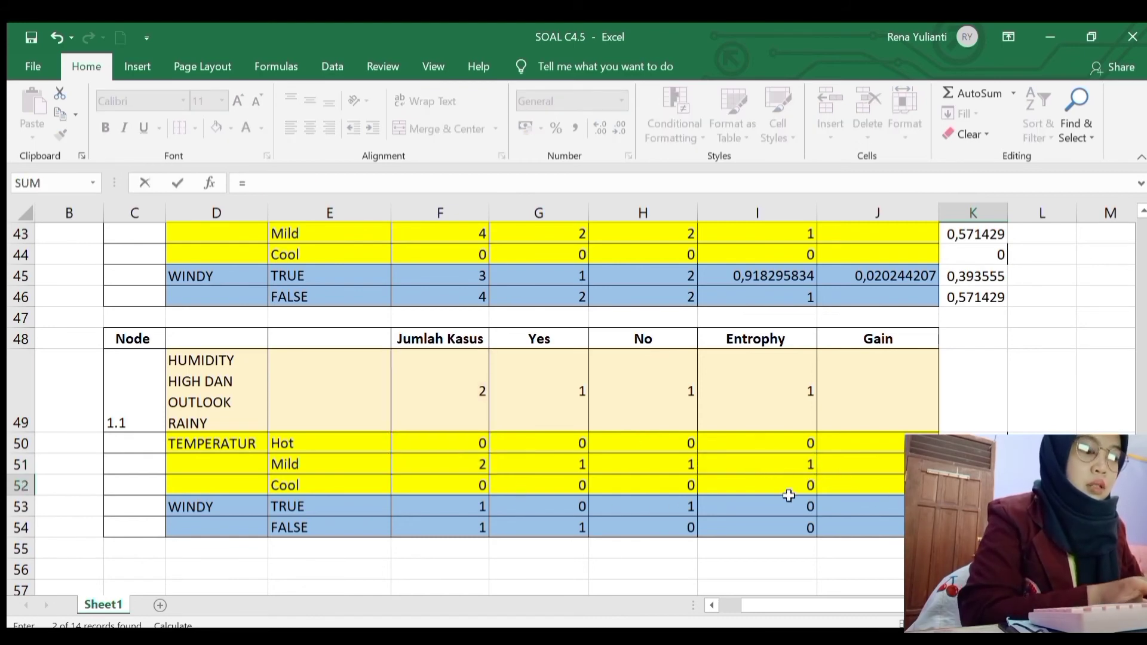
key("Escape")
key("Return")
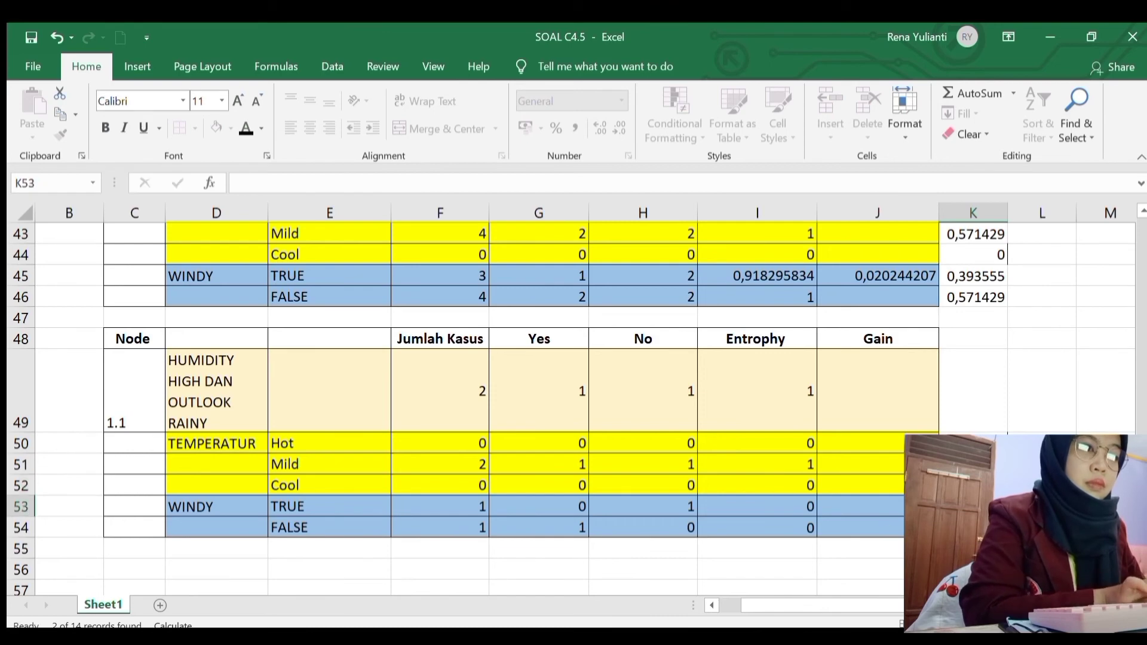
left_click_drag(961, 429, 967, 528)
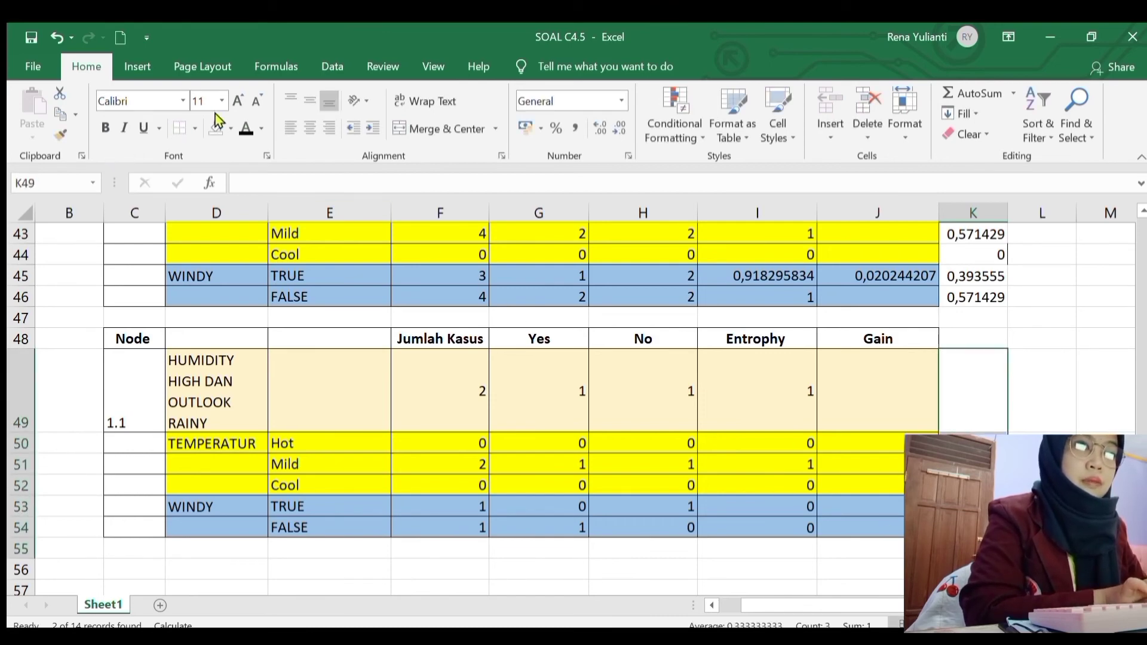
Step: Enter the weighted entropies of the WINDY rows, using =F53/F49*I53 in K53 for TRUE and 0 in K54 for FALSE
left_click(891, 507)
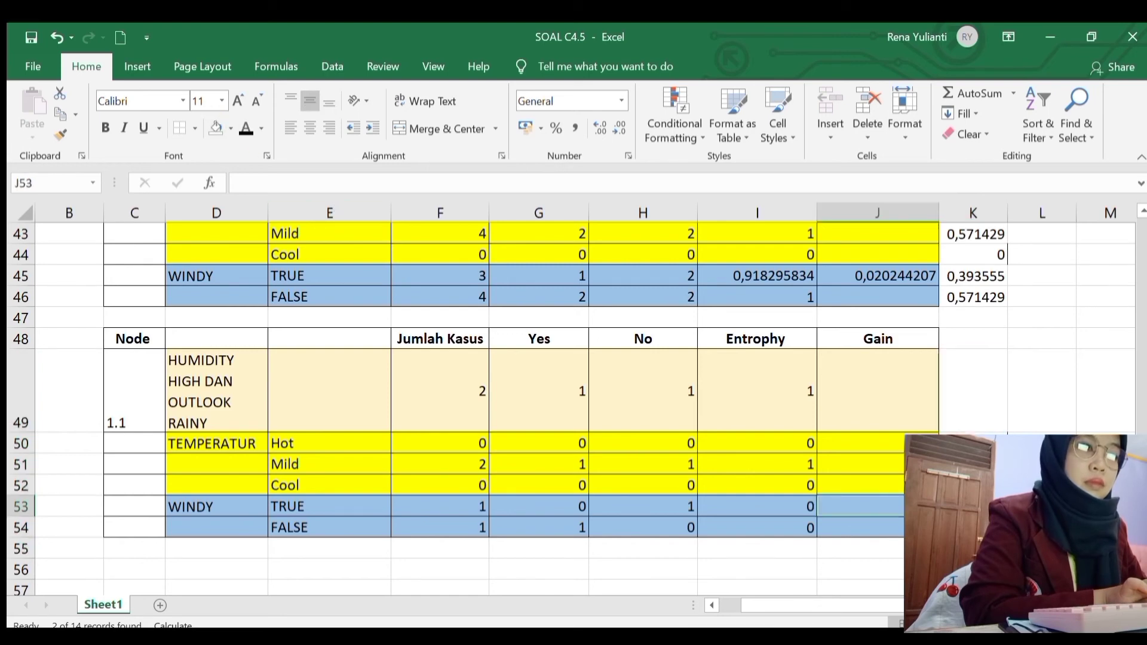
left_click(962, 507)
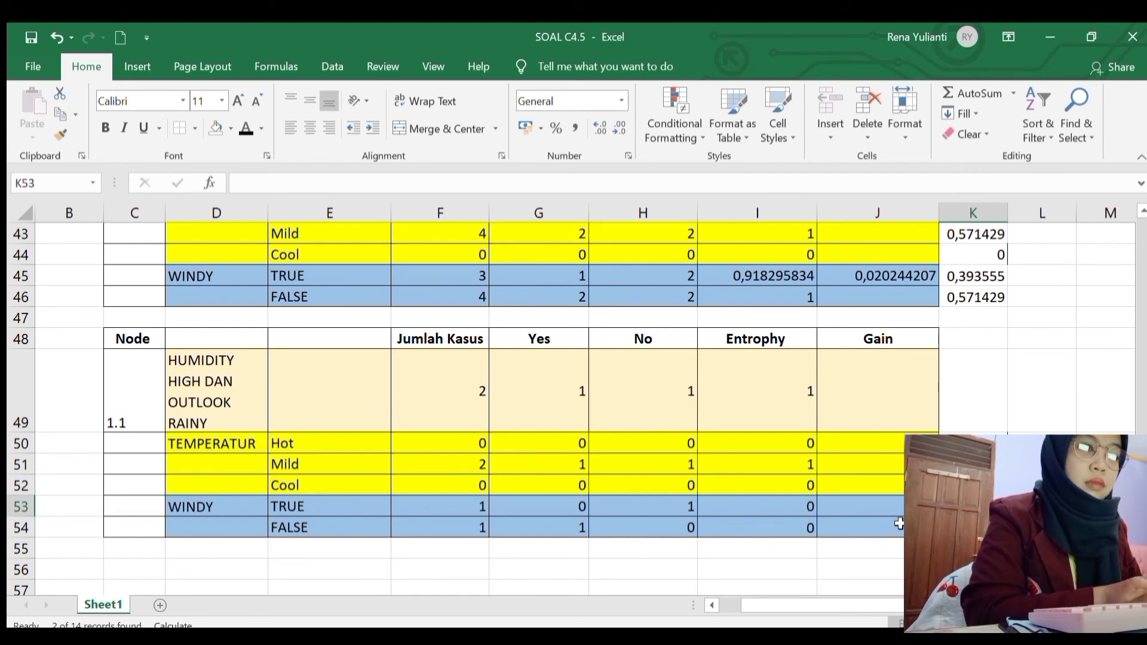
type("=")
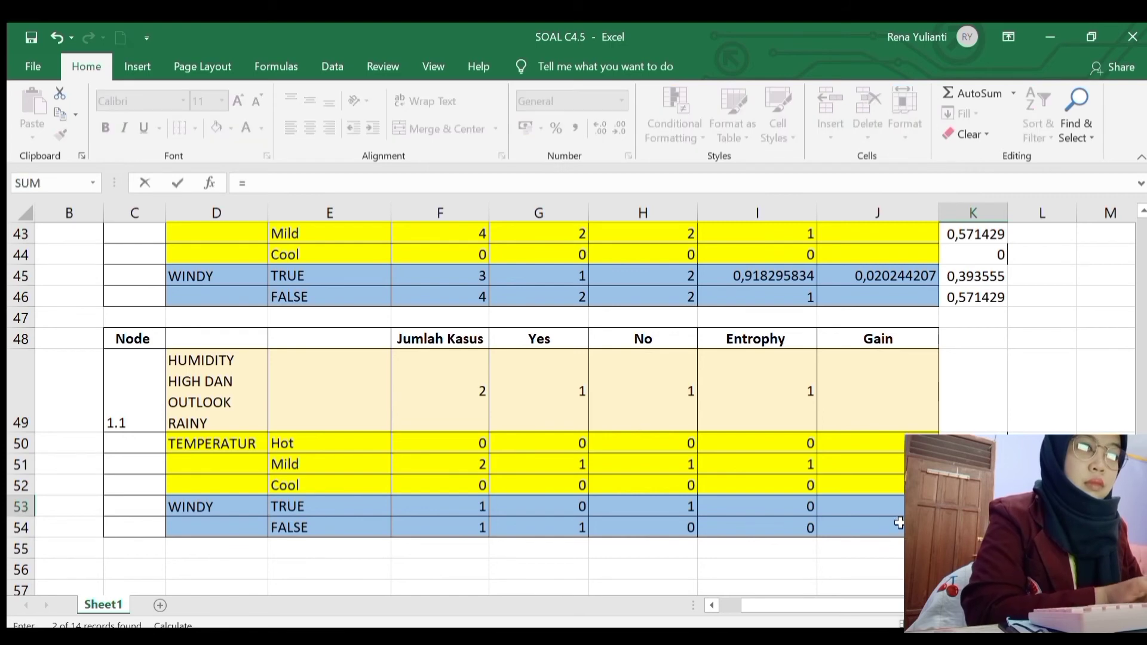
left_click(474, 510)
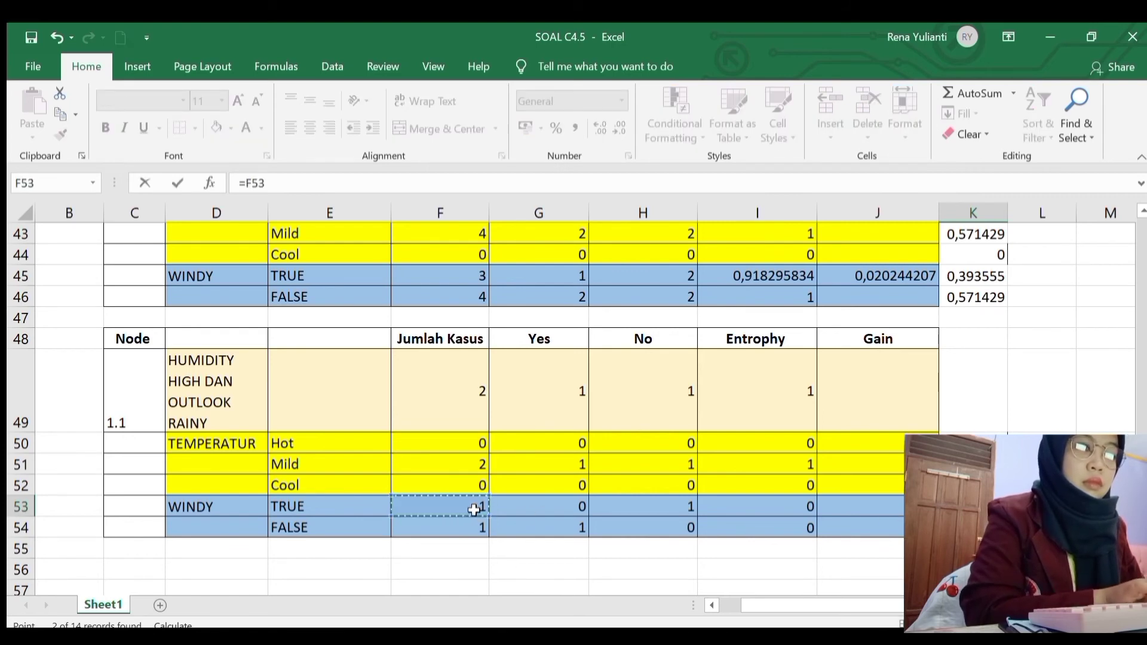
type("/")
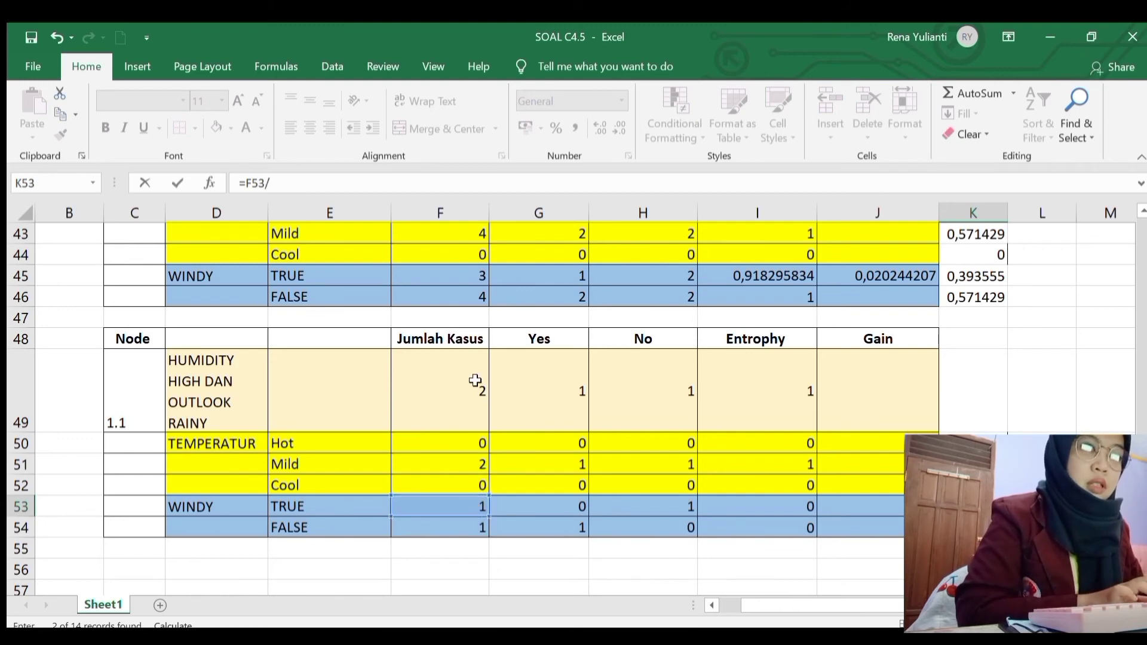
left_click(463, 382)
type("*")
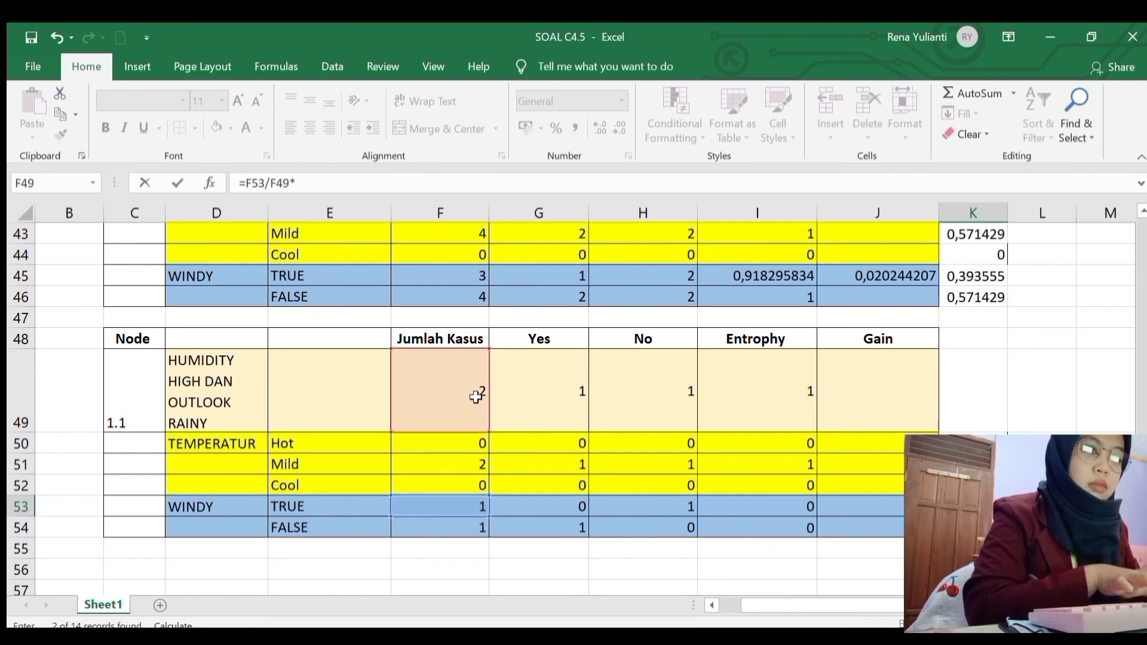
left_click(805, 505)
key("Return")
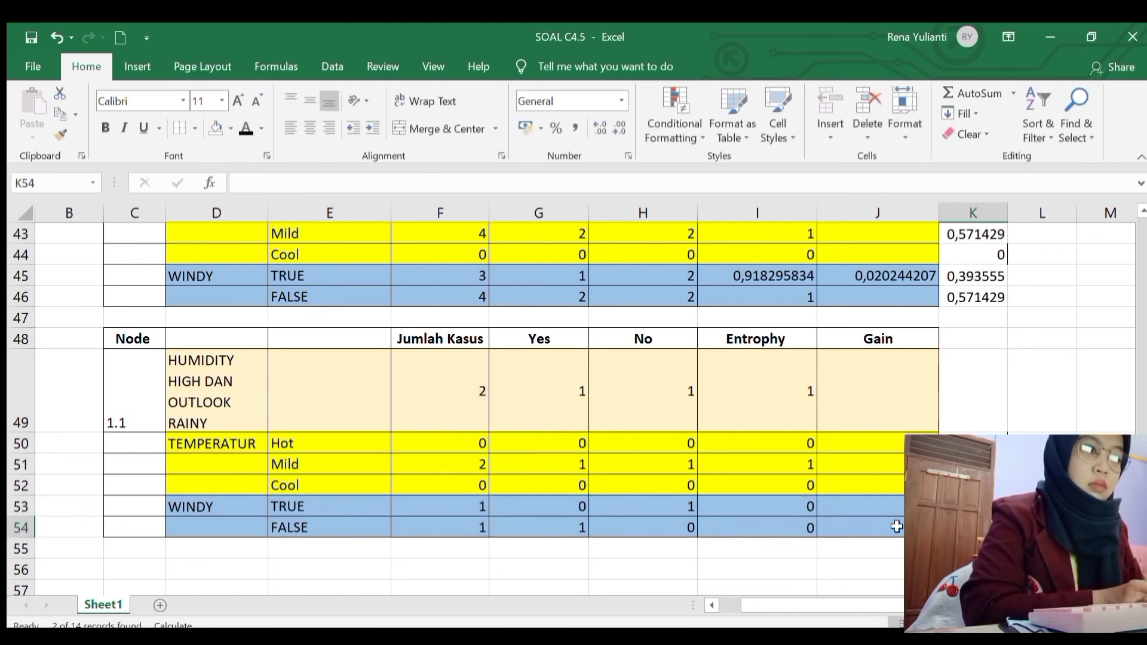
type("0")
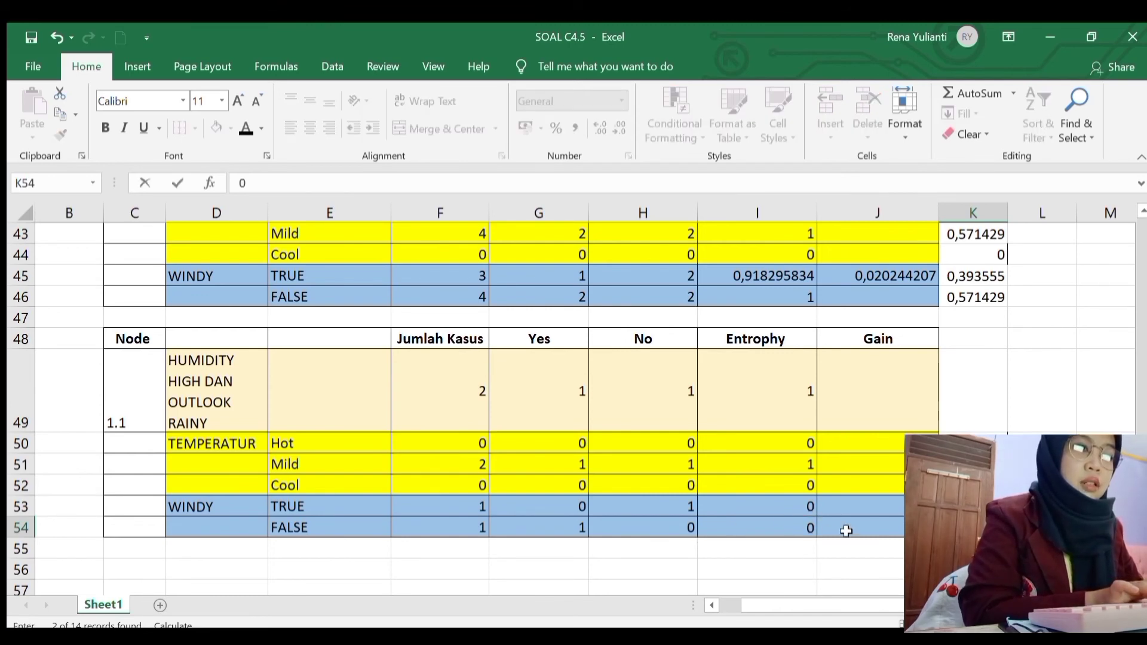
key("Return")
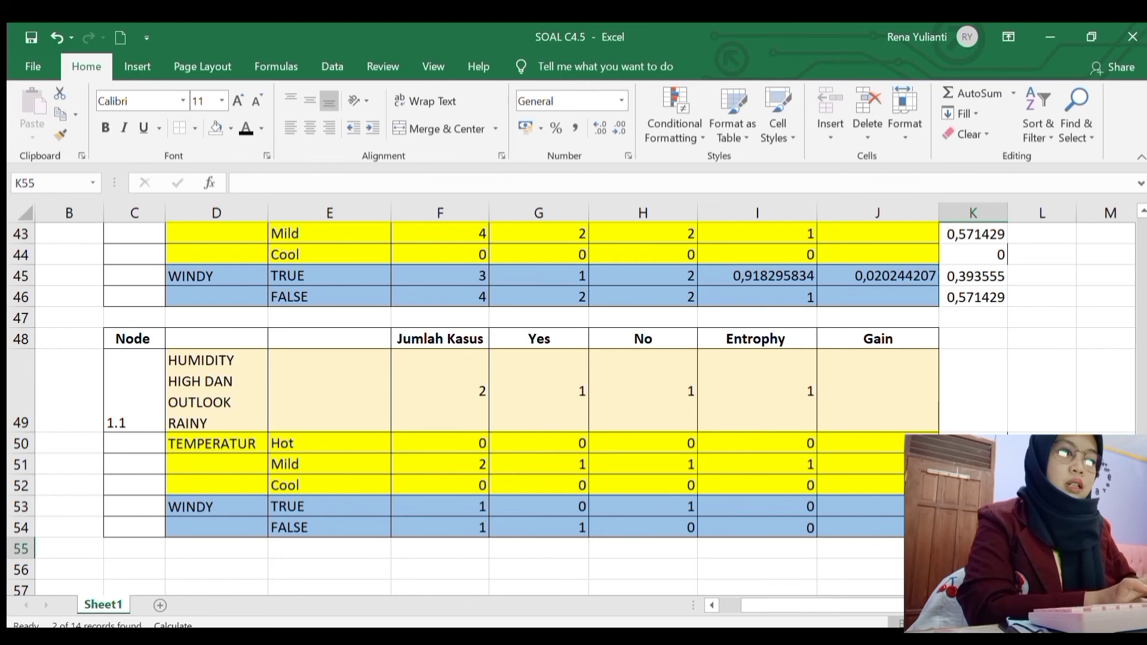
Step: Try computing the TEMPERATUR gain in J50 with the formula =I49-K51
left_click(888, 443)
left_click(900, 467)
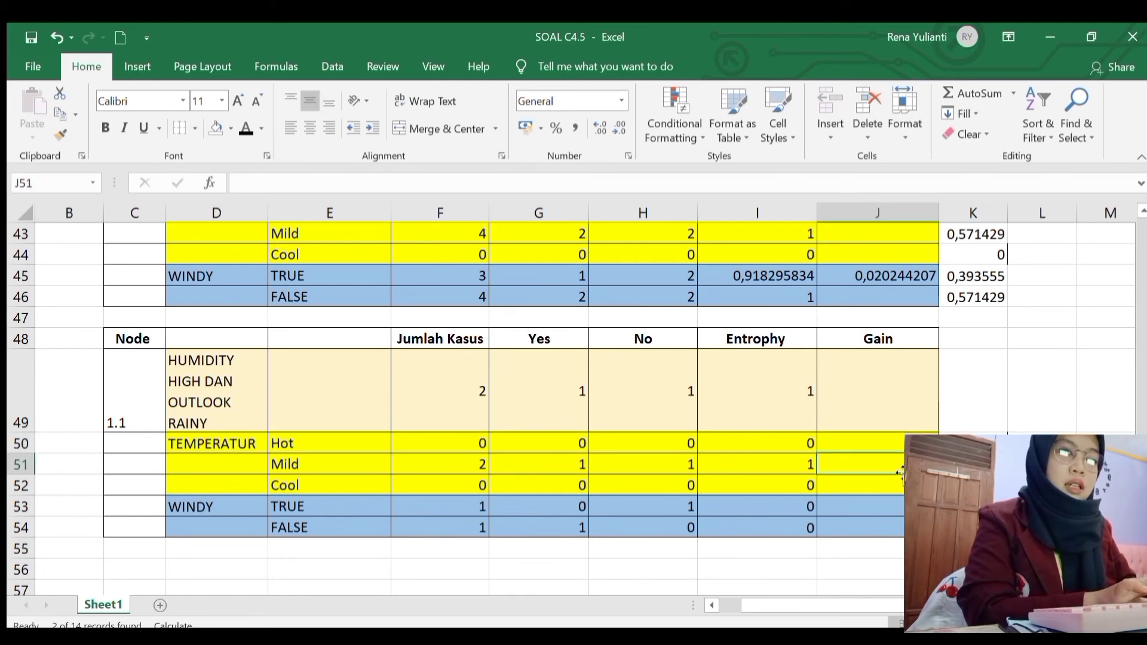
left_click(873, 446)
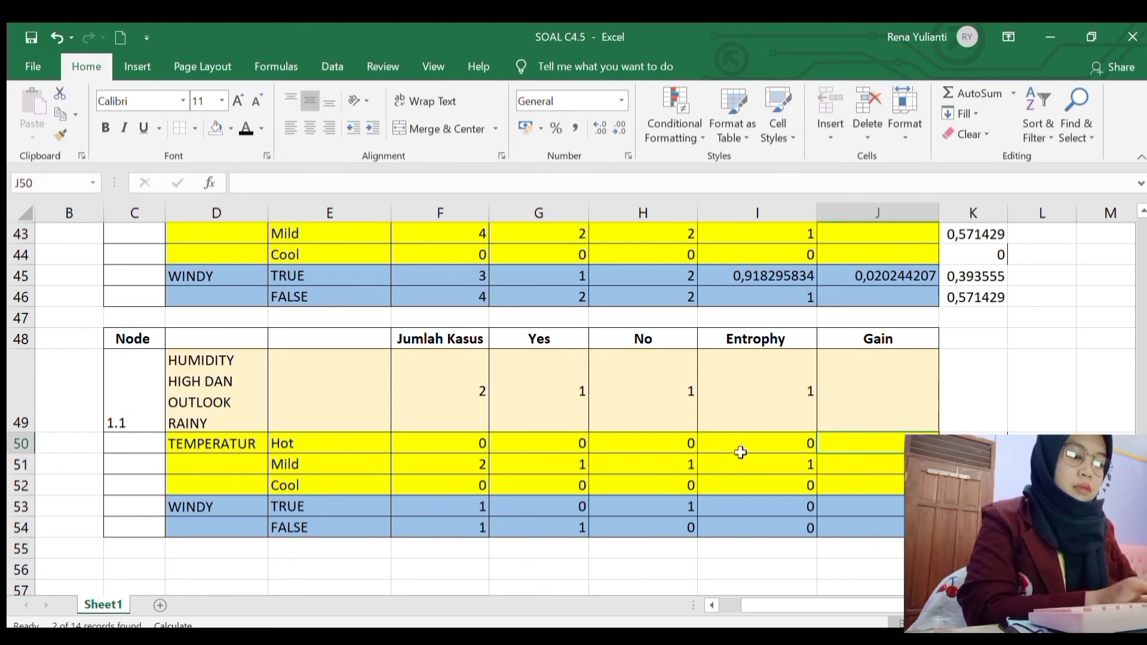
type("=")
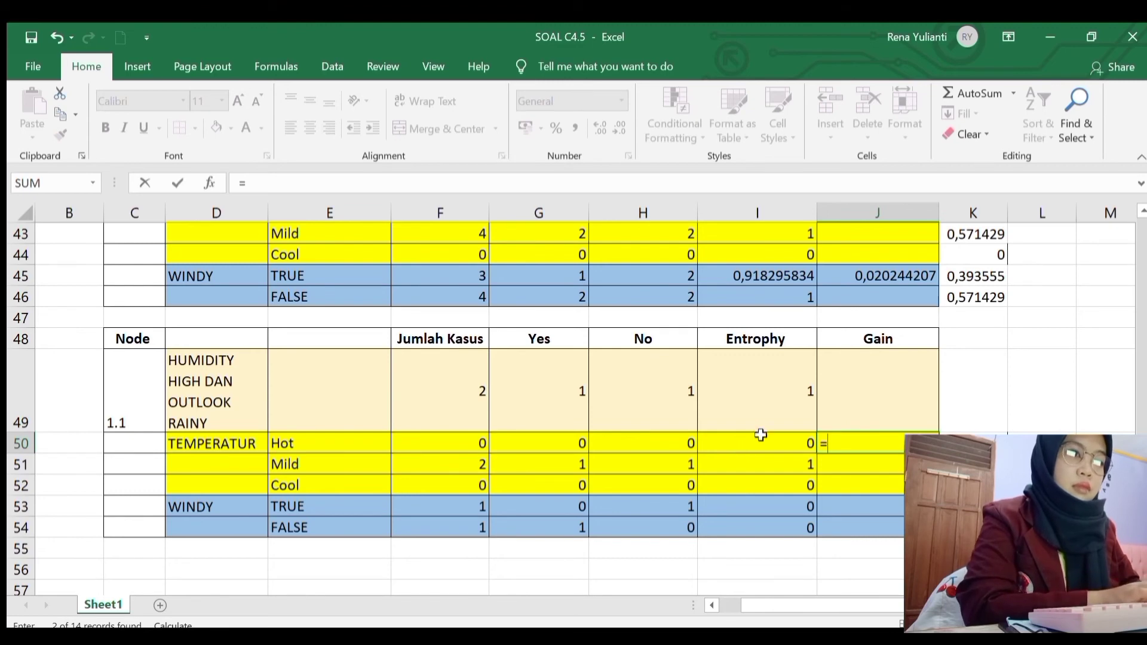
left_click(760, 409)
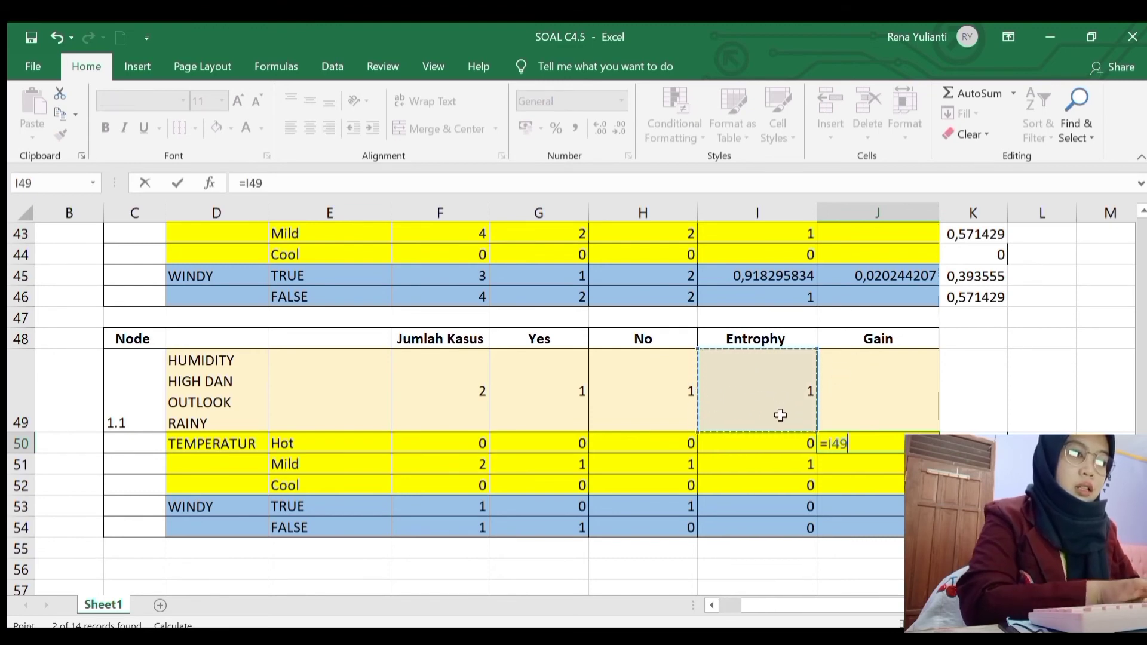
type("-")
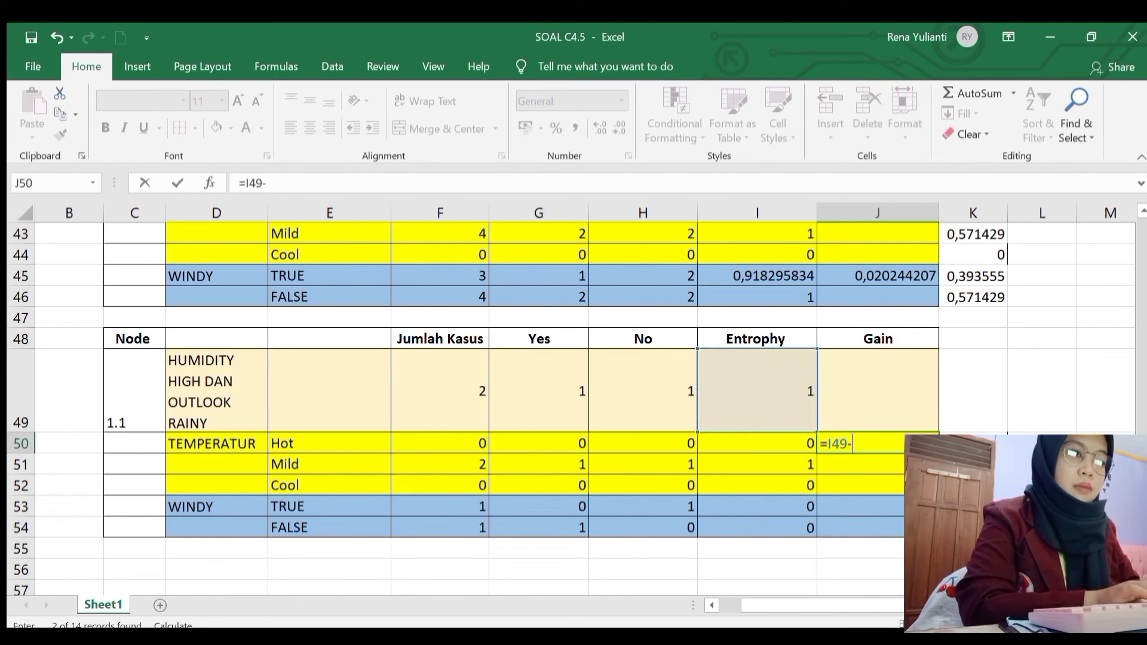
left_click(972, 464)
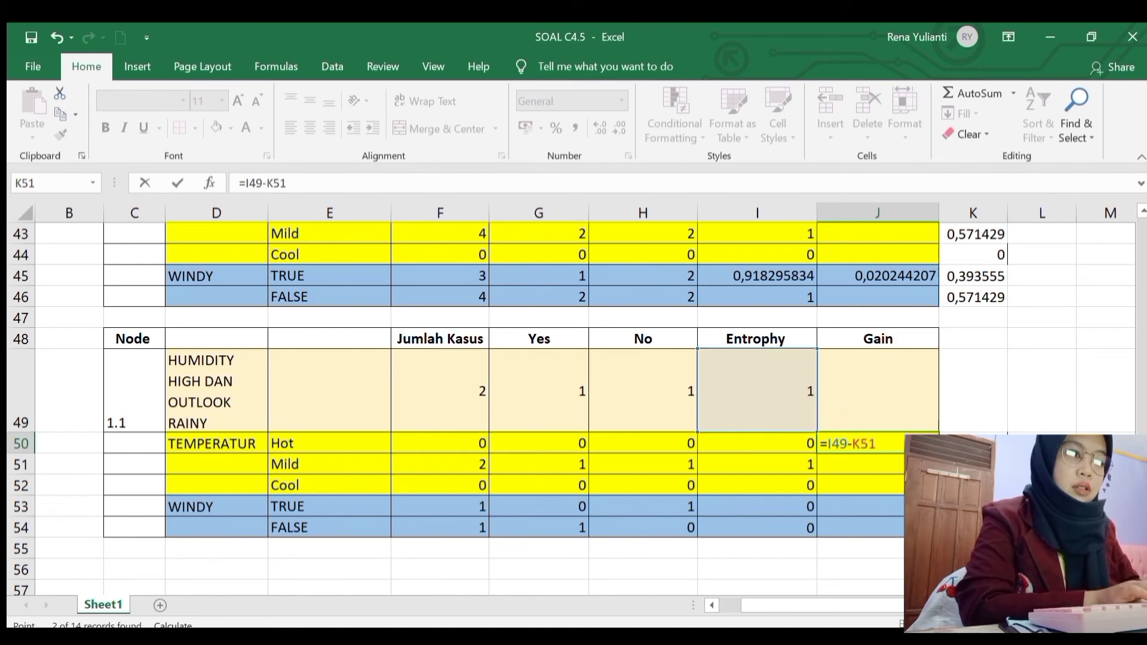
key("Return")
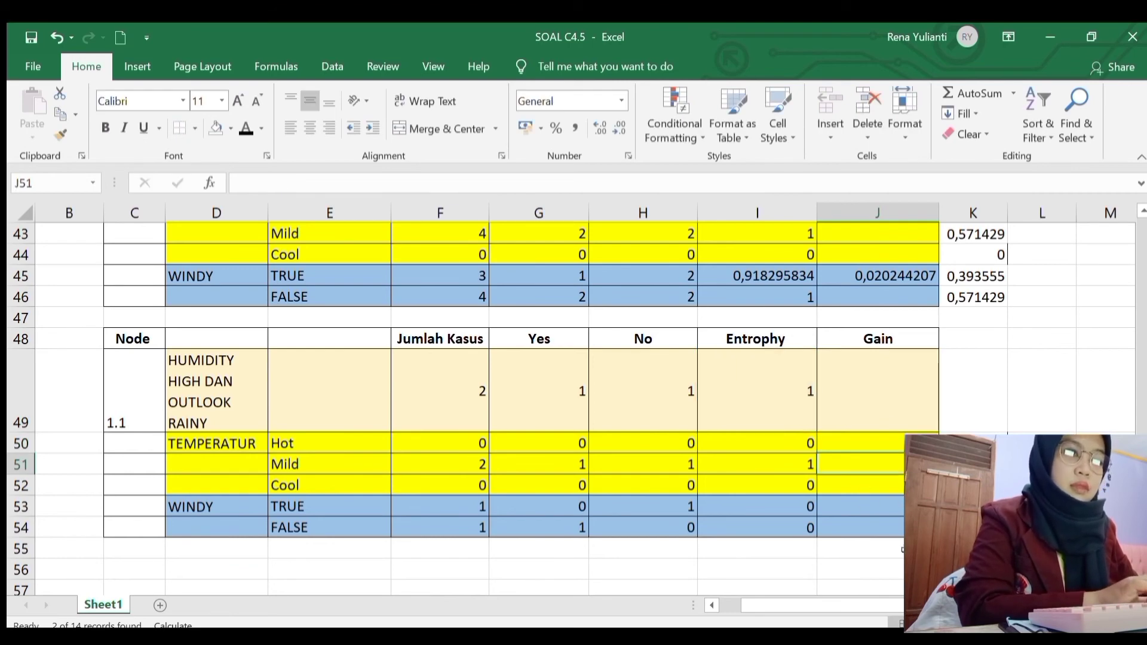
Step: Replace the TEMPERATUR gain formula in J50 with =I49-(K50+K51+K52), subtracting all three weighted entropies from the total entropy
left_click(917, 444)
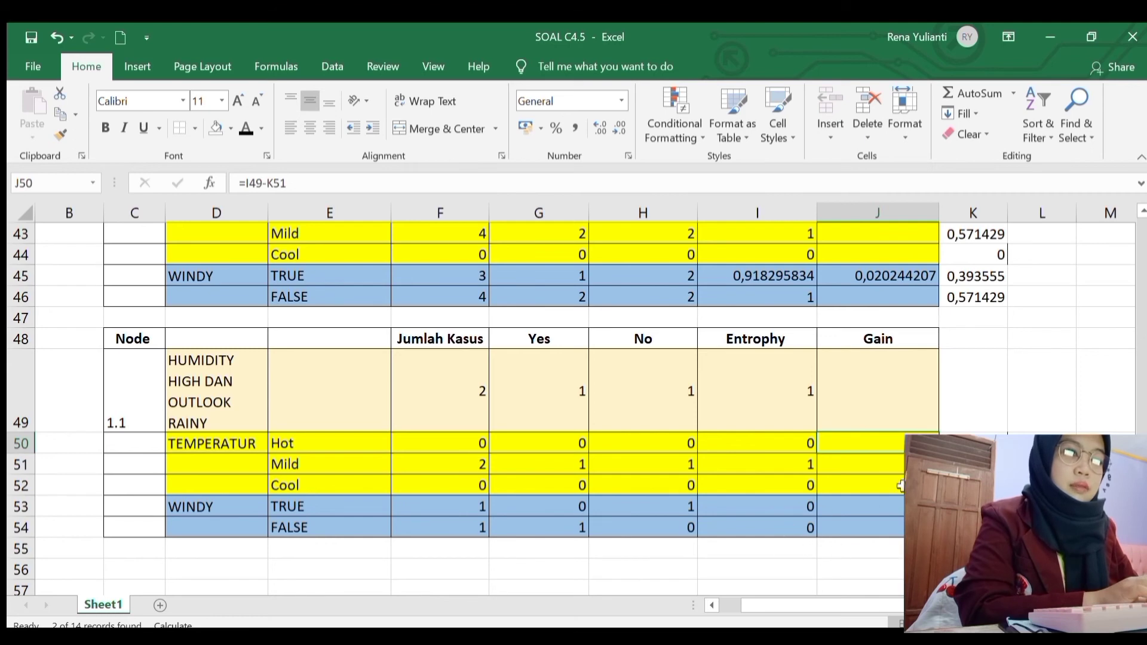
double_click(899, 441)
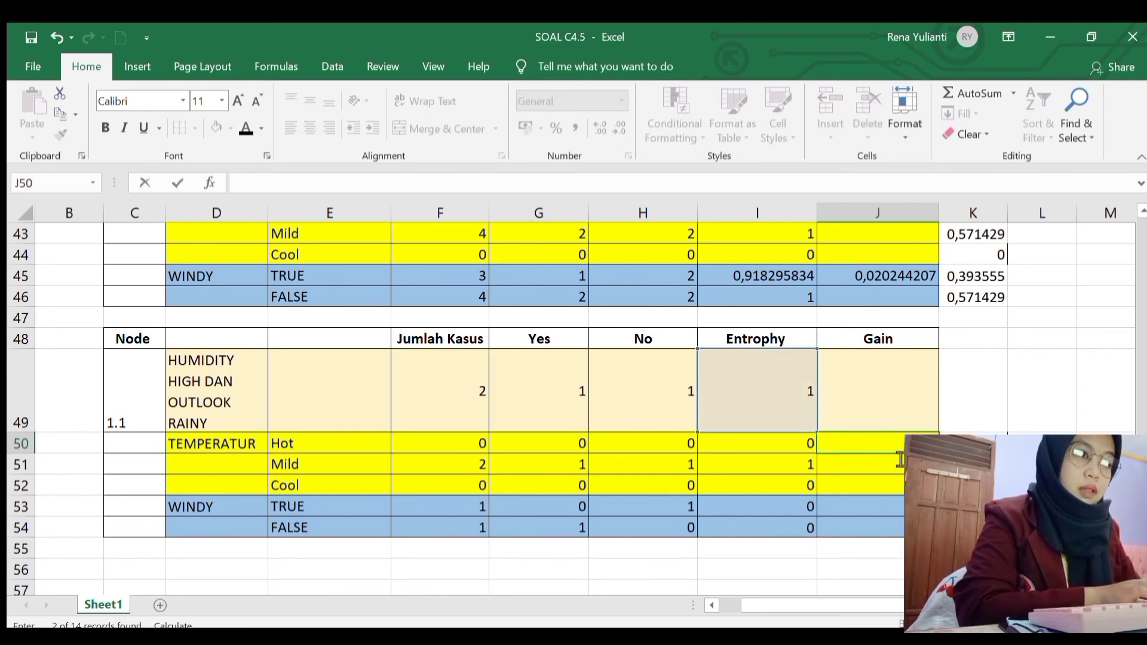
type("=")
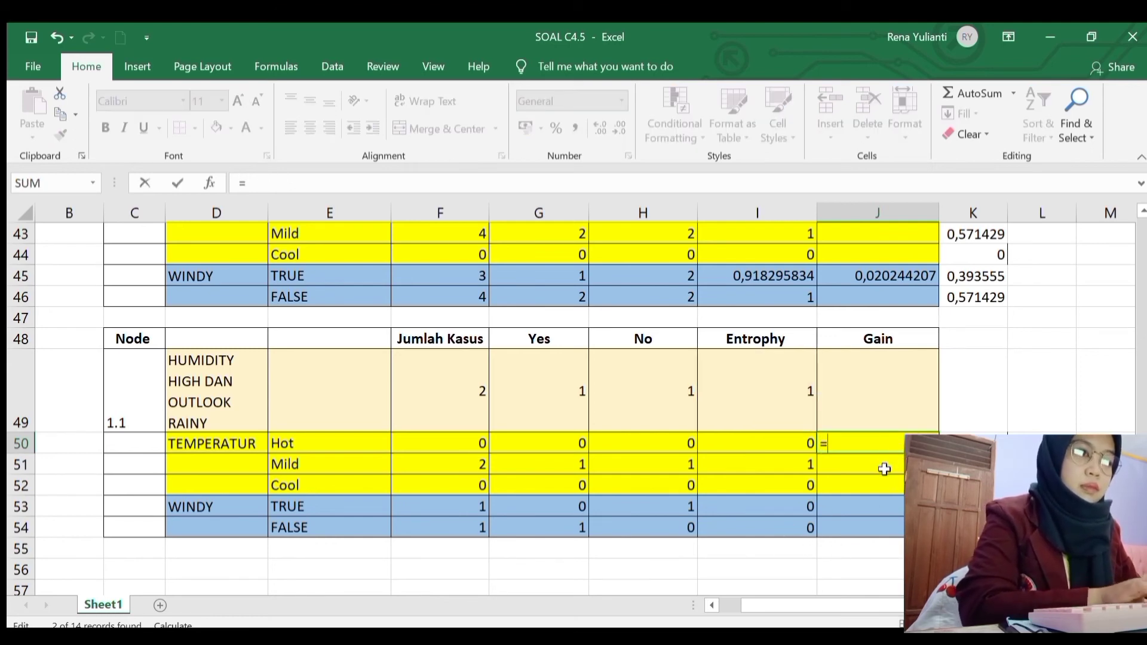
left_click(770, 393)
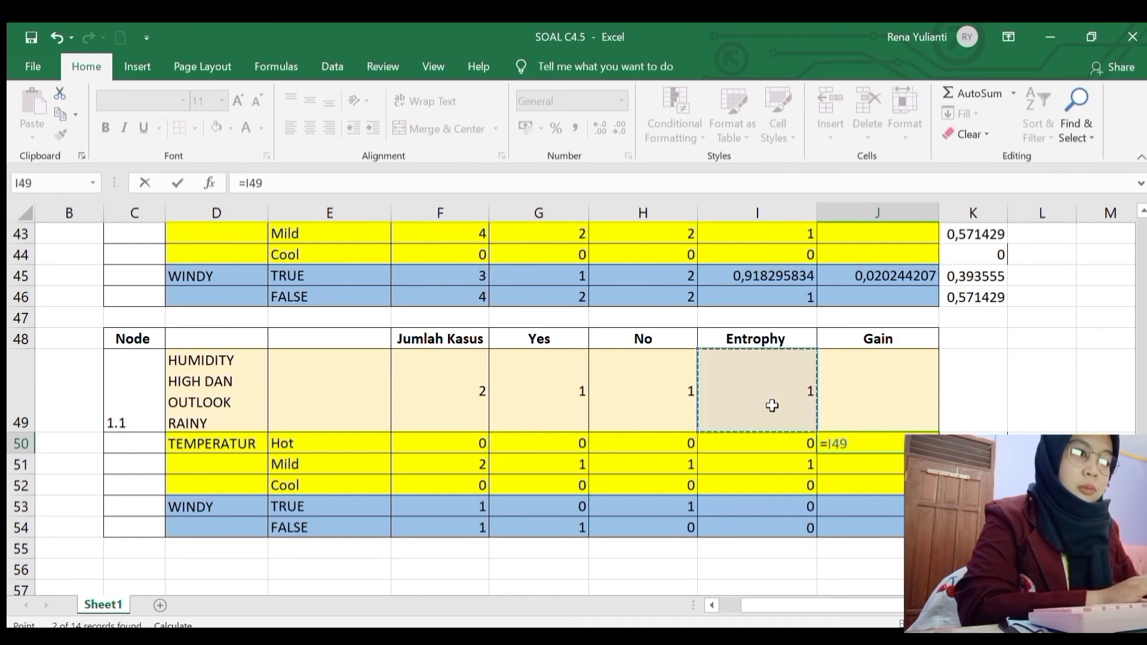
type("-(")
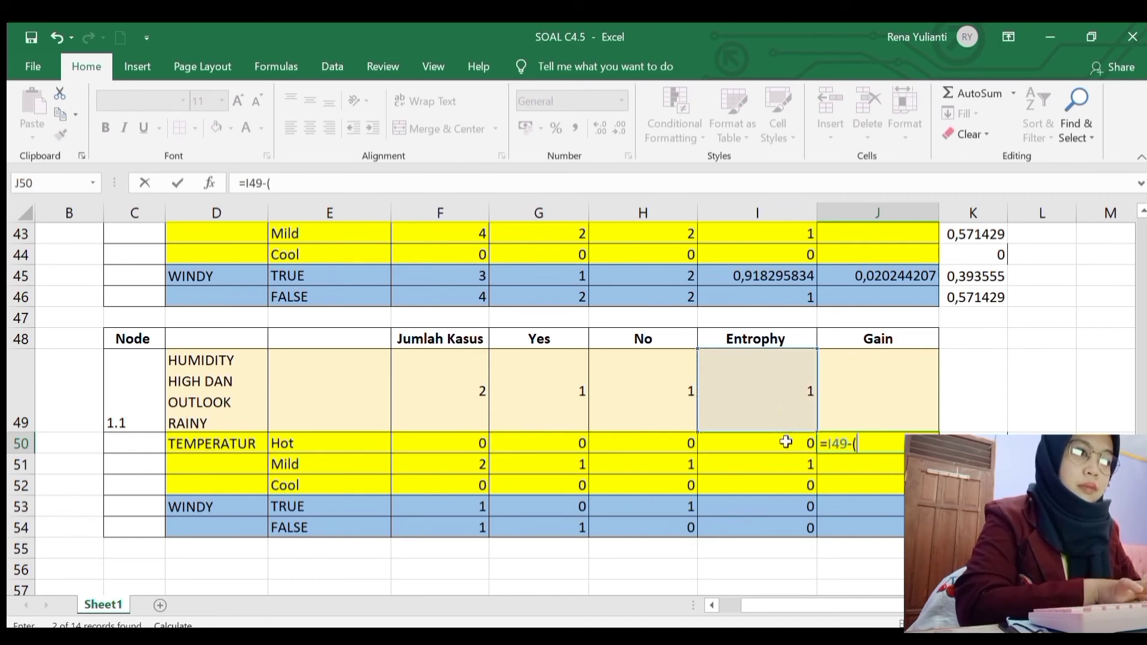
key("Right")
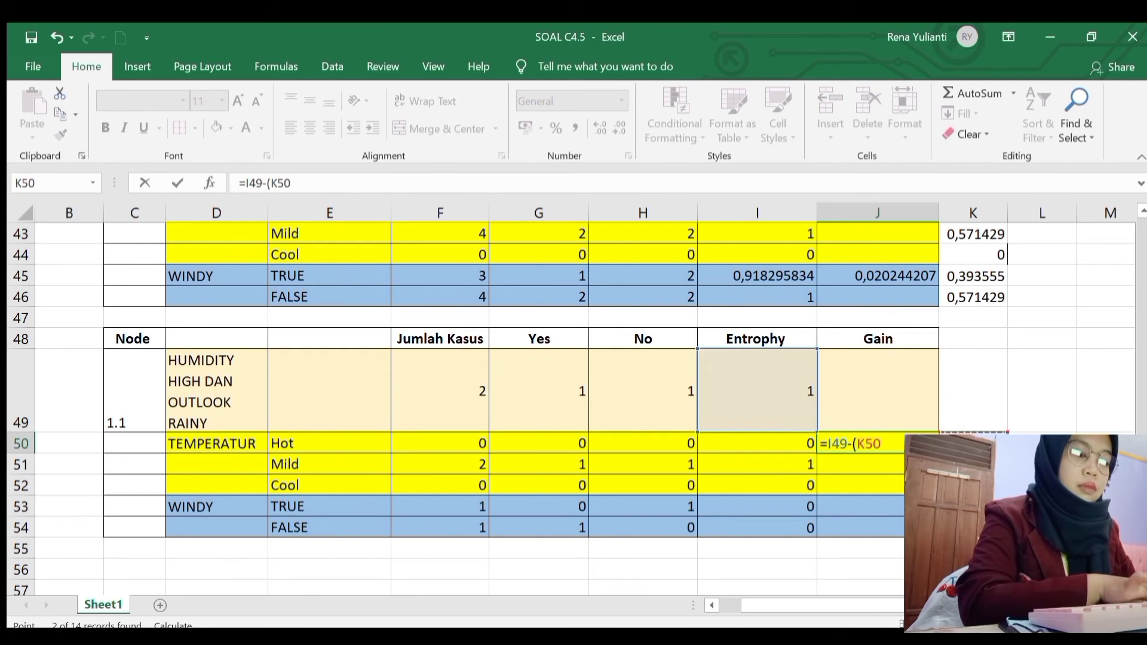
type("+")
key("Right")
key("Down")
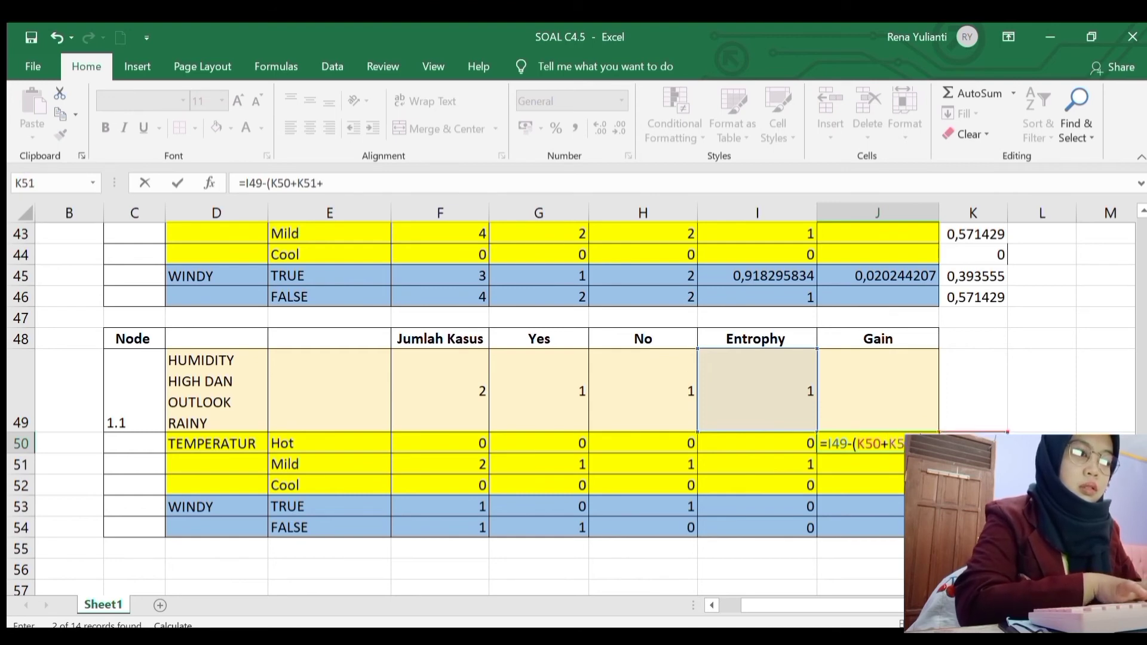
type("+")
key("Right")
key("Down")
key("Down")
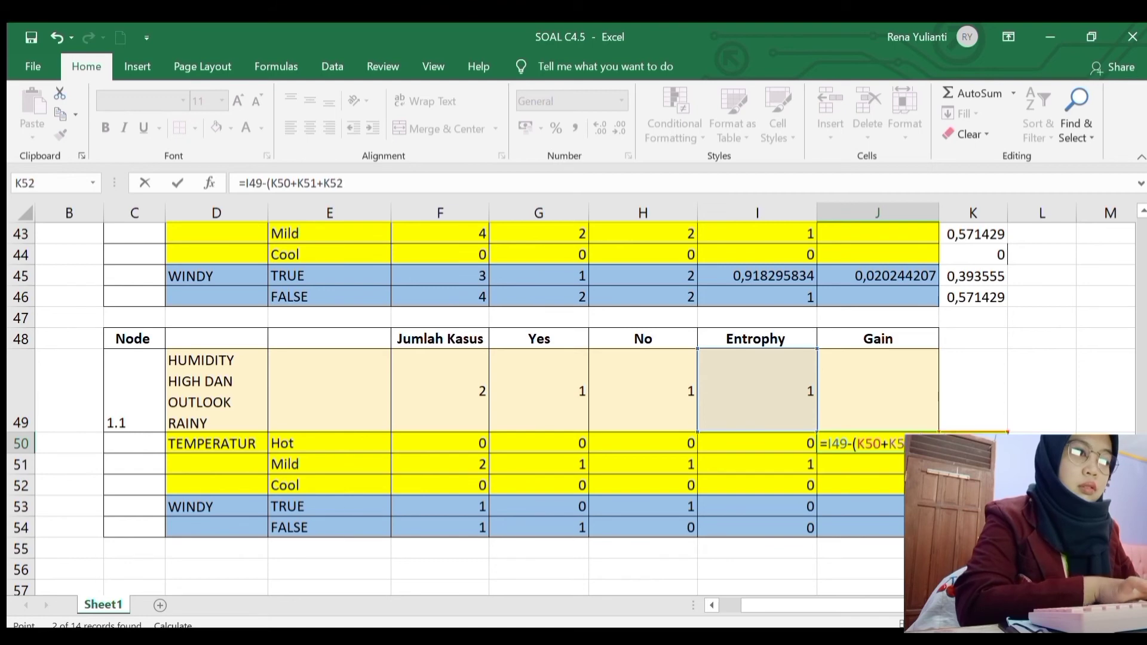
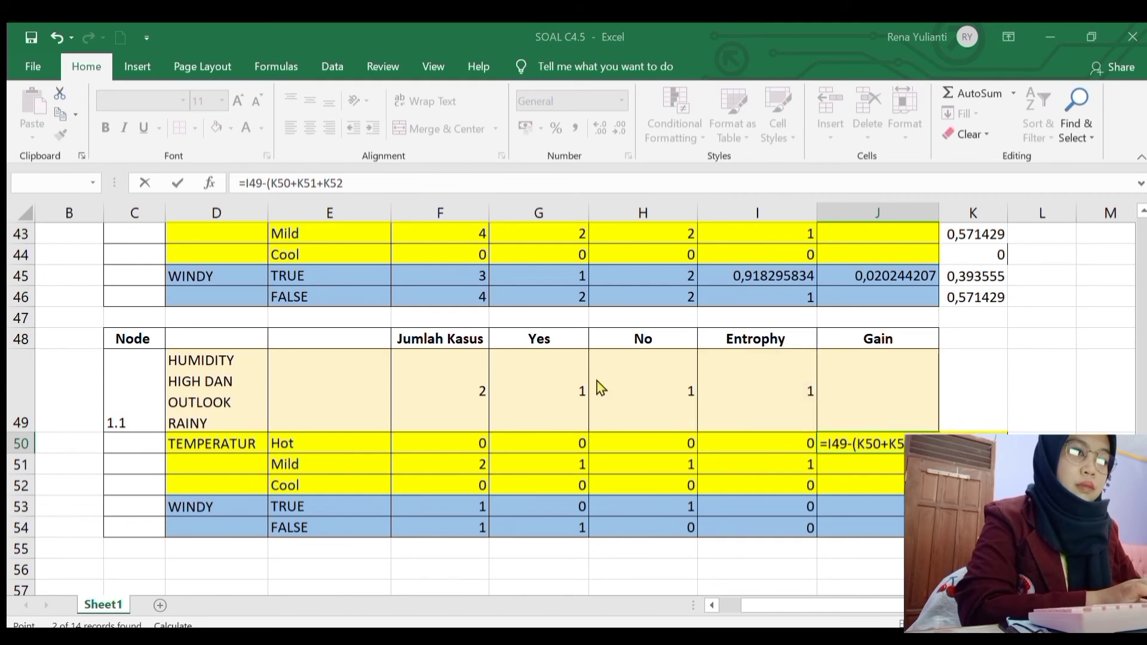
key("F2")
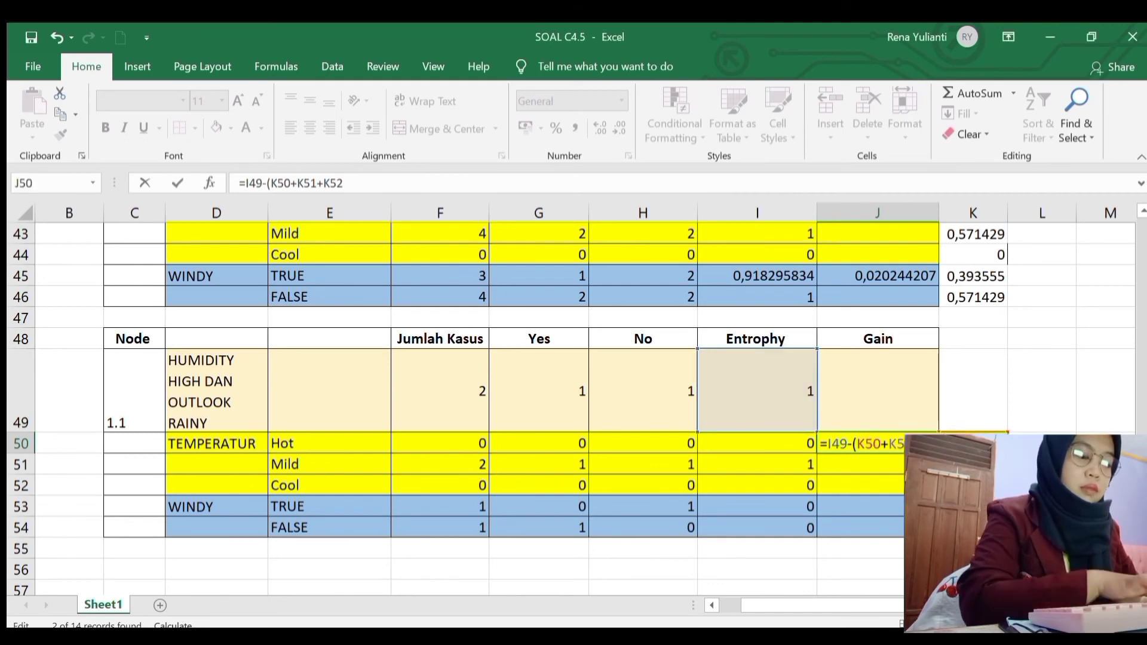
key("Return")
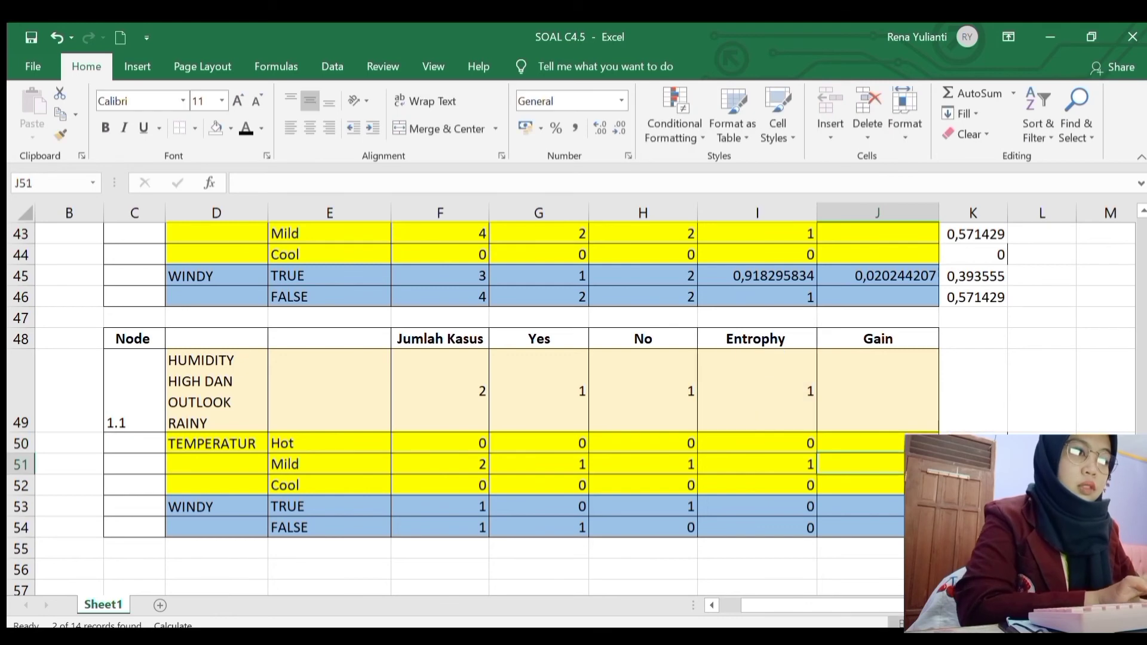
Step: Compute the WINDY gain in J53 with the formula =I49-(K53+K54)
left_click(860, 506)
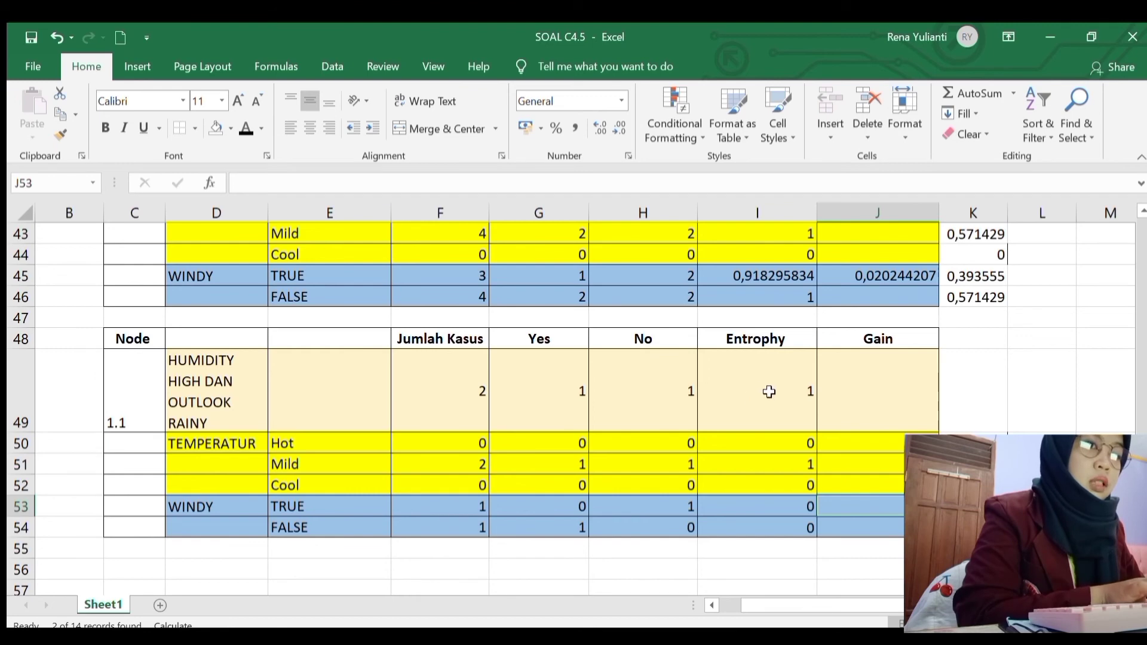
type("=")
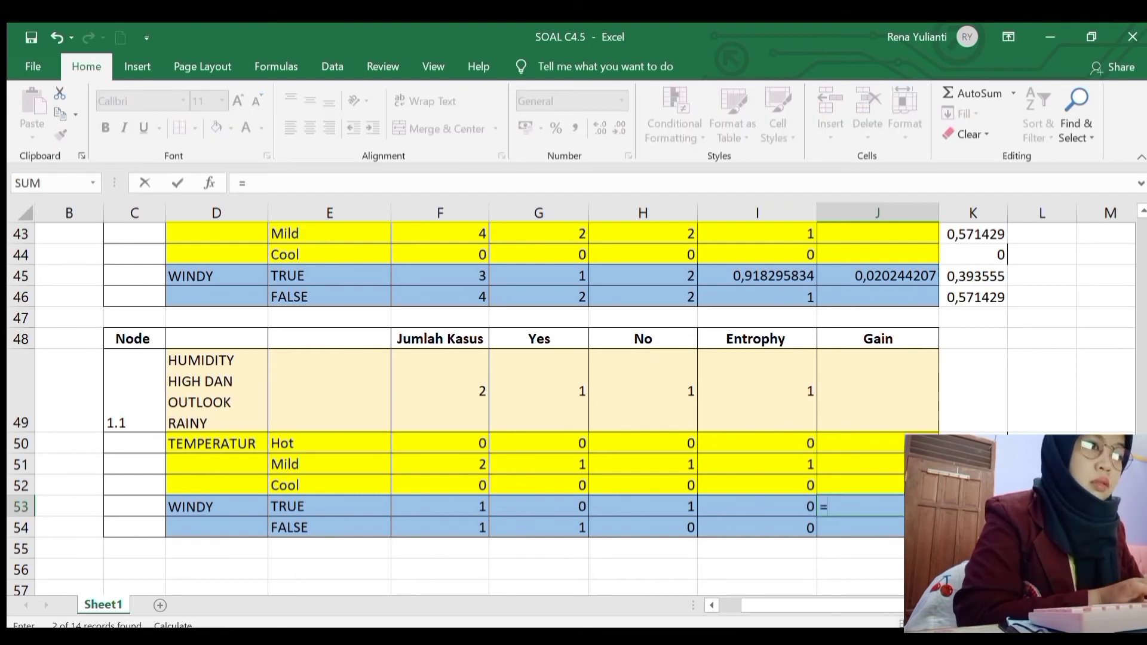
left_click(754, 397)
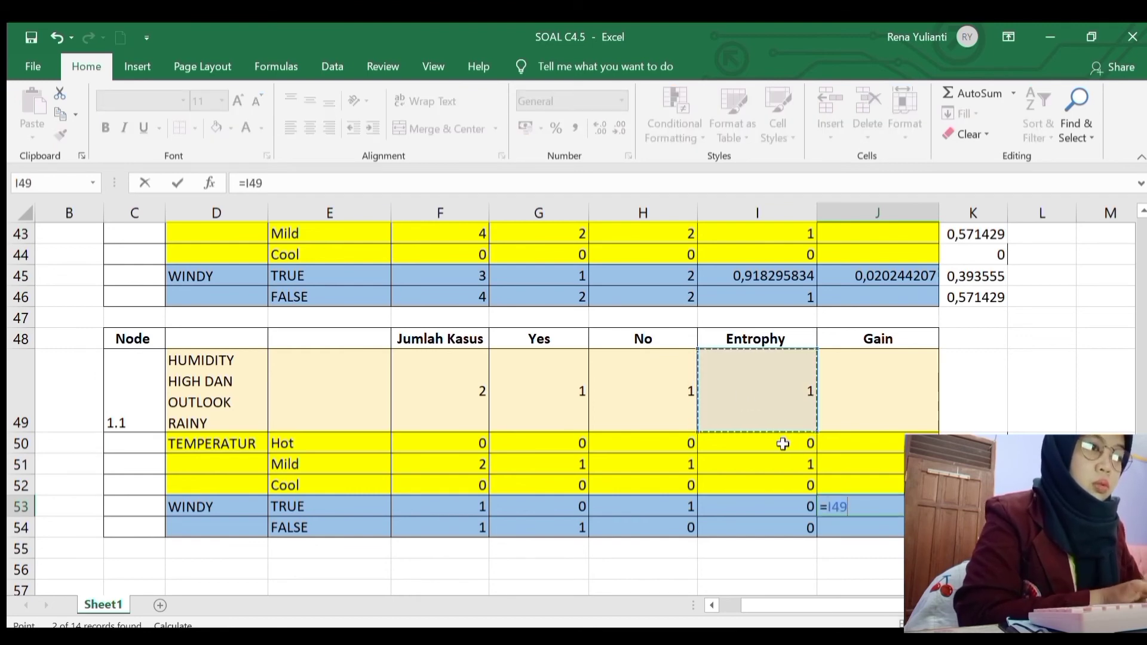
type("-")
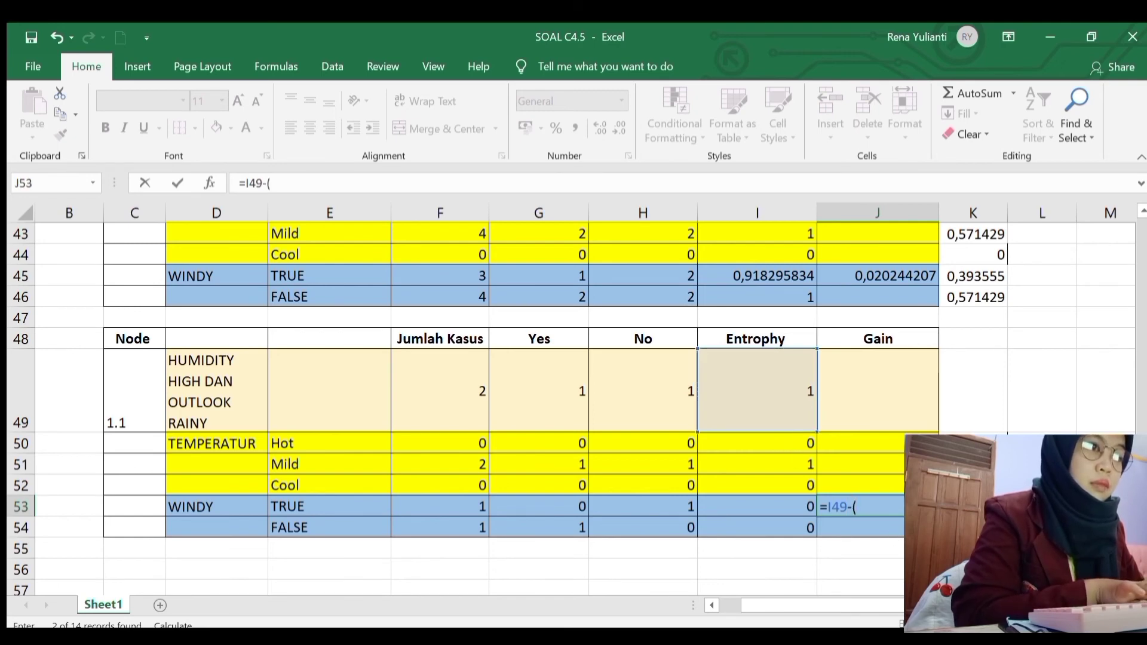
type("(")
key("Right")
type("+")
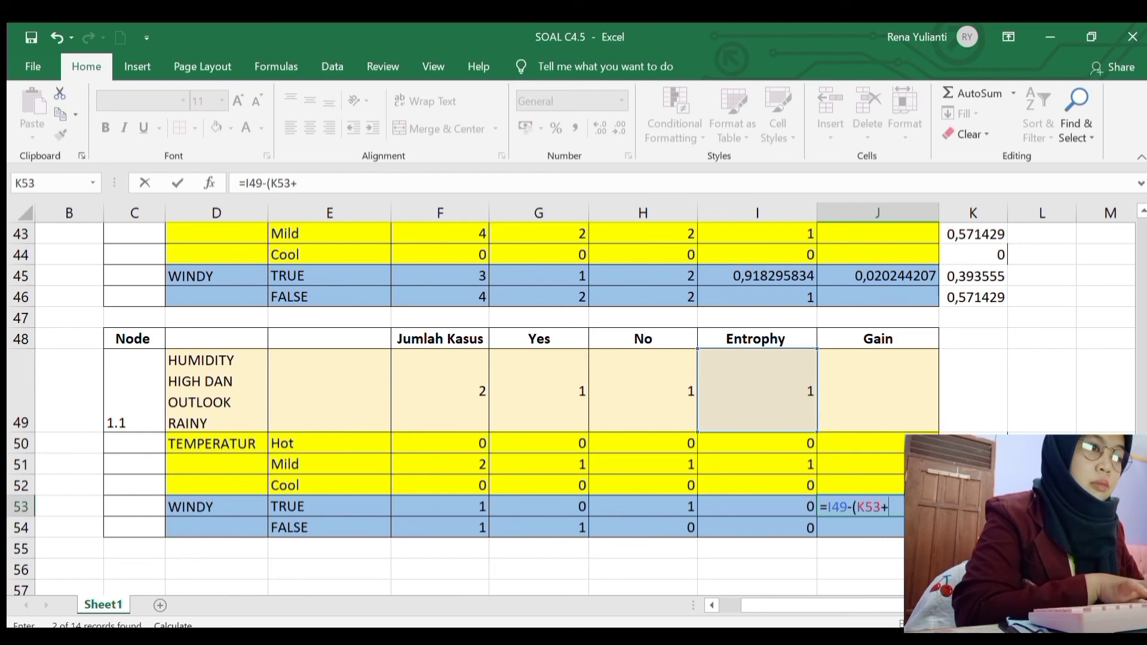
key("Right")
key("Down")
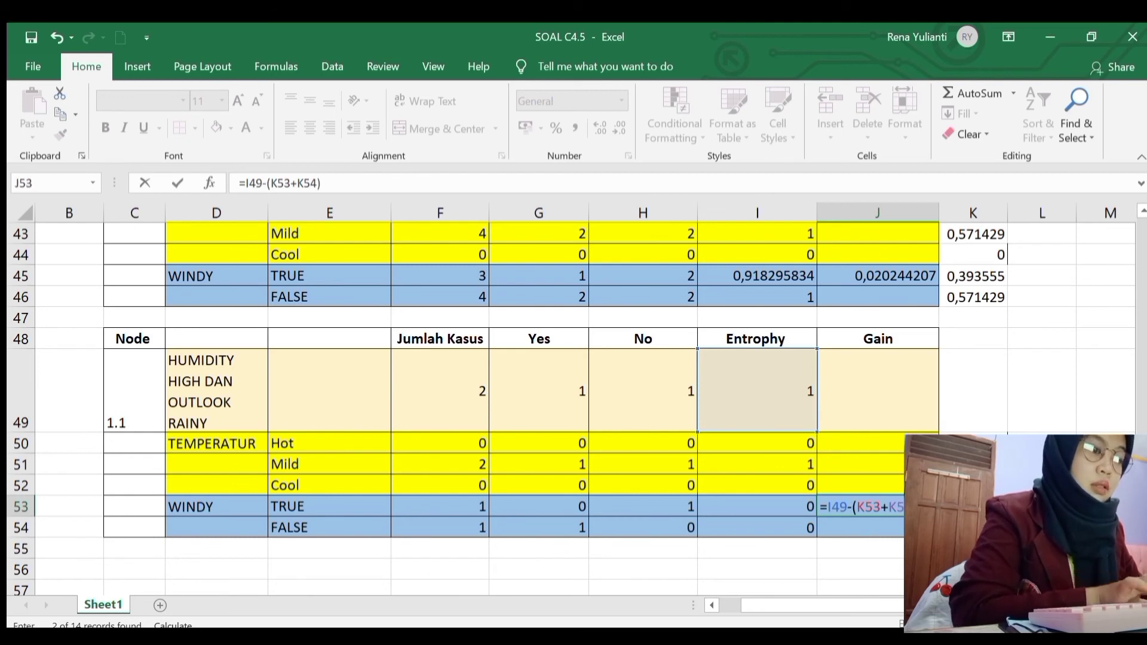
type(")")
key("Return")
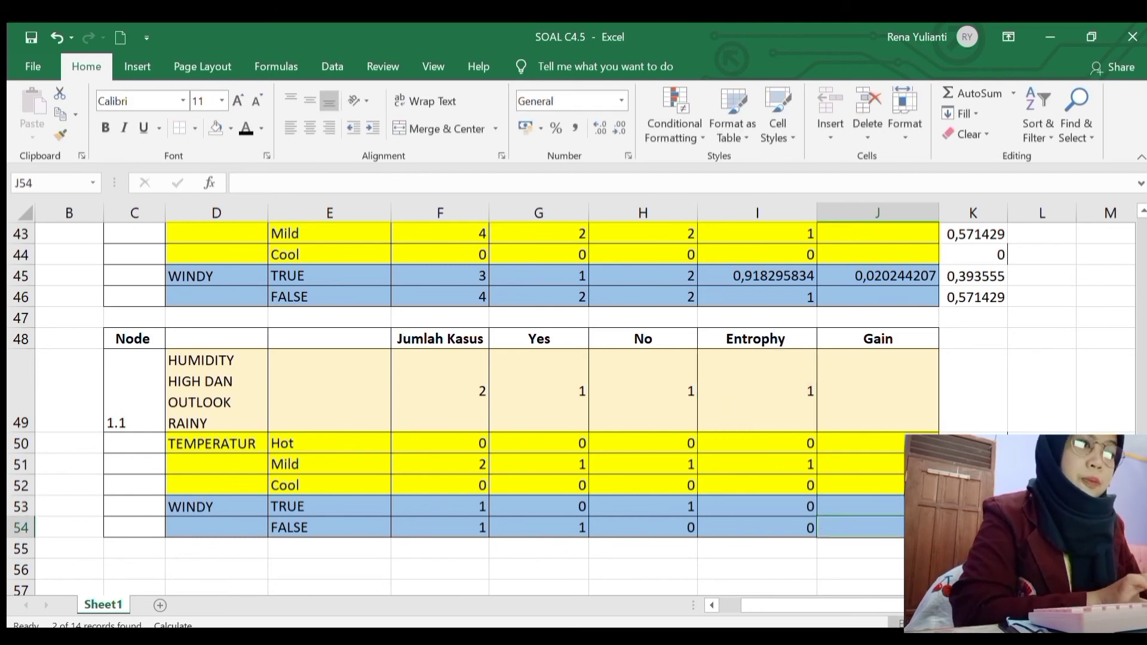
left_click(860, 506)
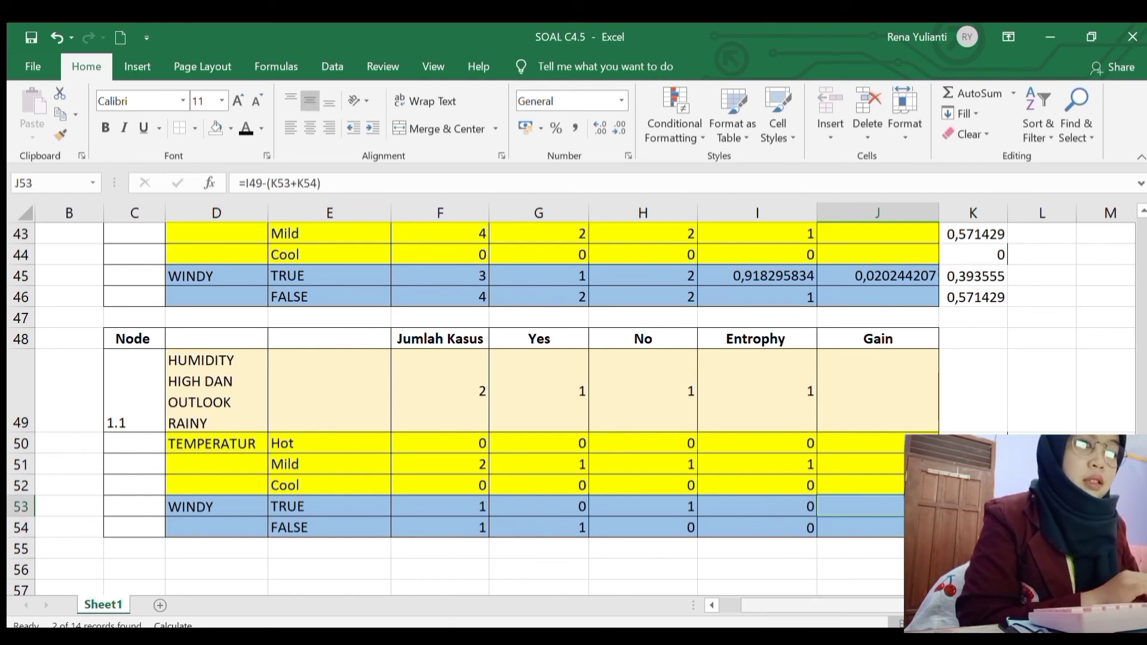
Step: Relabel the "?" box on OUTLOOK's rainy branch as WINDY and nudge it slightly down to the arrowhead
scroll(585, 406, "right", 2)
scroll(585, 406, "right", 3)
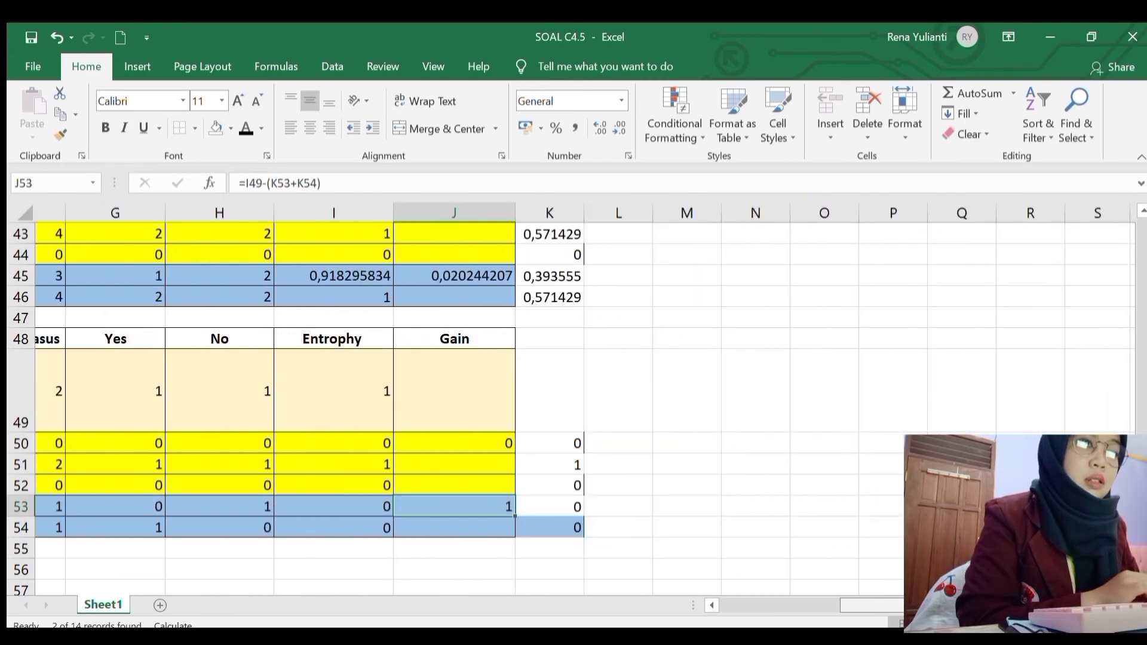
scroll(586, 406, "up", 5)
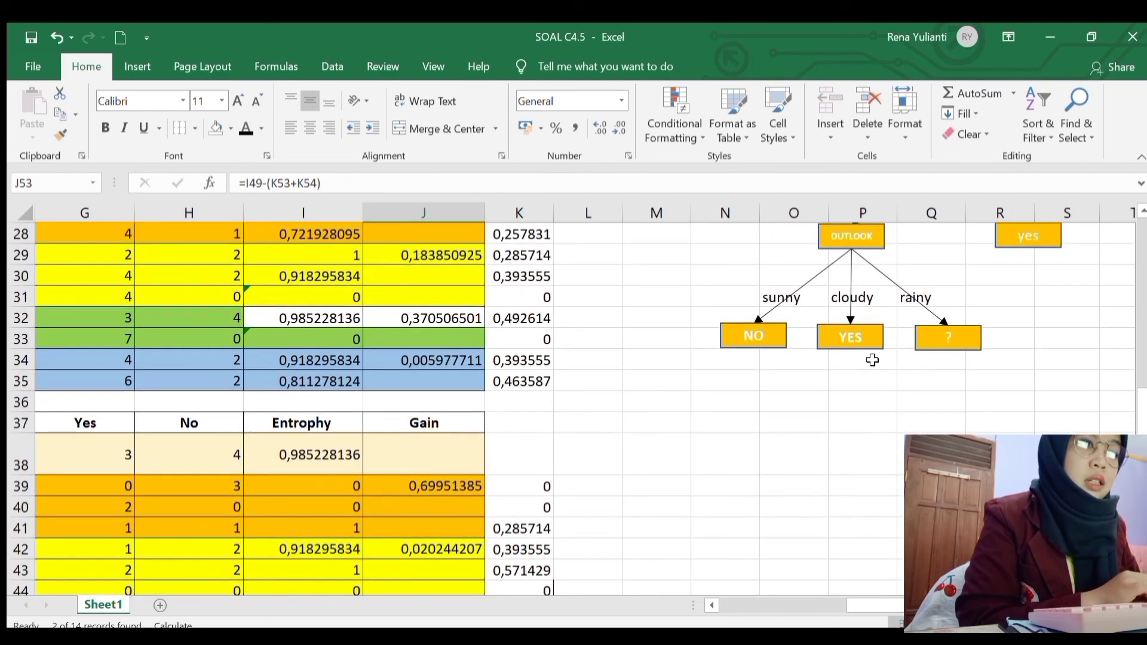
left_click(956, 332)
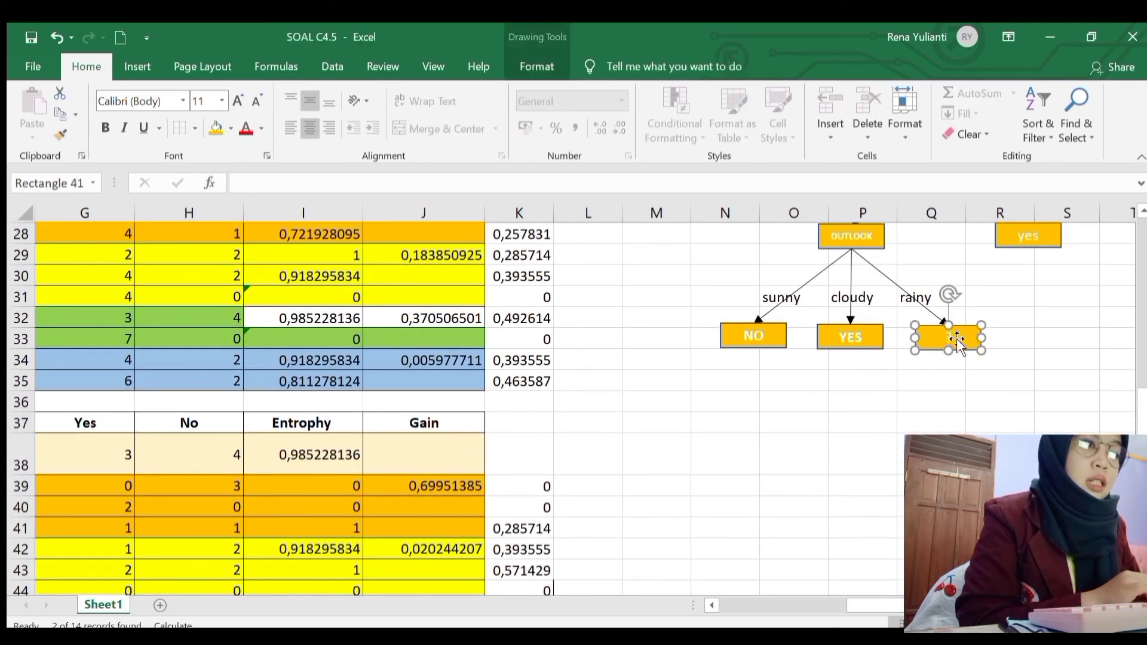
left_click_drag(956, 332, 956, 335)
key("BackSpace")
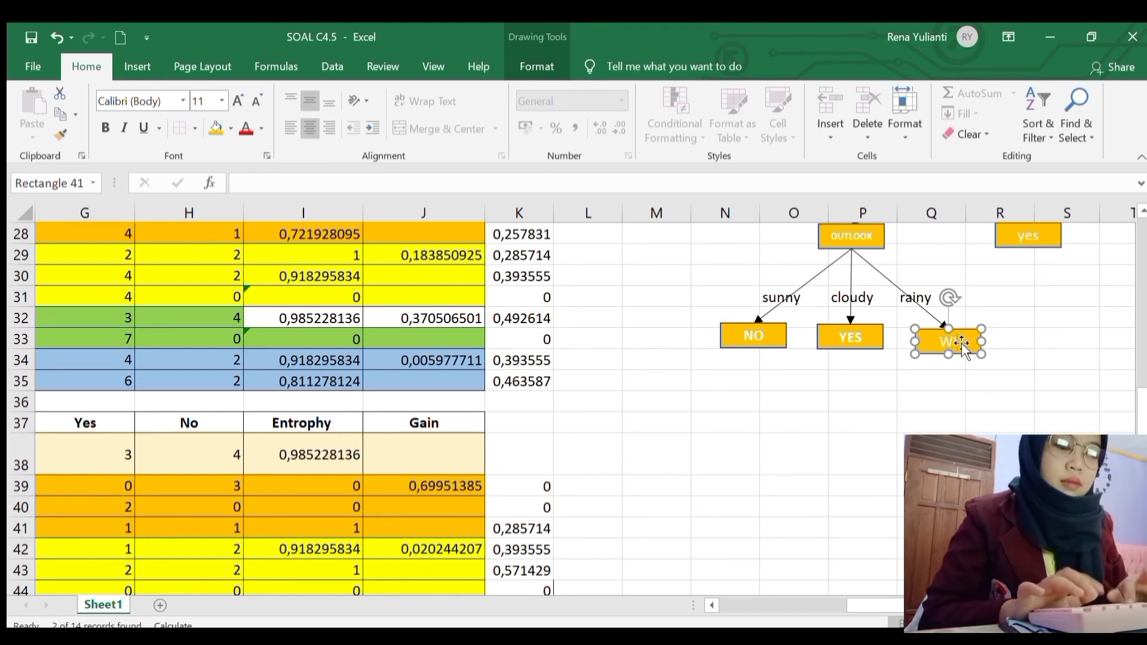
type("WIND")
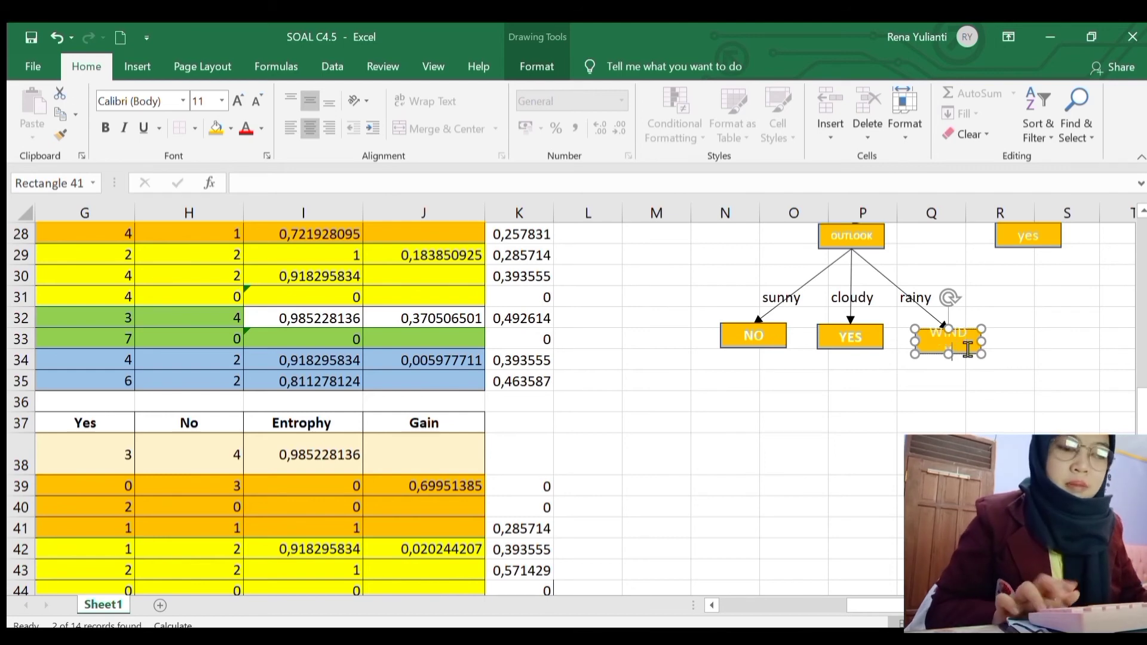
Step: Reduce the WINDY box's text to font size 10 and make it bold
key("ctrl+a")
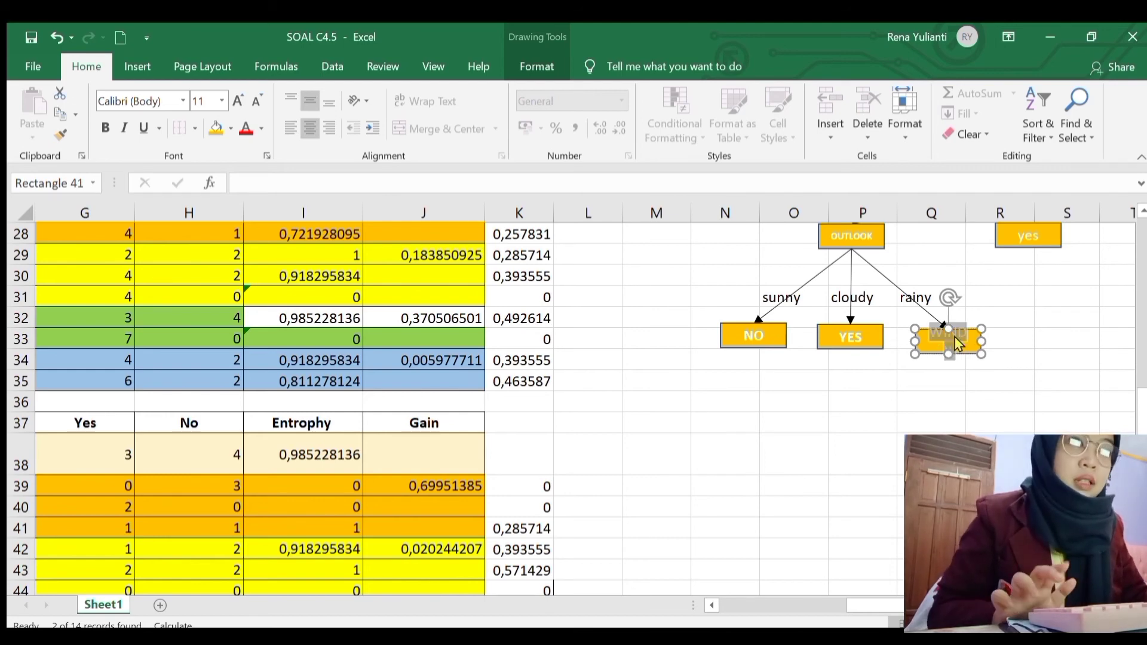
left_click(258, 100)
left_click(258, 99)
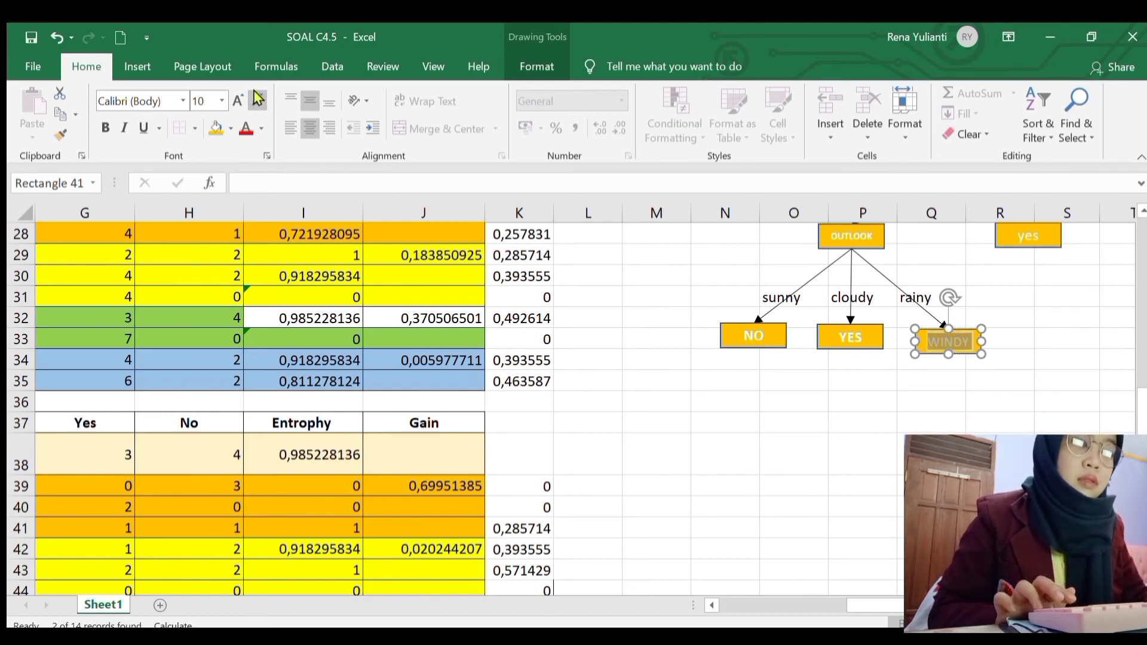
key("ctrl+b")
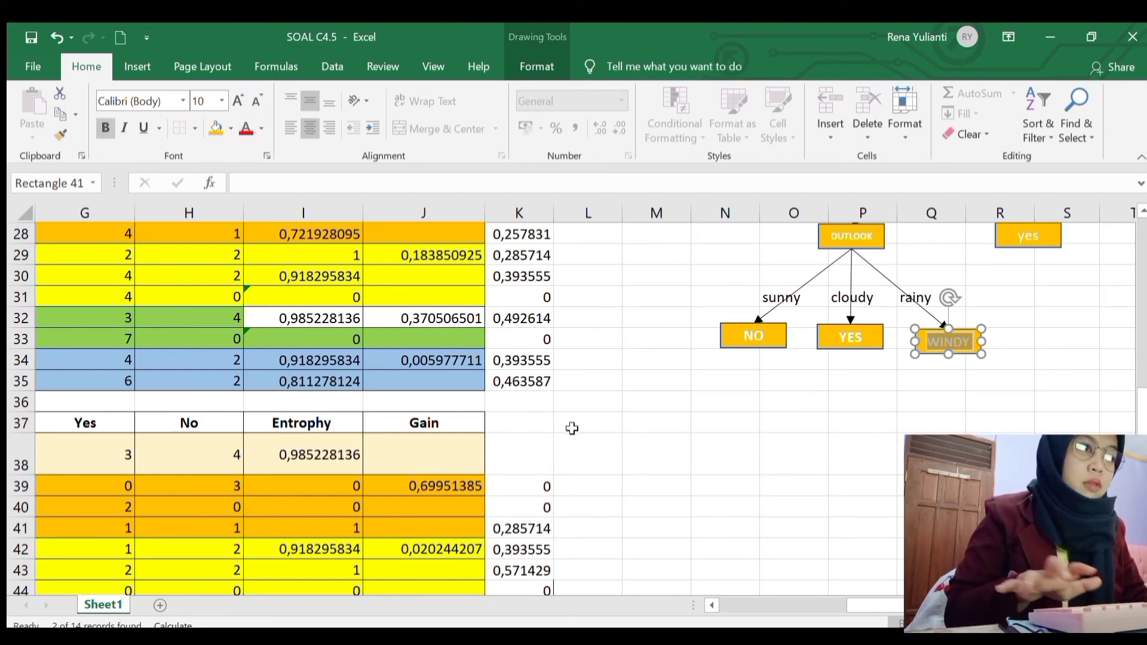
left_click(932, 454)
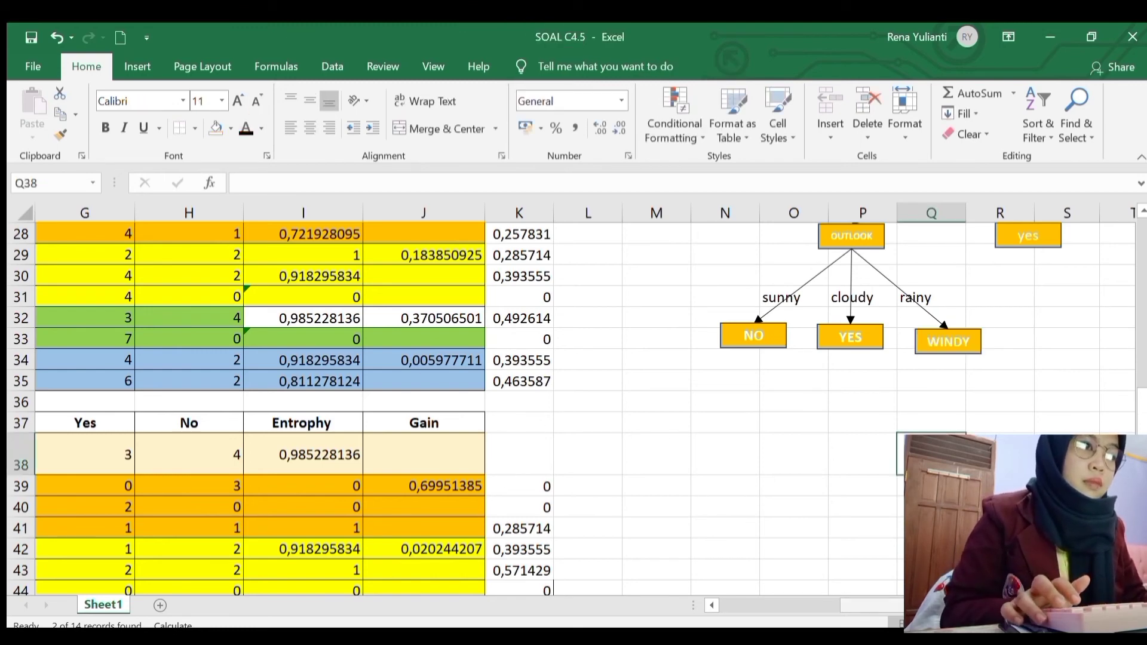
Step: Clear the fill from helper cells K53:K55 beside the rainy-outlook table's WINDY rows
scroll(815, 517, "left", 4)
scroll(815, 517, "down", 1)
scroll(815, 516, "down", 3)
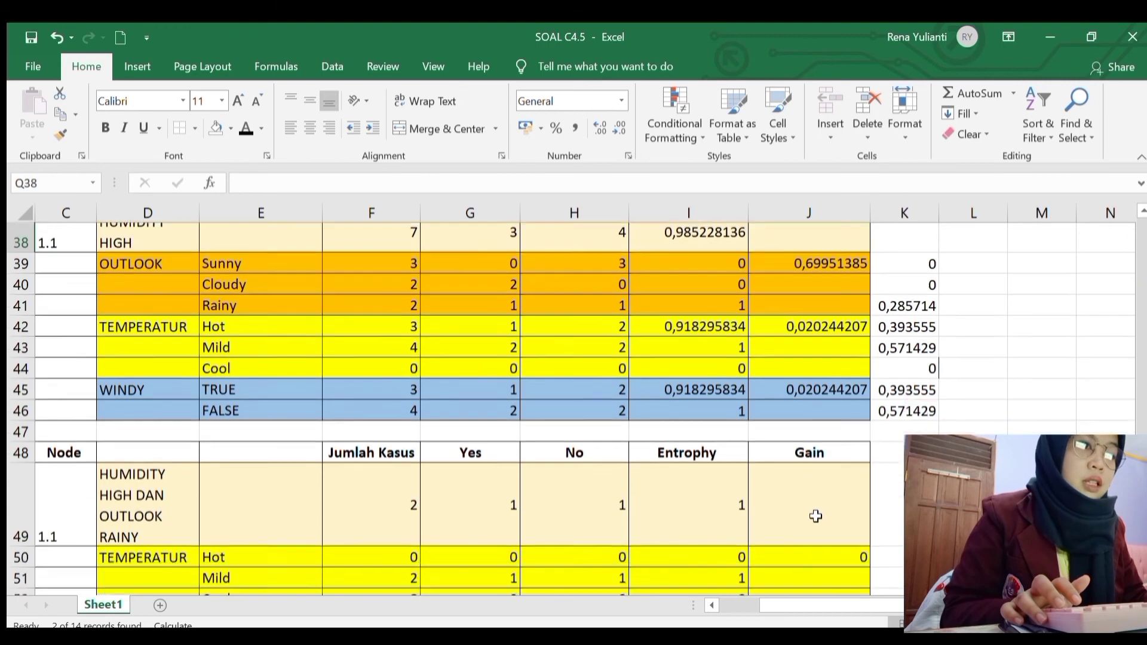
left_click(833, 447)
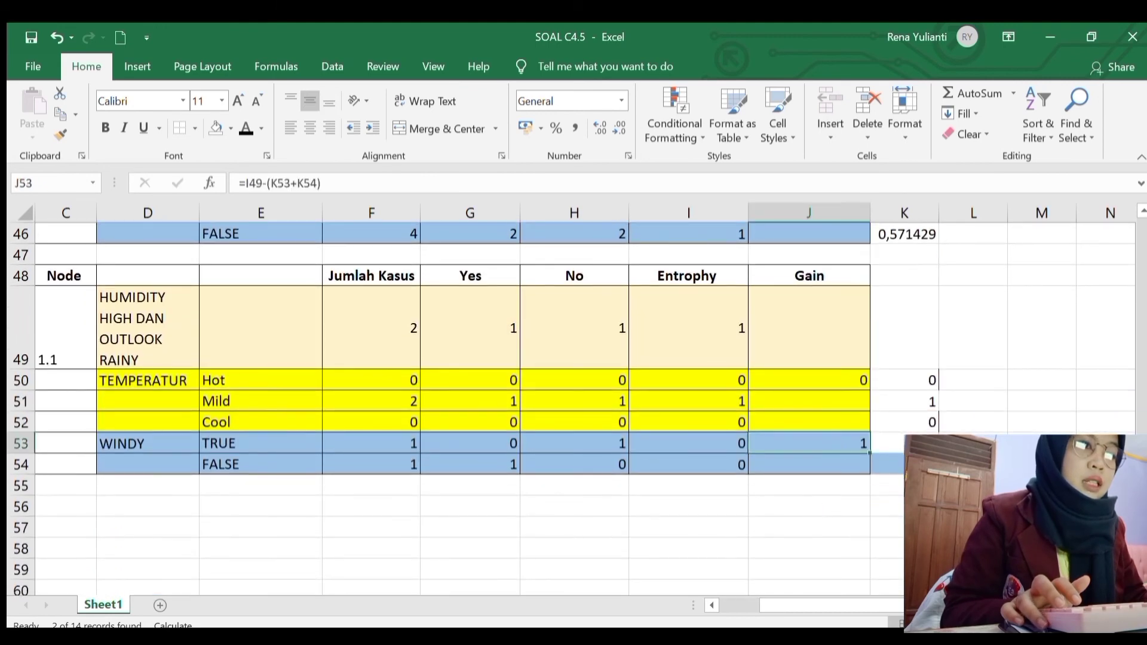
left_click_drag(886, 443, 886, 486)
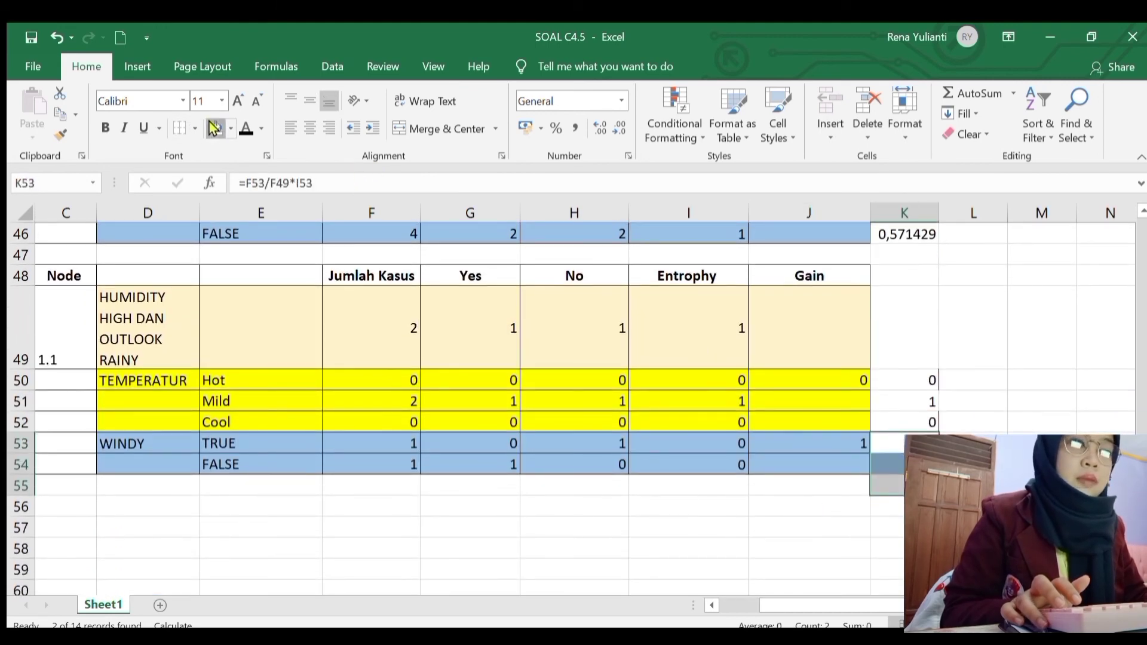
left_click(863, 489)
left_click(850, 440)
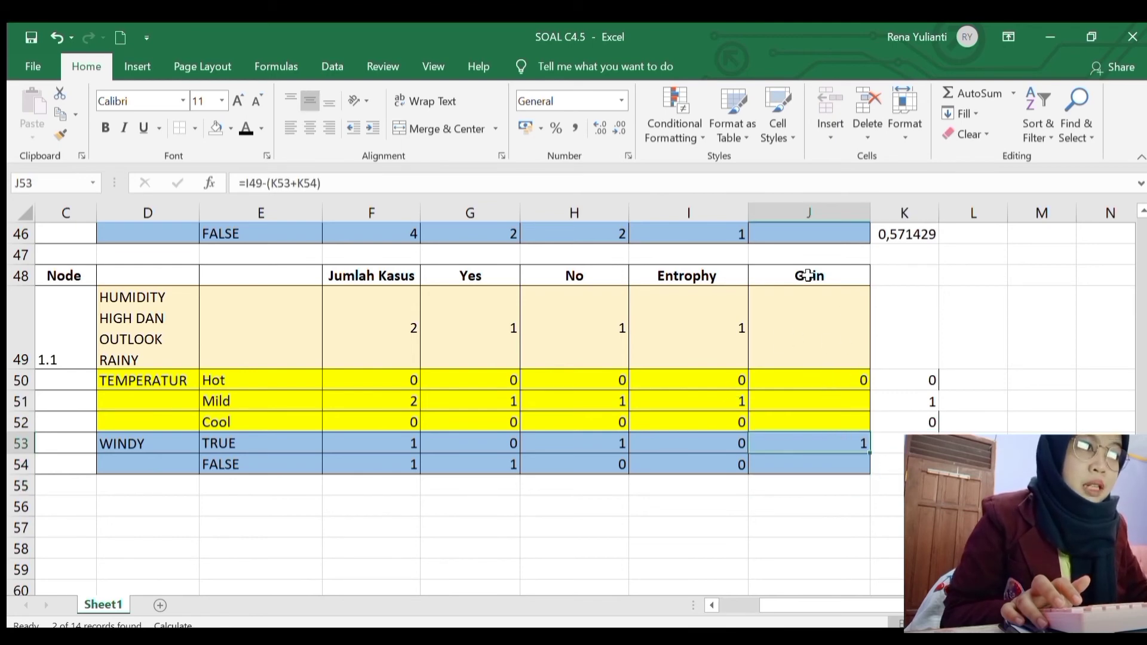
Step: Copy the cloudy branch arrow below the WINDY box and attach its start to the bottom of WINDY
left_click(162, 453)
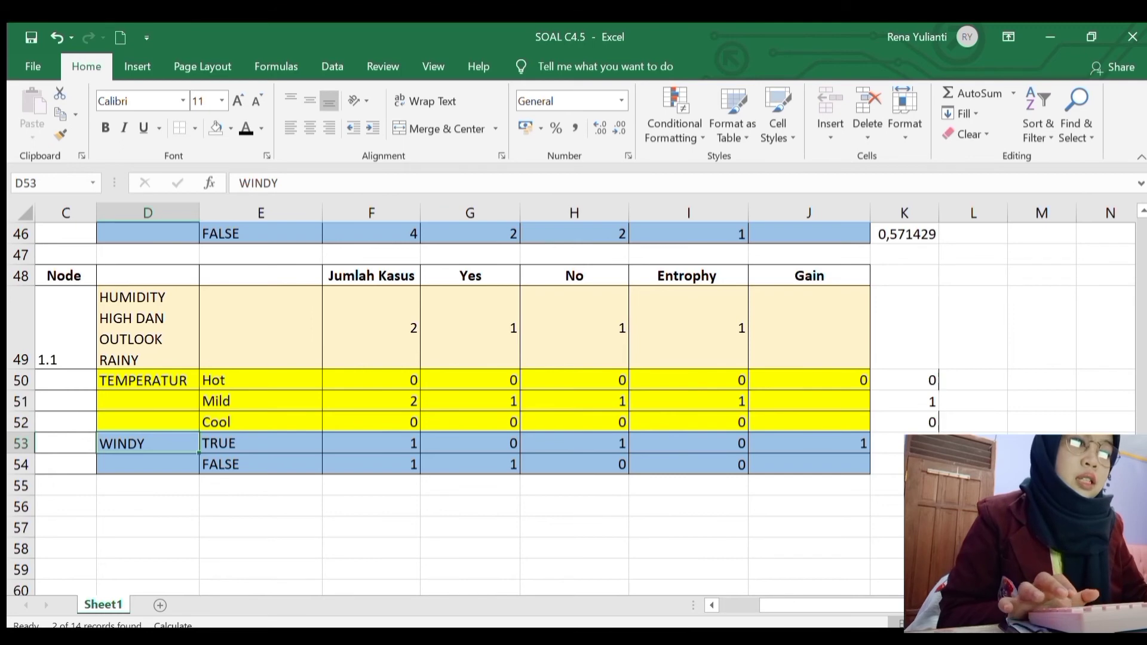
scroll(466, 359, "right", 5)
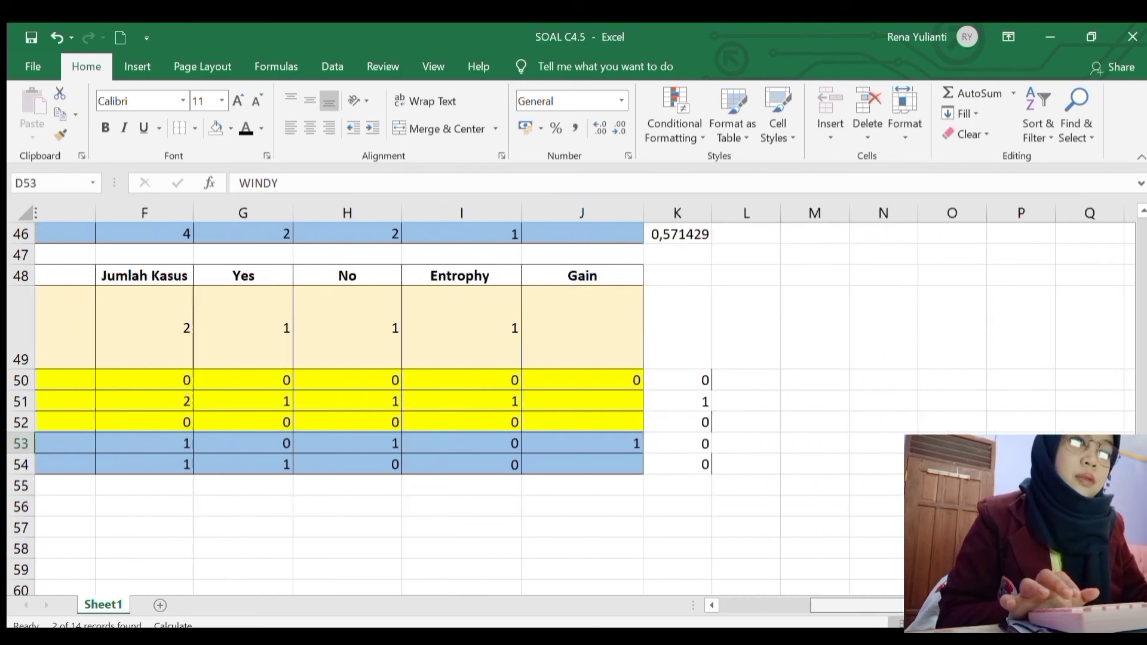
scroll(466, 359, "left", 2)
scroll(466, 359, "up", 6)
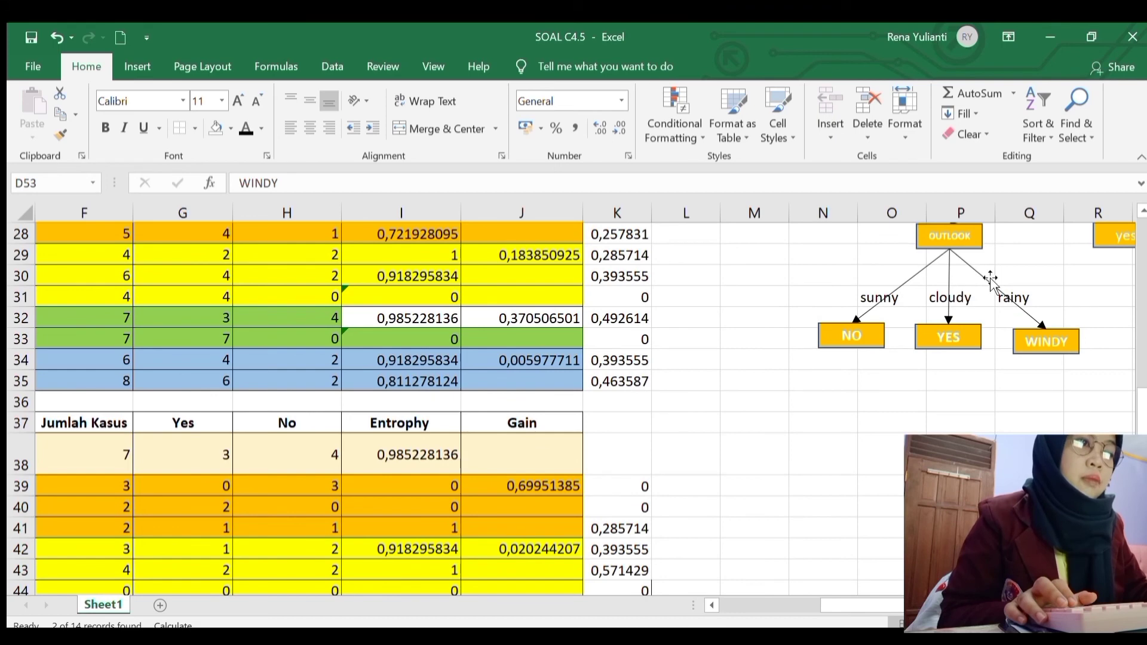
left_click(941, 284)
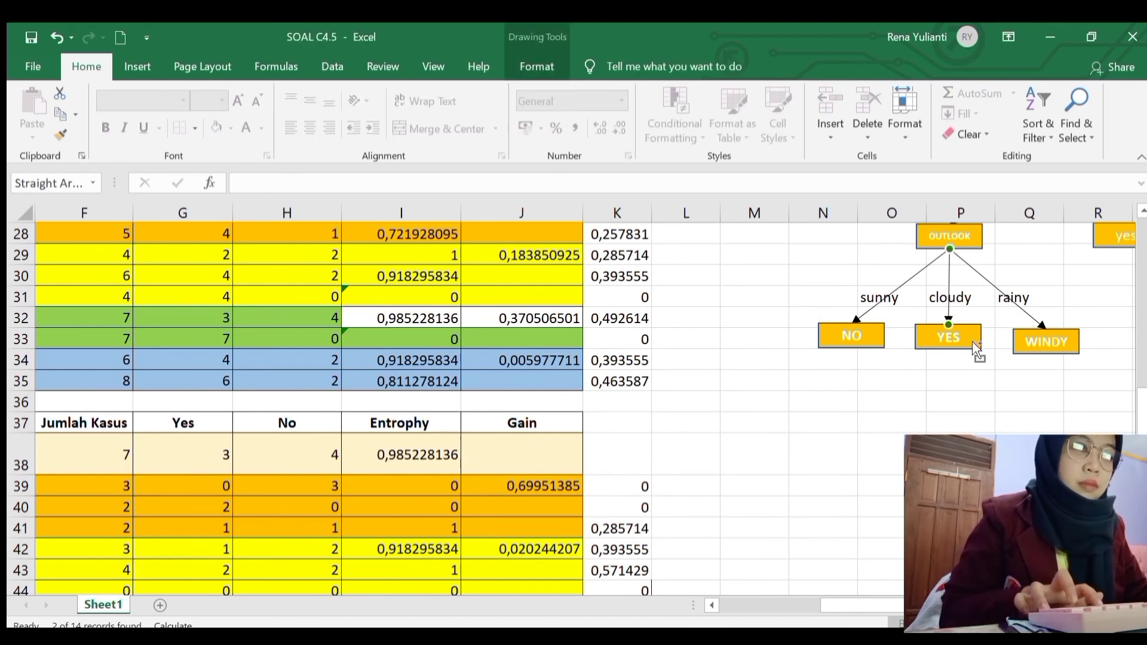
left_click_drag(949, 313, 1033, 418)
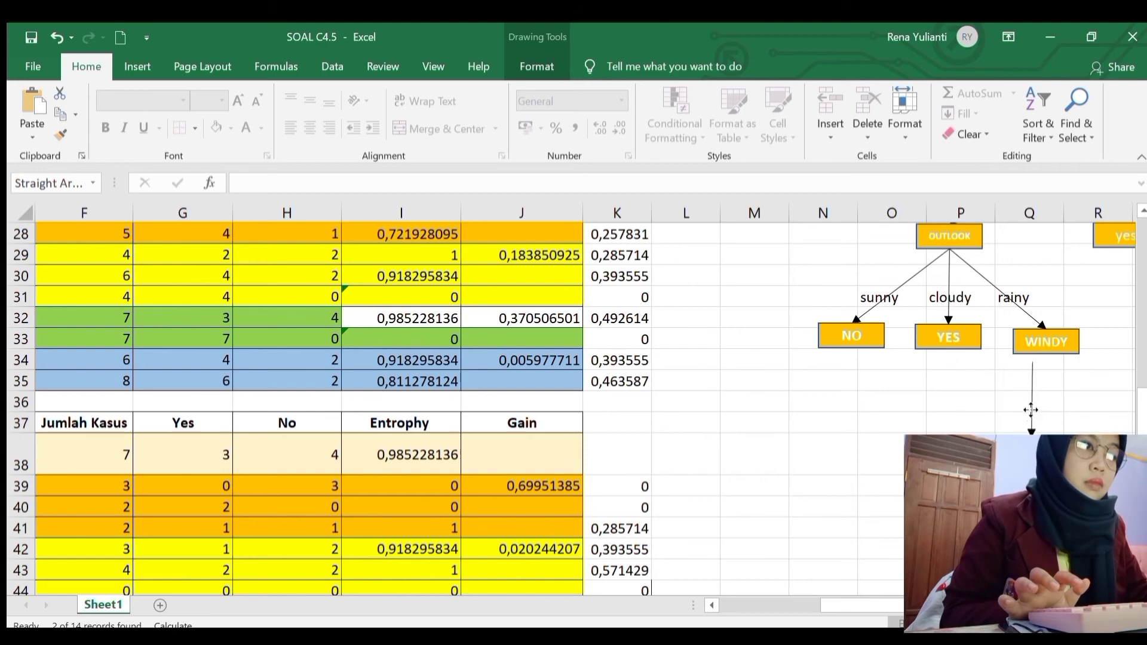
left_click_drag(1019, 361, 1045, 356)
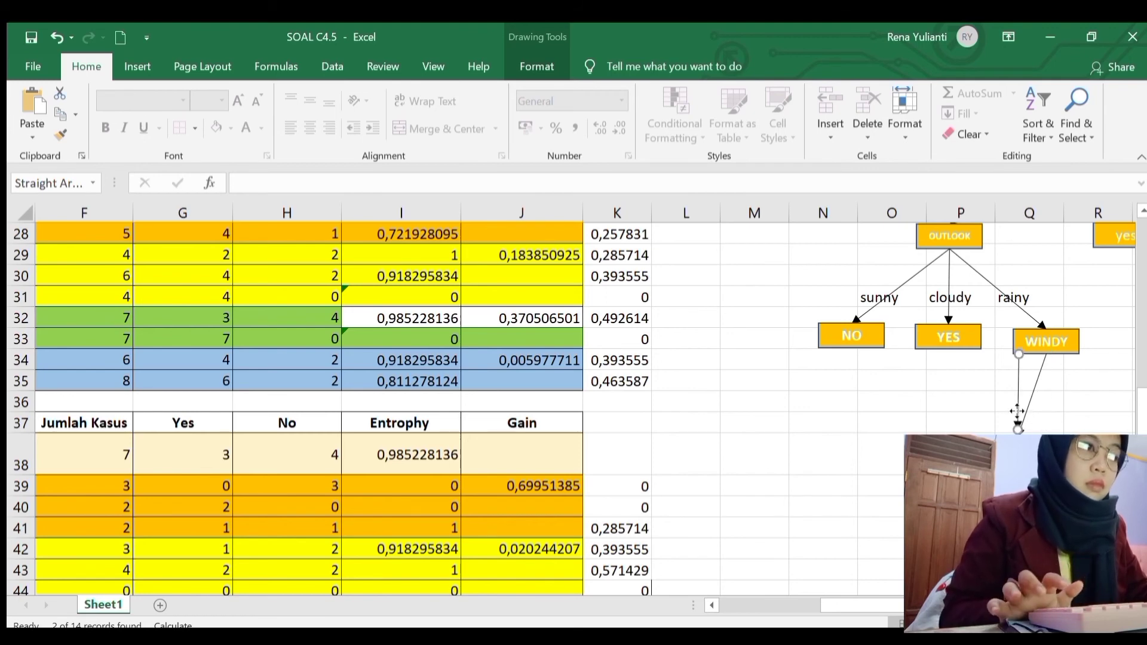
Step: Attach a second arrow copy to the bottom of WINDY and spread the two arrowheads into diverging left and right branches
left_click_drag(1017, 411, 1047, 421)
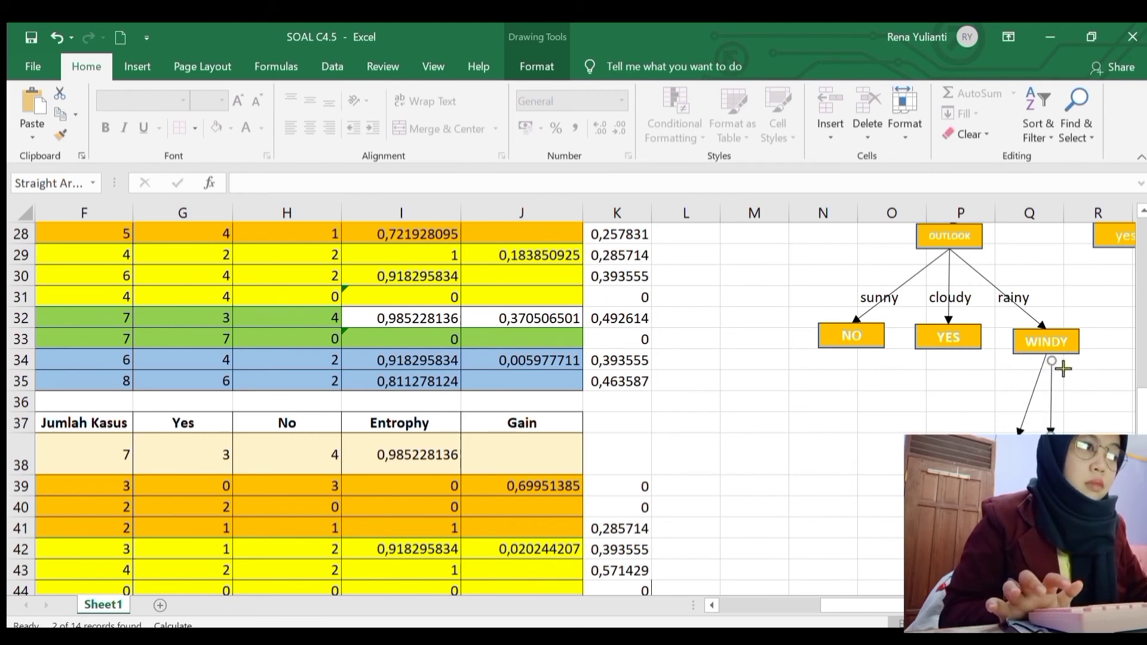
left_click_drag(1057, 366, 1046, 353)
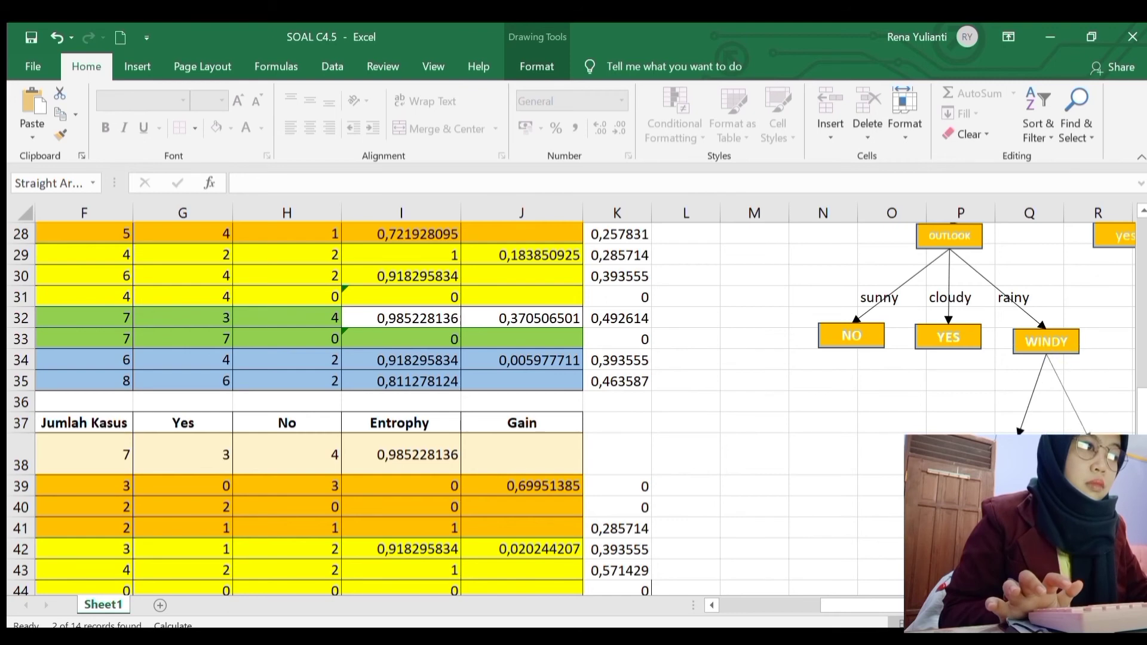
left_click_drag(1020, 430, 990, 412)
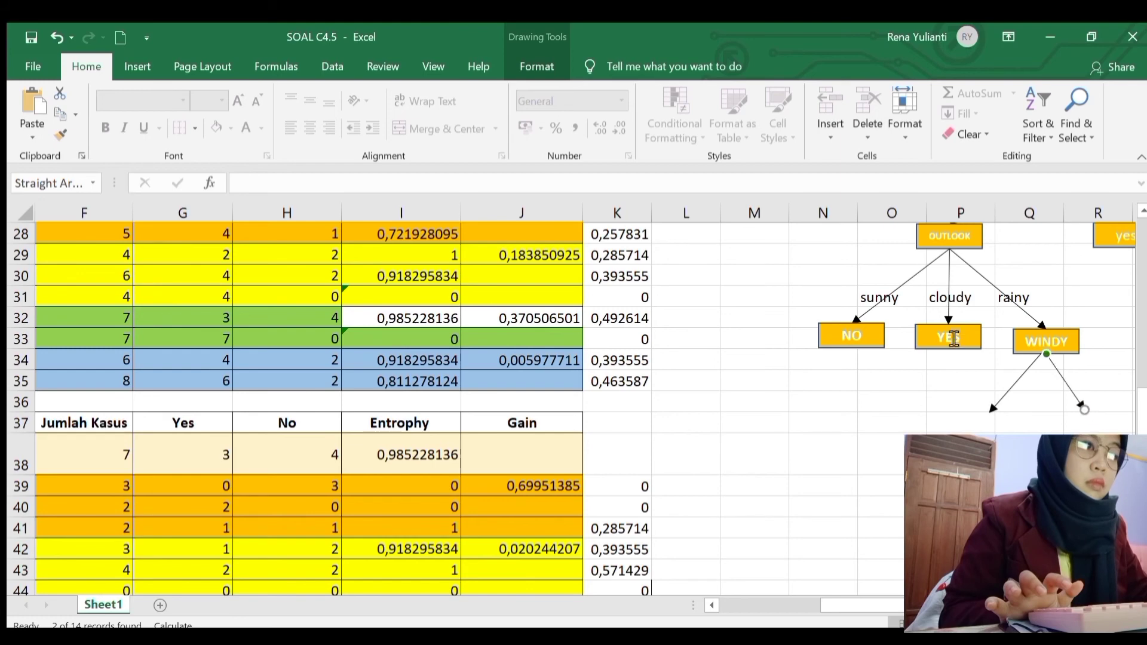
Step: Copy the cloudy branch's YES box and place the copy under WINDY's left arrow
left_click(973, 339)
key("ctrl+c")
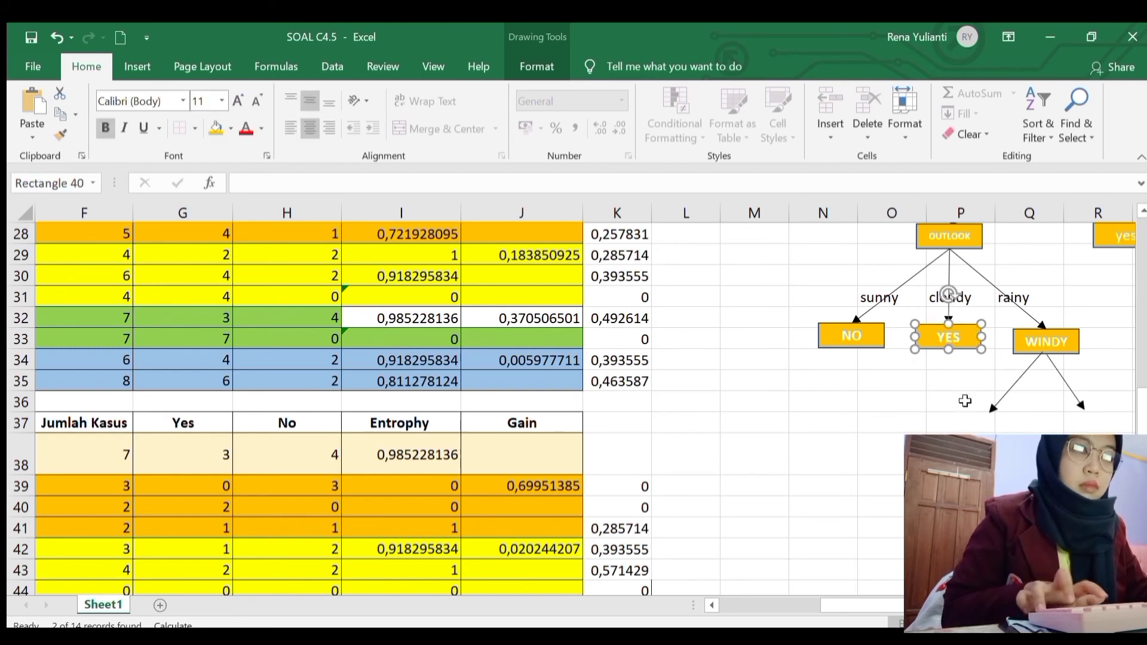
key("ctrl+v")
left_click_drag(997, 385, 989, 436)
key("ctrl+z")
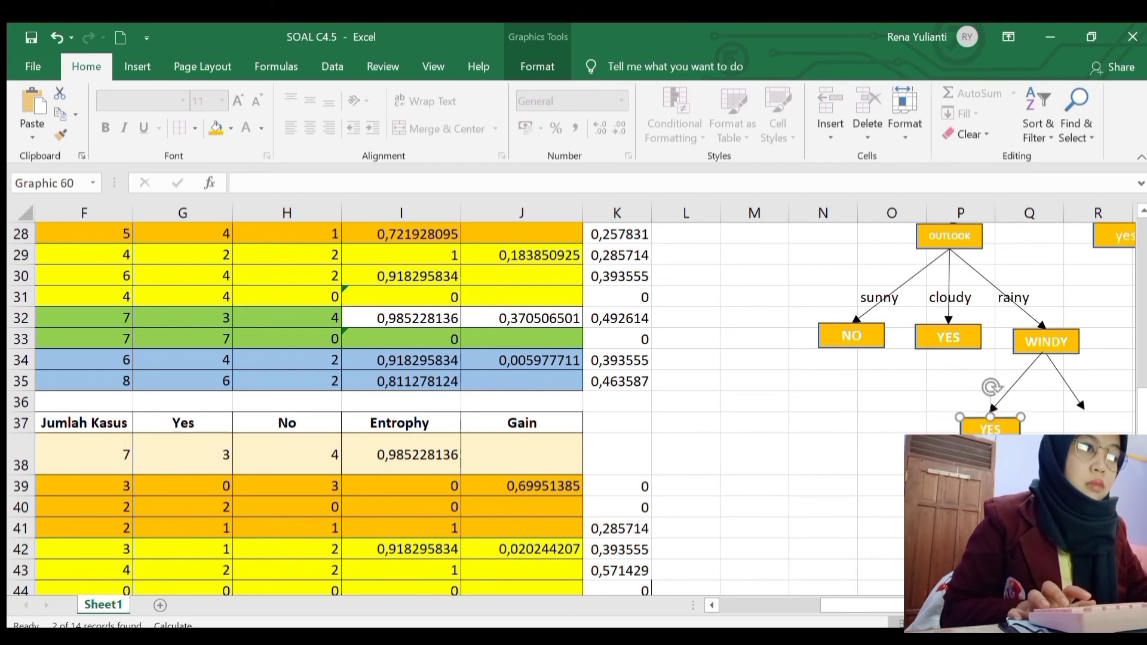
Step: Paste another copy of the YES box and place it under WINDY's right arrow
left_click(883, 338)
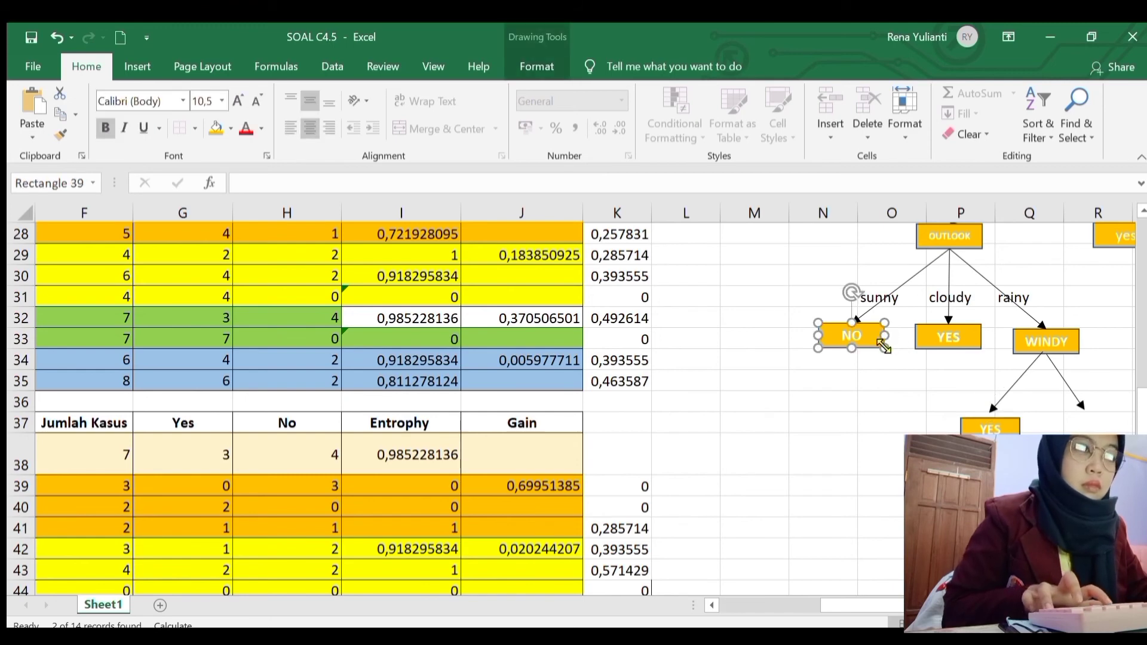
key("ctrl+v")
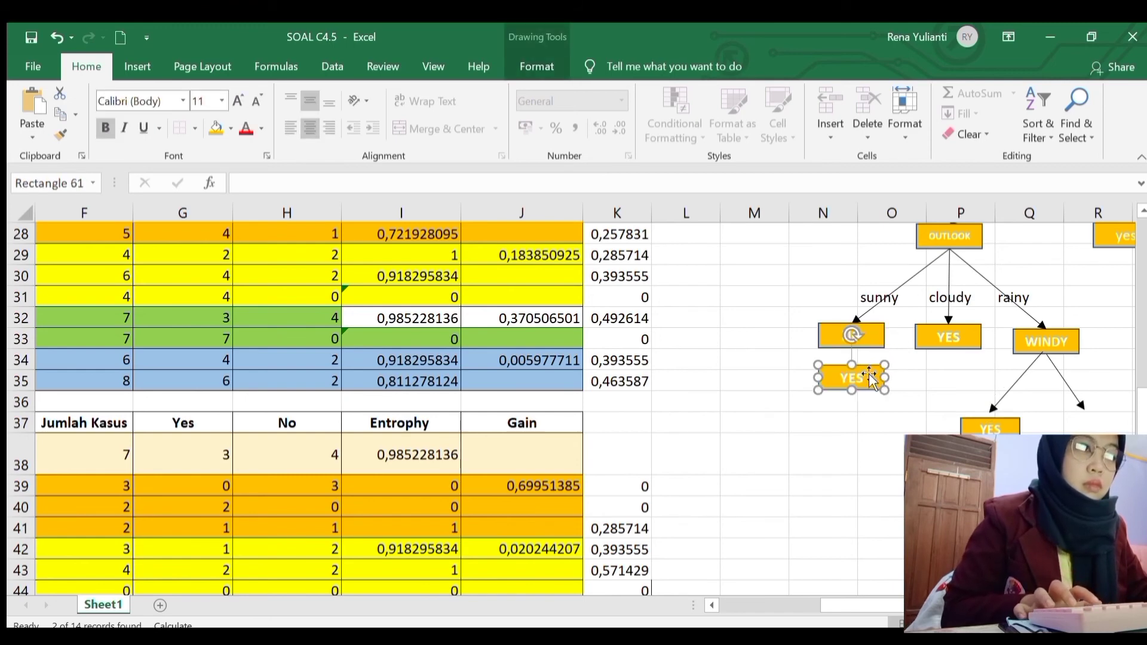
left_click_drag(868, 375, 977, 463)
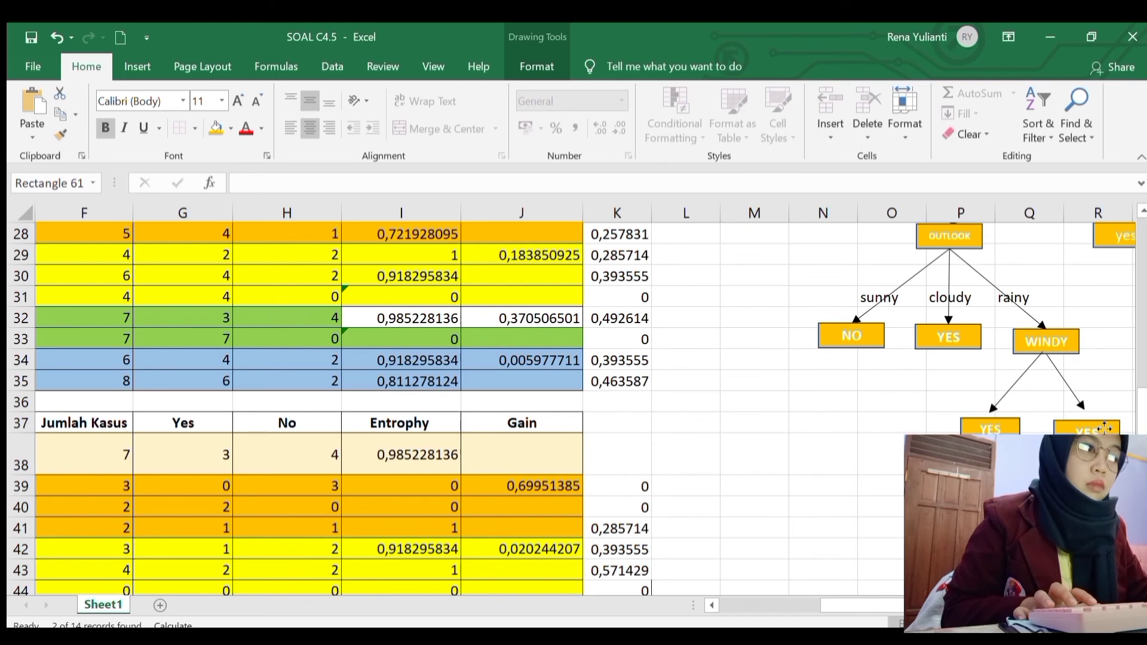
Step: Replace the YES box under WINDY's right arrow with a copy of the sunny branch's NO box
key("Delete")
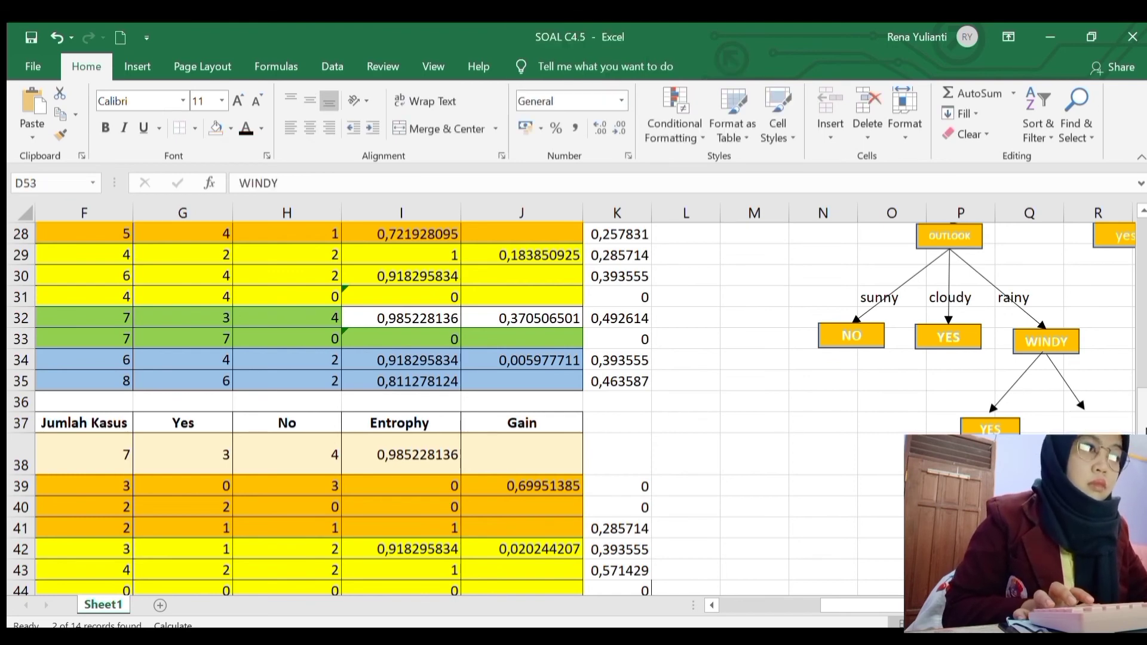
left_click(883, 337)
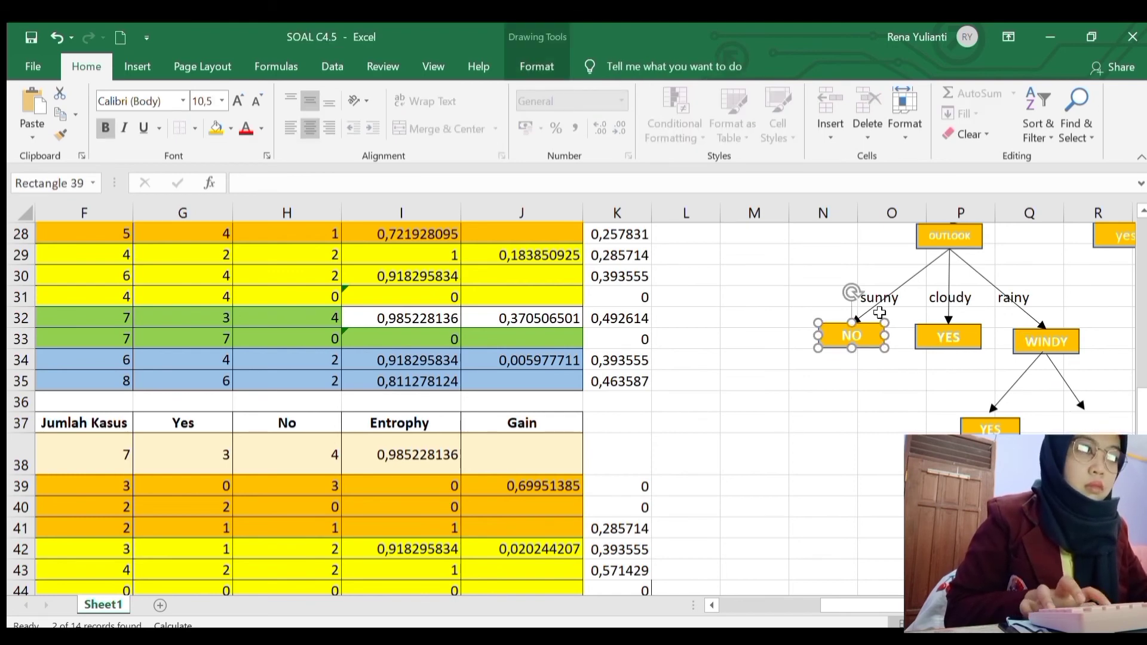
key("ctrl+d")
left_click_drag(867, 377, 1107, 426)
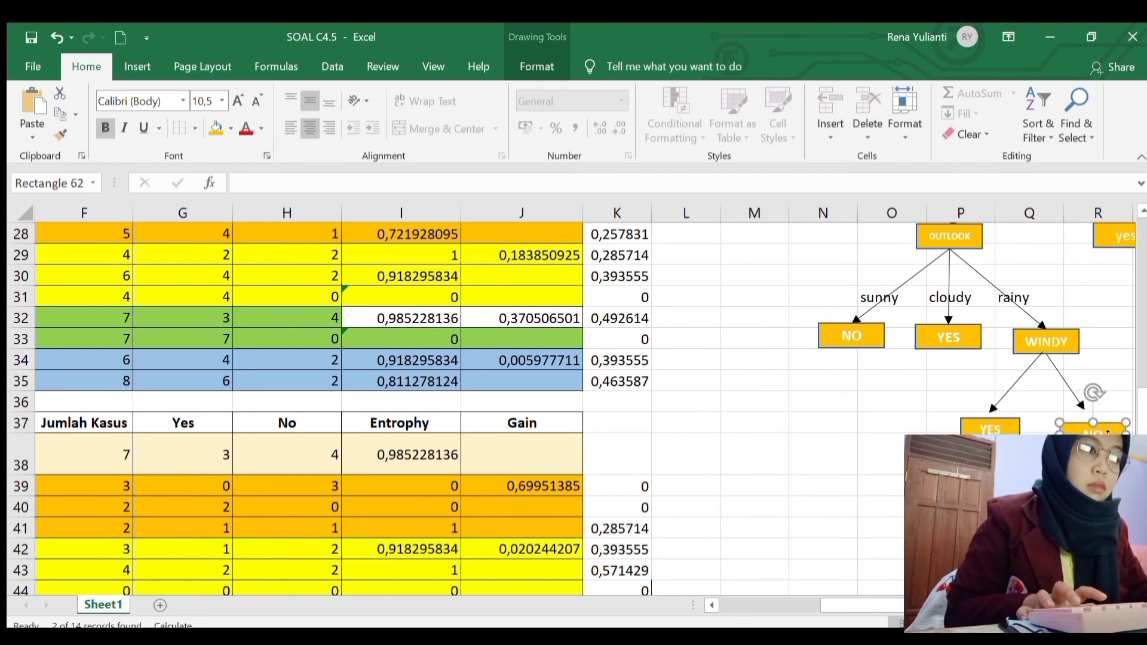
Step: Check the WINDY TRUE counts, nudge the new NO box into line and attach both WINDY arrowheads to the YES and NO boxes
left_click_drag(883, 605, 780, 605)
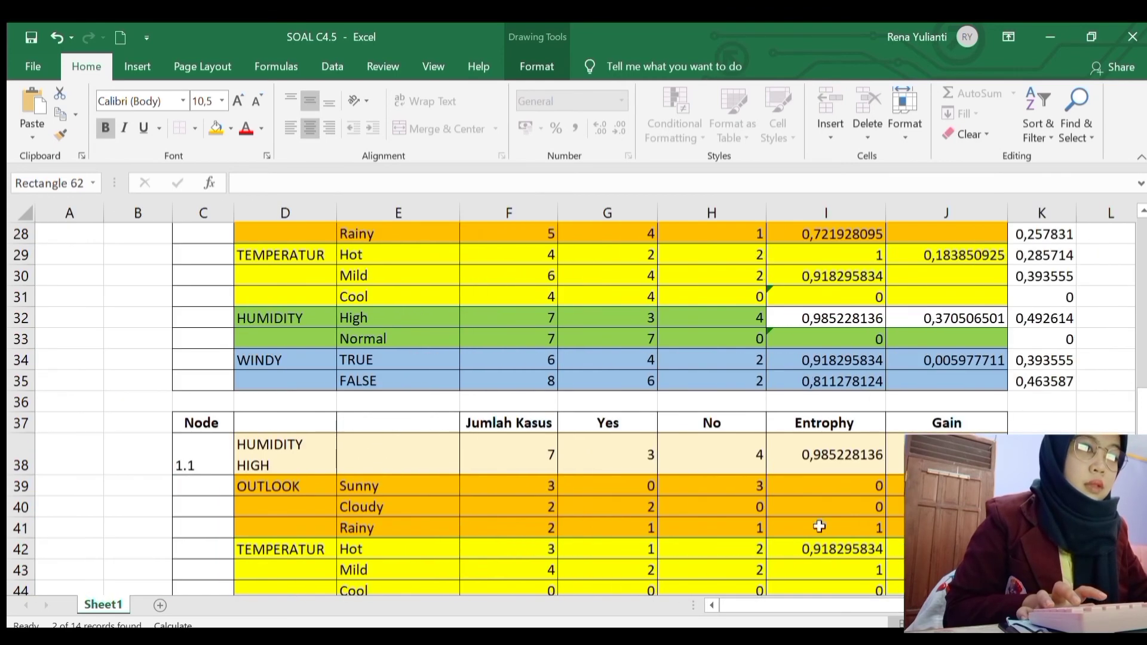
scroll(819, 525, "down", 6)
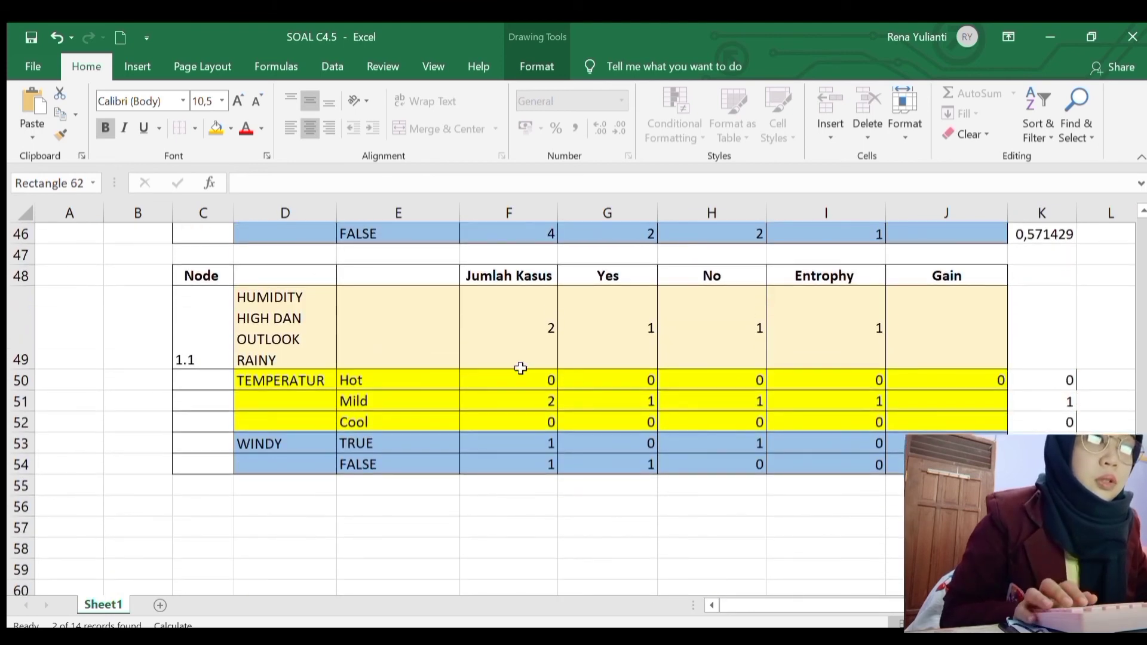
left_click(691, 444)
scroll(538, 400, "right", 5)
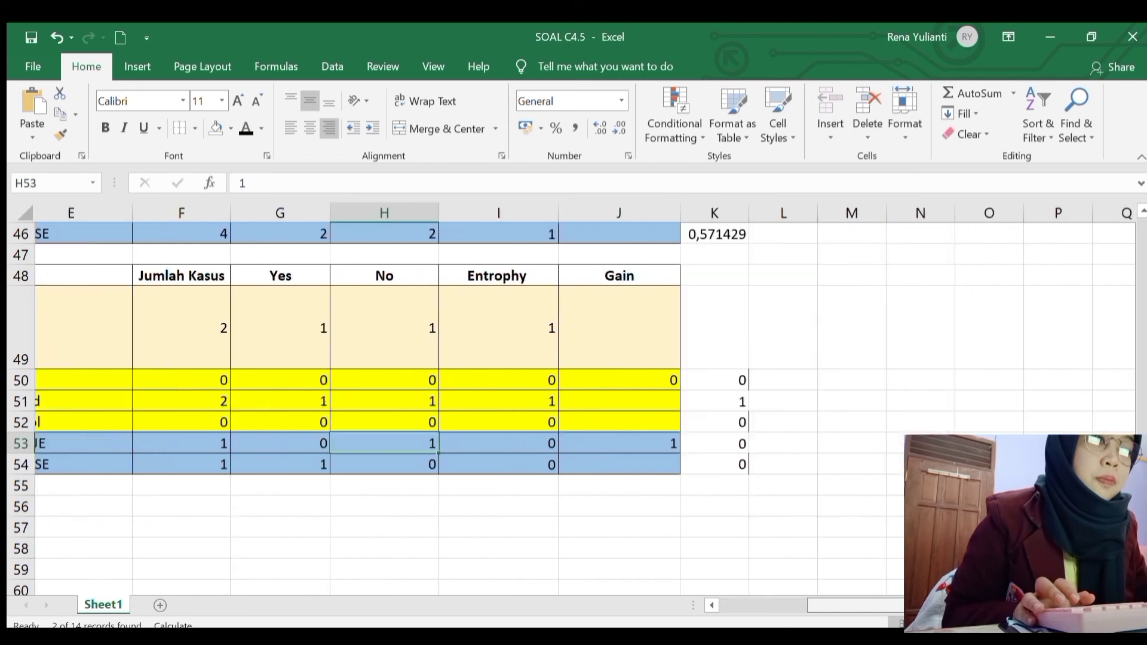
scroll(537, 400, "up", 4)
left_click(1092, 309)
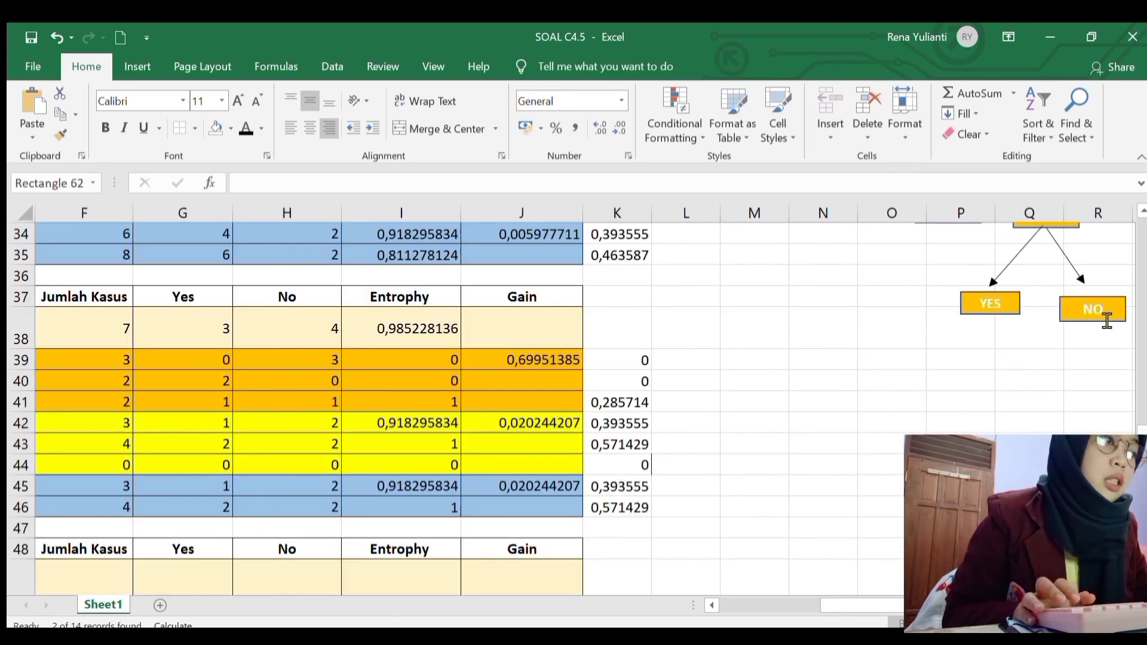
left_click_drag(1085, 295, 1091, 291)
left_click(1077, 270)
left_click(1009, 278)
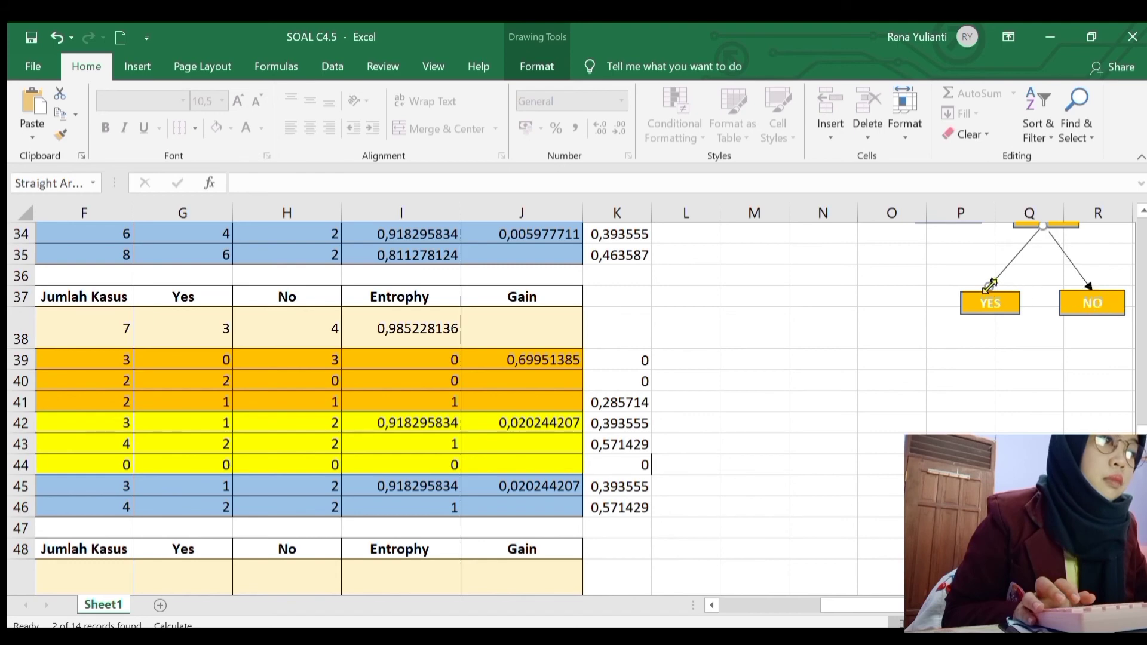
left_click_drag(990, 286, 991, 292)
left_click(1075, 272)
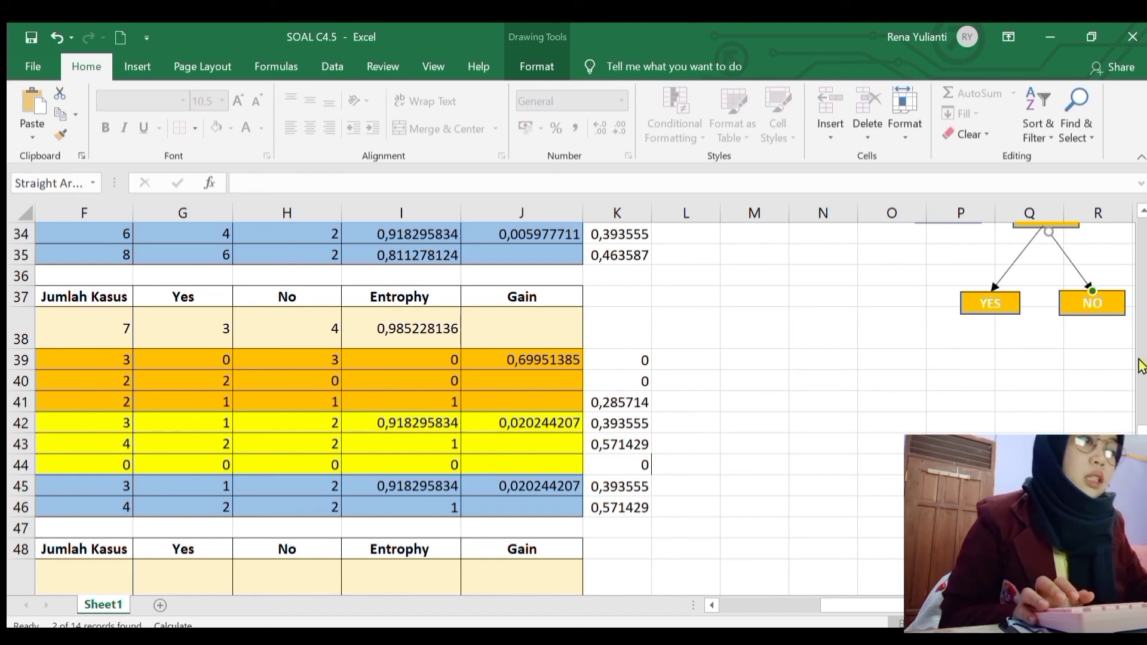
Step: Label WINDY's right branch "true" in cell R36
left_click(1084, 268)
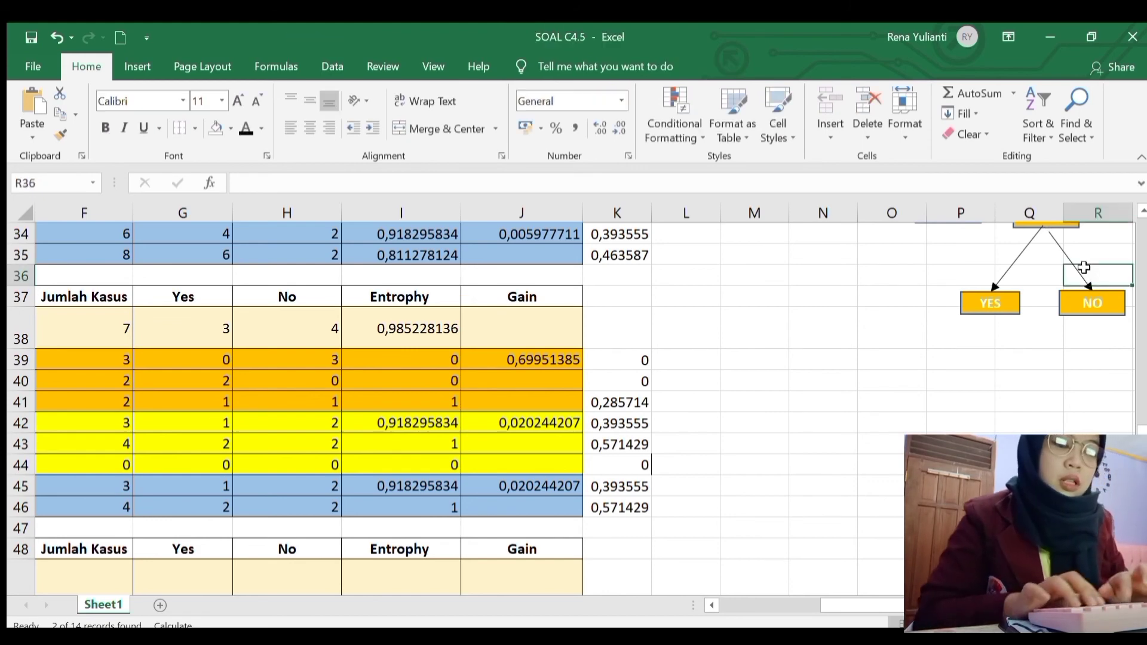
type("T")
key("BackSpace")
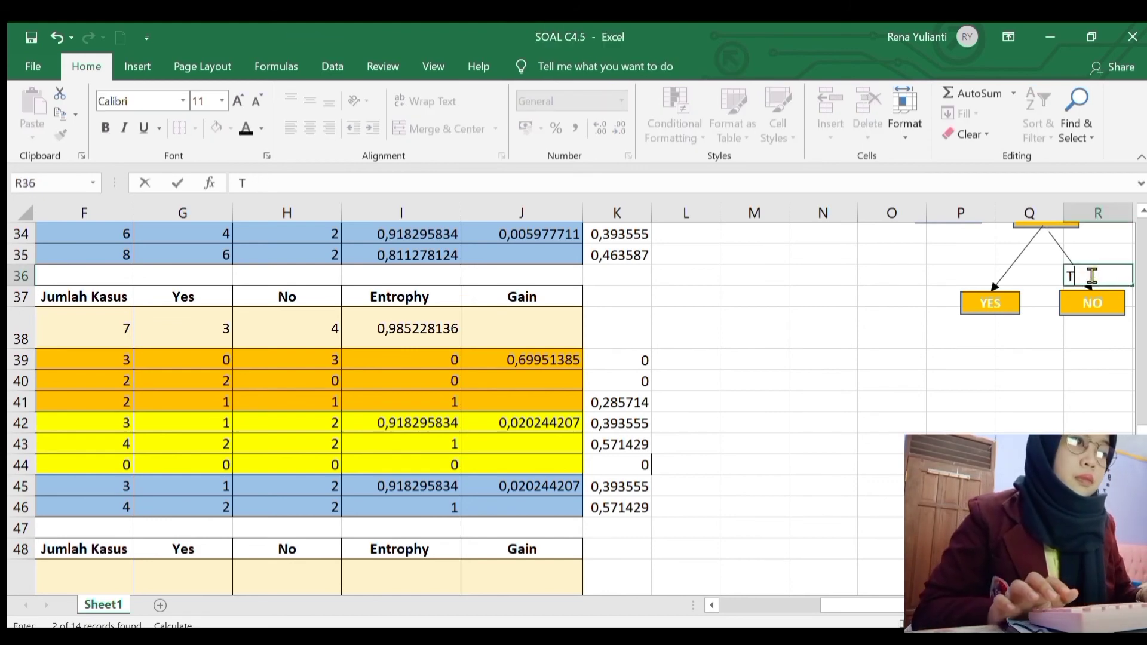
key("BackSpace")
type("true")
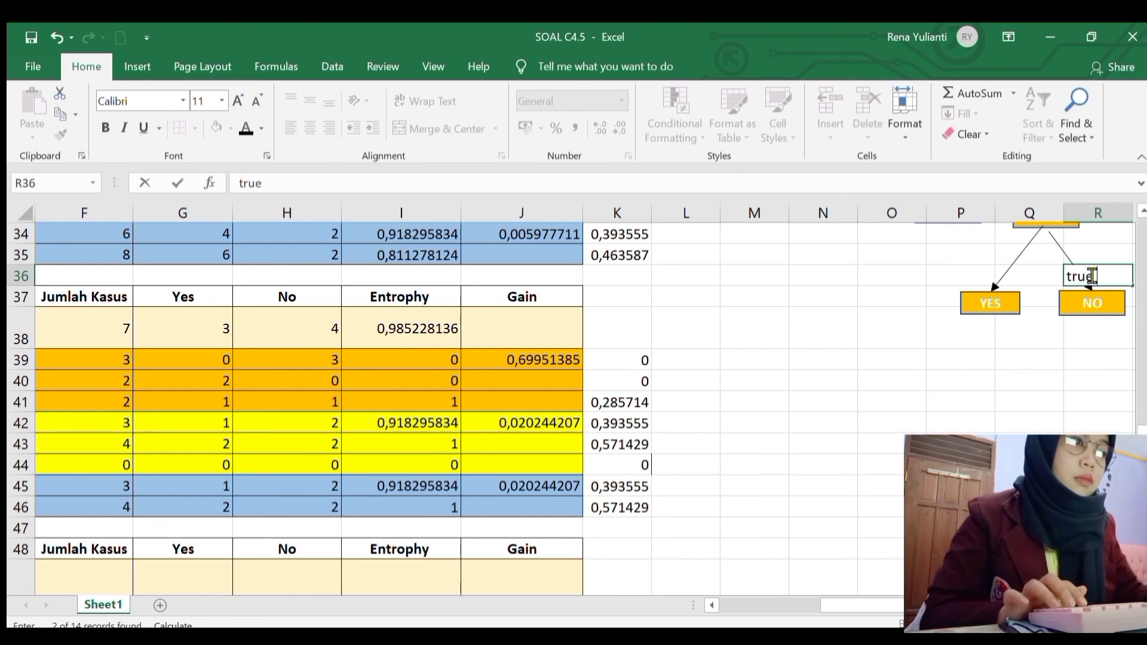
Step: Check the WINDY FALSE row's Yes and No counts in the humidity-high, outlook-rainy table
scroll(946, 422, "down", 3)
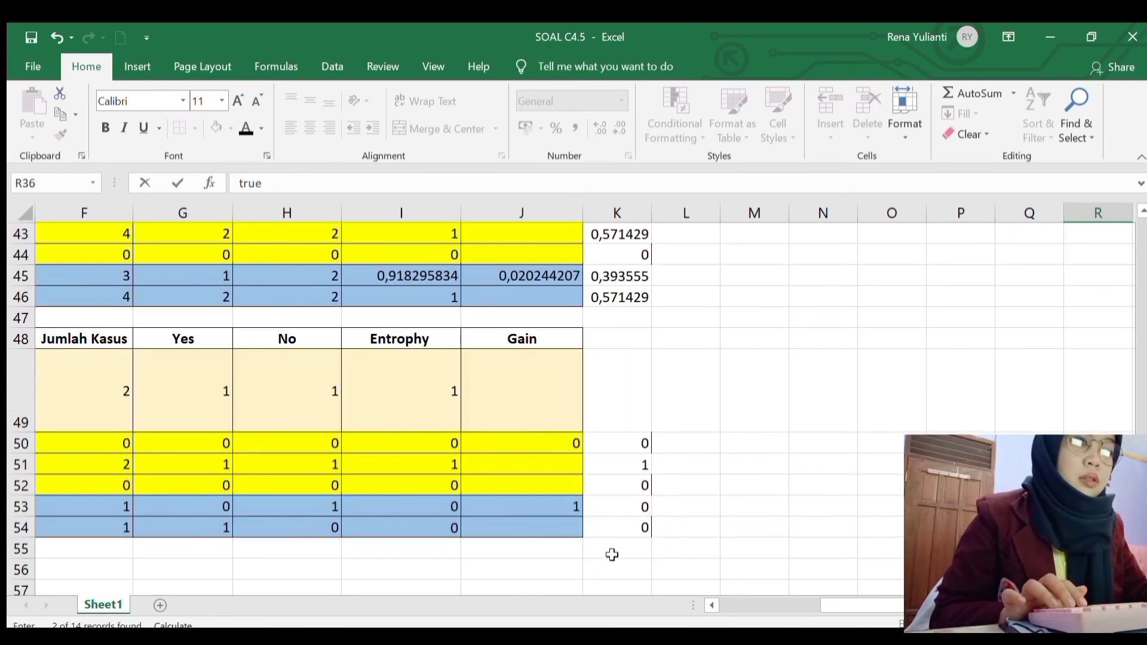
scroll(827, 599, "left", 3)
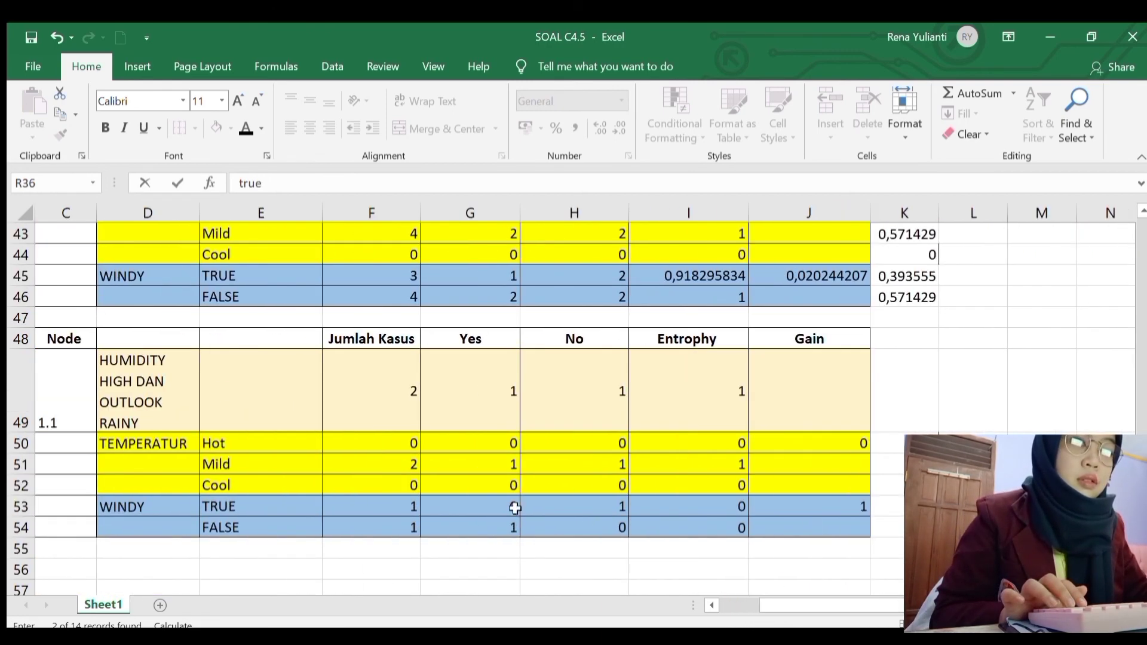
left_click(295, 525)
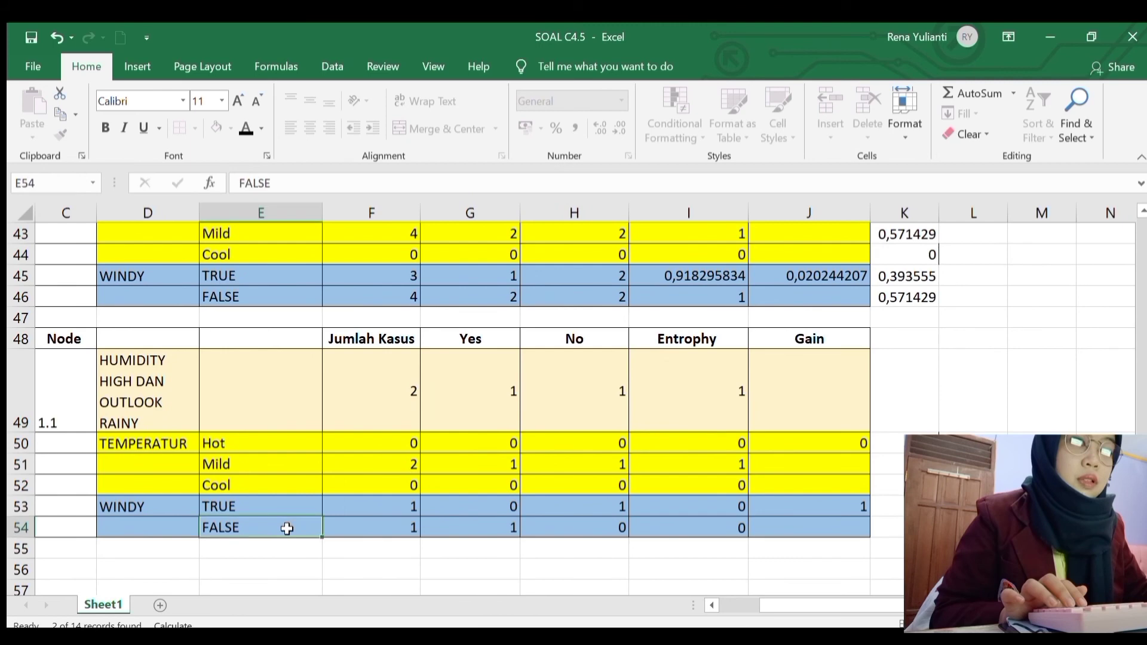
left_click(498, 528)
scroll(891, 609, "right", 1)
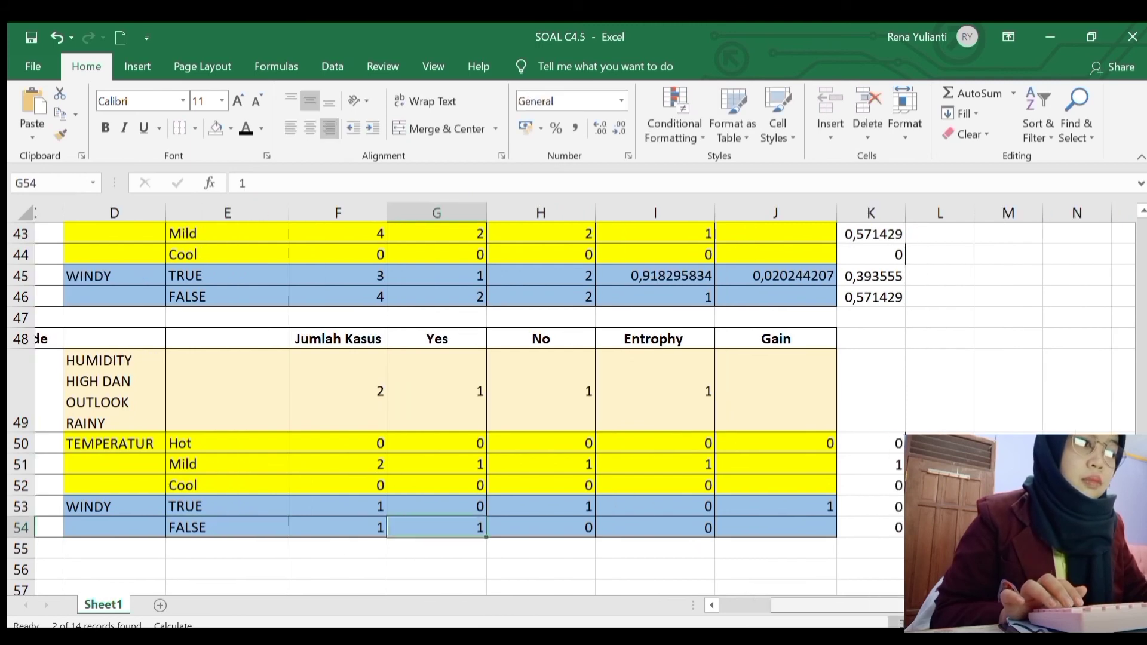
scroll(573, 394, "right", 2)
scroll(573, 394, "up", 4)
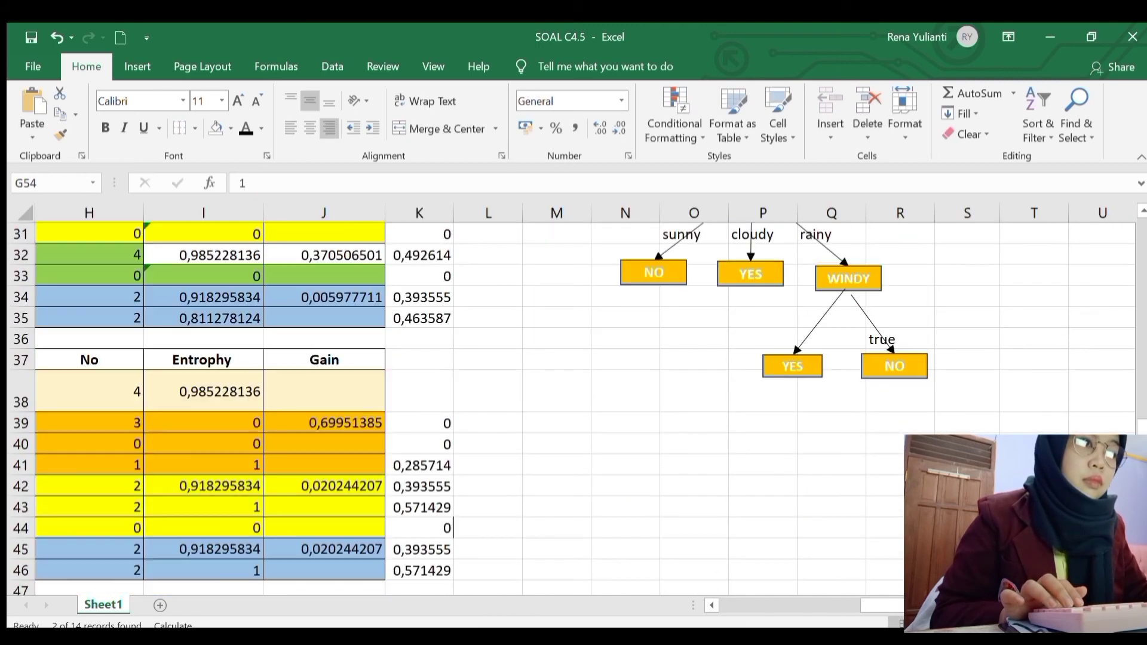
Step: Shift the YES box under WINDY outward and reattach its arrow's start to the bottom of WINDY
left_click(814, 338)
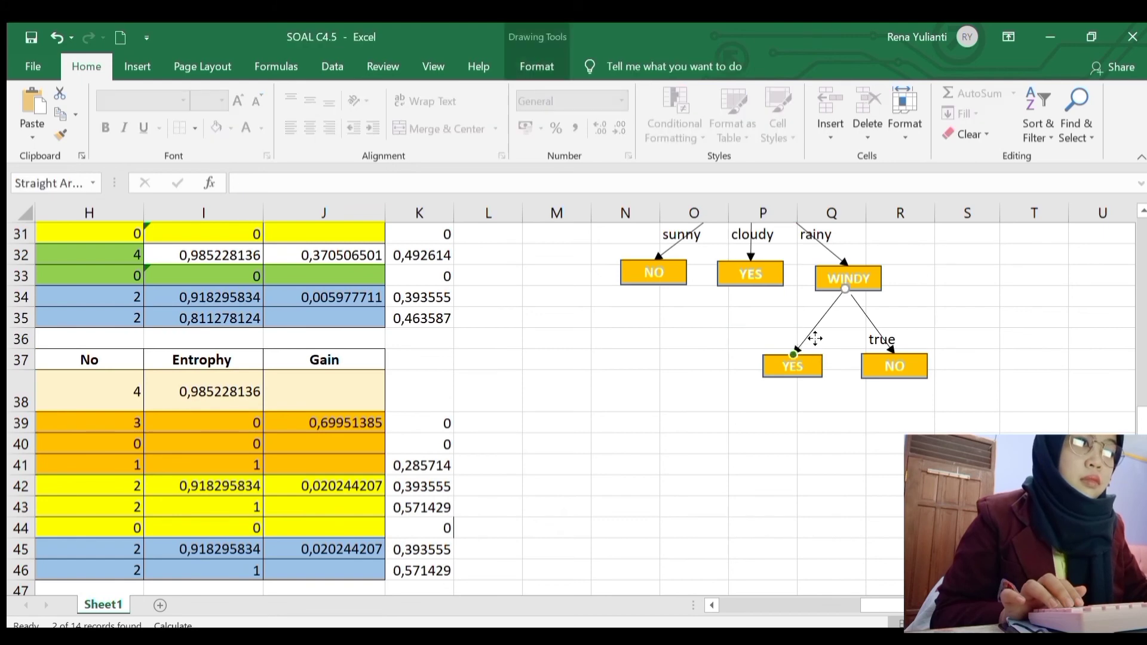
left_click_drag(820, 357, 783, 356)
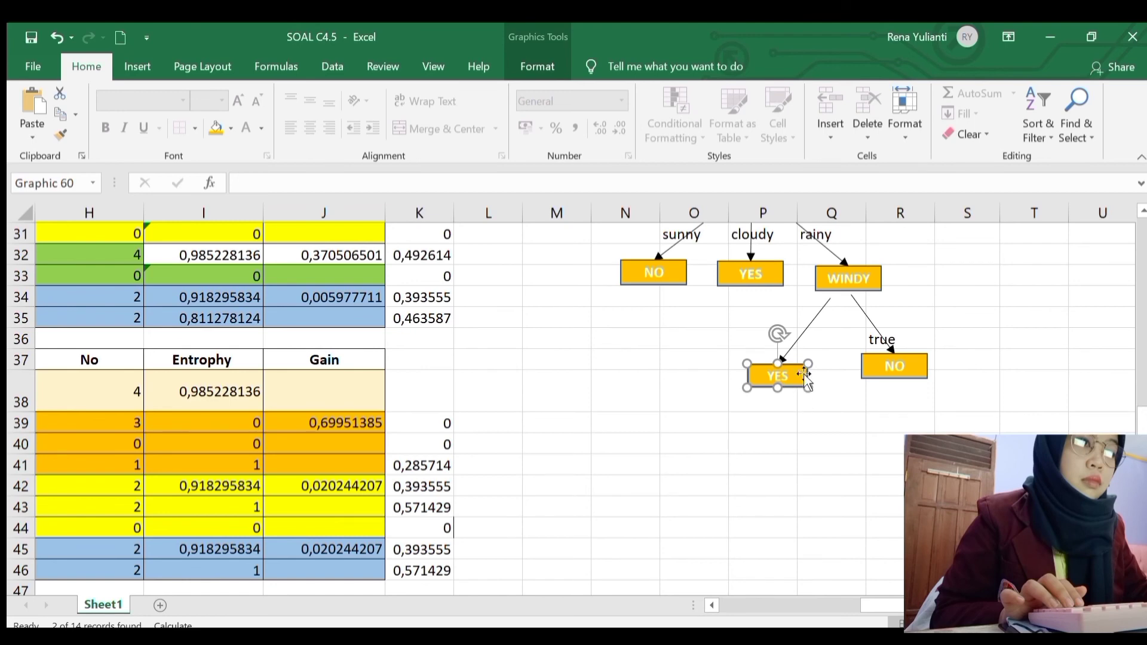
left_click(819, 319)
mouse_move(830, 299)
left_mouse_down()
mouse_move(840, 305)
mouse_move(848, 290)
left_mouse_up()
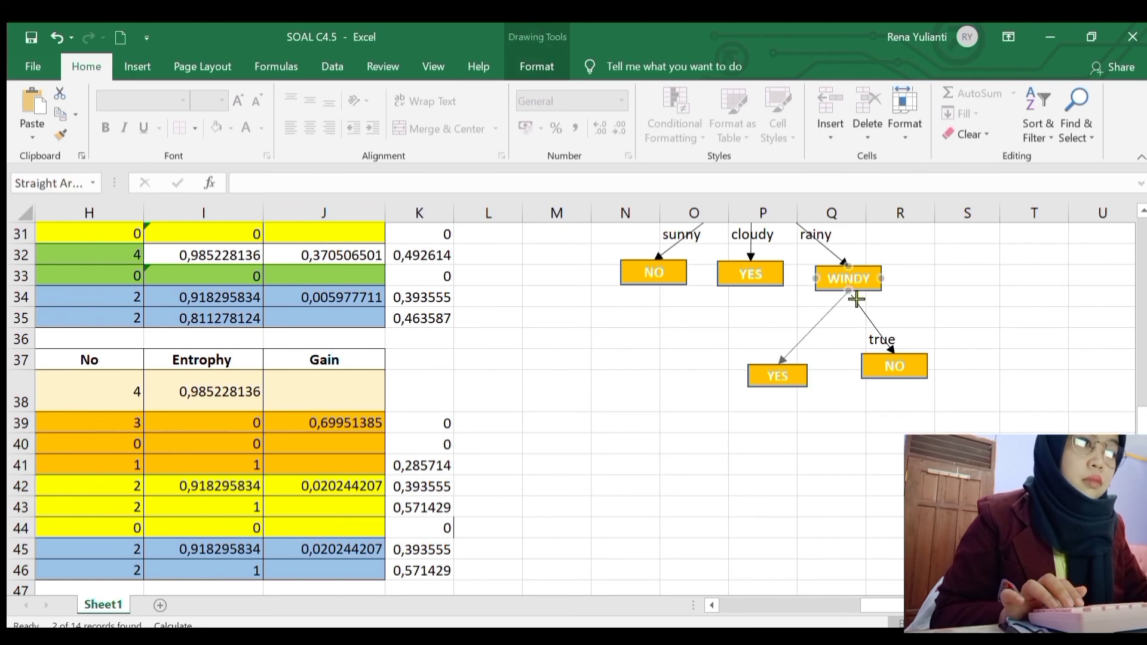
left_click_drag(790, 375, 783, 357)
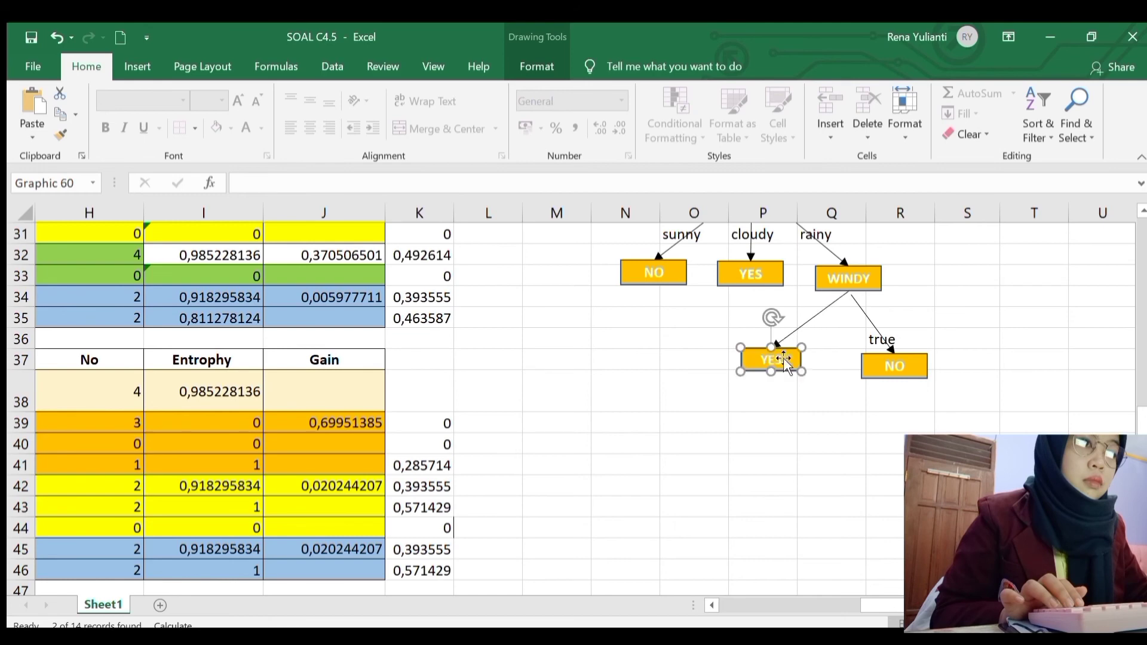
left_click(786, 338)
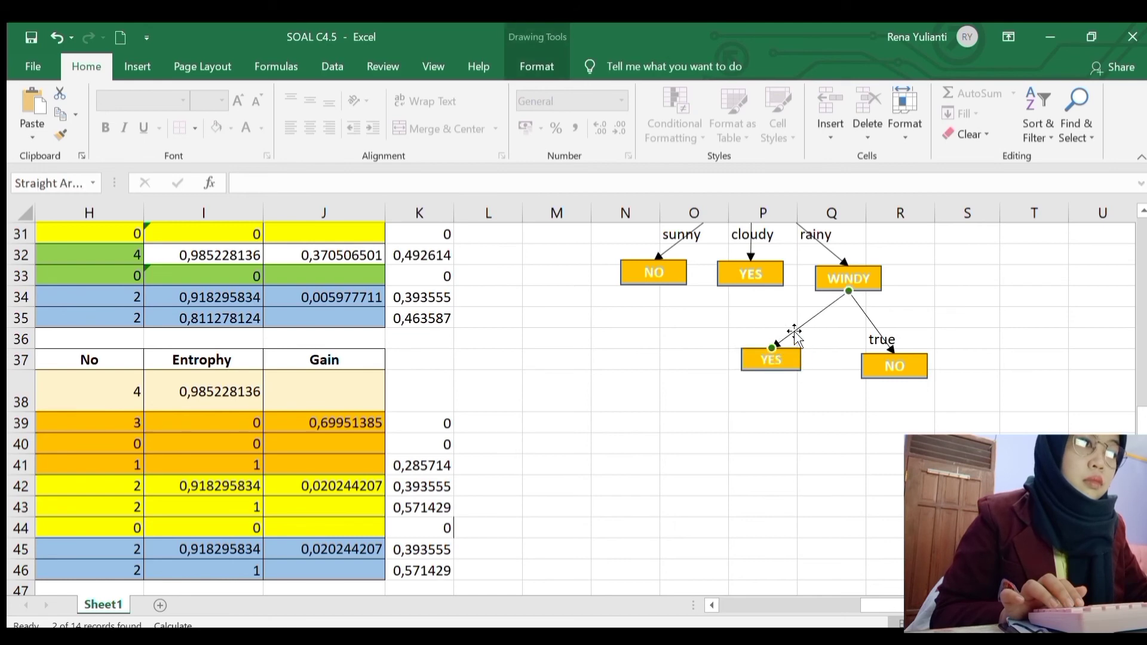
Step: Label WINDY's left branch "false" in cell P36 and right-align it
left_click(776, 330)
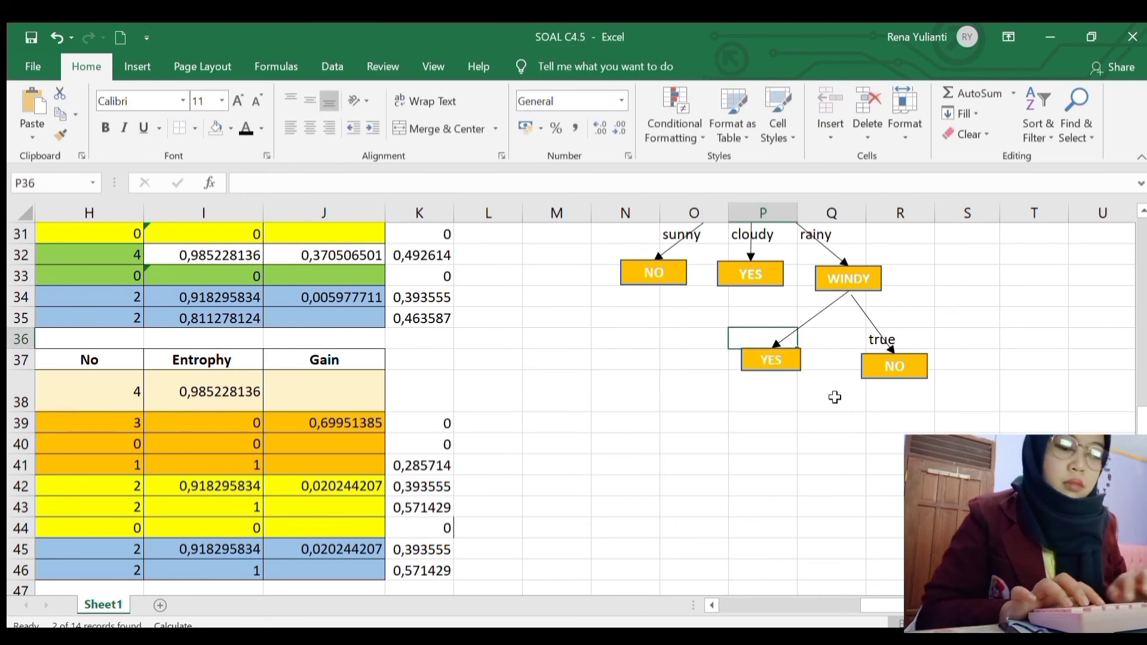
type("false")
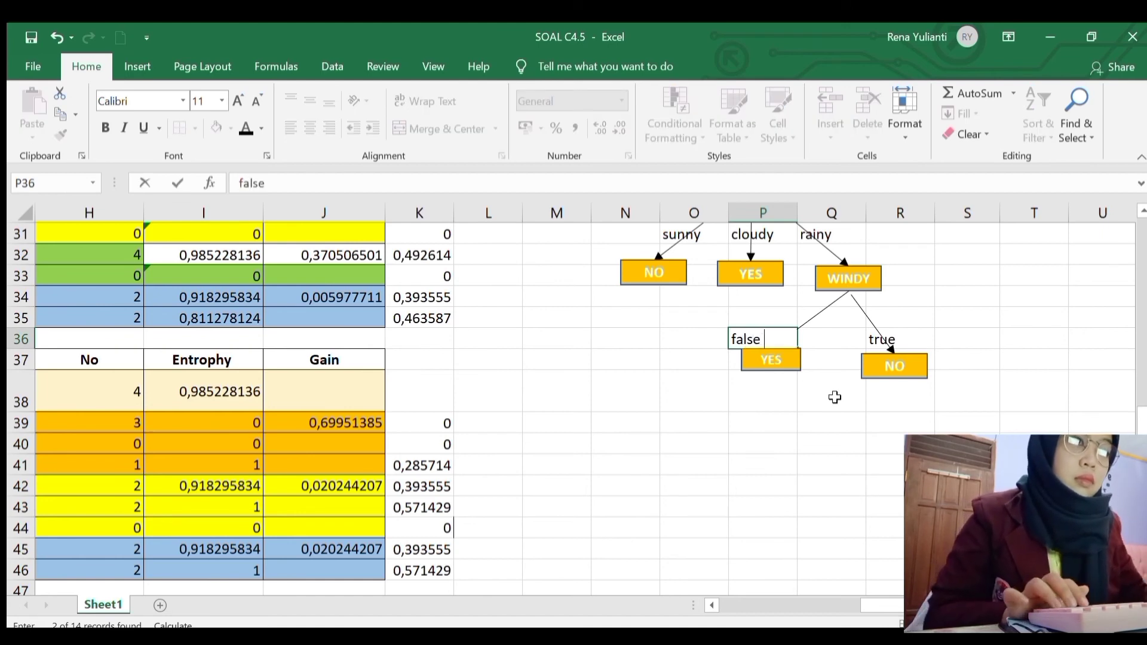
key("Return")
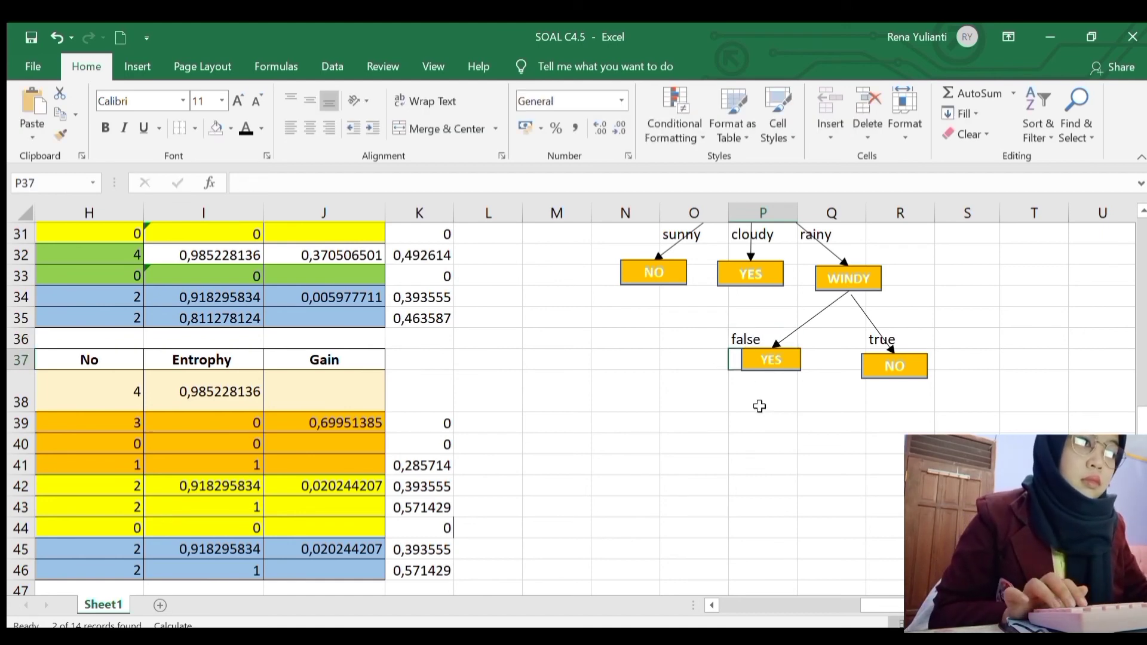
left_click(762, 332)
left_click(329, 128)
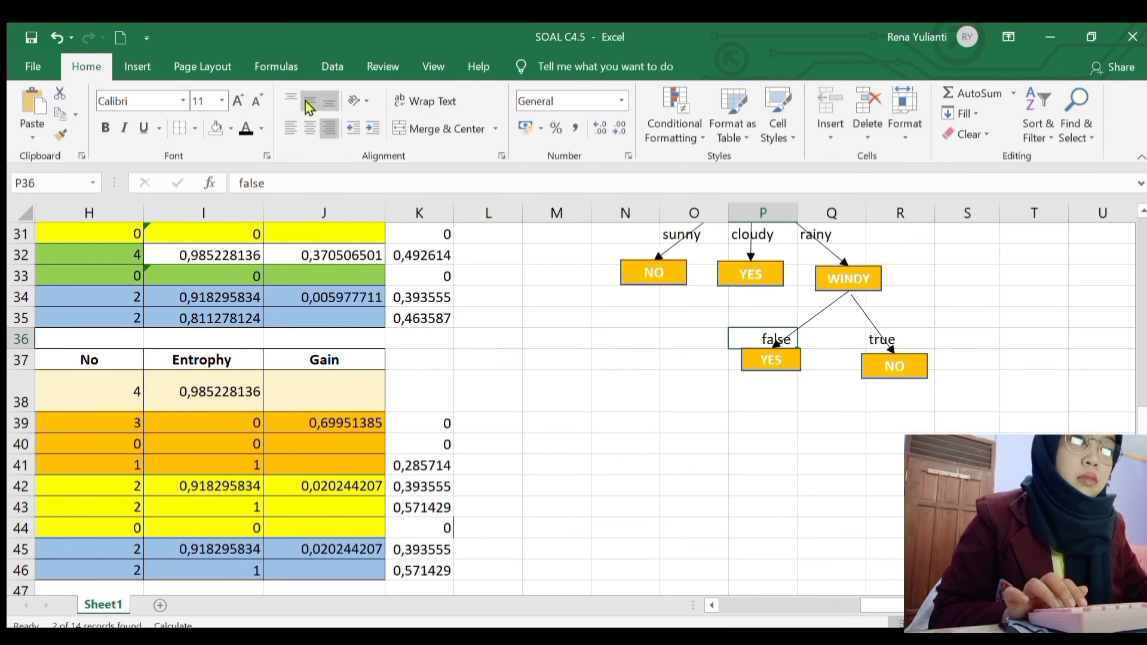
Step: Move the YES box under WINDY closer to the NO box and clear the "false" label in P36
left_click(776, 500)
left_click(779, 359)
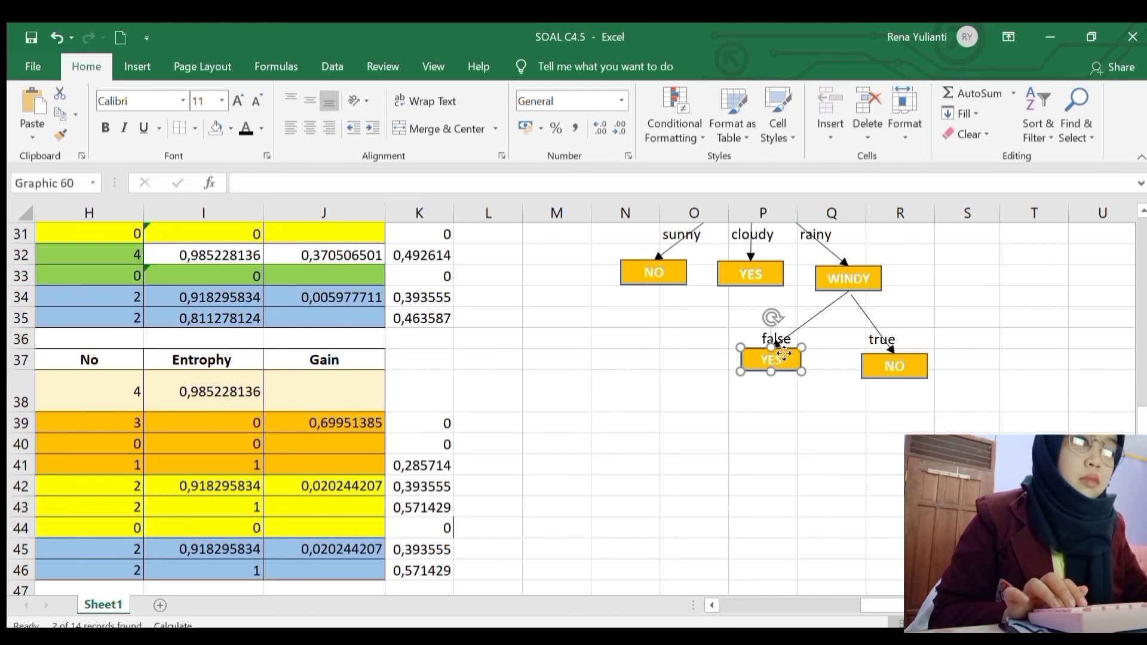
left_click_drag(780, 359, 809, 365)
left_click(787, 336)
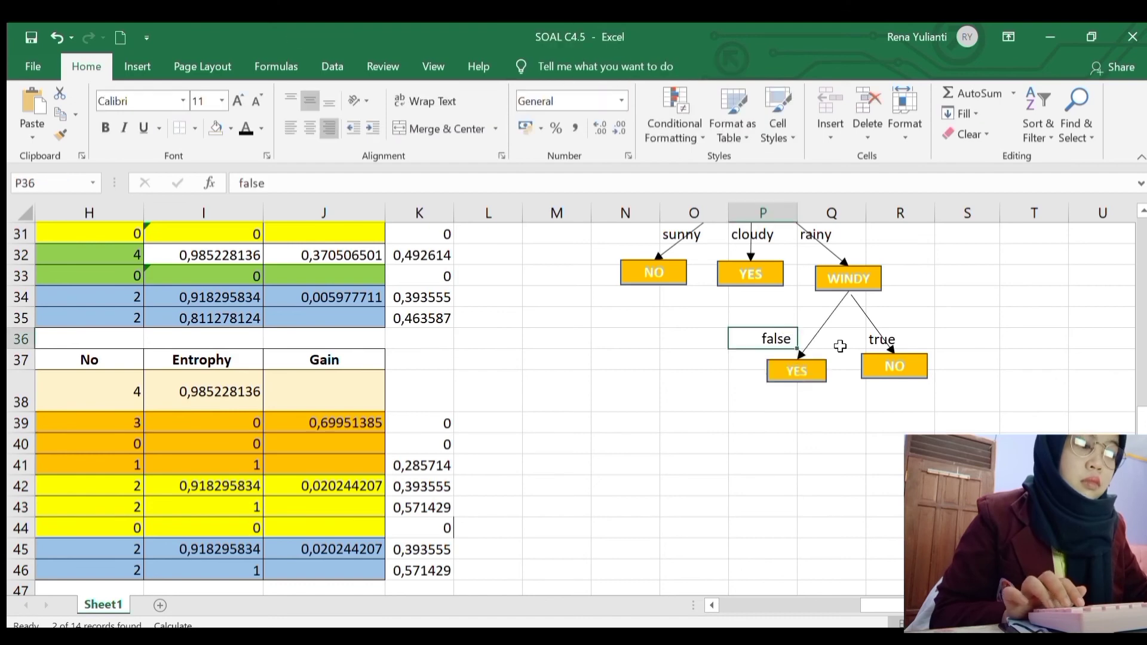
key("Delete")
Step: Label WINDY's left branch "false" in cell Q36
left_click(838, 342)
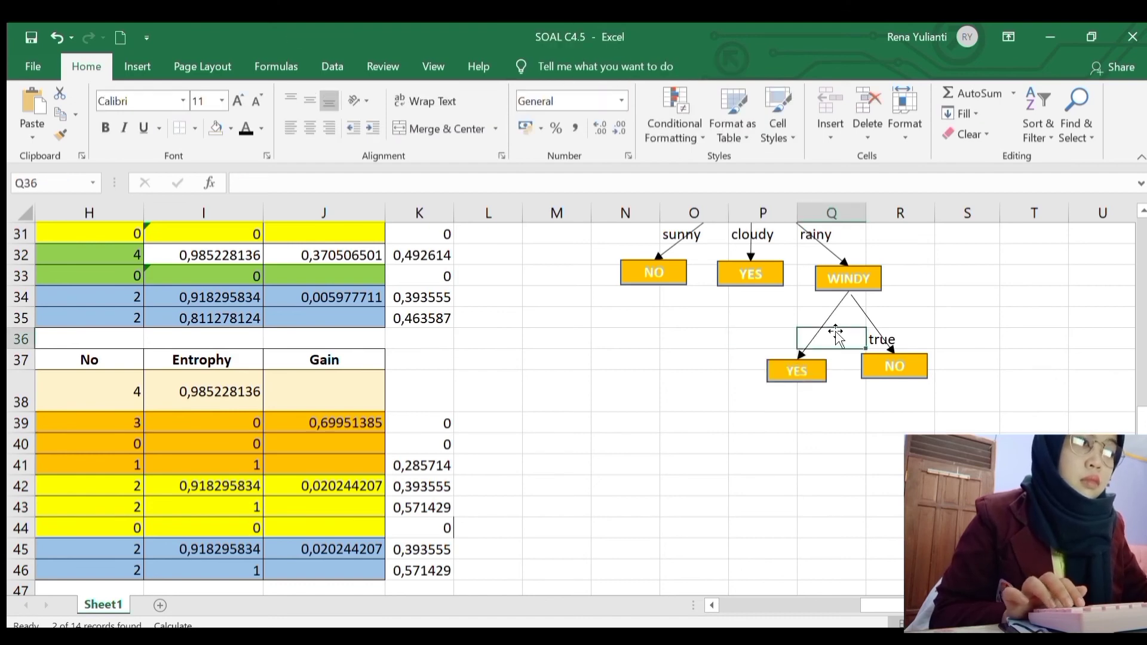
type("false")
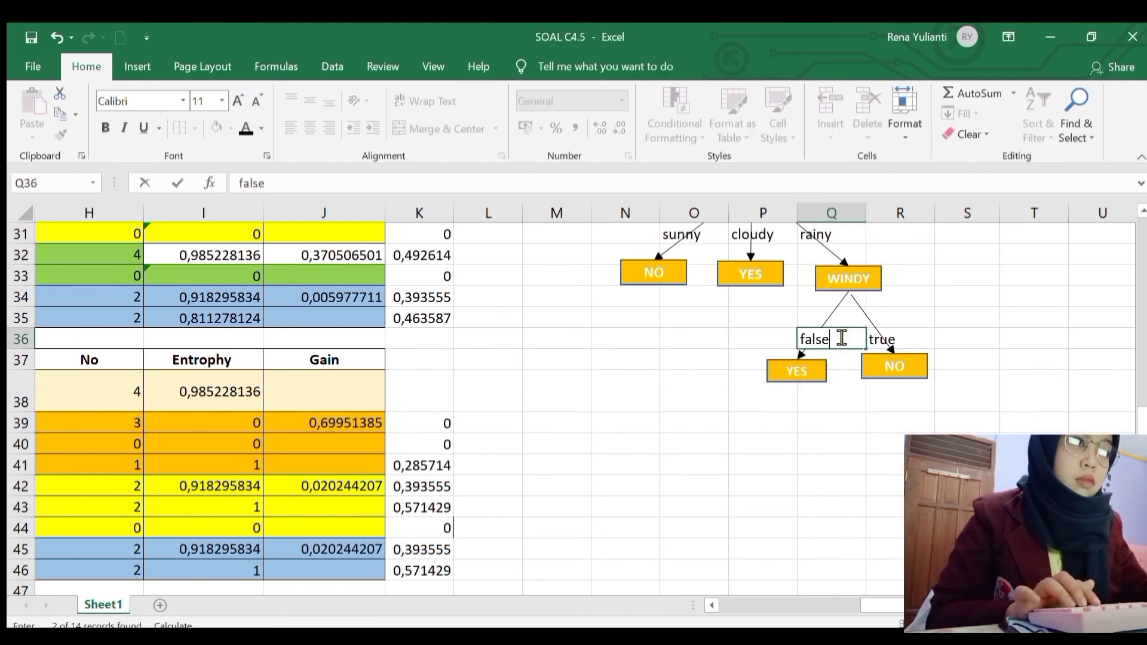
left_click(881, 416)
left_click(830, 343)
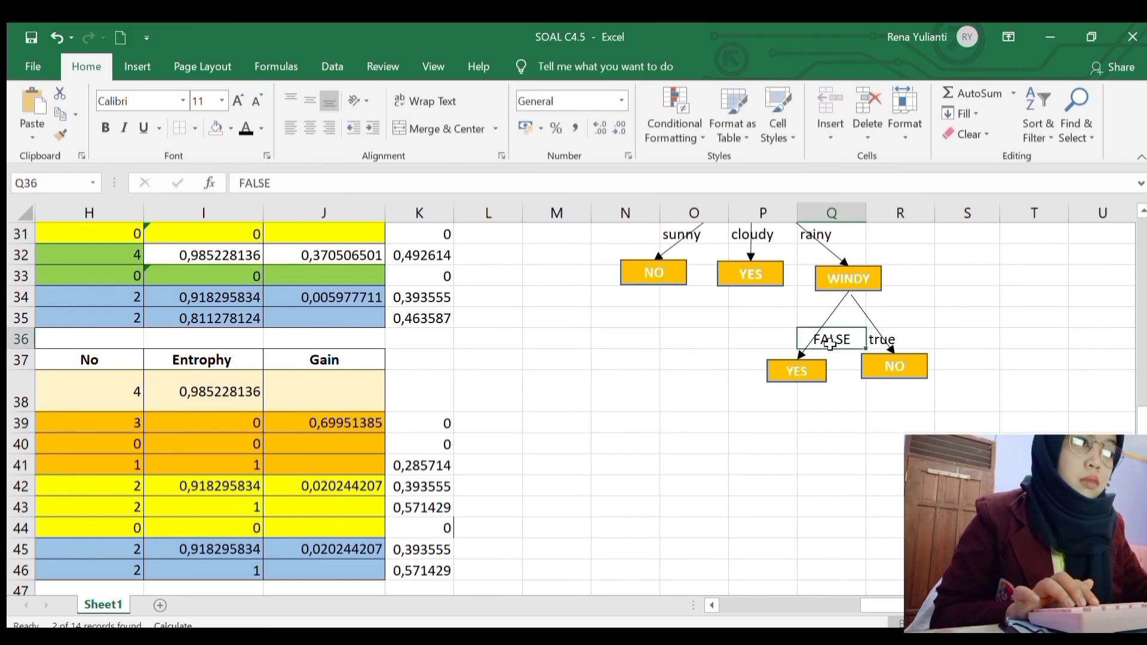
key("BackSpace")
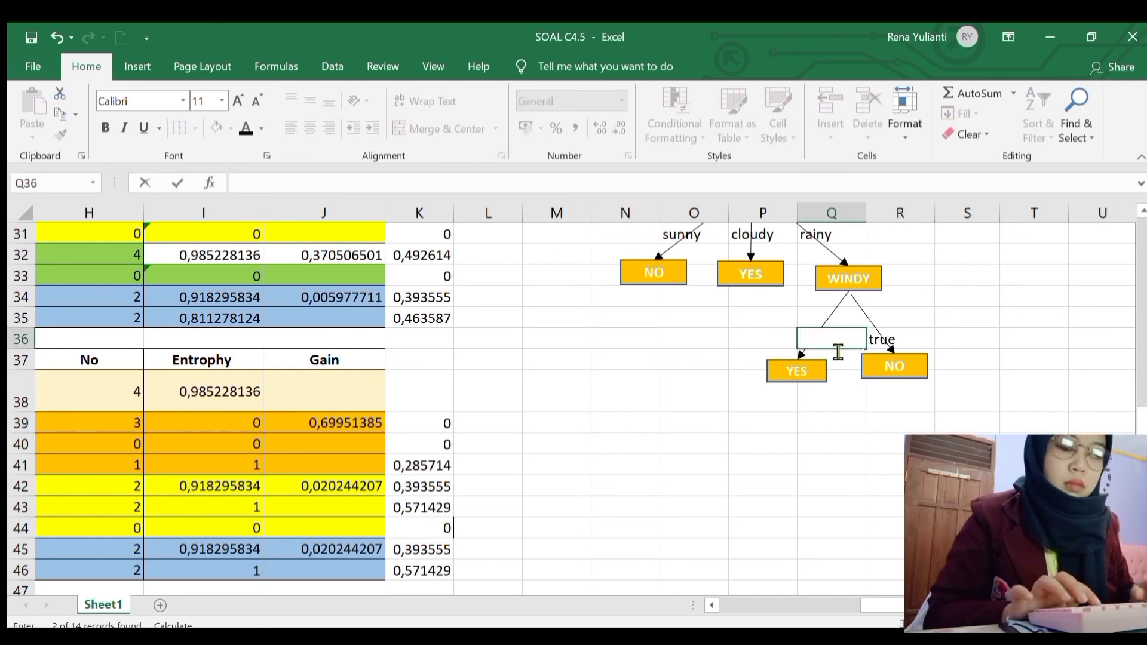
type("FA")
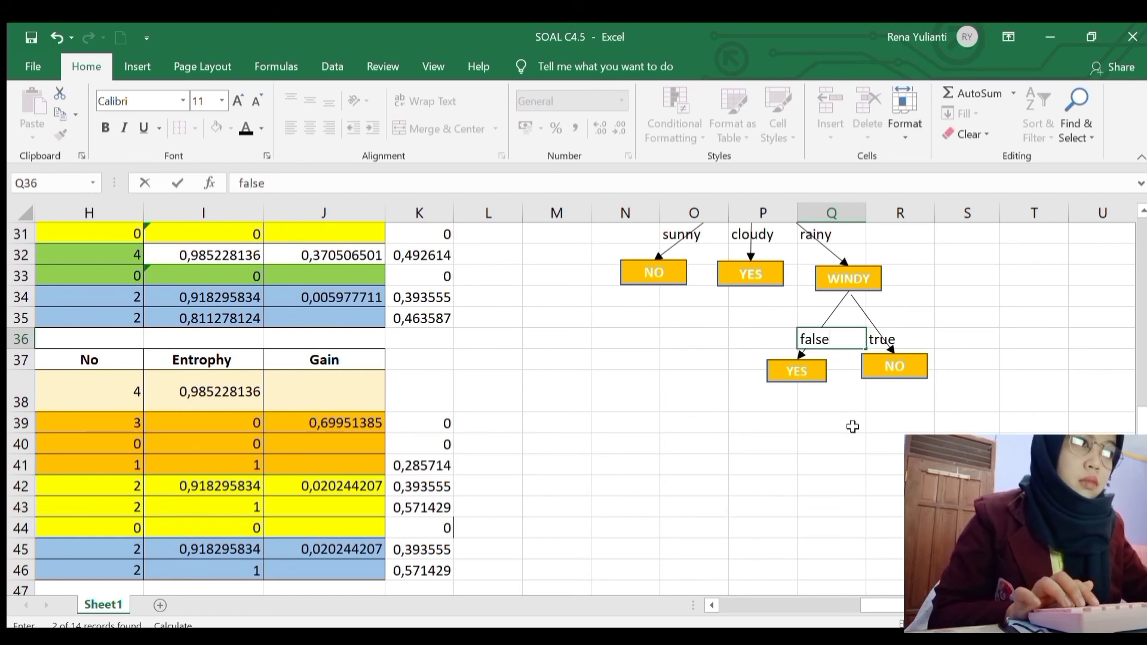
type("lse")
left_click(852, 426)
Step: Set the branch label in Q36 to middle vertical alignment and left horizontal alignment
left_click(830, 330)
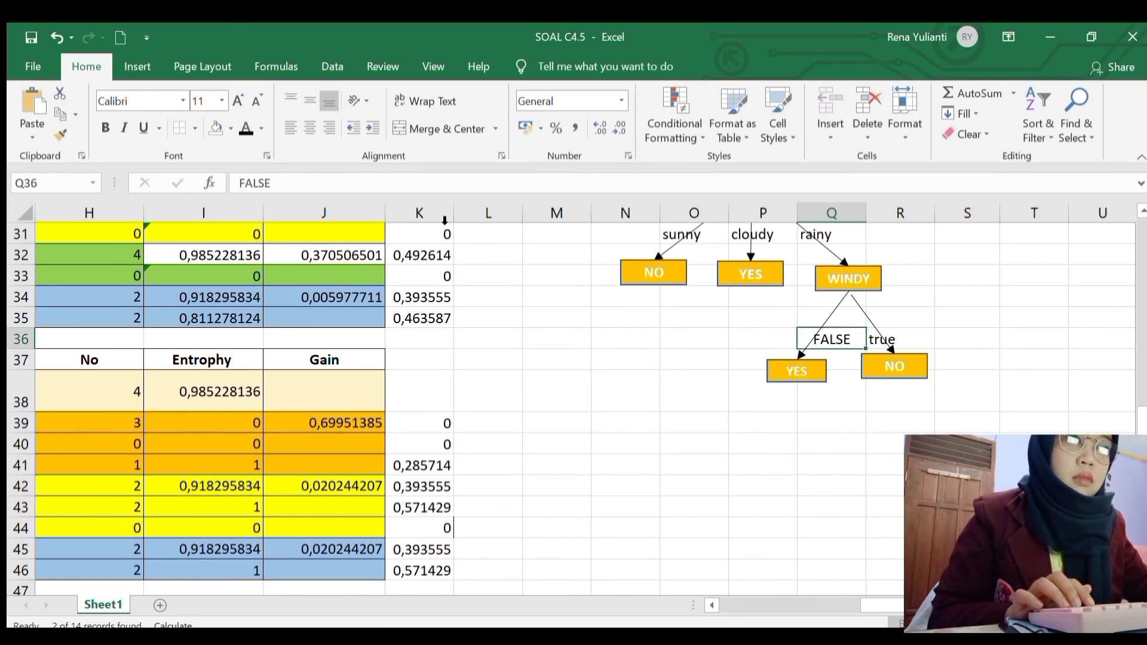
left_click(308, 102)
left_click(291, 124)
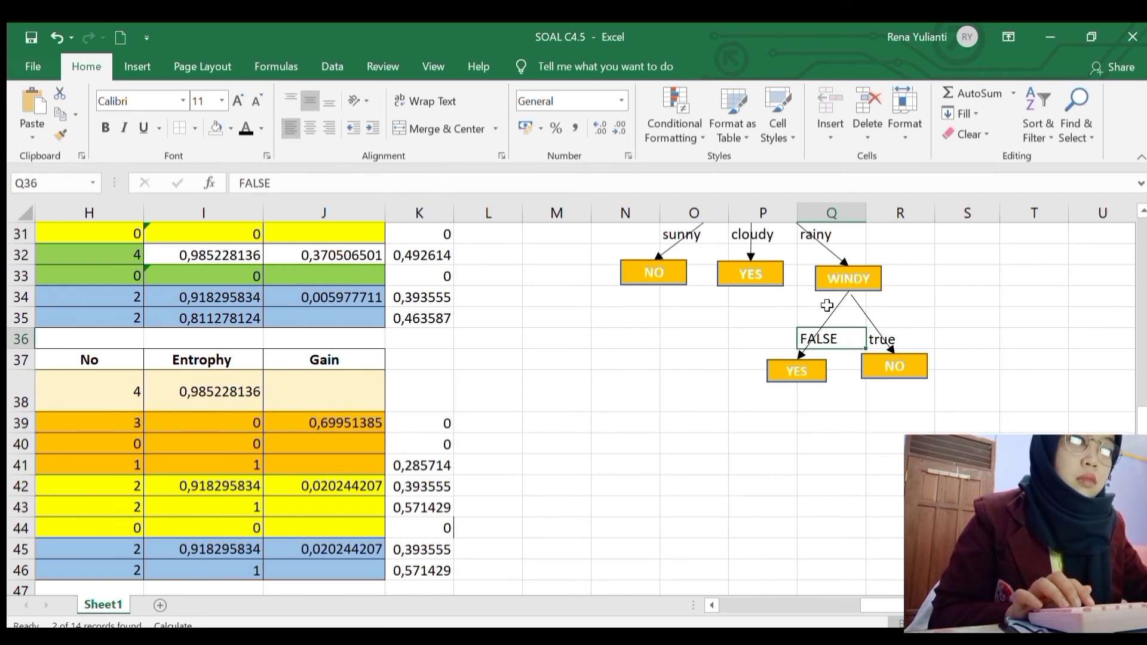
Step: Replace WINDY's right branch label in cell R36 with TRUE and set it to middle vertical and left horizontal alignment
double_click(920, 340)
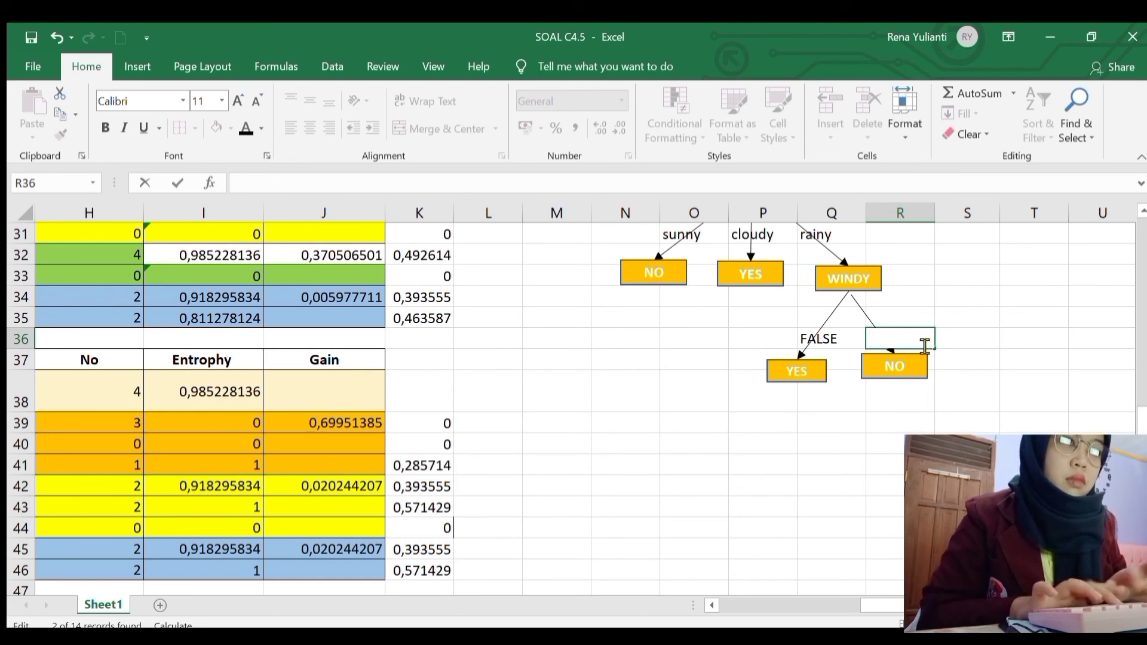
type("TRUE")
key("Return")
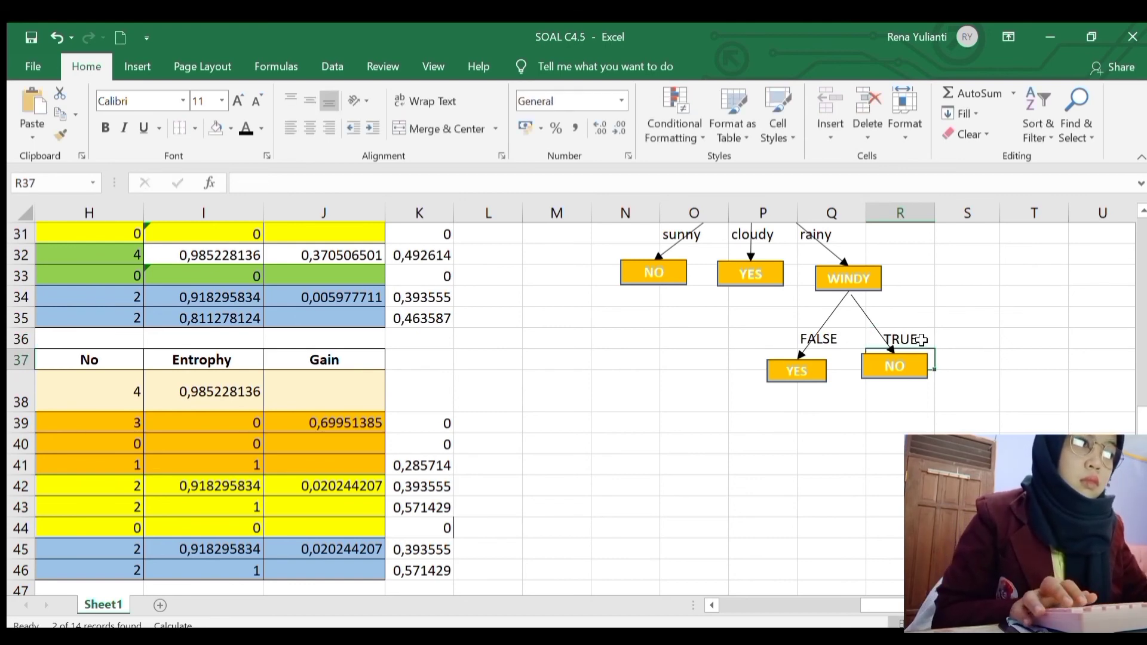
left_click(912, 330)
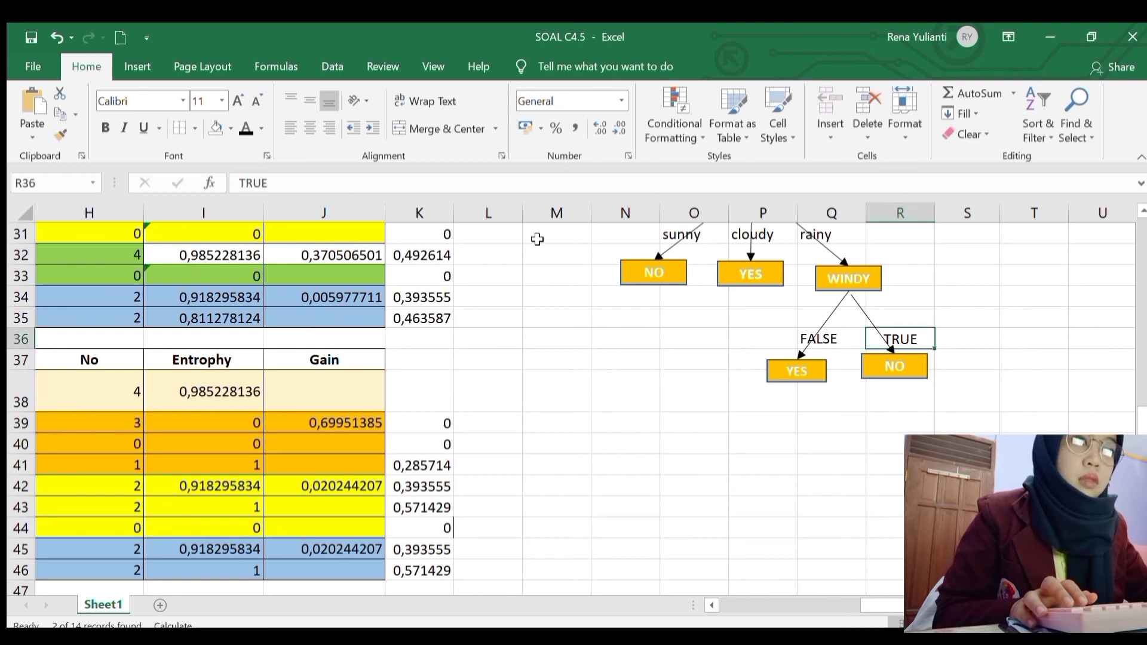
left_click(310, 100)
left_click(290, 128)
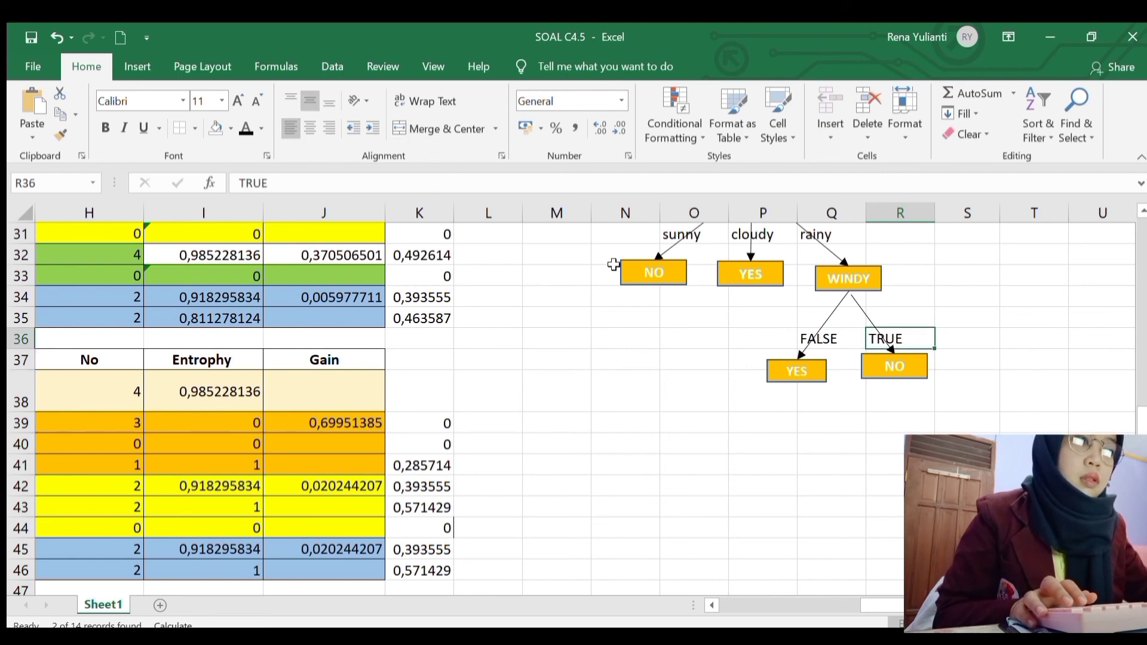
left_click(1034, 486)
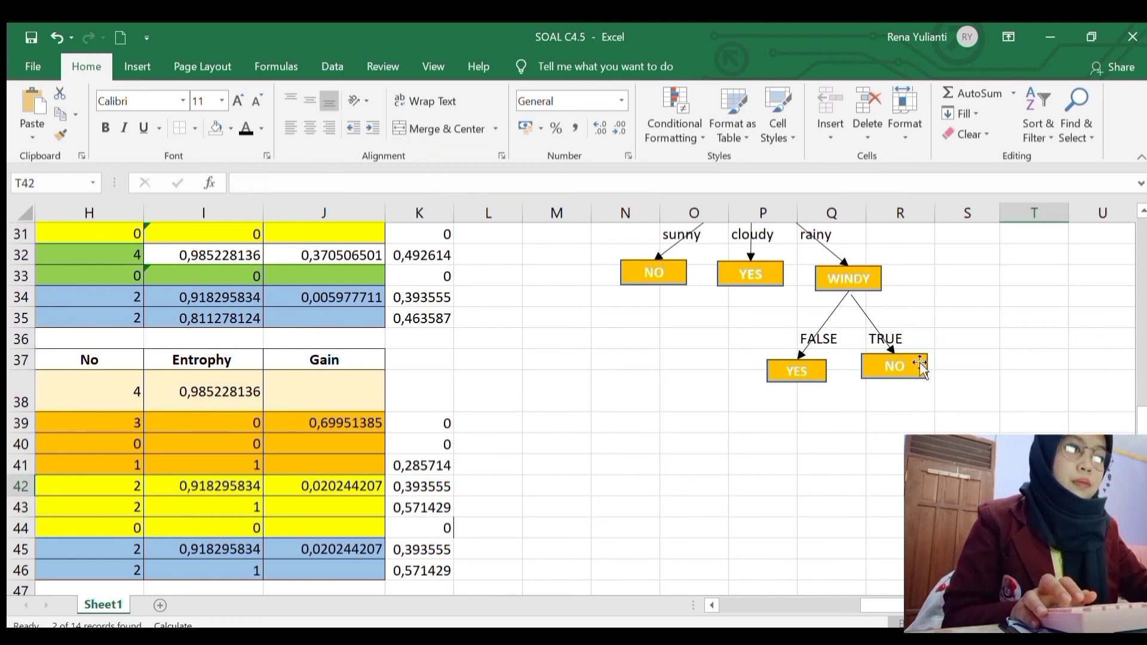
Step: Shift the NO box under WINDY slightly down and right, and reattach its arrow's start to WINDY's lower edge
mouse_move(920, 374)
left_mouse_down()
mouse_move(918, 385)
mouse_move(929, 377)
mouse_move(914, 374)
left_mouse_up()
left_click(864, 316)
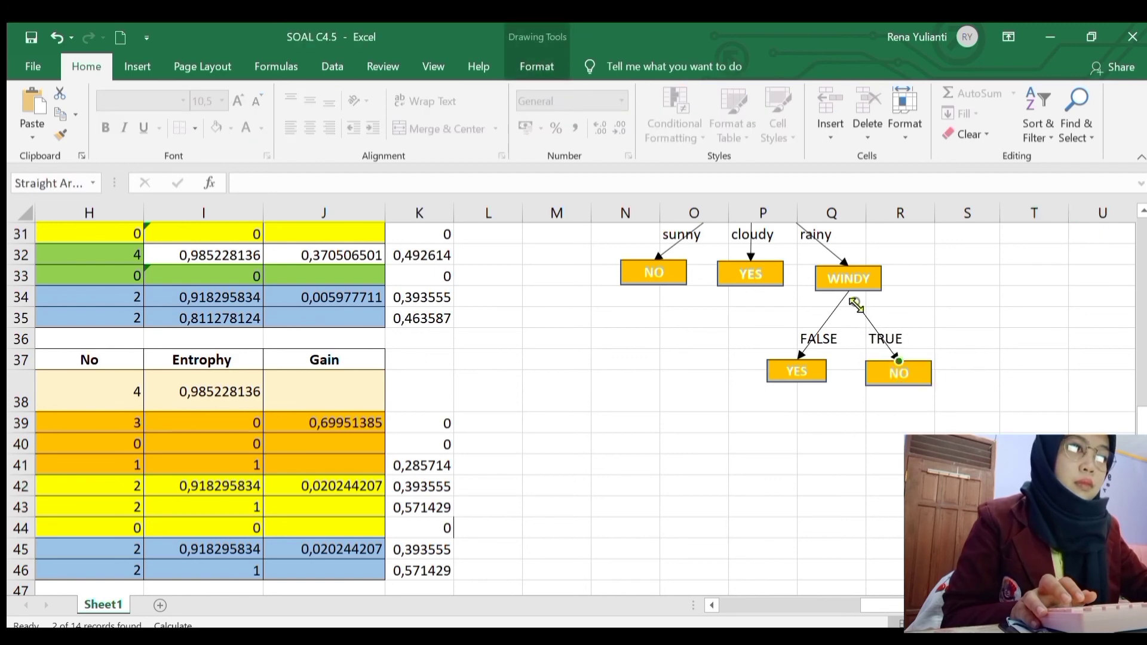
left_click_drag(855, 305, 848, 291)
left_click(1034, 373)
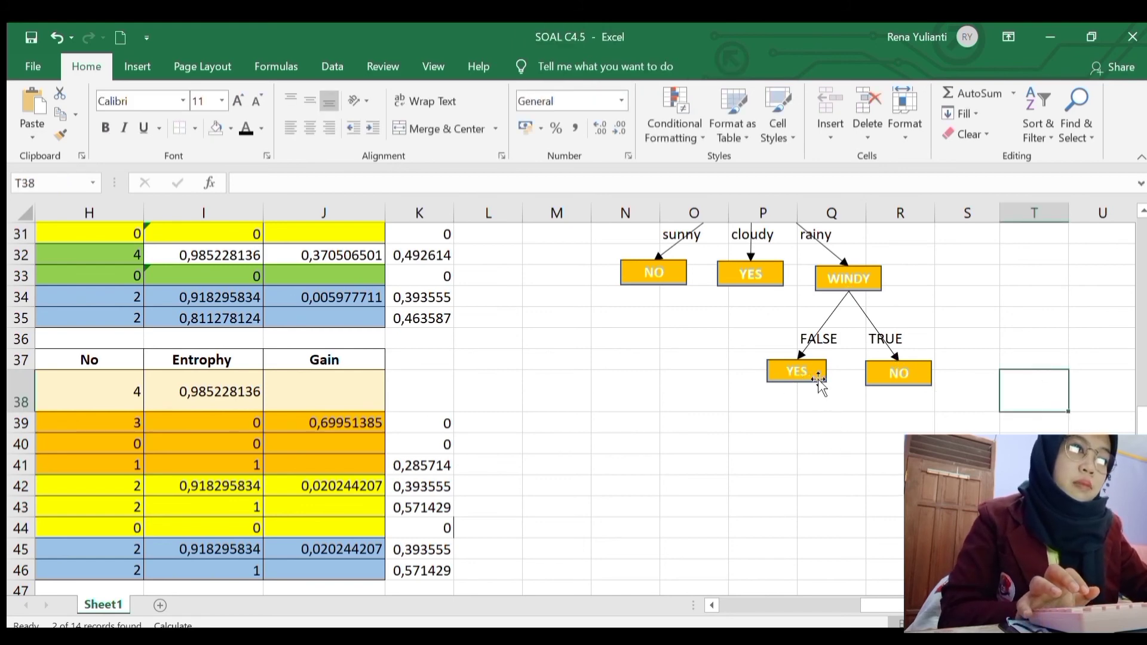
Step: Space WINDY's outcomes wider by nudging the YES box left and the NO box down and right
left_click_drag(818, 379, 813, 378)
left_click(890, 444)
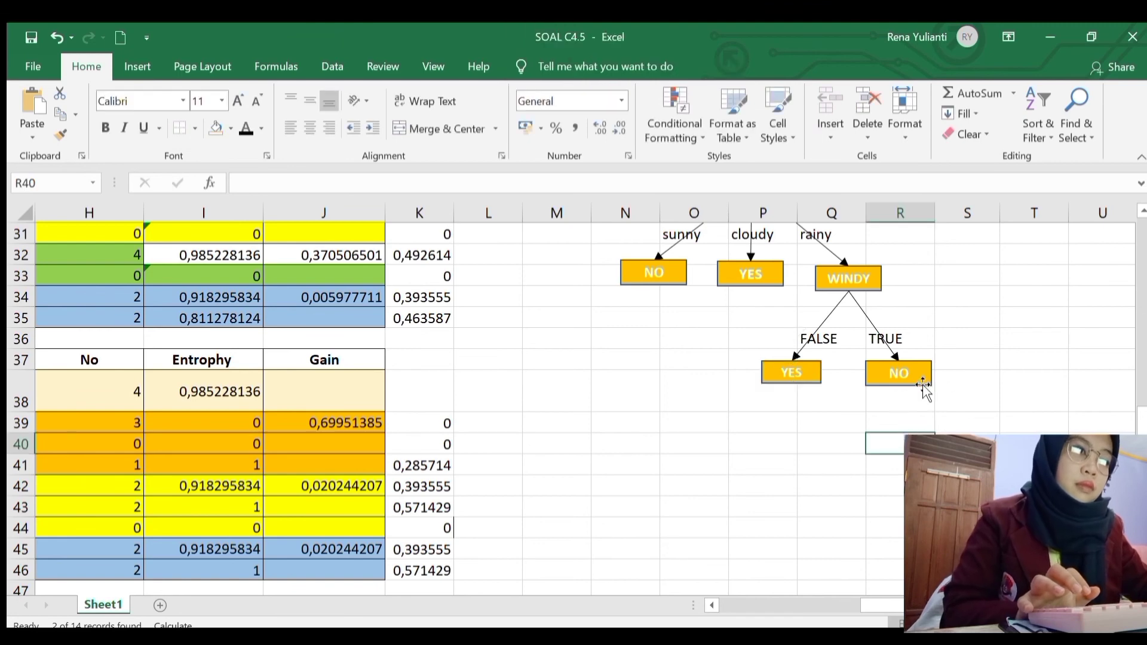
left_click_drag(923, 379, 930, 386)
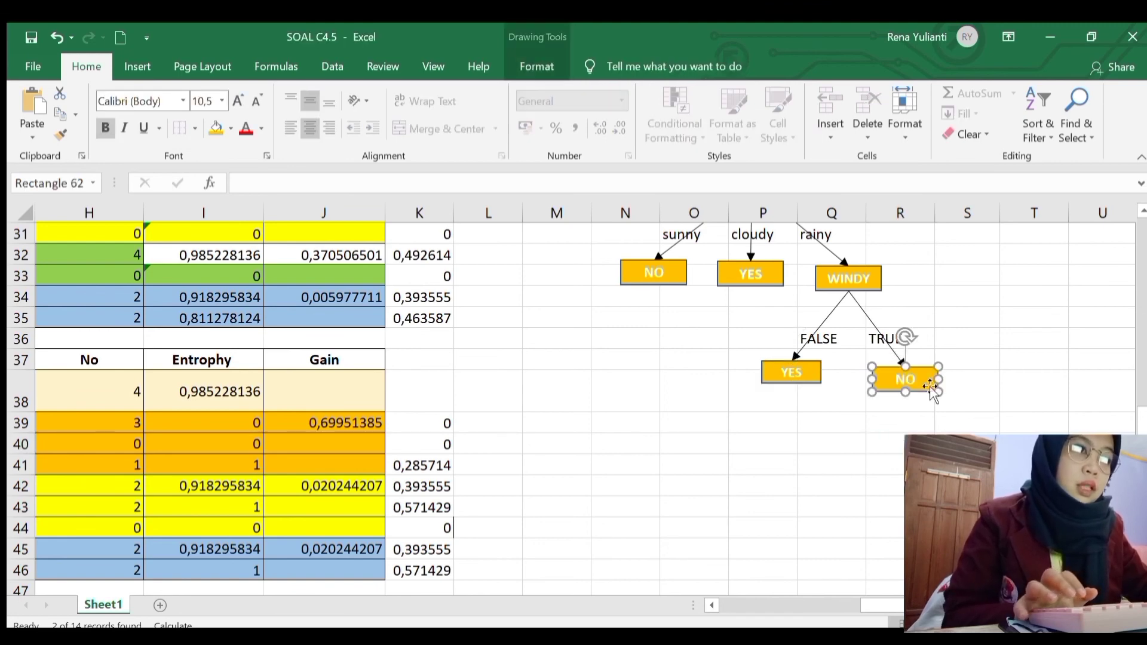
left_click(1034, 528)
Step: Nudge the HUMIDITY box and move the Gain formula picture left, clear of the tree's high branch
scroll(1034, 528, "up", 3)
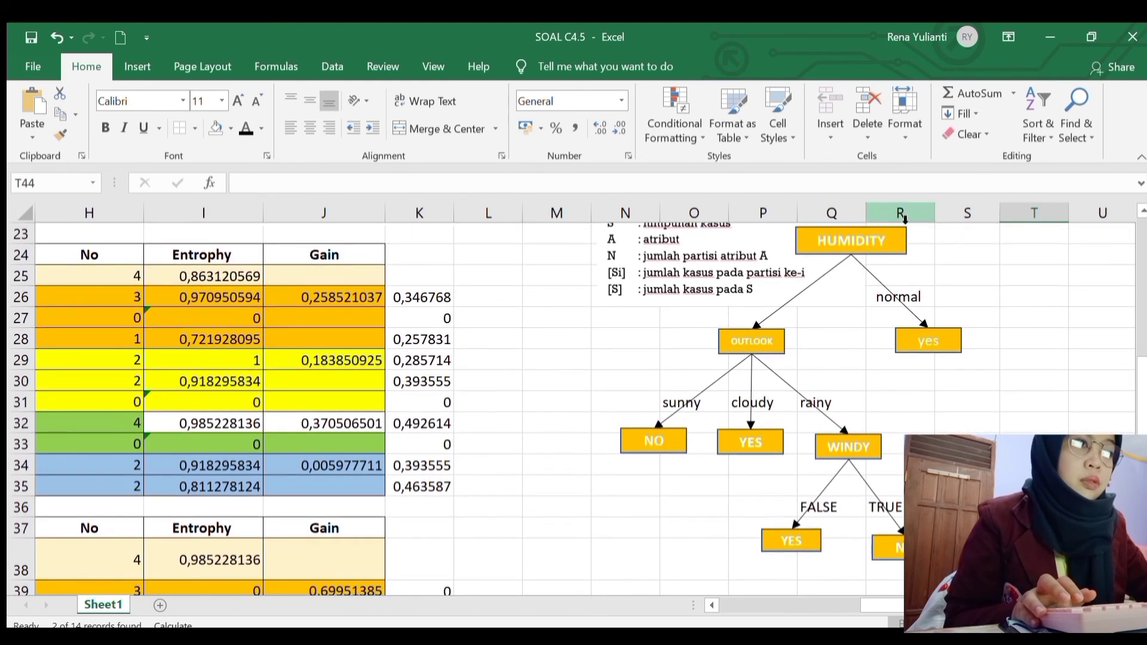
mouse_move(887, 254)
left_mouse_down()
mouse_move(890, 279)
mouse_move(886, 262)
left_mouse_up()
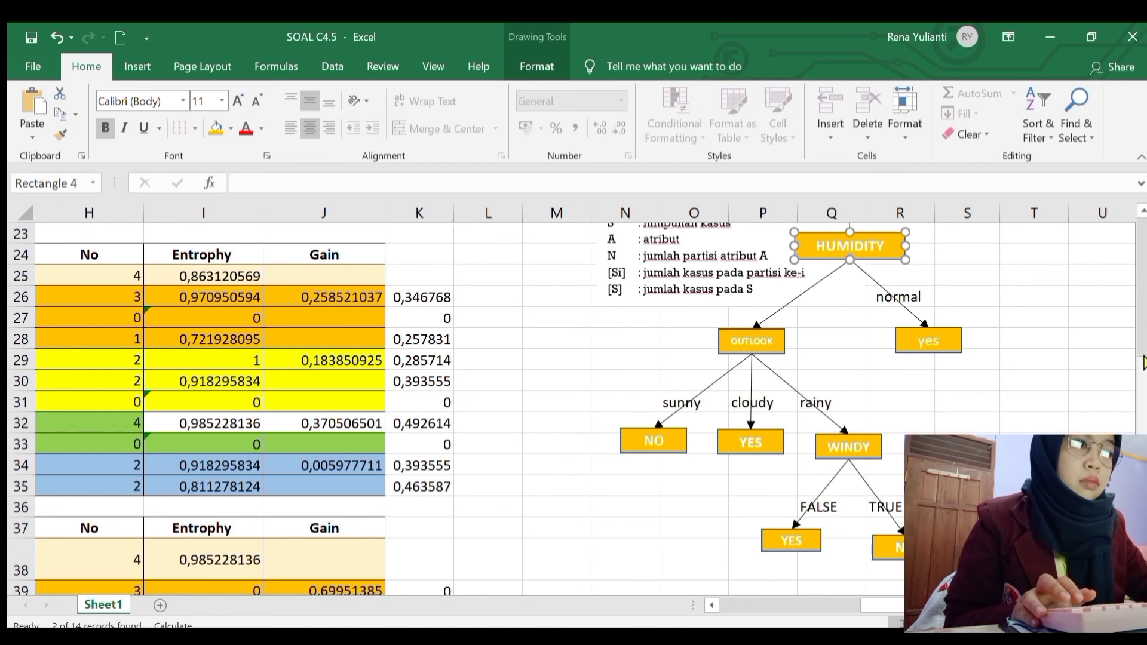
scroll(1140, 340, "up", 1)
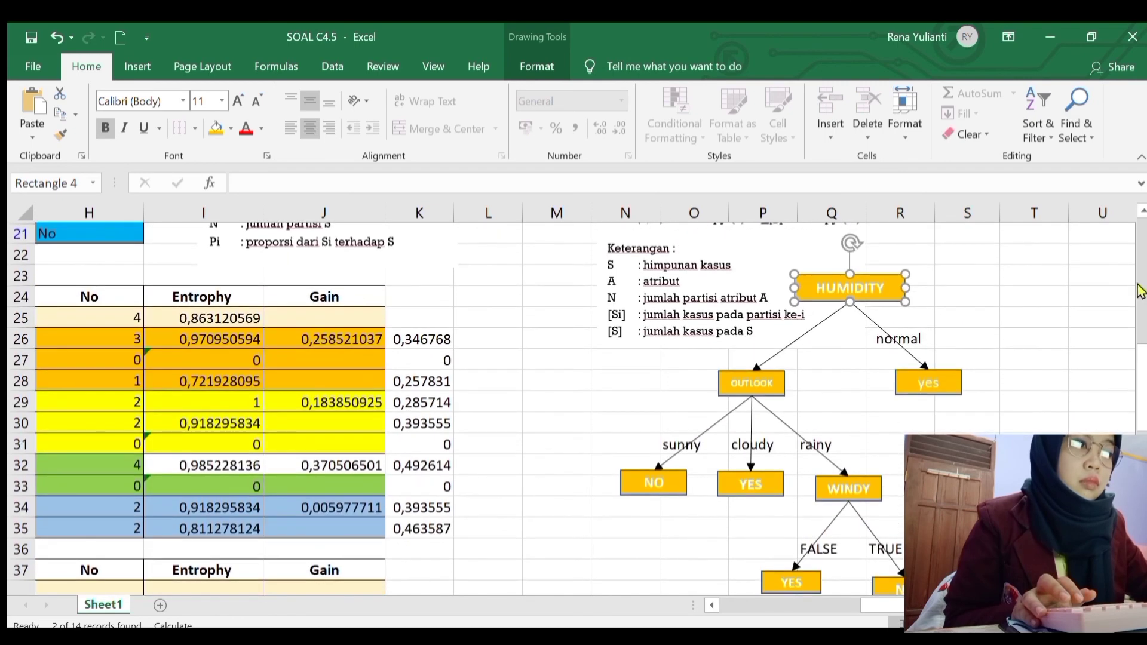
scroll(1138, 316, "up", 1)
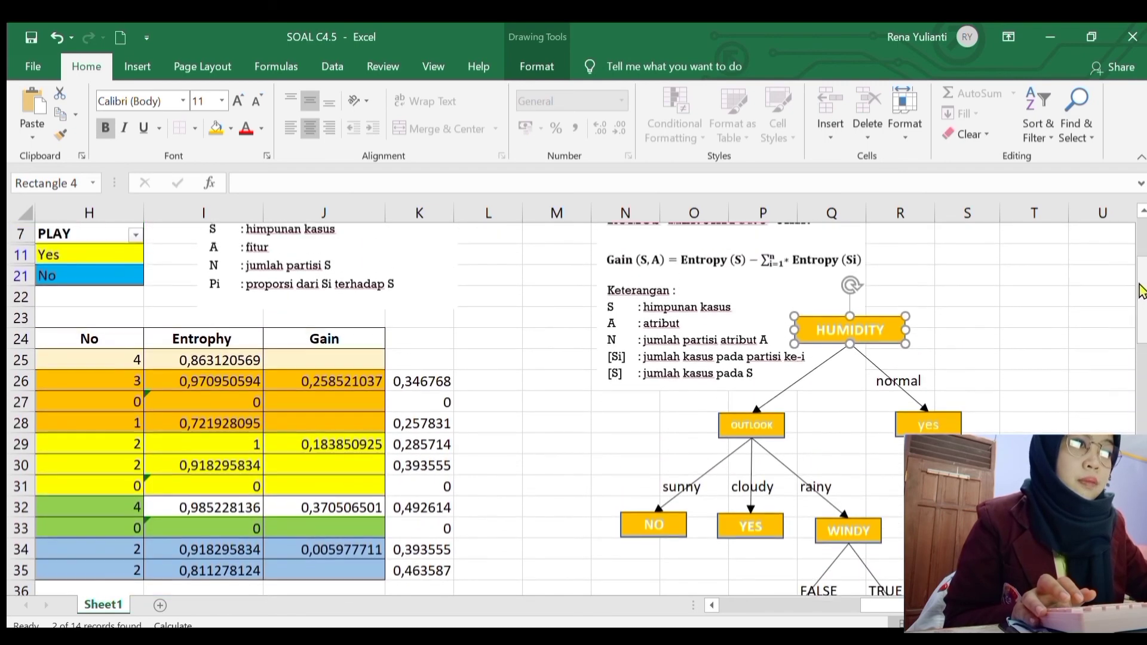
left_click_drag(757, 366, 621, 318)
left_click(1083, 399)
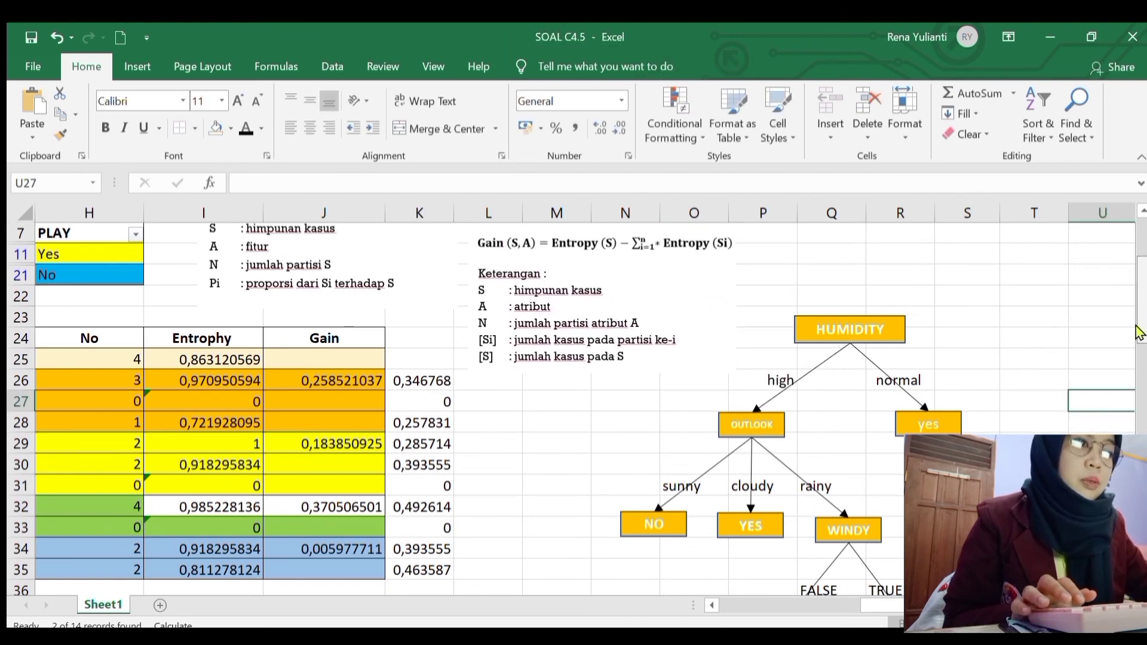
Step: Review the decision tree and move the NO box under WINDY slightly up and left
left_click_drag(1138, 328, 1138, 370)
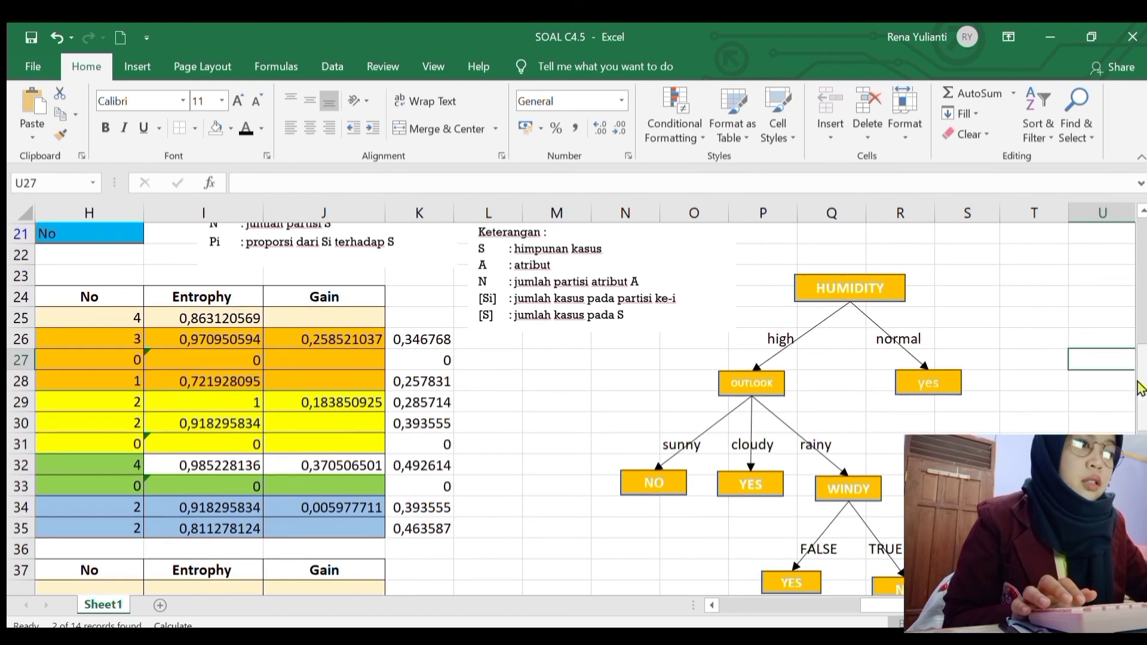
left_click(1034, 507)
mouse_move(1140, 418)
left_mouse_down()
mouse_move(1140, 428)
mouse_move(1142, 417)
left_mouse_up()
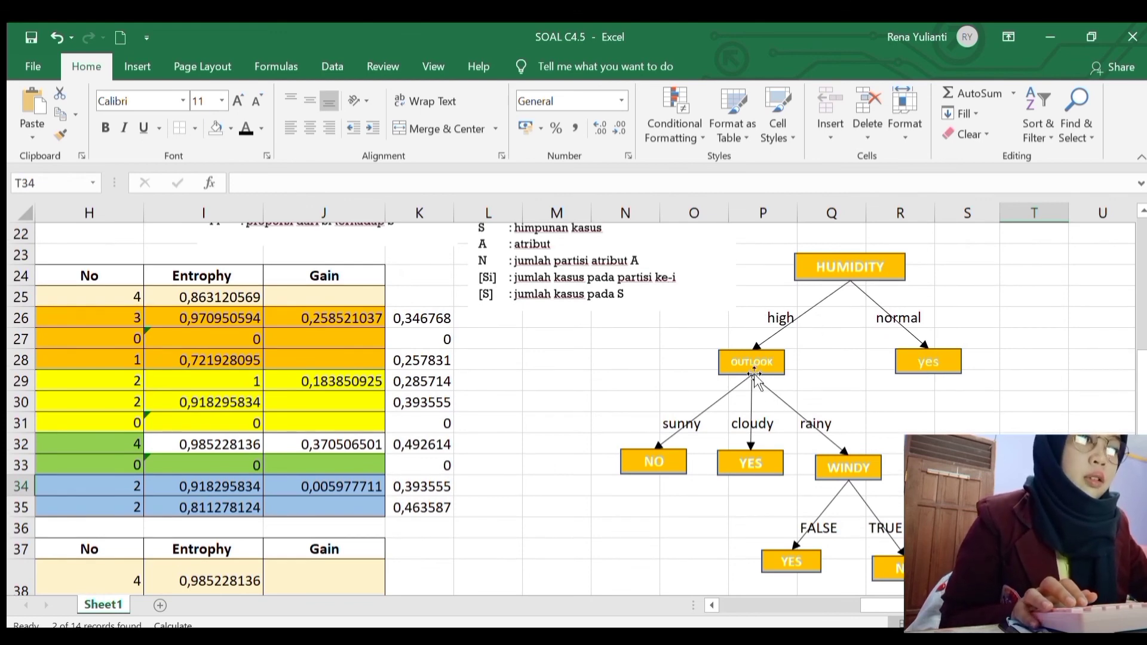
scroll(855, 405, "down", 1)
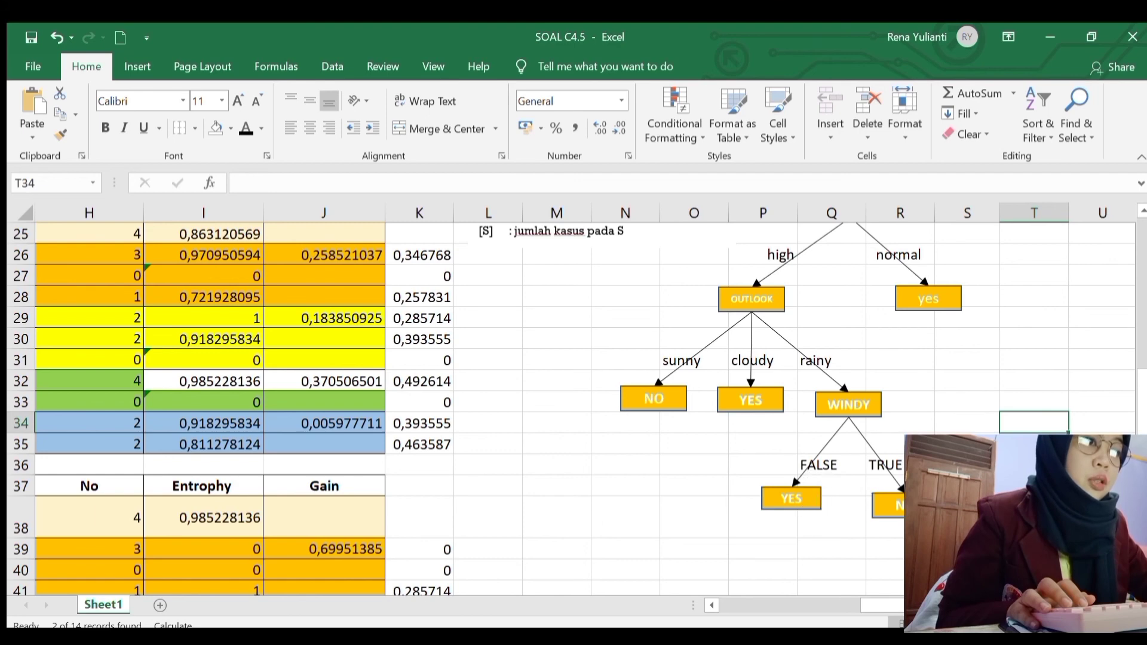
left_click(889, 505)
left_click_drag(888, 505, 880, 498)
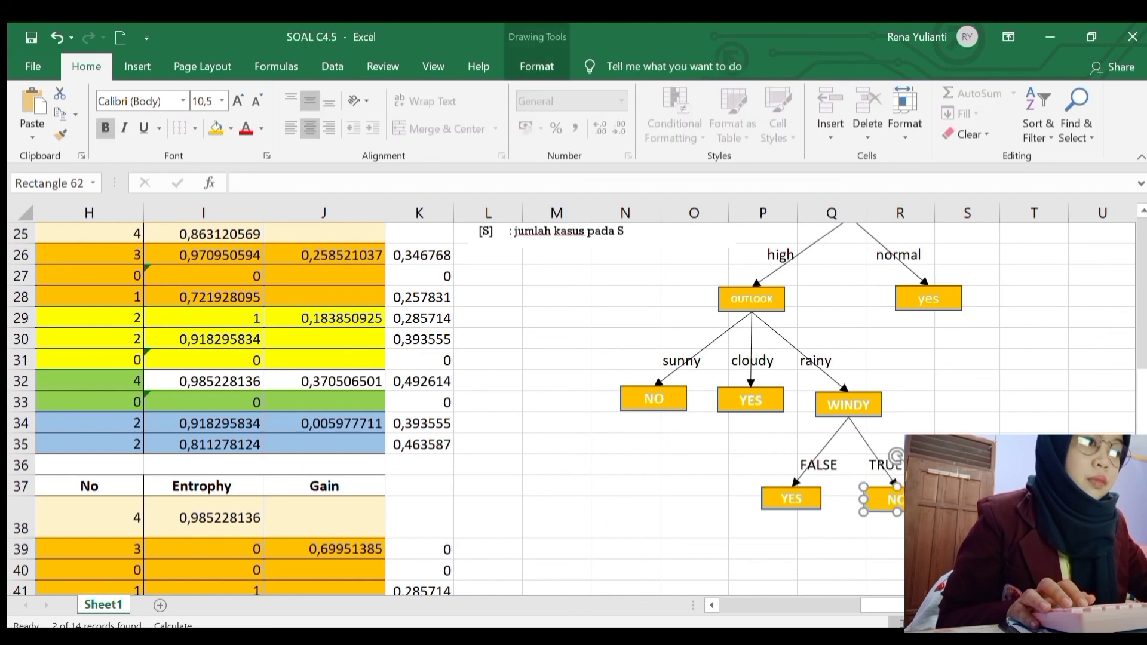
left_click(967, 517)
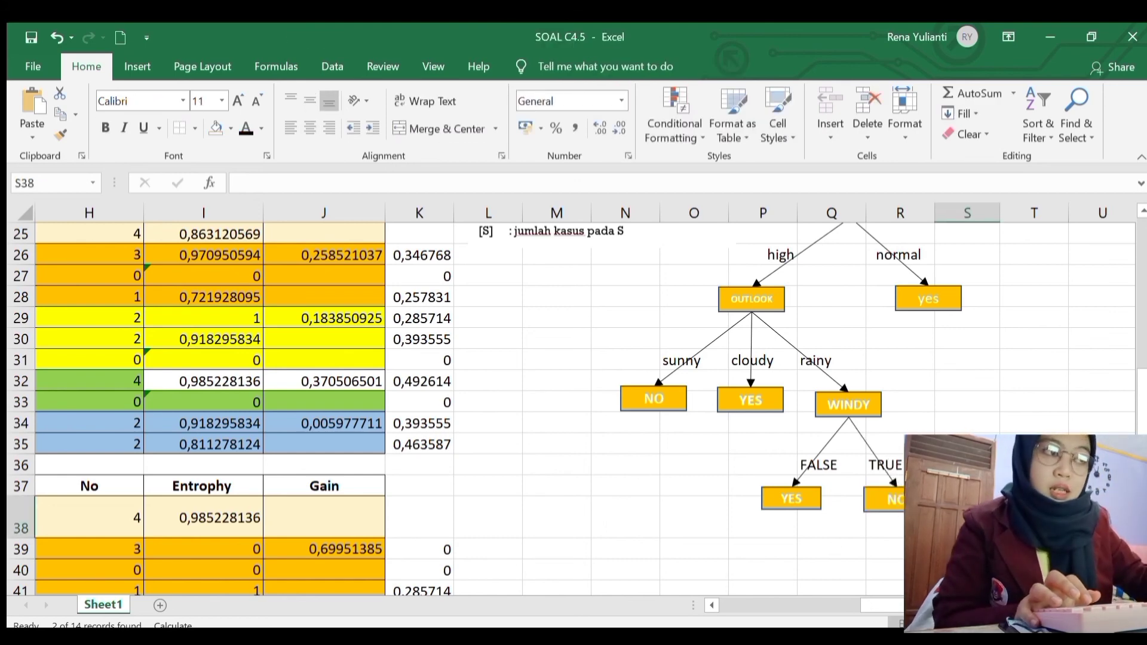
Step: Change the node number of the HUMIDITY HIGH DAN OUTLOOK RAINY table in C49 to 1.2
scroll(604, 484, "left", 2)
scroll(848, 531, "left", 3)
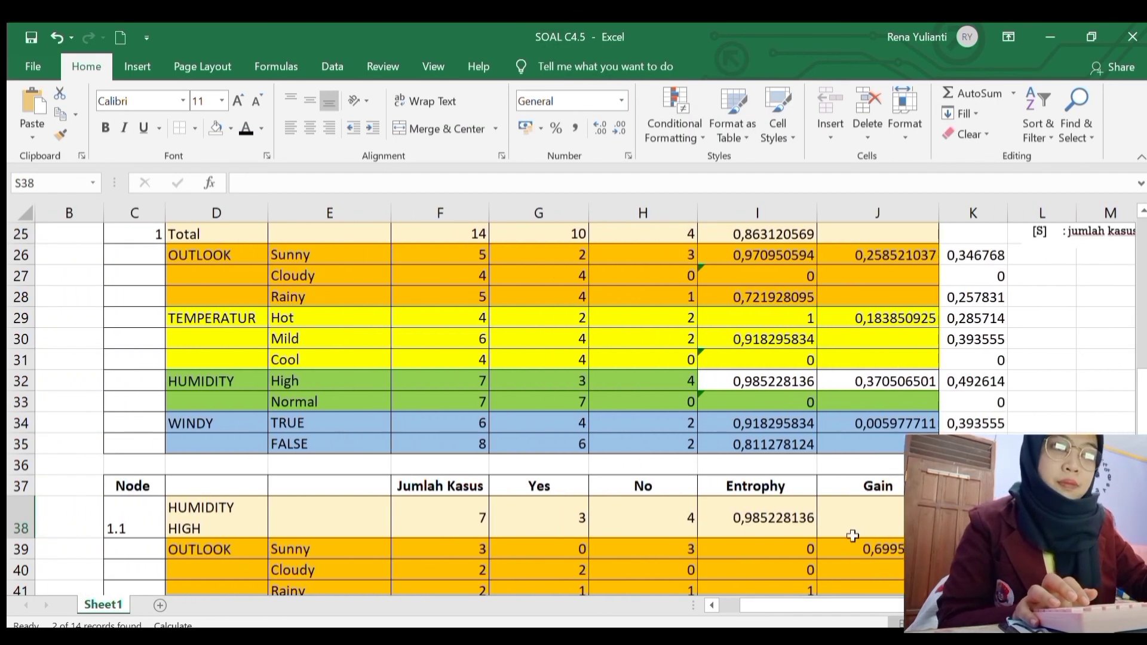
scroll(836, 516, "down", 6)
double_click(143, 394)
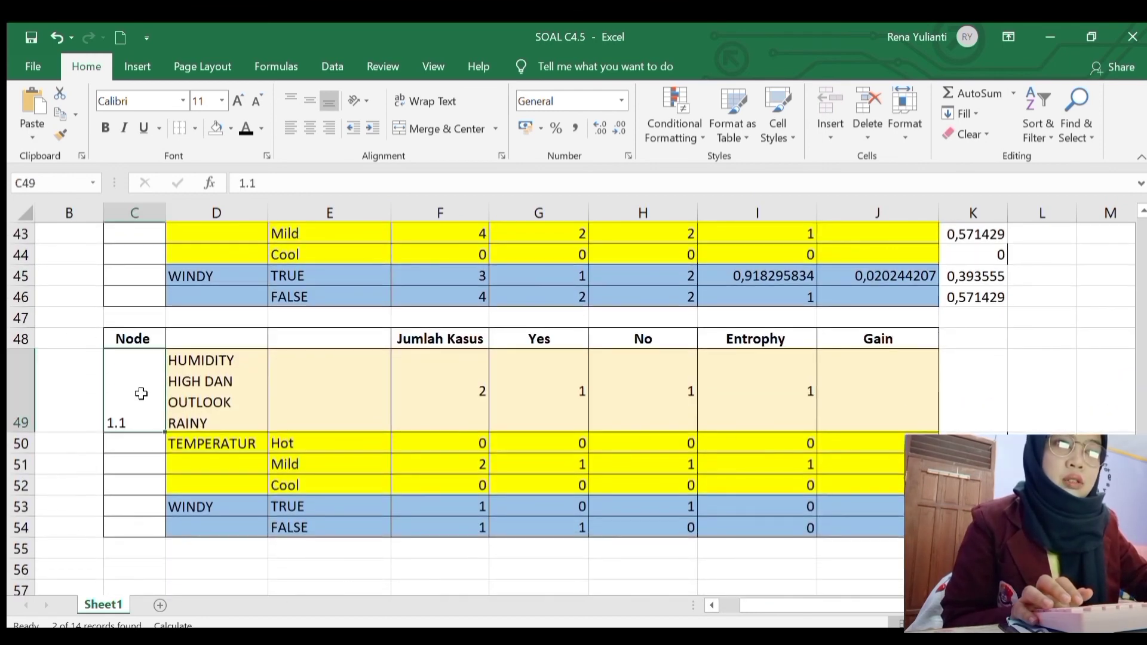
key("BackSpace")
type("2")
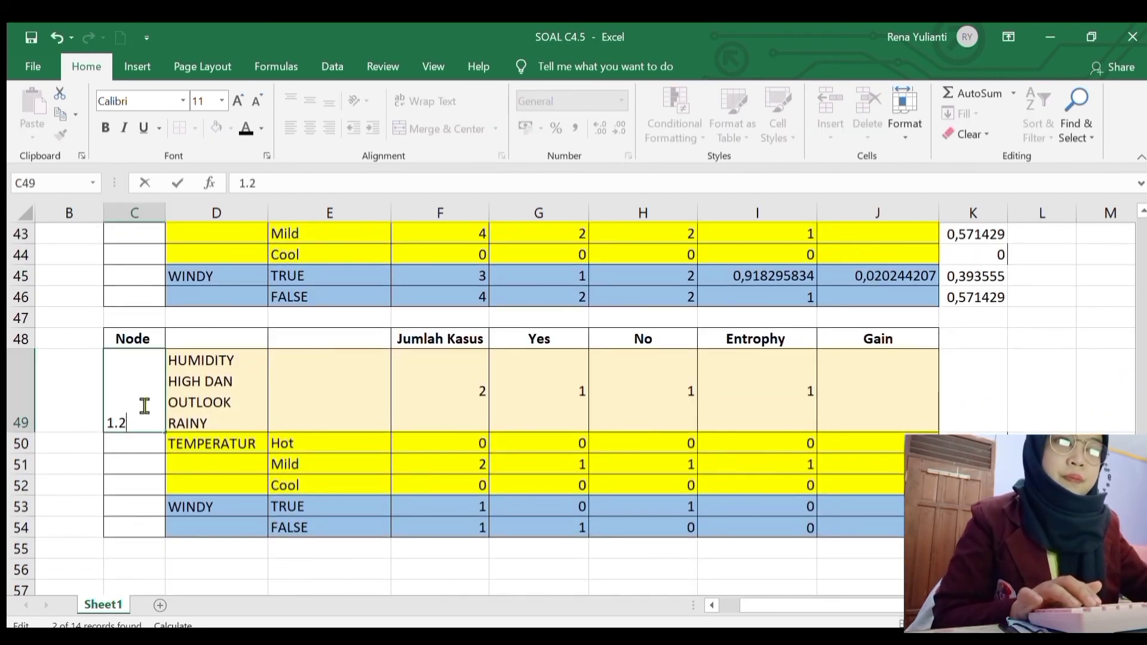
left_click(1041, 464)
Step: Remove the OUTLOOK and HUMIDITY filters from the data table above the node calculations
scroll(573, 409, "up", 7)
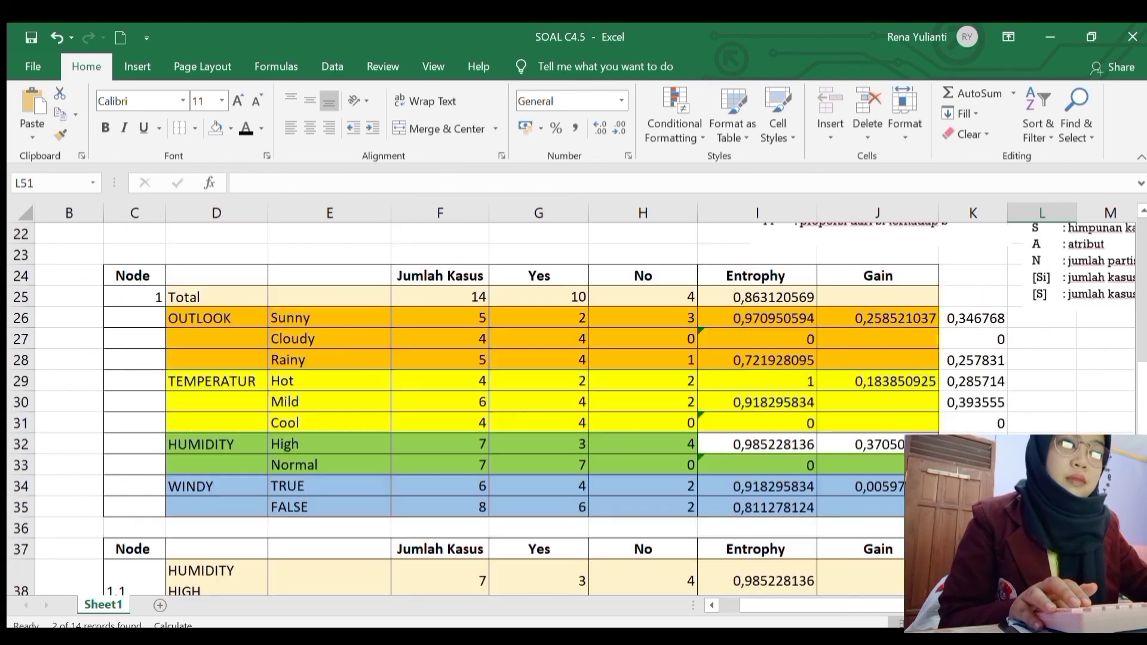
scroll(573, 409, "down", 2)
scroll(574, 409, "down", 6)
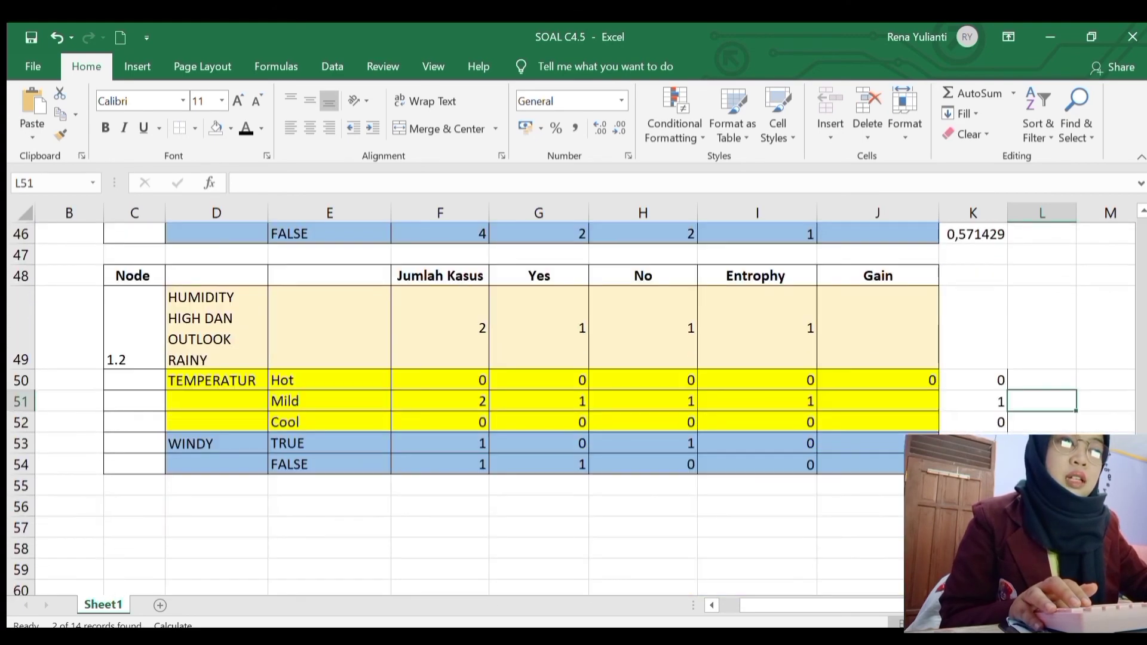
scroll(573, 410, "up", 8)
scroll(573, 409, "up", 3)
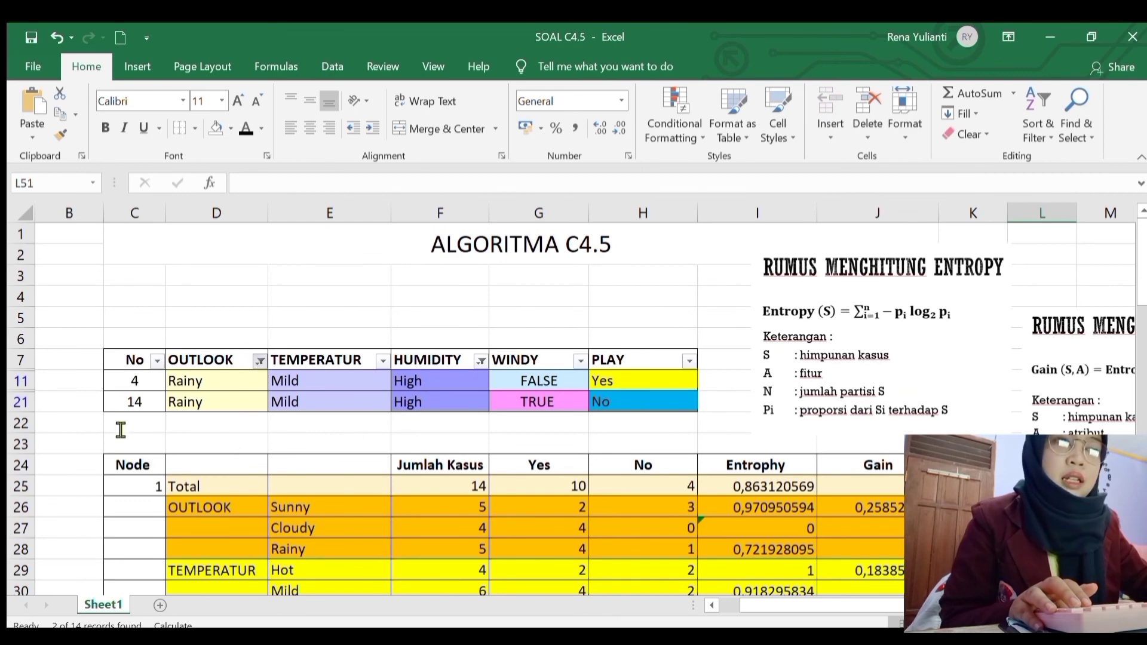
key("ctrl+z")
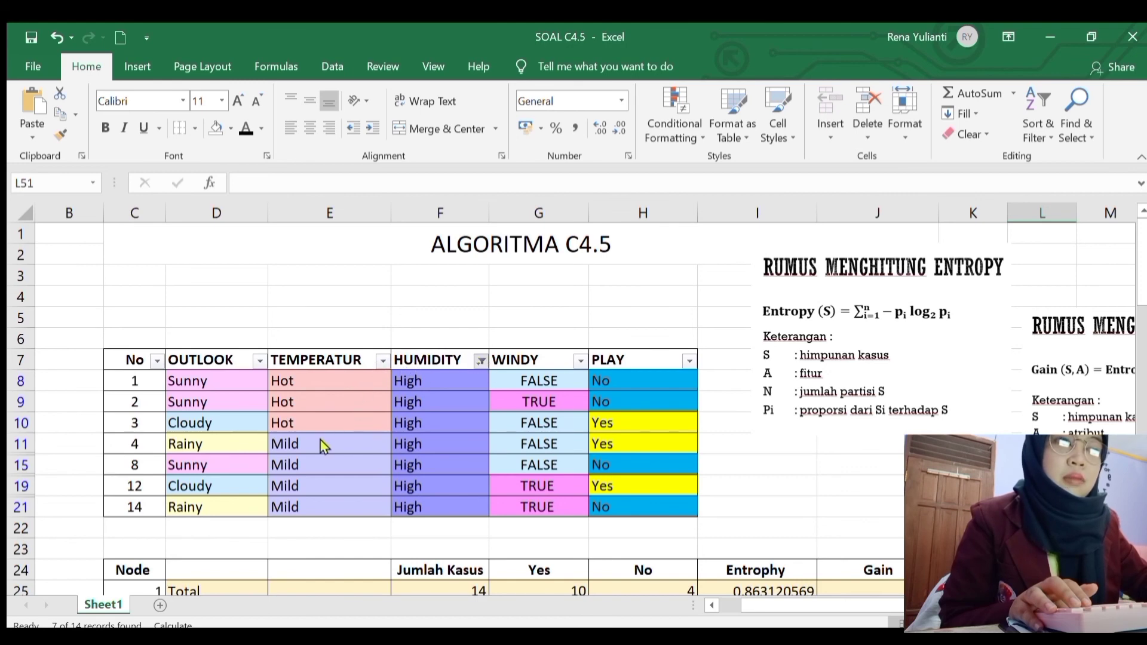
key("ctrl+z")
scroll(554, 418, "down", 6)
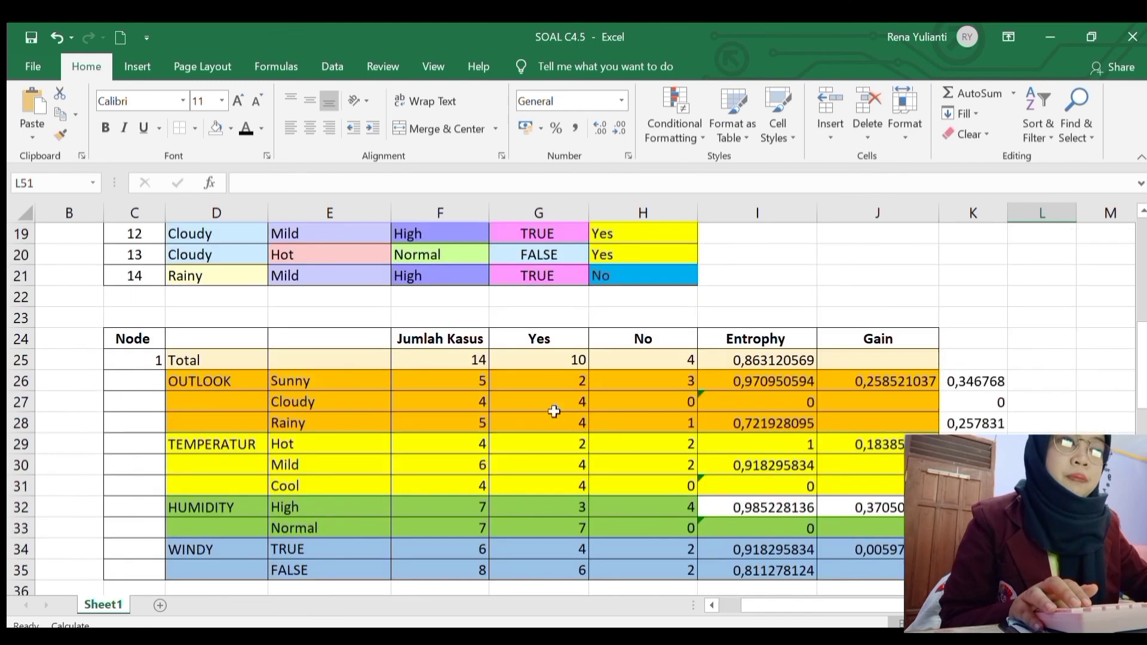
scroll(555, 411, "up", 4)
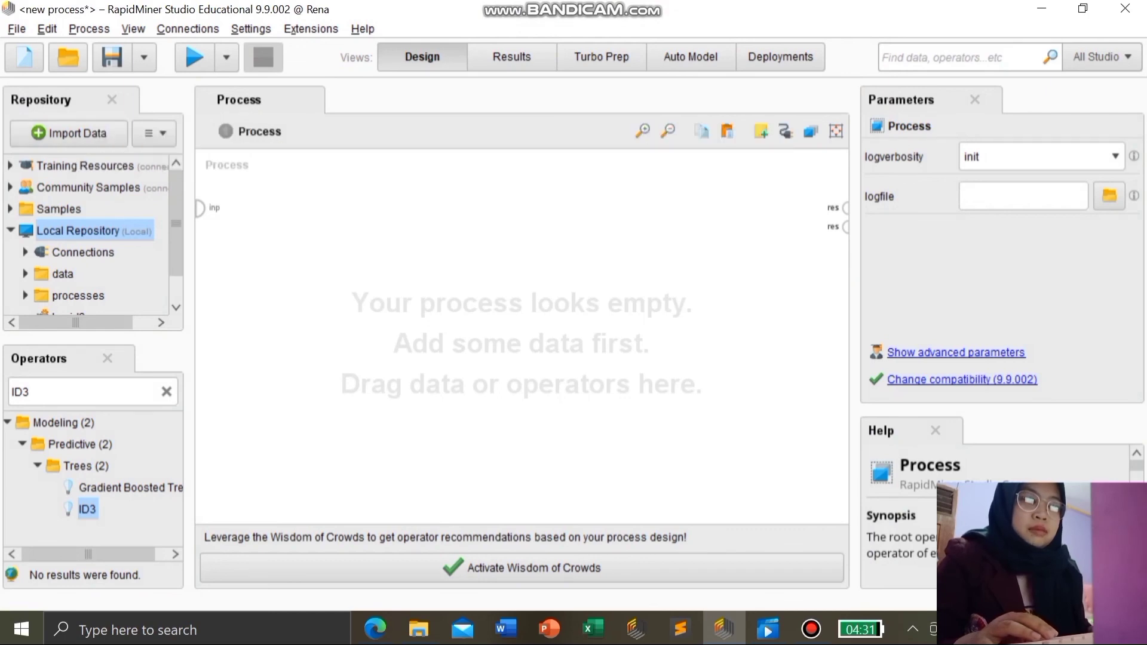
Step: Switch to RapidMiner Studio, start a data import from the computer, and select SOAL C4.5.xlsx in OneDrive's Documents subfolder SEMESTER 4
left_click(78, 133)
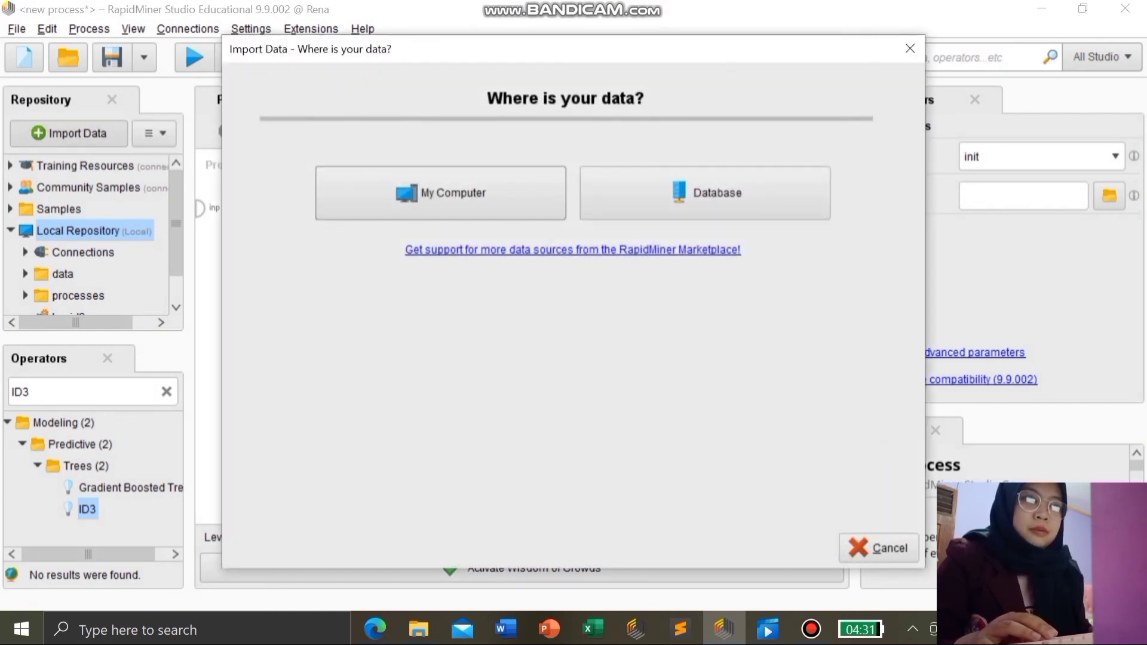
left_click(440, 193)
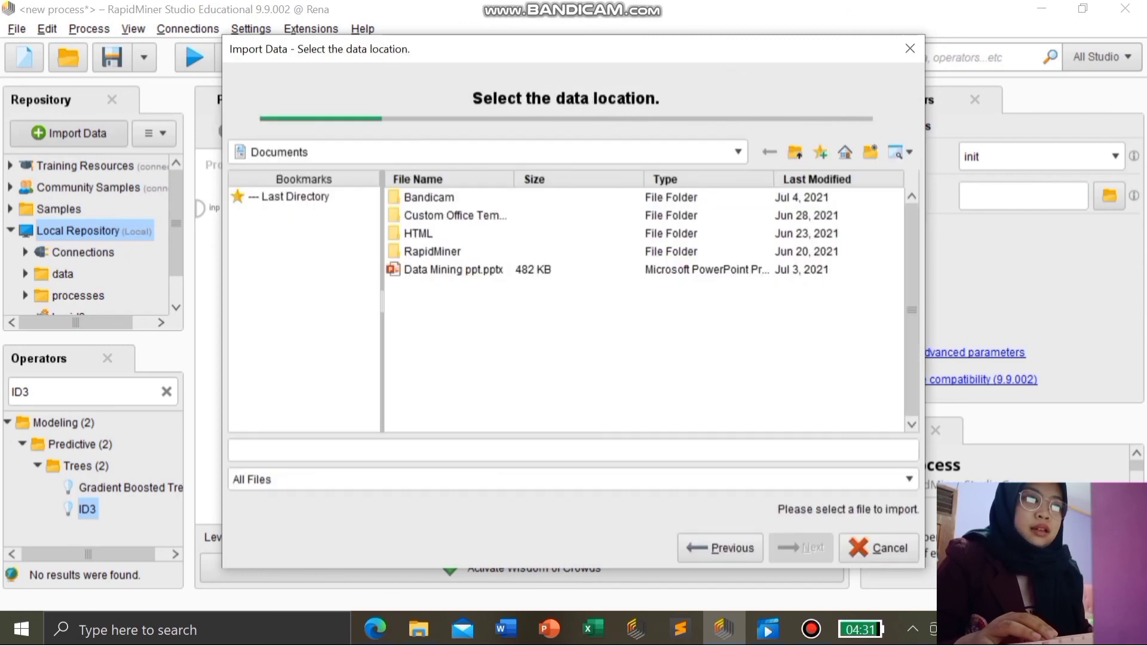
left_click(487, 152)
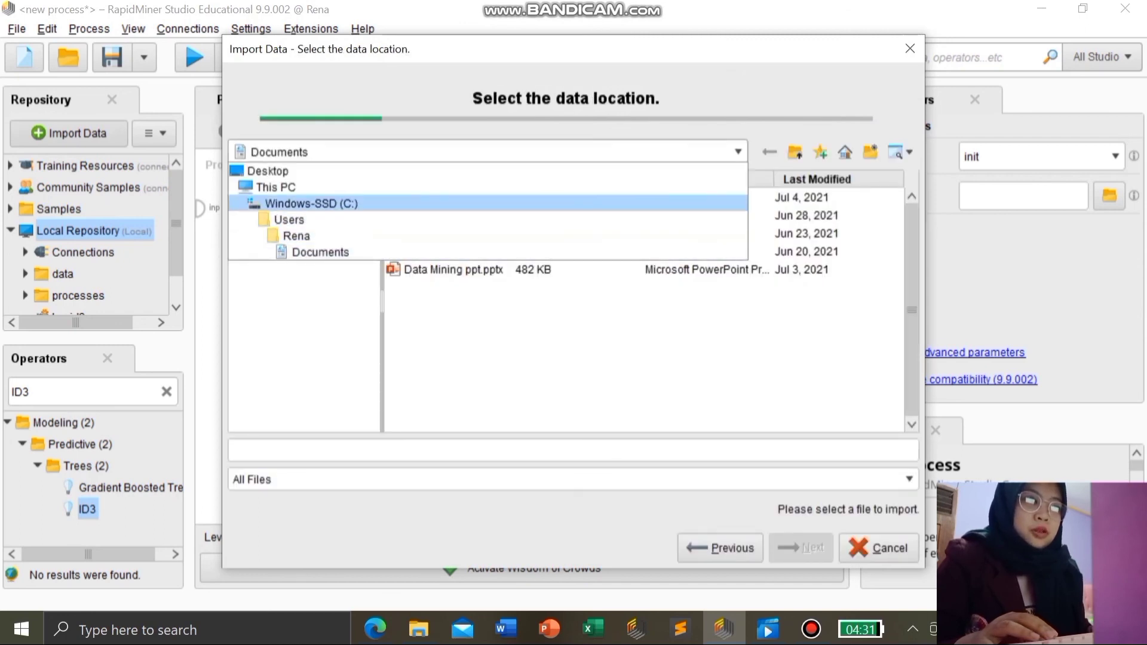
left_click(267, 171)
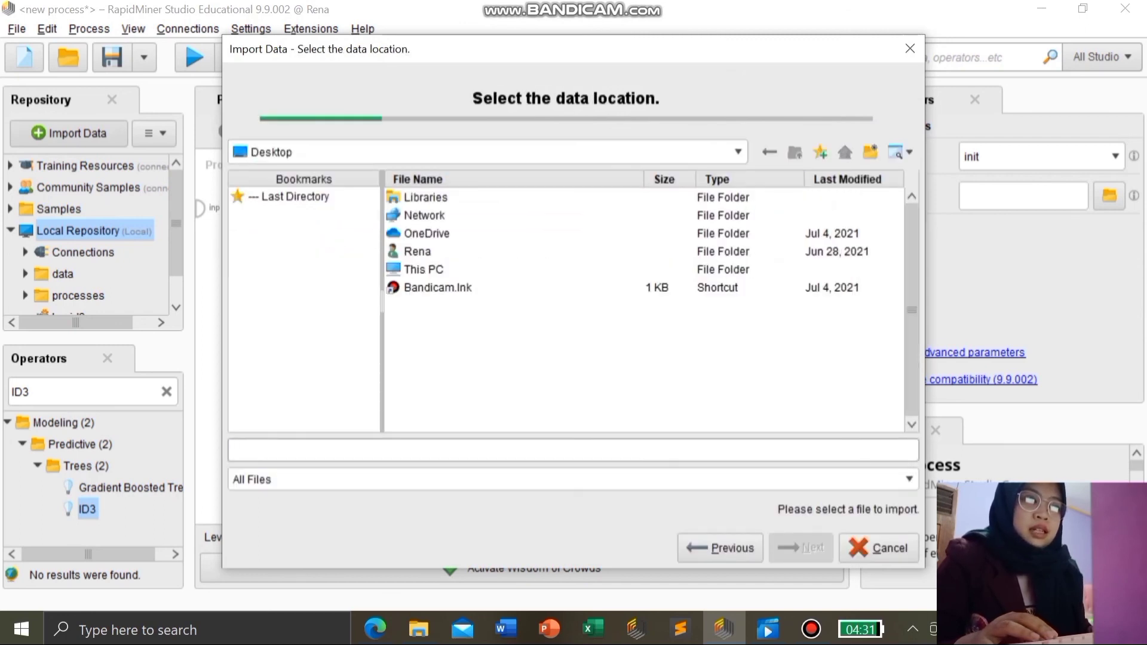
double_click(418, 233)
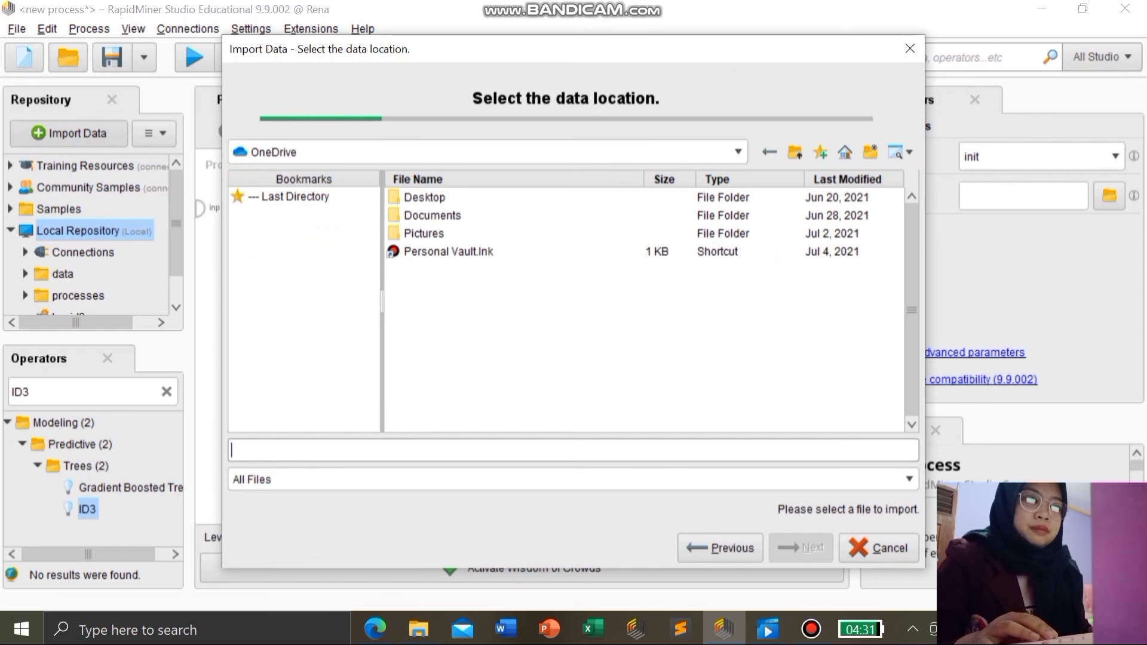
double_click(432, 215)
double_click(436, 252)
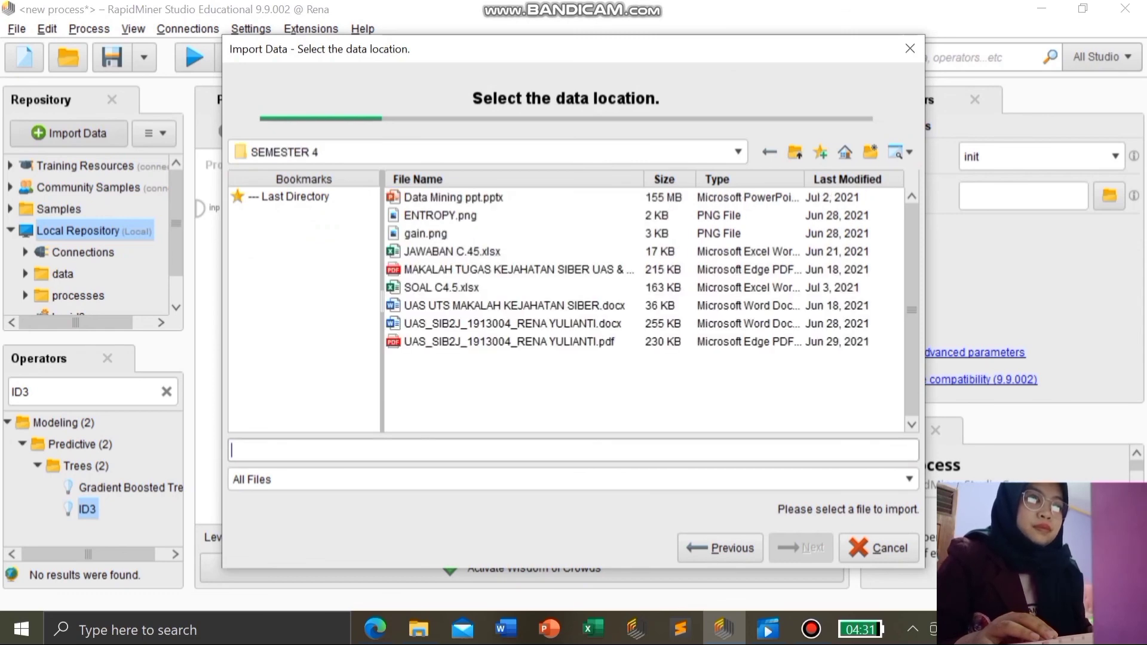
left_click(440, 288)
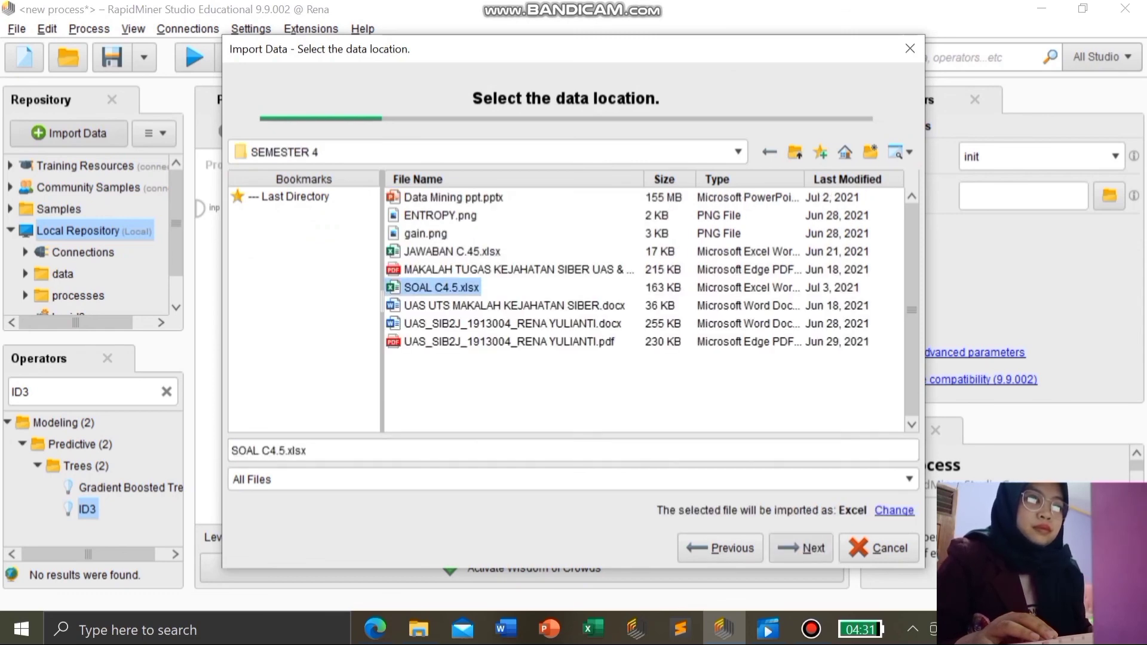
Step: Set the import range on Sheet1 to the weather data rows in columns D to H, excluding the header row, and proceed to column formatting
left_click(800, 547)
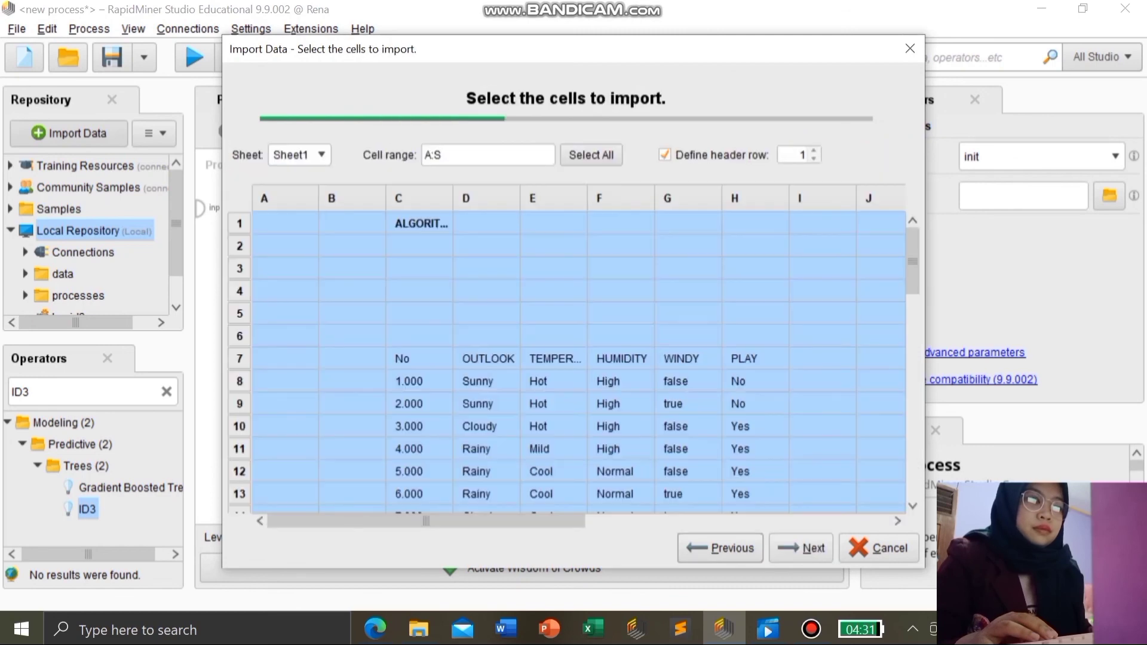
scroll(578, 358, "down", 1)
left_click_drag(472, 326, 747, 431)
scroll(747, 463, "down", 1)
scroll(746, 463, "down", 4)
left_click(801, 548)
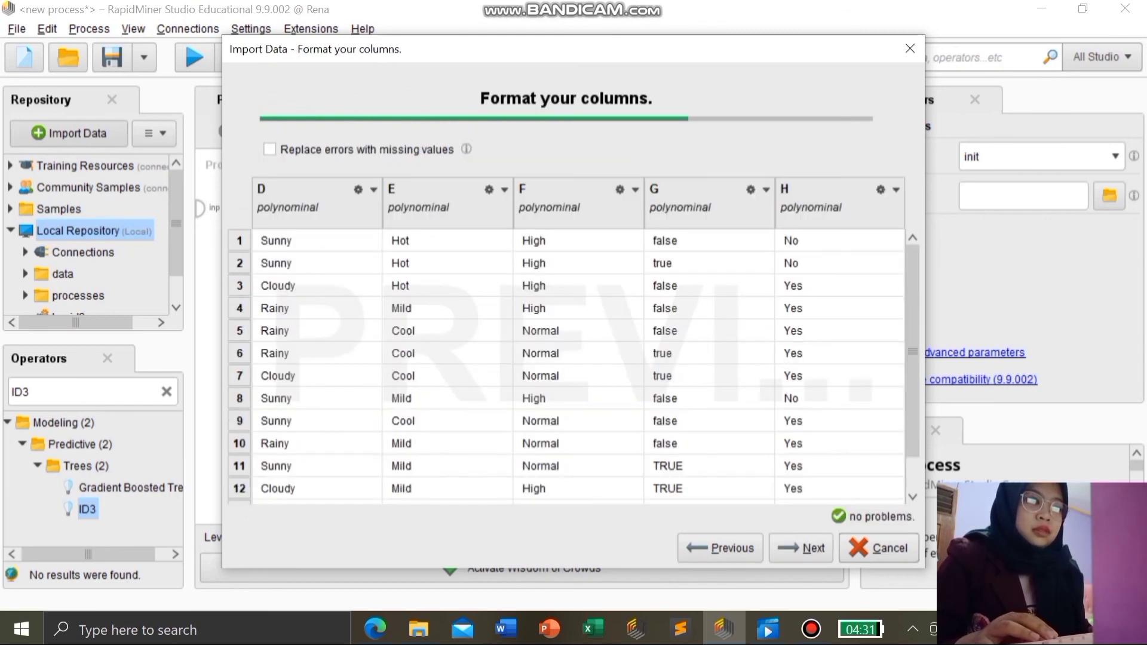
Step: Rename import columns D and E to OUTLOOK and TEMPERATUR
left_click(373, 189)
left_click(406, 259)
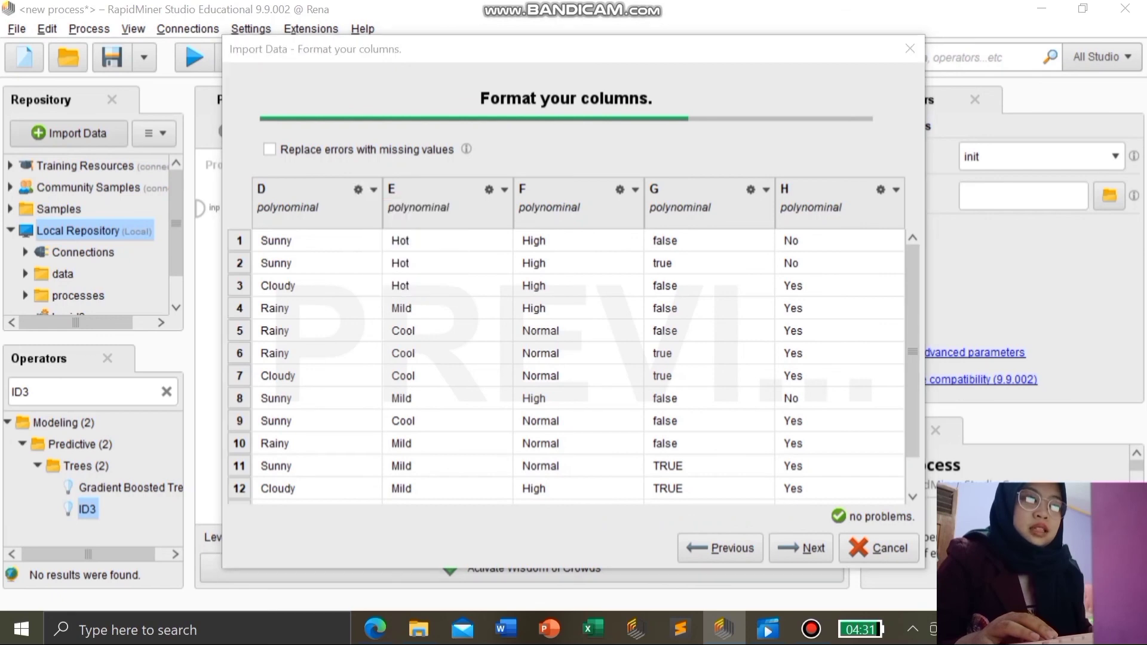
key("BackSpace")
type("OUTLOOK")
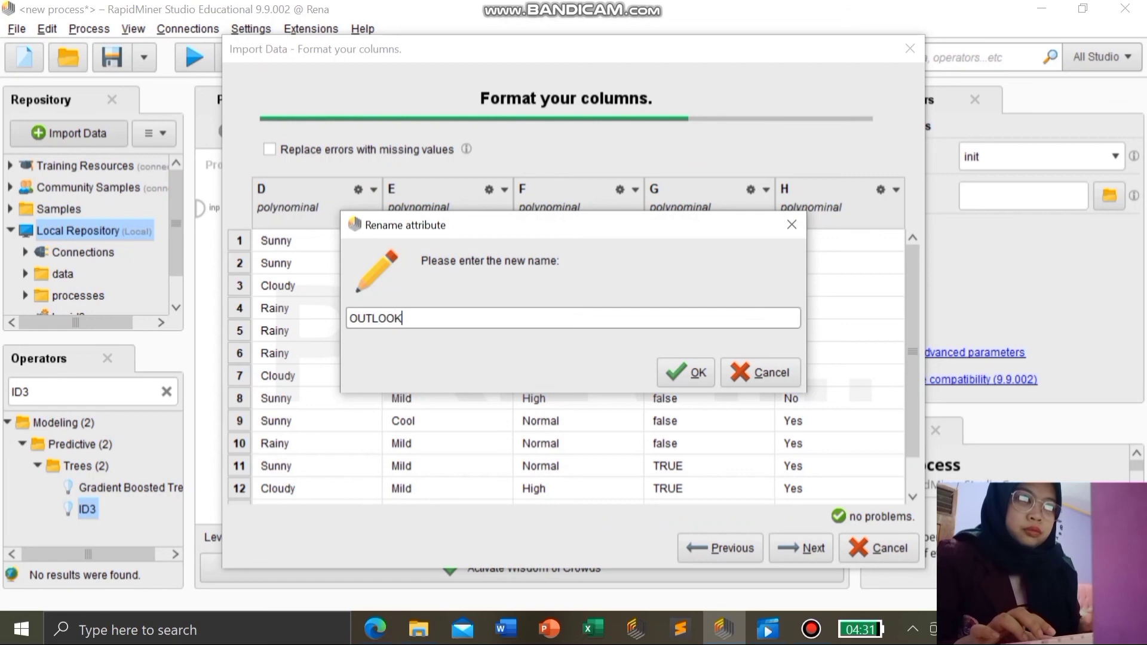
key("Return")
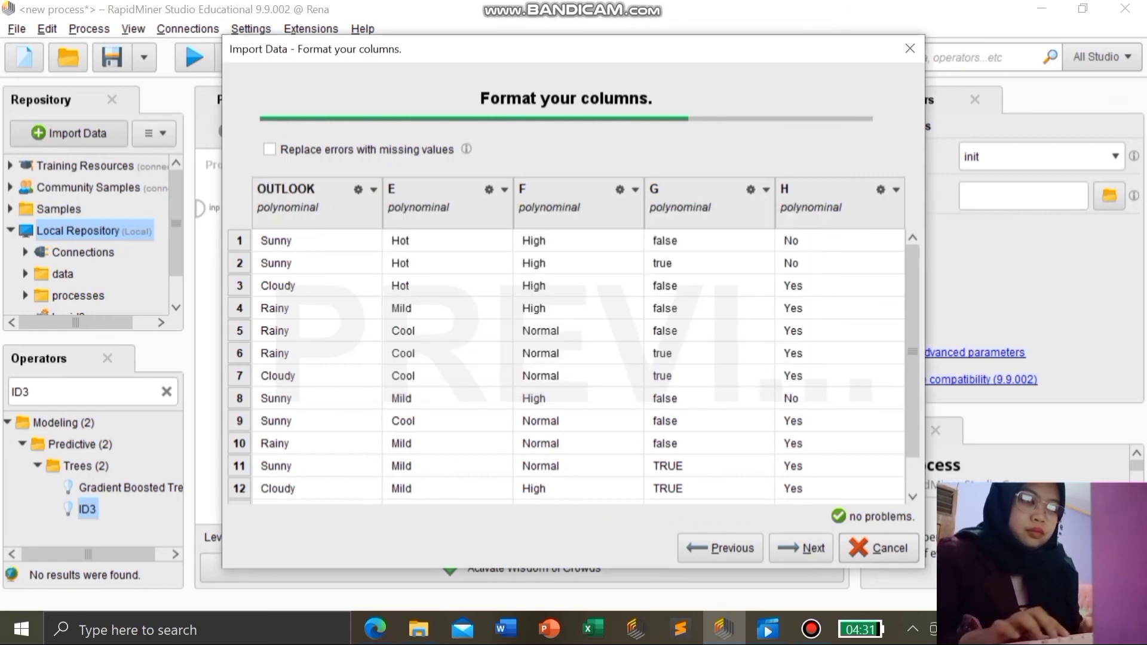
left_click(504, 190)
left_click(528, 260)
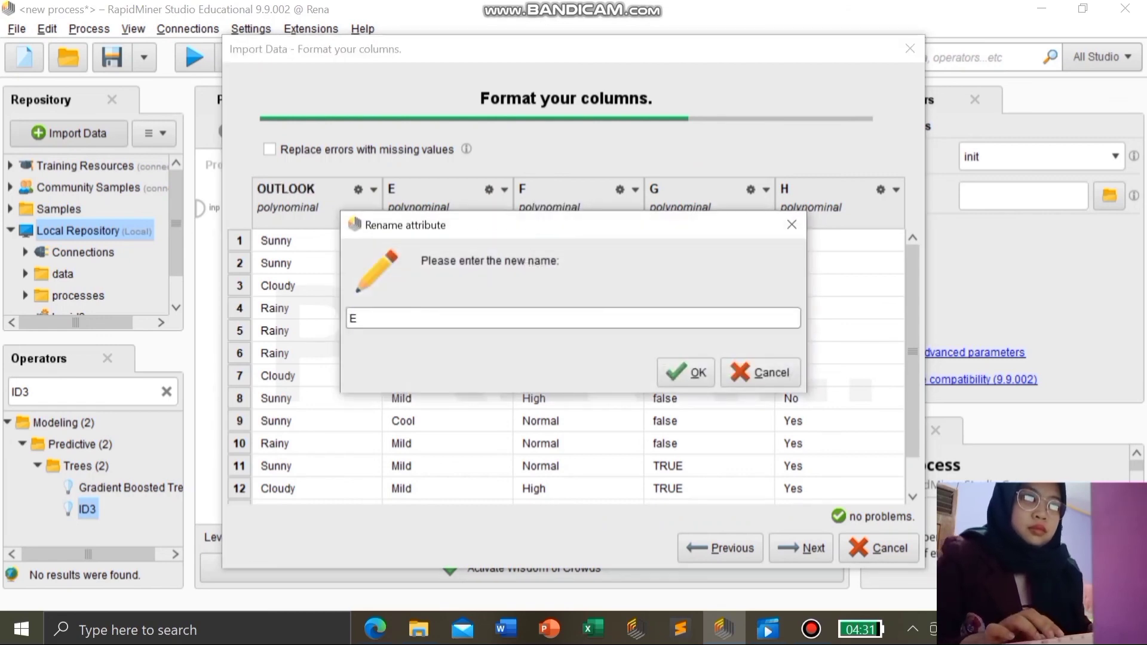
key("BackSpace")
type("TEMPERATUR")
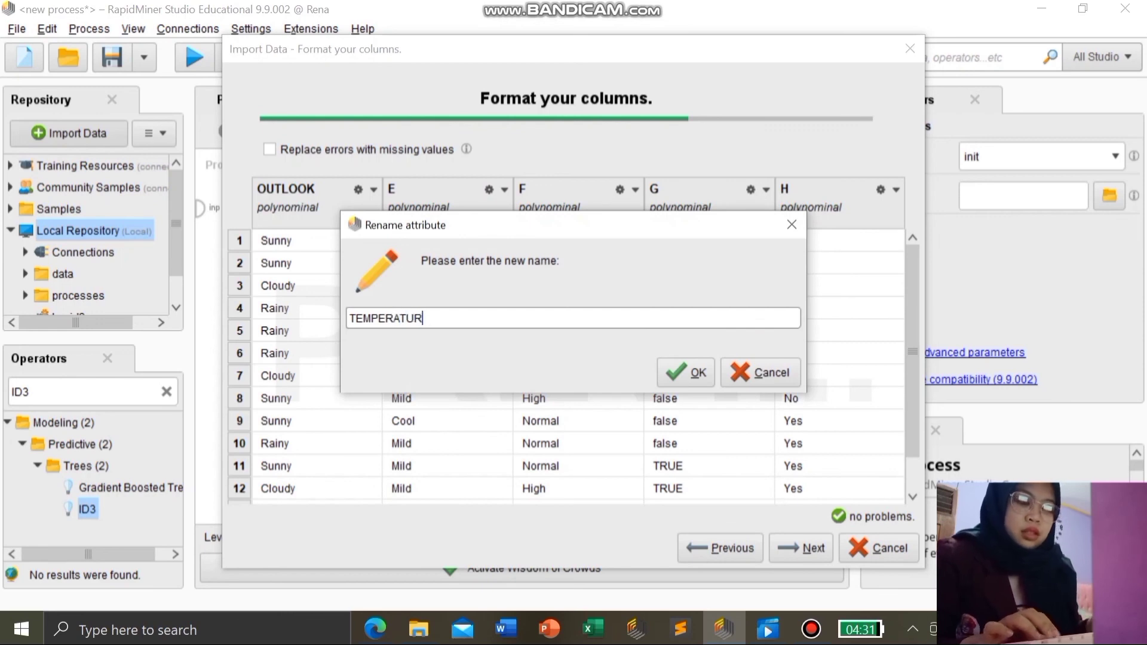
key("Return")
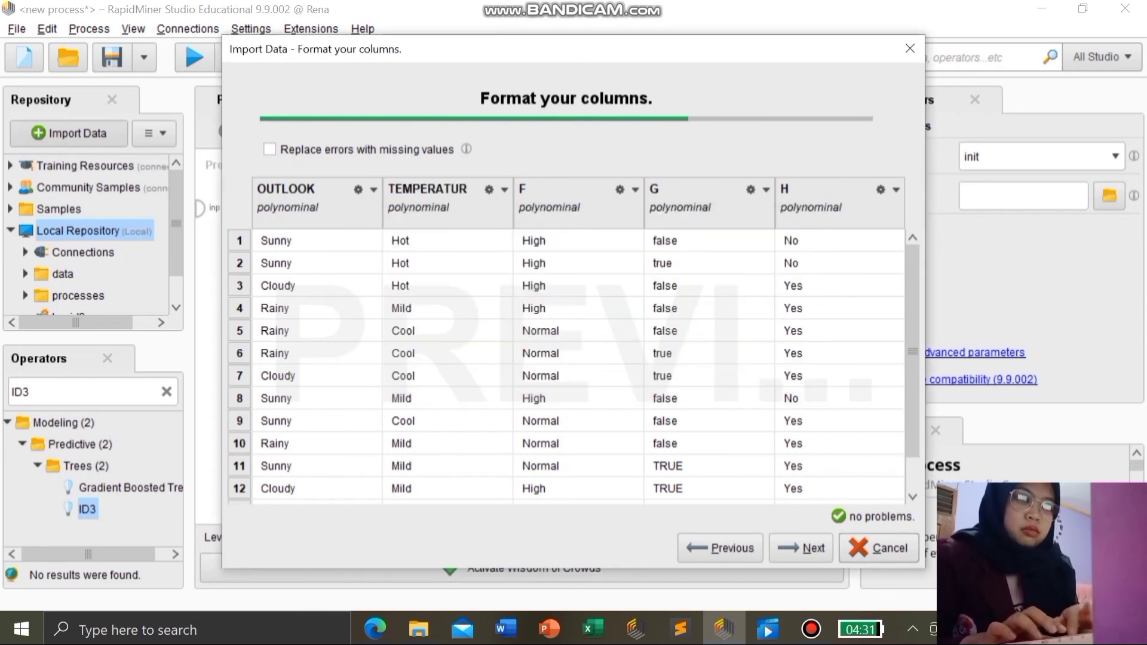
Step: Rename import columns F and G to HUMIDITY and WINDY
left_click(765, 189)
left_click(665, 258)
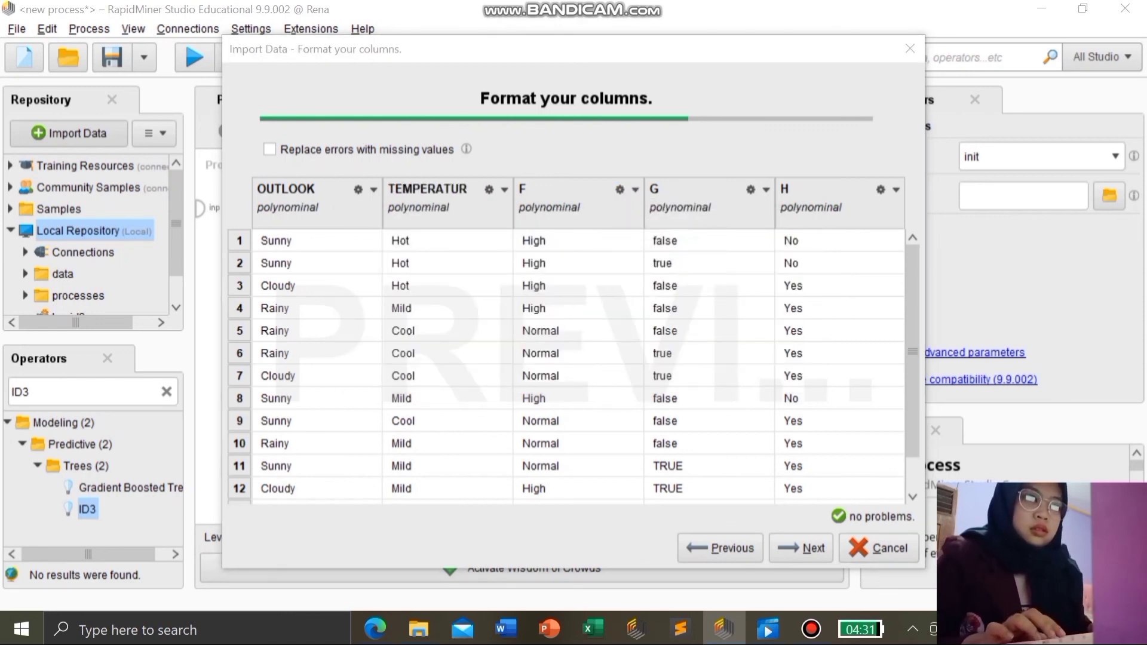
key("BackSpace")
type("HUMIDITY")
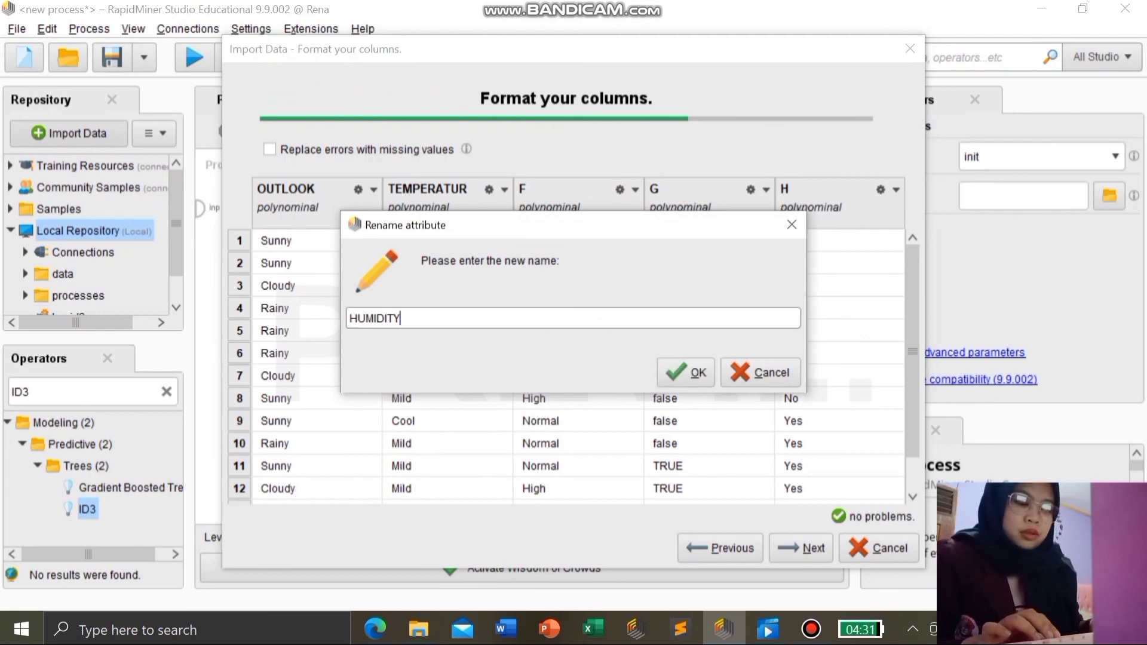
key("Return")
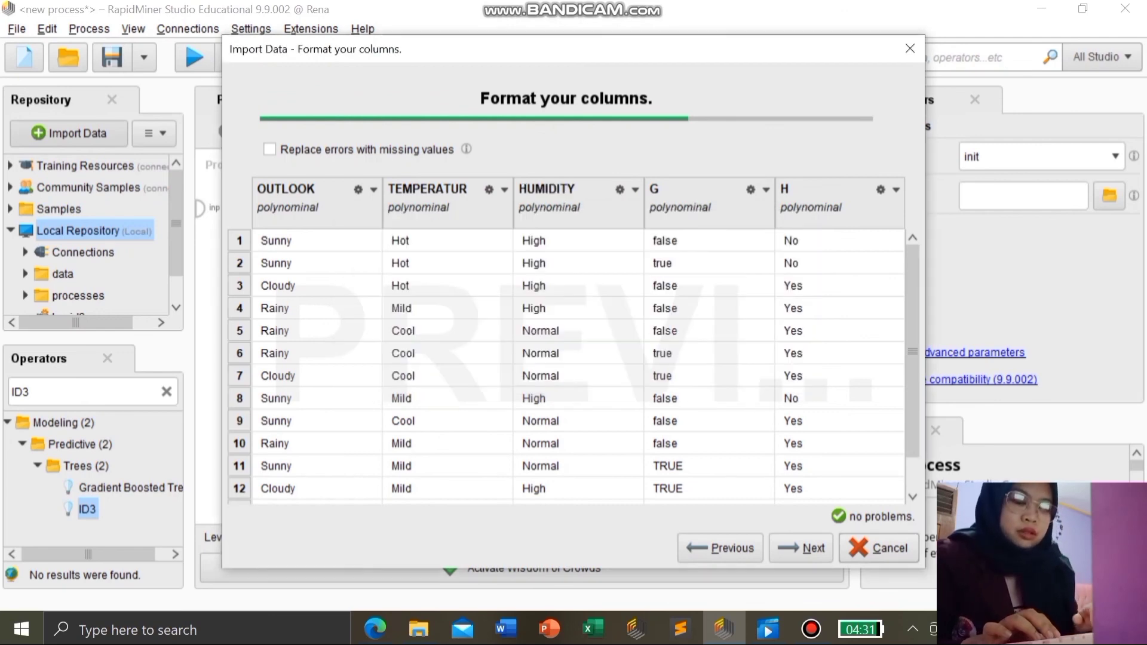
left_click(765, 190)
left_click(796, 258)
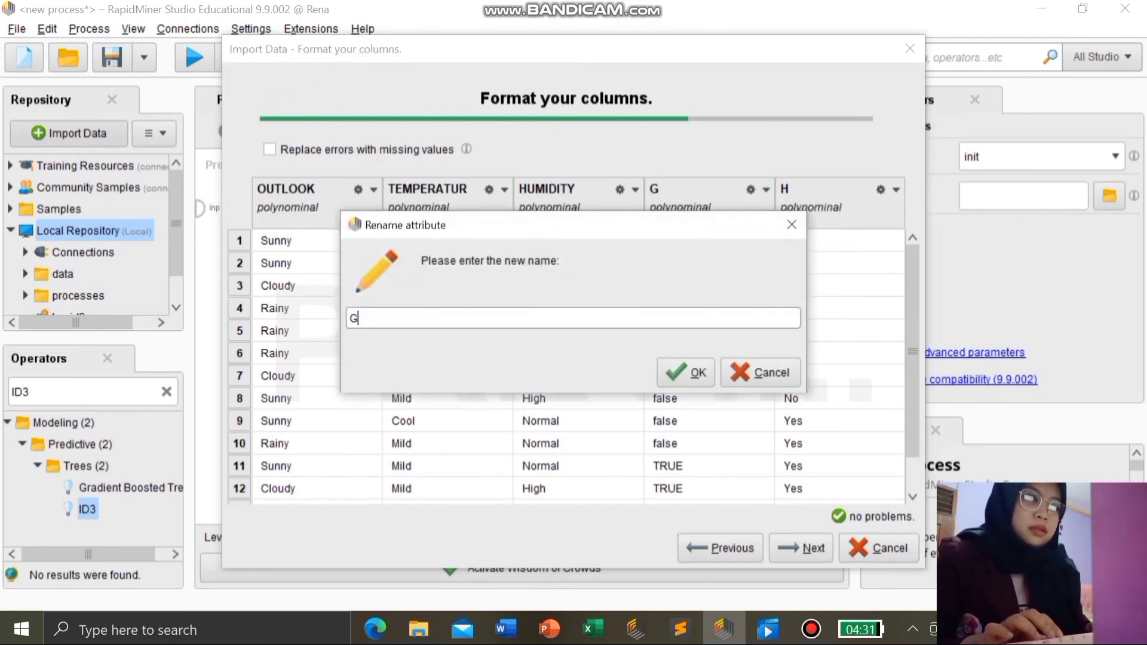
key("BackSpace")
type("WINDY")
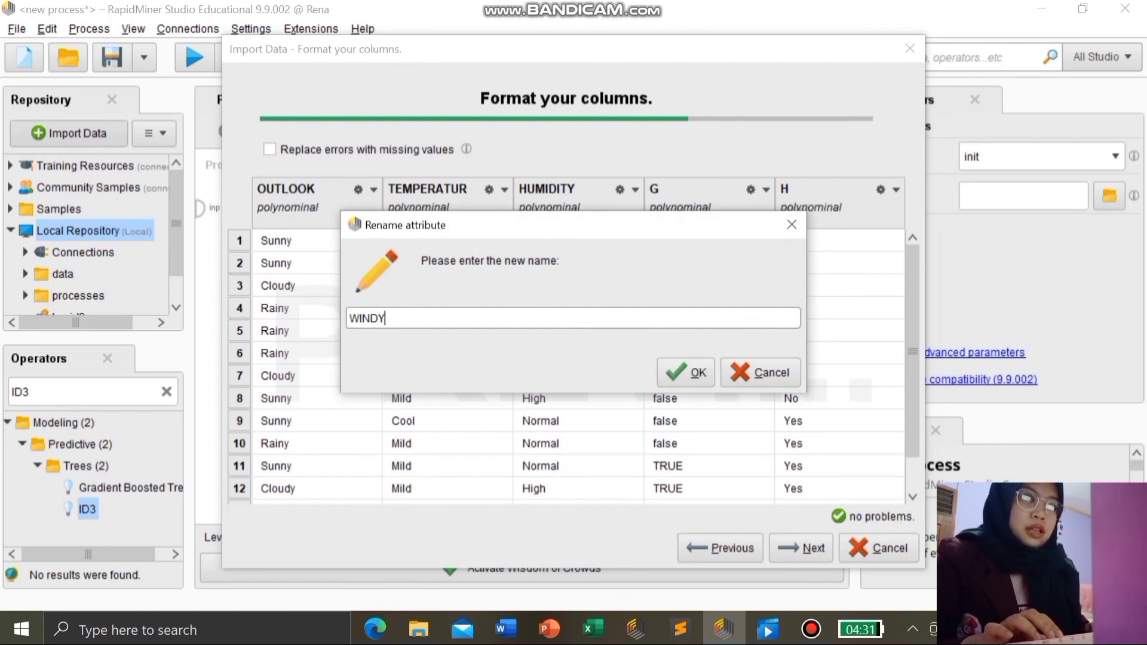
key("Return")
Step: Rename import column H to PLAY
left_click(895, 190)
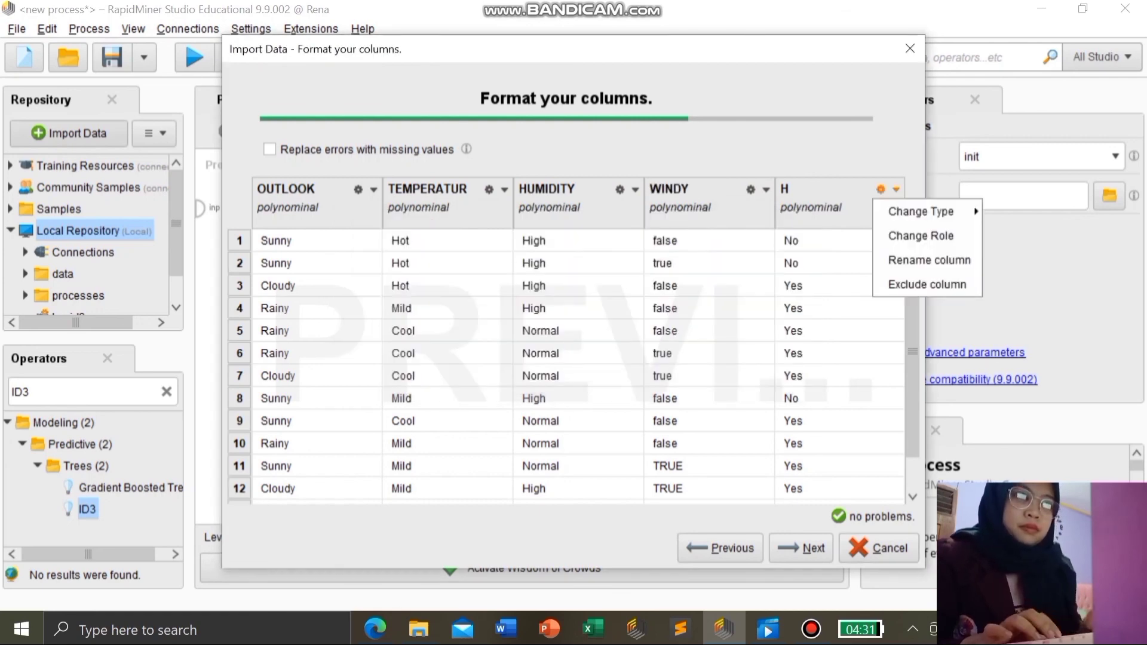
left_click(928, 259)
key("BackSpace")
type("P")
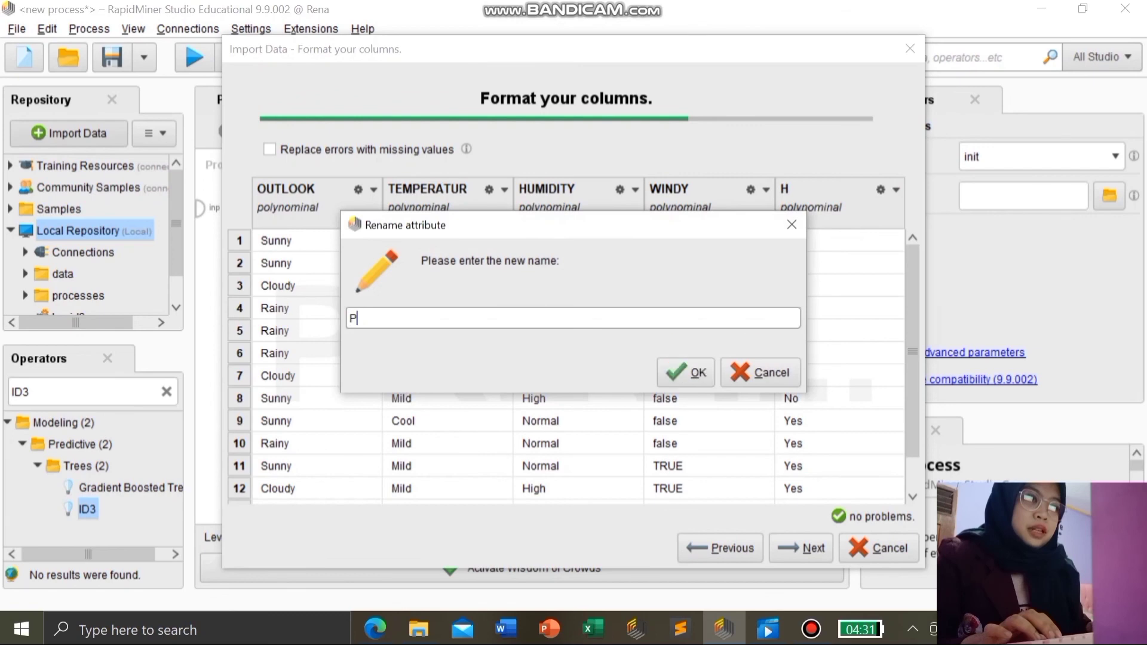
type("LAY")
key("Return")
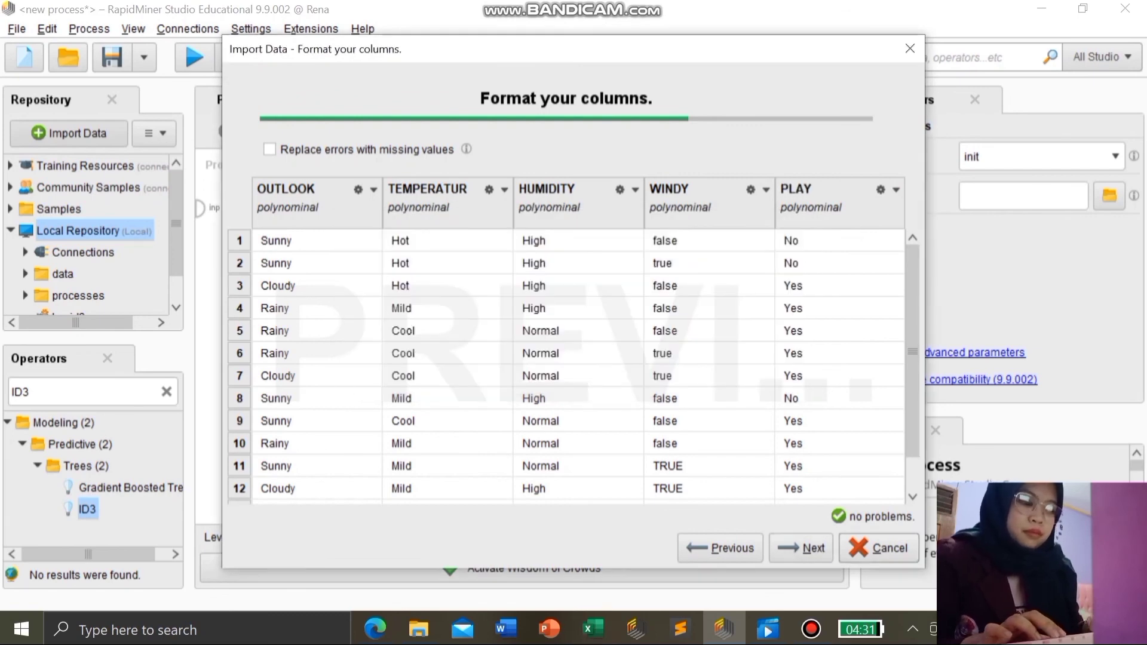
Step: Finish the import by storing the data as SOAL C4.5 in the Local Repository, and review the imported rows
left_click(800, 548)
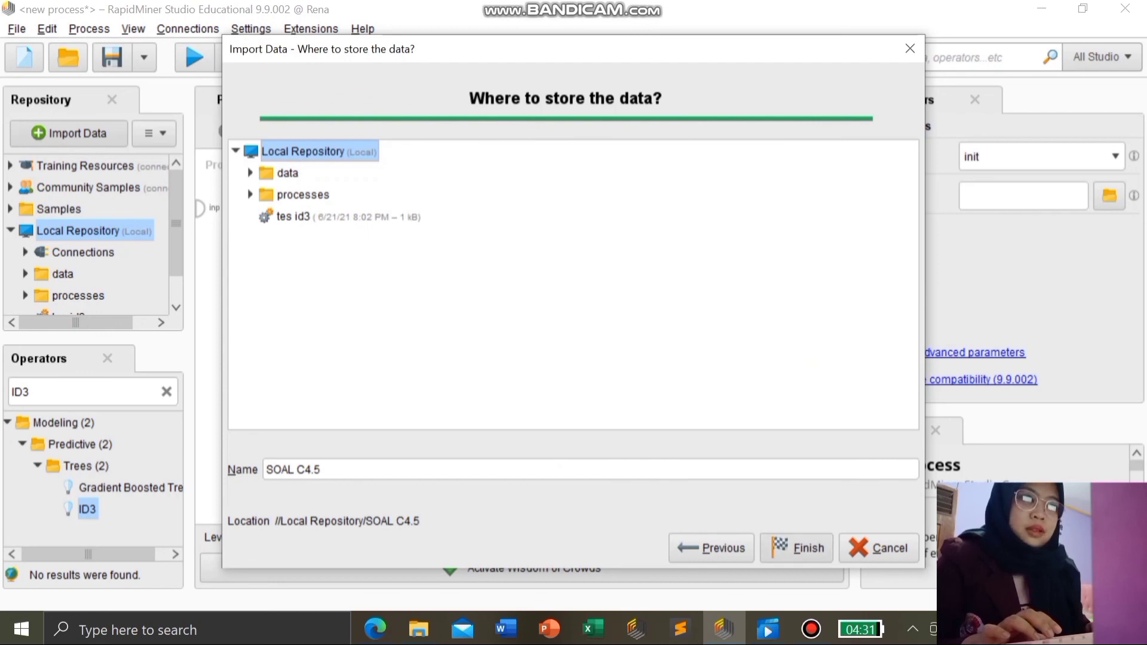
left_click(796, 547)
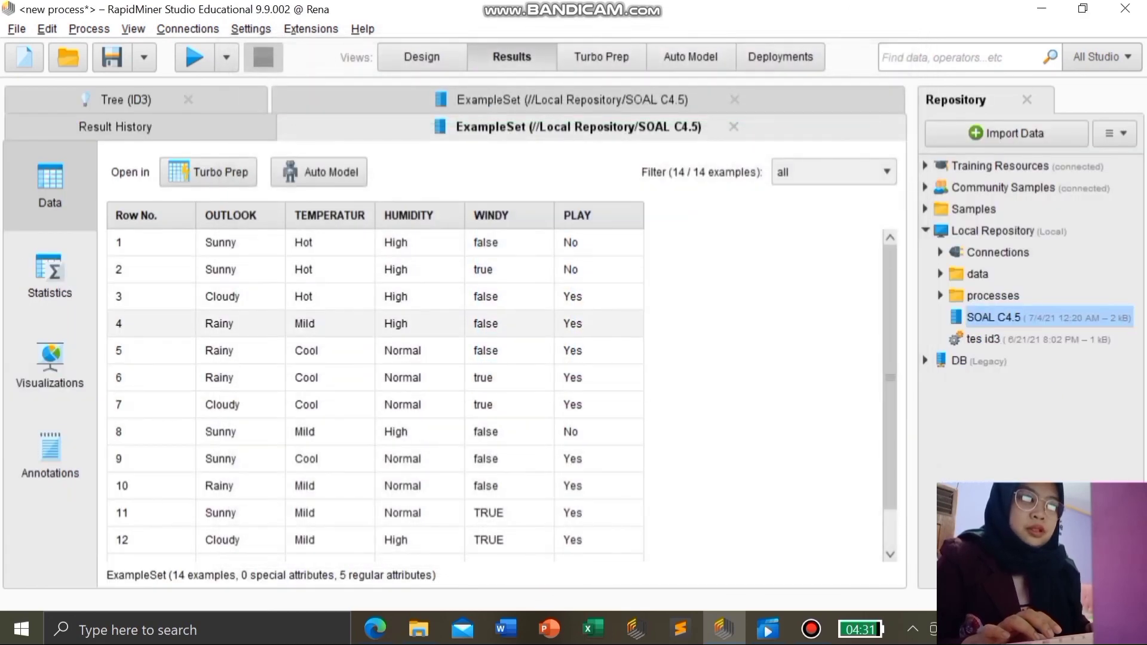
left_click_drag(220, 242, 572, 550)
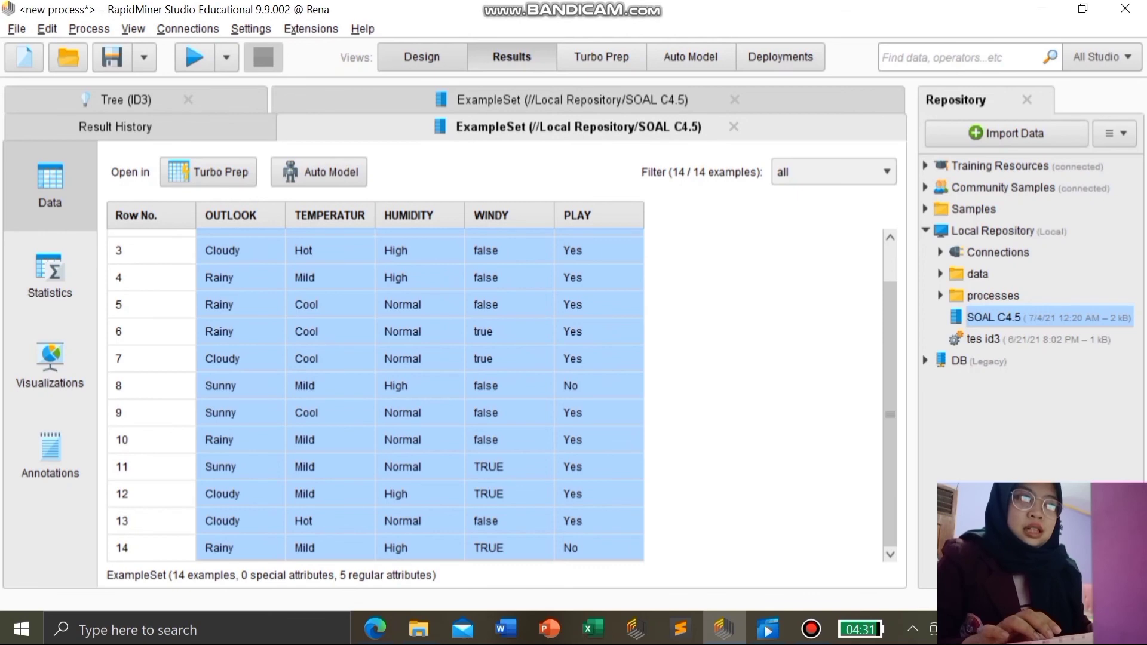
Step: Return to the process design and place the SOAL C4.5 dataset near the process input
left_click(422, 56)
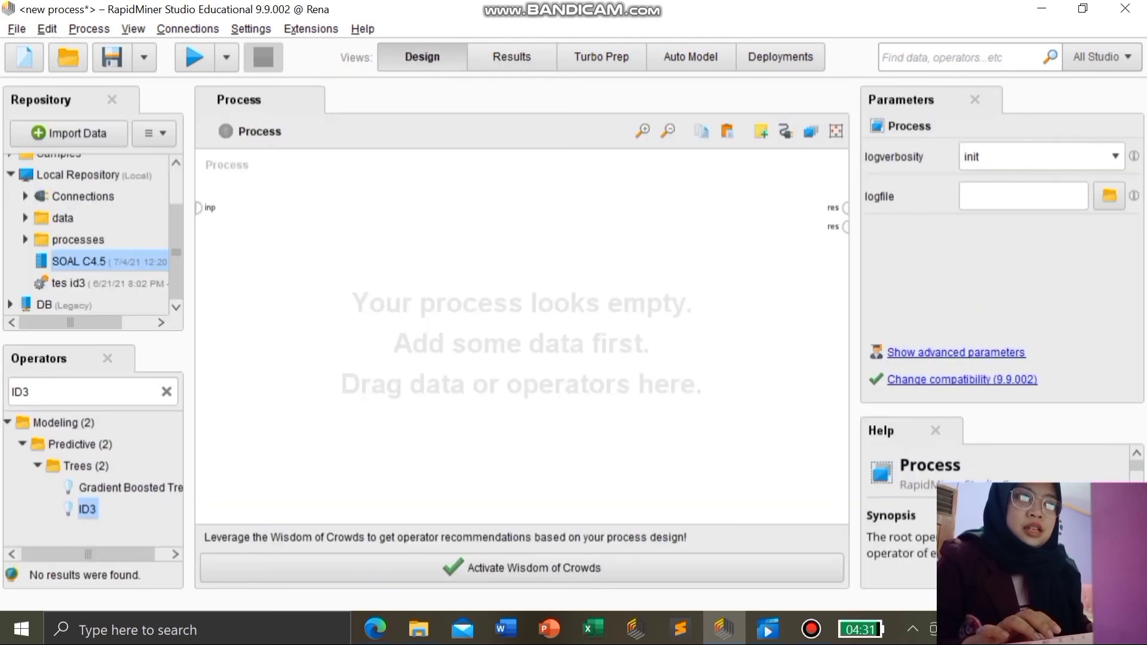
left_click_drag(77, 261, 418, 269)
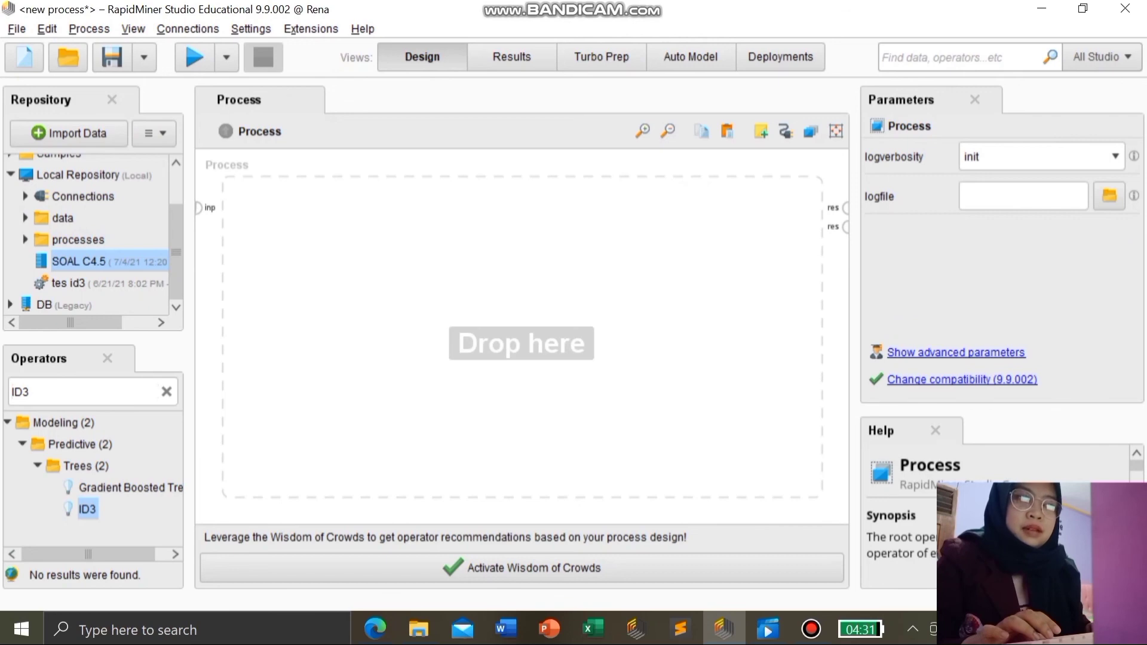
left_click_drag(418, 268, 276, 218)
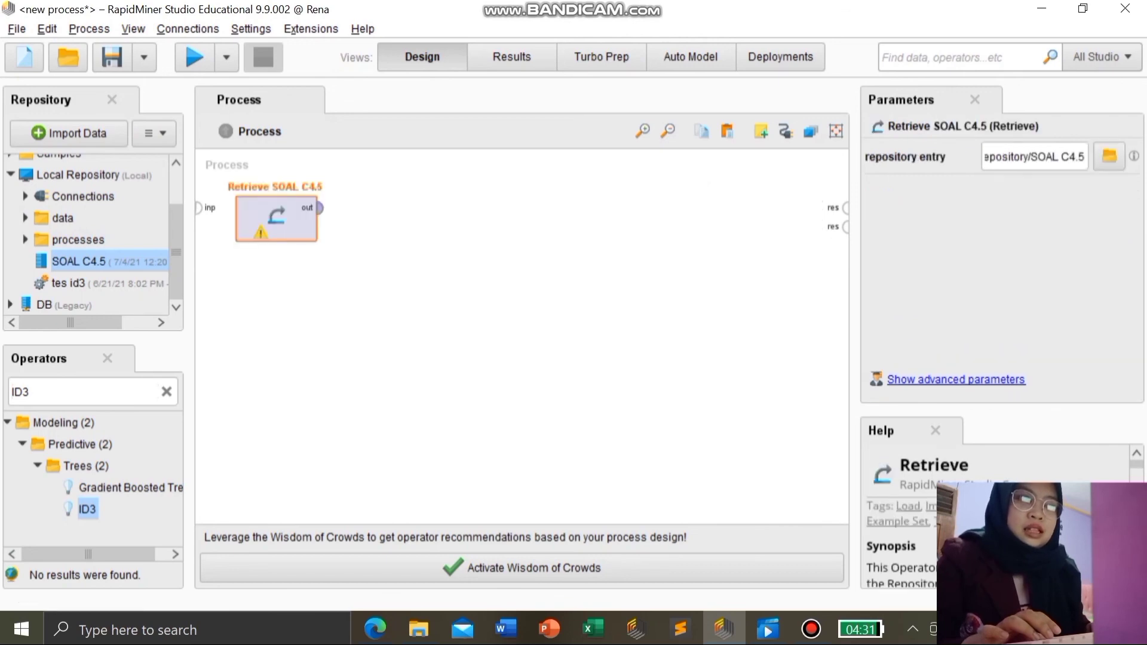
Step: Add a Set Role operator beside Retrieve SOAL C4.5 and connect the Retrieve output to its example set input
double_click(19, 391)
type("SE")
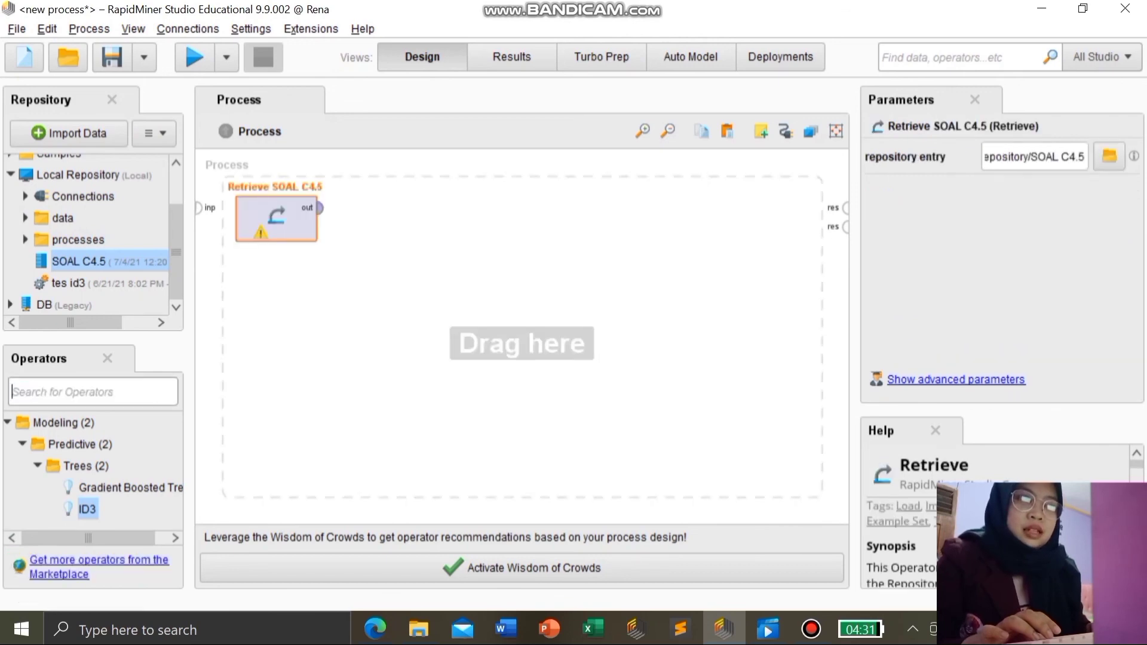
type("YT")
key("BackSpace")
key("BackSpace")
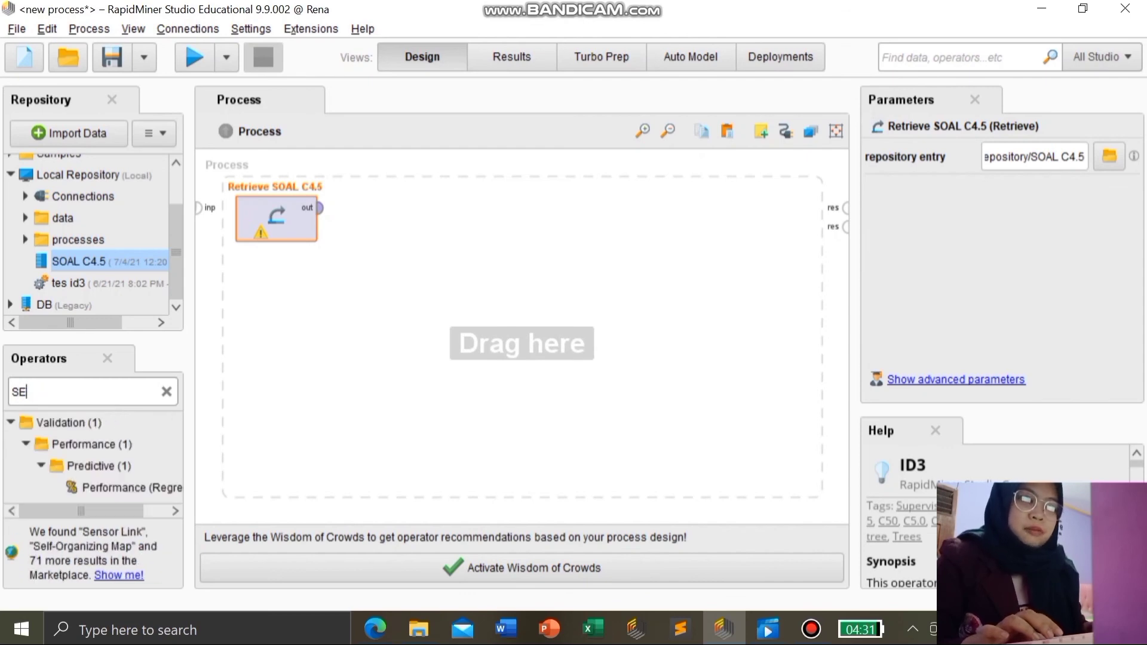
type("T ROLE")
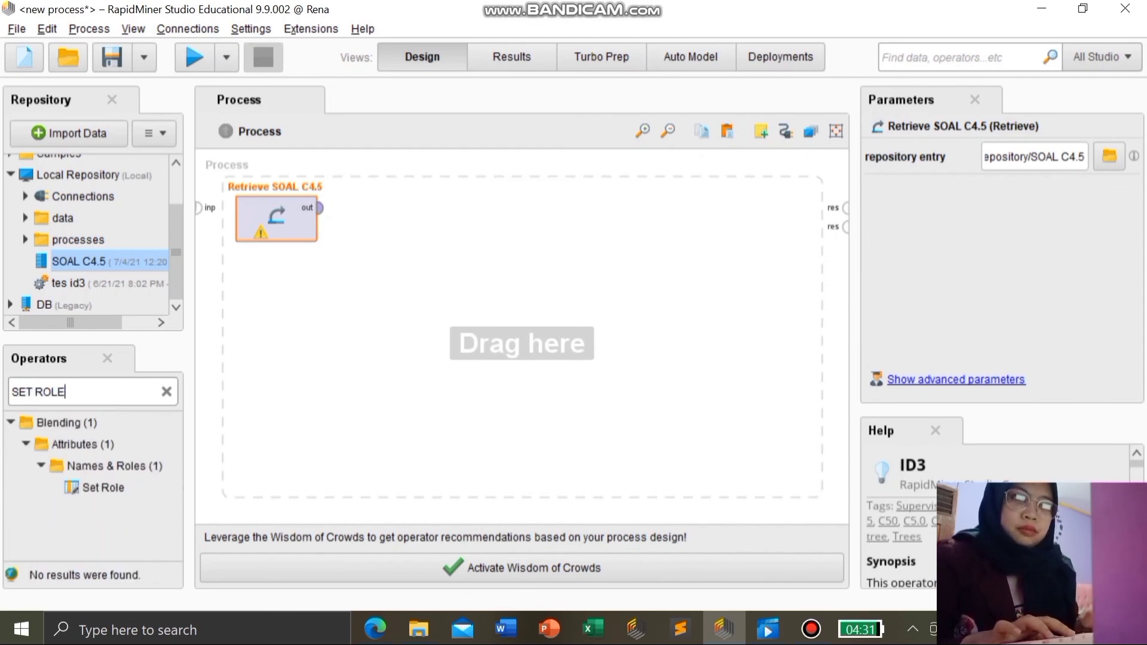
left_click_drag(103, 487, 396, 223)
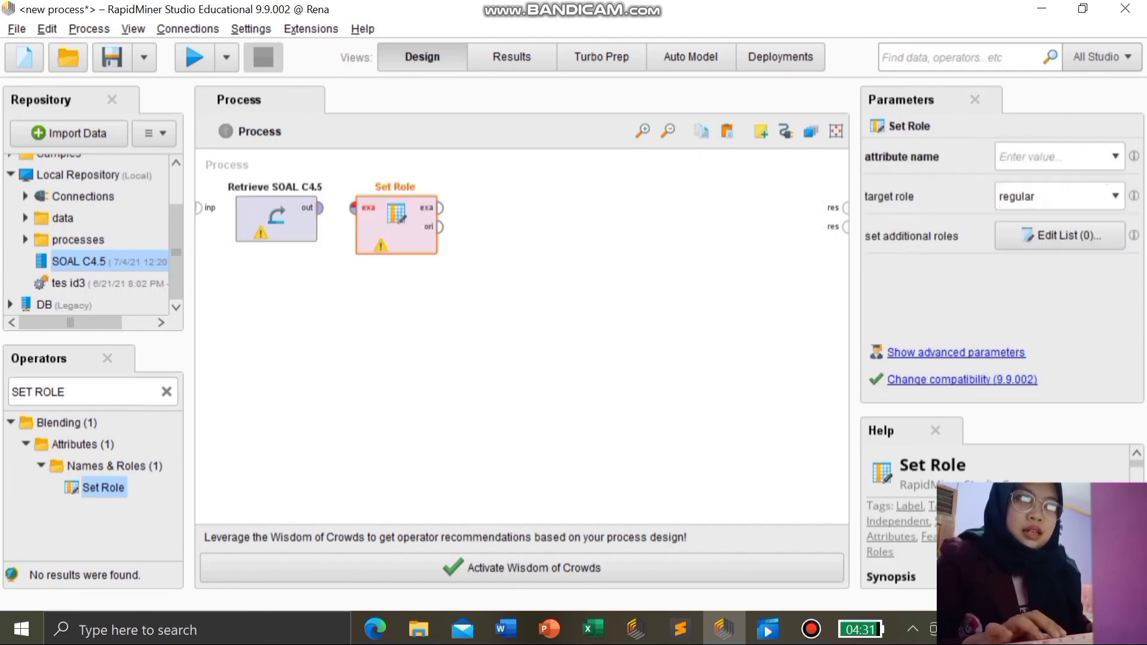
left_click(64, 392)
key("BackSpace")
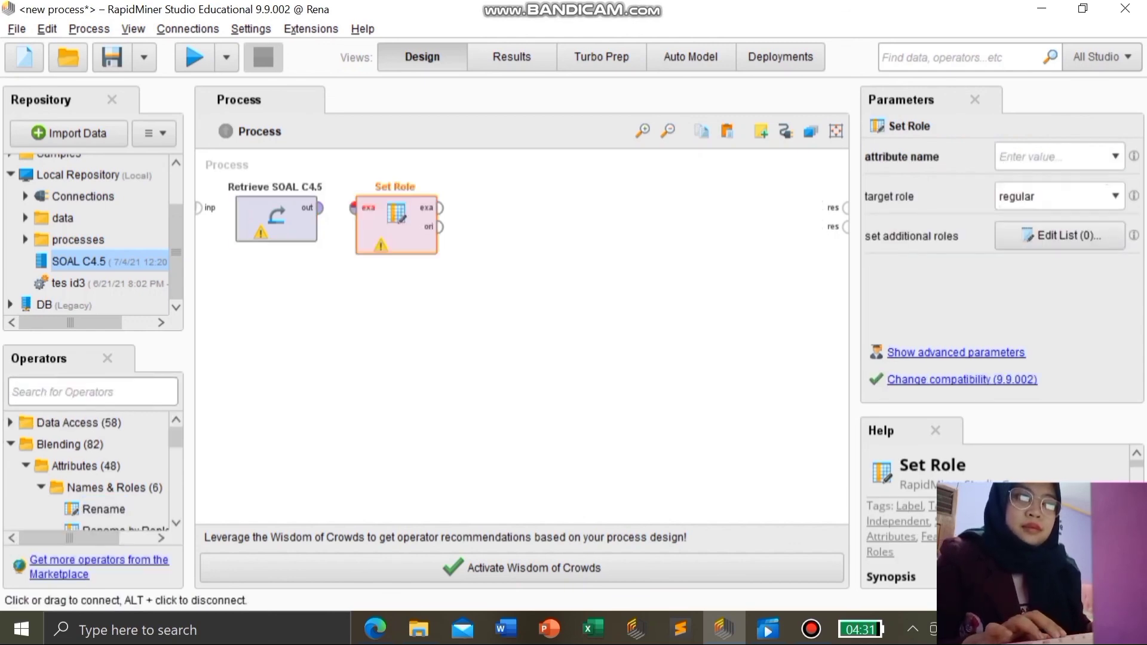
left_click(287, 221)
left_click(321, 207)
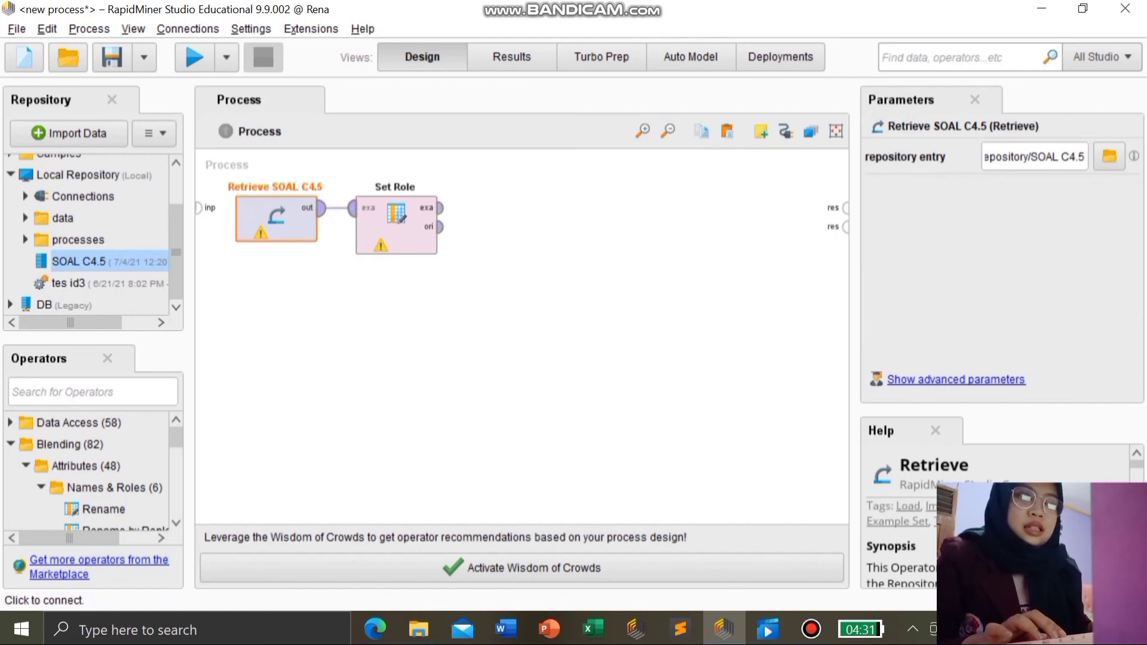
Step: Add a Decision Tree operator beside Set Role and connect Set Role's example set output to its training input
left_click(13, 391)
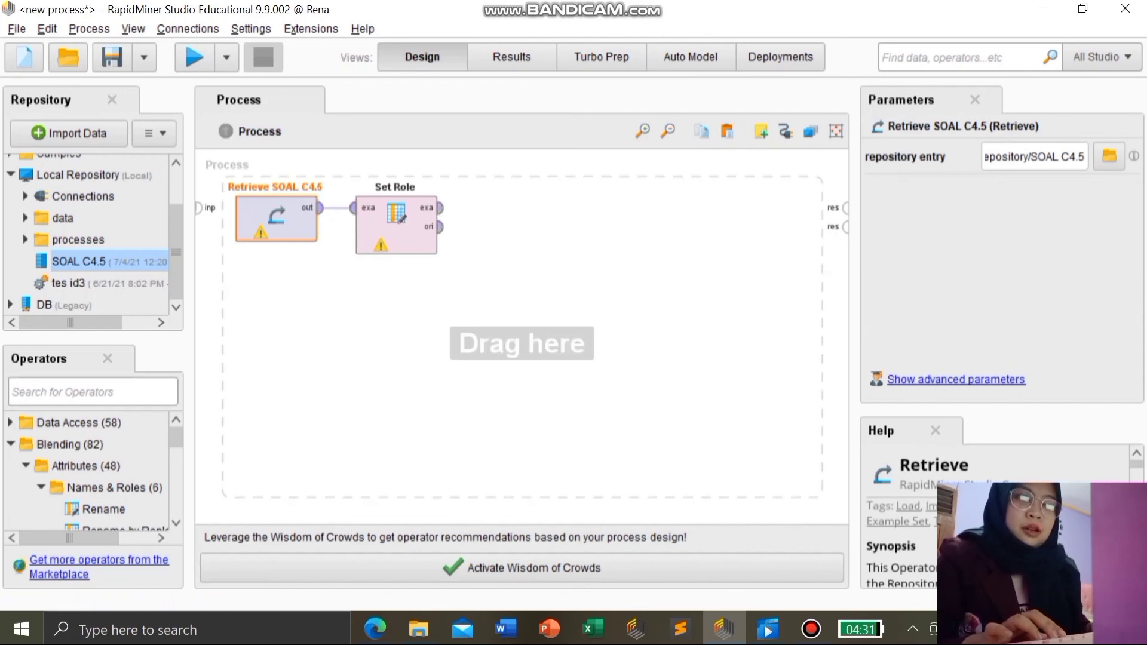
type("DE")
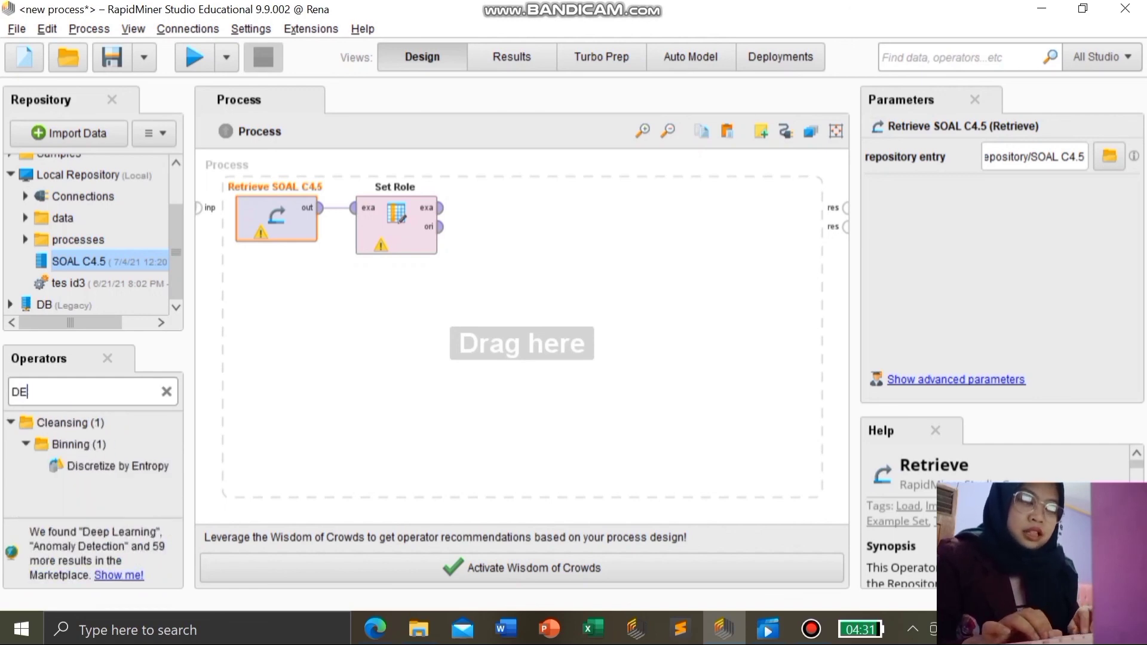
type("CIS")
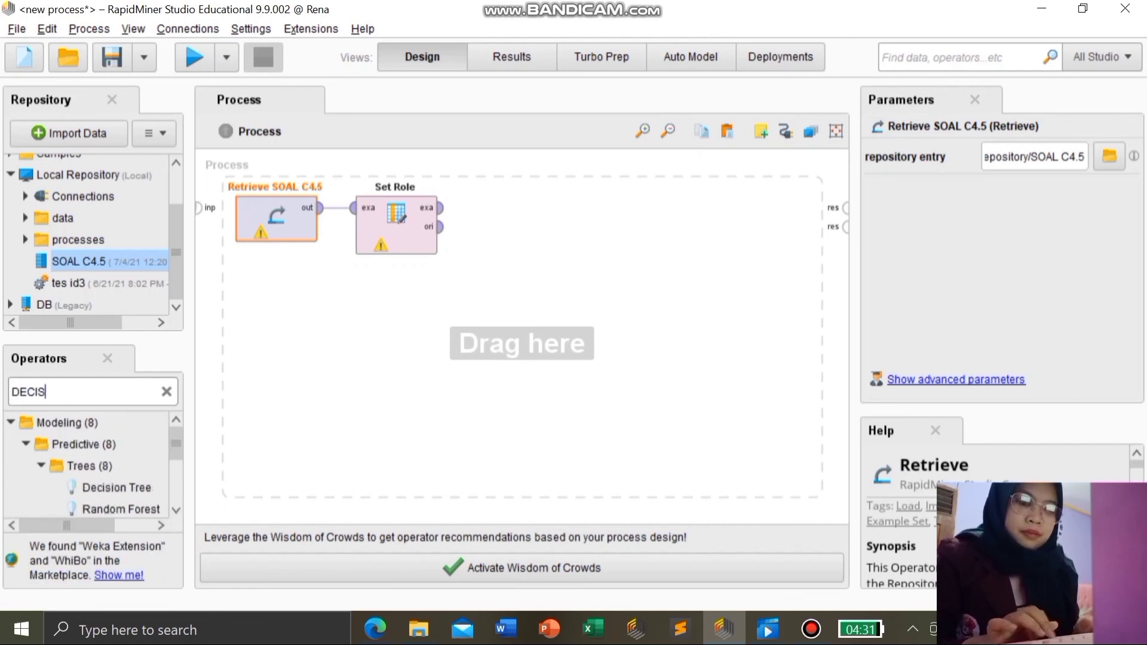
left_click(117, 487)
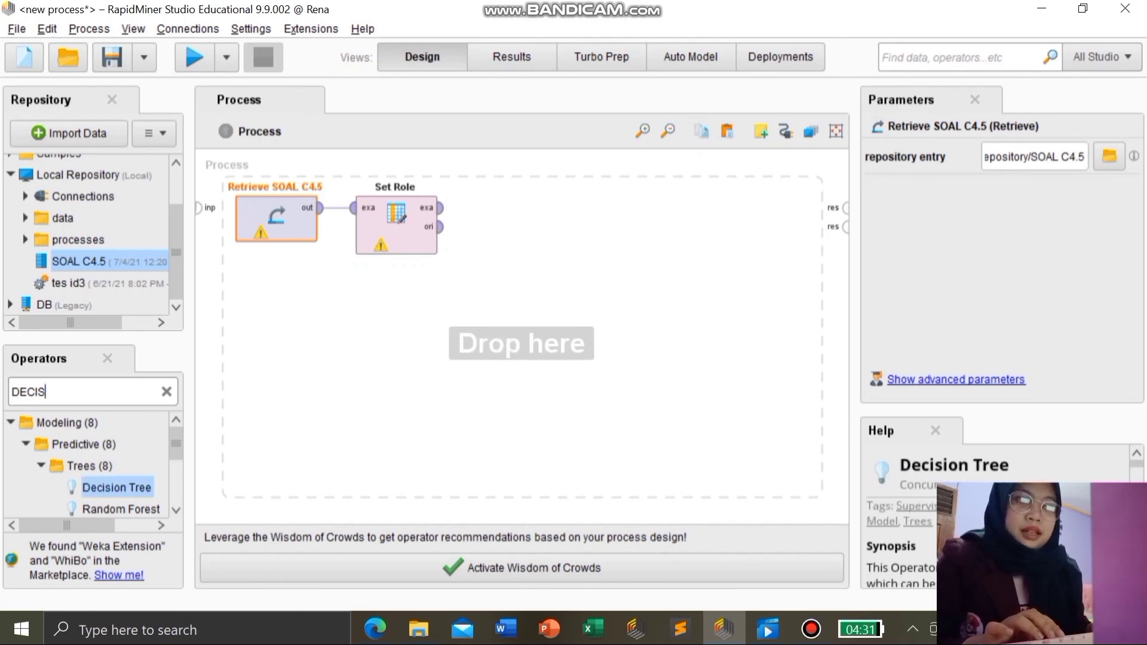
left_click_drag(116, 488, 513, 229)
left_click(440, 208)
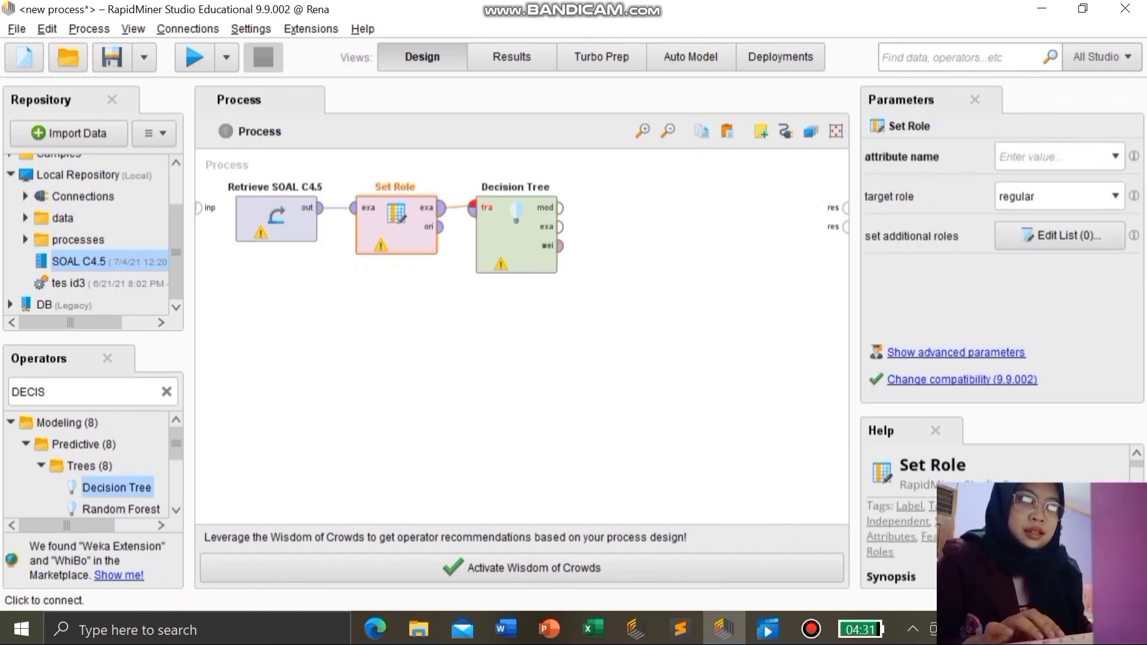
left_click(473, 208)
left_click(560, 208)
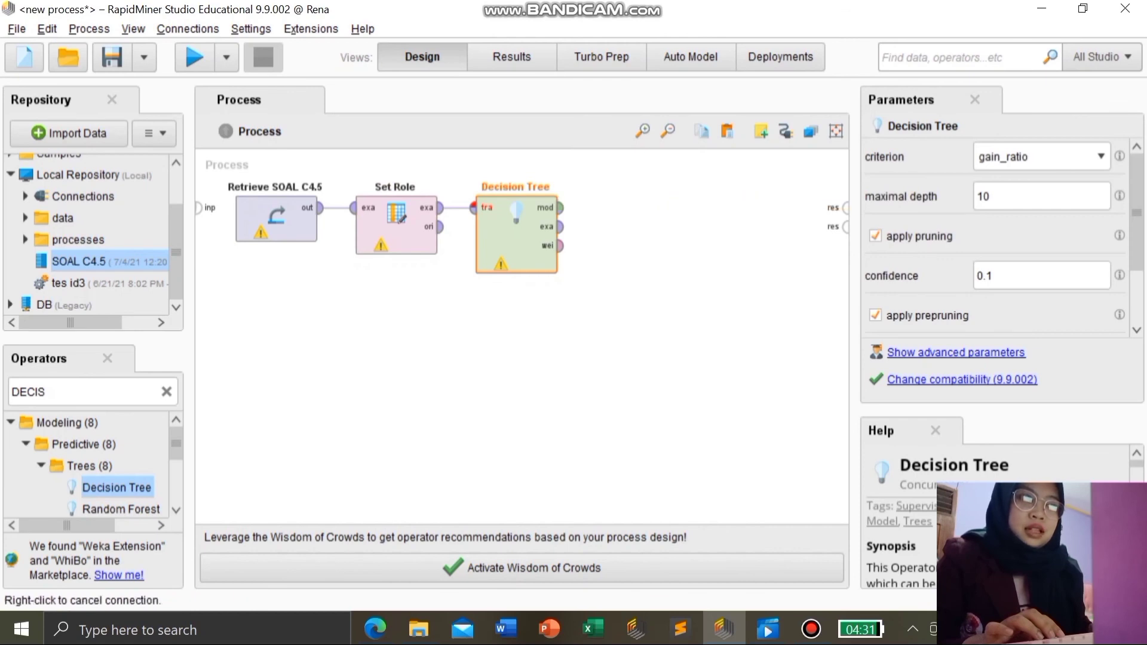
key("Escape")
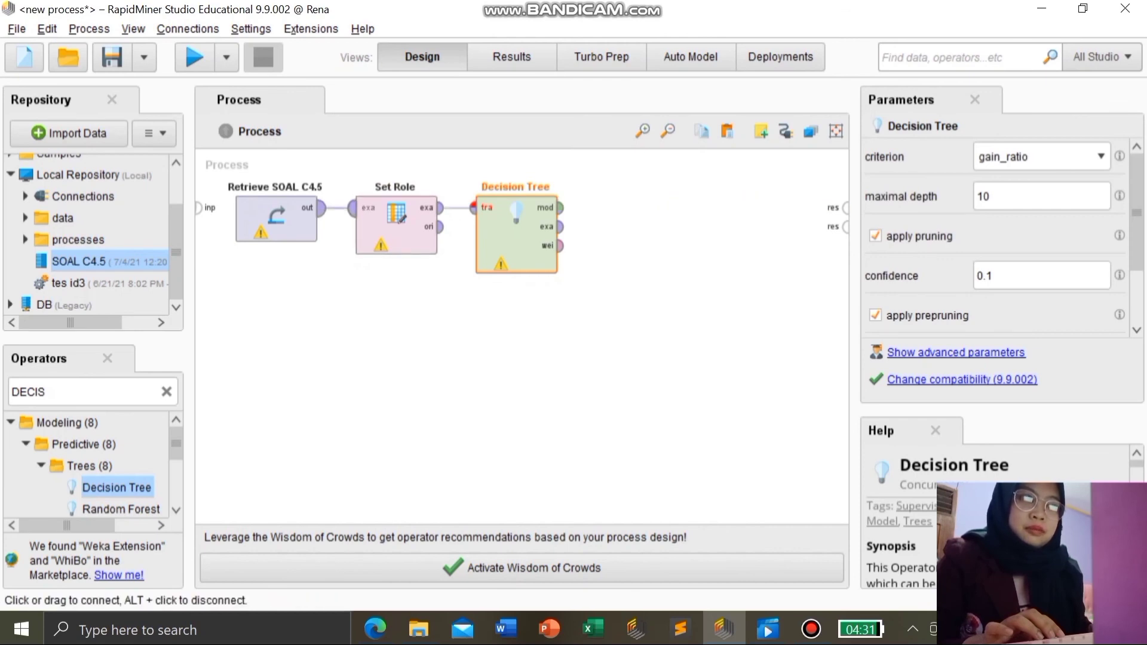
Step: Configure the Set Role operator to give the attribute PLAY the target role label
left_click(381, 245)
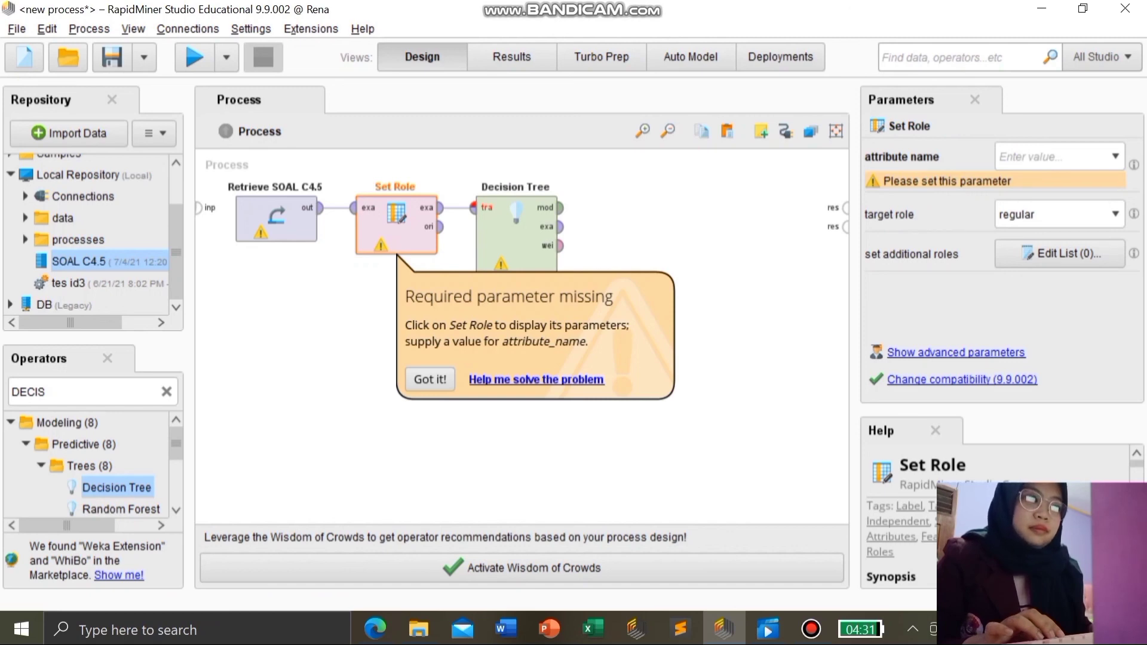
left_click(1115, 156)
left_click(1028, 209)
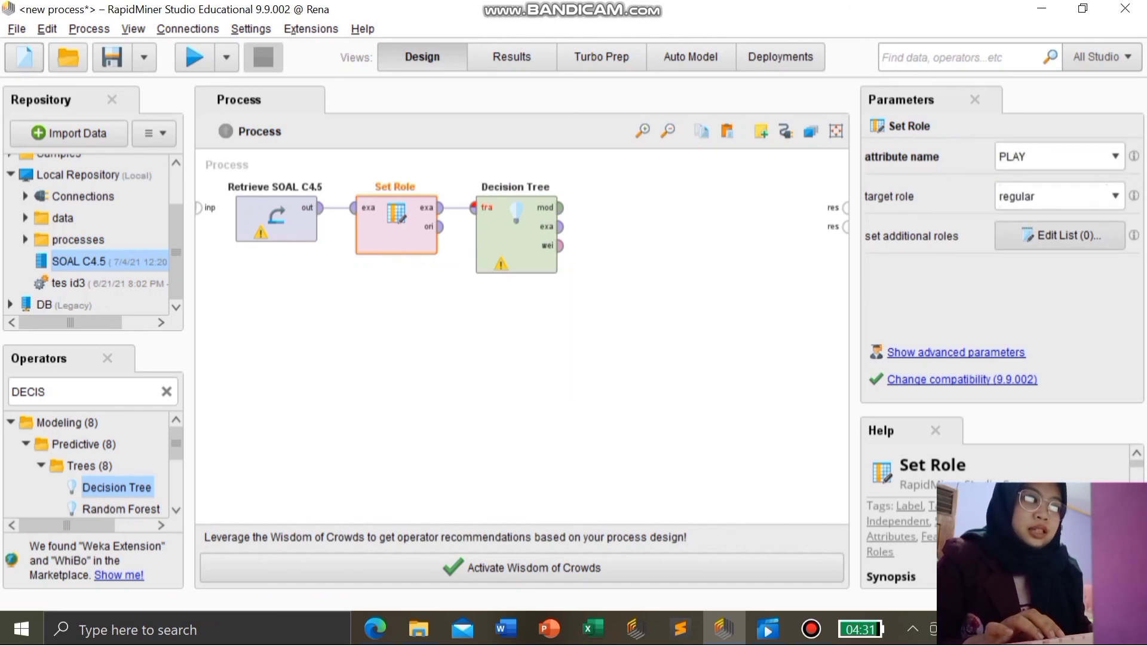
left_click(1115, 196)
left_click(1028, 246)
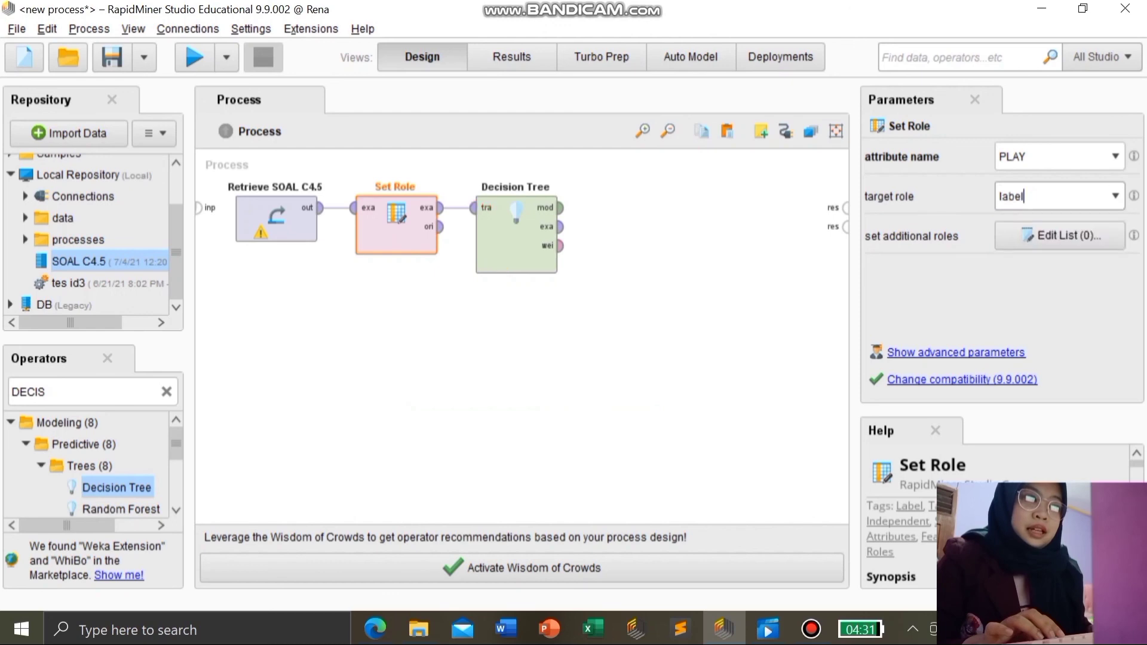
left_click(598, 352)
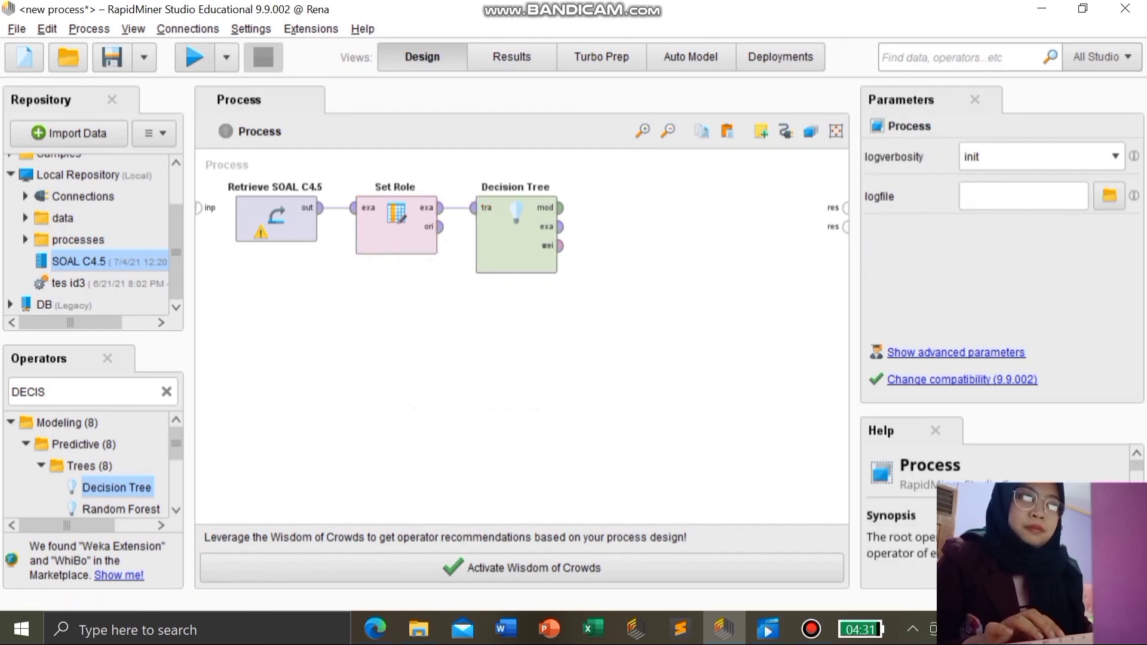
Step: Connect the Decision Tree's model output to the first process result port and run the process to generate the tree
left_click(194, 57)
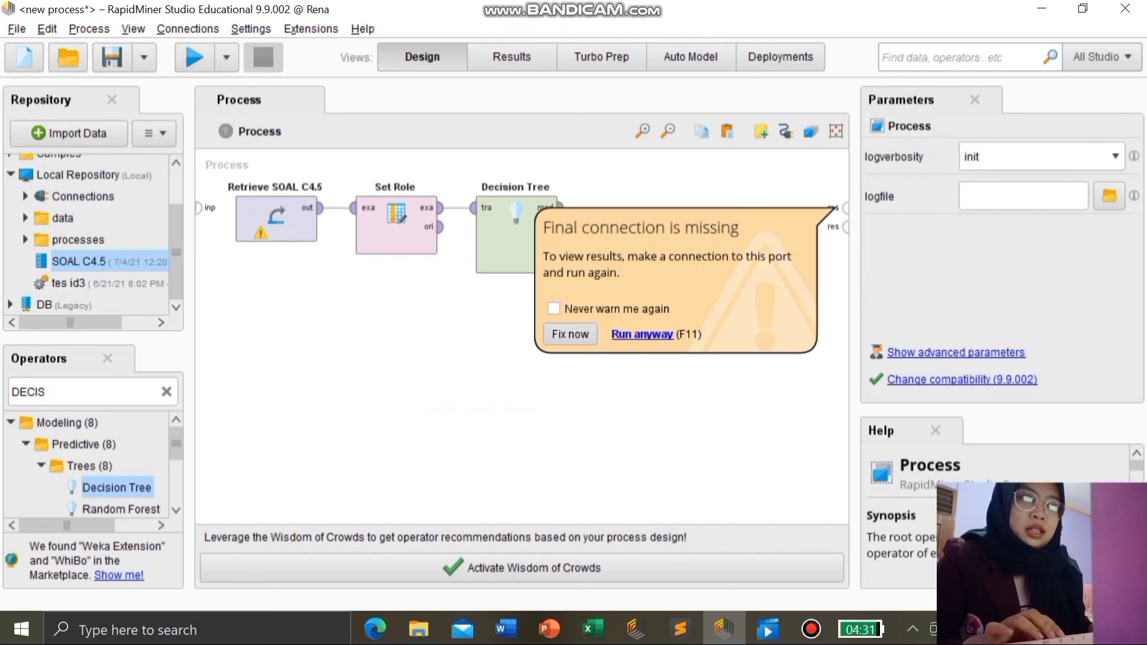
key("F11")
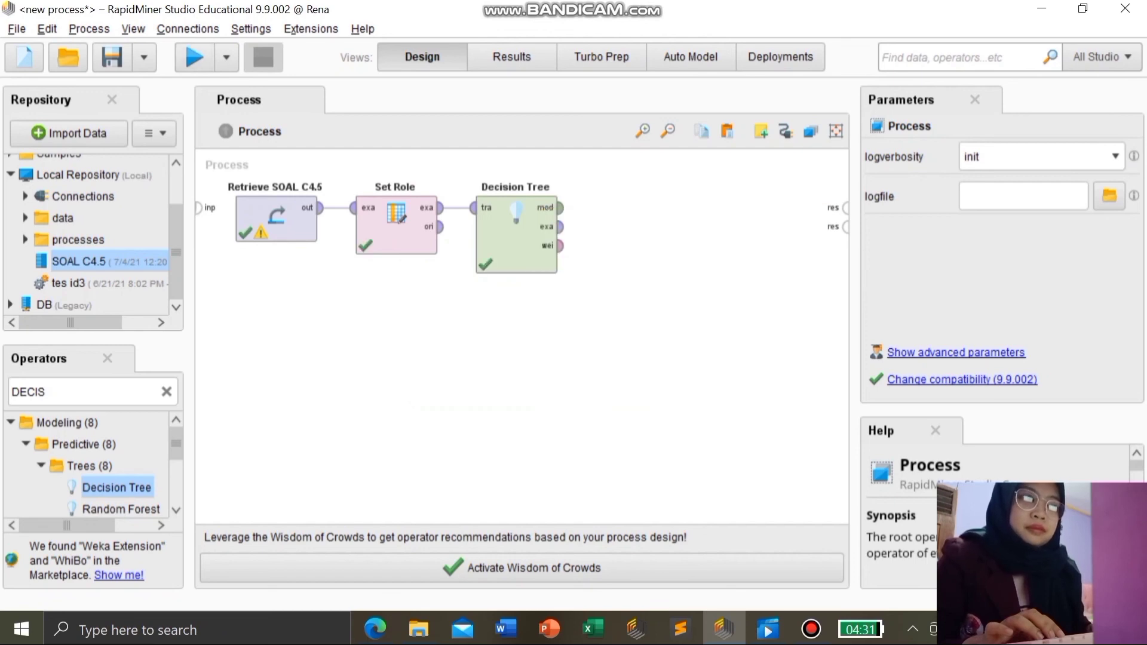
left_click(560, 207)
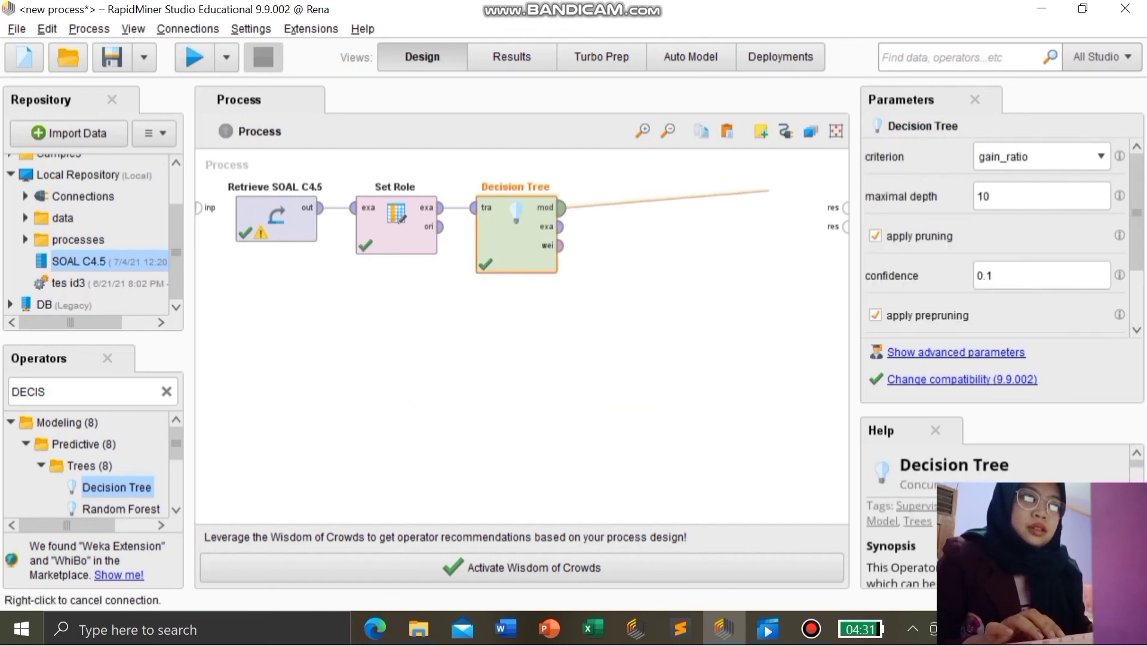
left_click(846, 207)
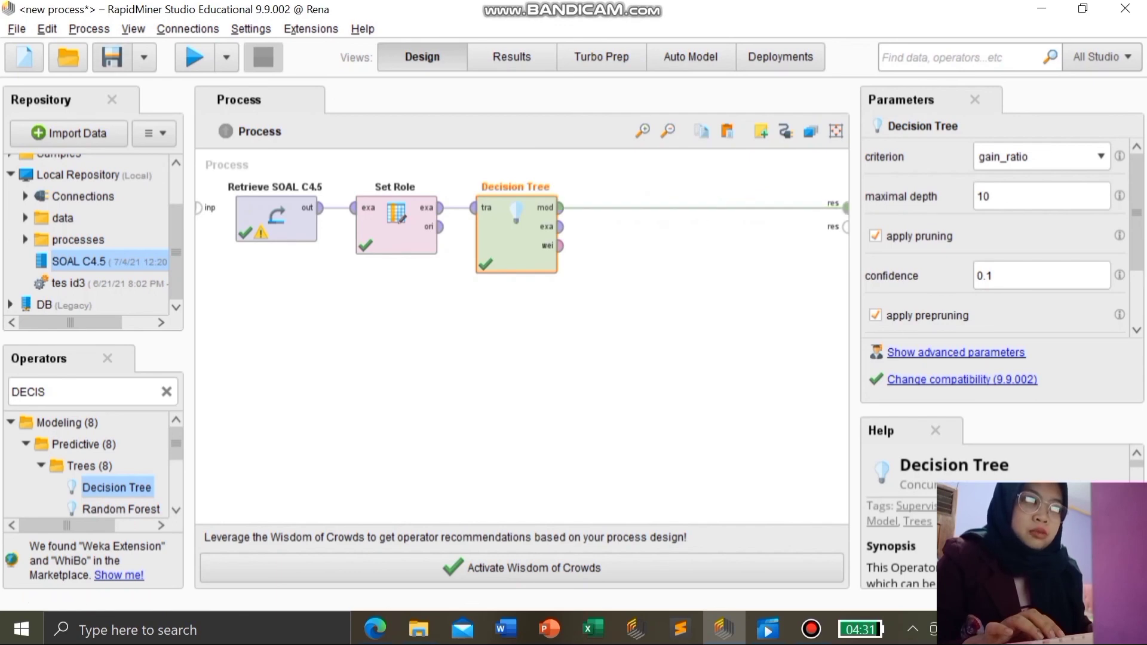
left_click(194, 57)
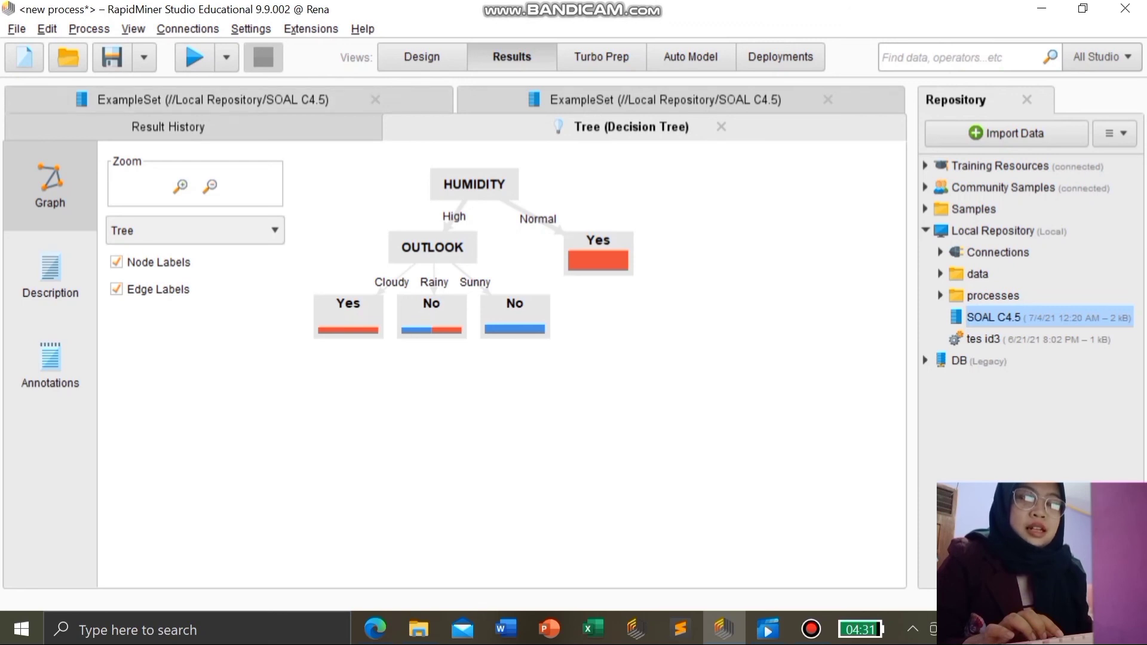
Step: Return to the process design and replace the Decision Tree operator with an ID3 operator between Set Role and the result port
left_click(422, 57)
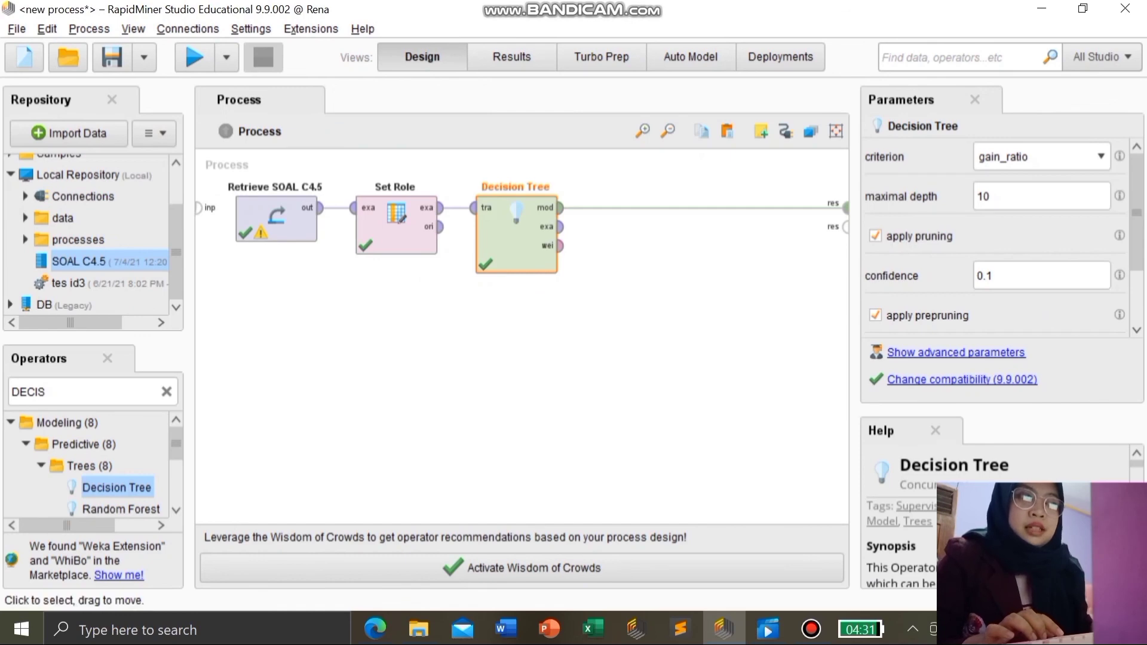
key("Delete")
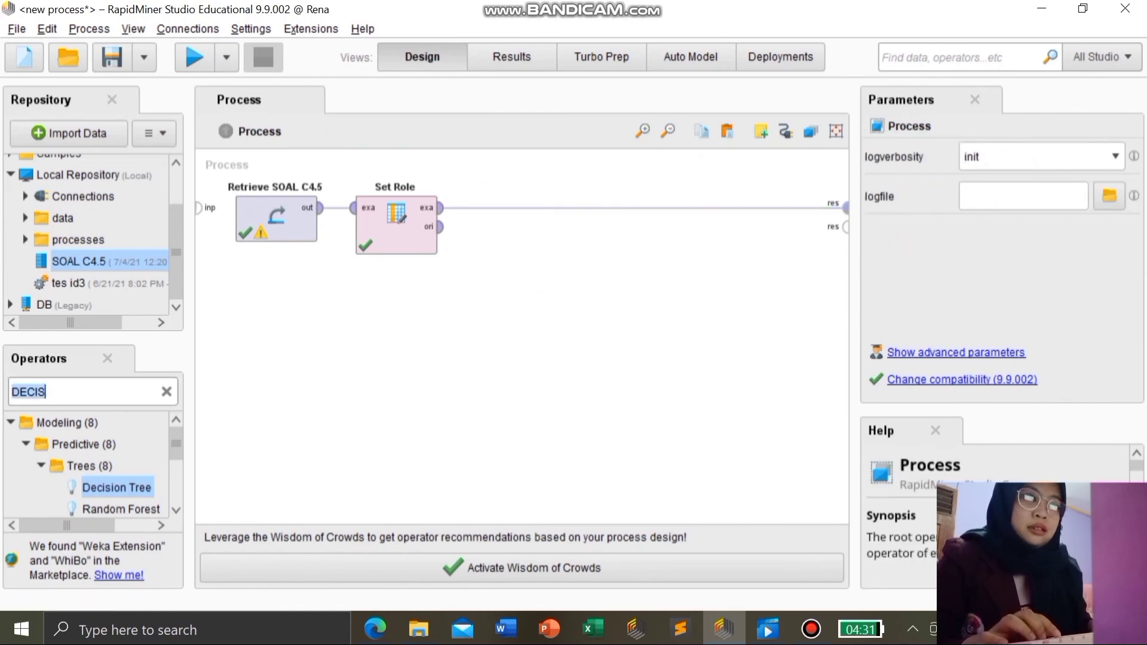
key("BackSpace")
key("BackSpace")
key("BackSpace")
key("BackSpace")
key("BackSpace")
type("ID3")
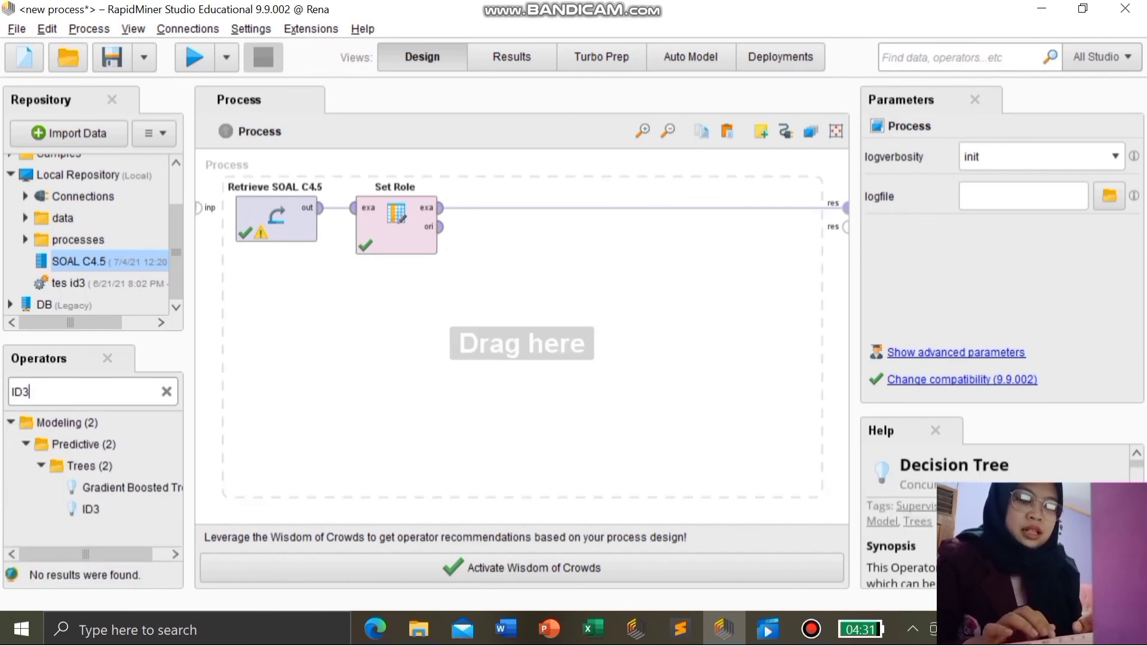
left_click(91, 509)
left_click_drag(90, 508, 516, 224)
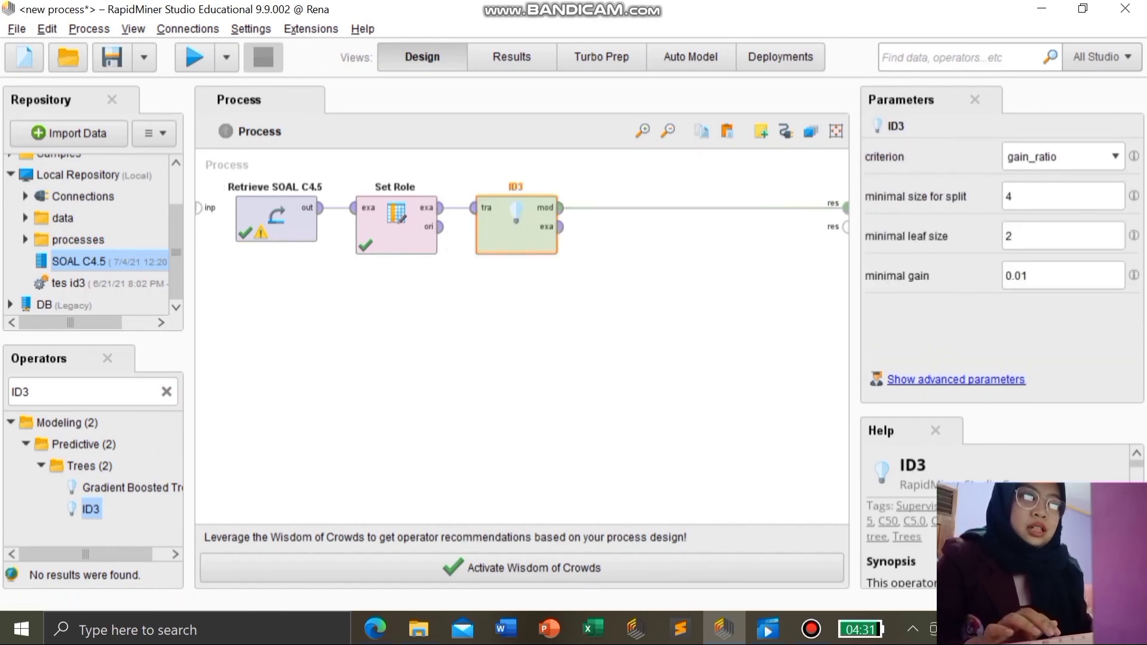
Step: Run the process with the ID3 operator, check the design once more, and rerun it to show the ID3 tree
left_click(194, 56)
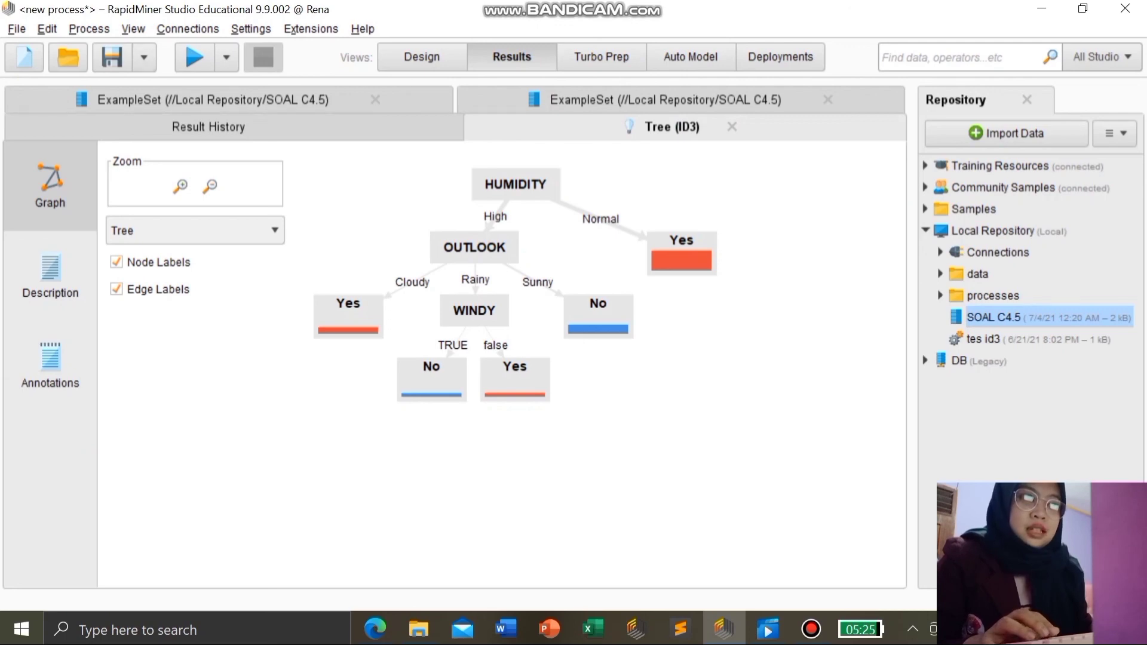
left_click(422, 57)
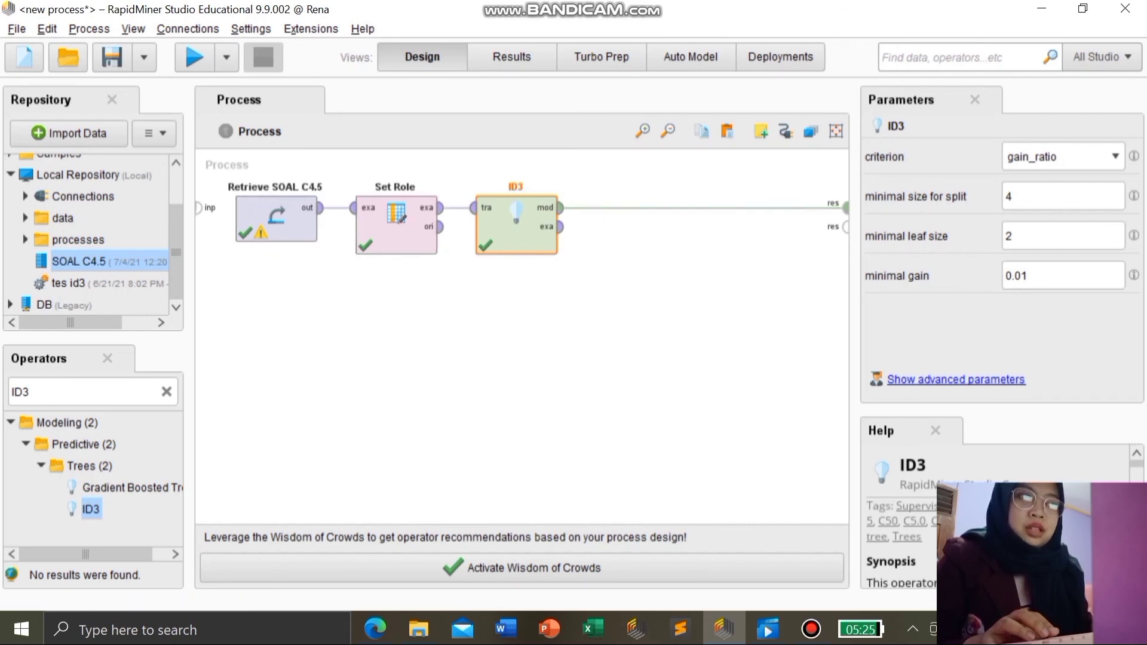
left_click(194, 57)
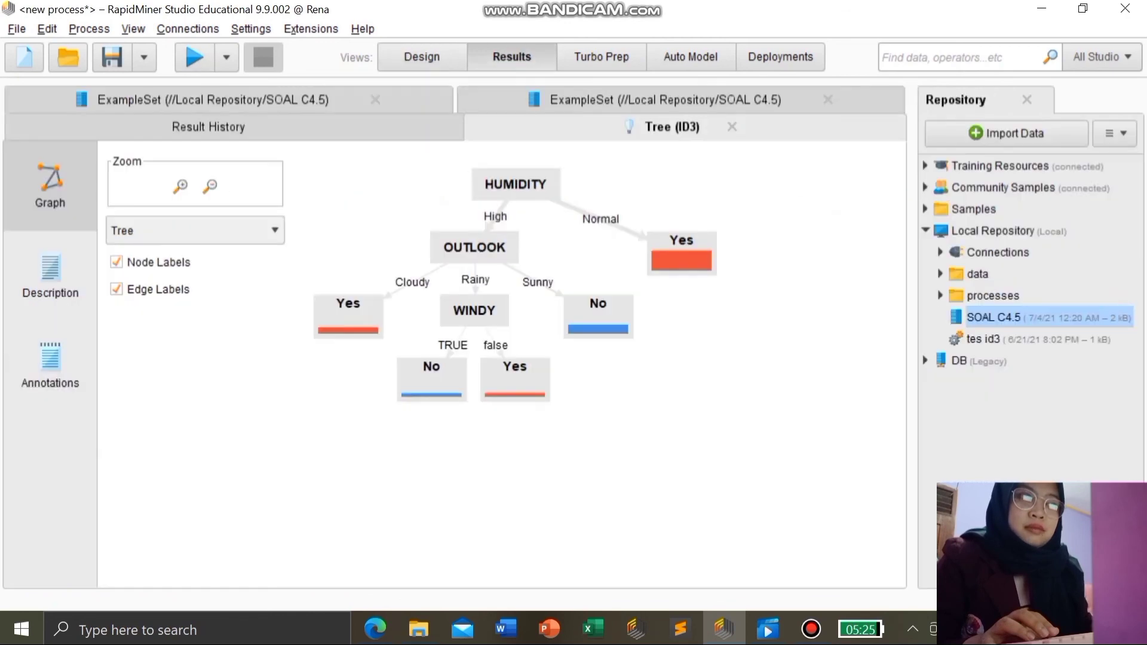